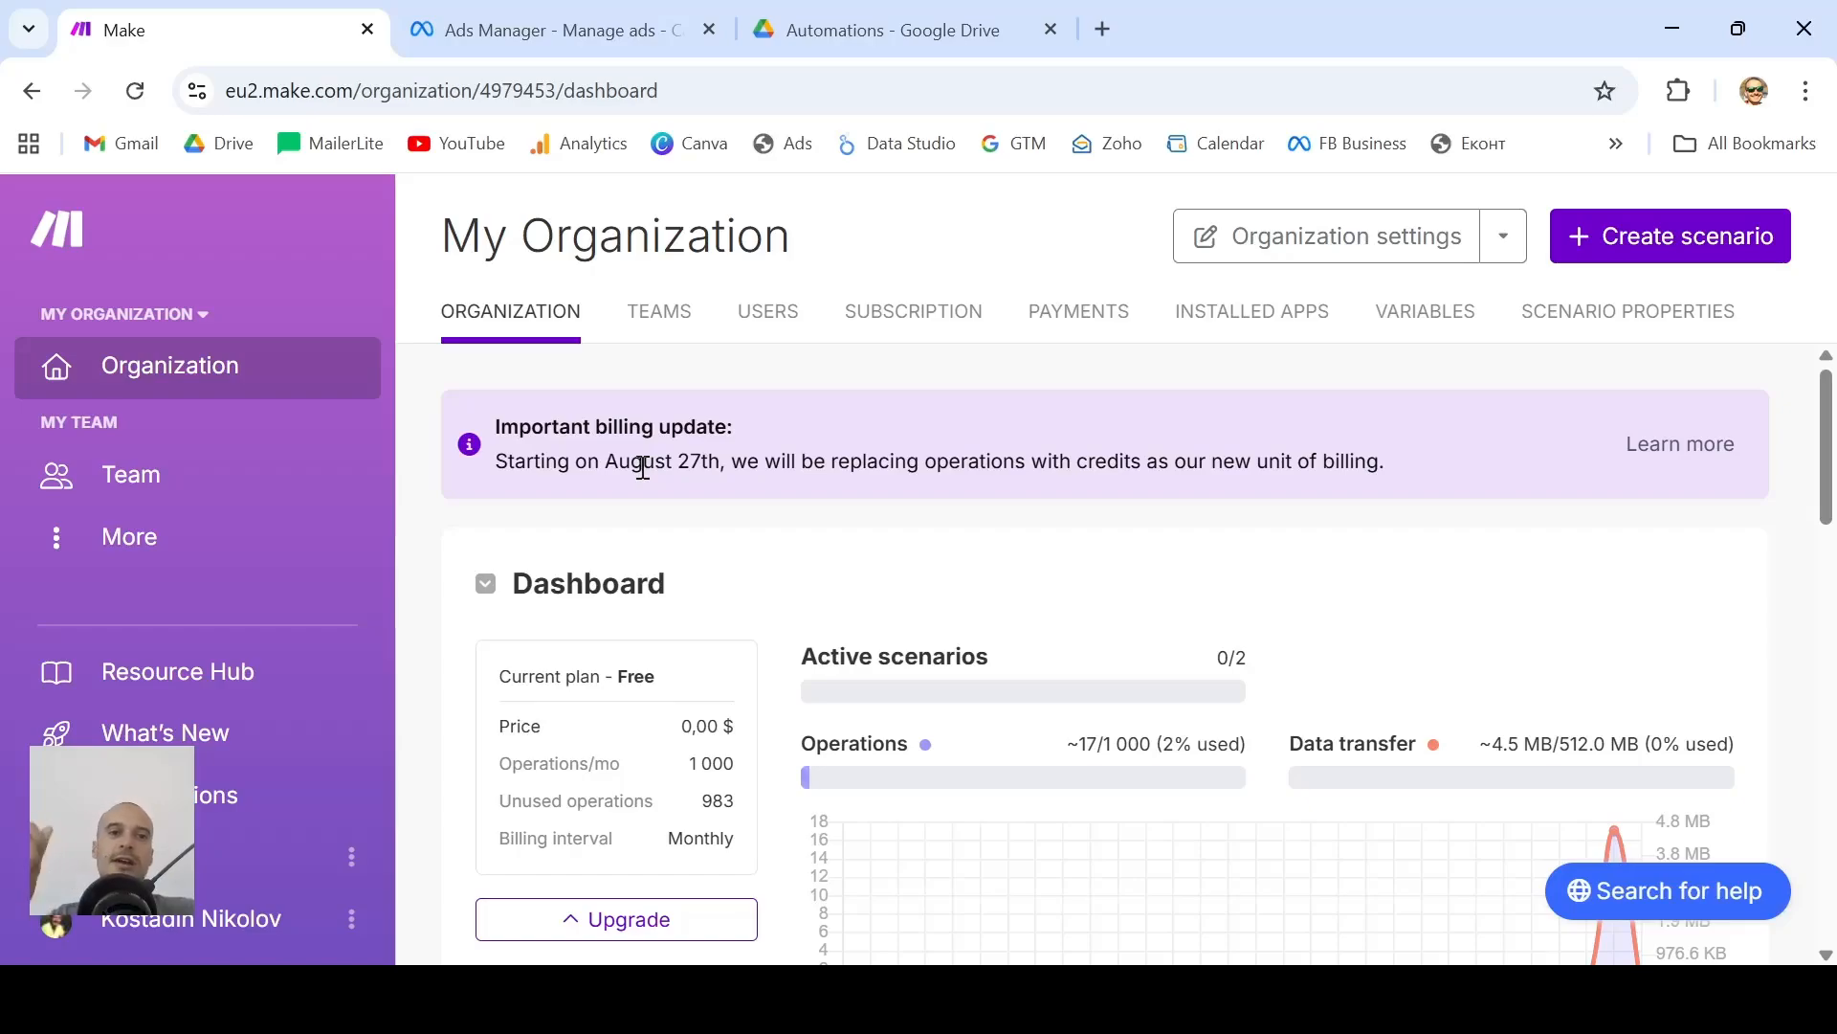
Switch to Ads Manager and examine the 2025 Video Ad [Engagement] campaign's results, cost, reach and click metrics
left_click(526, 25)
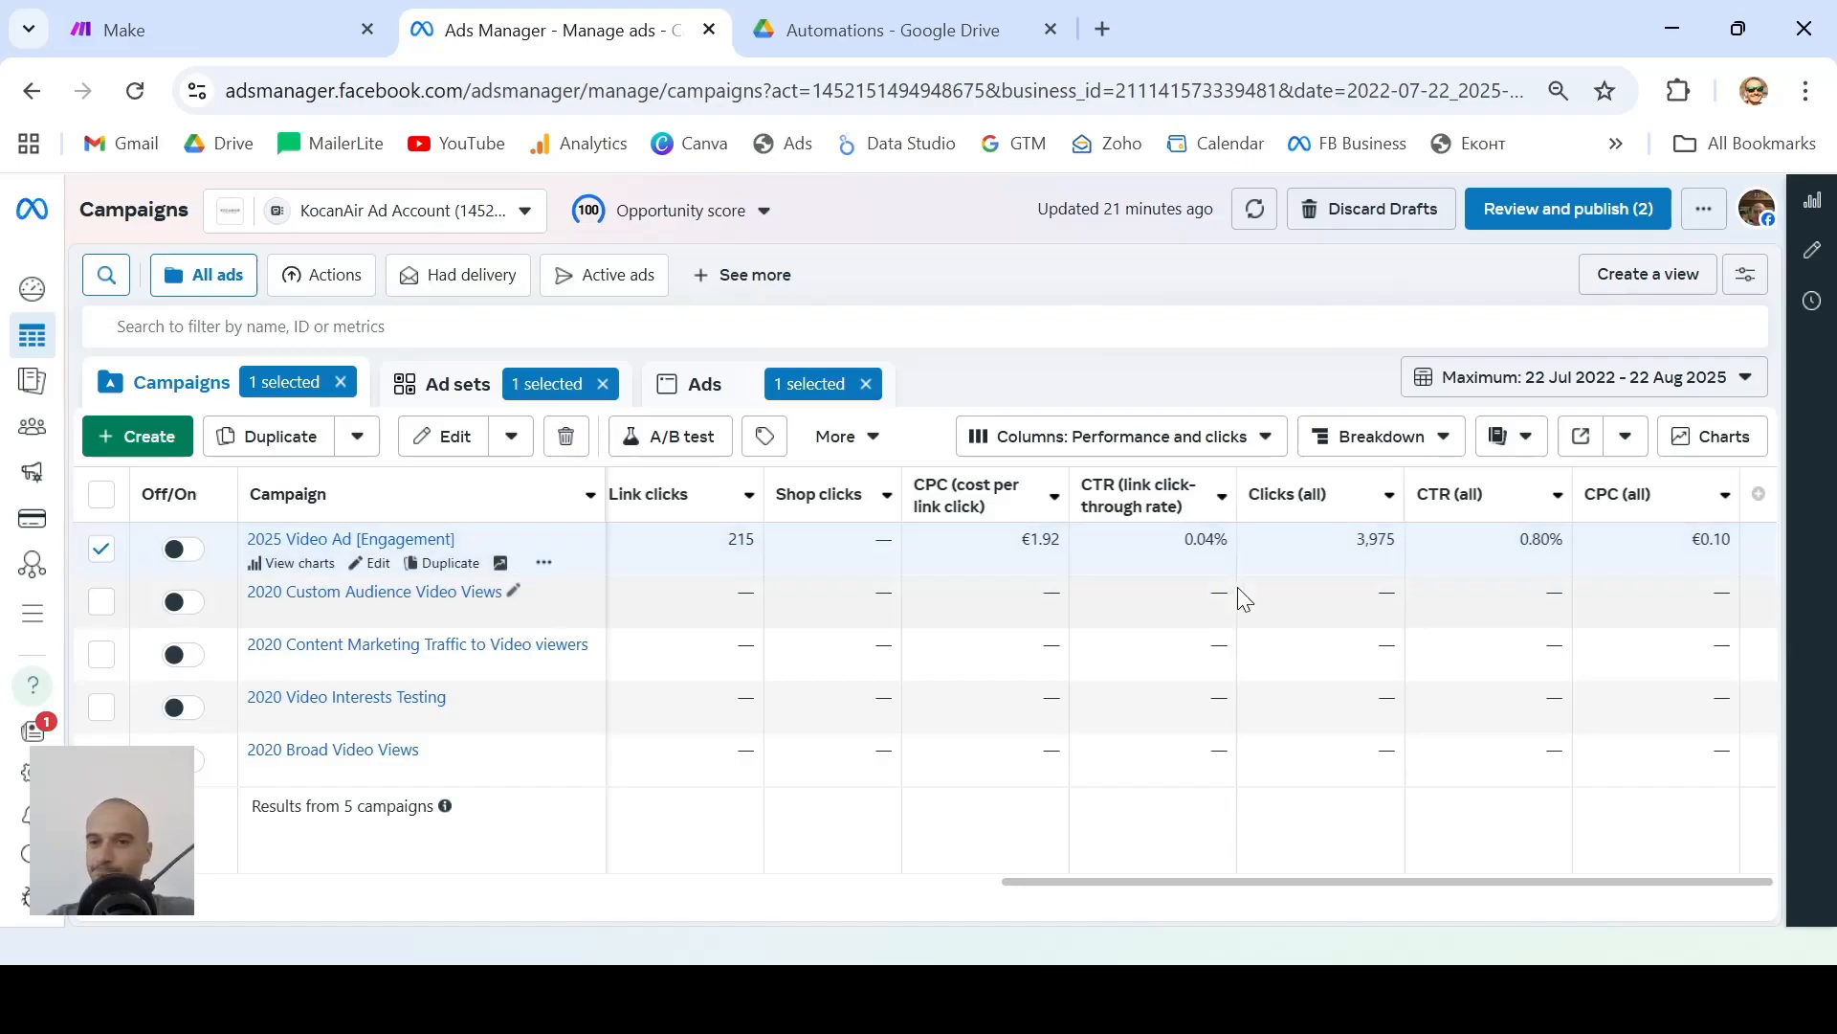
scroll(1246, 590, "left", 8)
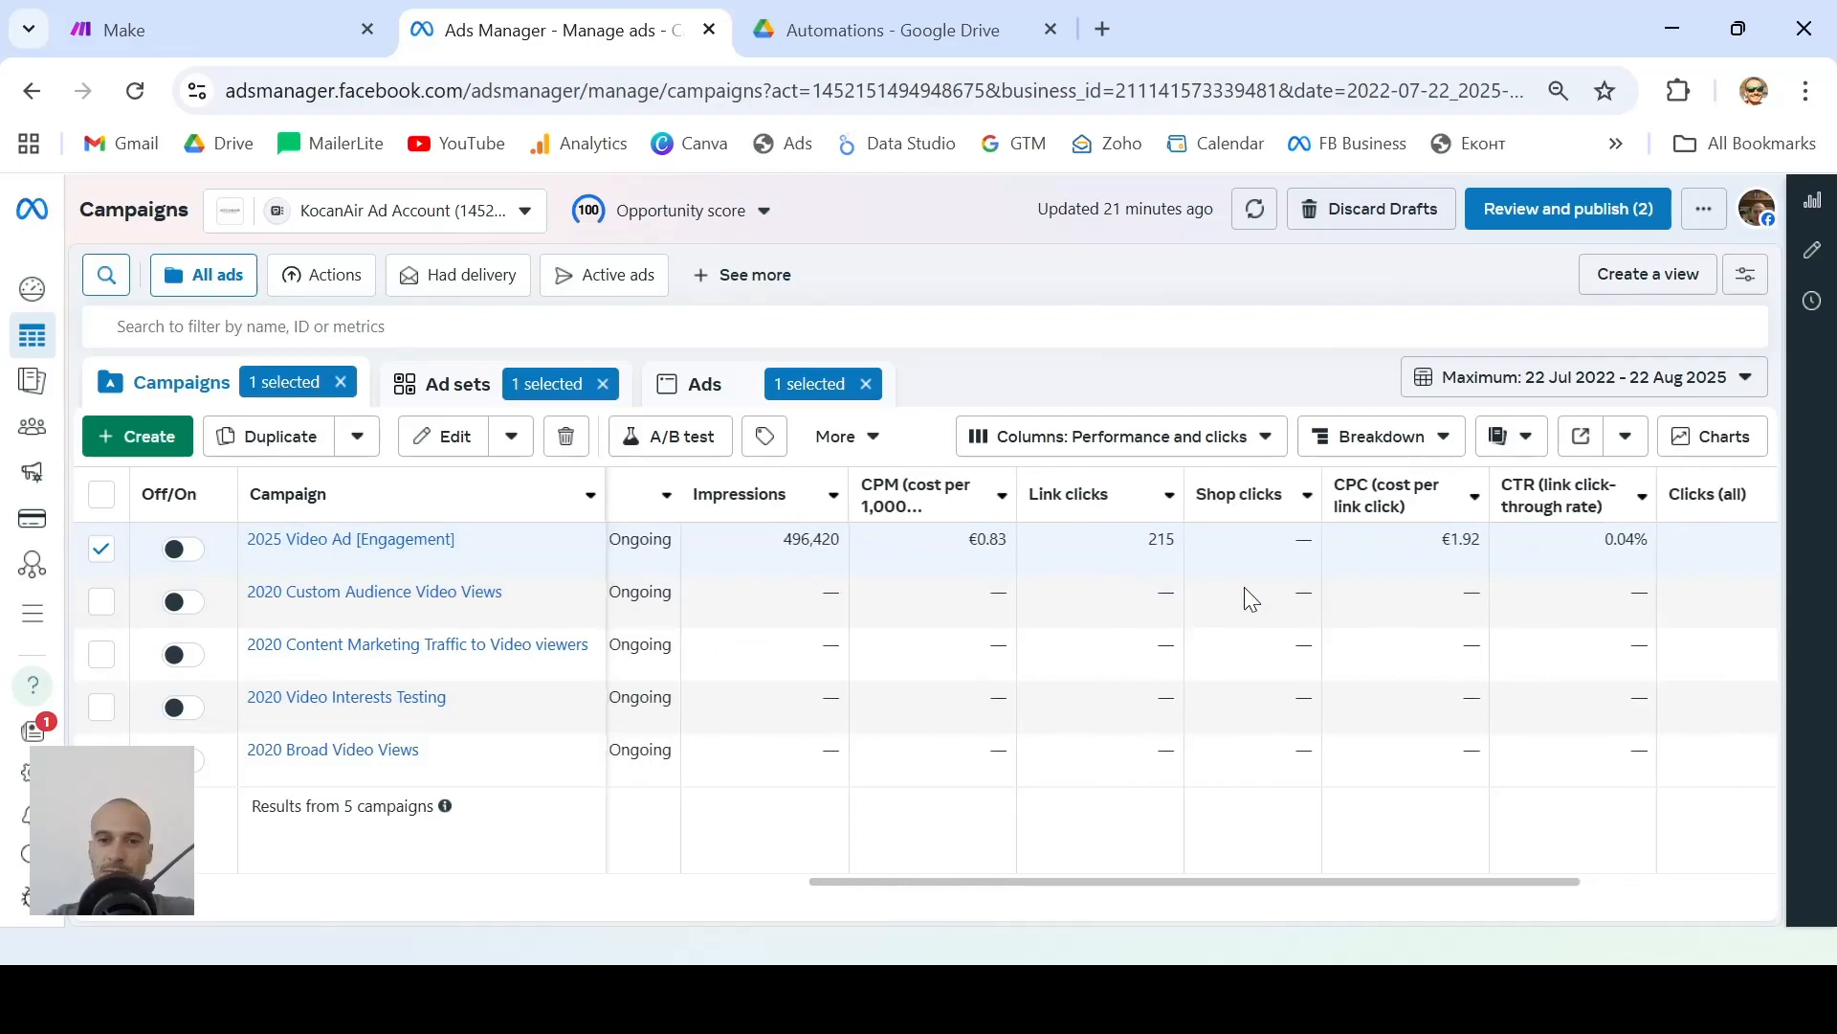
scroll(1244, 588, "left", 3)
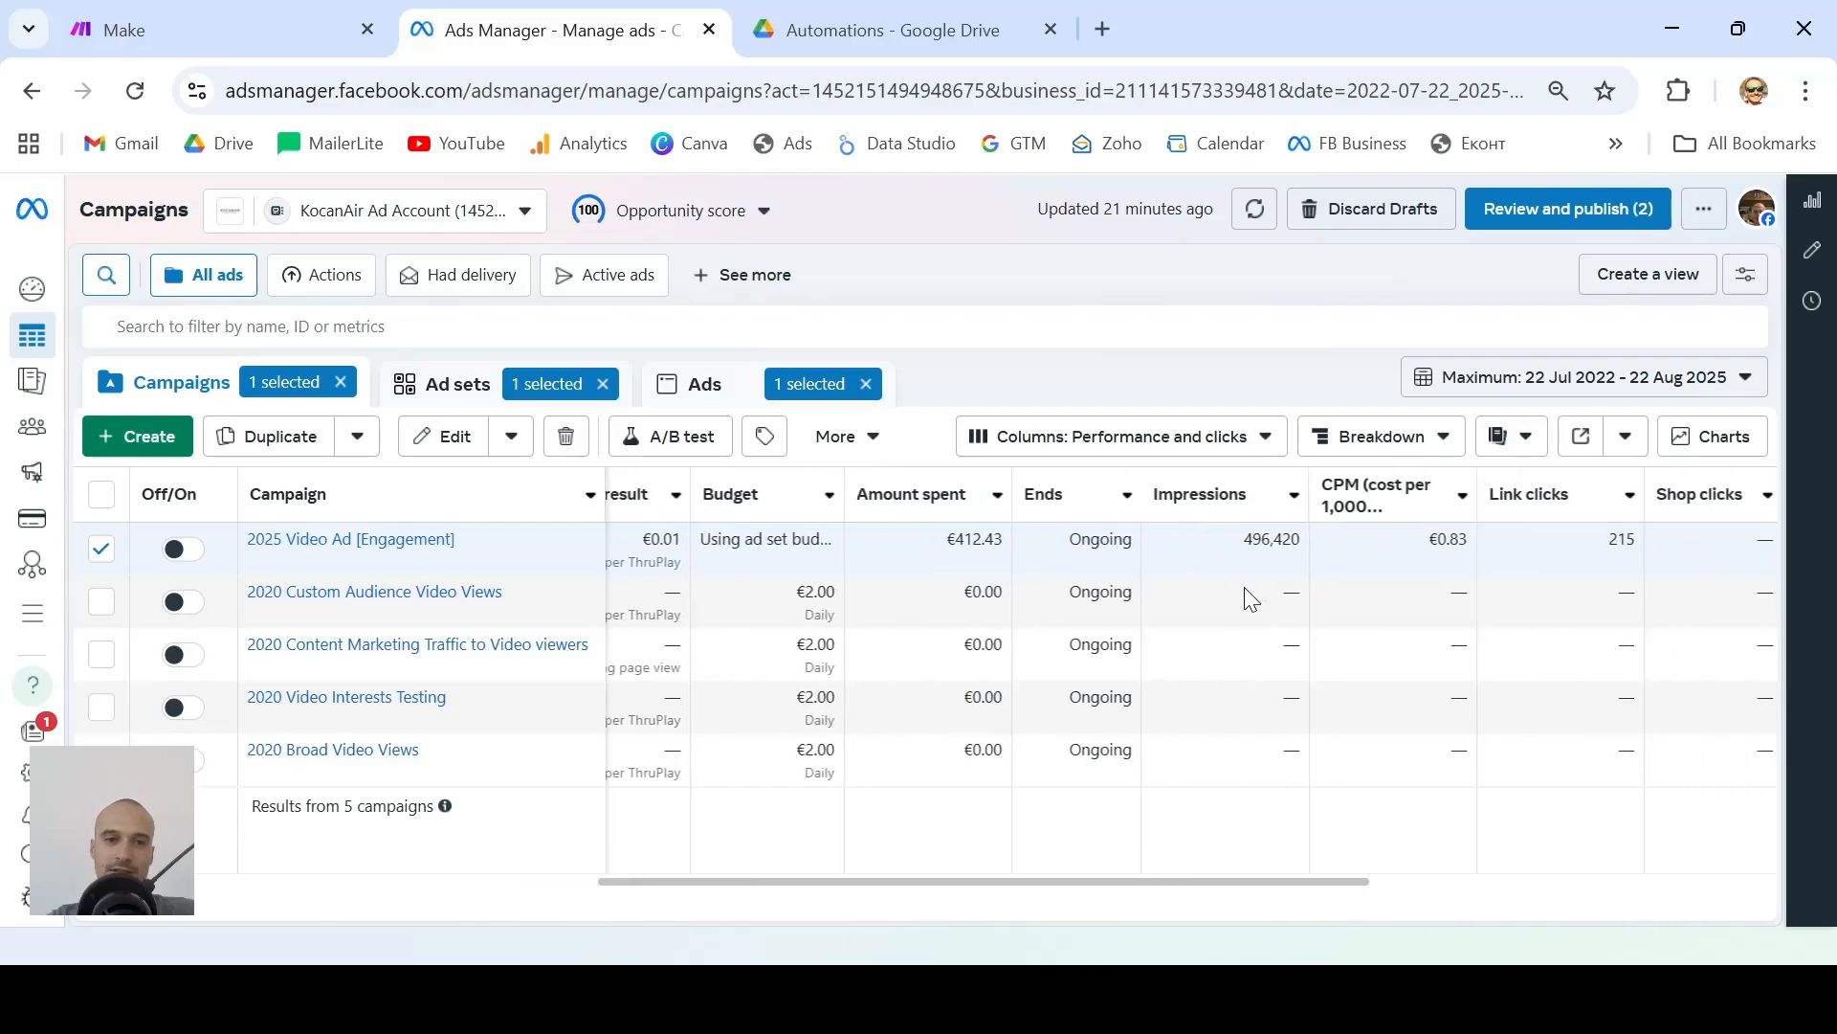
scroll(1245, 588, "right", 6)
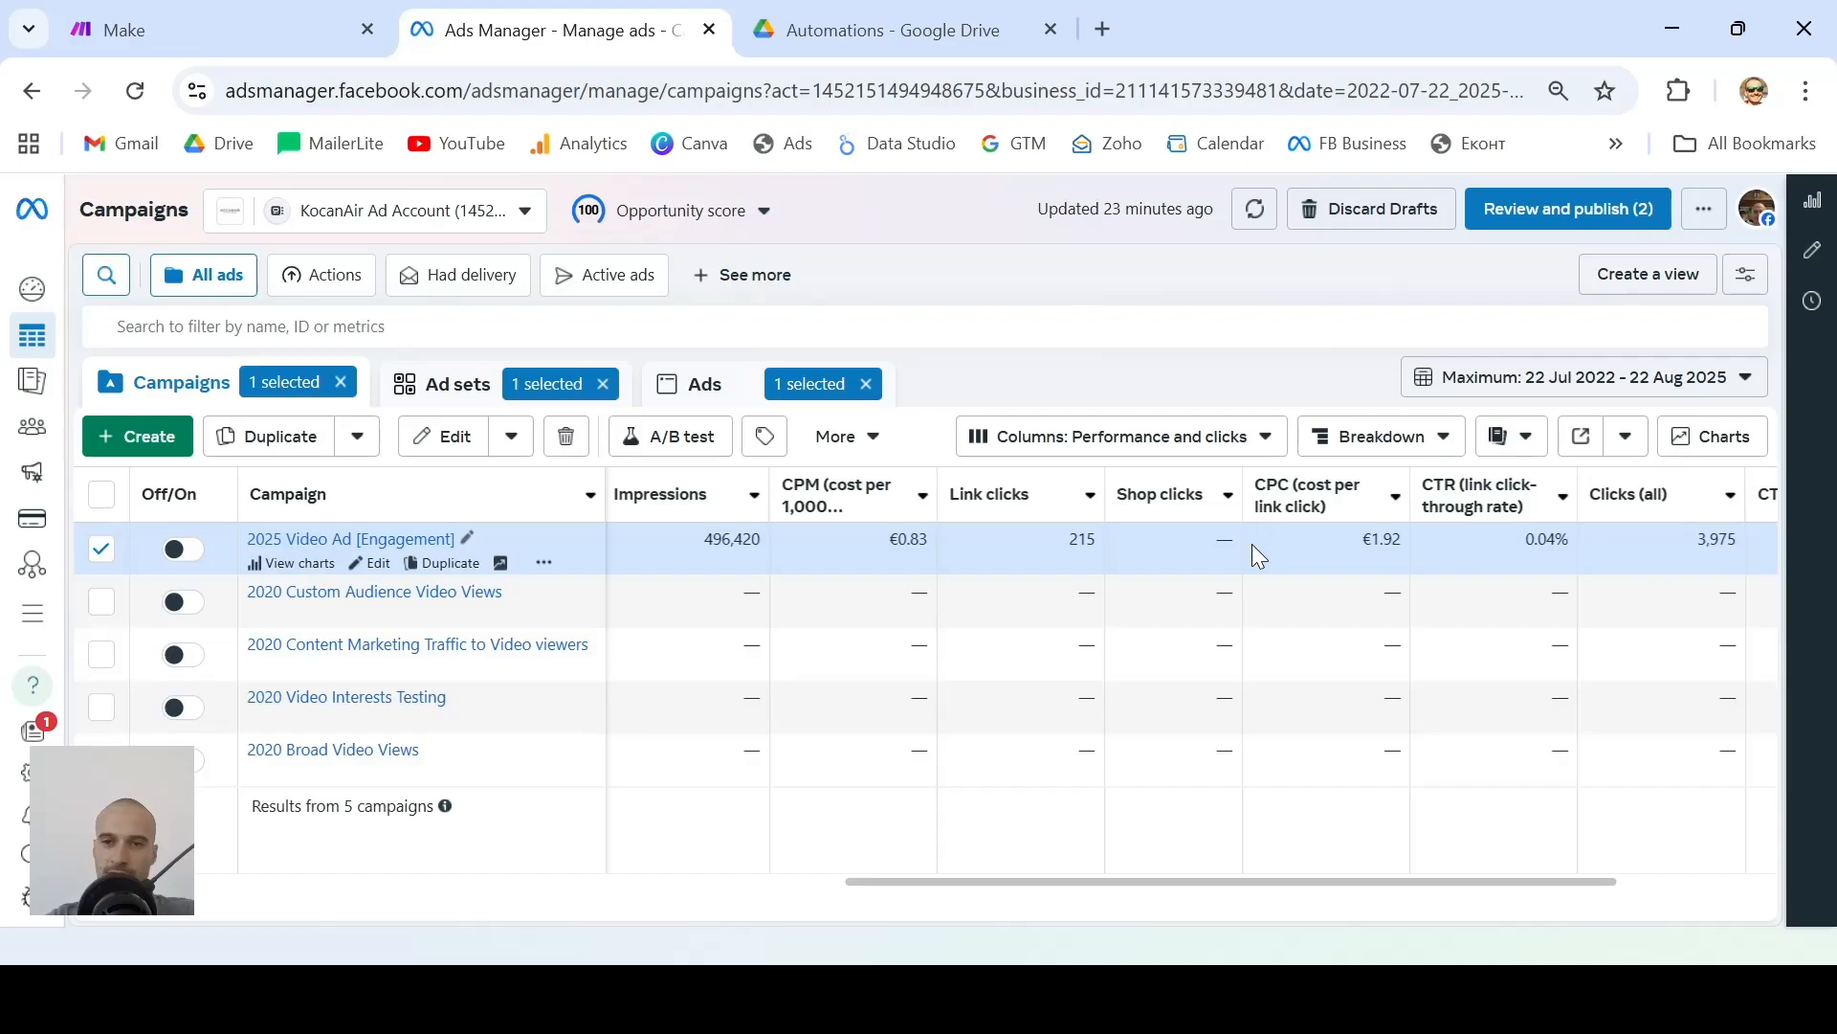
scroll(1251, 544, "right", 3)
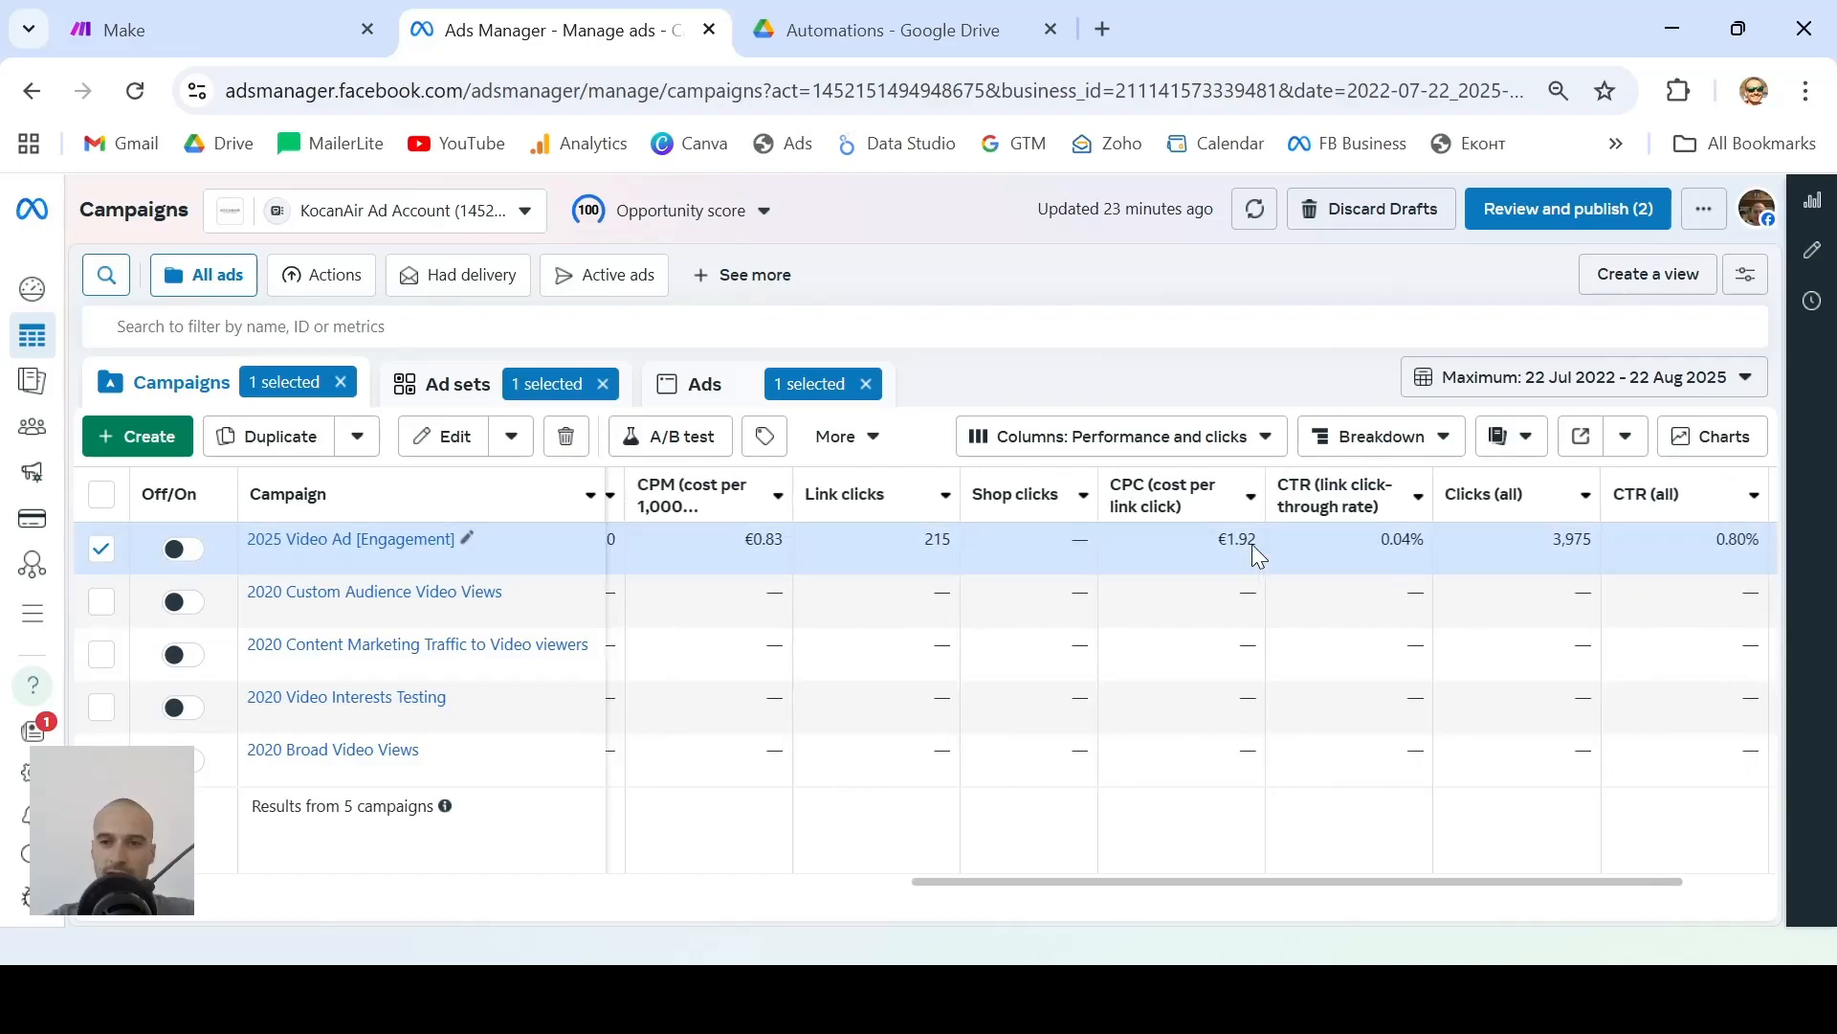
scroll(1252, 543, "left", 5)
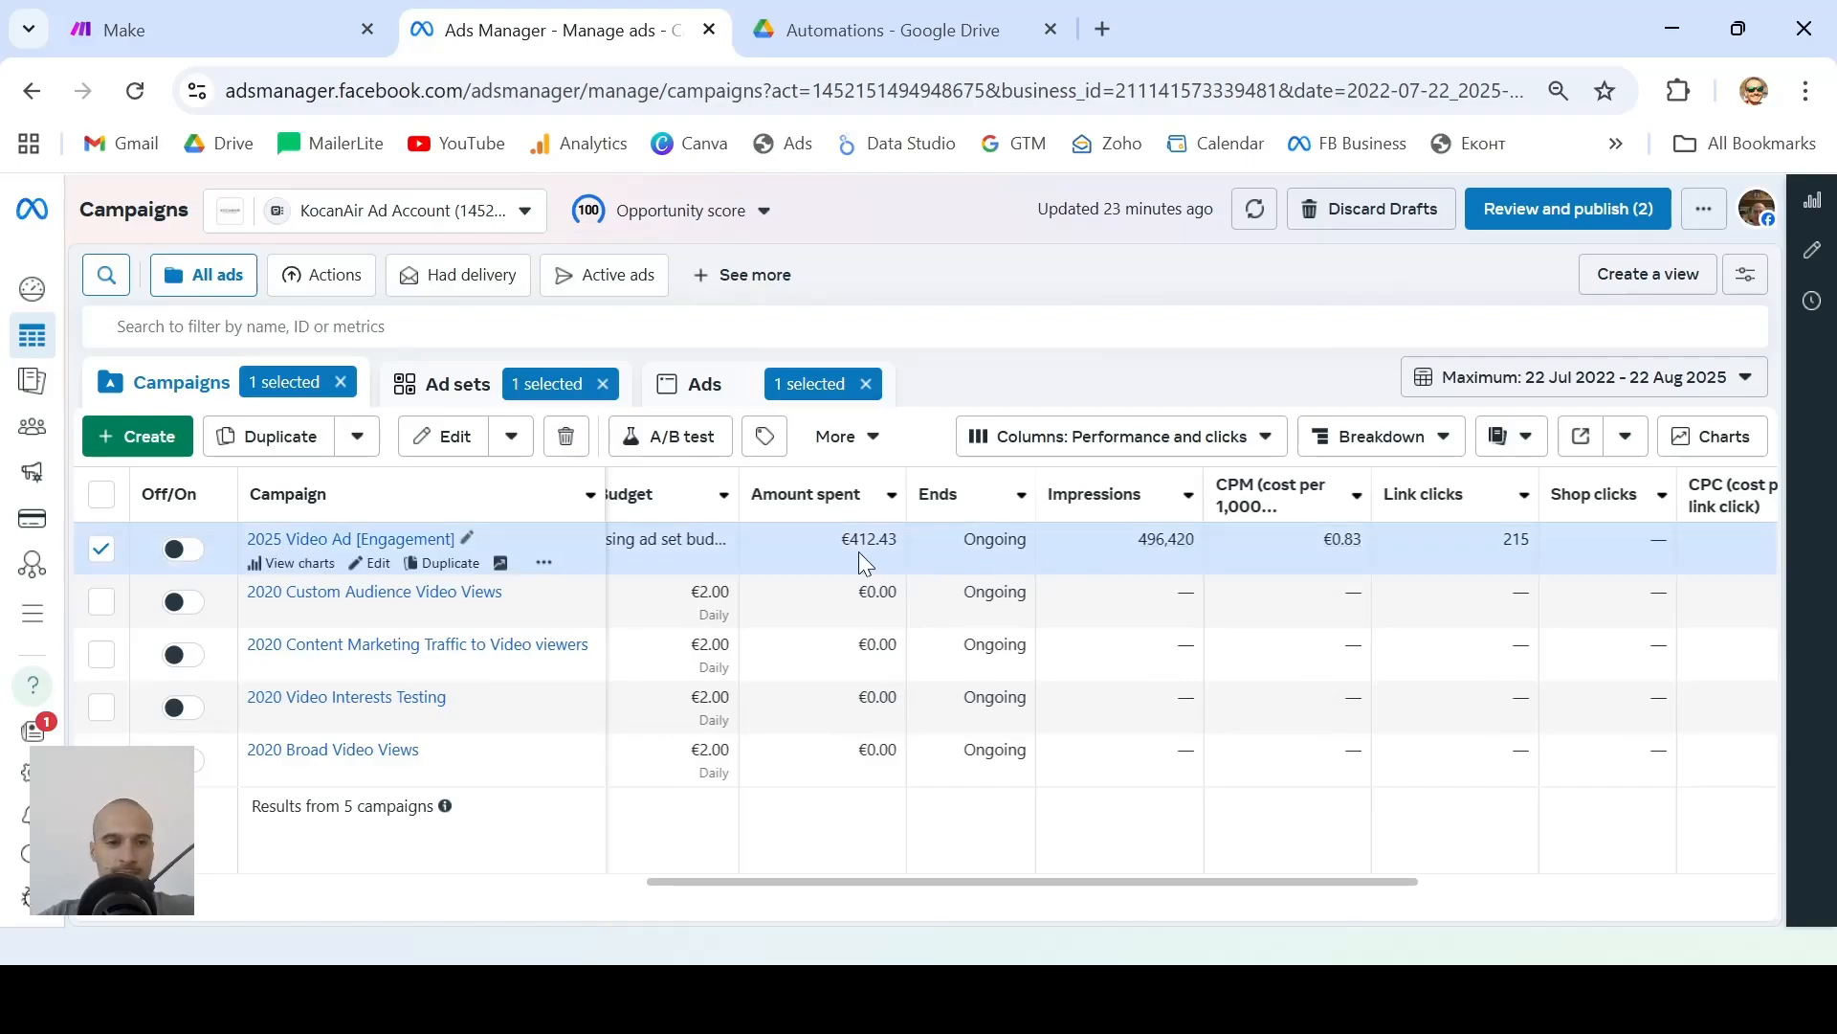
scroll(737, 540, "left", 3)
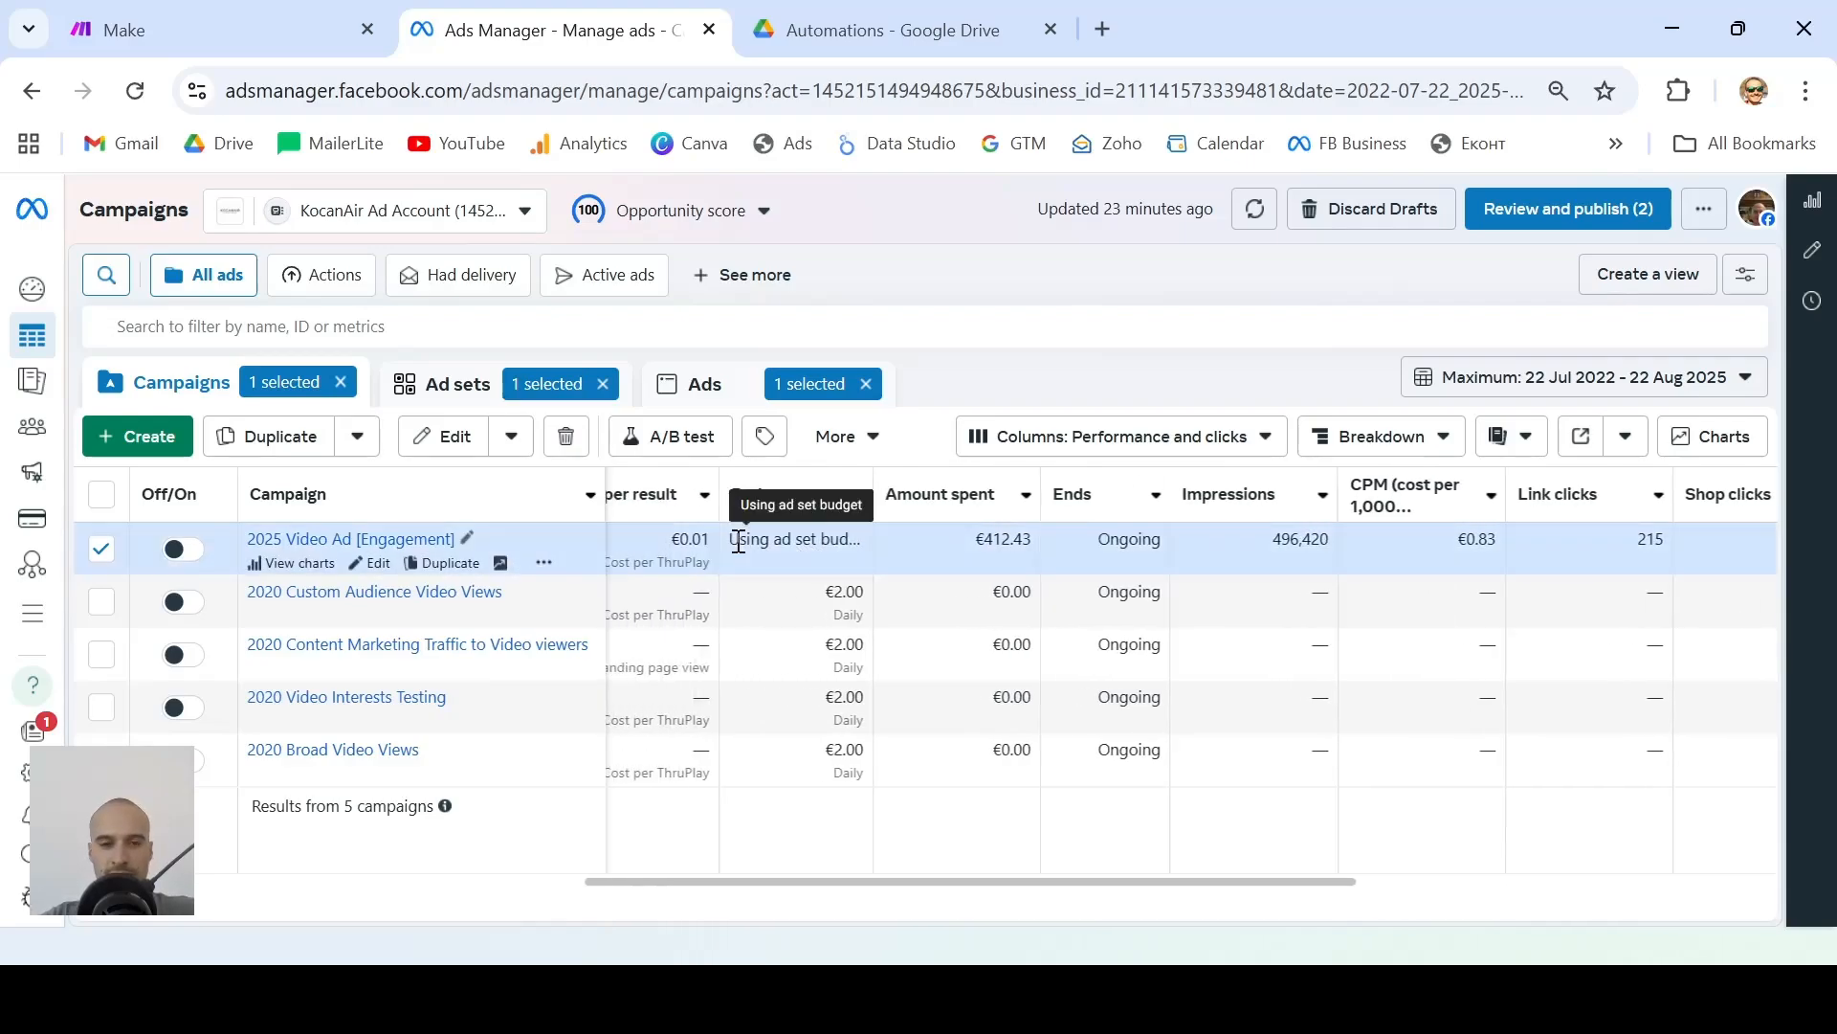
scroll(737, 540, "left", 2)
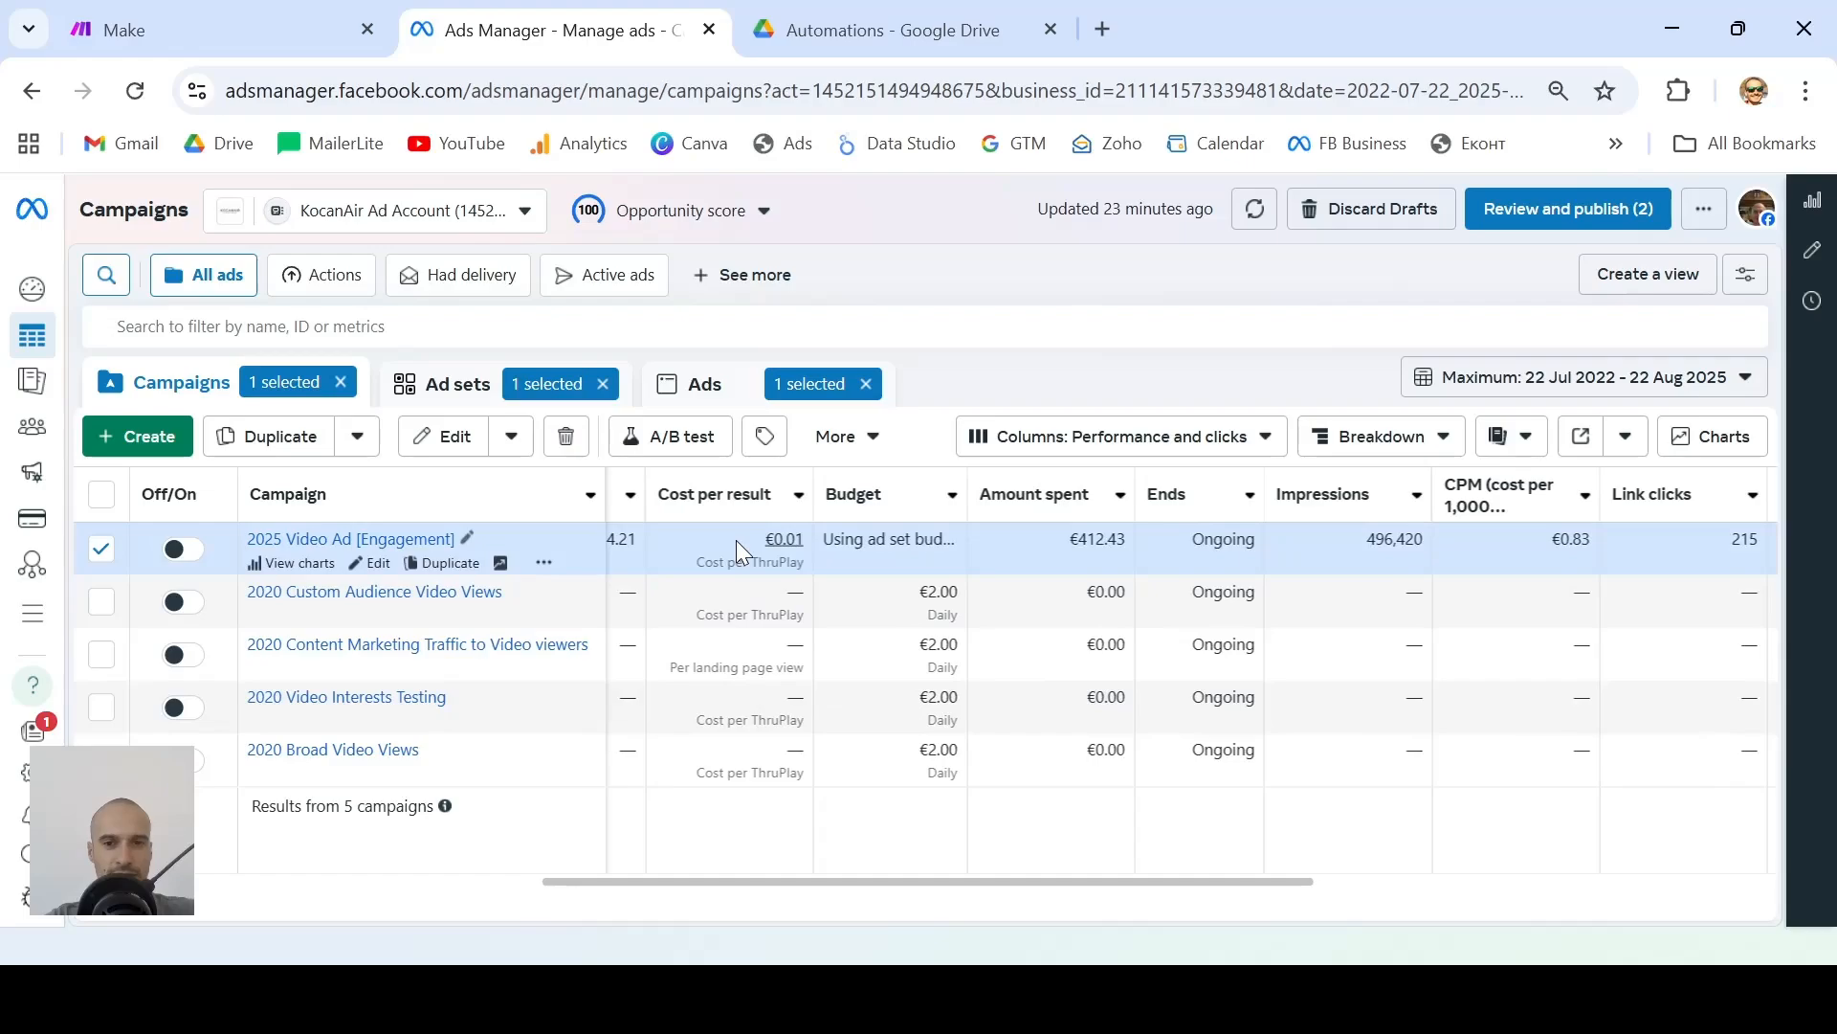
scroll(736, 539, "left", 2)
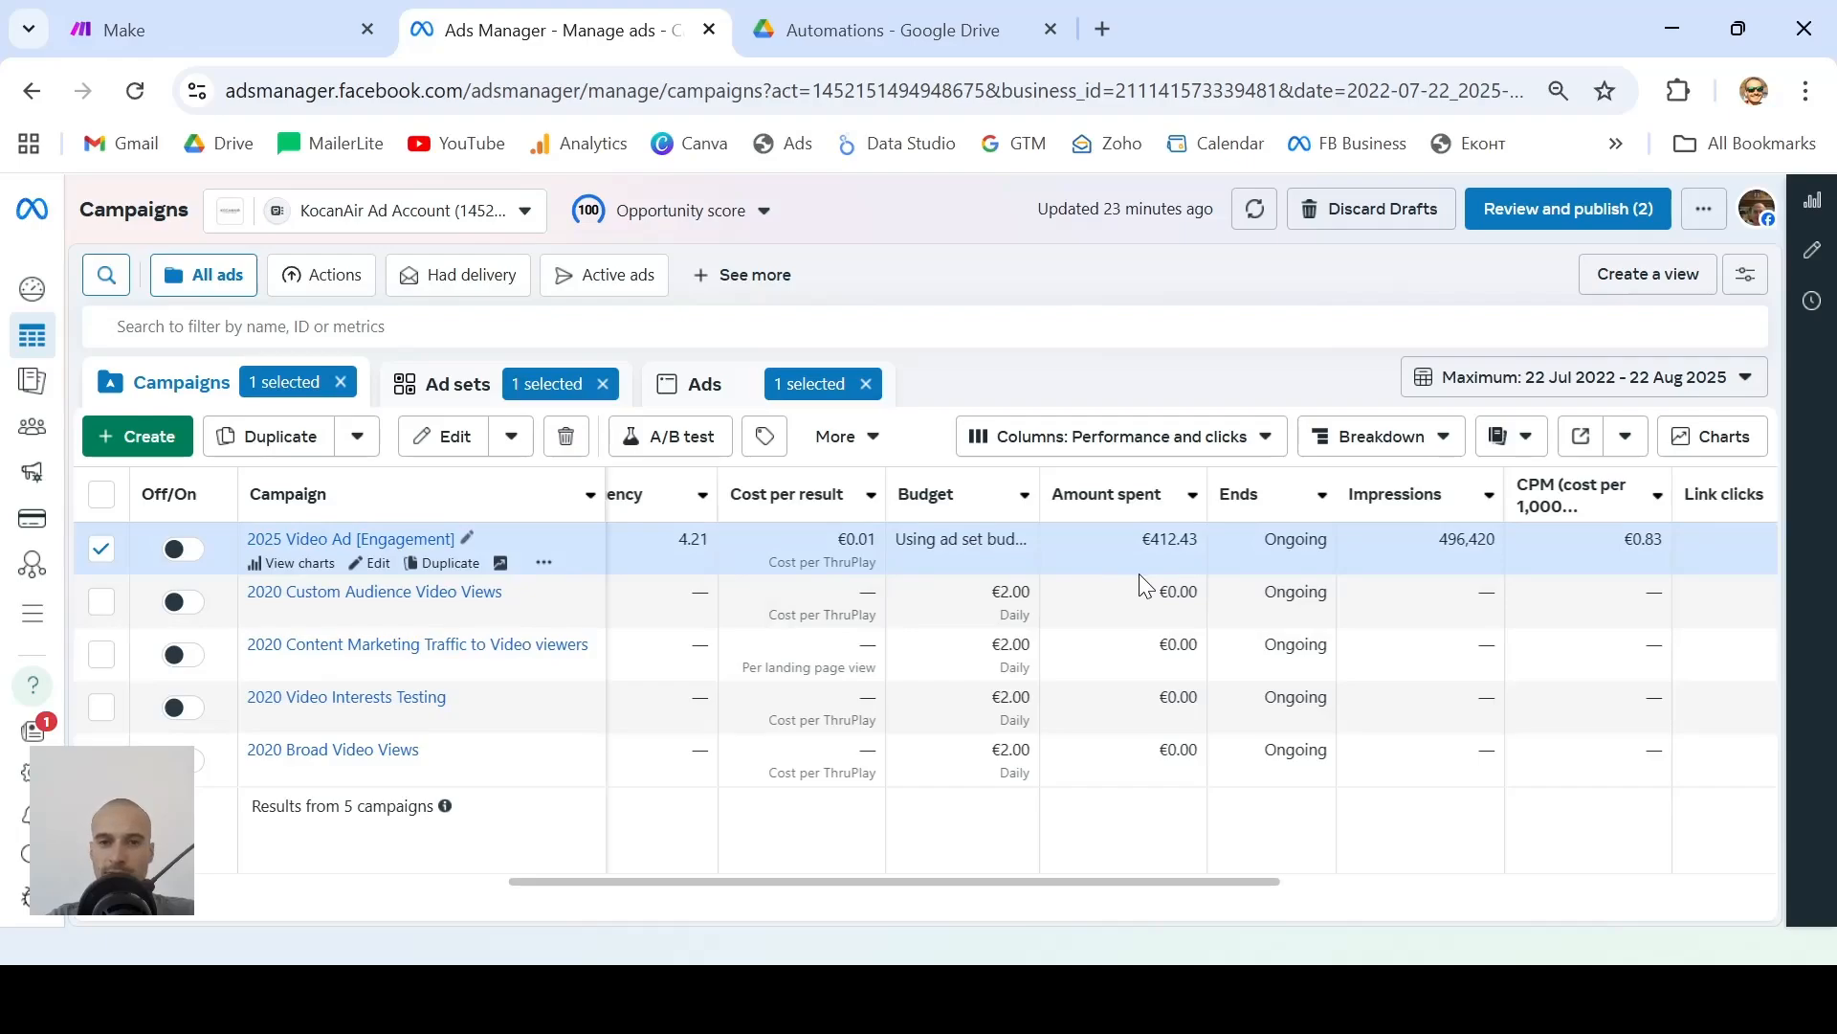
scroll(1139, 572, "left", 3)
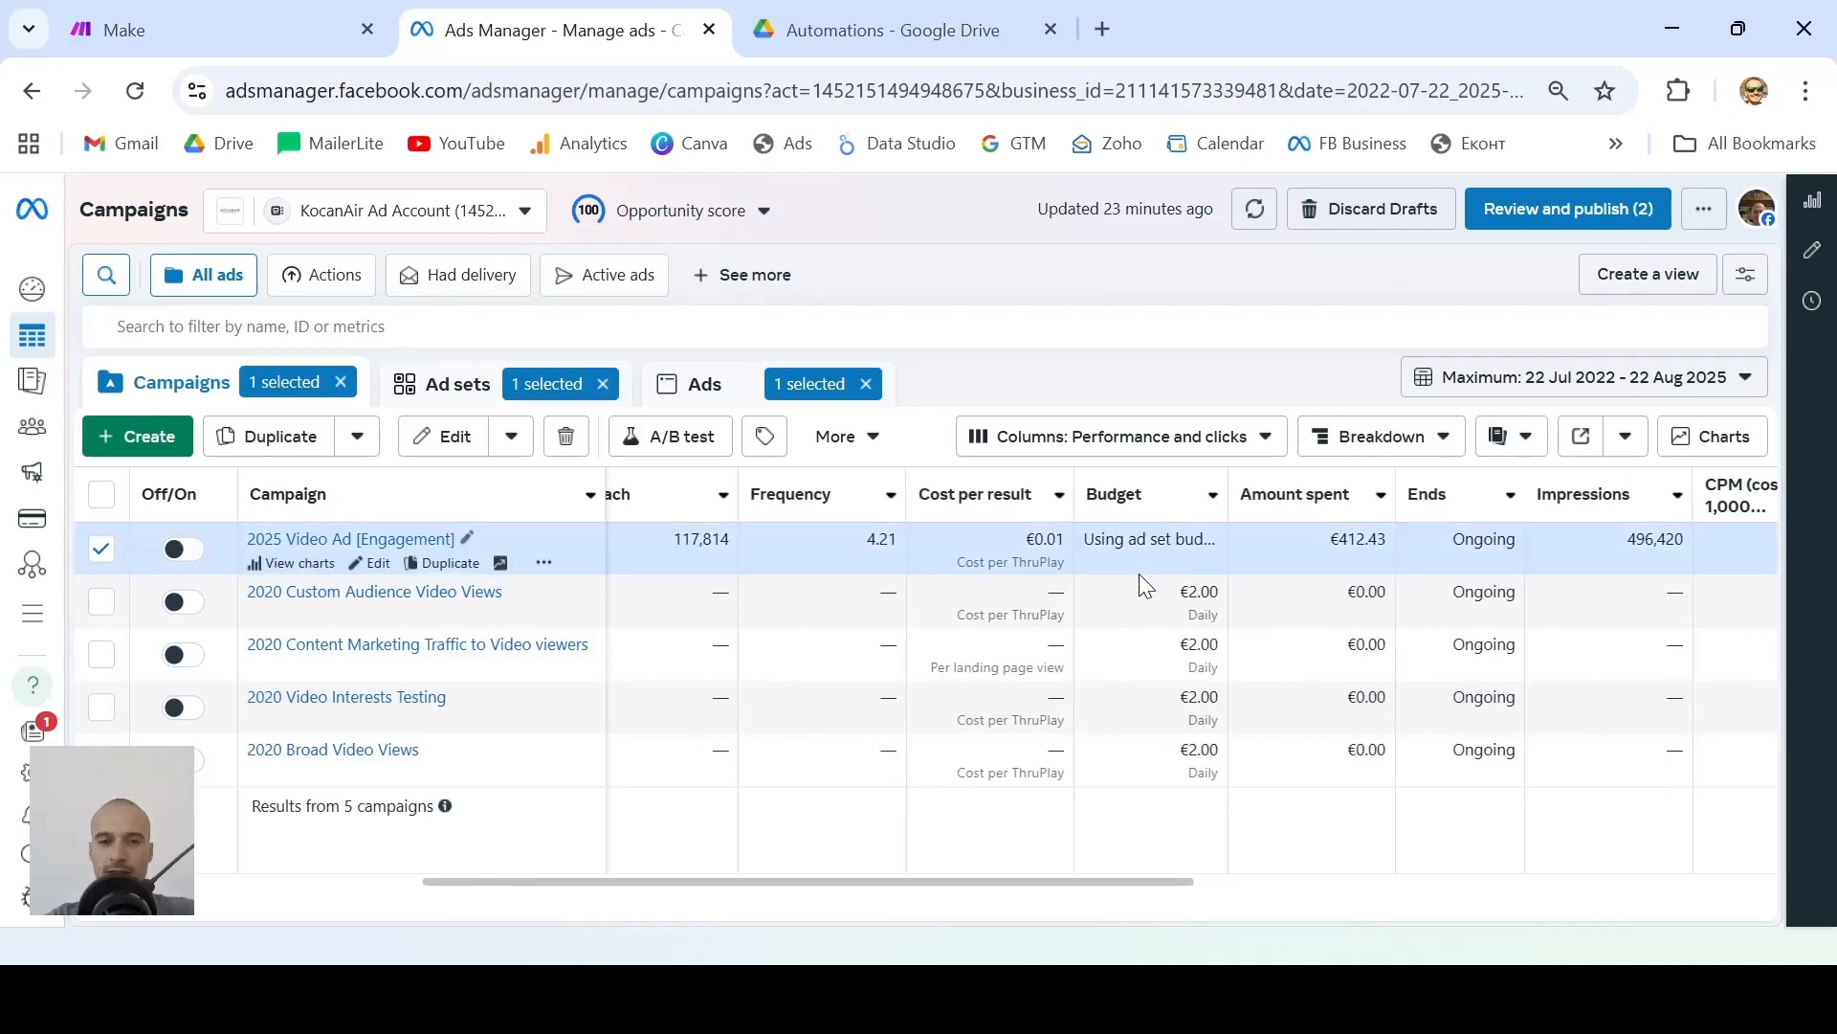
scroll(1139, 575, "left", 2)
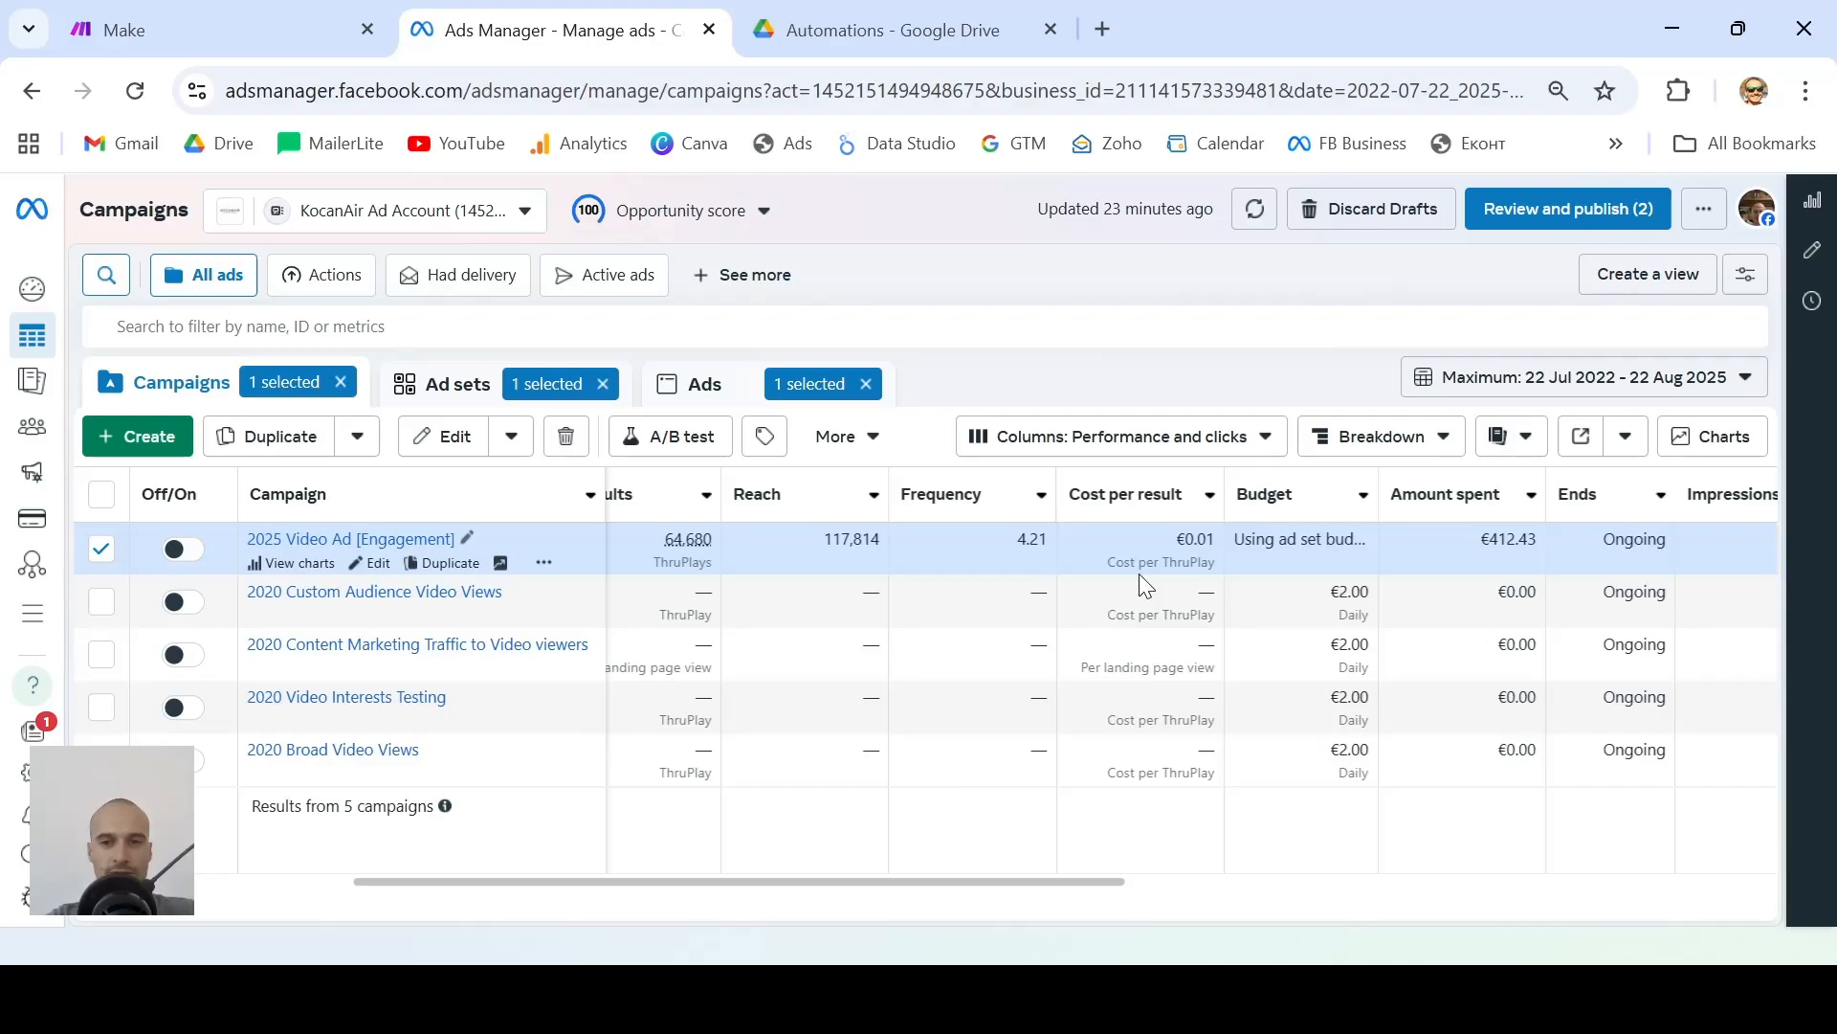
scroll(1434, 571, "right", 3)
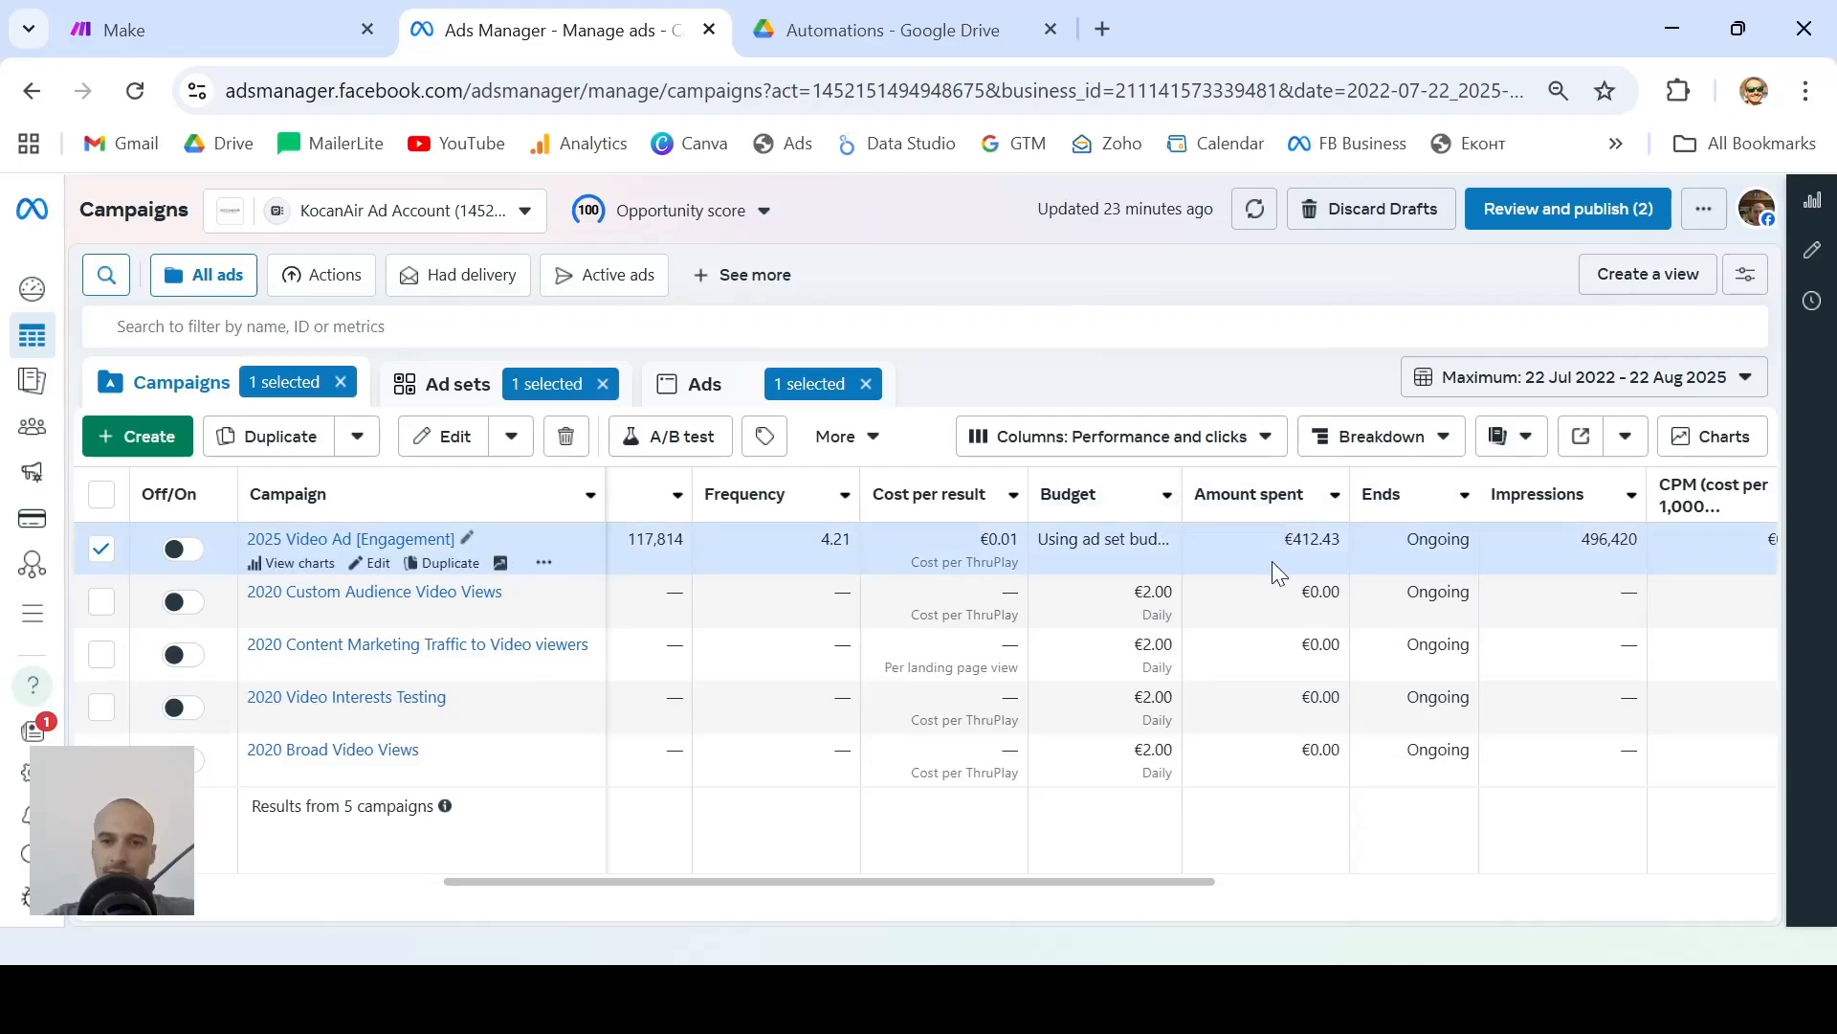
scroll(1374, 567, "right", 6)
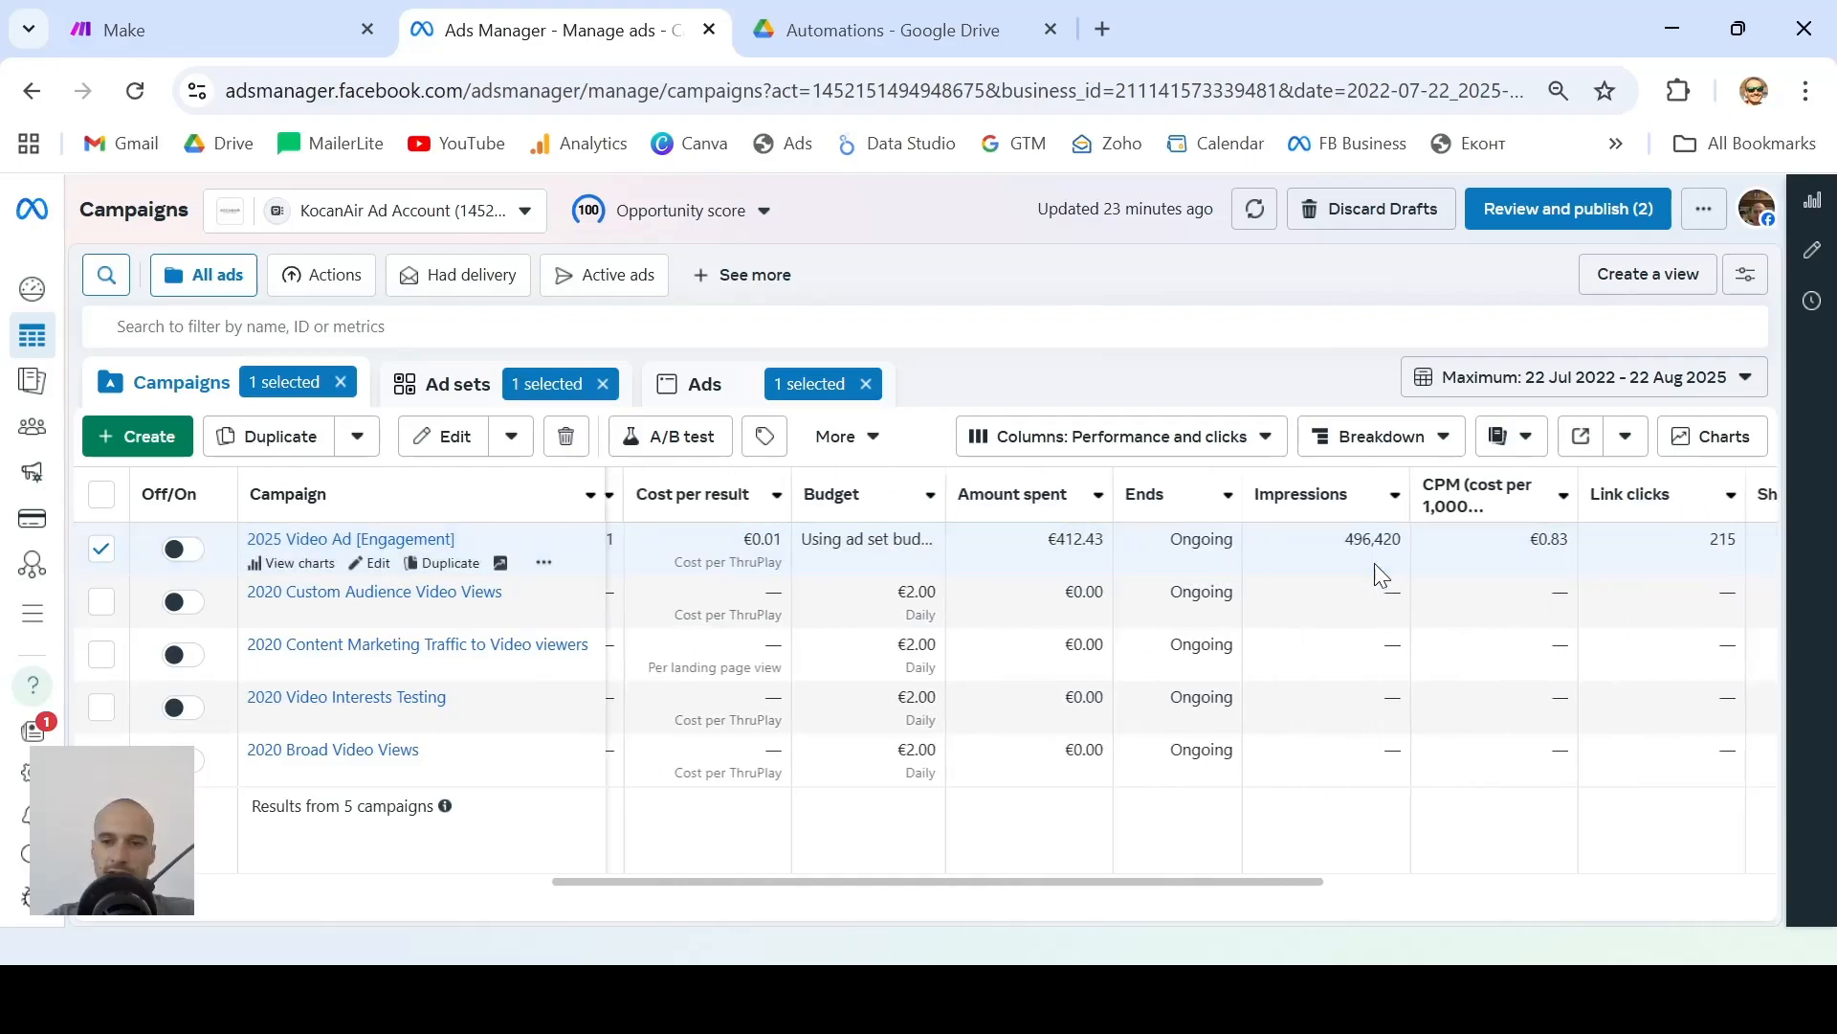
scroll(1378, 574, "right", 3)
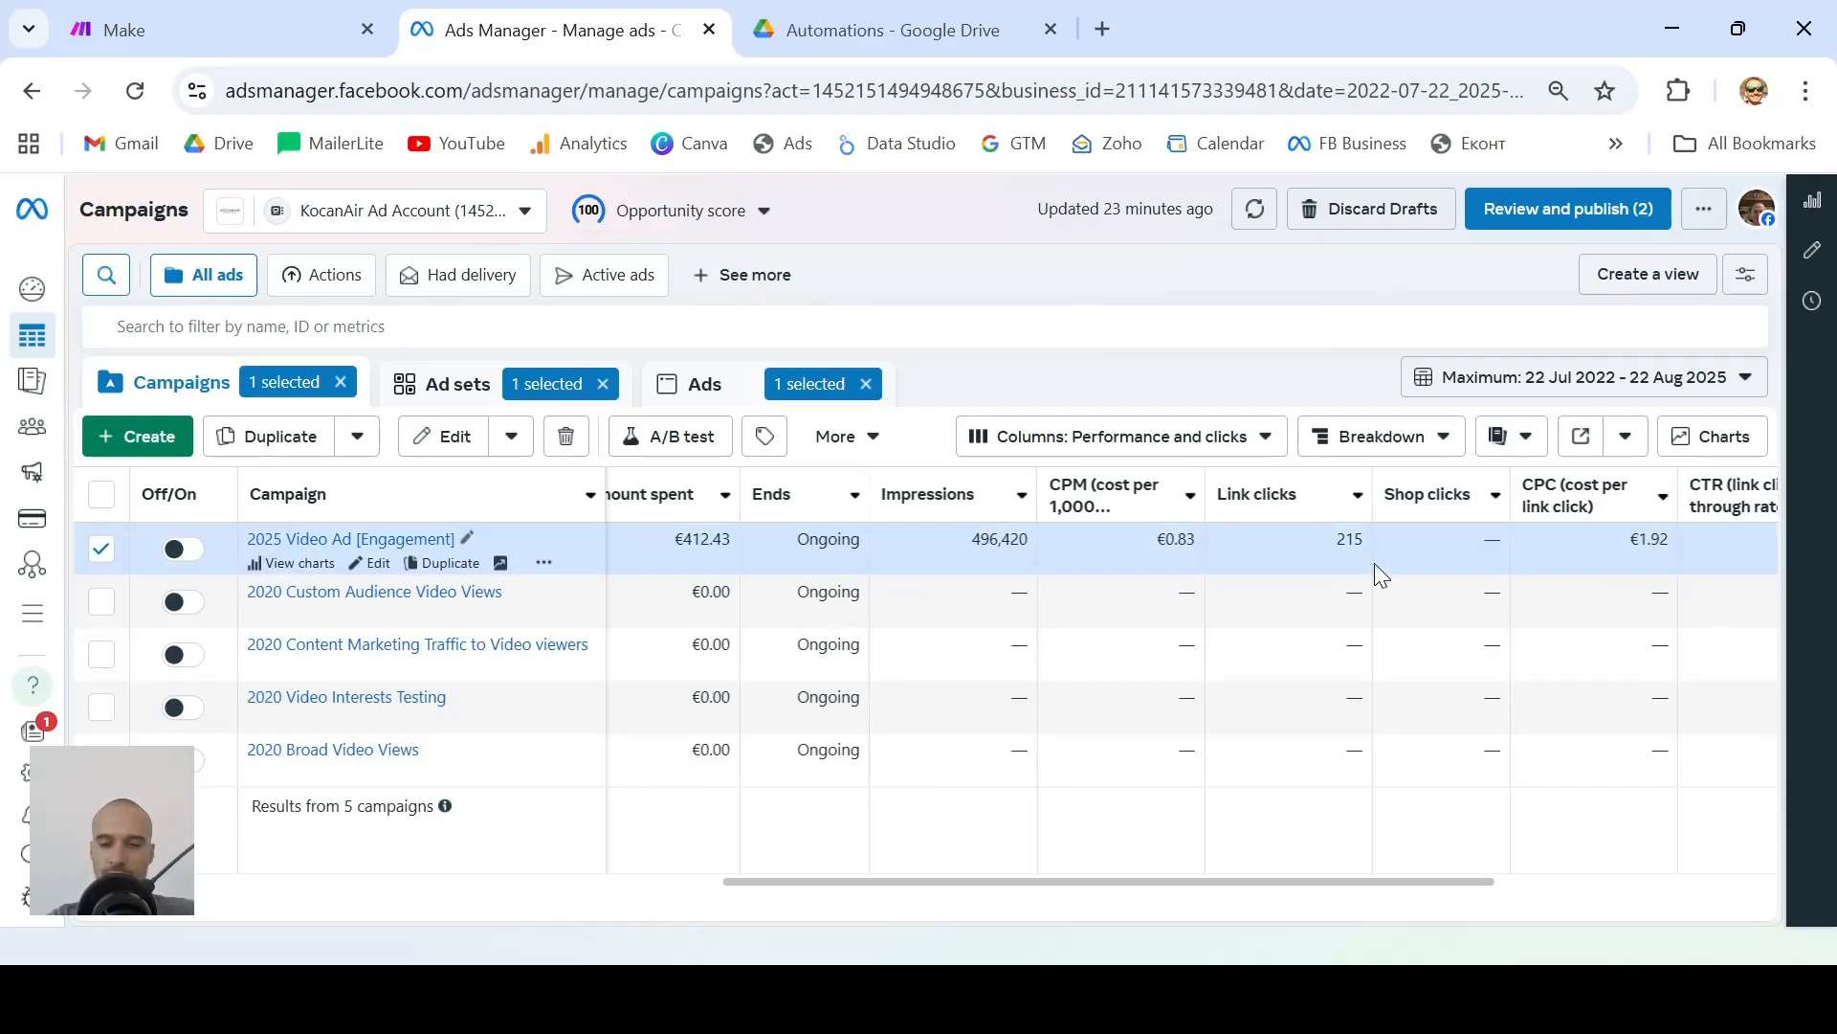
scroll(1378, 572, "right", 4)
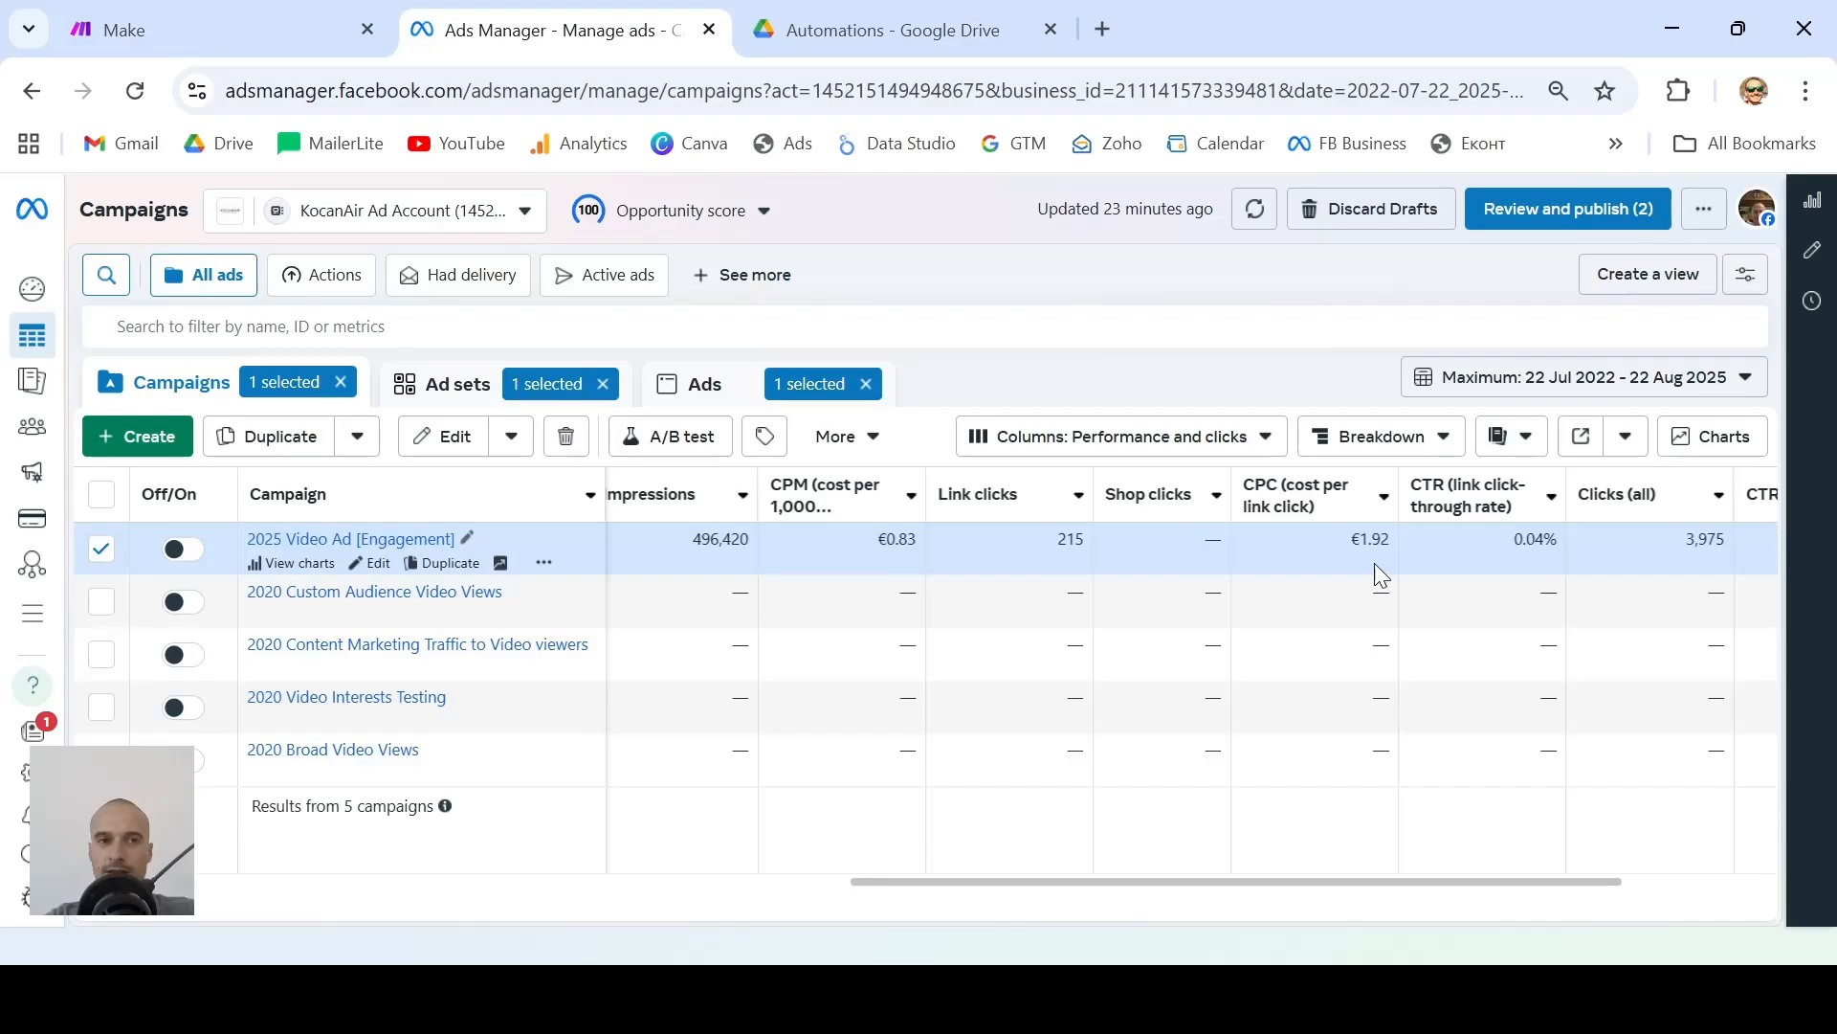
Switch to Make, create a new scenario and search its apps for "facebook"
left_click(191, 30)
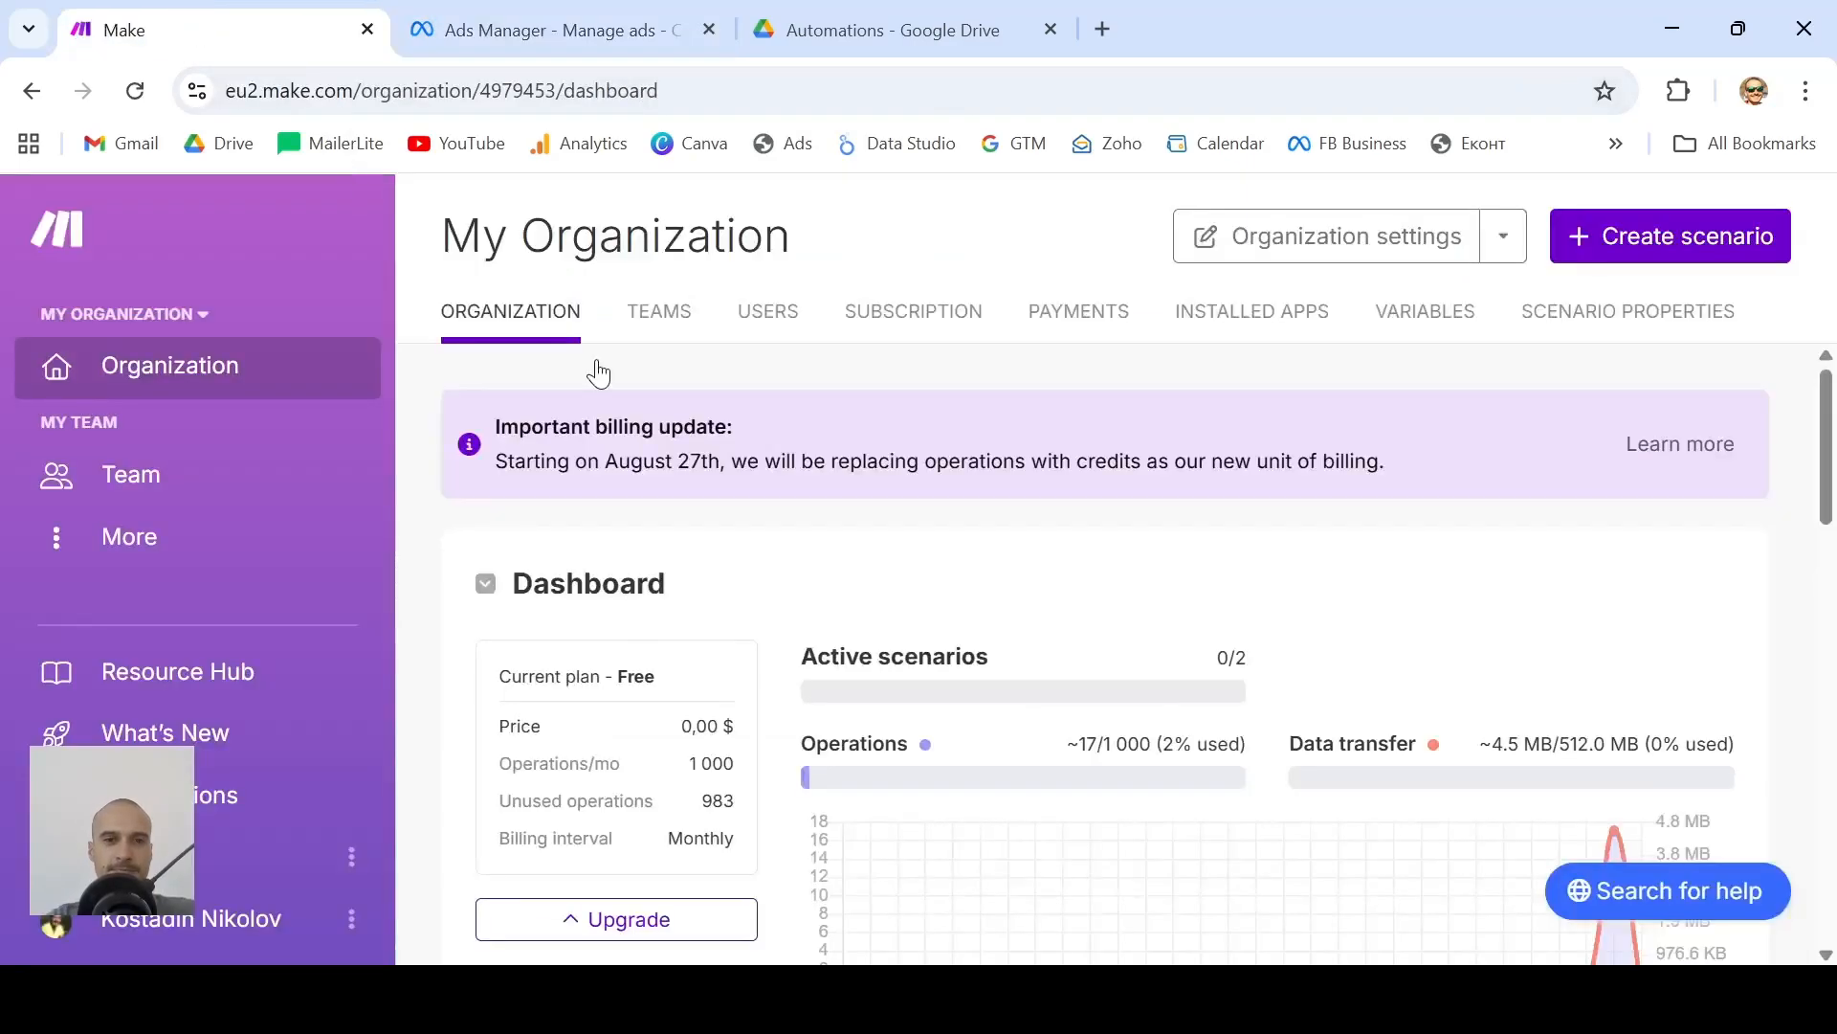
left_click(1686, 264)
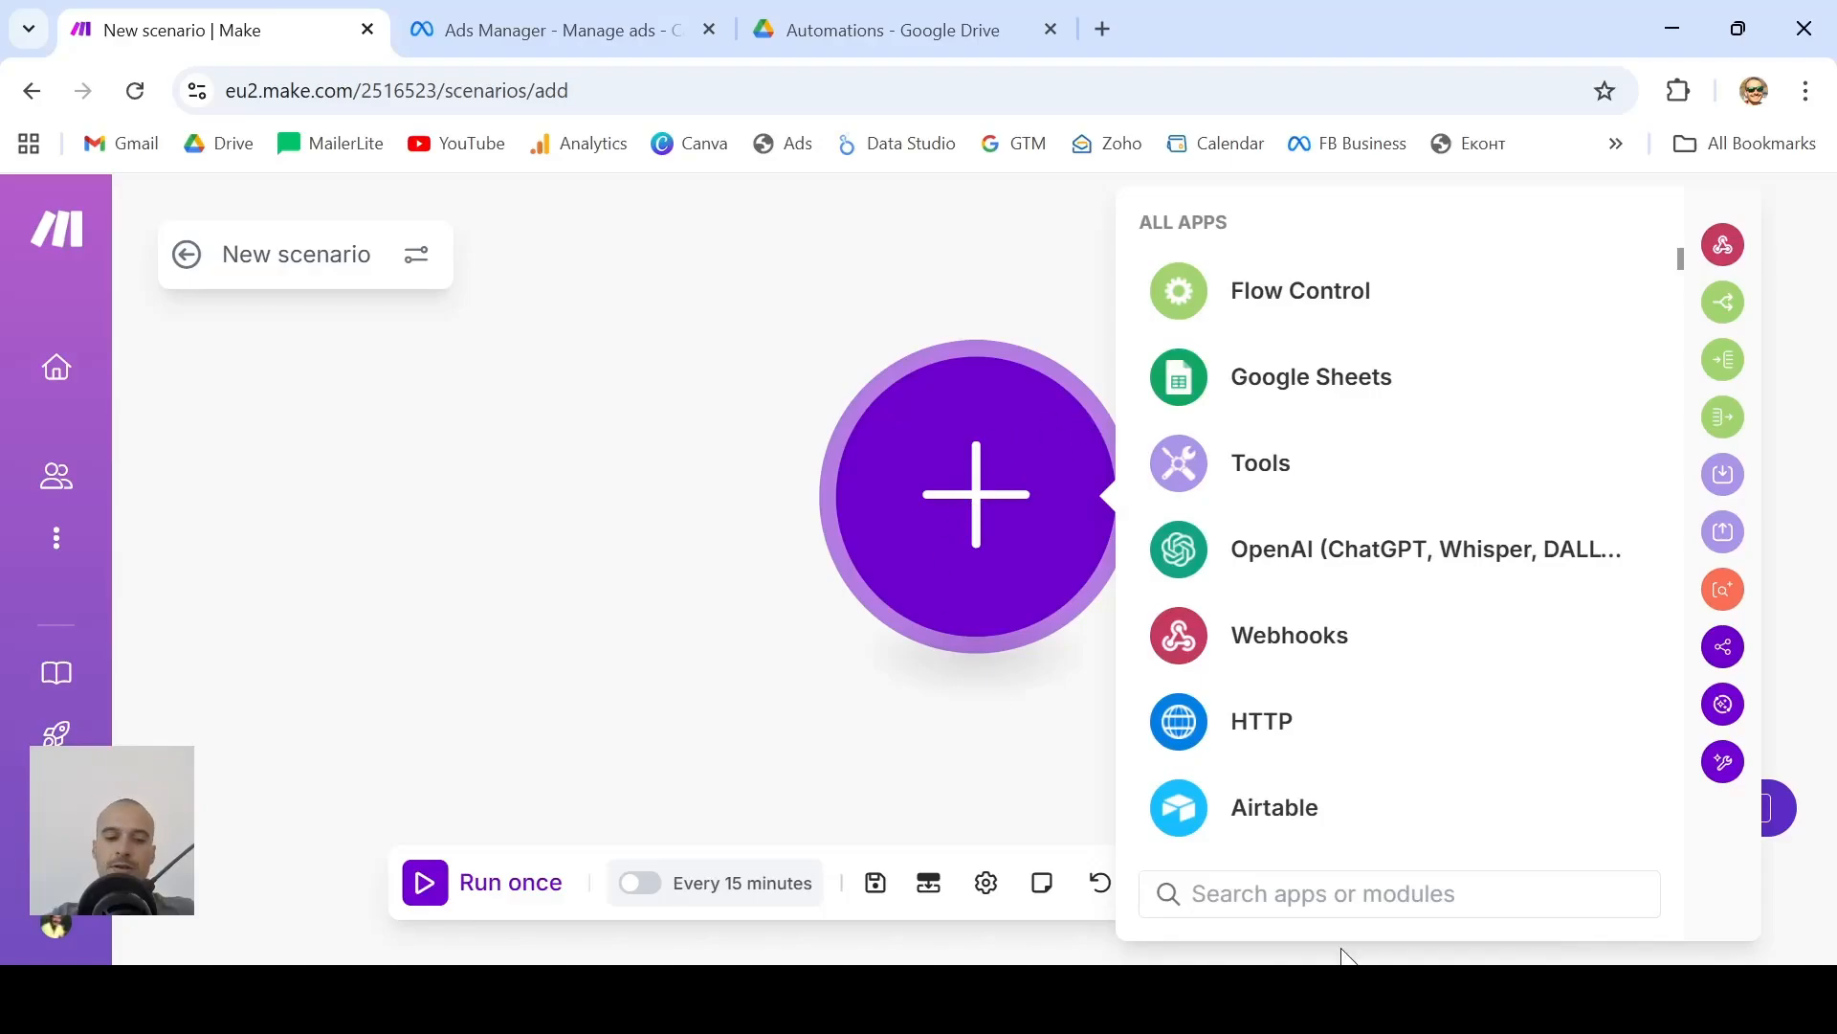
type("face")
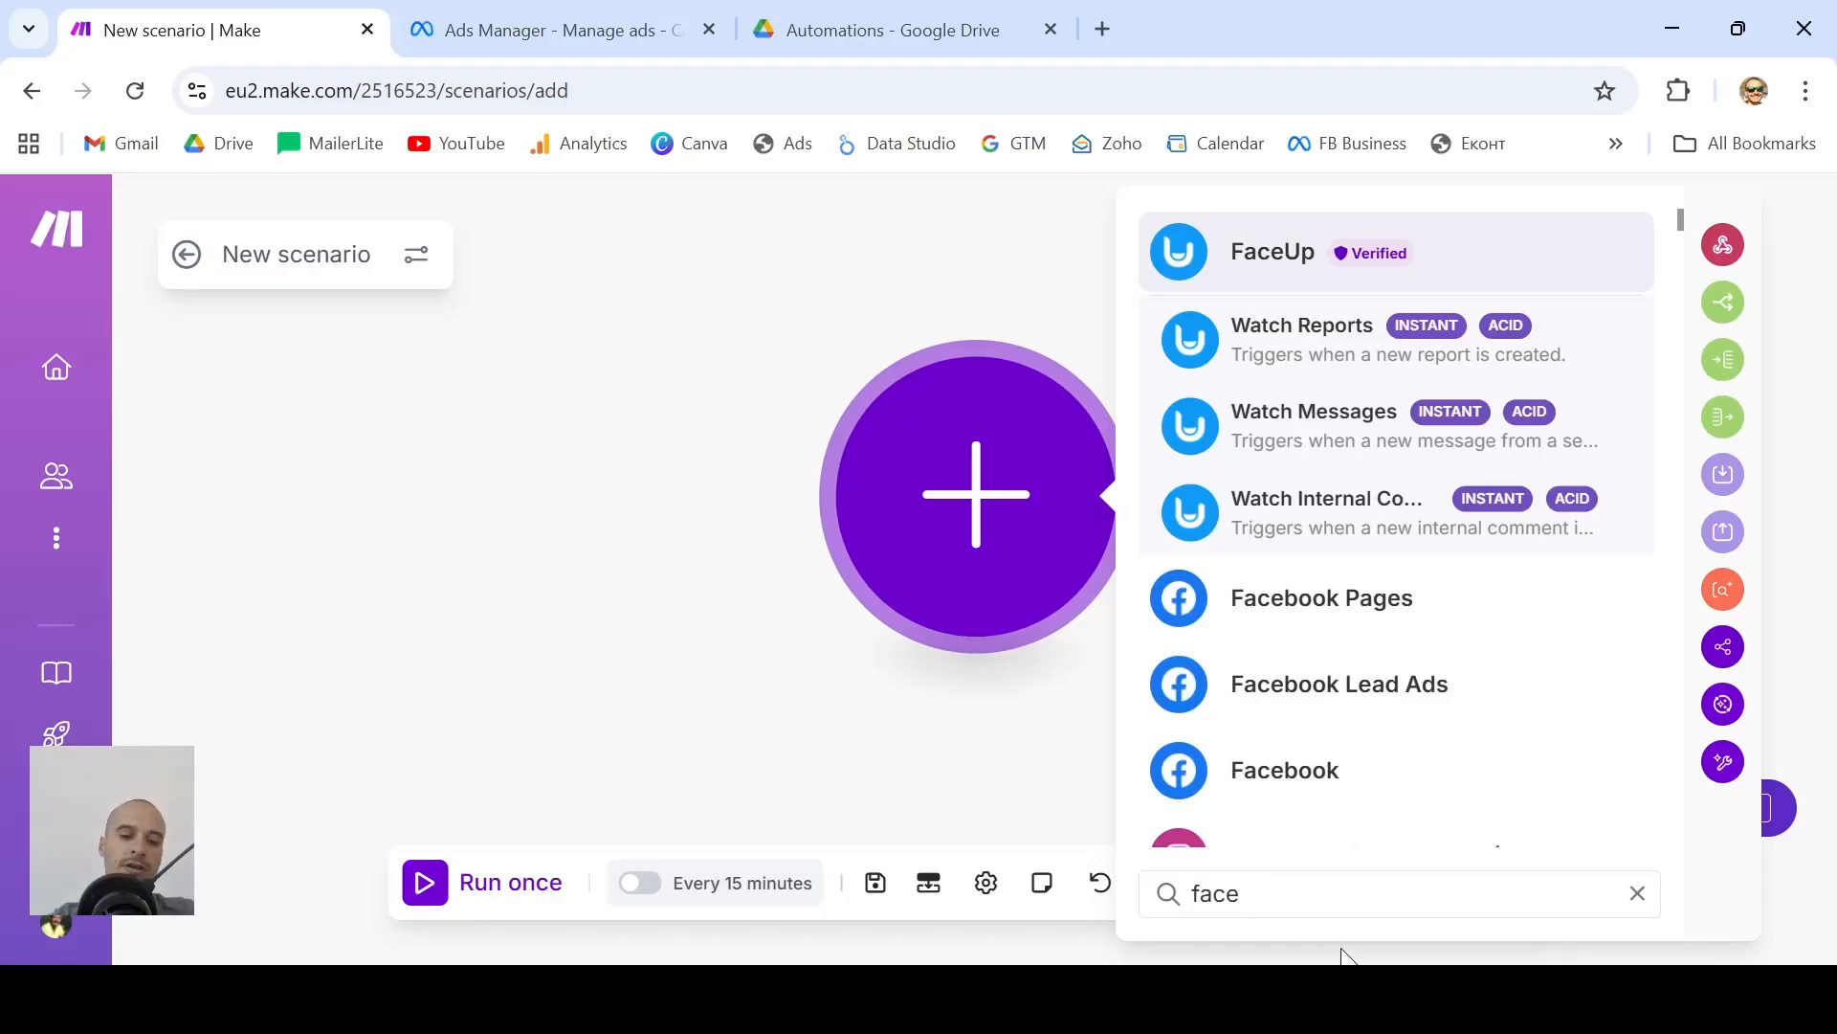
type("book")
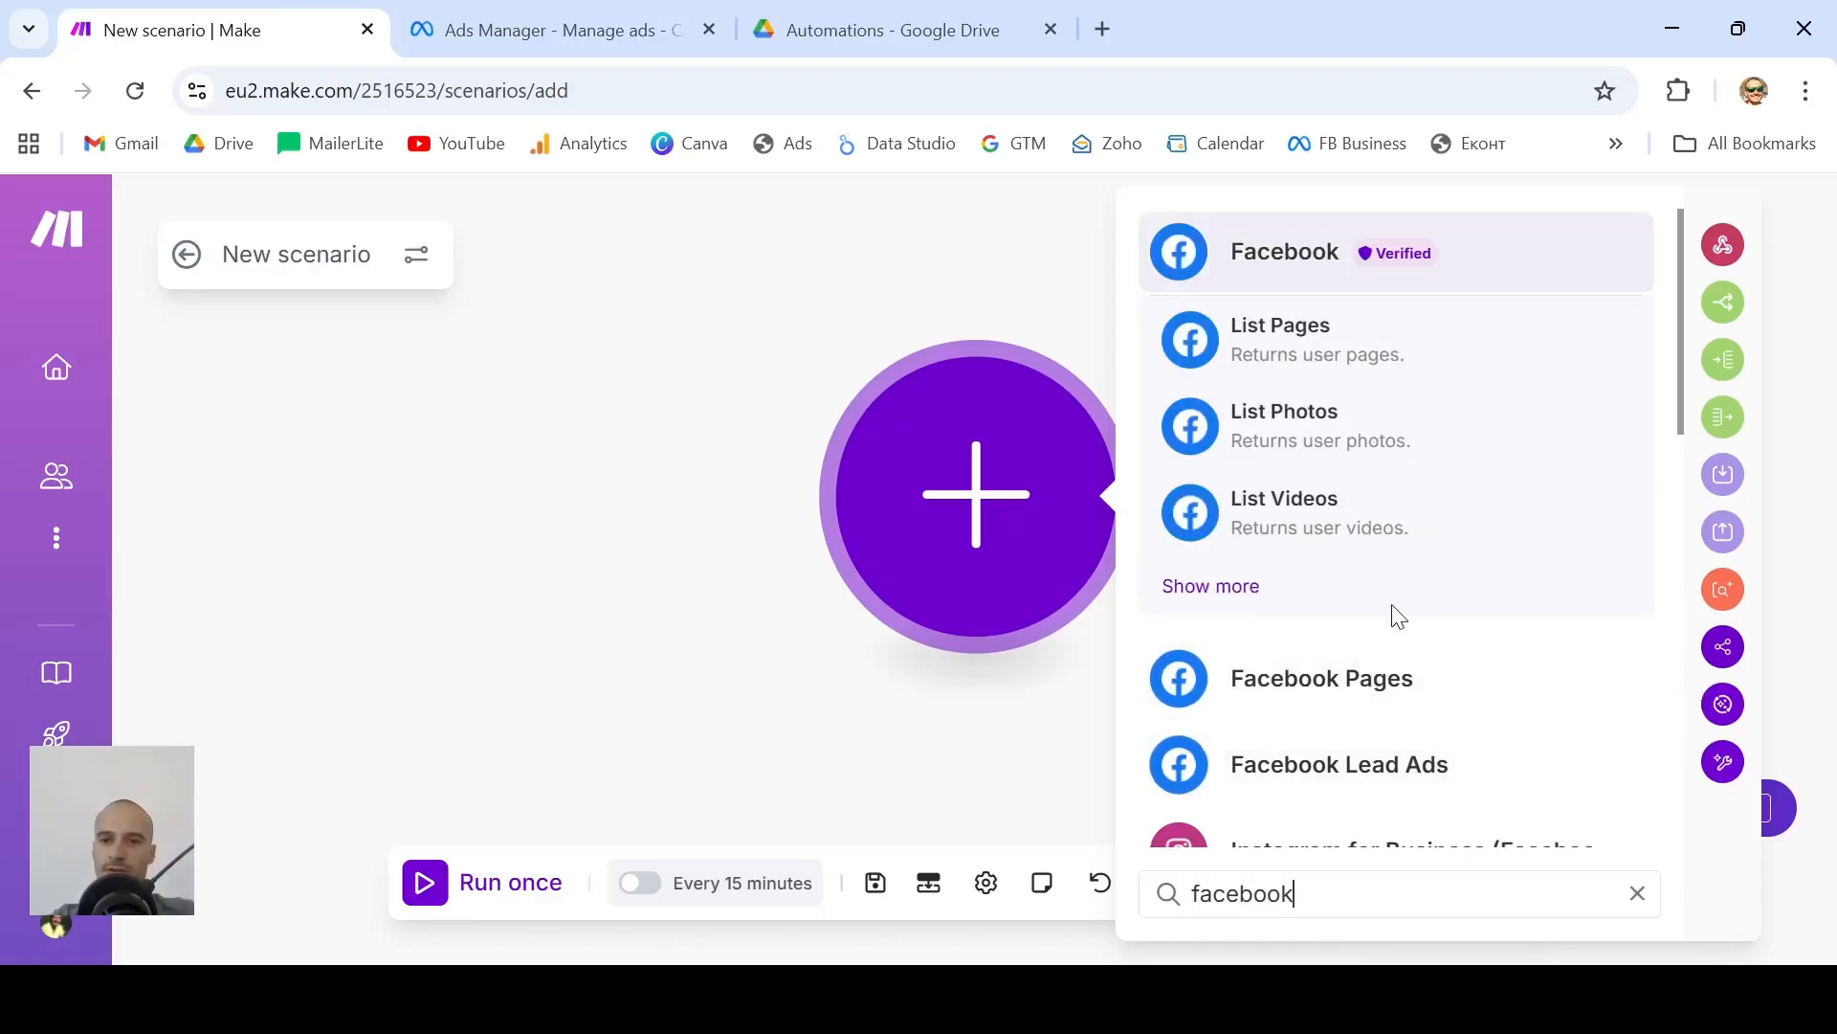
Add the List Campaigns module of Facebook Ads Campaign Management as the scenario's first module
scroll(1378, 598, "down", 2)
scroll(1378, 598, "down", 4)
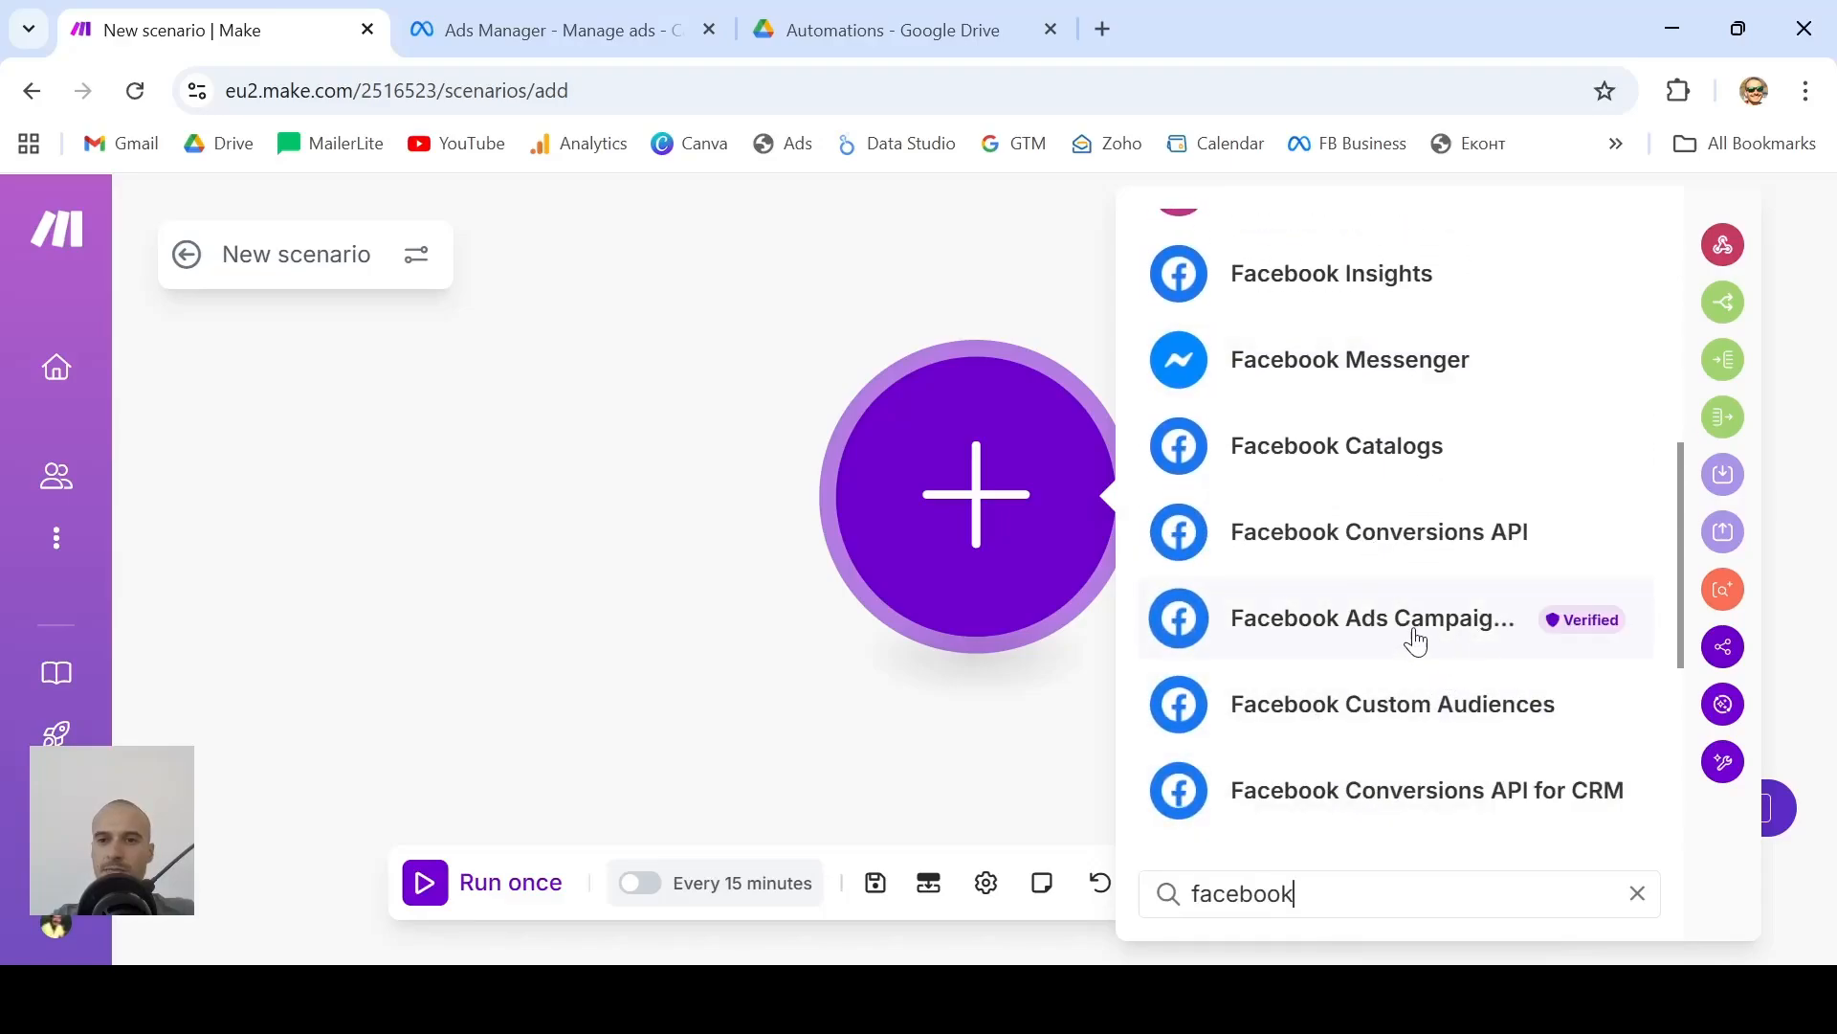
left_click(1362, 636)
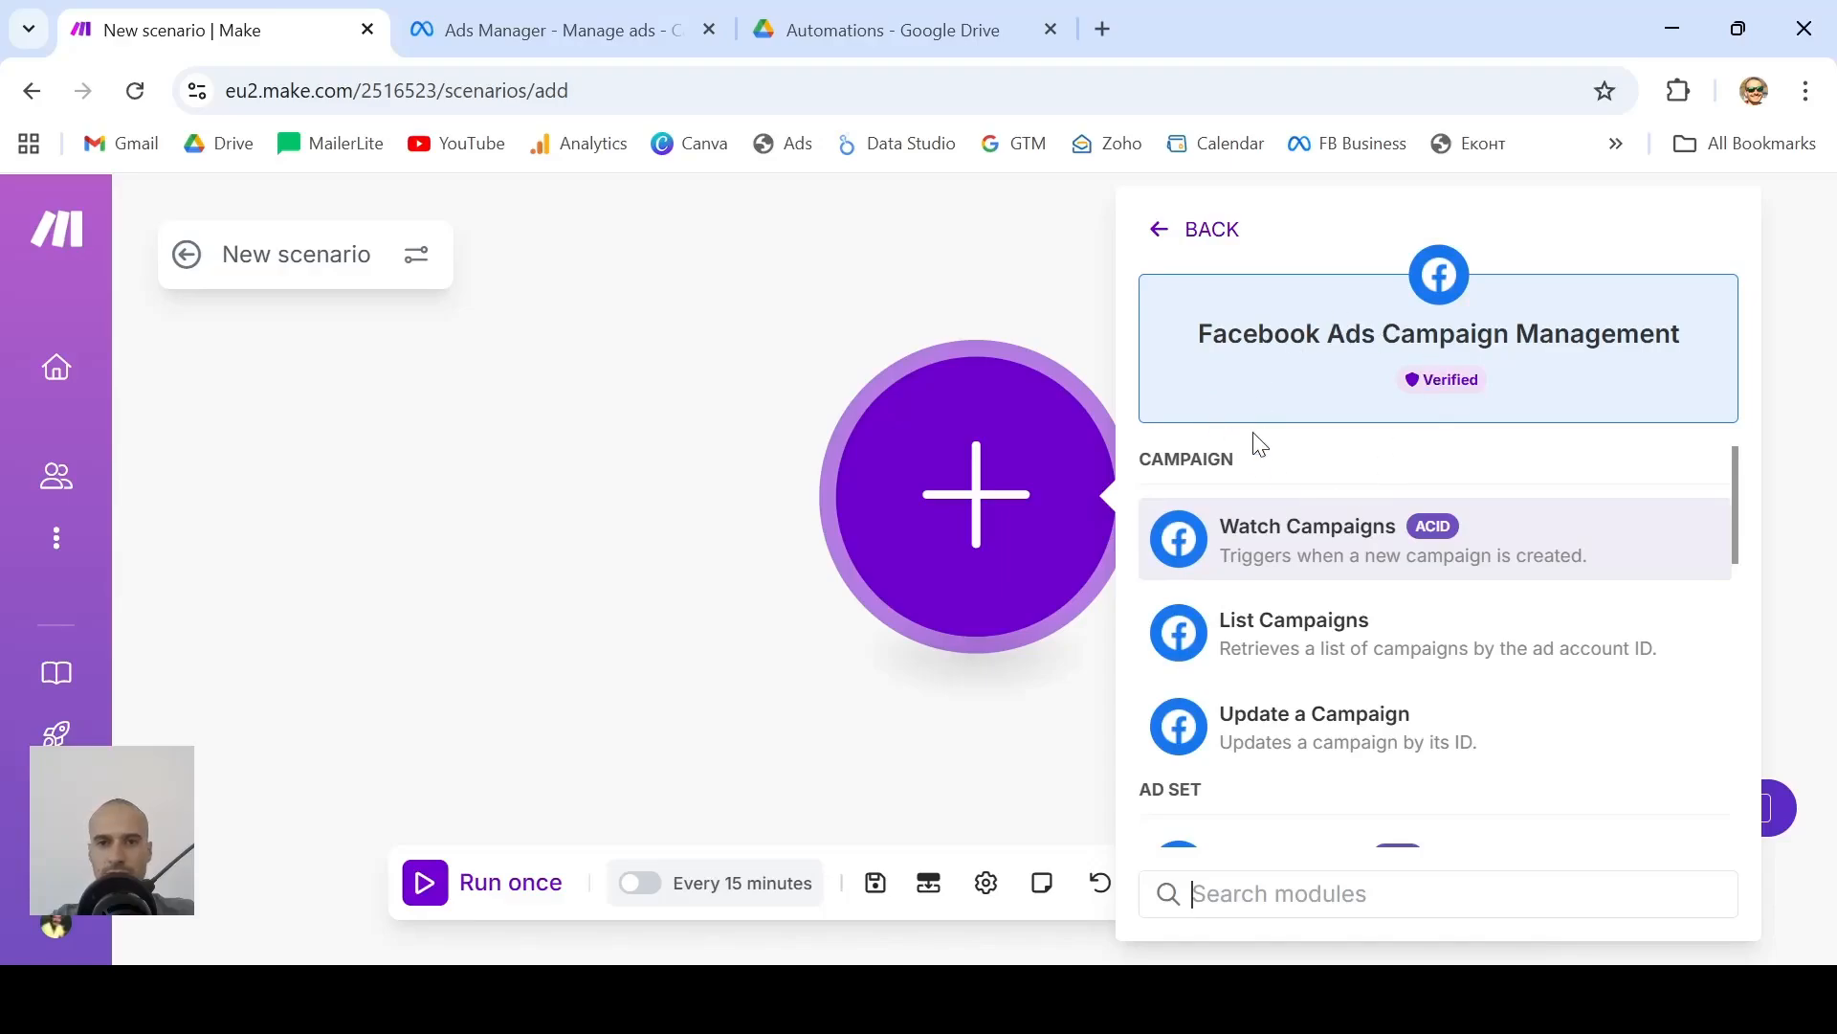
scroll(1252, 636, "down", 2)
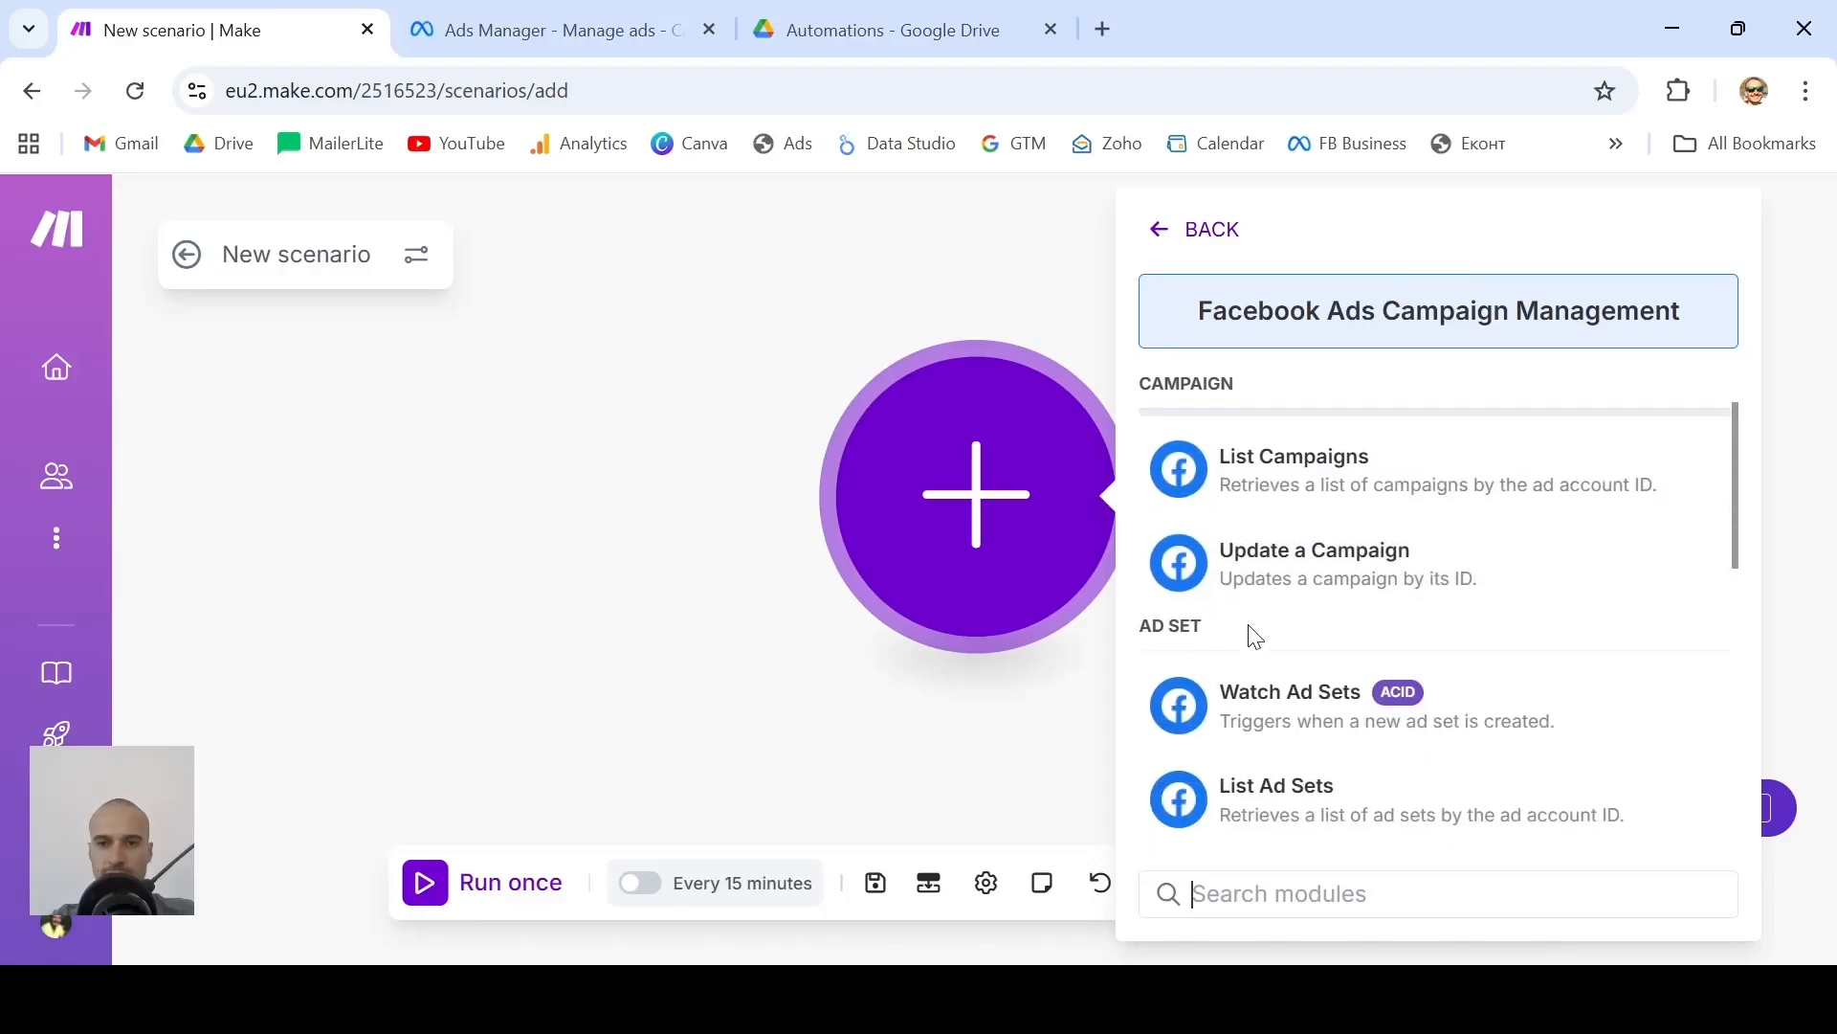
scroll(1252, 636, "up", 2)
left_click(1378, 639)
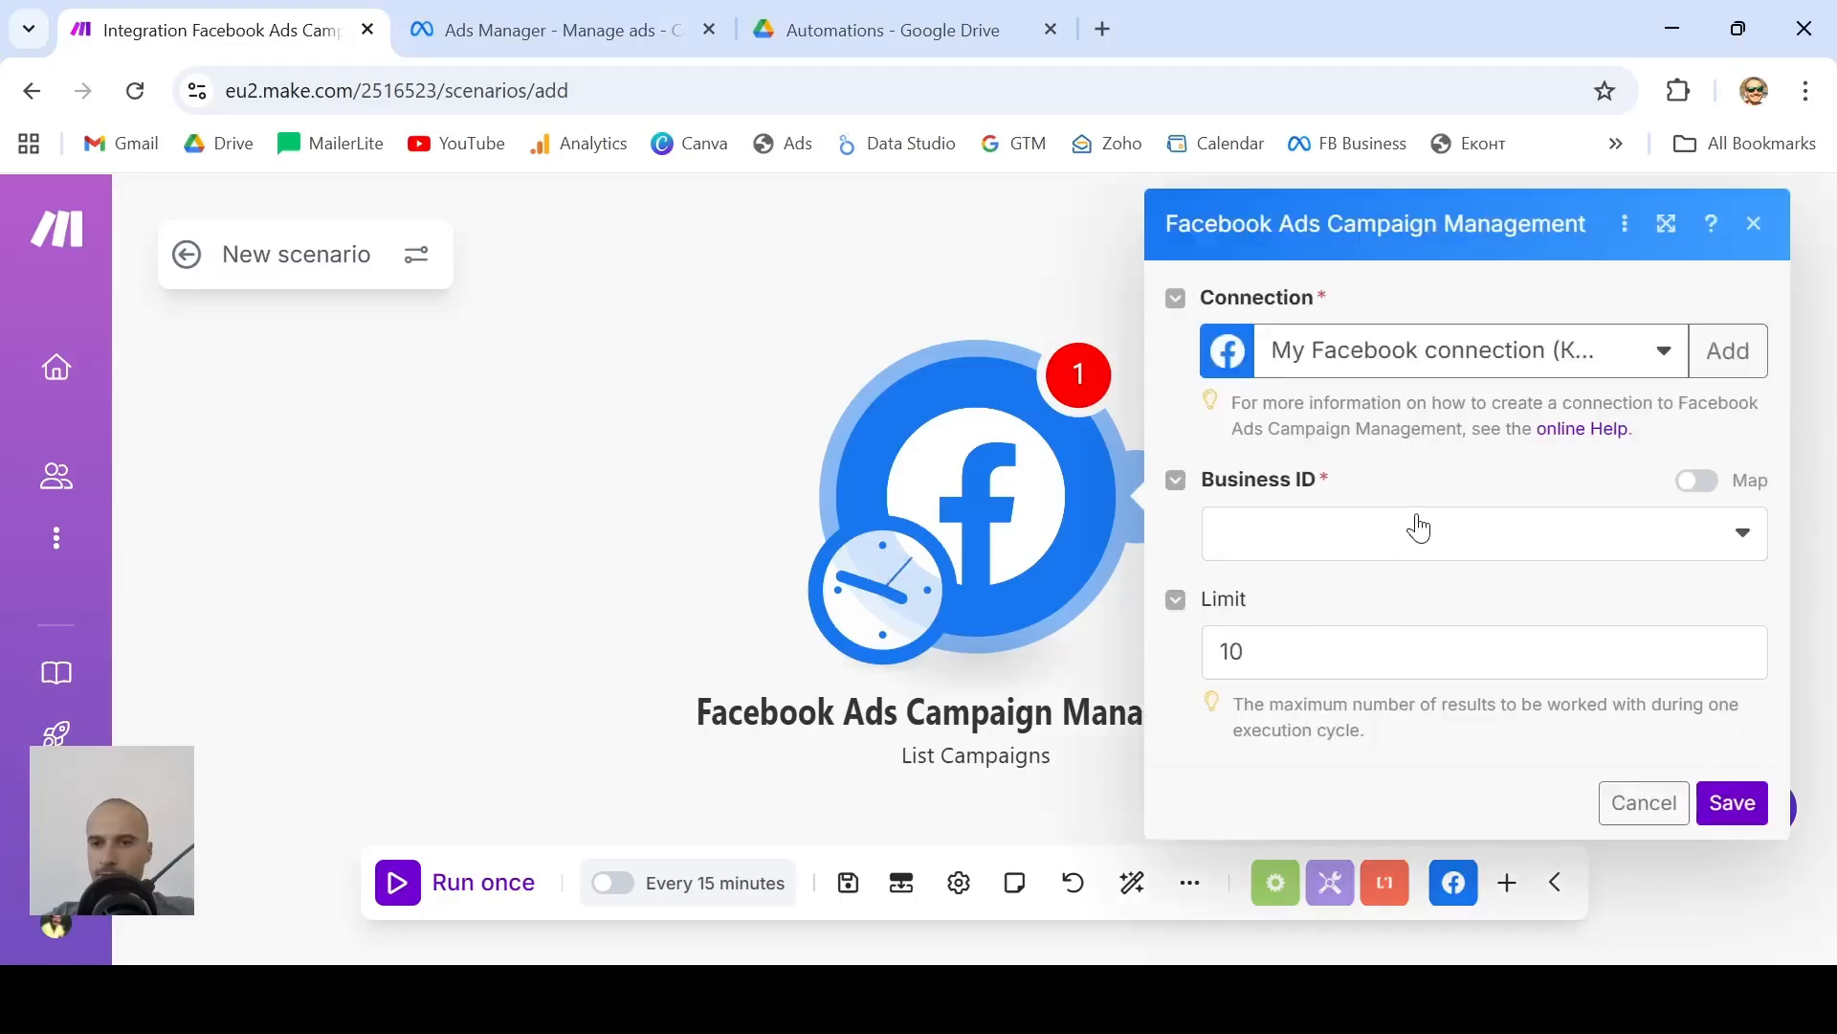
Keep the existing Facebook connection and set the business to KocanAir with KocanAir Ad Account as the ad account
left_click(1562, 358)
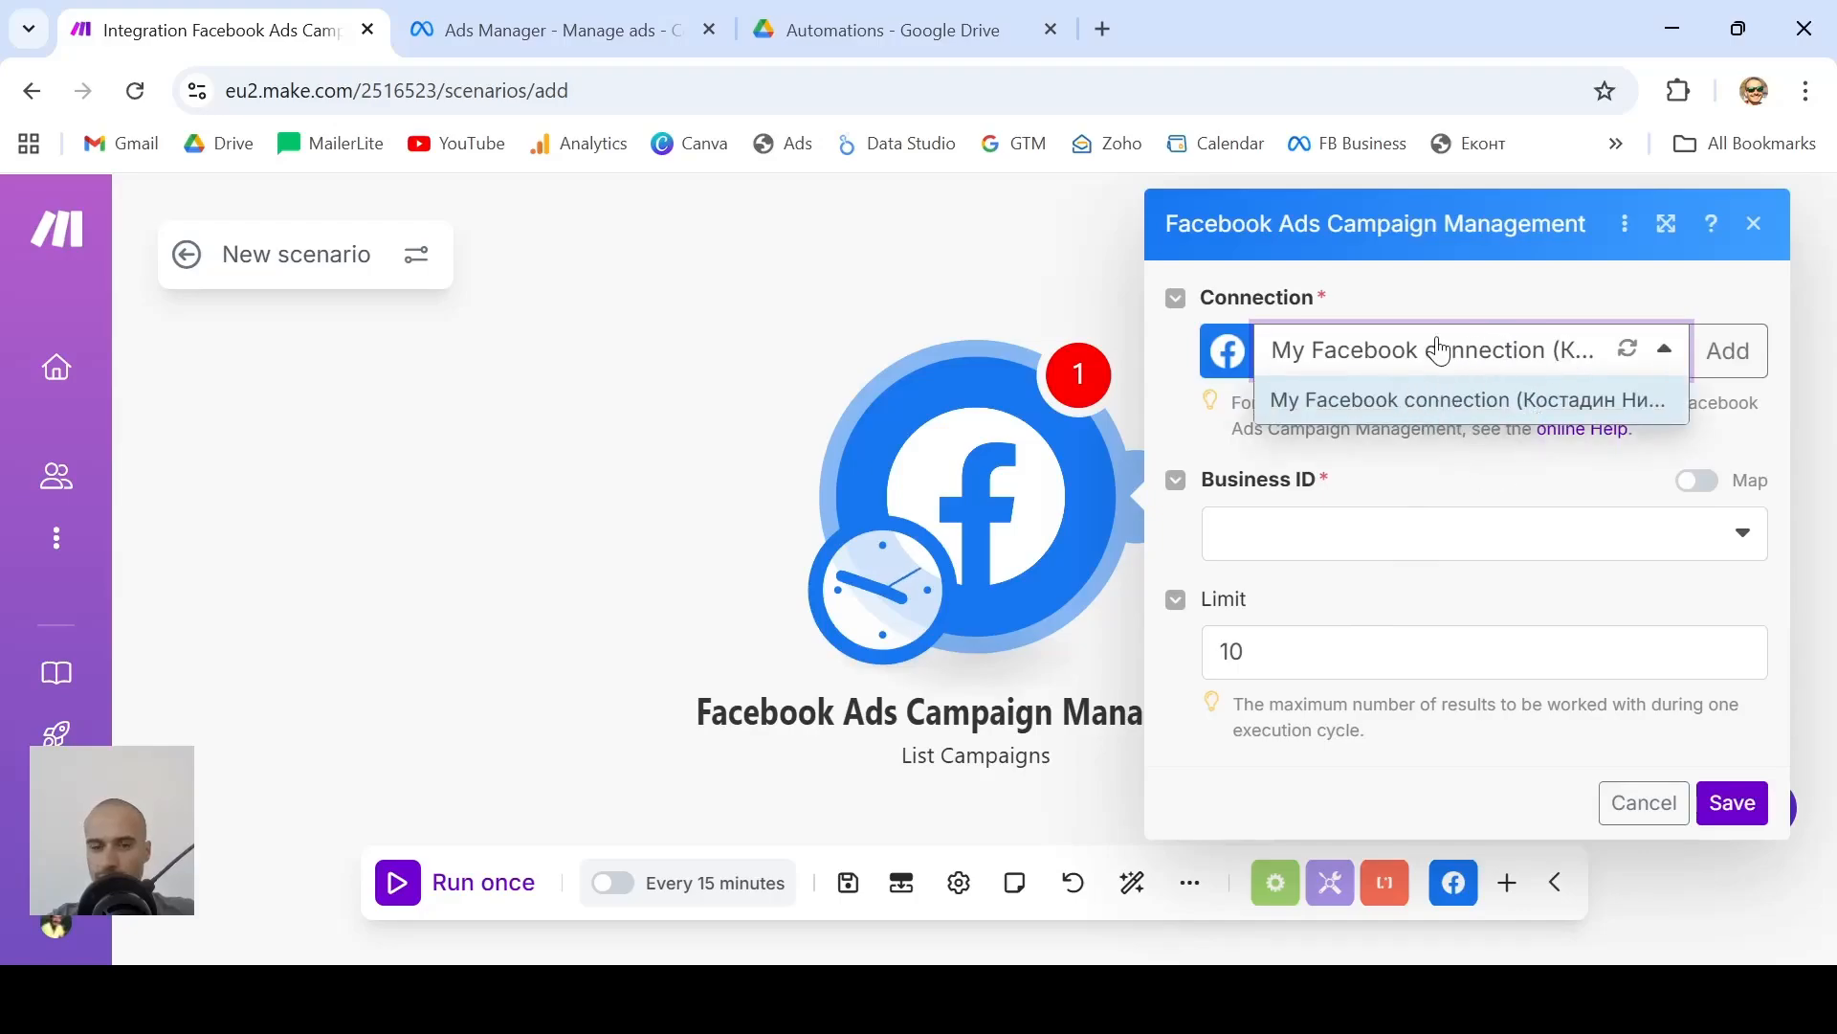
left_click(1430, 476)
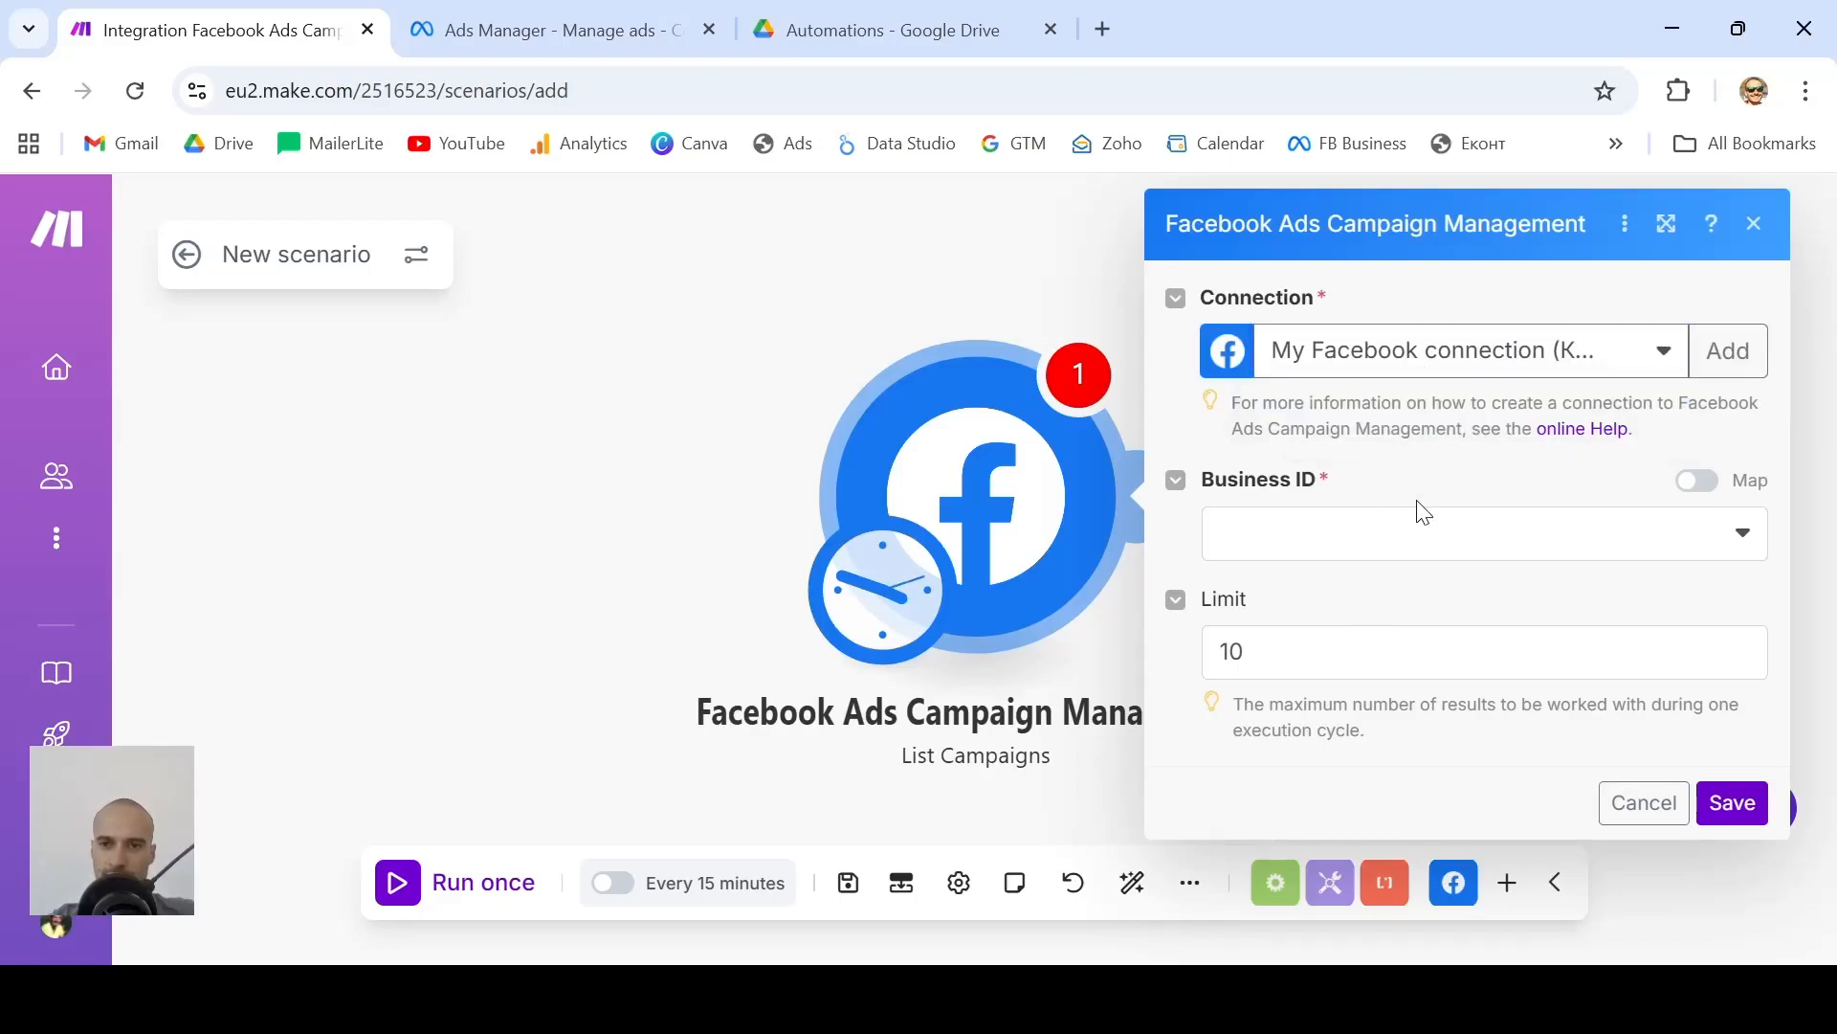
left_click(1489, 554)
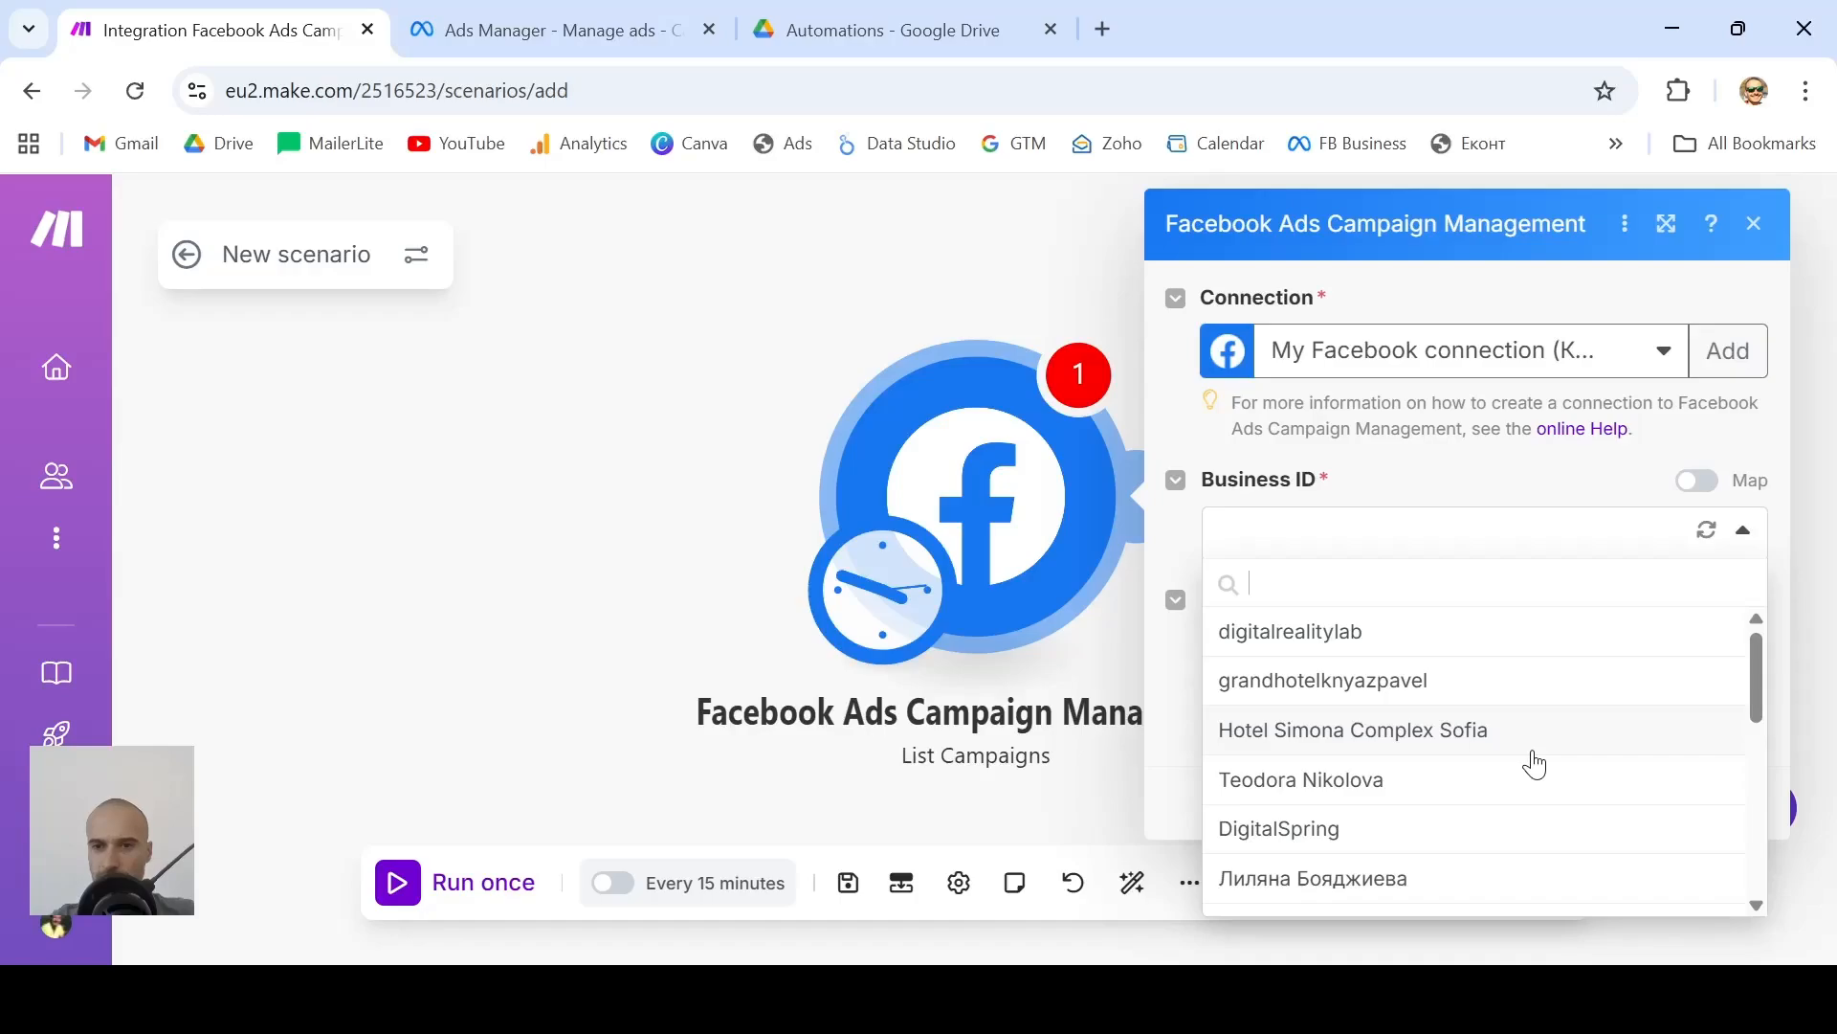
scroll(1535, 764, "down", 5)
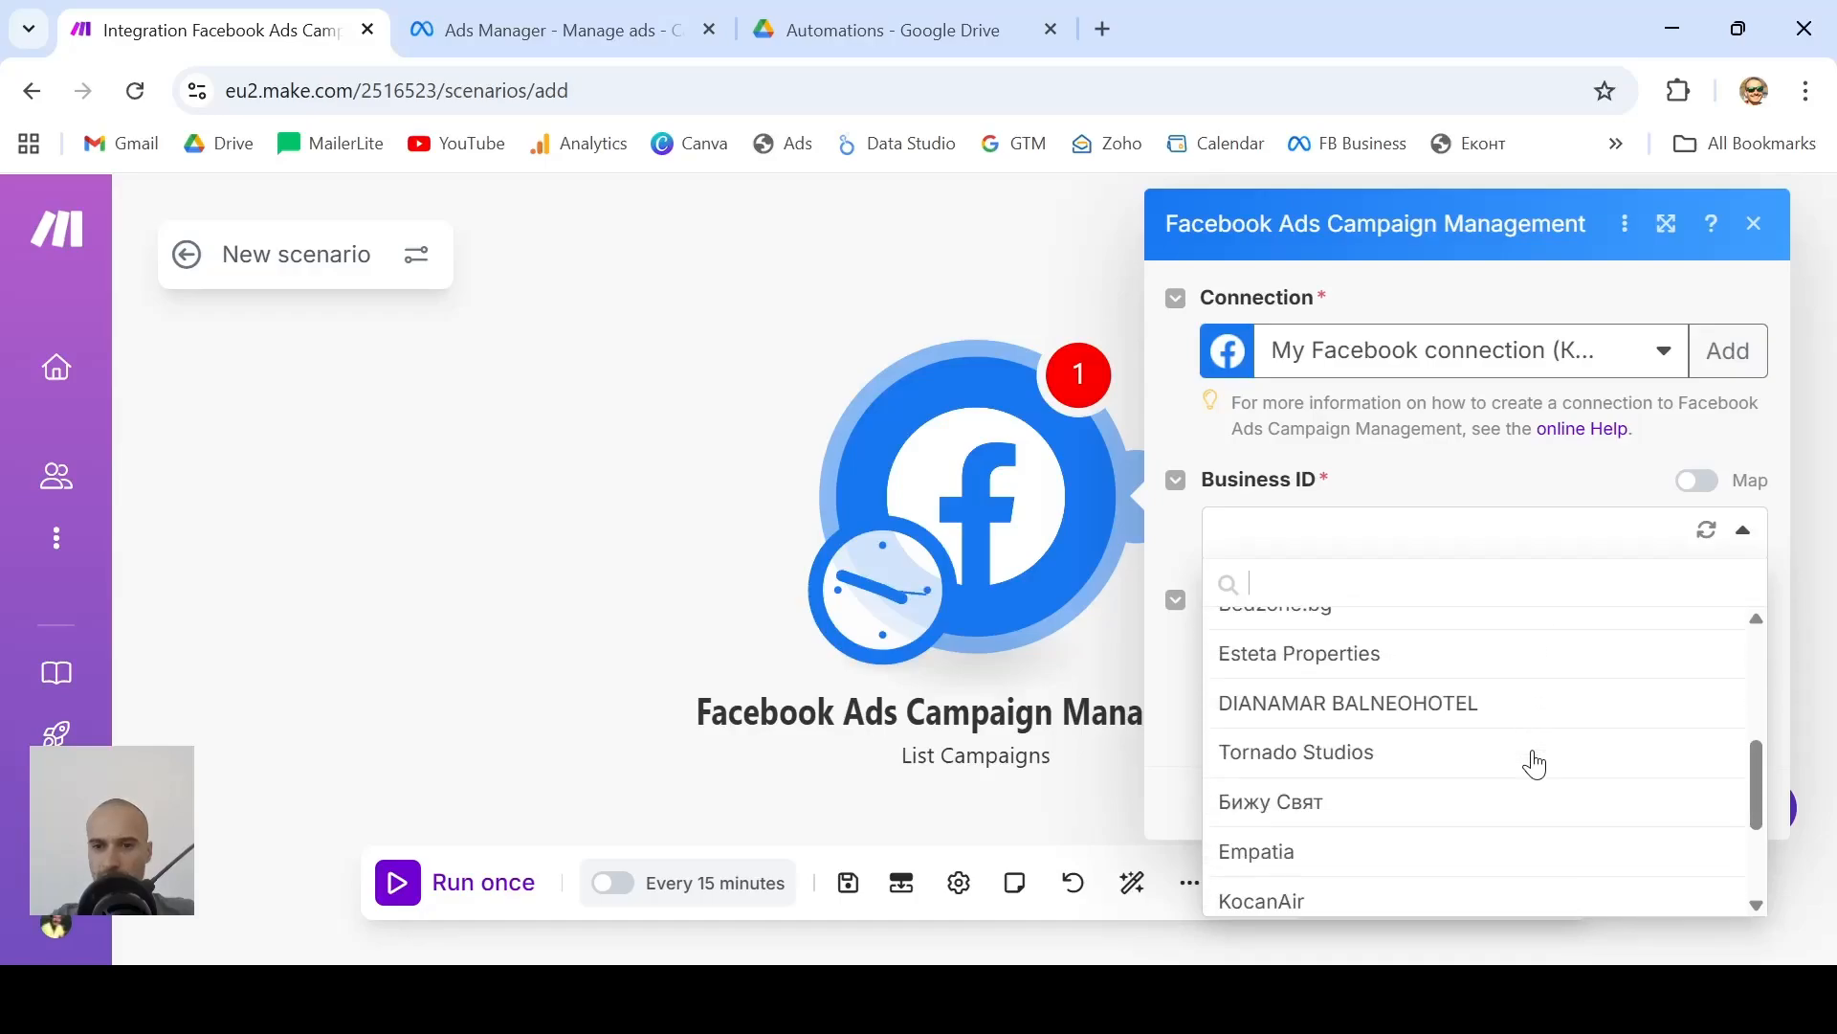
scroll(1535, 763, "down", 1)
left_click(1286, 854)
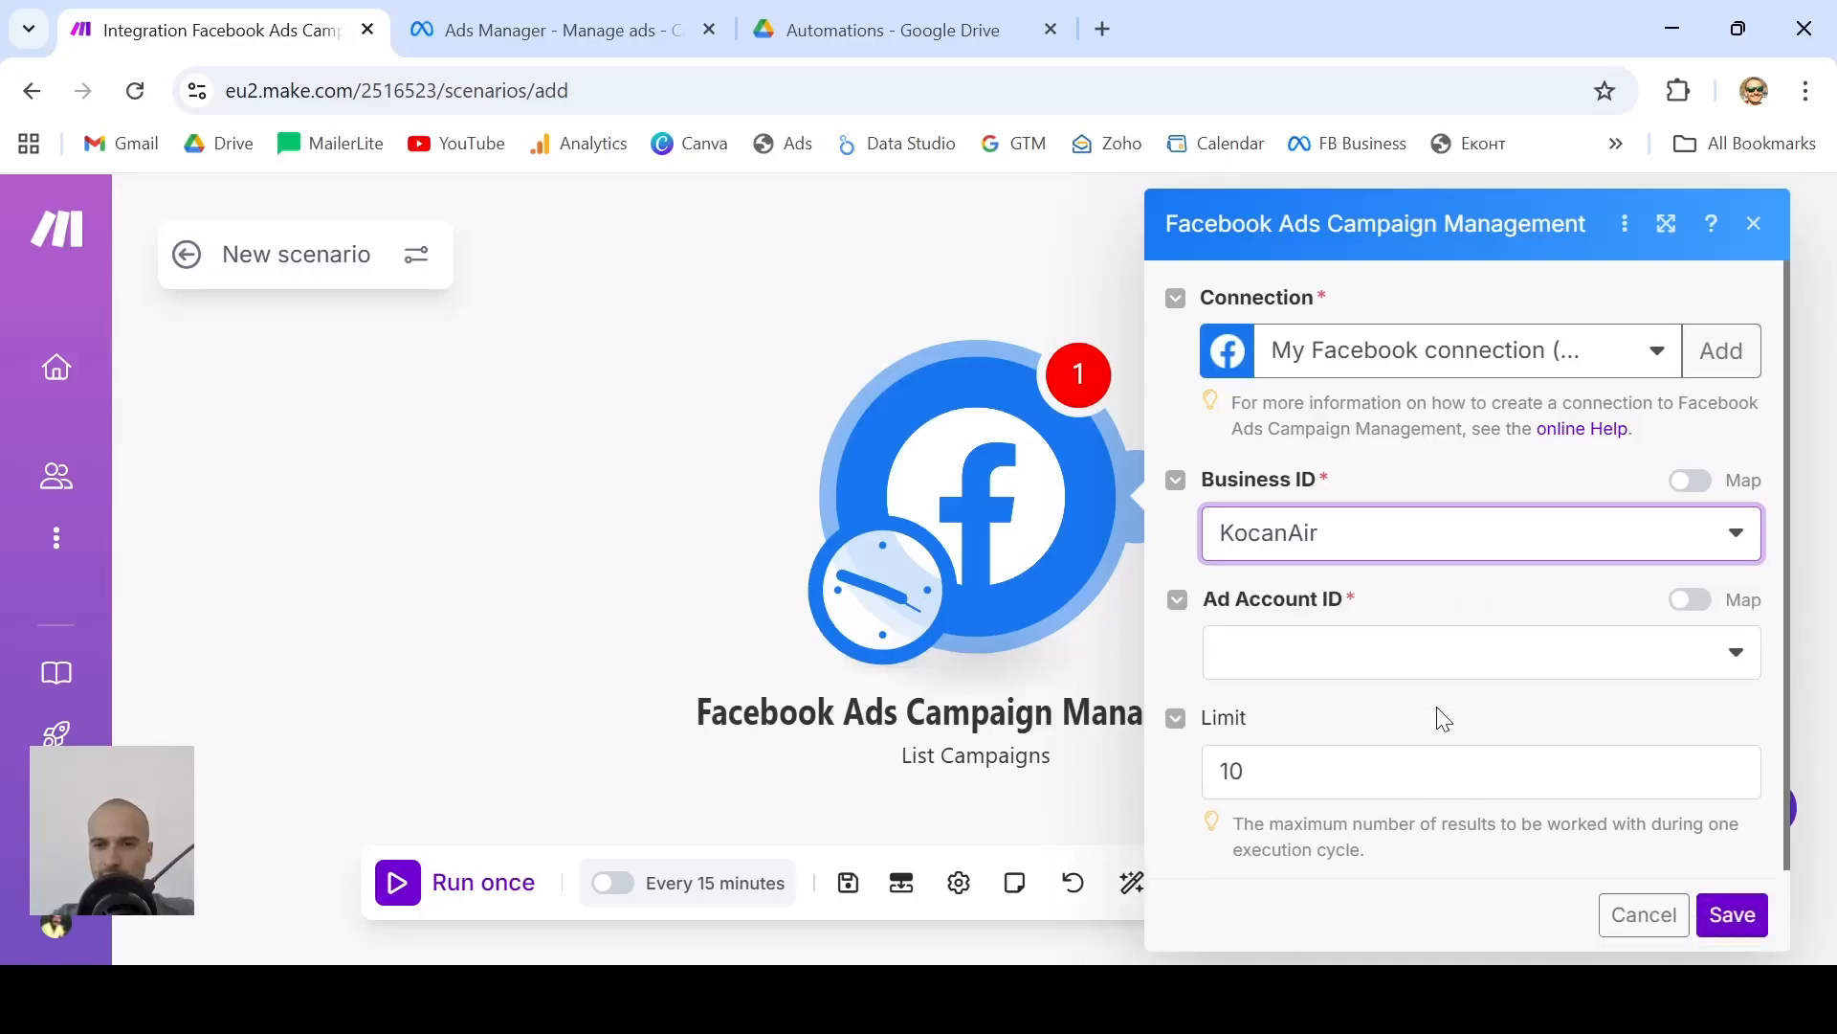
left_click(1525, 669)
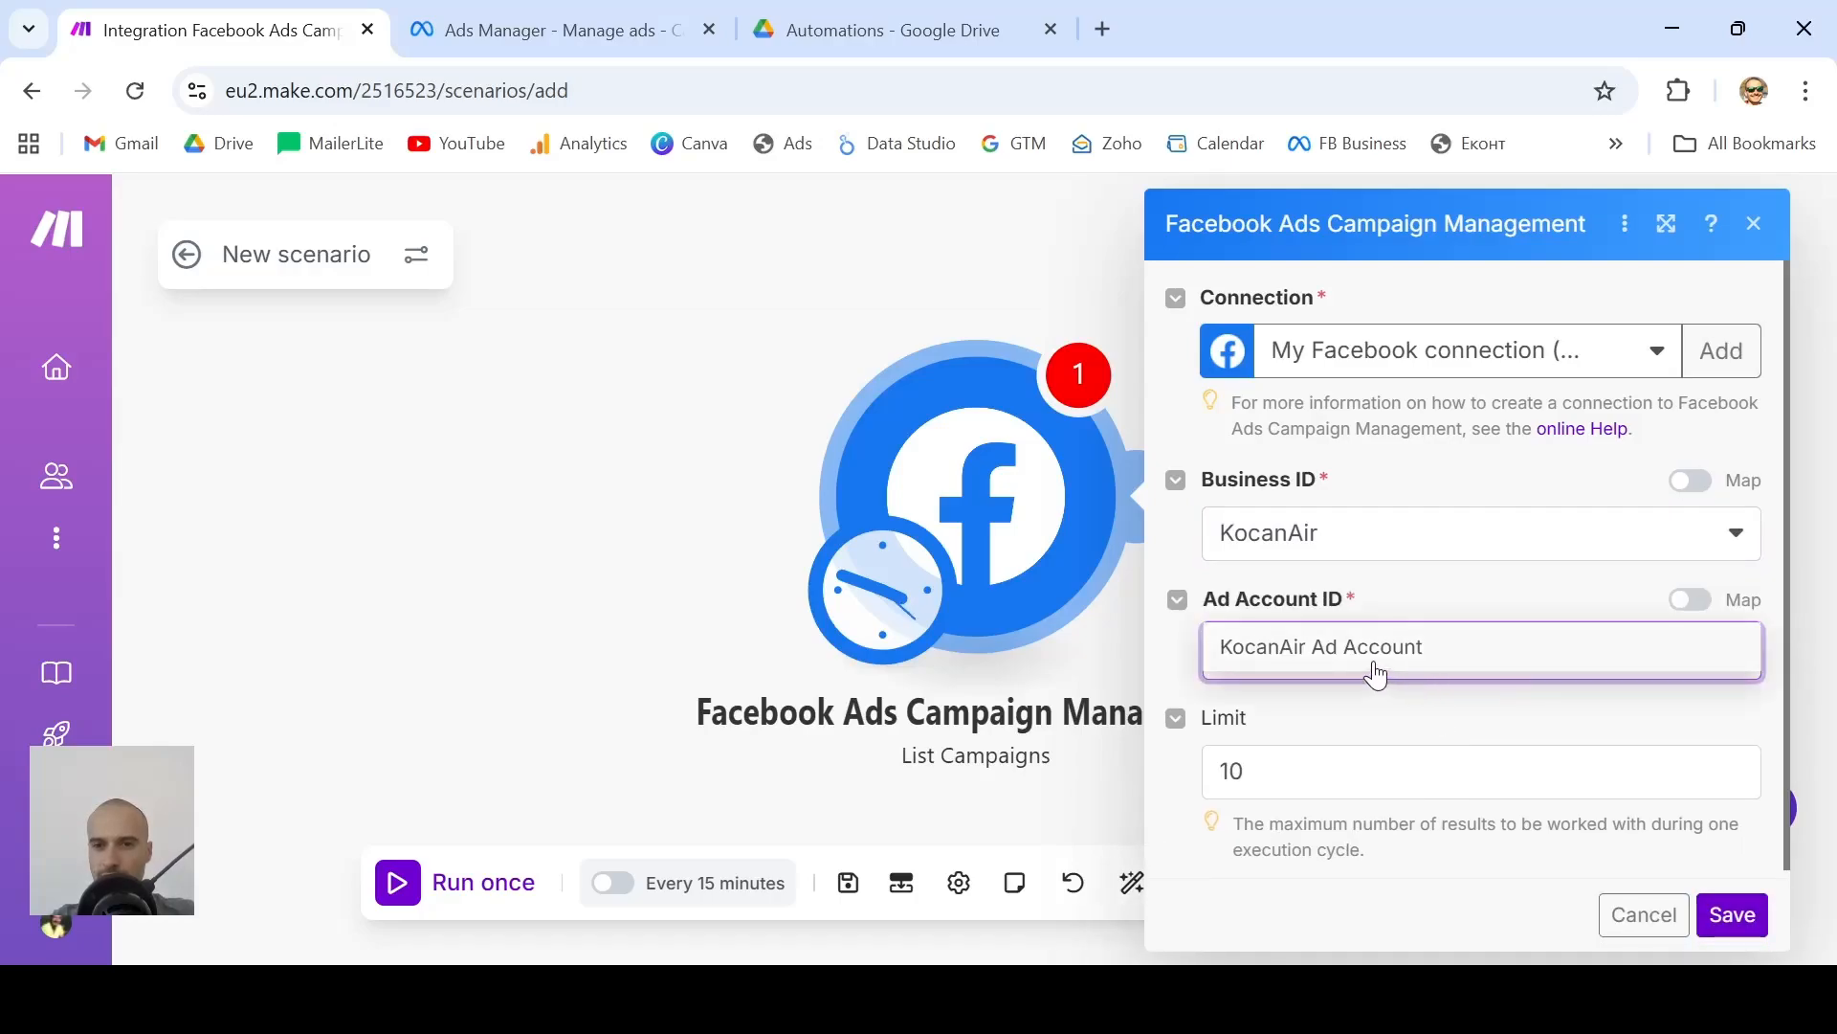
left_click(1322, 658)
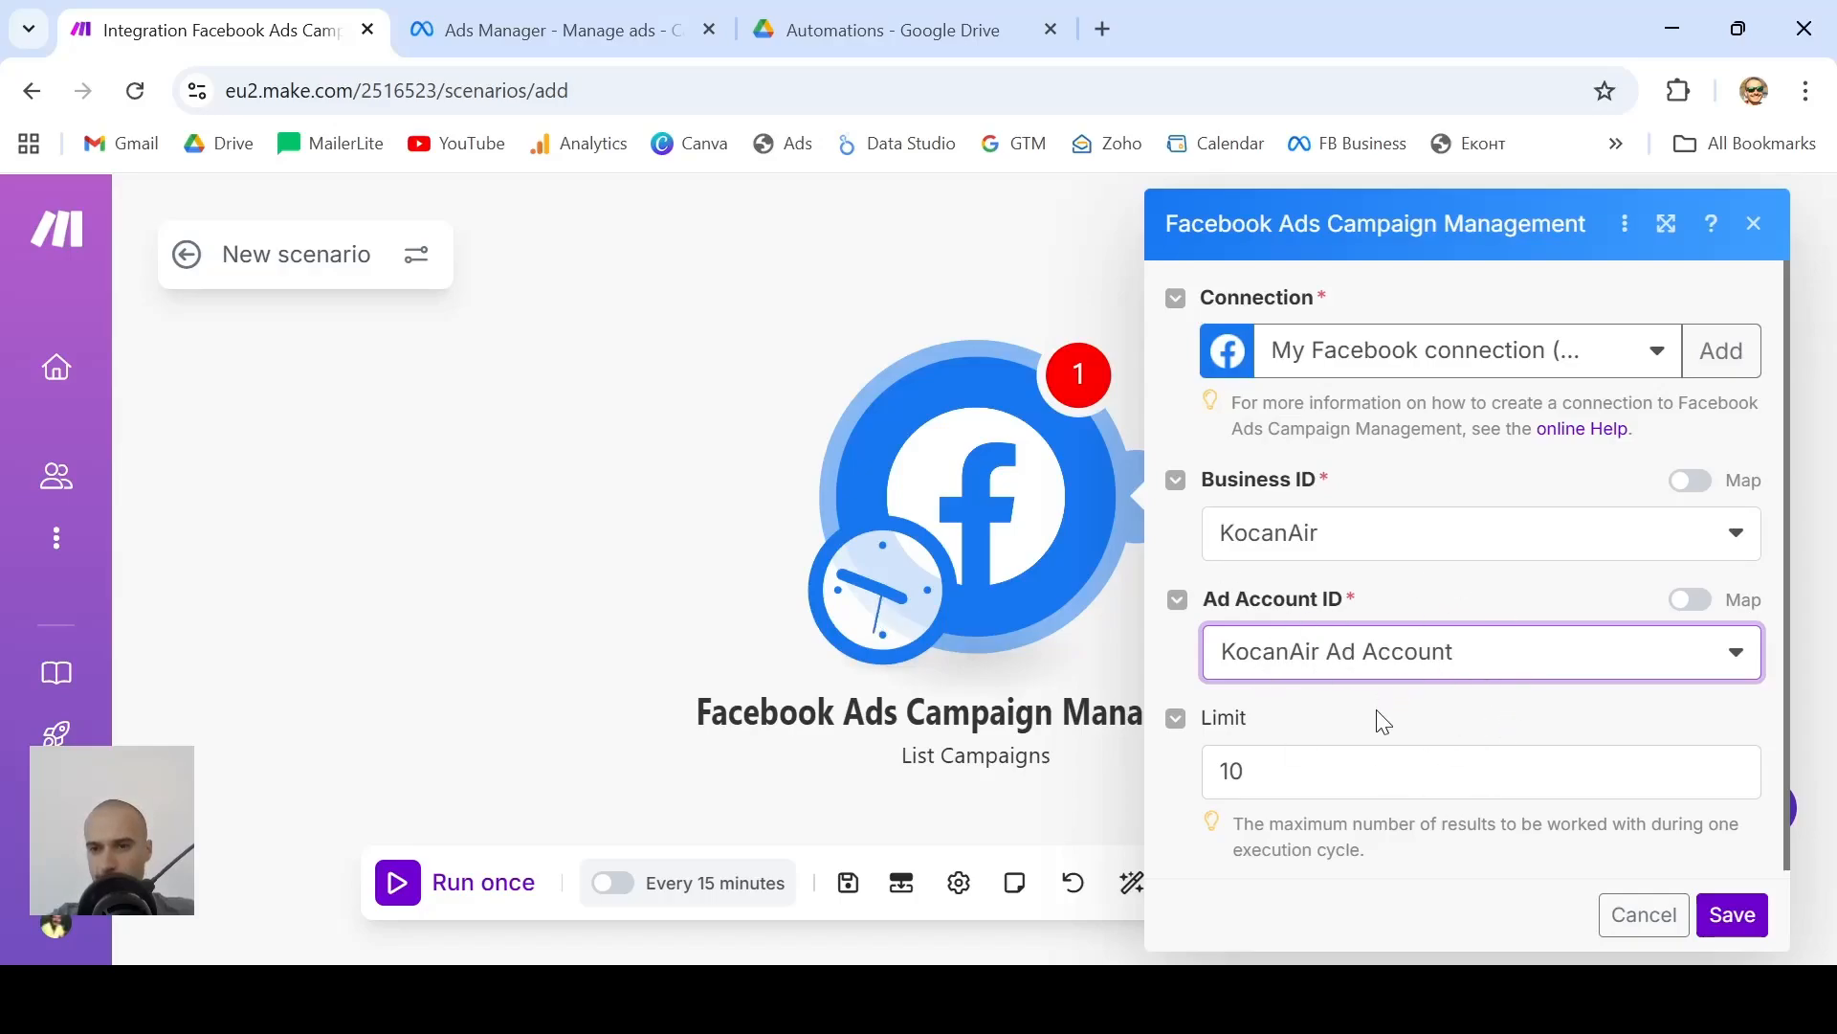
left_click(1472, 720)
scroll(1474, 723, "down", 1)
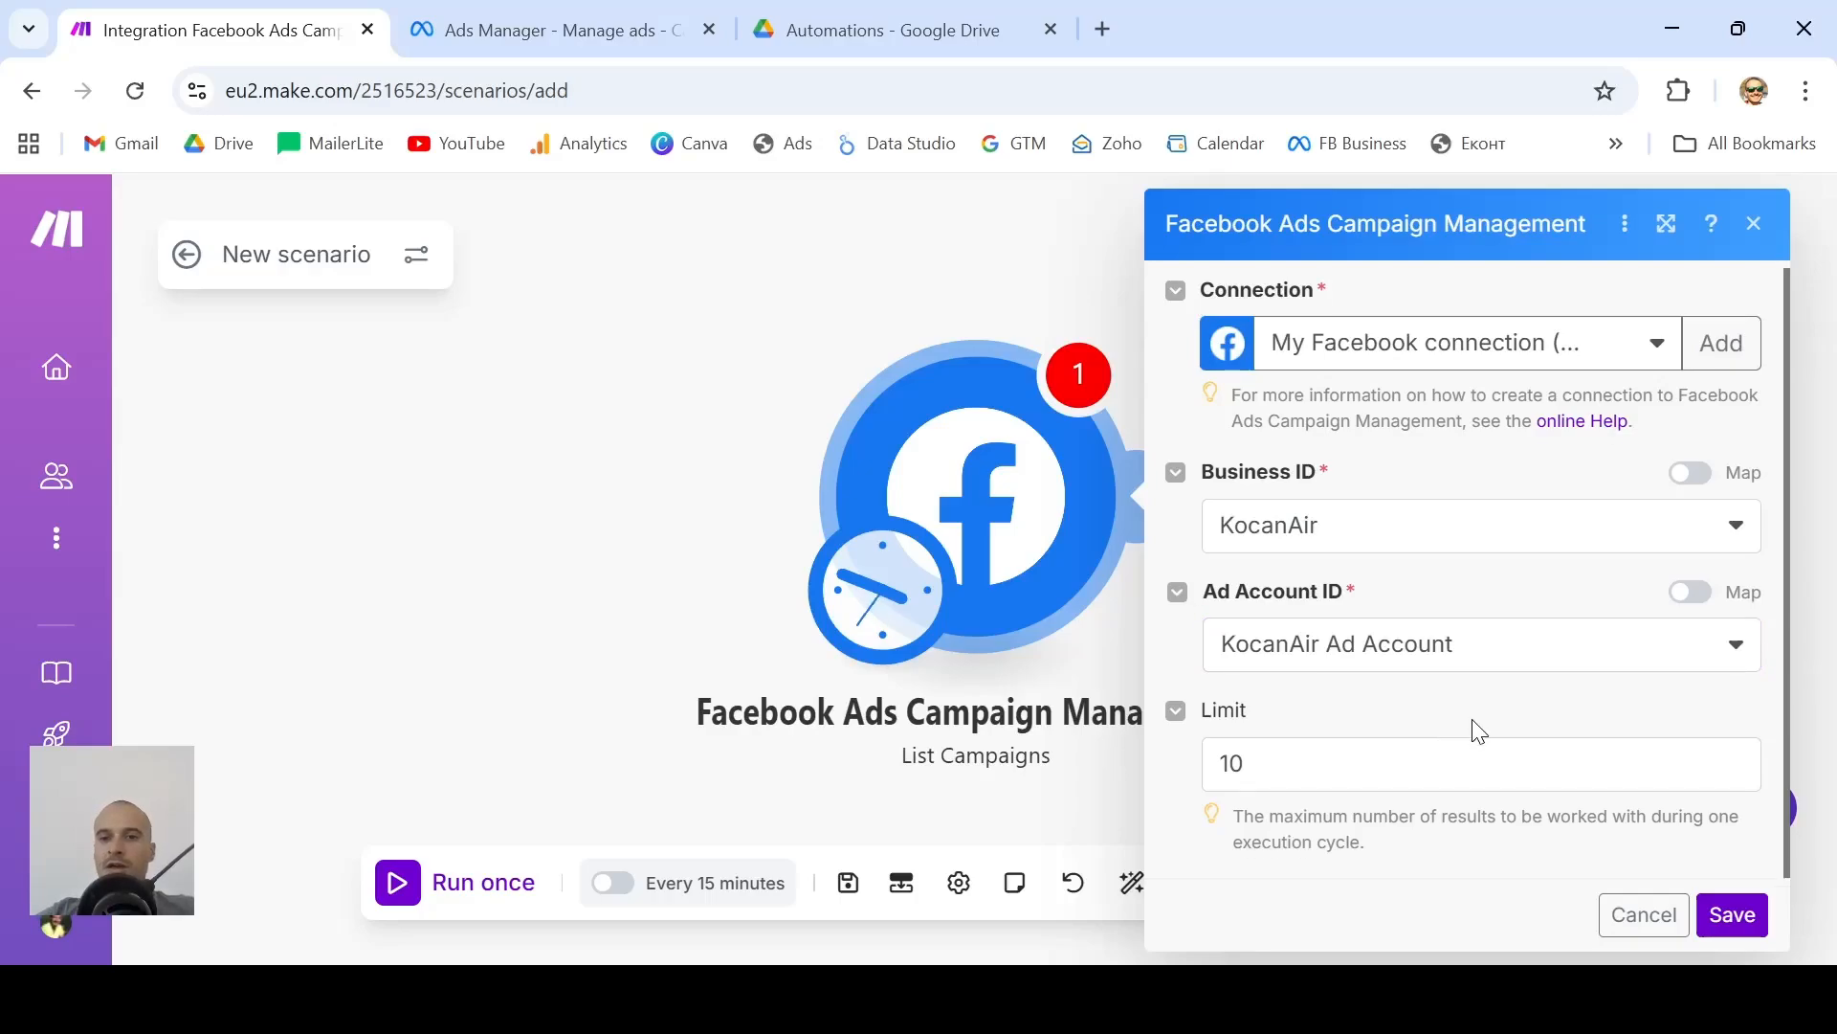
left_click(1286, 766)
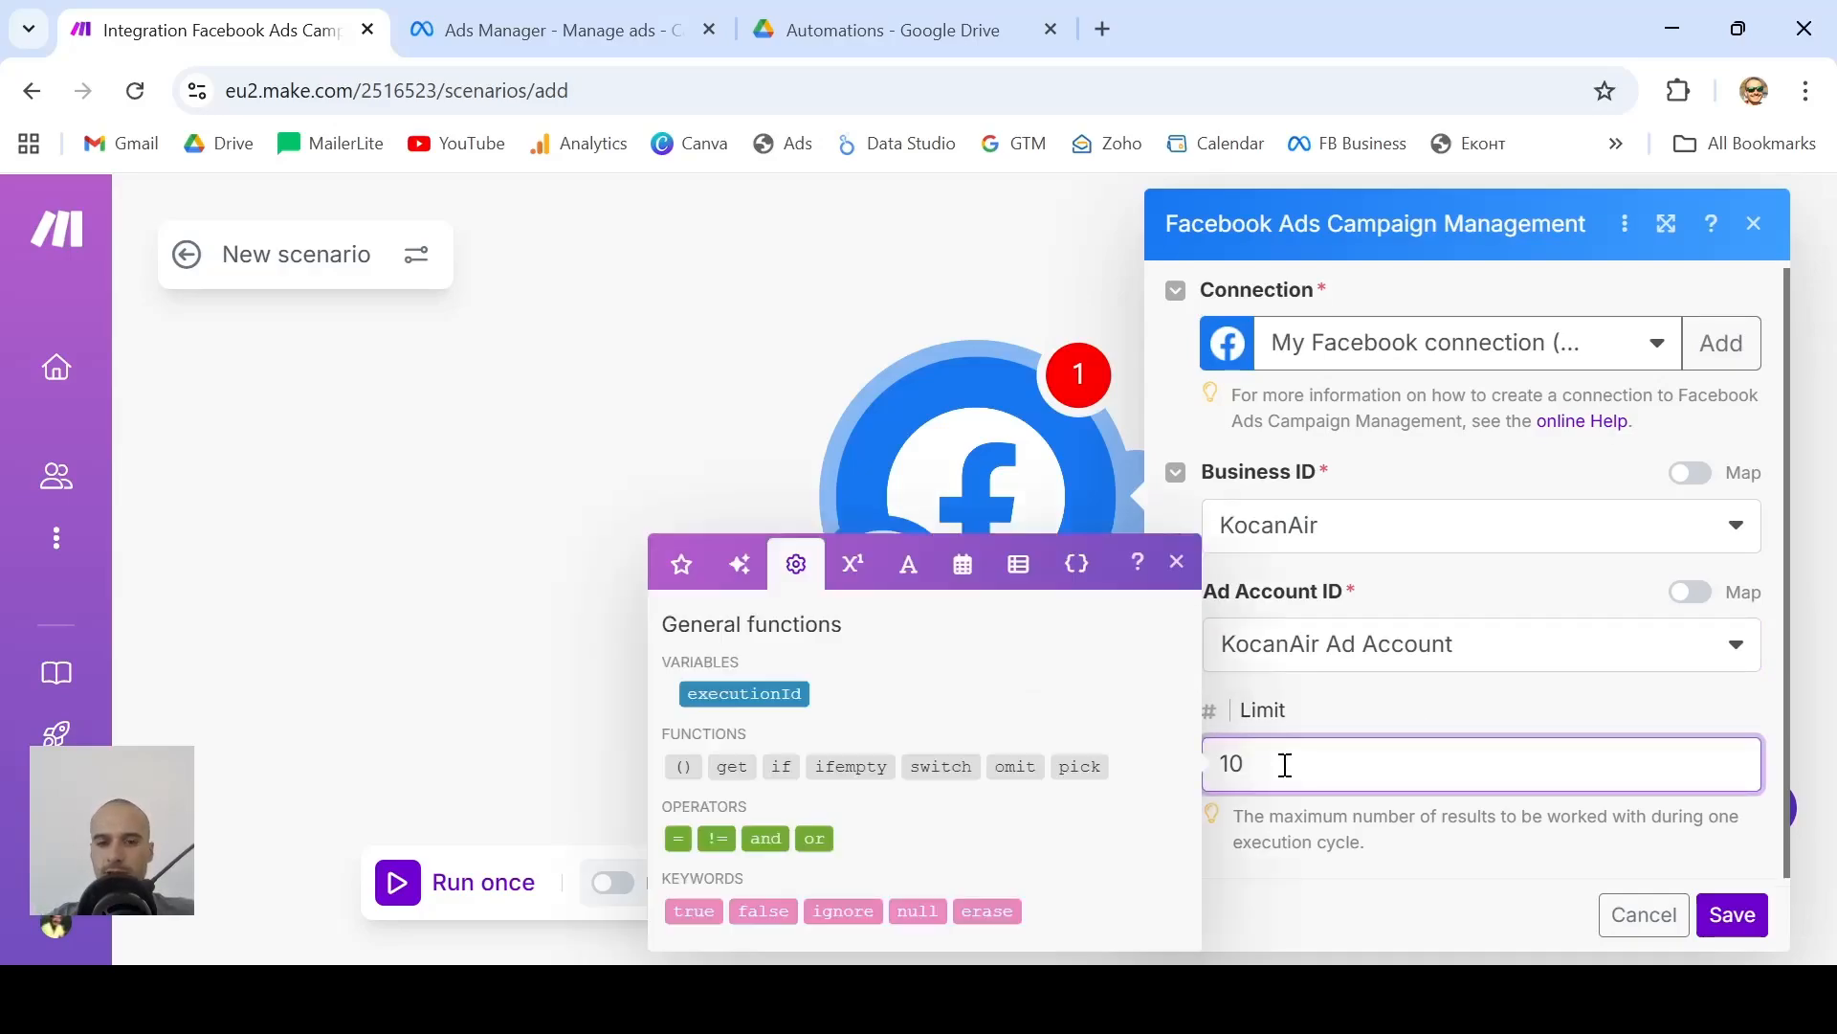
left_click(1393, 713)
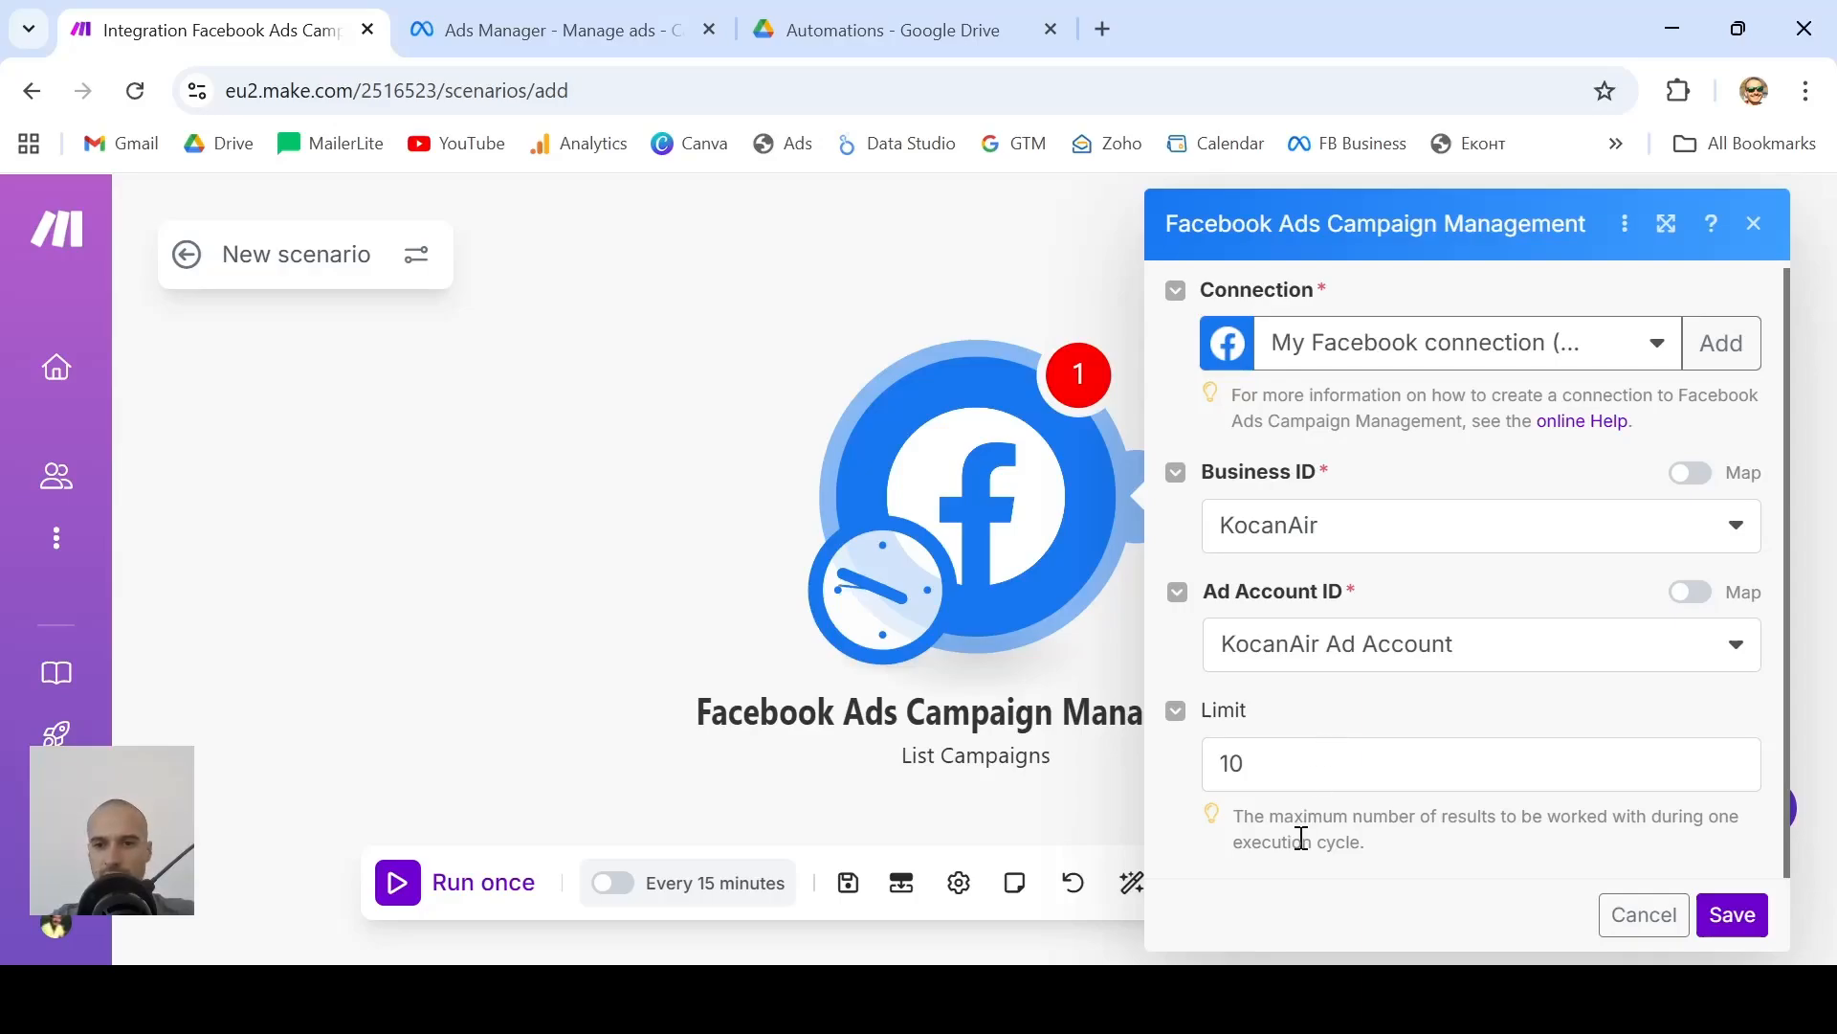
left_click(1358, 770)
left_click(1367, 835)
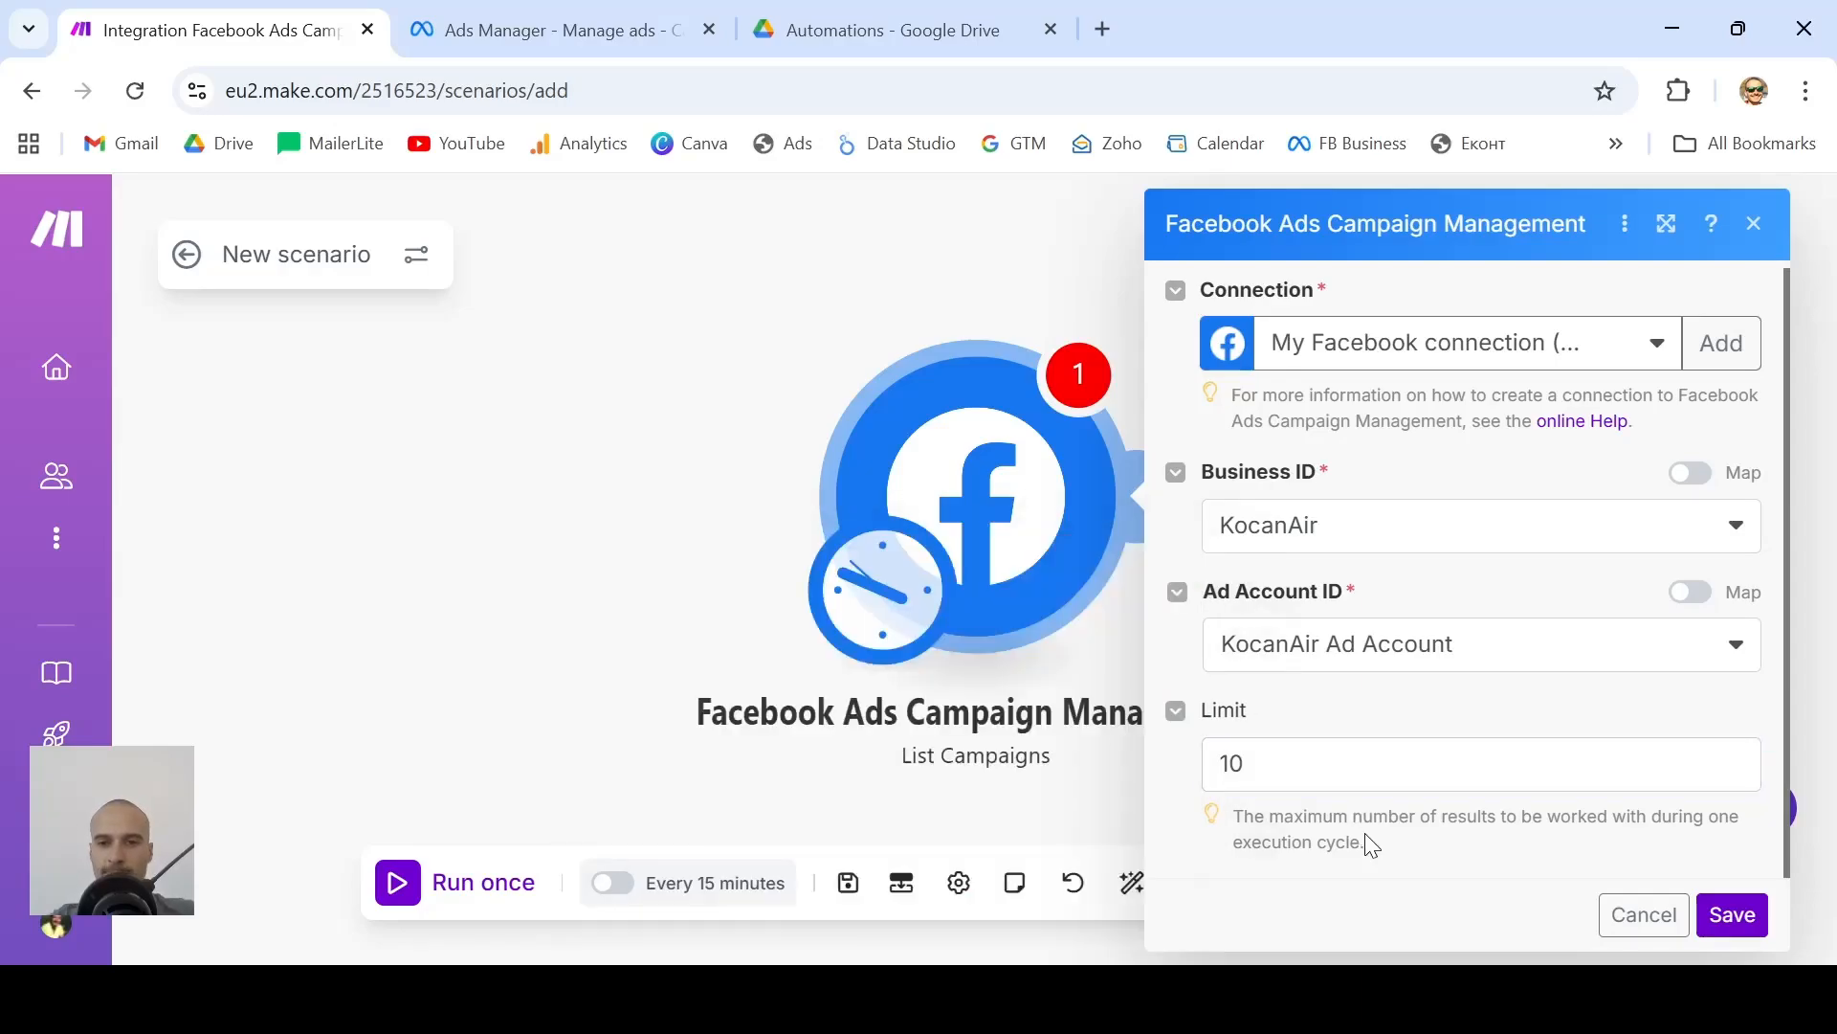
left_click(1285, 764)
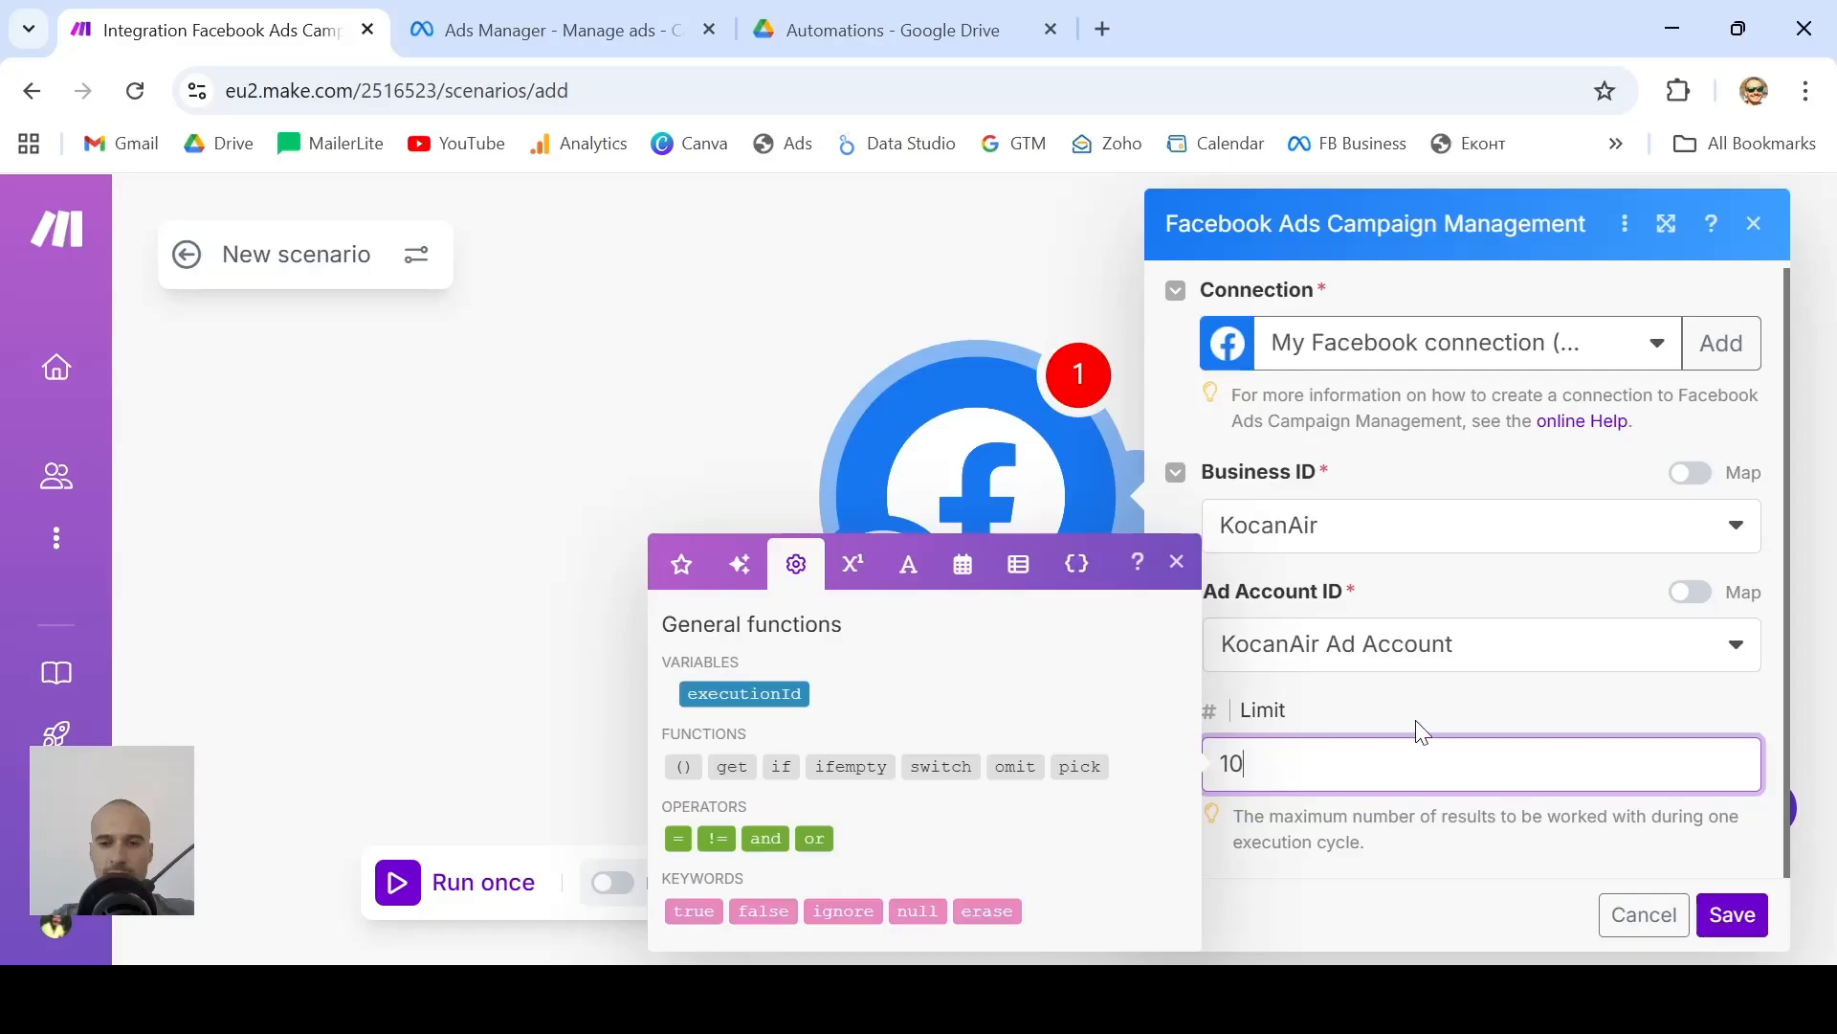
Save the List Campaigns module with a limit of 10 and run the scenario once
left_click(1447, 709)
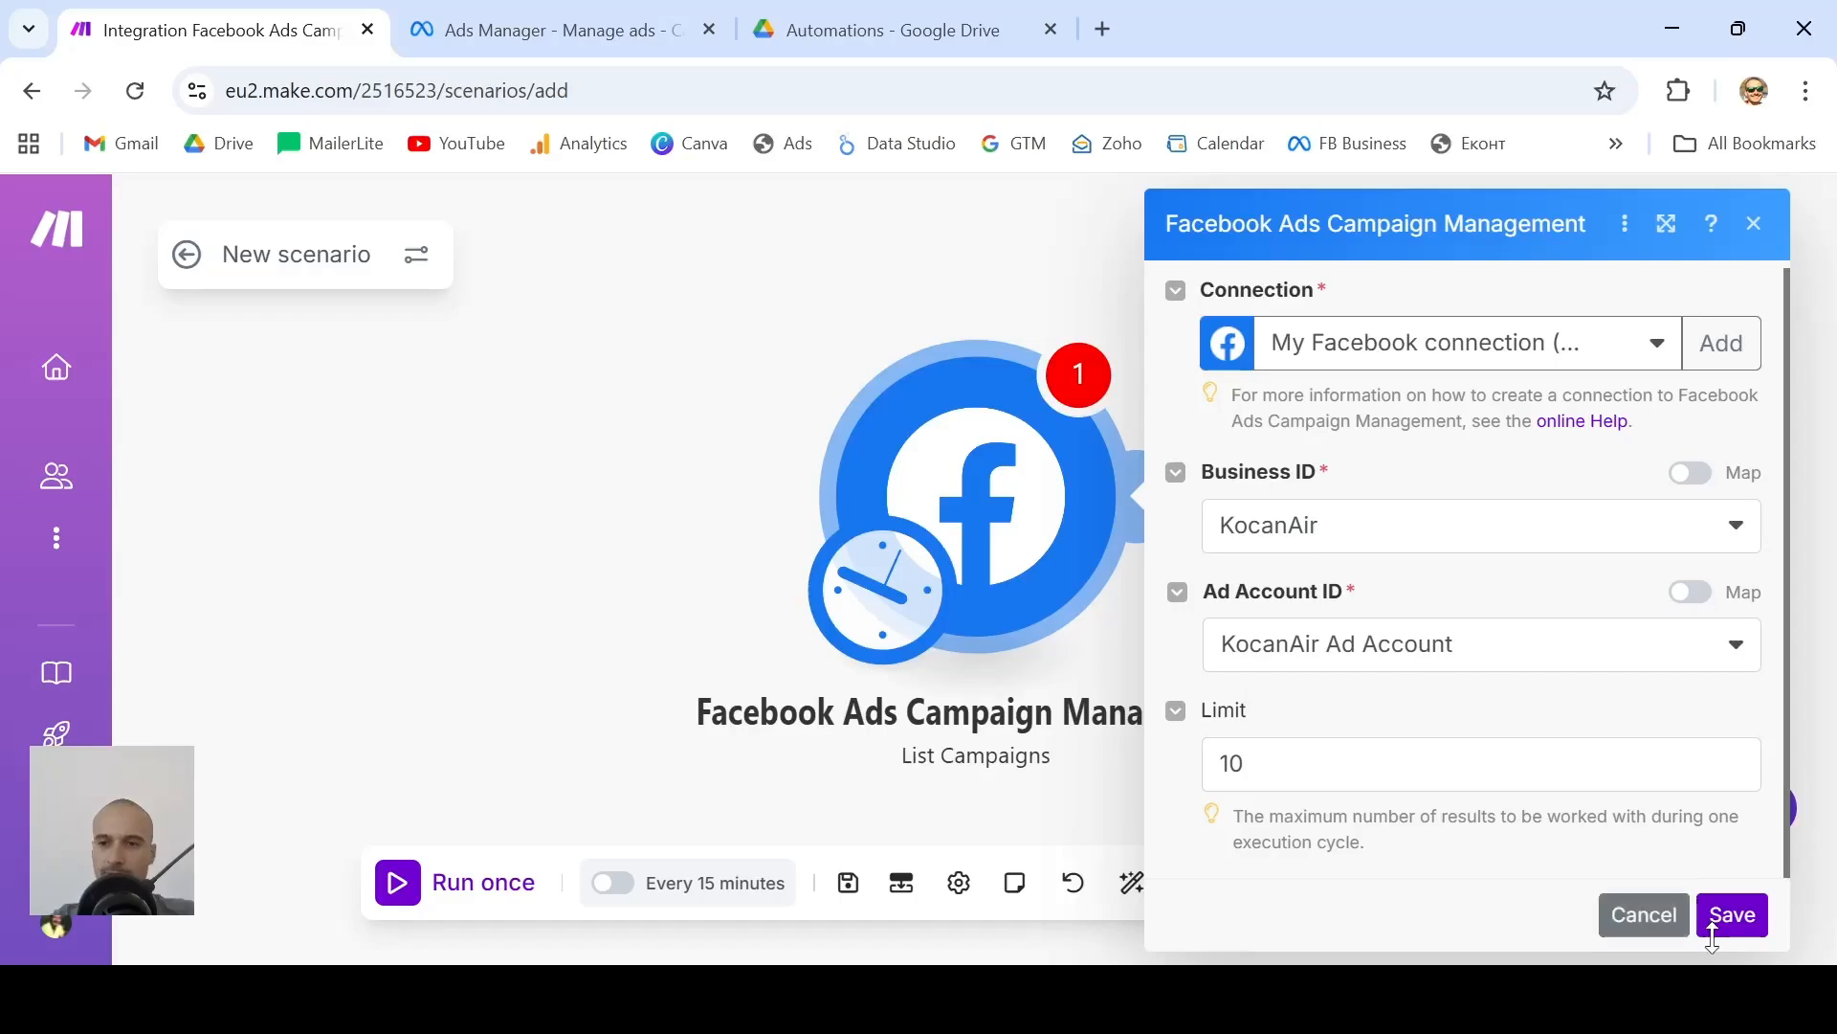
left_click(1731, 914)
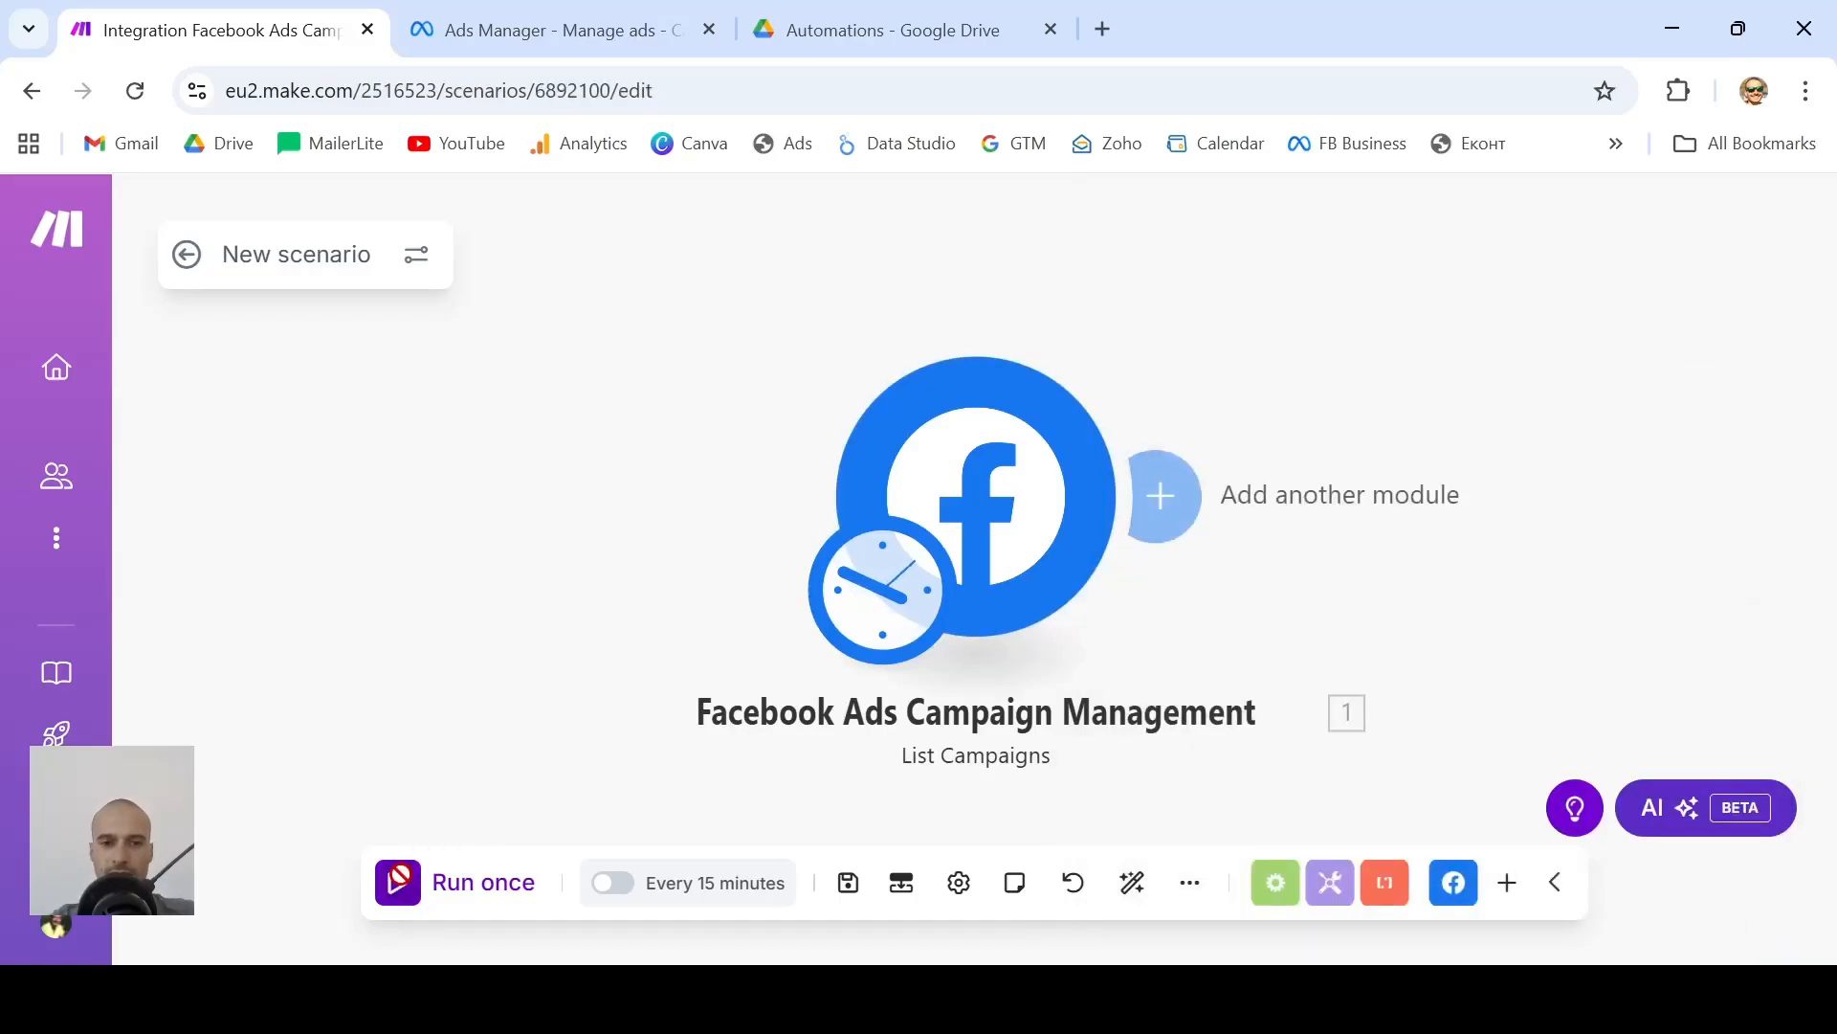
left_click(400, 875)
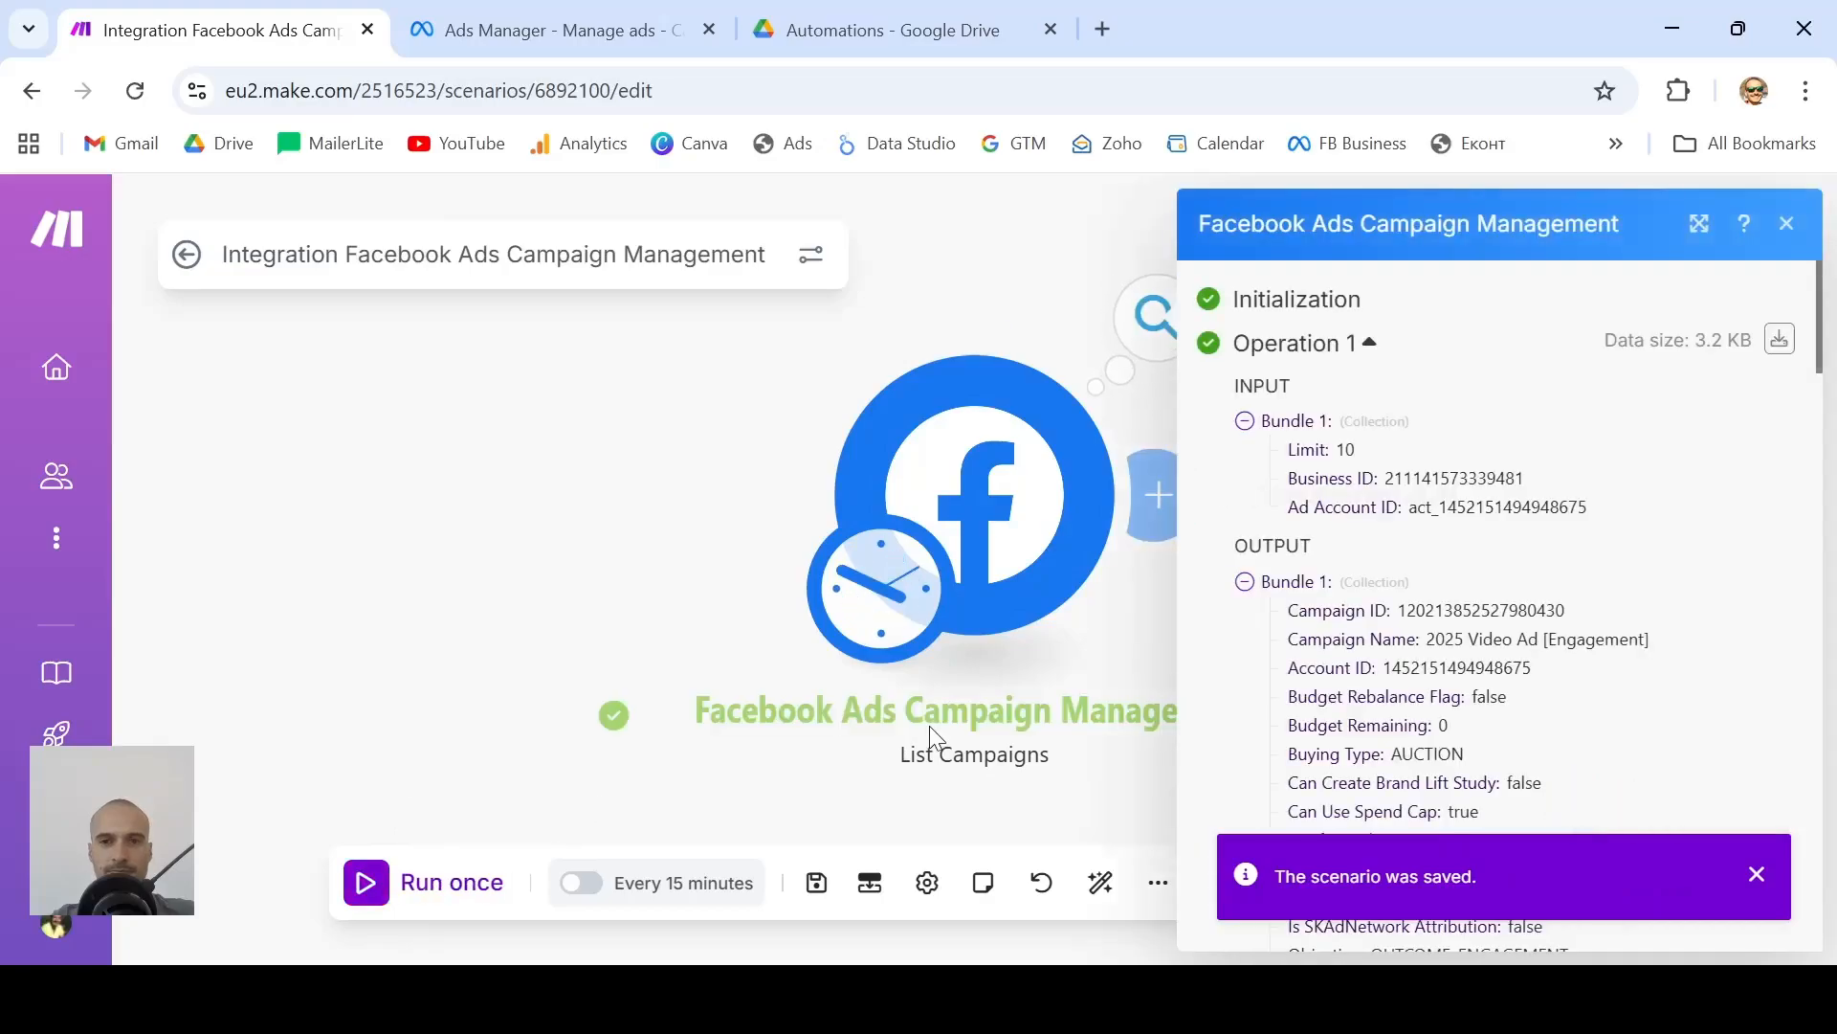
Examine the input and output bundles returned by the List Campaigns run, including campaign names, statuses and objectives
scroll(1528, 723, "down", 1)
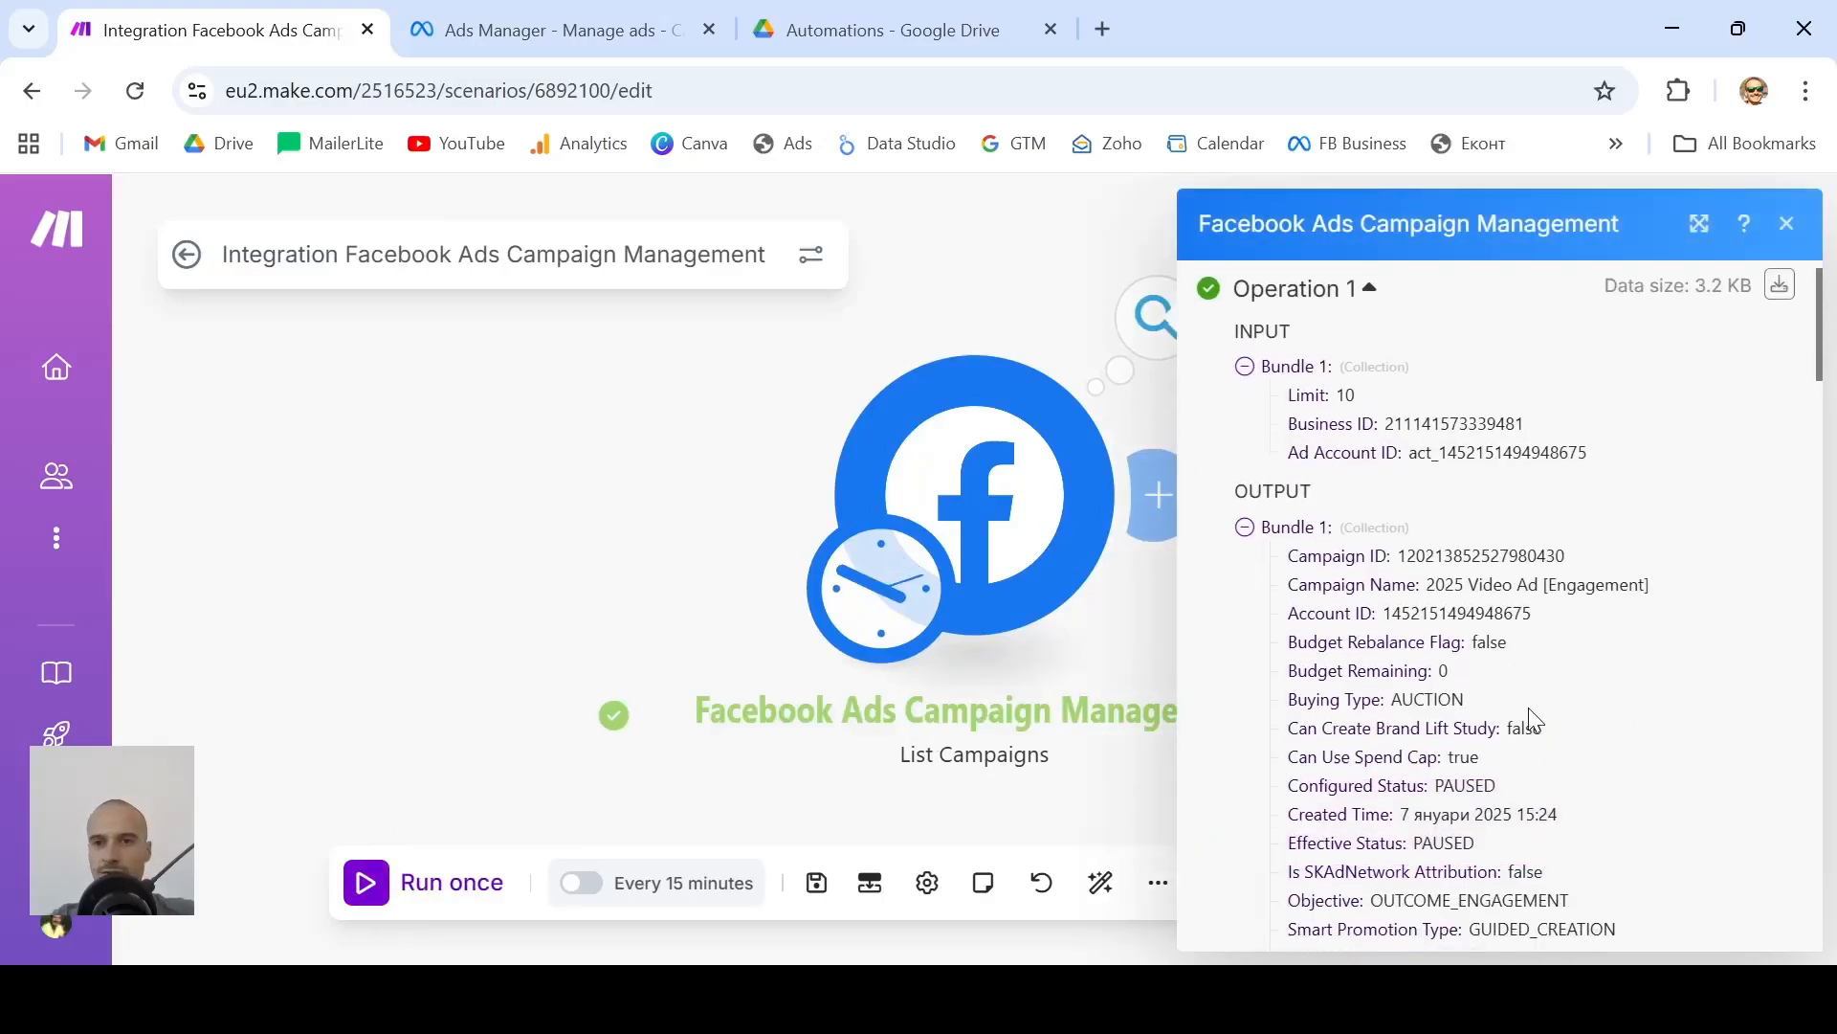
scroll(1531, 720, "down", 2)
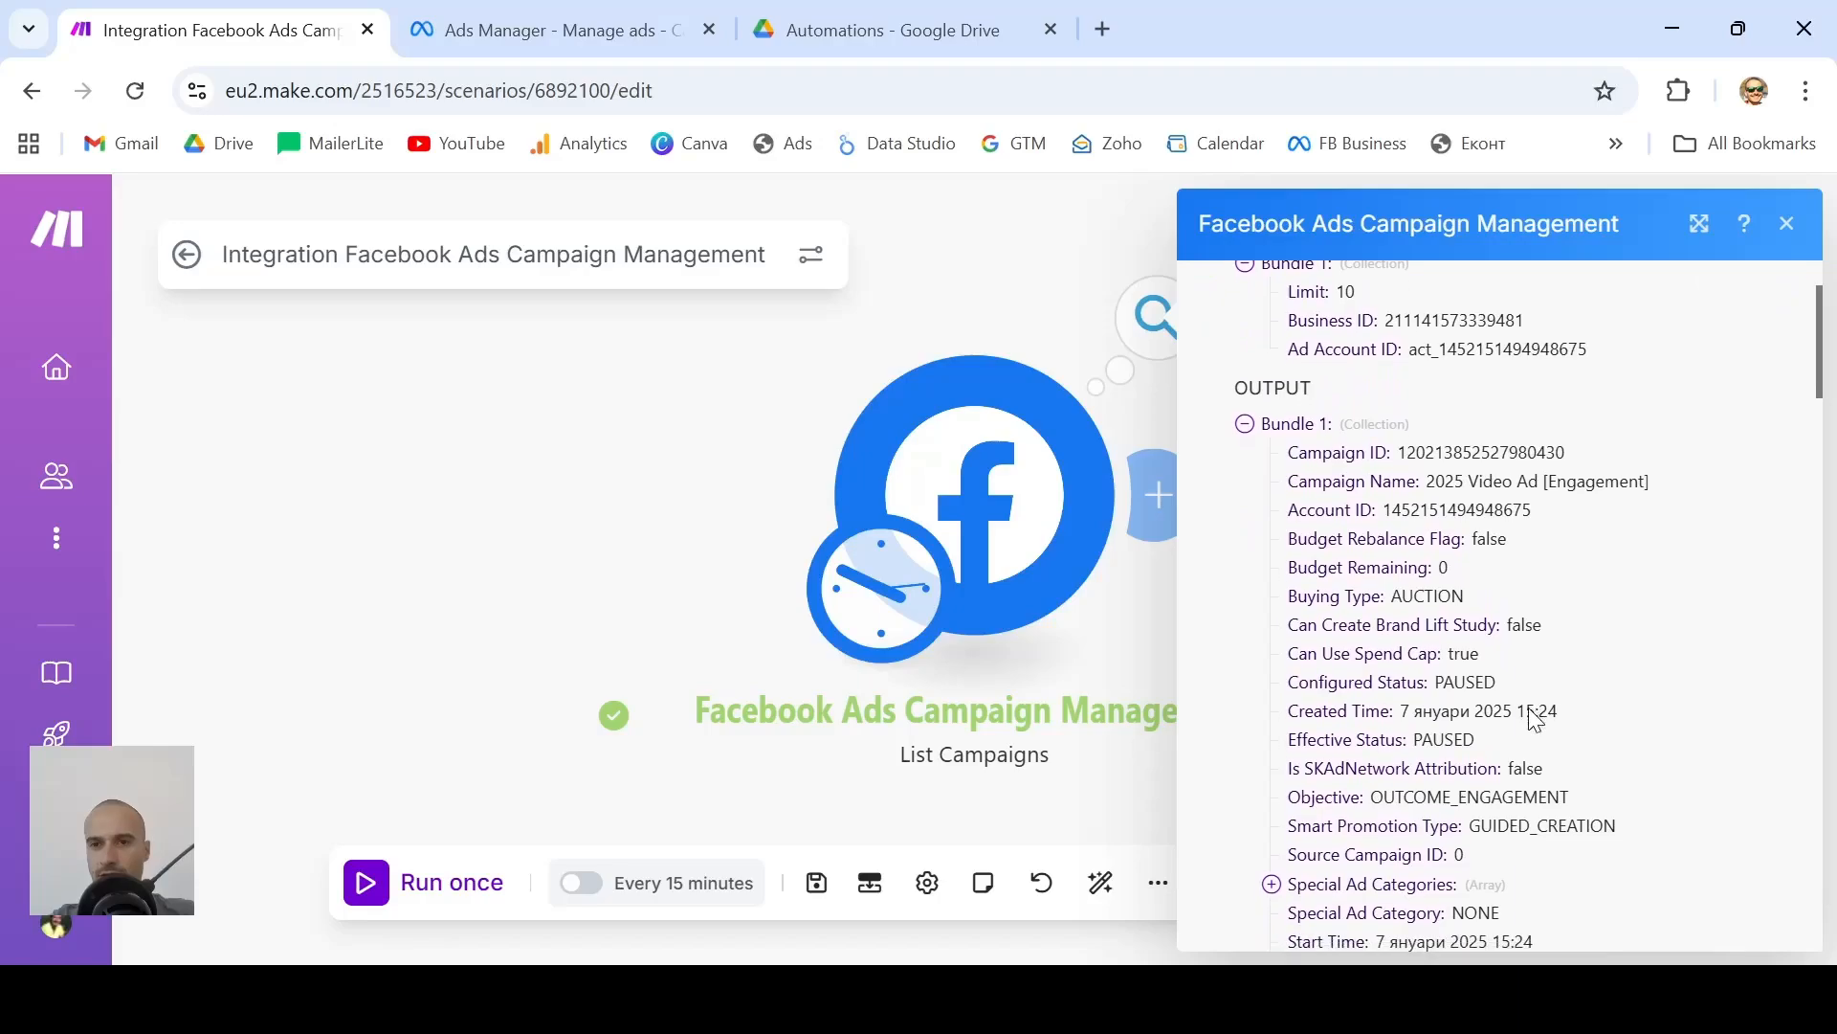
scroll(1533, 716, "down", 1)
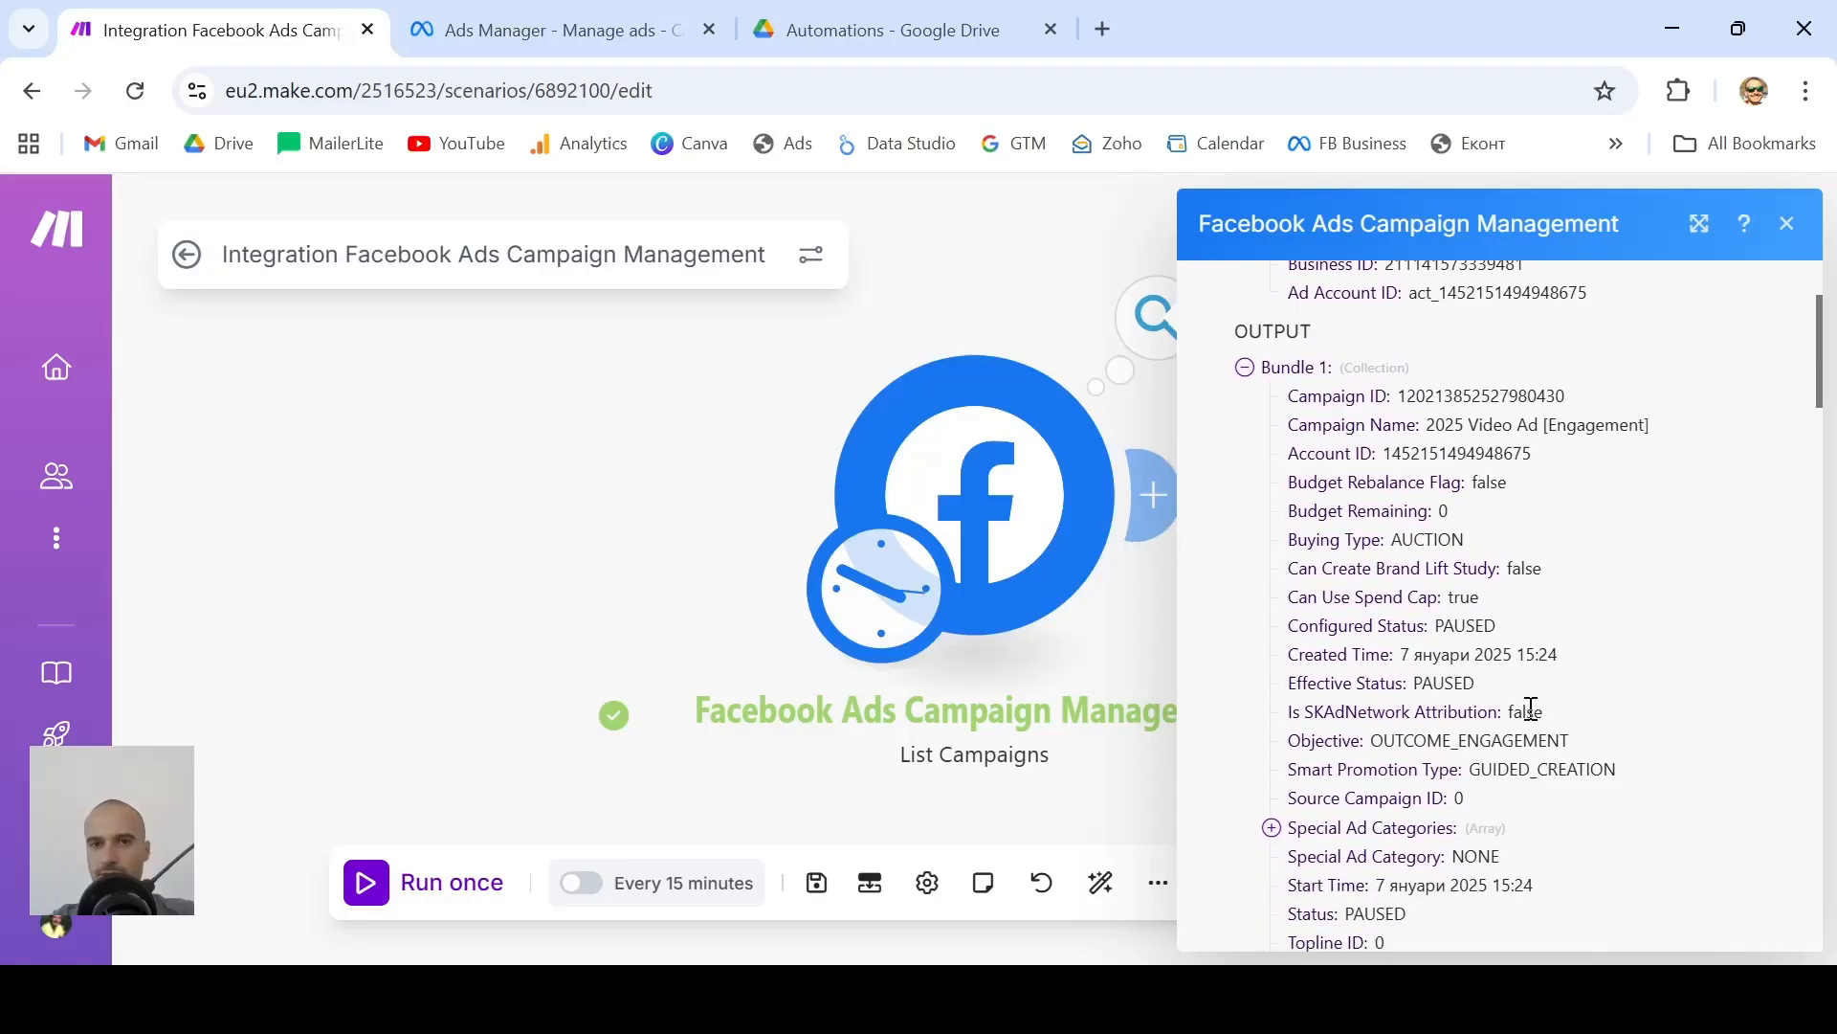
scroll(1532, 708, "down", 2)
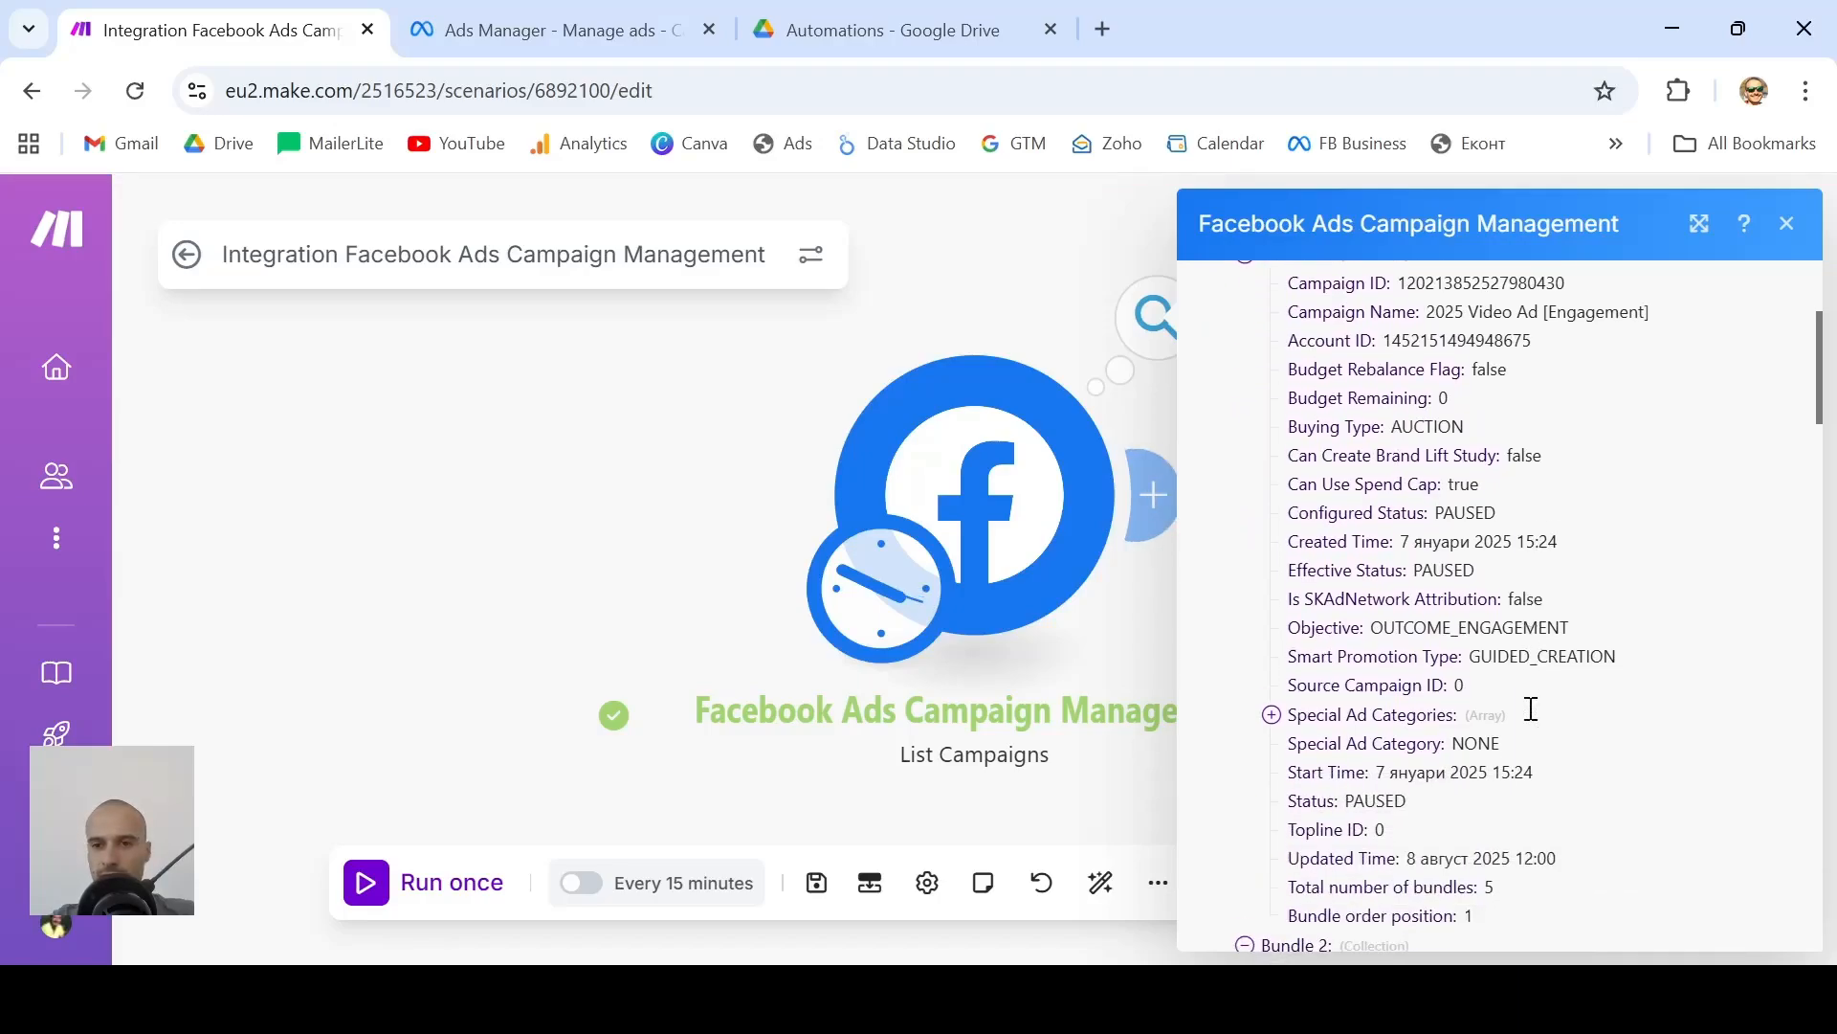
scroll(1534, 716, "down", 1)
scroll(1536, 719, "down", 1)
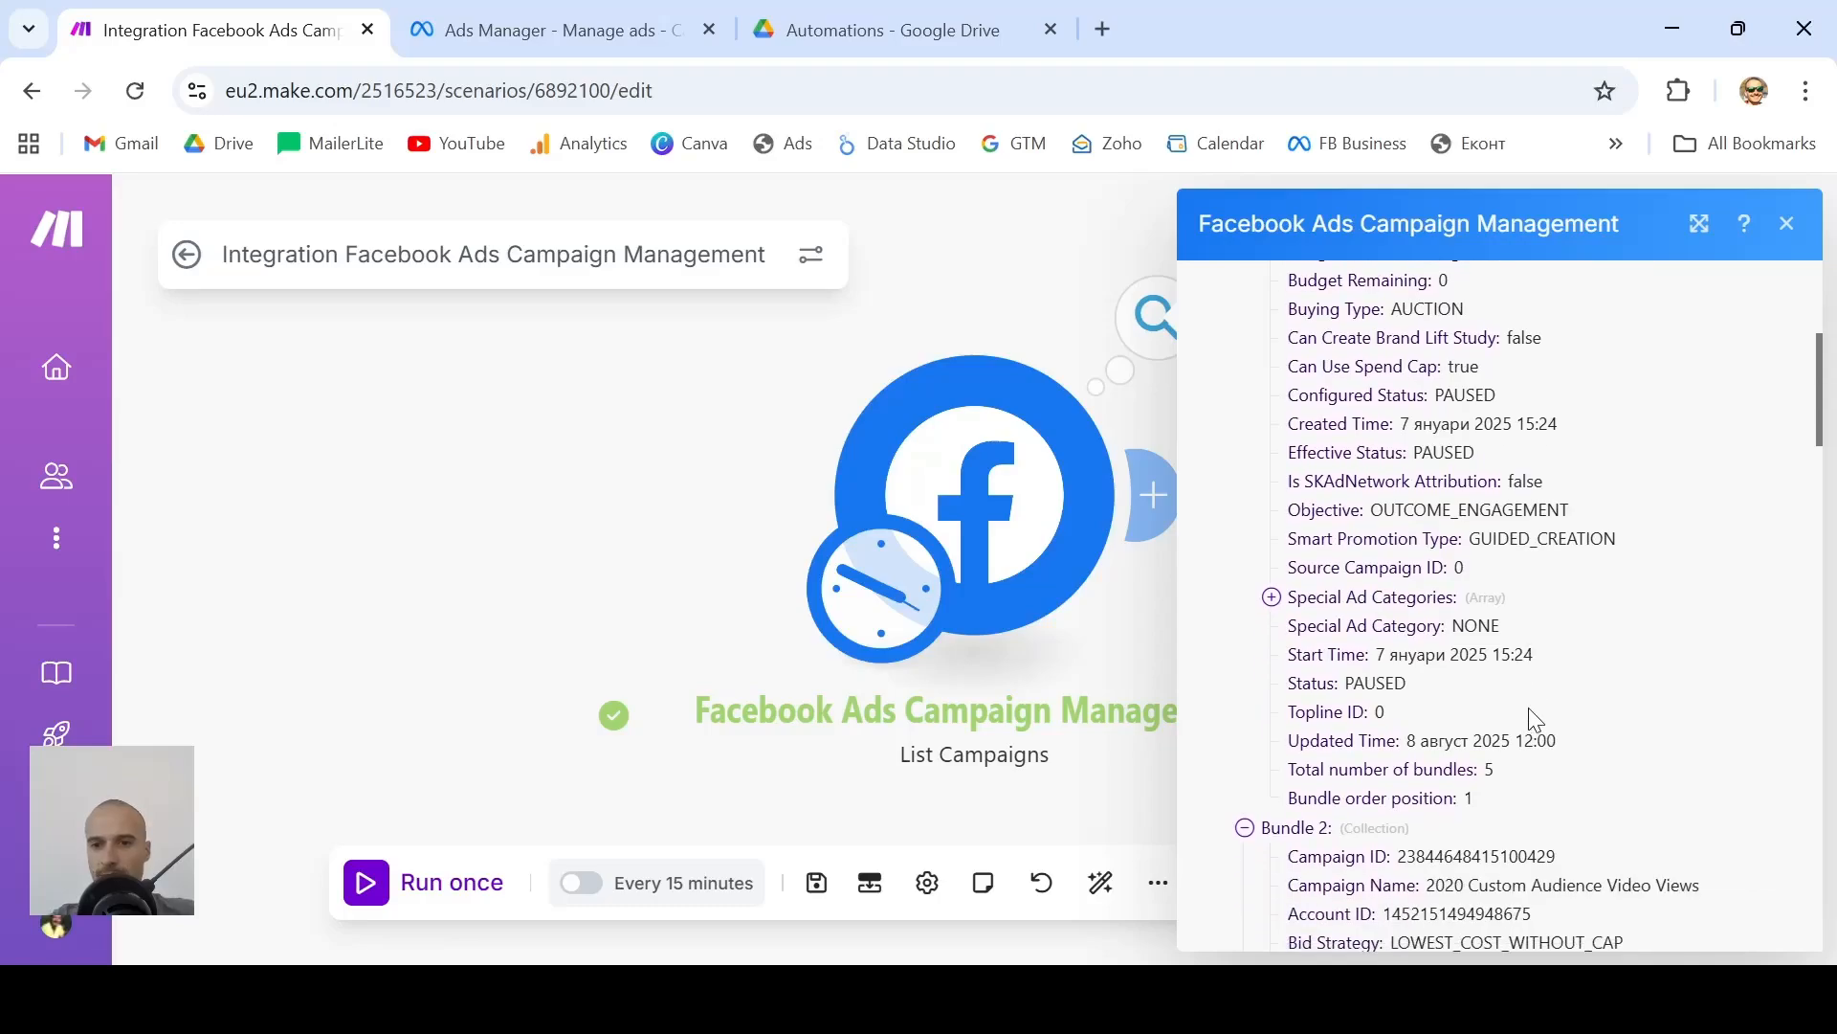
scroll(1535, 719, "up", 3)
scroll(1535, 720, "up", 2)
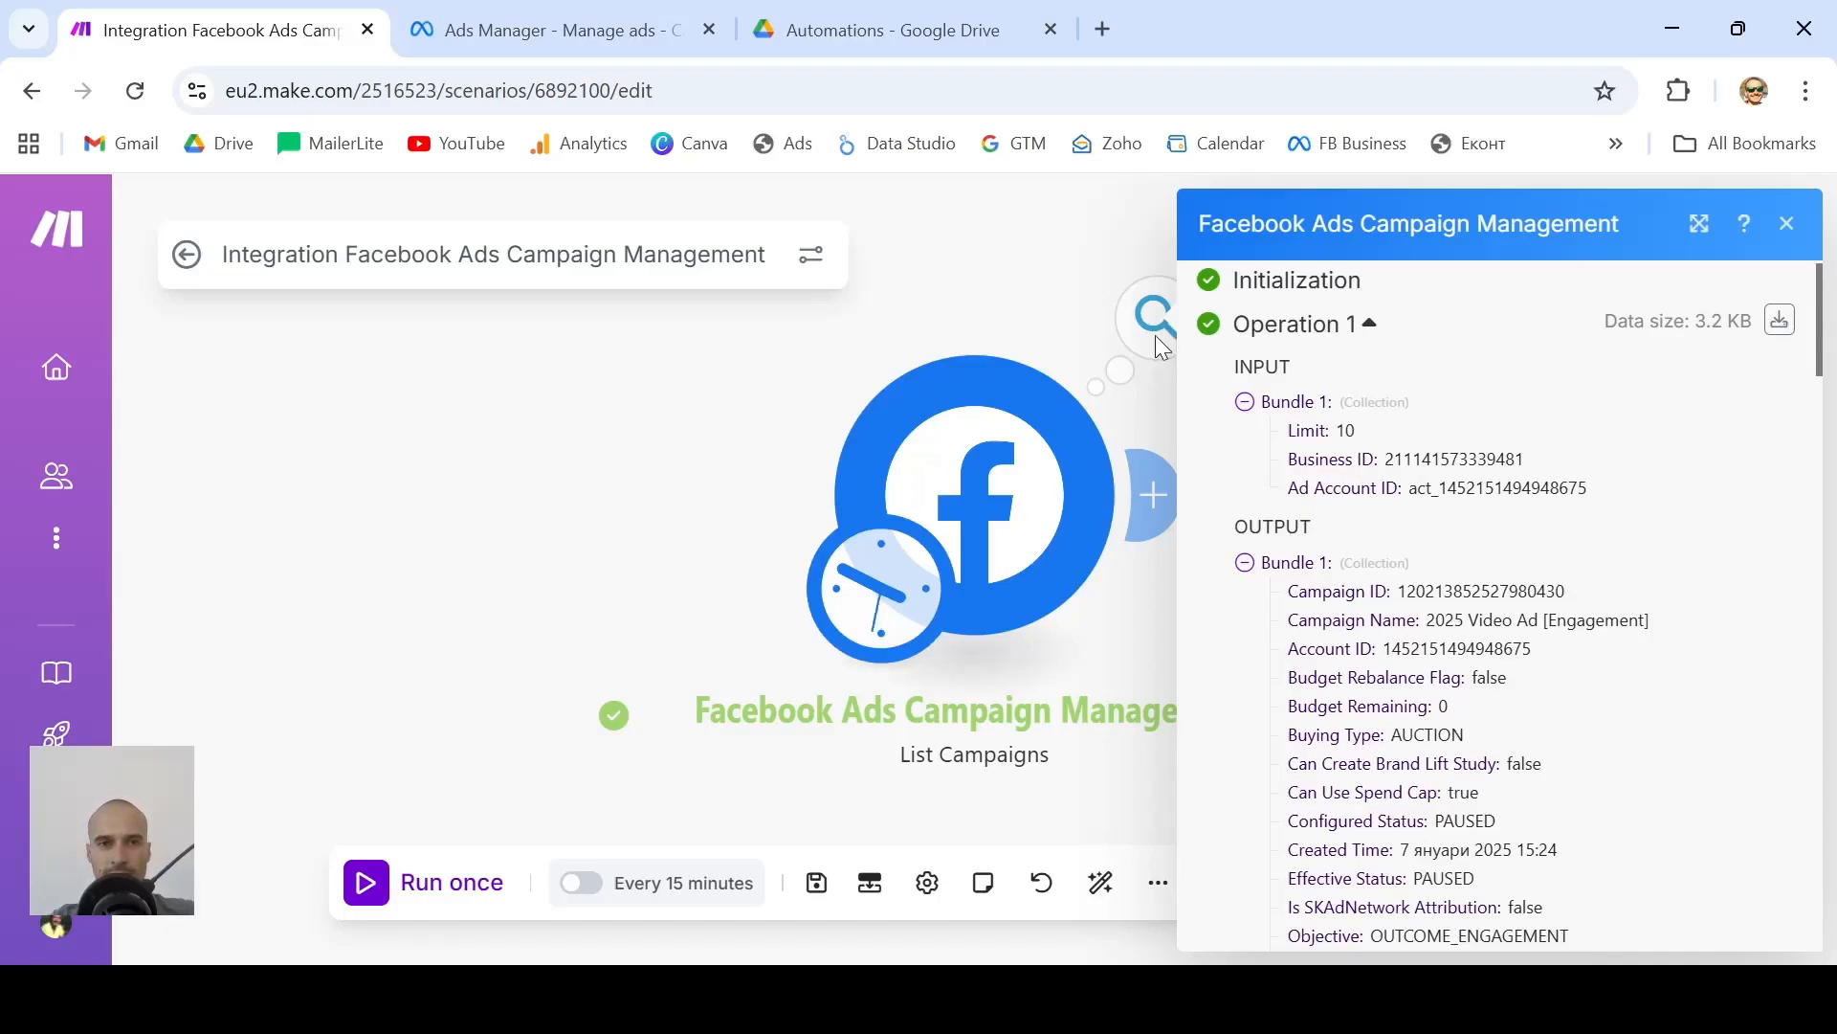
Switch to Ads Manager, dismiss the opportunity score pop-up and turn on the 2025 Video Ad [Engagement] campaign
left_click(517, 27)
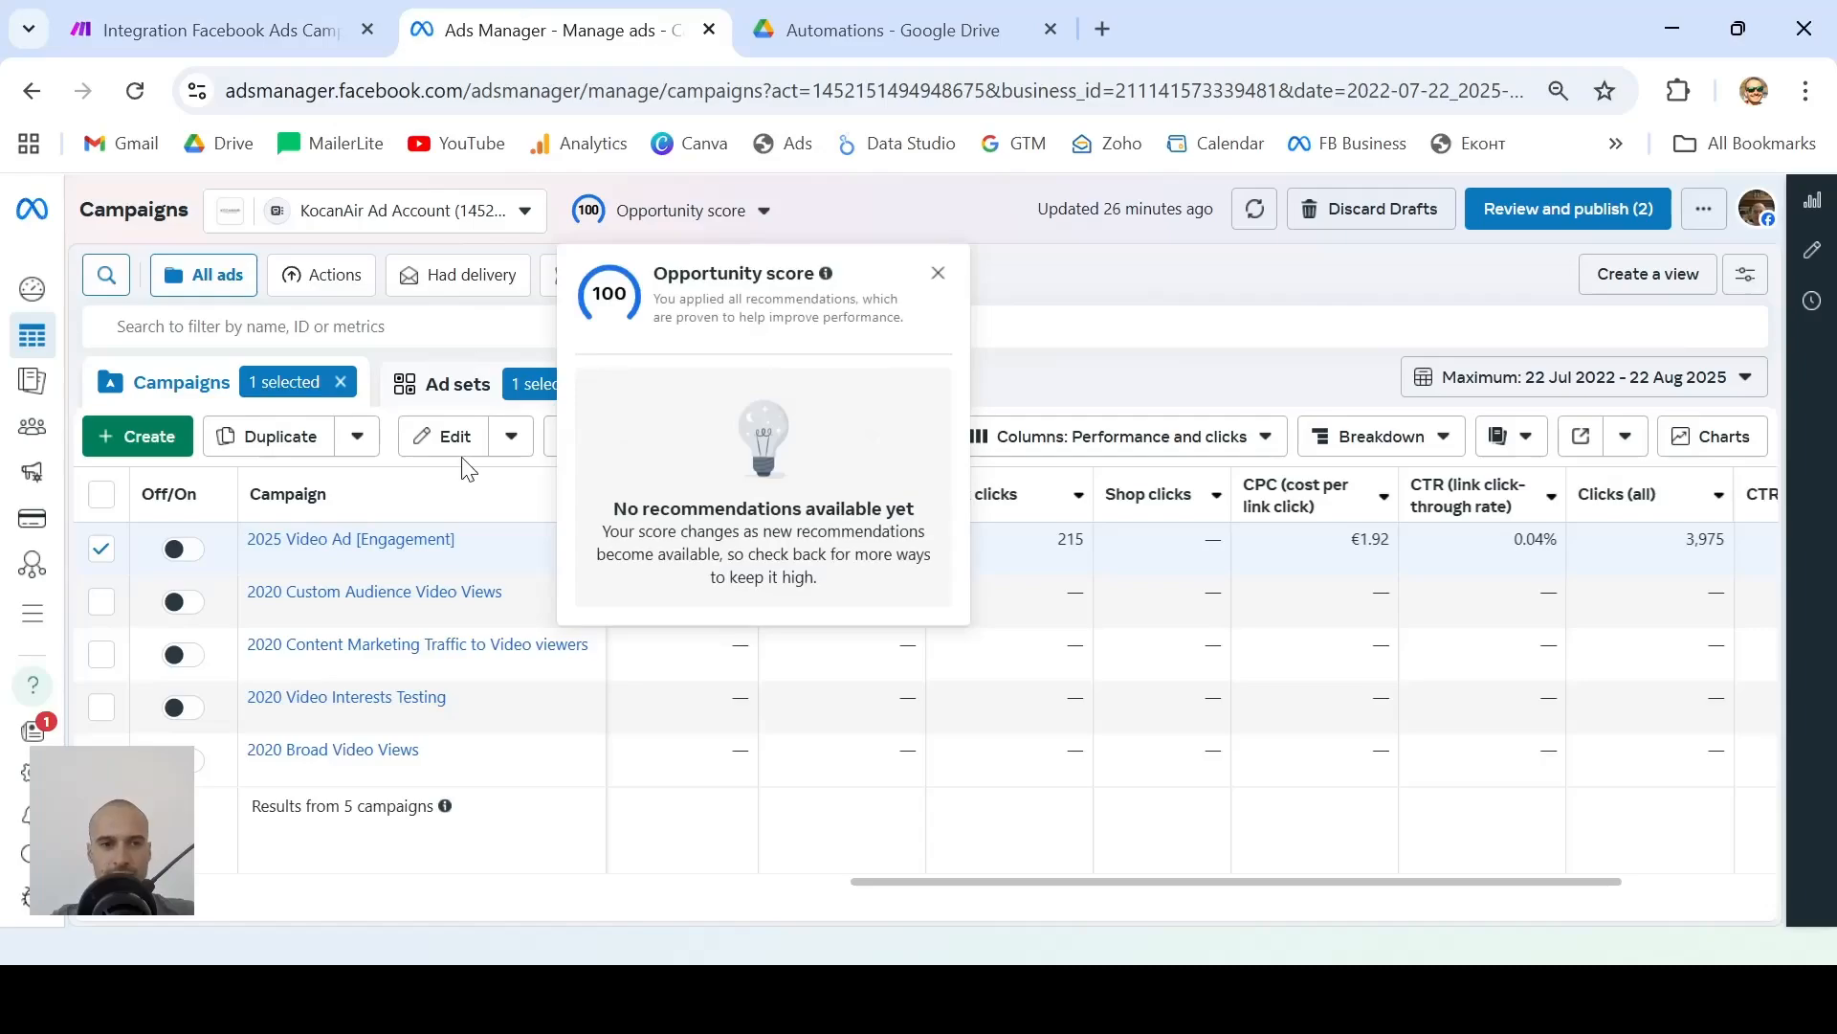
left_click(1167, 287)
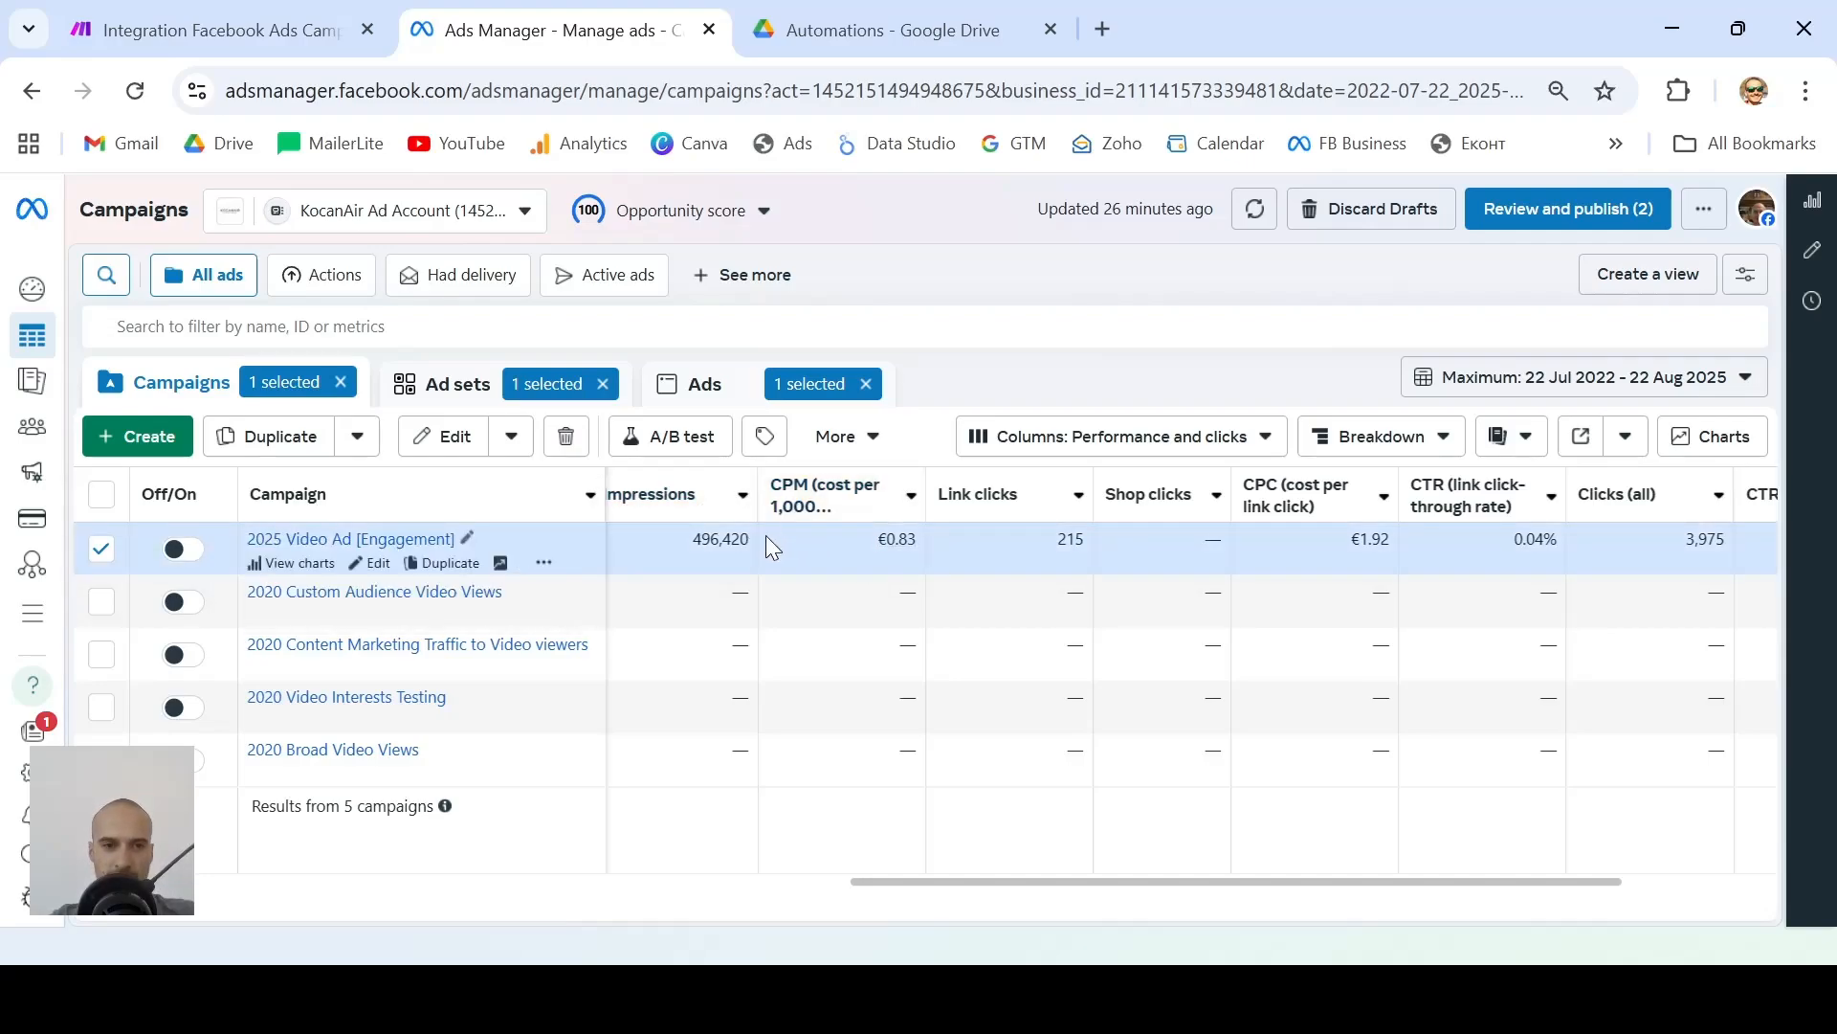
scroll(768, 538, "left", 3)
scroll(768, 538, "left", 3)
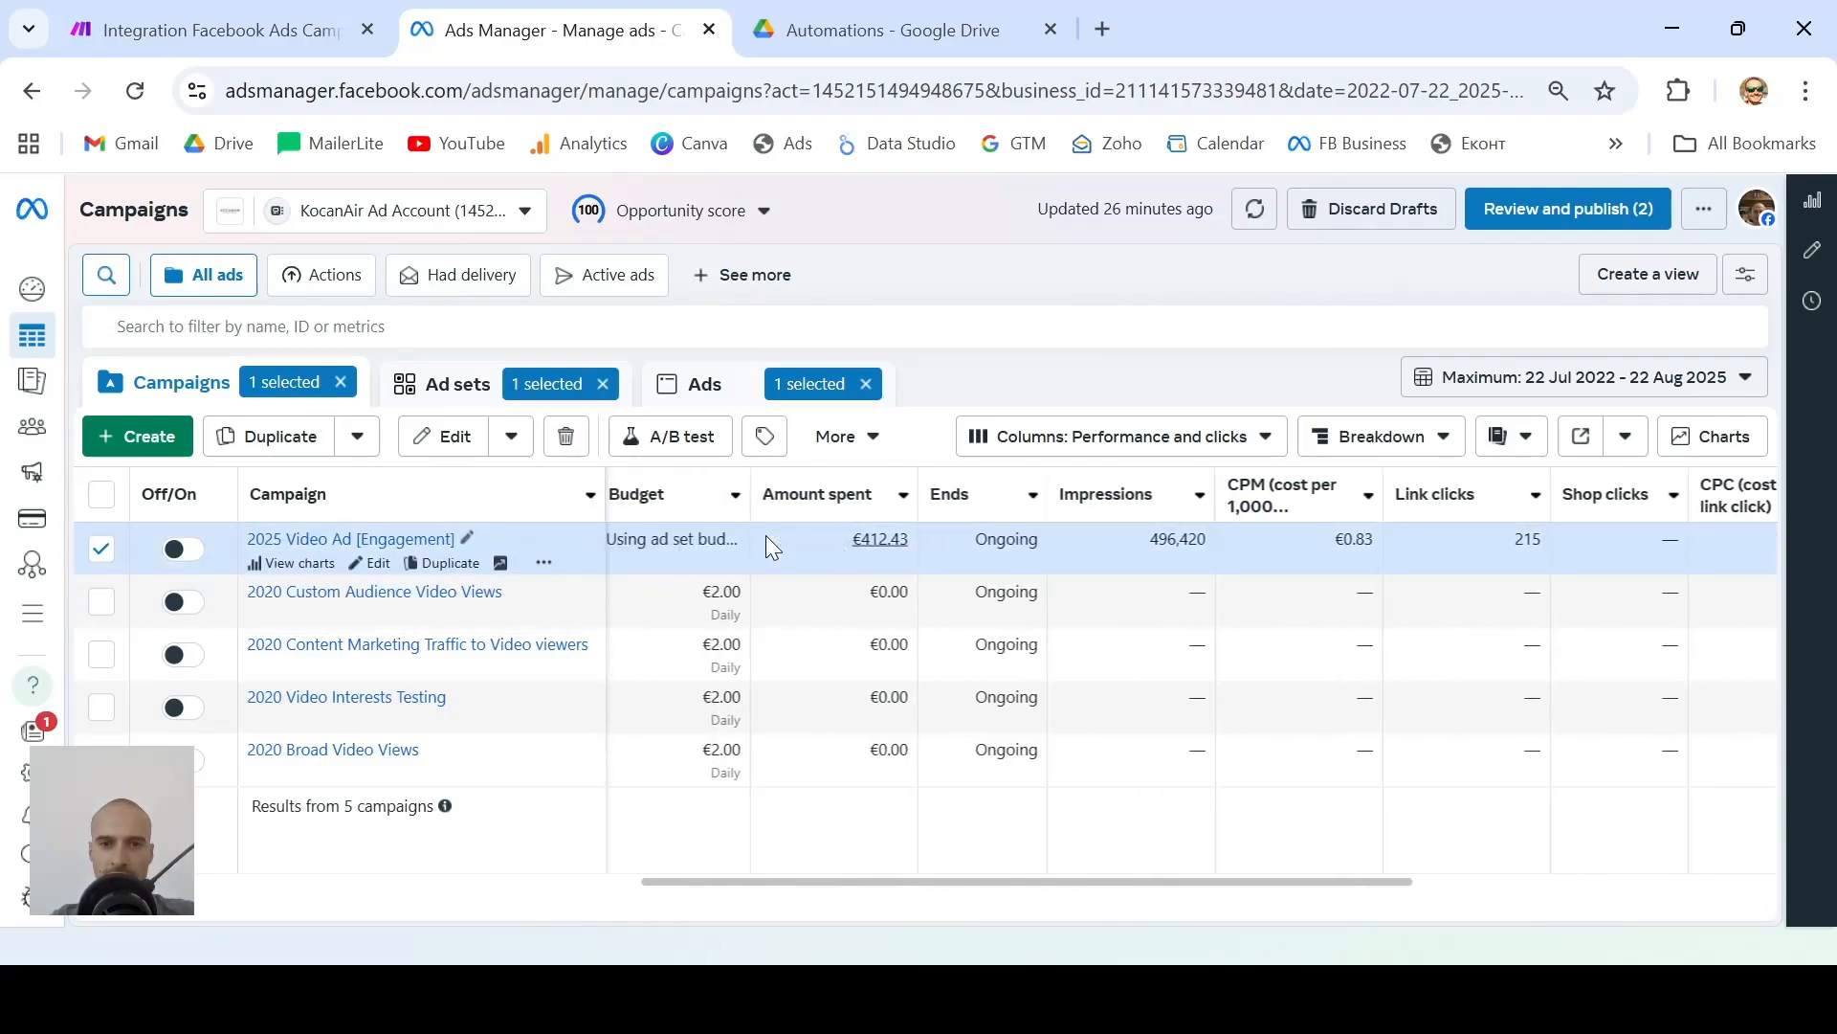
scroll(766, 538, "left", 1)
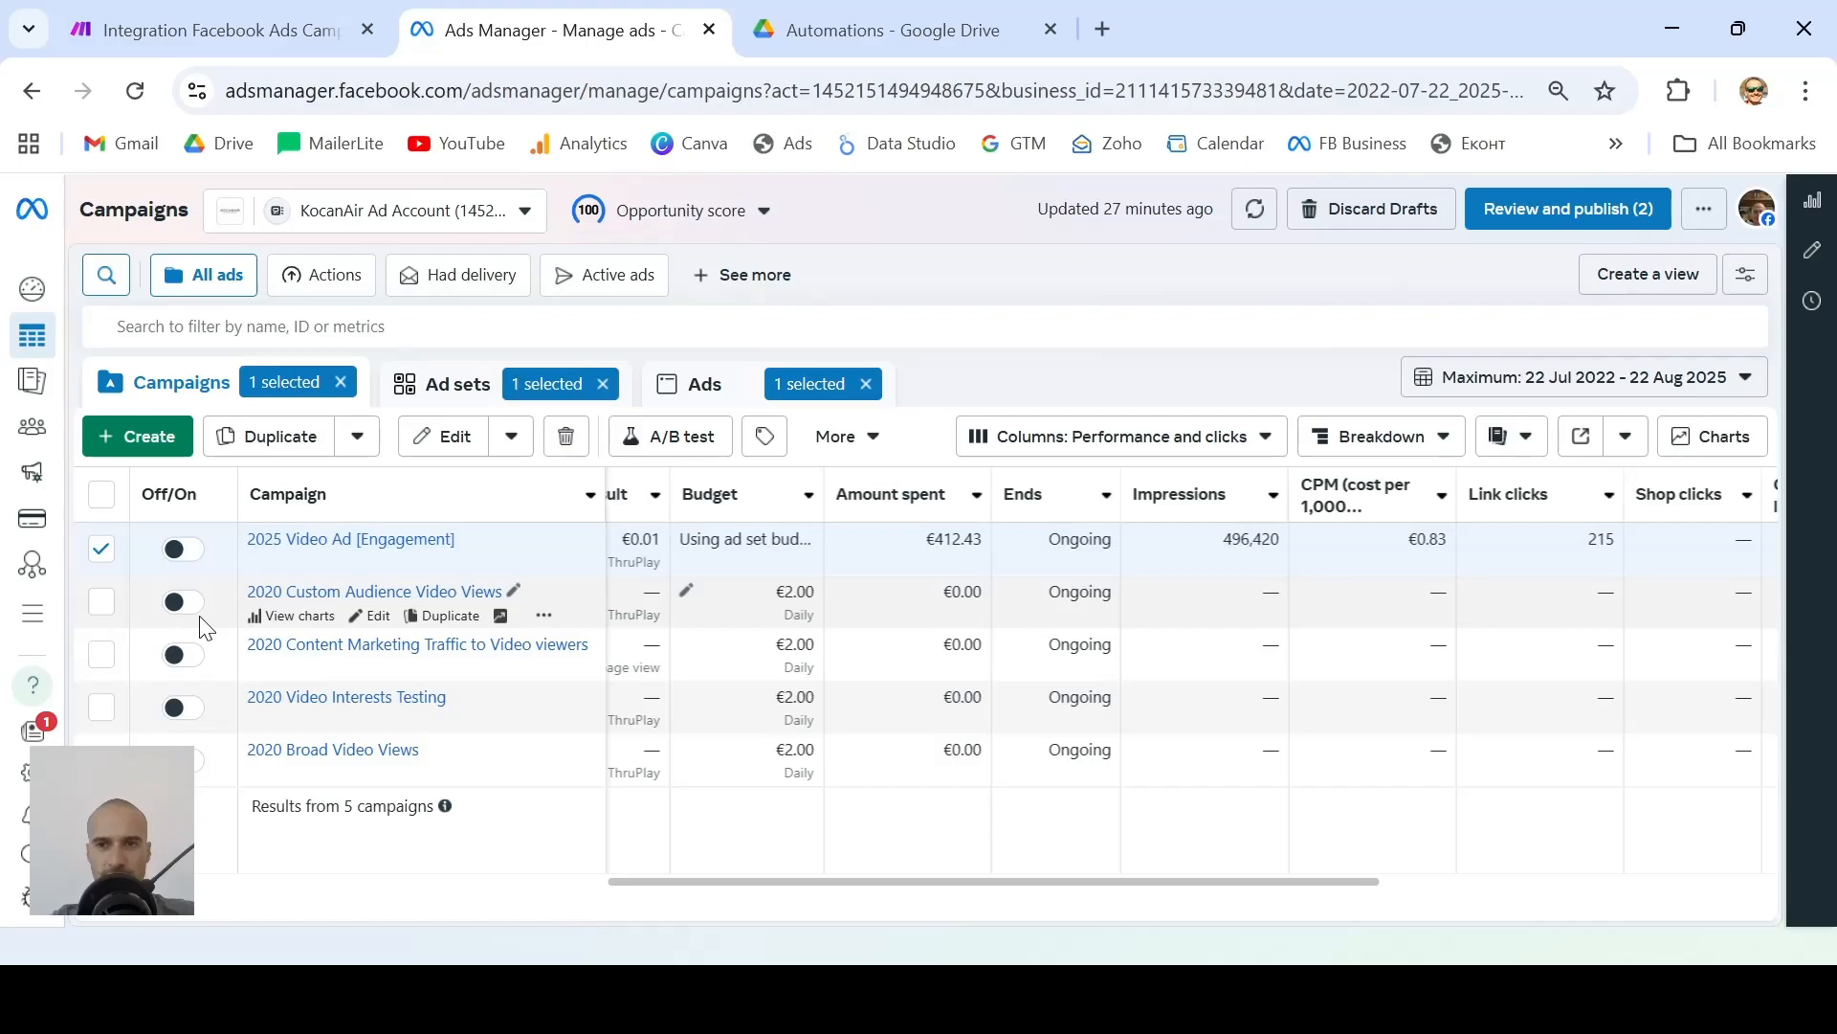
mouse_move(171, 549)
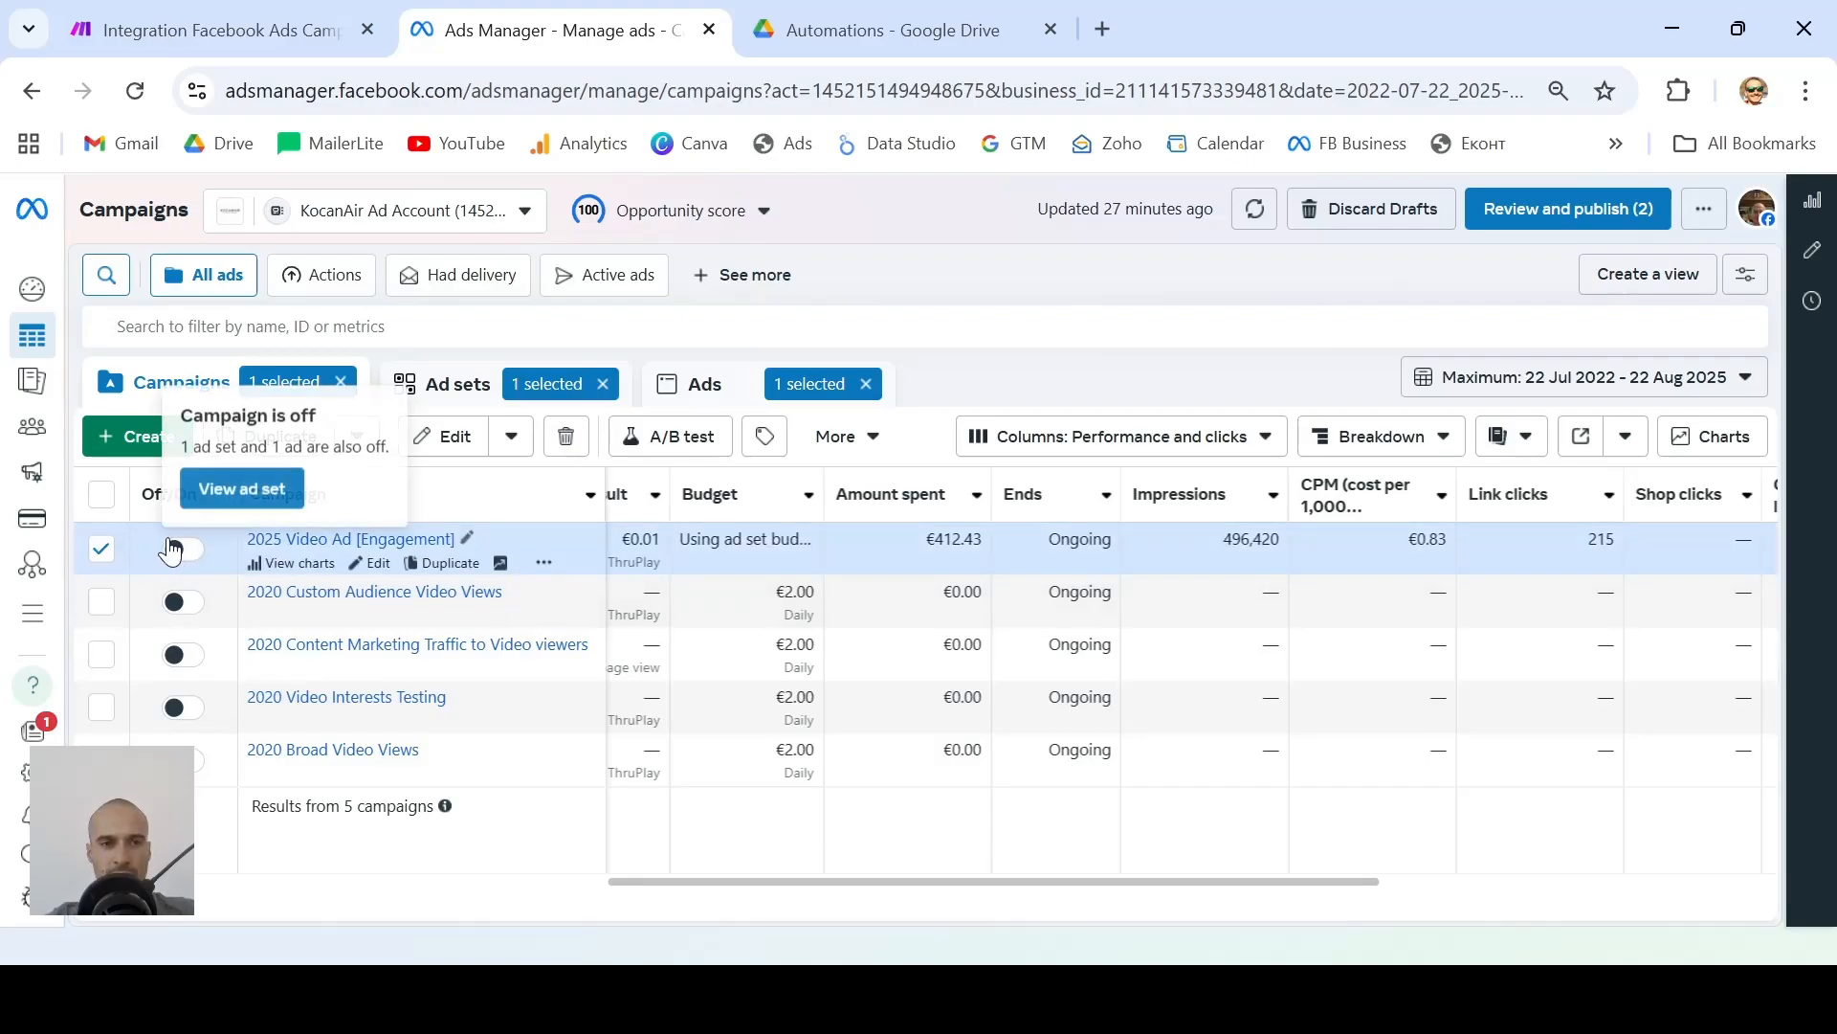
left_click(182, 549)
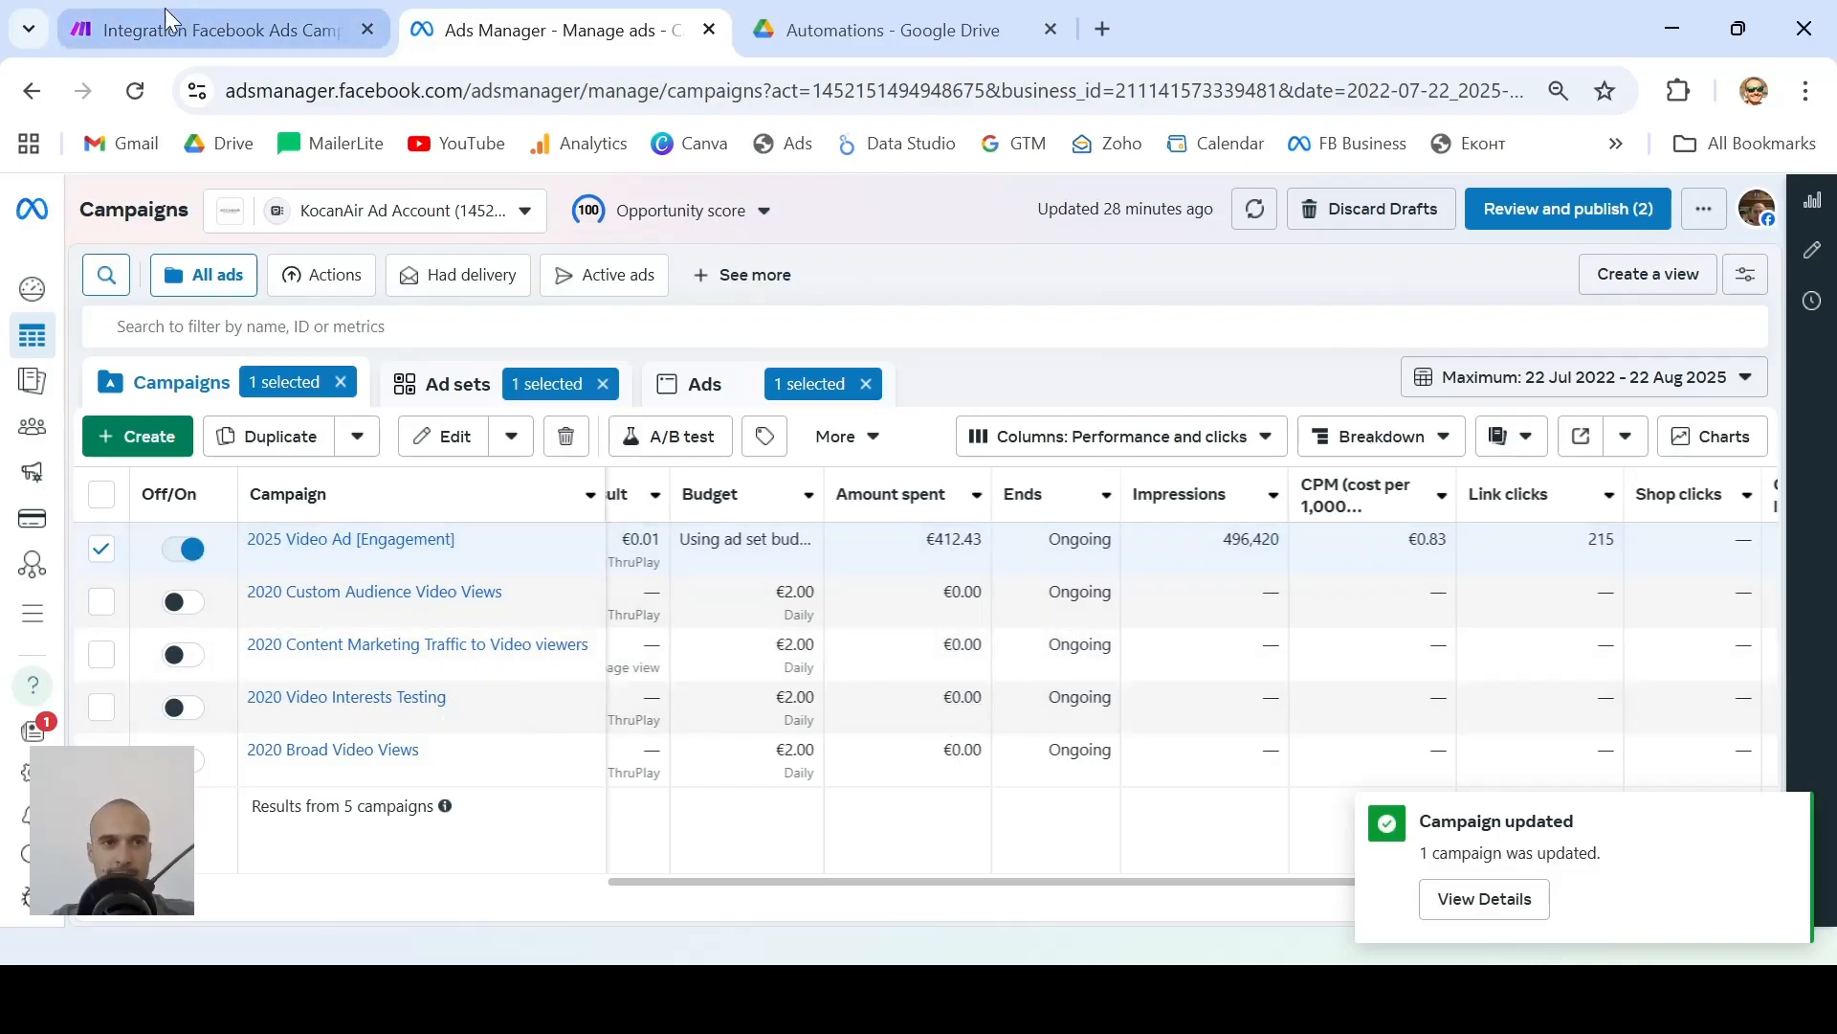
Switch to Make, check the campaign names in the first two output bundles and close the run's output
left_click(177, 34)
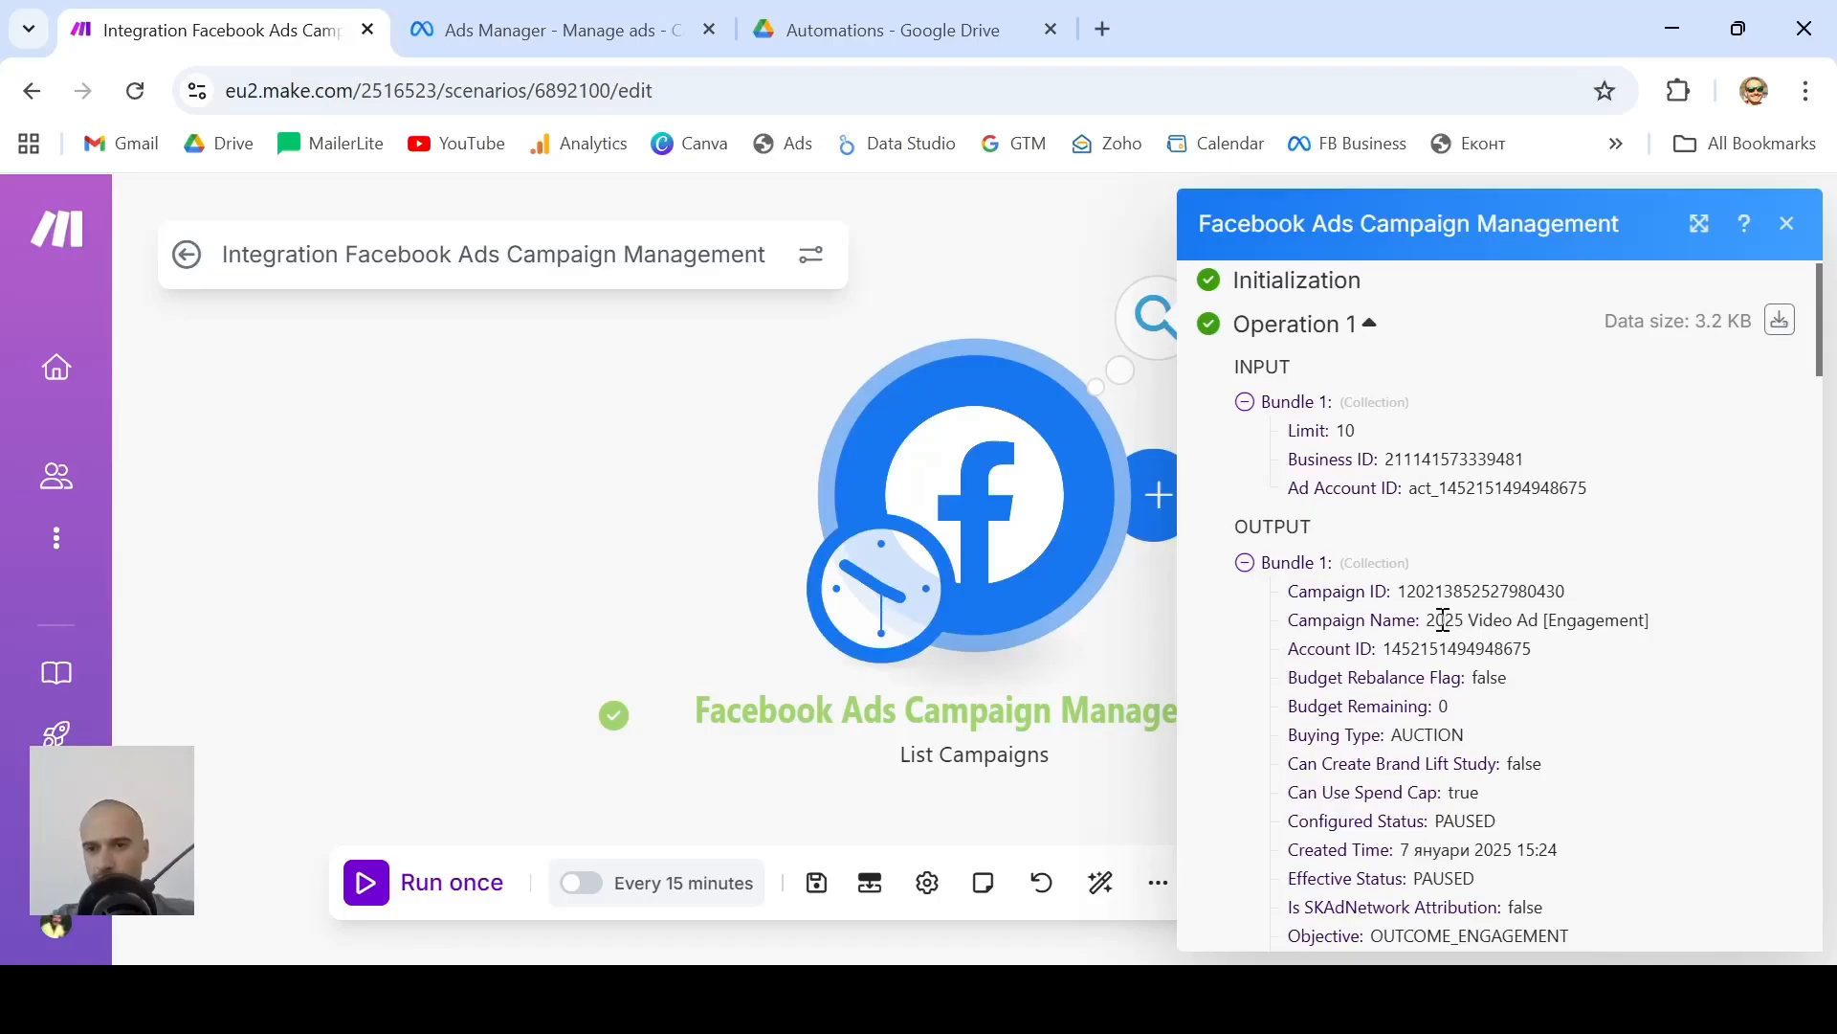
left_click_drag(1427, 620, 1668, 639)
scroll(1668, 639, "down", 8)
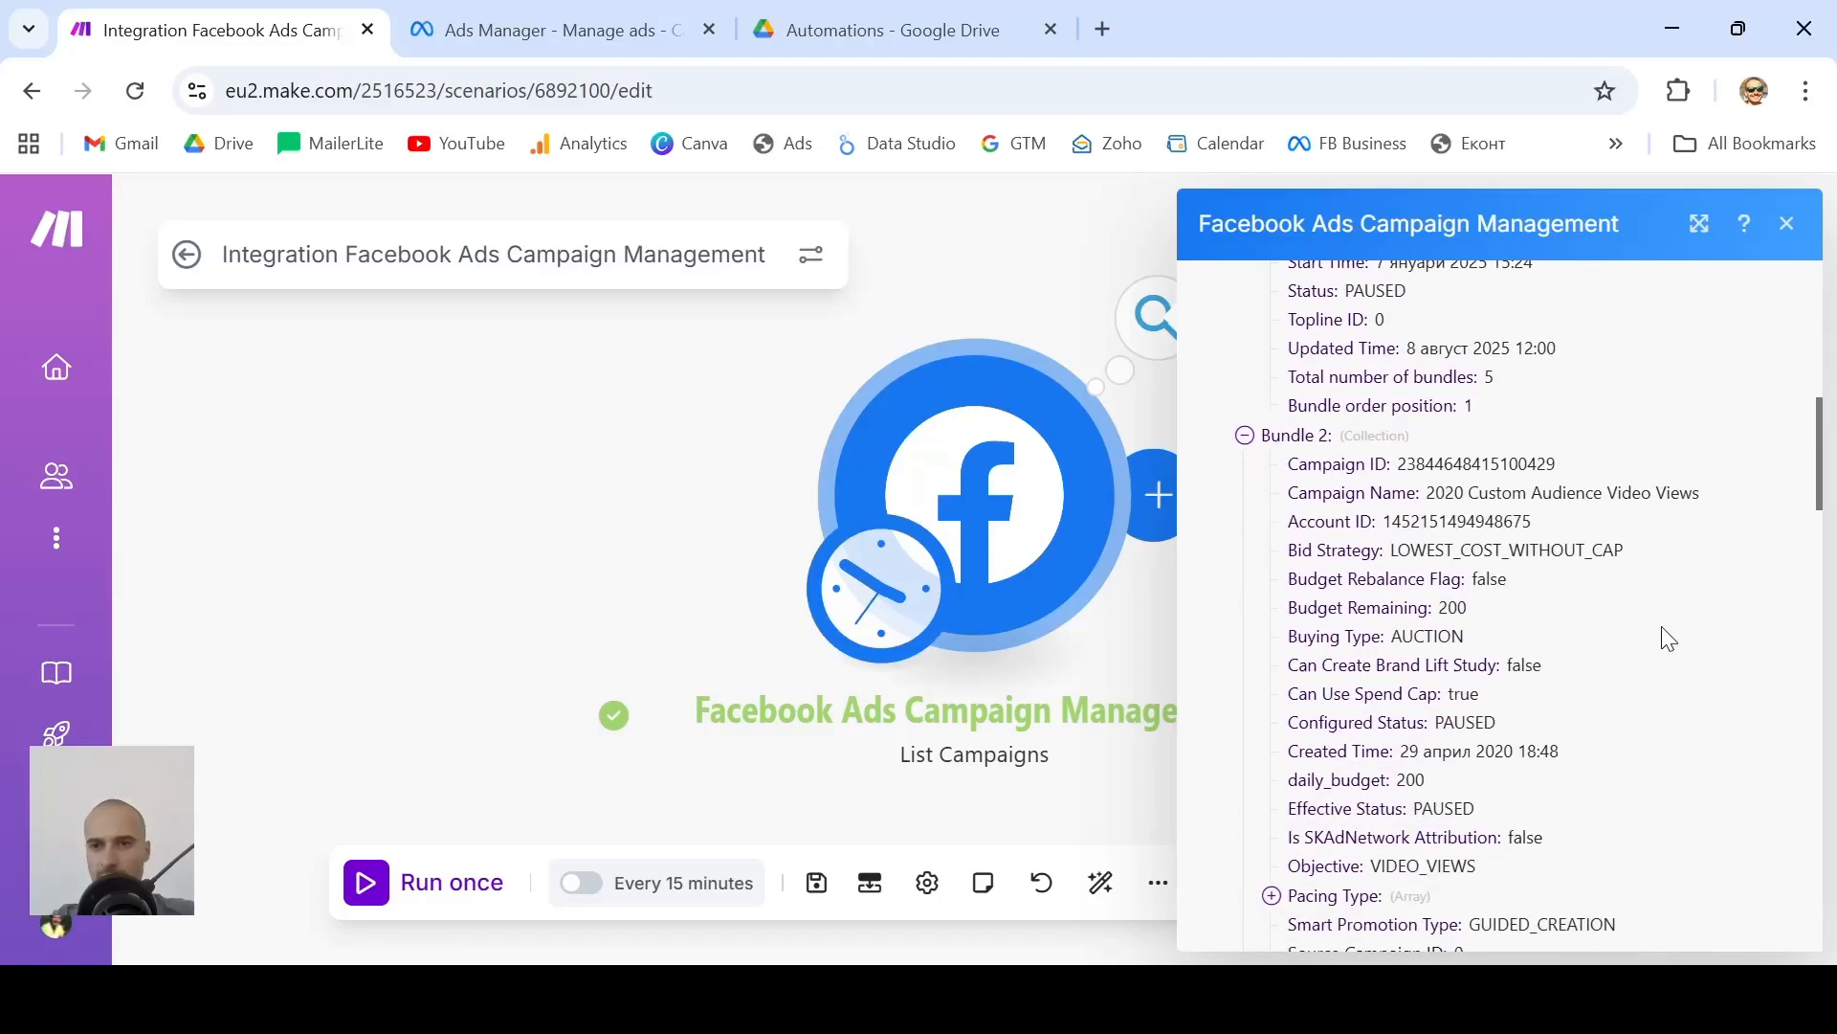
scroll(1668, 639, "down", 1)
left_click_drag(1428, 420, 1739, 452)
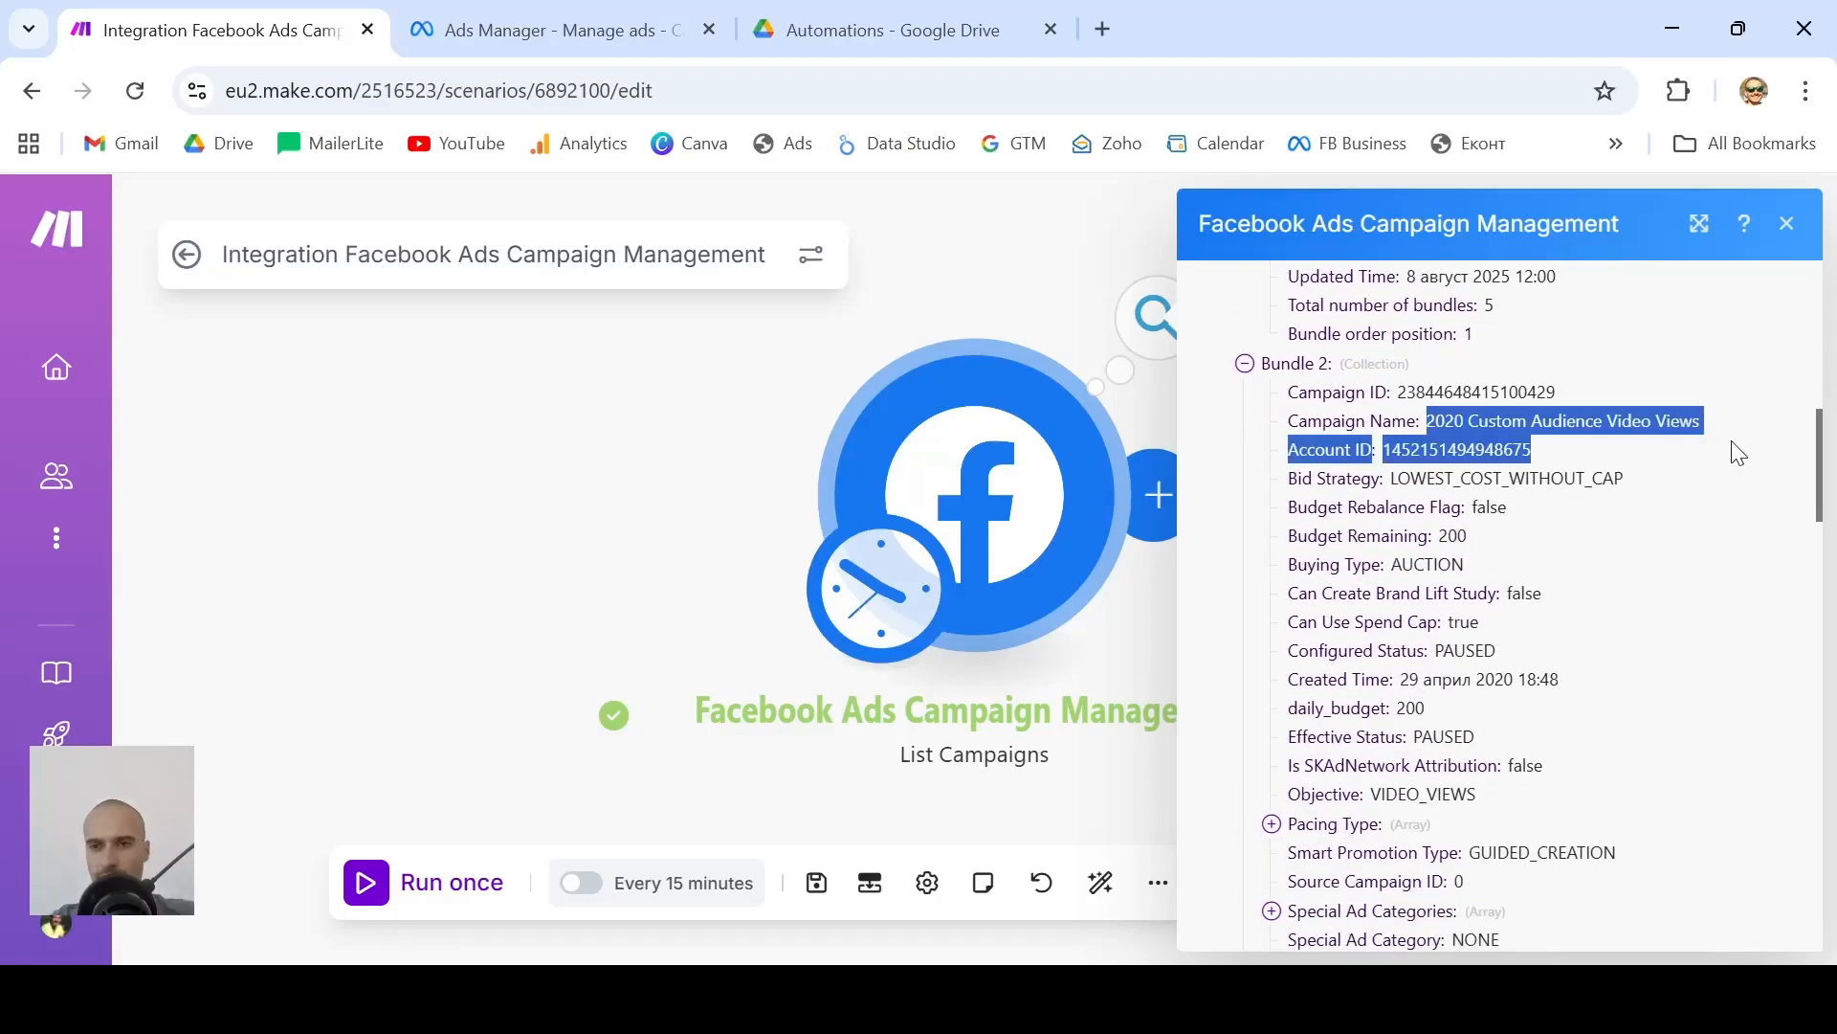
left_click(1735, 445)
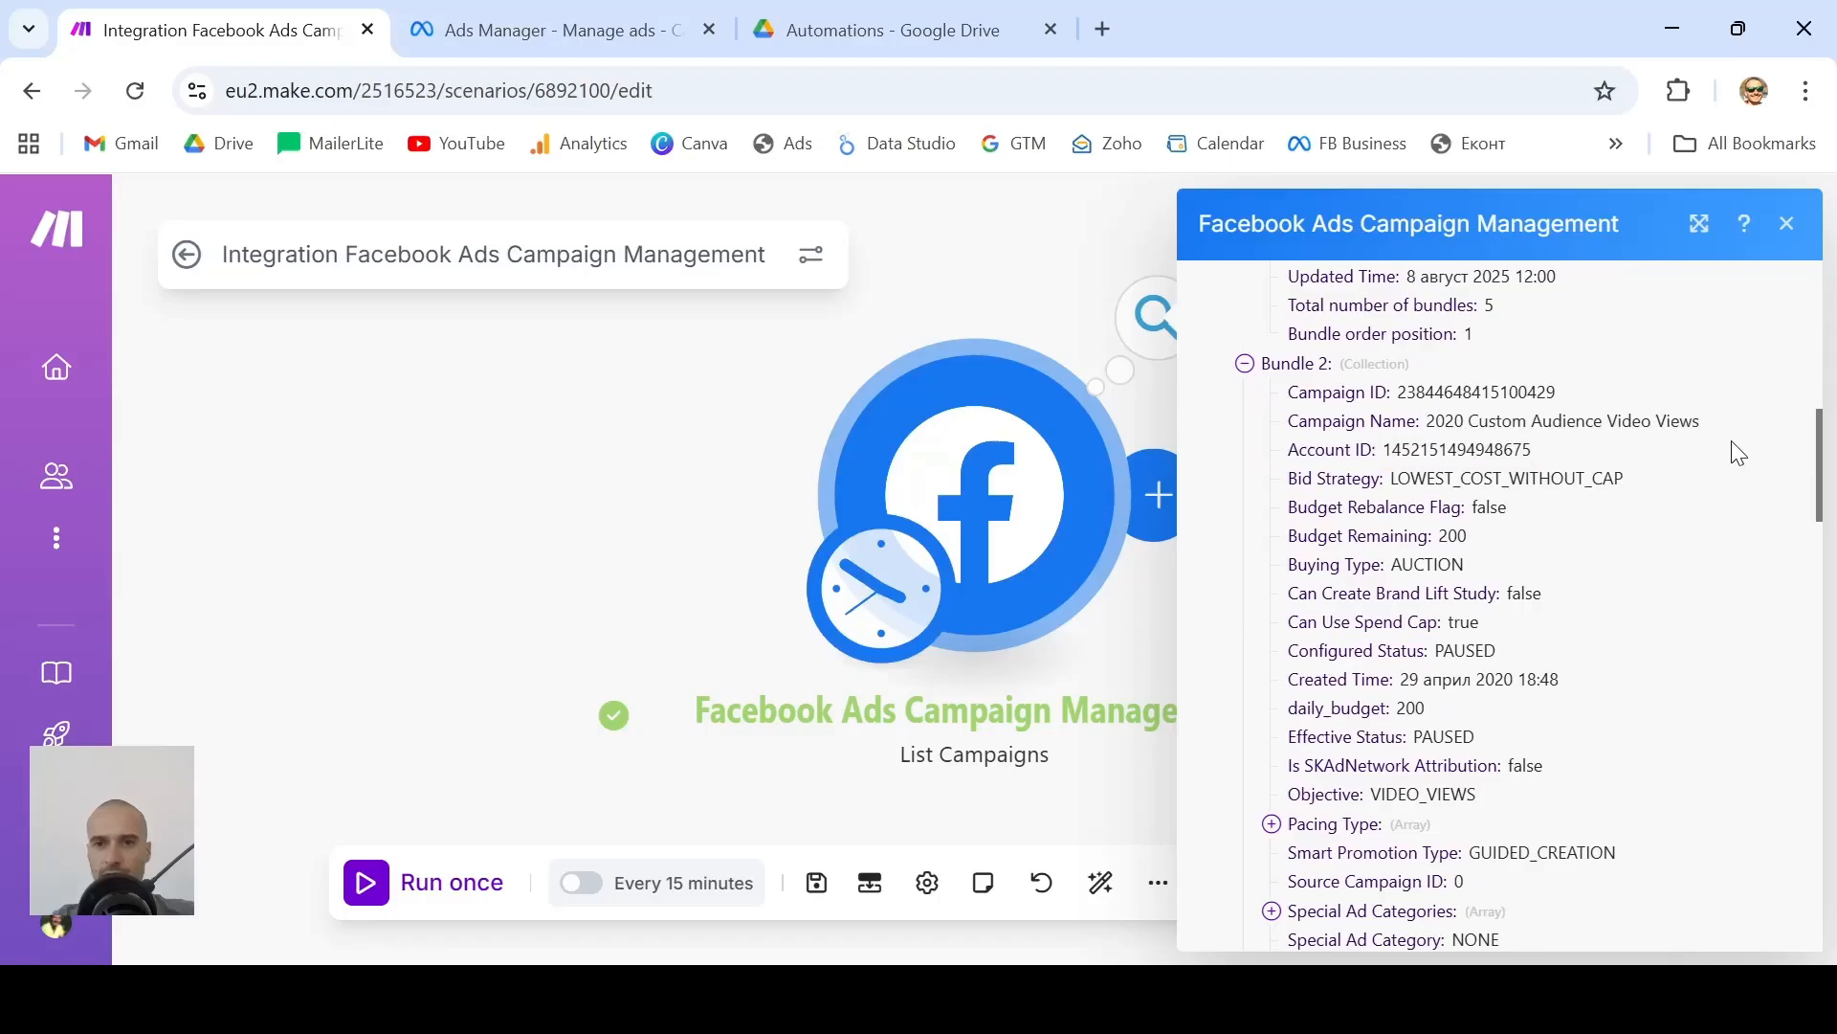
left_click(1787, 223)
Search the apps for "facebook in" and add the Facebook Insights Get Insights module after List Campaigns
scroll(1370, 531, "down", 5)
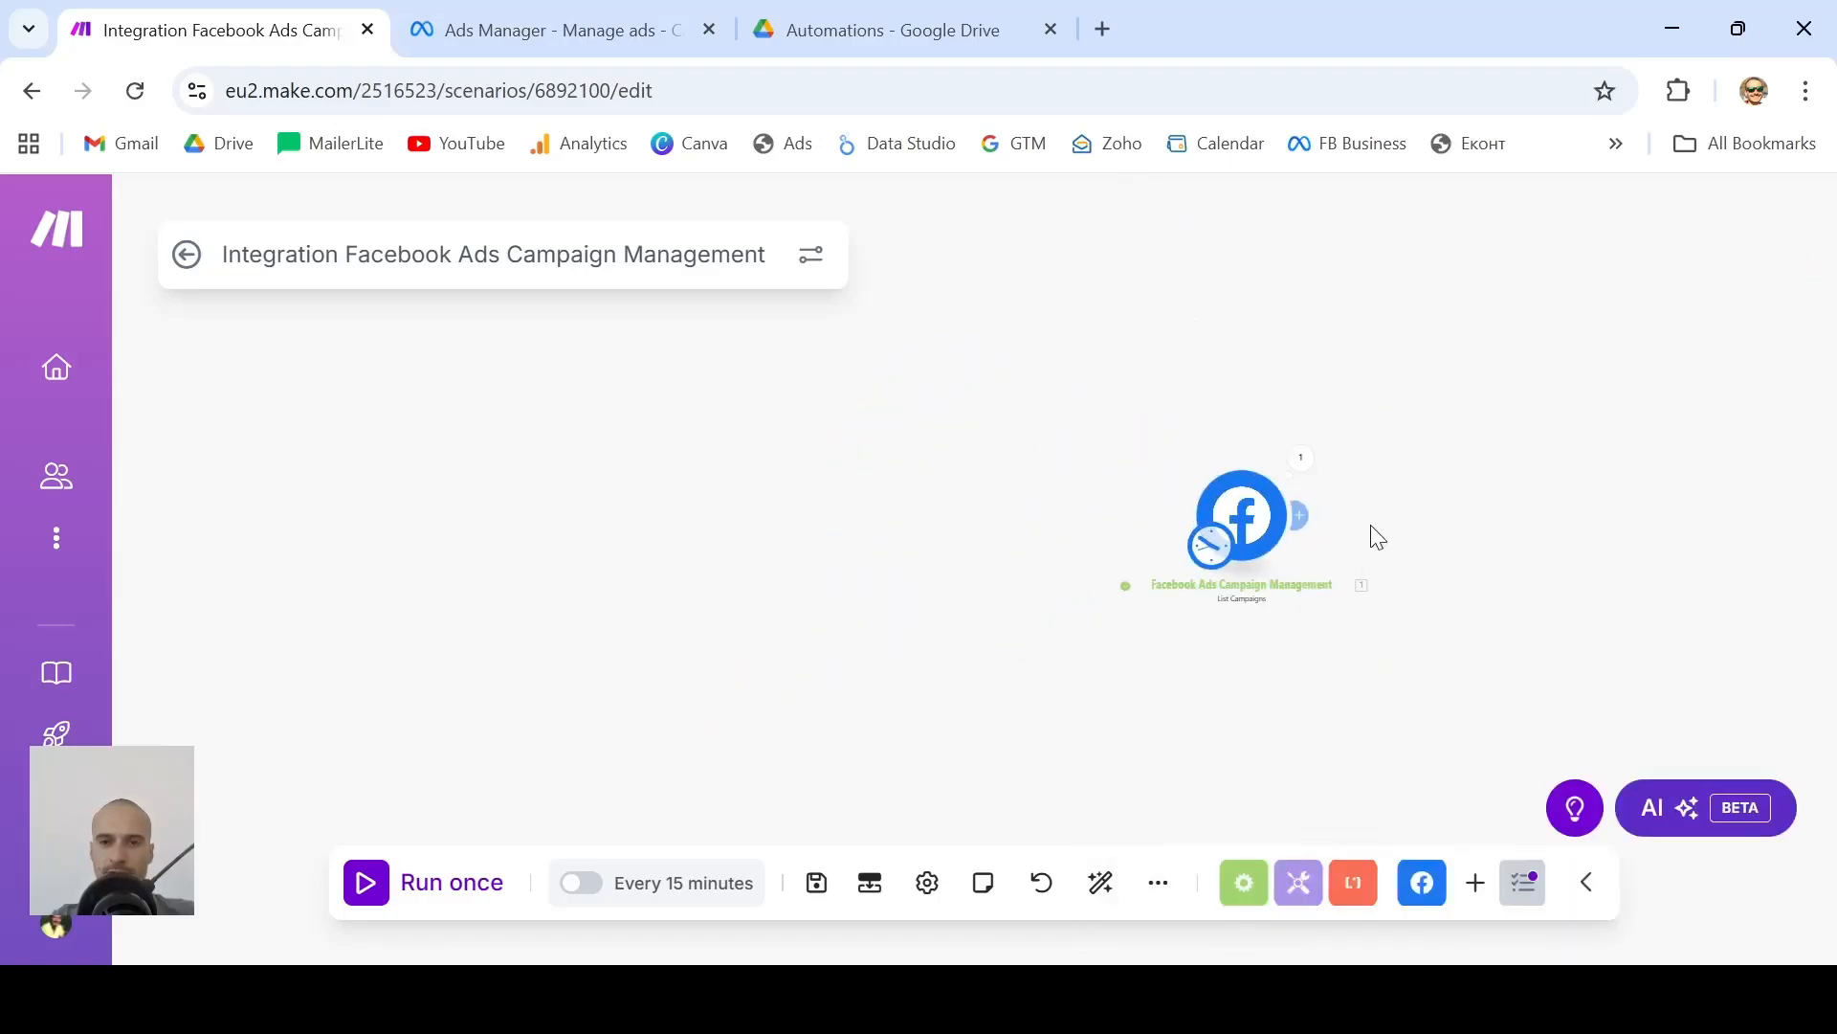
left_click_drag(1371, 527, 663, 519)
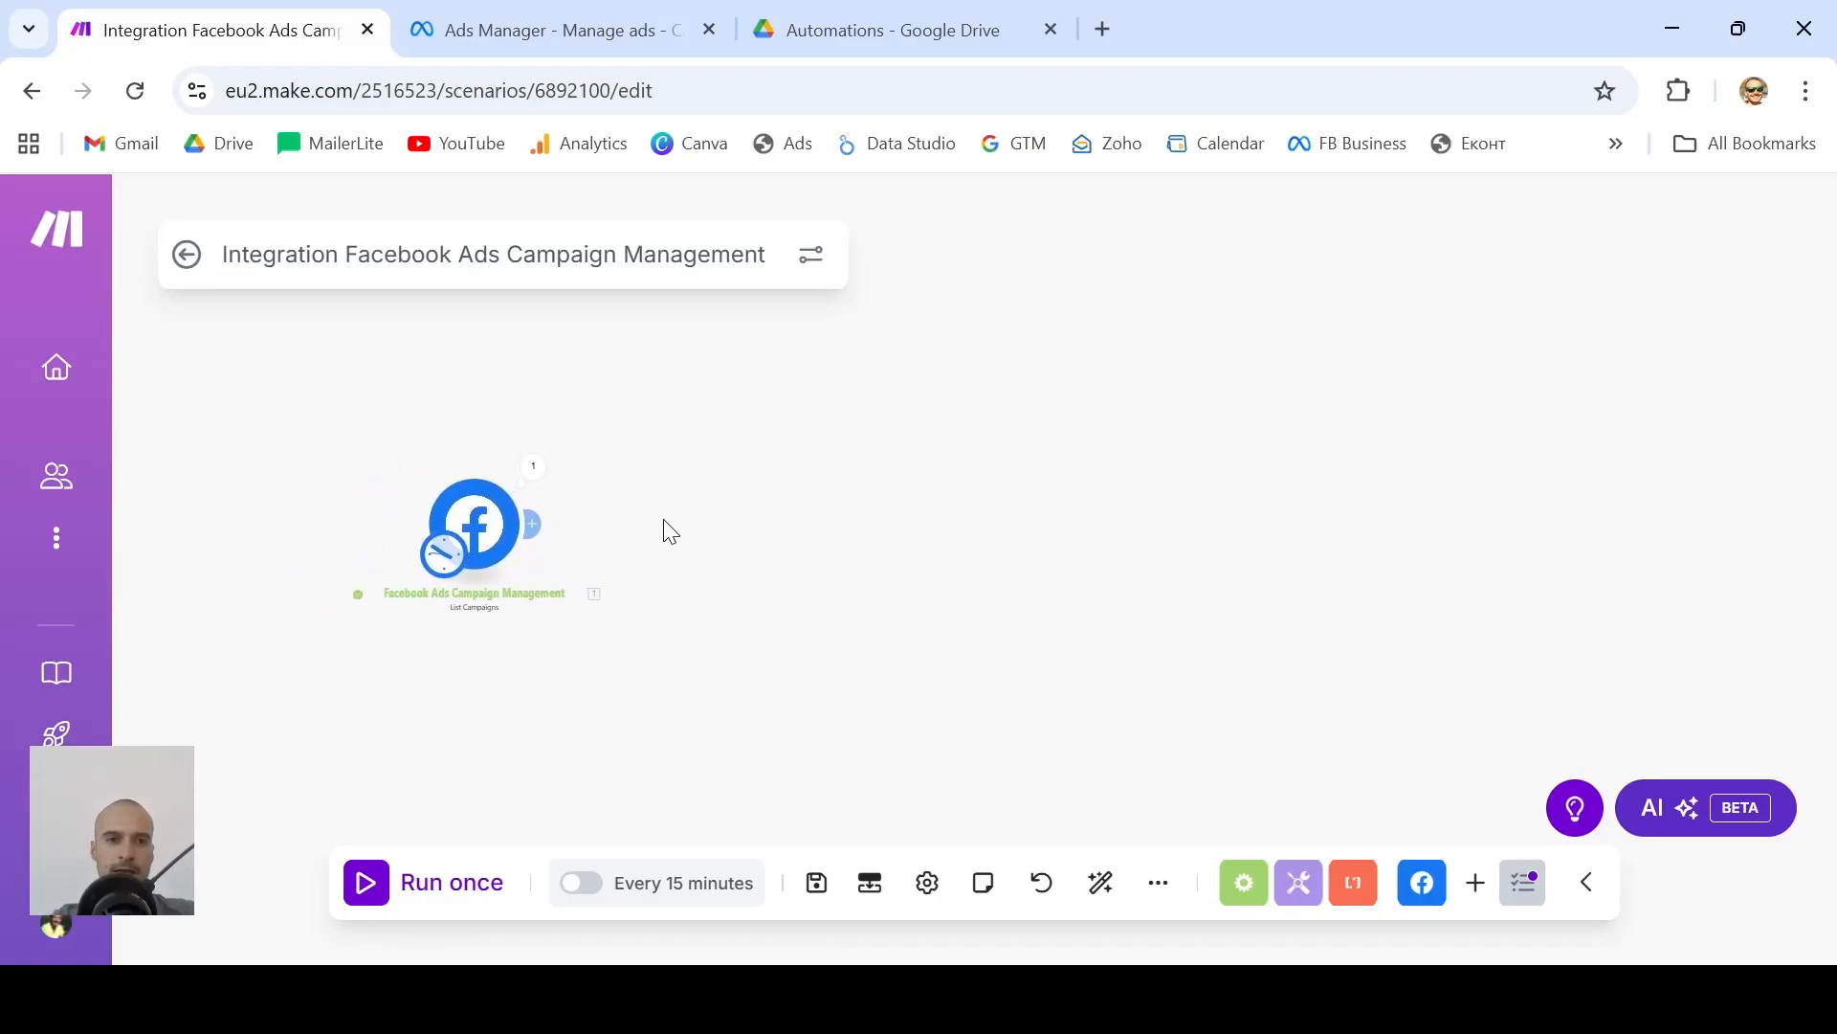
scroll(664, 519, "up", 2)
scroll(663, 519, "down", 3)
scroll(663, 518, "up", 3)
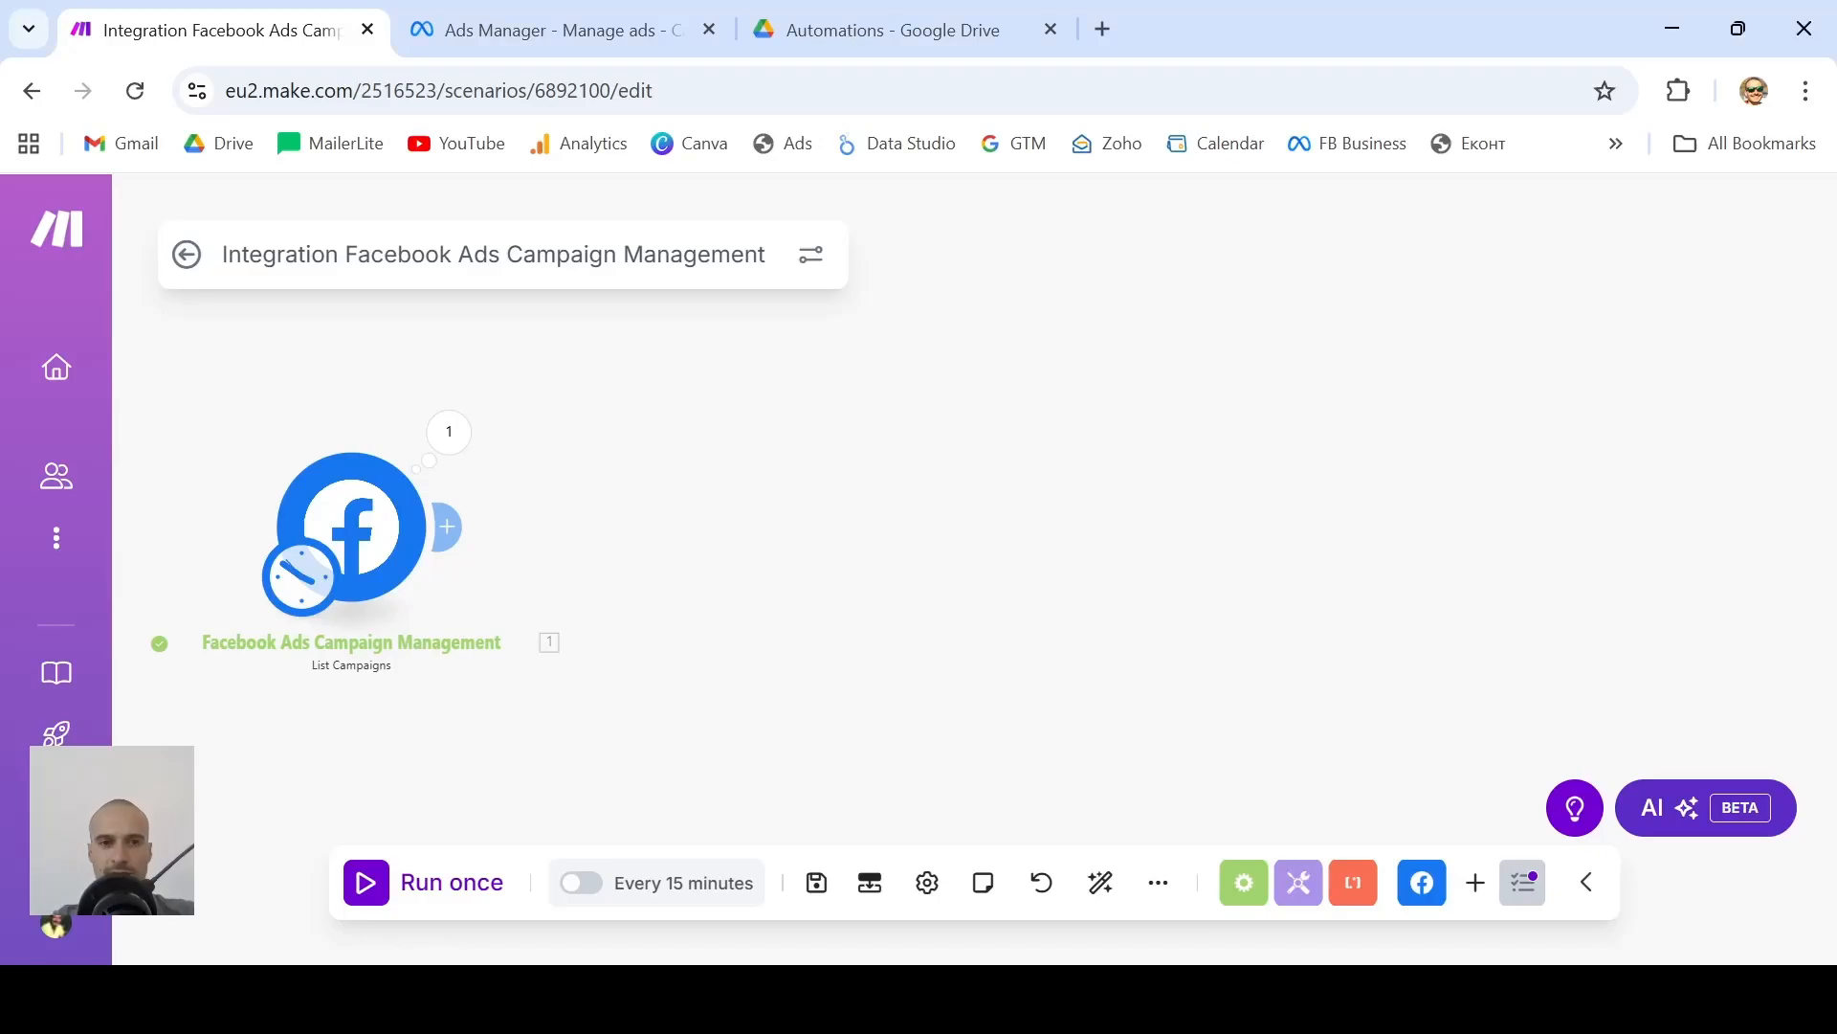
left_click(447, 527)
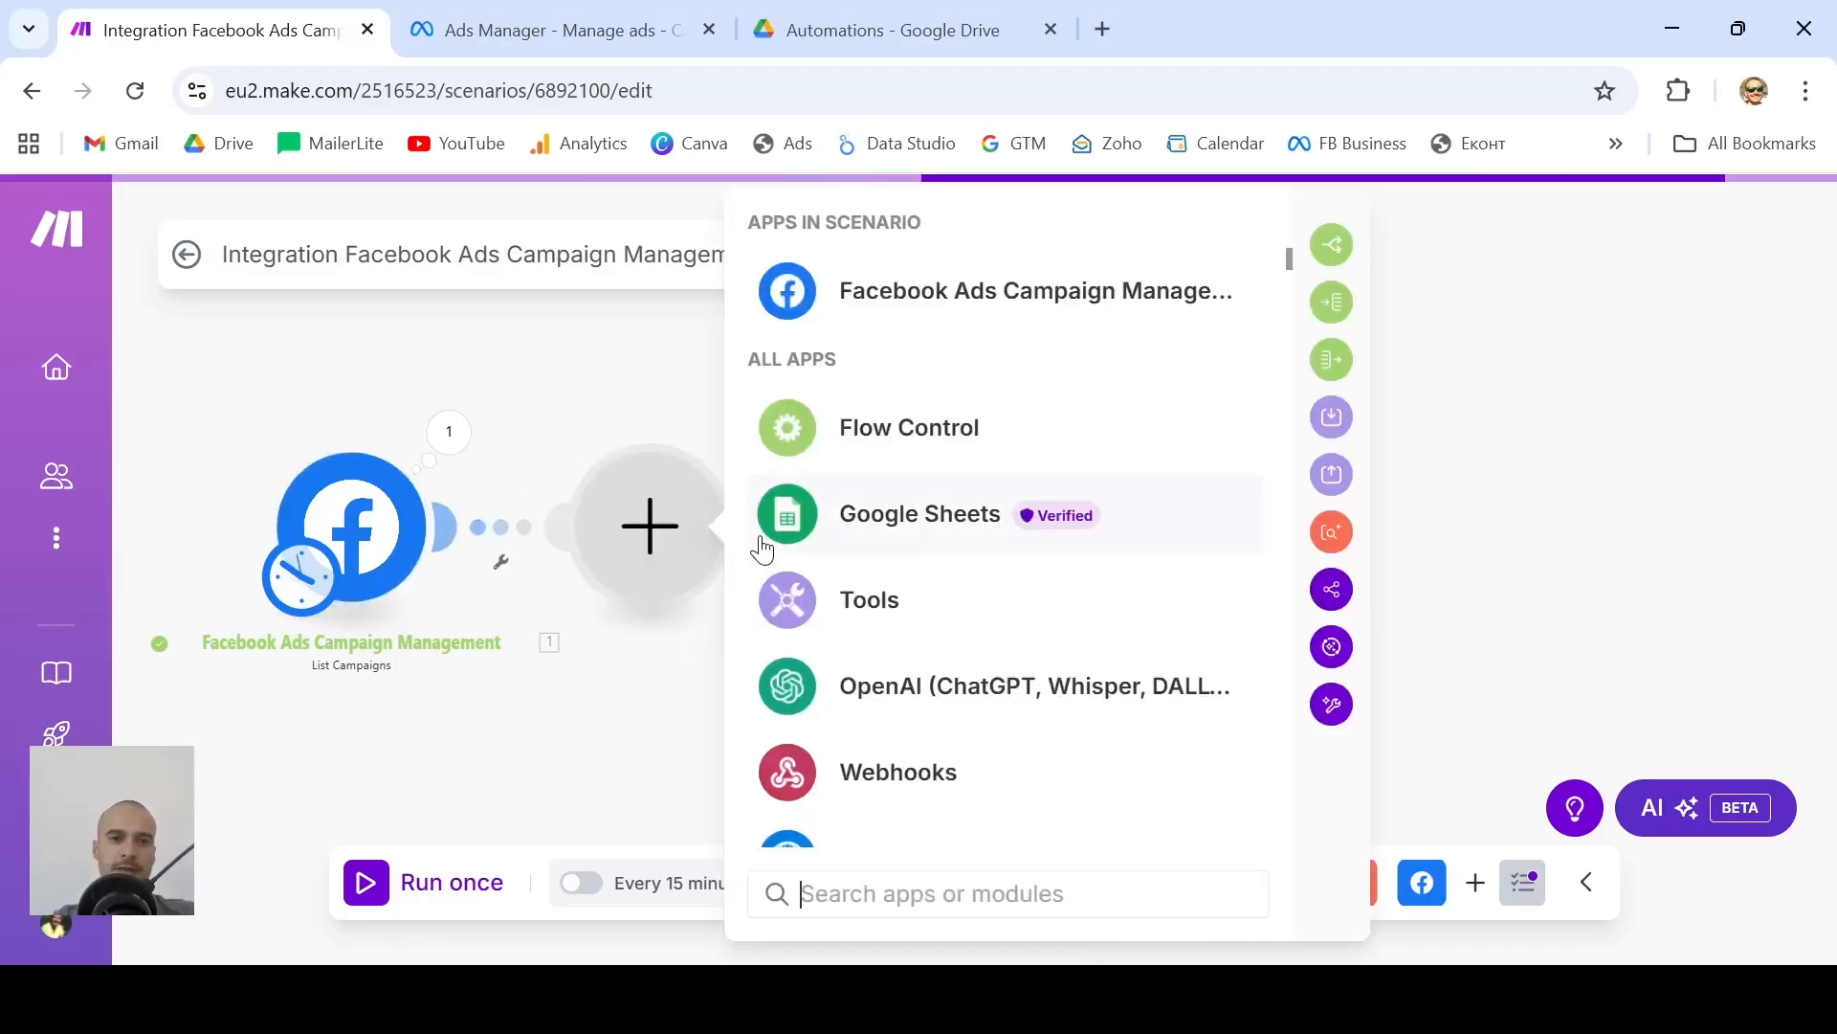
type("face")
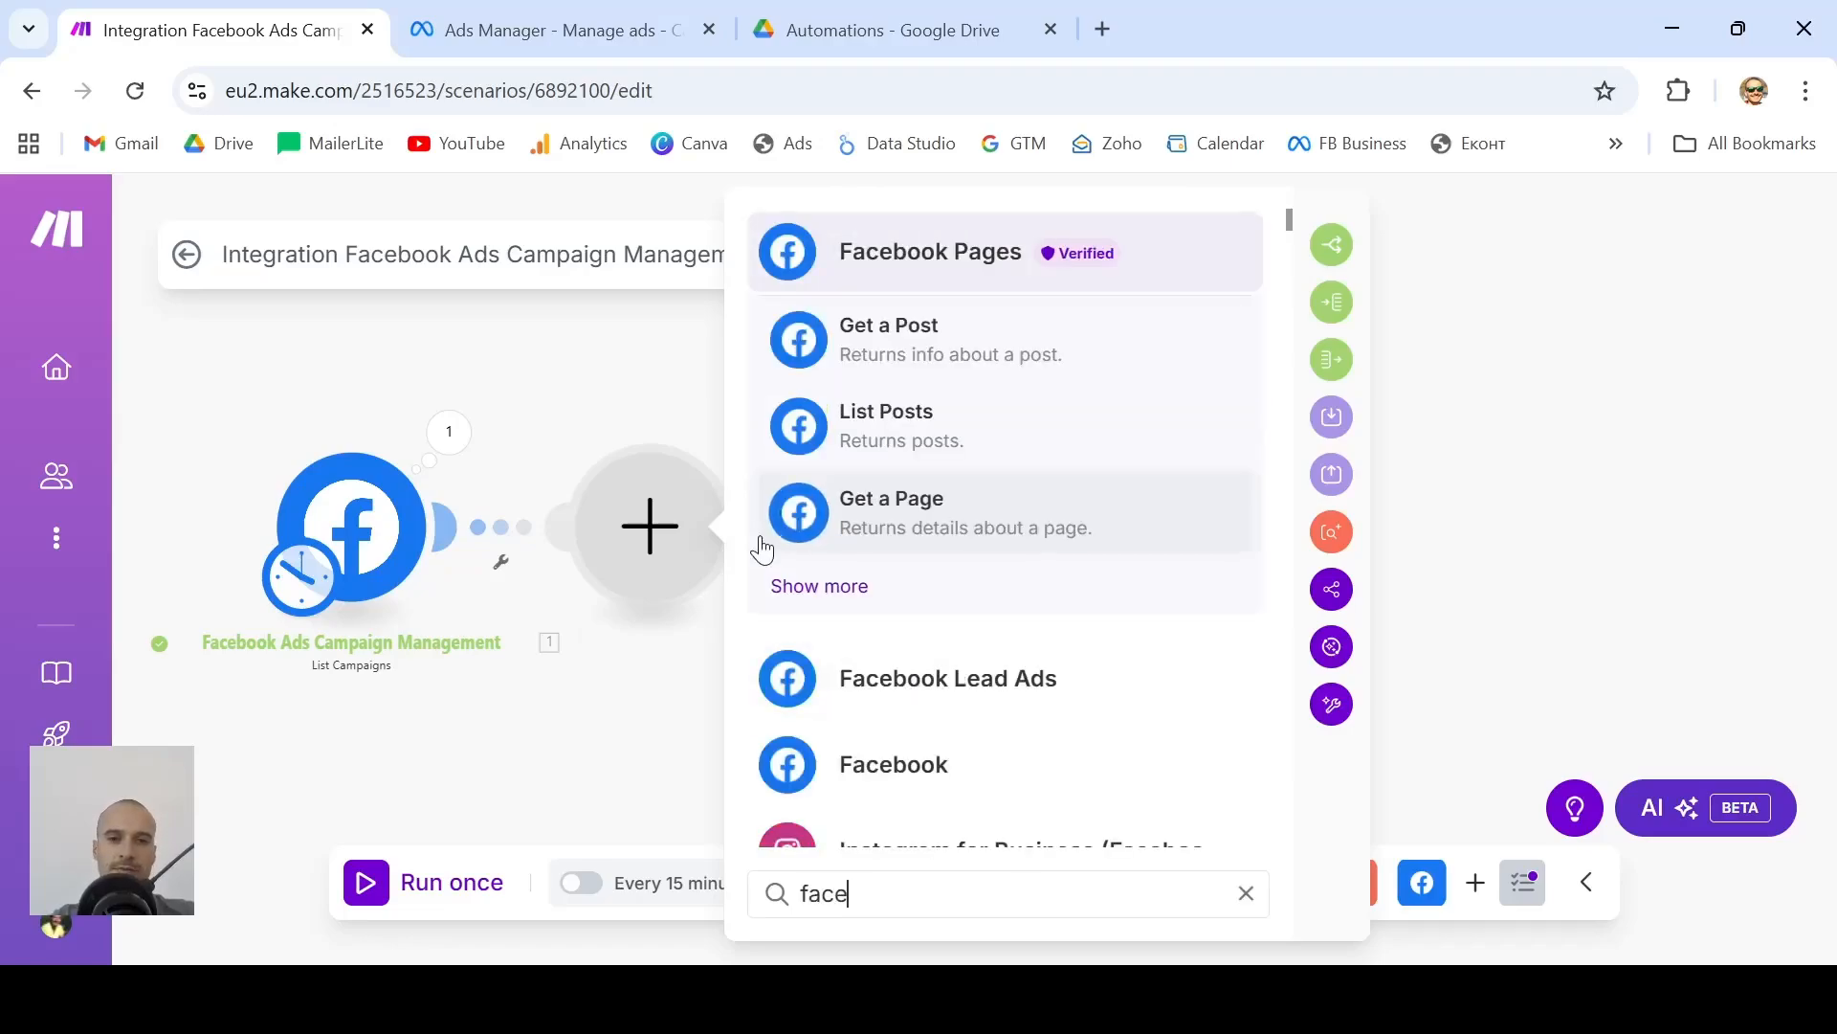
type("book in")
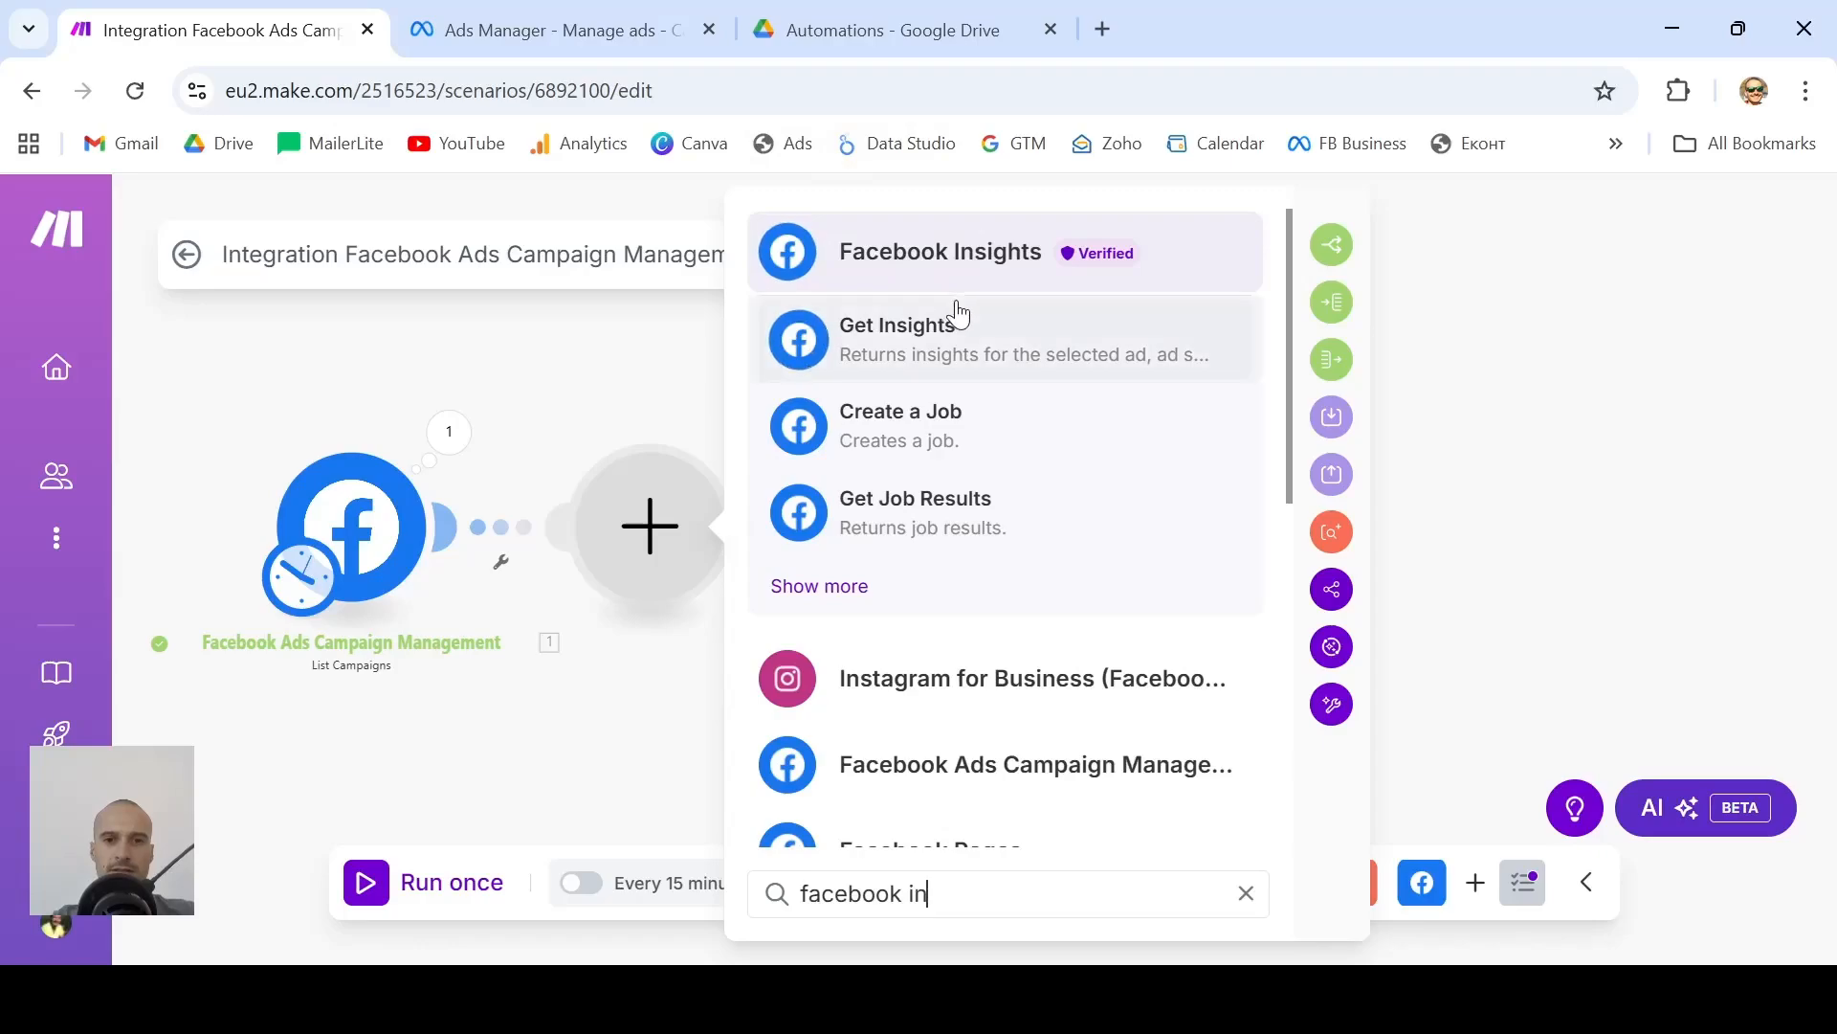
left_click(1038, 364)
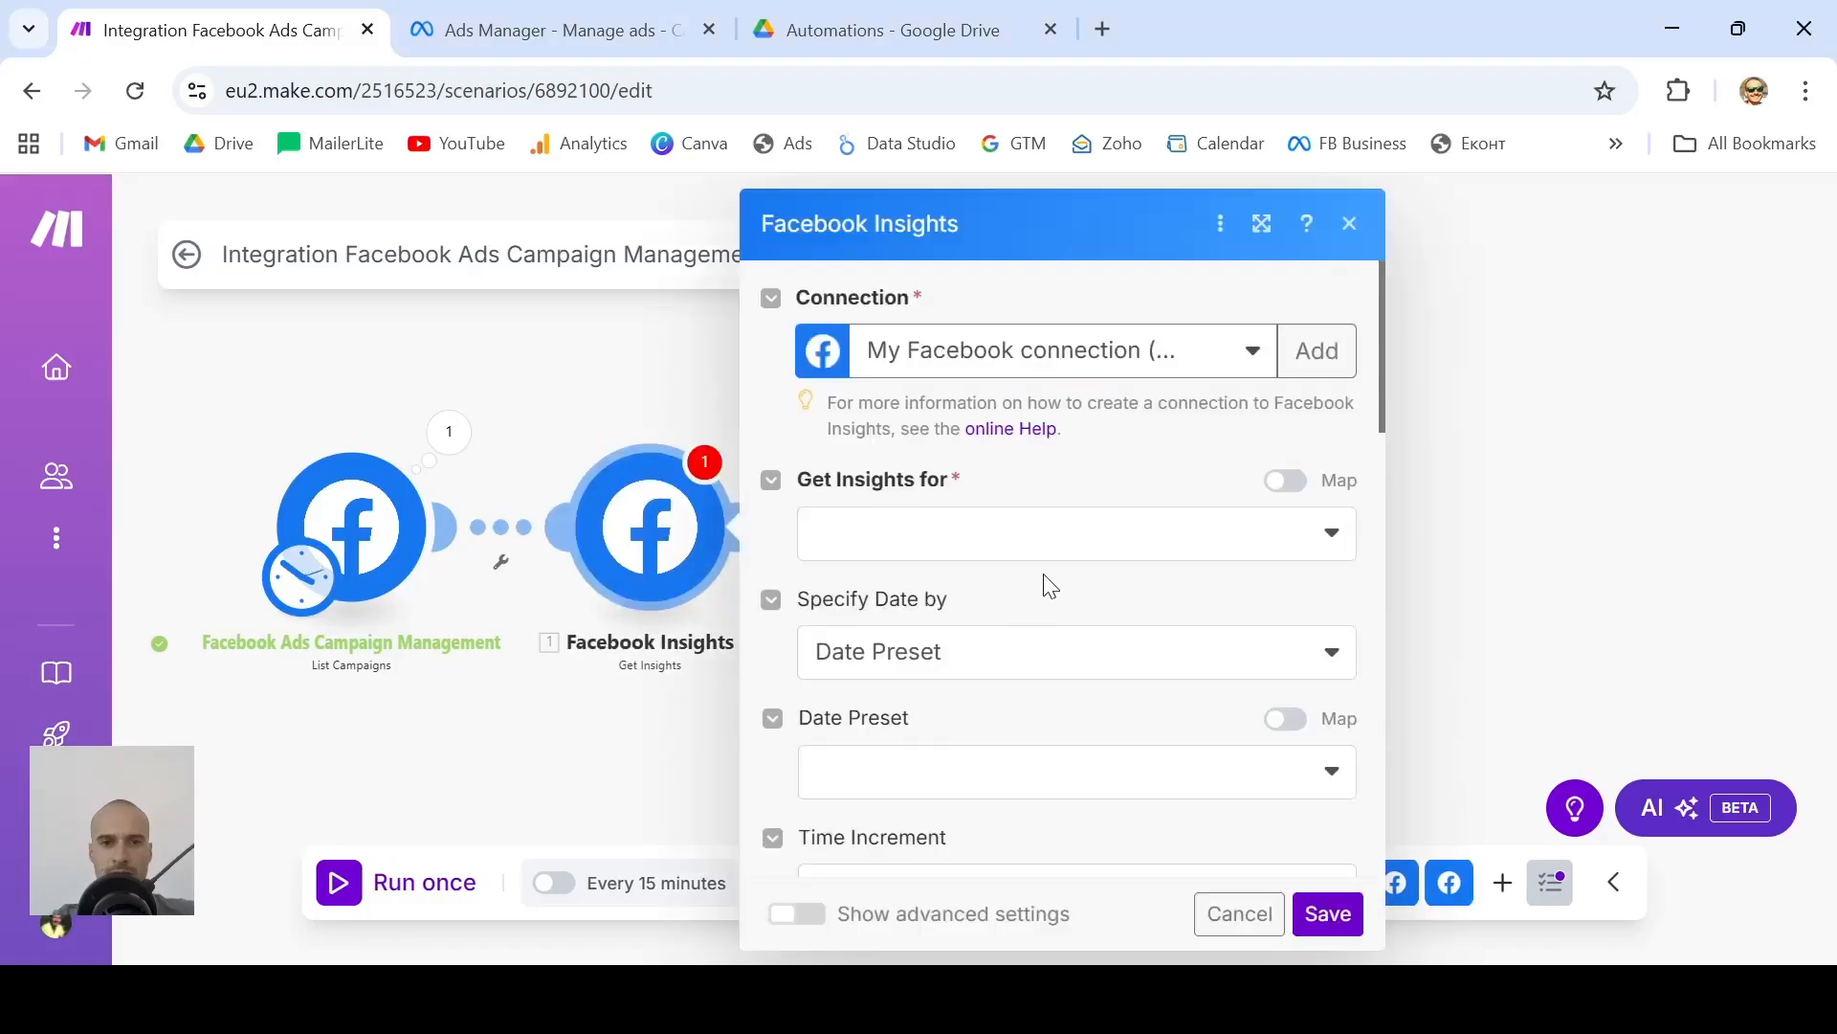
Set the Facebook Insights module to get insights for a Campaign
left_click(1135, 539)
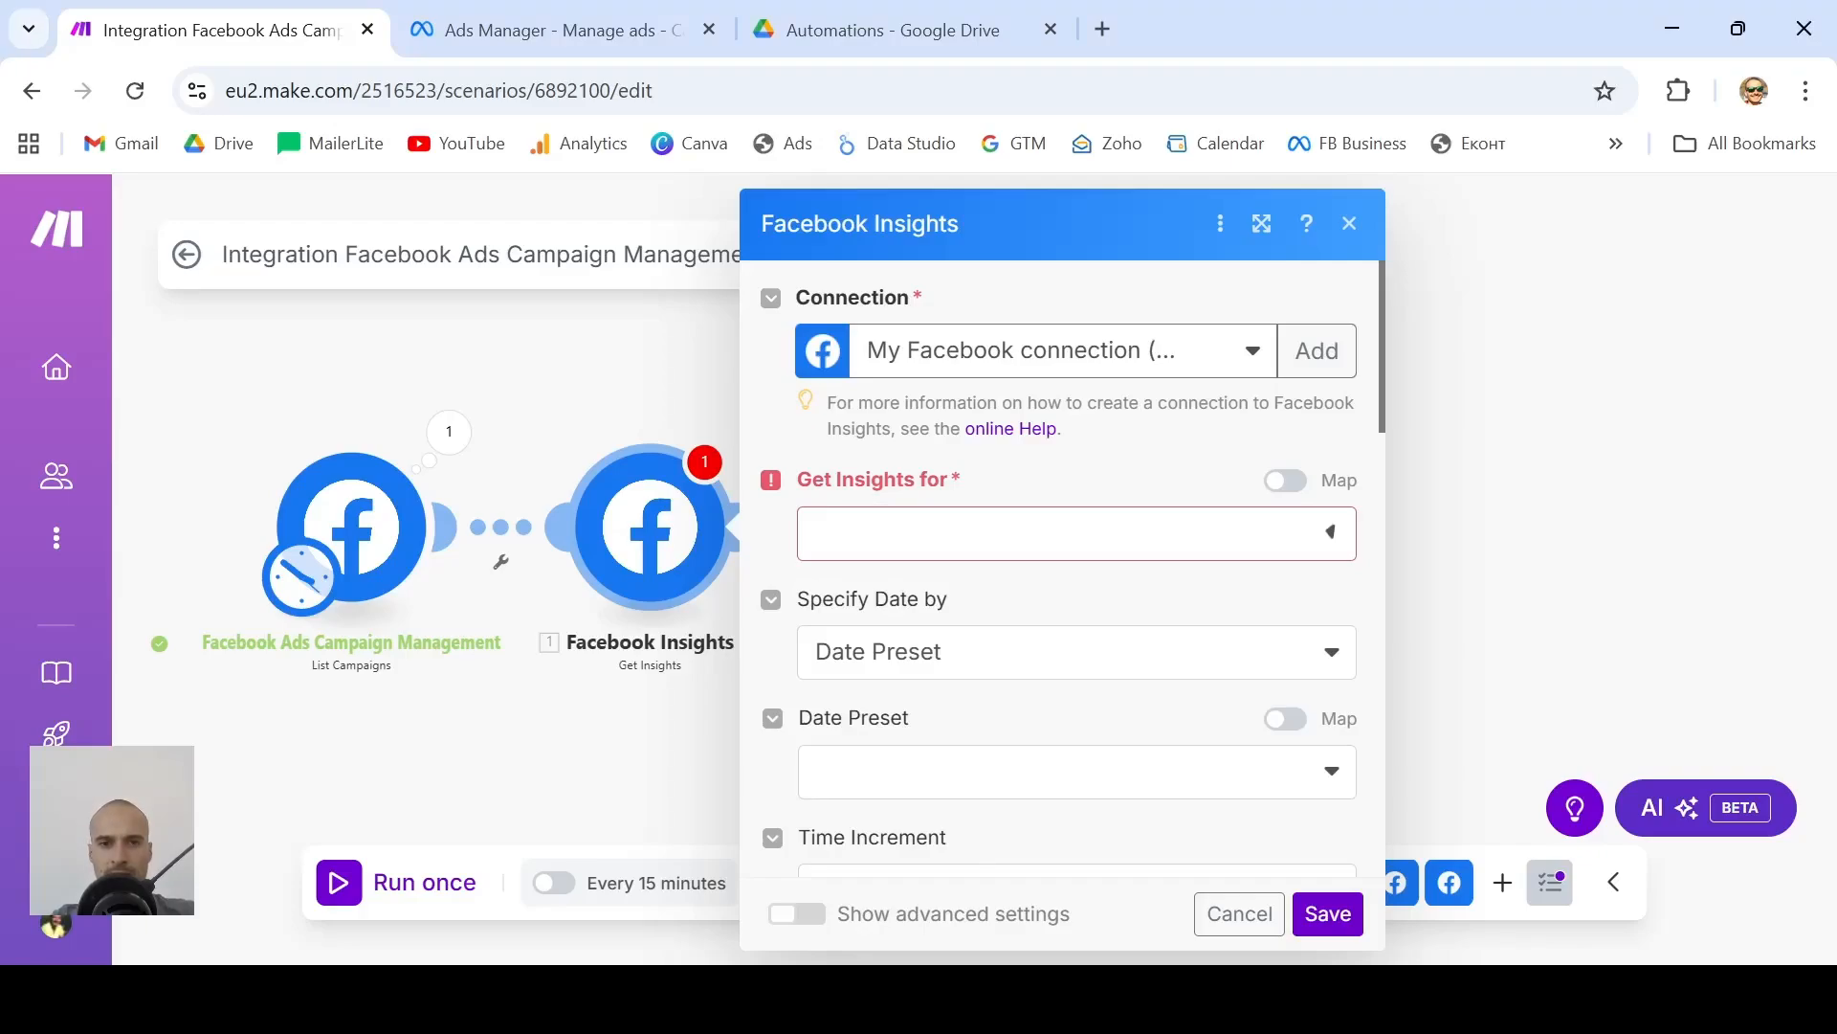
left_click(1118, 538)
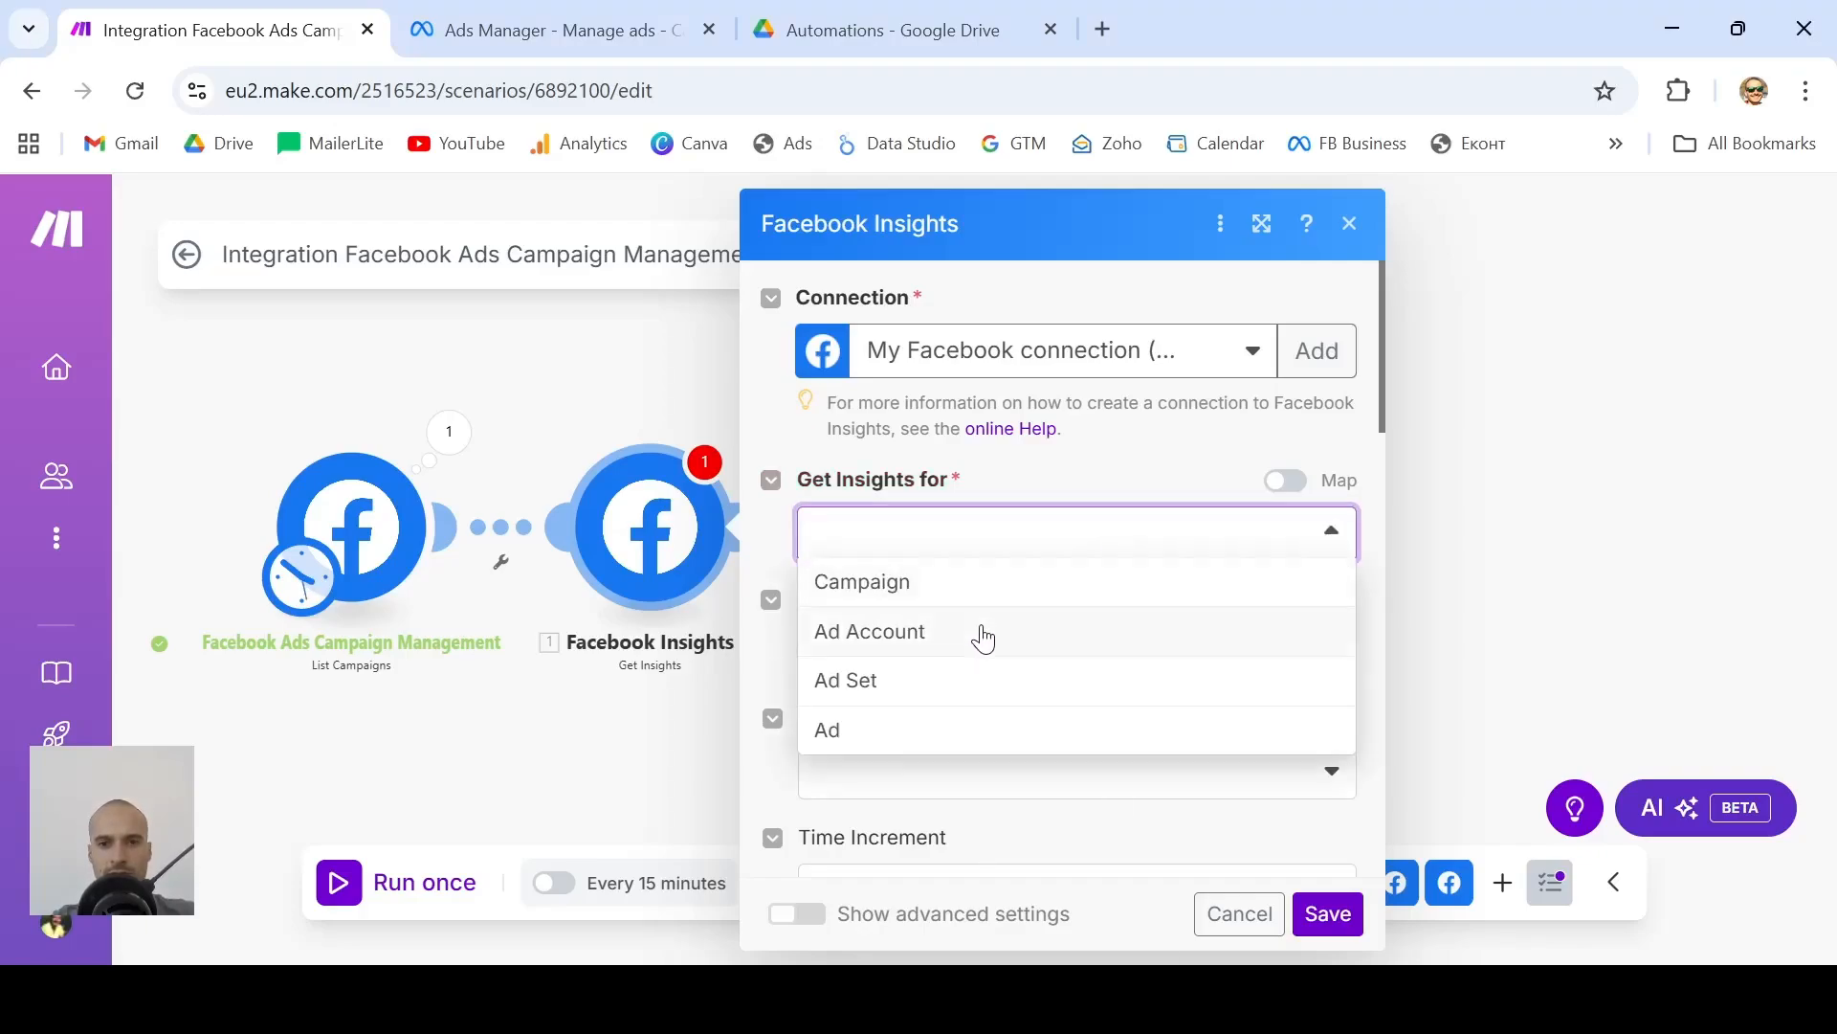
left_click(1007, 586)
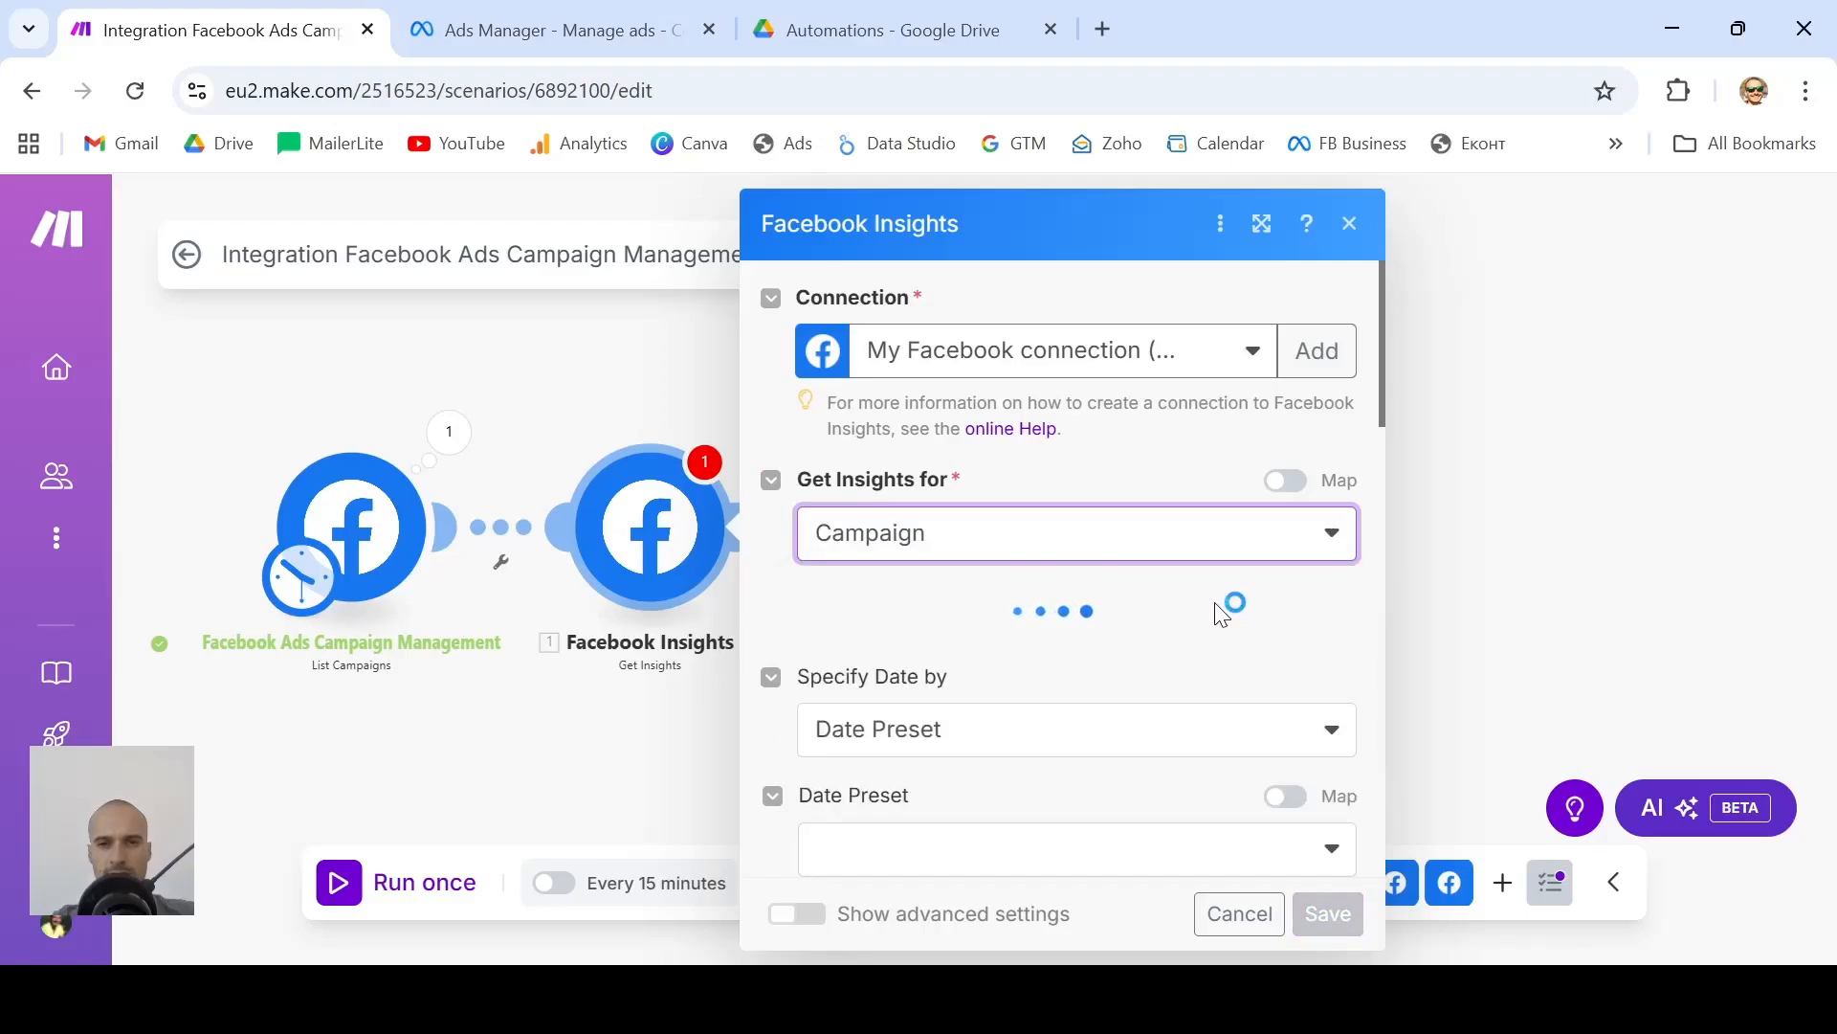
Set the insights module's business manager to KocanAir and its ad account to KocanAir Ad Account
left_click(1153, 651)
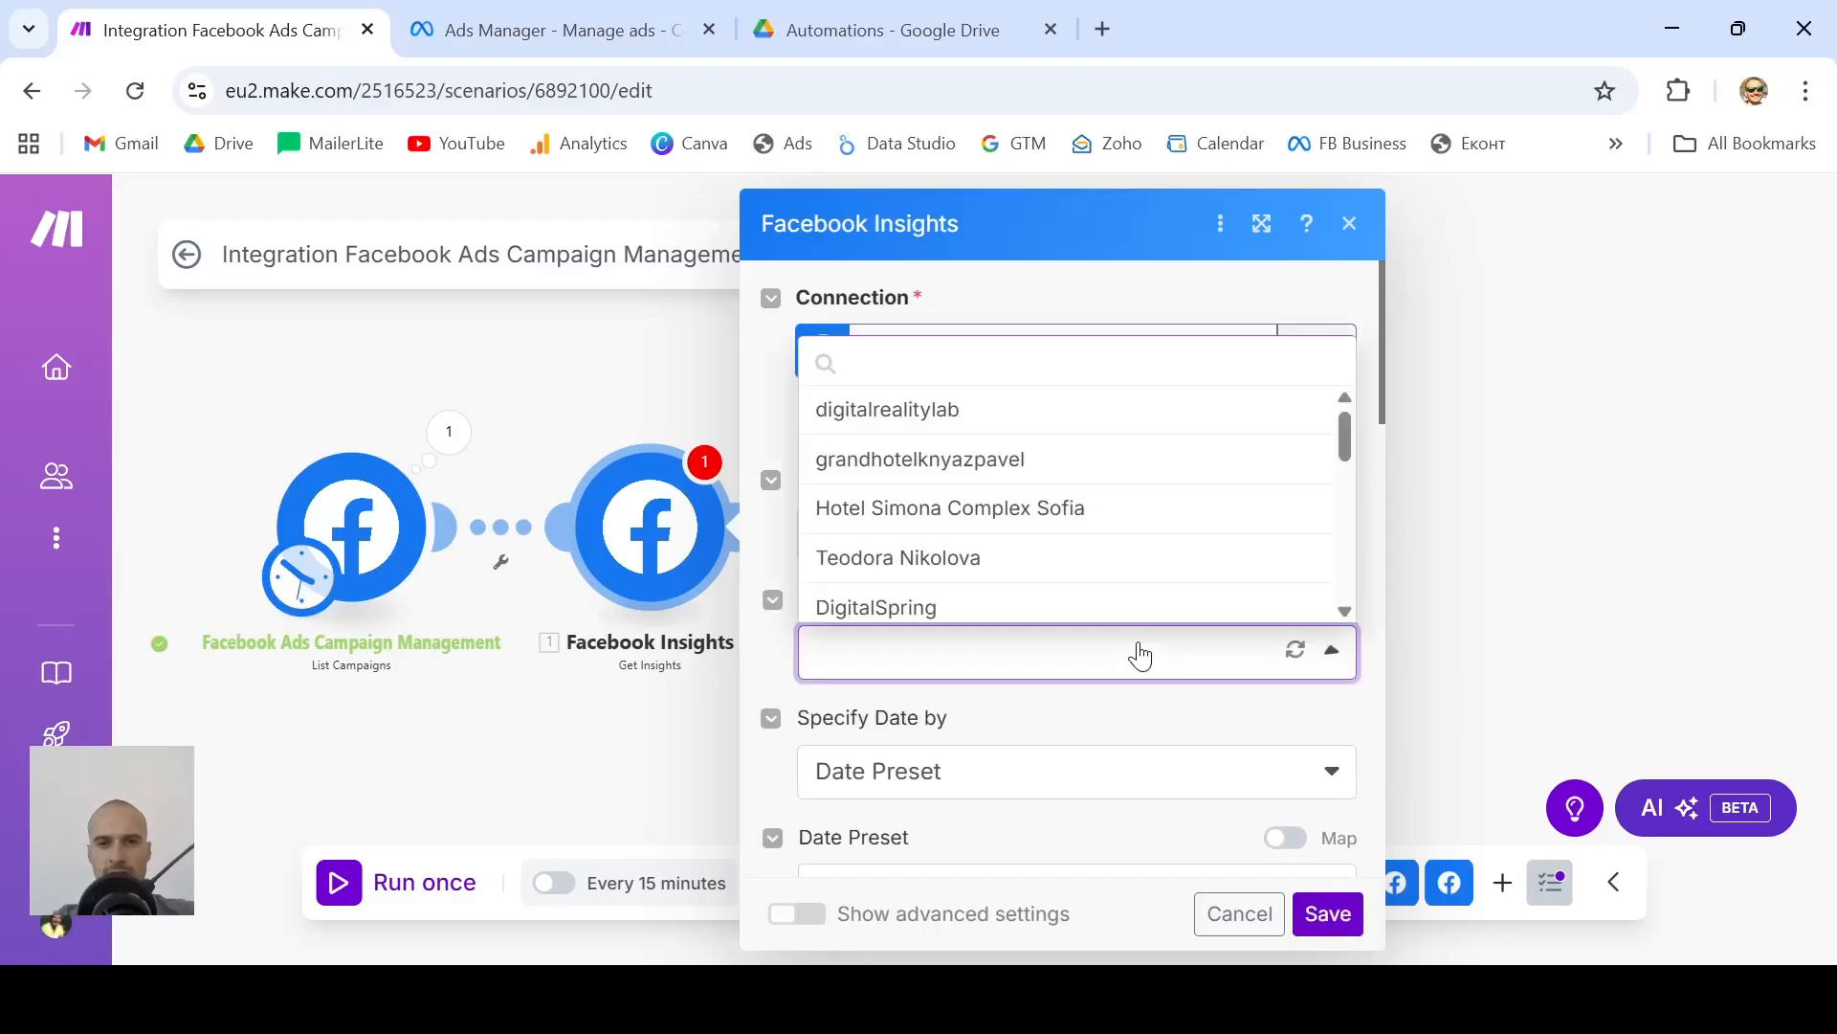
scroll(1082, 493, "down", 3)
scroll(1080, 488, "down", 5)
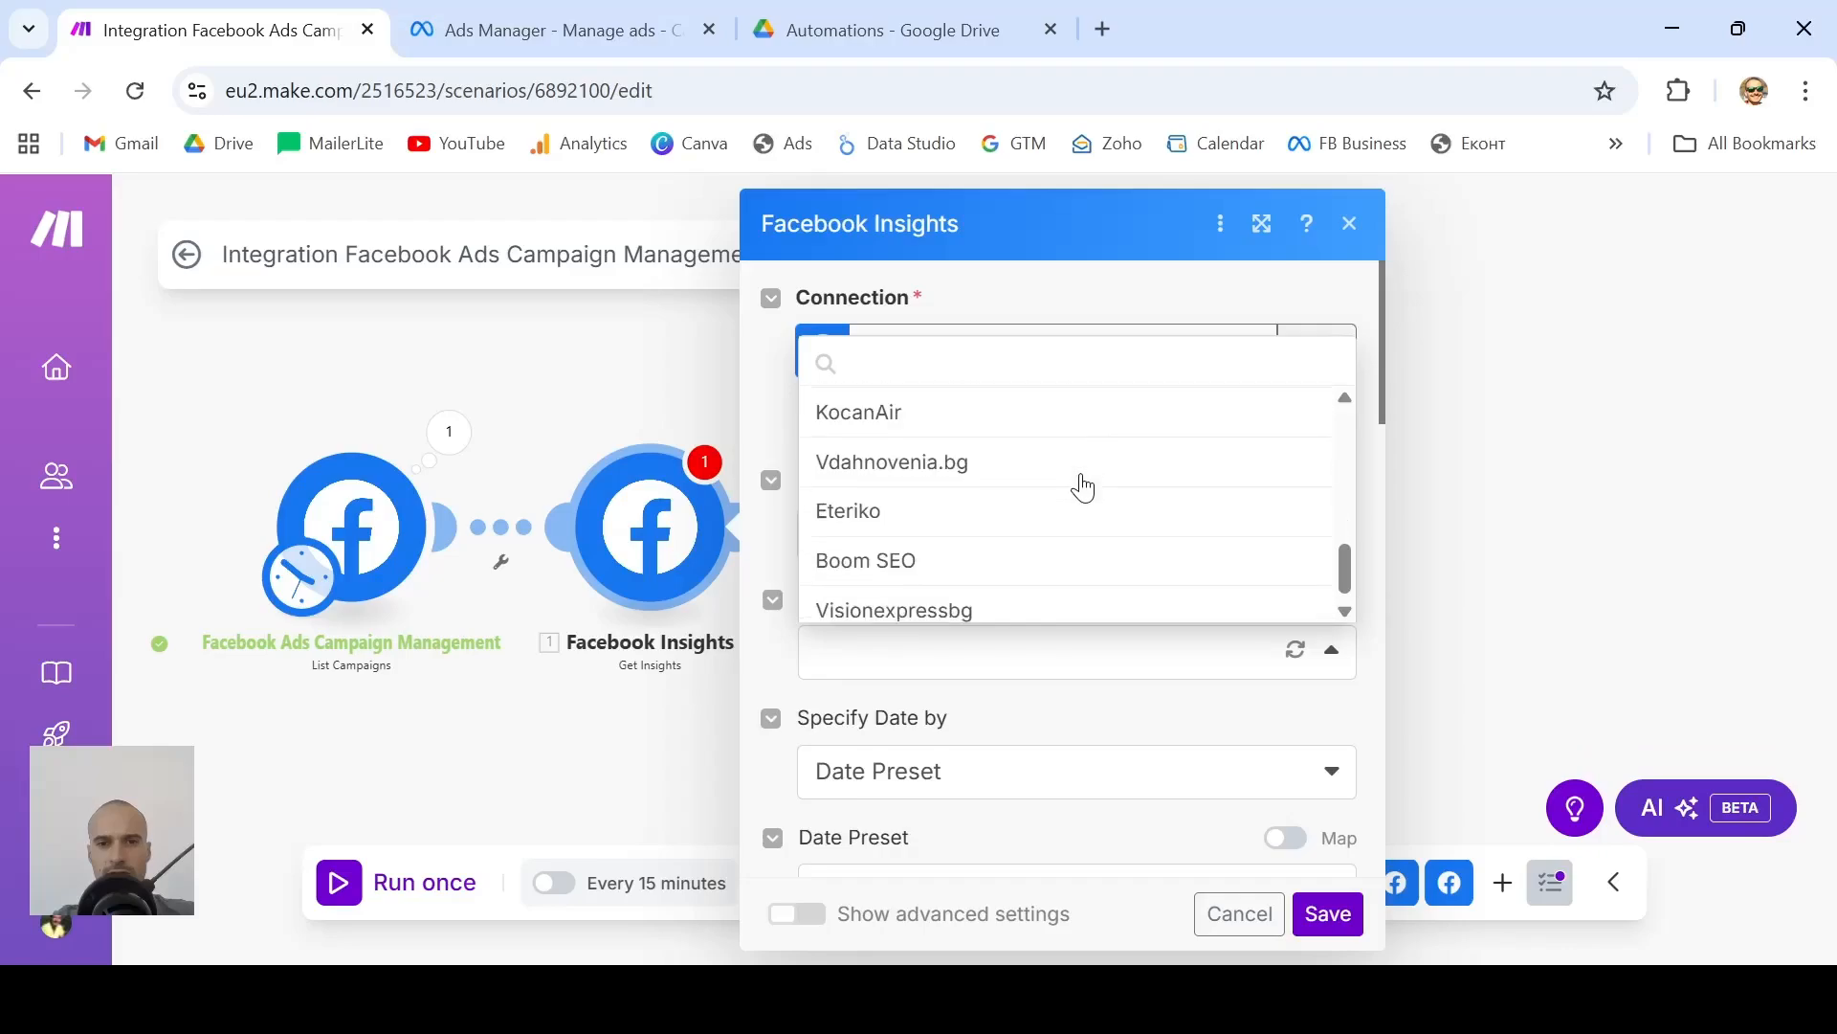
left_click(984, 406)
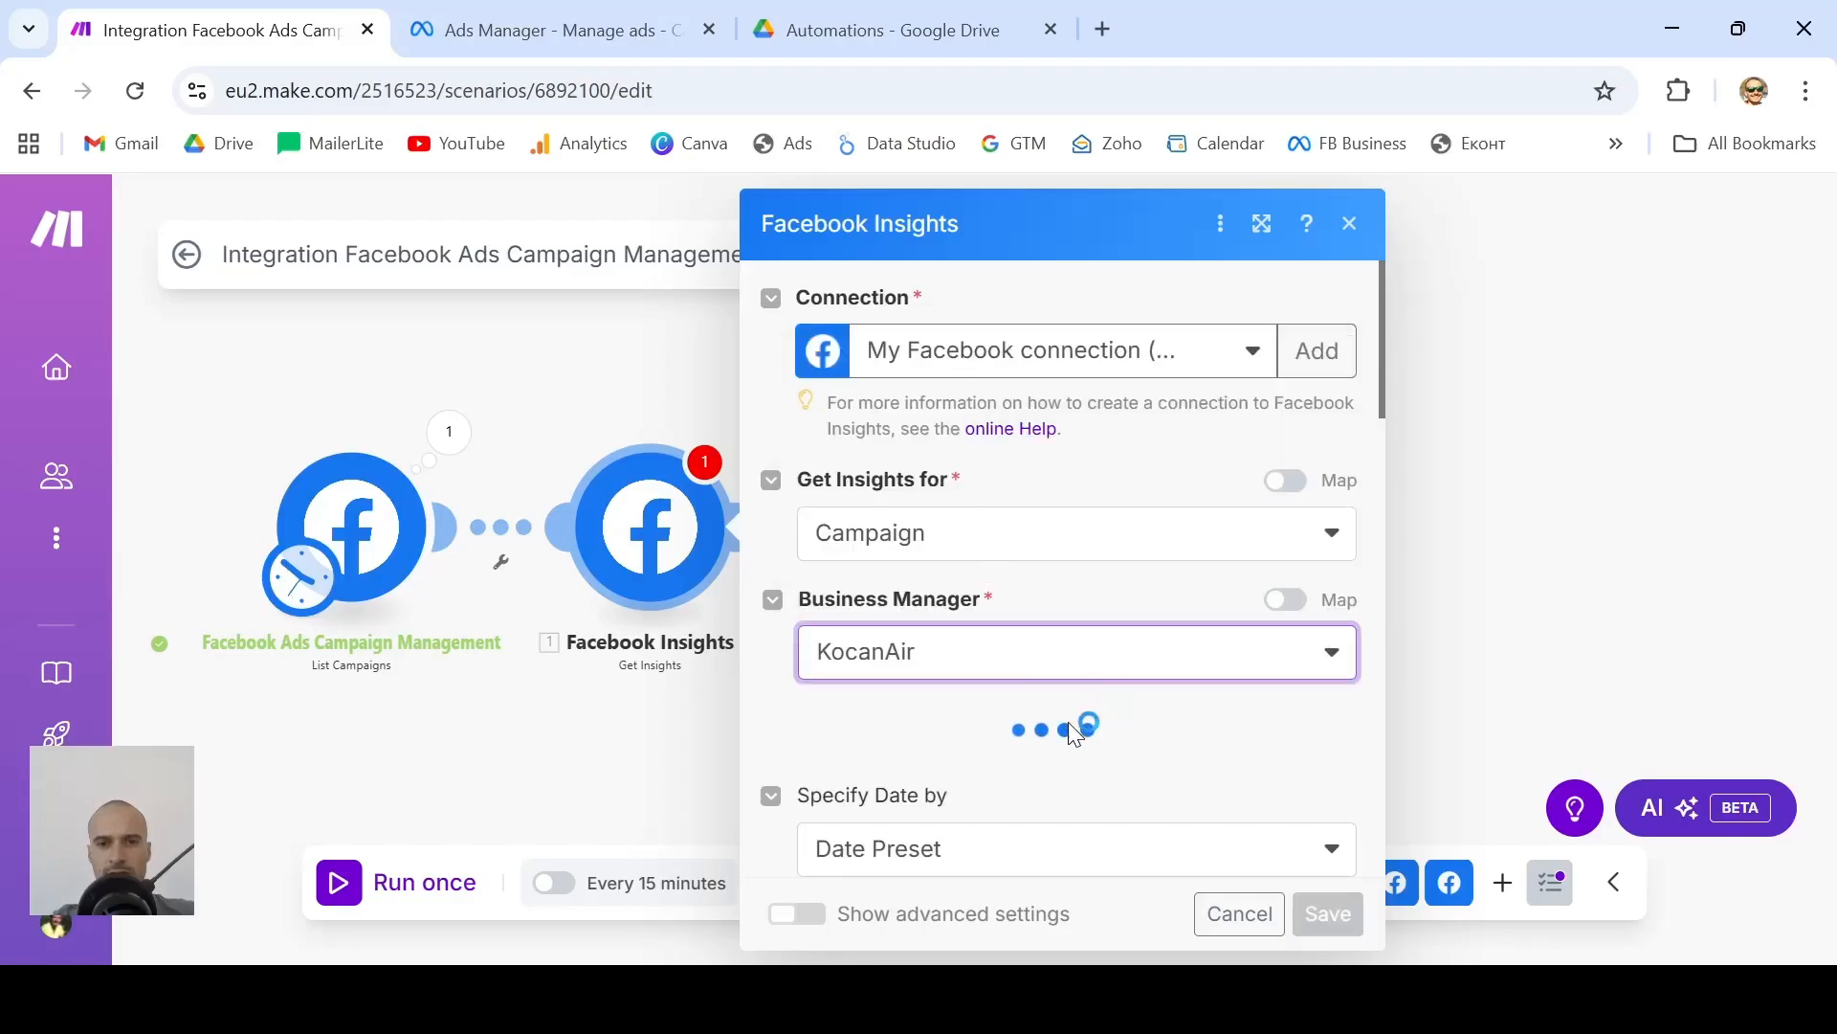
scroll(1068, 733, "down", 2)
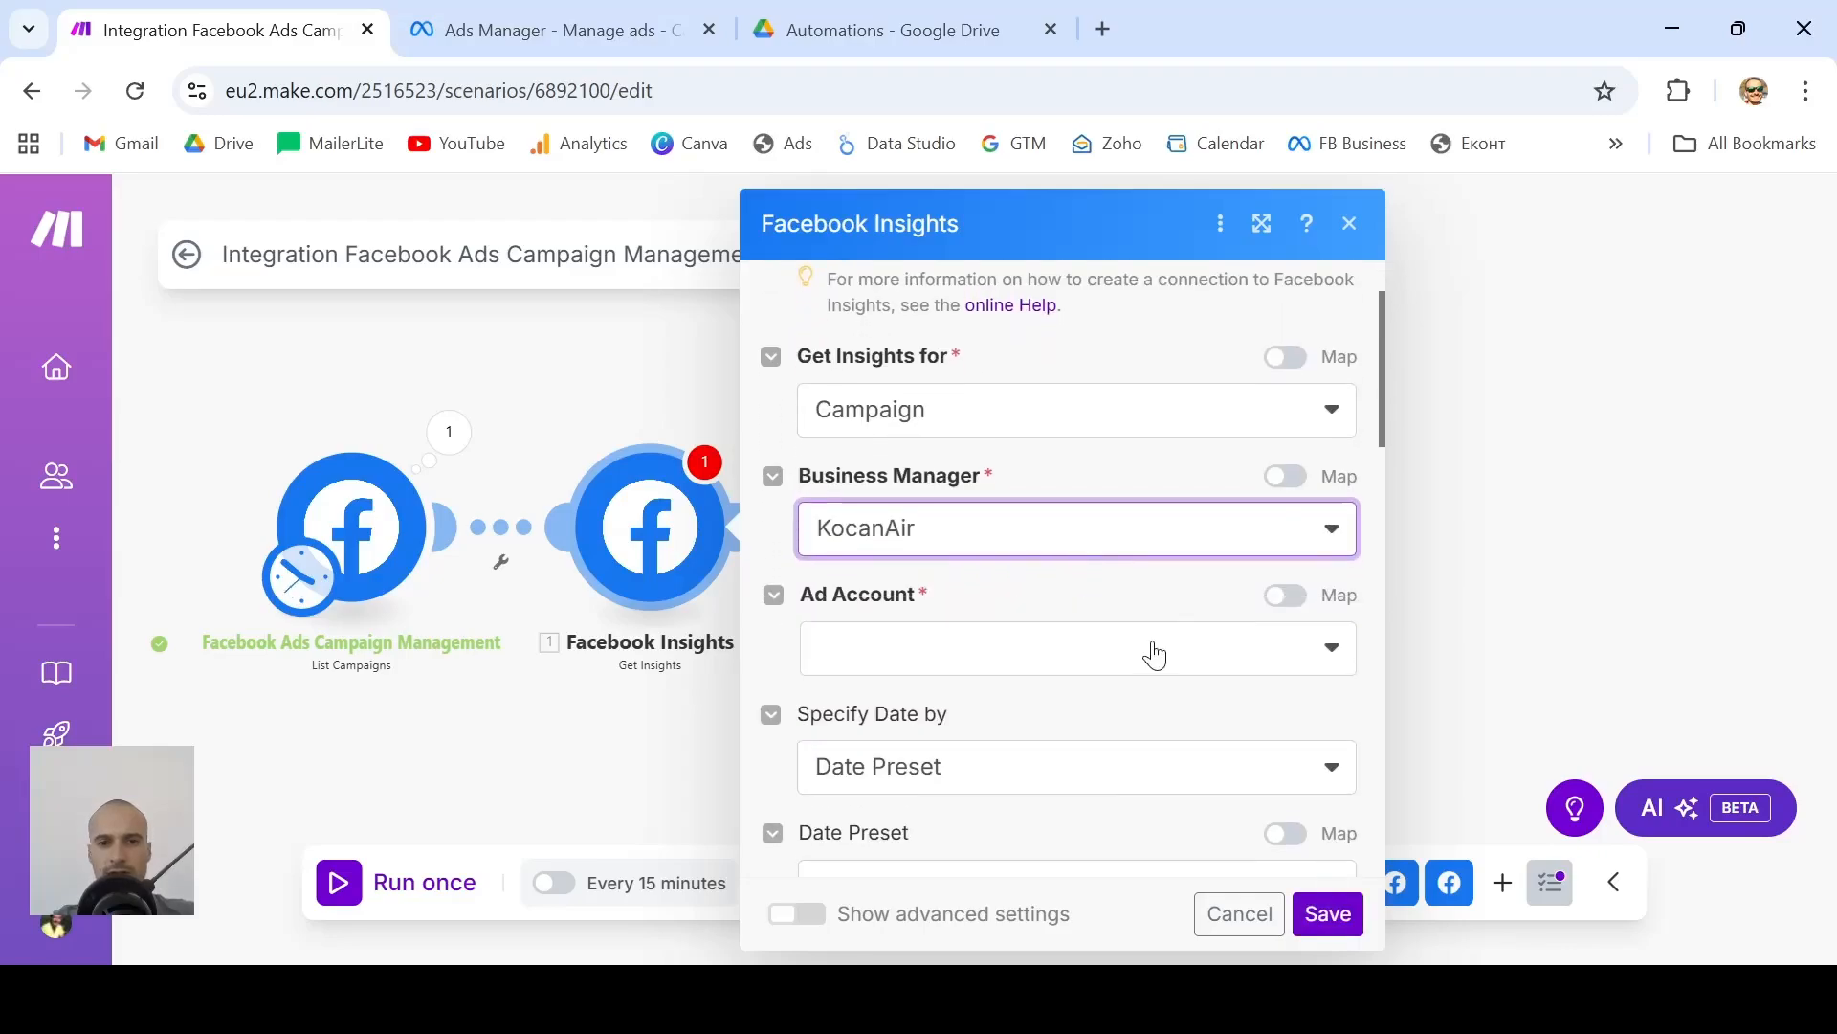
left_click(1139, 655)
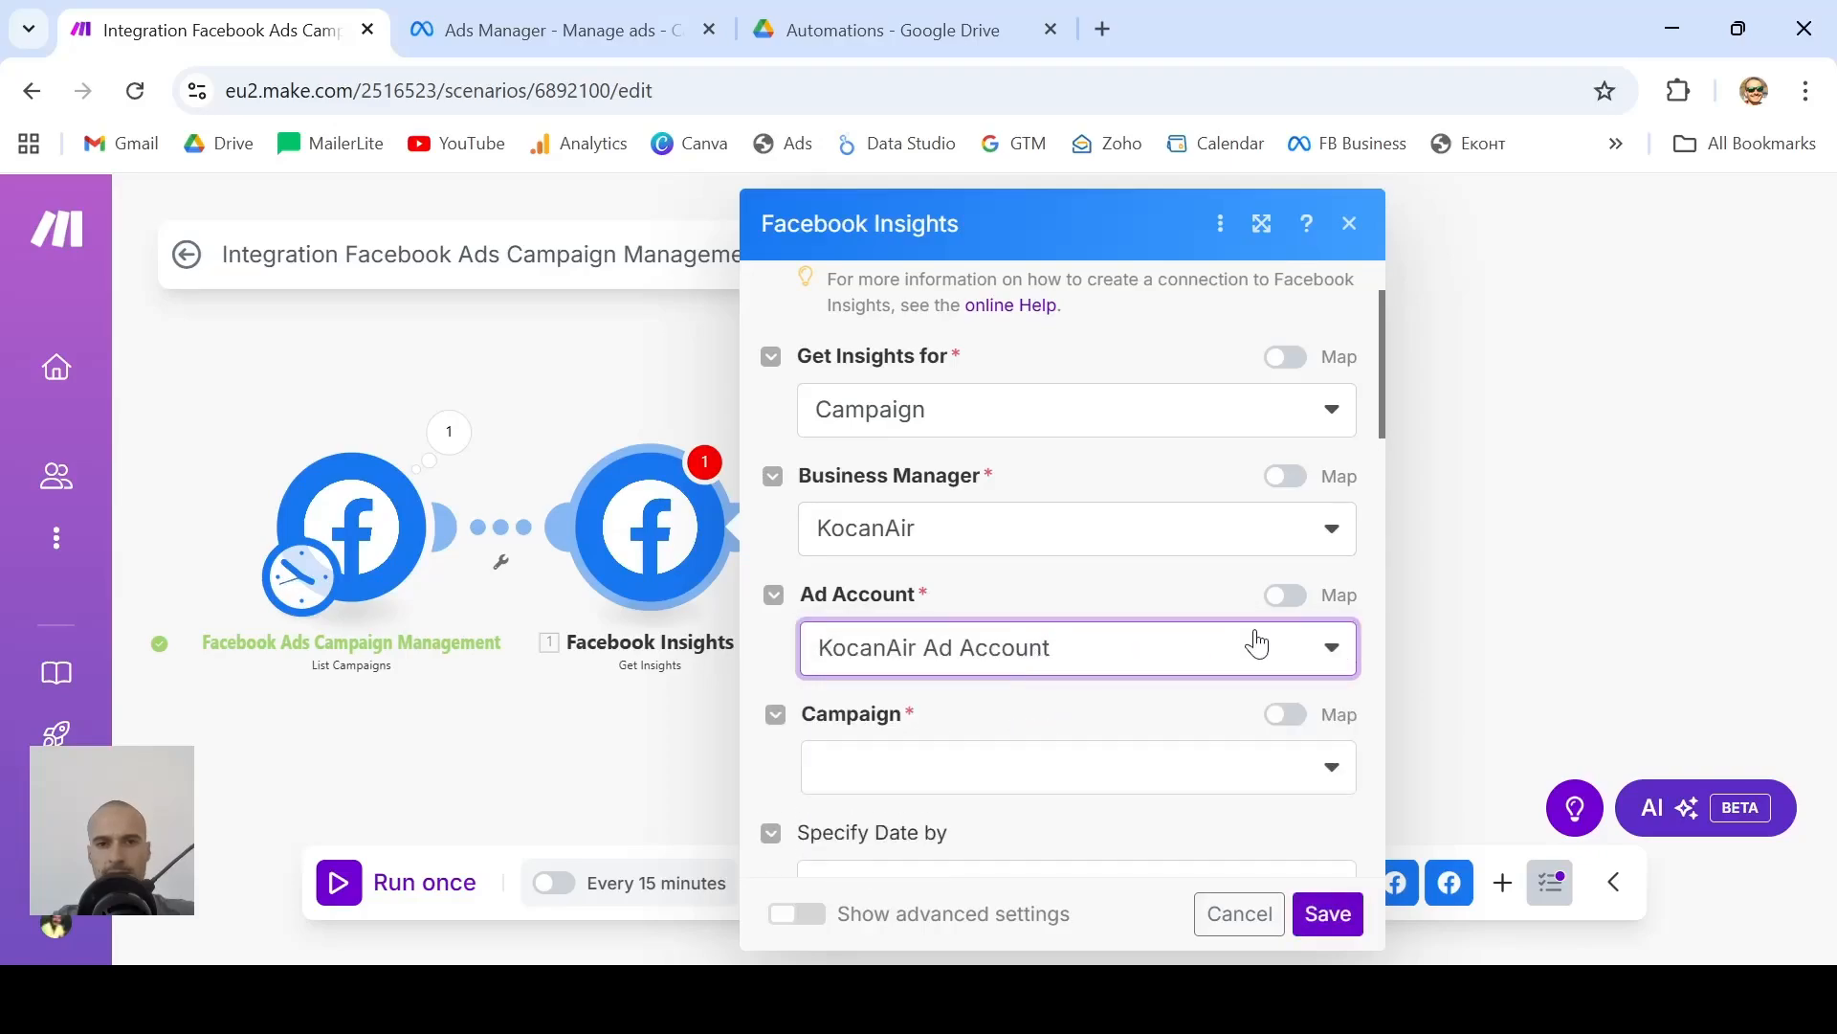
scroll(1257, 643, "up", 2)
scroll(1257, 643, "down", 1)
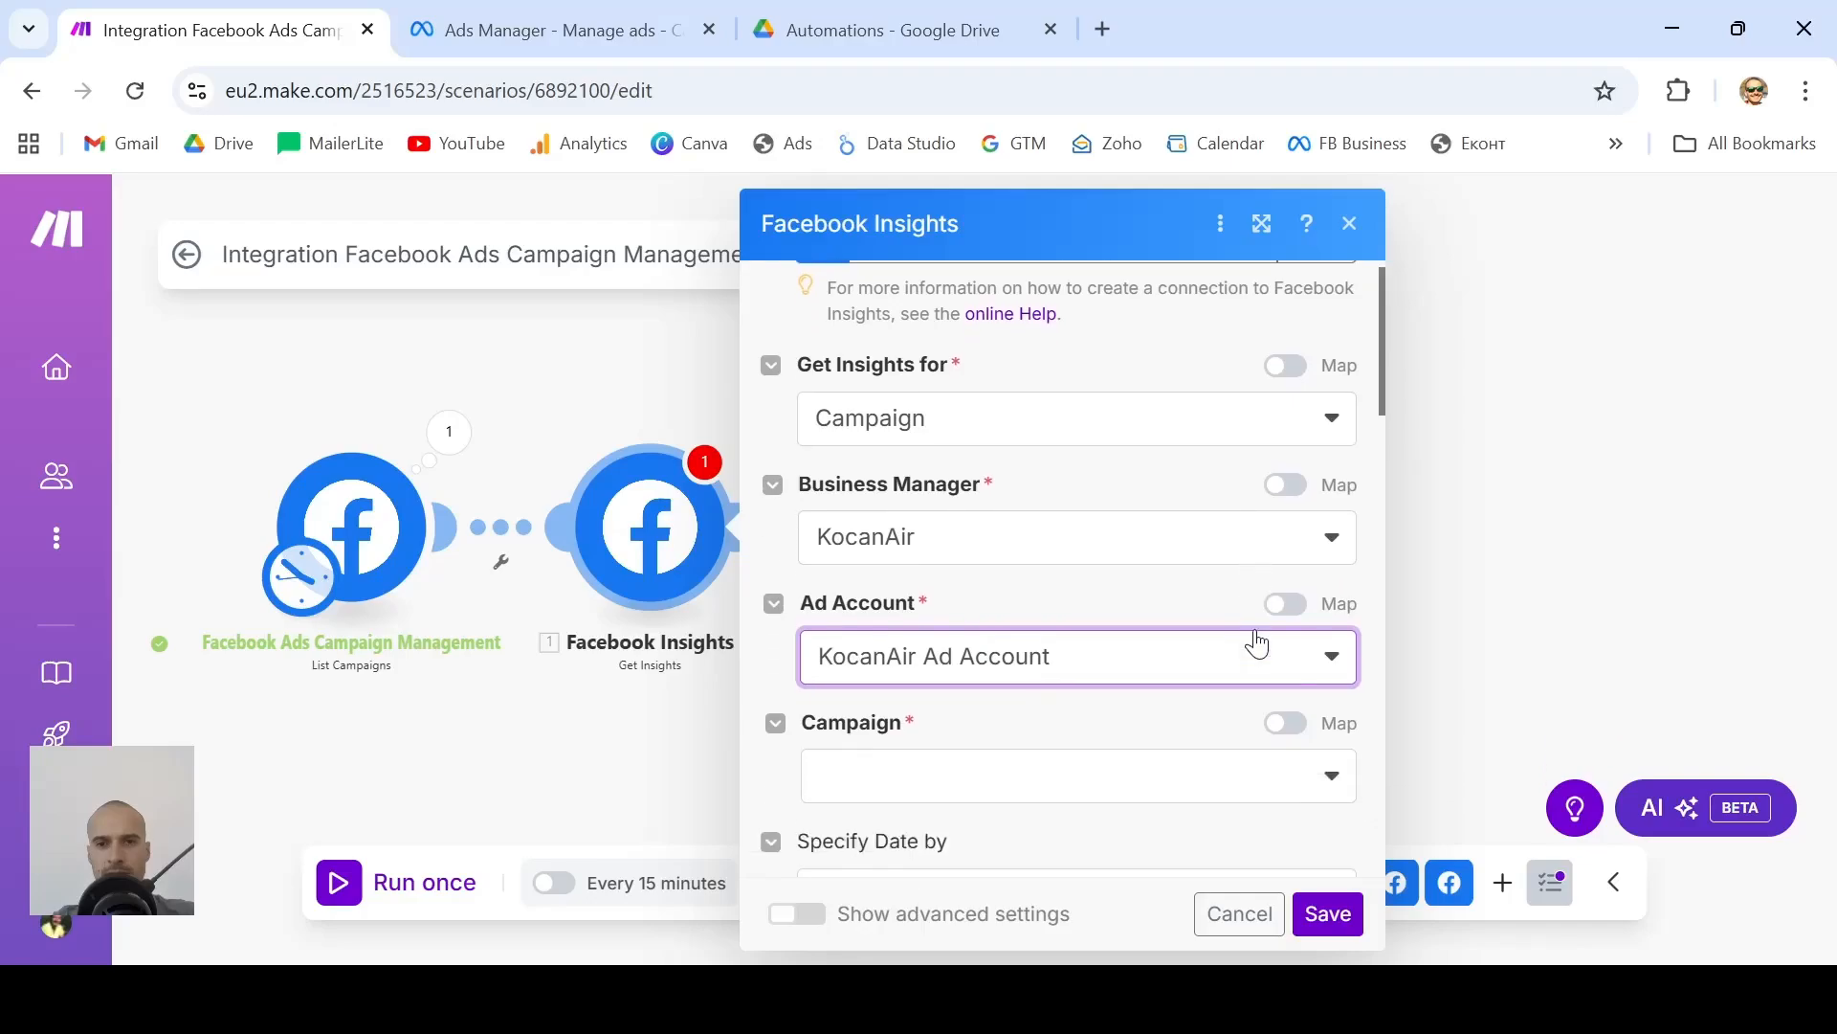
Review the insights module's date and field settings and the campaigns available for selection
scroll(1255, 644, "up", 1)
scroll(1127, 588, "down", 7)
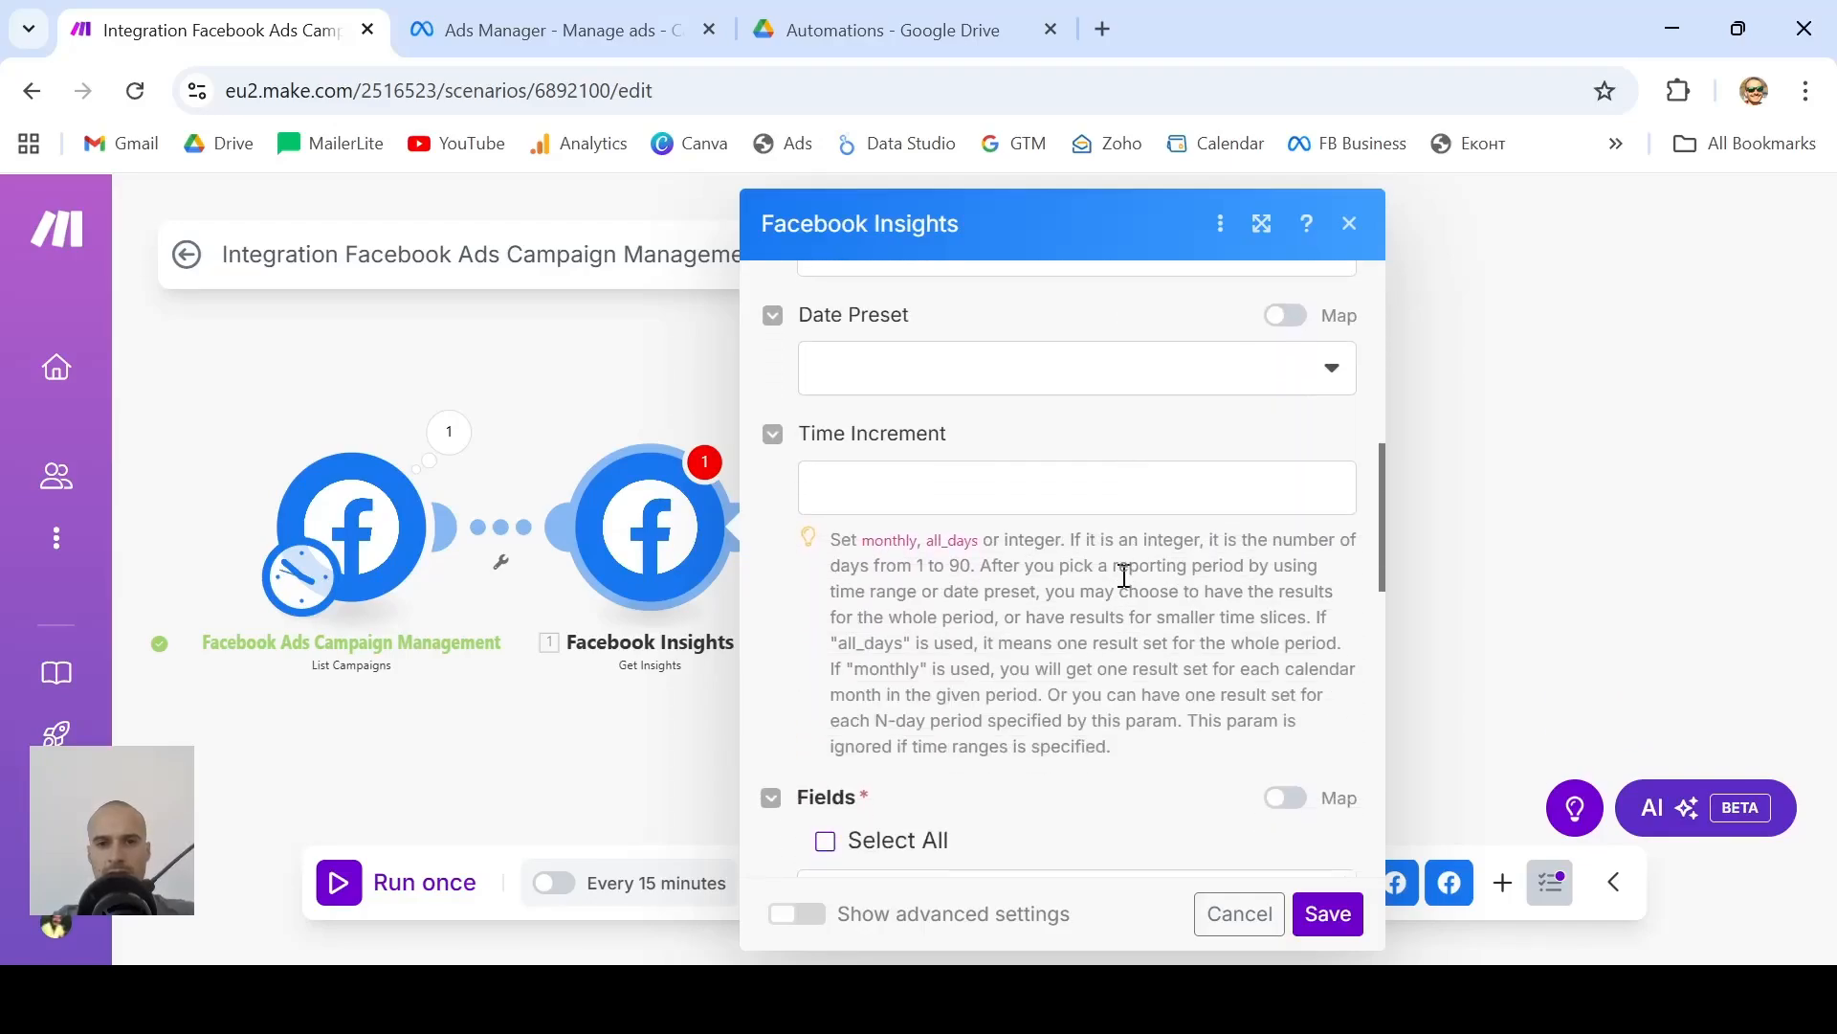
scroll(1125, 575, "down", 2)
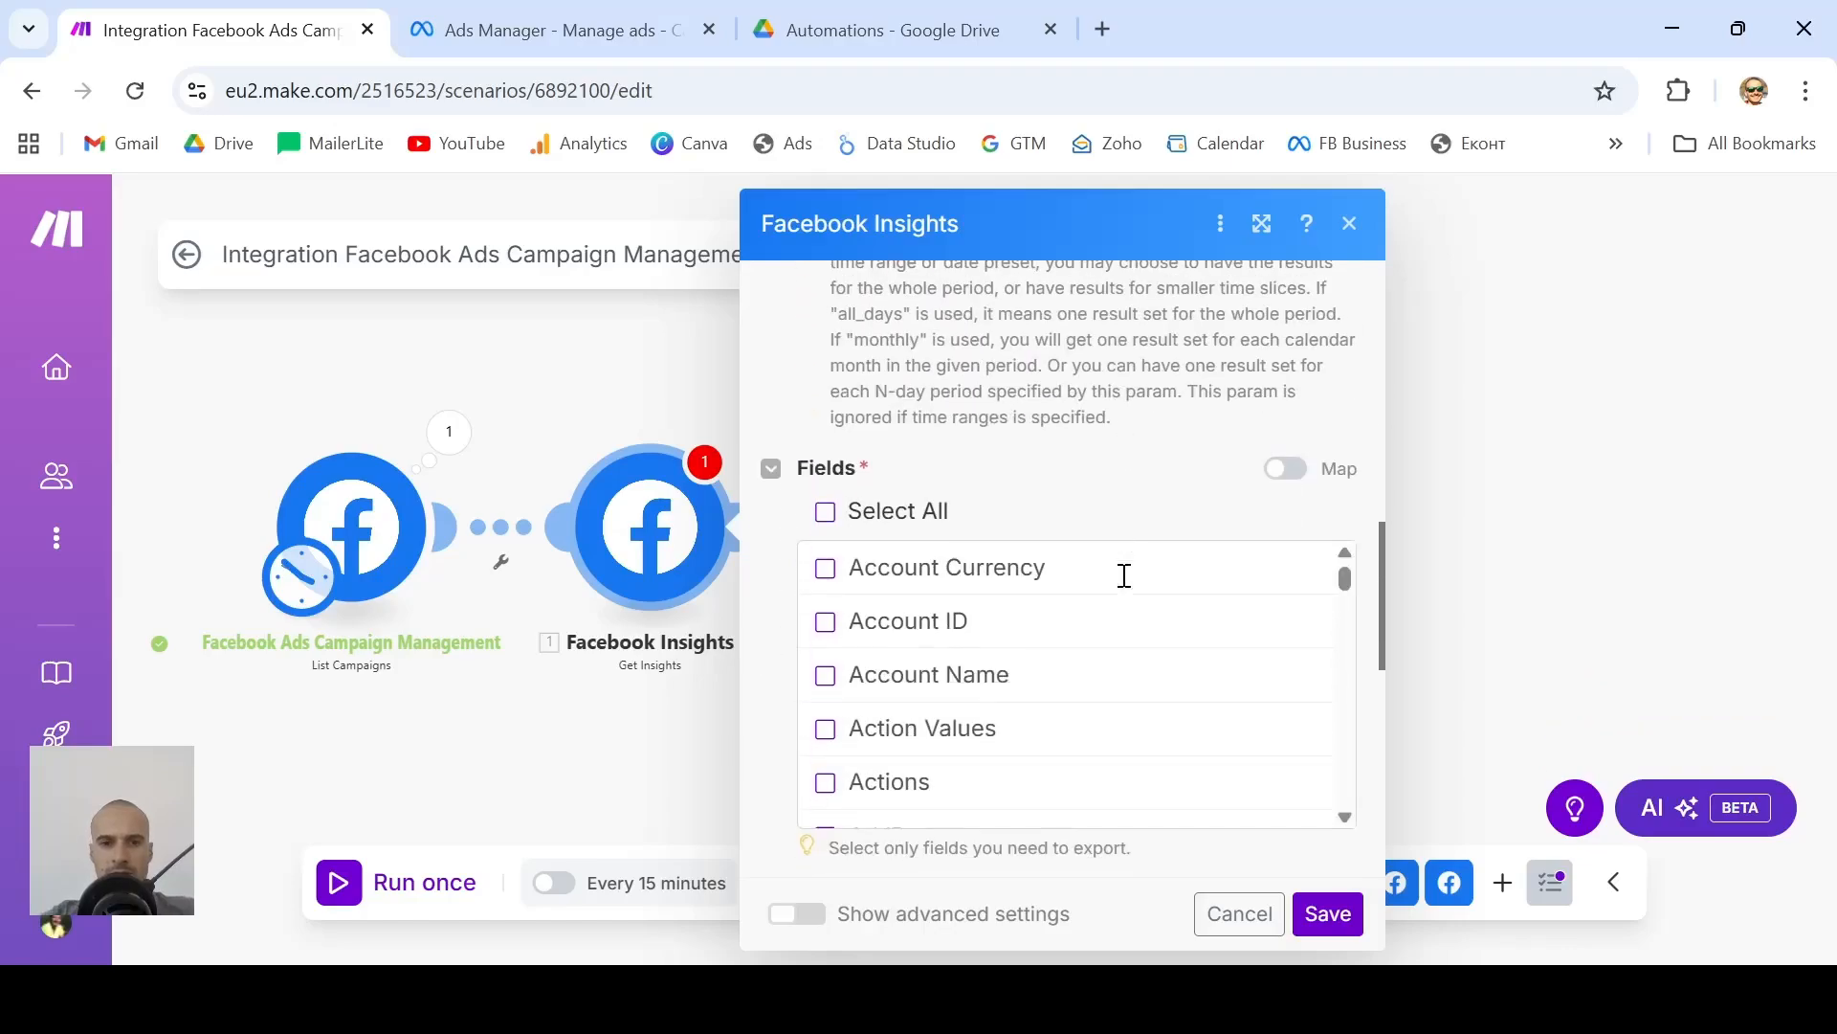
scroll(1125, 576, "up", 3)
scroll(1125, 575, "up", 4)
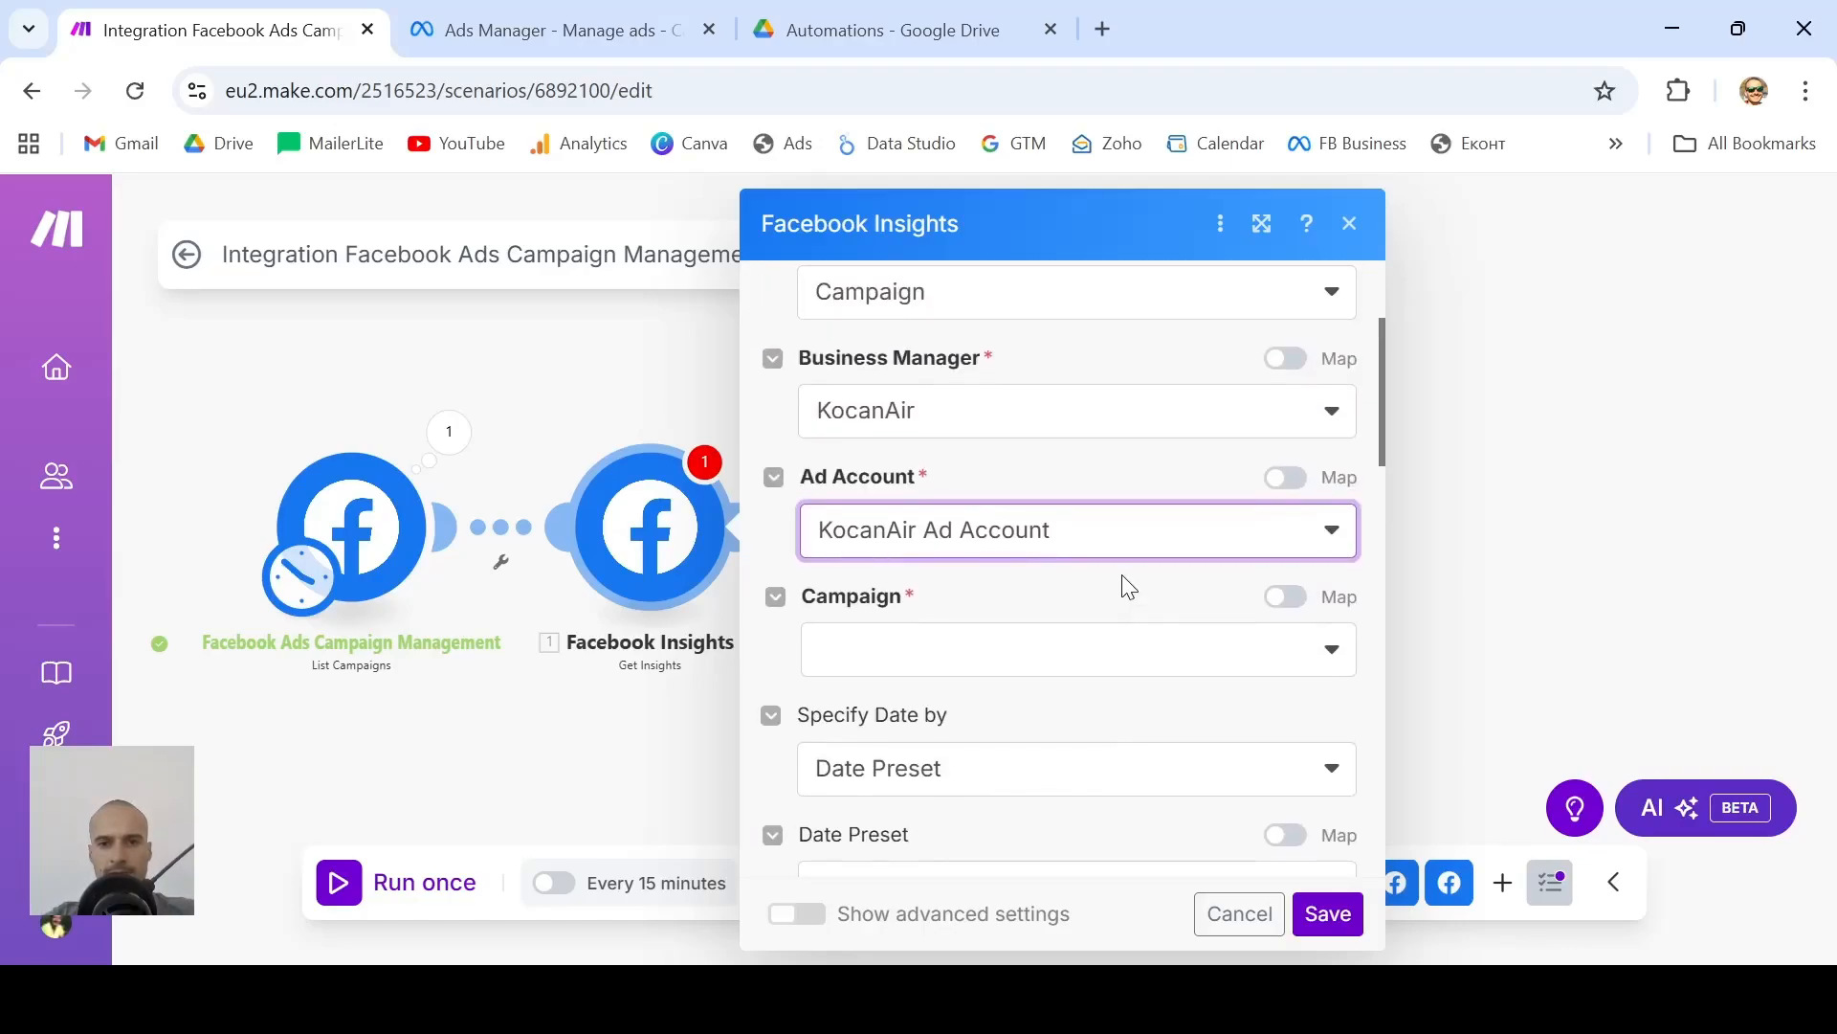
left_click(1096, 673)
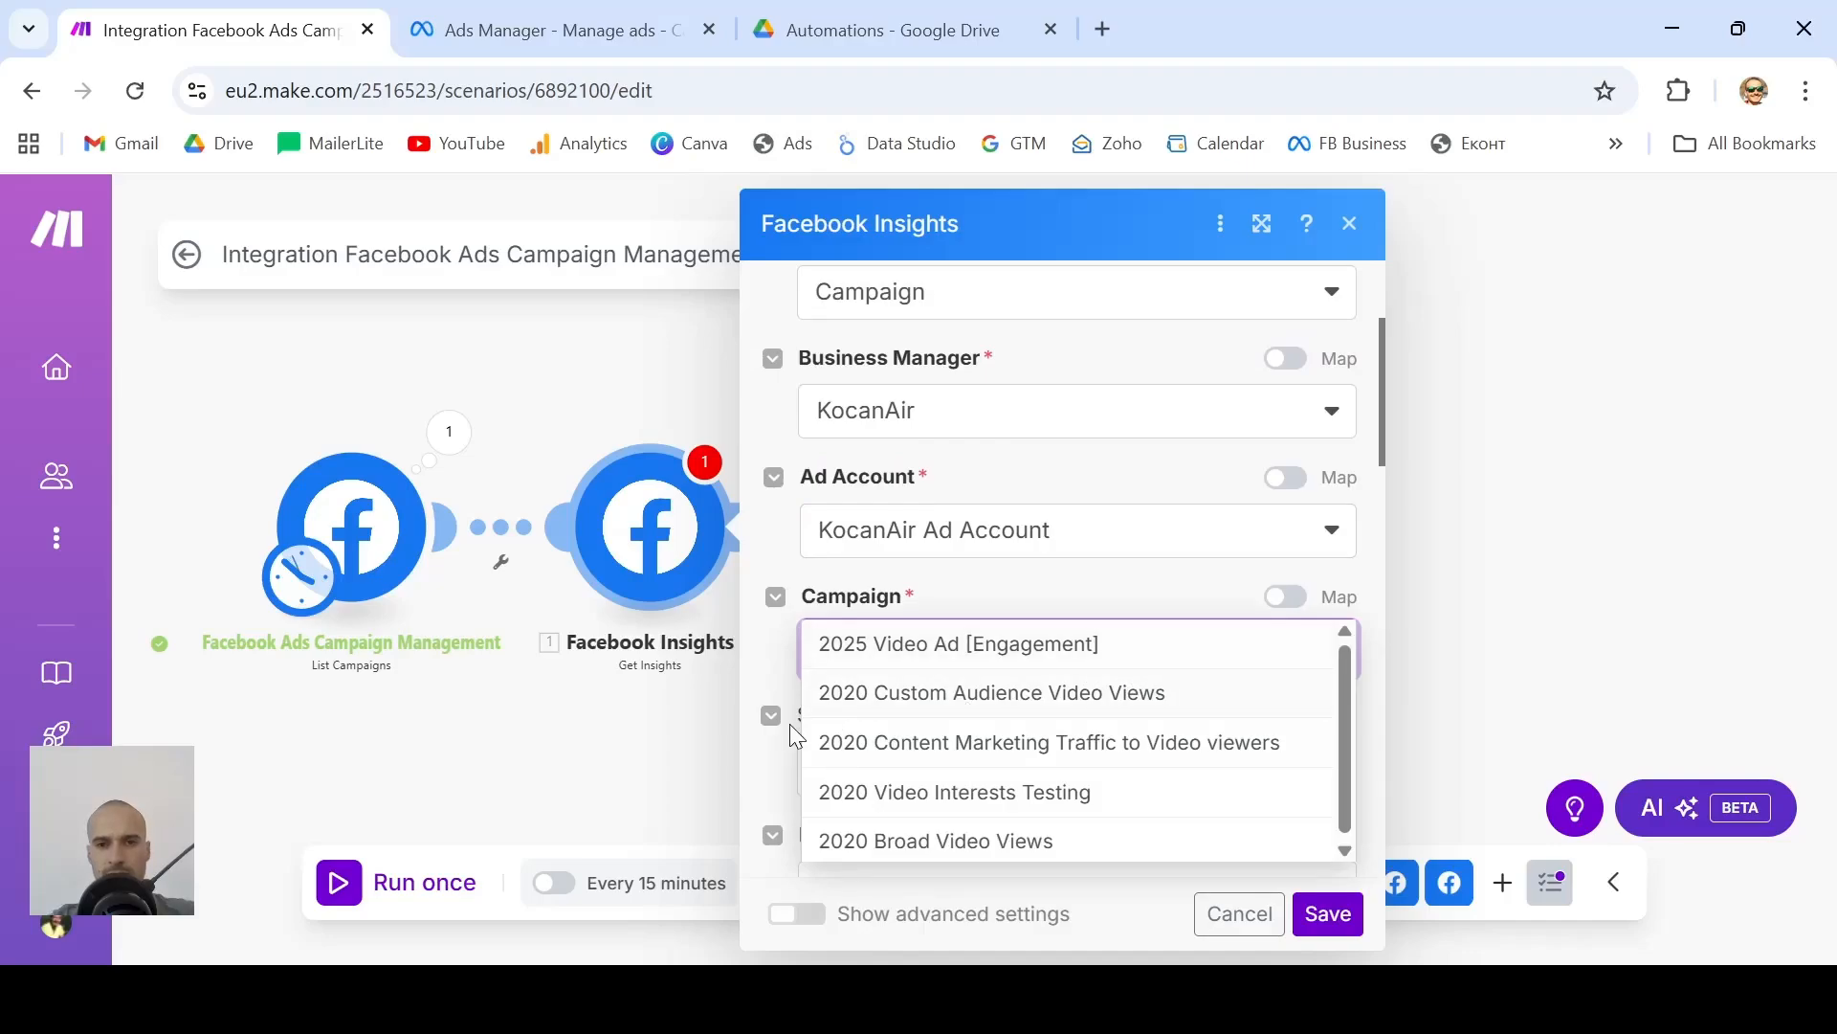
left_click(763, 660)
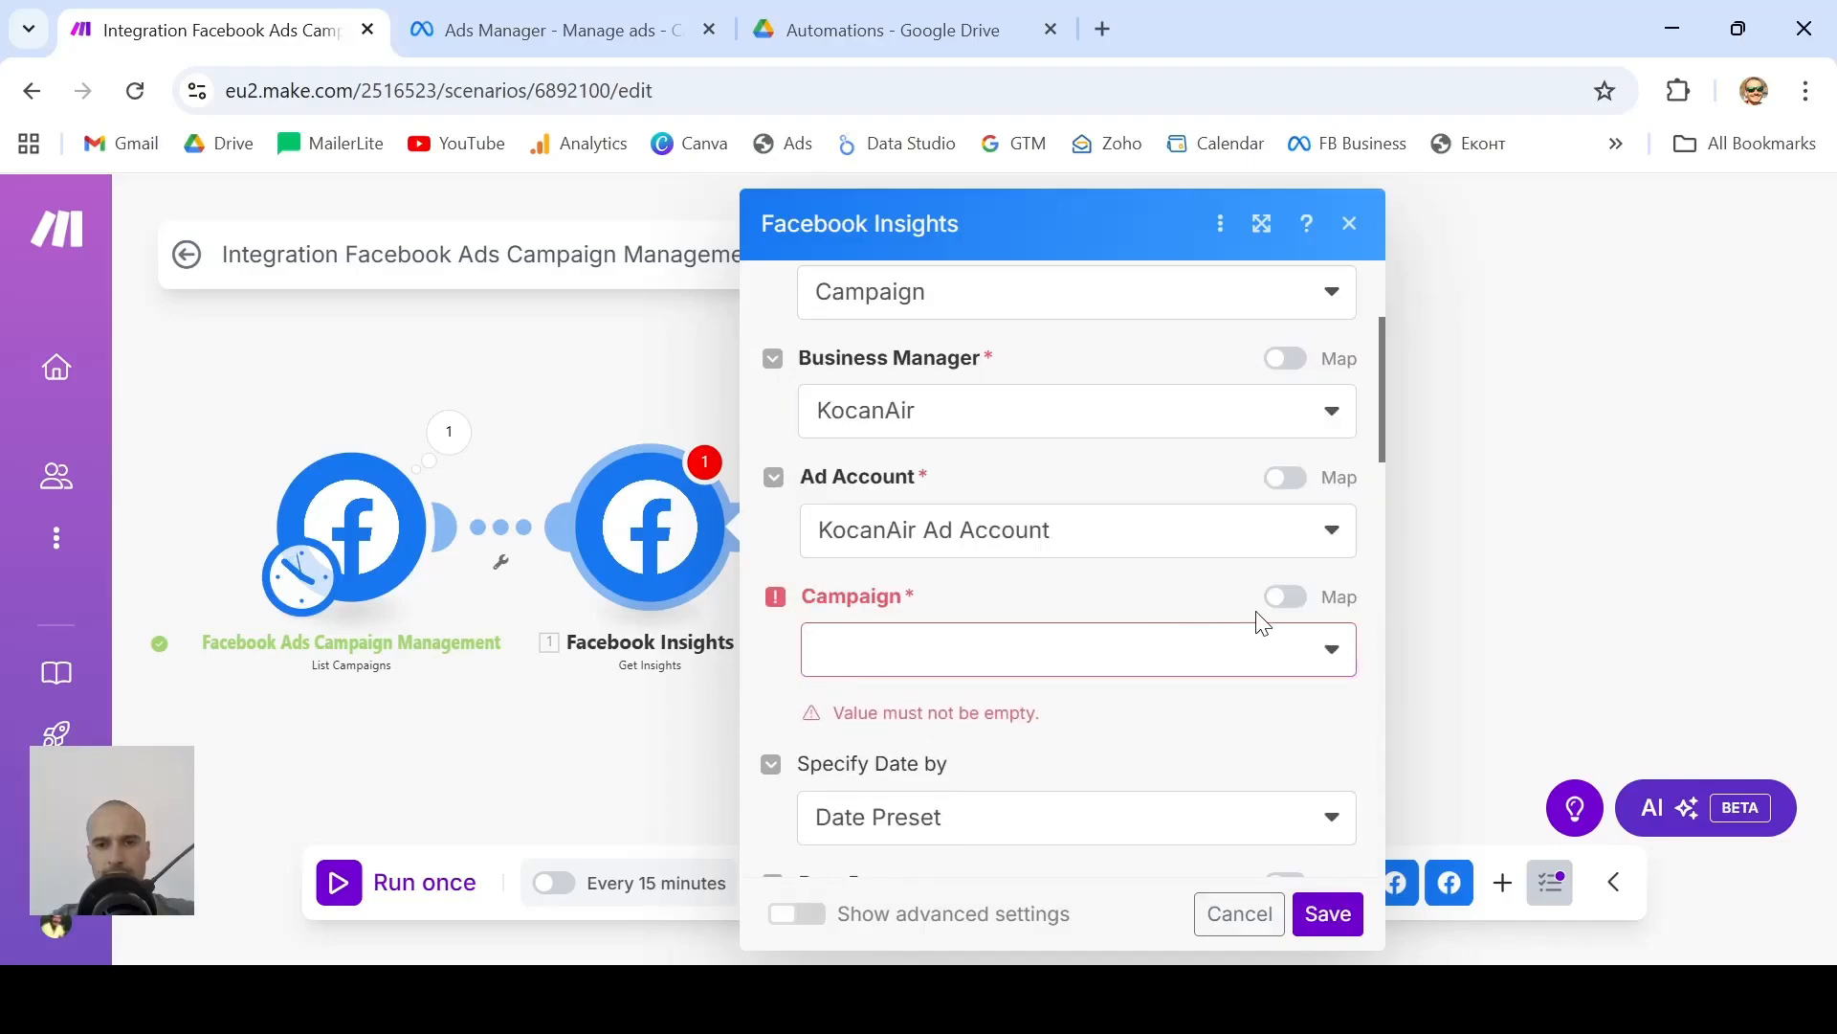
scroll(1100, 694, "down", 2)
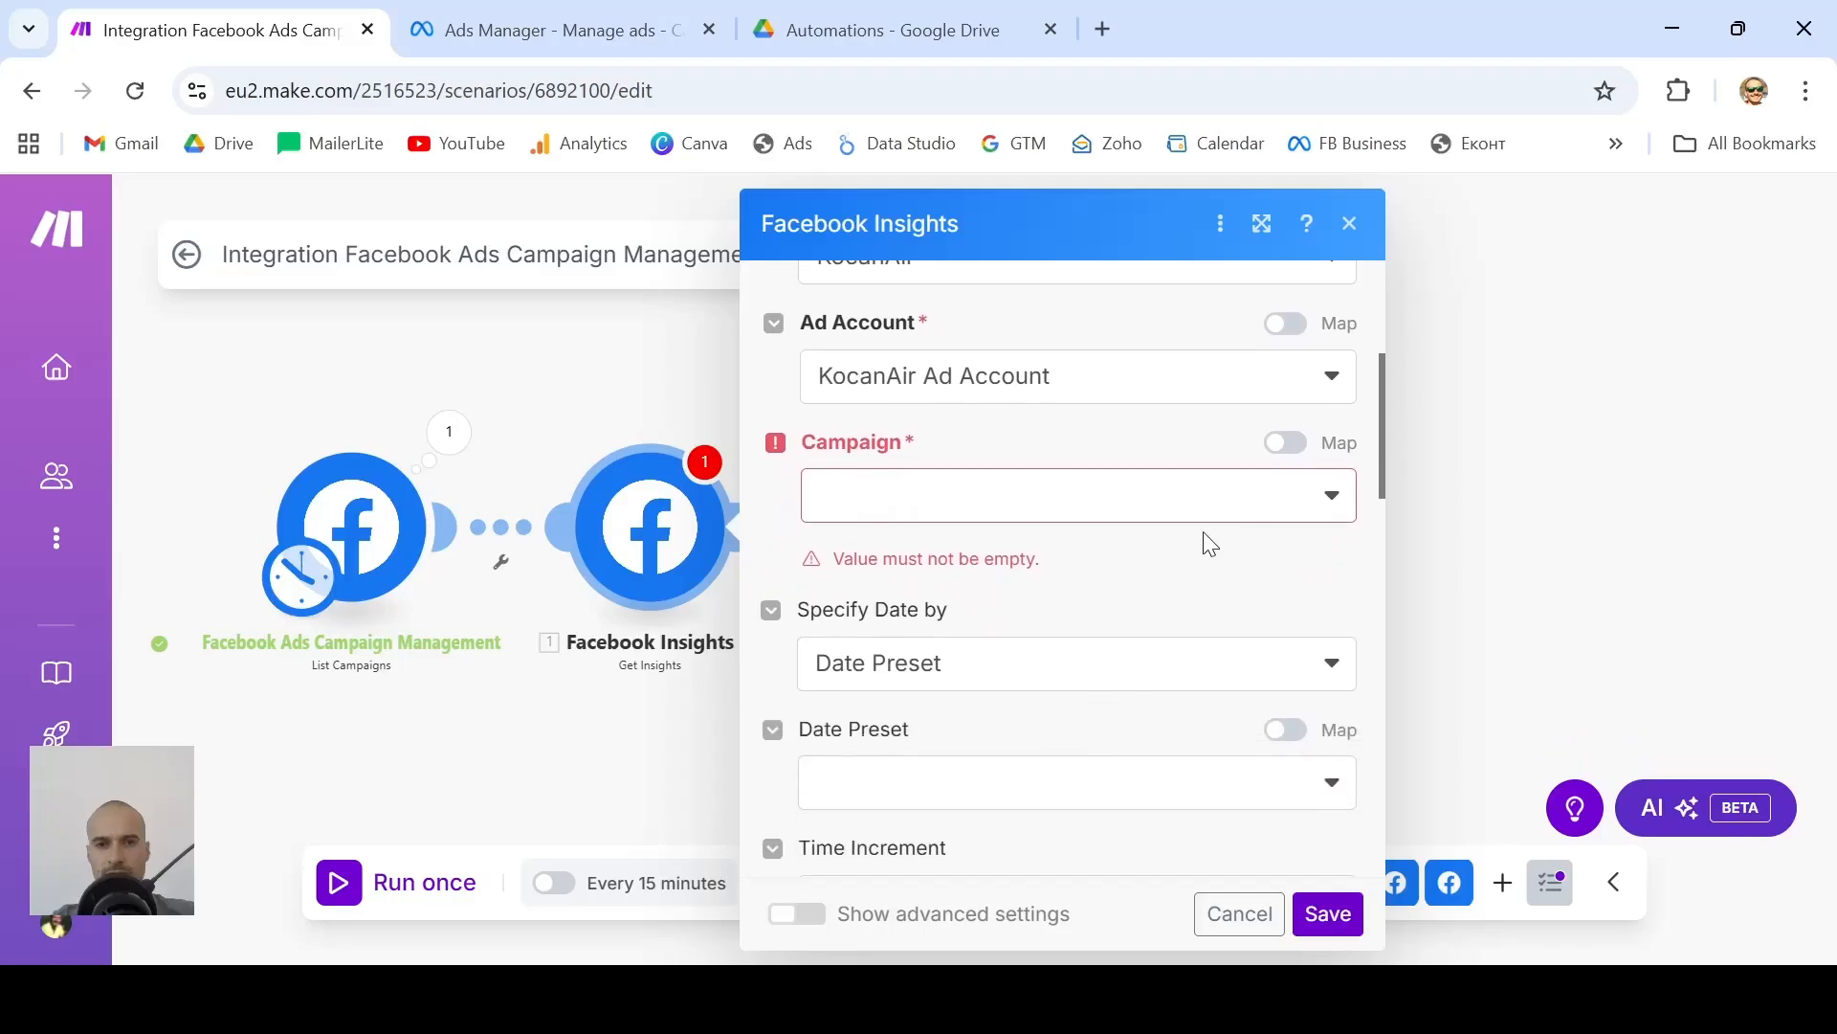
left_click(1270, 508)
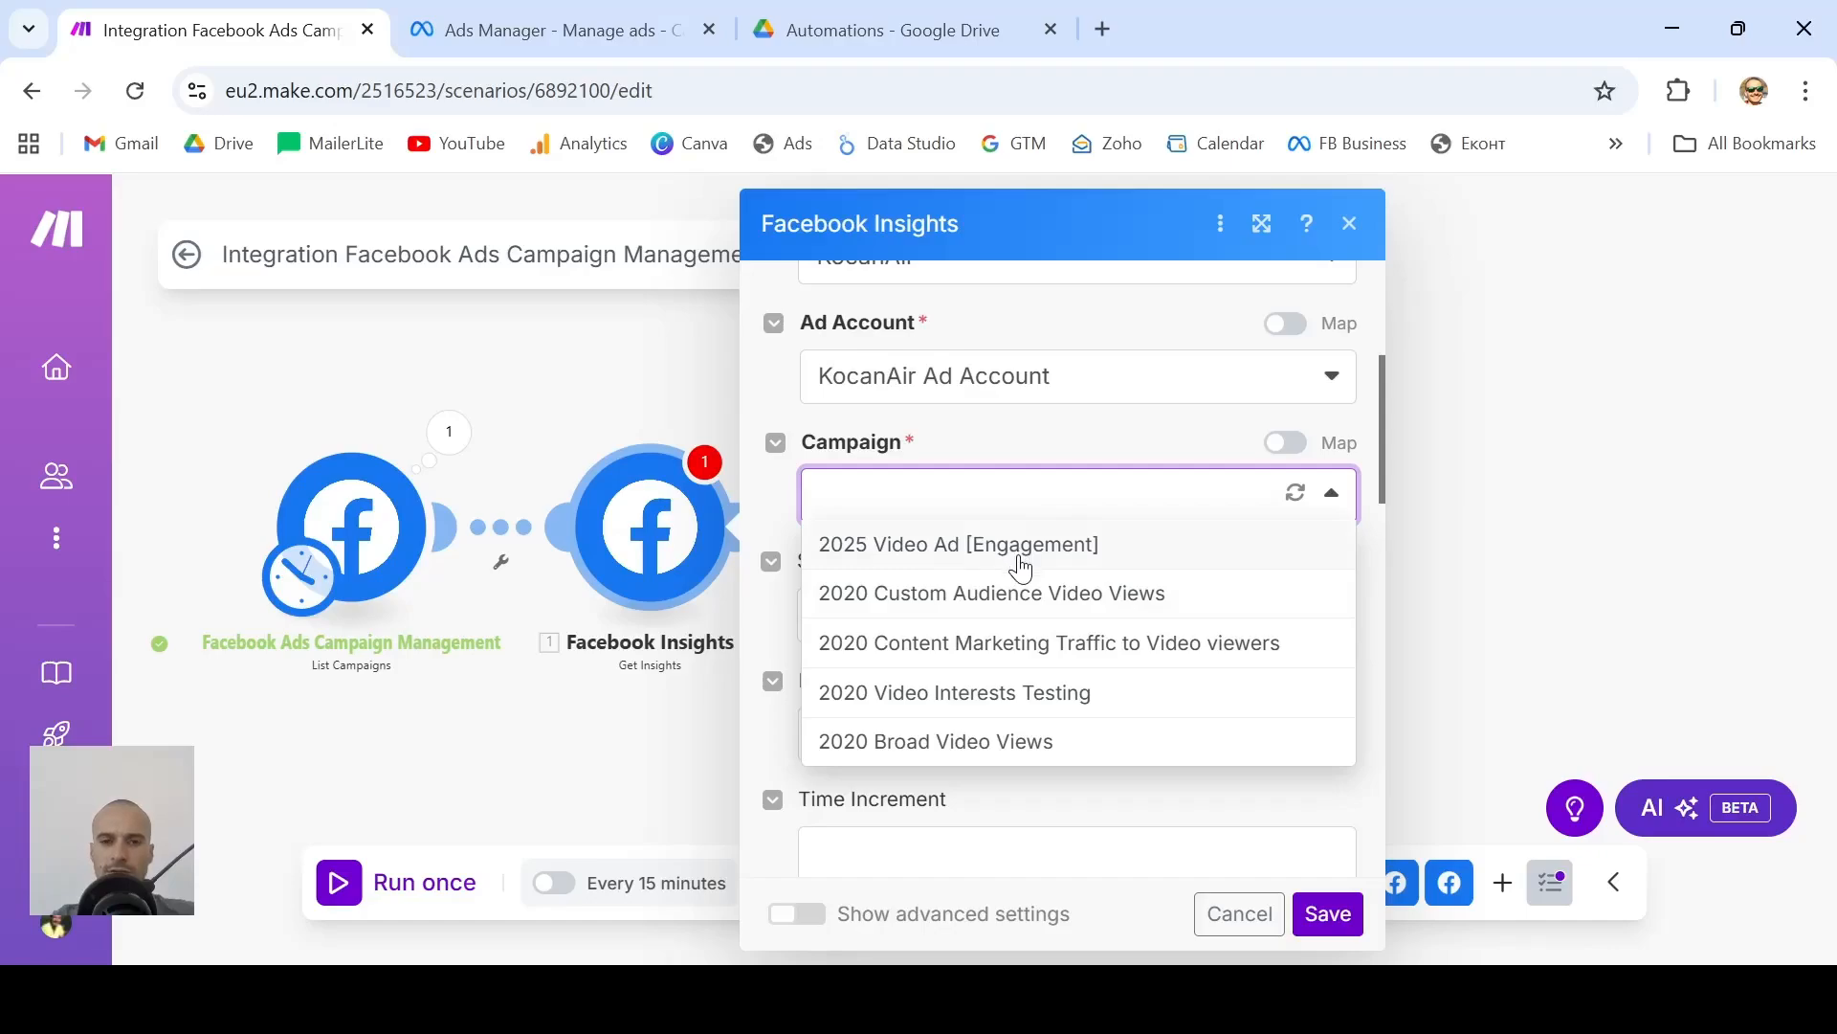
left_click(773, 631)
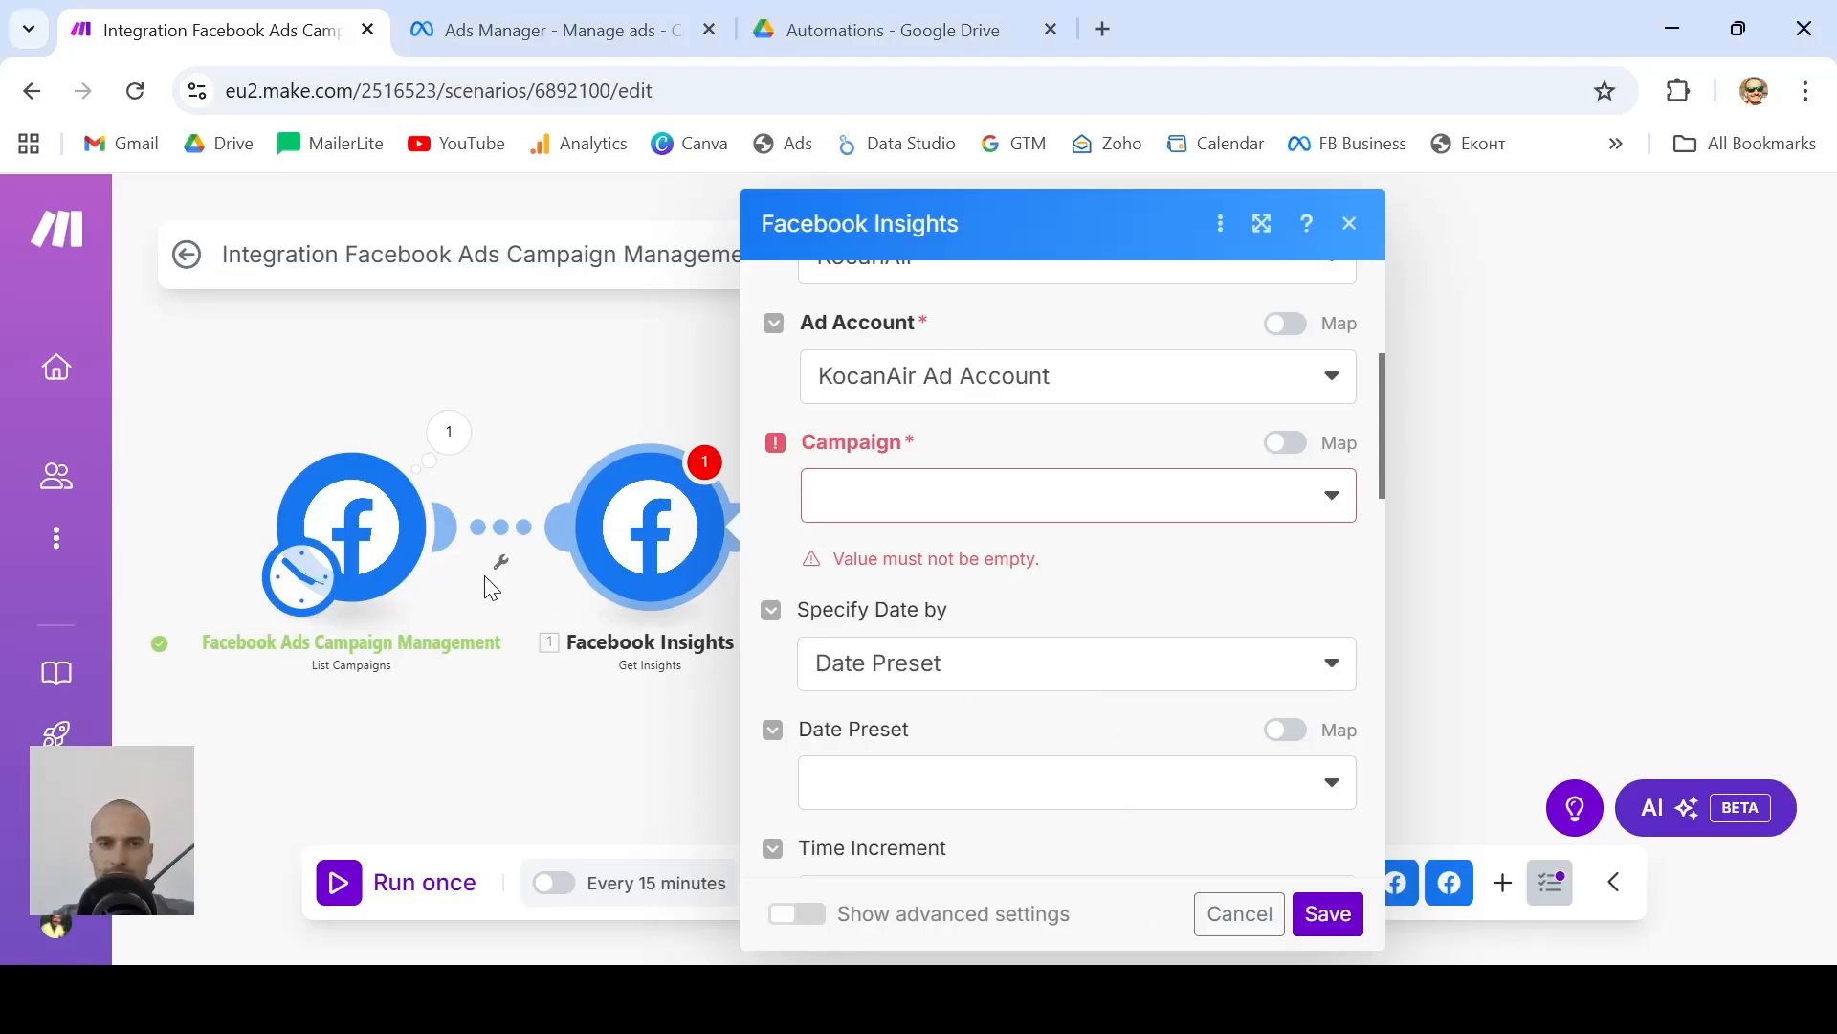
Enable mapping for the insights module's campaign and map it to the Campaign ID from List Campaigns
left_click(1285, 446)
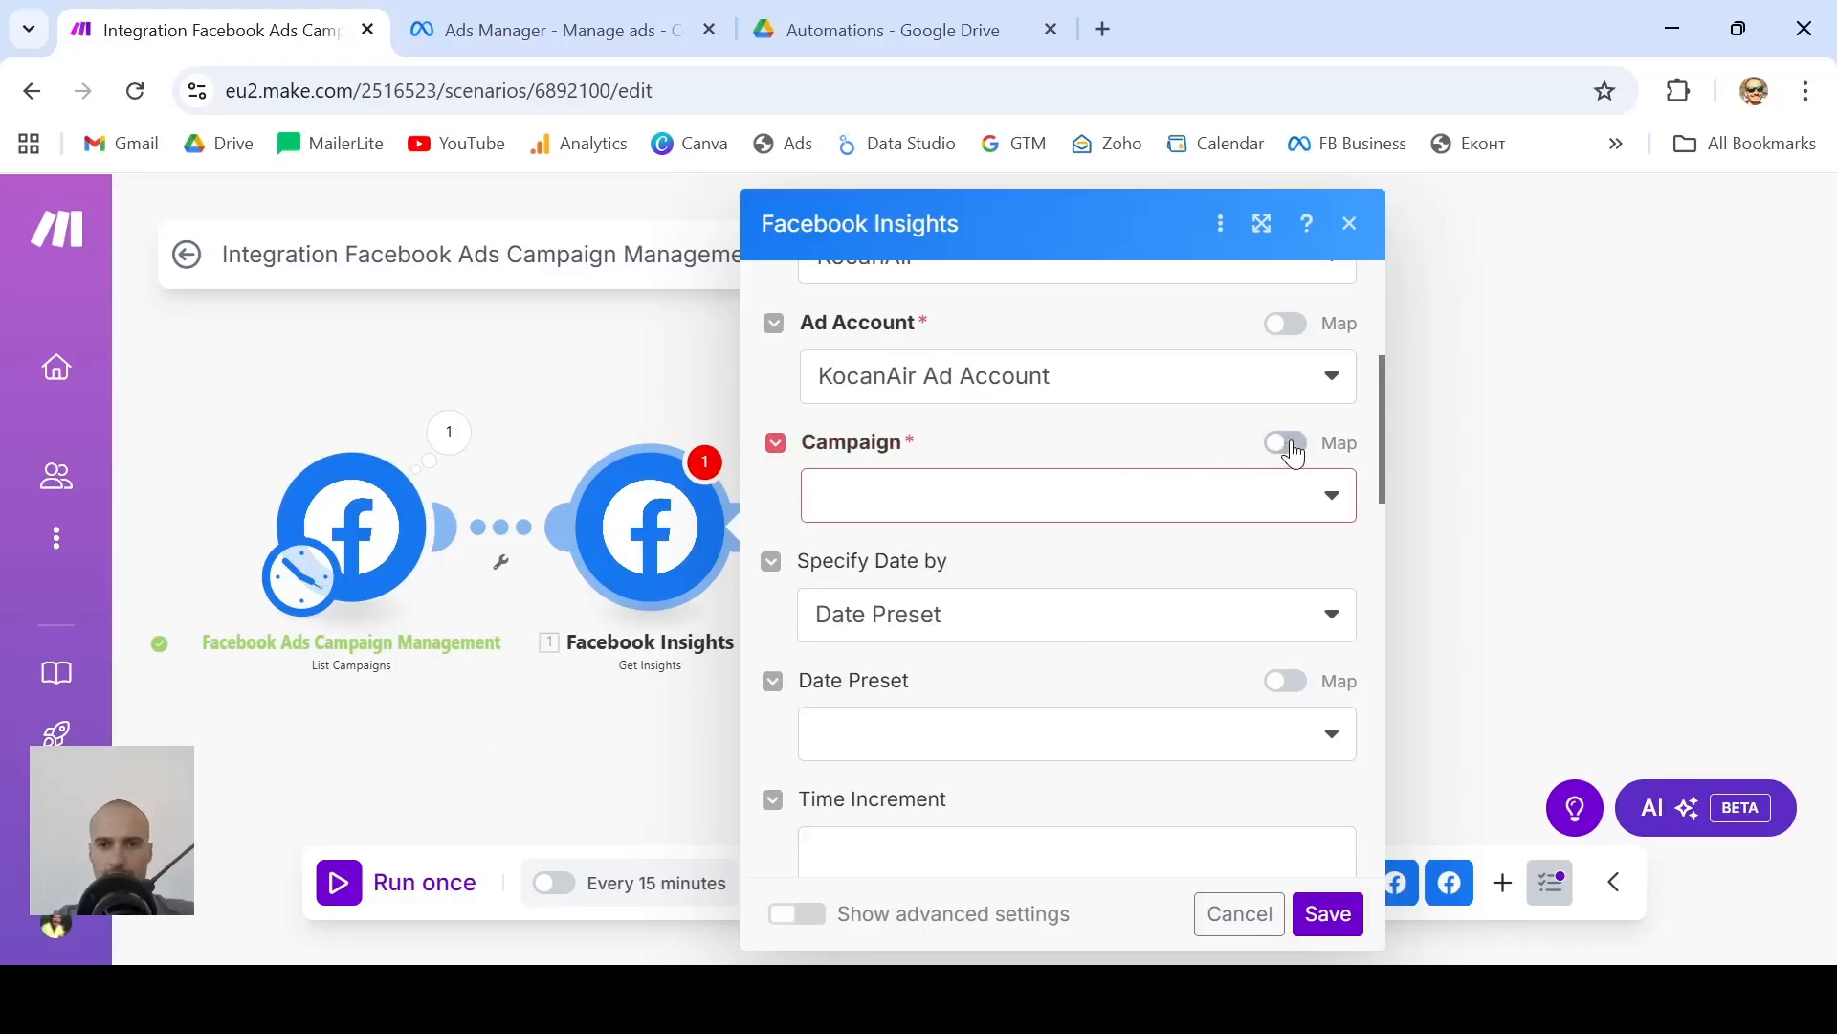
left_click(922, 499)
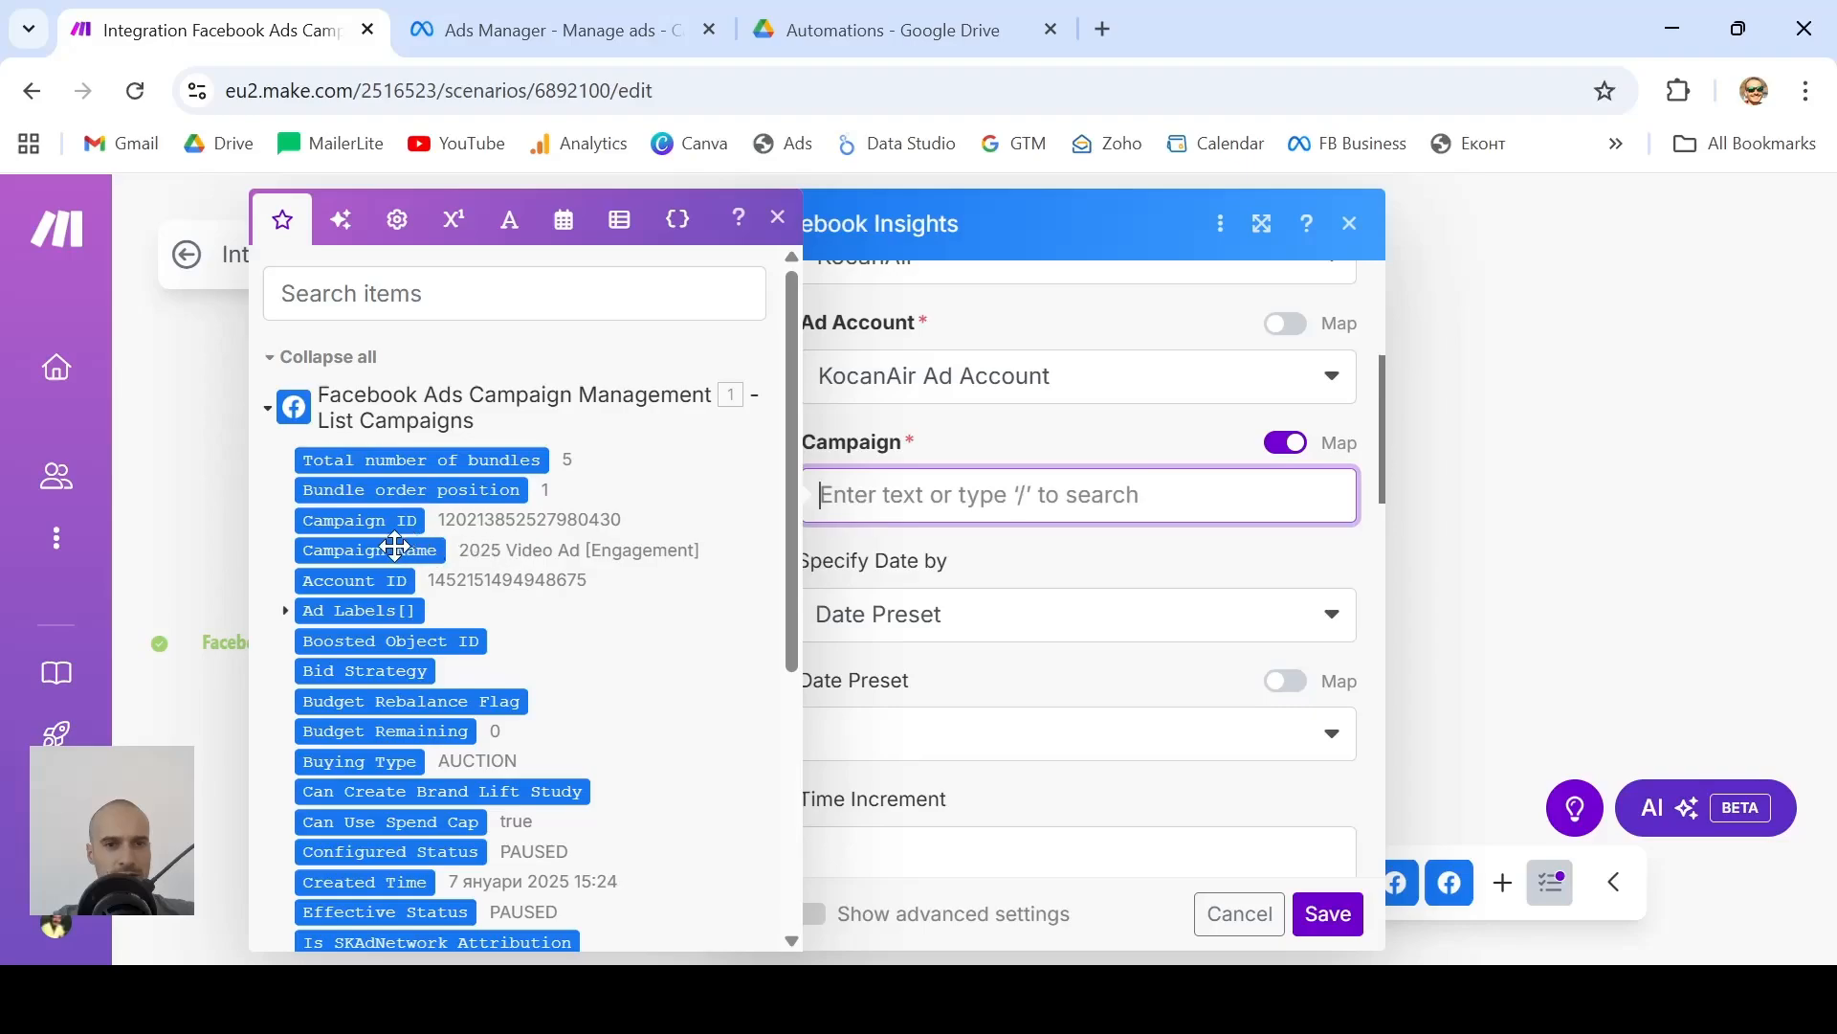
left_click(345, 525)
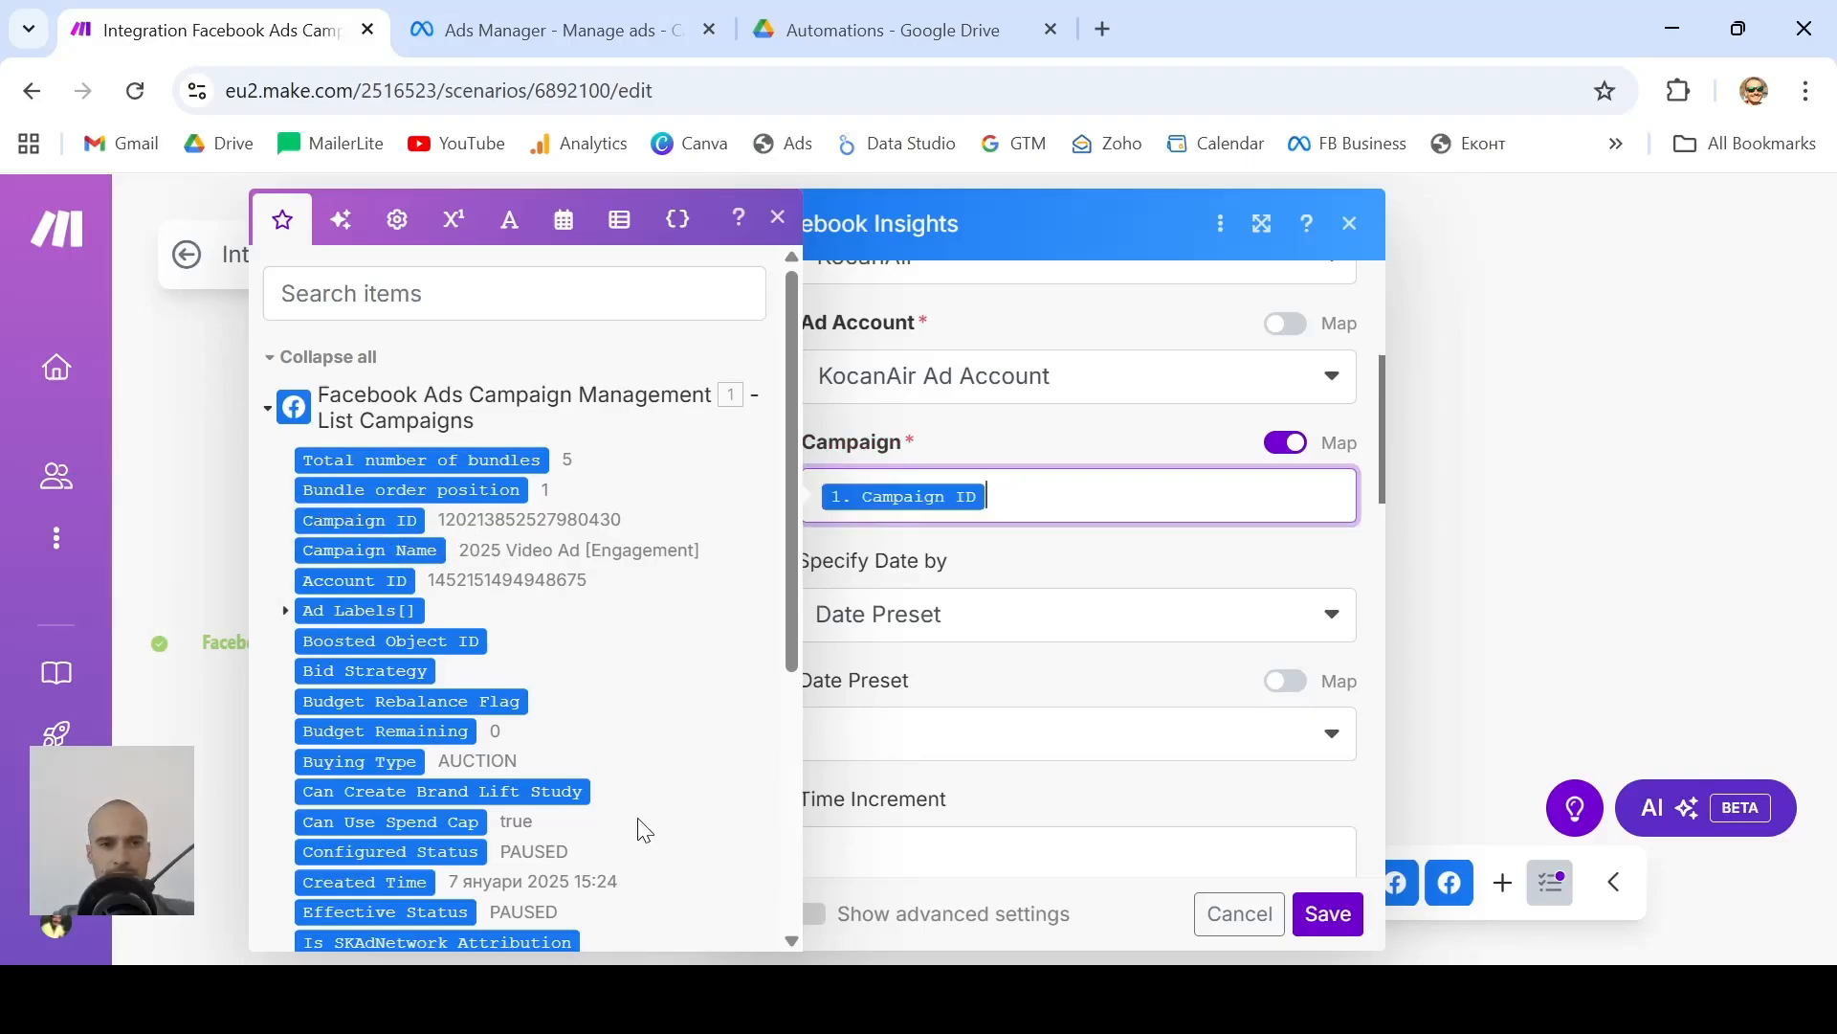
scroll(642, 831, "down", 5)
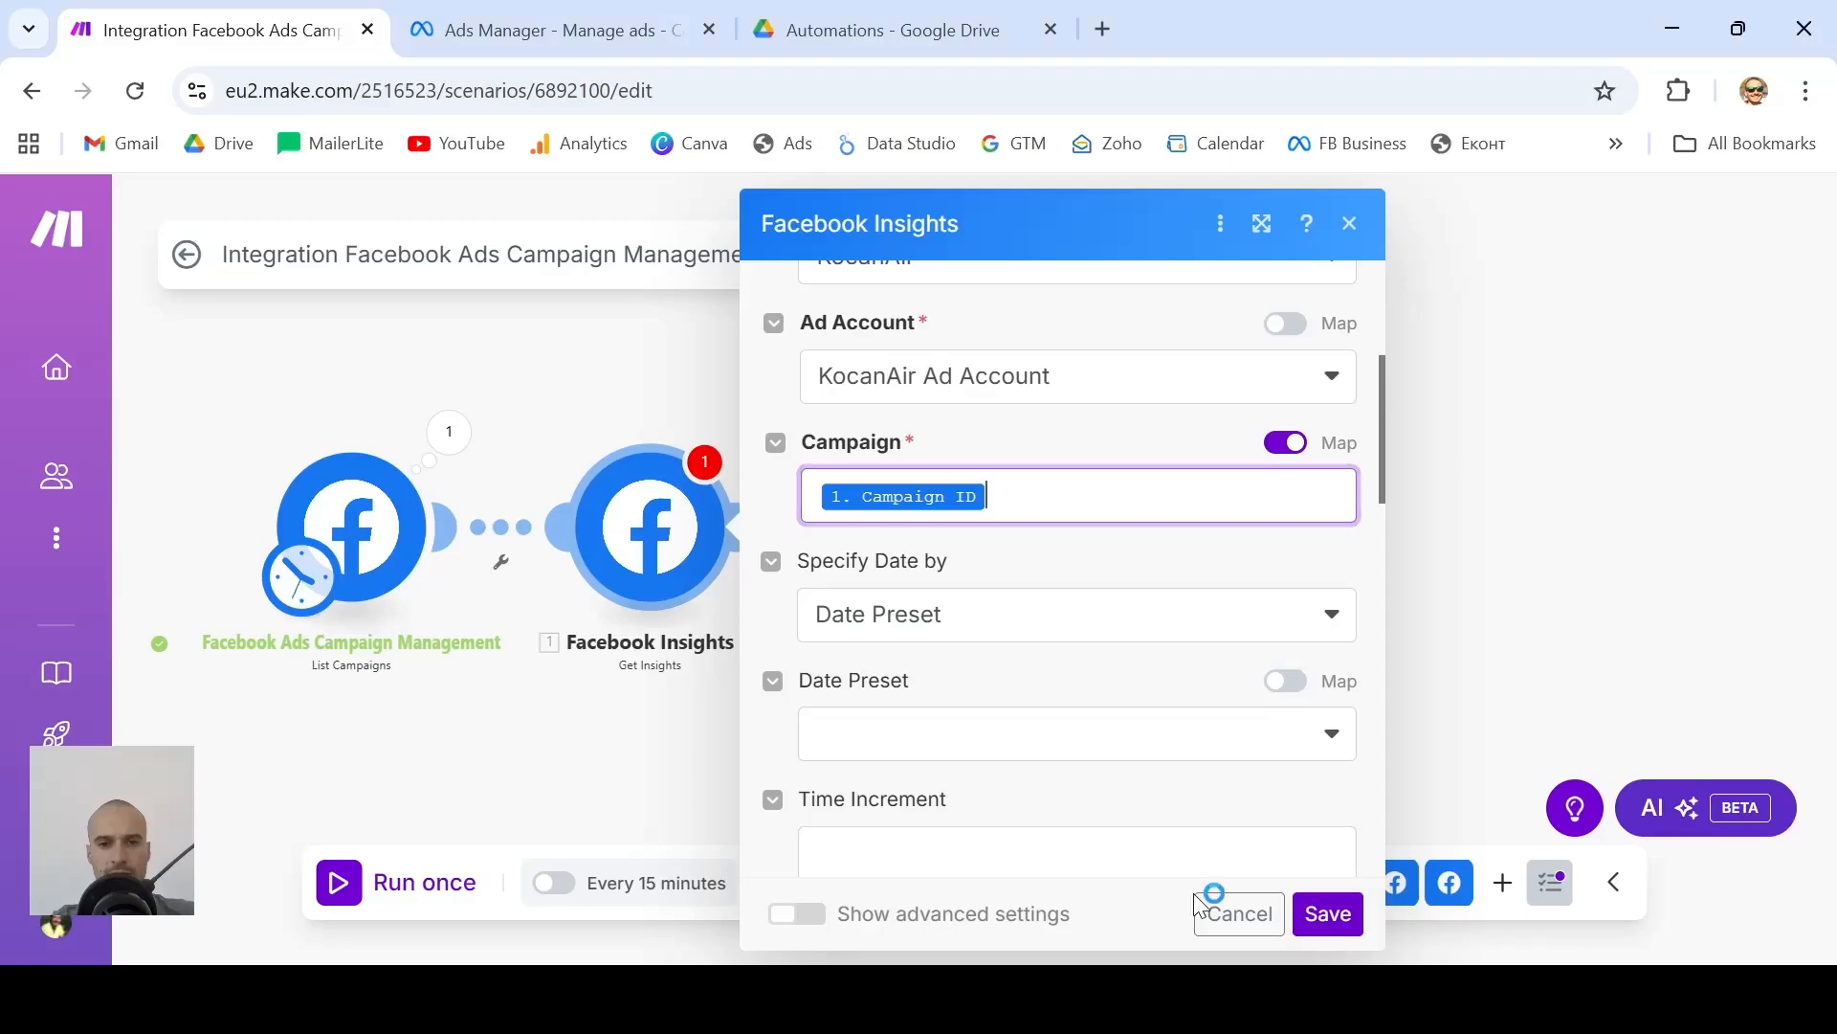
Specify the insights date by Date Preset
scroll(1106, 579, "down", 2)
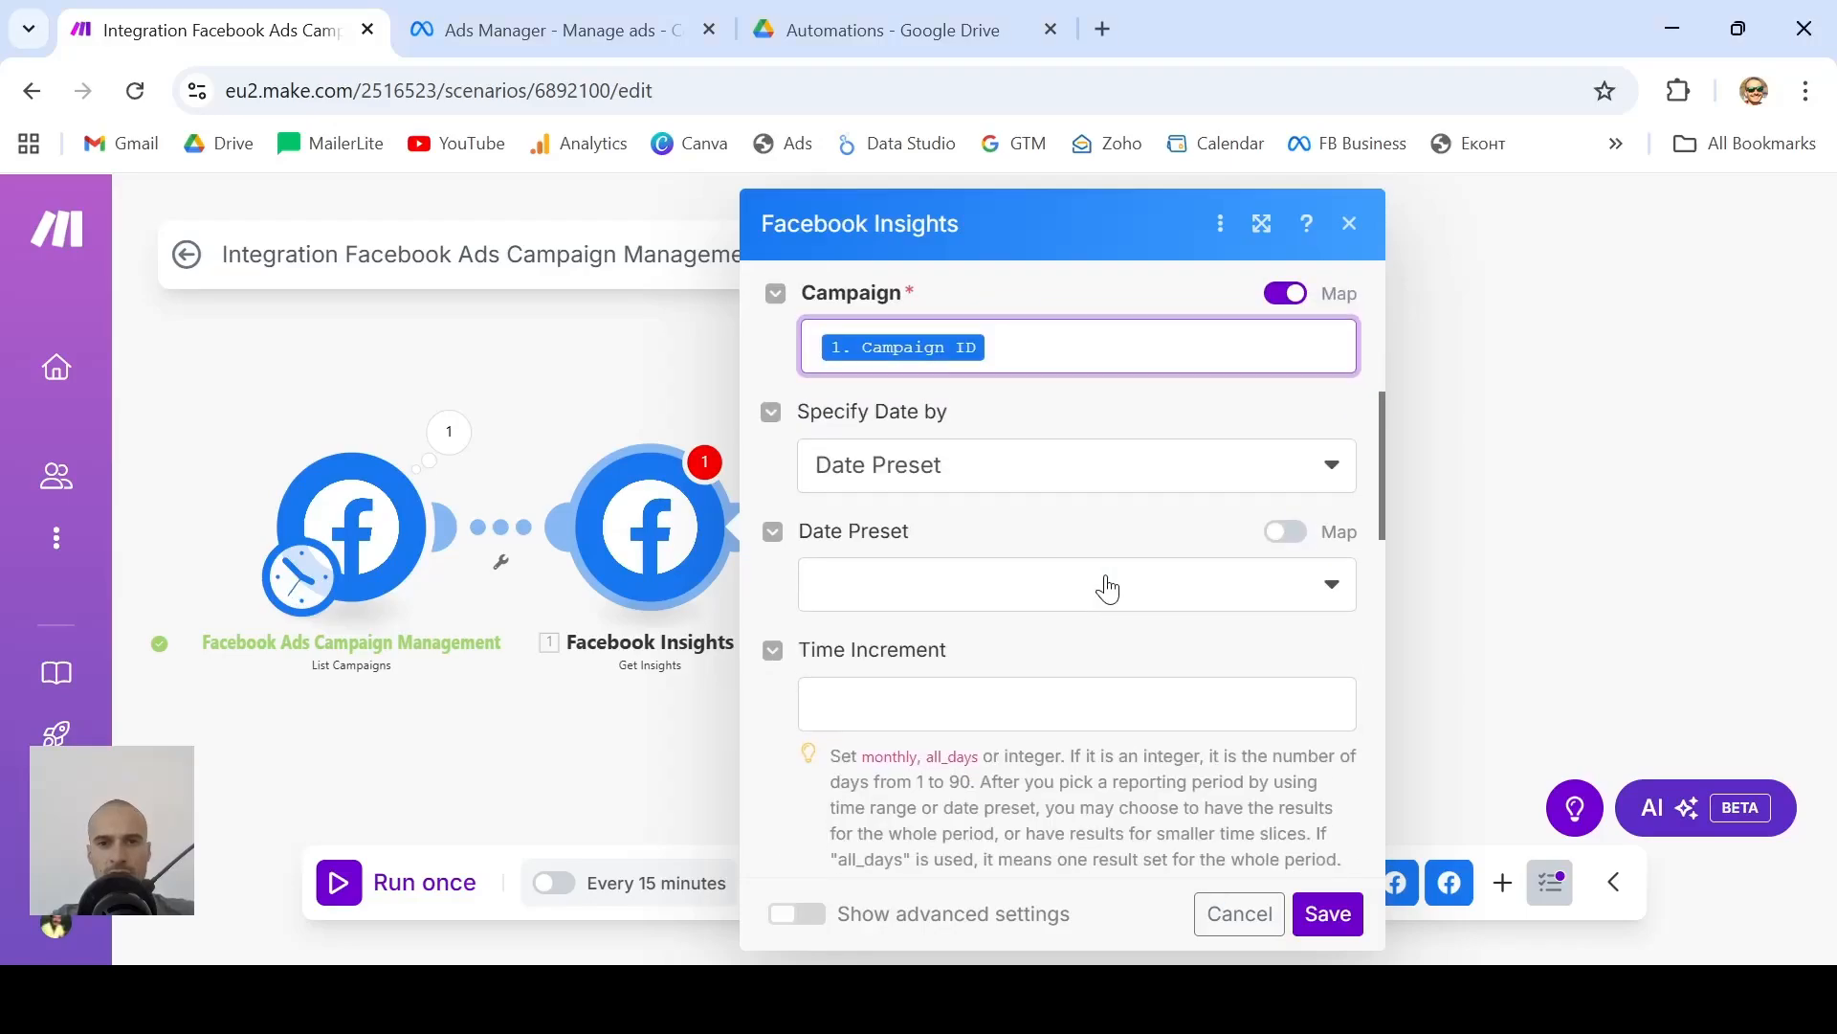
left_click(1278, 478)
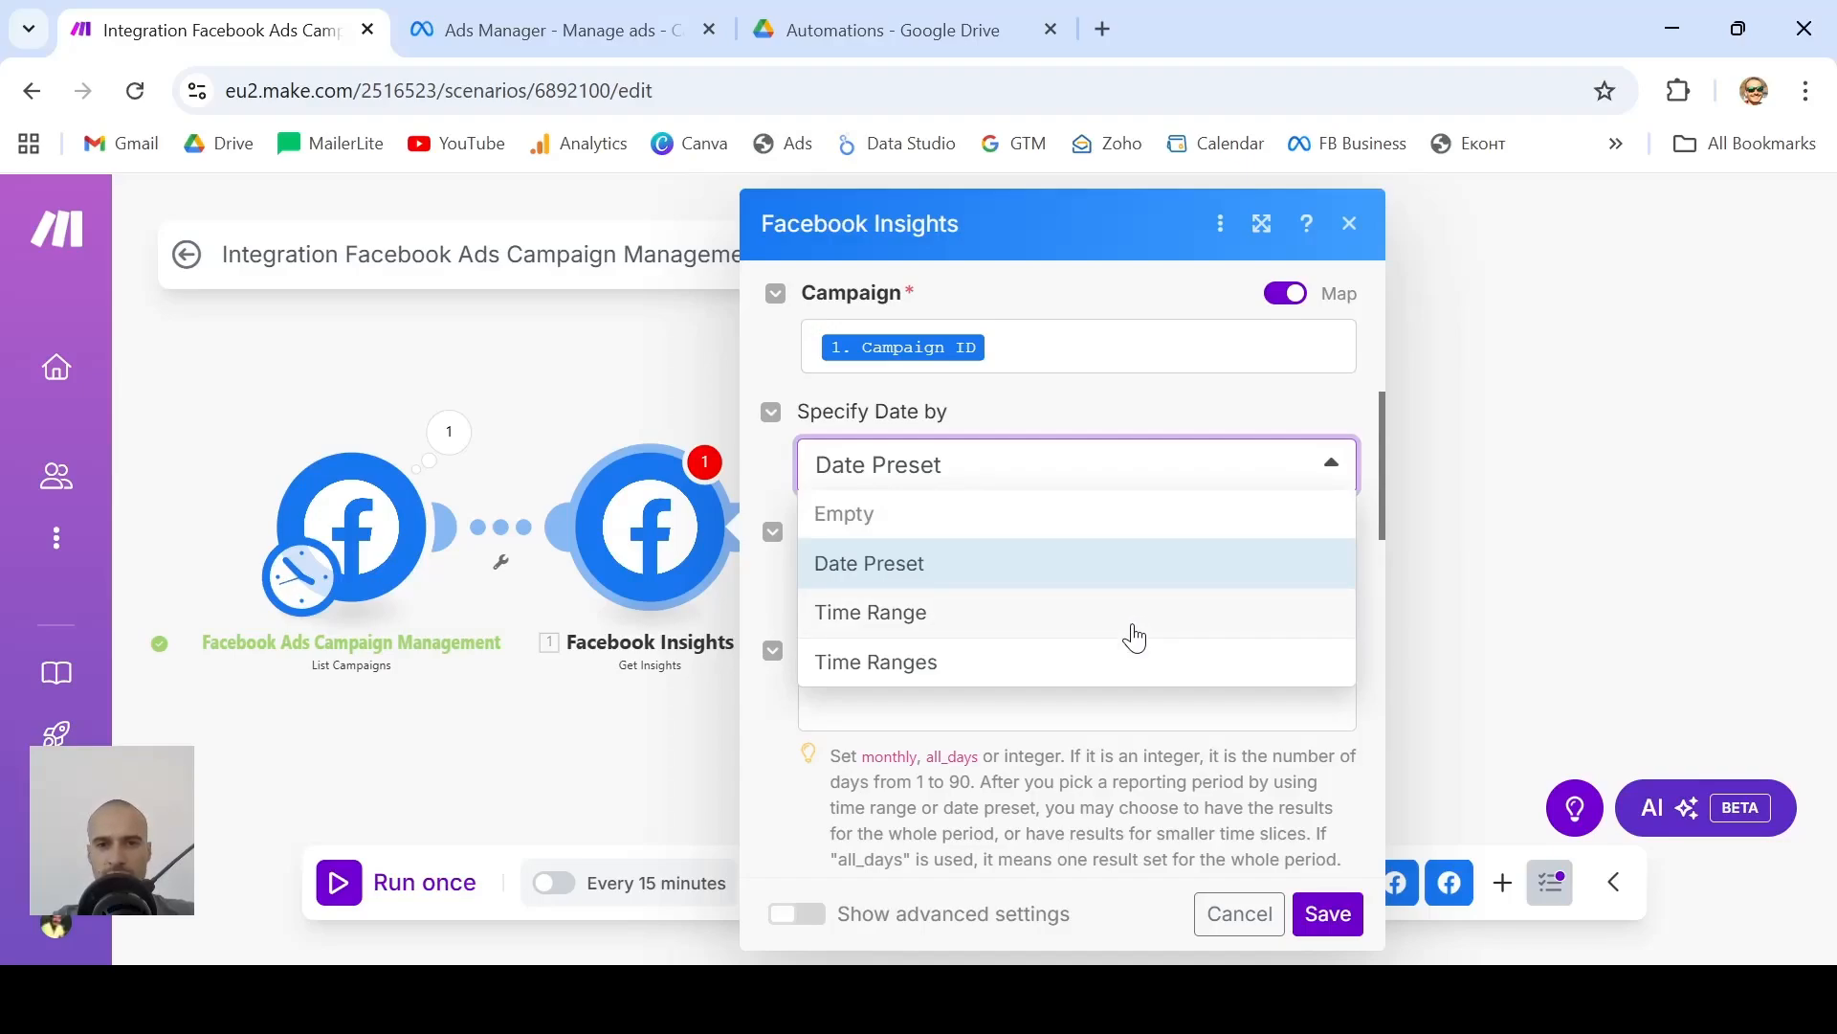
left_click(1030, 587)
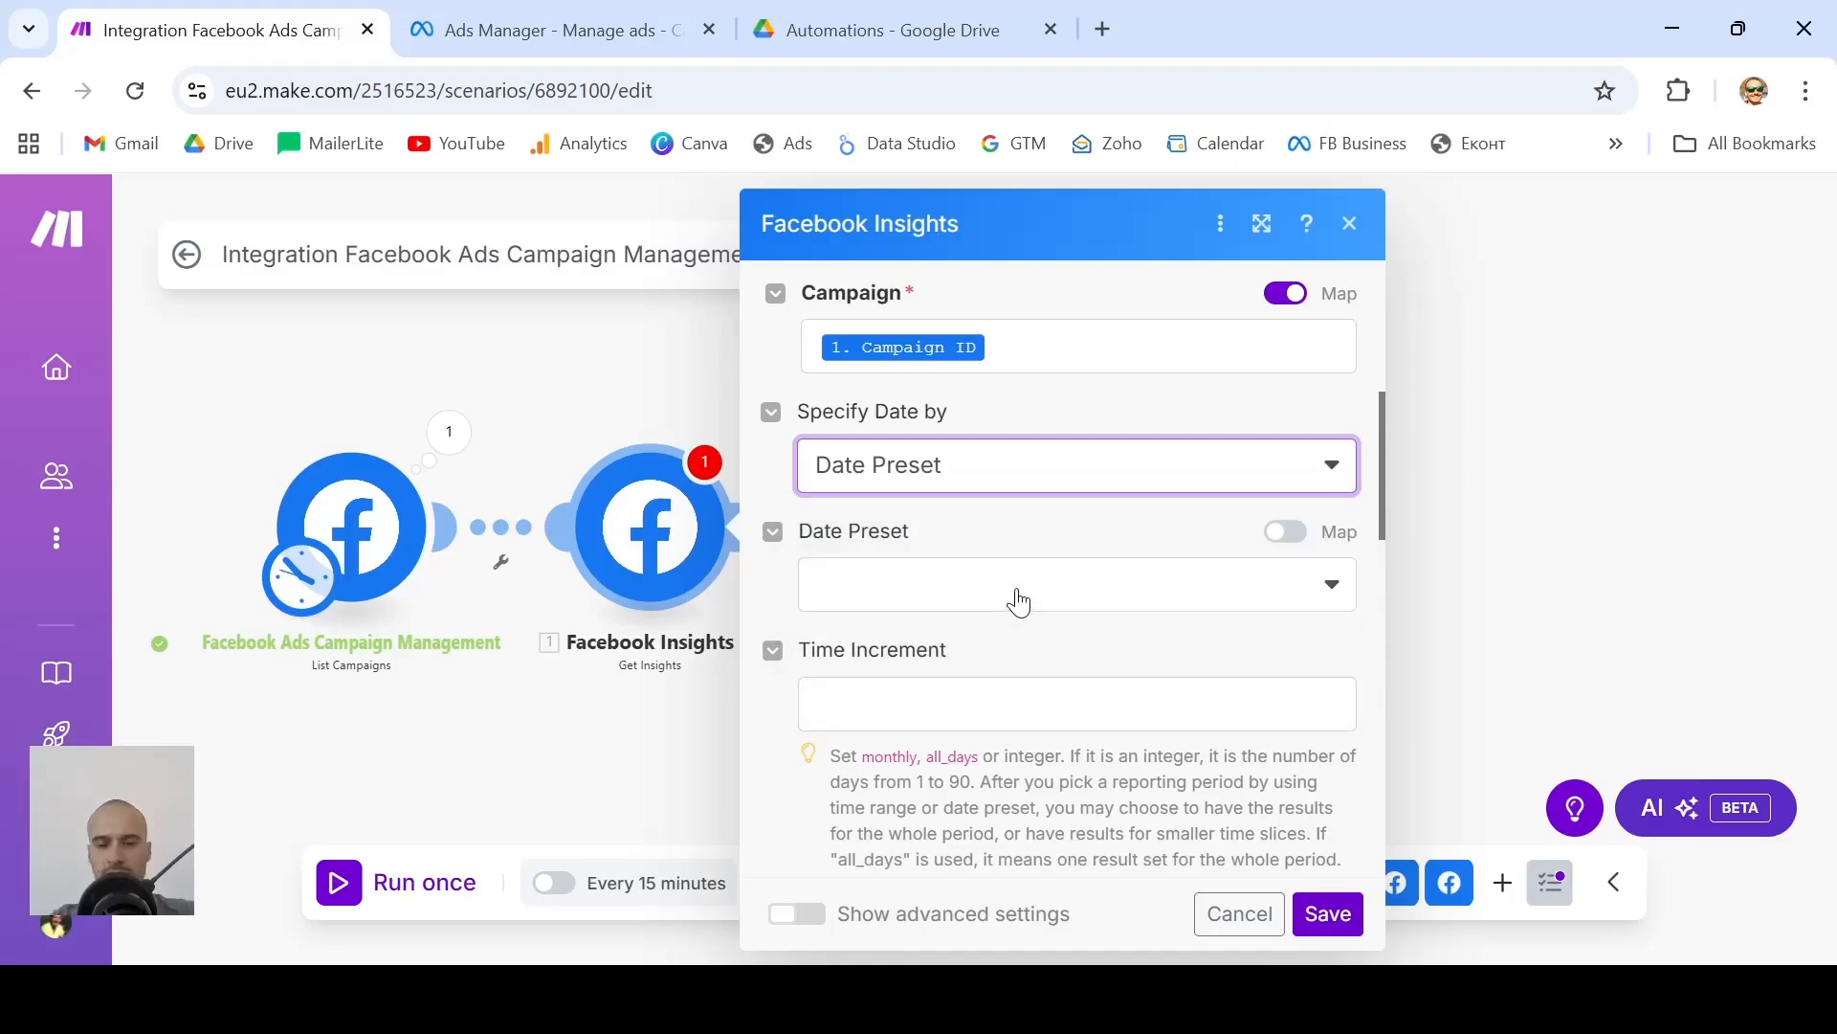
Look through the available date presets, from Today to Maximum (Last 37 Months)
left_click(1019, 601)
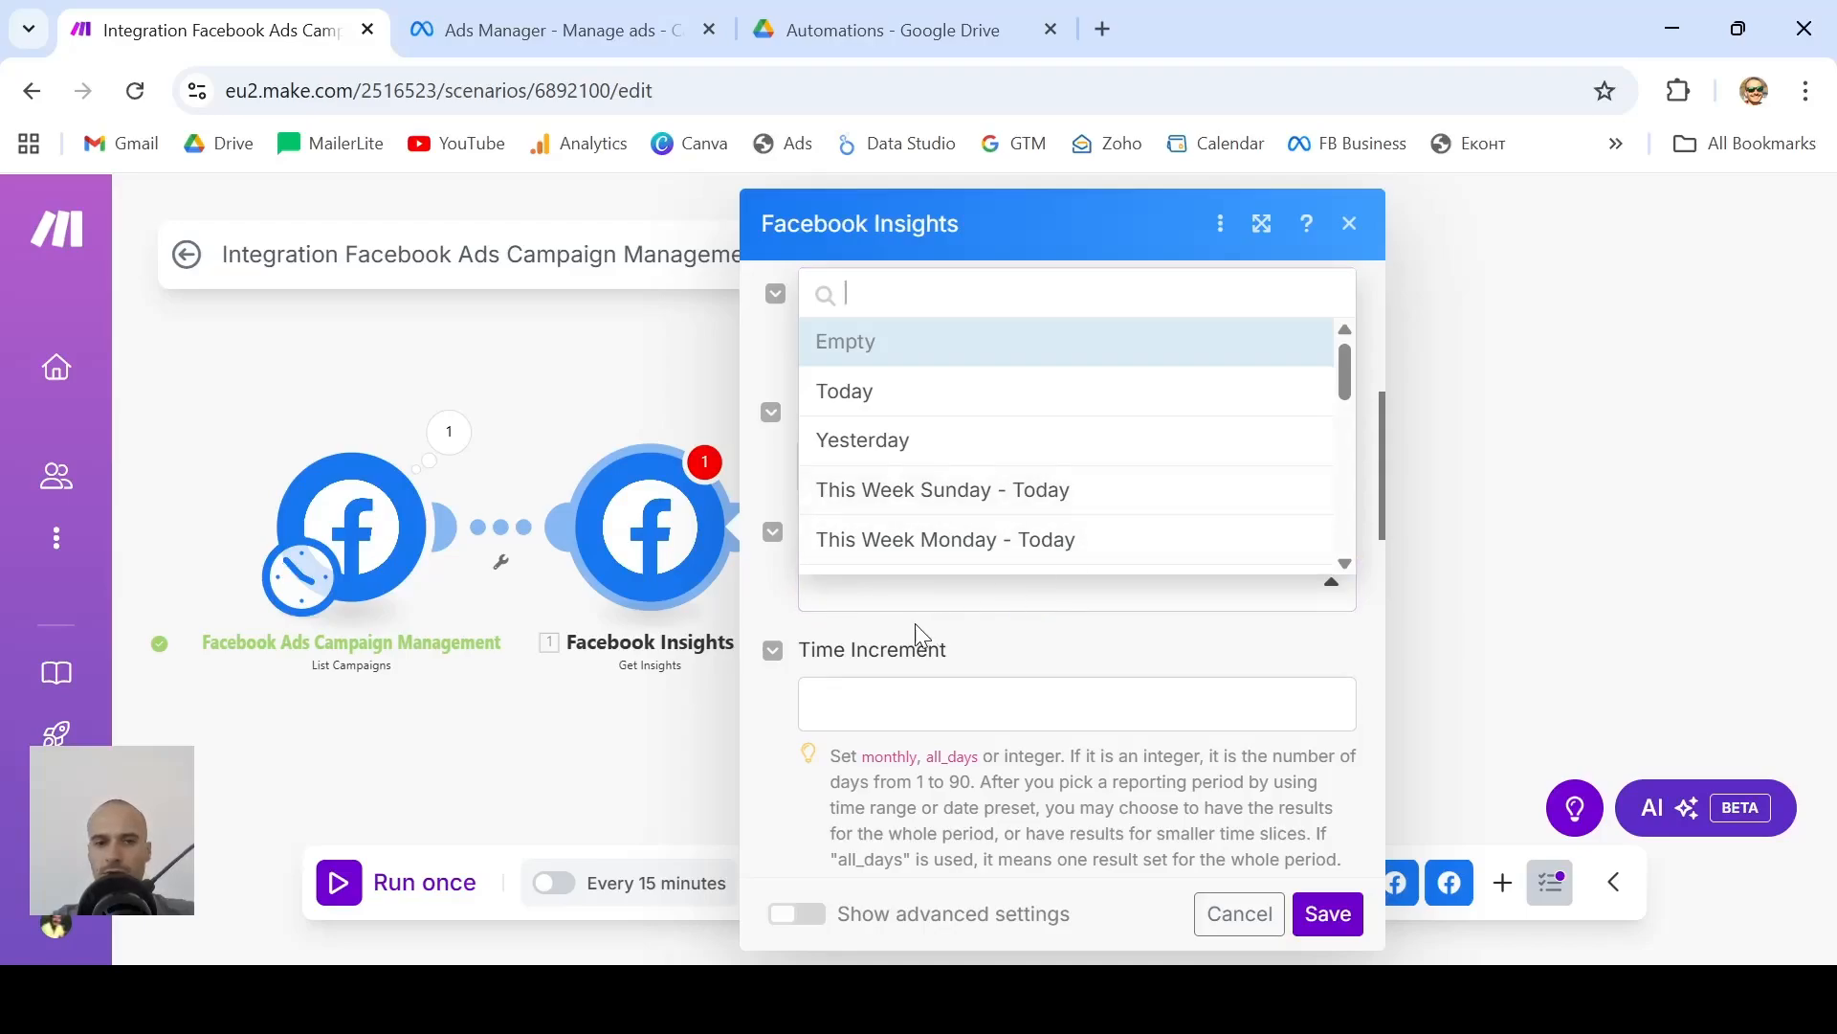
left_click(745, 597)
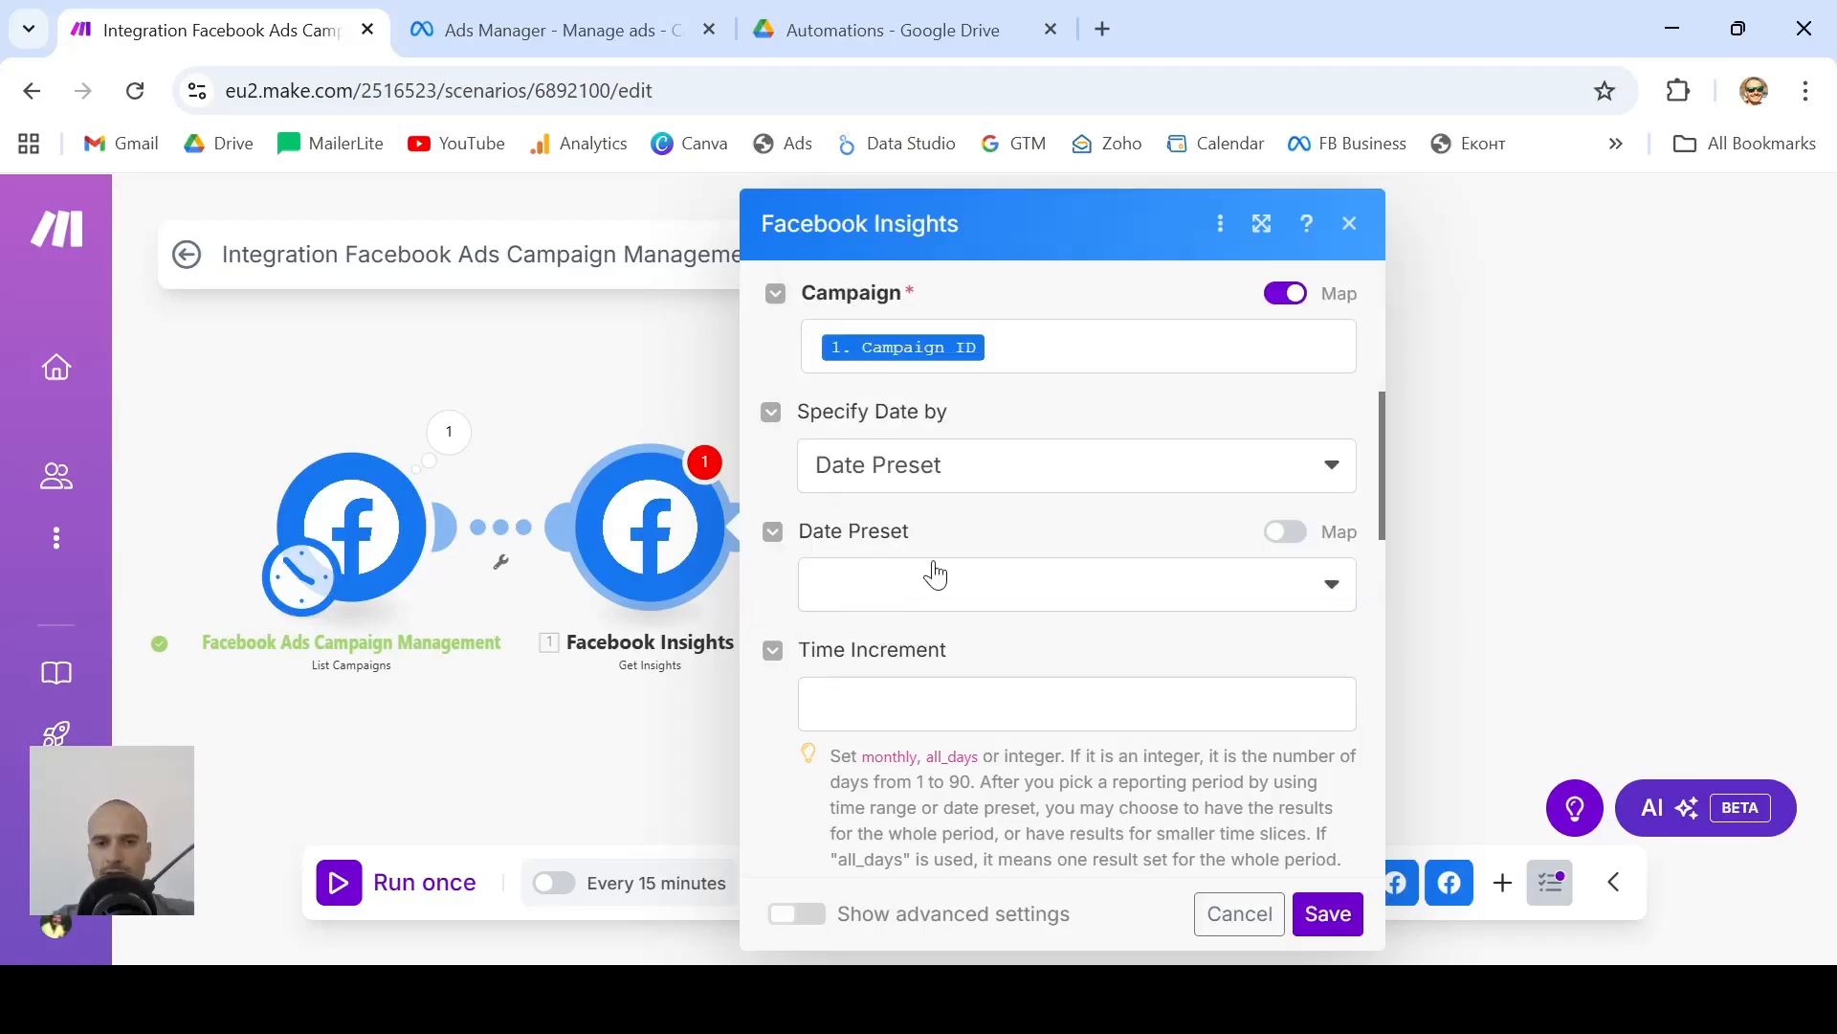
left_click(1103, 601)
scroll(1197, 517, "down", 2)
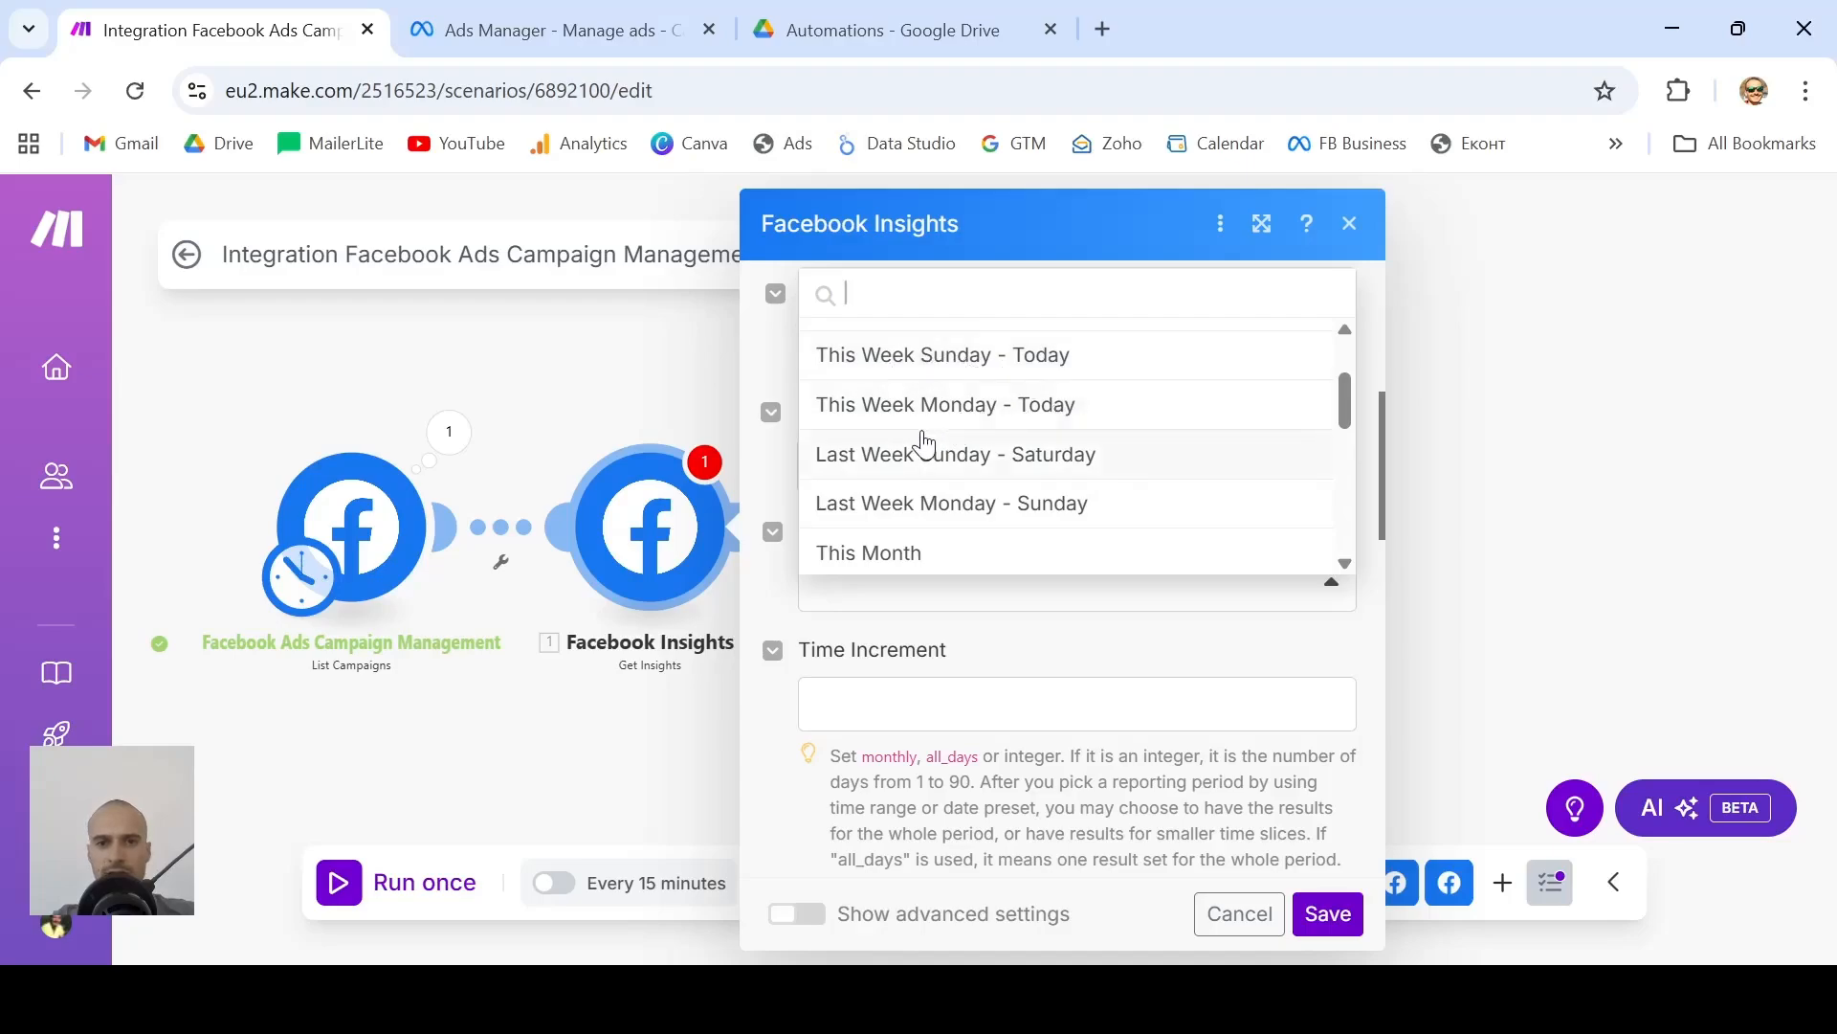
scroll(1076, 481, "down", 1)
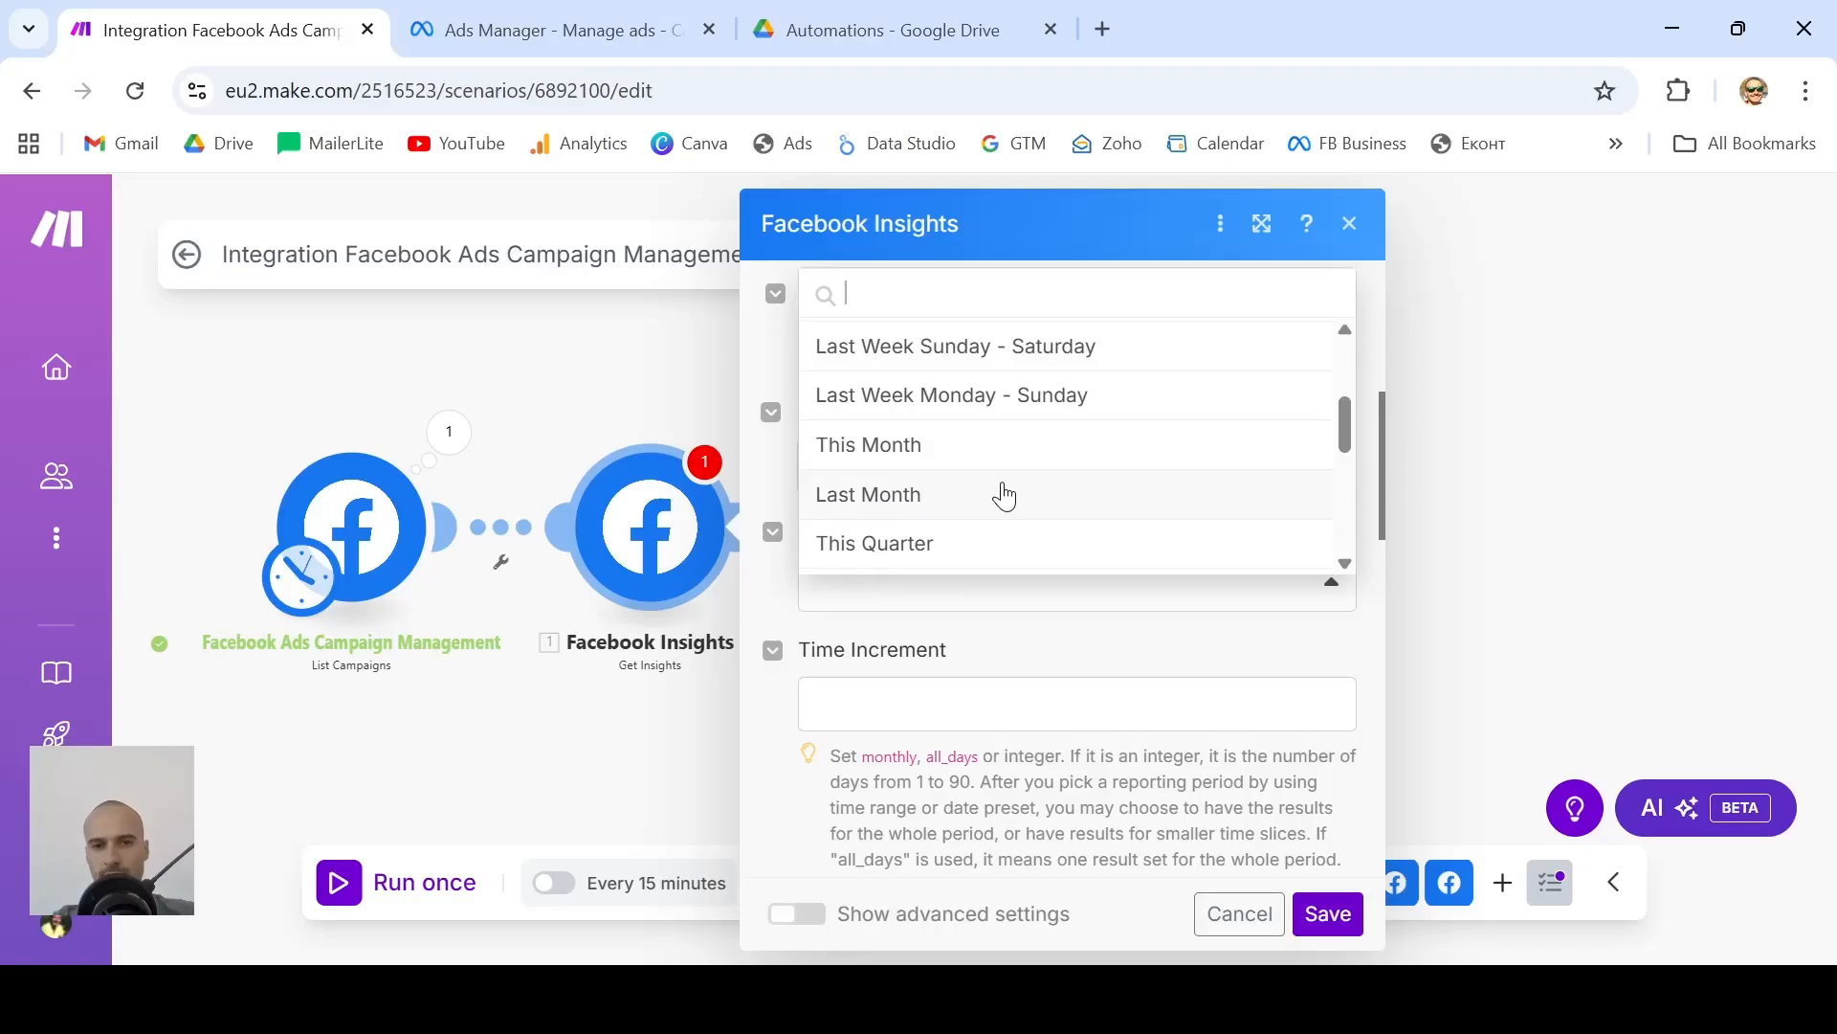
scroll(1002, 495, "down", 3)
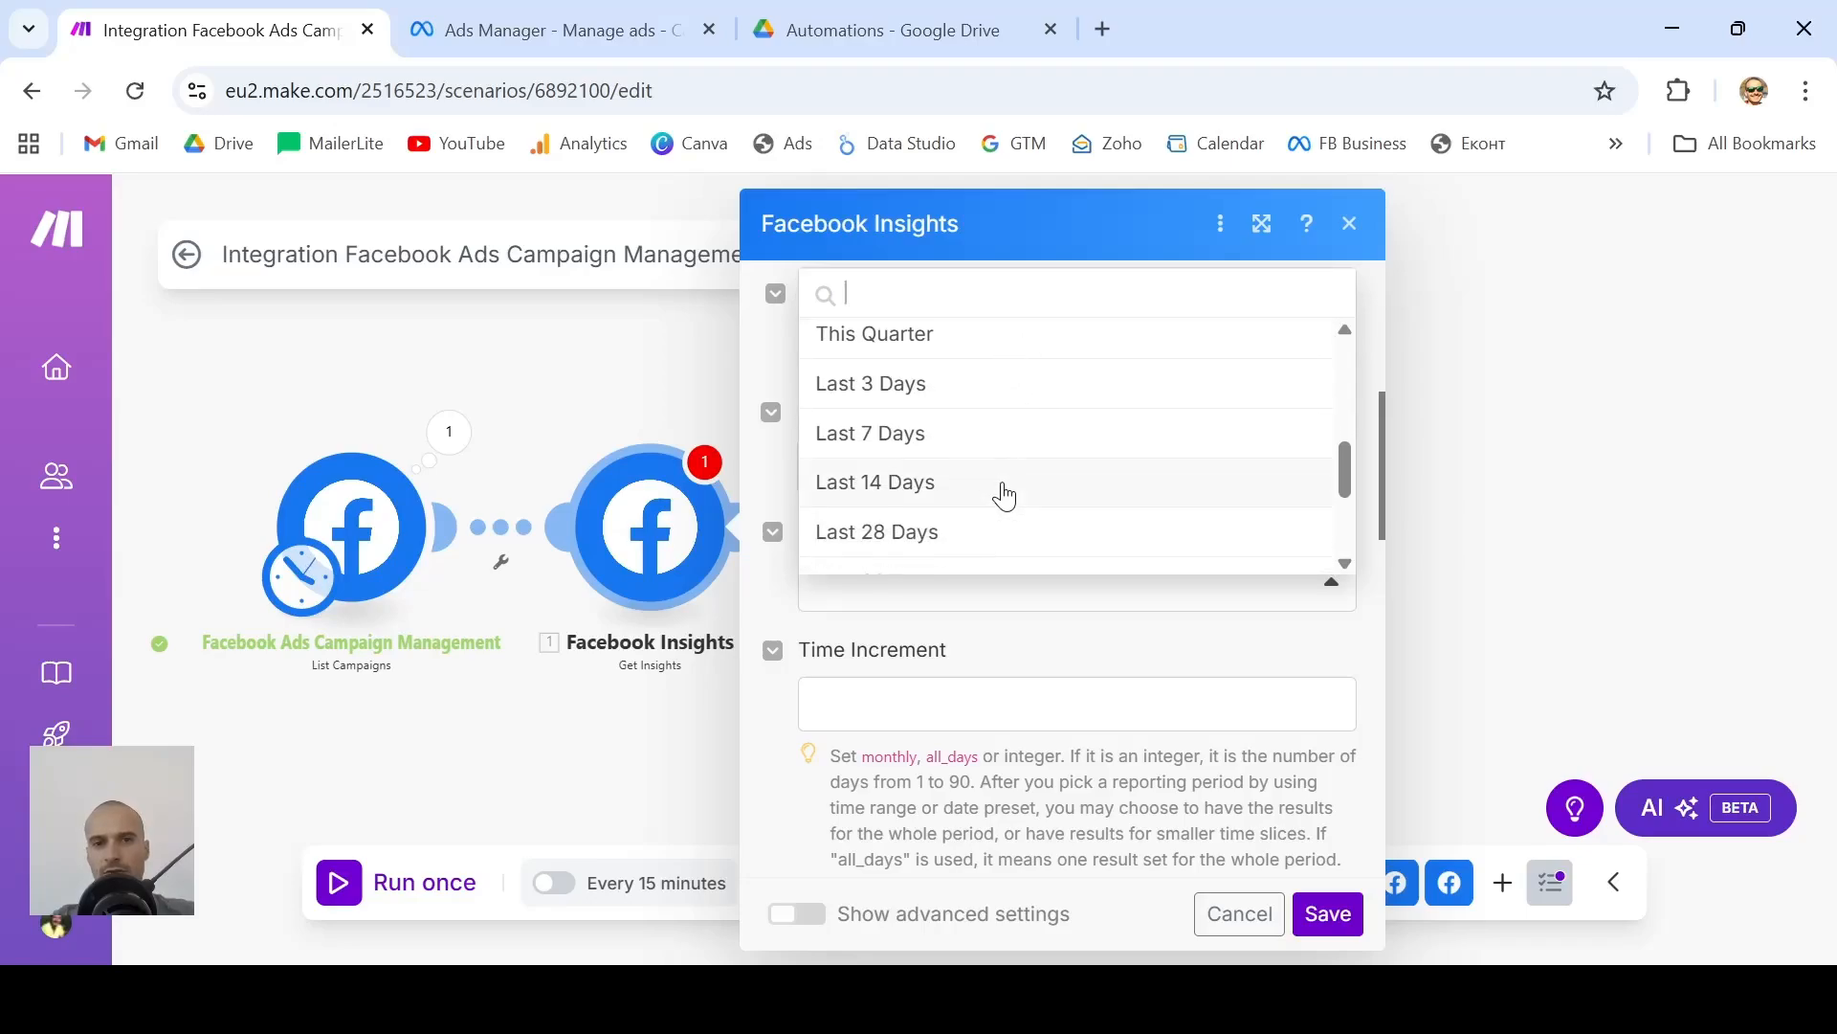
scroll(1025, 500, "down", 1)
scroll(1025, 501, "down", 2)
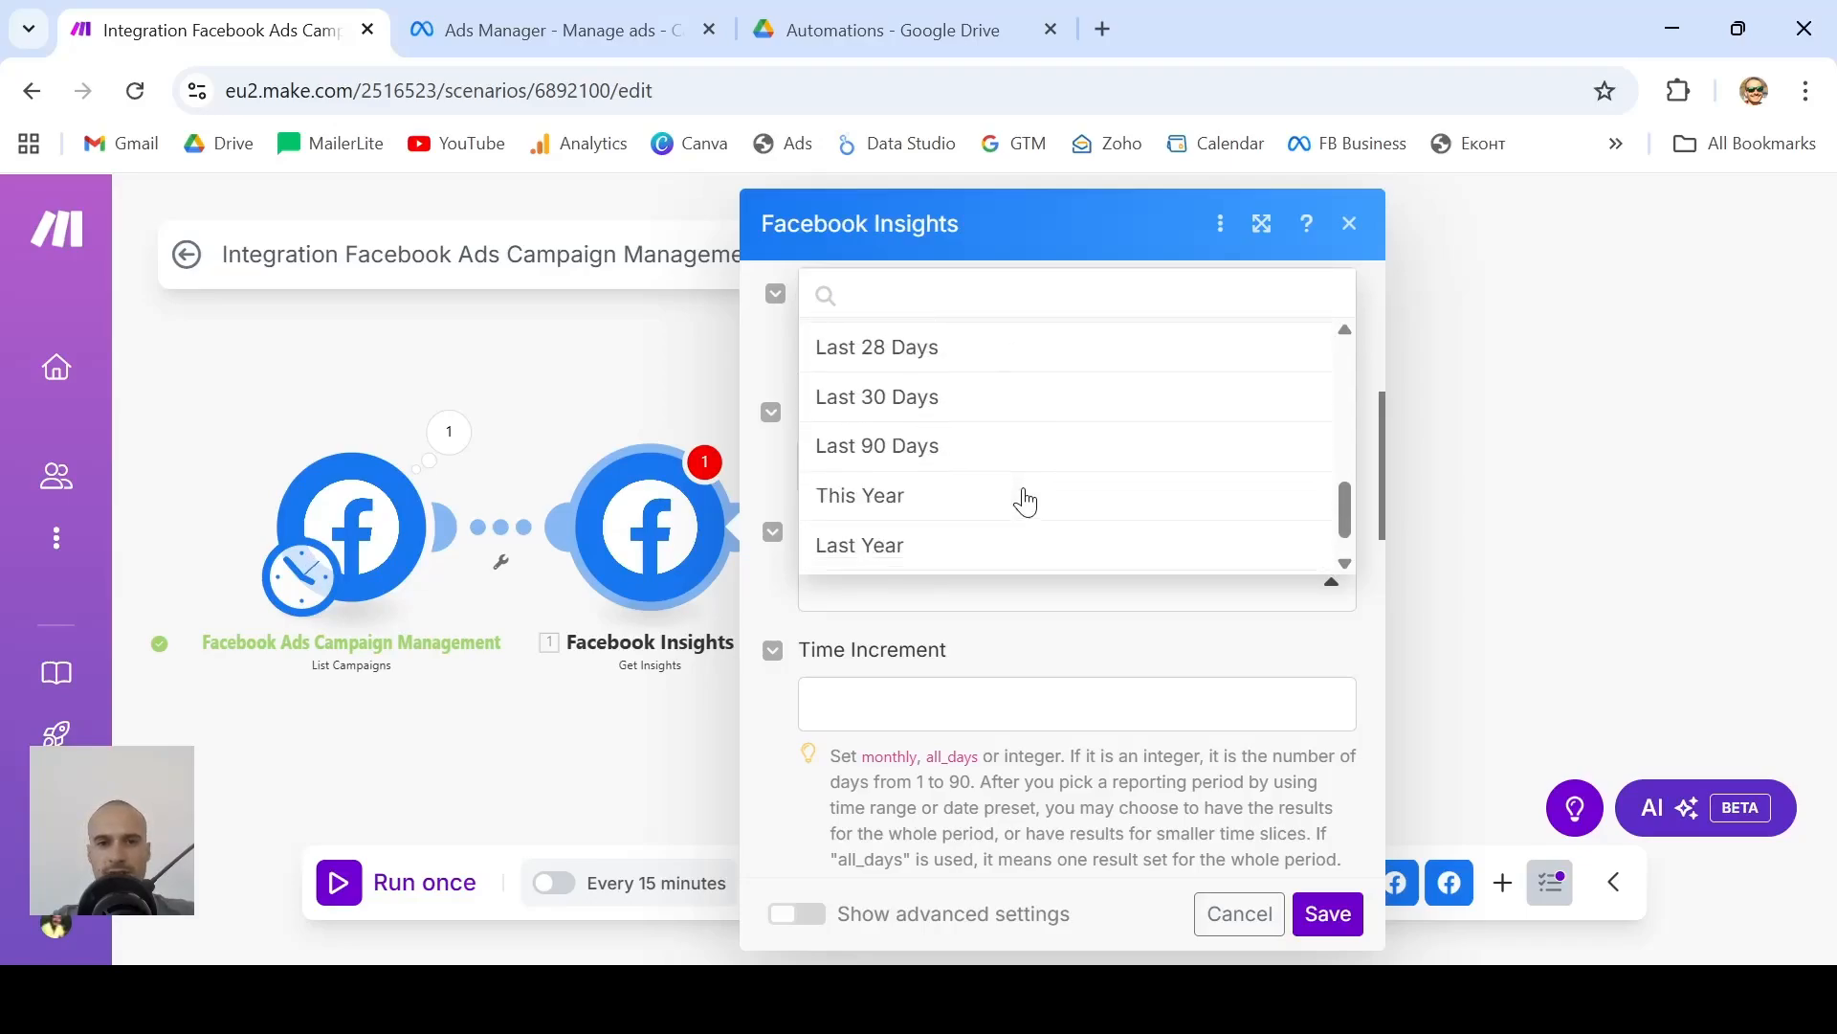
scroll(1025, 500, "up", 1)
scroll(1025, 501, "up", 3)
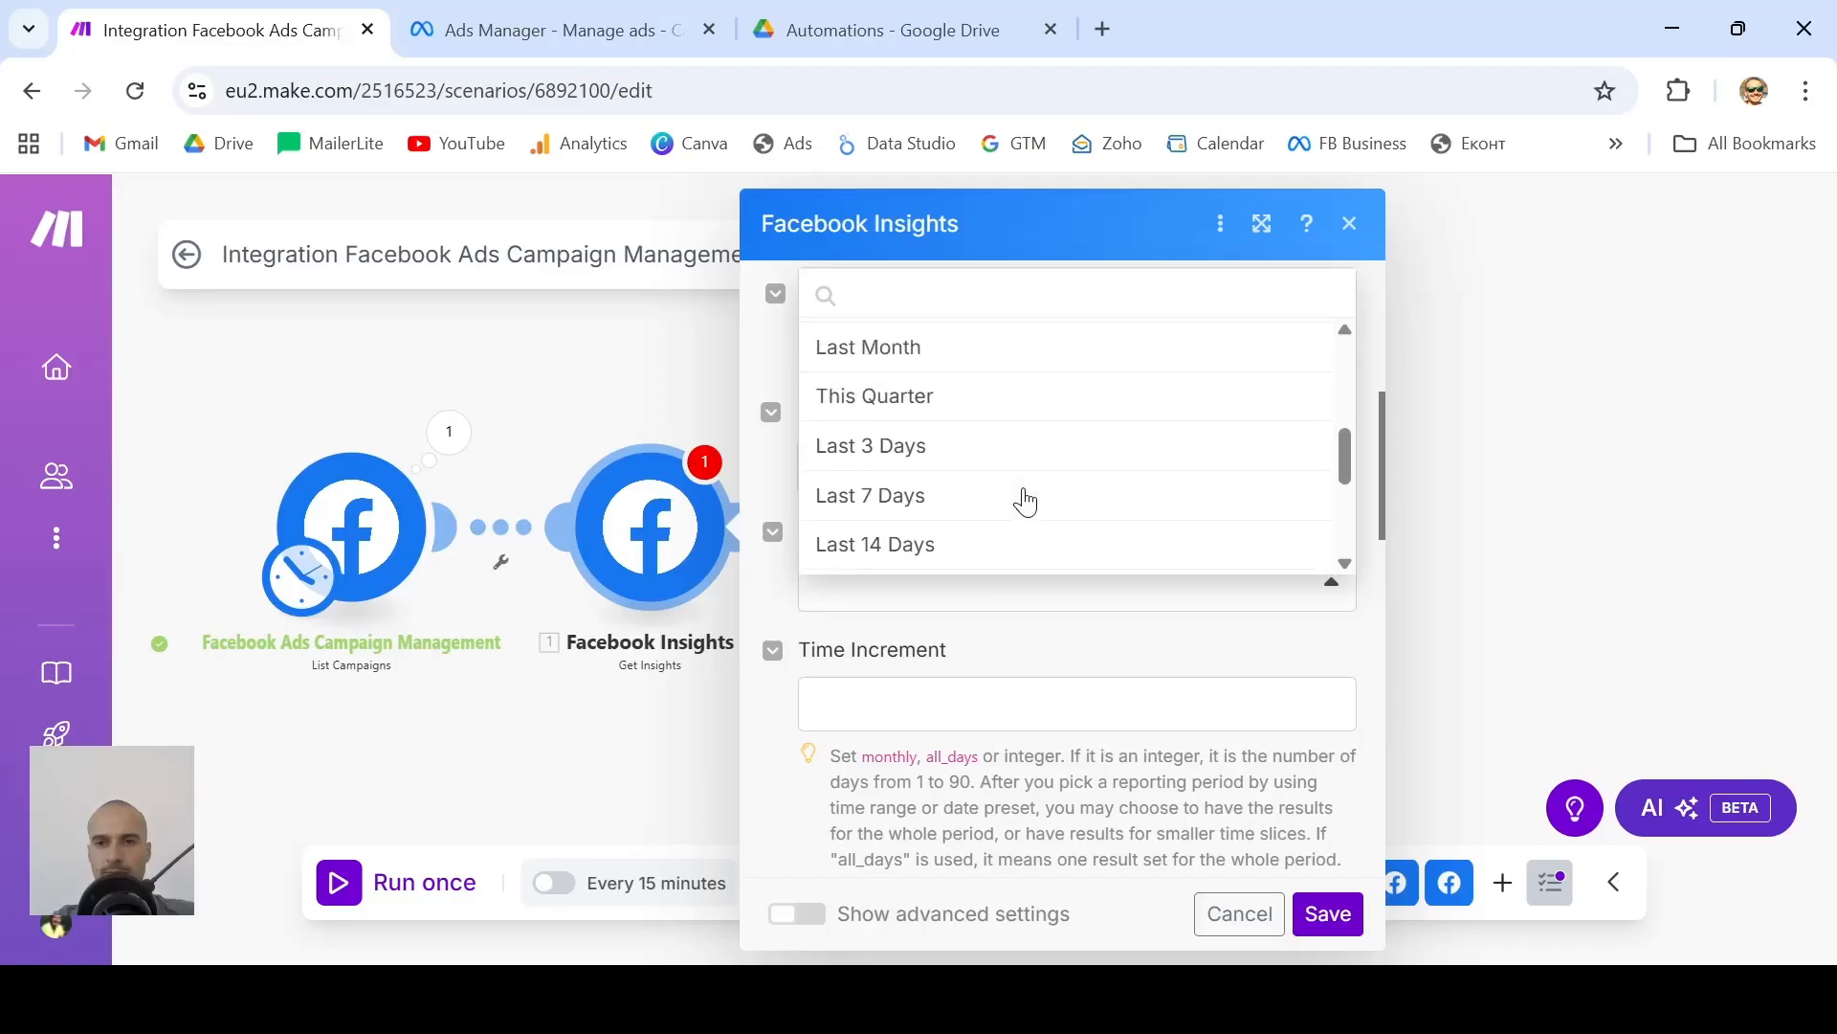
scroll(1025, 500, "down", 1)
scroll(1025, 501, "up", 1)
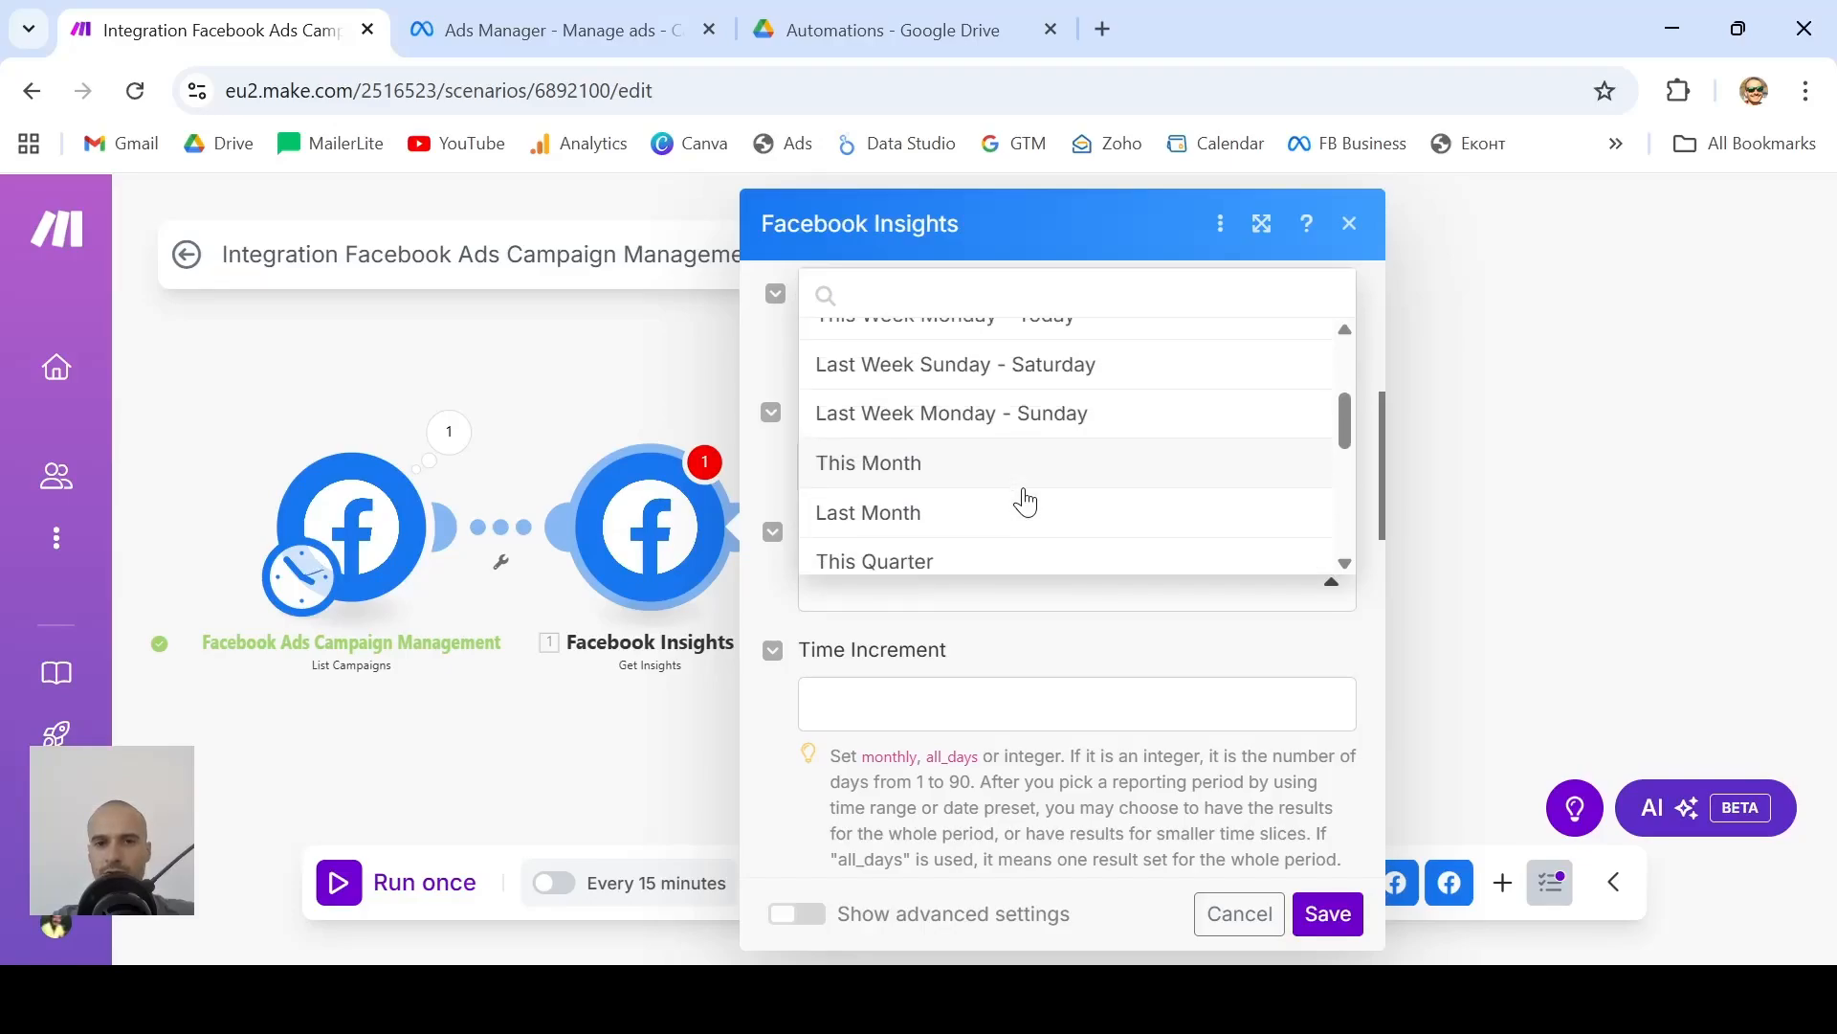
scroll(1025, 501, "up", 2)
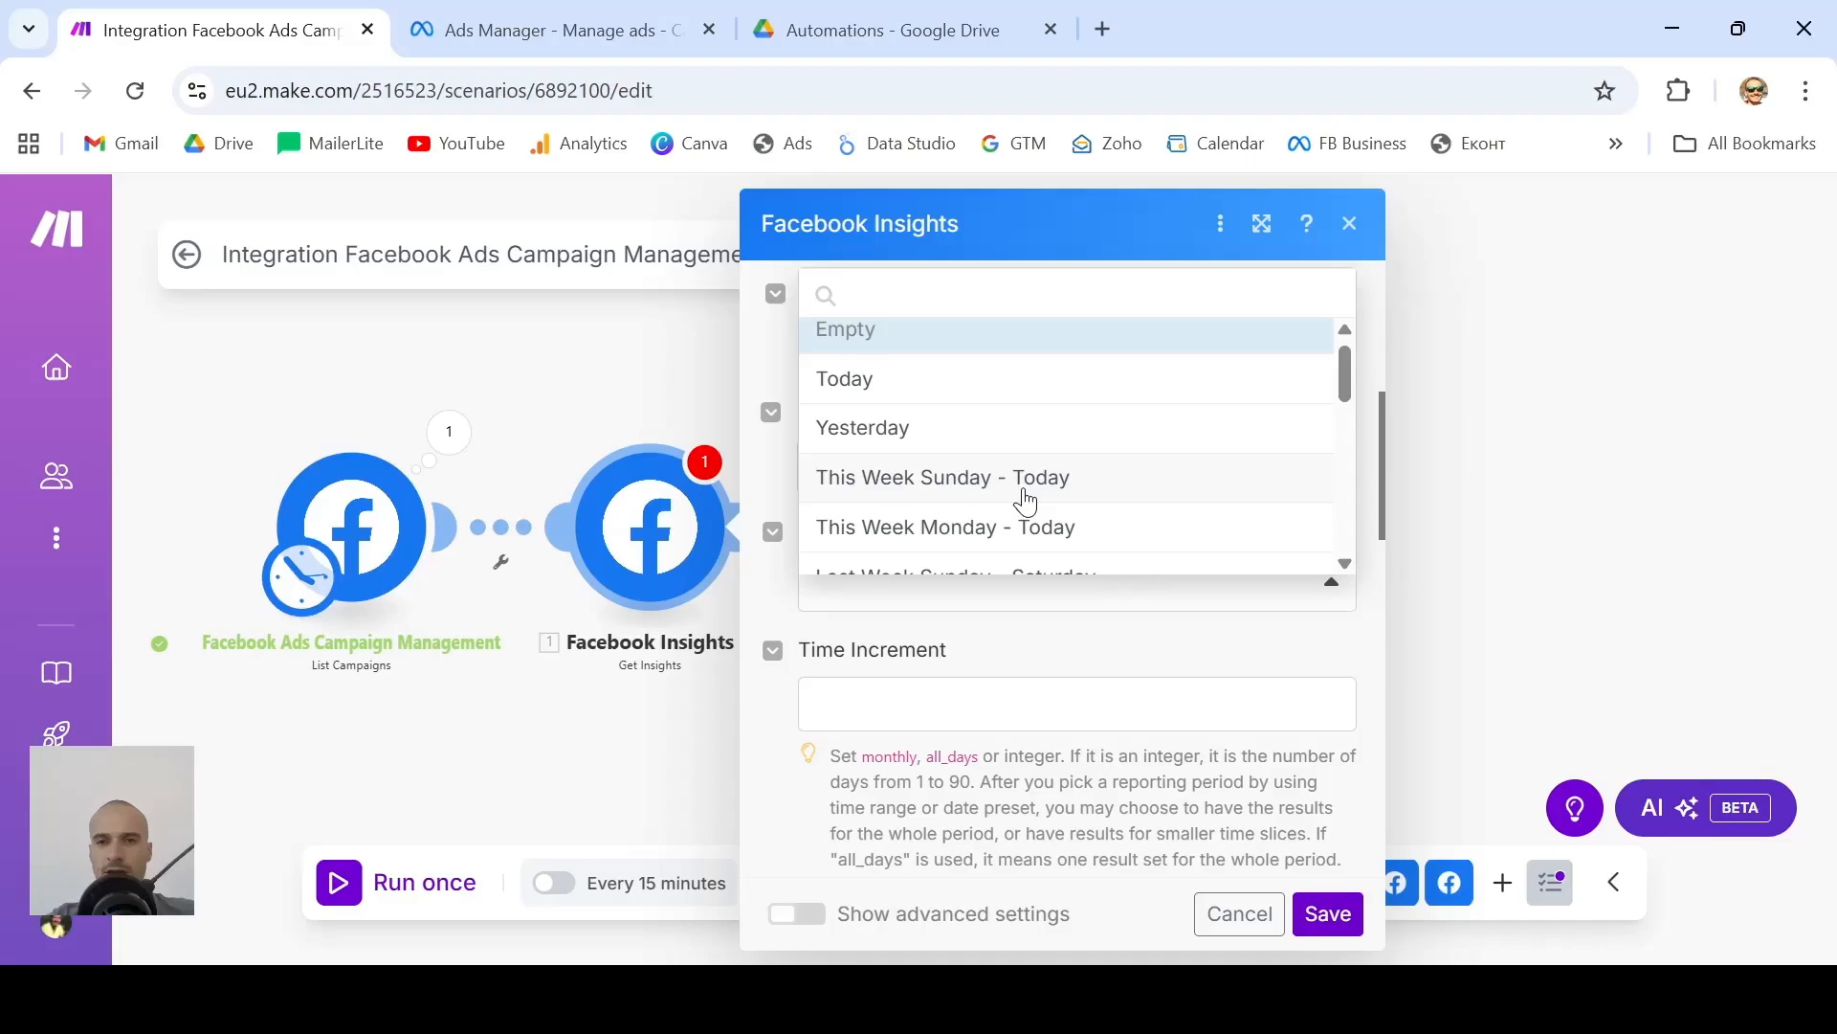
scroll(1025, 500, "down", 3)
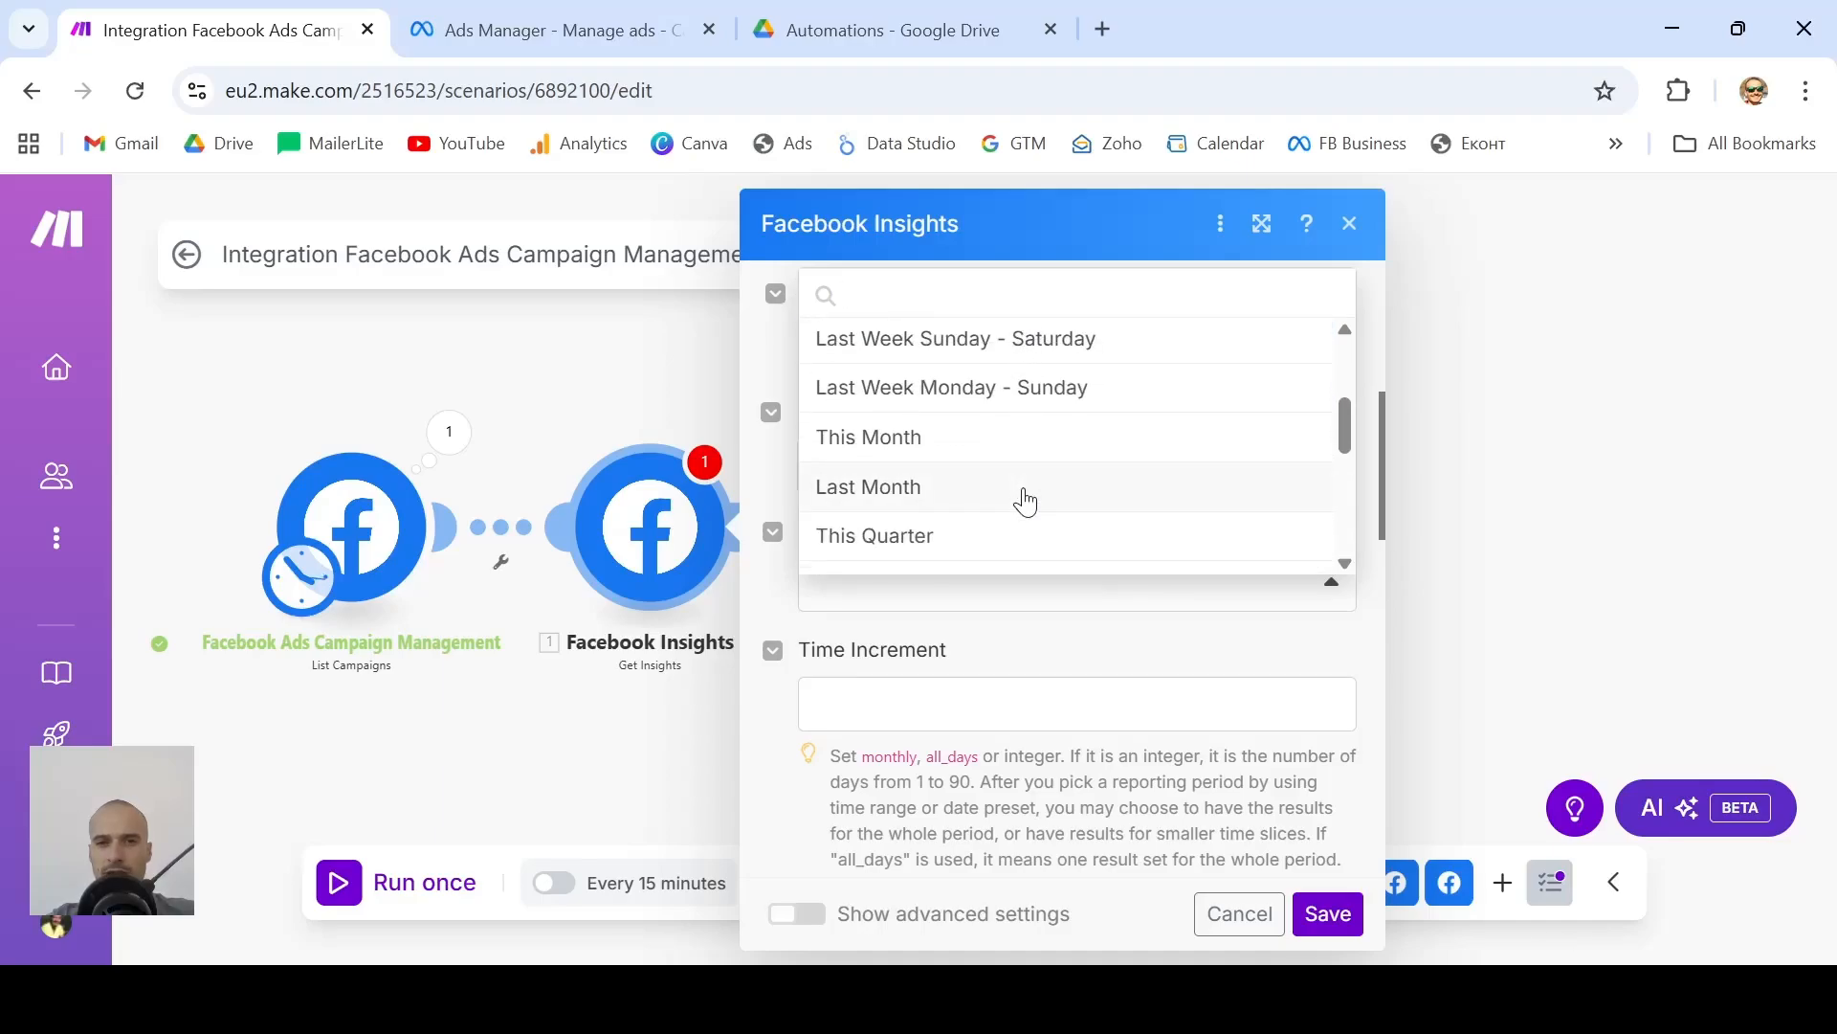
scroll(1025, 501, "down", 3)
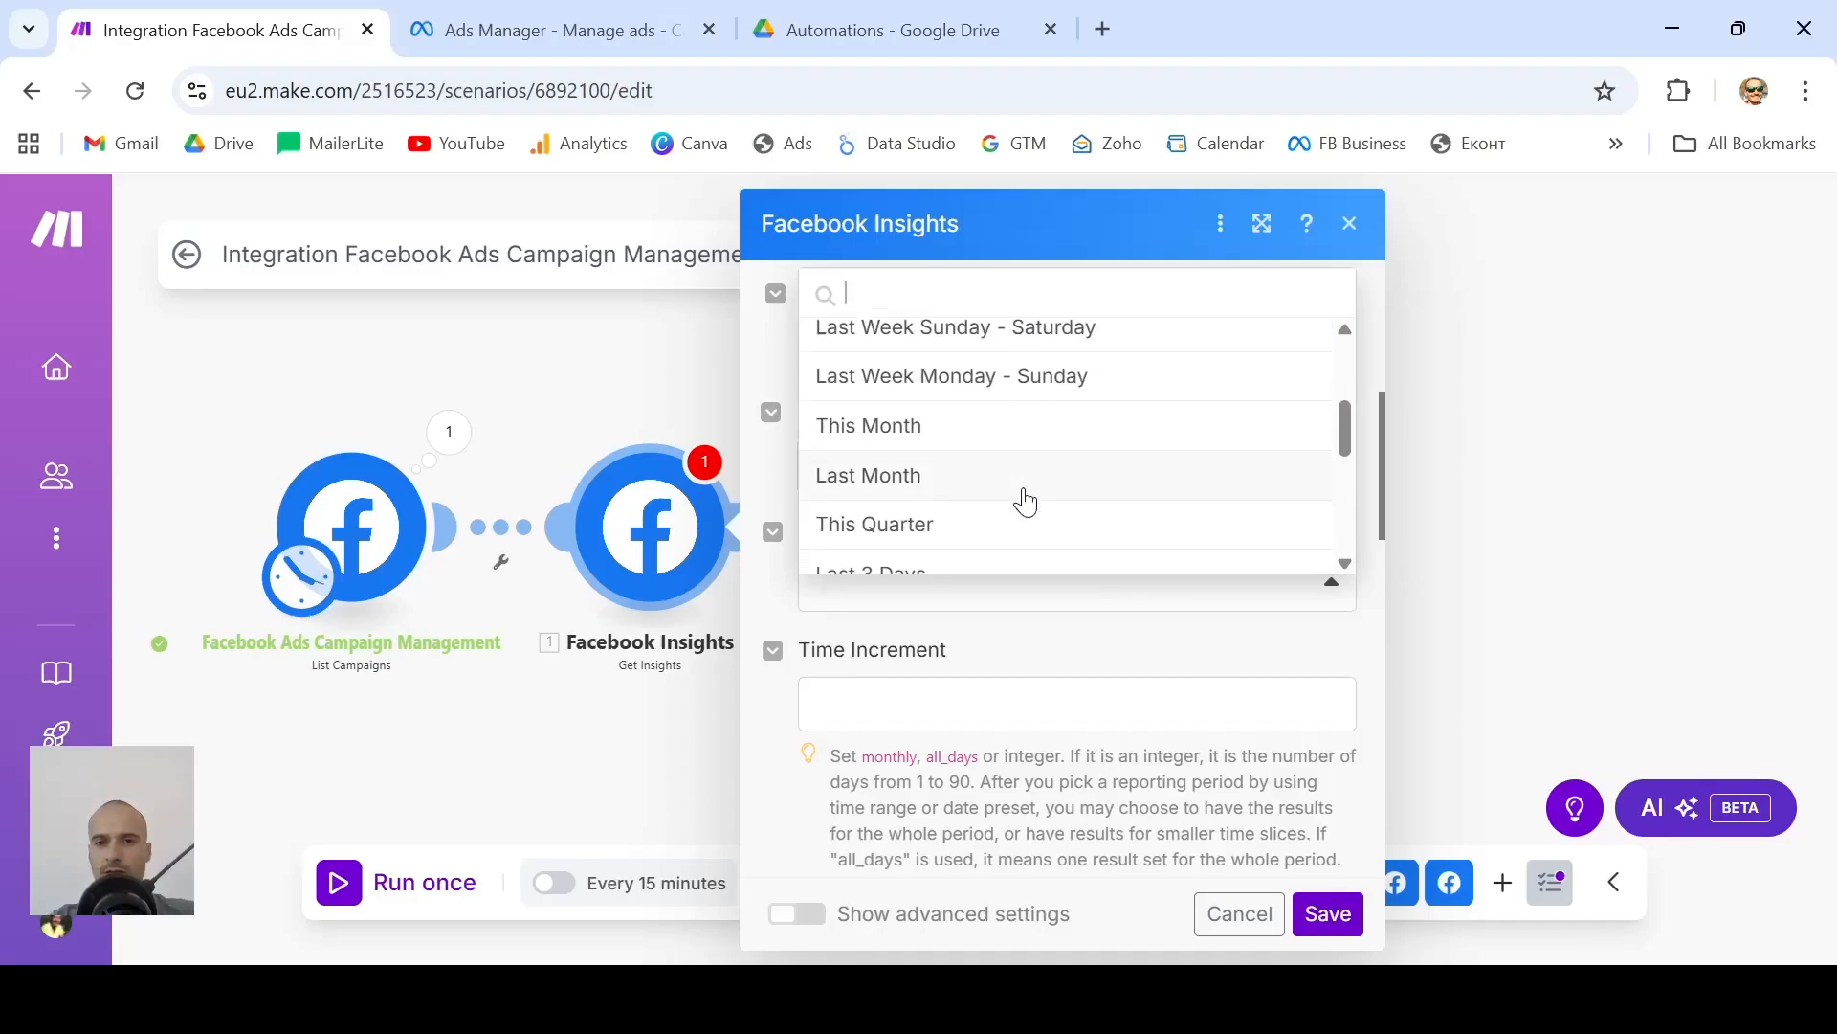
scroll(1025, 500, "down", 5)
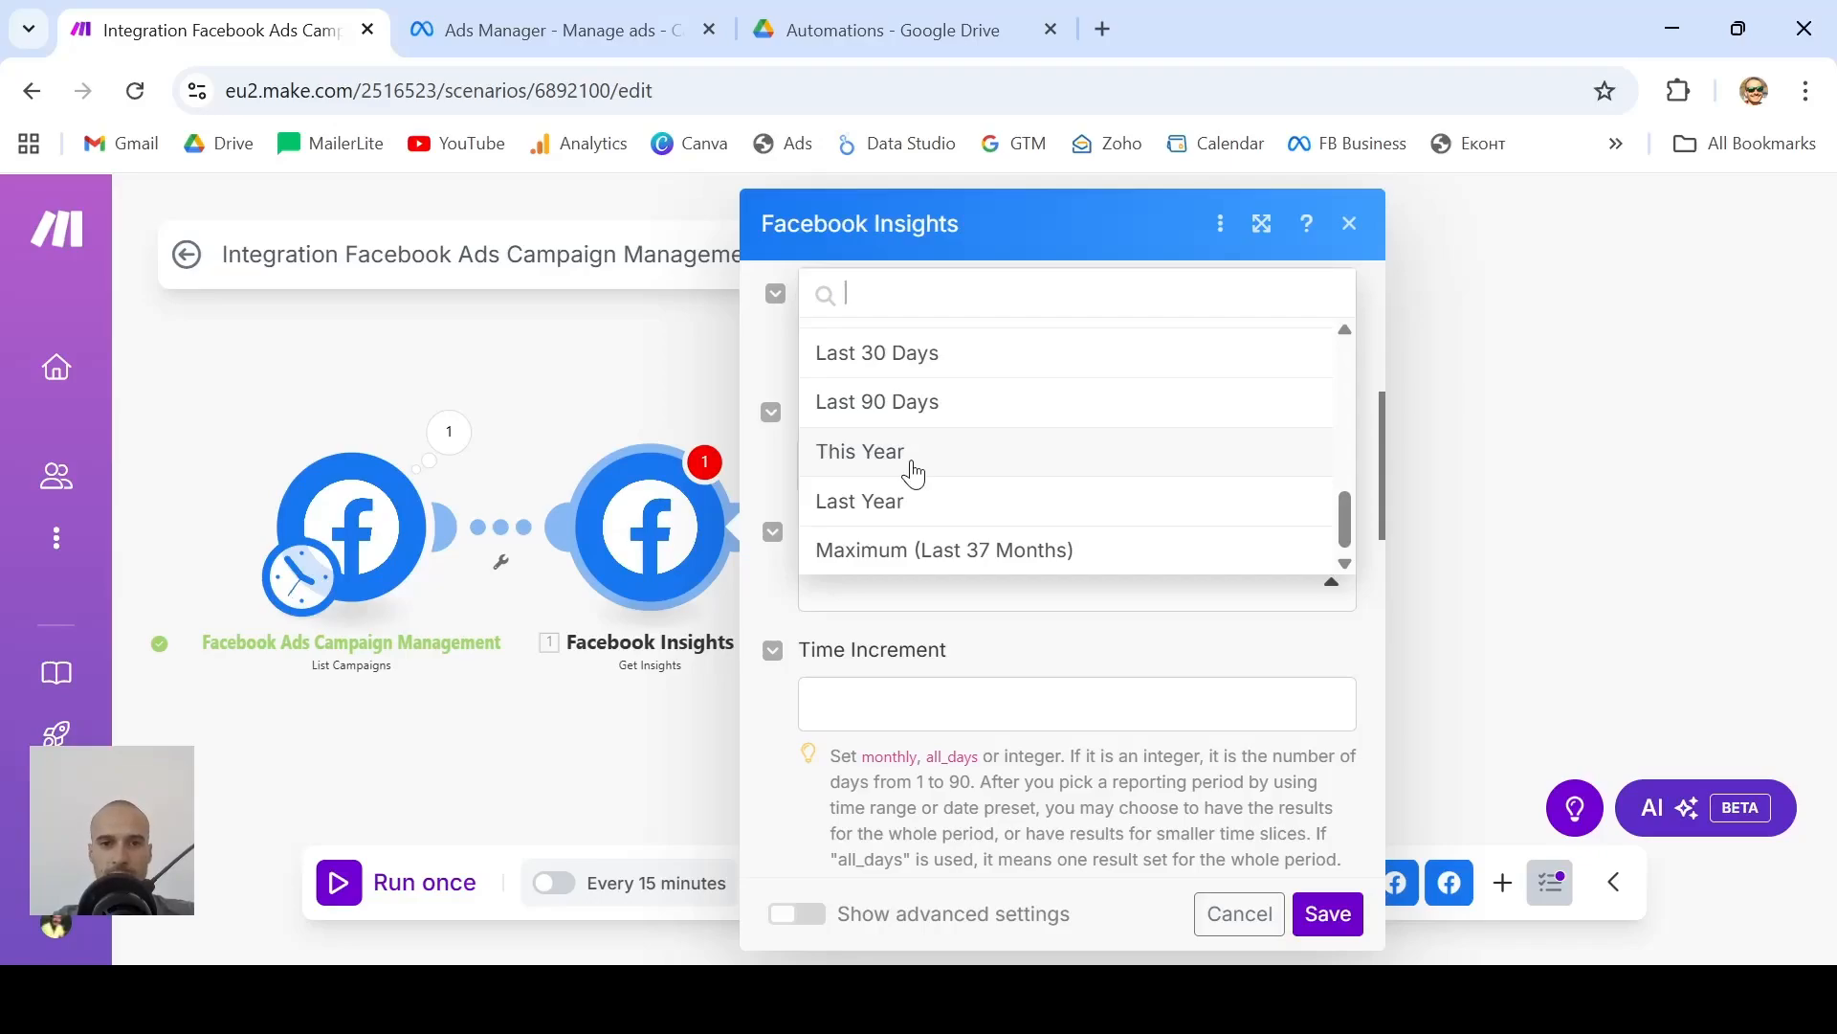
scroll(914, 471, "up", 5)
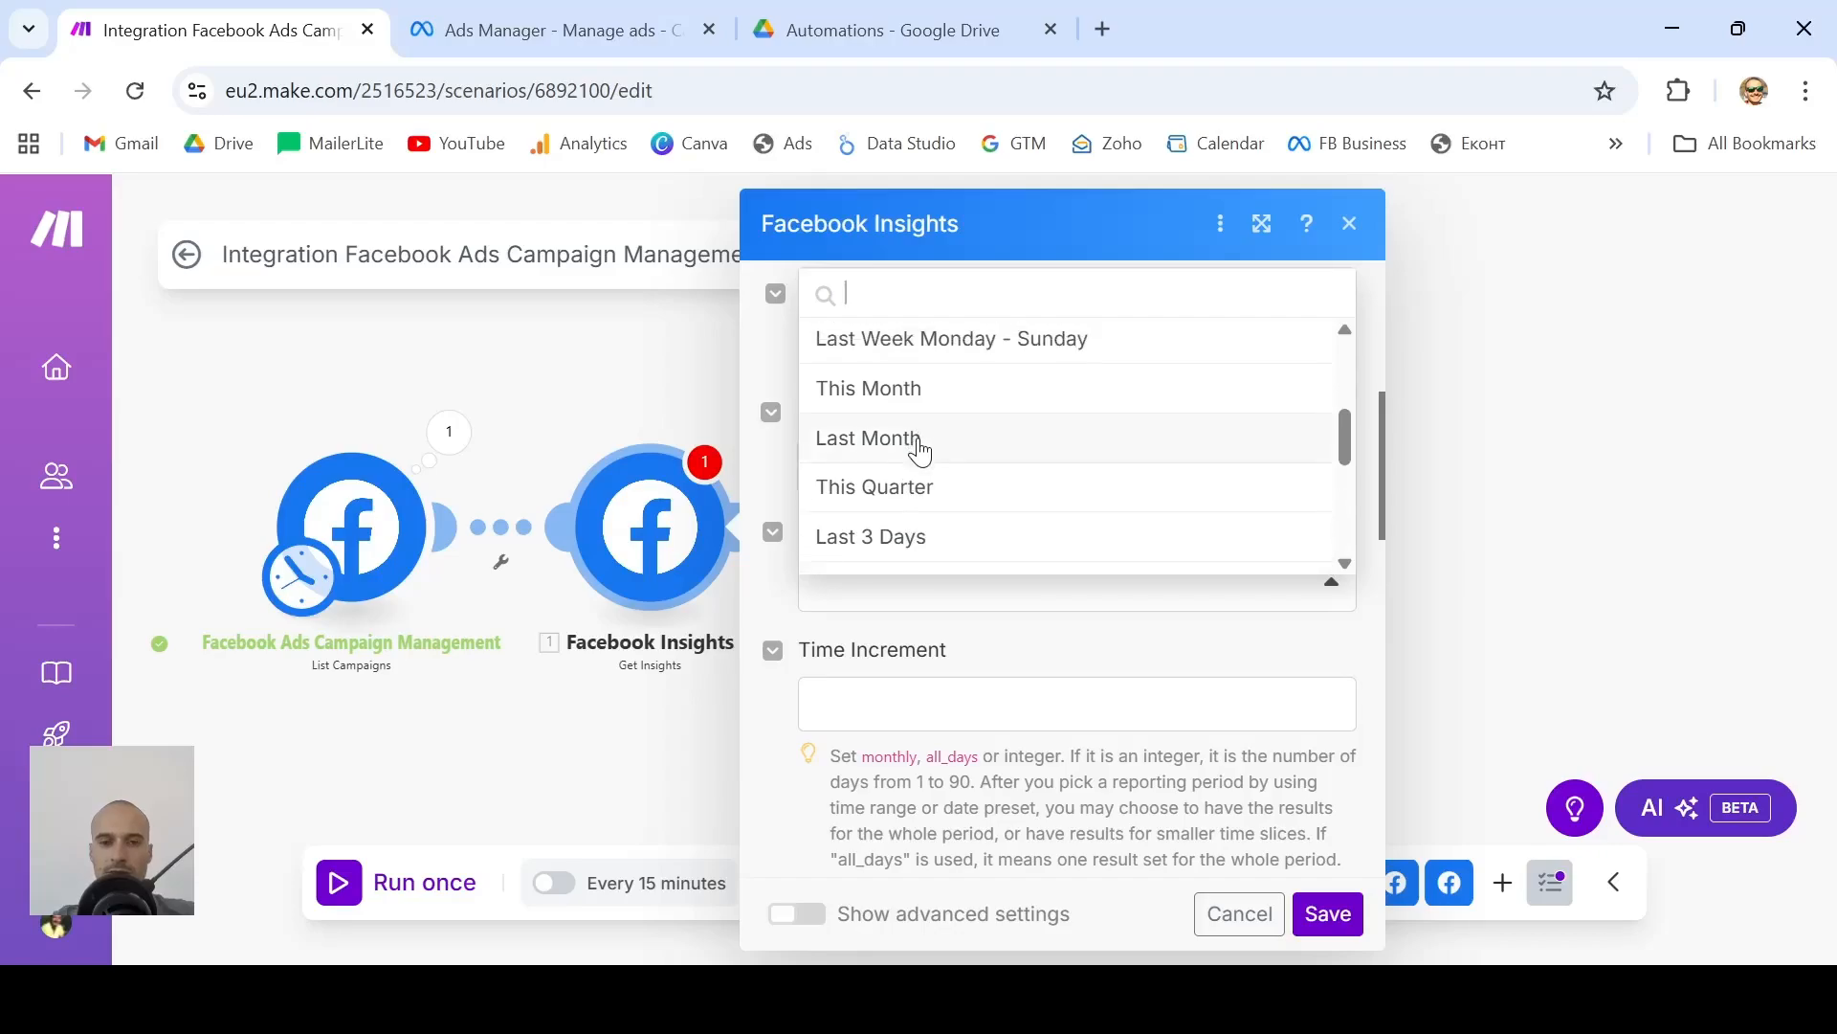
scroll(920, 450, "down", 2)
scroll(921, 450, "up", 5)
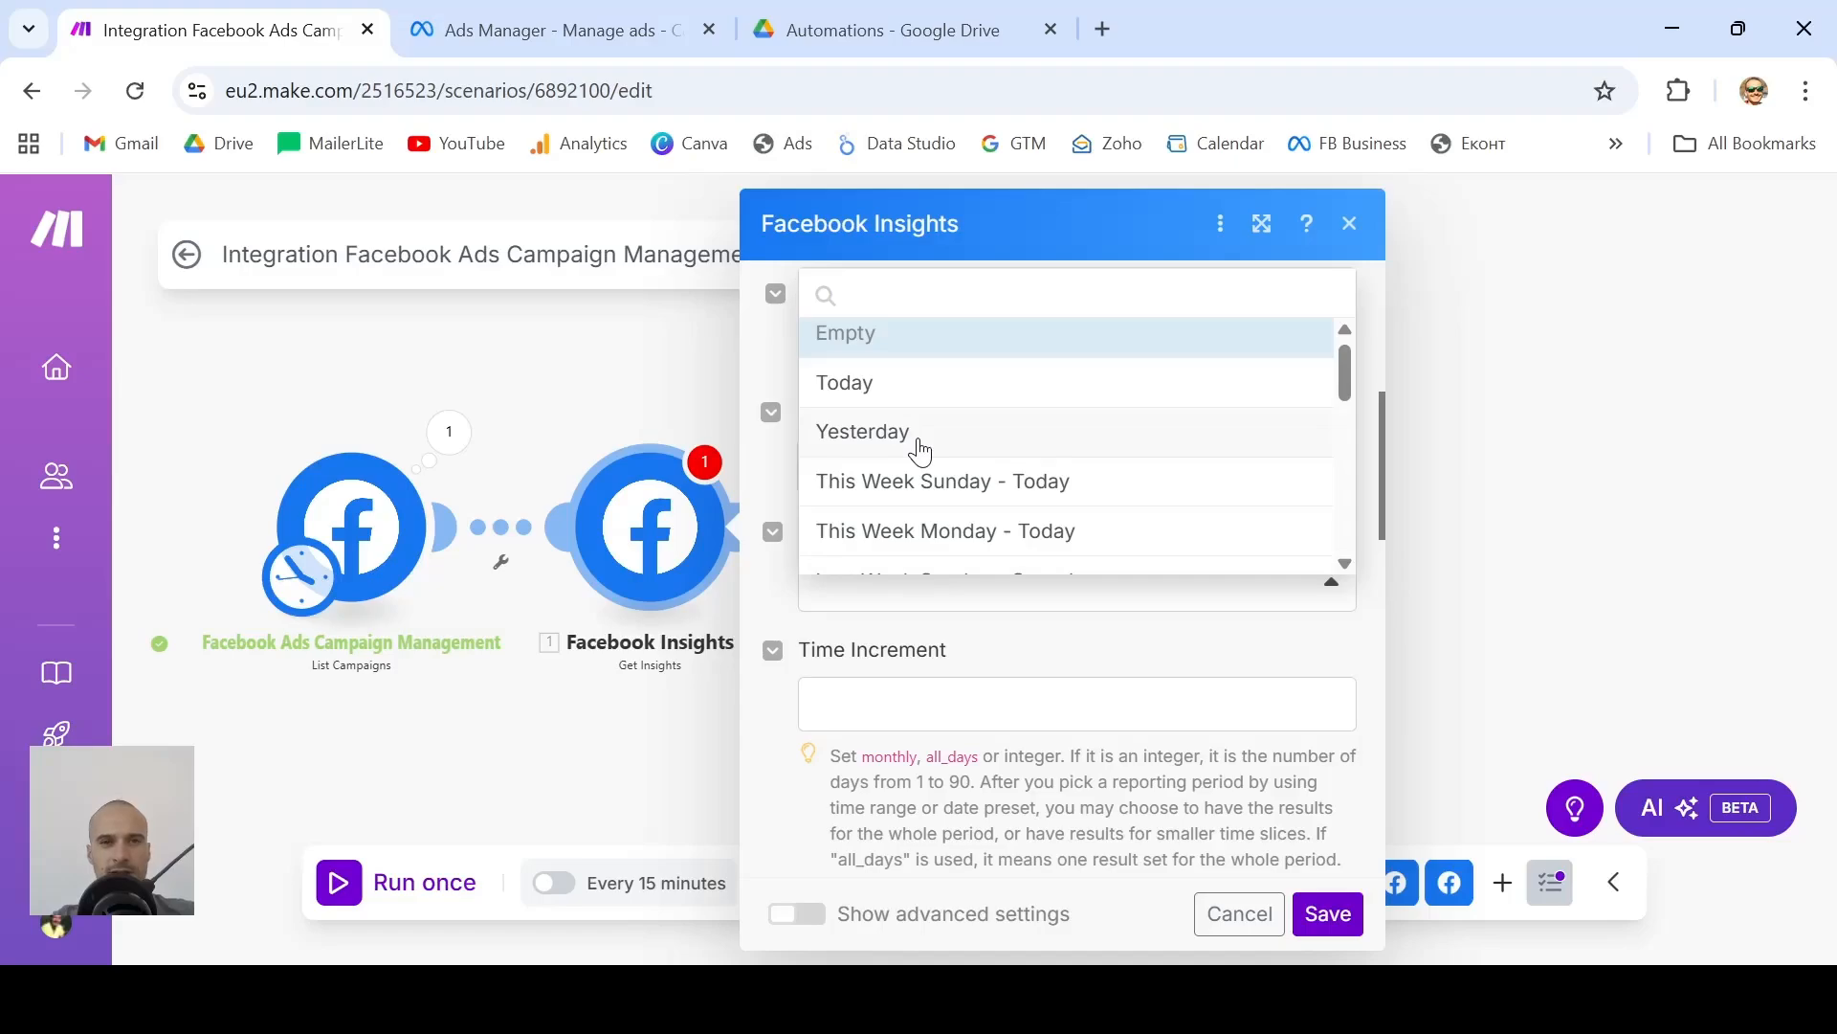
Check the campaigns in Ads Manager, return to Make and set the insights module's date preset to This Year
left_click(529, 31)
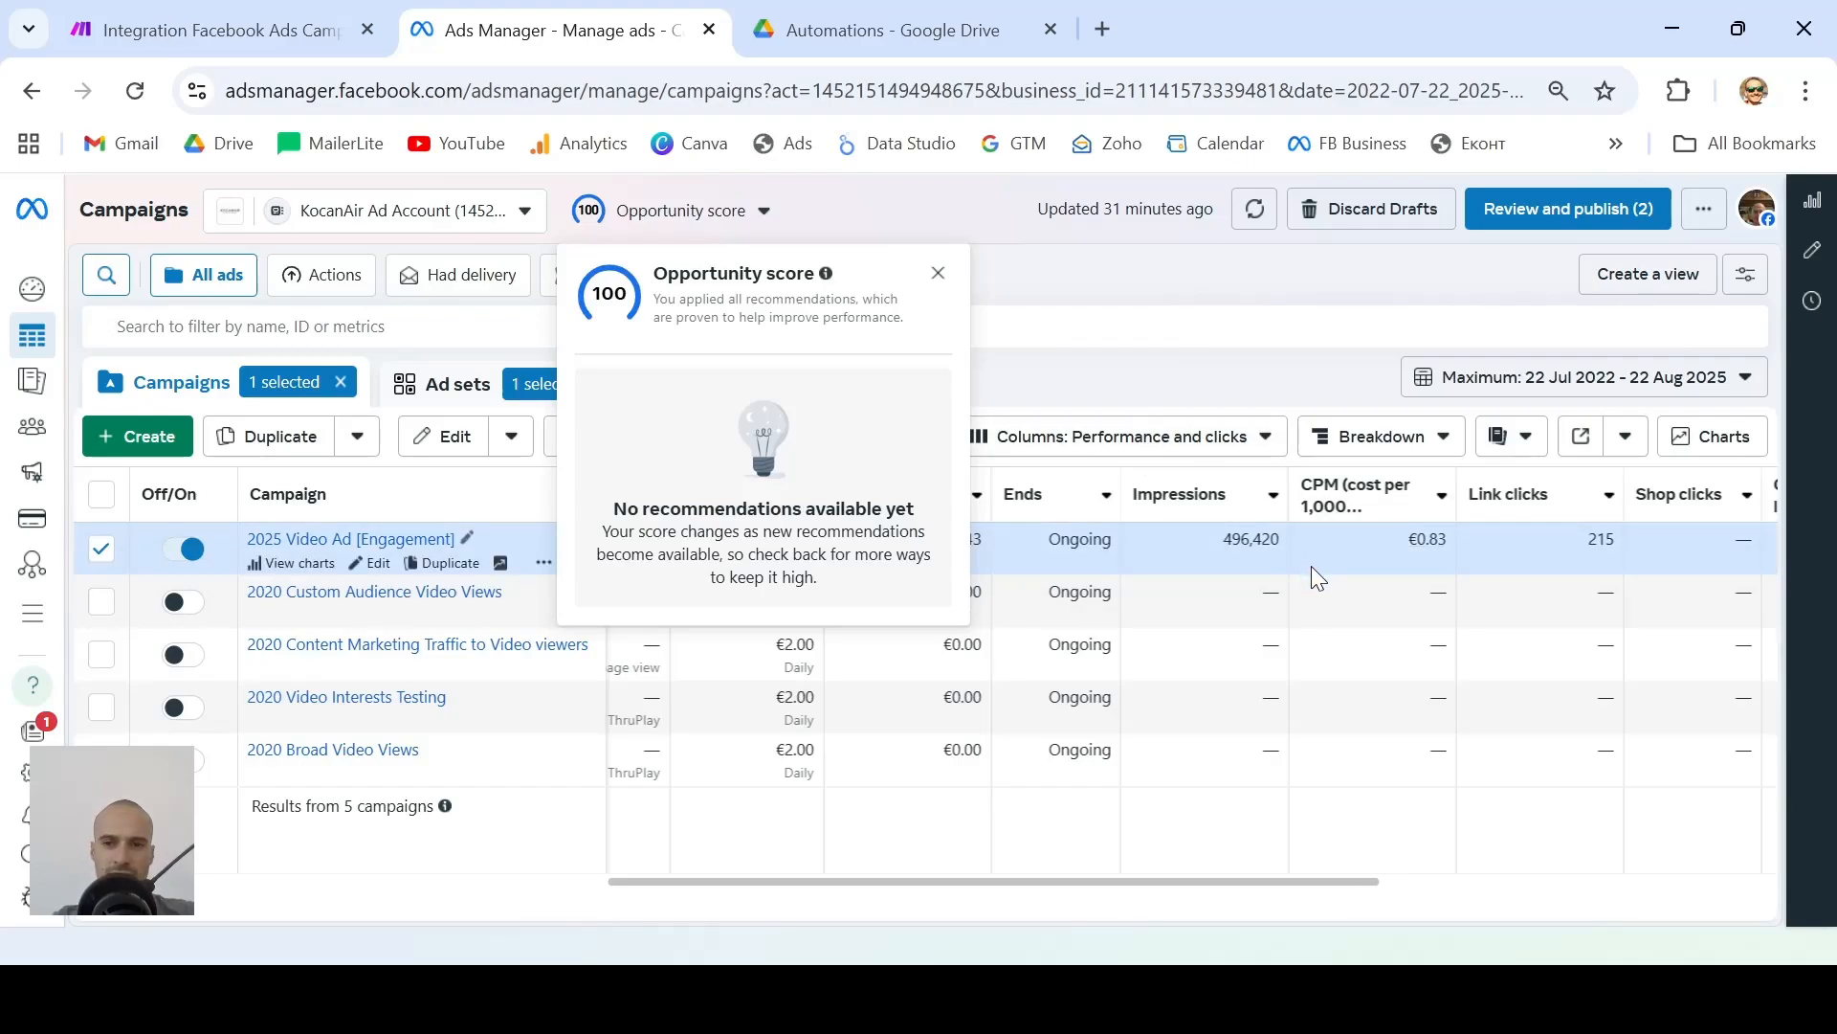
left_click(292, 28)
left_click(1071, 613)
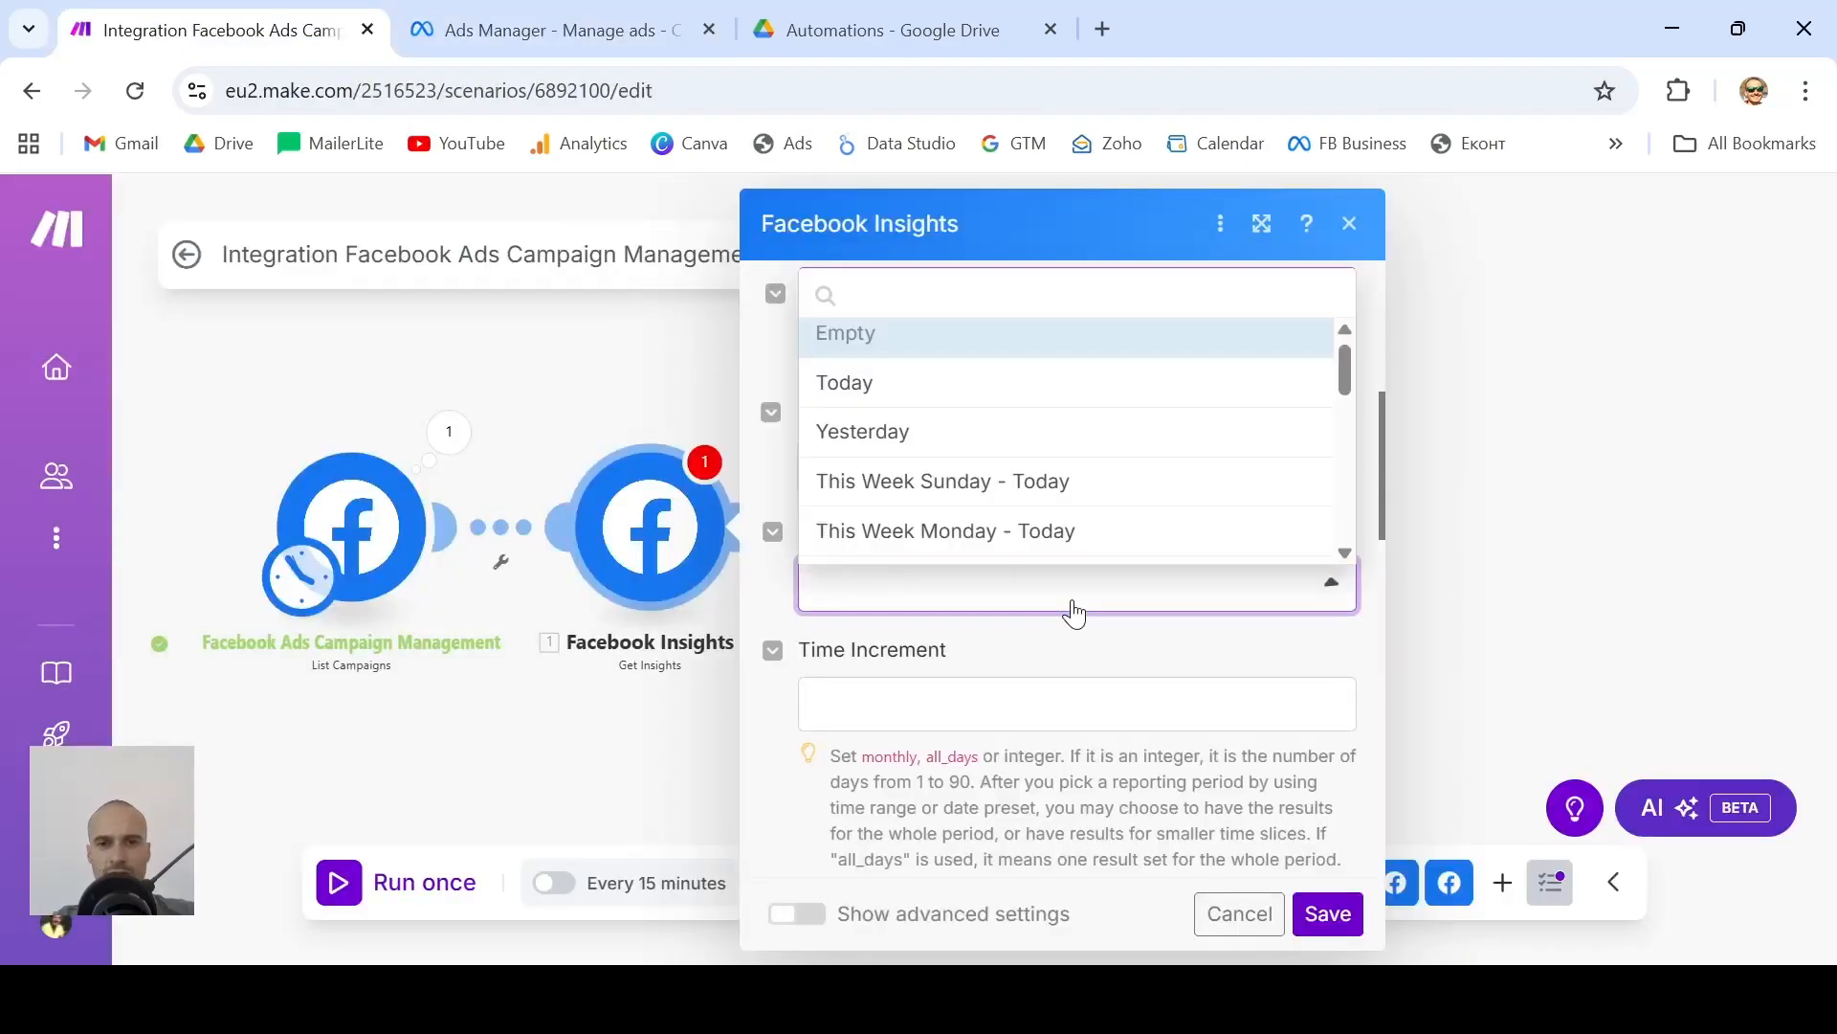
scroll(1181, 513, "down", 3)
scroll(1187, 514, "down", 5)
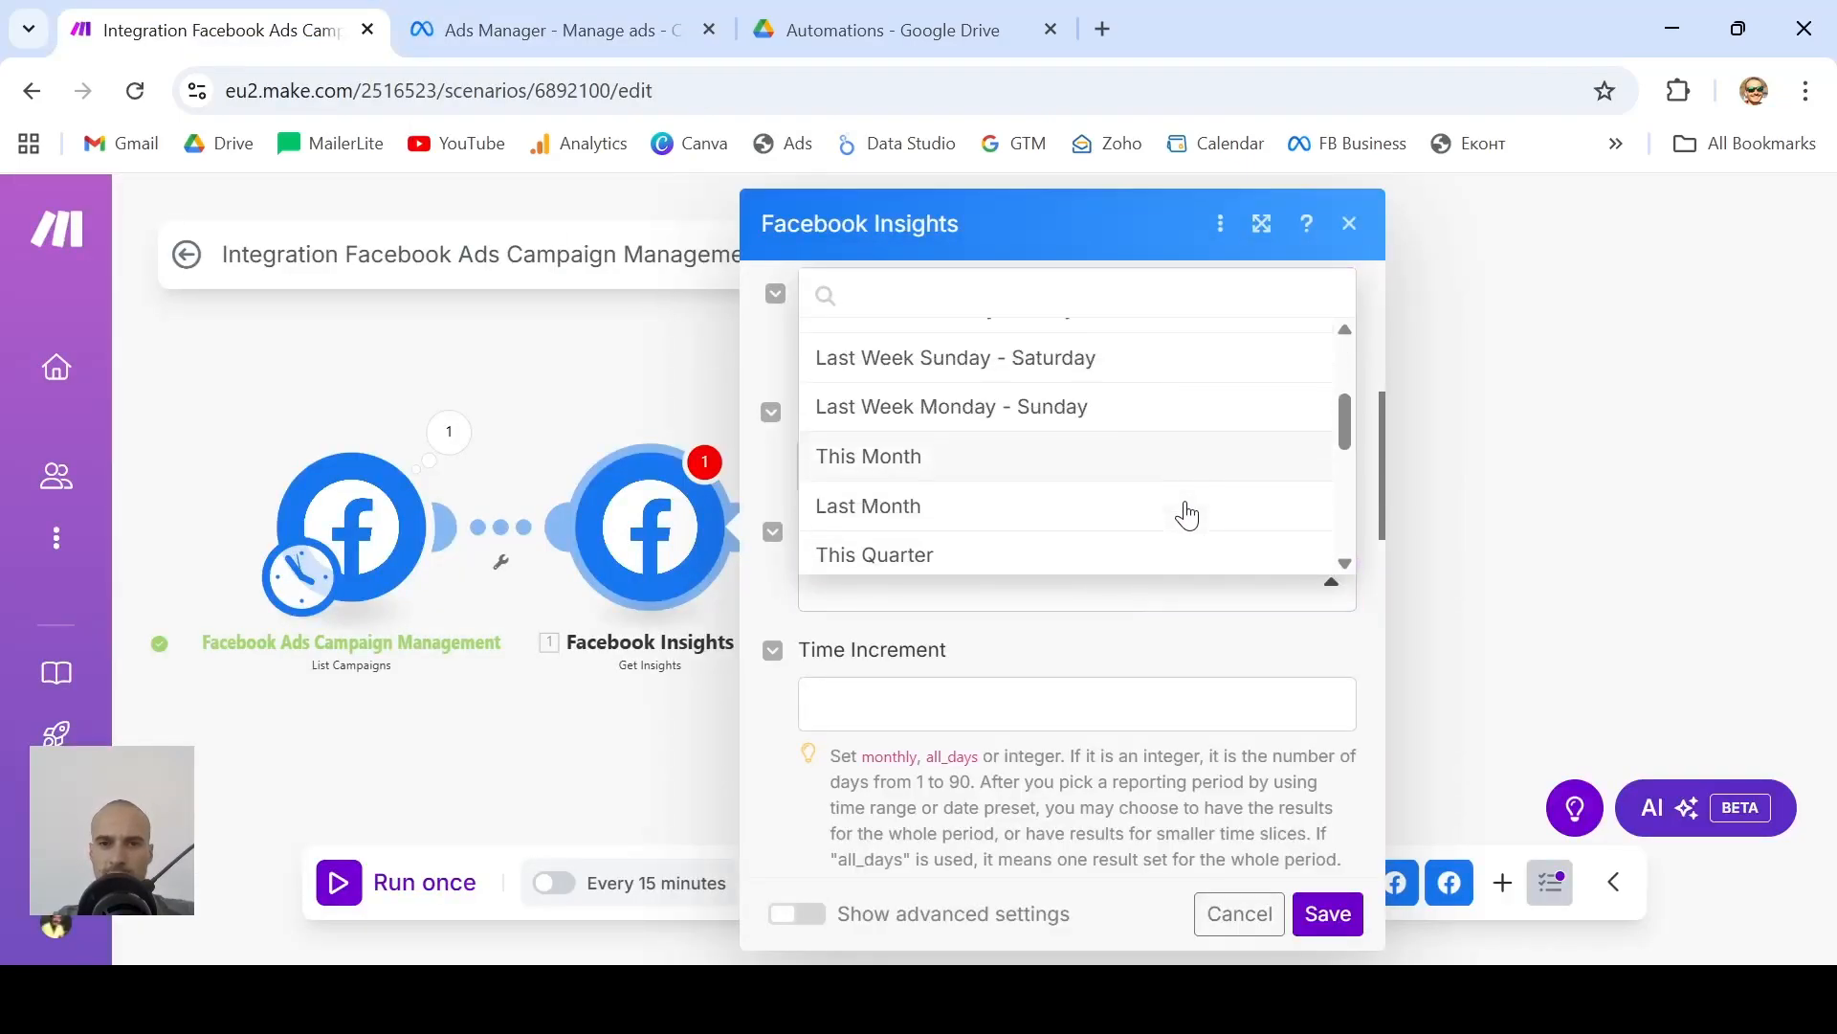
scroll(1187, 514, "down", 2)
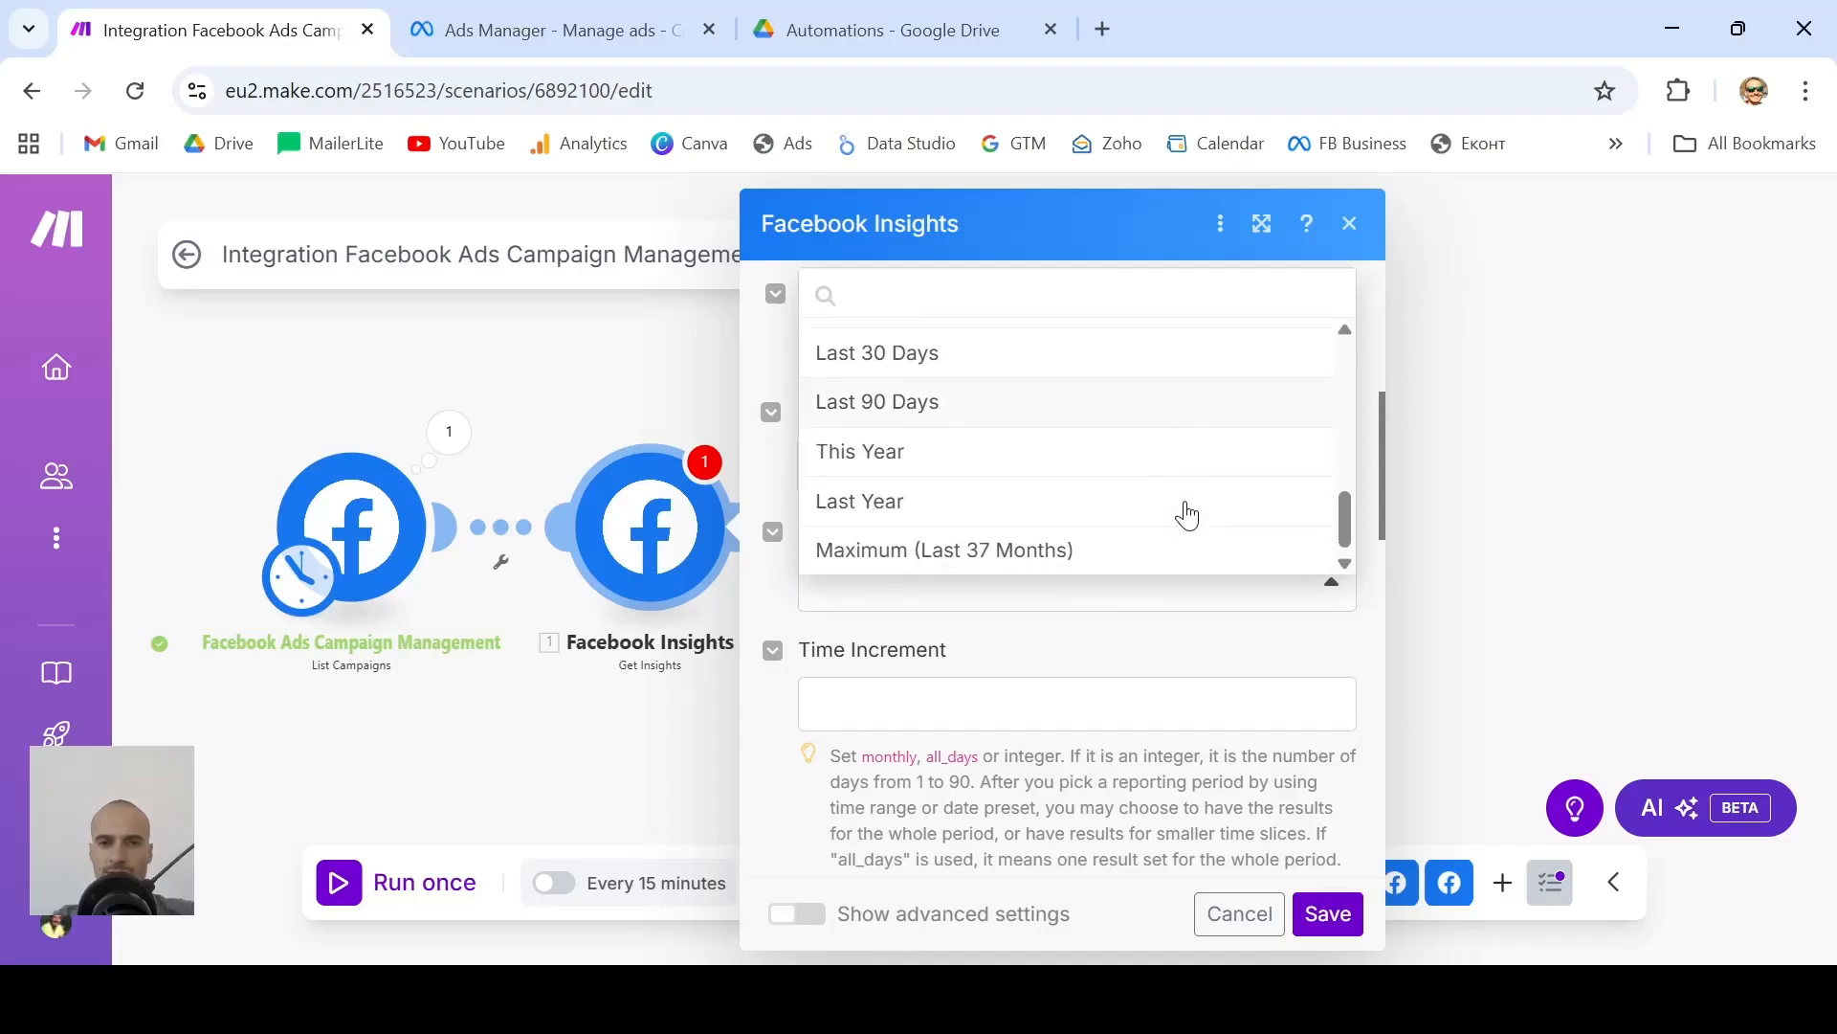
left_click(976, 467)
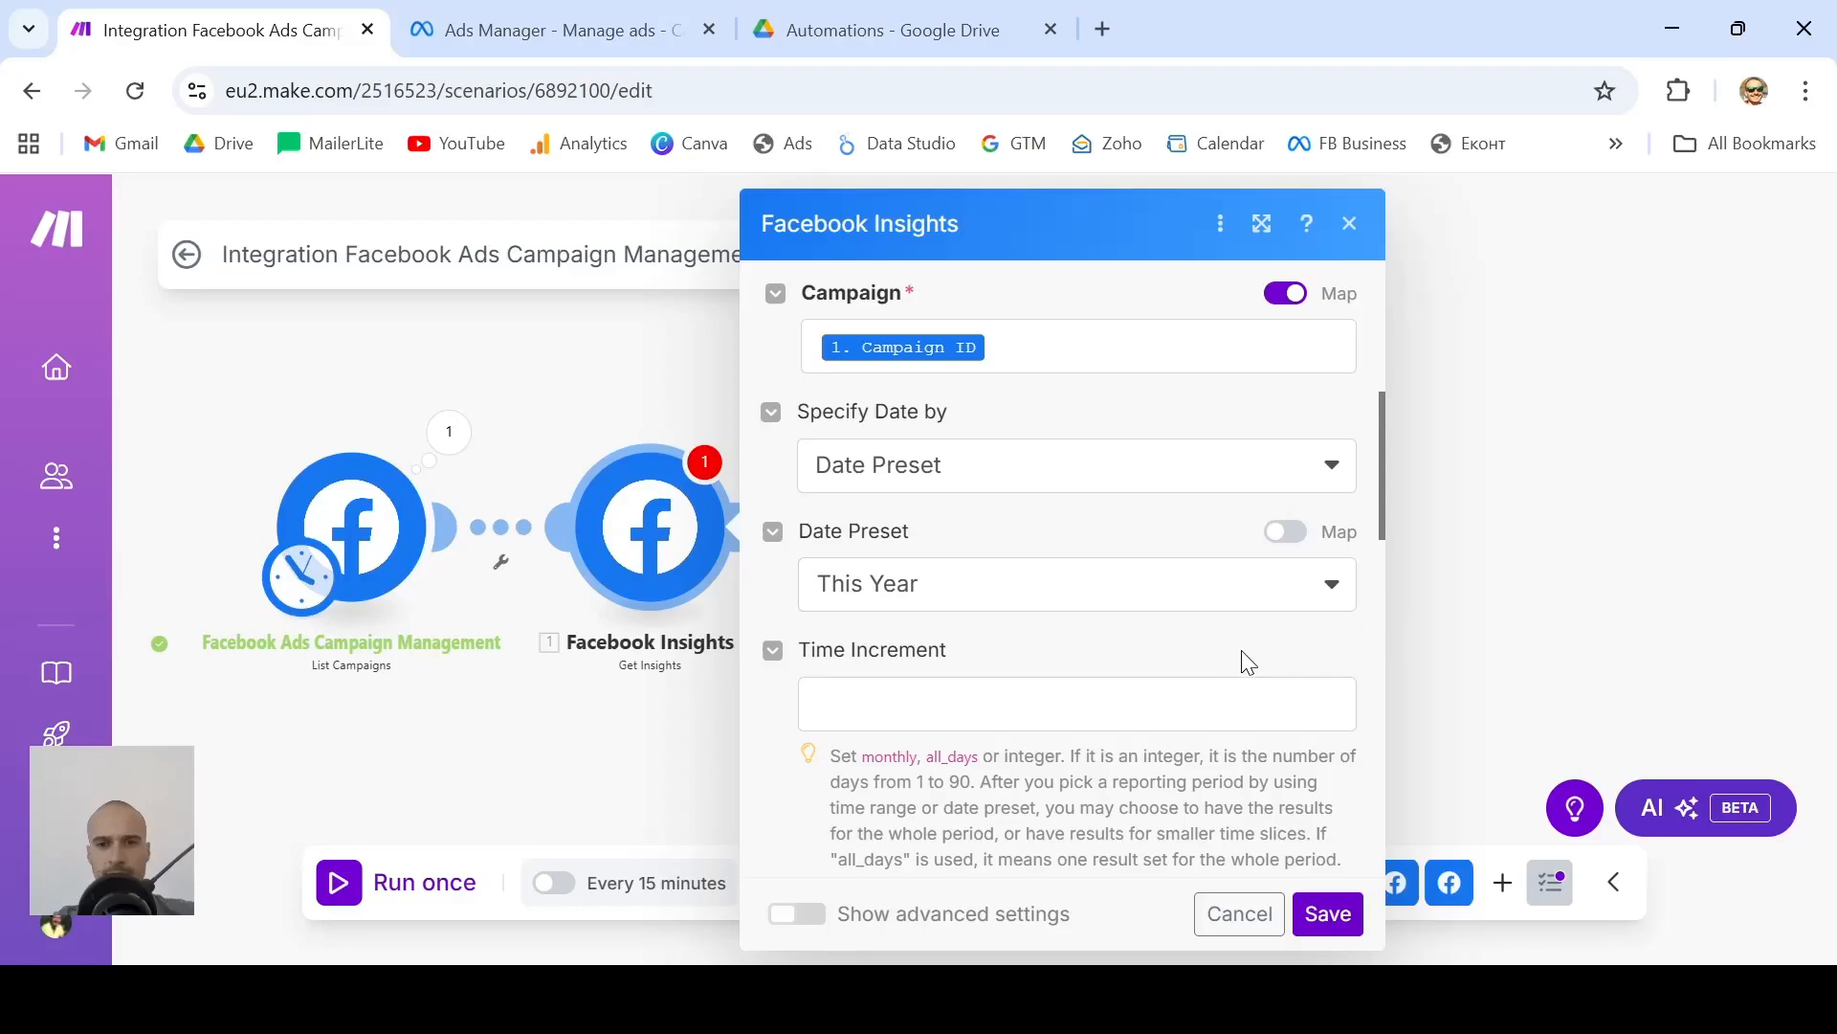
scroll(1242, 656, "down", 6)
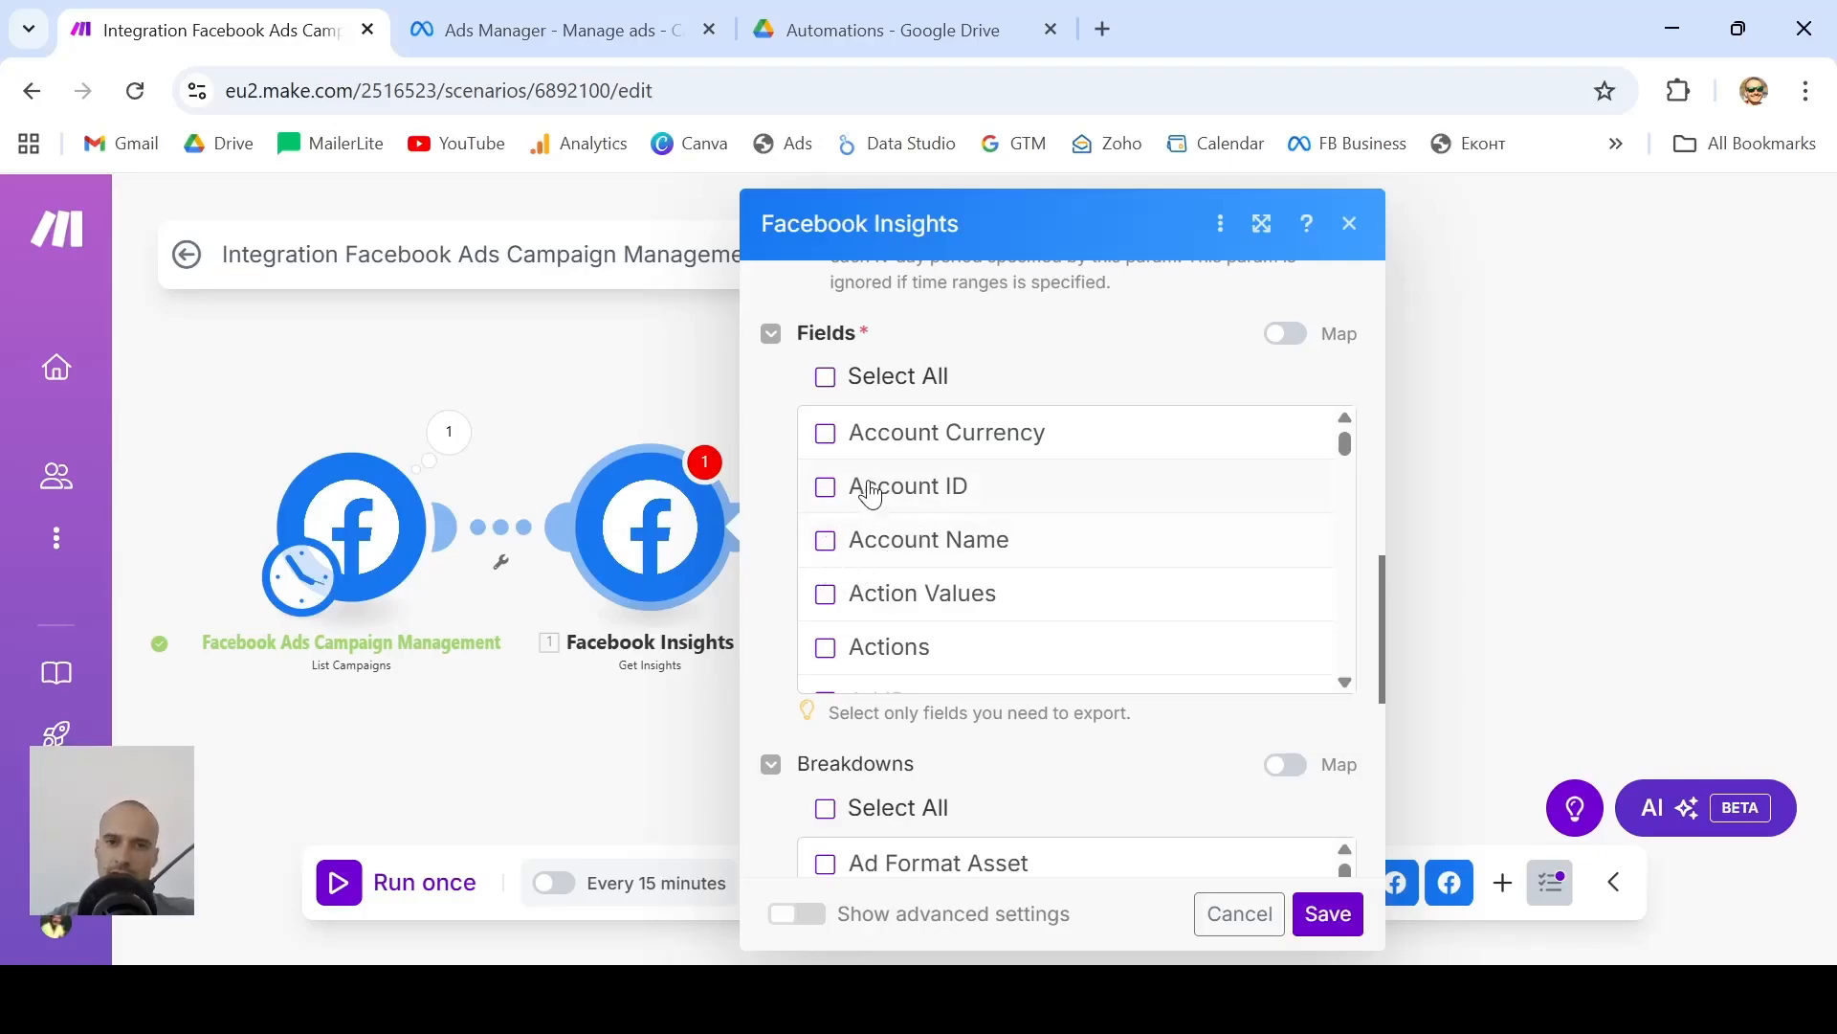
Include the Campaign Name, Campaign ID and Clicks fields in the insights module's export
scroll(867, 551, "down", 1)
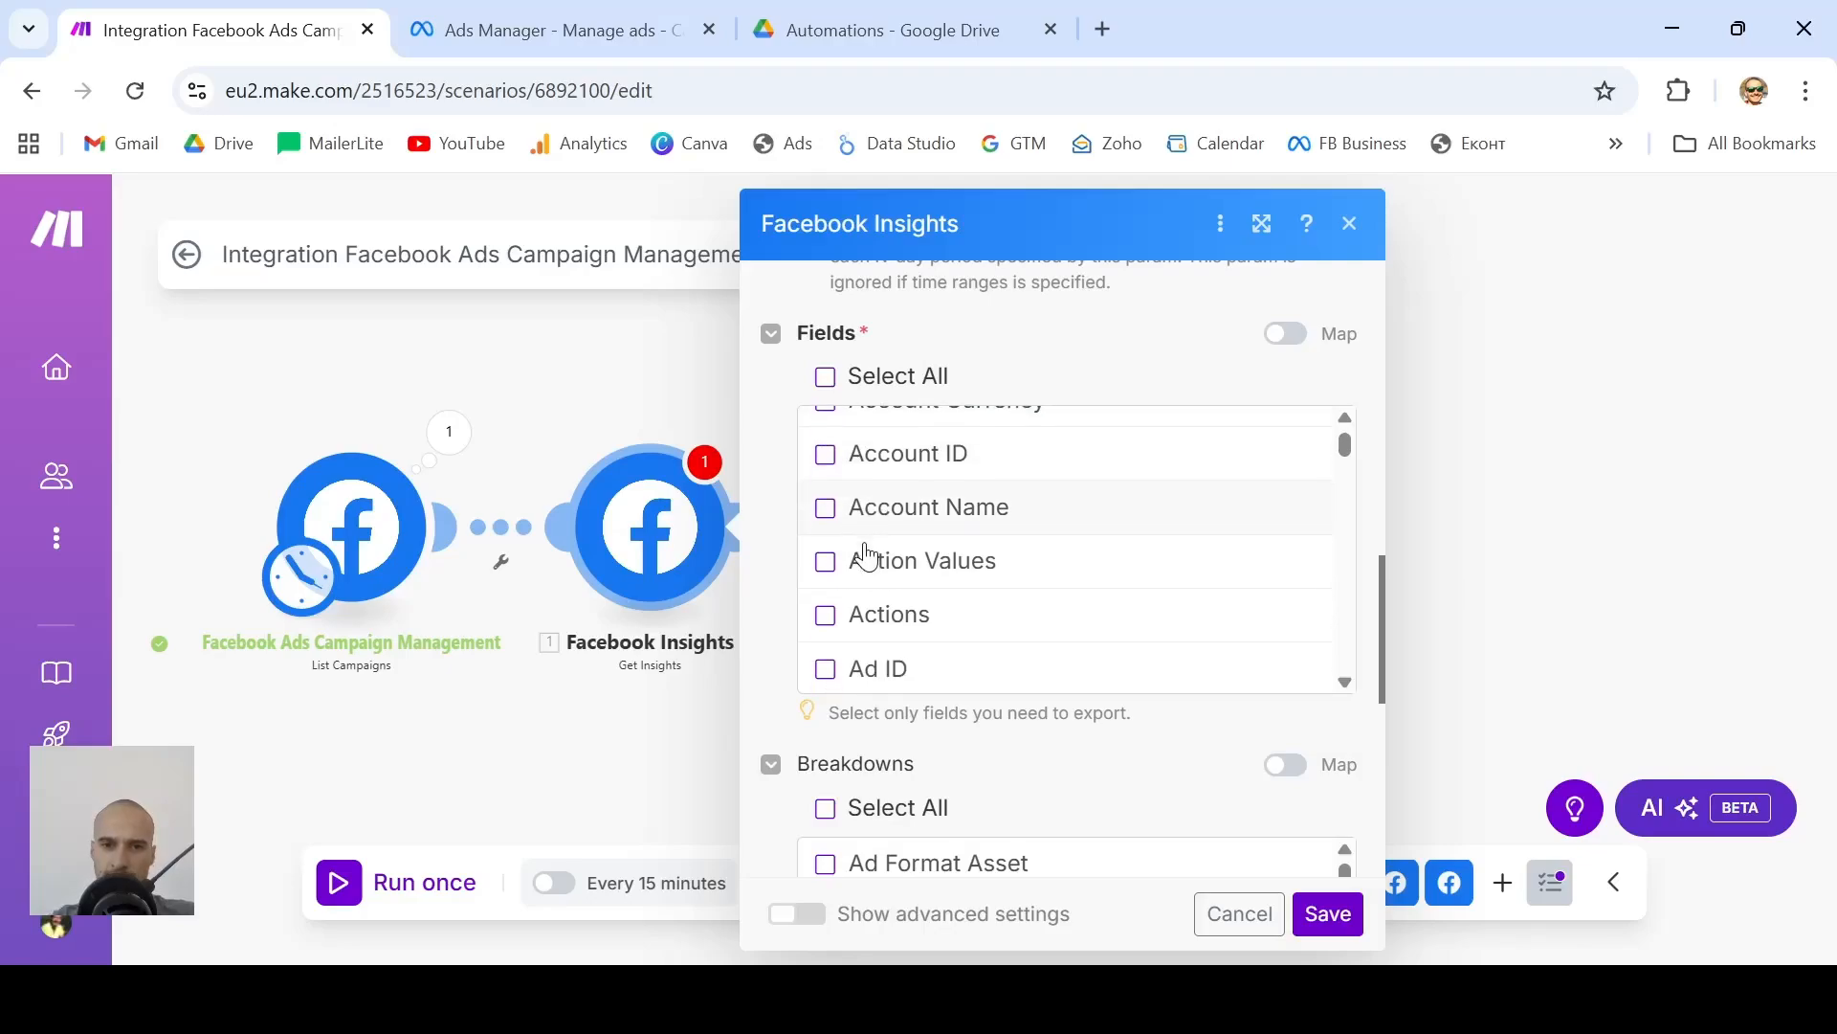
scroll(866, 553, "down", 1)
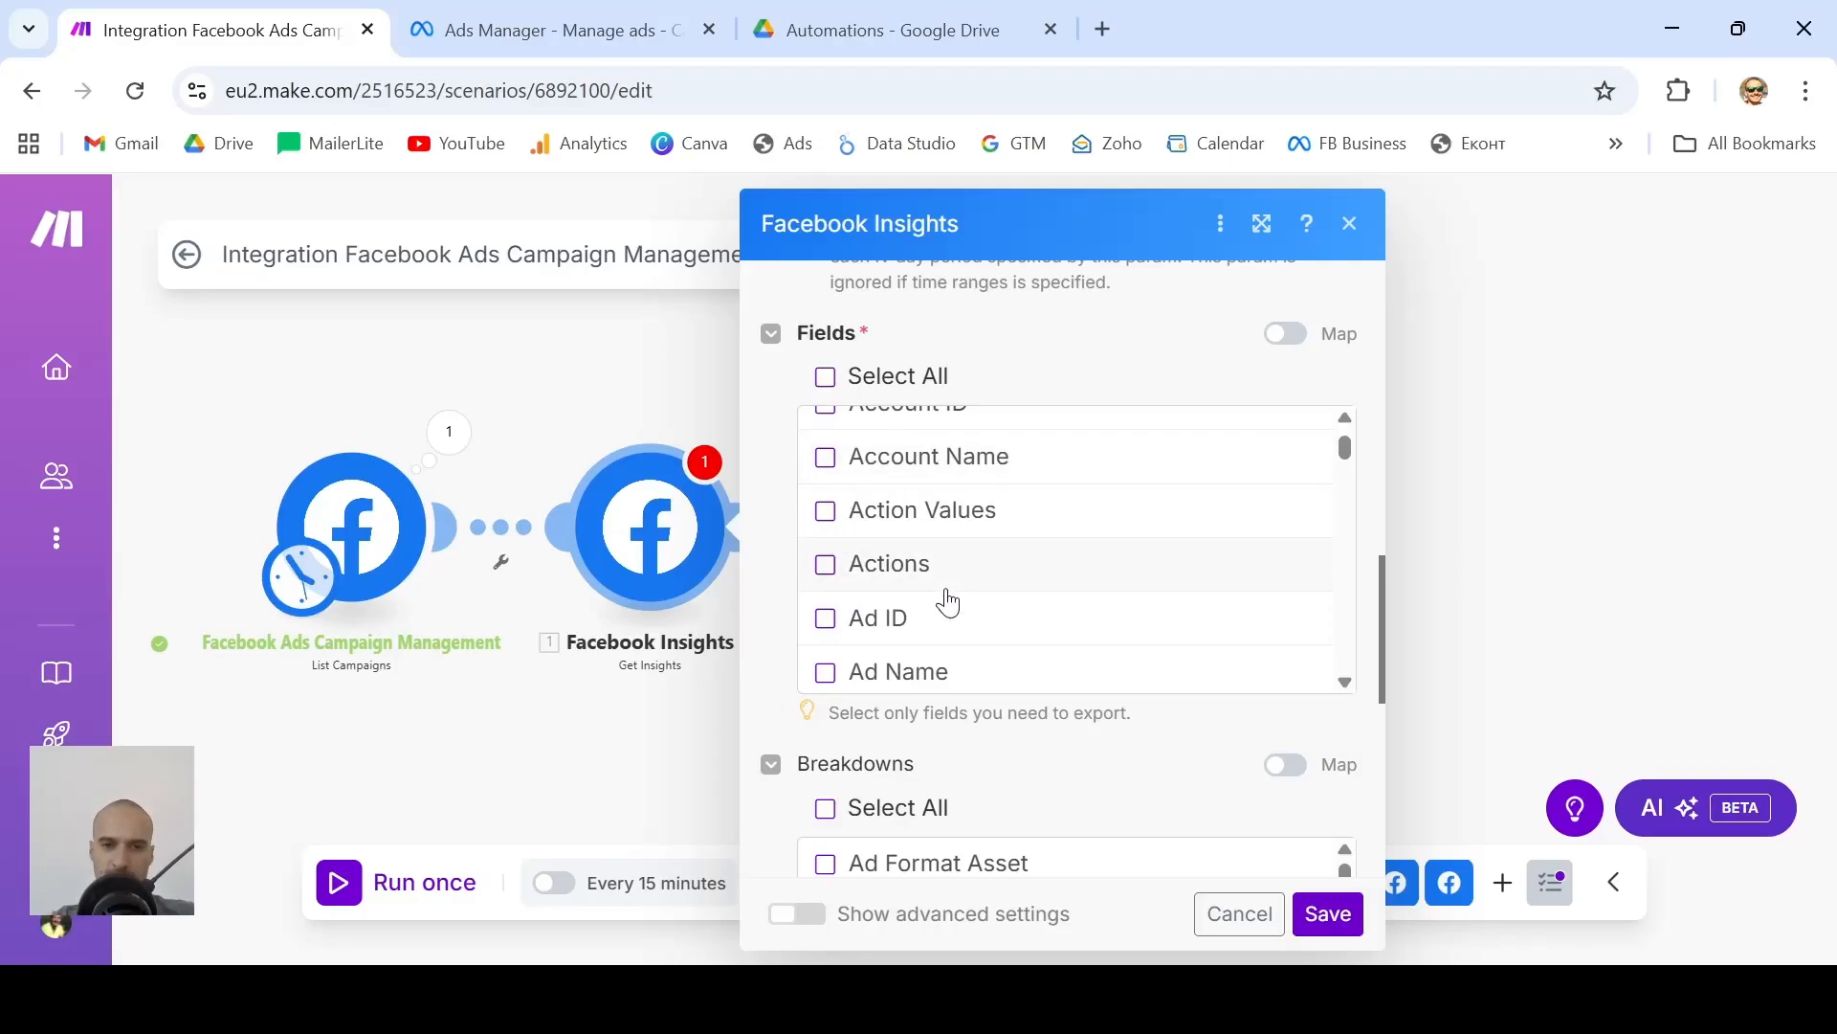
scroll(948, 601, "down", 3)
scroll(948, 601, "down", 1)
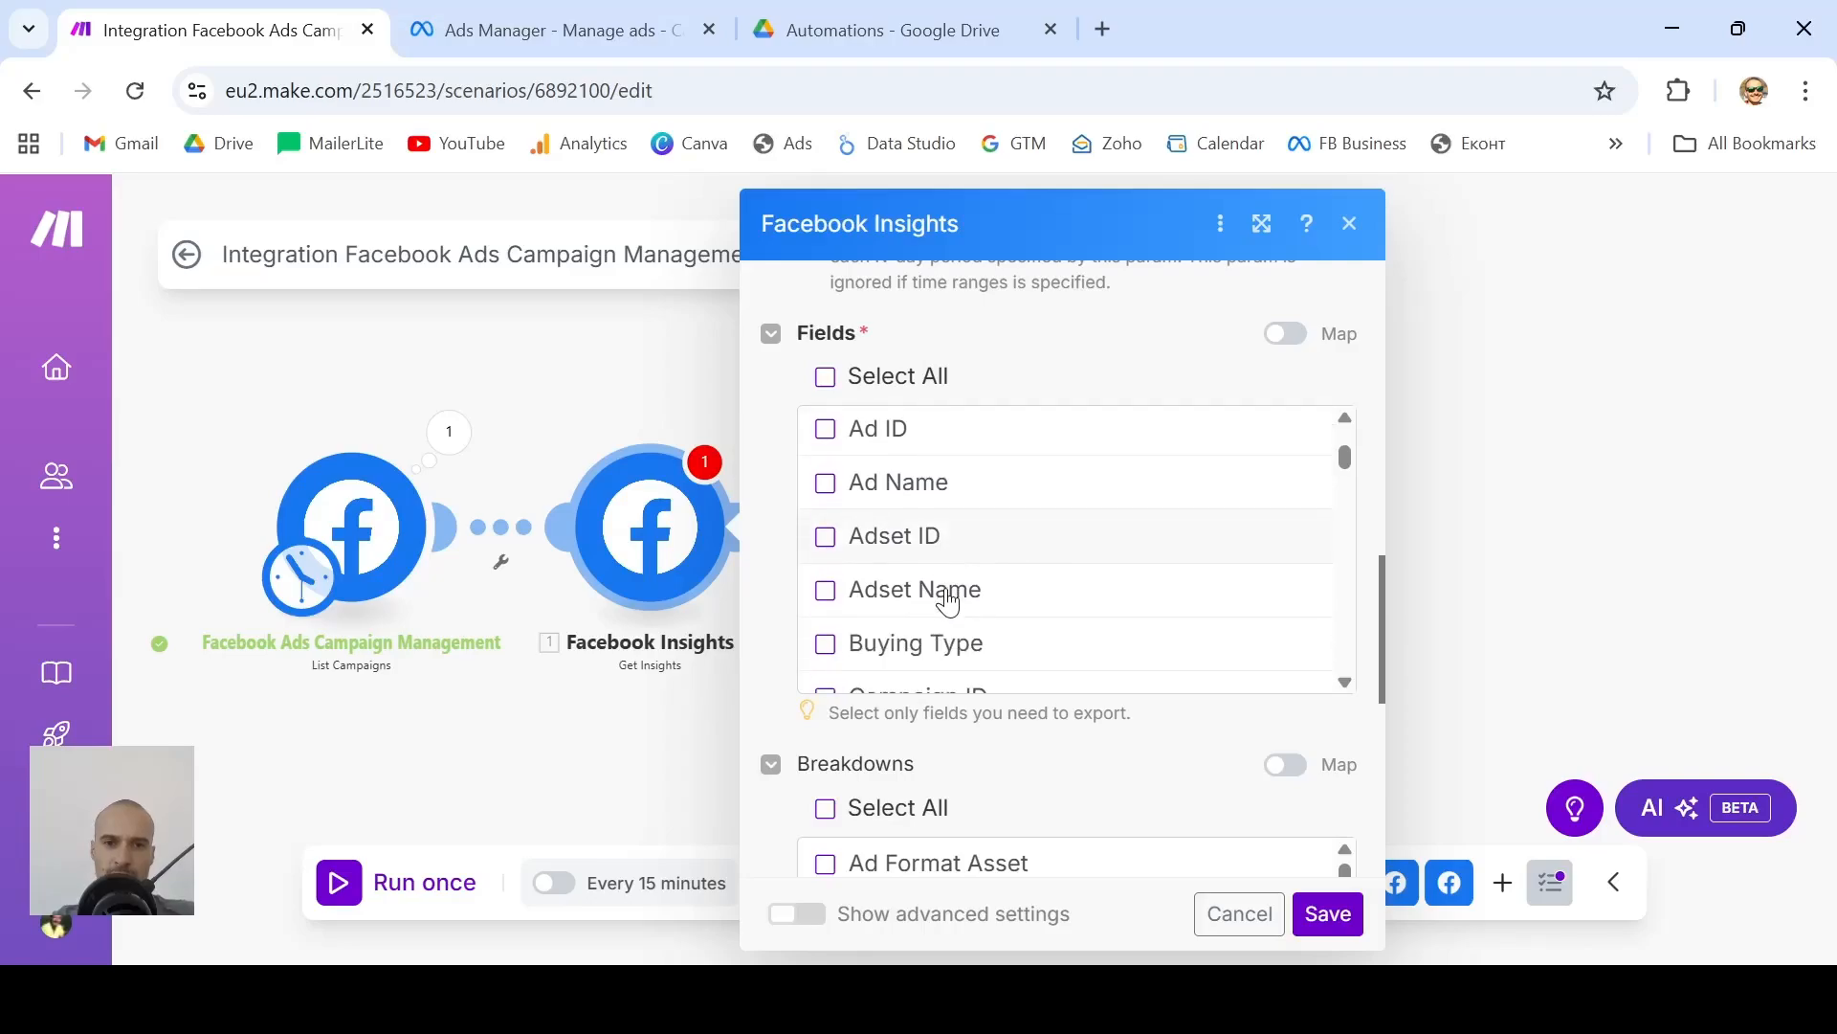
scroll(948, 601, "down", 2)
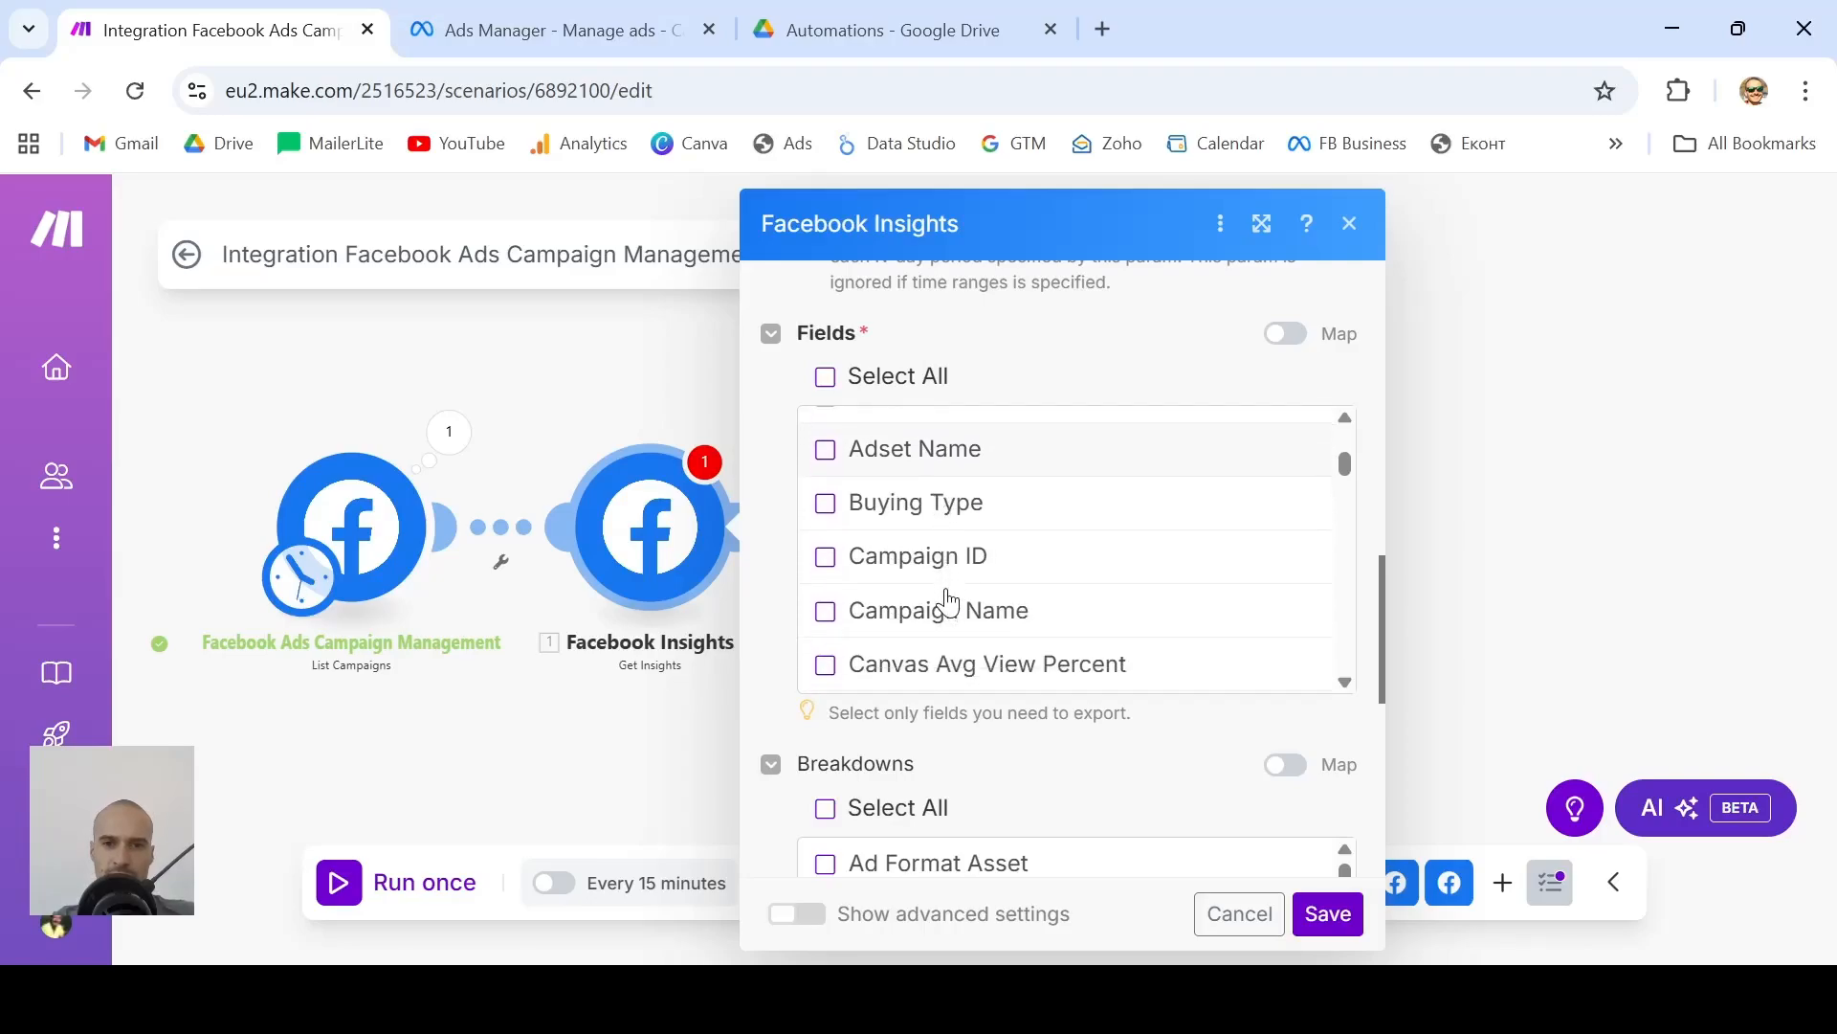
left_click(827, 600)
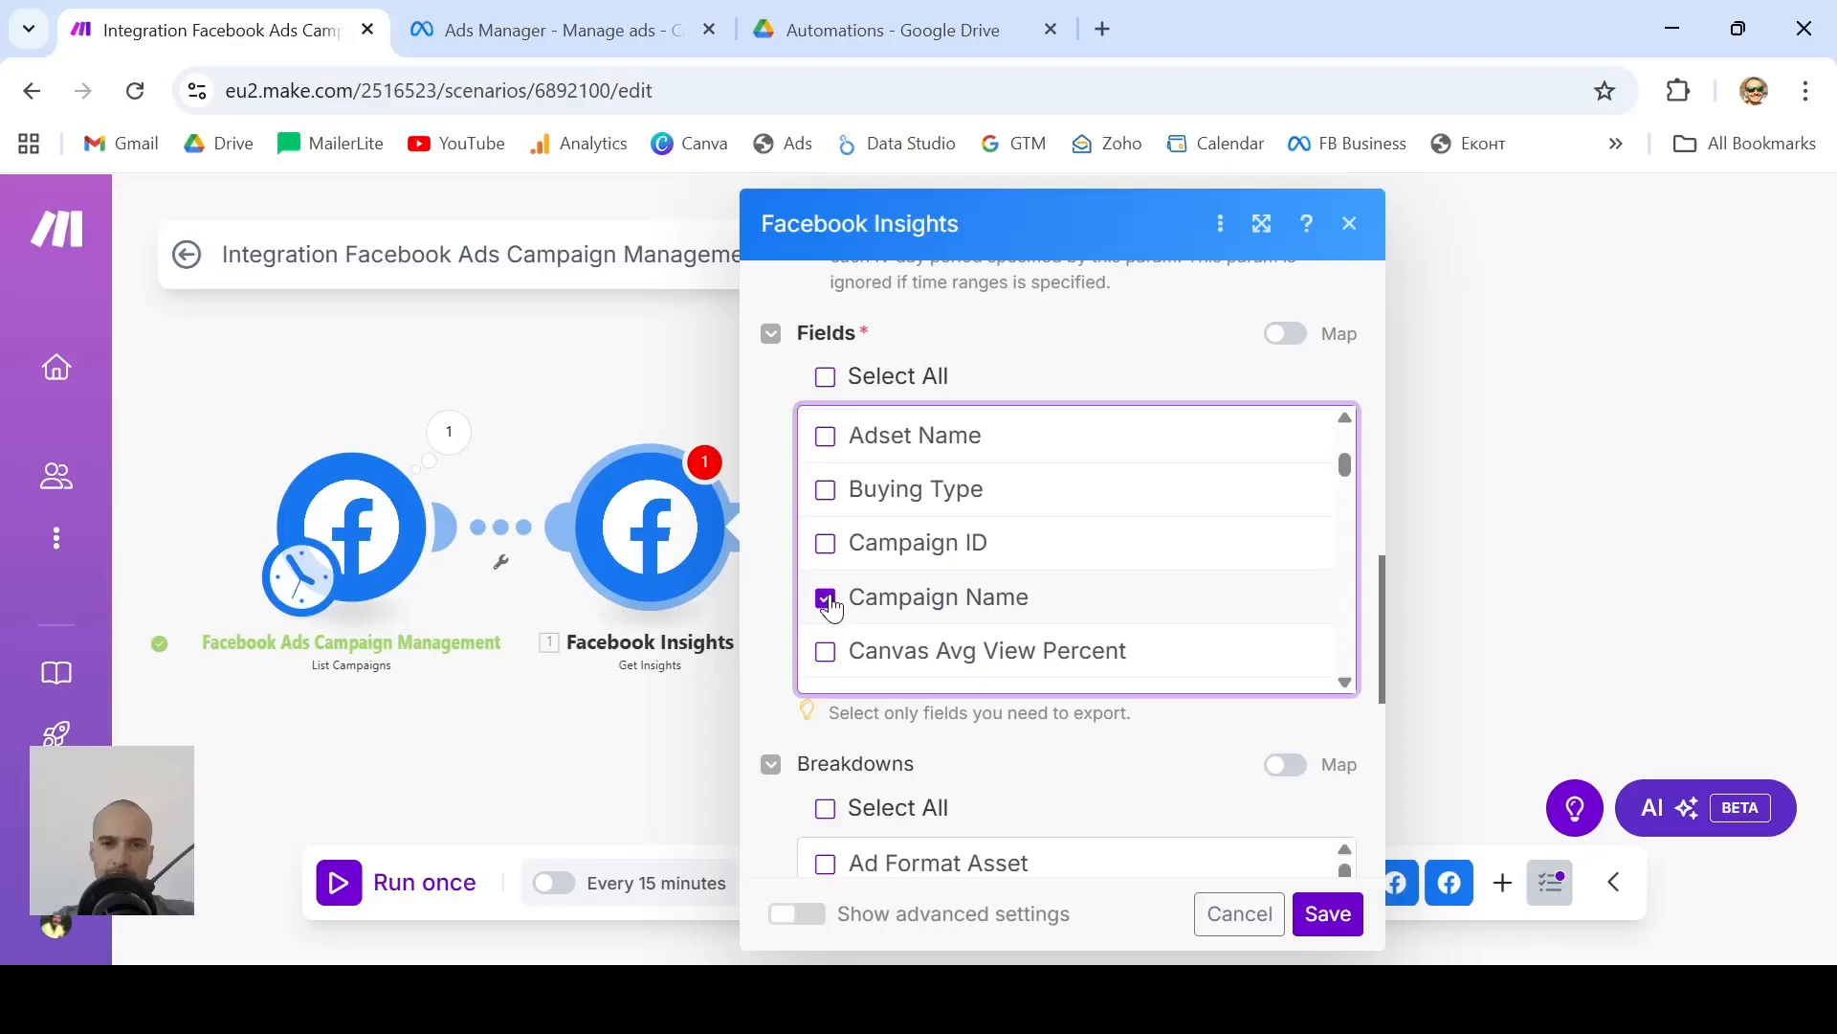
left_click(828, 544)
scroll(1132, 590, "down", 3)
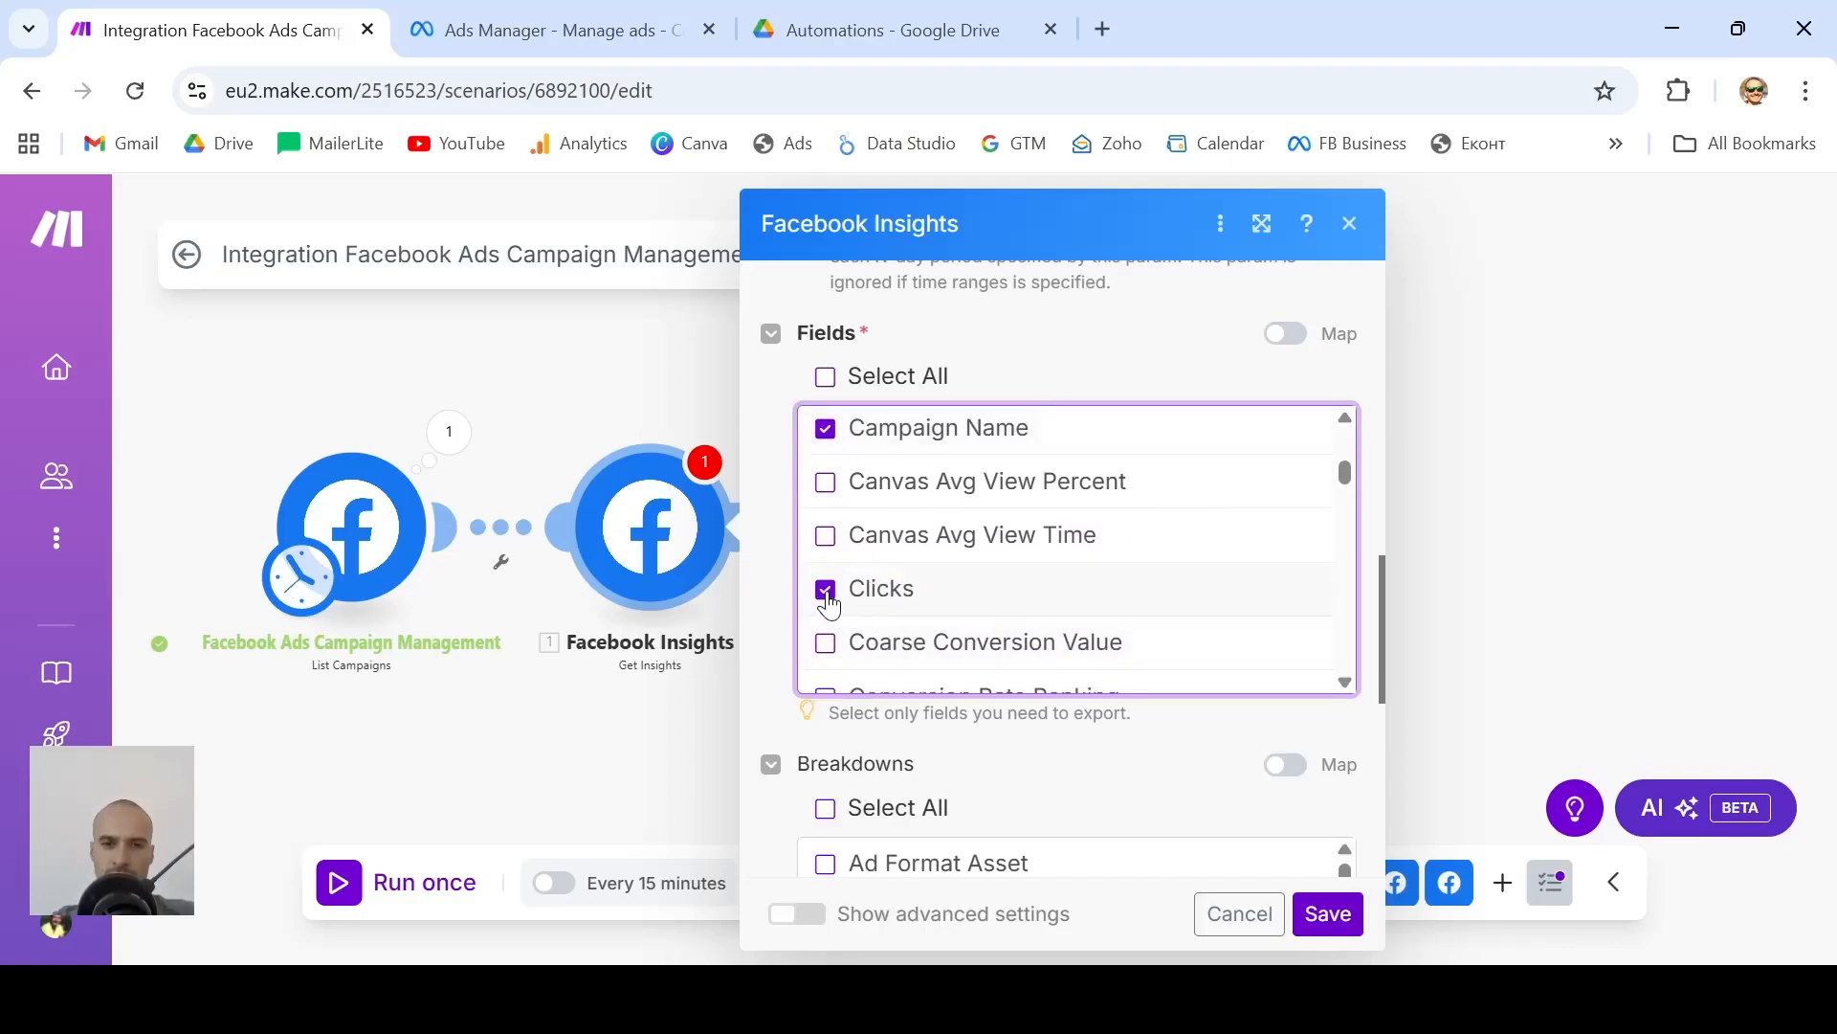
Add the CPC and CTR metrics to the insights module's selected fields
scroll(1099, 586, "down", 3)
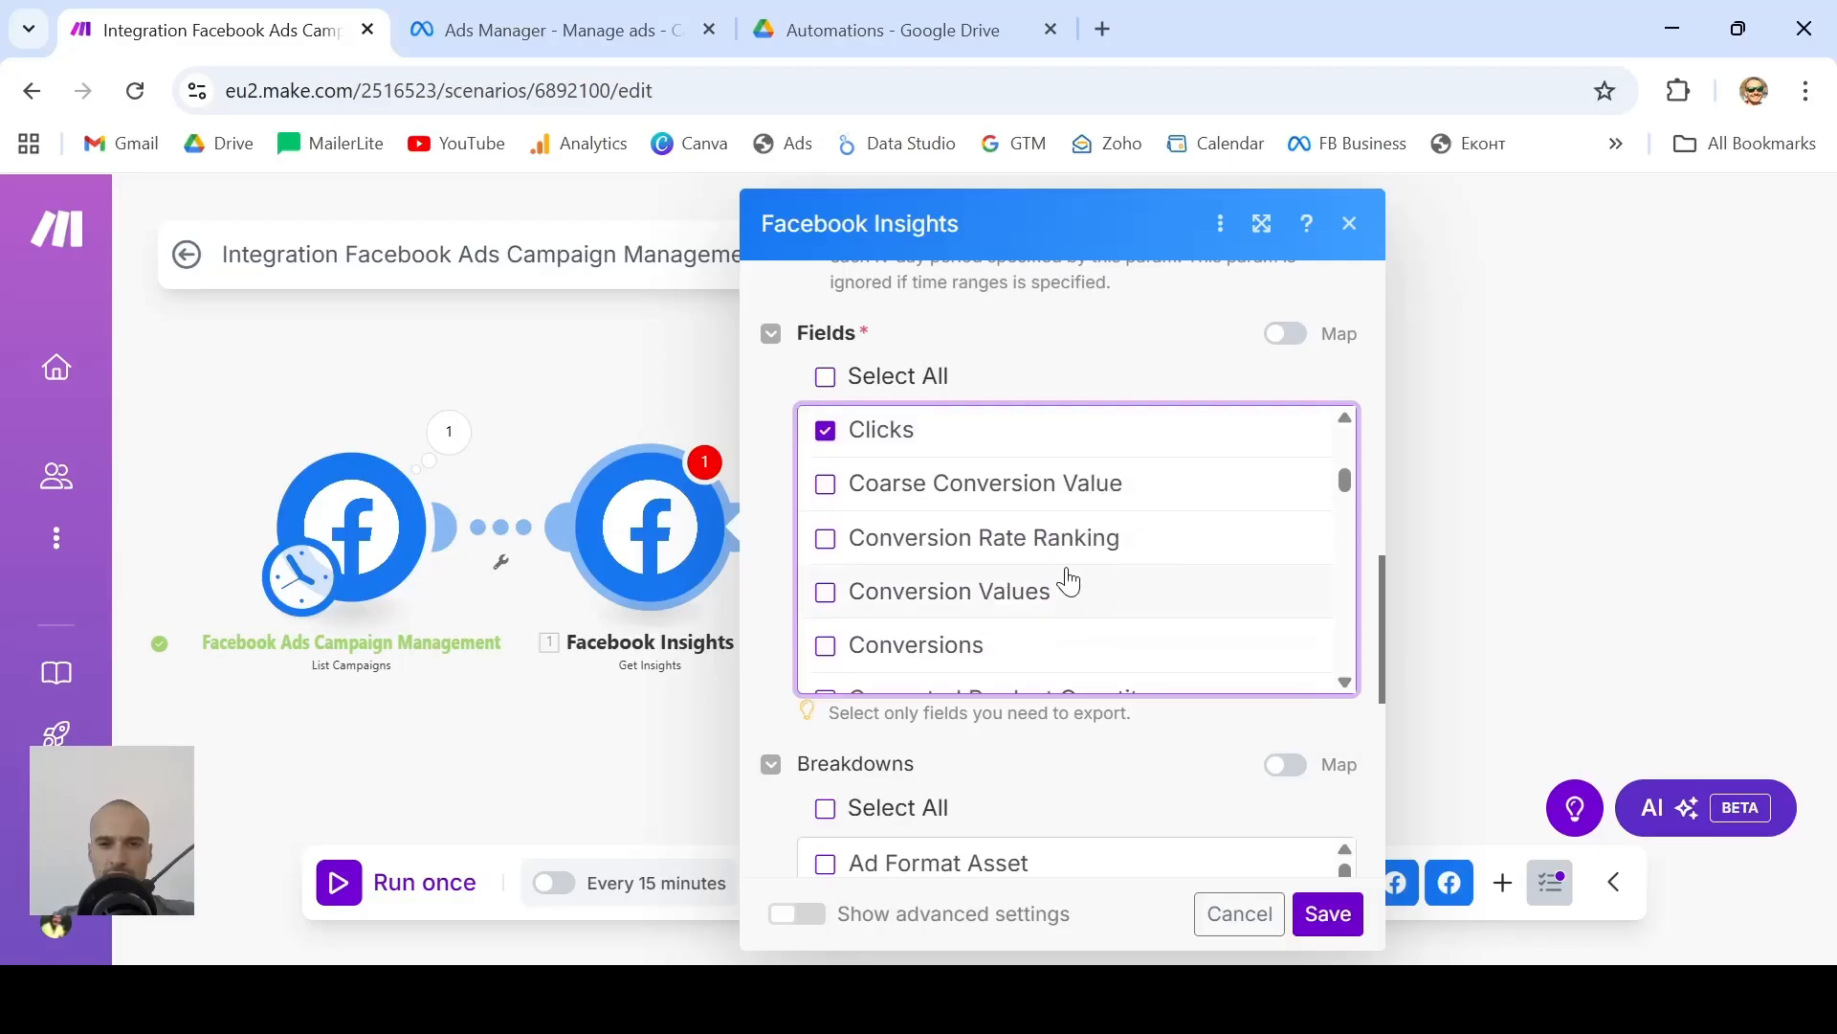
scroll(838, 615, "down", 4)
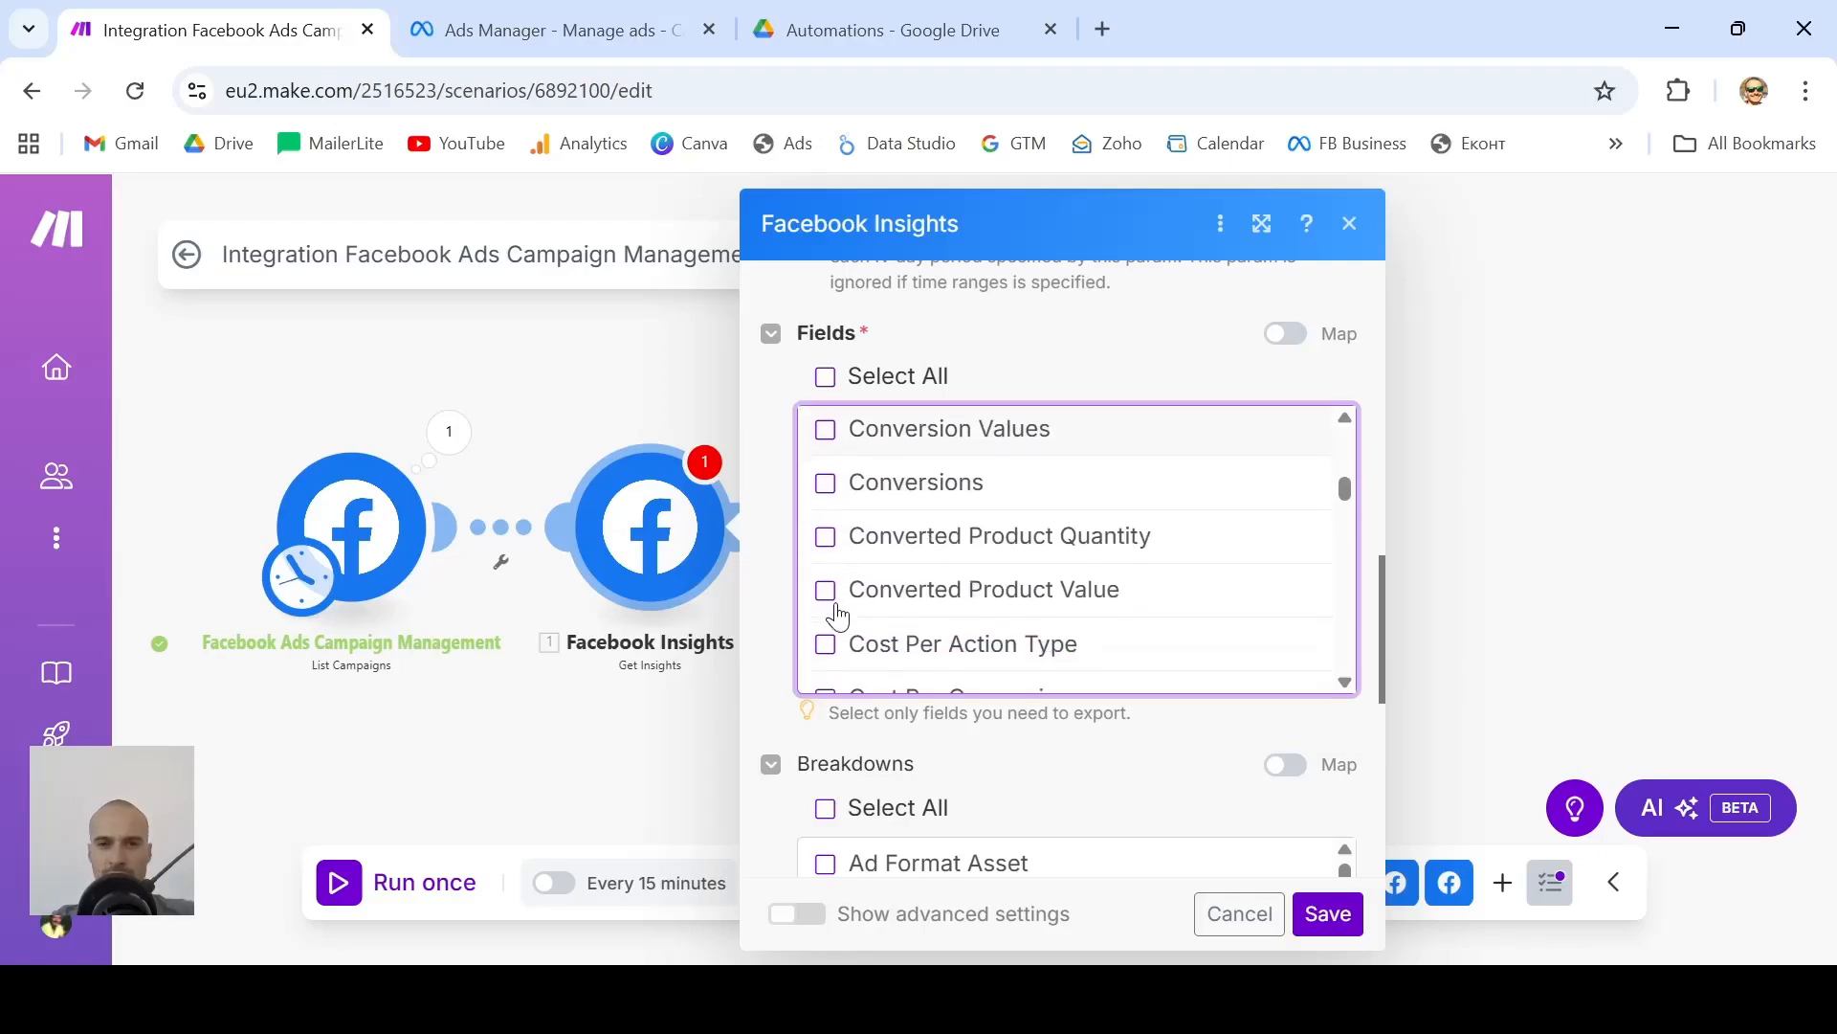
scroll(838, 616, "up", 3)
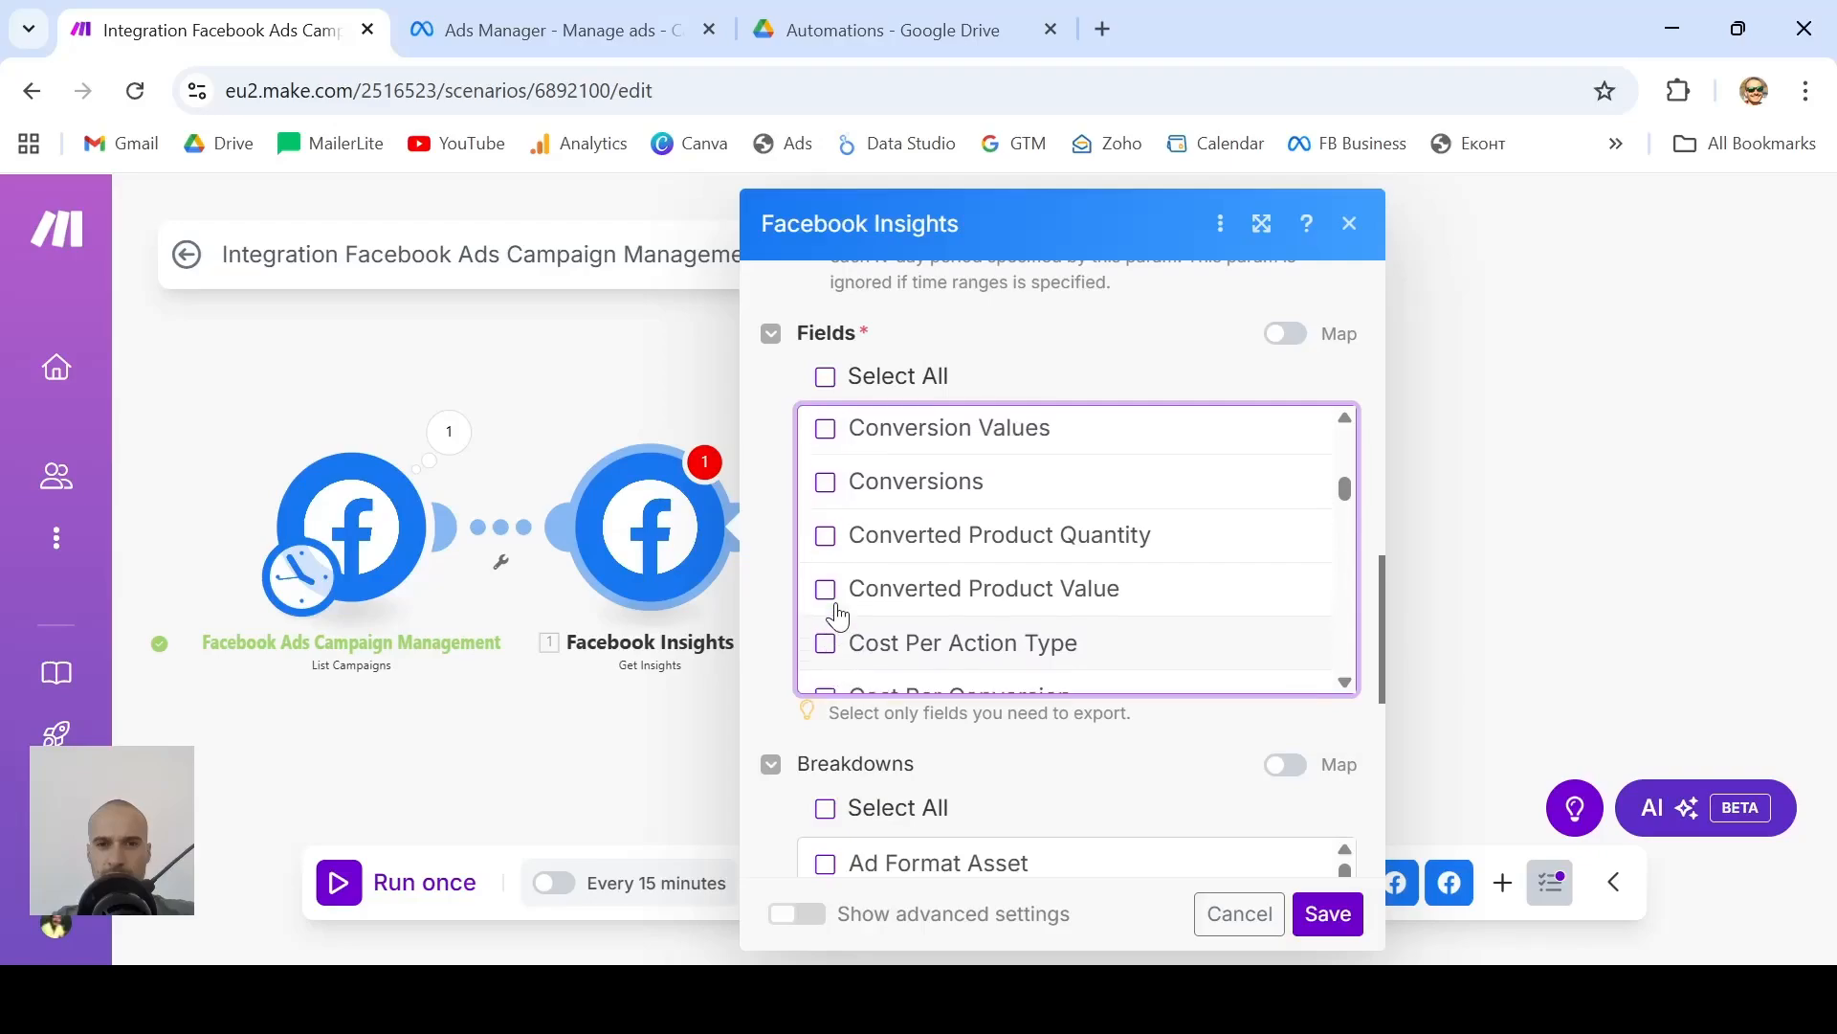
scroll(838, 616, "down", 3)
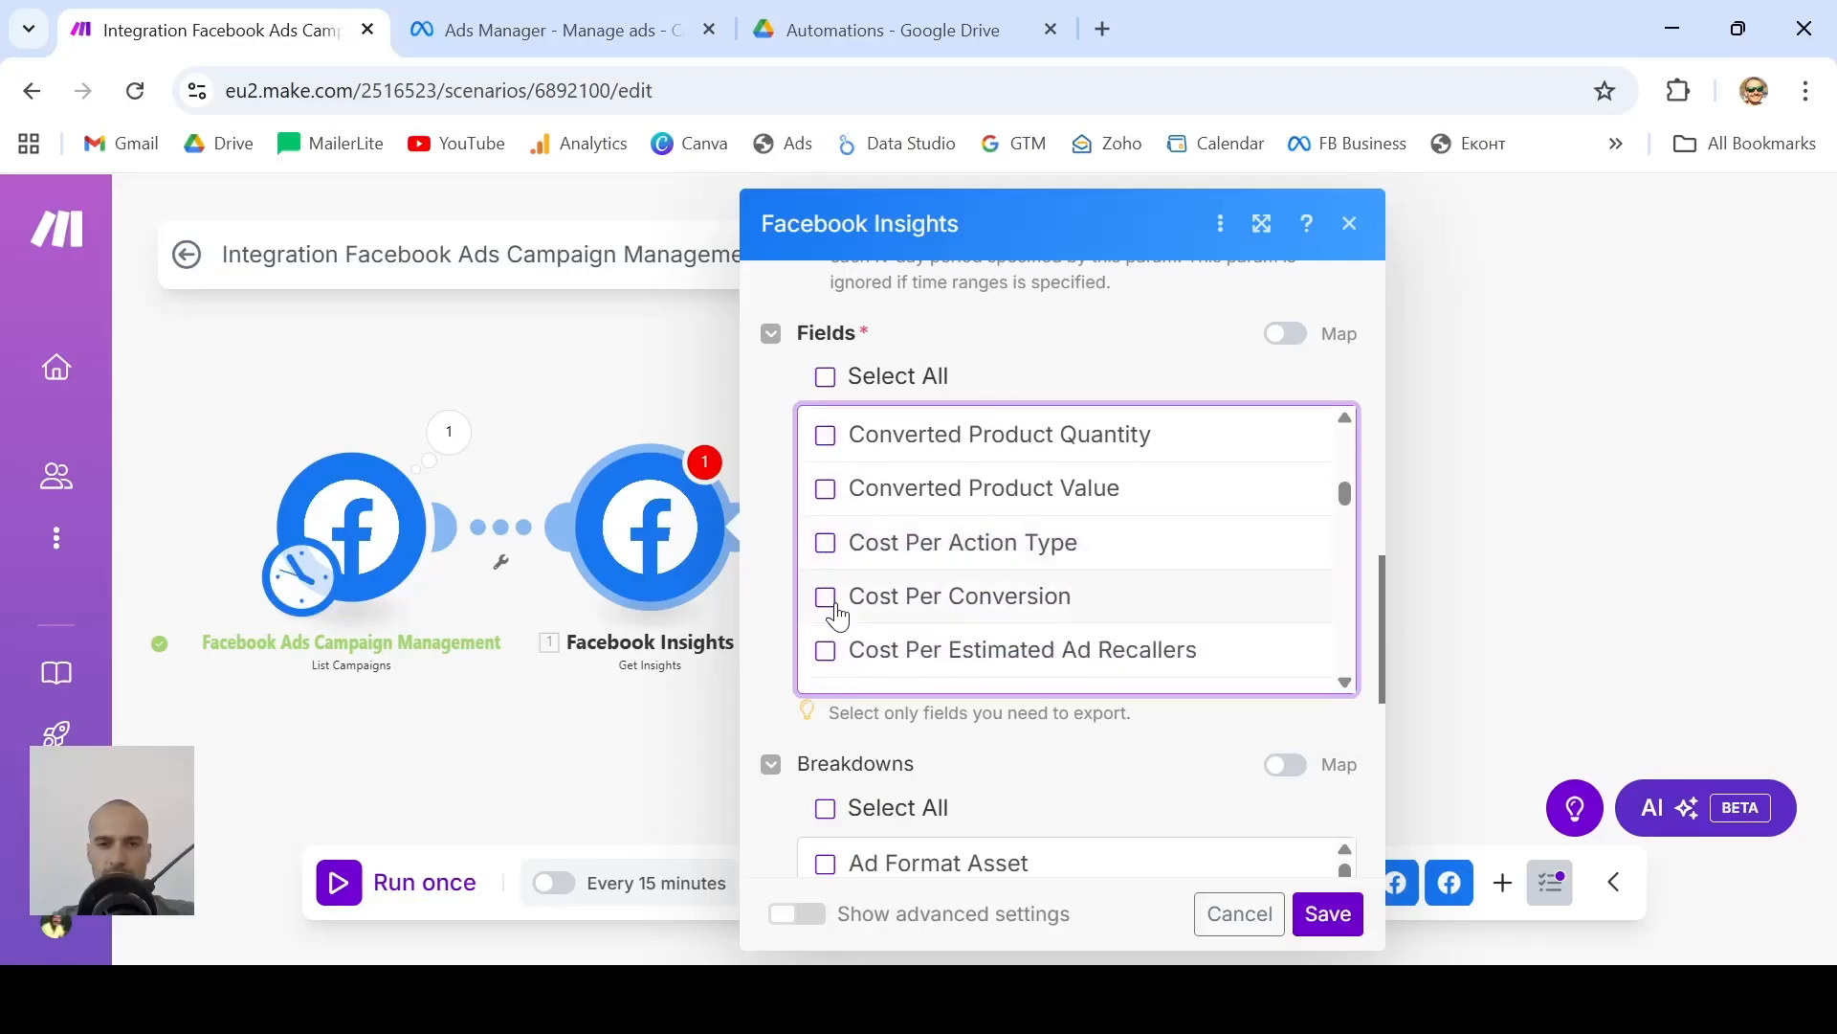
scroll(943, 600, "down", 4)
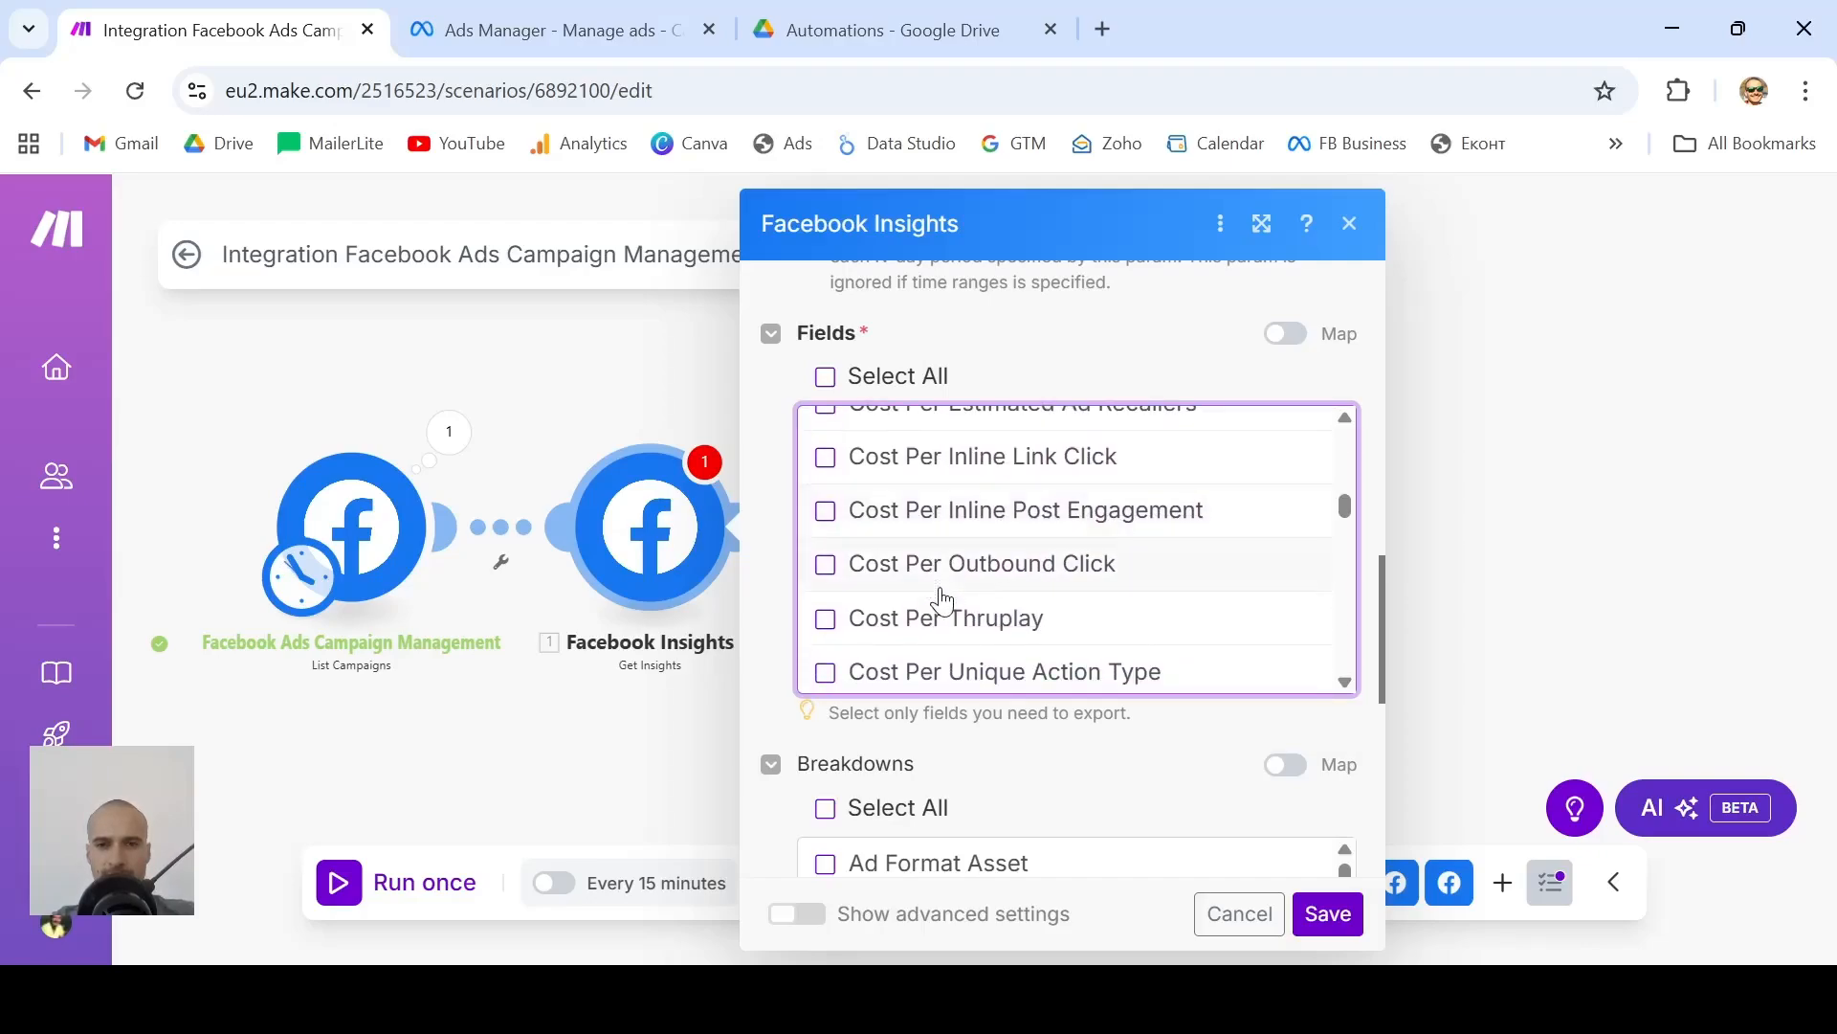
scroll(1078, 562, "down", 3)
scroll(1081, 562, "down", 4)
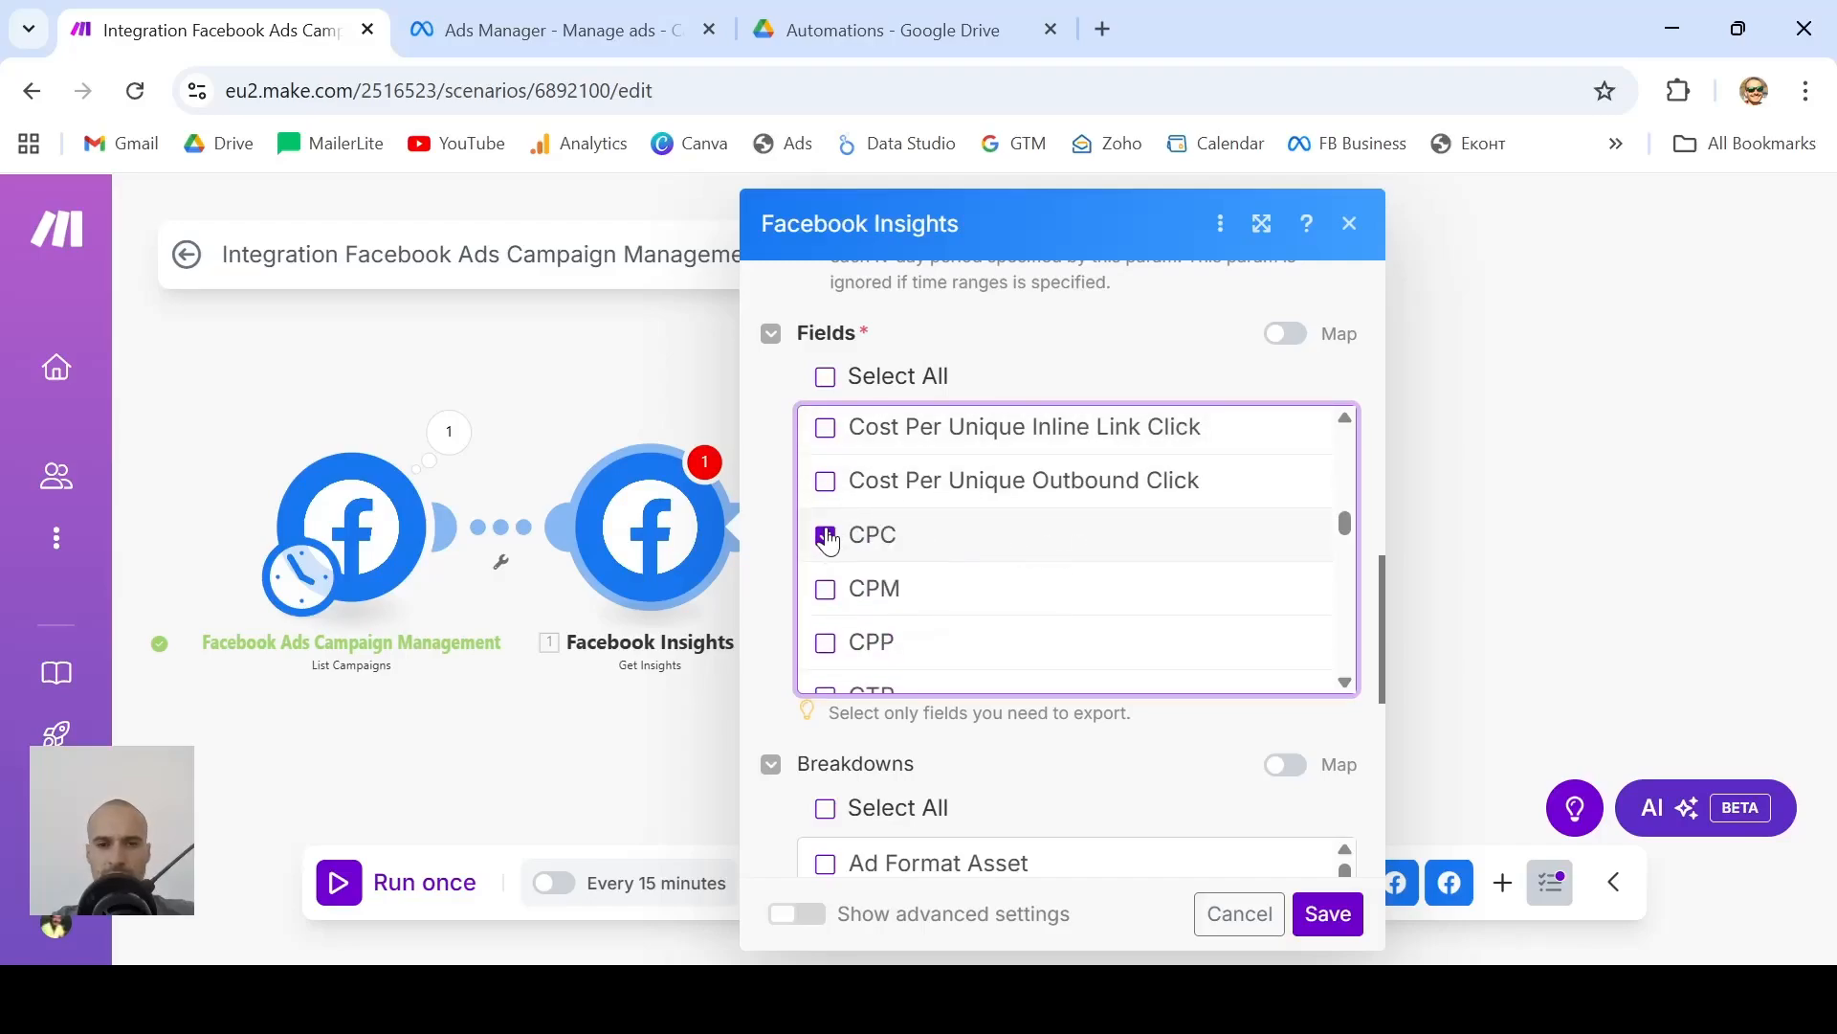
scroll(1064, 605, "down", 2)
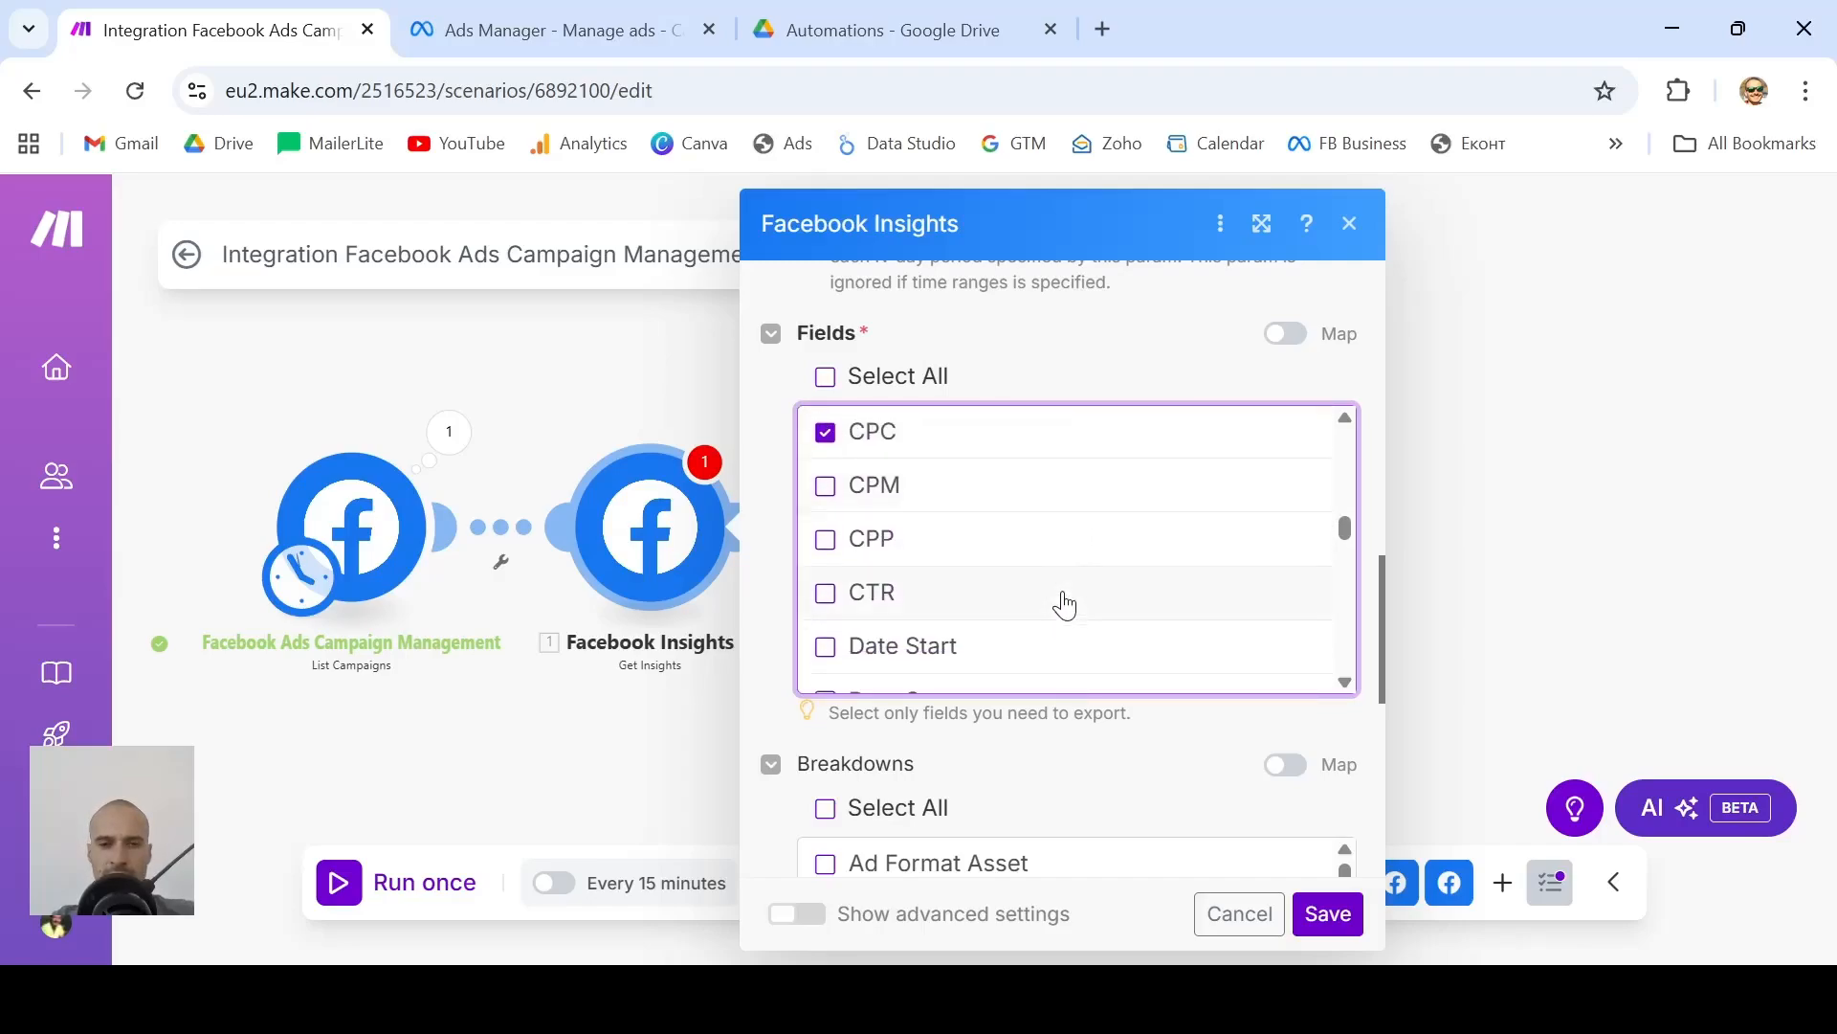
scroll(1064, 605, "down", 1)
left_click(1039, 547)
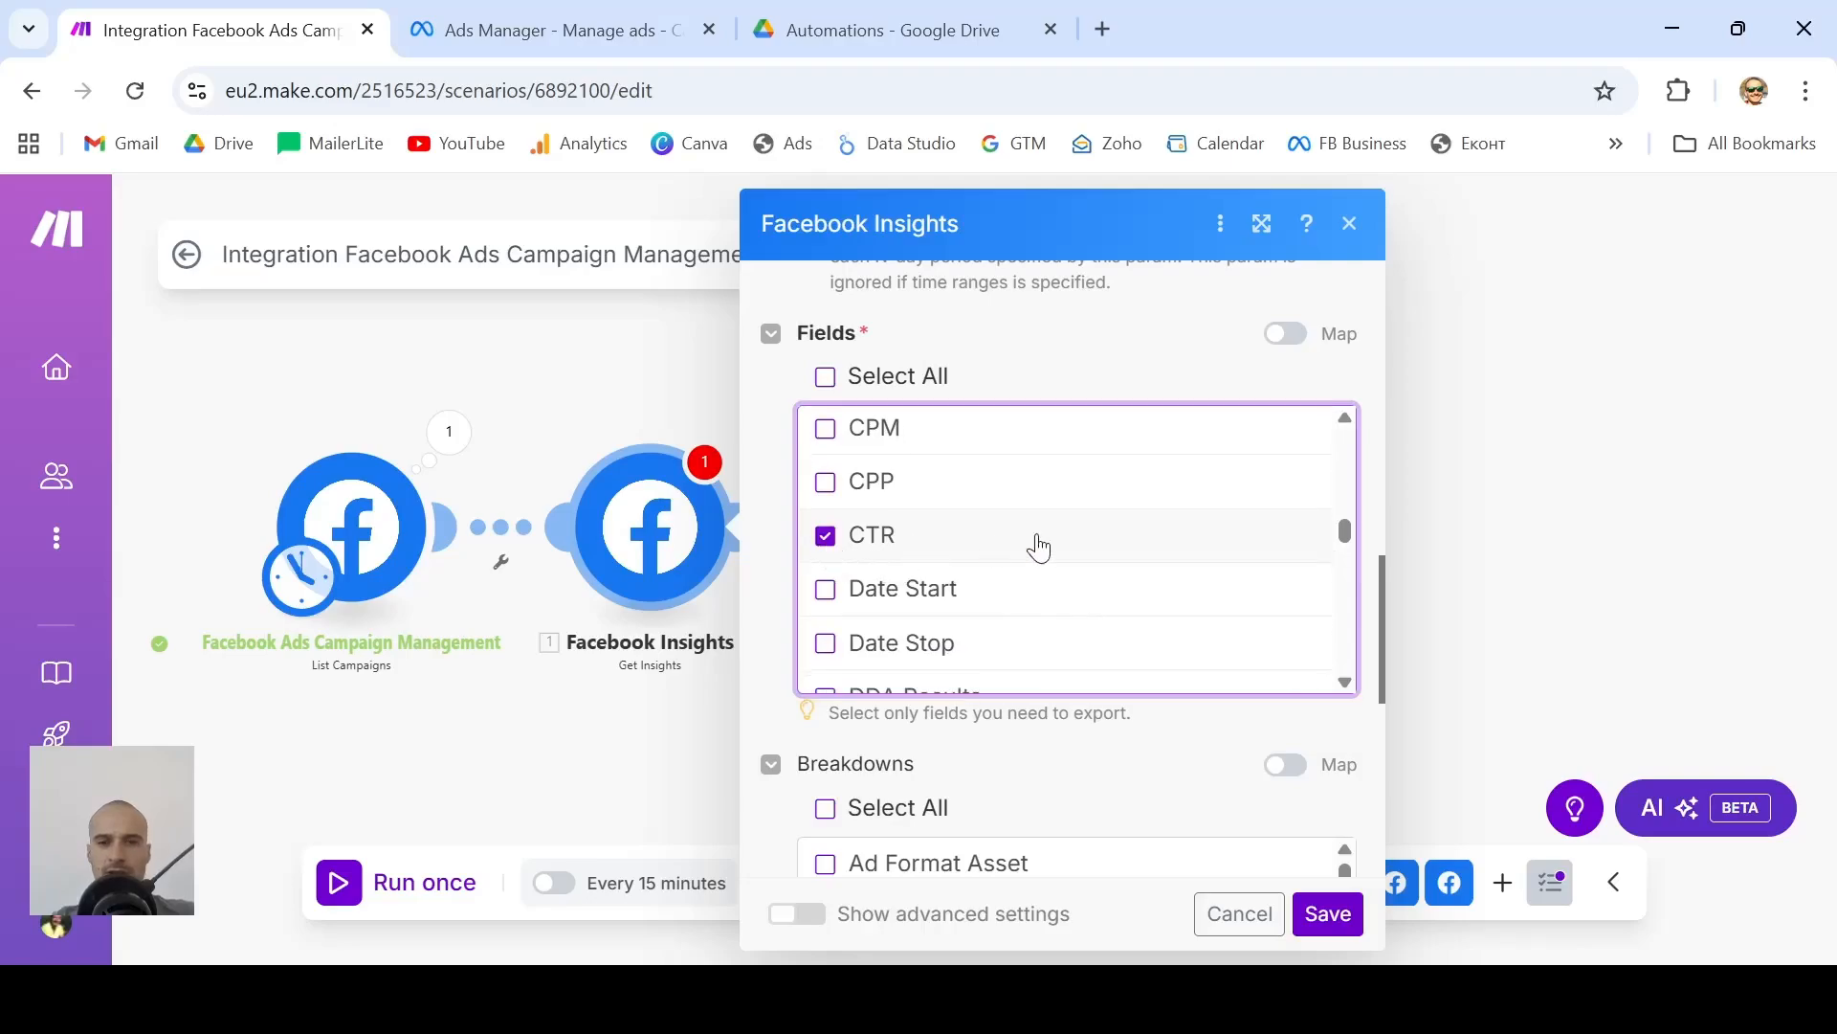
Add Date Start and Date Stop to the insights module's selected fields
scroll(1043, 545, "down", 1)
left_click(825, 531)
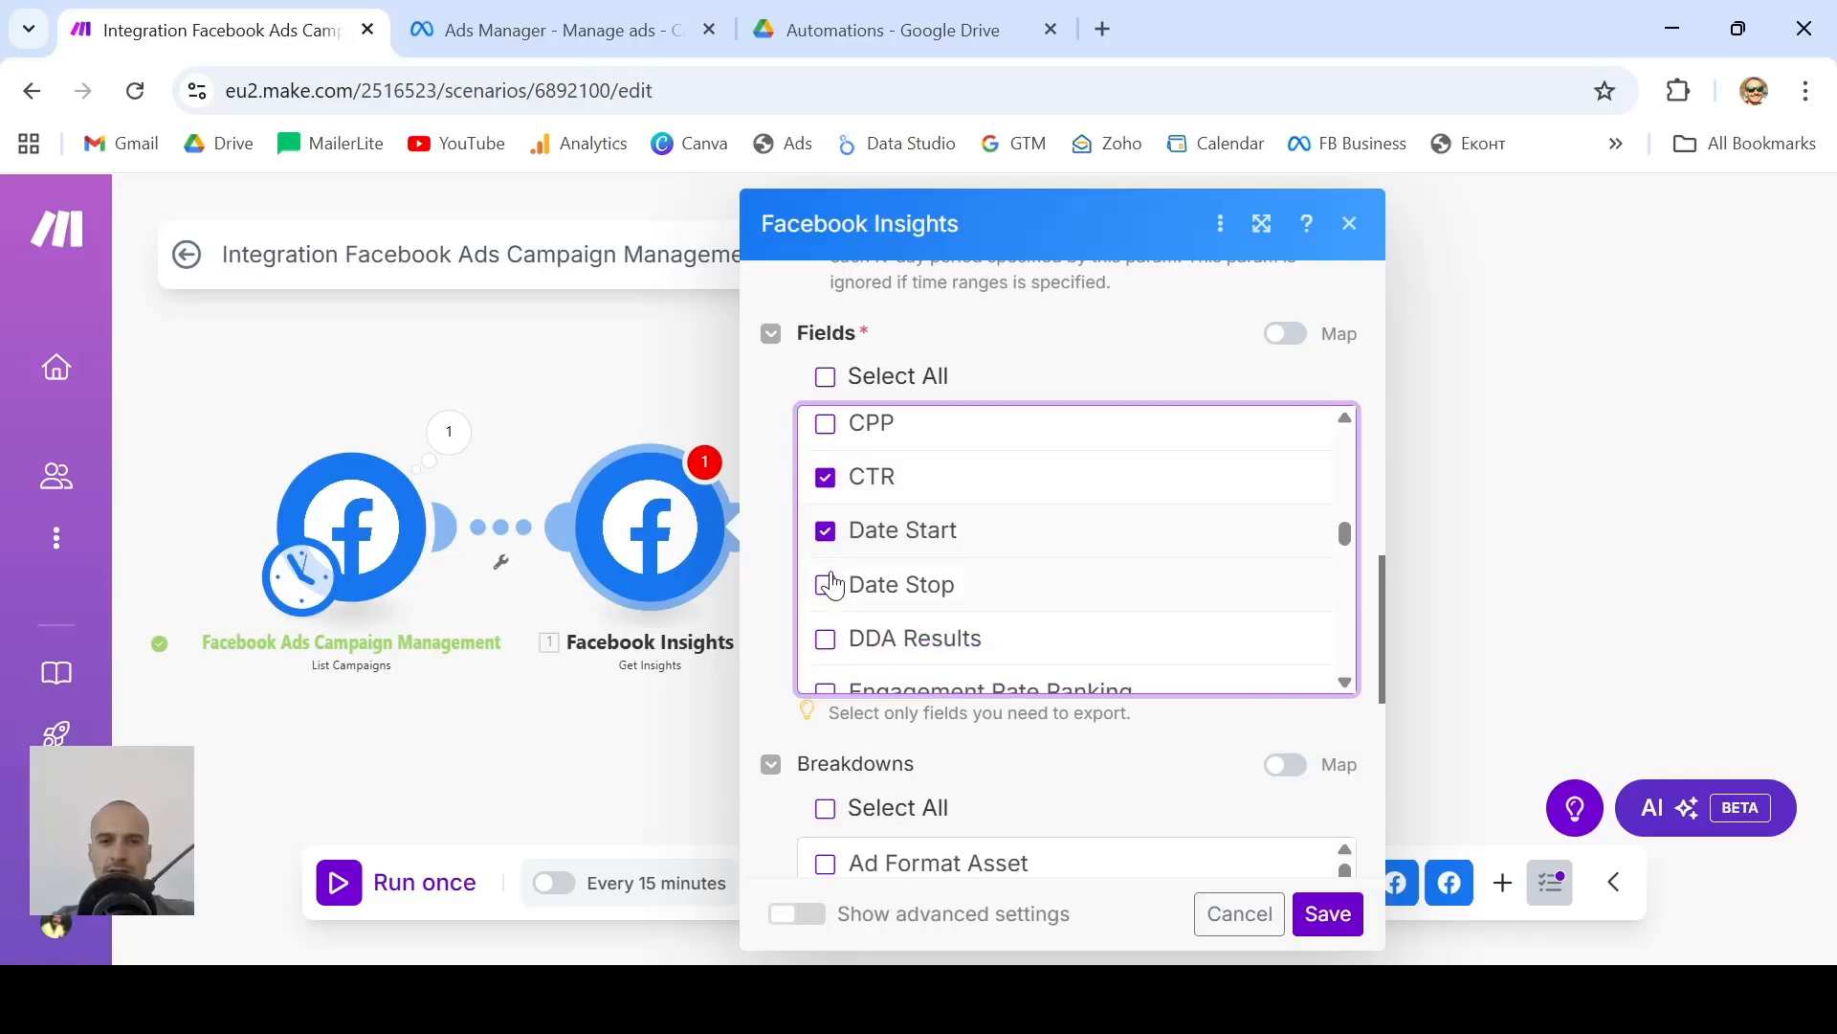
left_click(829, 585)
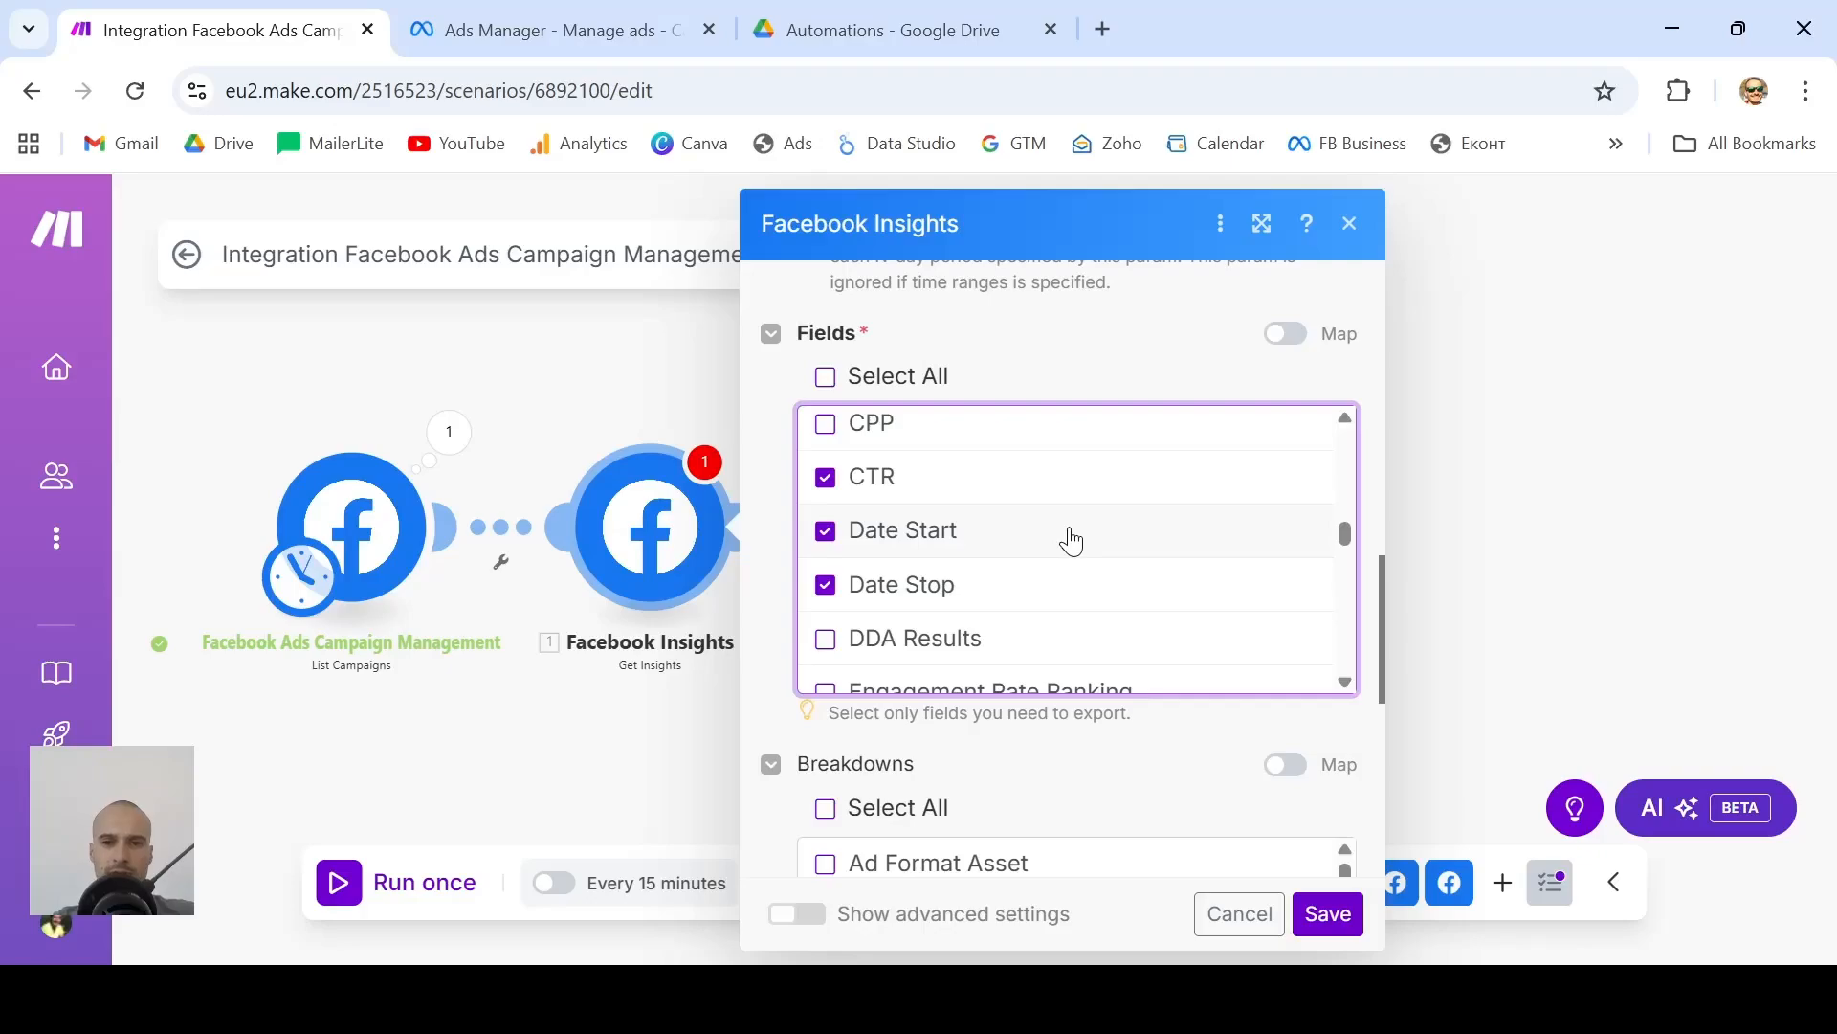
Add Frequency and Impressions to the insights module's selected fields
scroll(1071, 542, "down", 1)
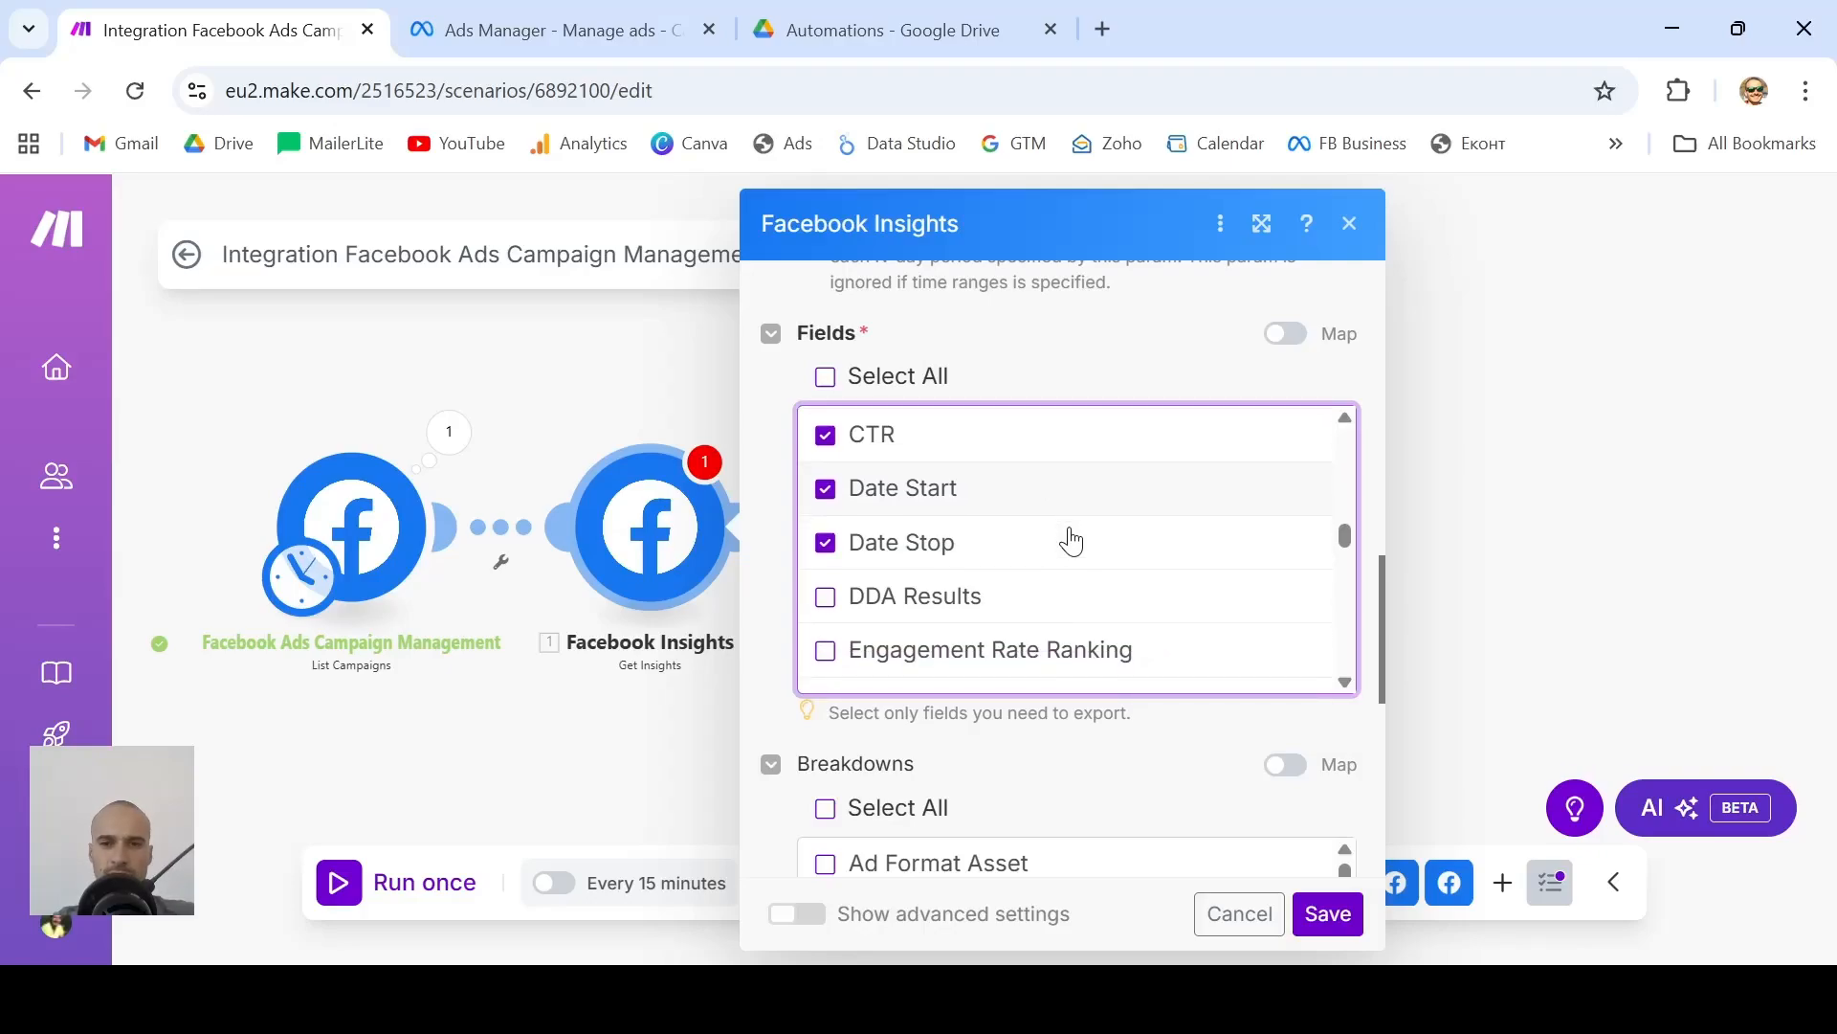
scroll(1071, 542, "down", 2)
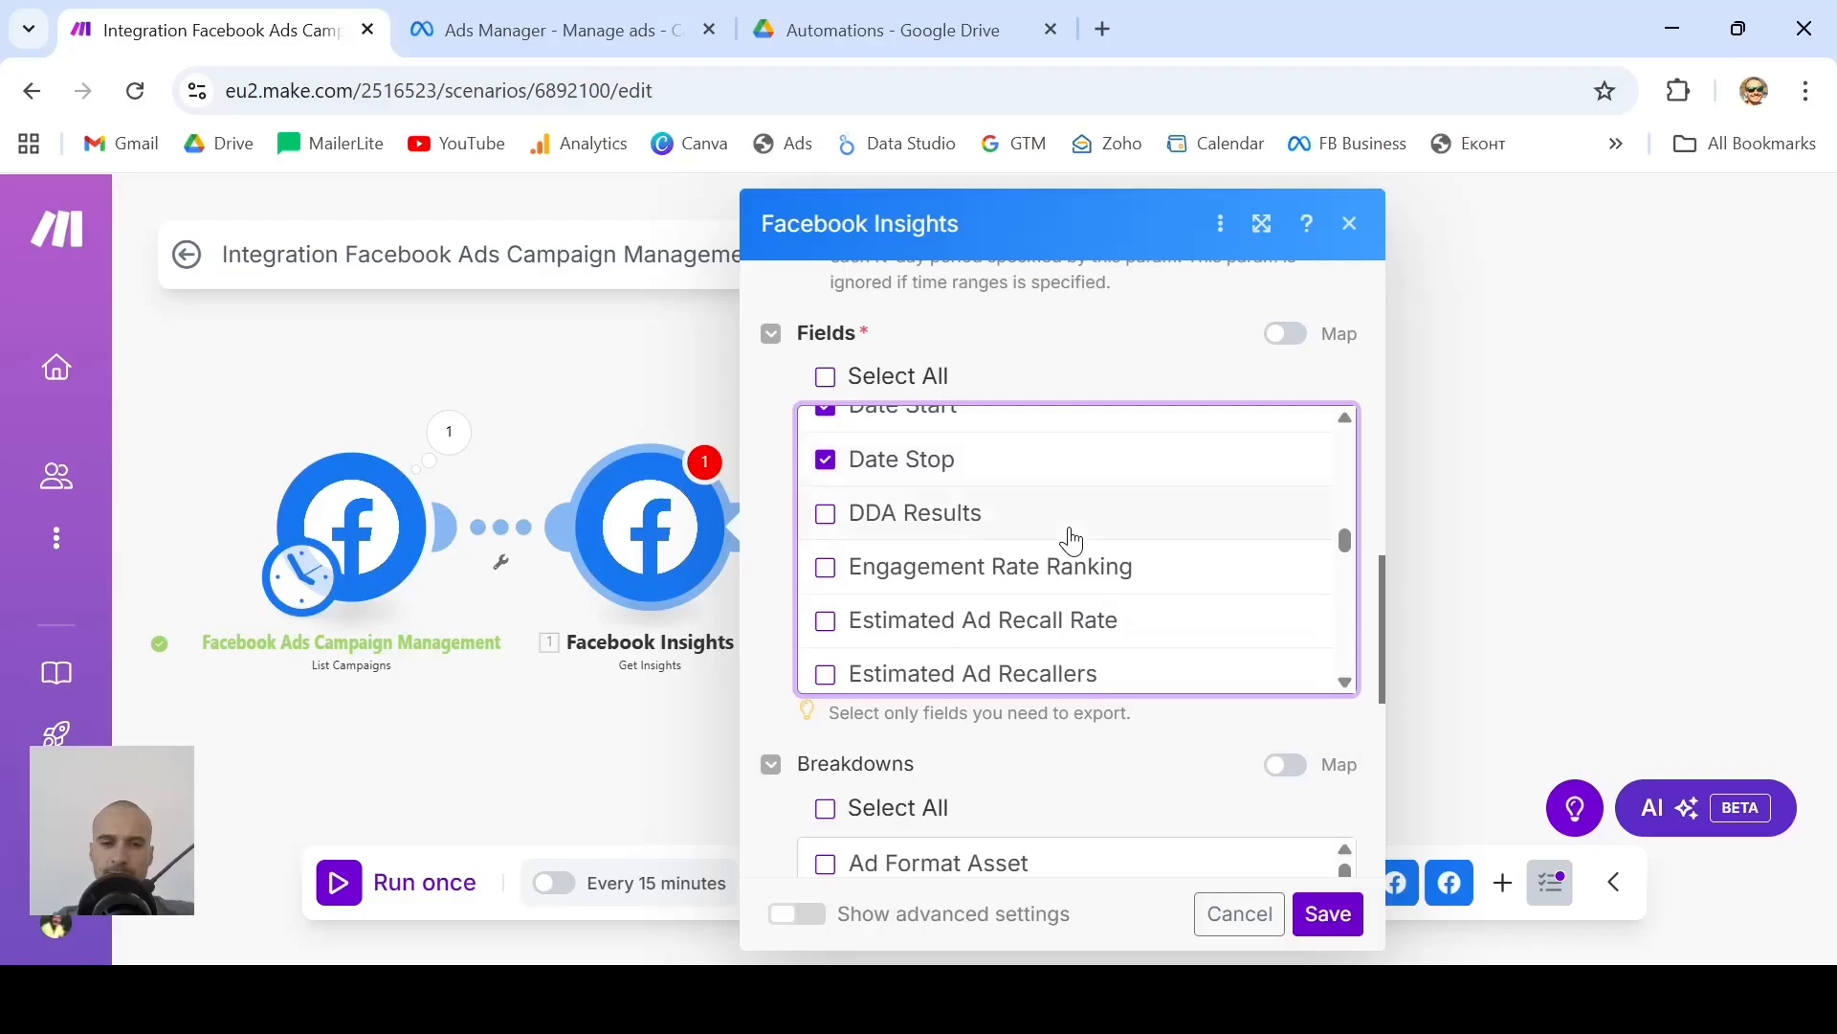
scroll(1071, 542, "down", 3)
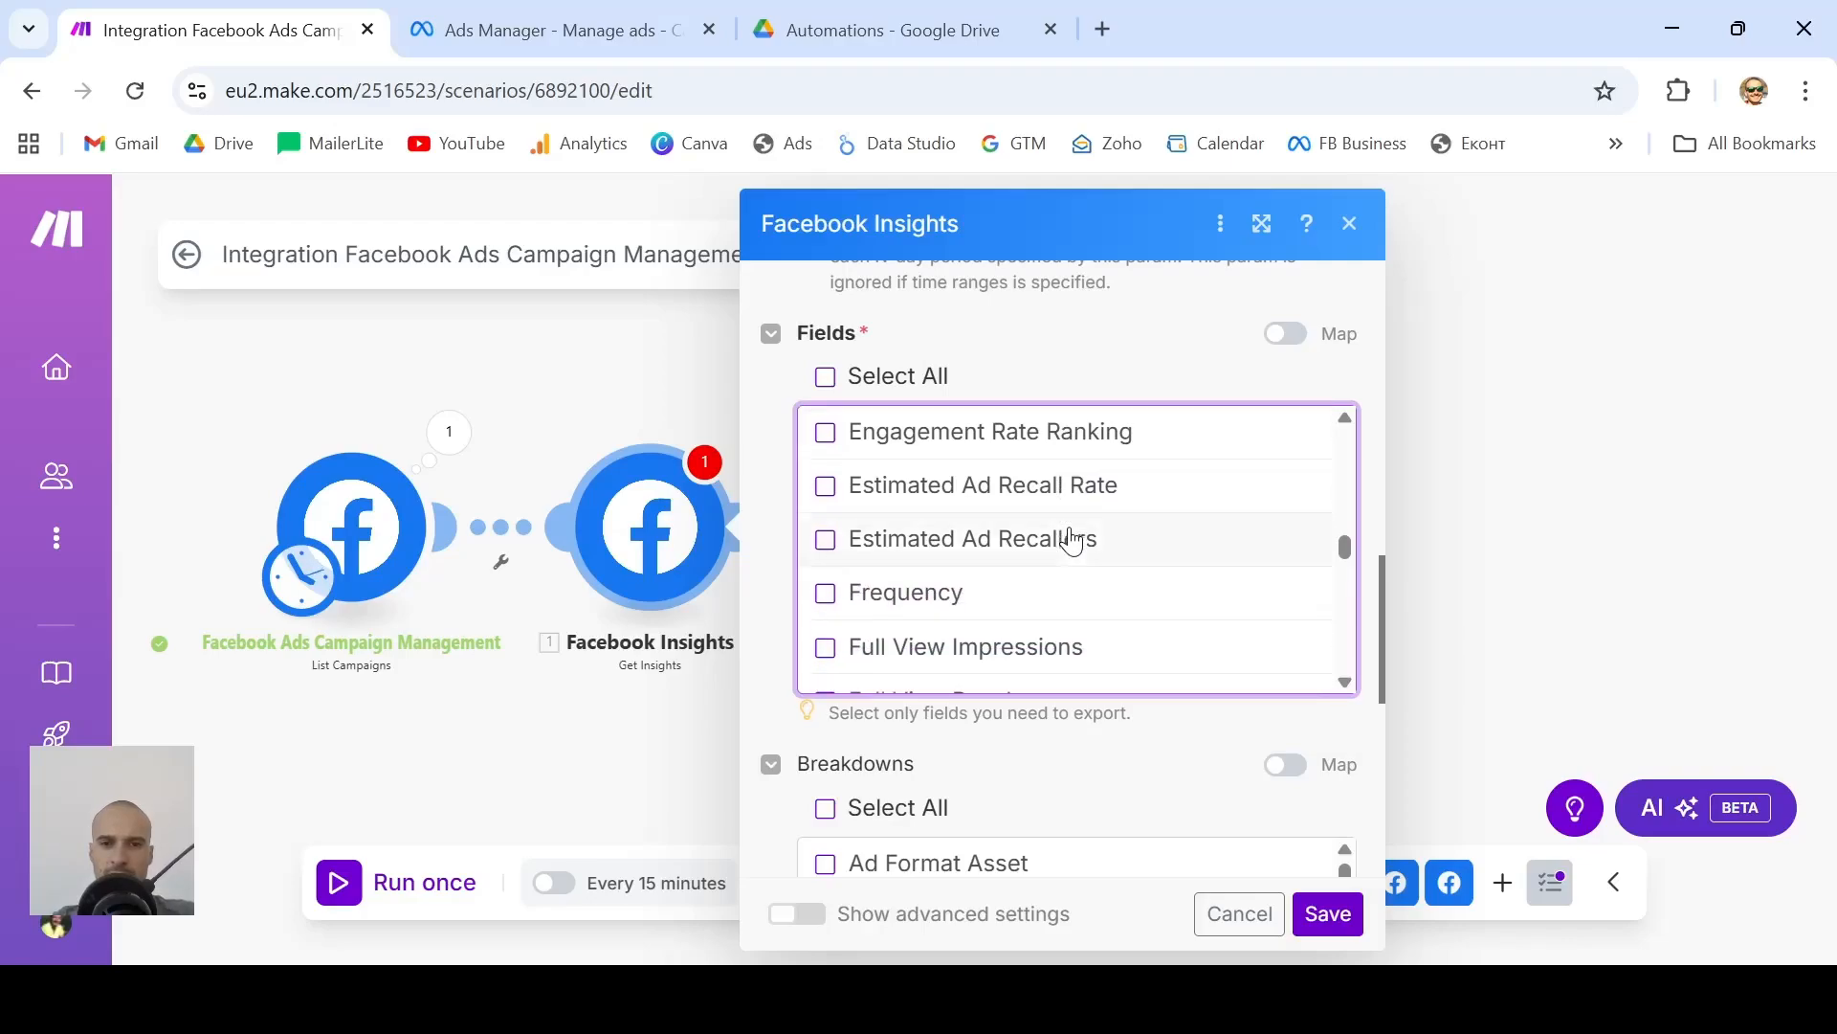
left_click(823, 598)
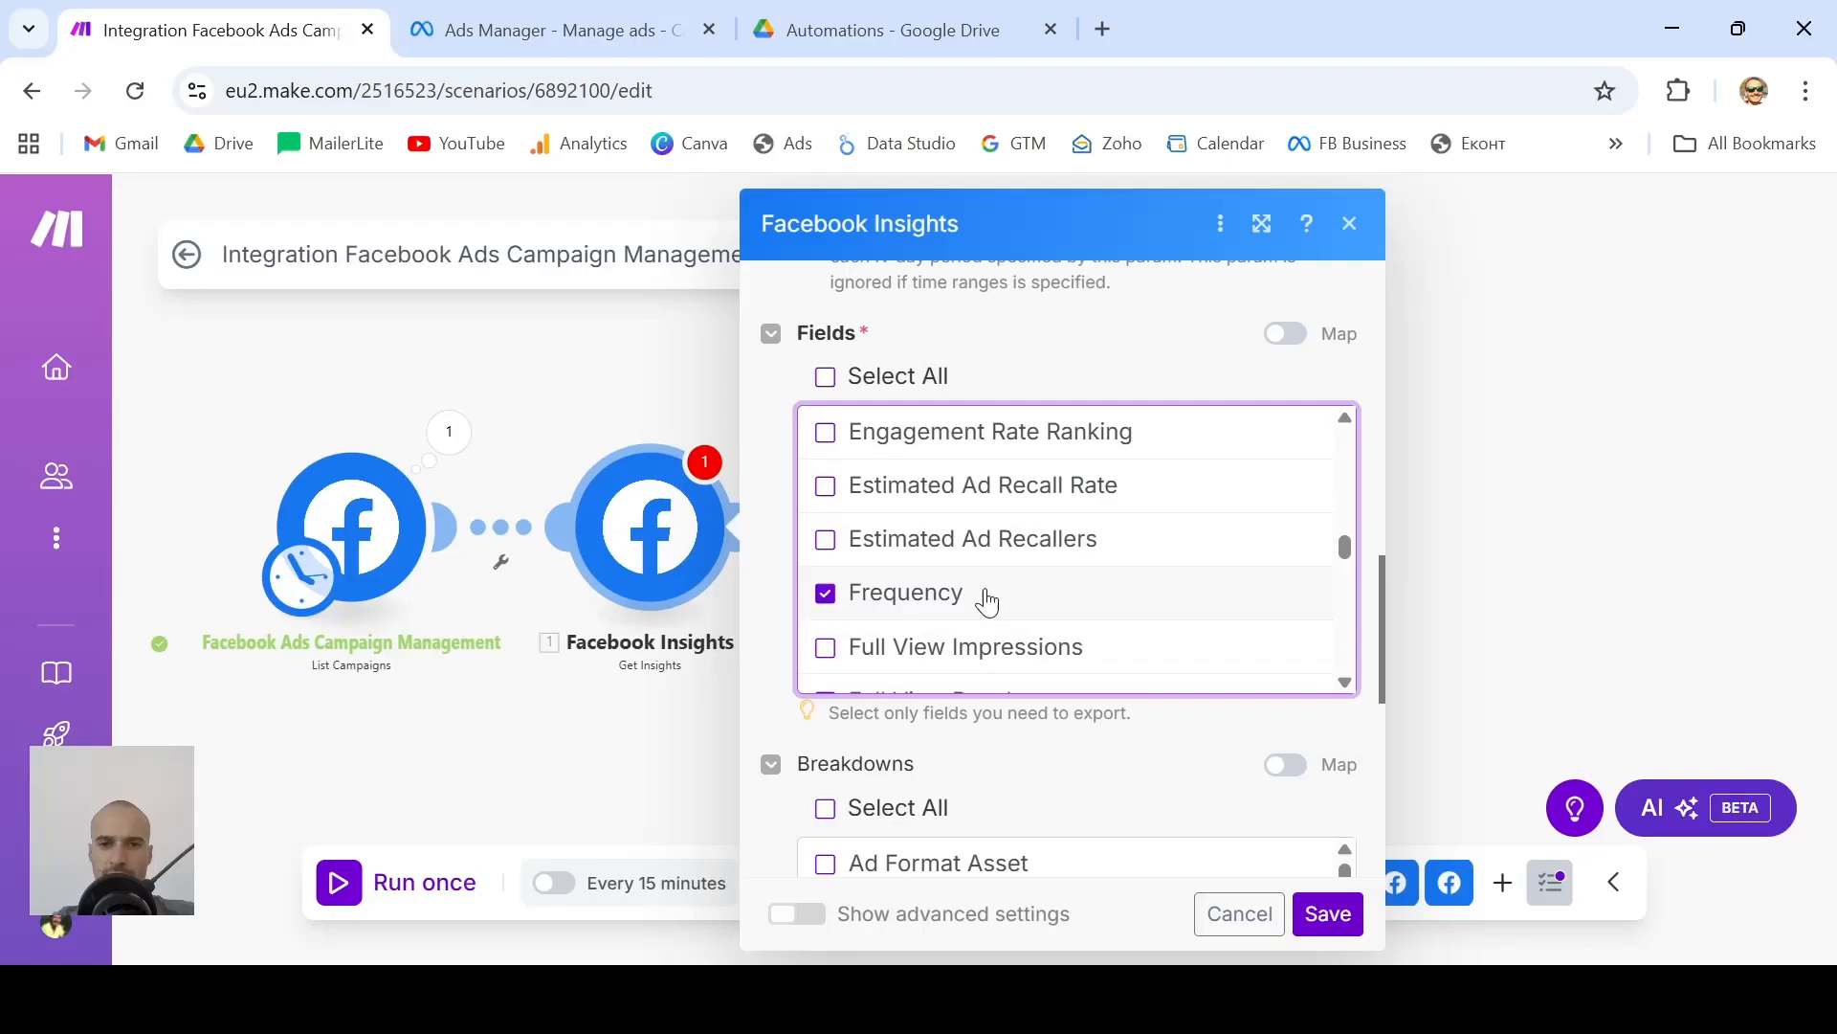
scroll(1030, 600, "down", 2)
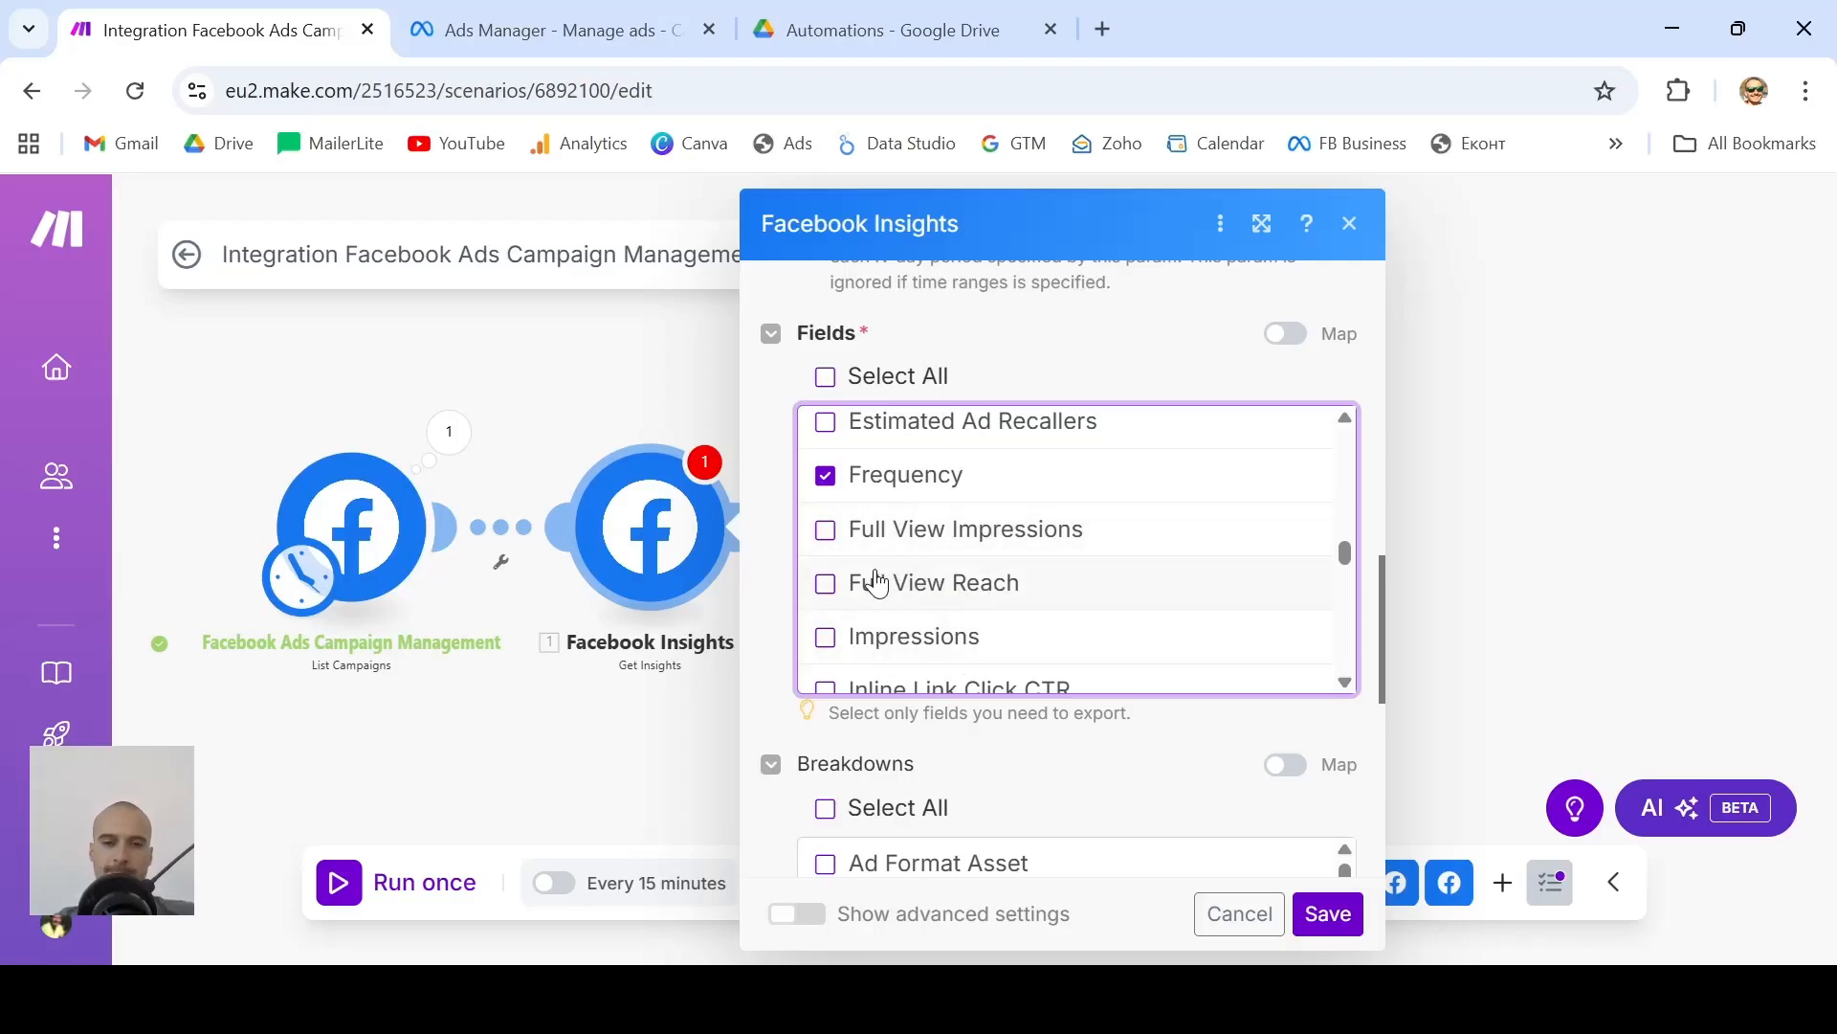
scroll(874, 578, "down", 1)
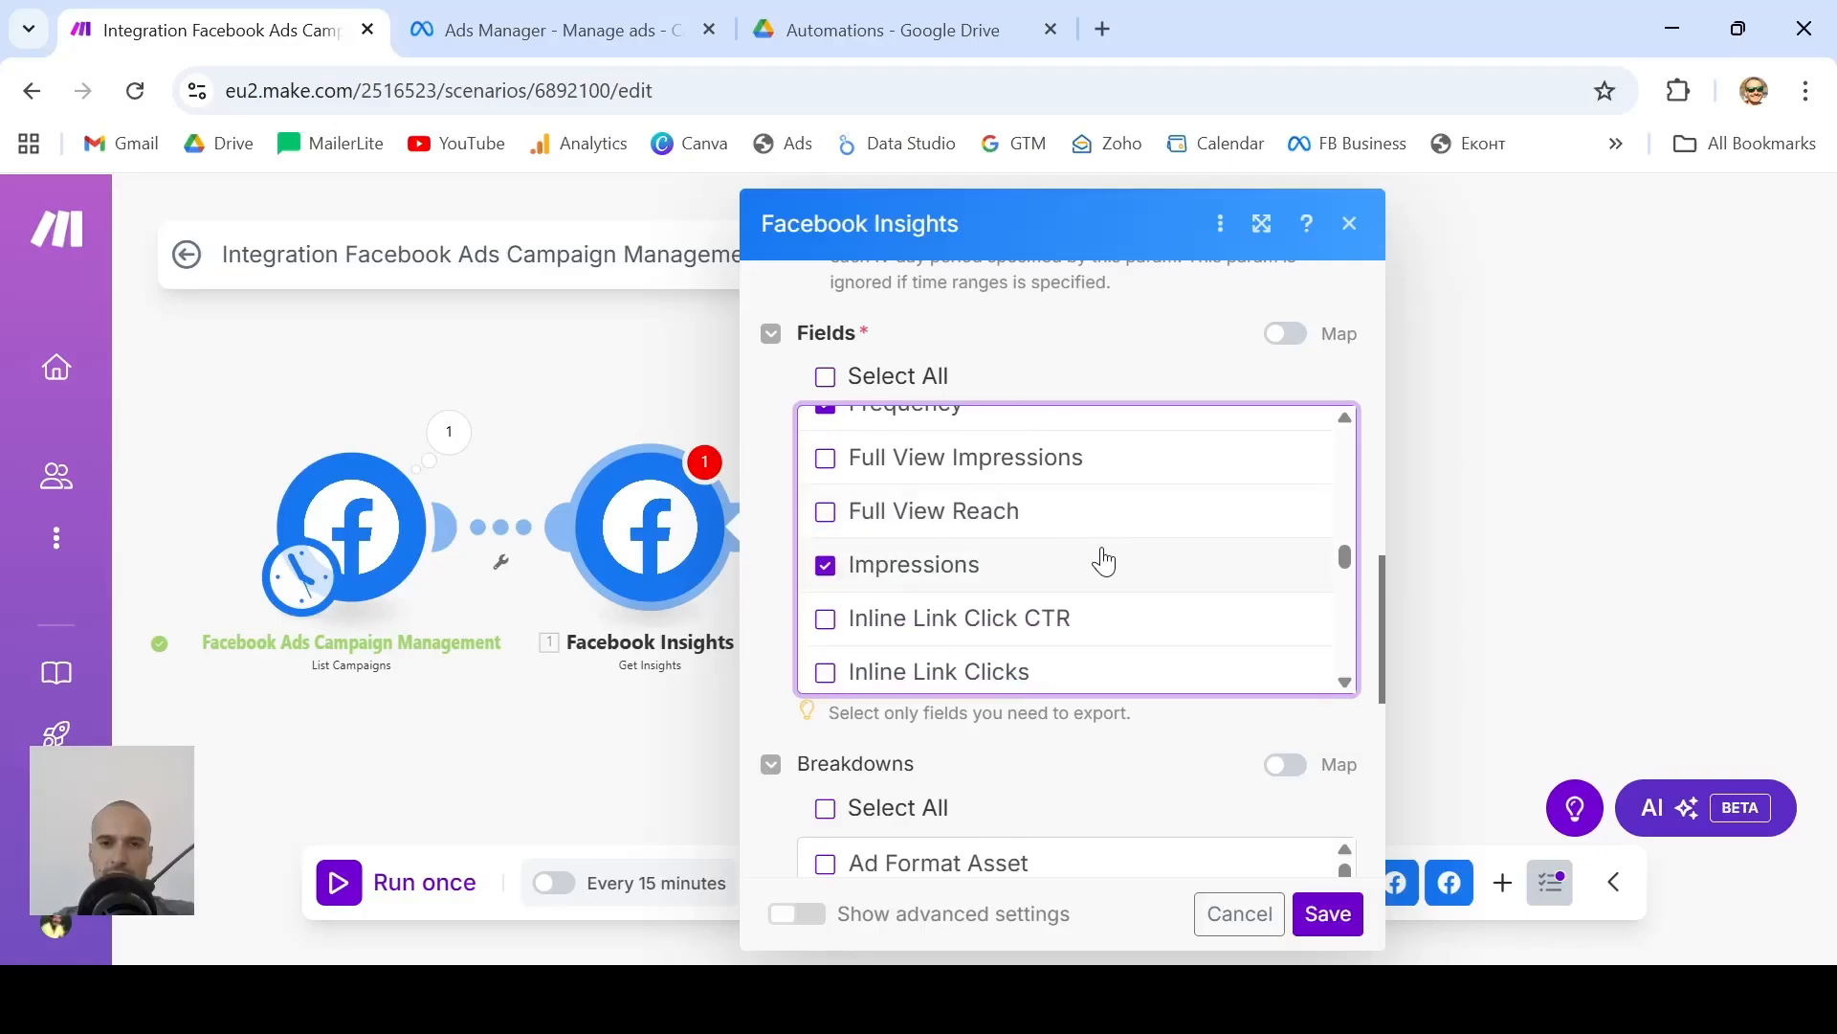
Add Reach and Spend to the insights module's selected fields
scroll(1103, 562, "down", 4)
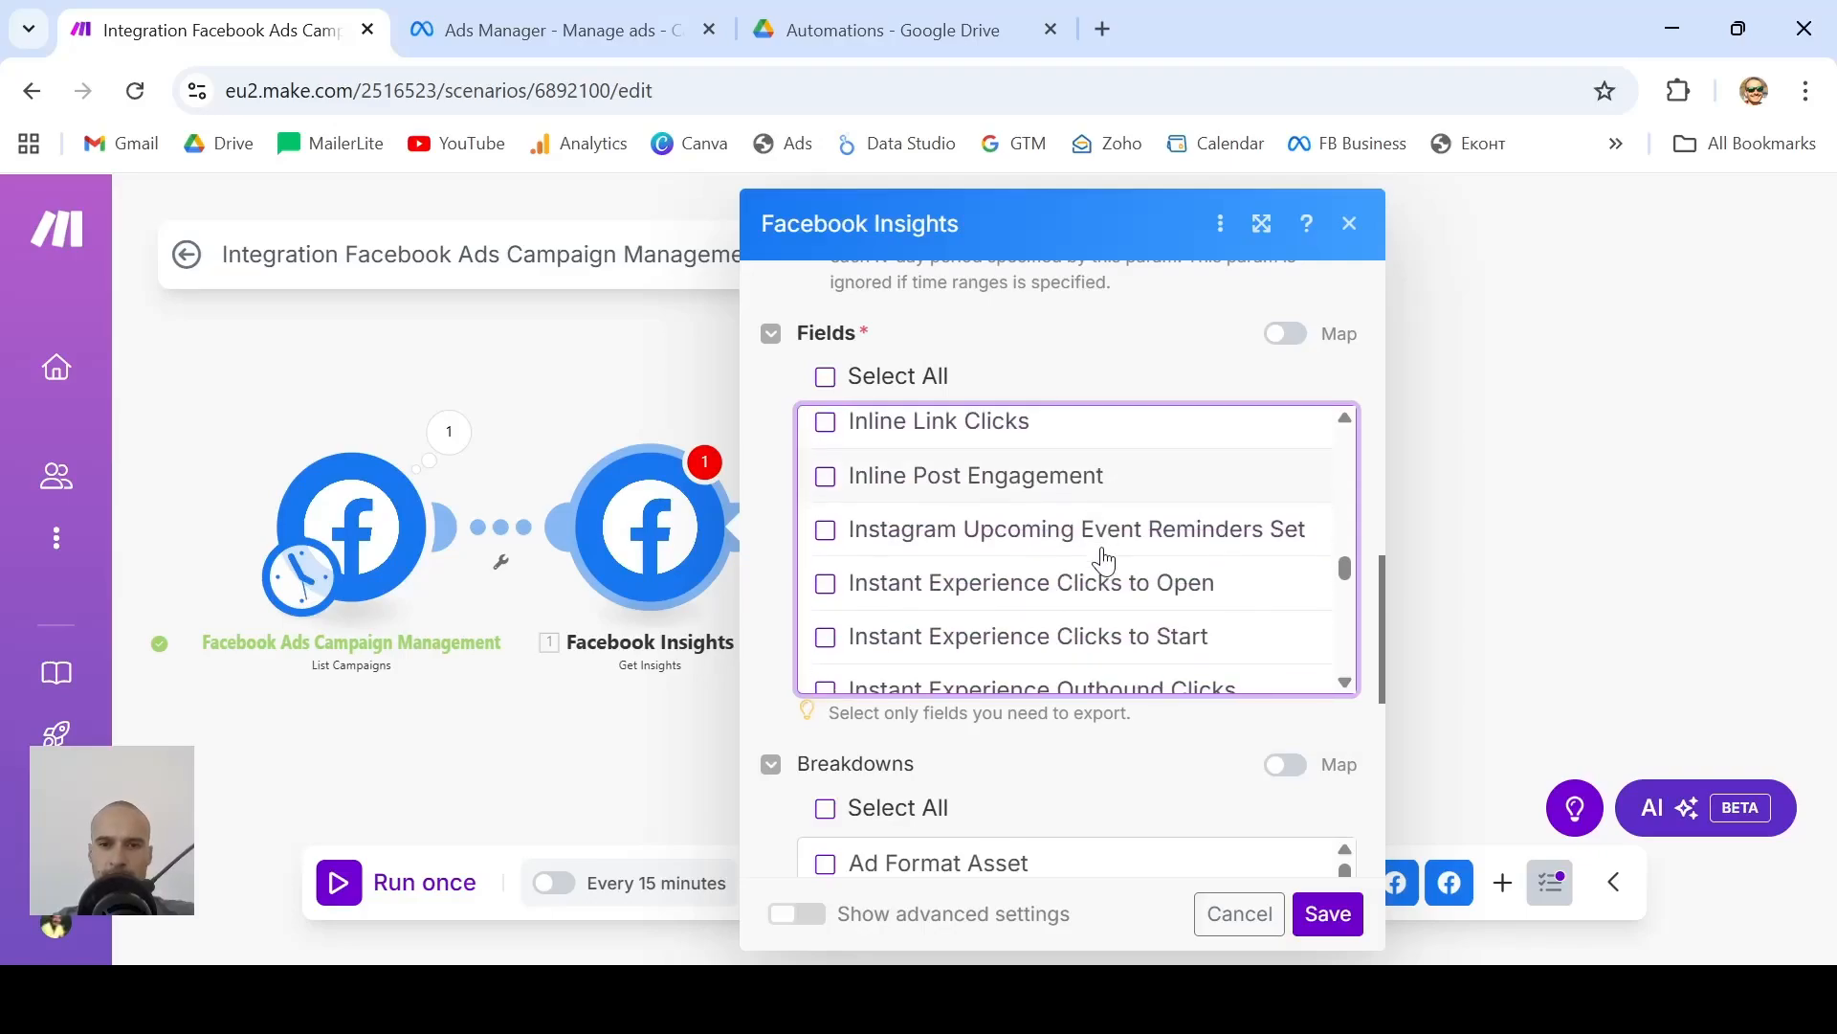
scroll(1104, 562, "down", 5)
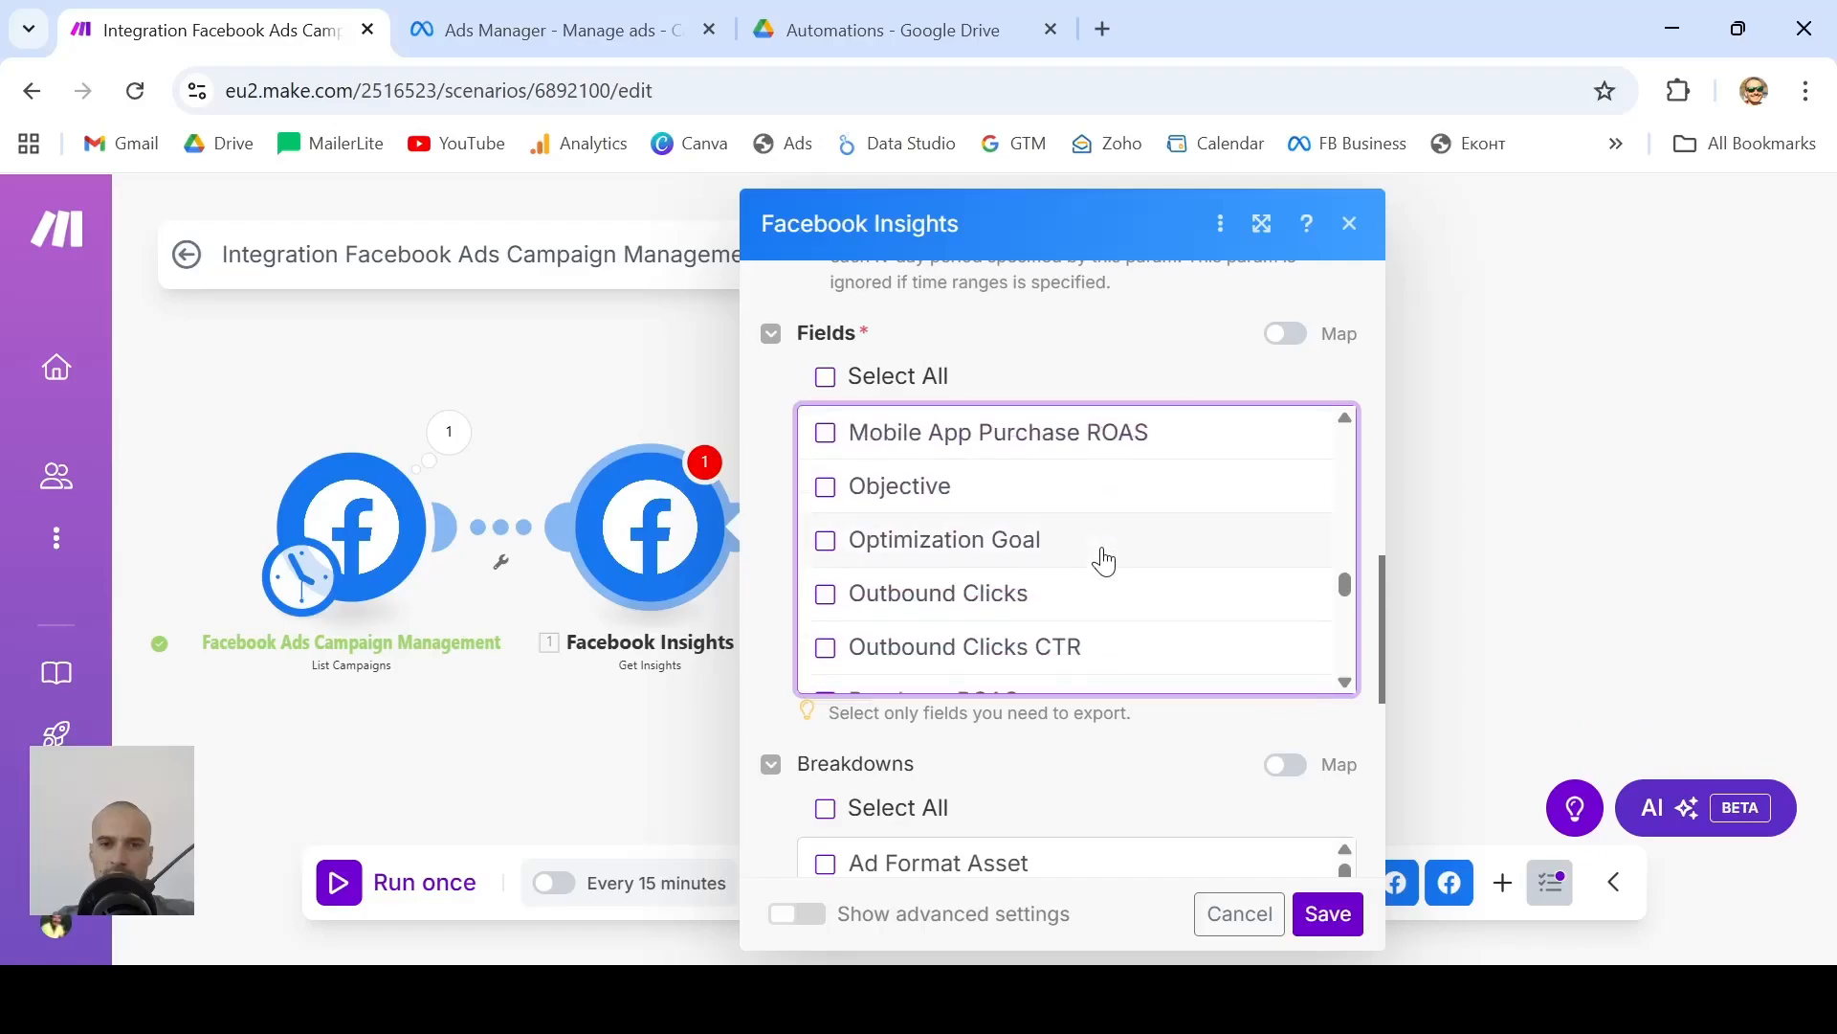
scroll(1103, 561, "down", 1)
scroll(1100, 557, "down", 3)
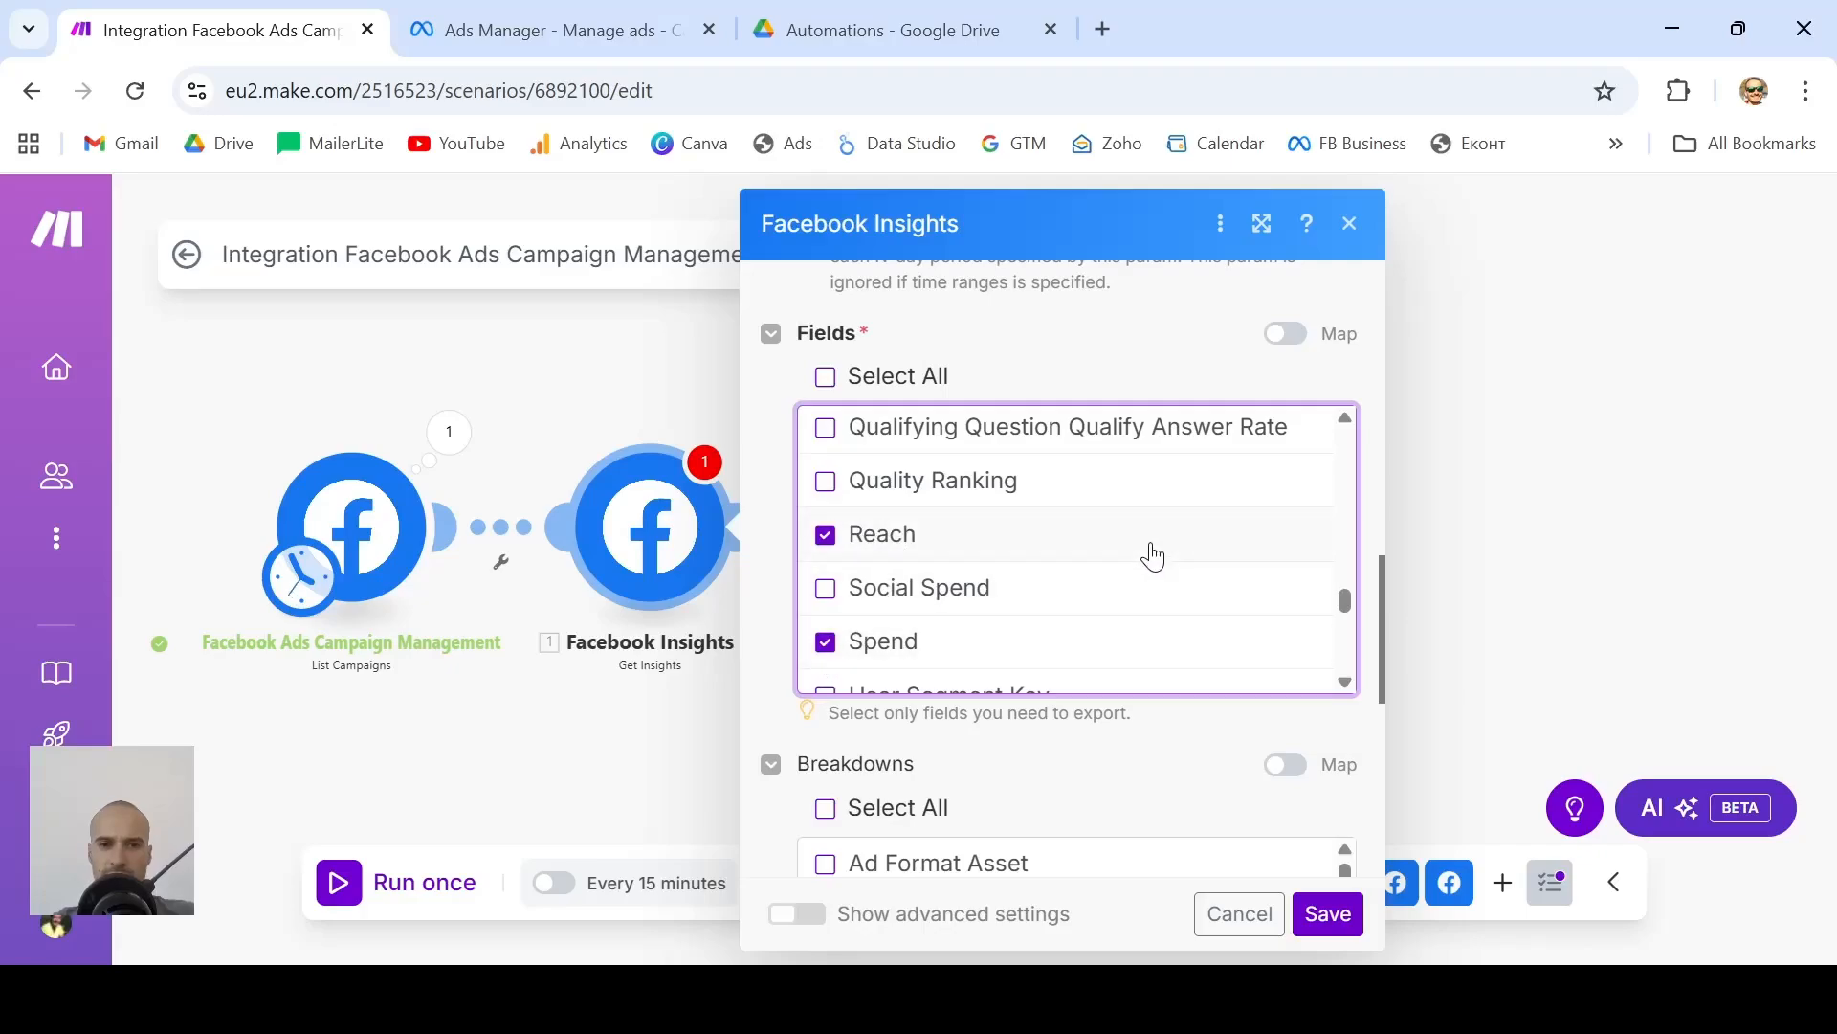
Look through the remaining insights fields down to Website Purchase ROAS and examine the available breakdowns
scroll(1152, 557, "down", 2)
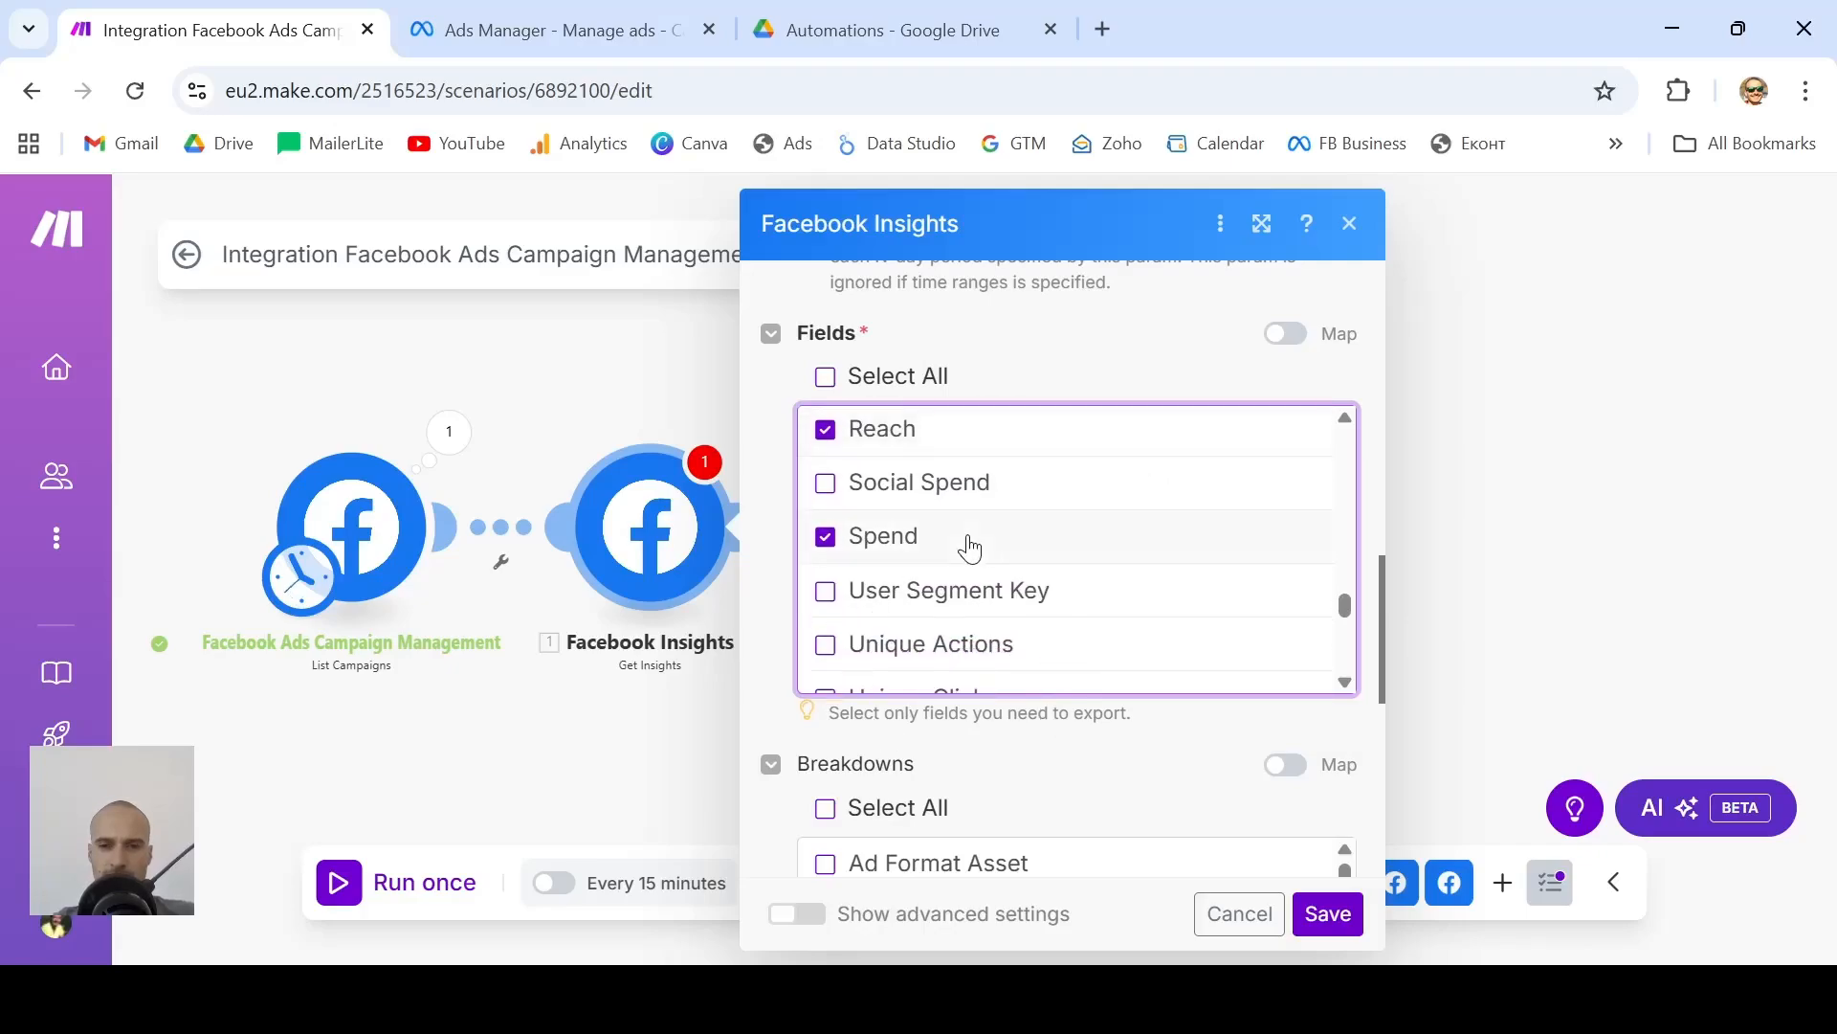
scroll(1140, 620, "down", 2)
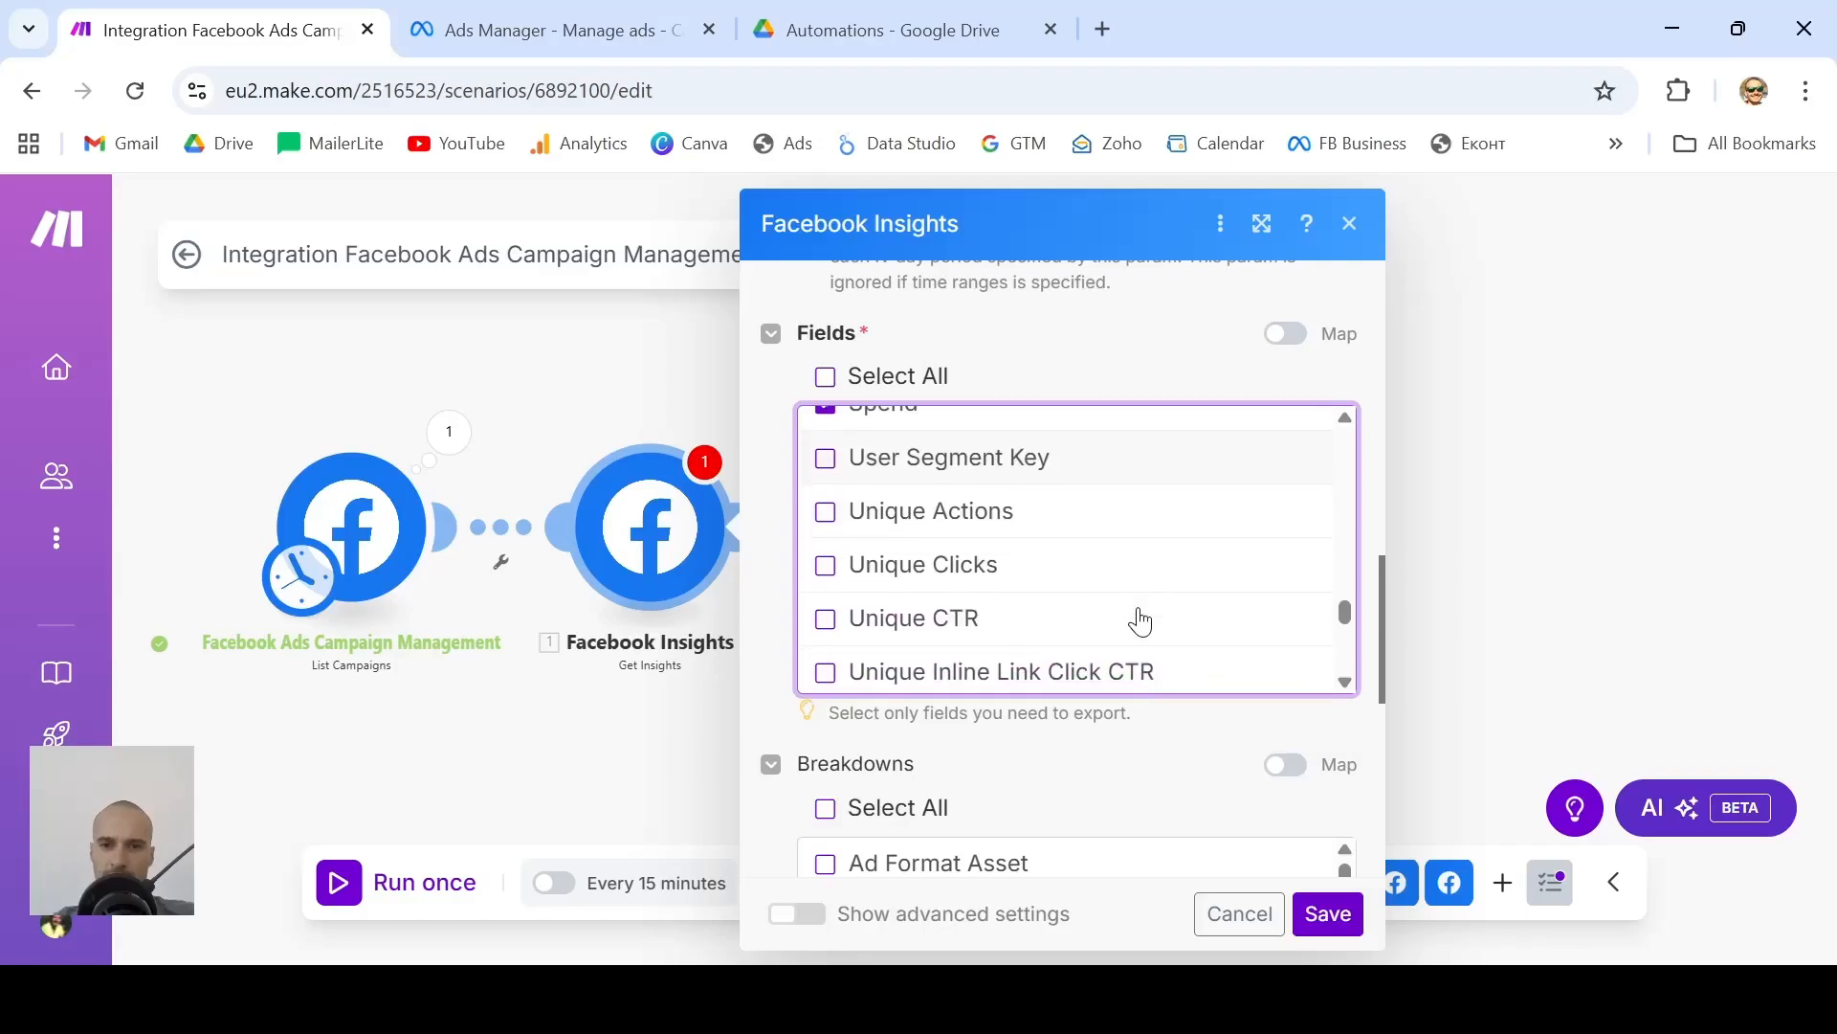
scroll(1140, 621, "down", 4)
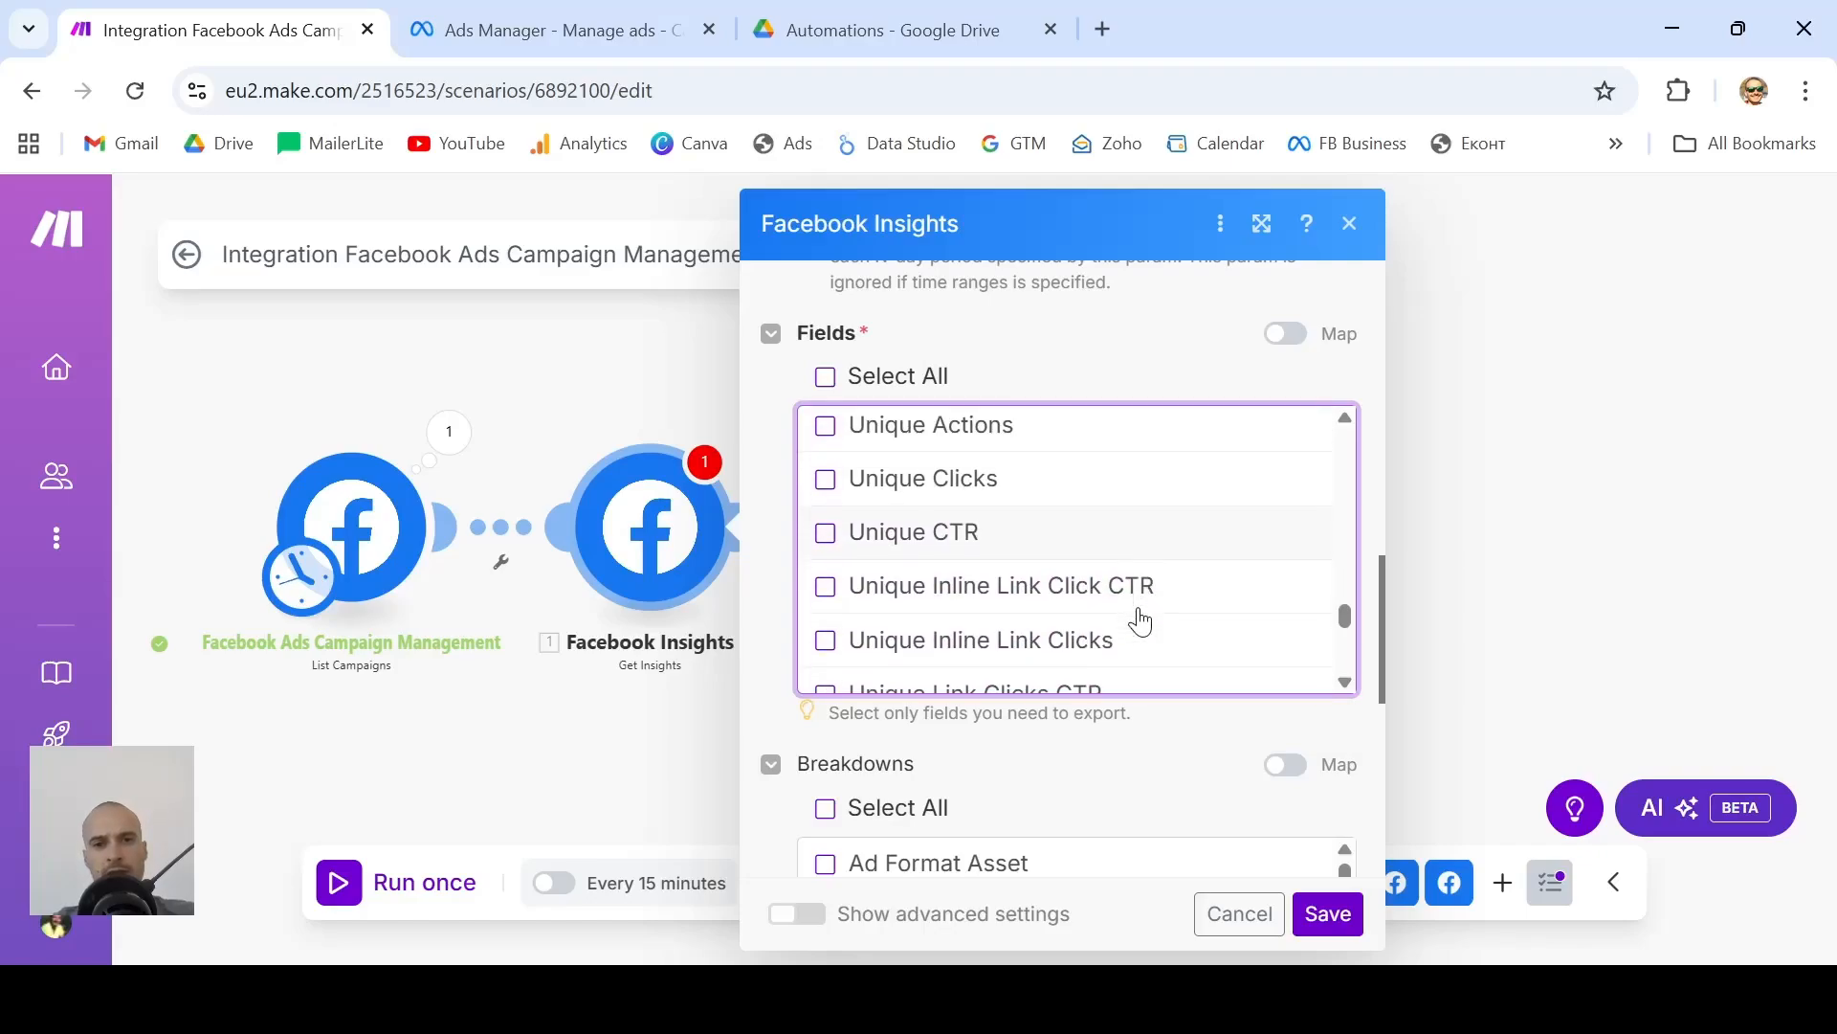
scroll(1140, 621, "down", 6)
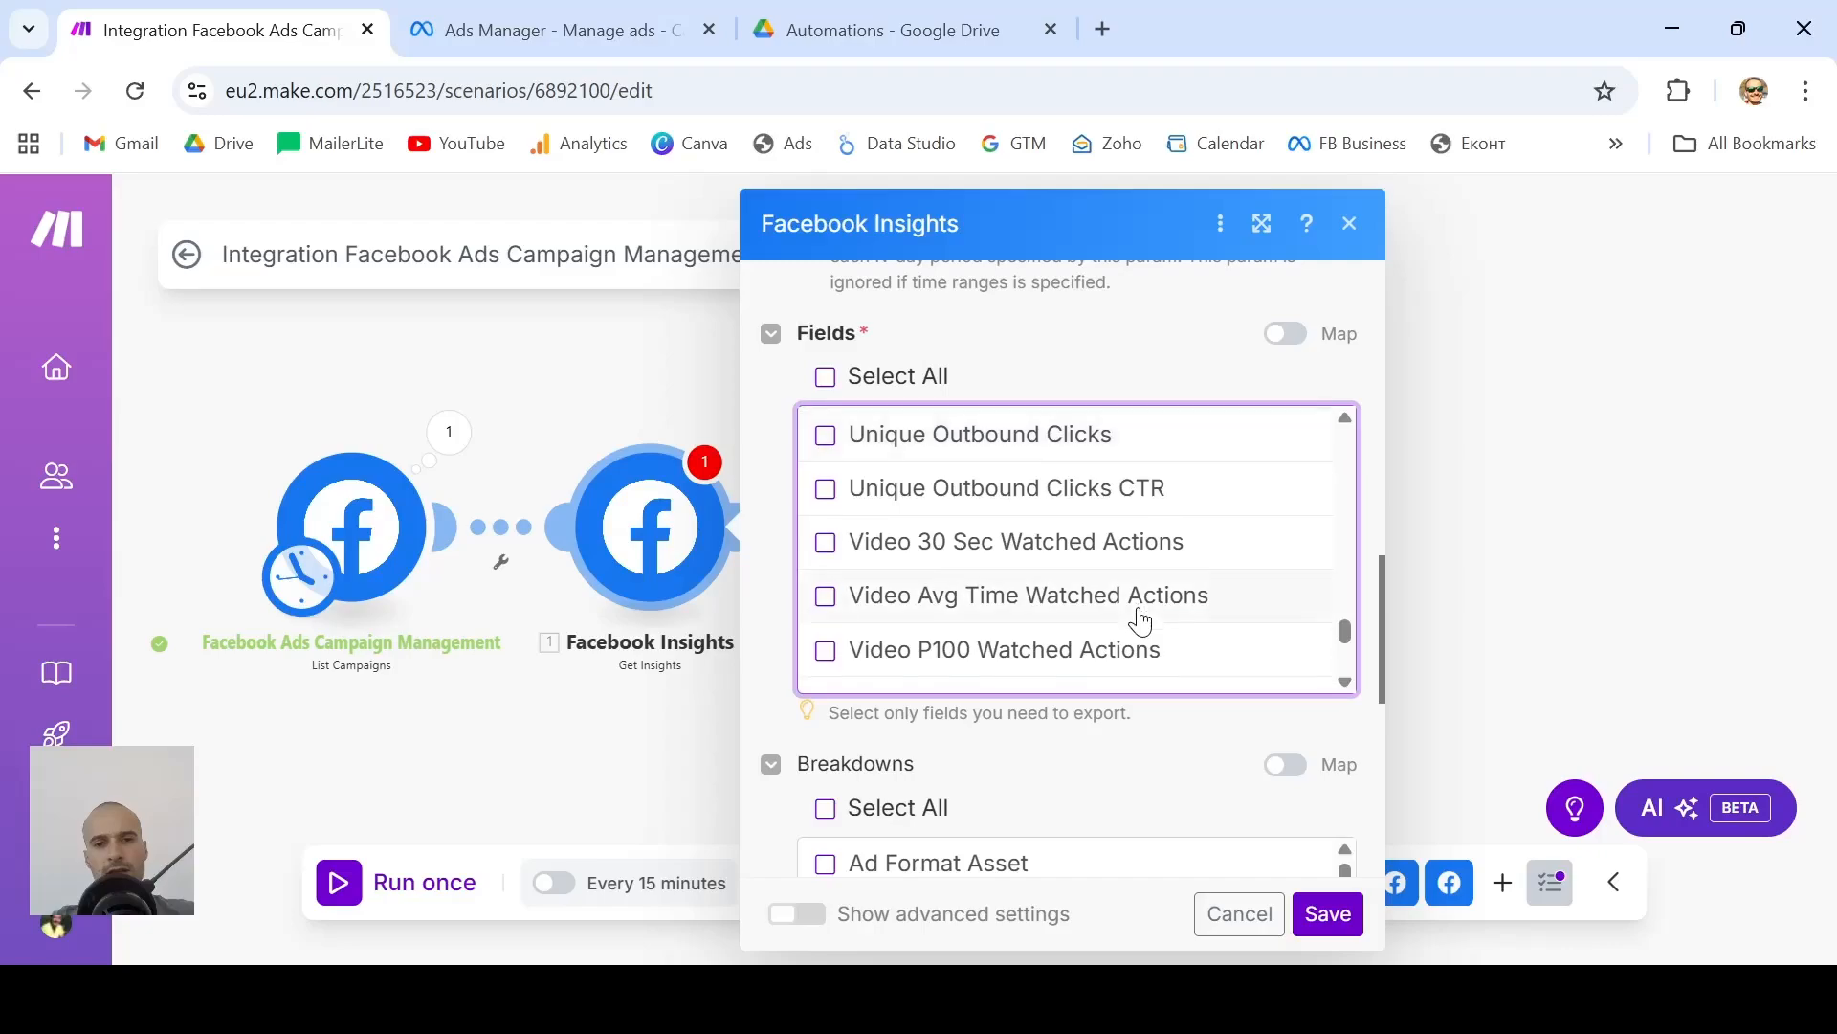
scroll(1140, 621, "down", 5)
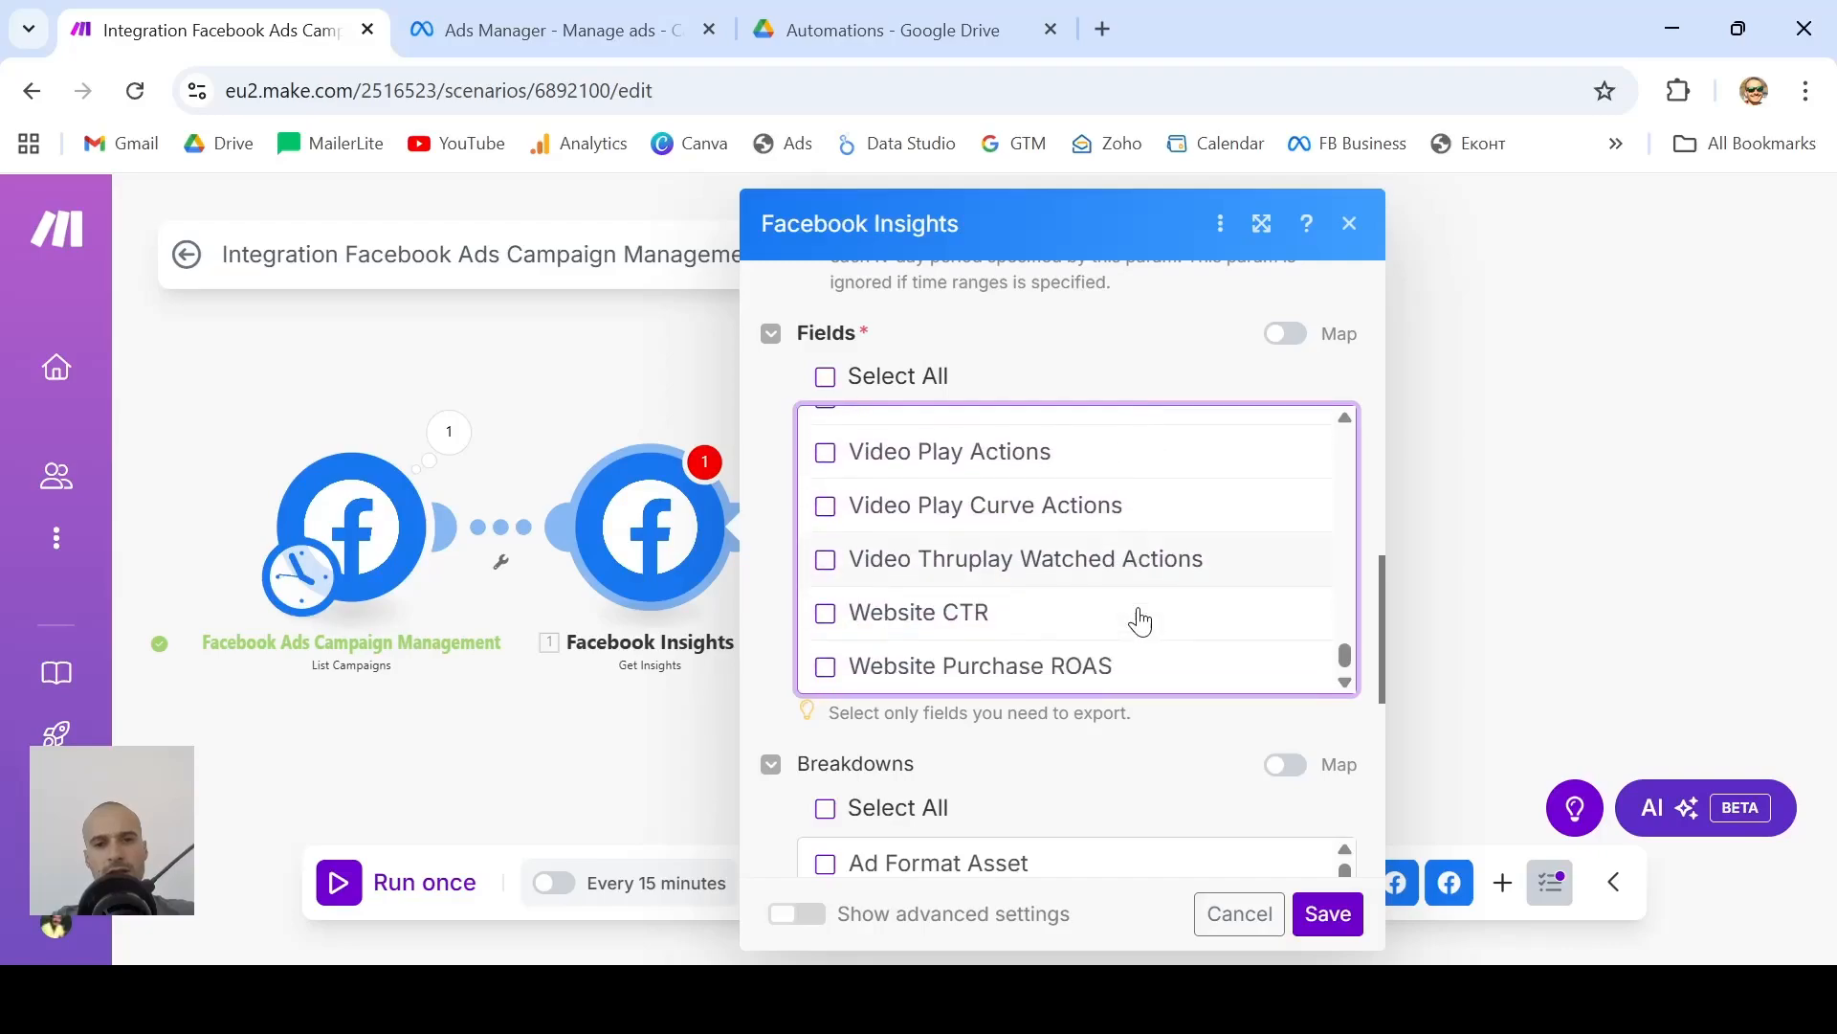
scroll(1140, 621, "down", 6)
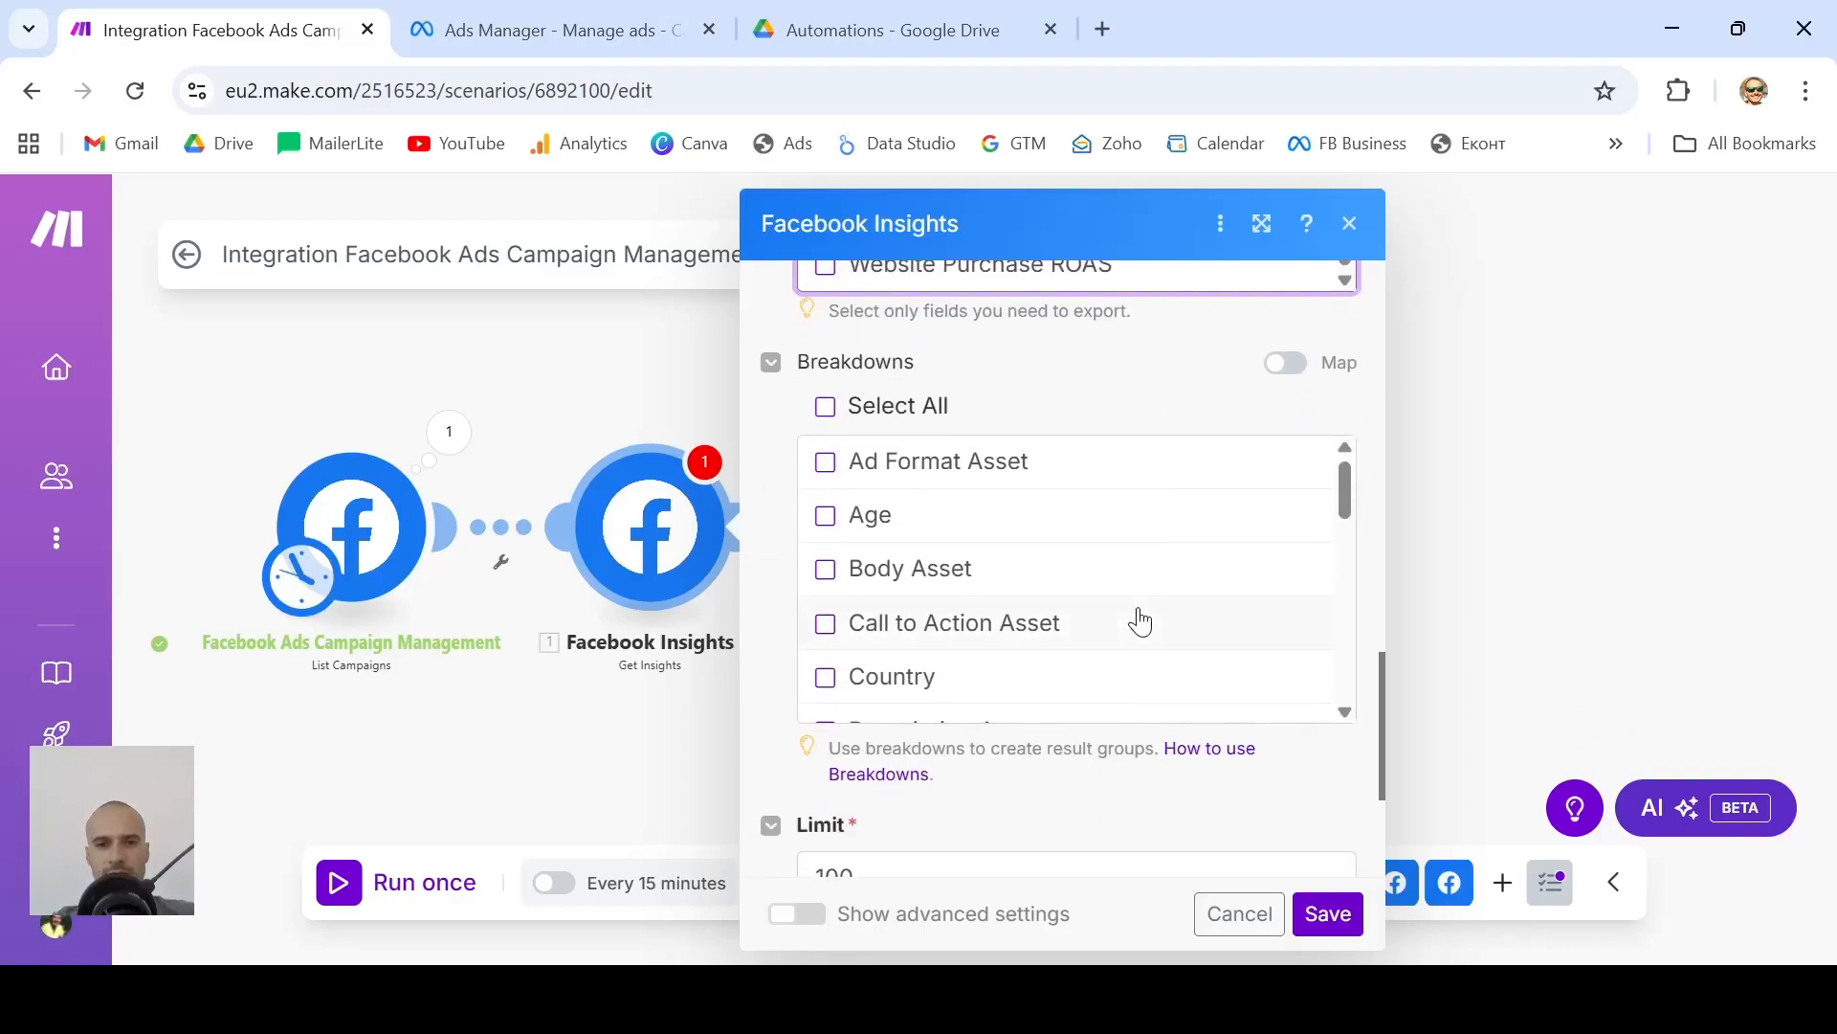
scroll(1139, 621, "down", 5)
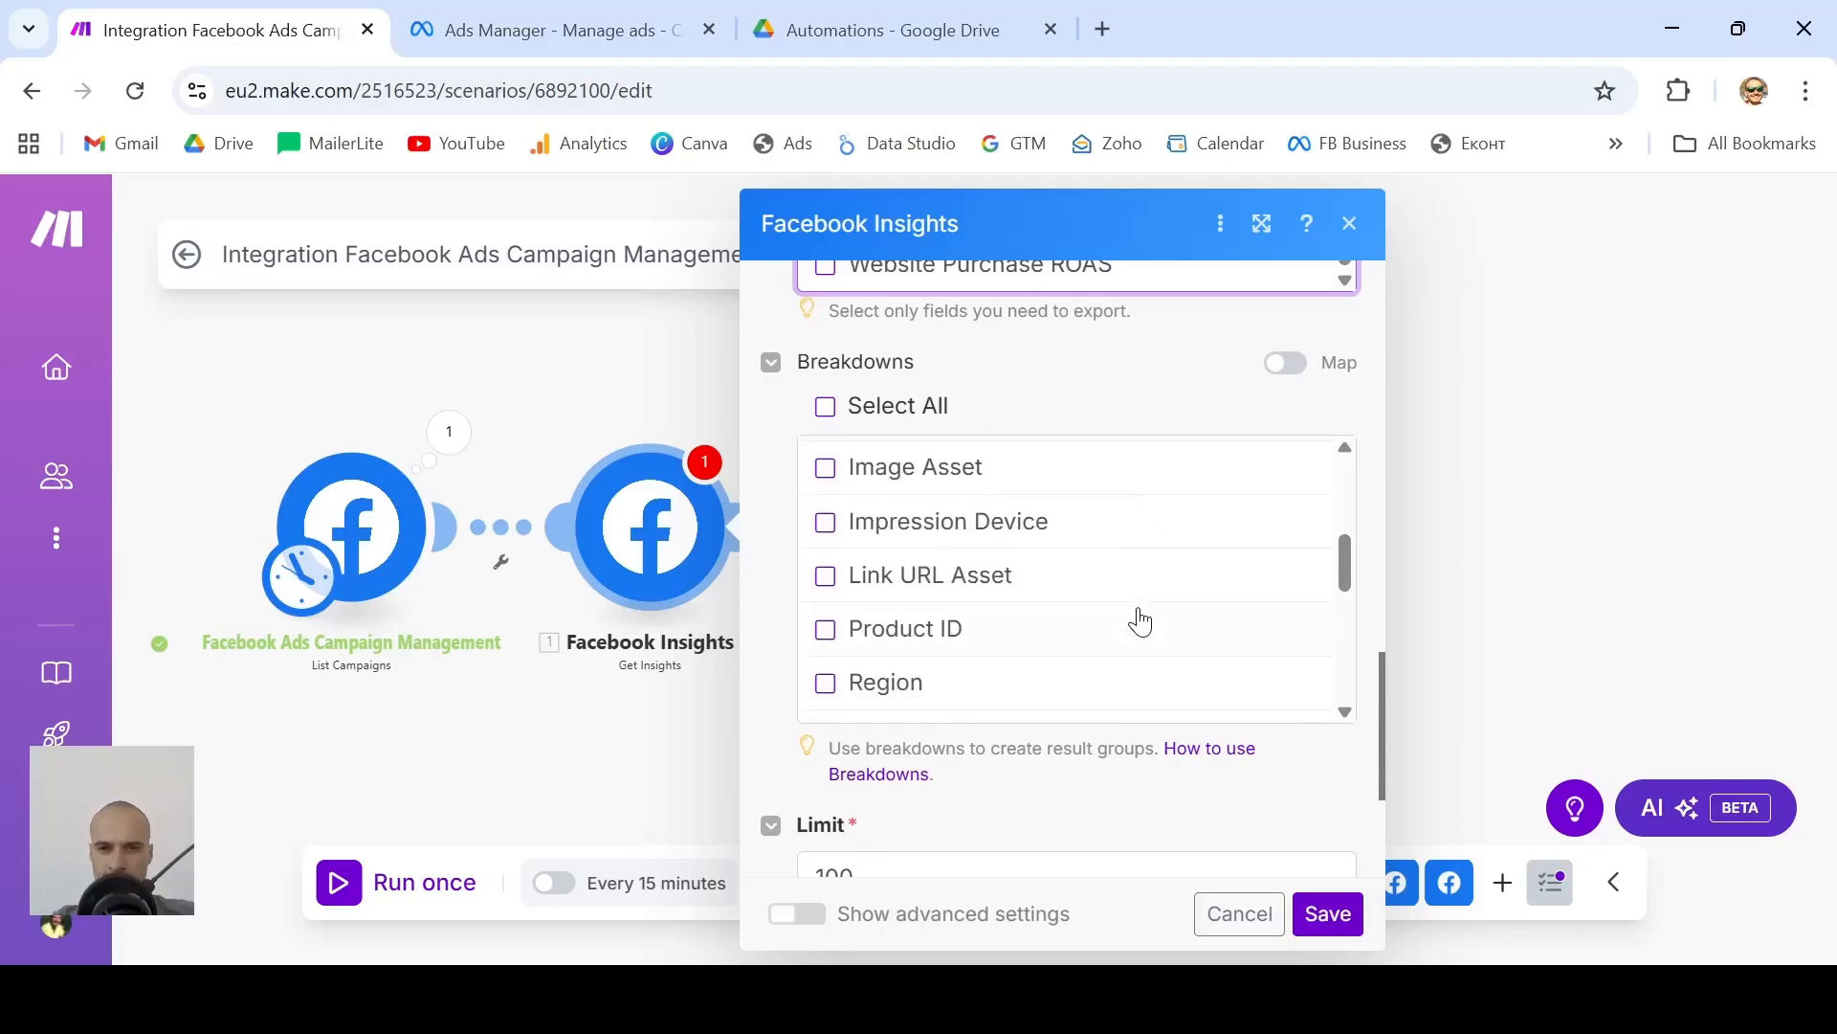
scroll(1140, 622, "down", 5)
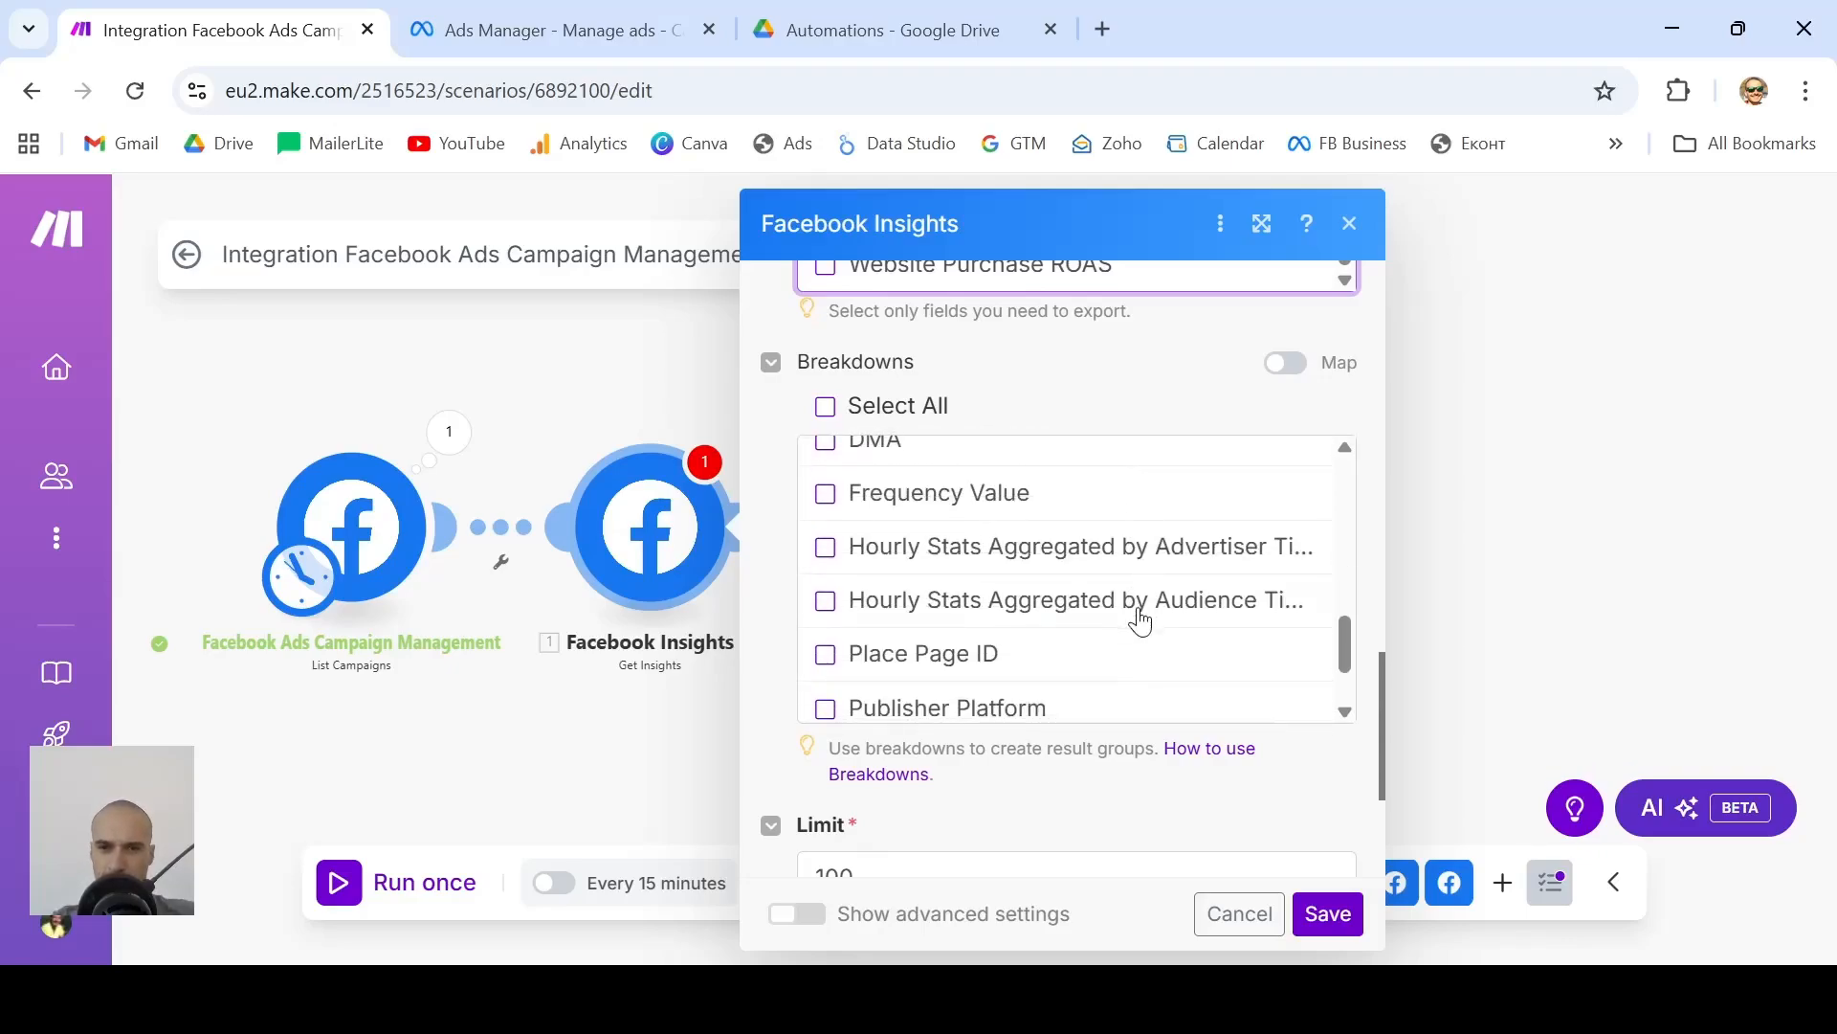
scroll(1140, 621, "up", 10)
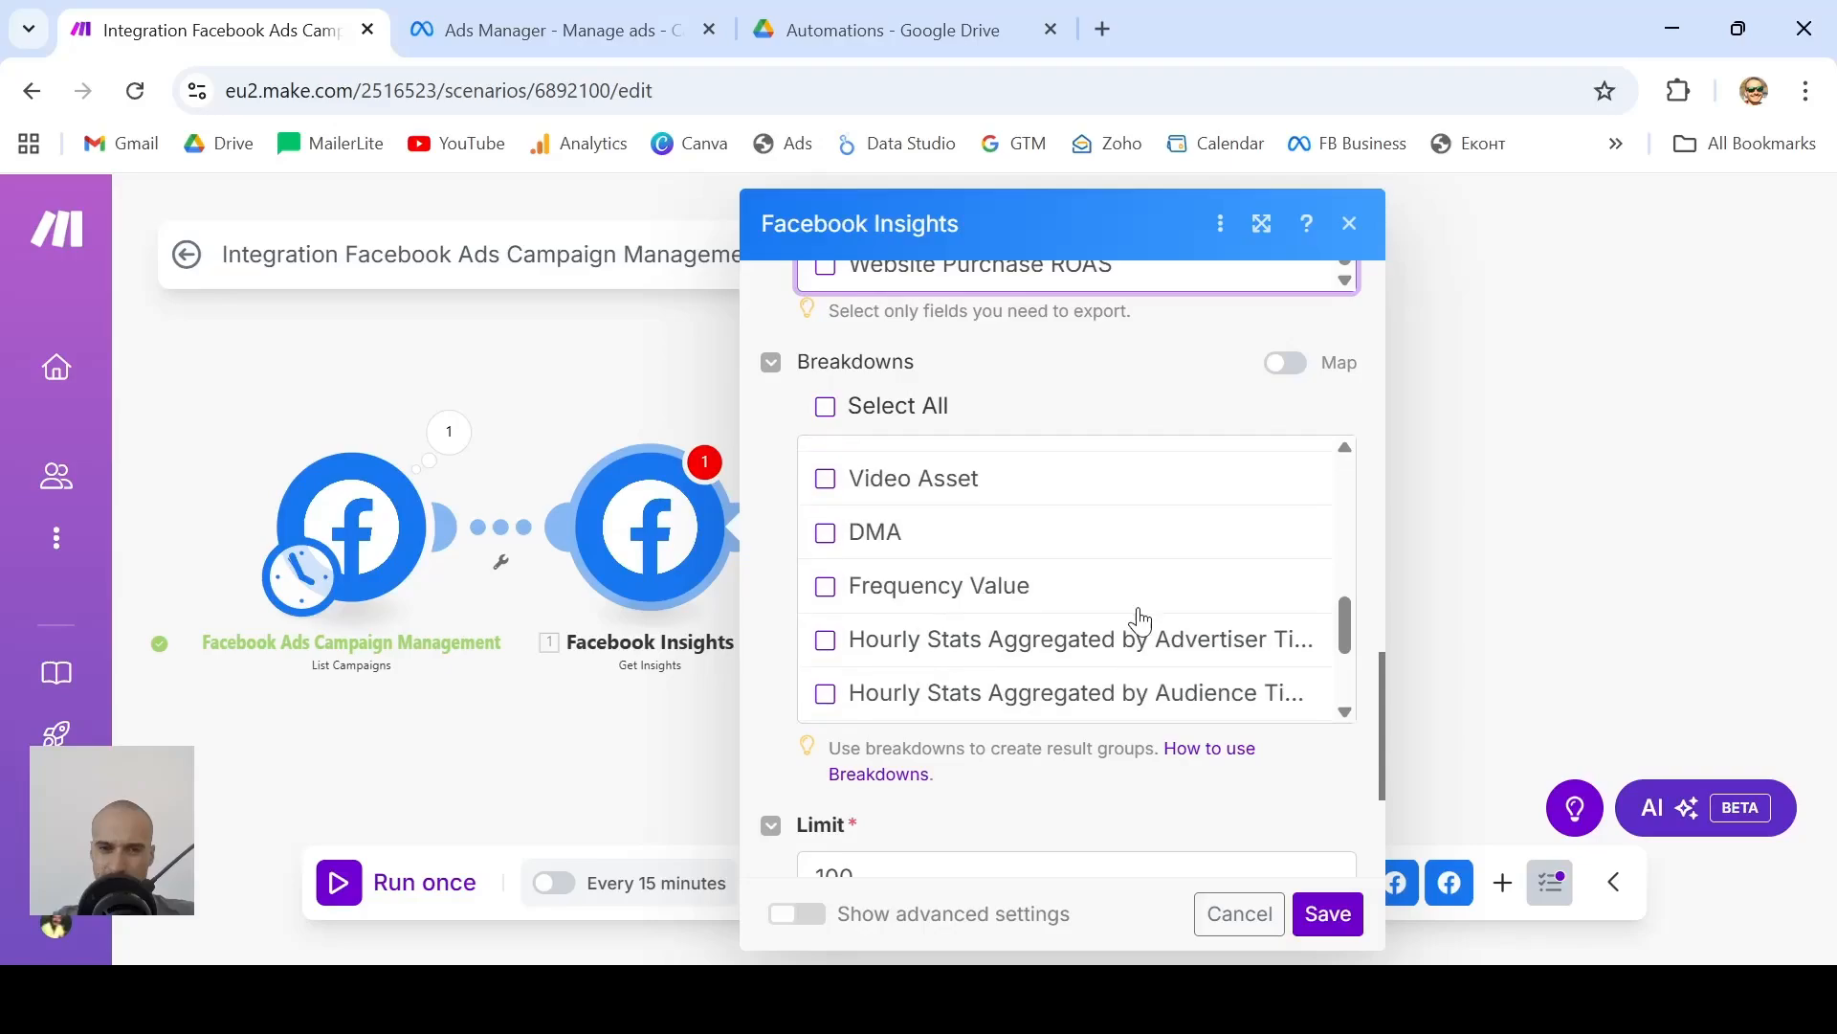
scroll(1140, 622, "up", 6)
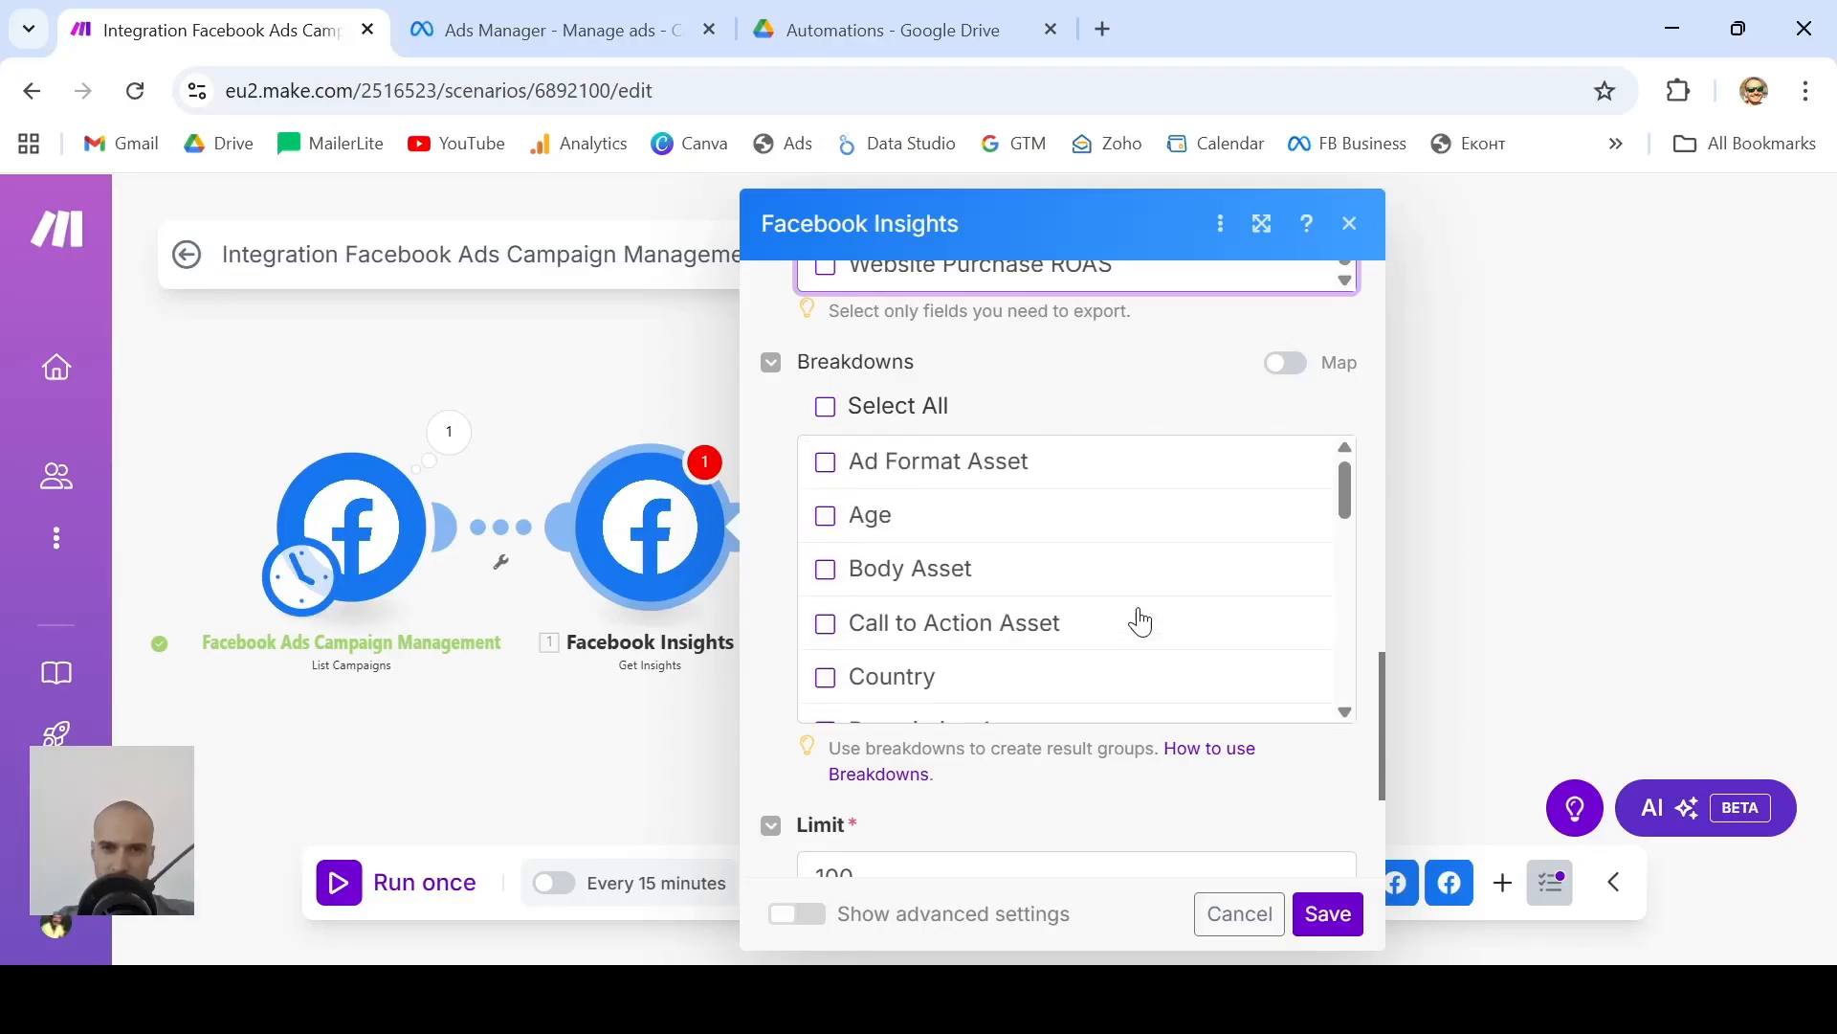
Look through the insights module's breakdowns, limit, filter and sort options, and review its campaign, date preset and time increment settings
scroll(1146, 620, "down", 1)
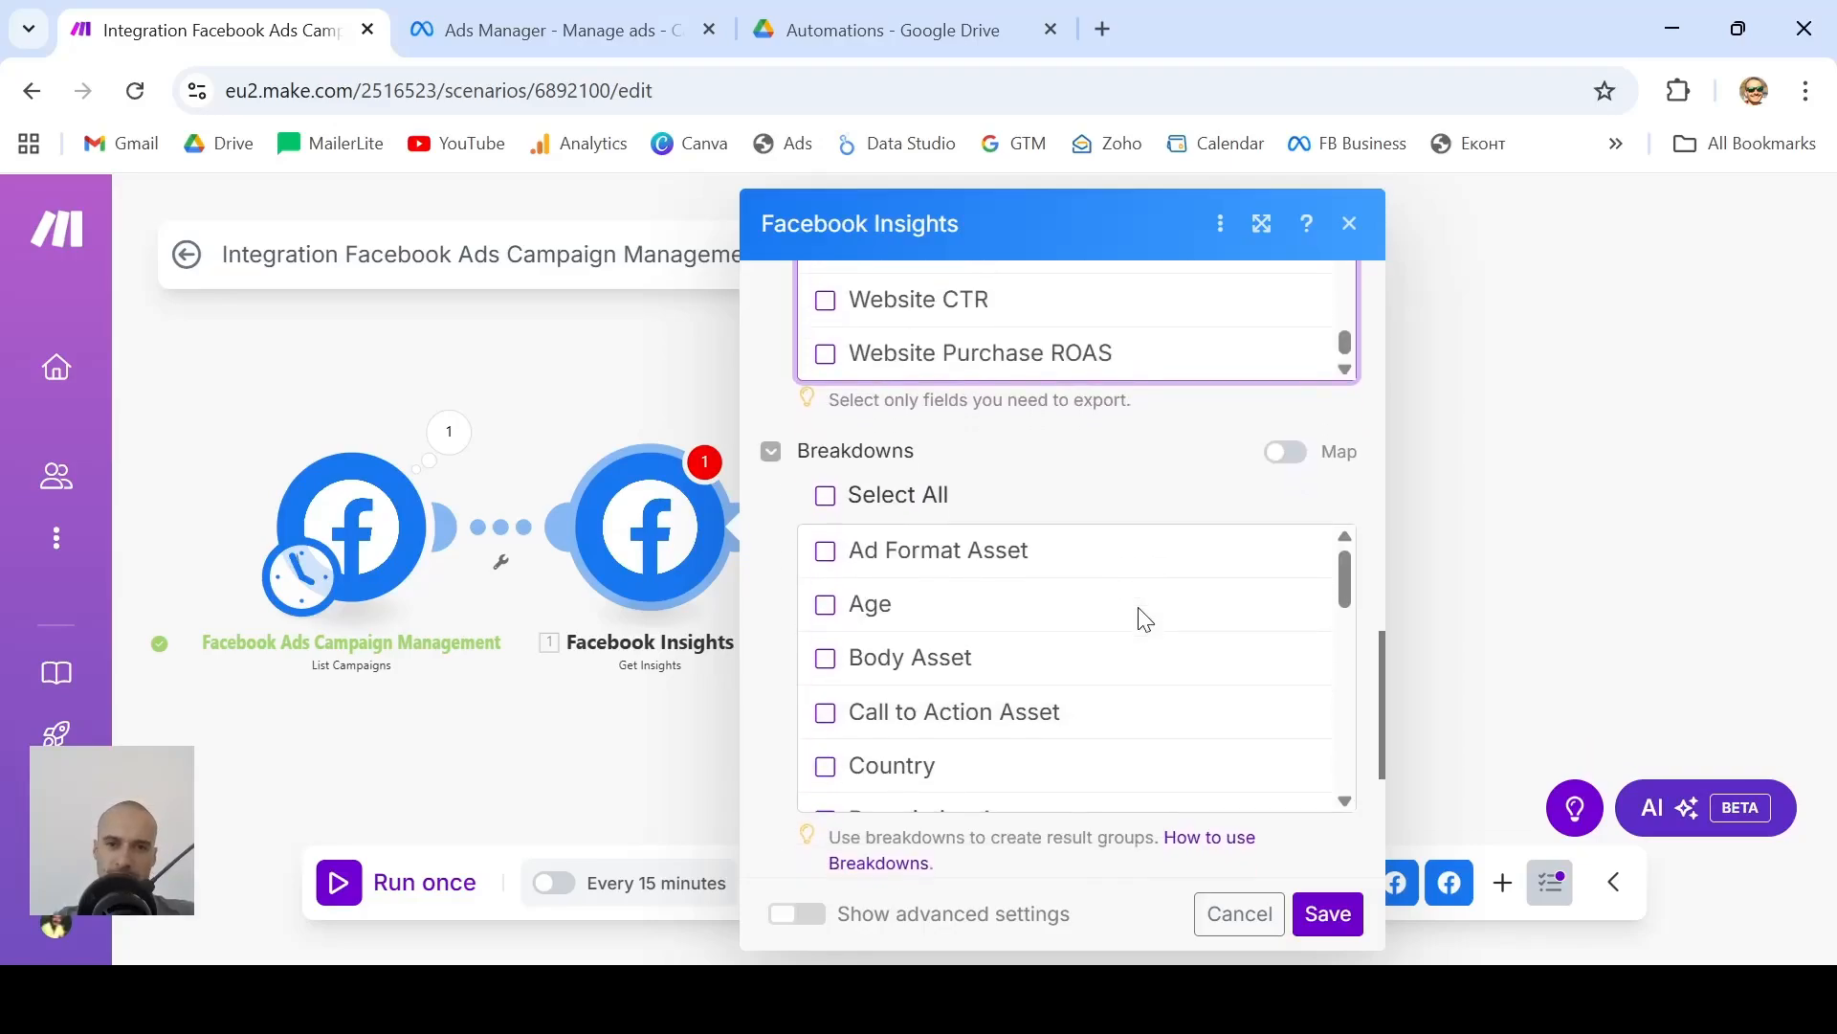
scroll(1140, 622, "down", 3)
scroll(1140, 621, "down", 6)
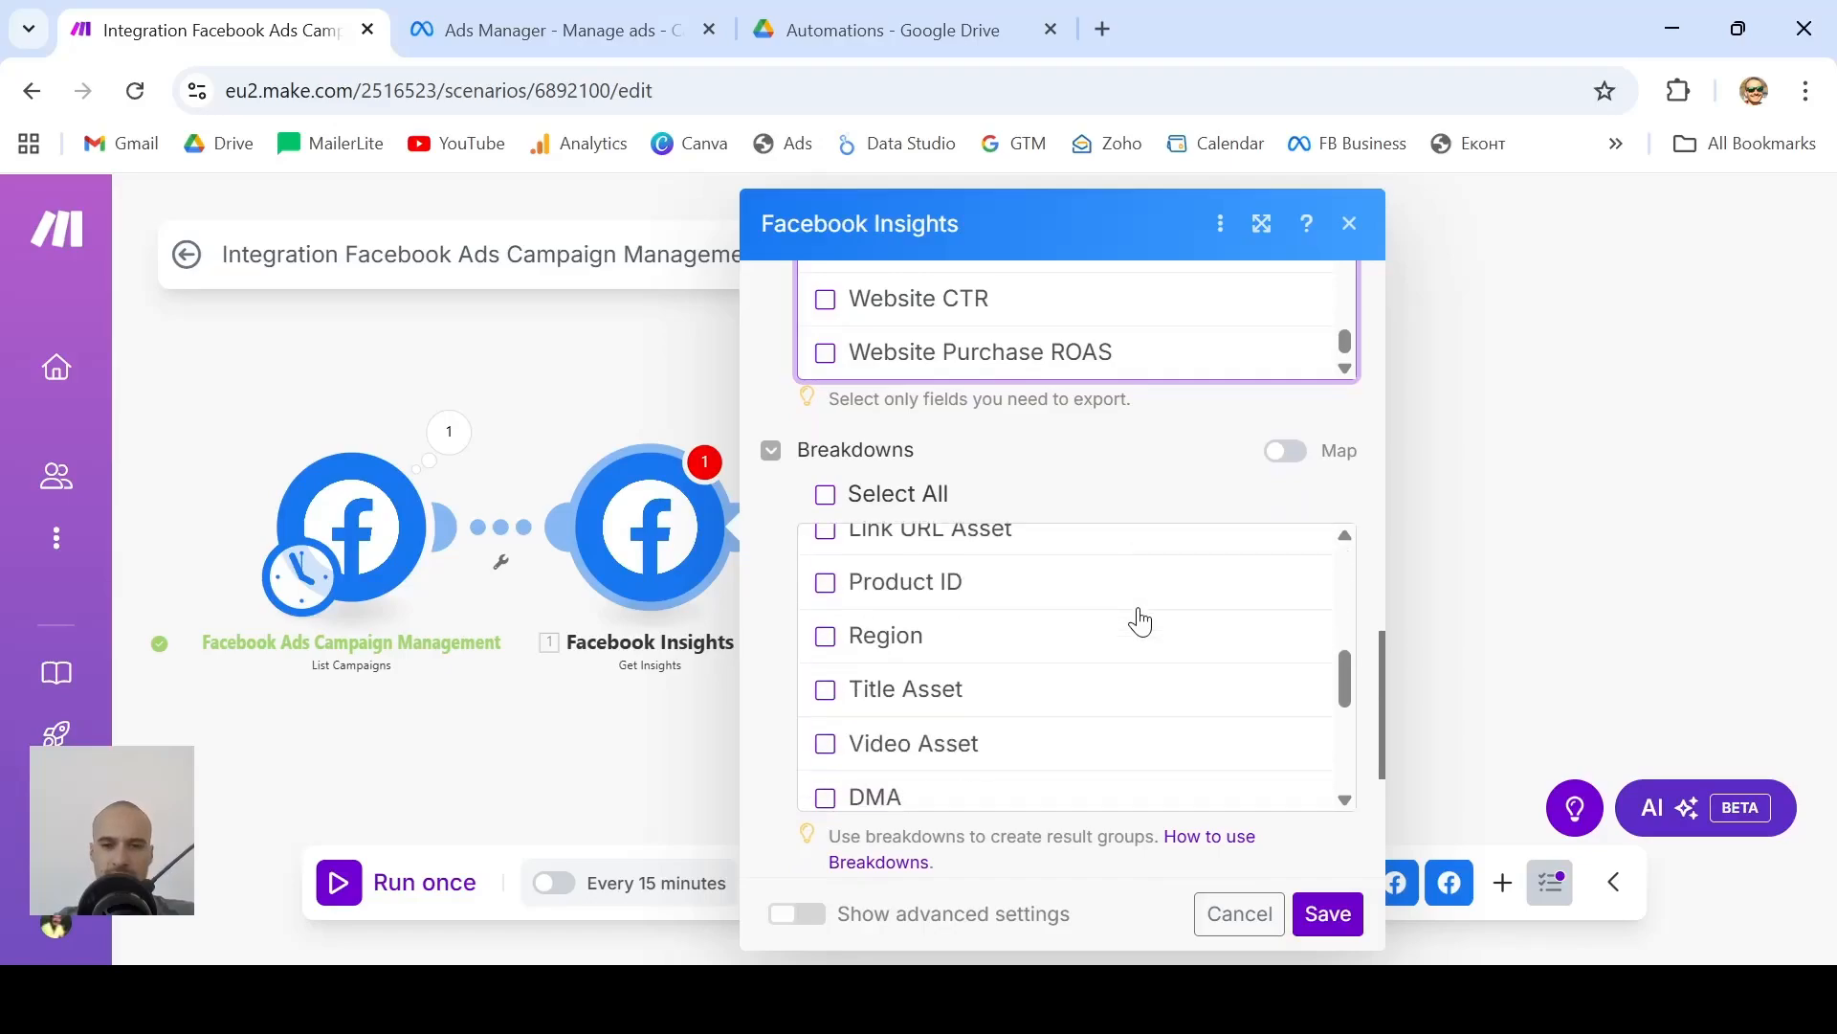
scroll(1140, 621, "down", 2)
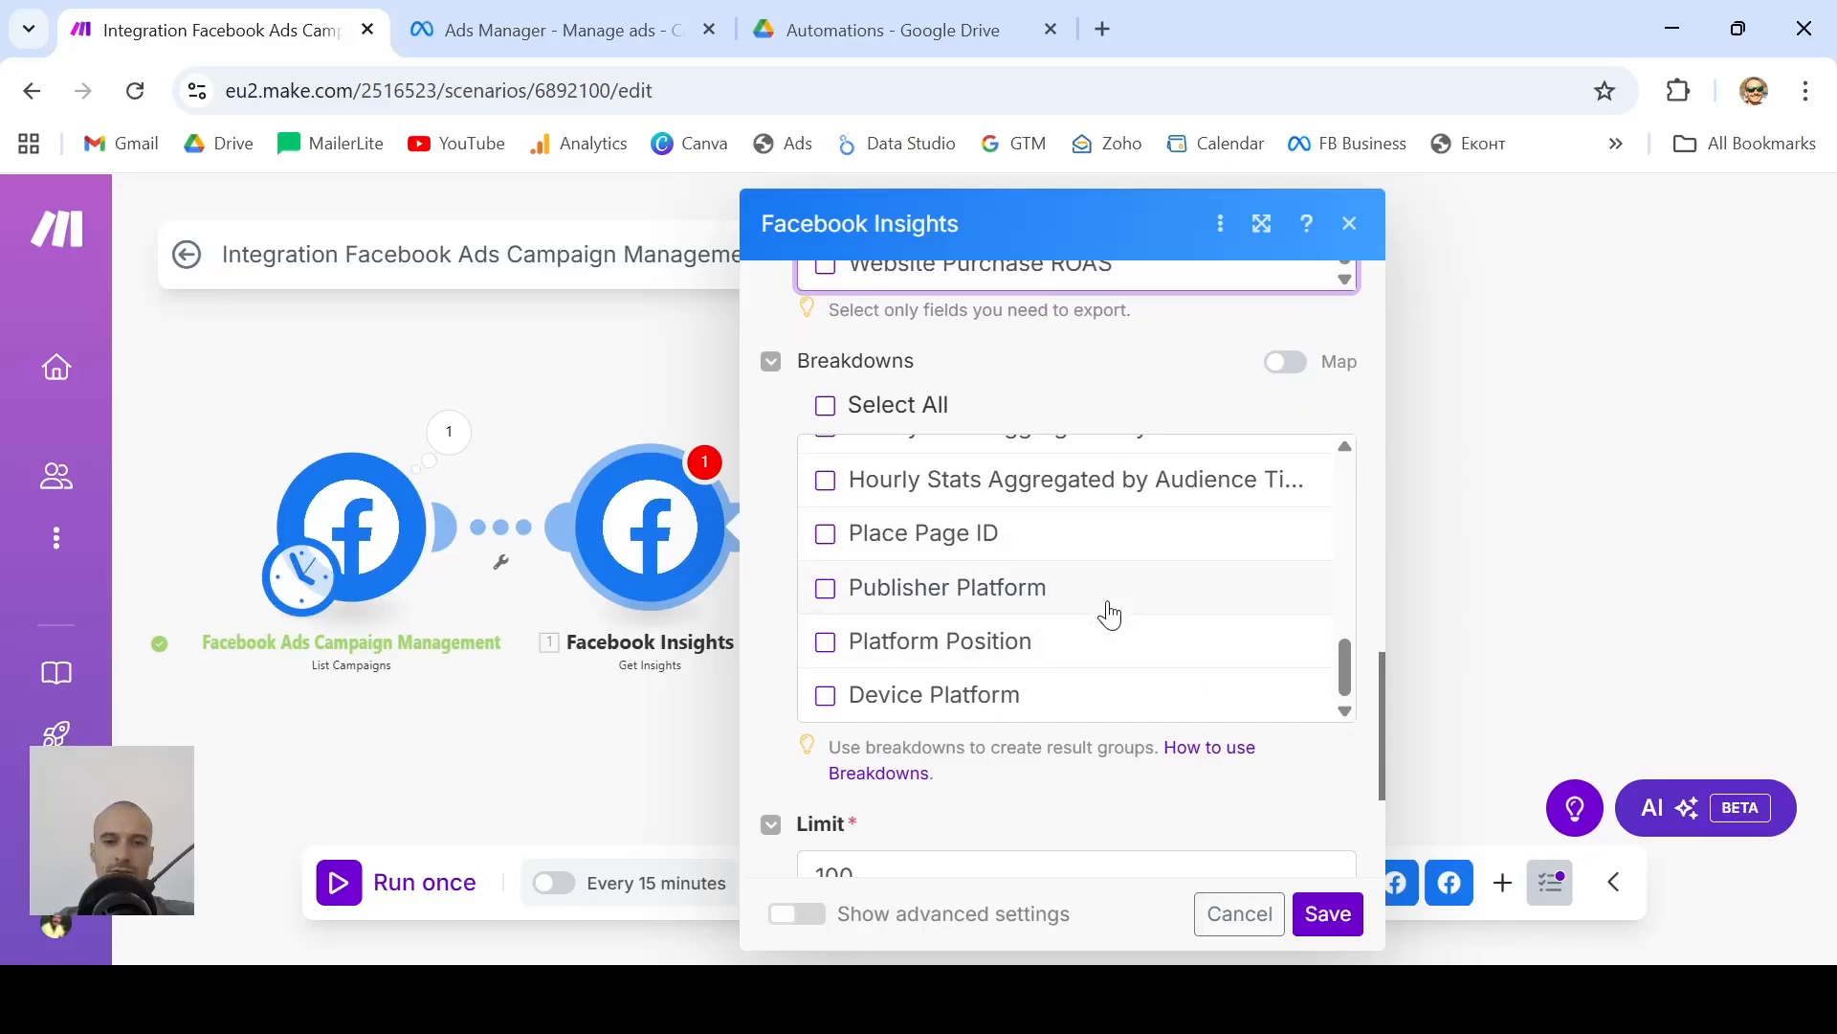
scroll(1109, 615, "down", 3)
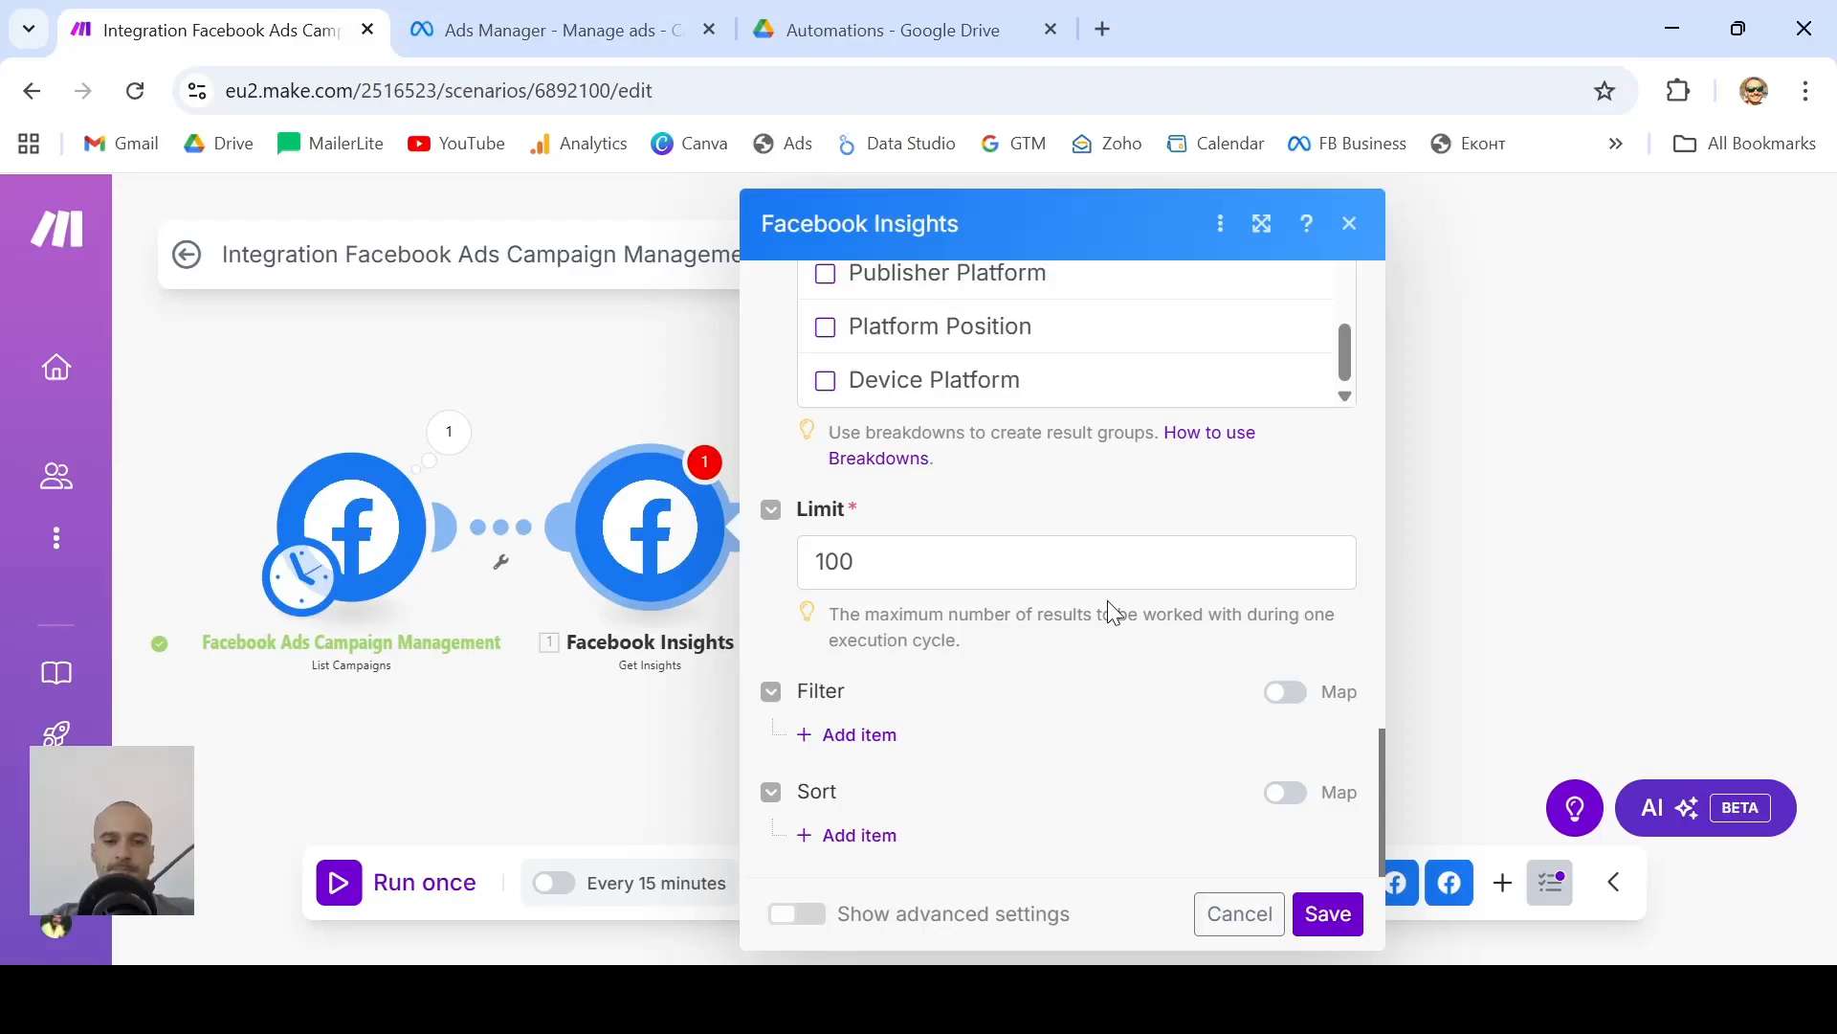
scroll(1106, 600, "up", 6)
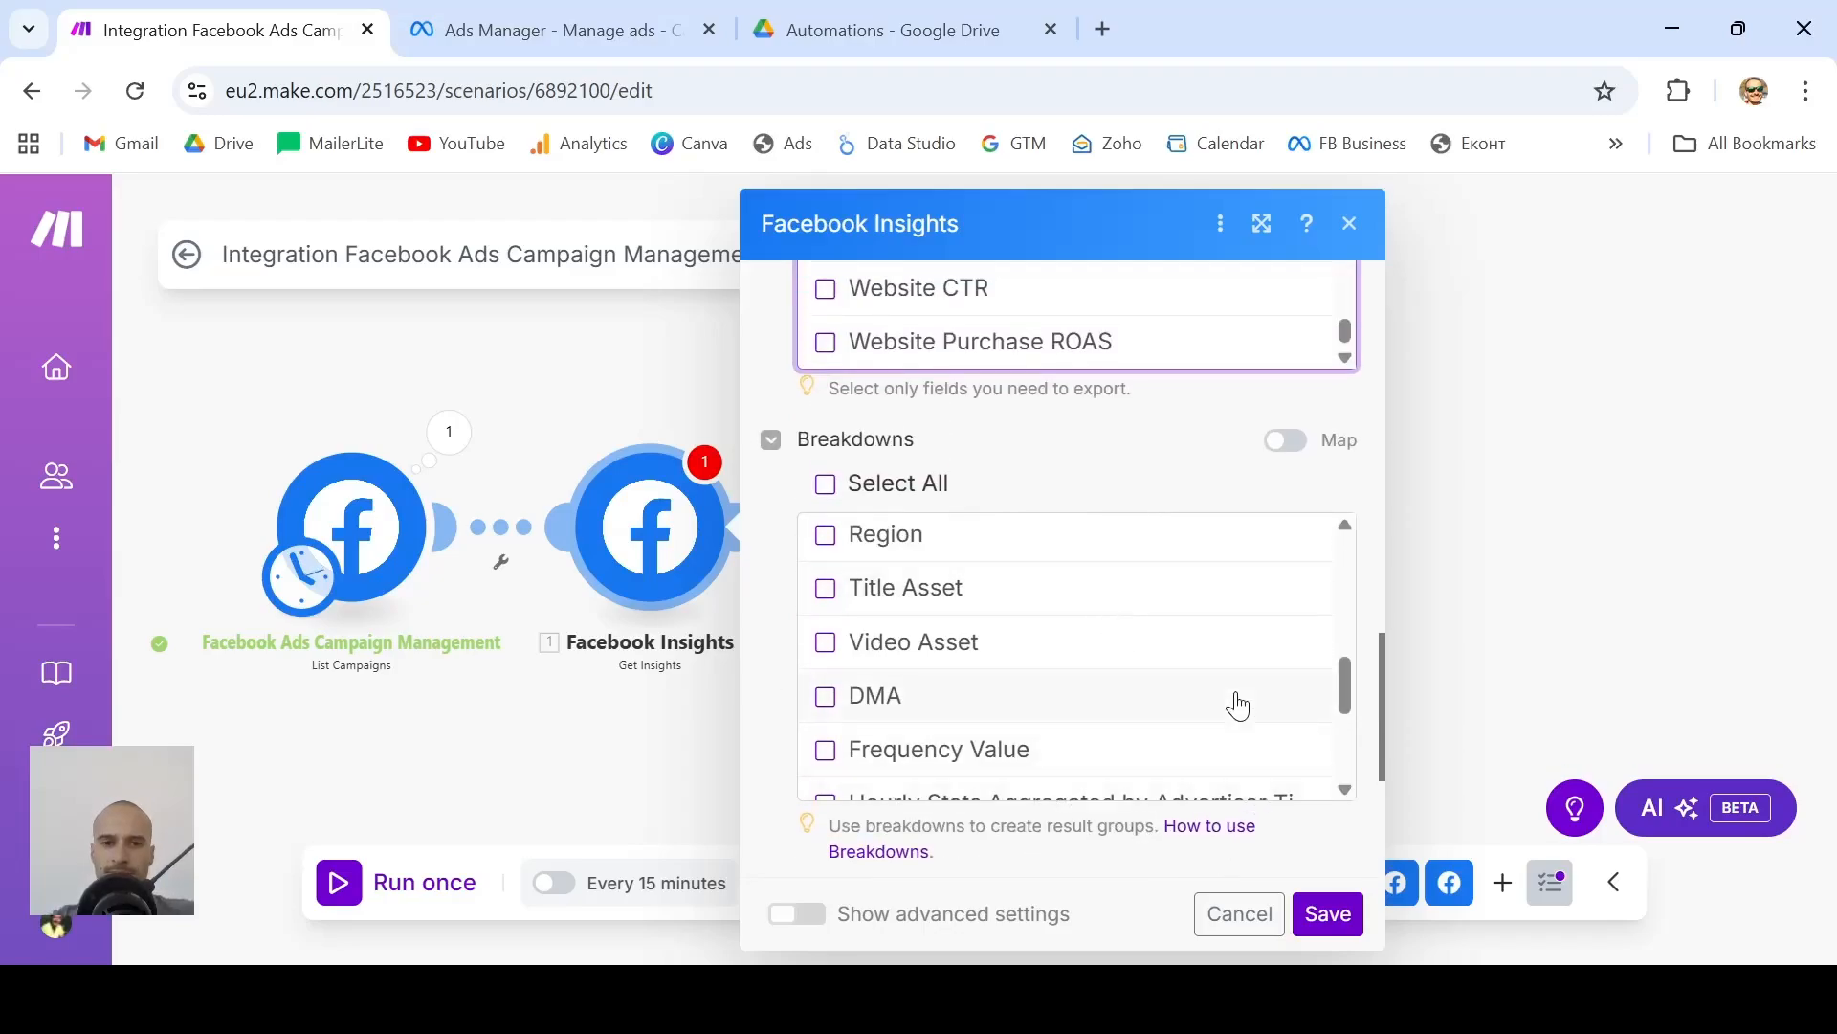
scroll(1238, 704, "up", 5)
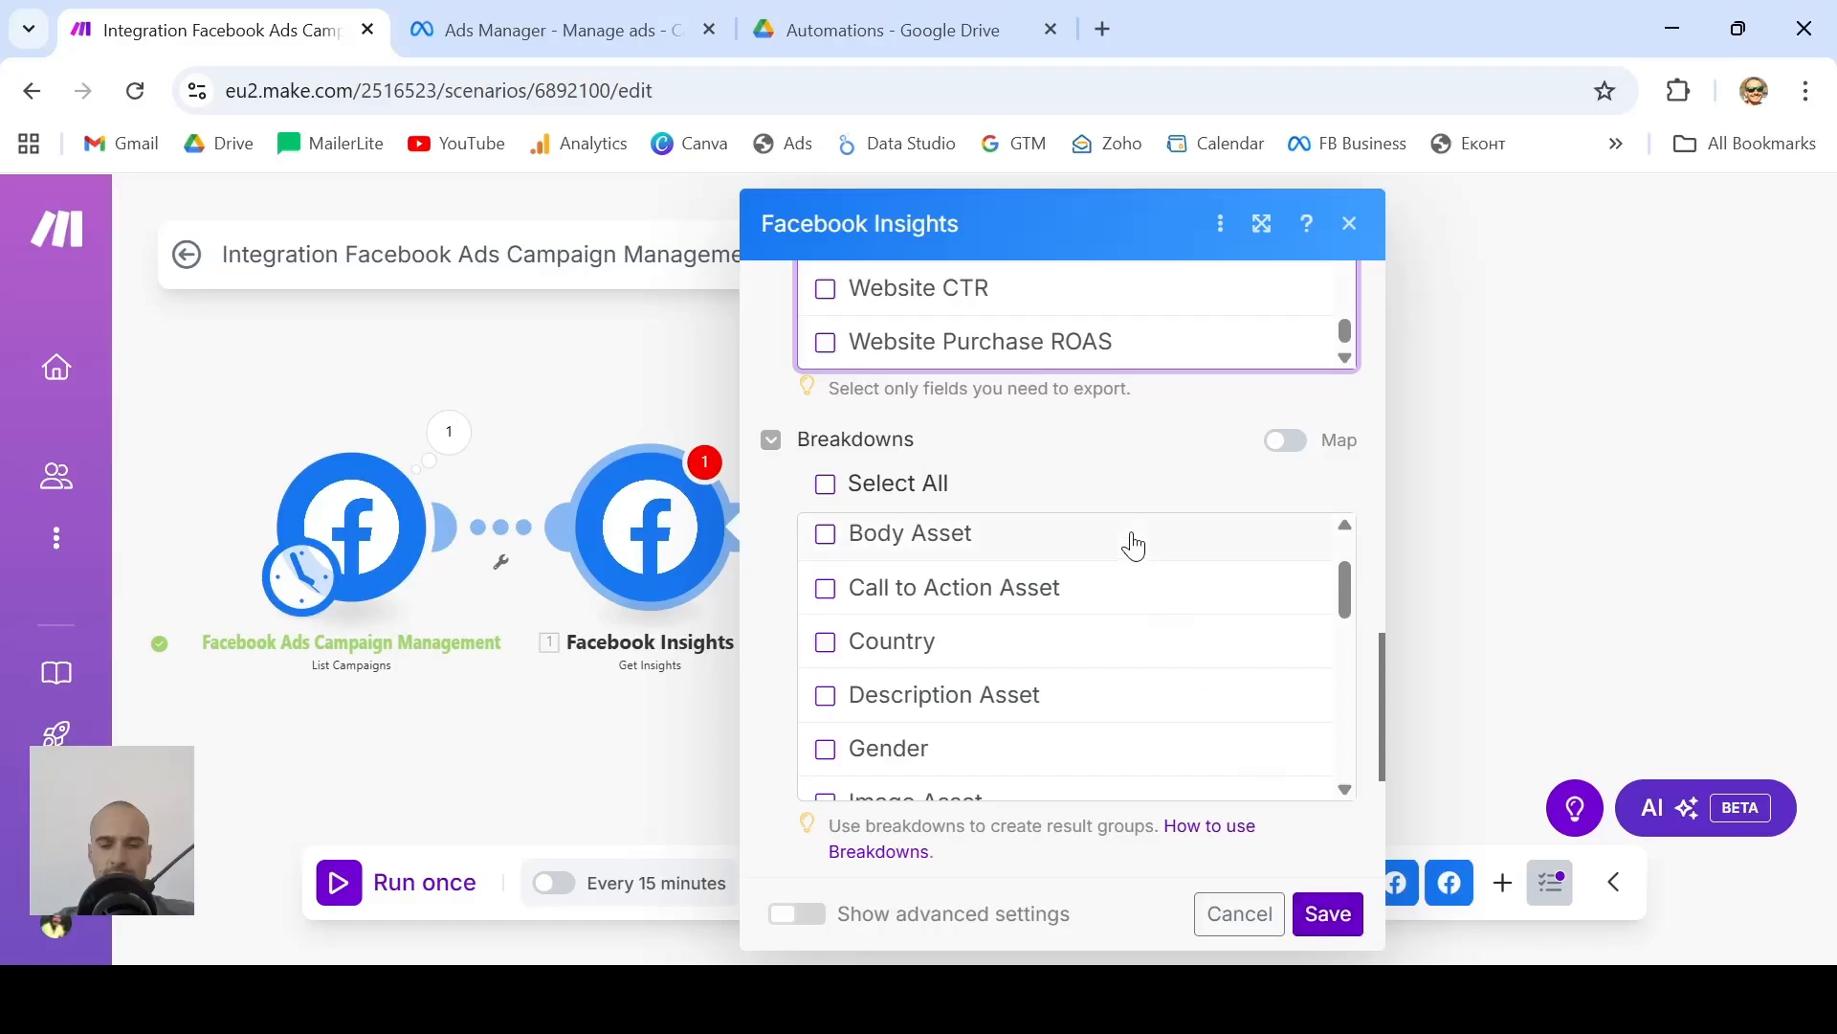
scroll(1134, 542, "up", 10)
scroll(1138, 544, "down", 4)
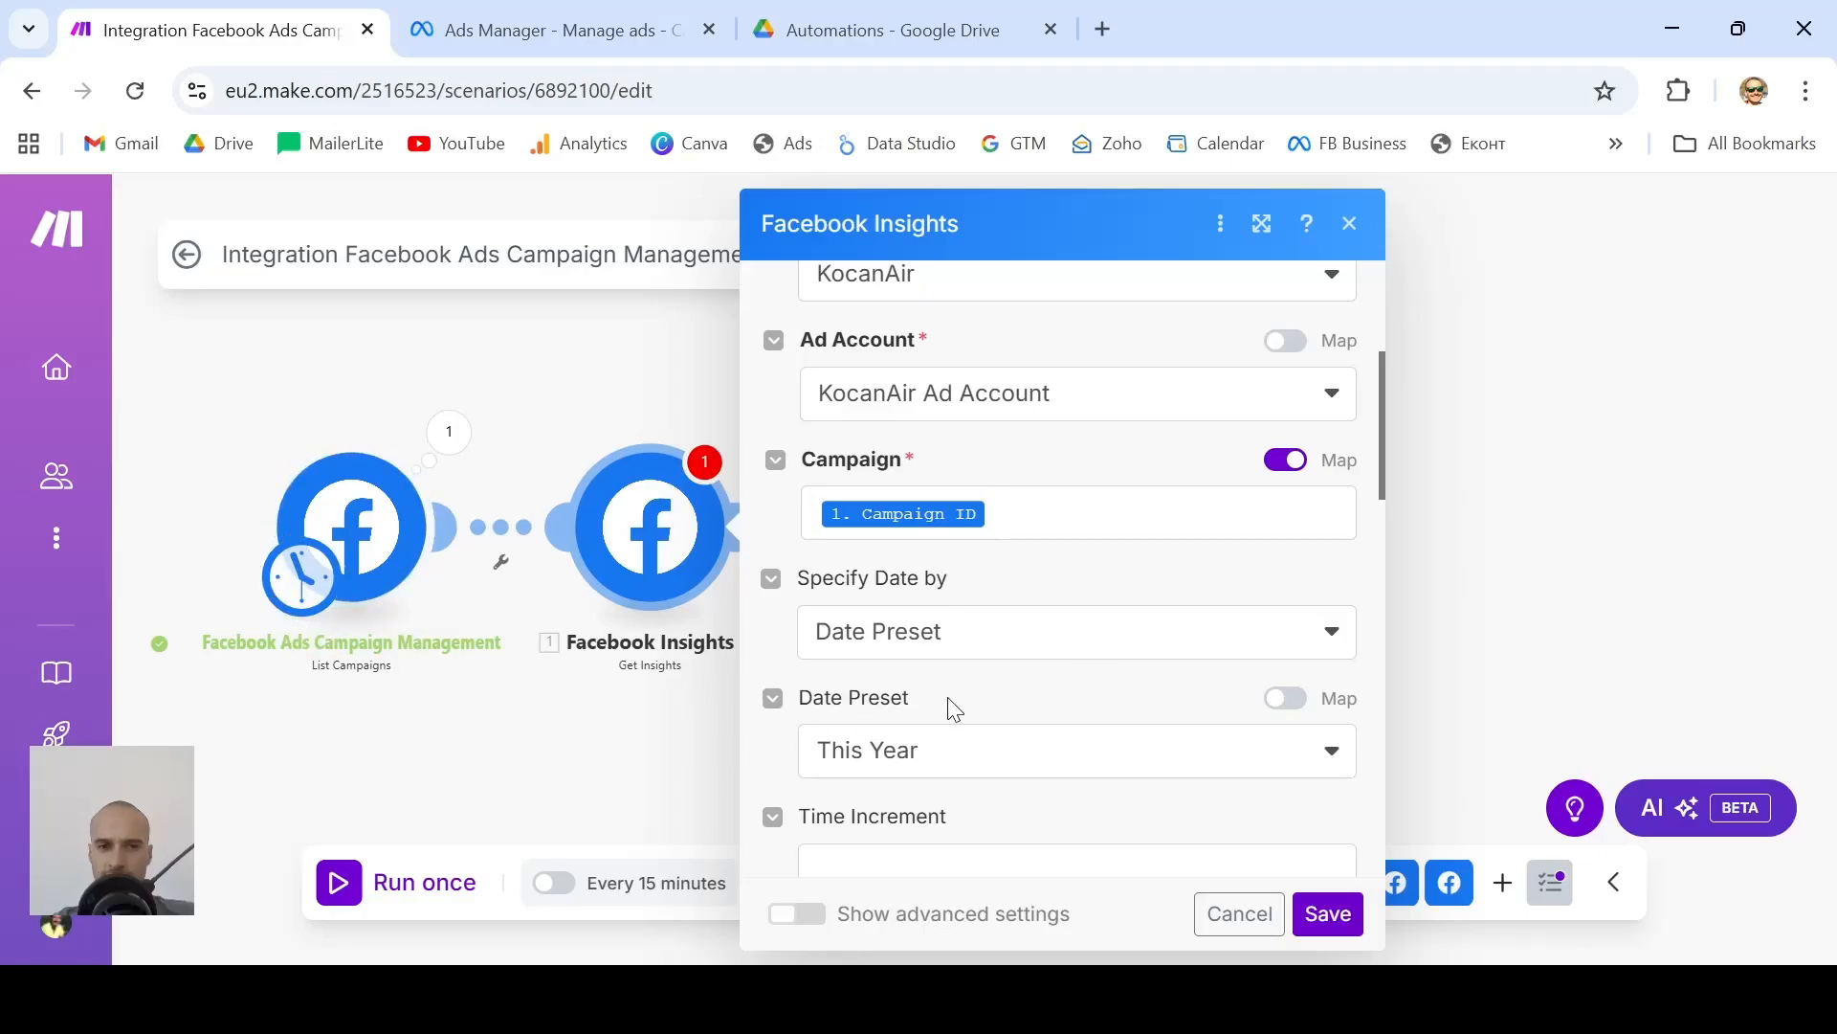
scroll(1148, 702, "down", 10)
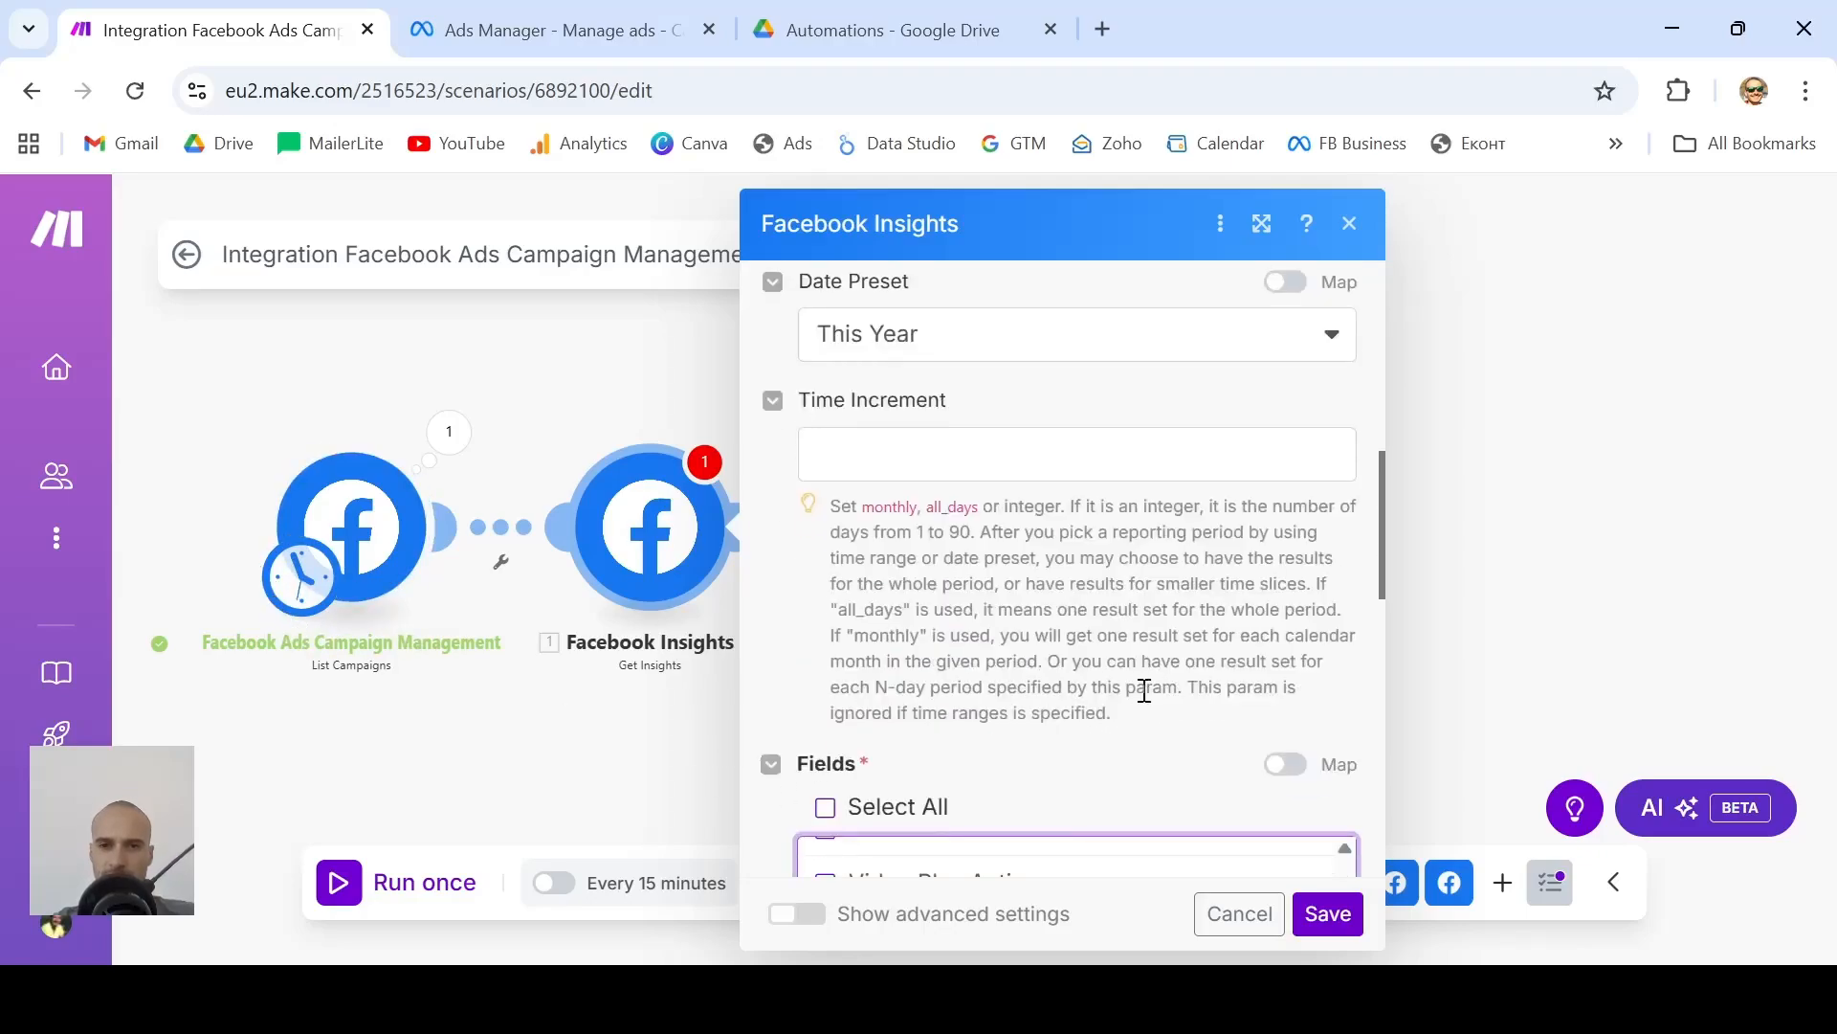
scroll(1144, 703, "up", 3)
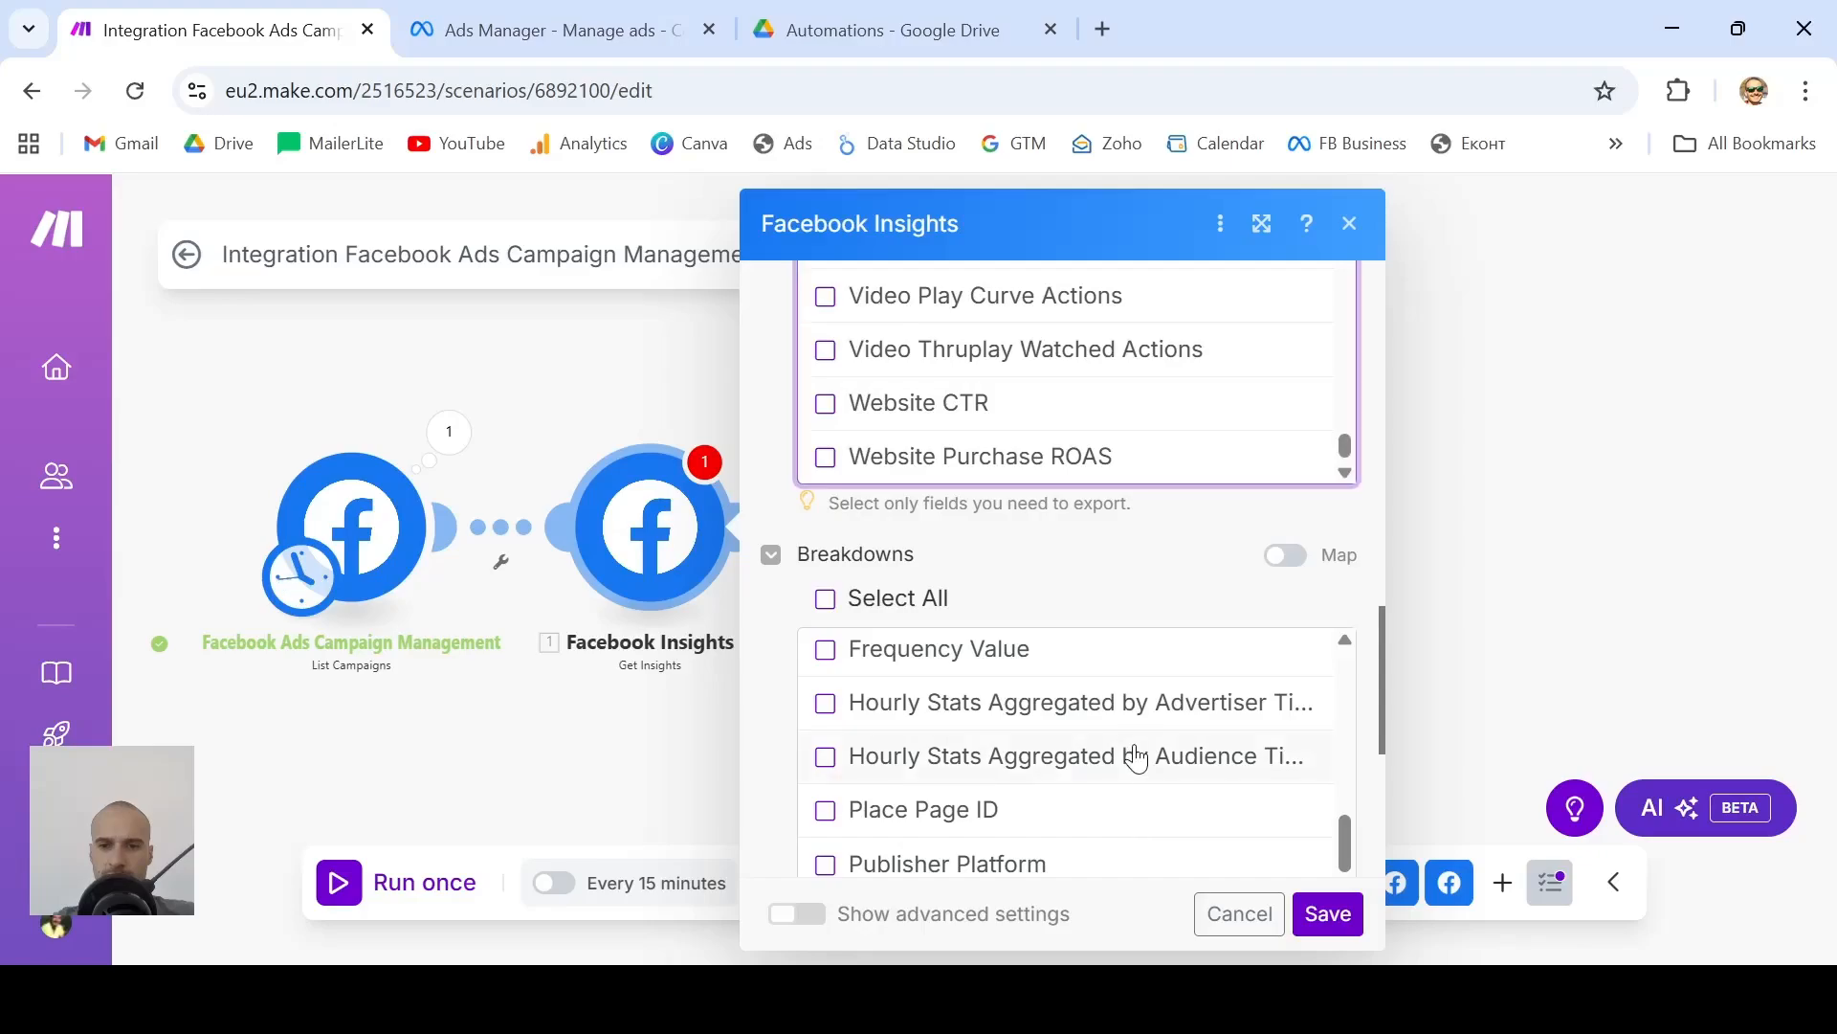
scroll(1239, 574, "down", 5)
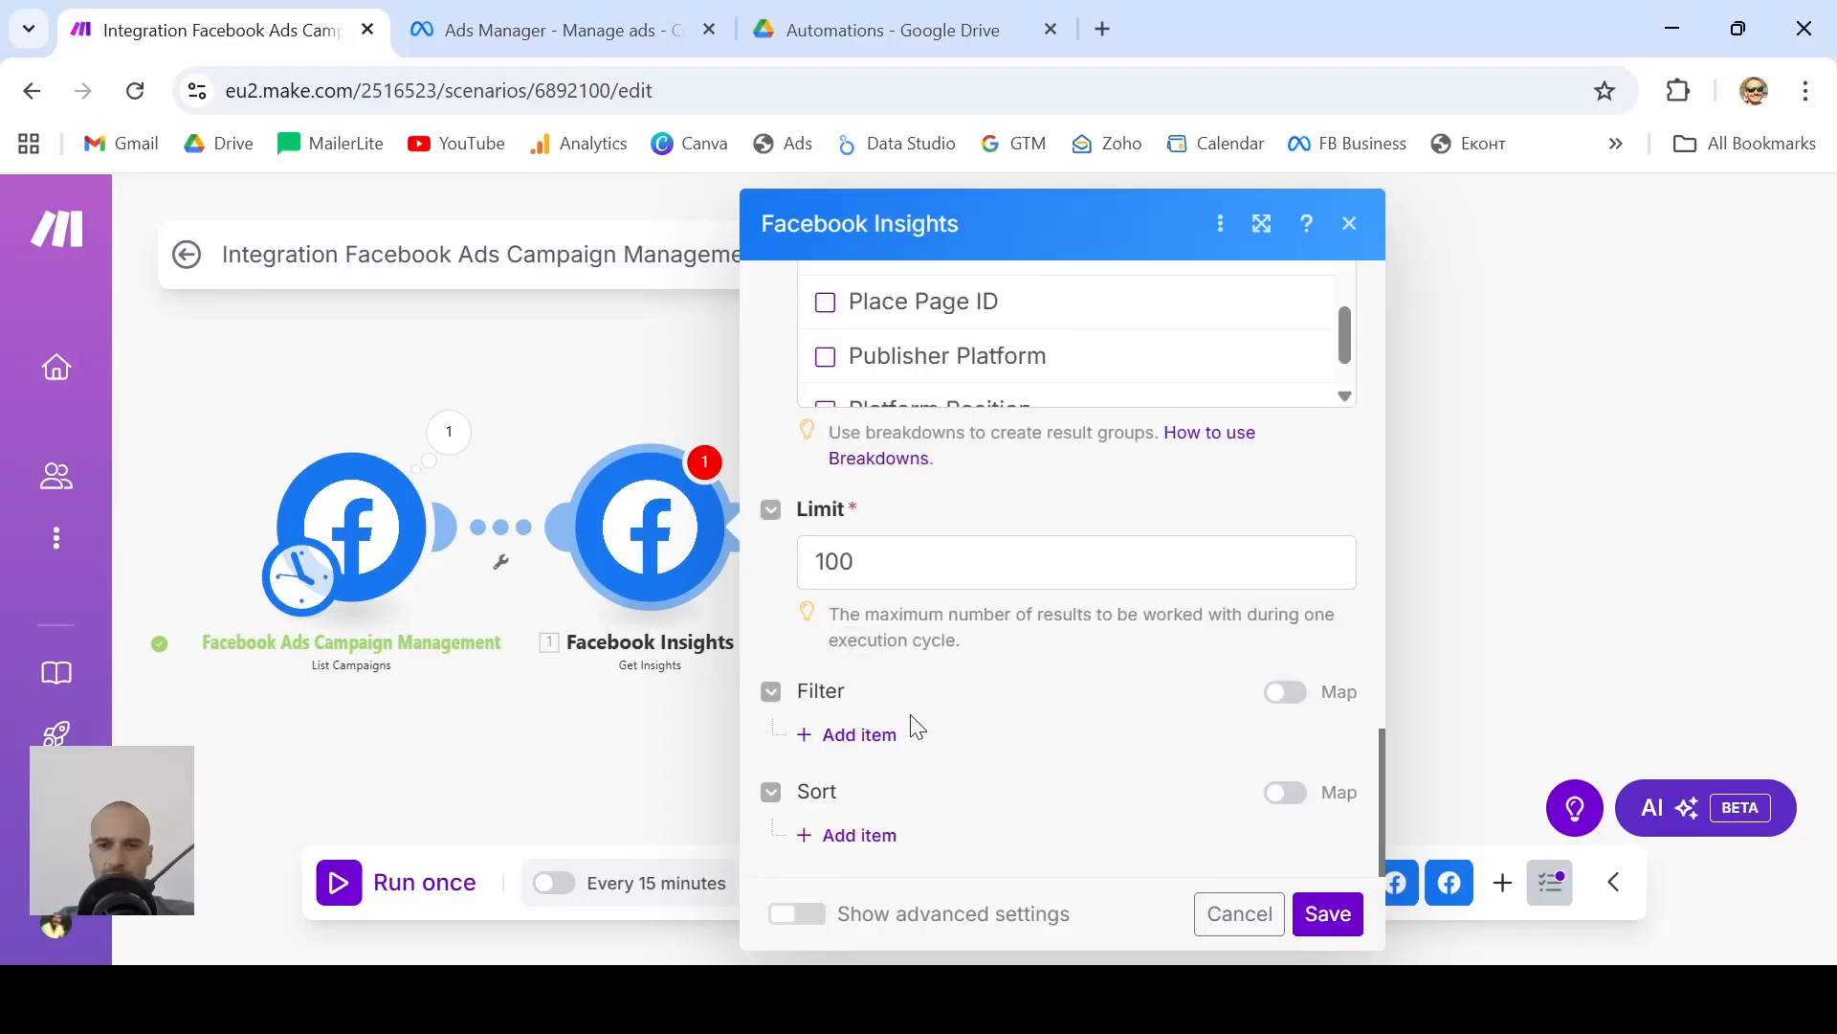
Save the Facebook Insights module settings and run the scenario once
left_click(1342, 922)
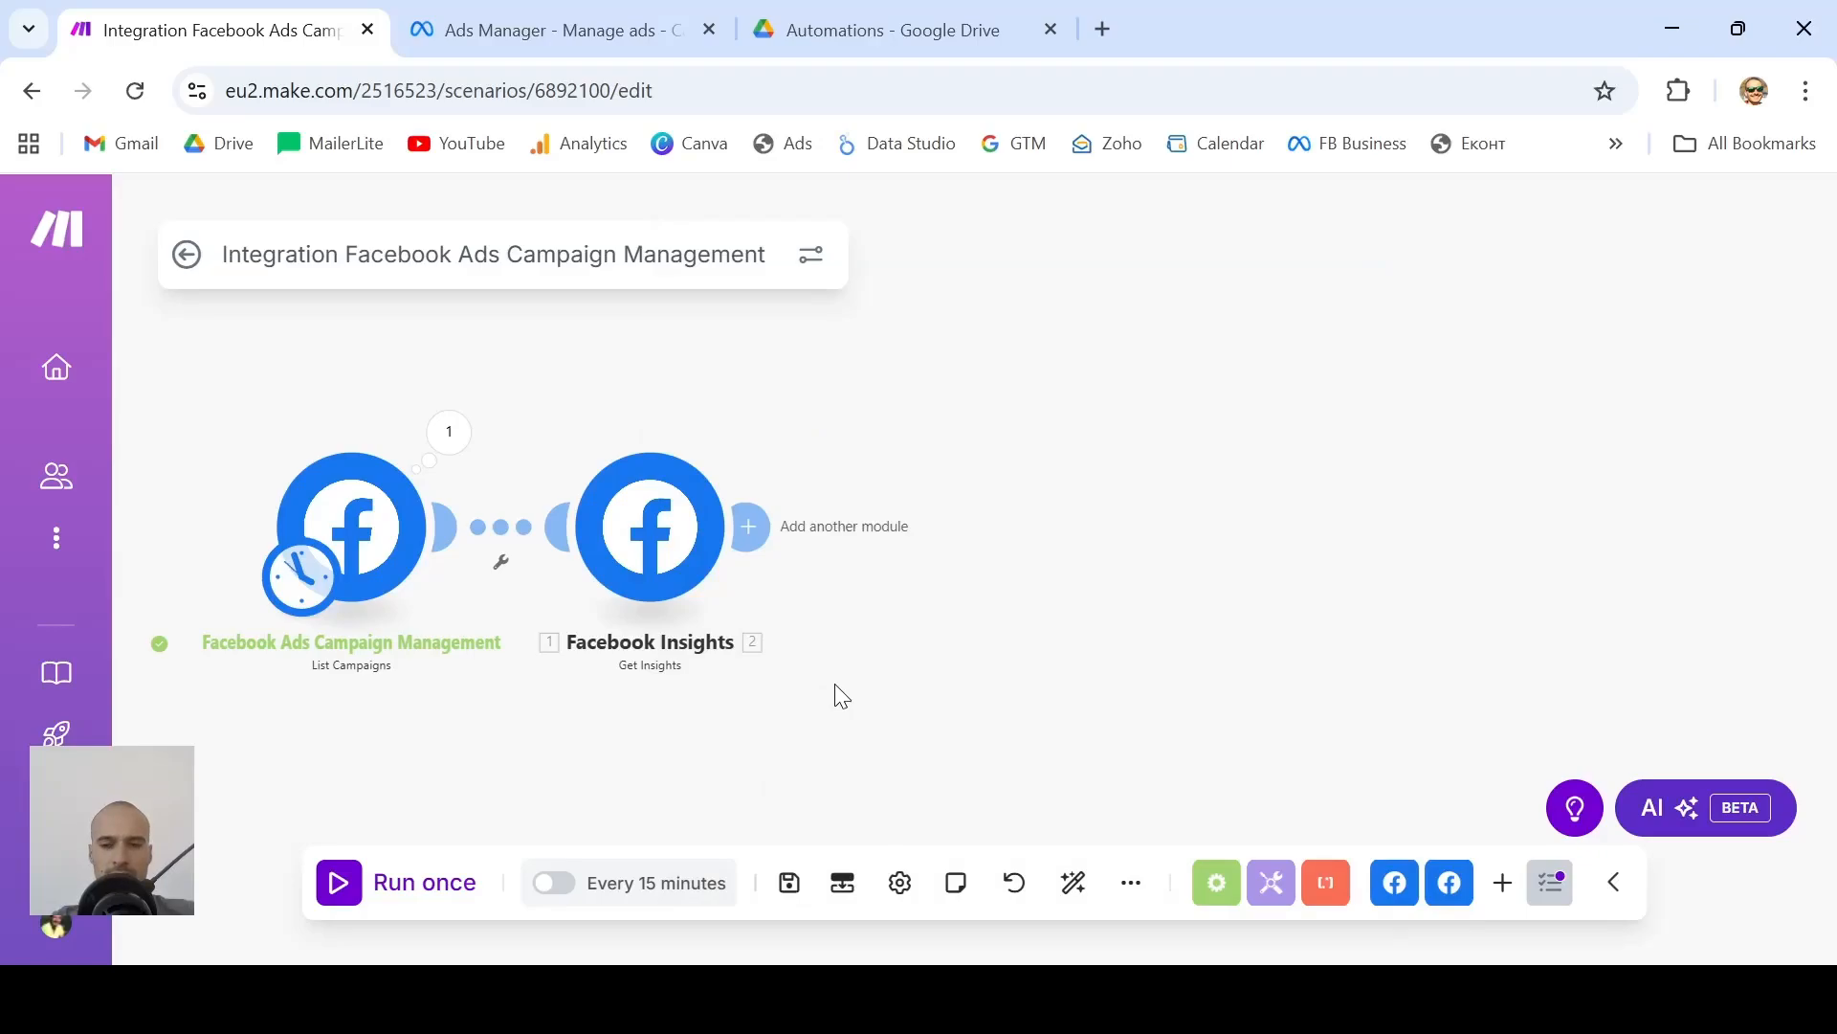
left_click(338, 884)
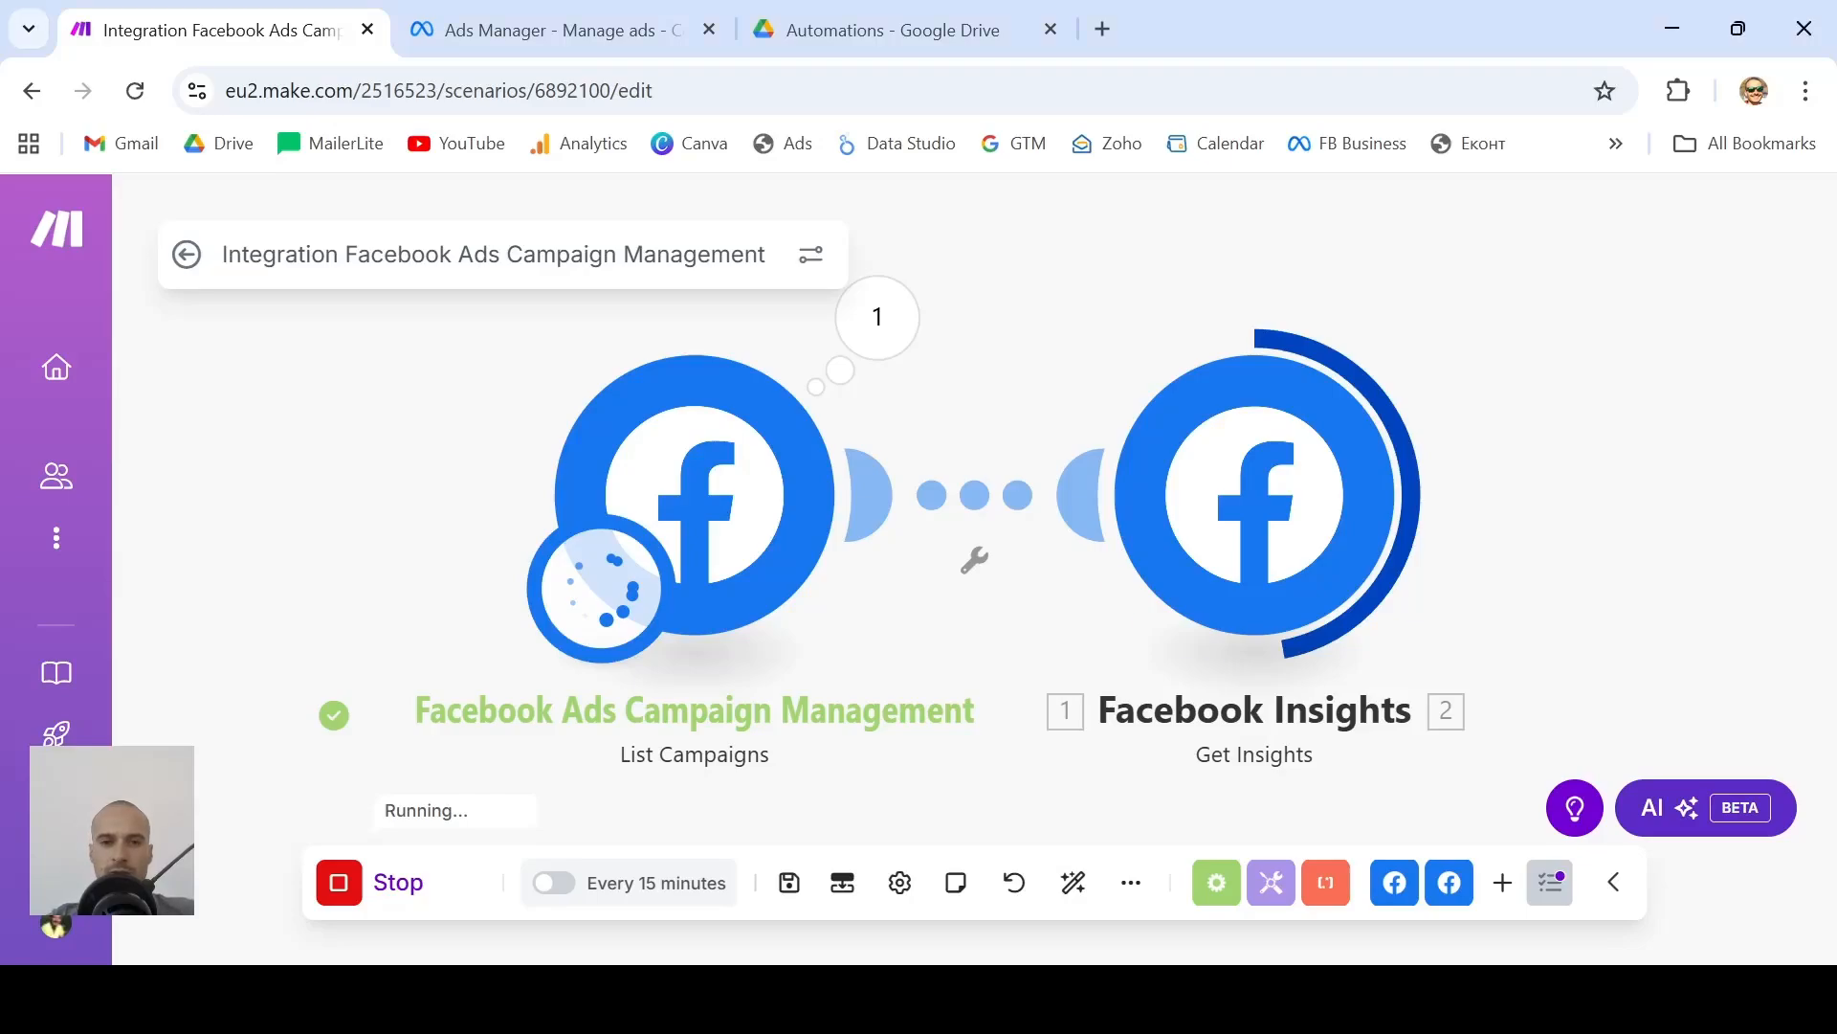
Switch to the Automations folder in Google Drive and create a blank Google Sheets spreadsheet there
left_click(920, 26)
left_click(107, 316)
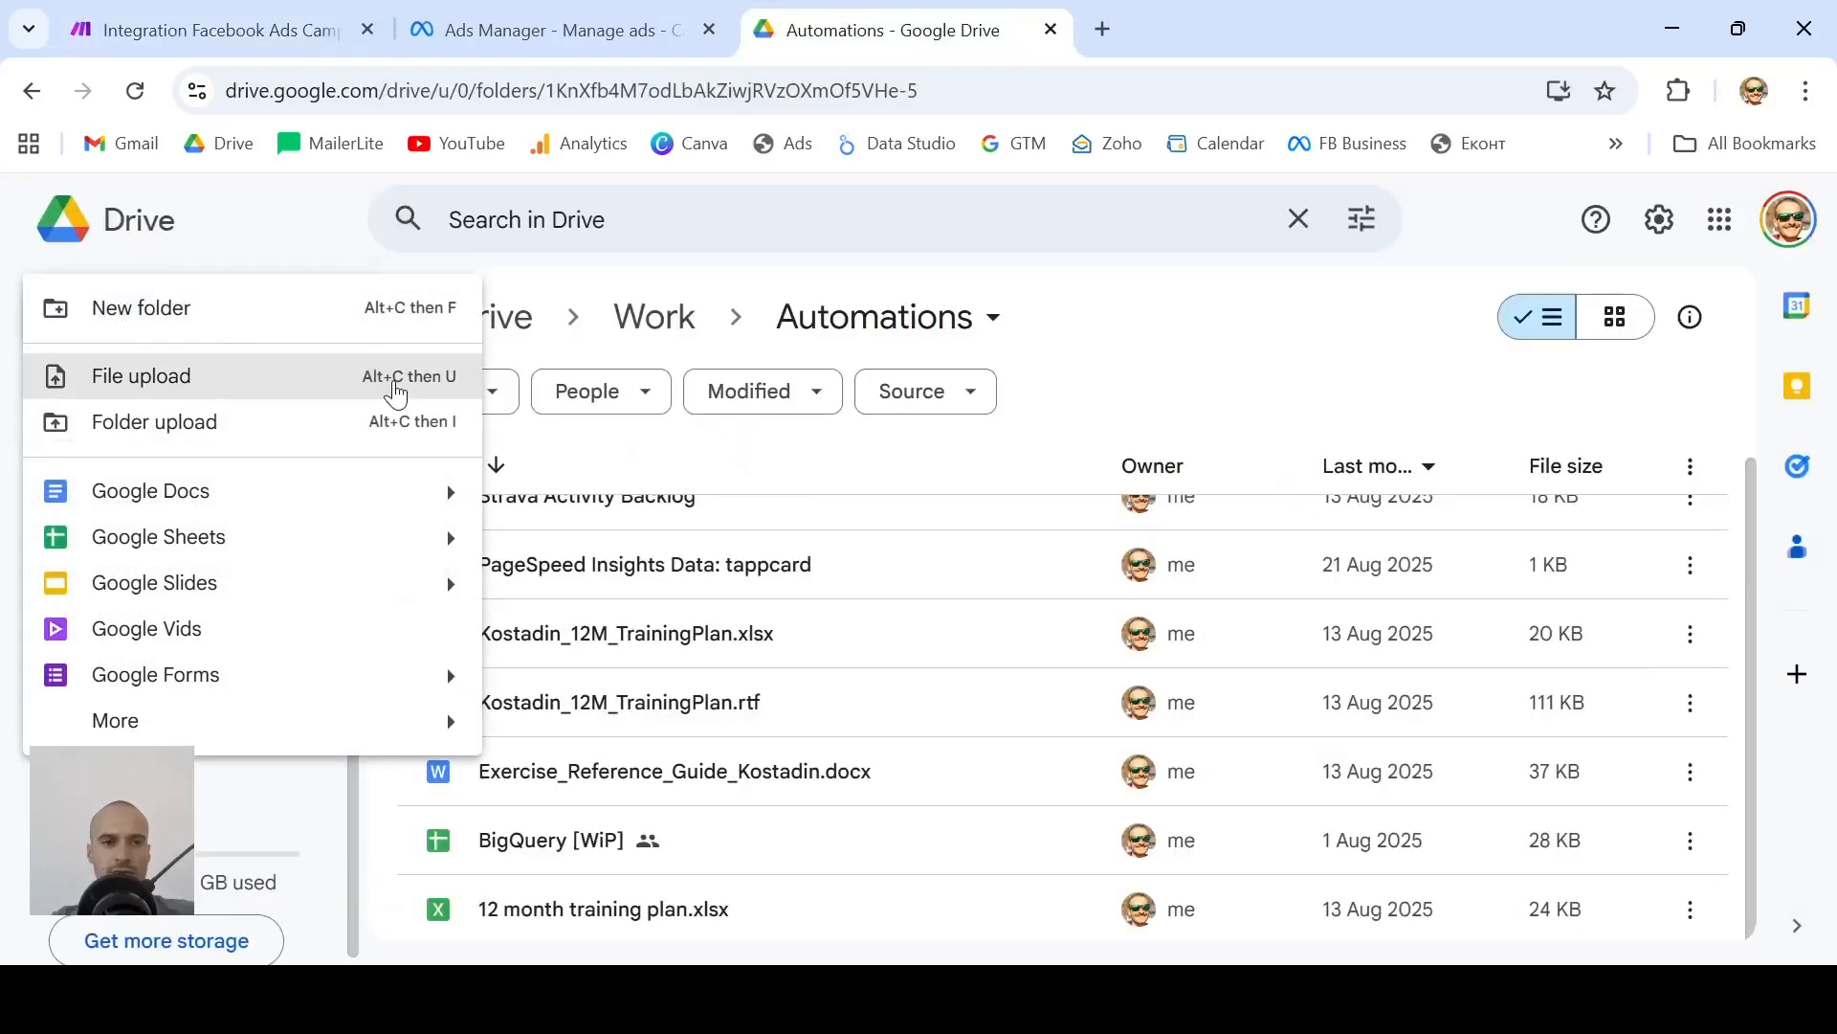
left_click(246, 541)
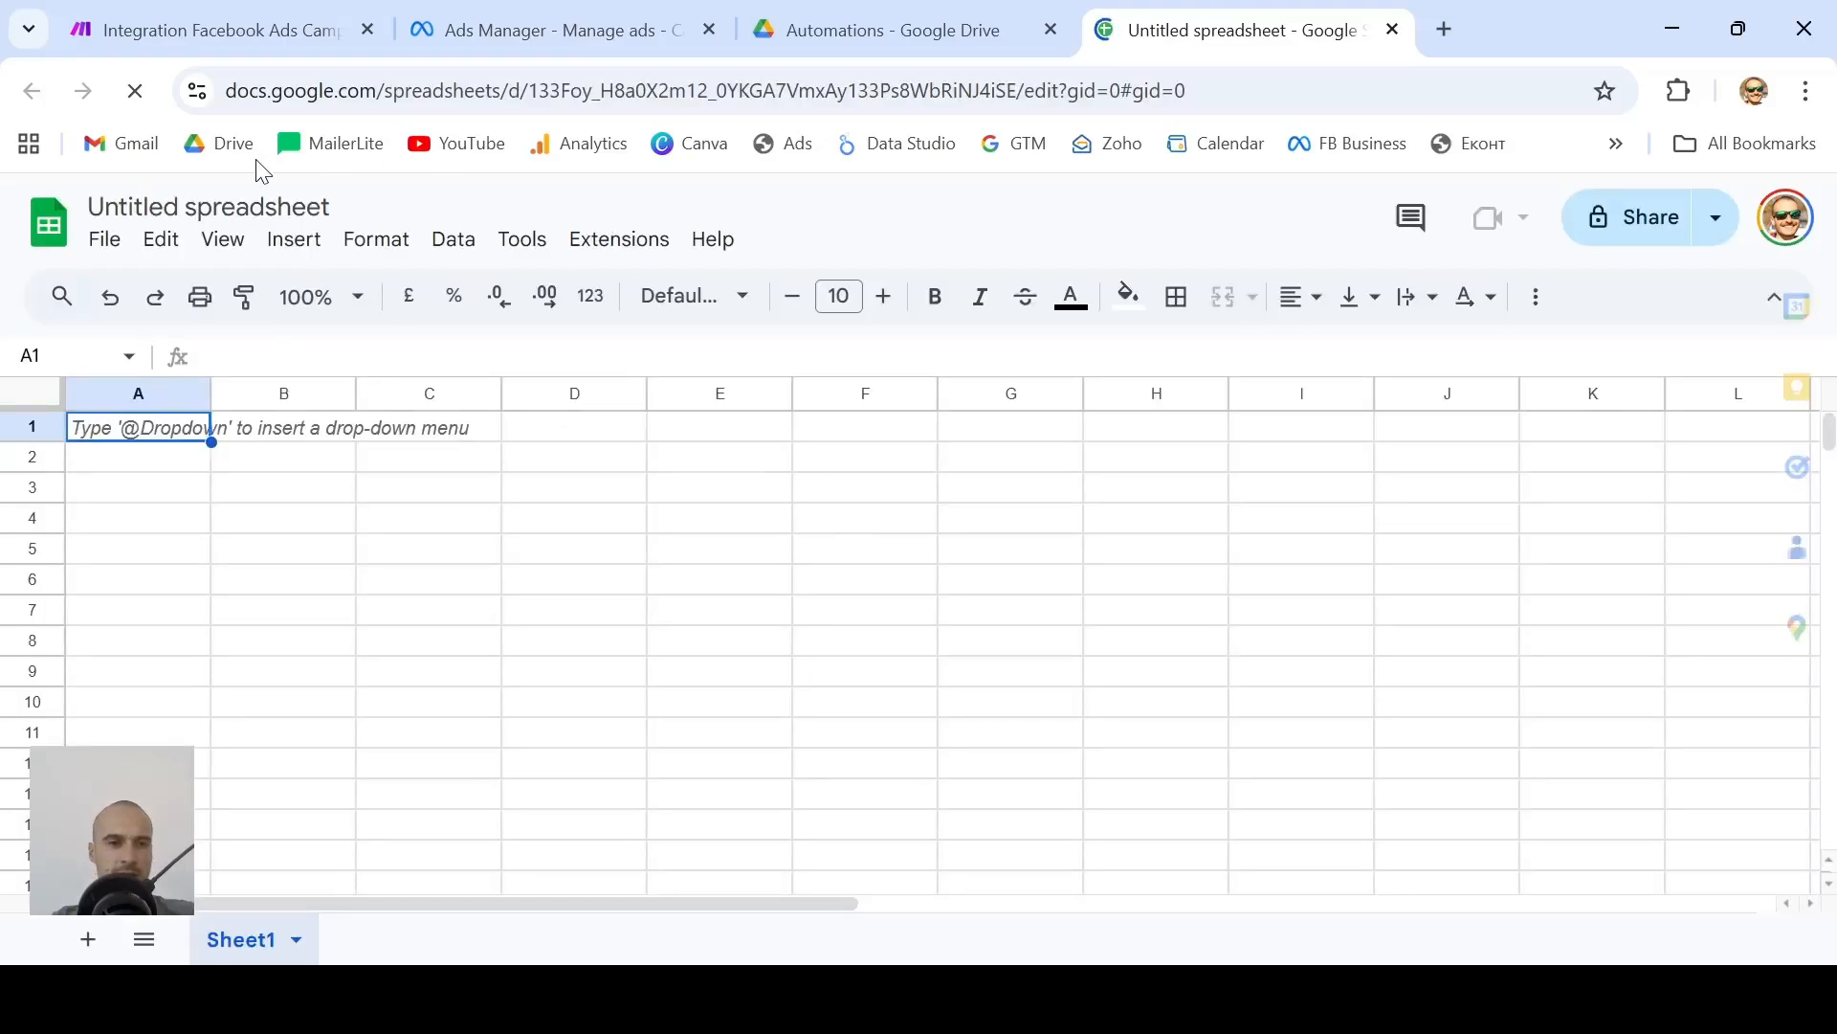
Rename the spreadsheet as "Facebook Auto Reports: KocanAir" and leave cell A1 empty
left_click(185, 207)
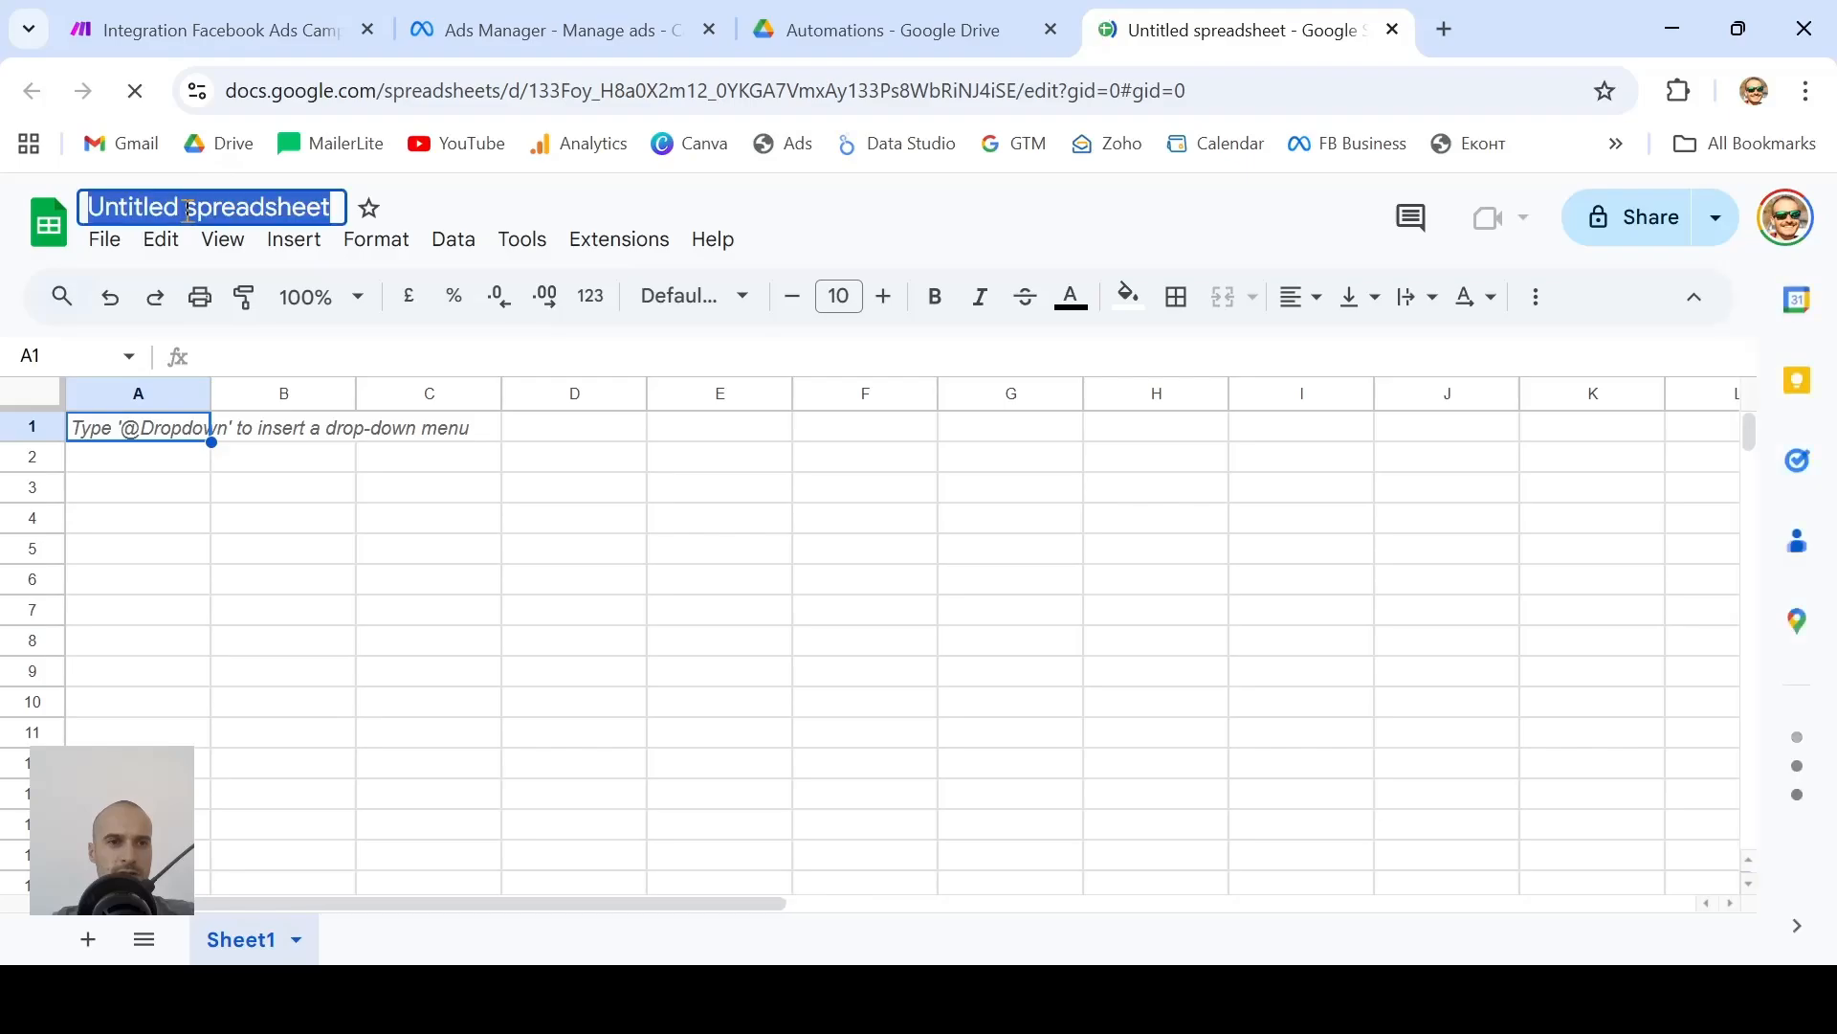
type("f")
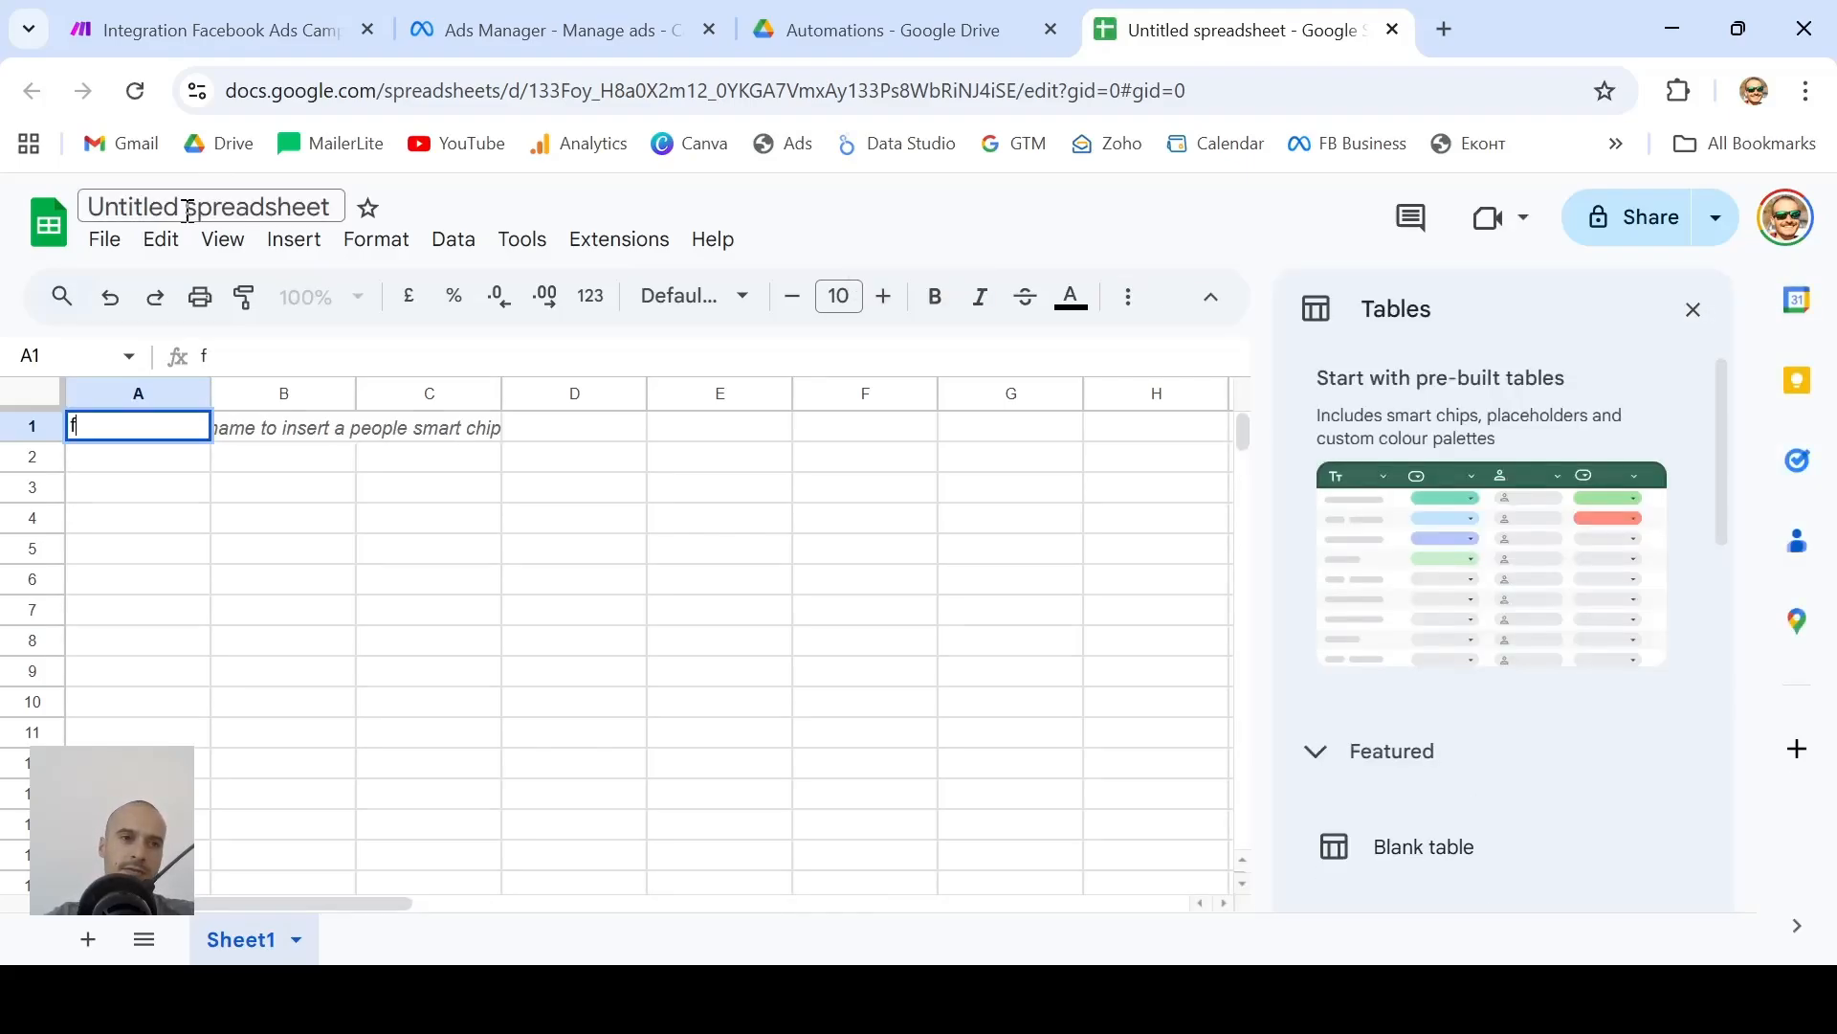
left_click(187, 209)
type("F")
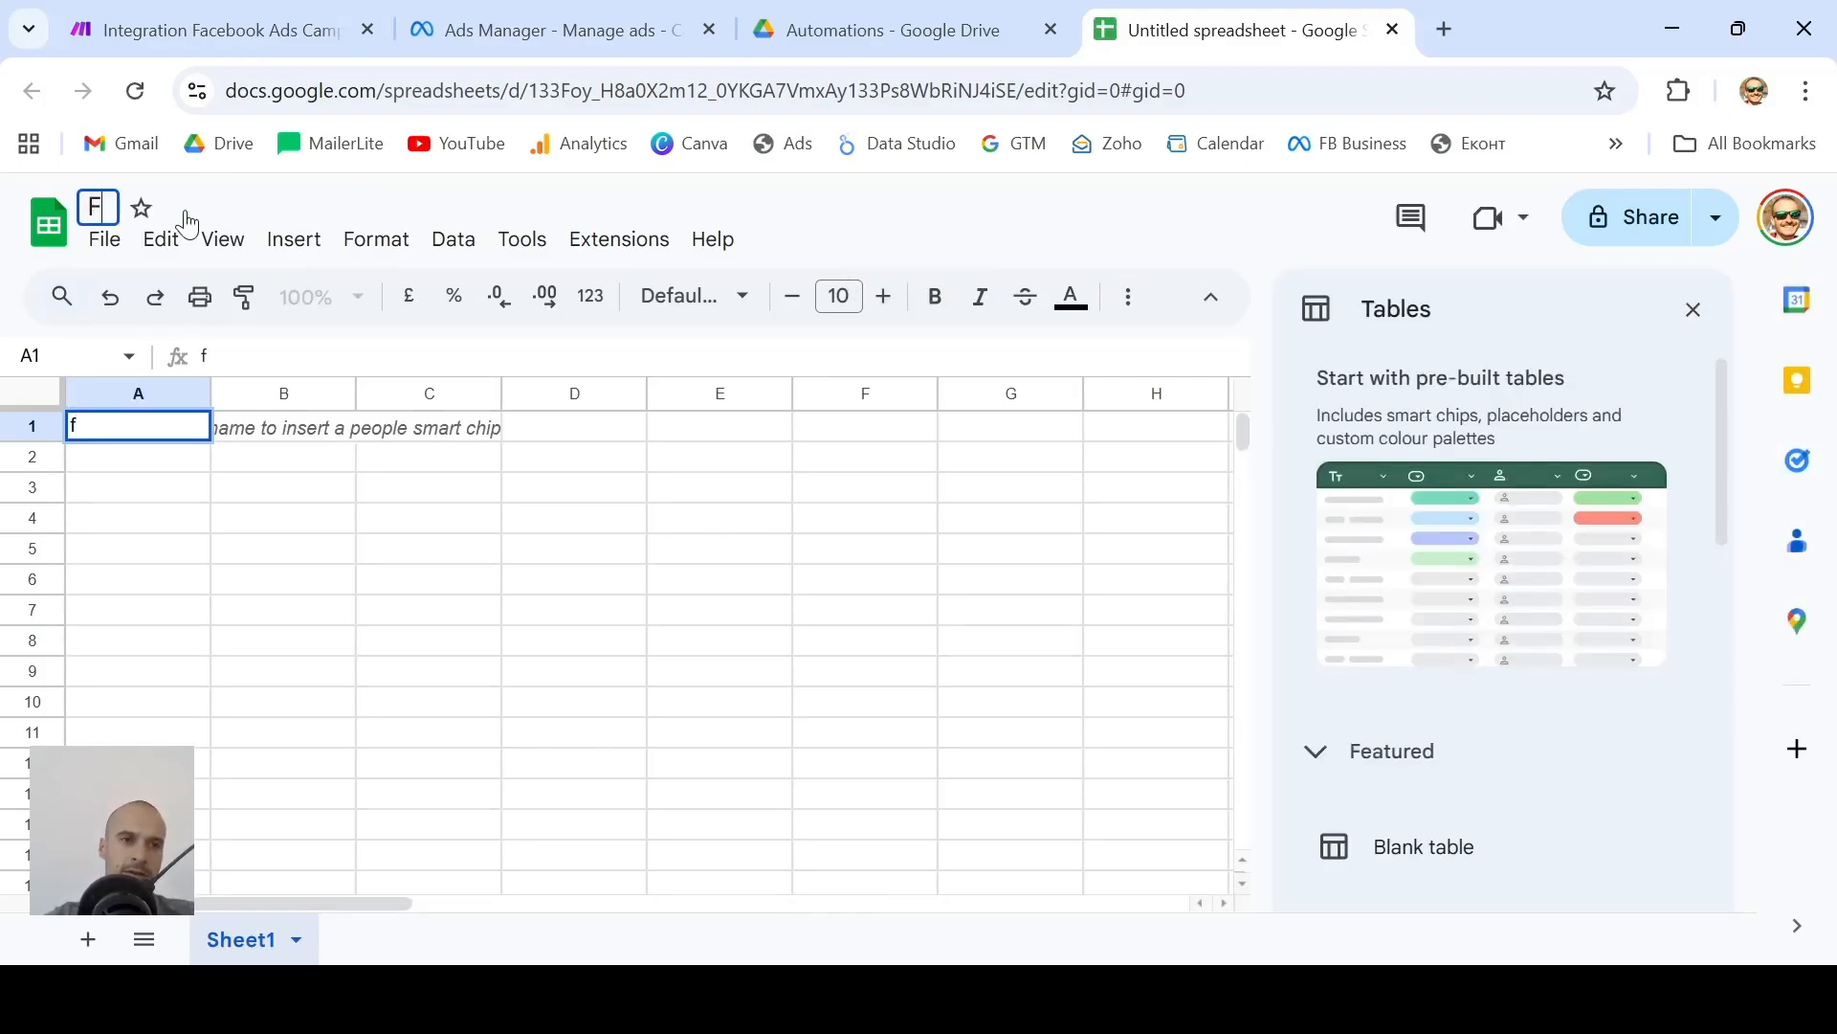
type("acebook ")
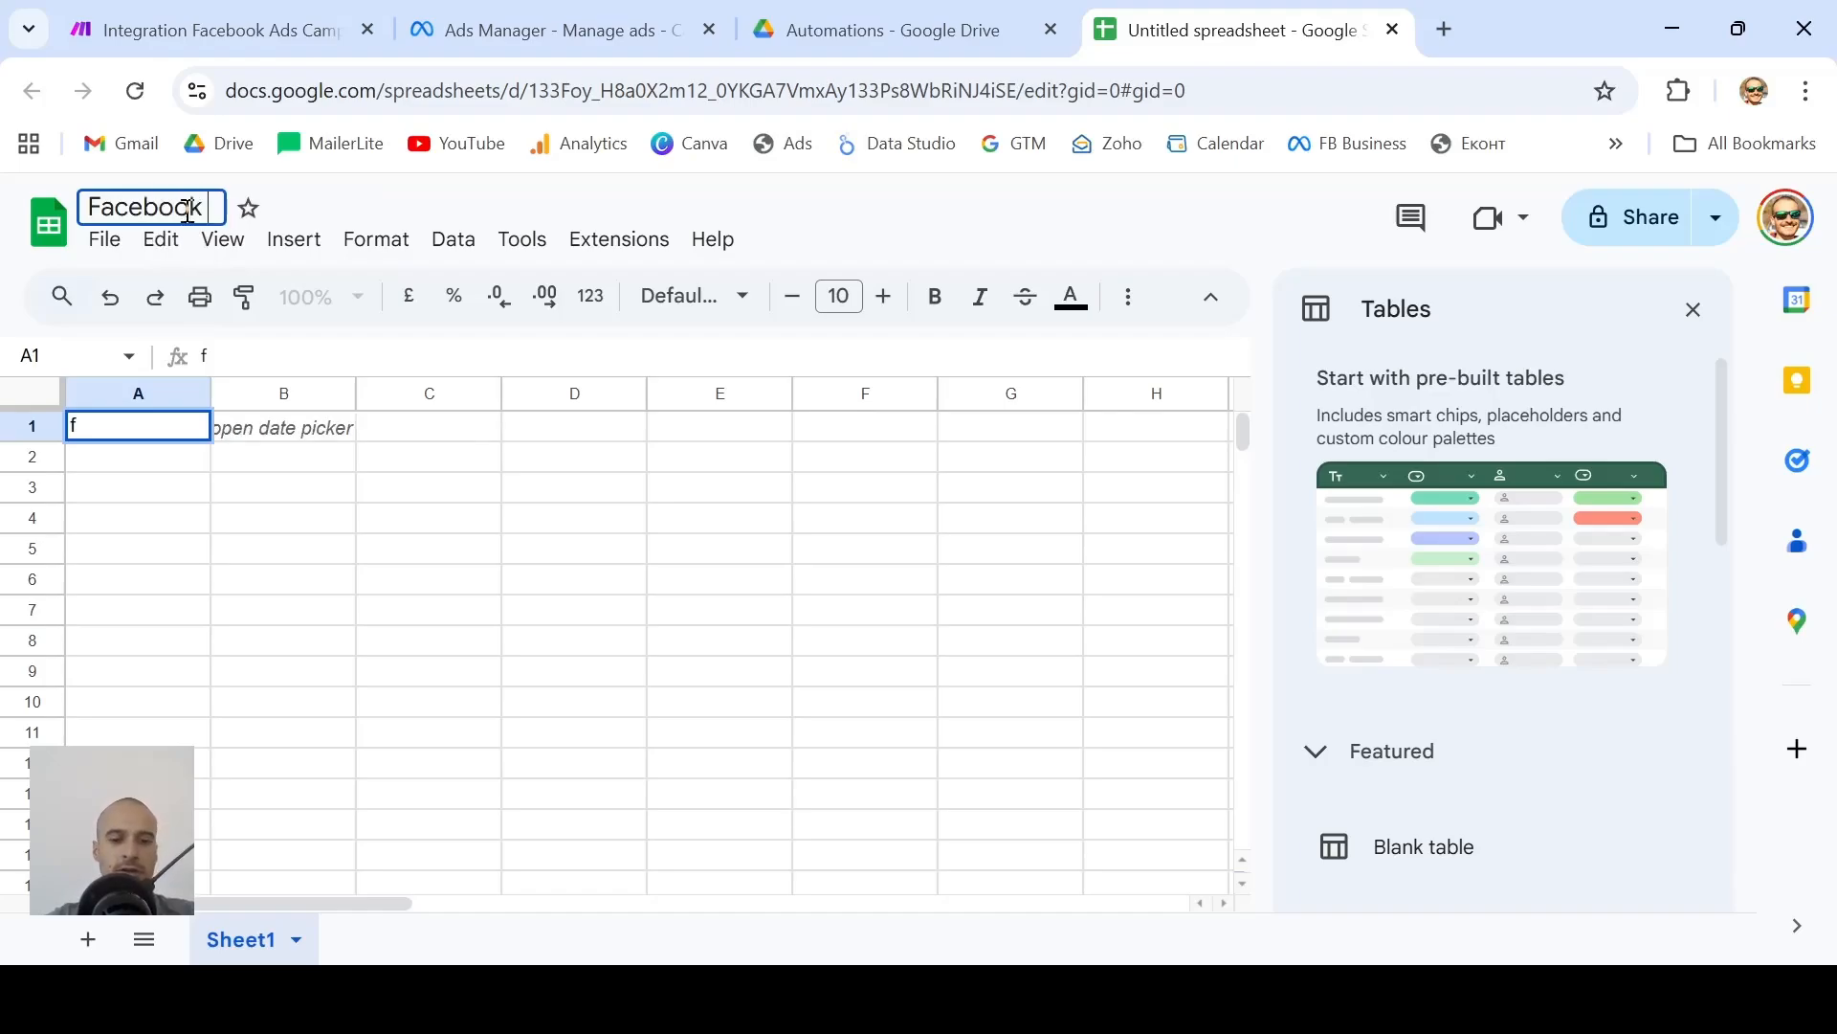
type("Auto")
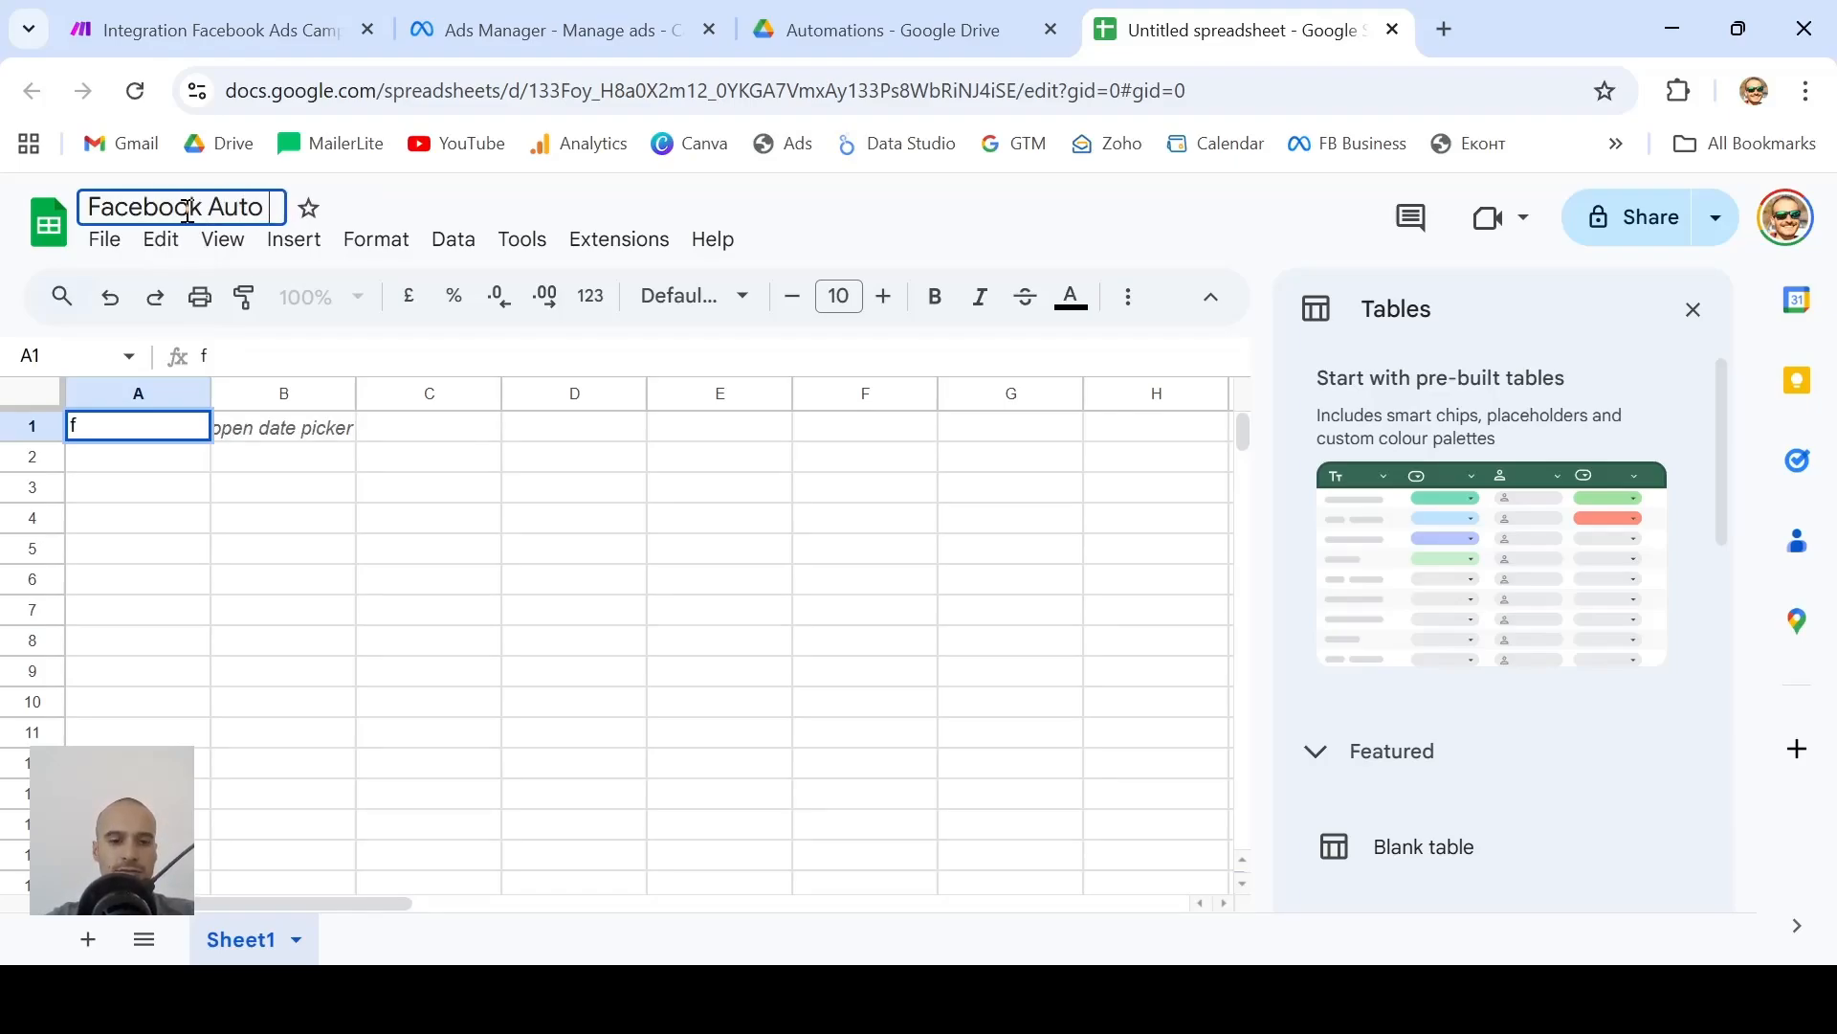
type(" Reports")
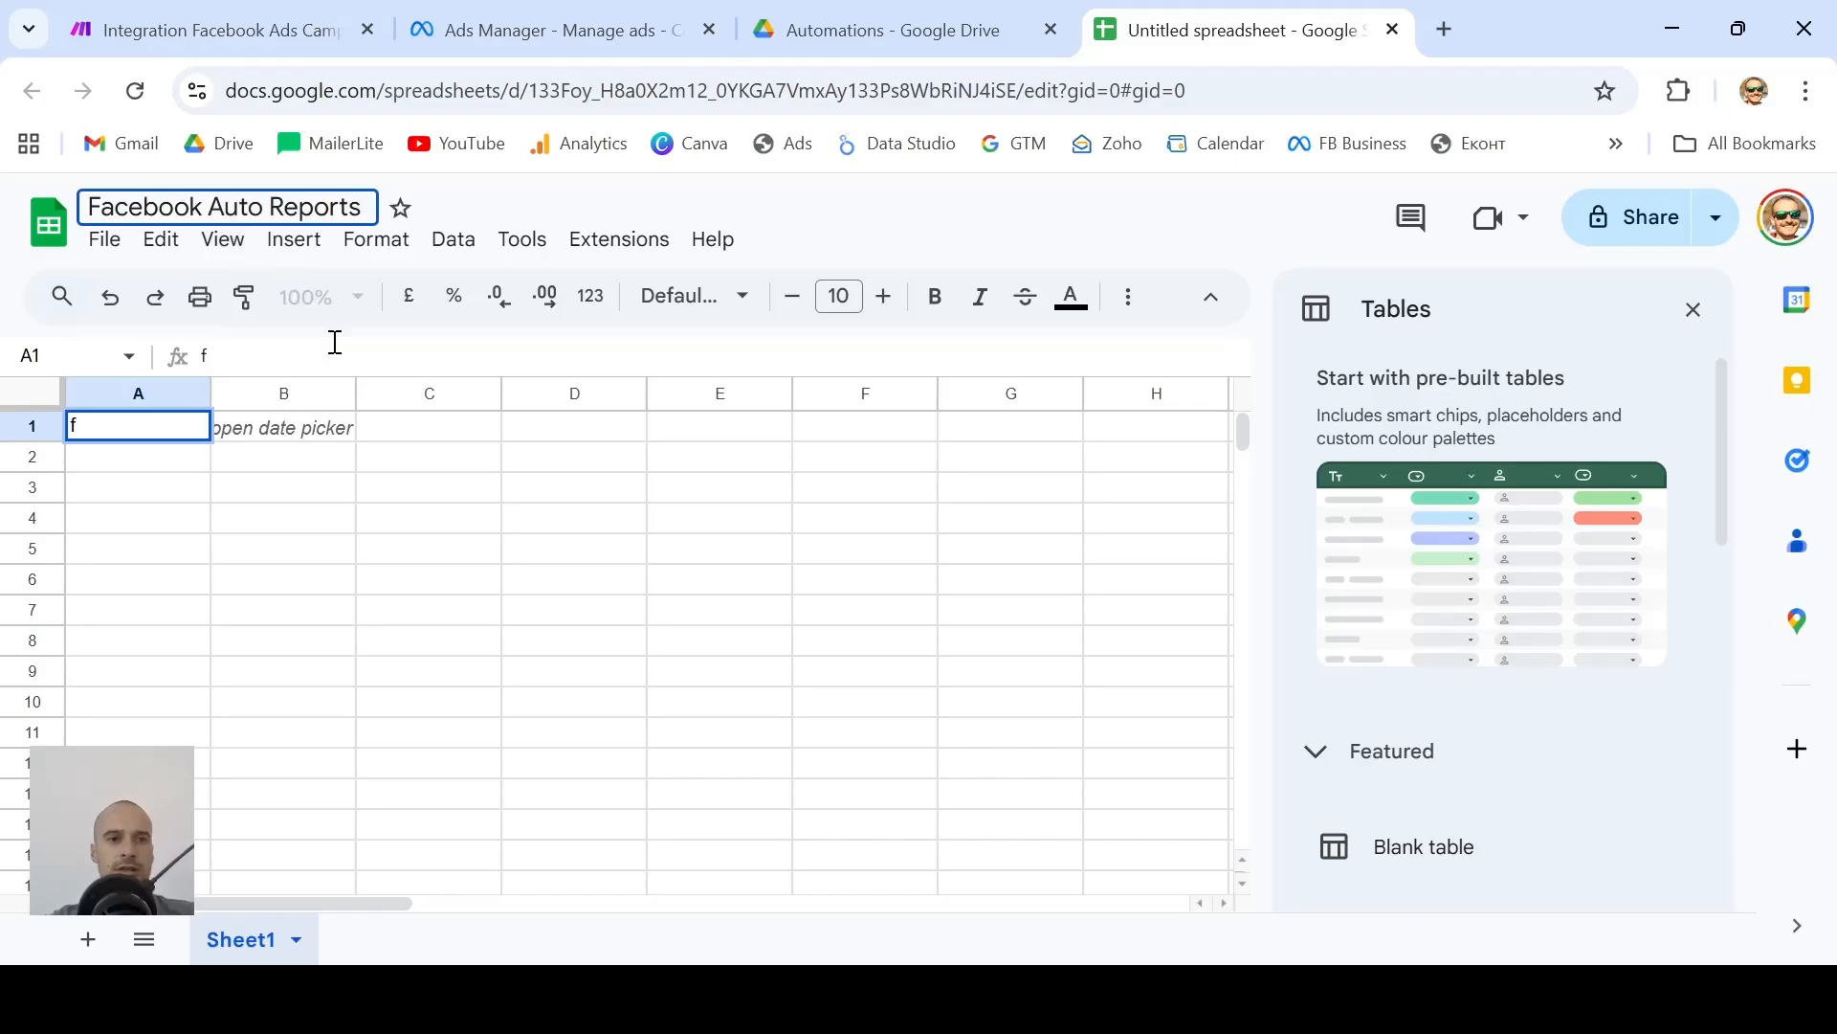
type(":")
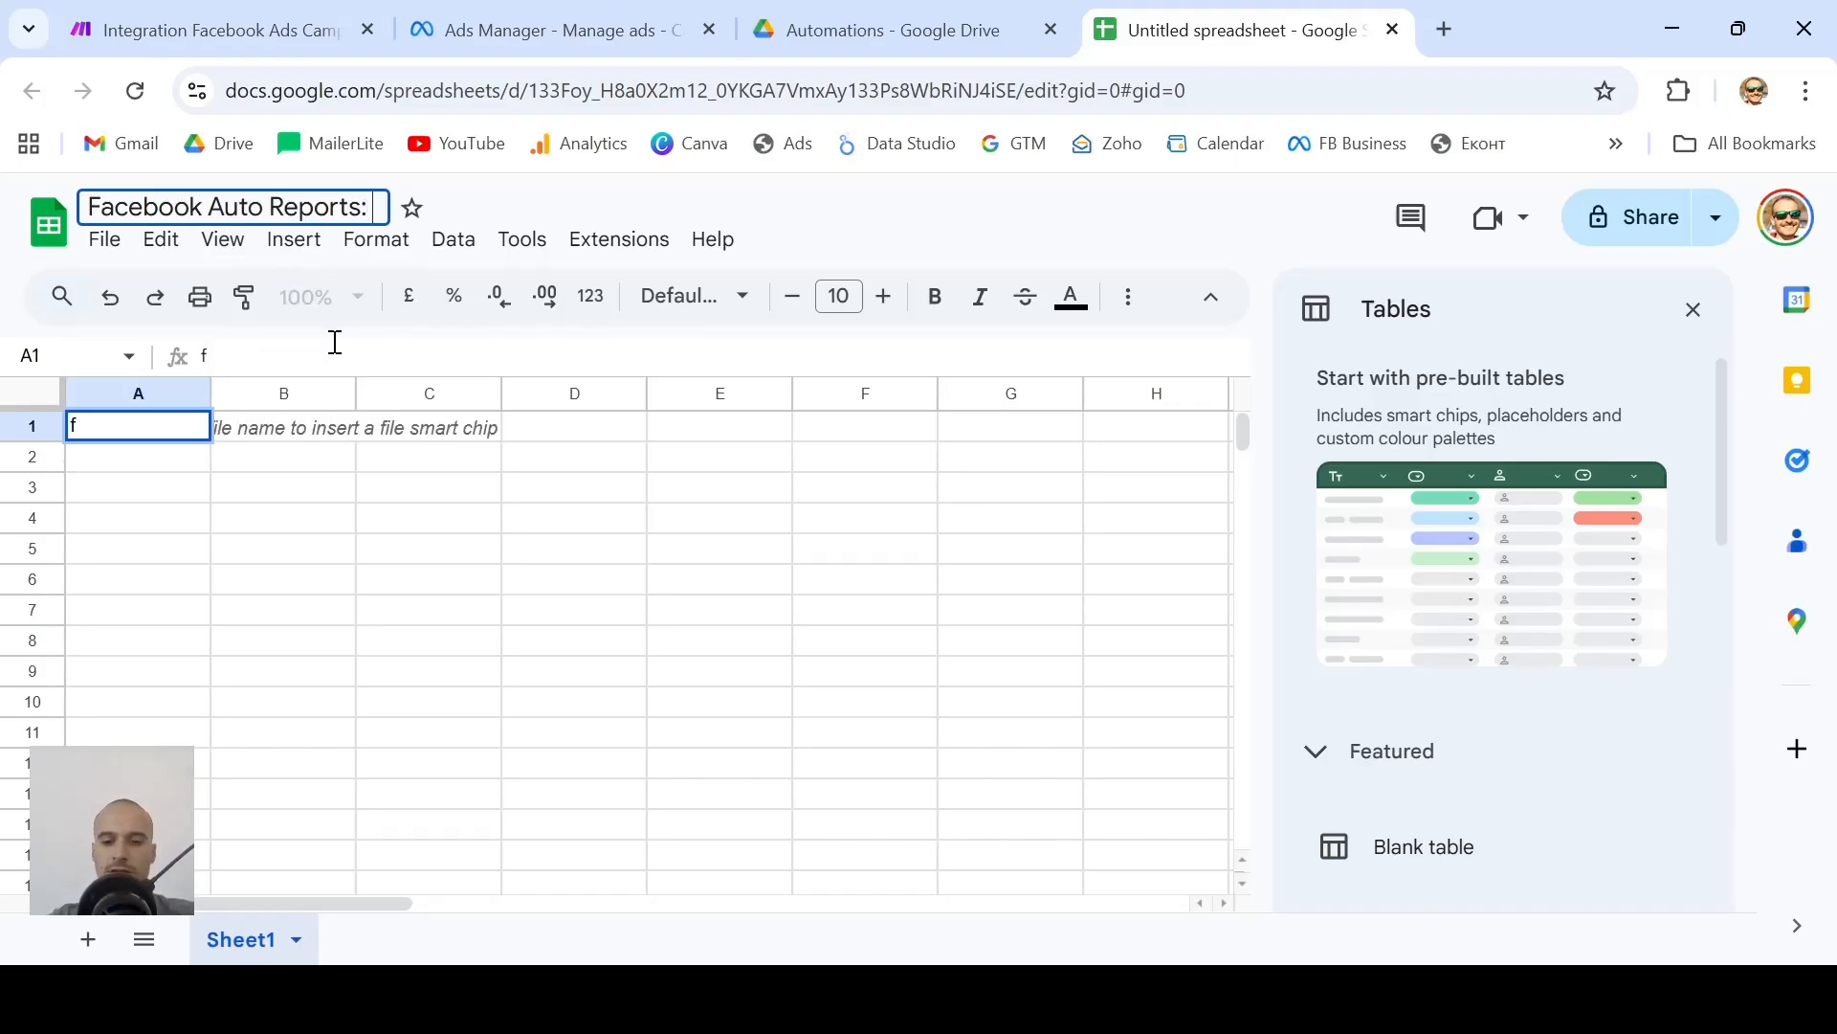
type(" Koca")
key("BackSpace")
type("oc")
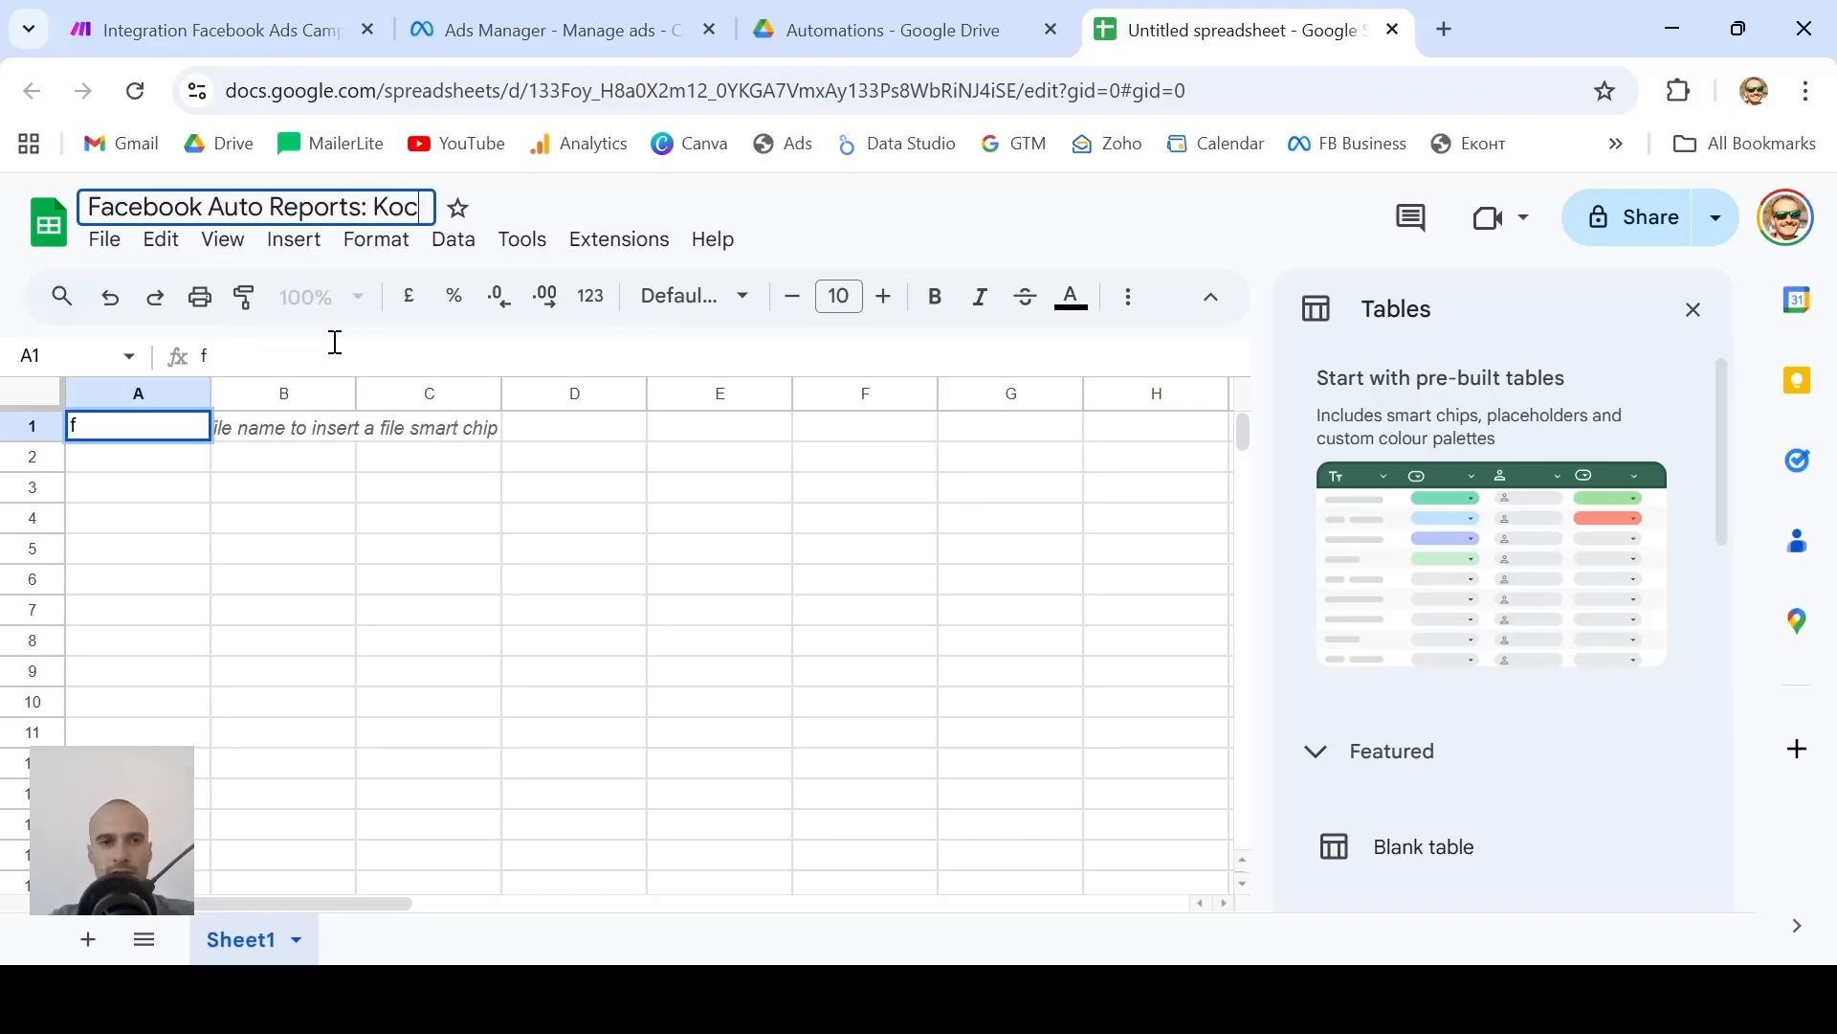
type("anAir")
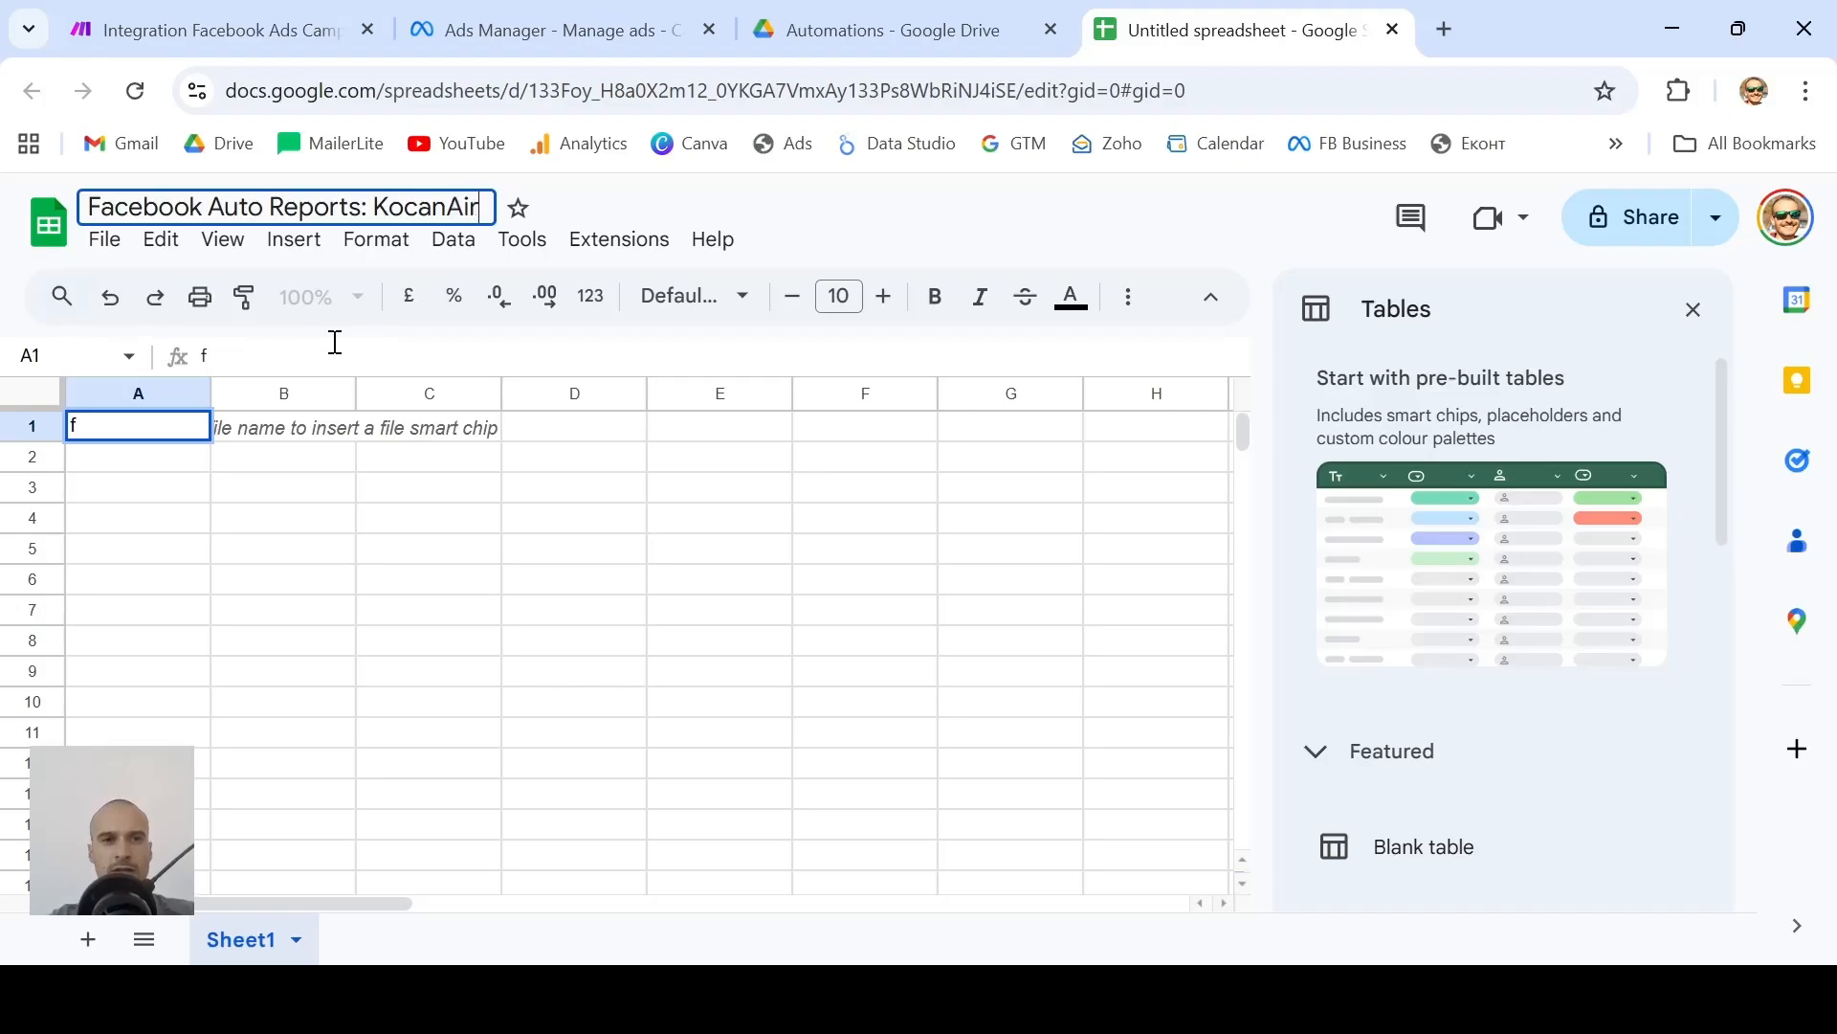
left_click(159, 434)
key("BackSpace")
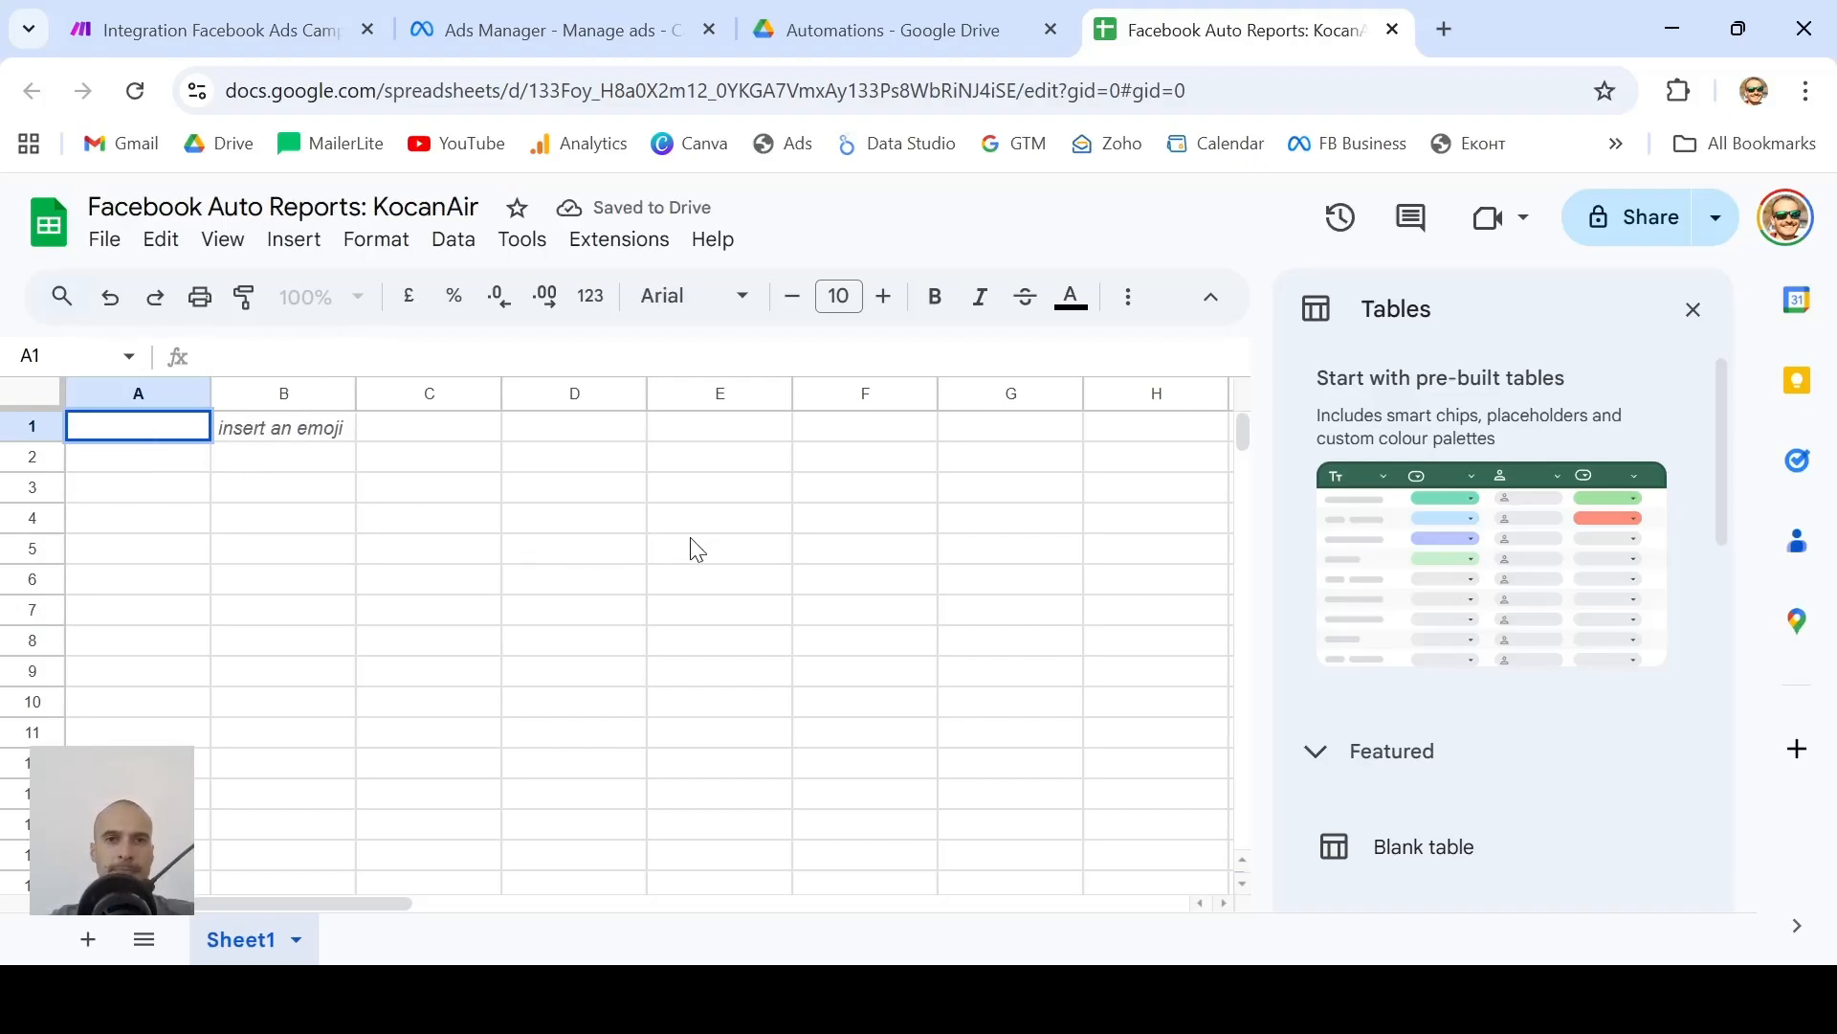
Switch back to the Make scenario and examine the Facebook Insights output of Operation 1, including campaign name, dates and metrics
left_click(226, 21)
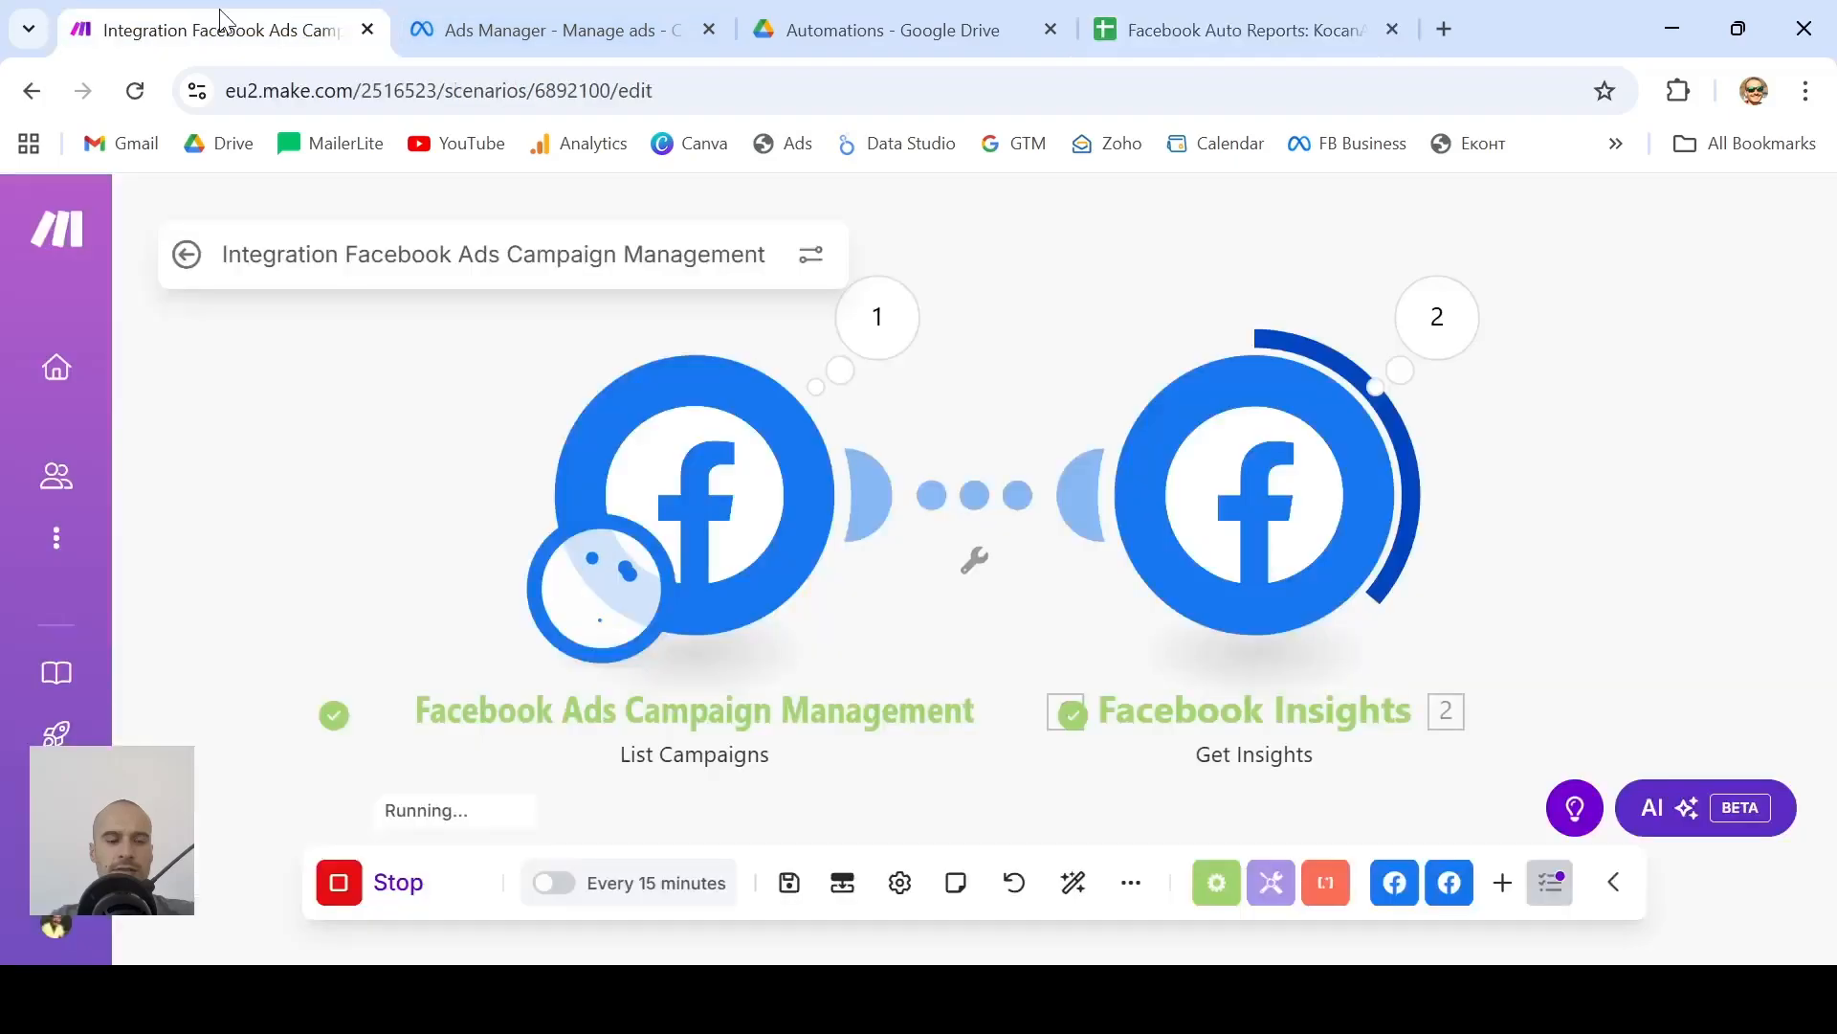
left_click(1445, 322)
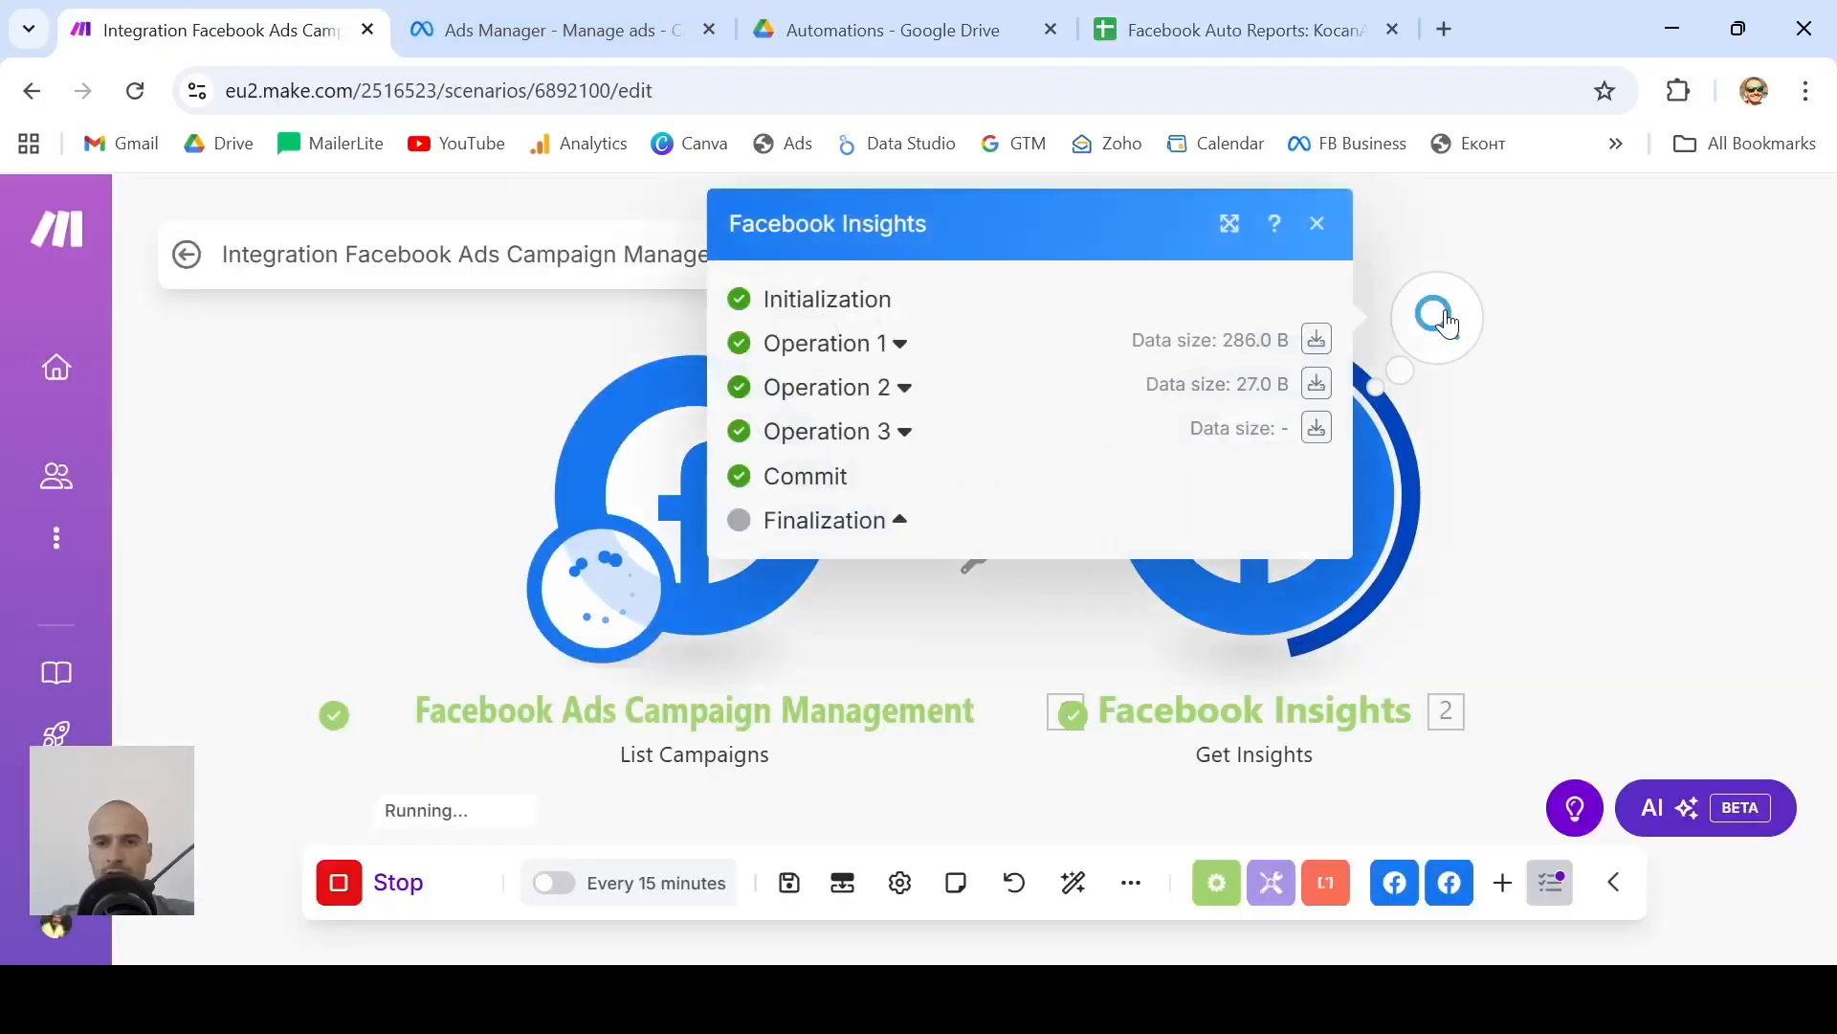
left_click(895, 352)
scroll(1013, 554, "down", 2)
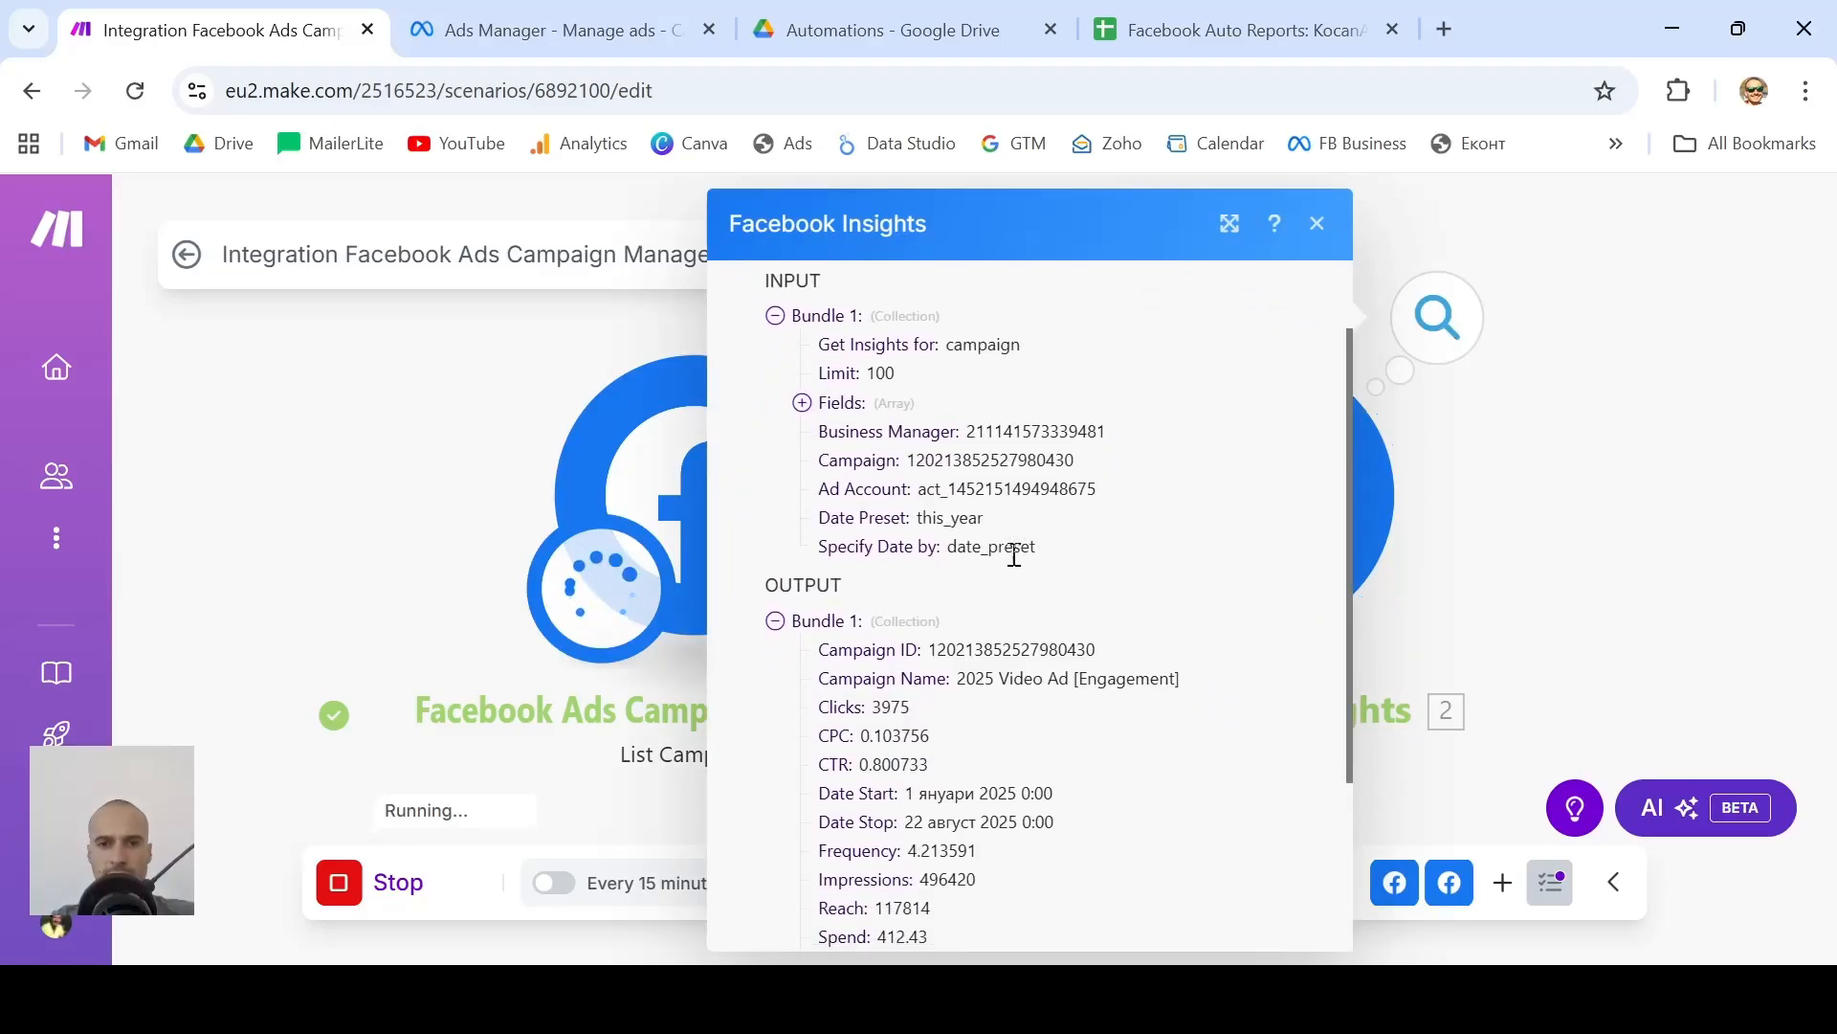
scroll(1015, 554, "down", 2)
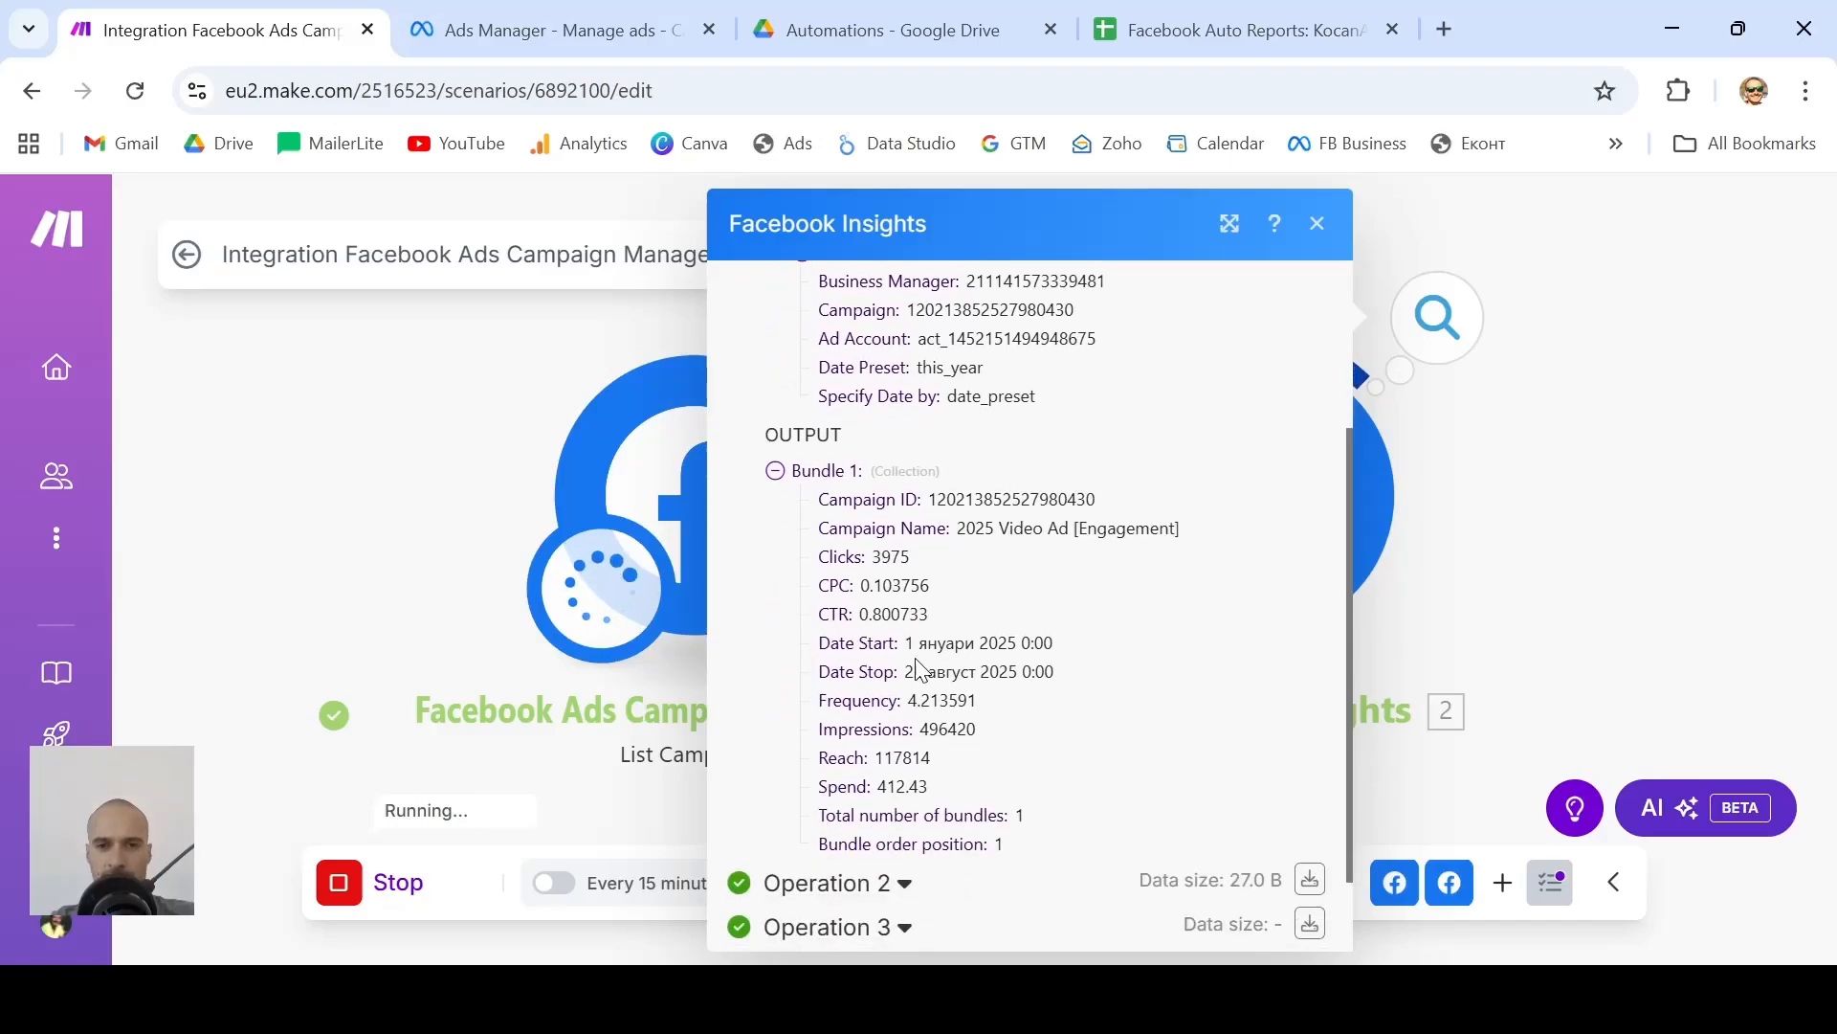
scroll(920, 670, "down", 1)
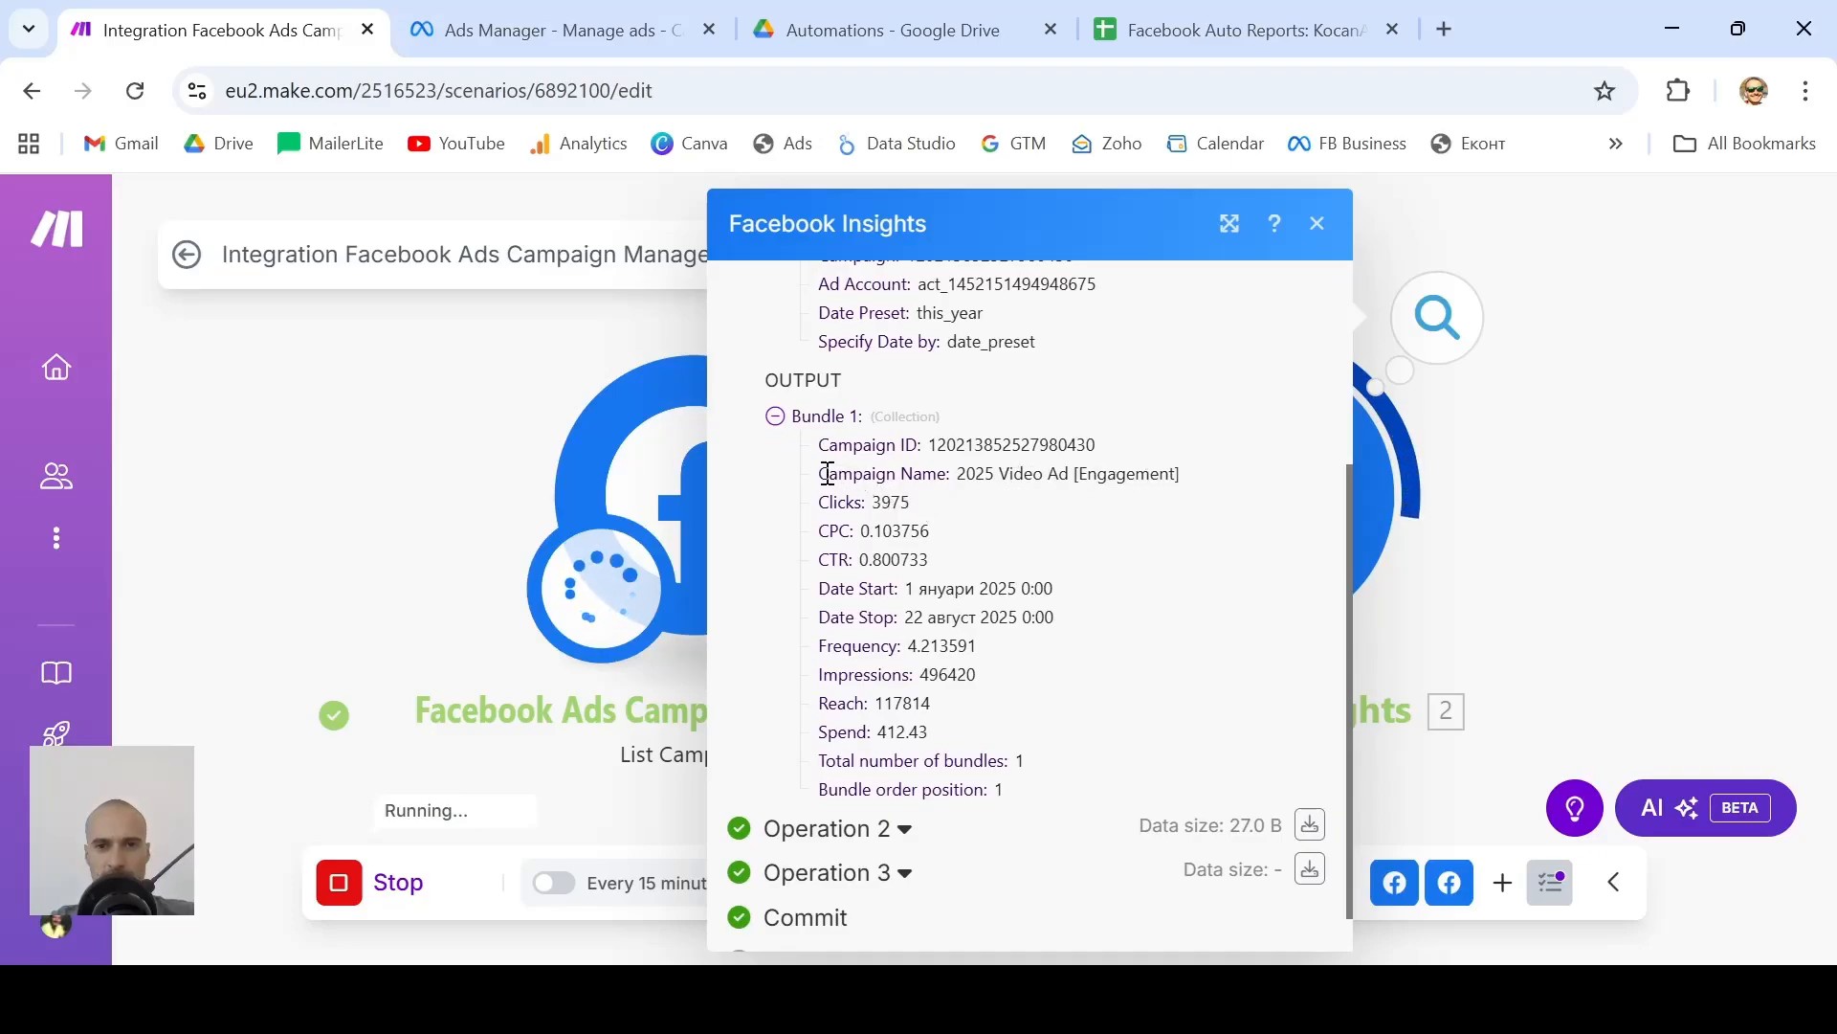
left_click_drag(821, 473, 964, 482)
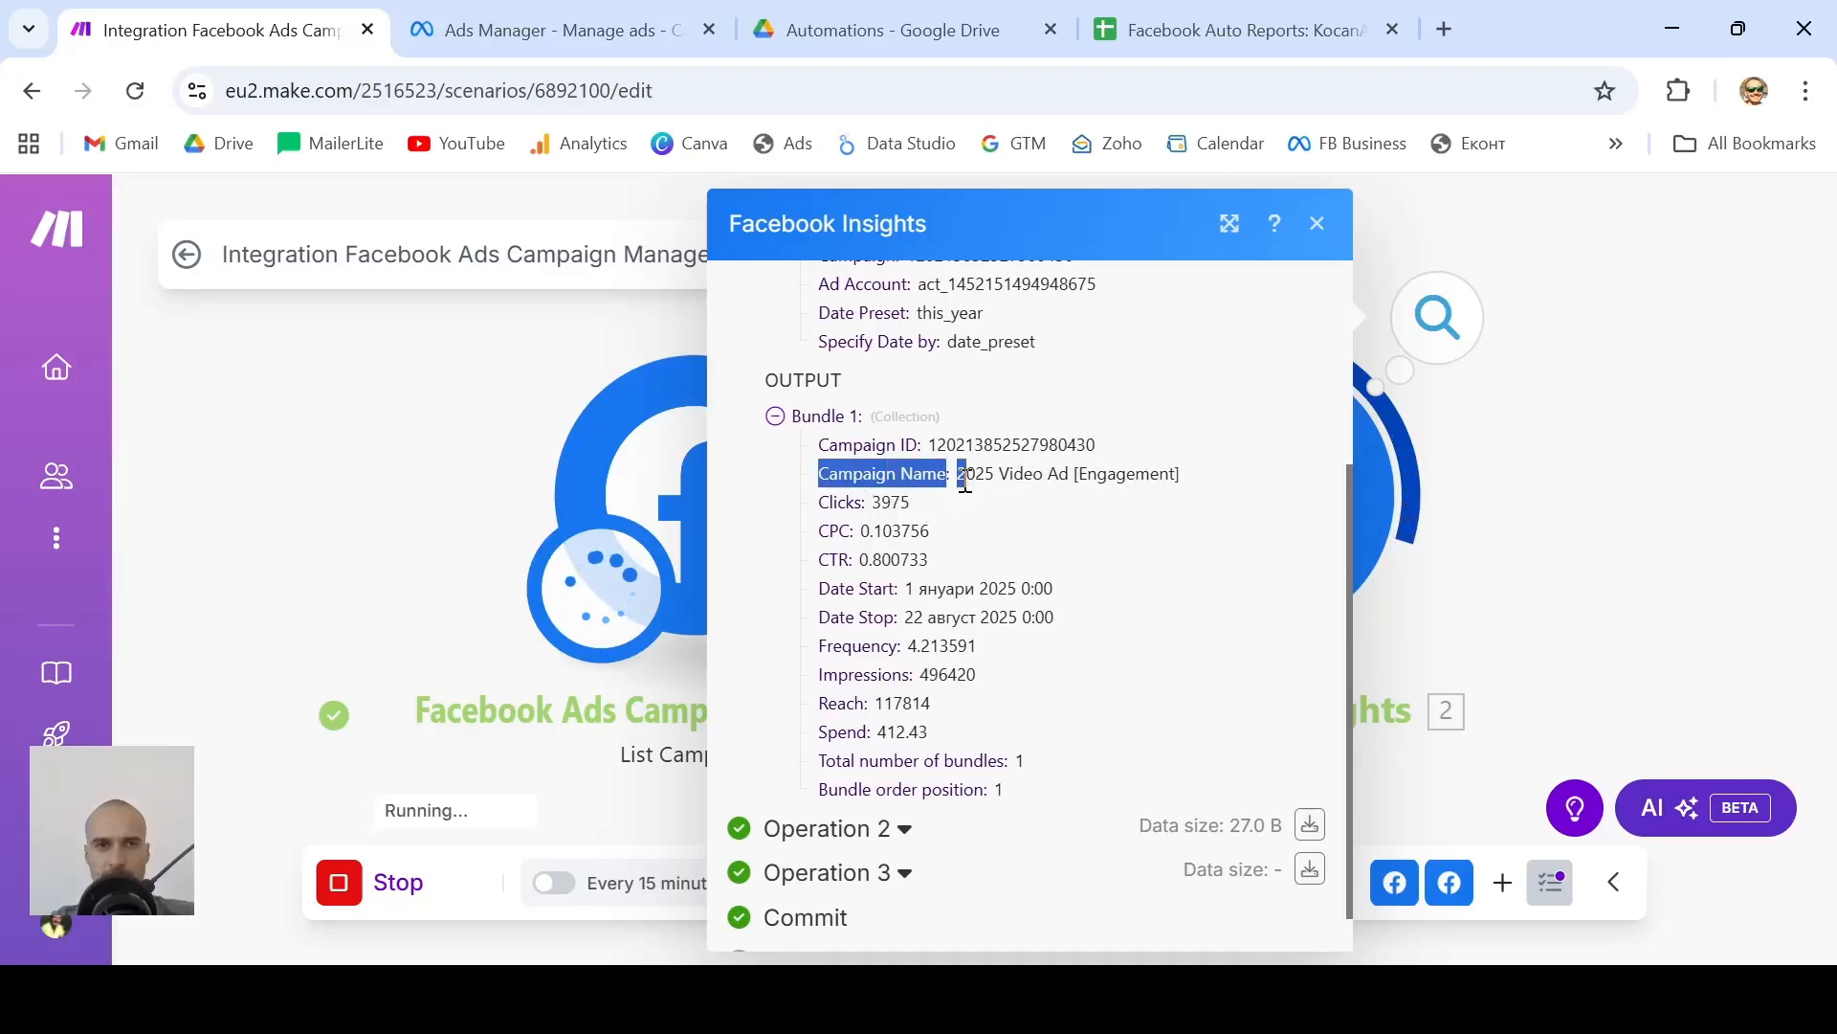
left_click(895, 505)
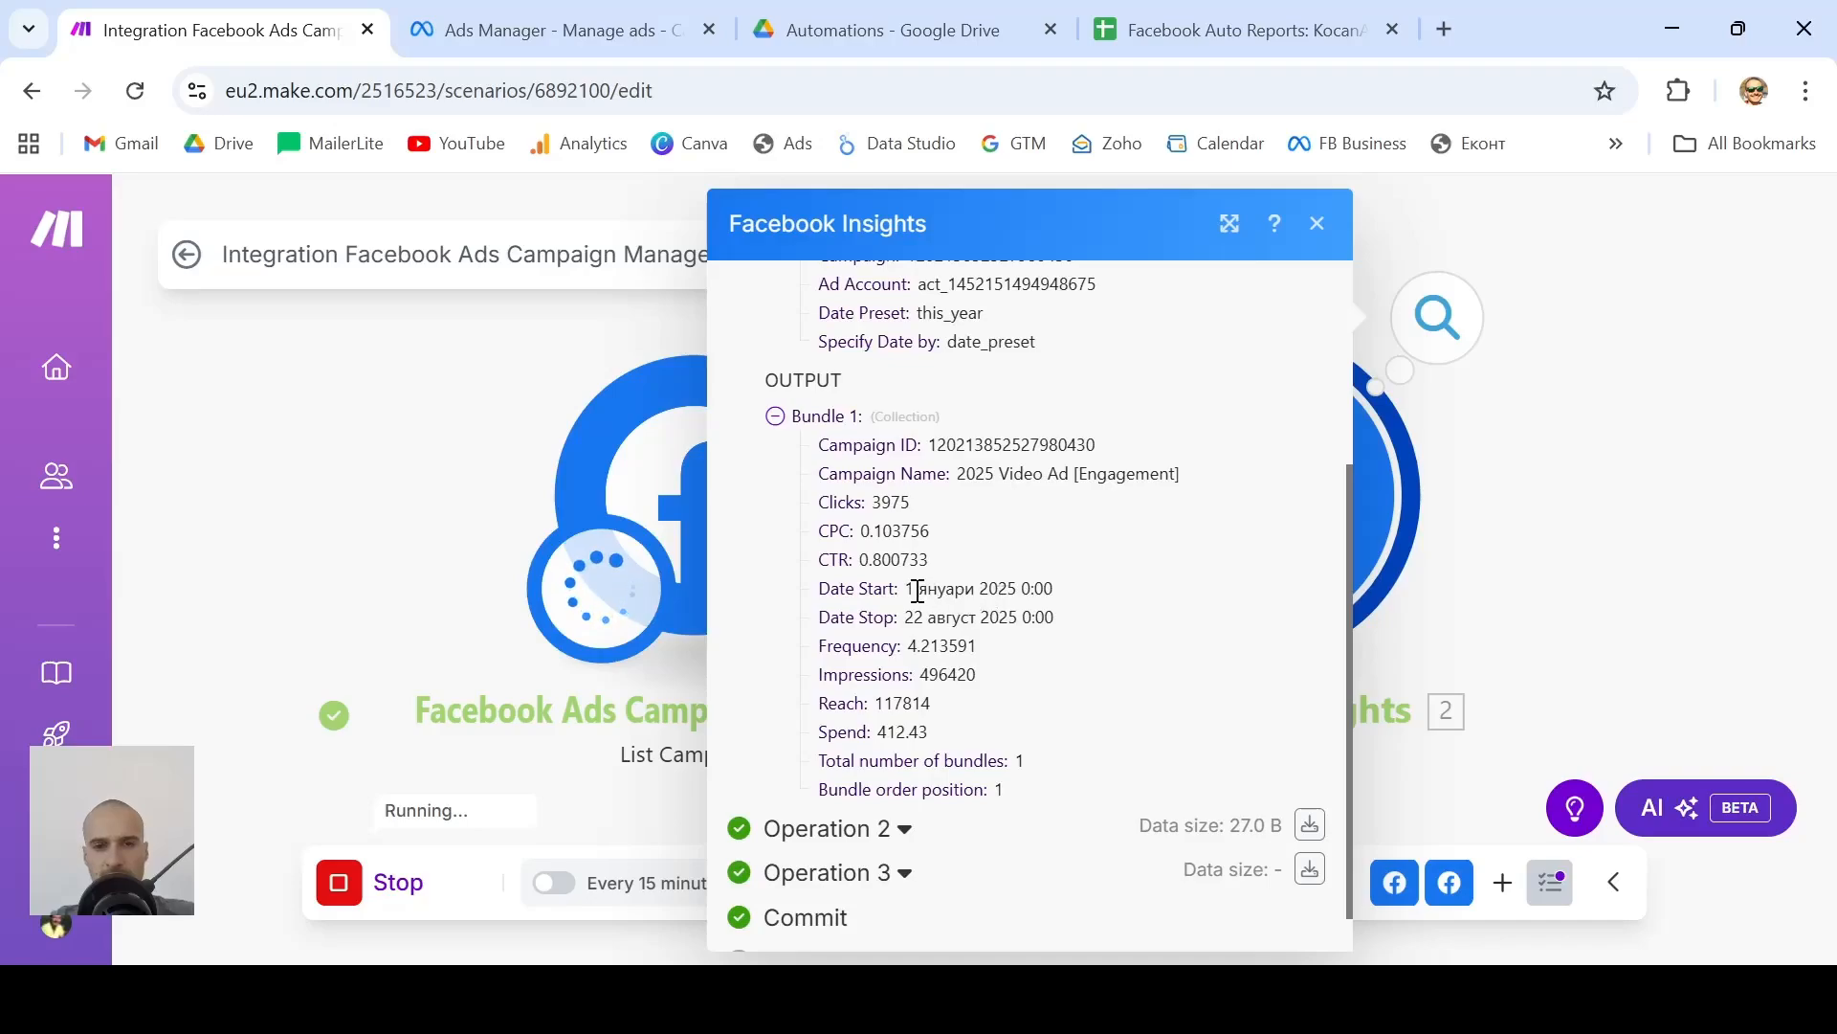
left_click_drag(916, 590, 1054, 617)
left_click(957, 656)
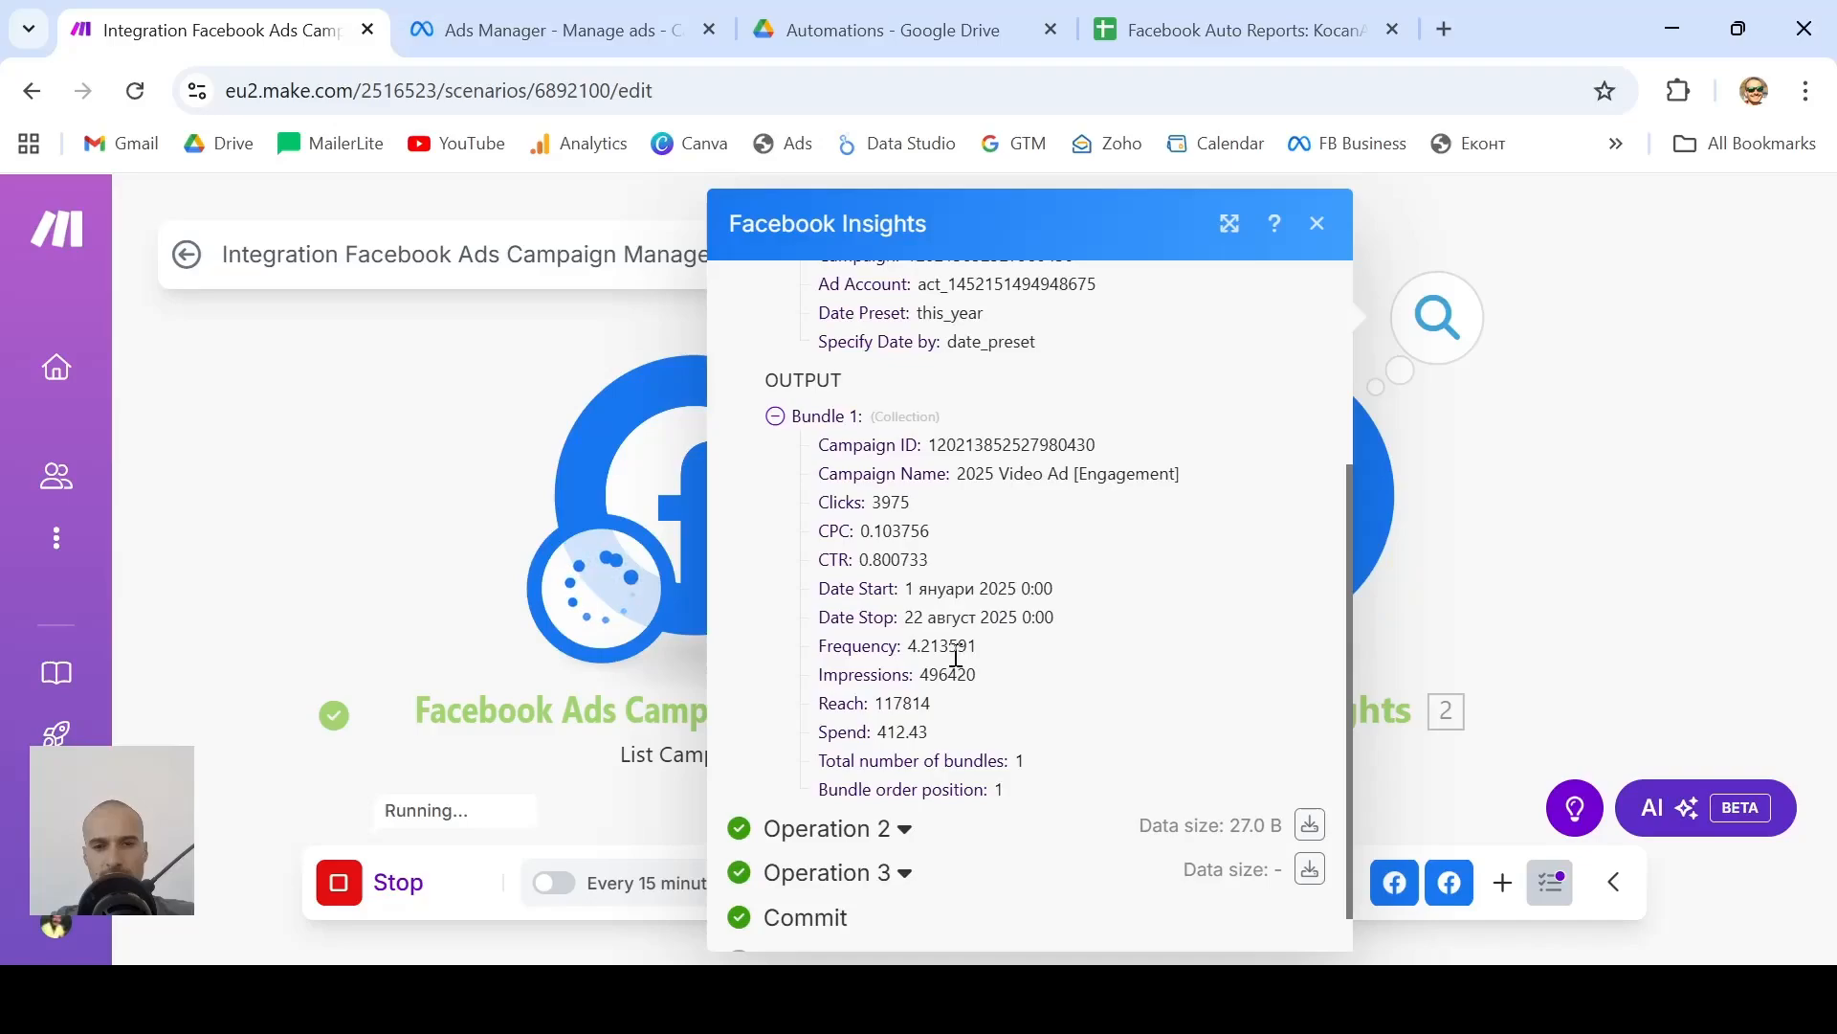
Examine the input and output bundles of Operation 2 in the Facebook Insights run results
scroll(955, 657, "down", 1)
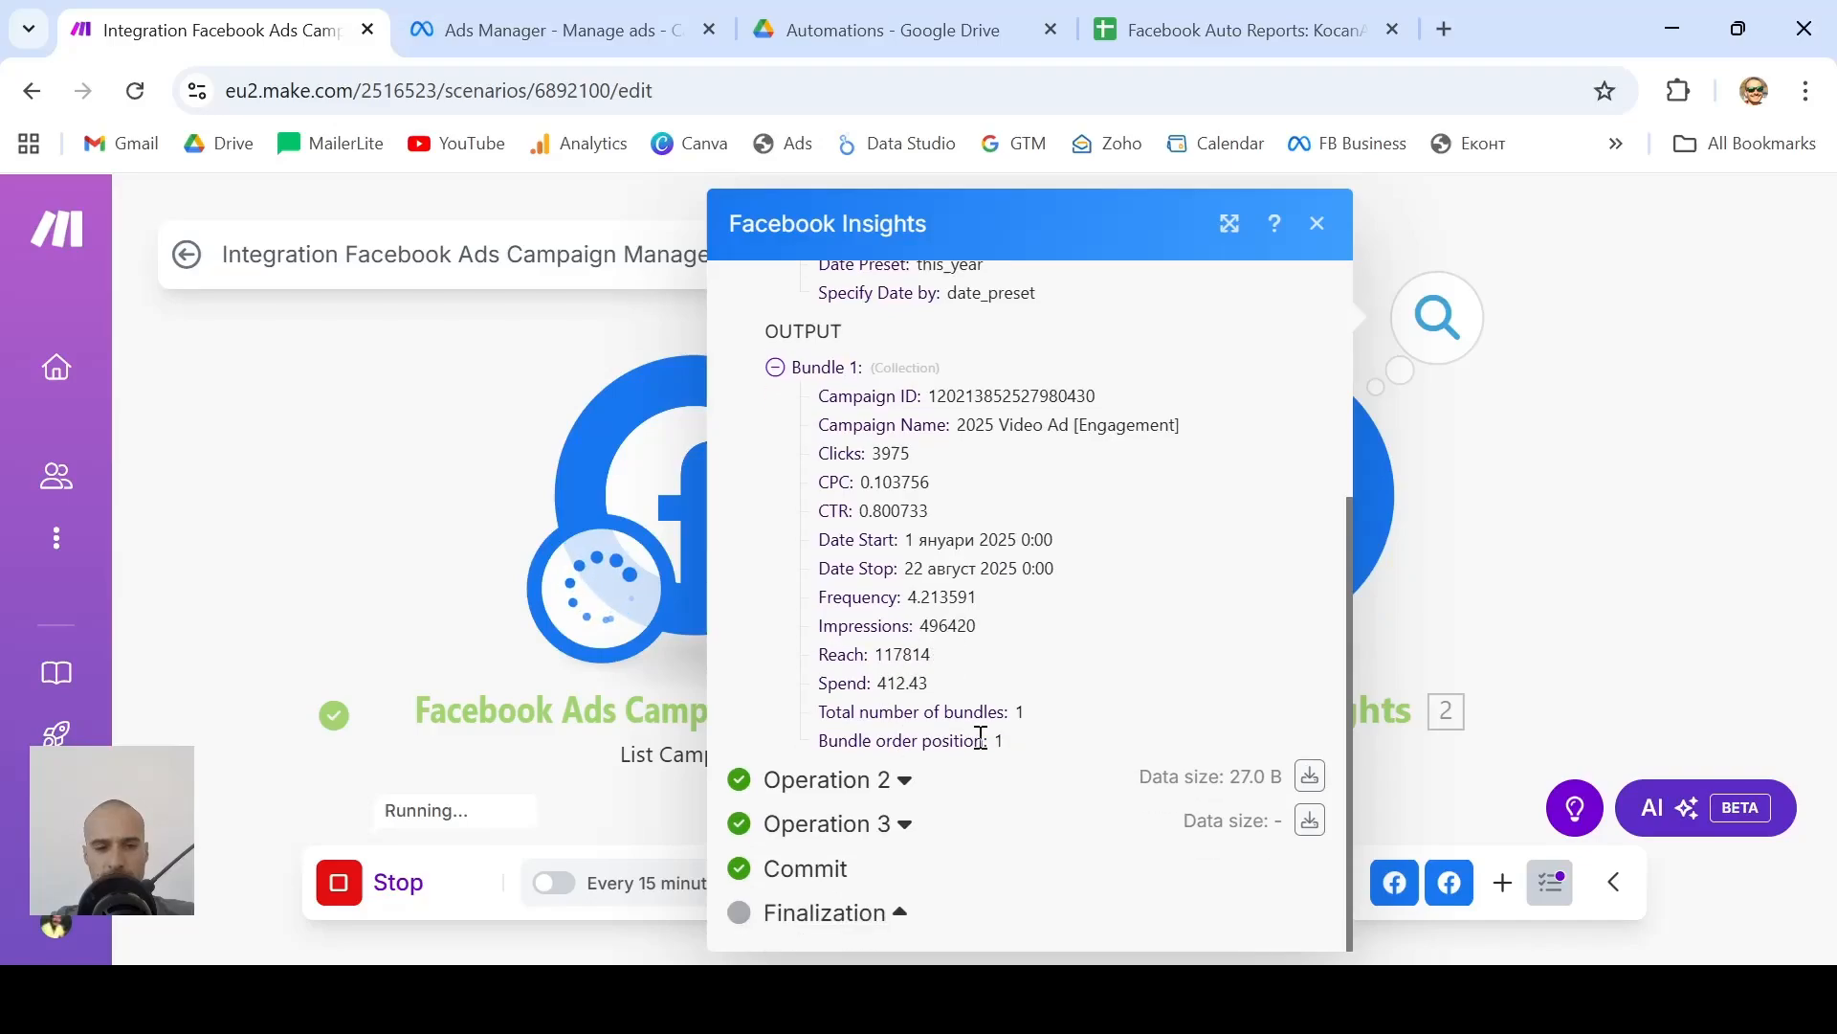
left_click(885, 780)
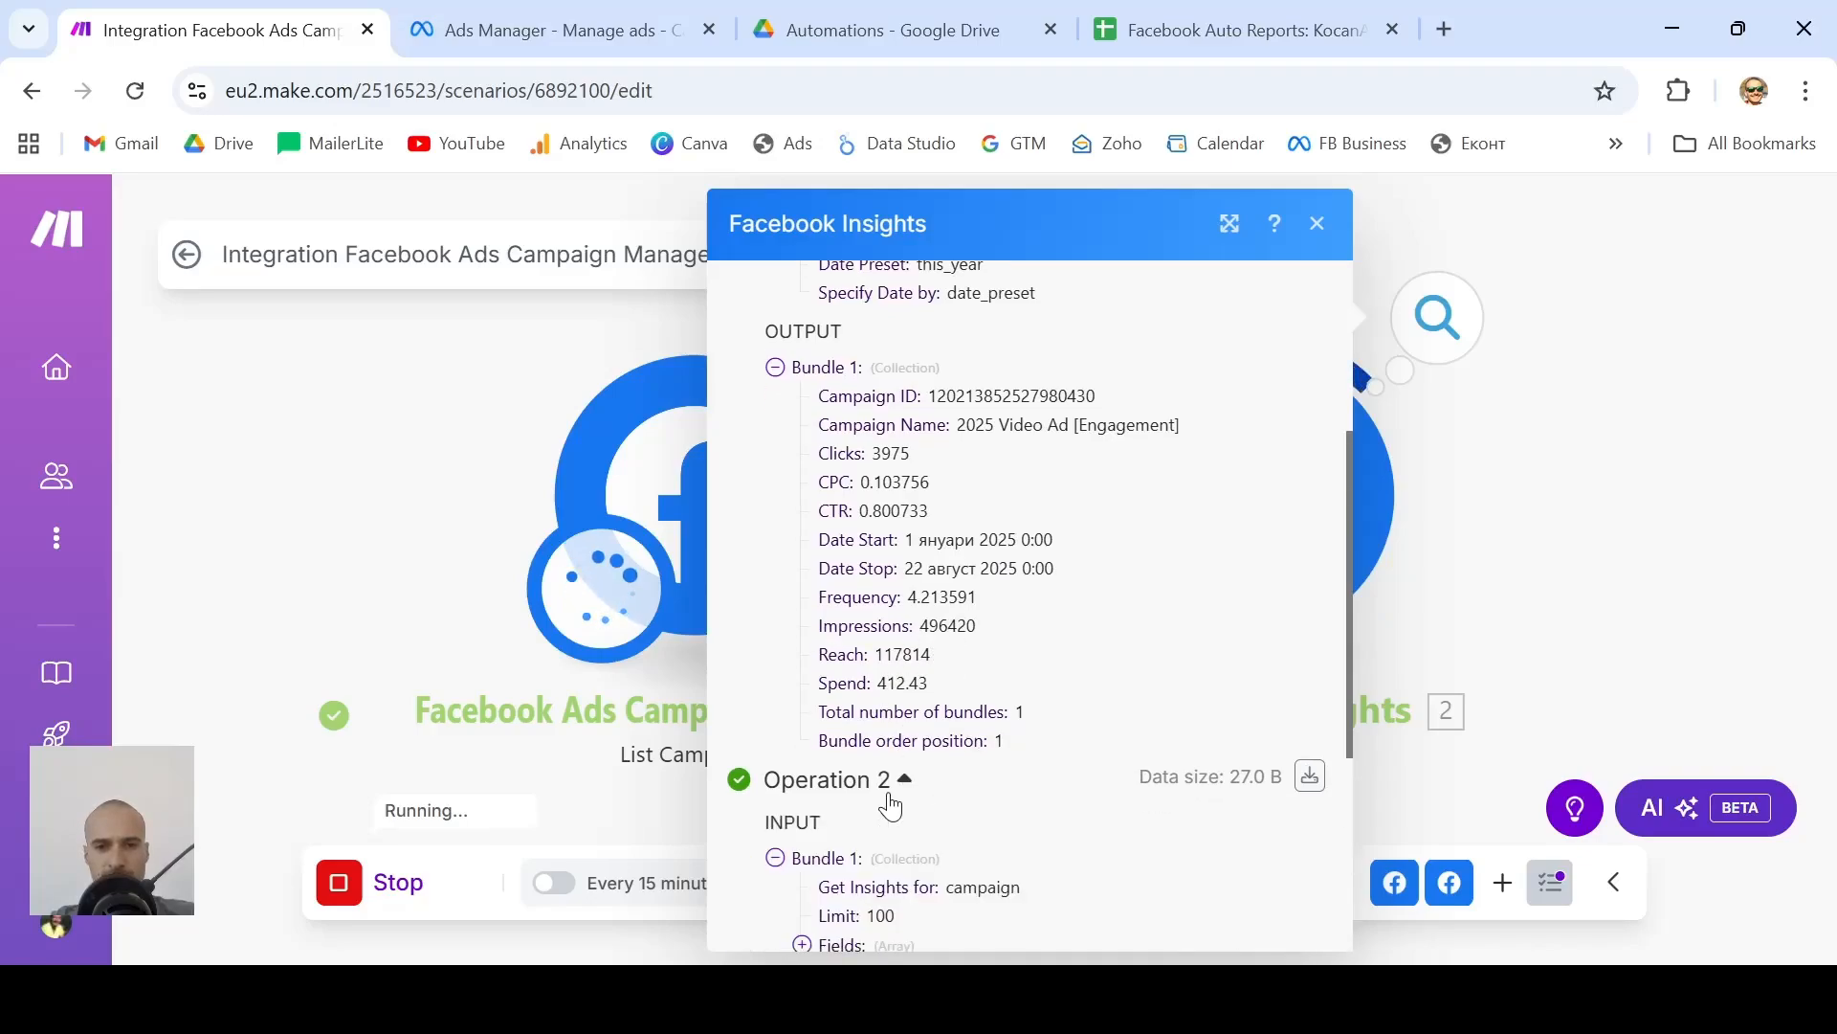
scroll(1048, 784, "down", 3)
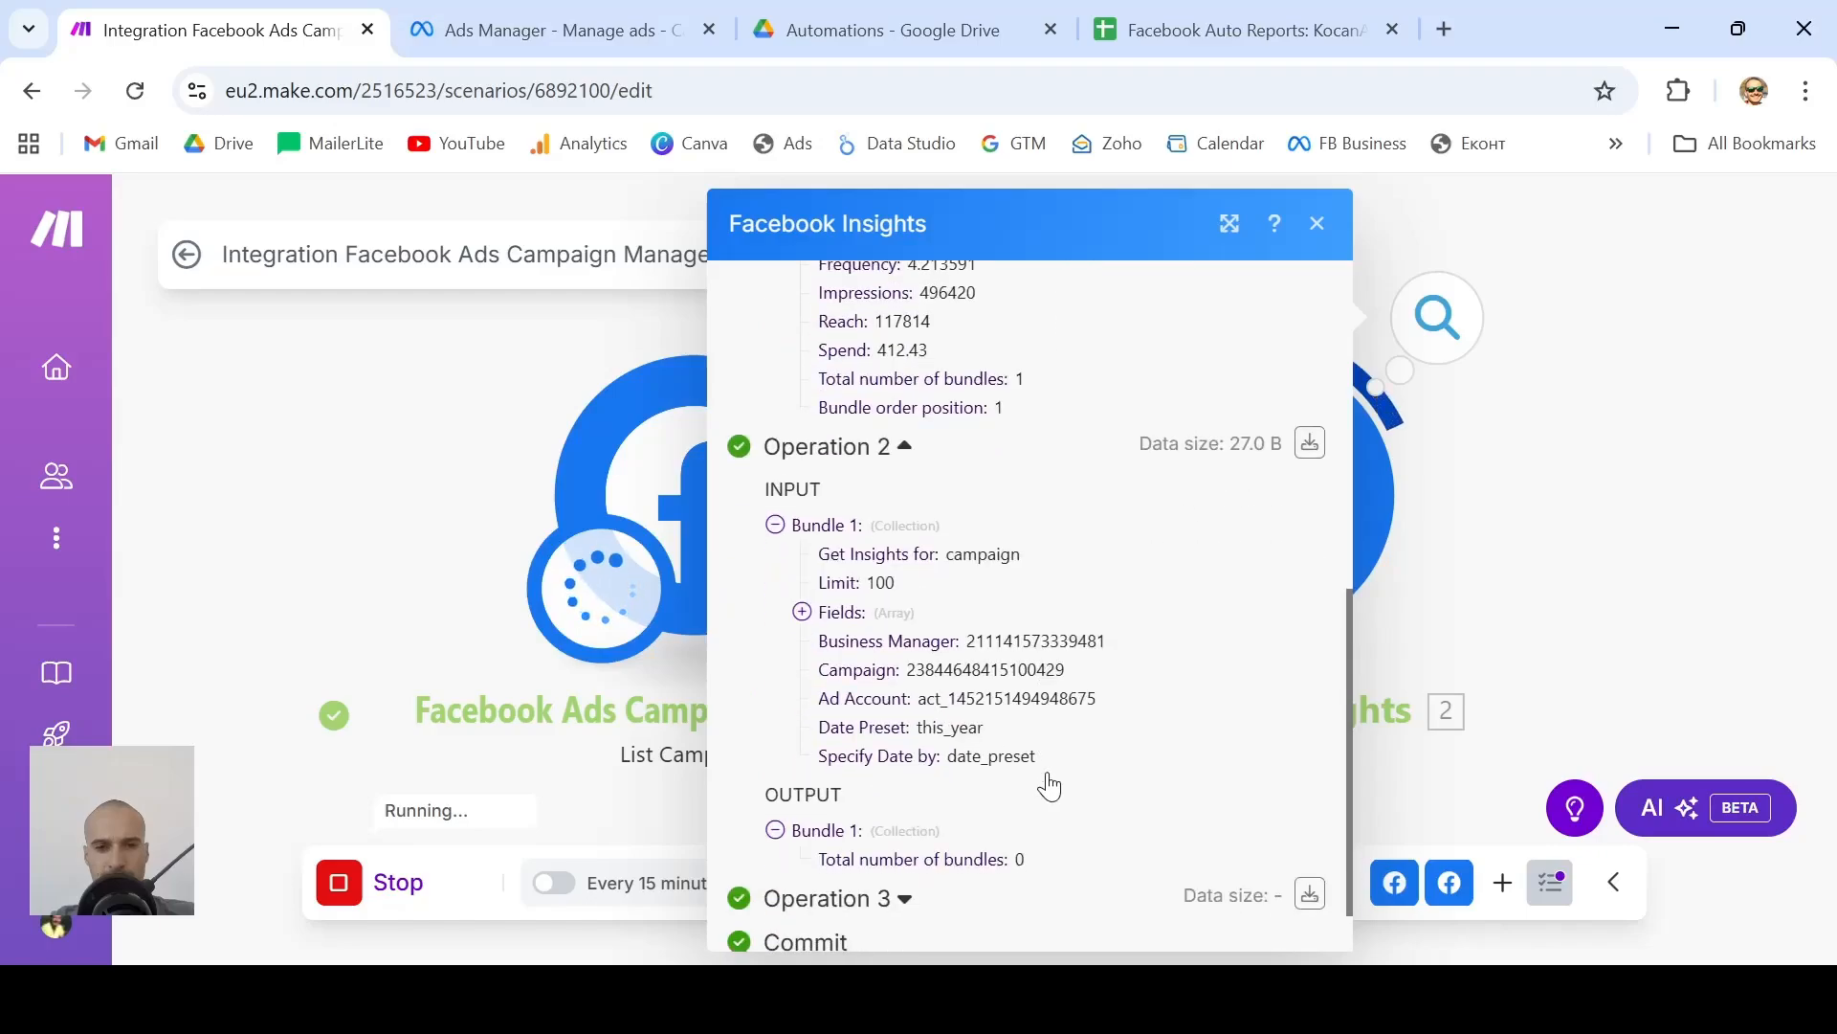
Examine the input bundle of Operation 3 in the Facebook Insights run results and close the results
scroll(1047, 771, "down", 1)
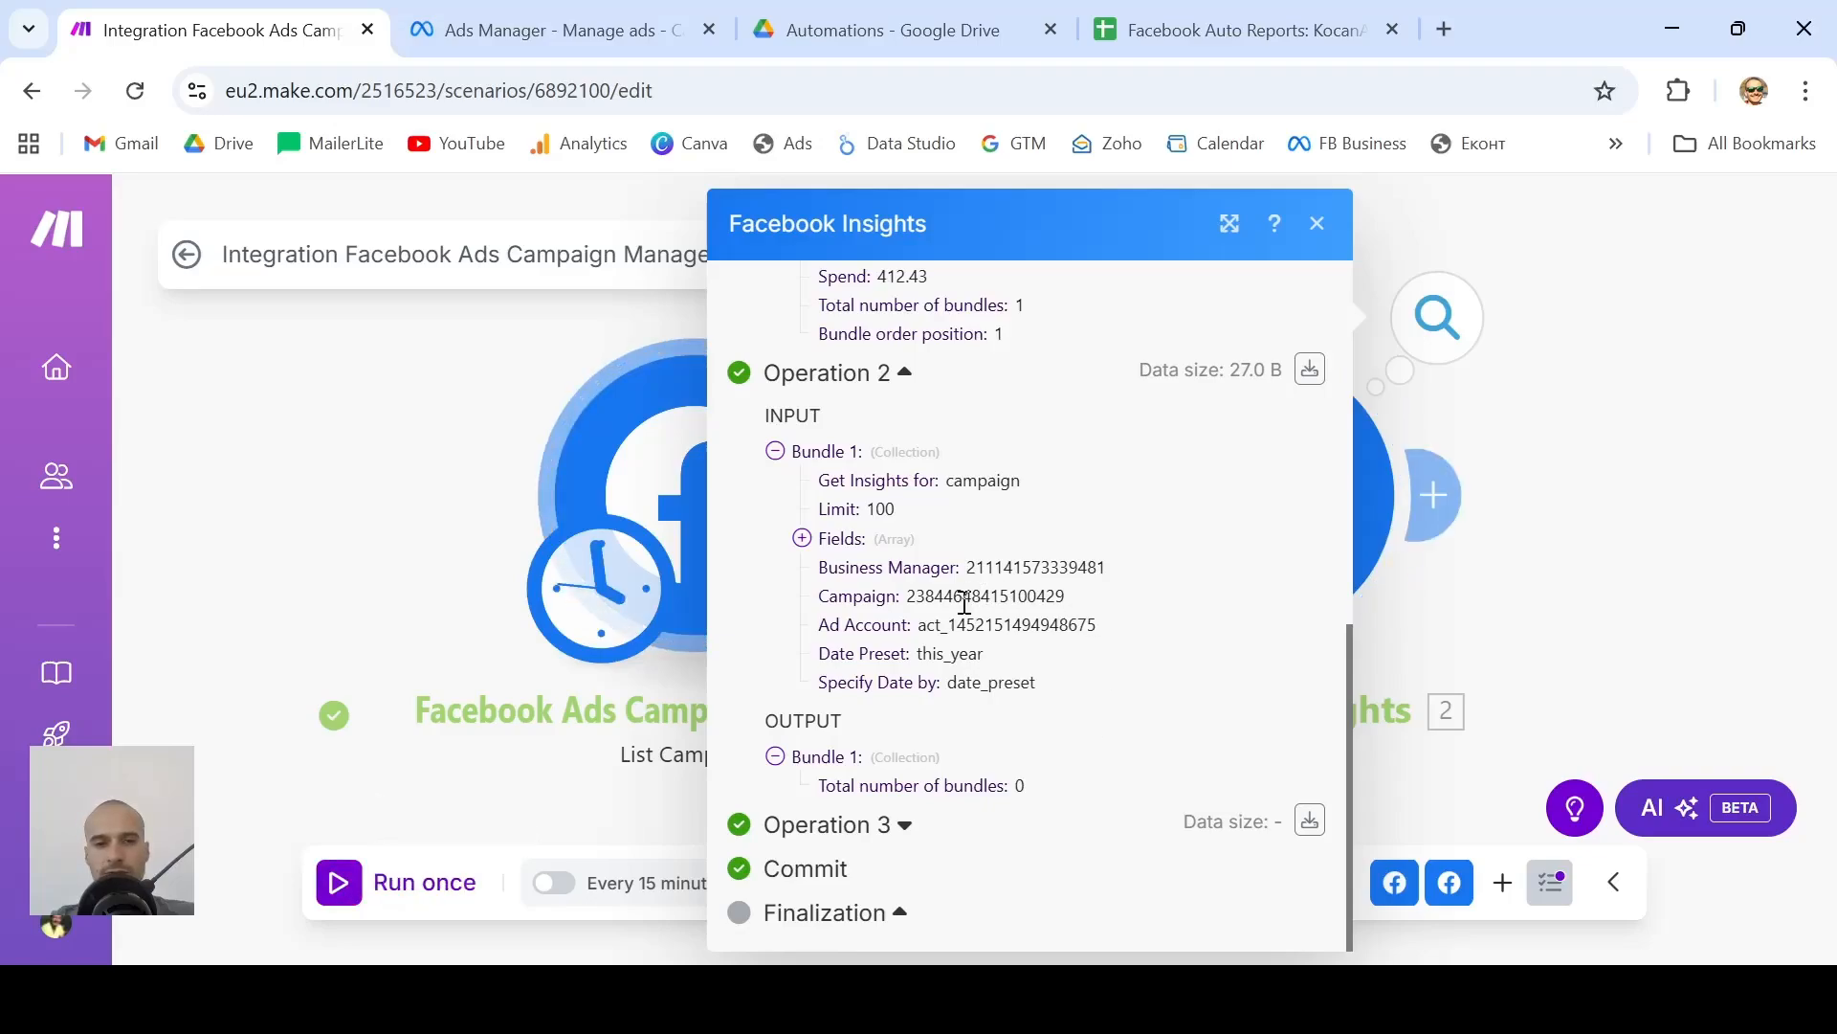
left_click(903, 826)
scroll(1152, 776, "down", 3)
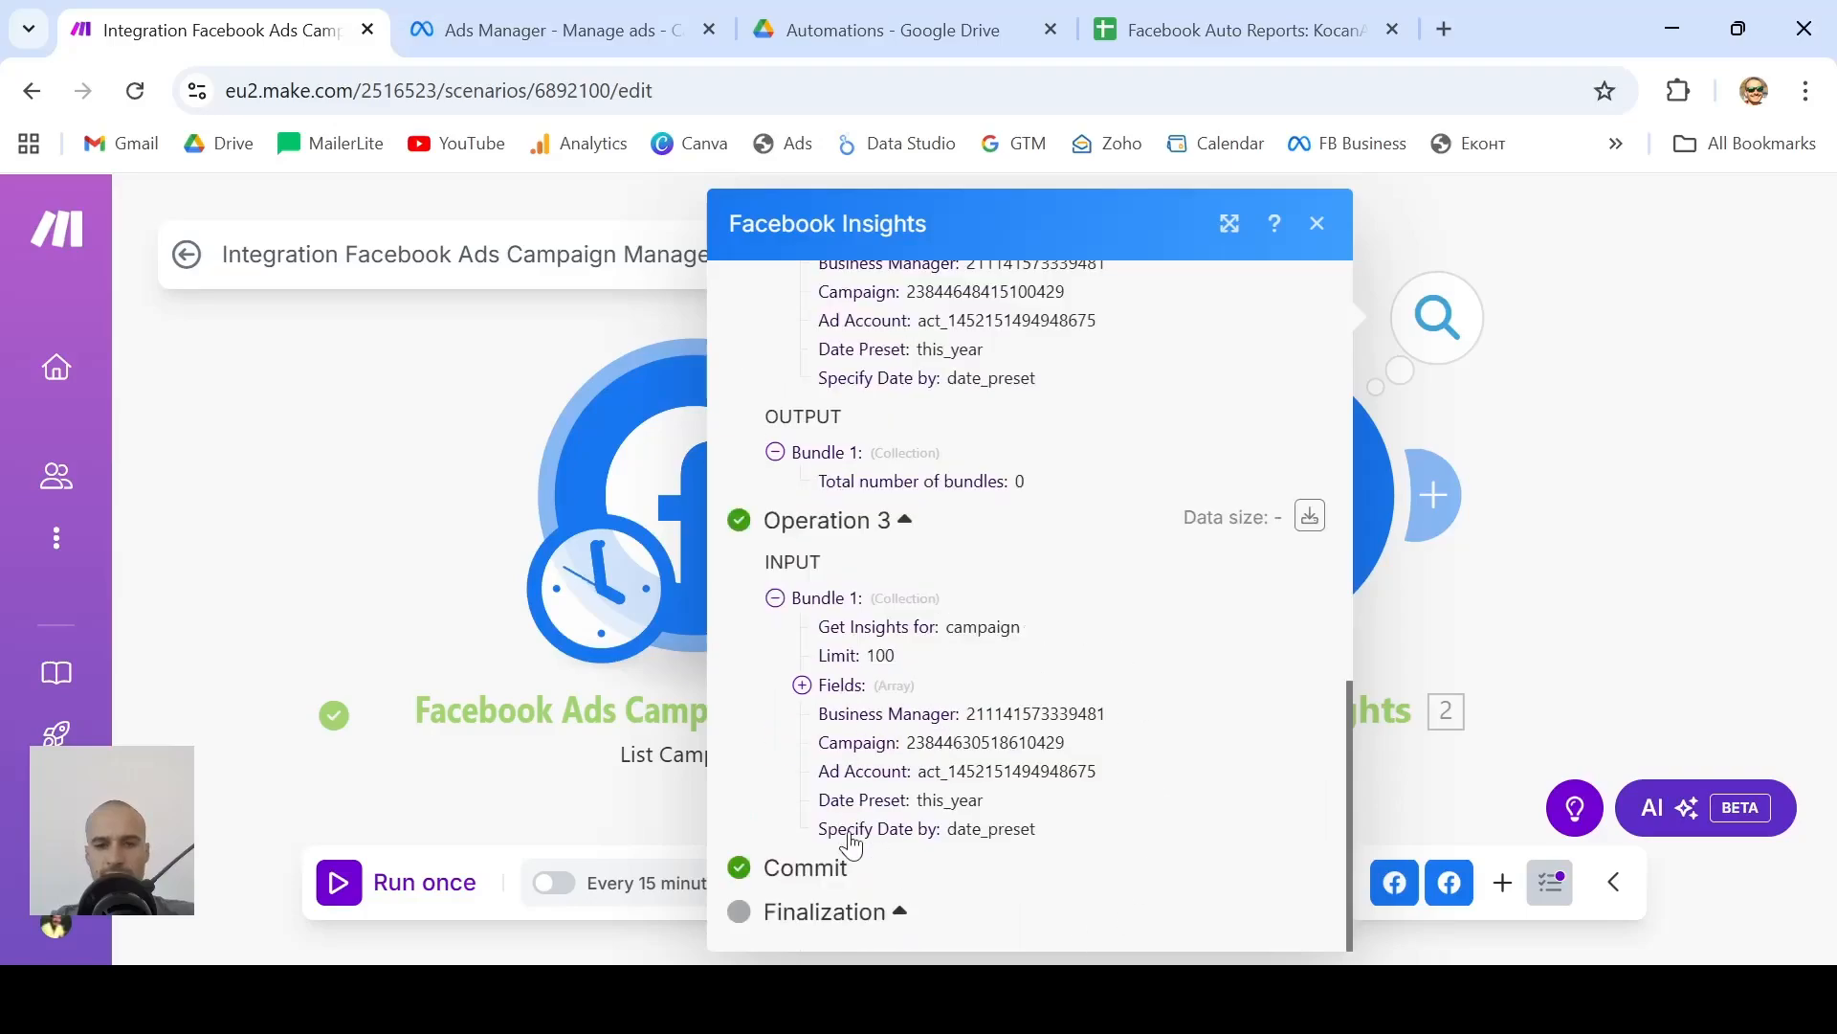
scroll(928, 684, "up", 3)
scroll(928, 684, "up", 3)
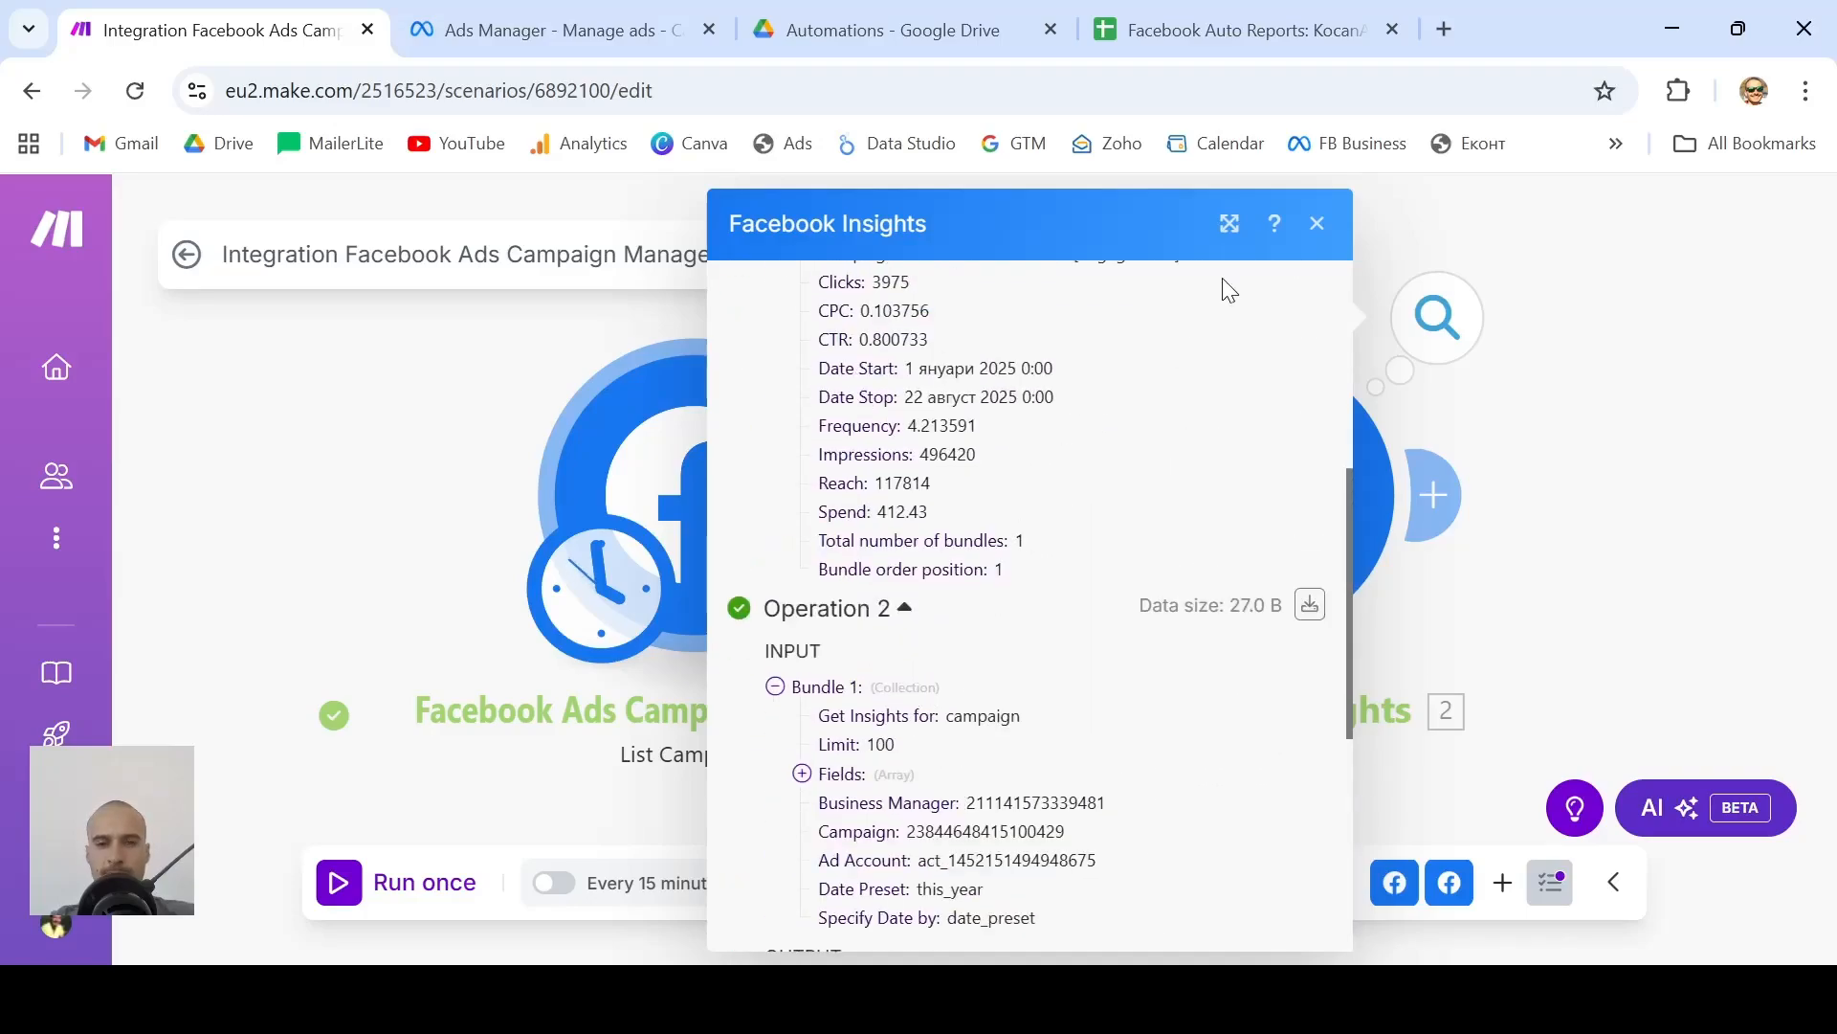
left_click(1328, 221)
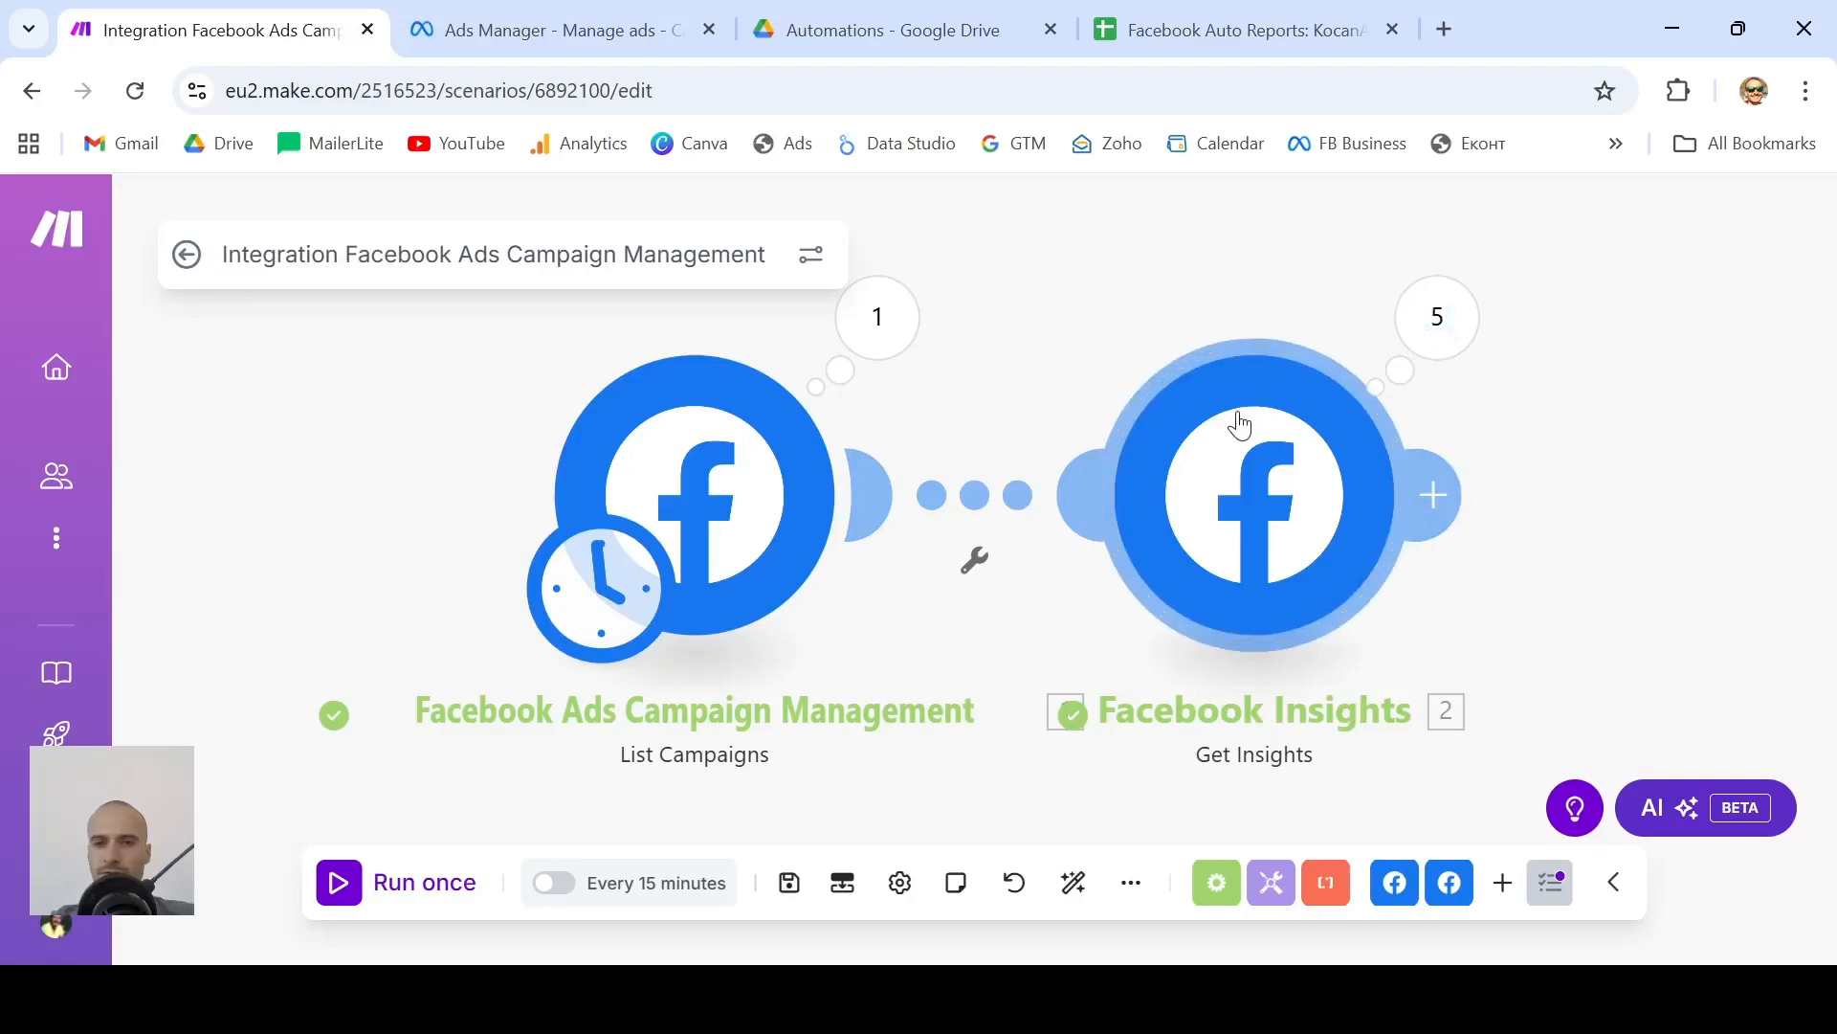
Set up a filter between the List Campaigns and Get Insights modules and label it "Active Campaigns Only"
left_click(975, 565)
left_click(1053, 603)
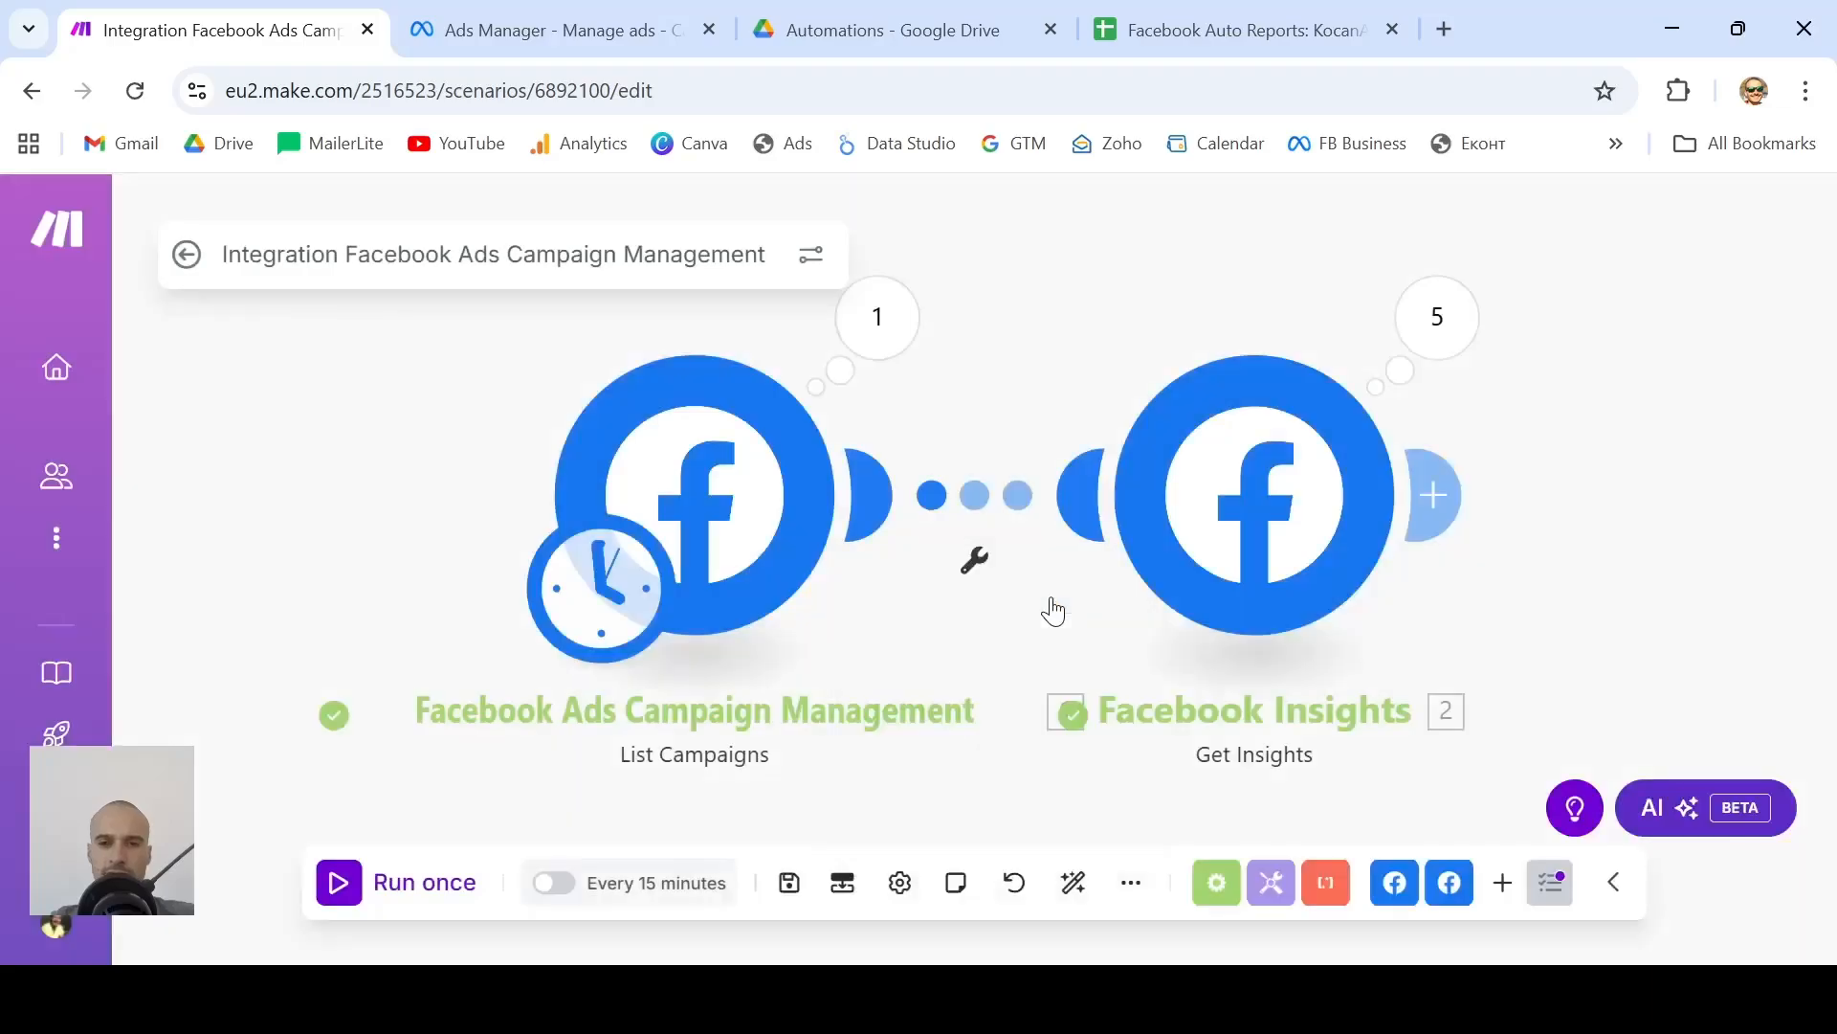
left_click(1249, 375)
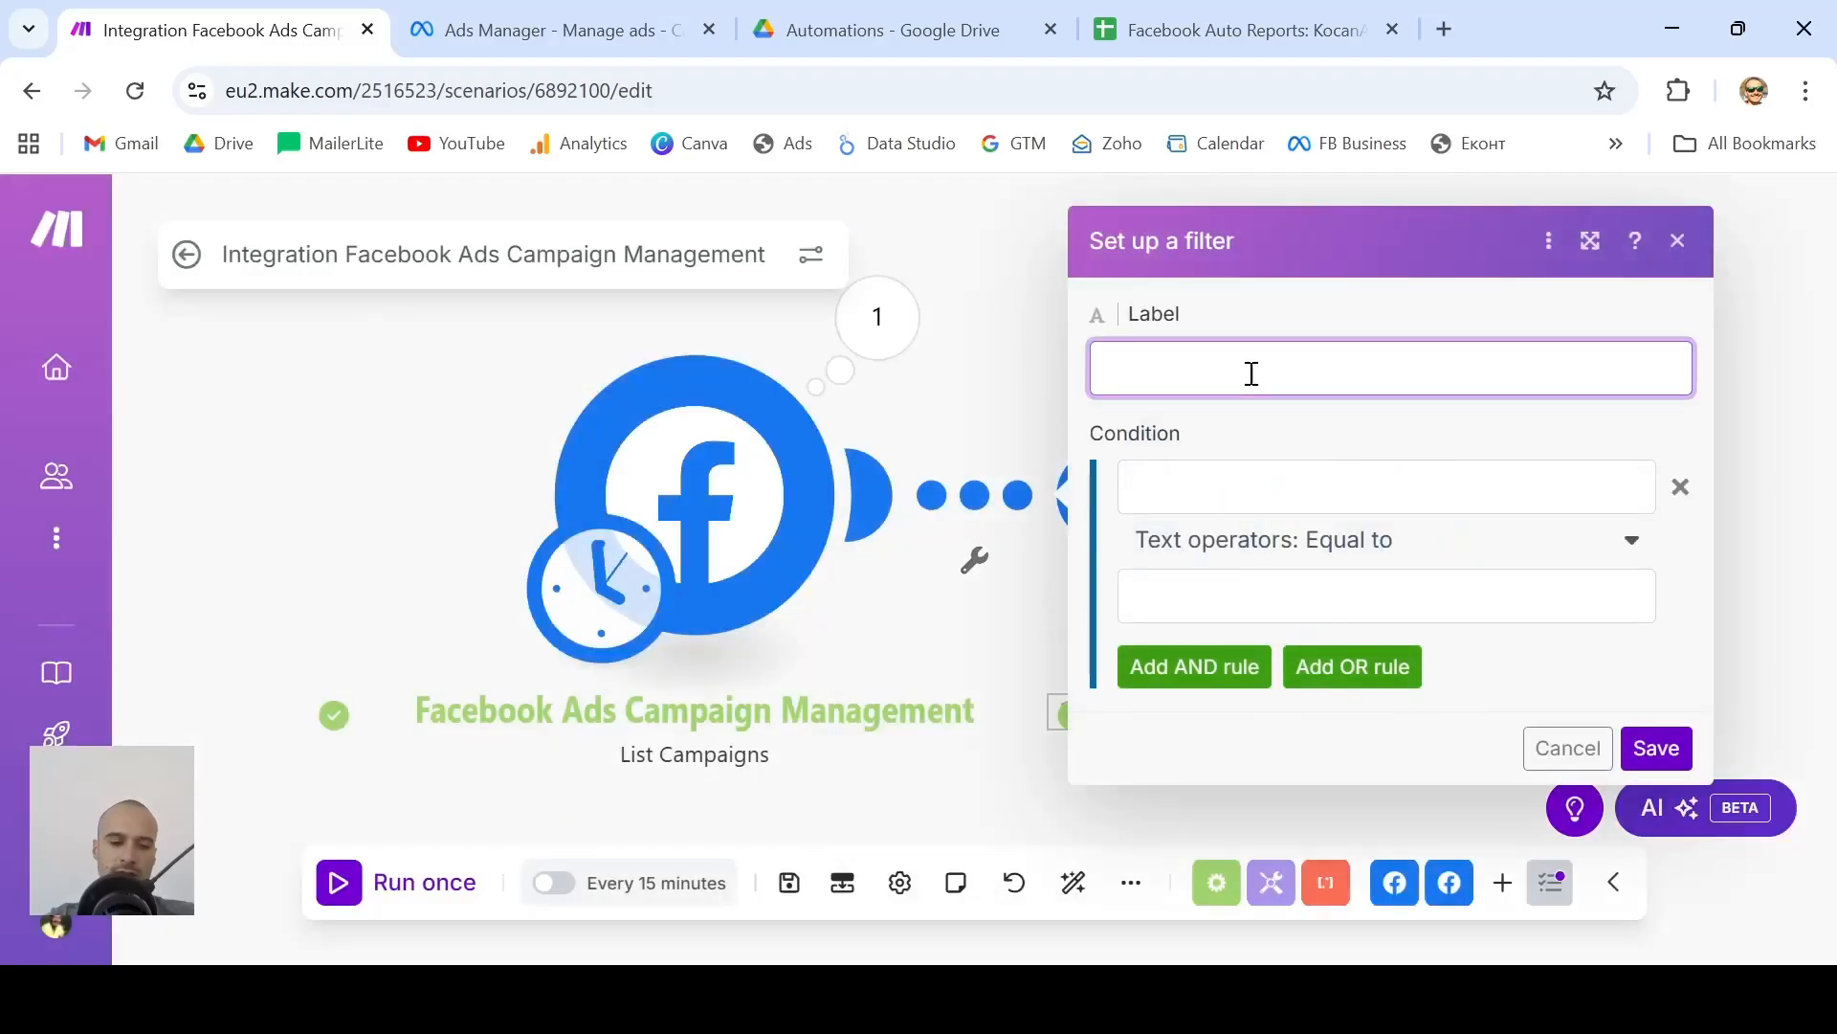
type("Active Campai")
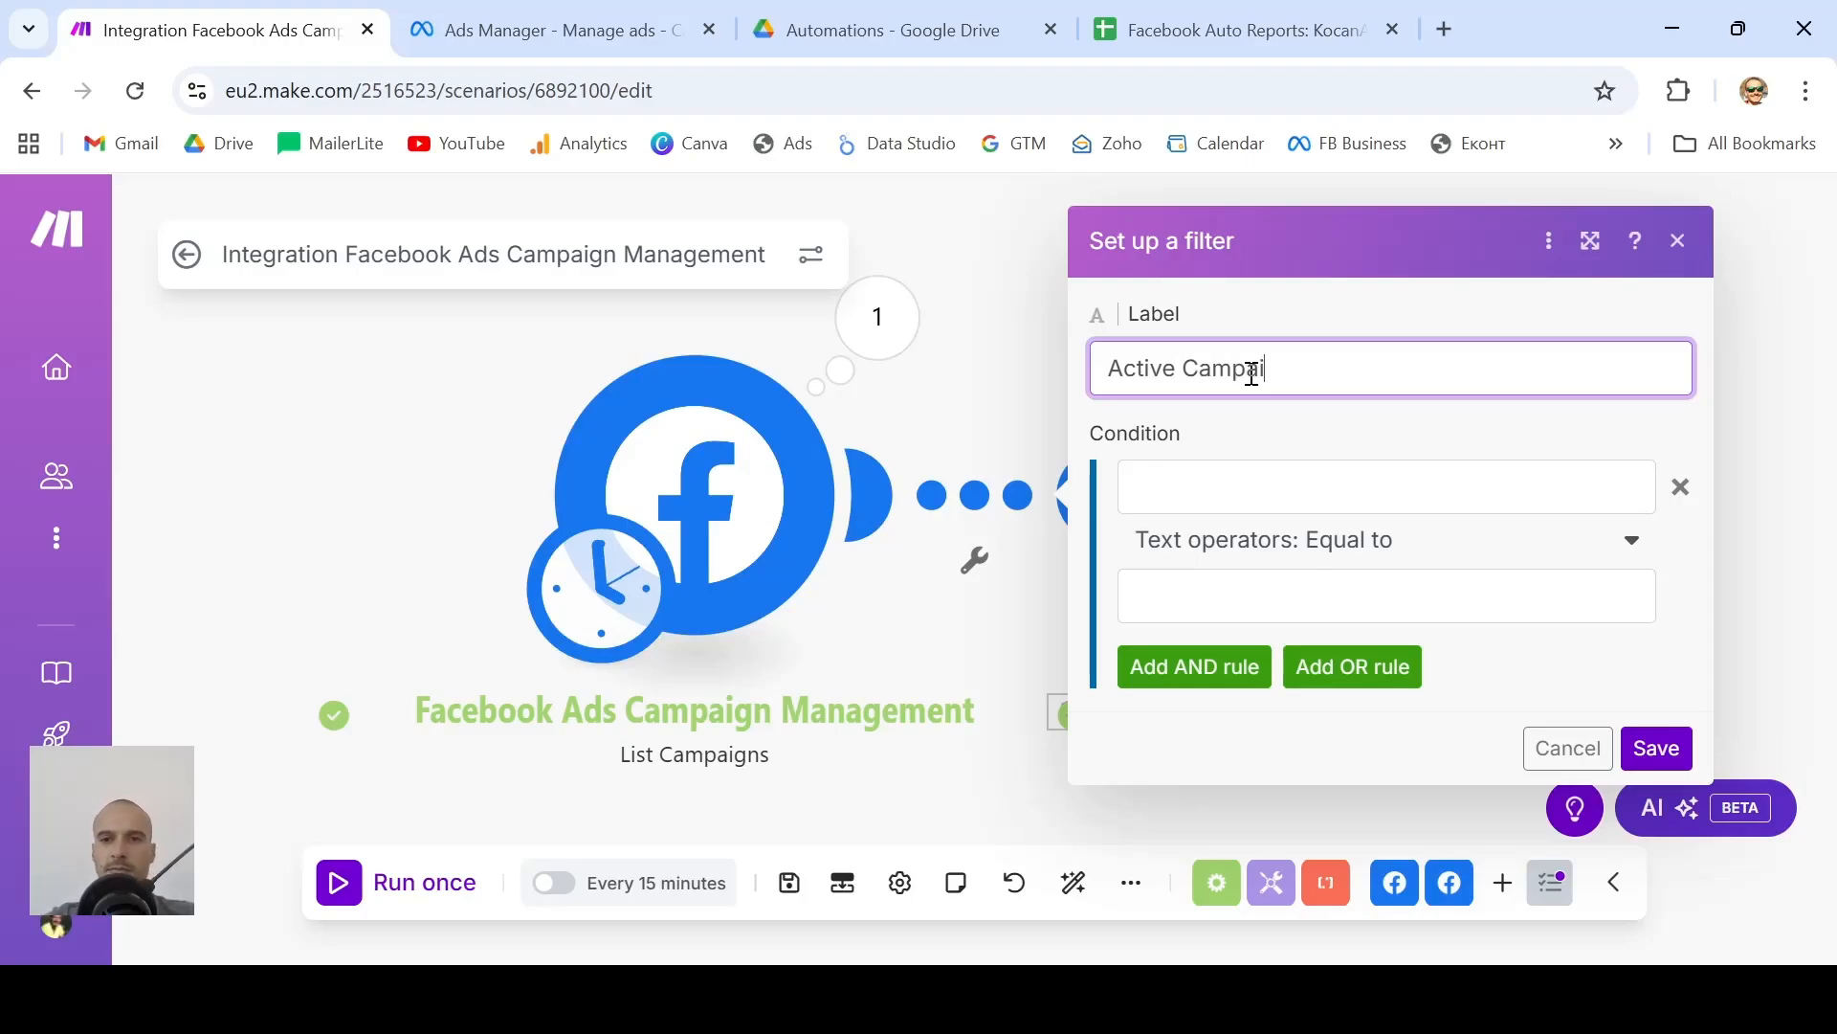
type("gns Only")
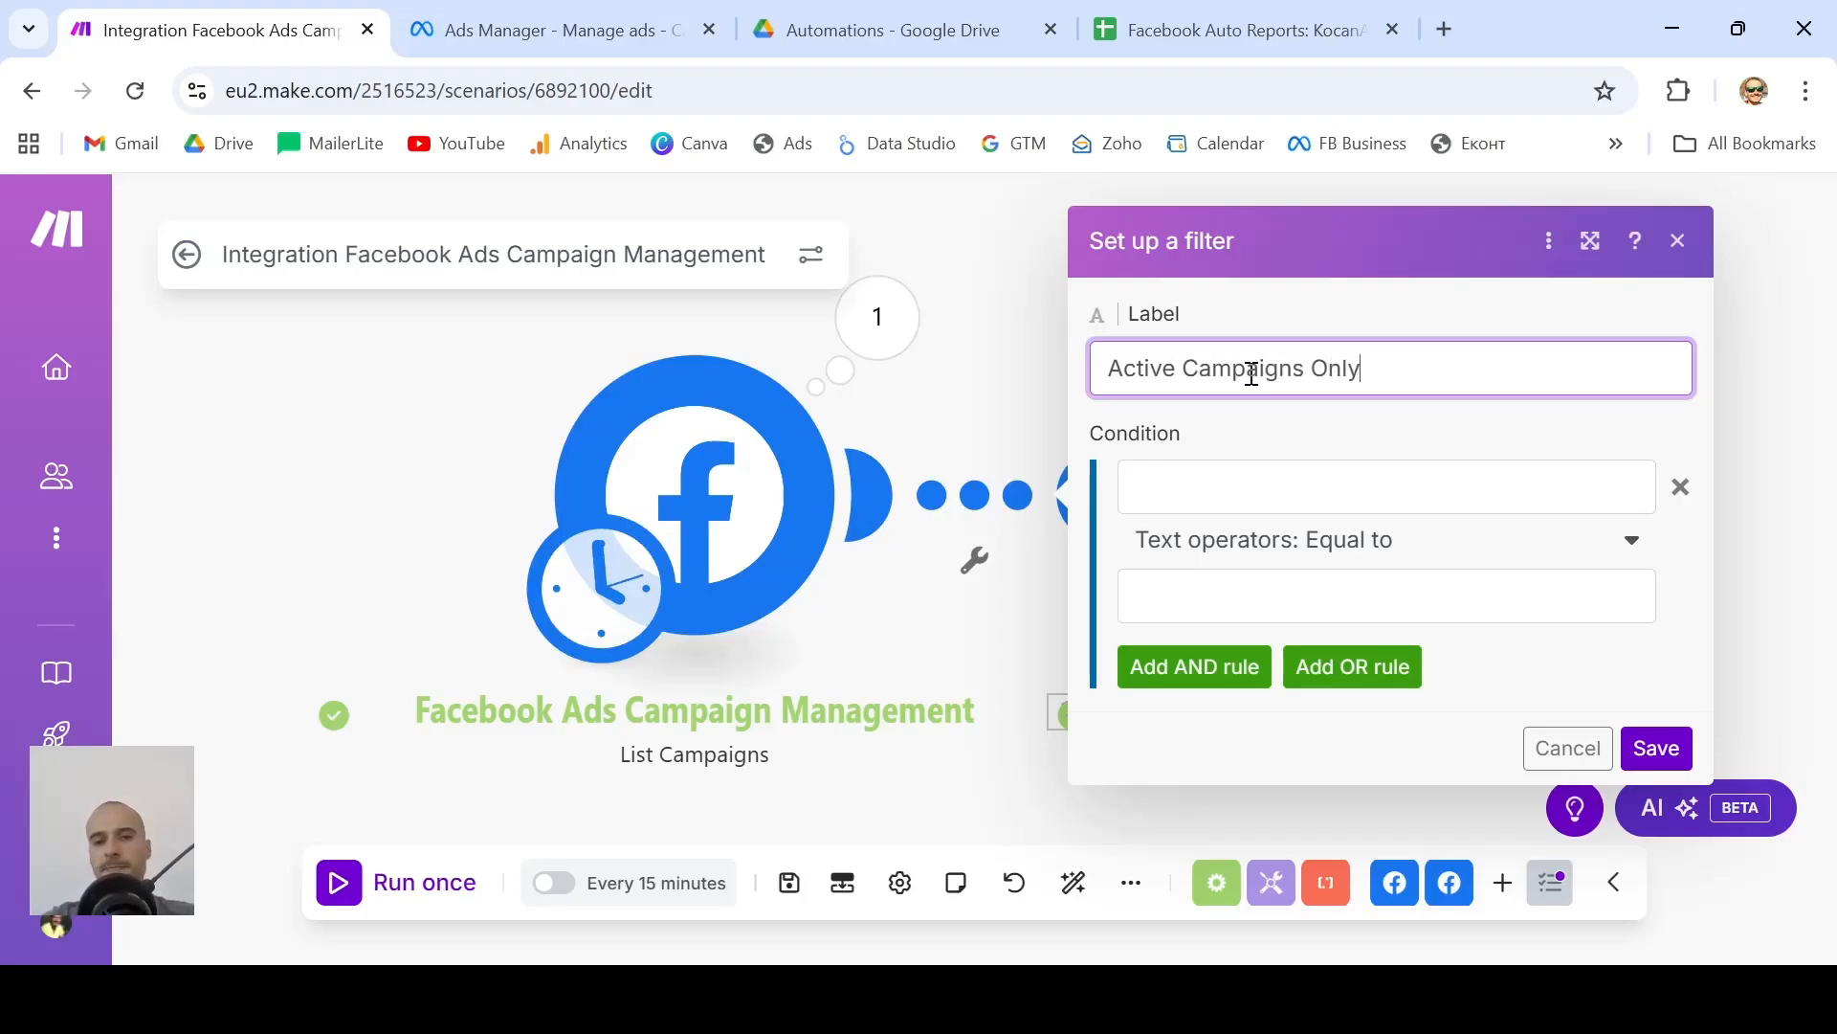
Set the filter condition to campaign Status equal to the text ACTIVE and save the filter
left_click(1519, 484)
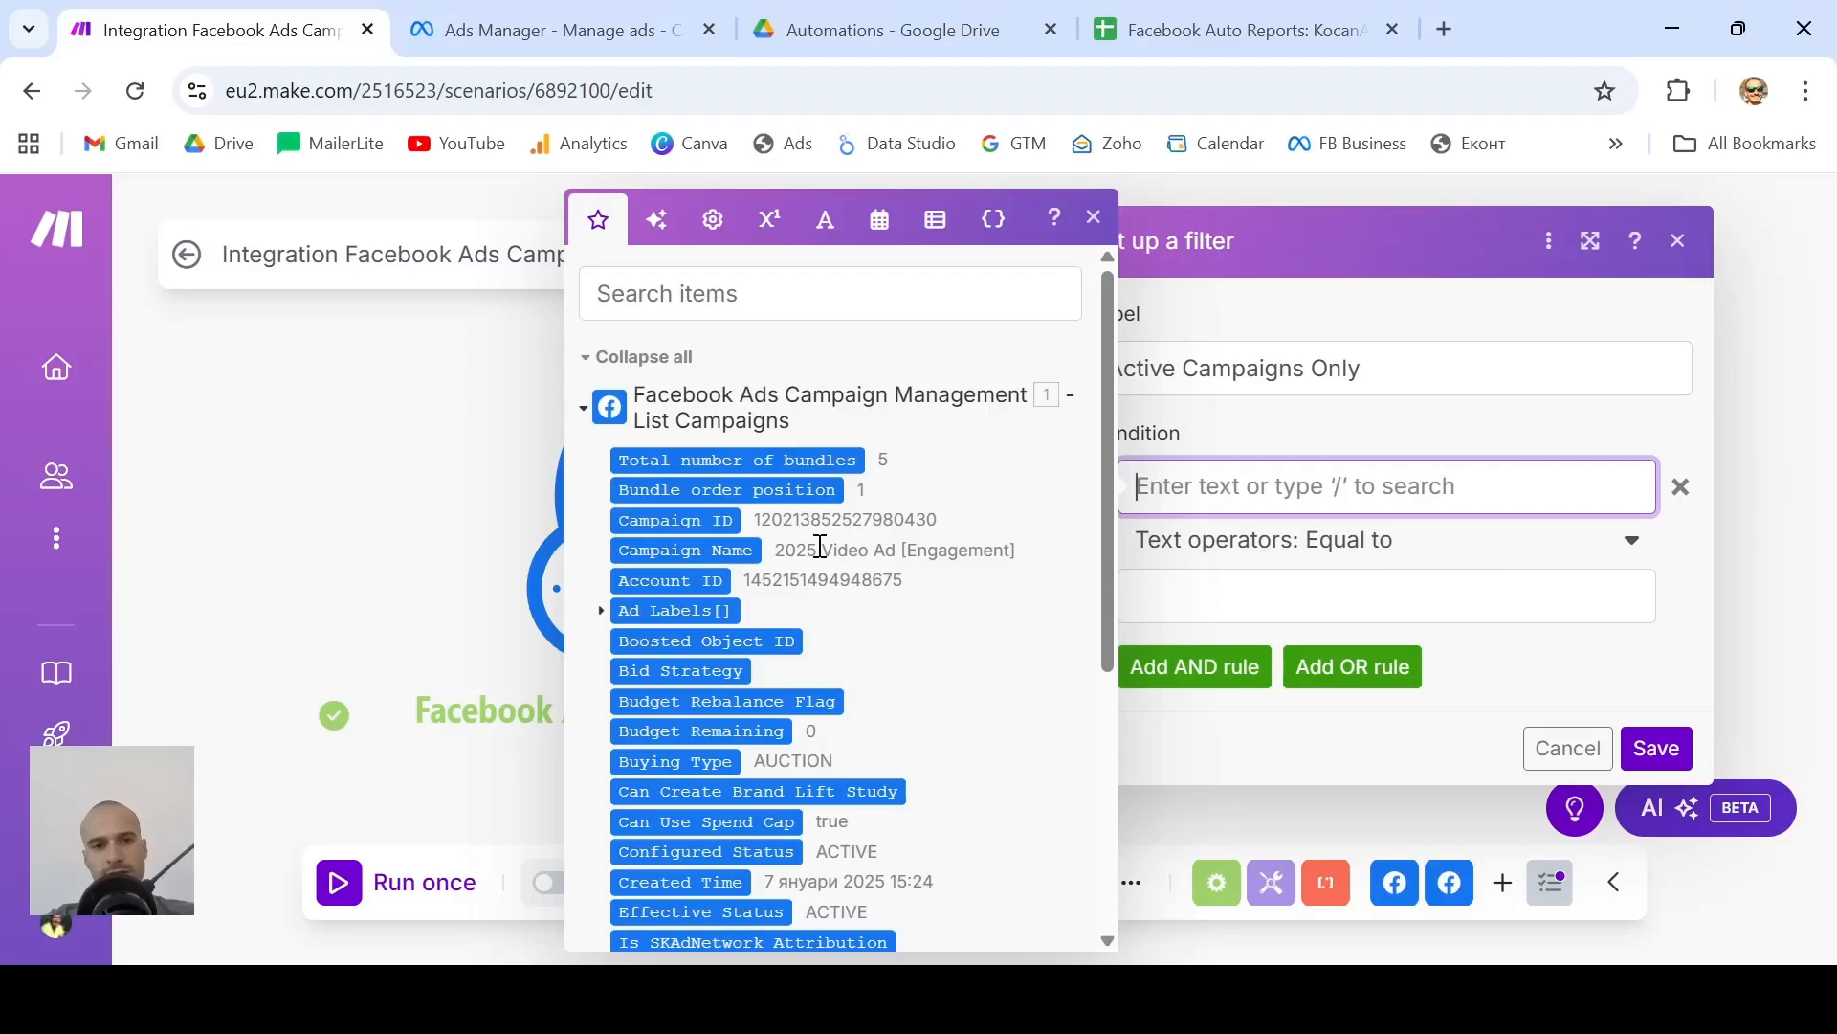
scroll(820, 546, "down", 4)
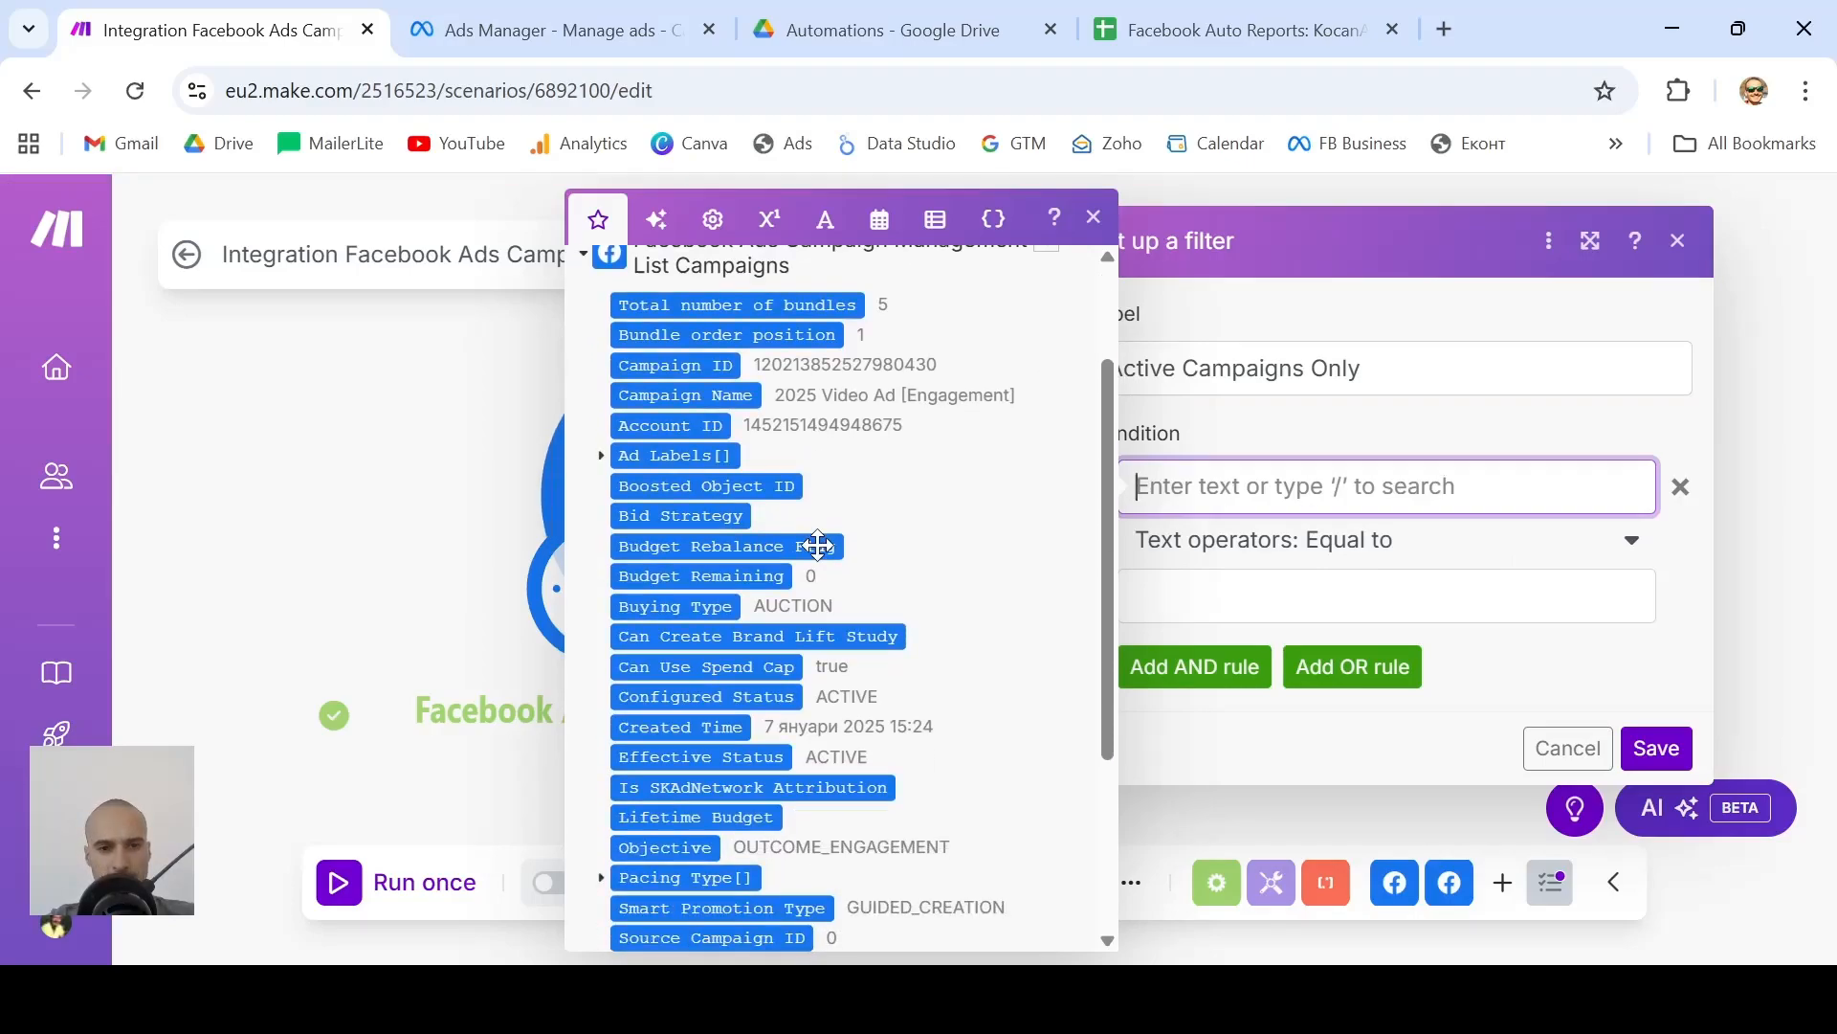
scroll(818, 544, "down", 2)
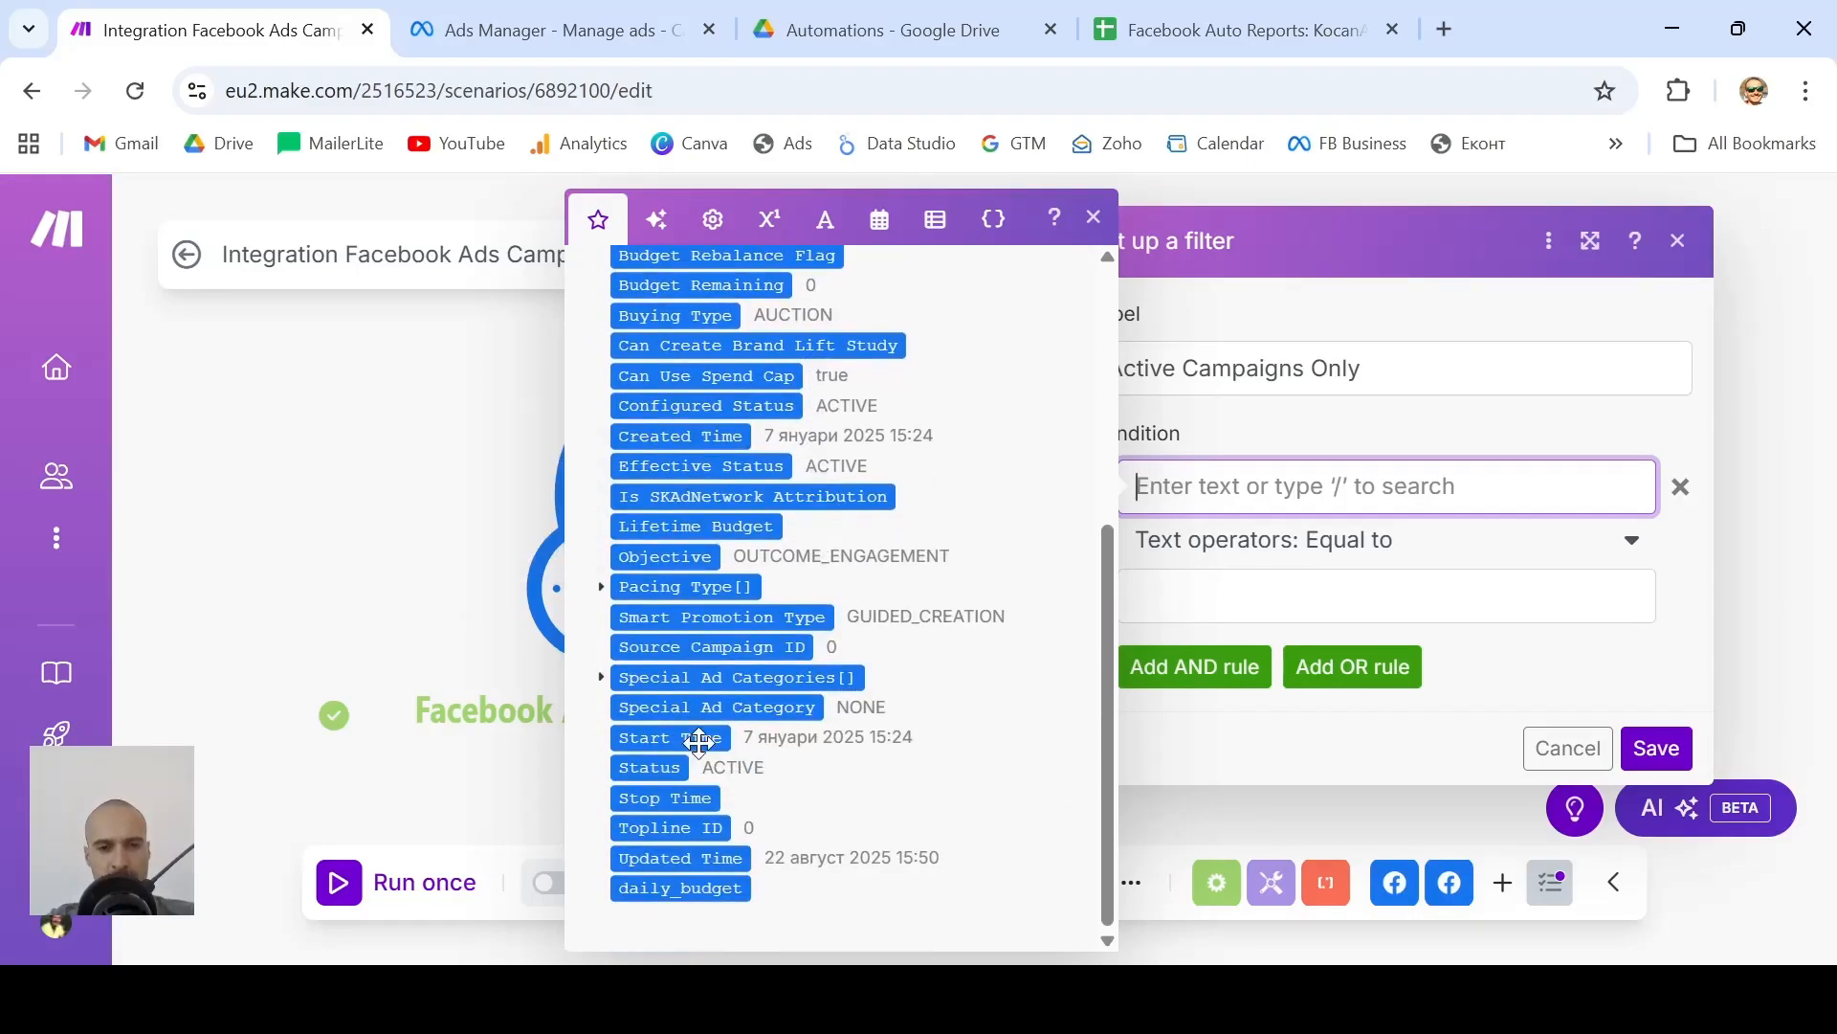
left_click(647, 771)
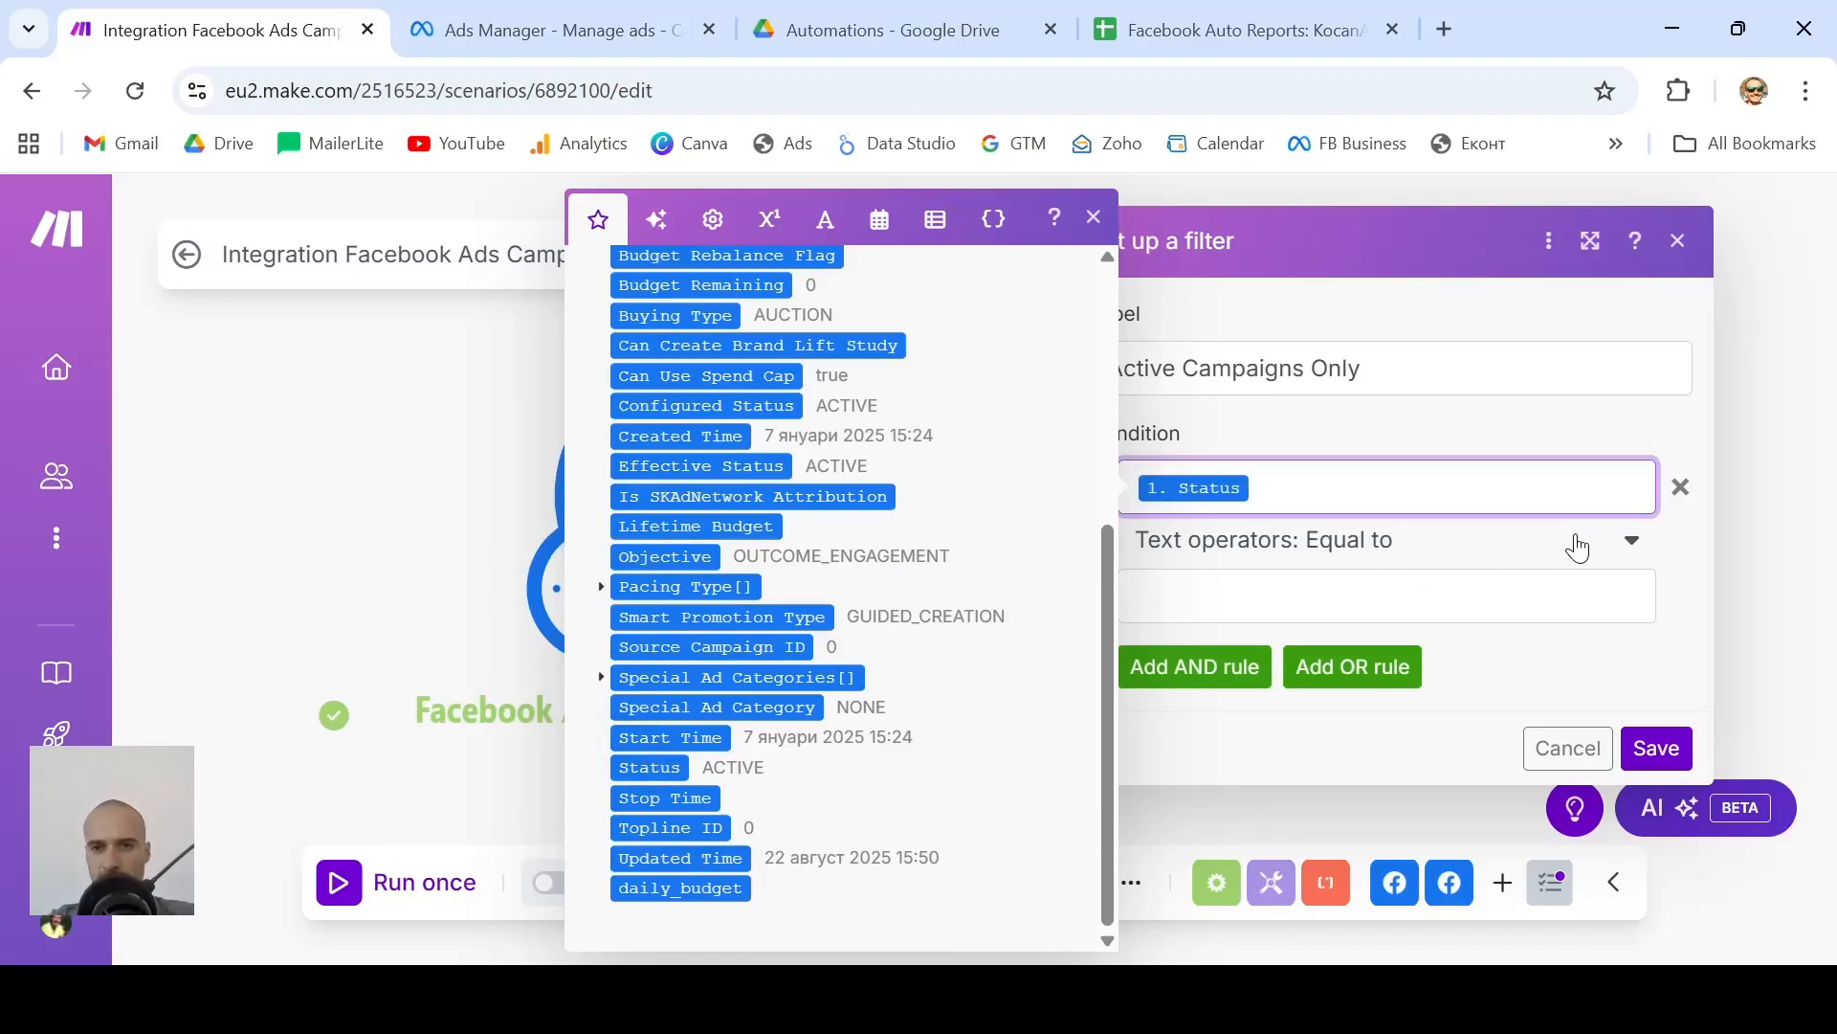
left_click(1389, 592)
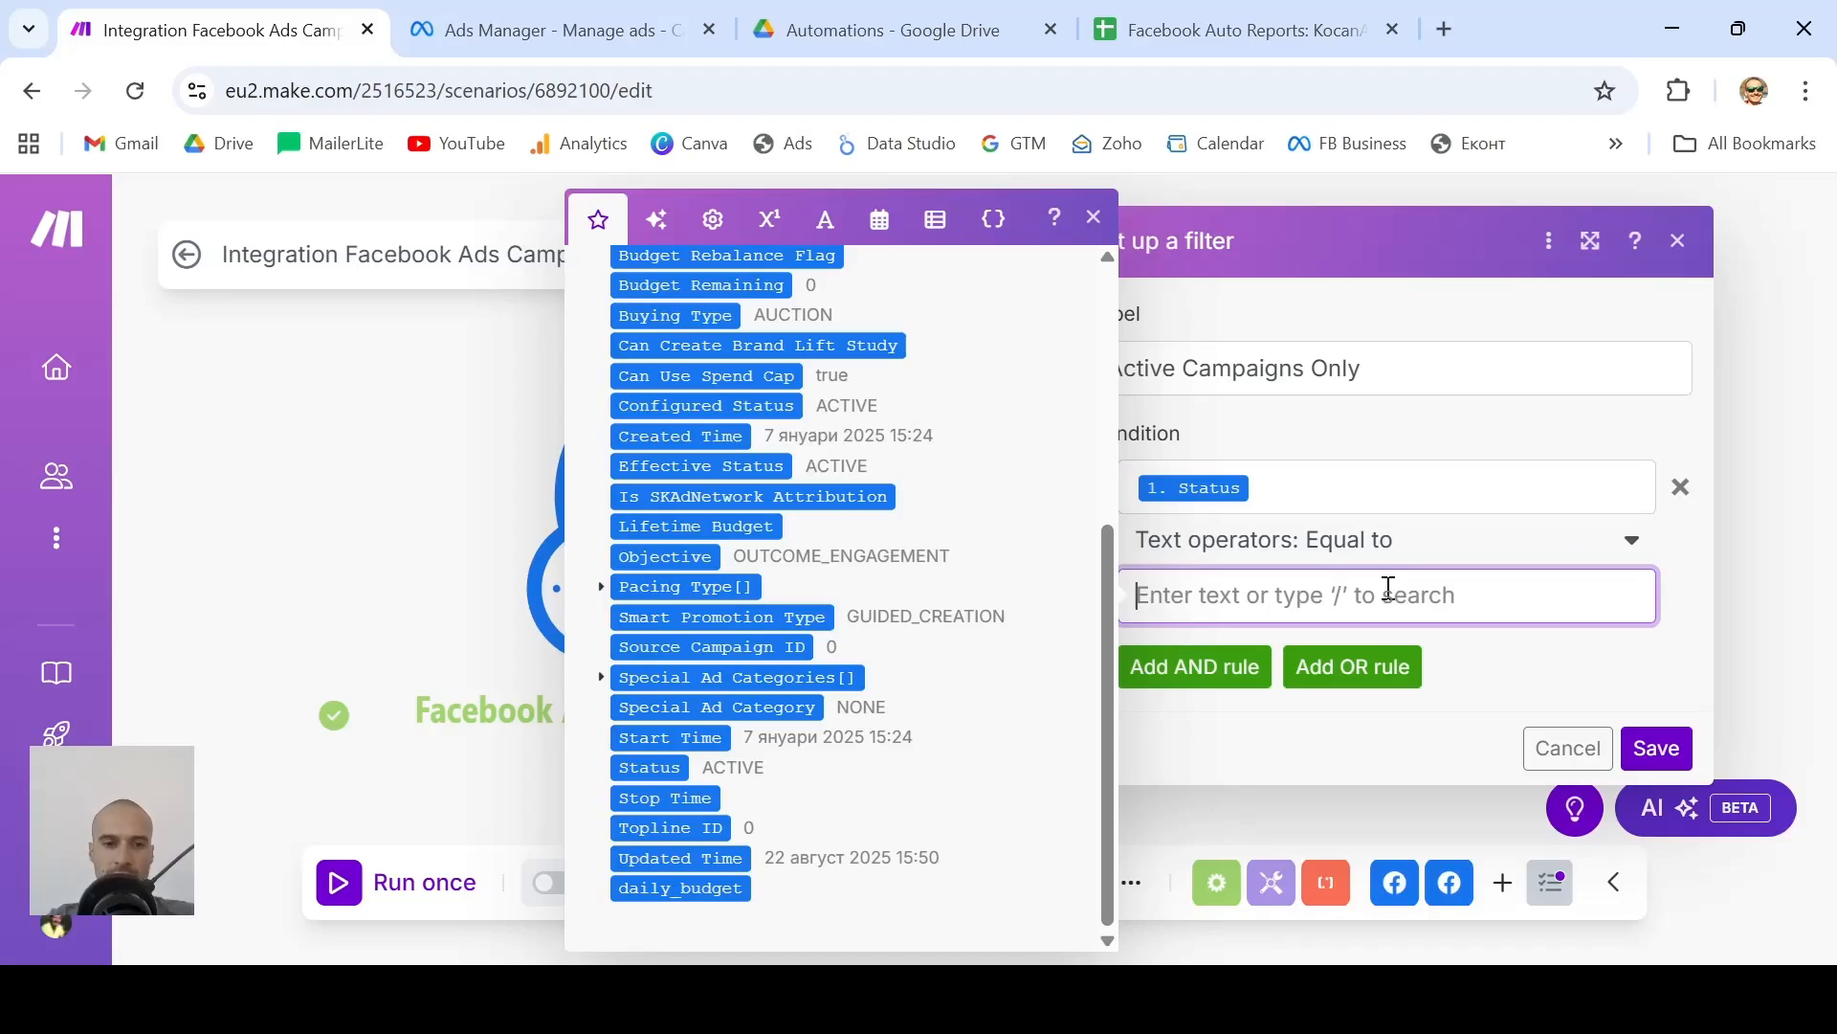
type("ACTIVE")
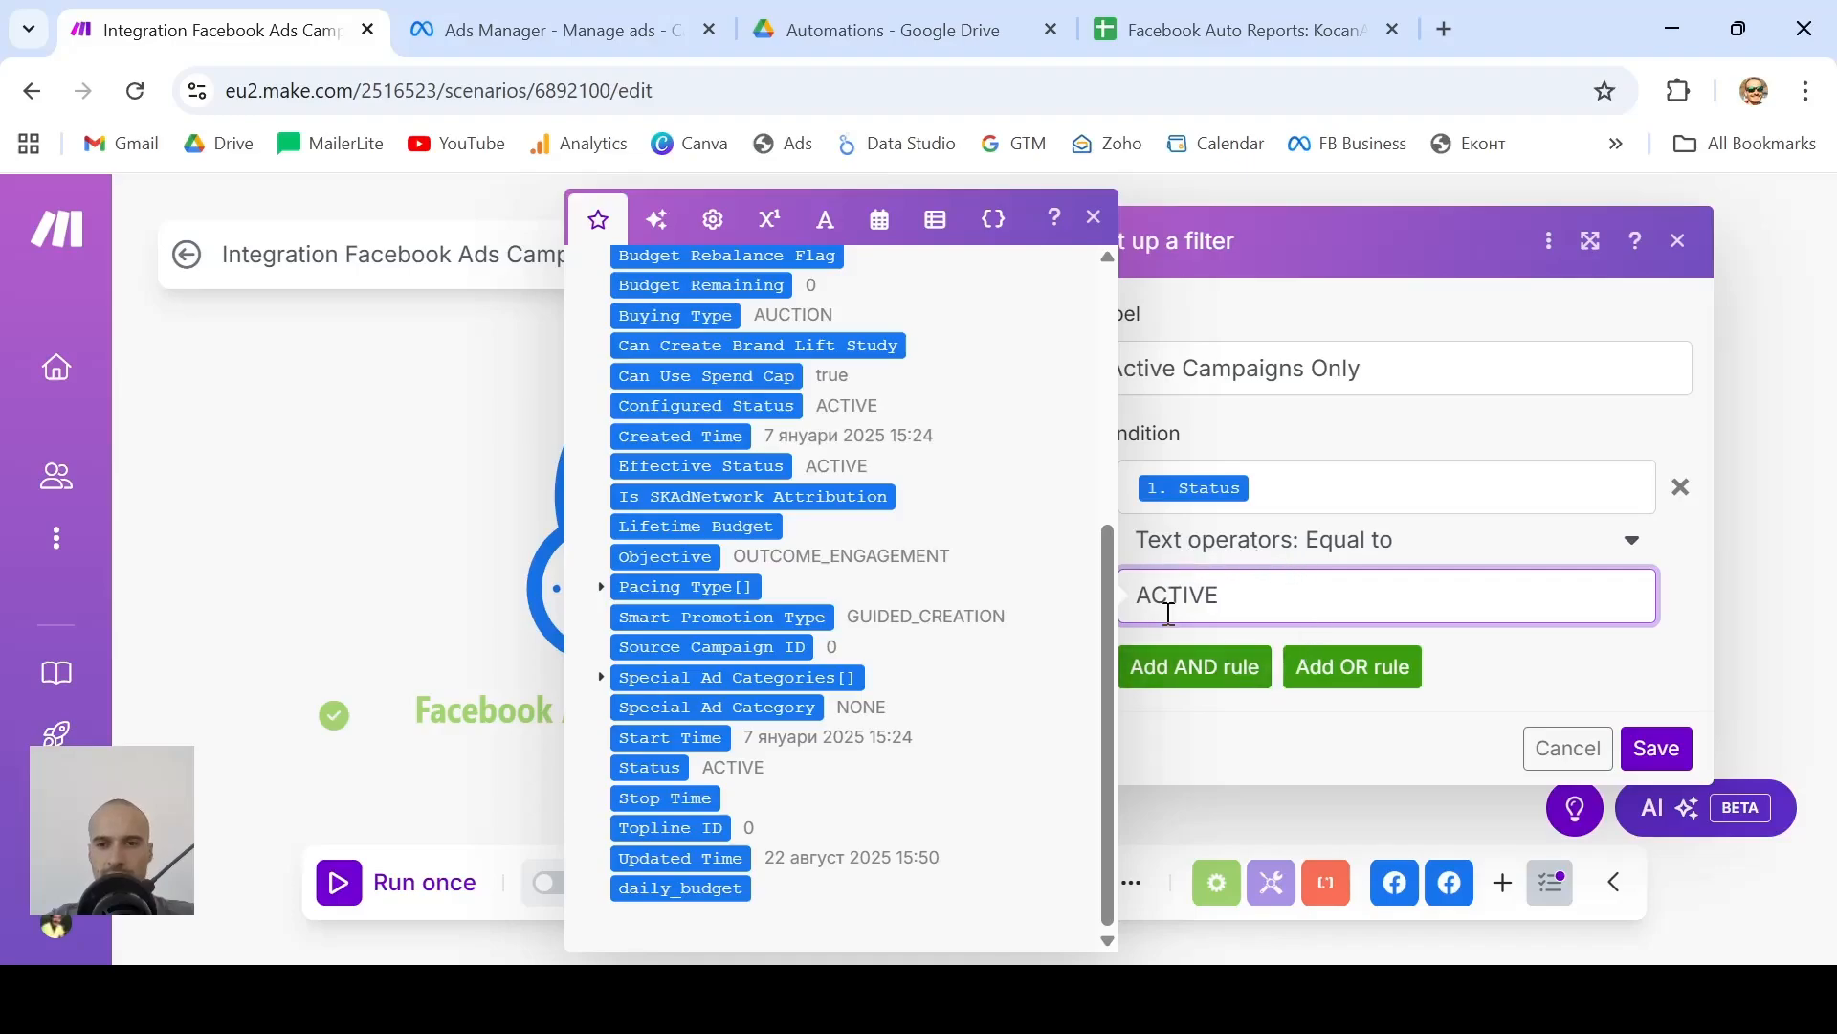
left_click(1659, 751)
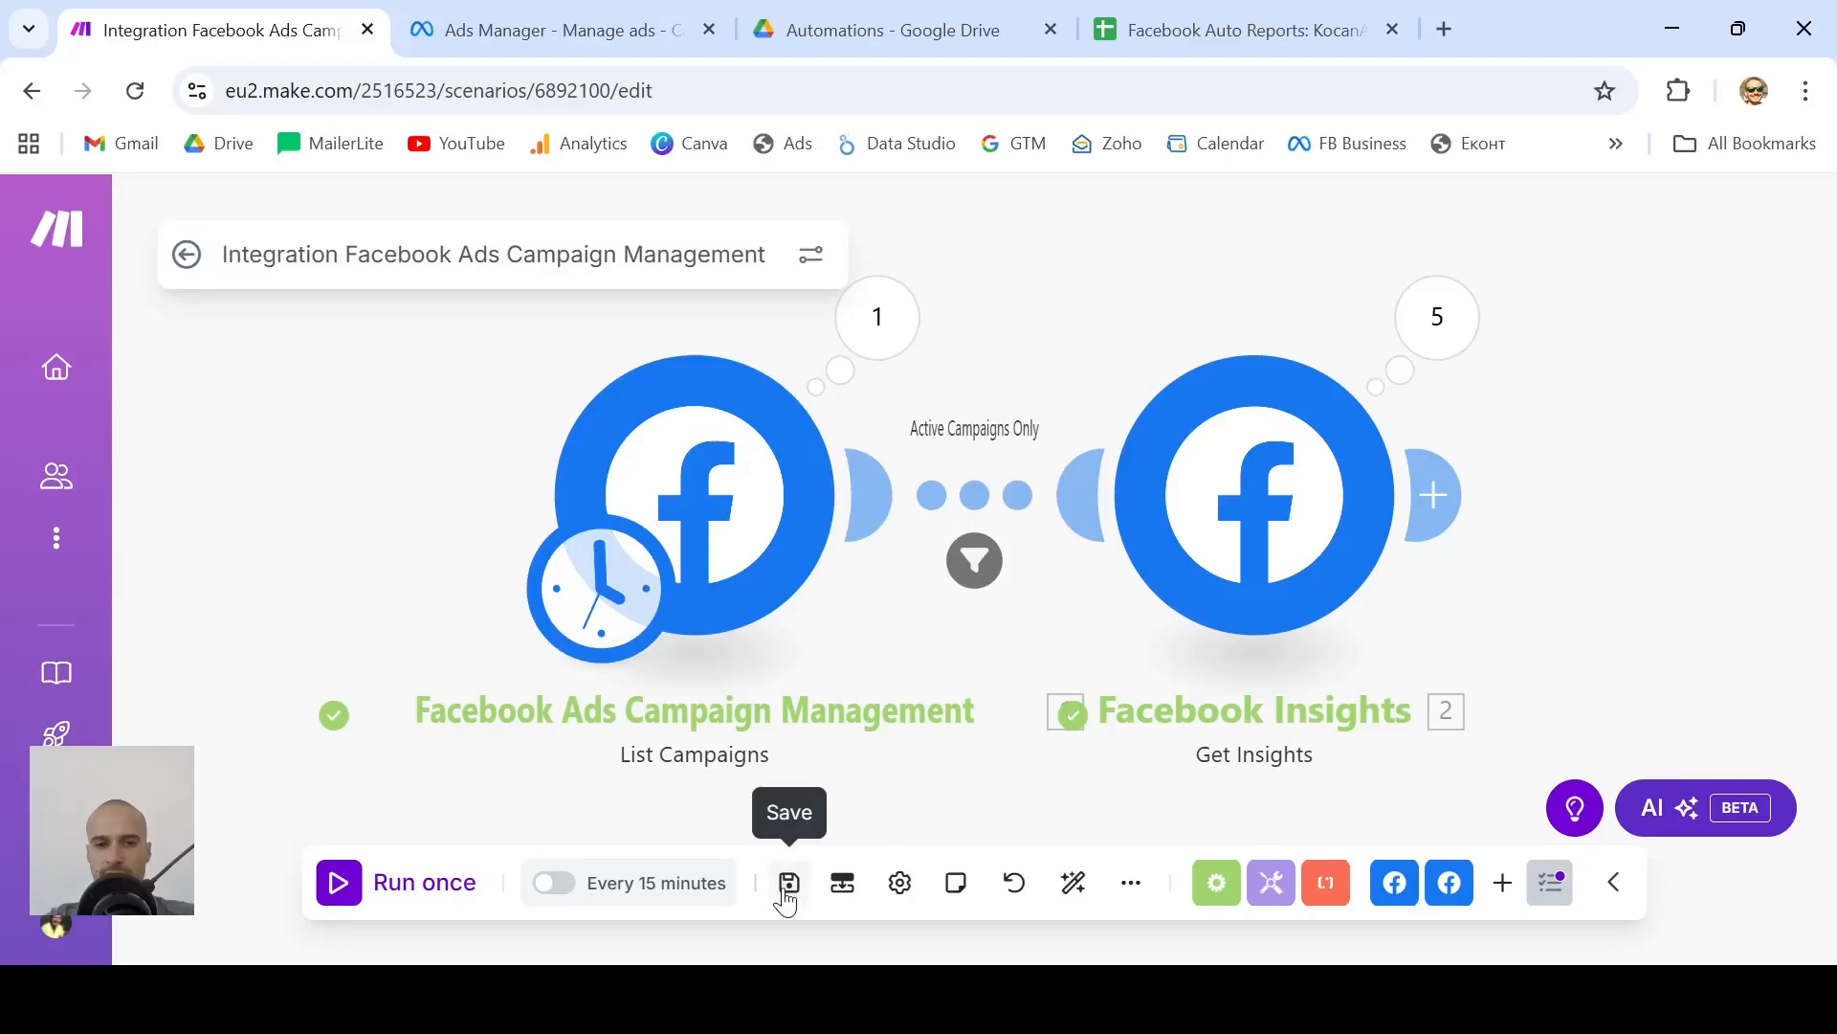
Save the scenario and run it once with the active-campaigns filter in place
left_click(786, 886)
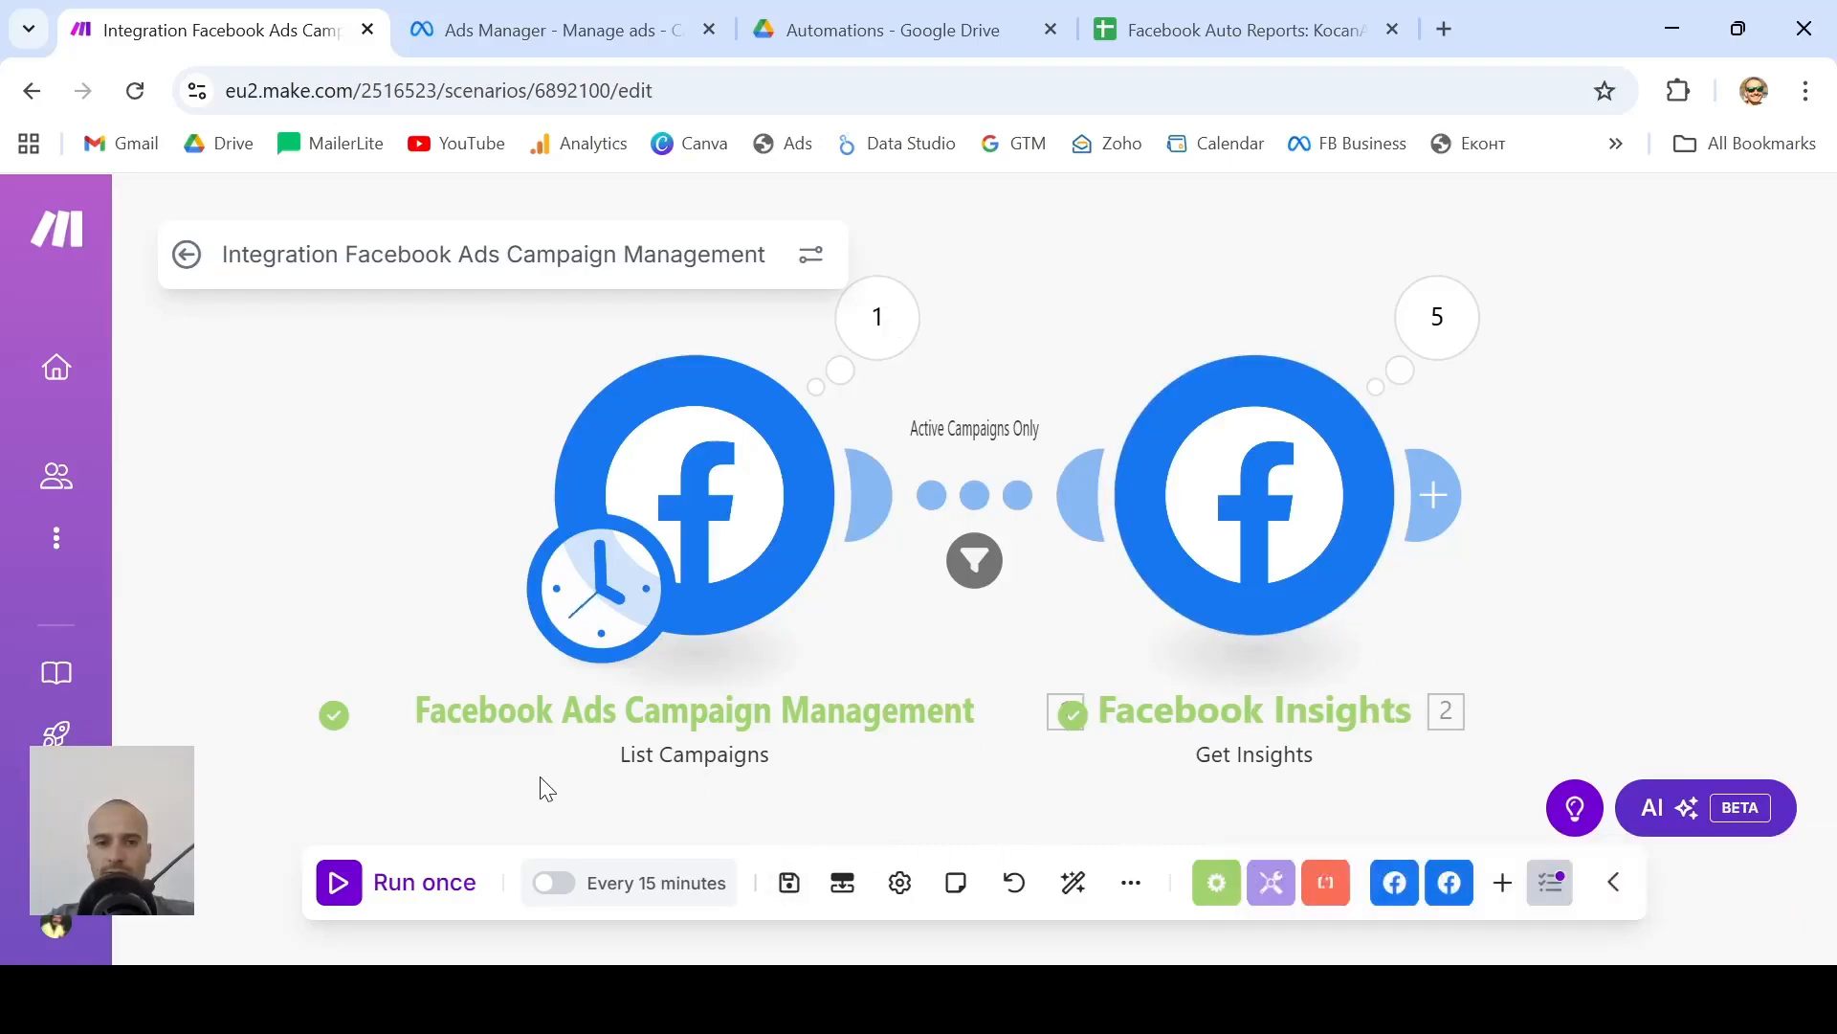
left_click(337, 895)
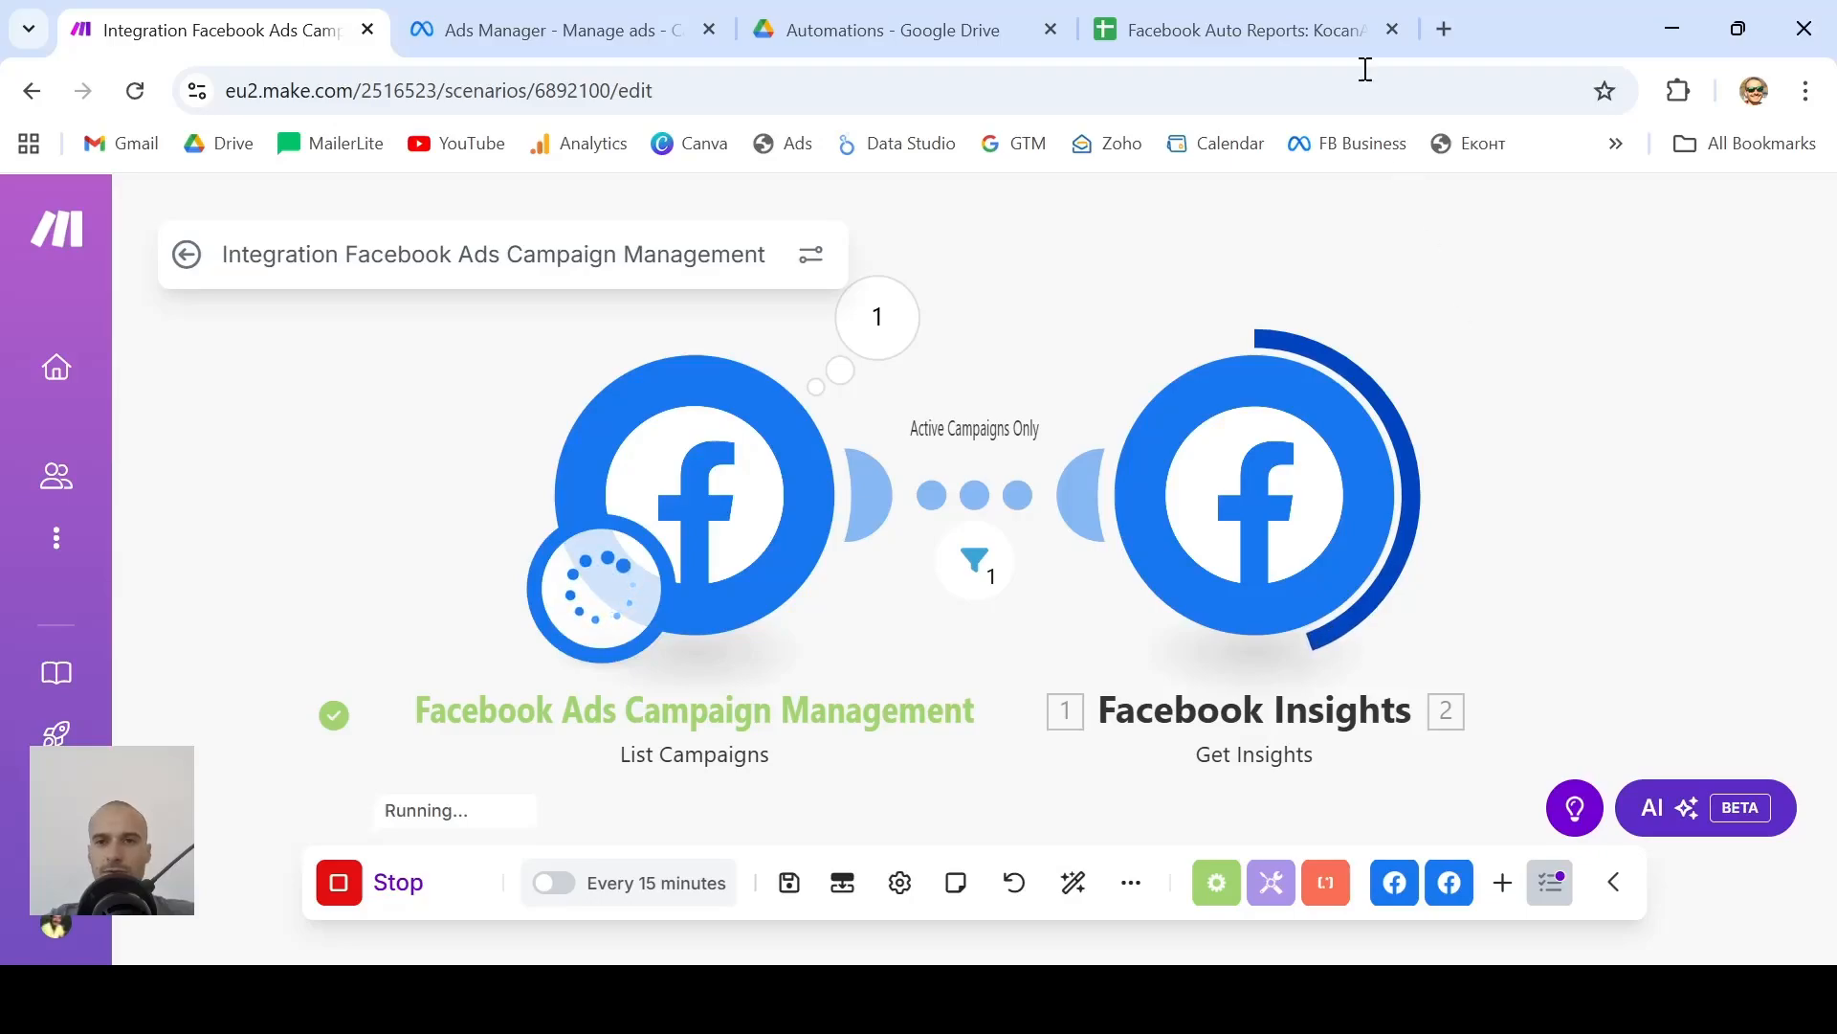
Switch to the Facebook Auto Reports: KocanAir spreadsheet and enter the headers "Start Date" in A1 and "End Date" in B1
left_click(1230, 21)
left_click(387, 546)
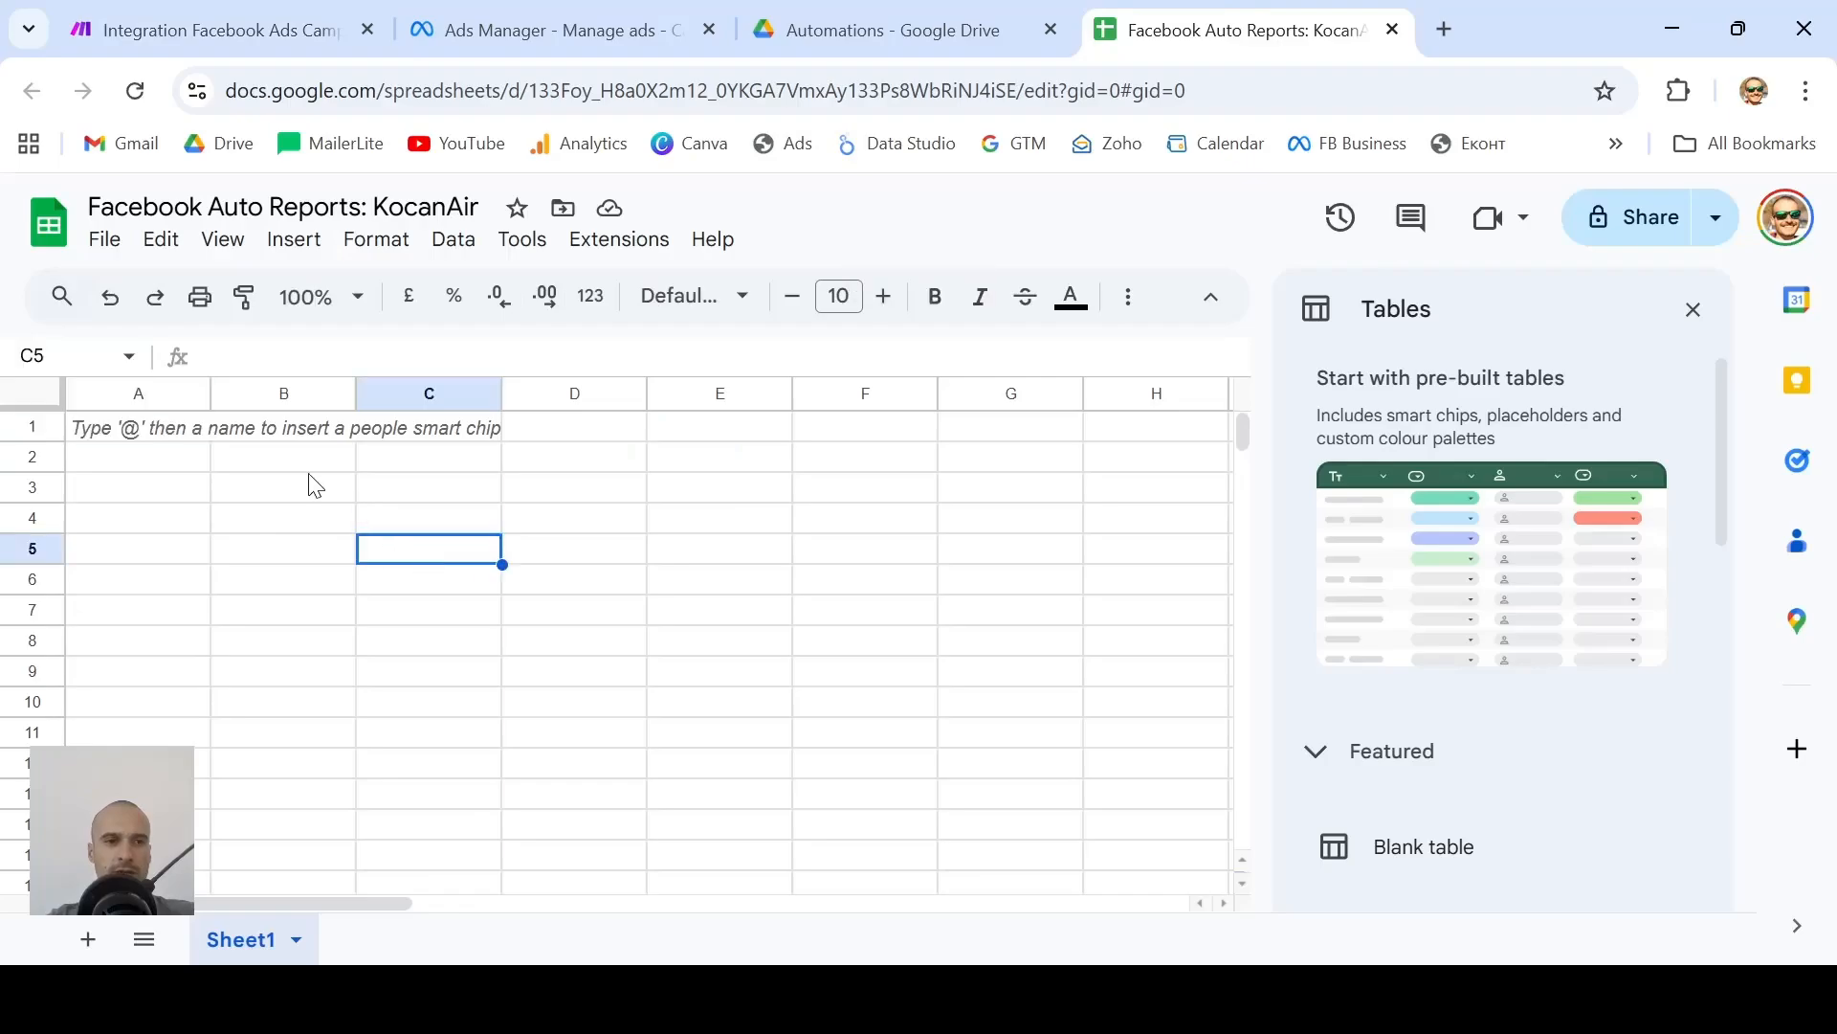
left_click(175, 437)
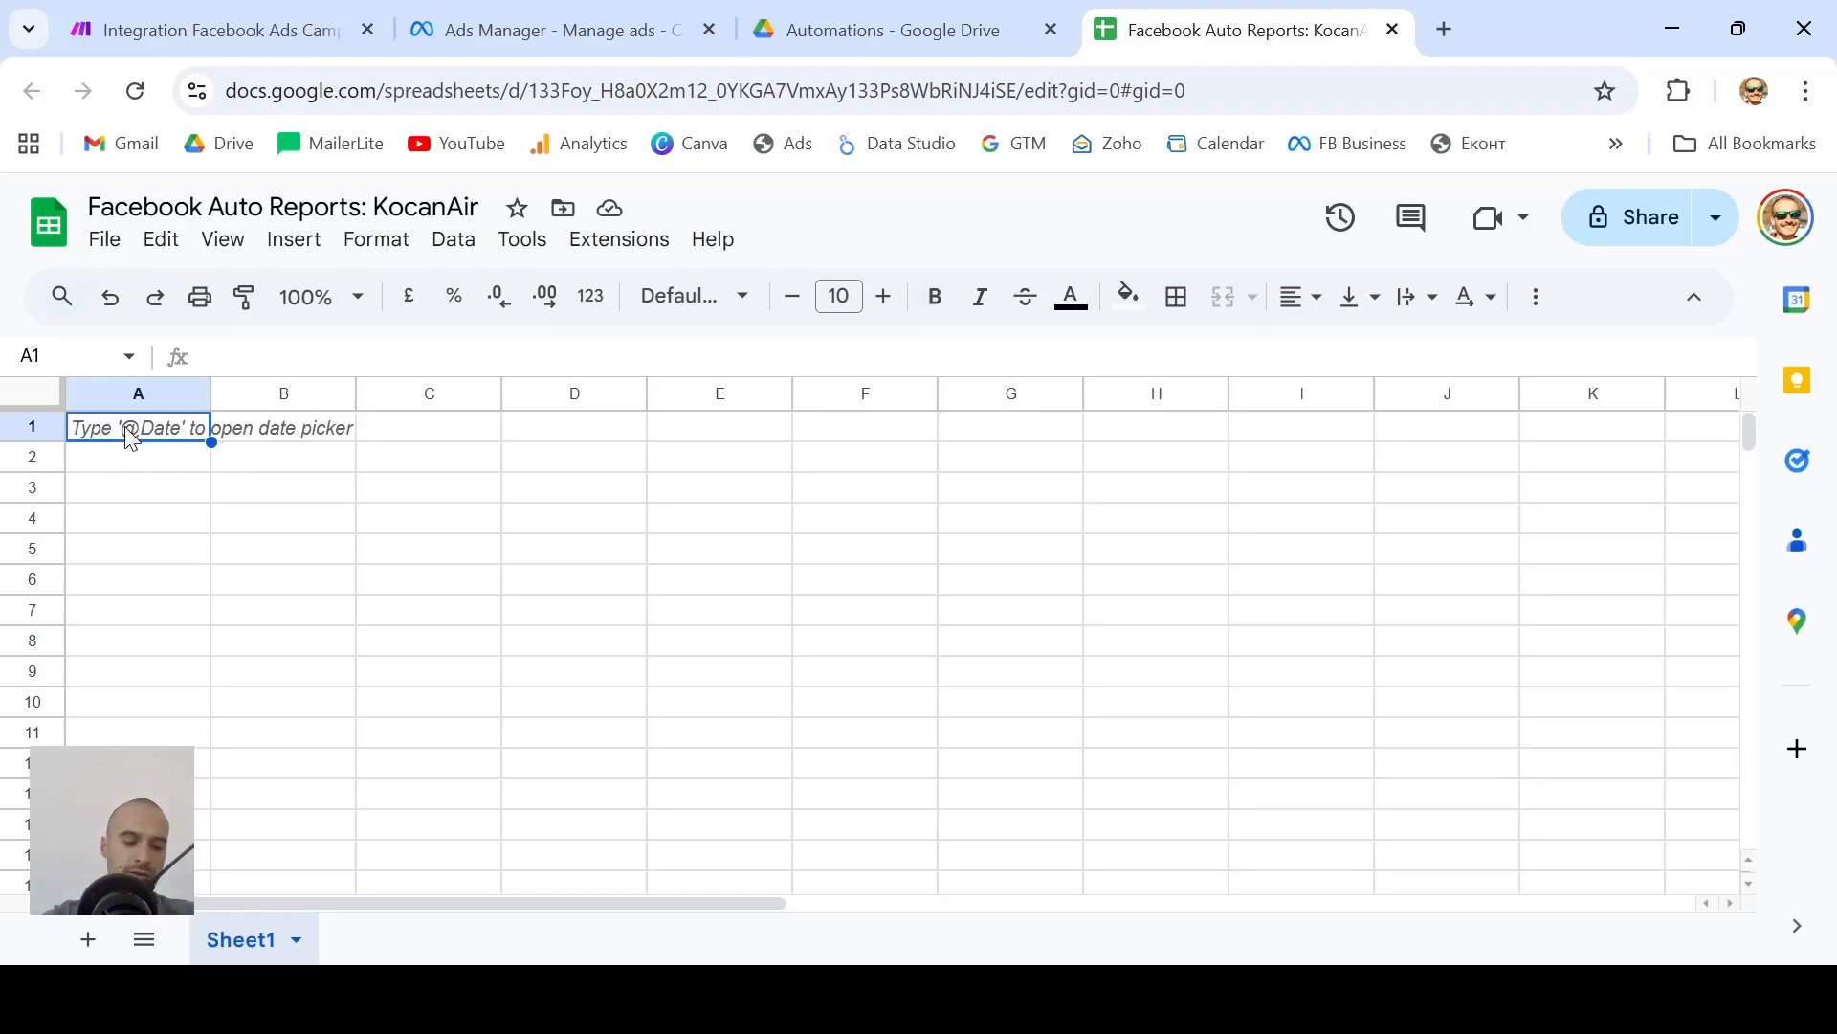
type("Start")
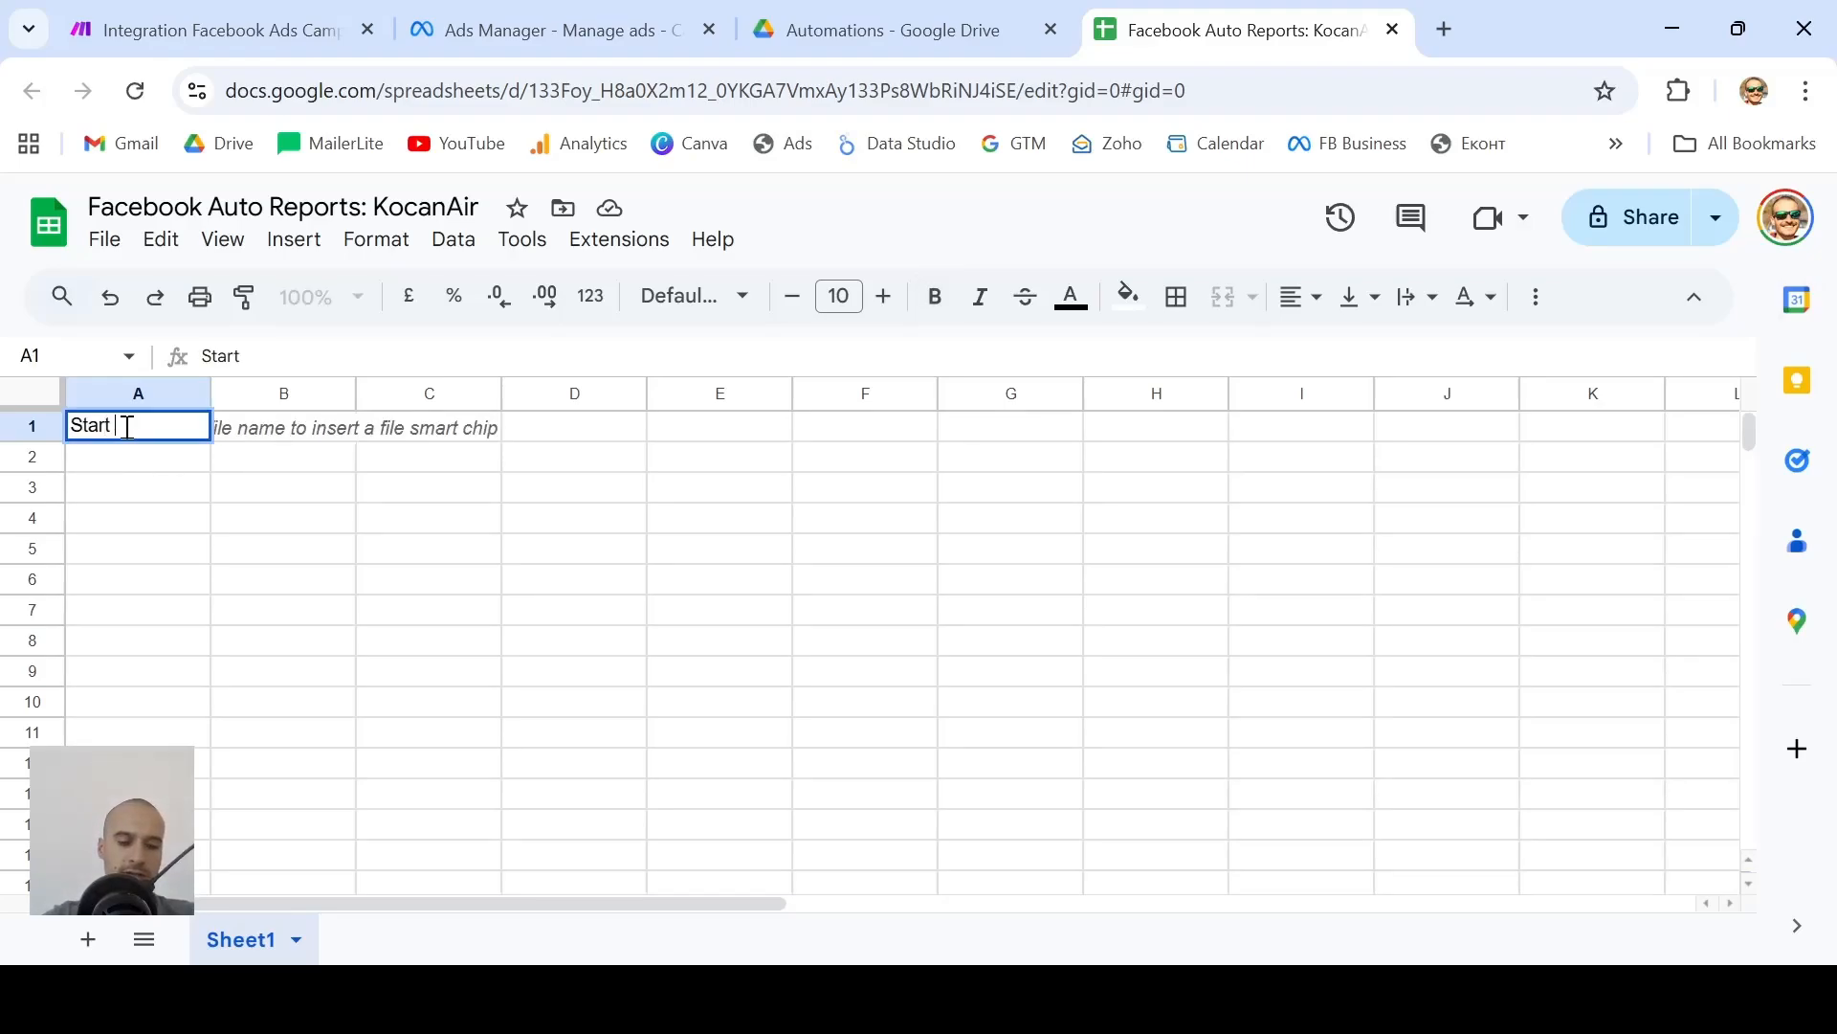
type(" Date")
key("Tab")
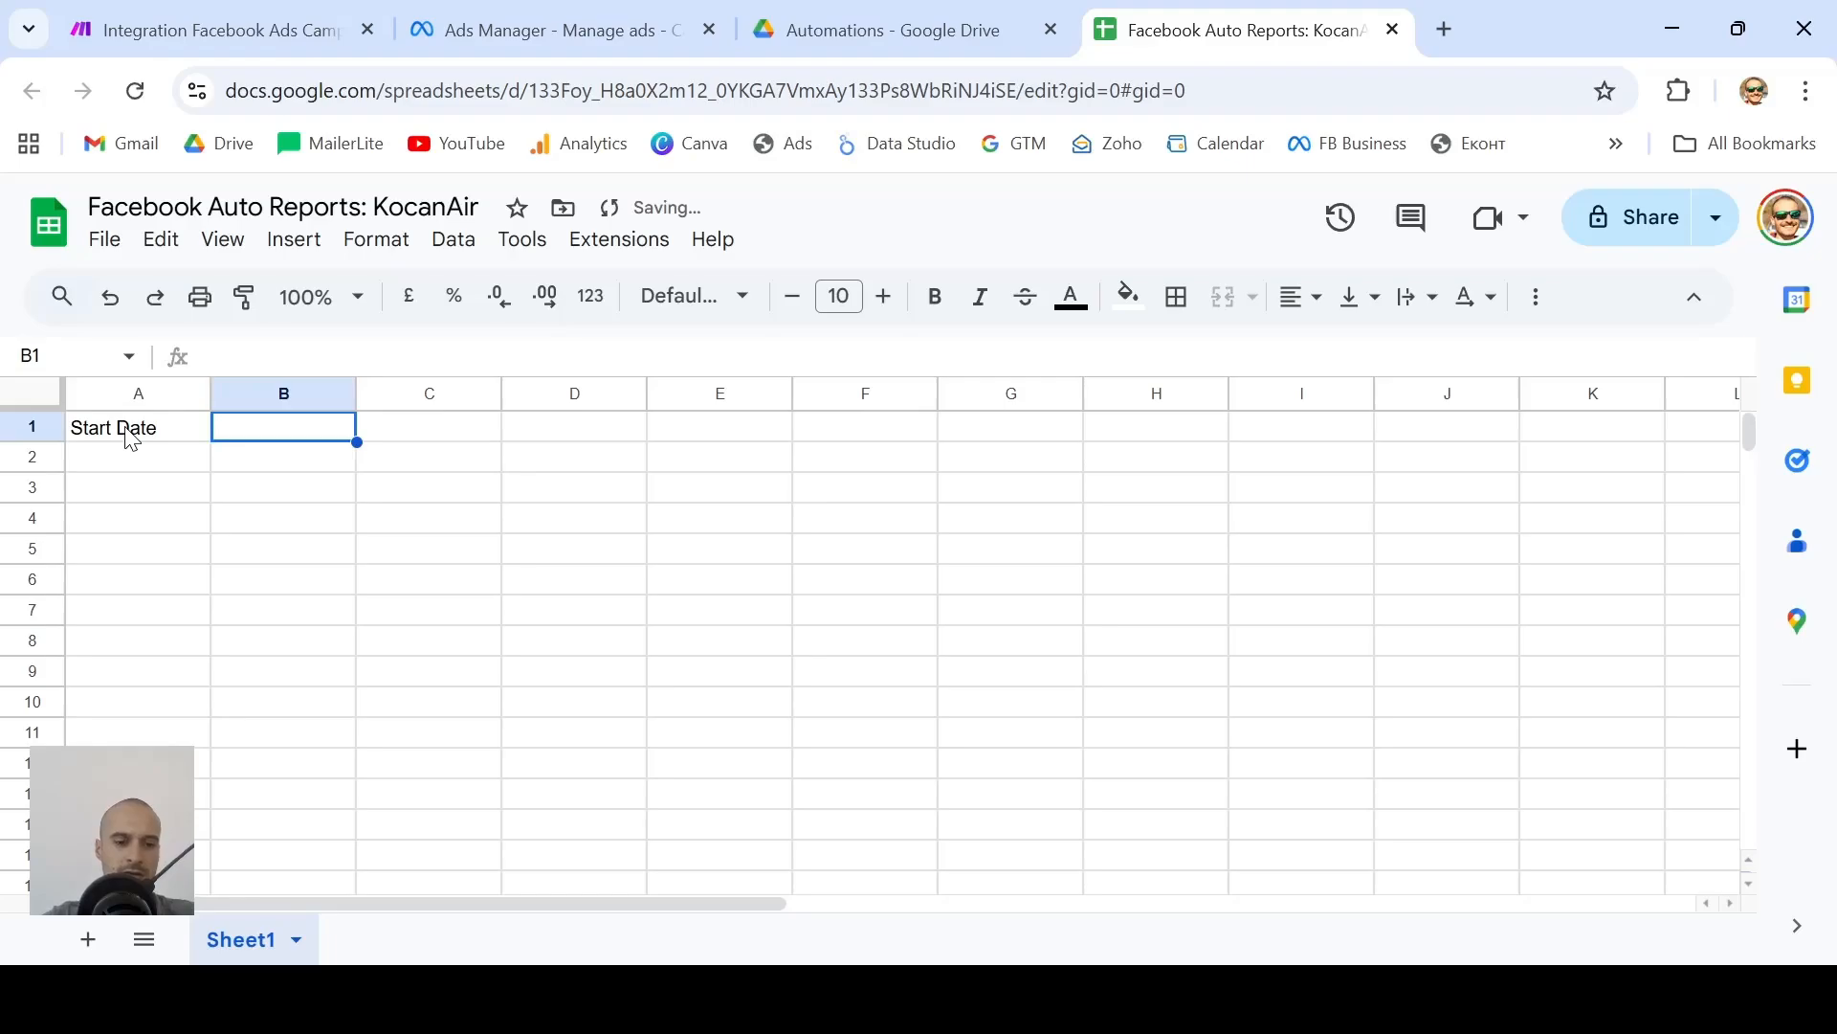
type("End Date")
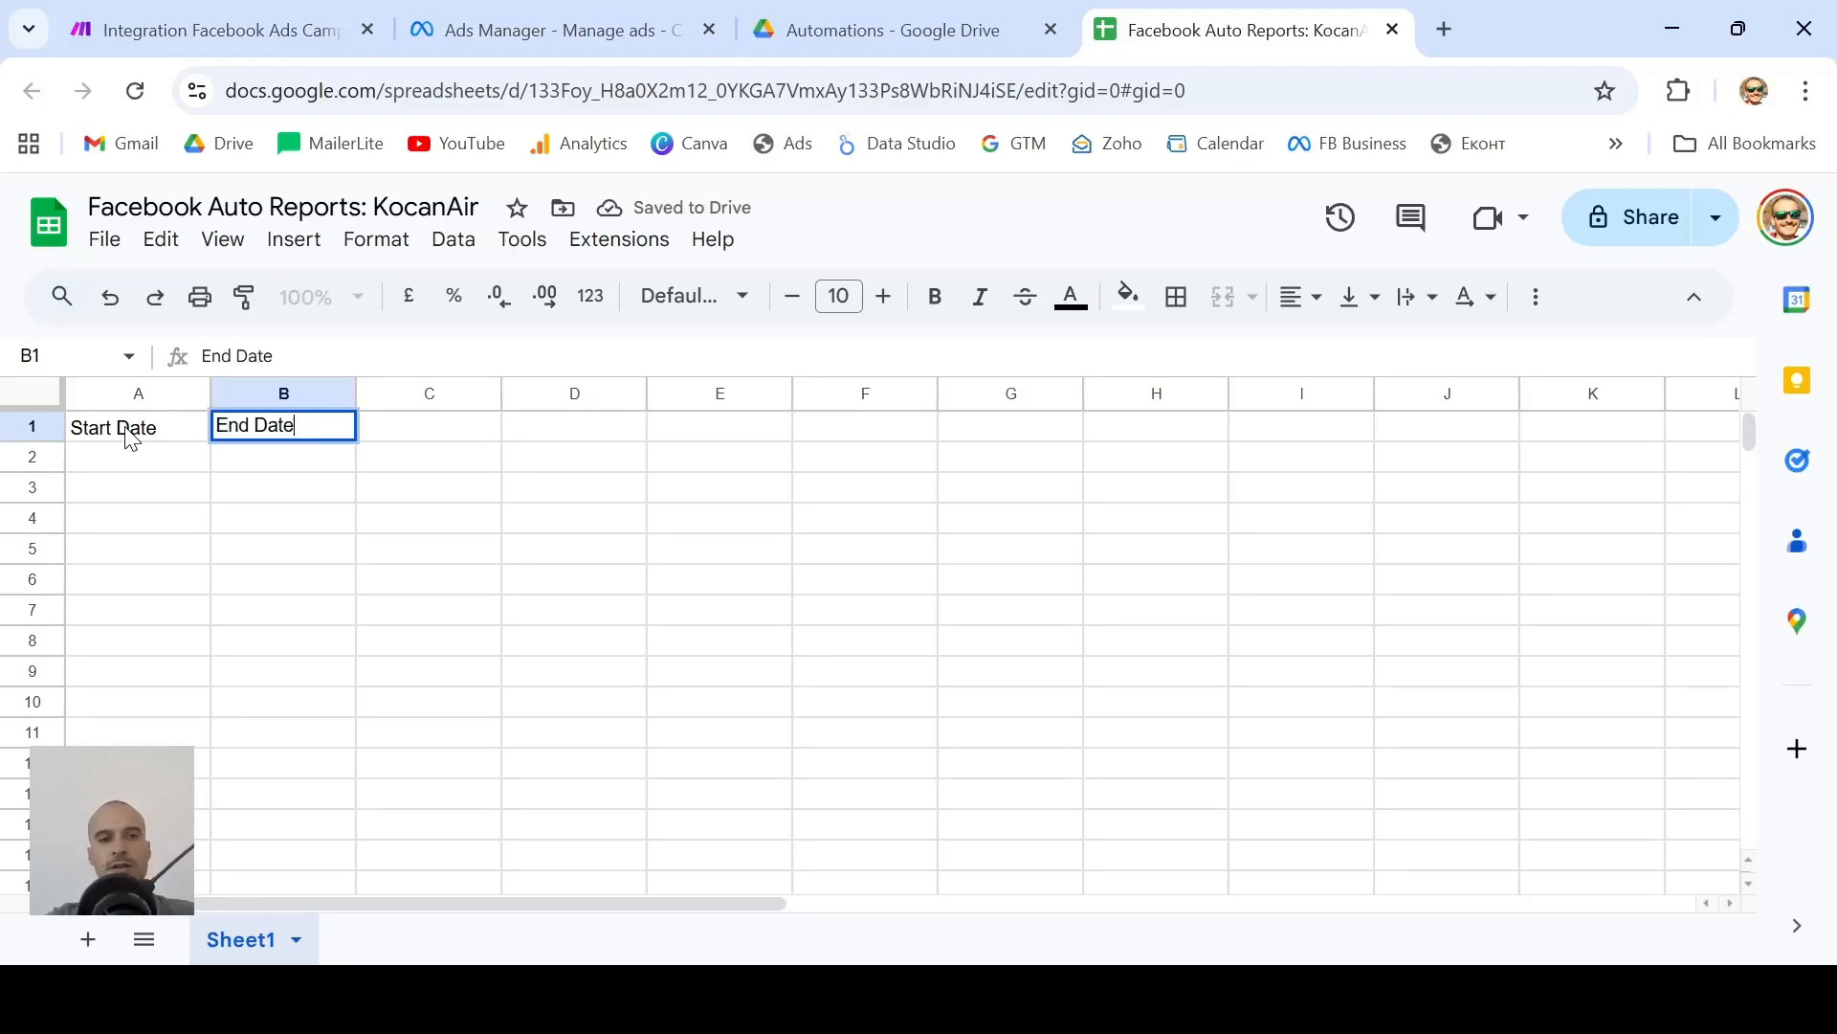
key("Tab")
Enter the headers "Spend", "Reach" and "Impressions" in cells C1 to E1
type("Spend")
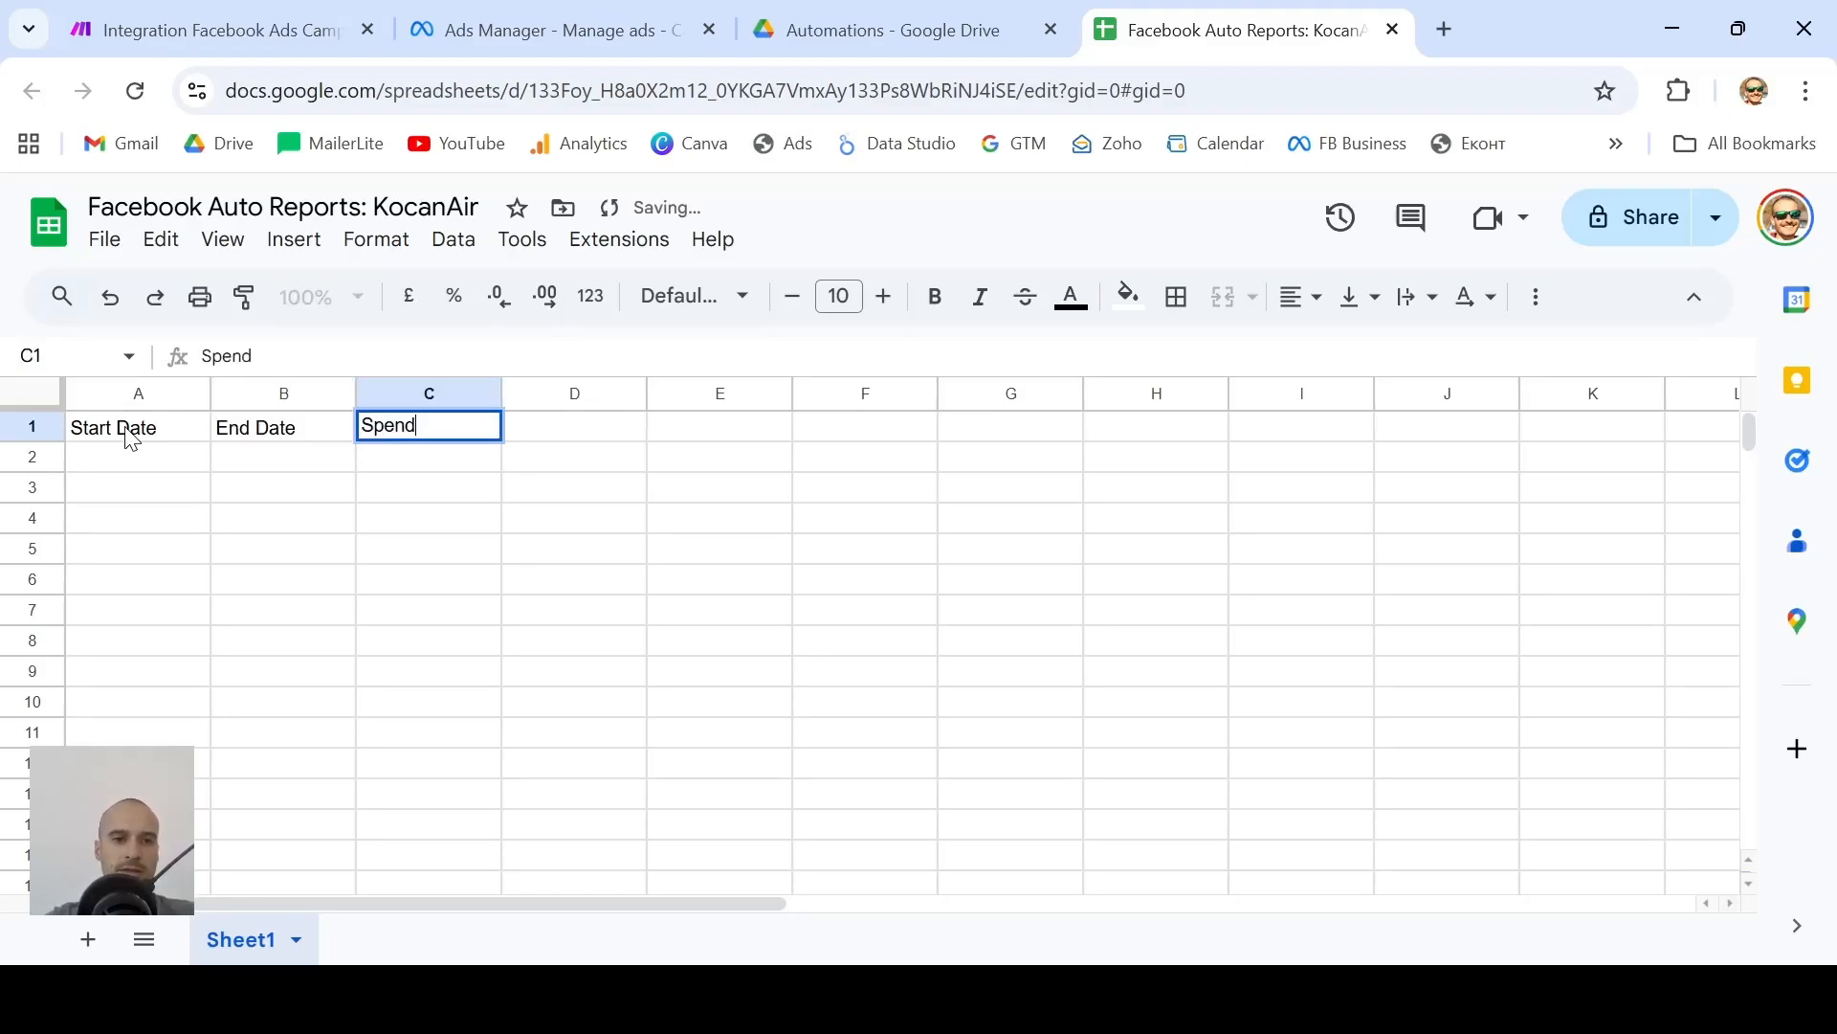
key("Tab")
type("Reach")
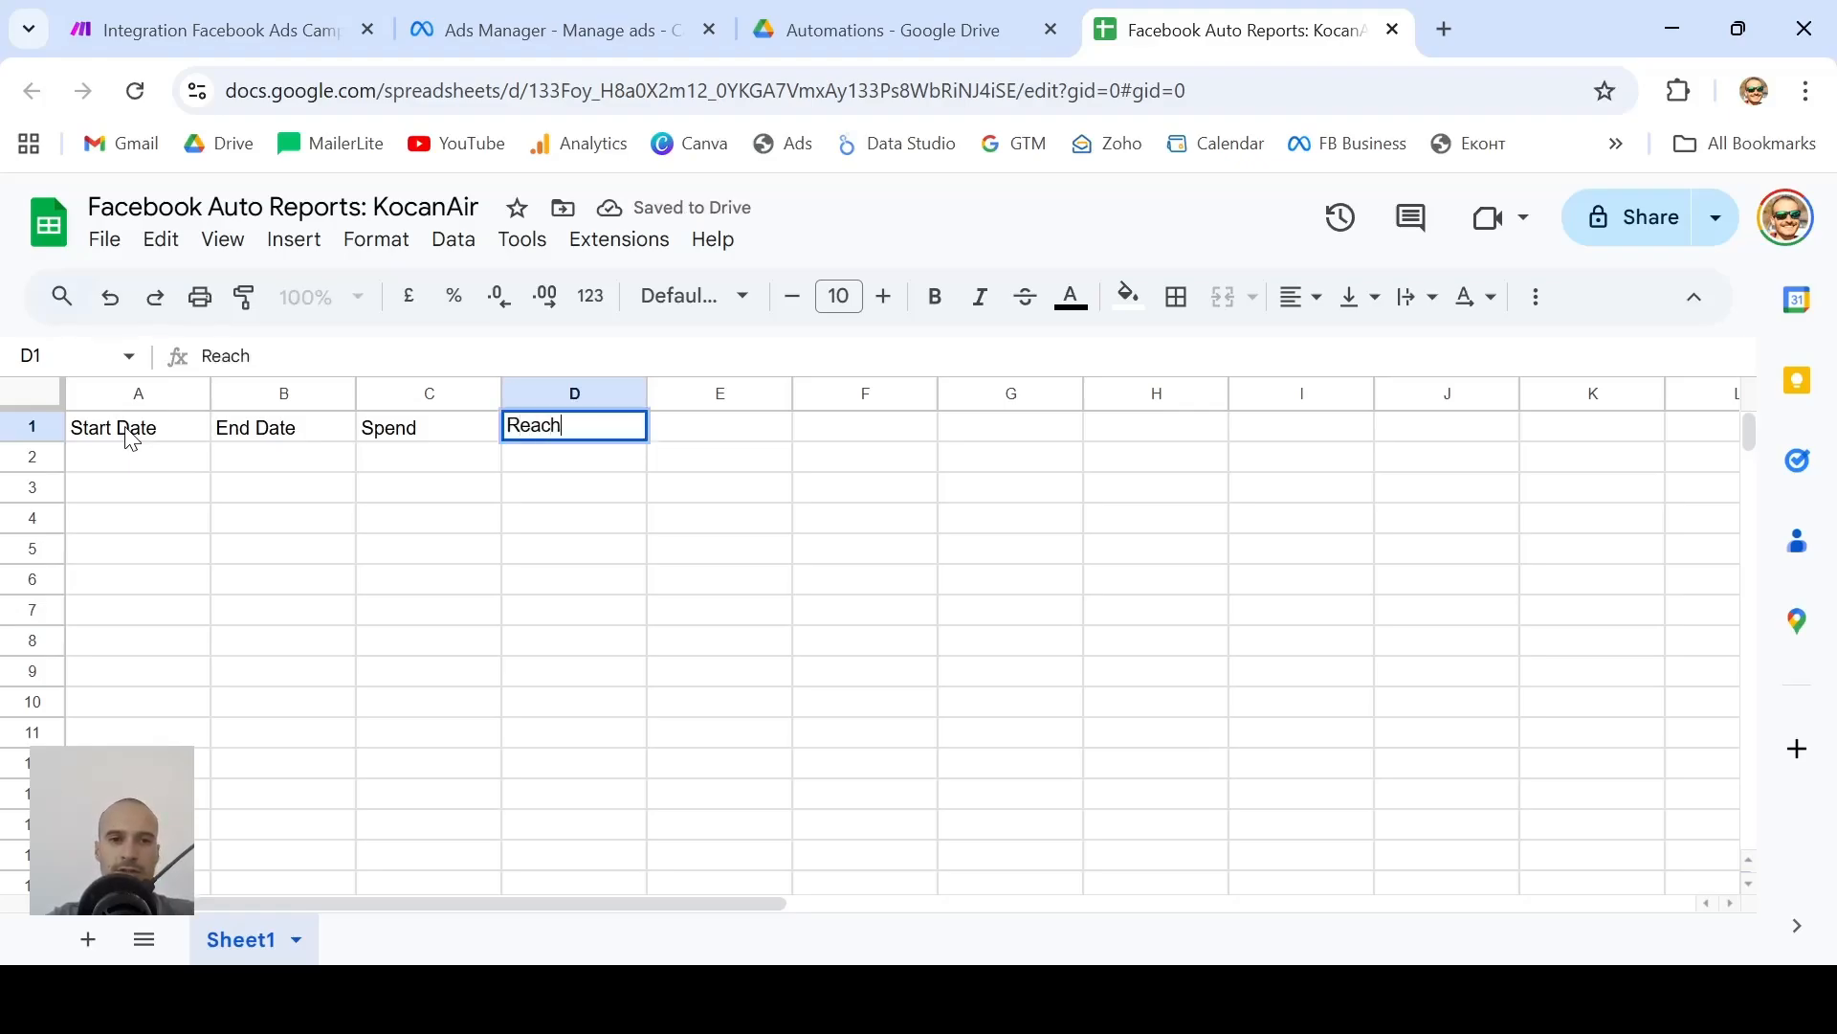
key("Tab")
type("Impr")
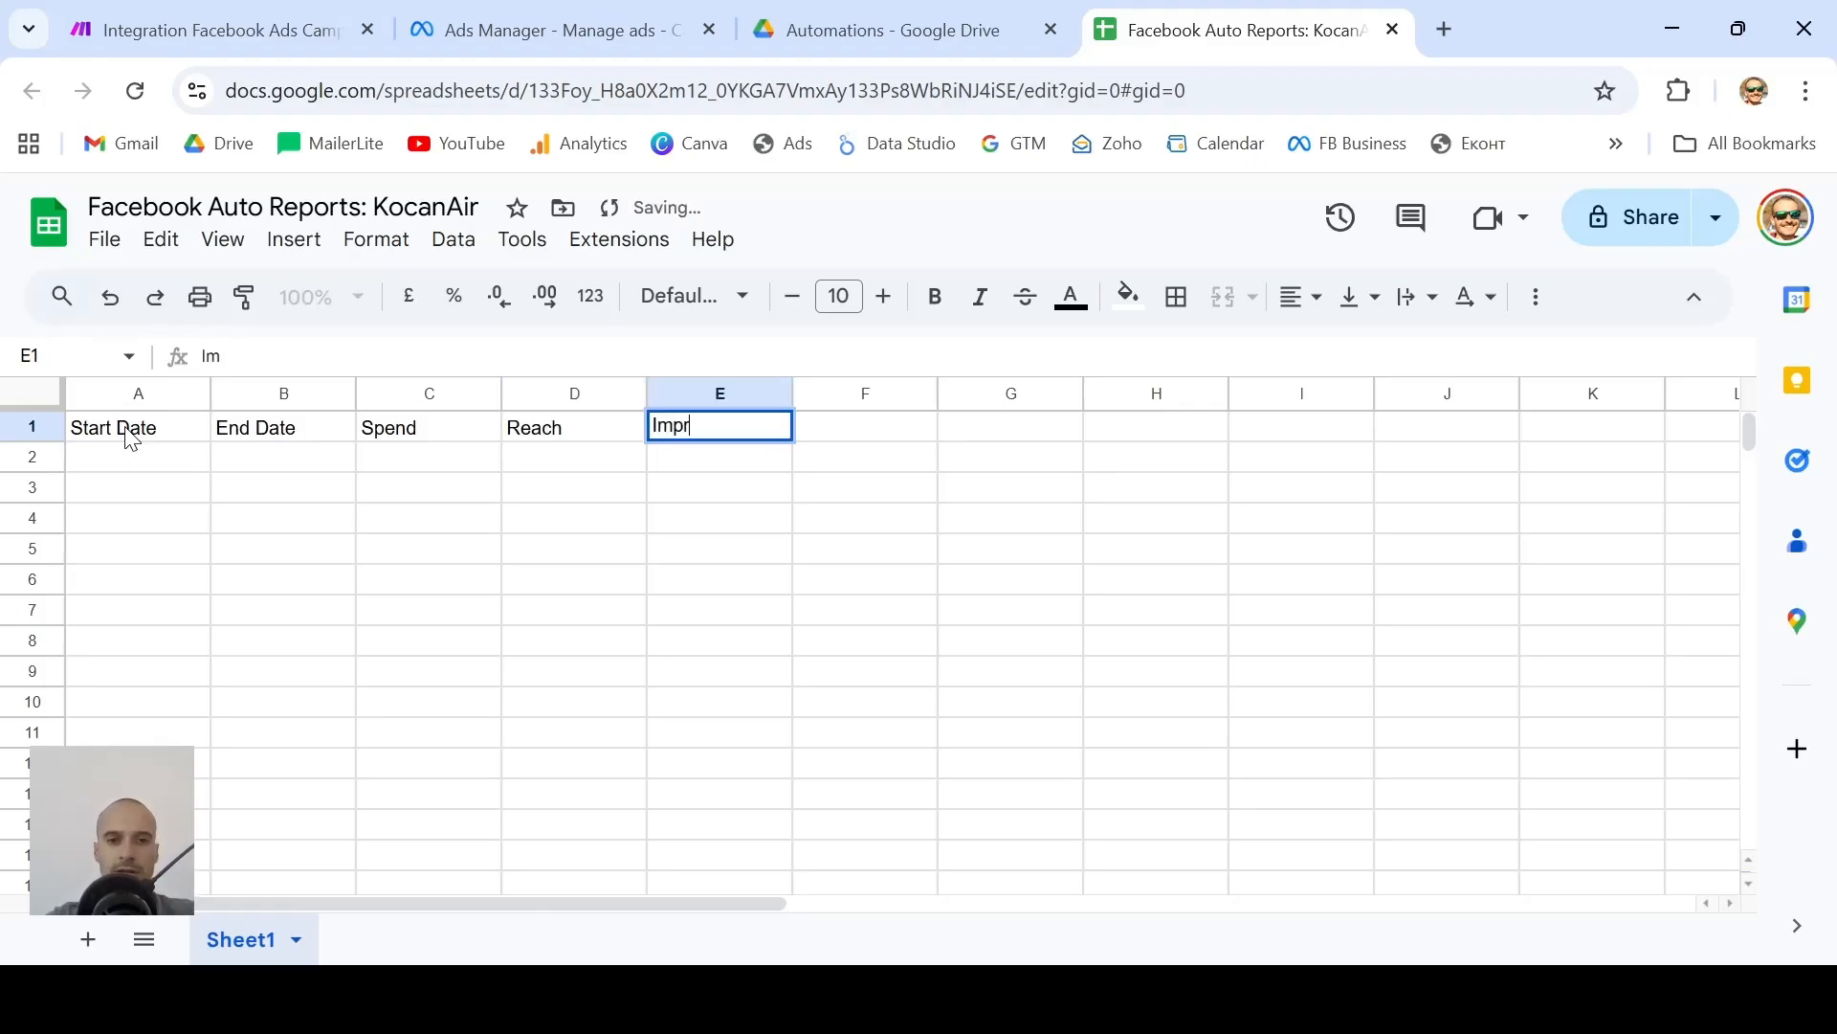
type("essions")
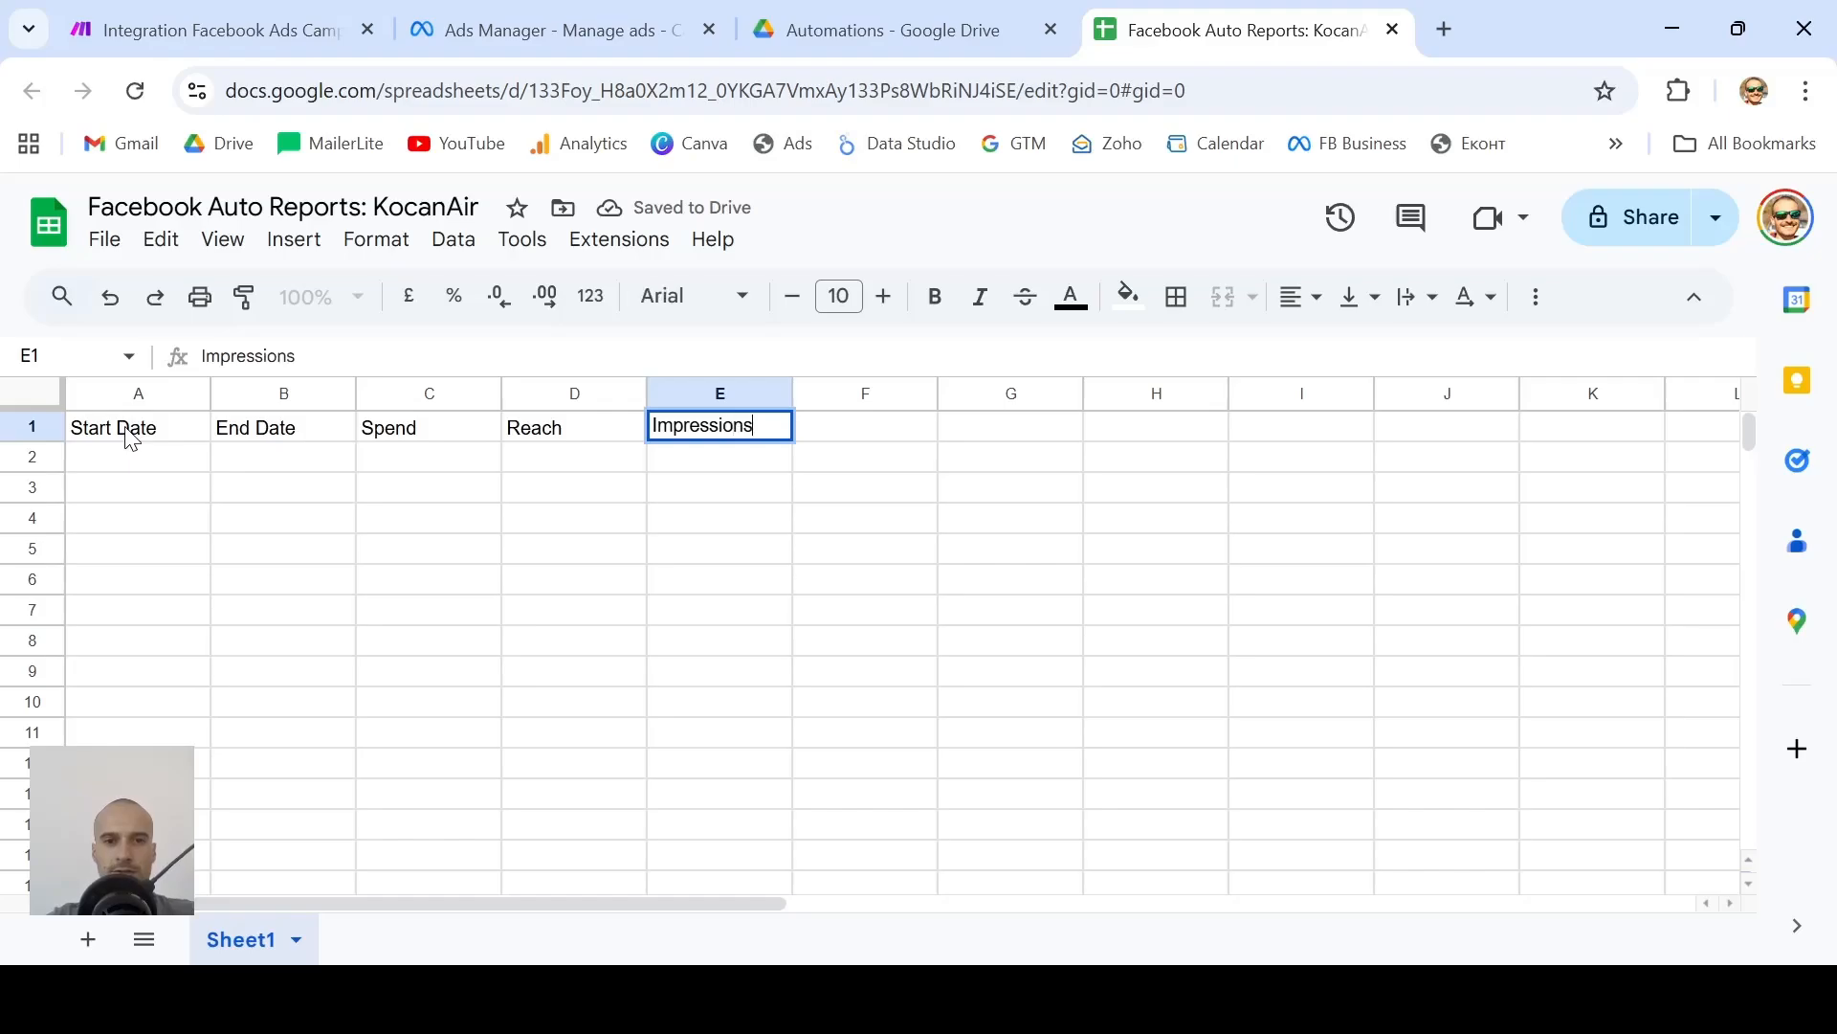
key("Tab")
Enter the headers "Frequency", "Clicks" and "CTR" in cells F1 to H1
type("Frequen")
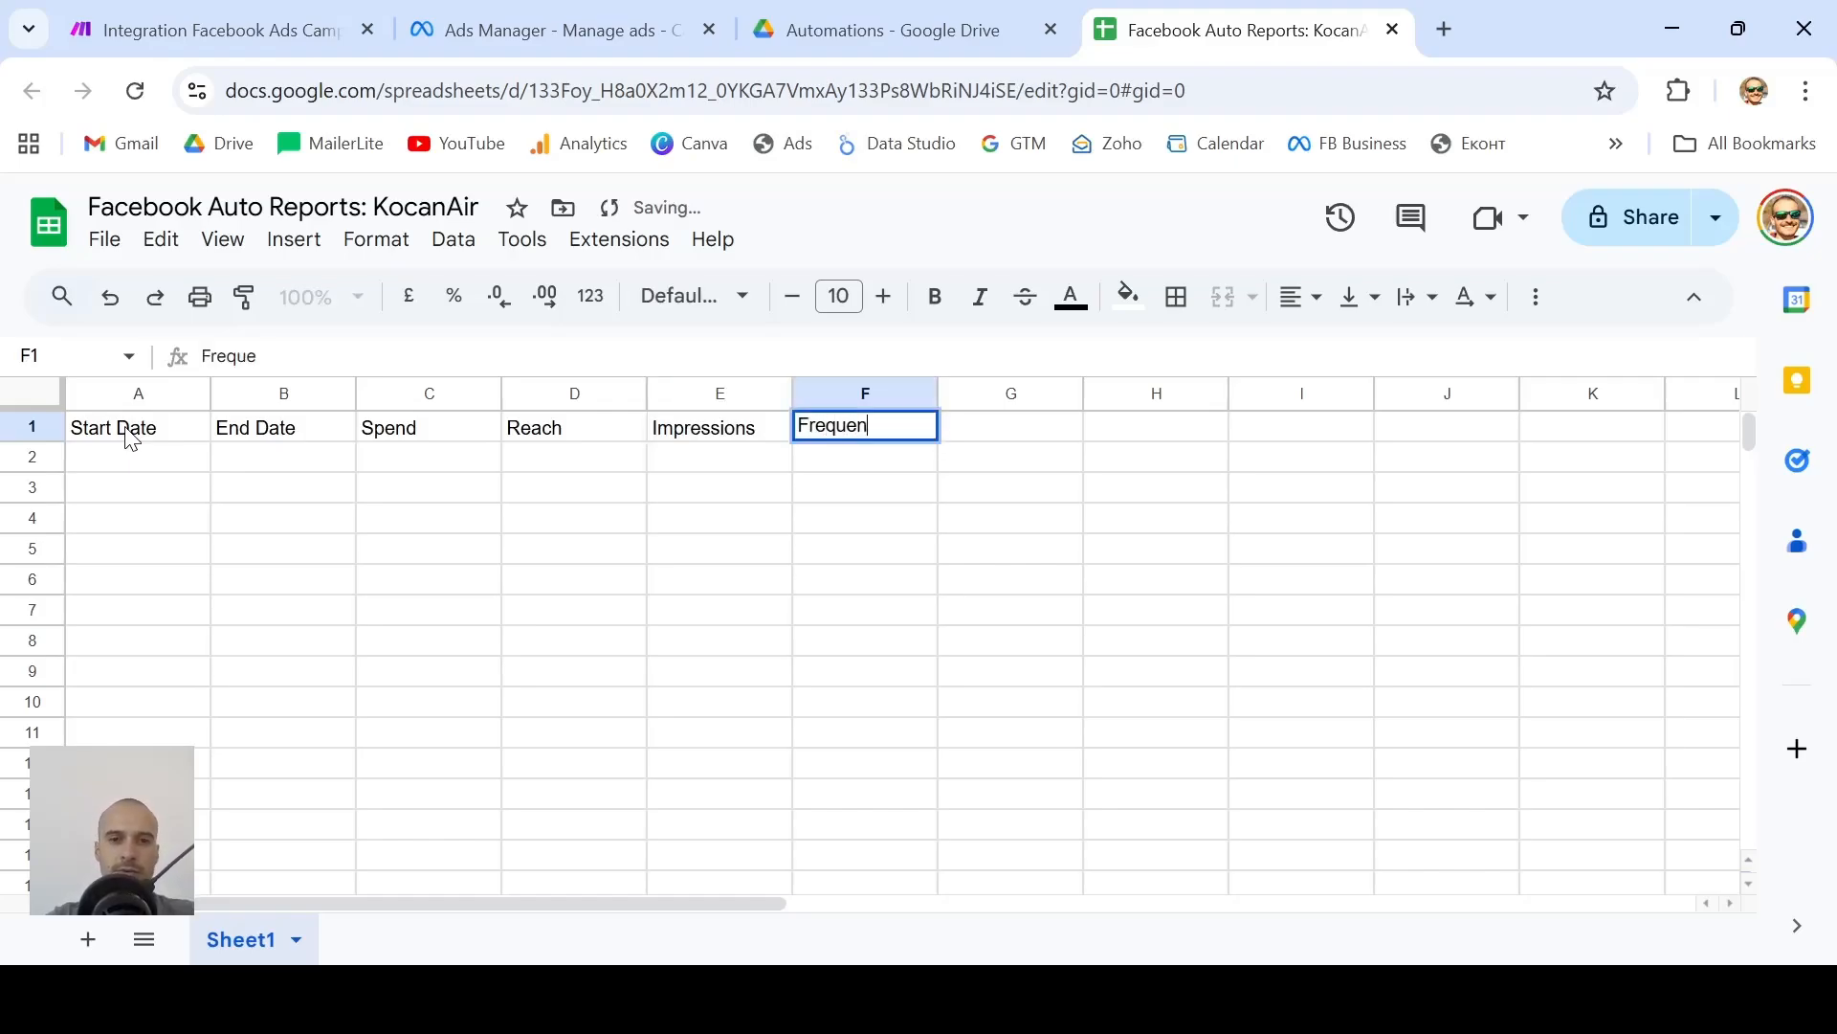
type("cty")
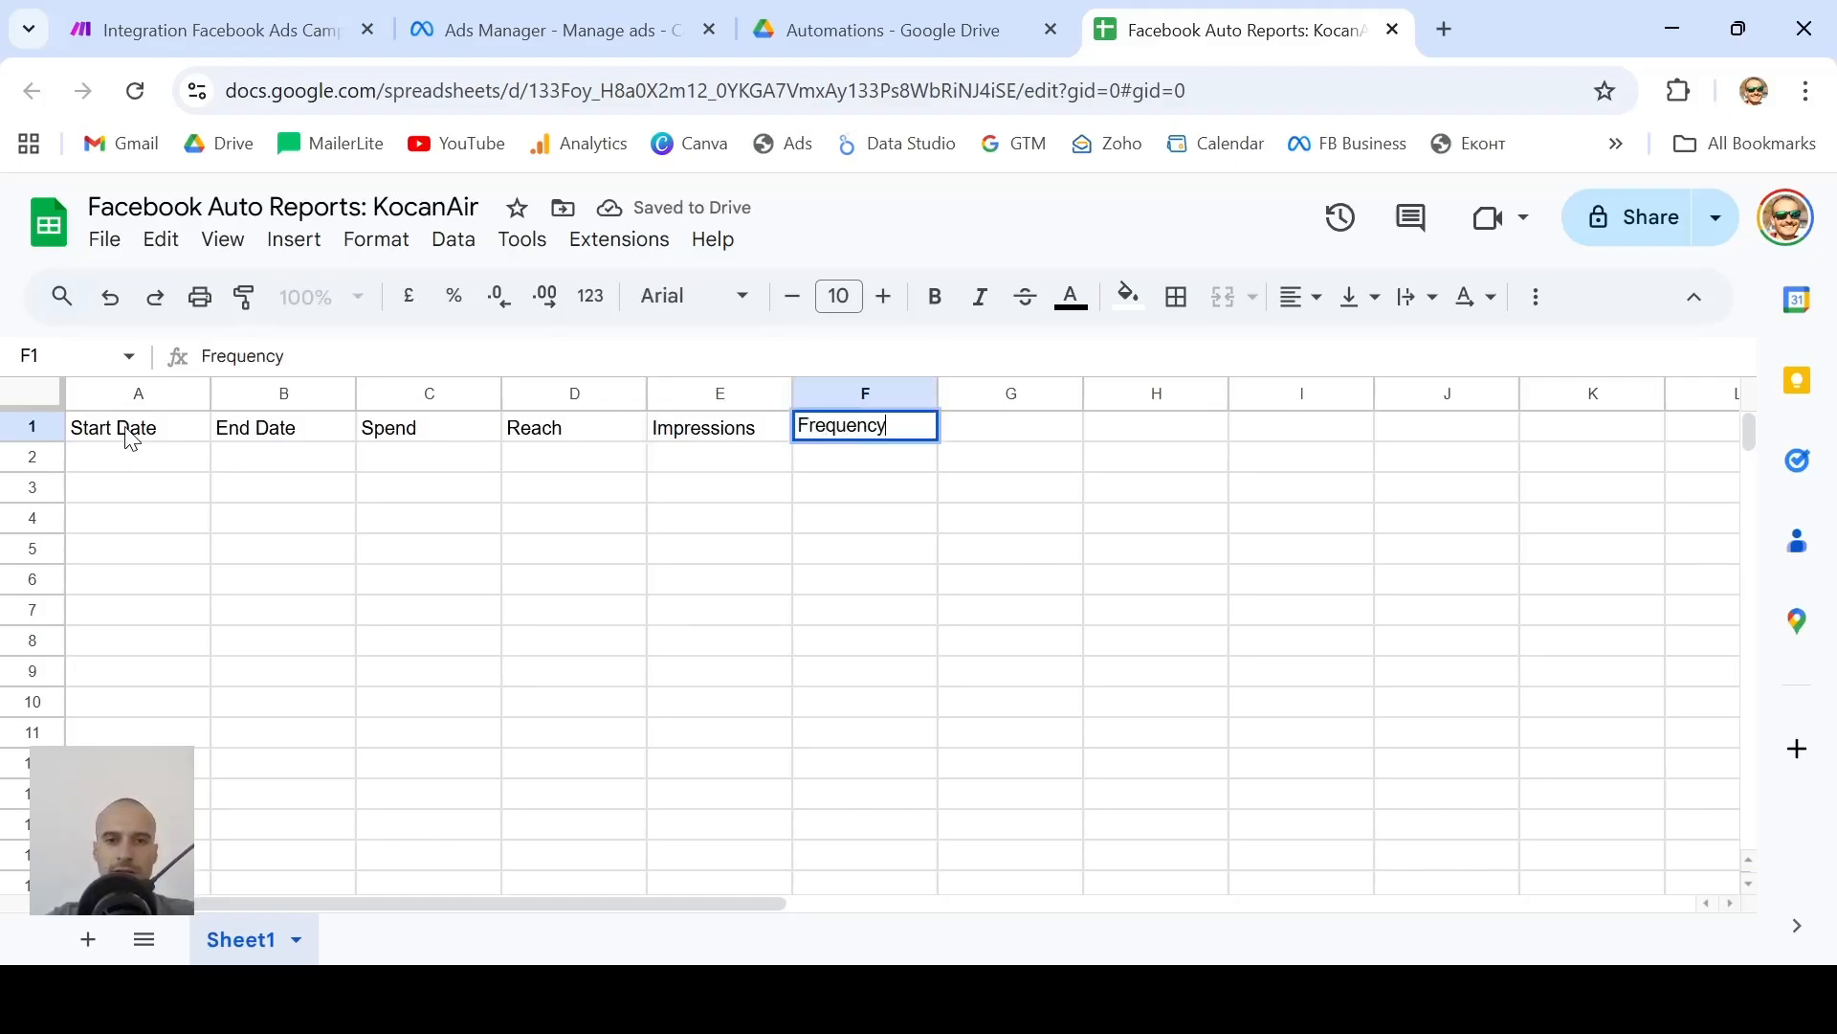
key("Tab")
type("Click")
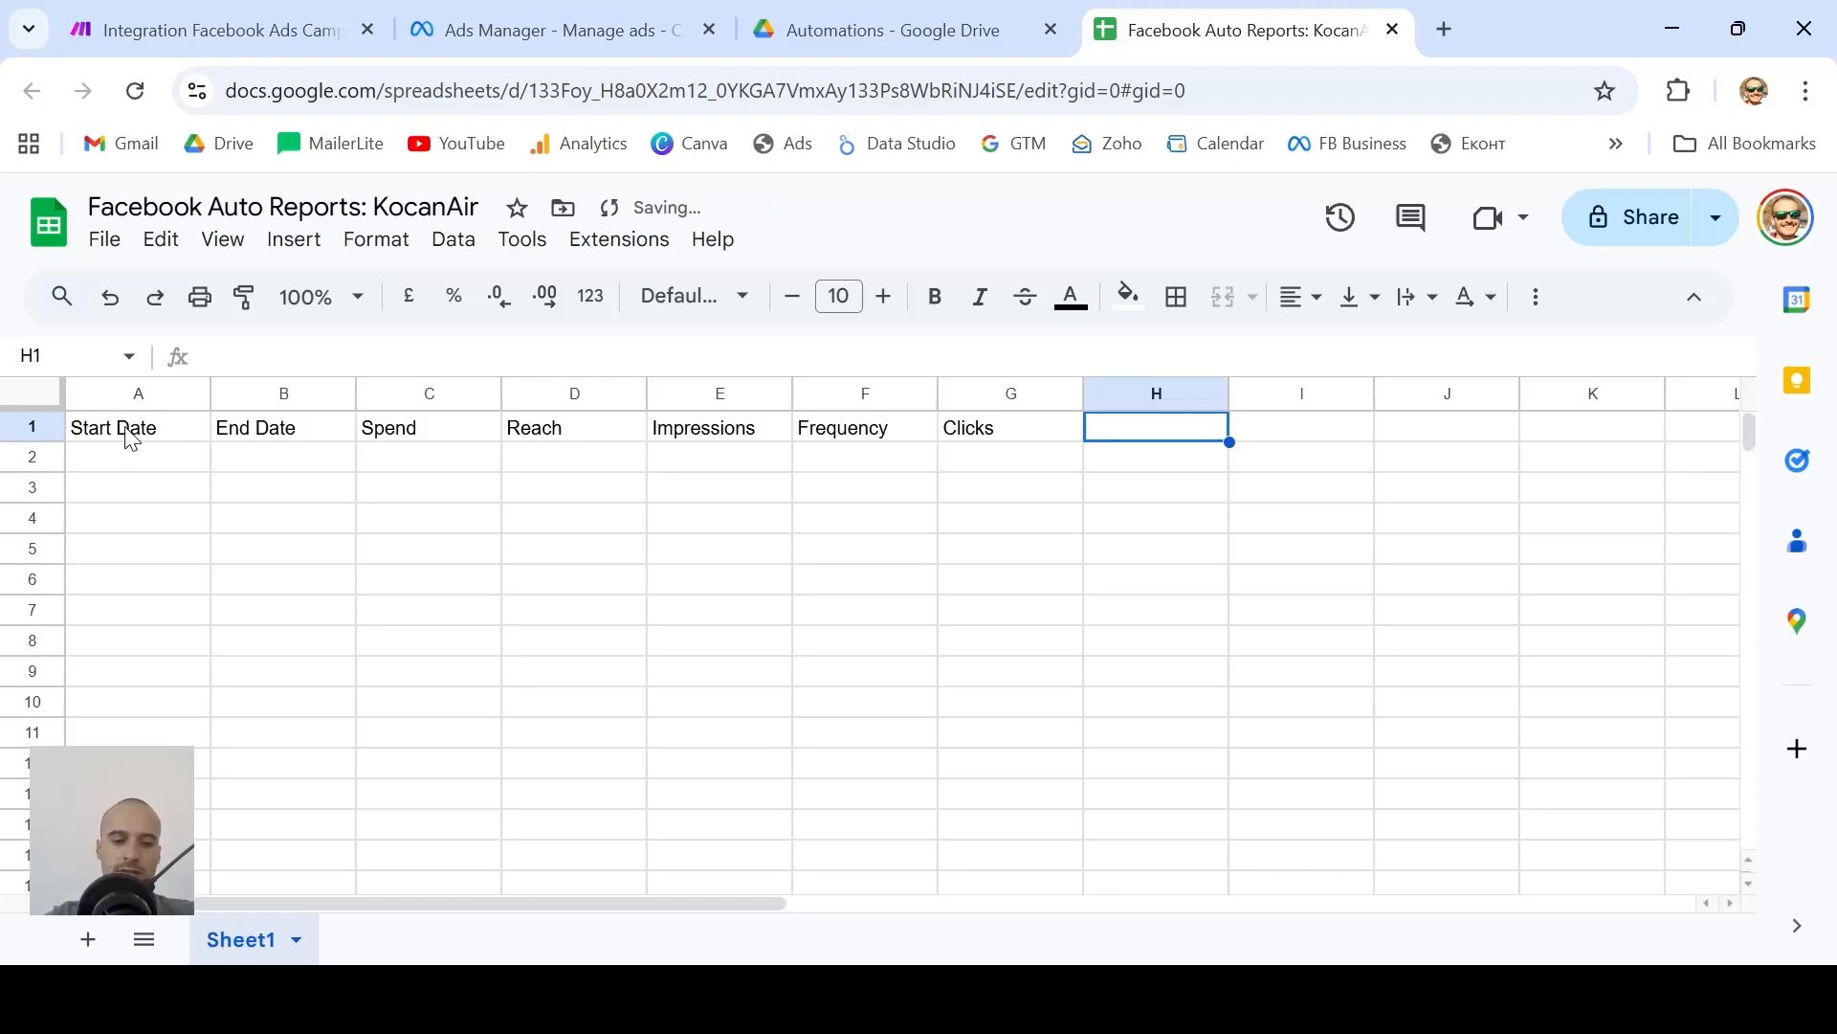
type("CTR")
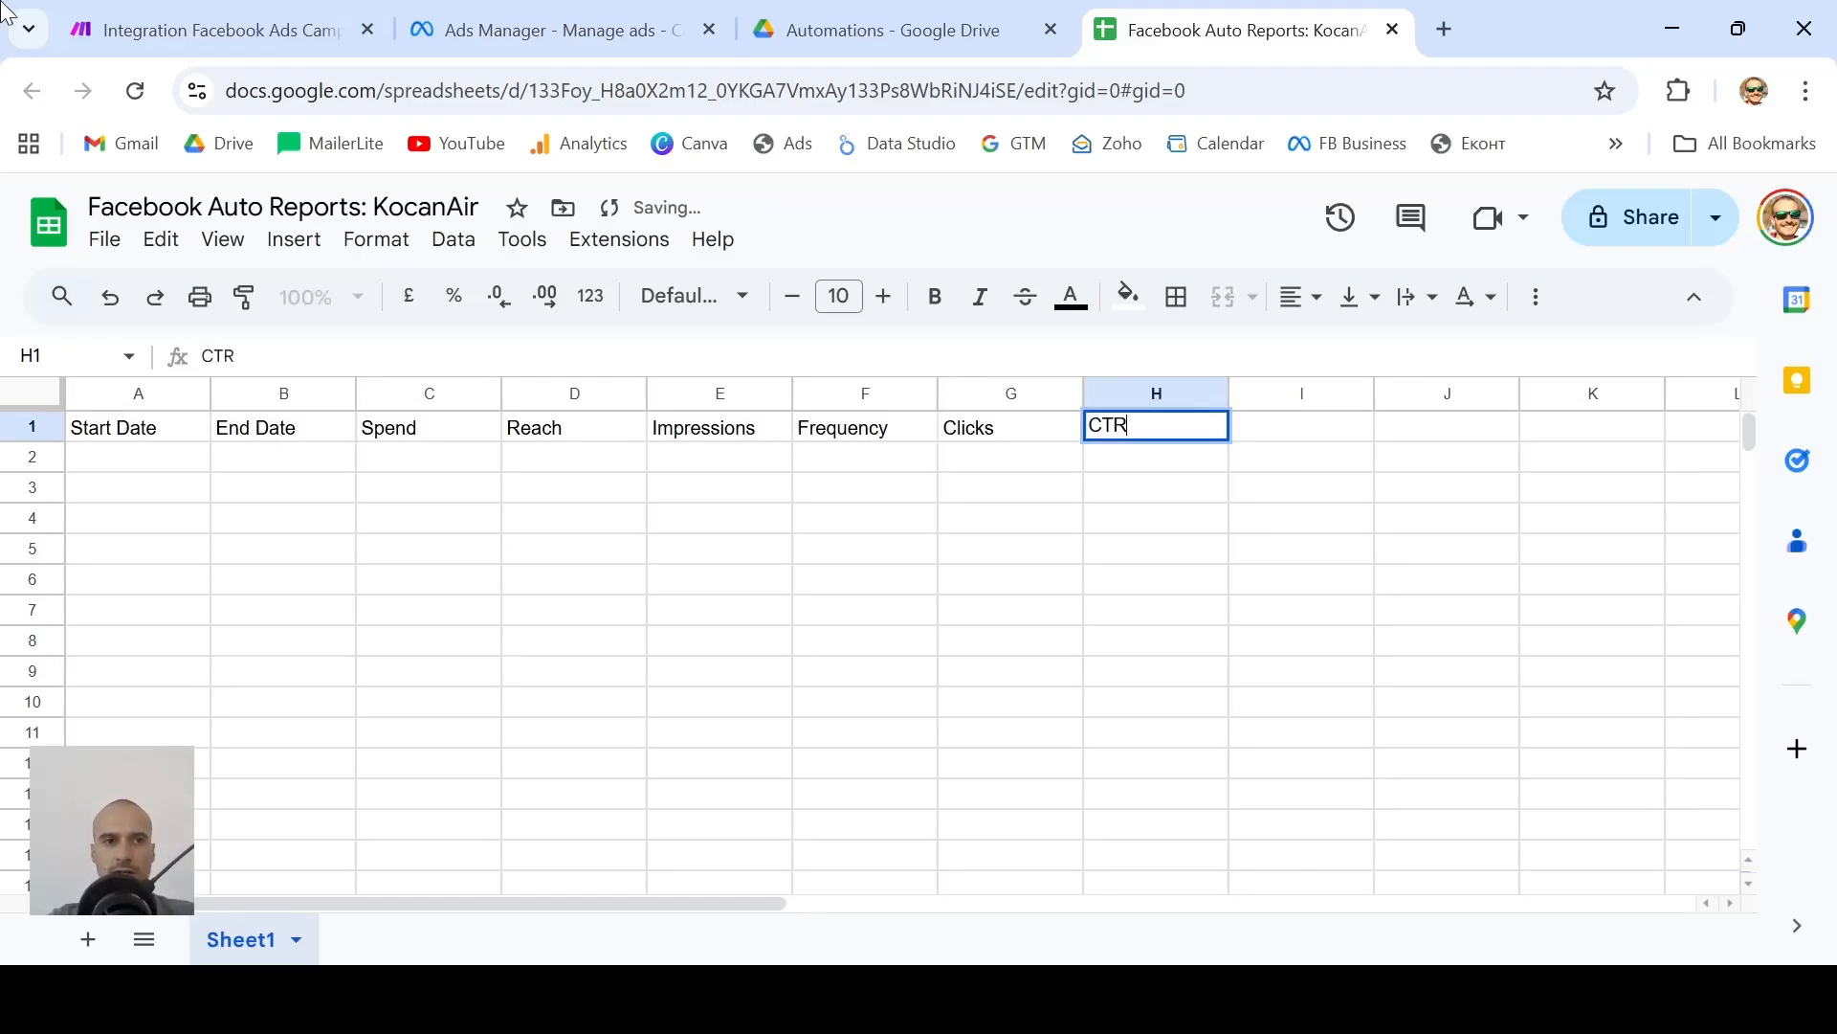
Switch to the Make scenario and examine the metrics in the Facebook Insights output bundle of the filtered run
left_click(186, 38)
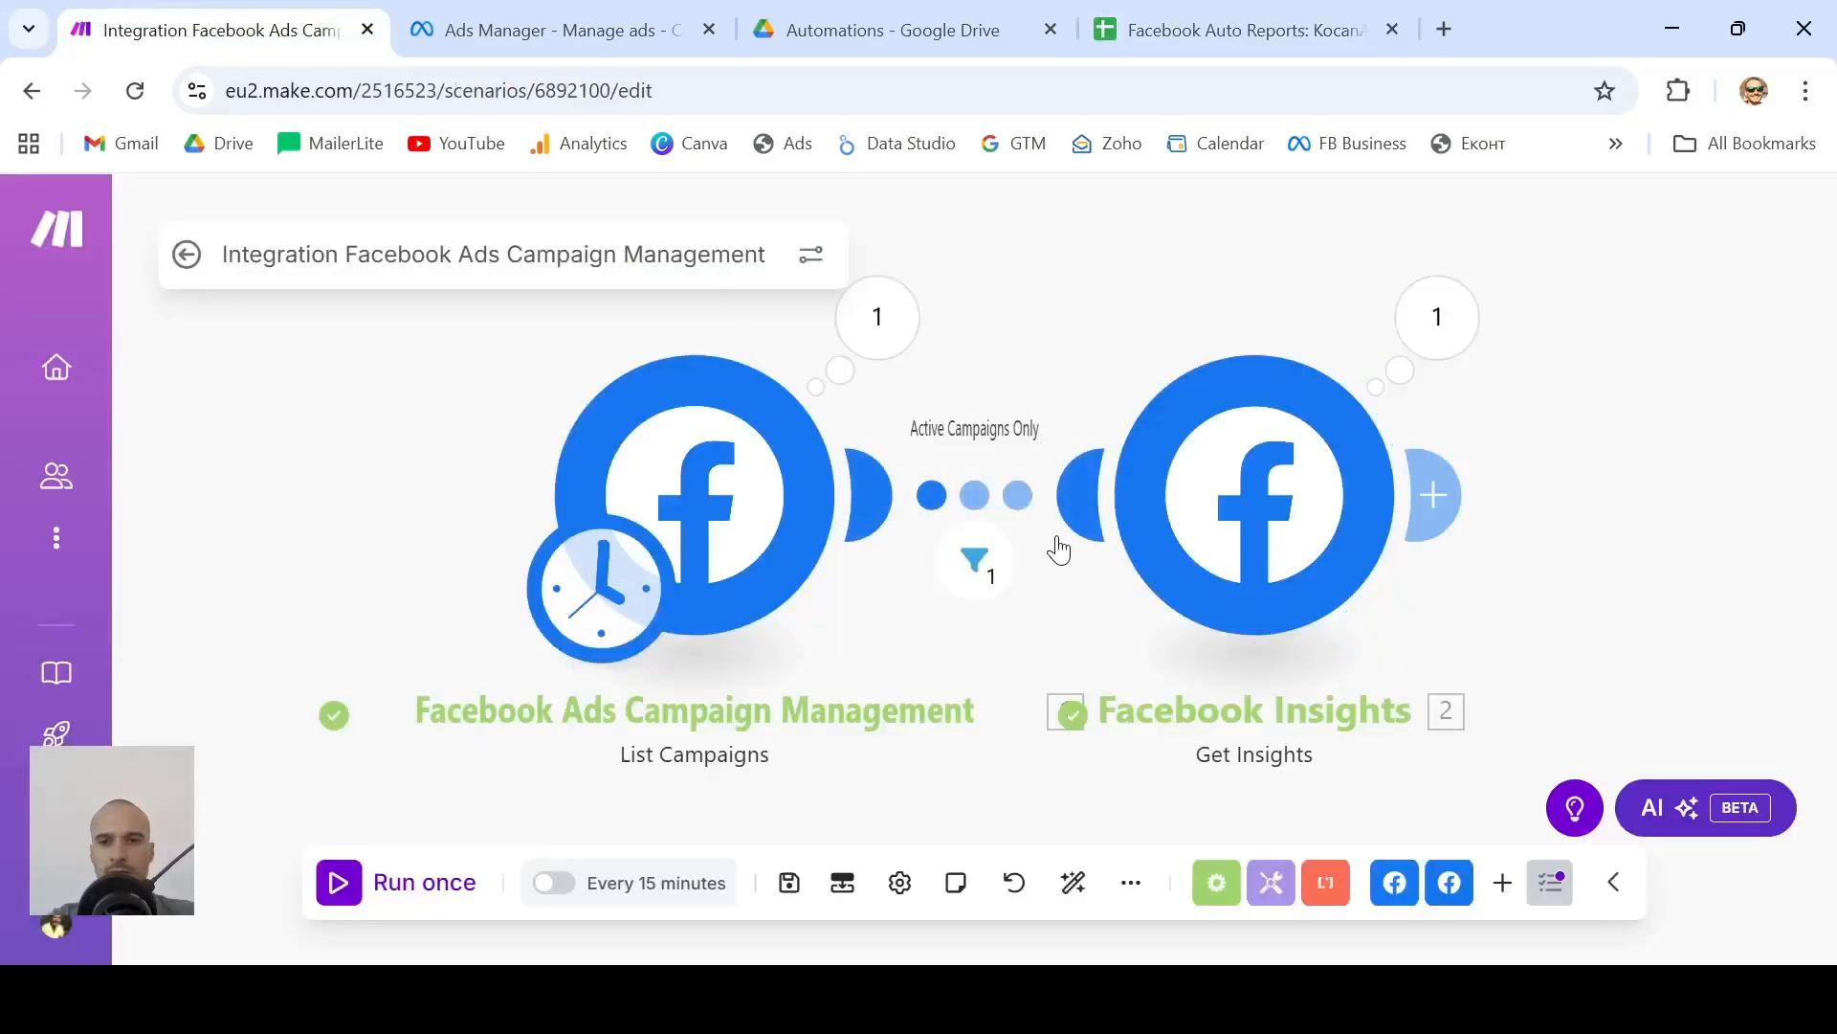
left_click(1437, 316)
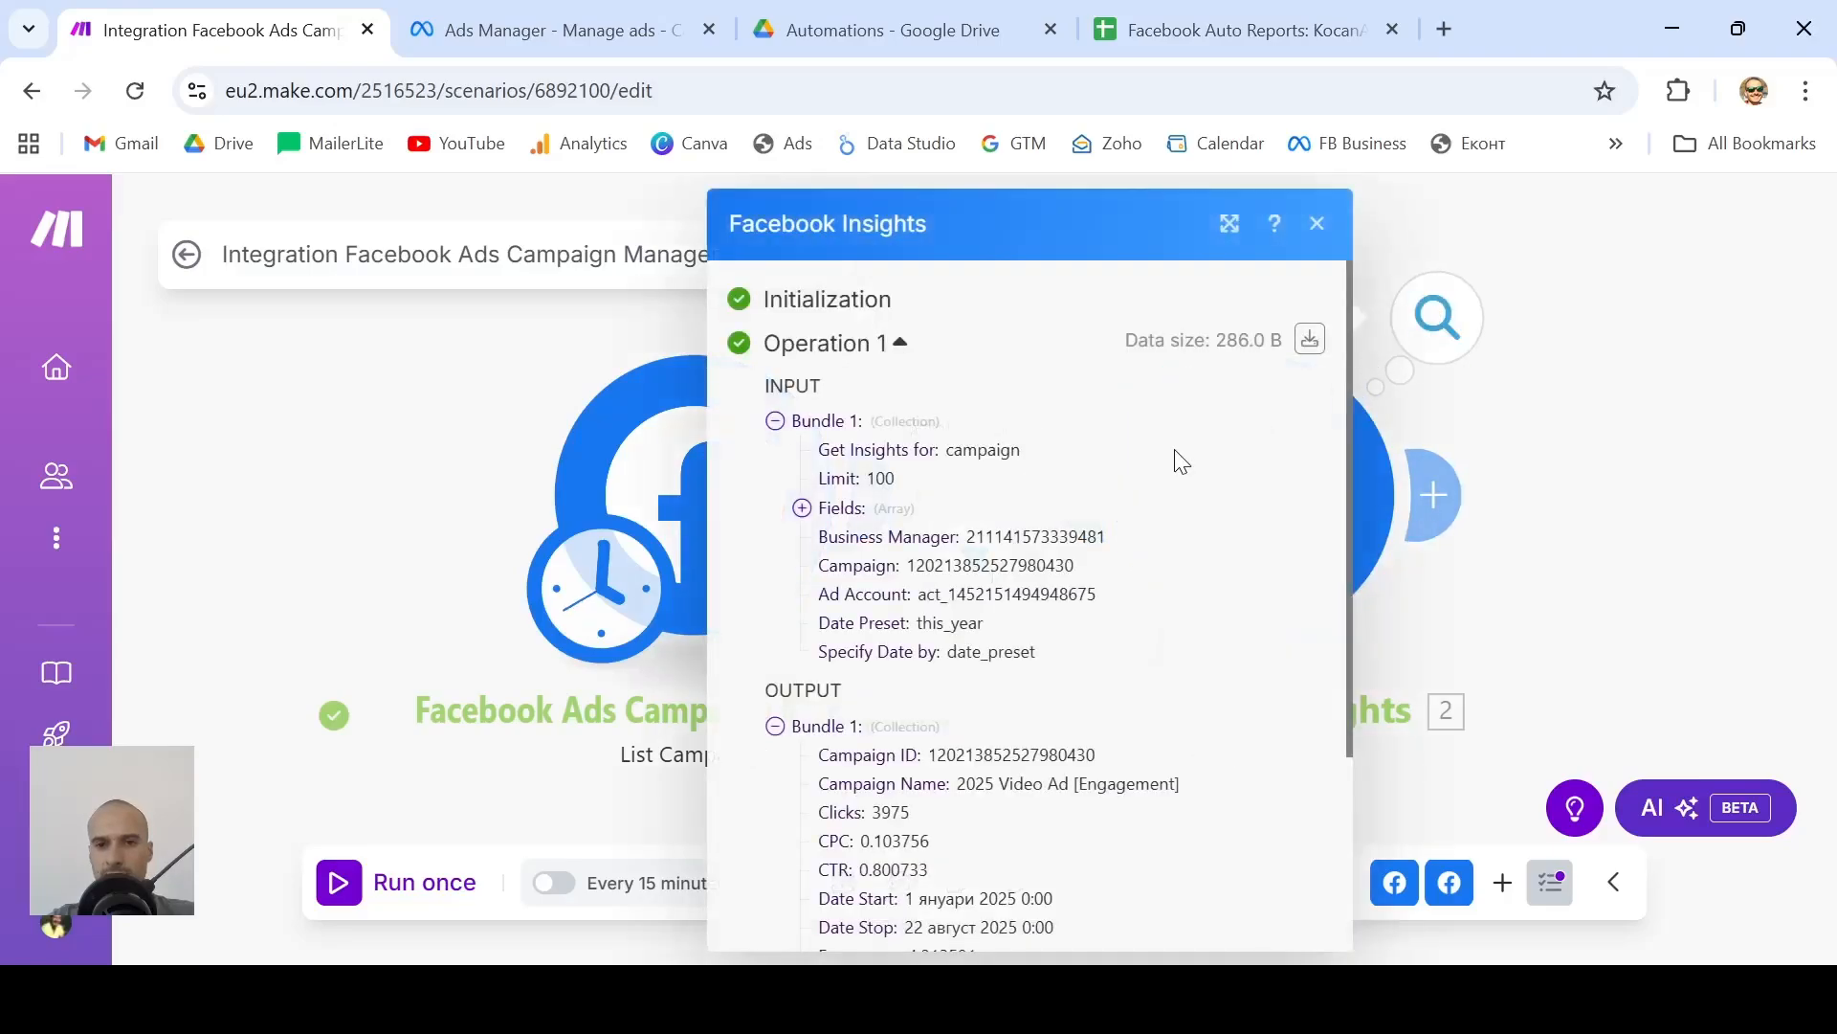
scroll(1096, 521, "down", 3)
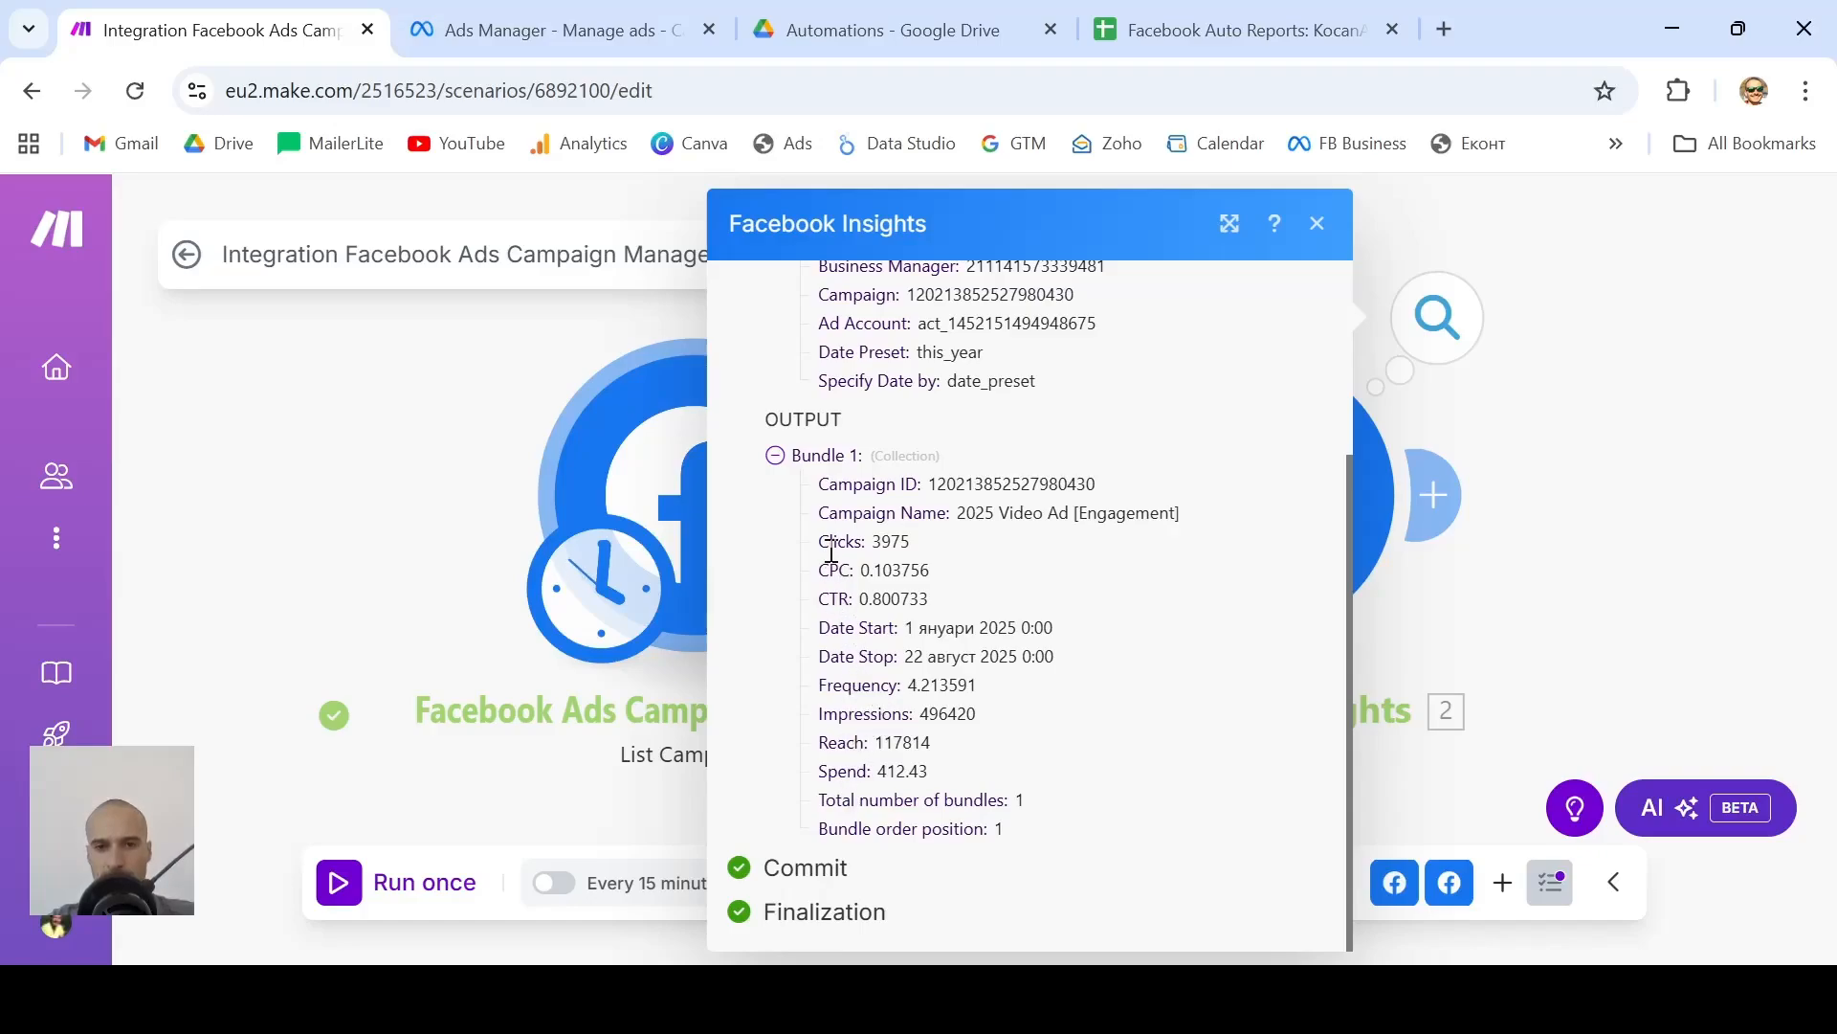
Switch to the Facebook Auto Reports: KocanAir spreadsheet and enter the header "CPC" in cell I1
left_click(1260, 13)
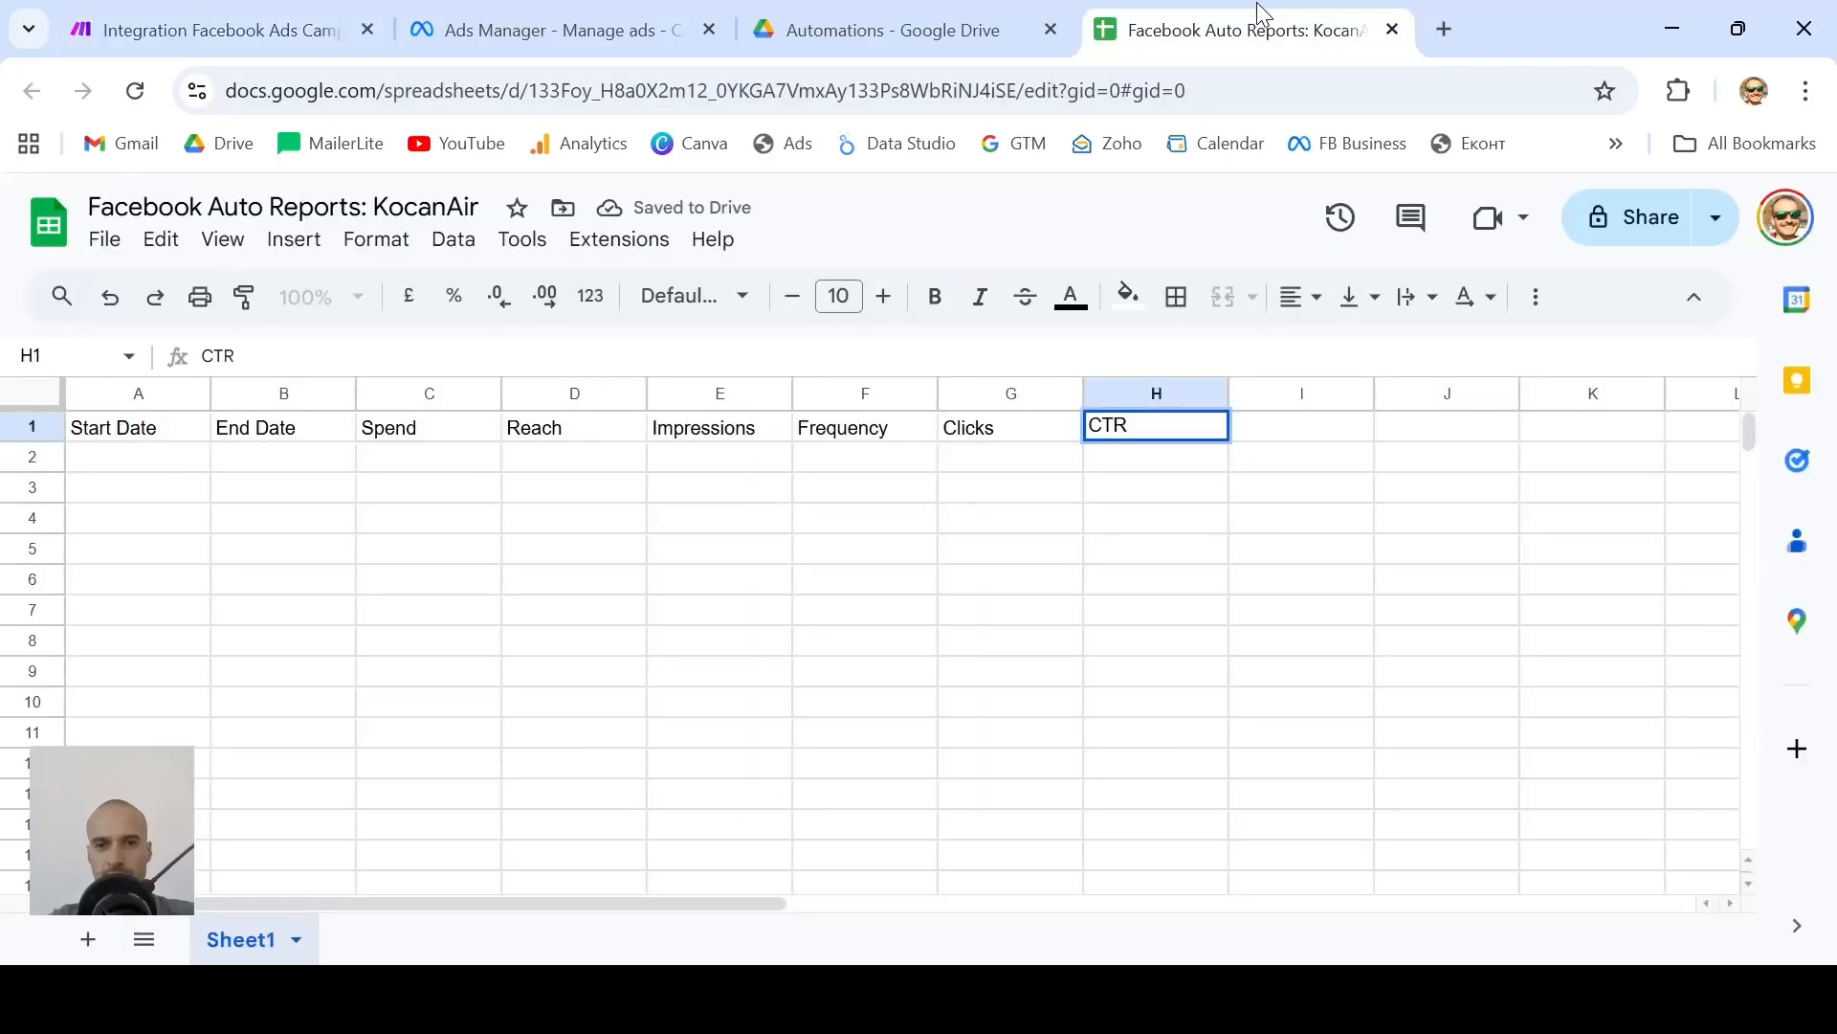
left_click(1319, 439)
type("COC")
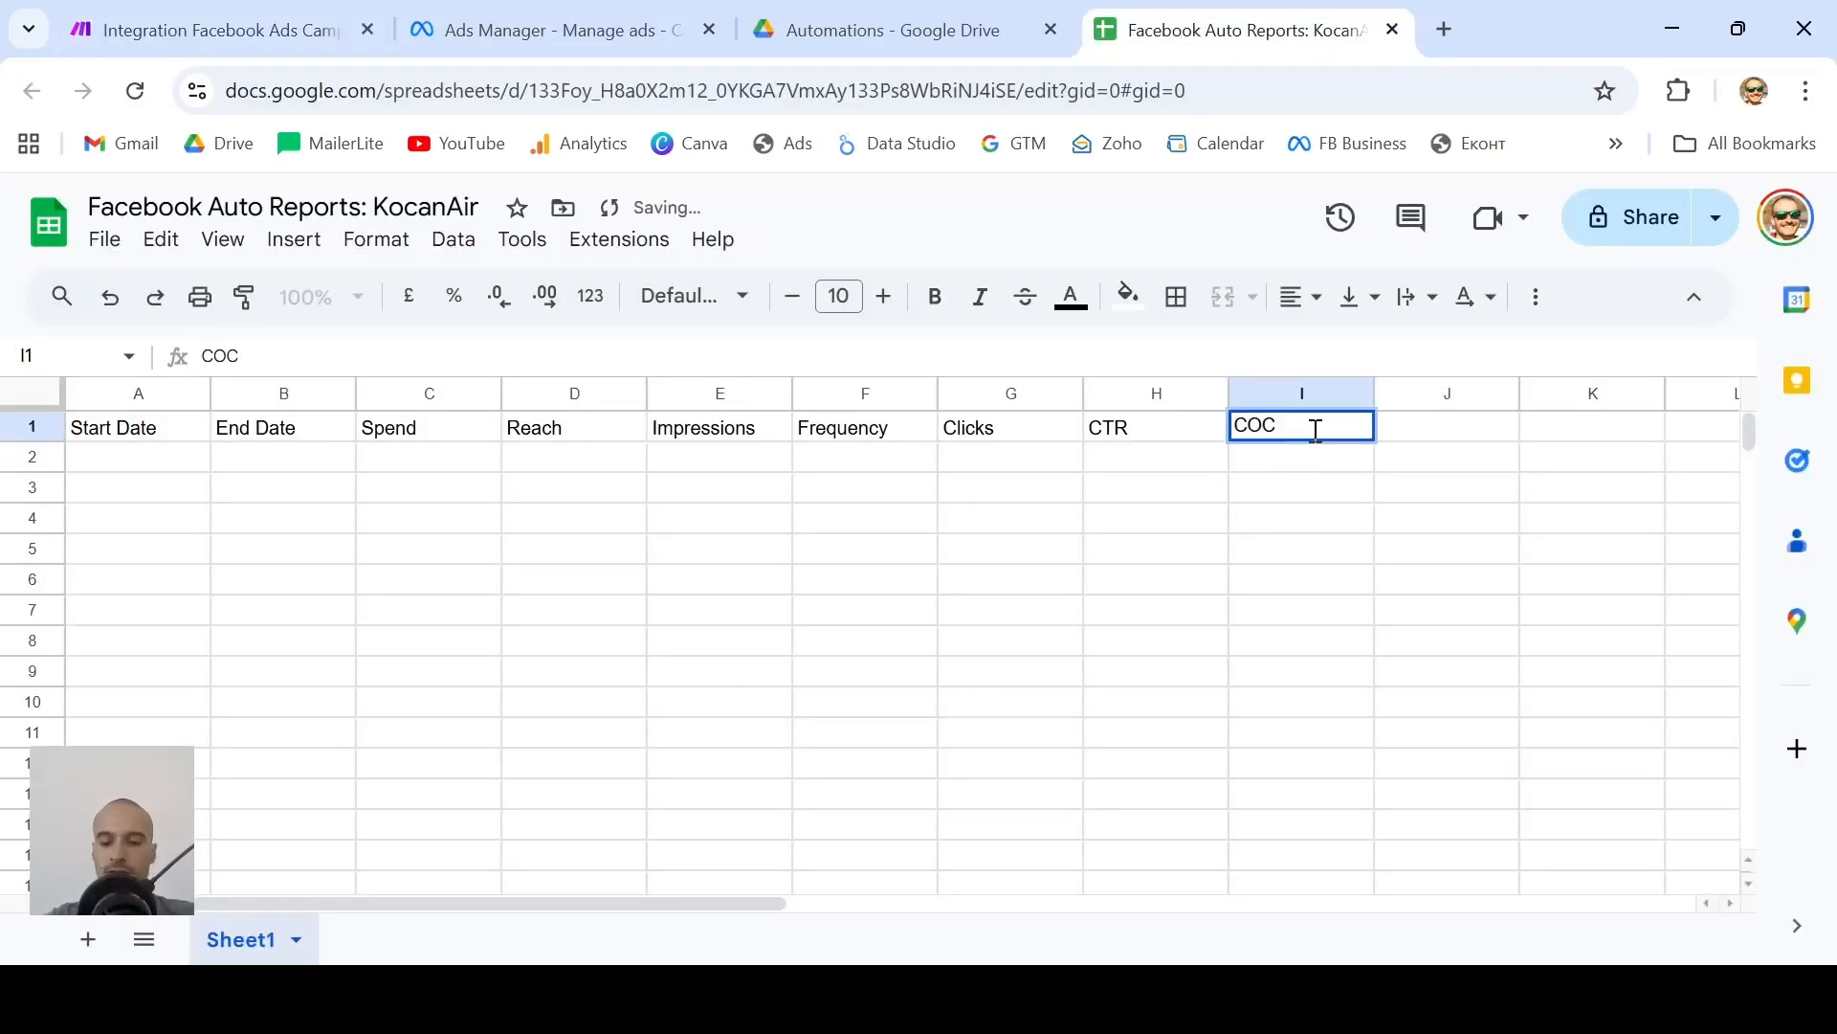
key("BackSpace")
key("BackSpace")
type("PC")
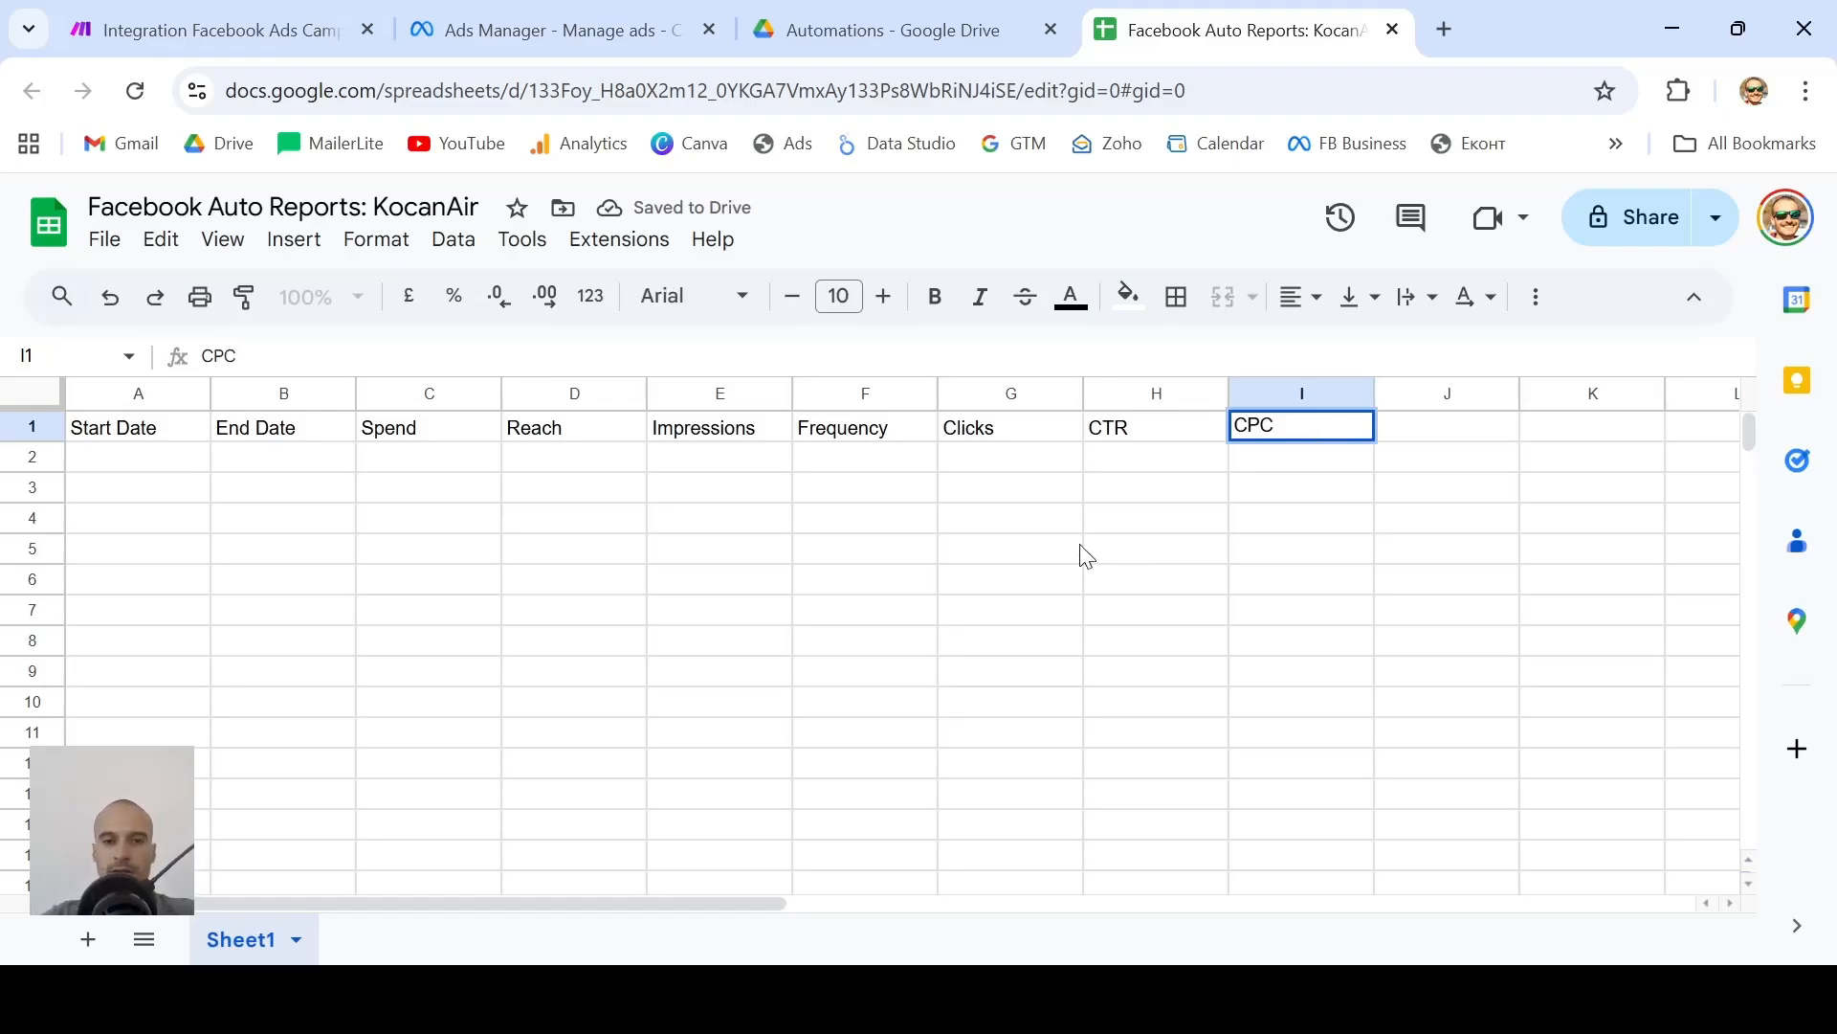
left_click(777, 588)
Make the whole header row 1 bold
left_click(32, 427)
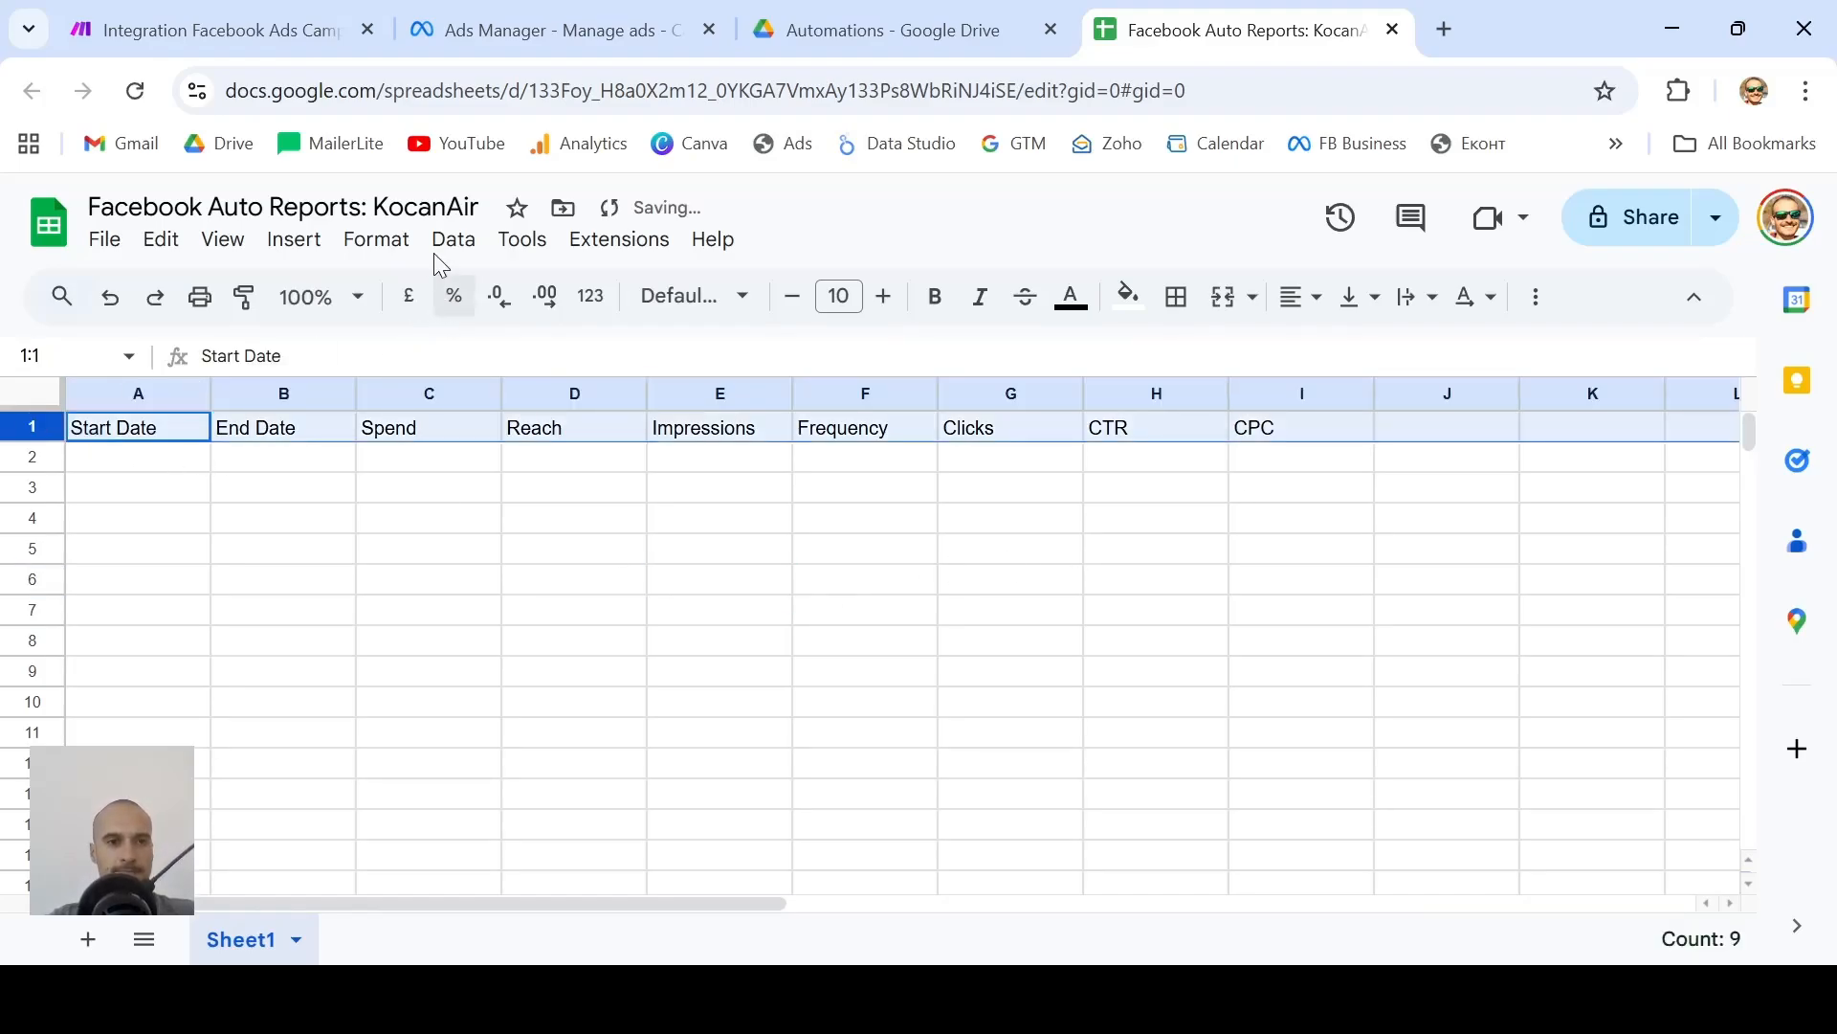
left_click(936, 298)
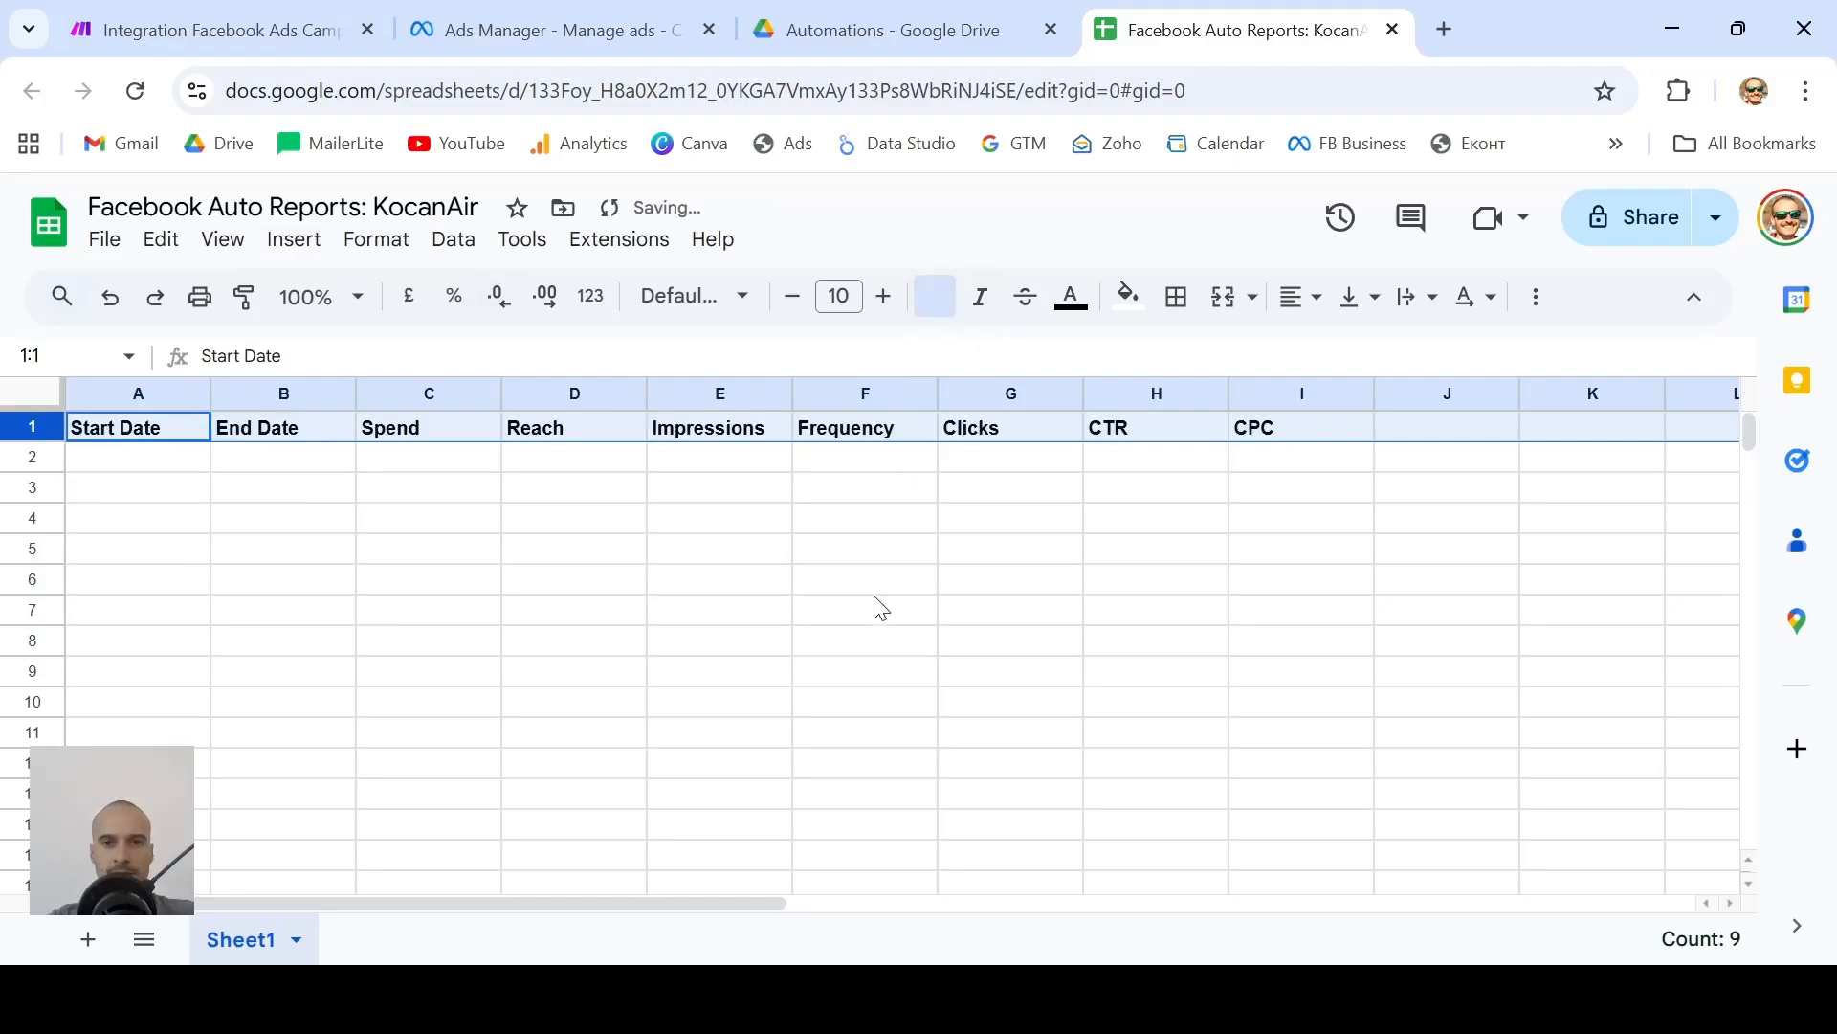
left_click(950, 590)
scroll(955, 603, "down", 3)
scroll(954, 603, "up", 3)
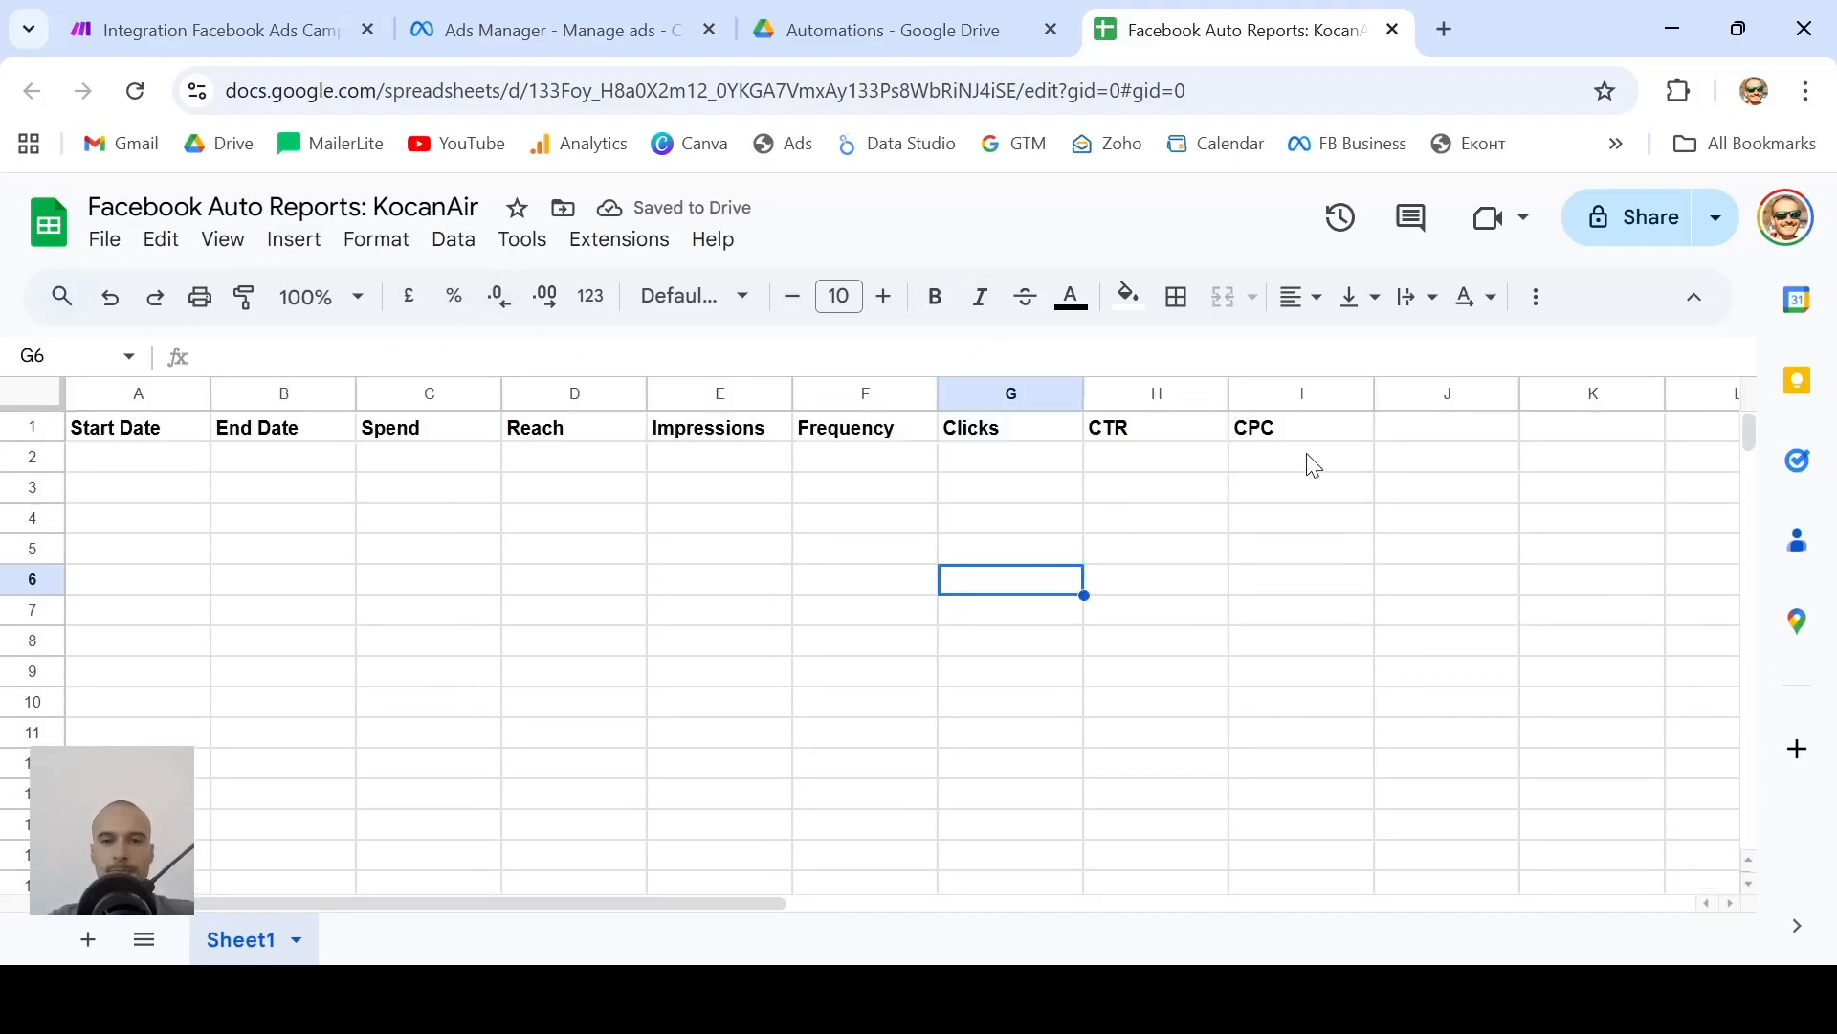
Compare the CPC in Make's Facebook Insights output with the link-click and all-clicks CPC columns for 2025 Video Ad [Engagement] in Ads Manager
left_click(251, 12)
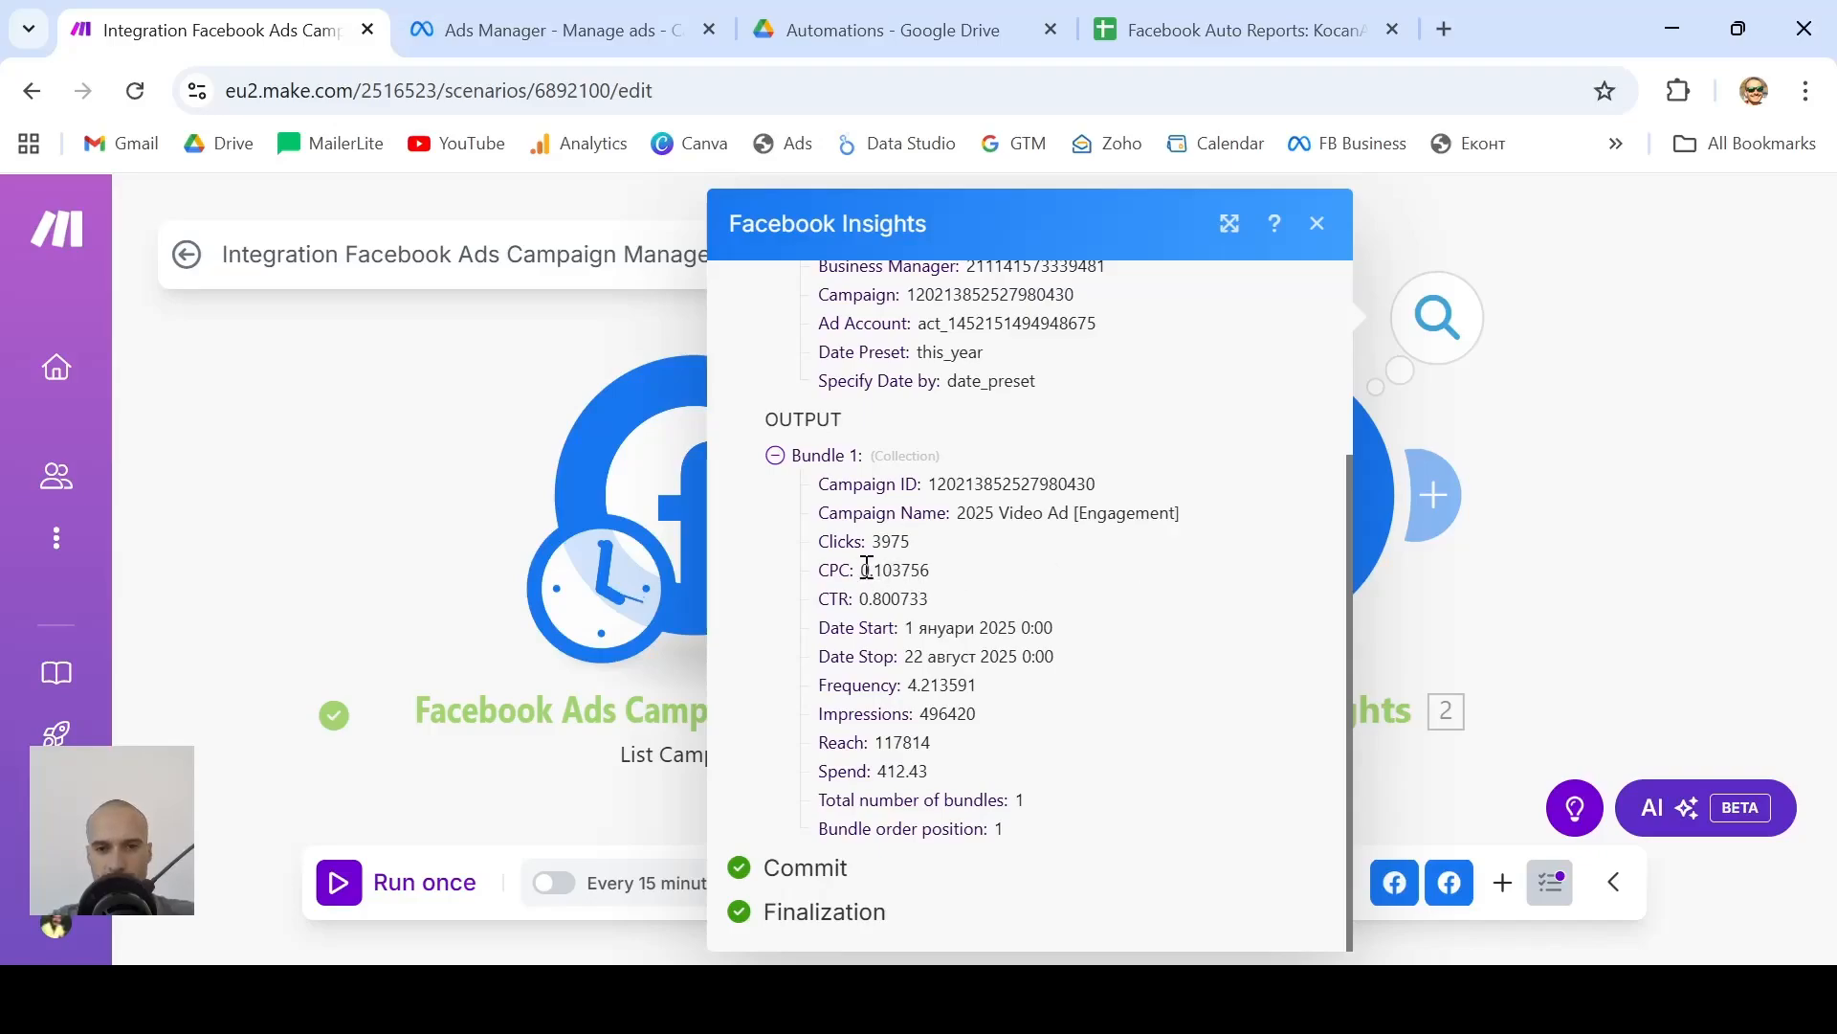
left_click_drag(868, 569, 941, 575)
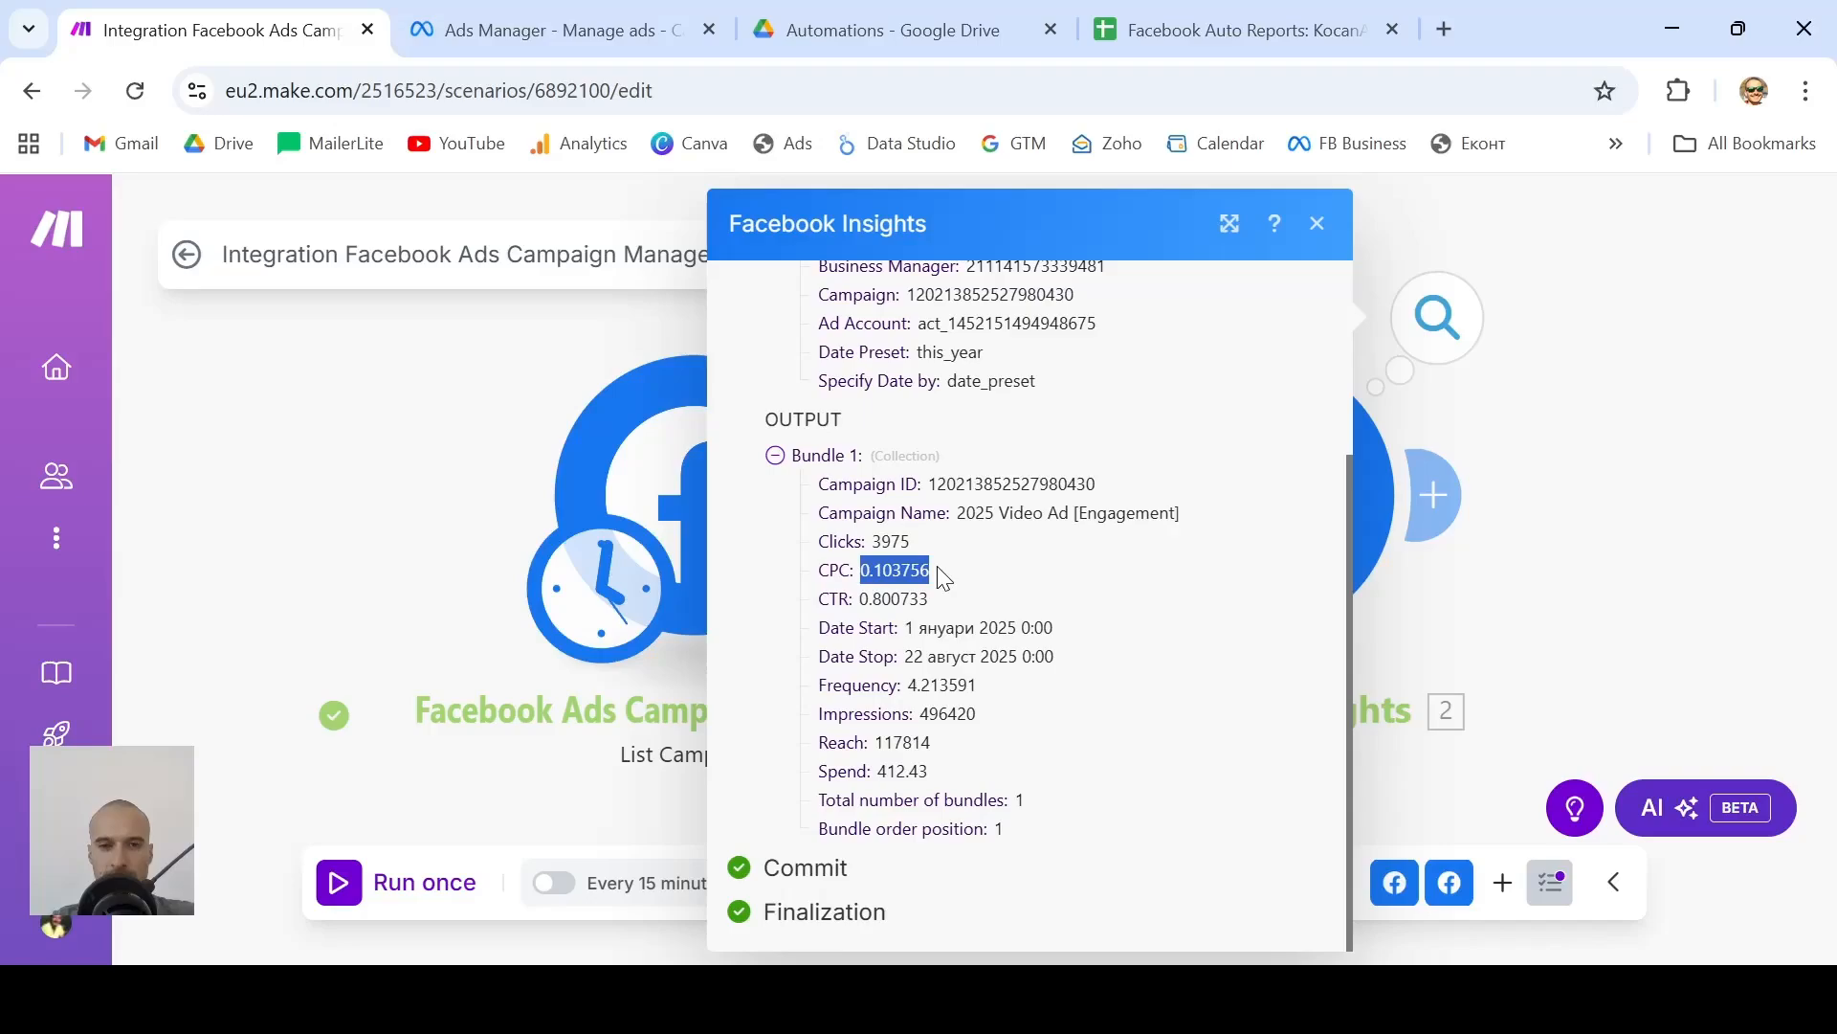
left_click(530, 17)
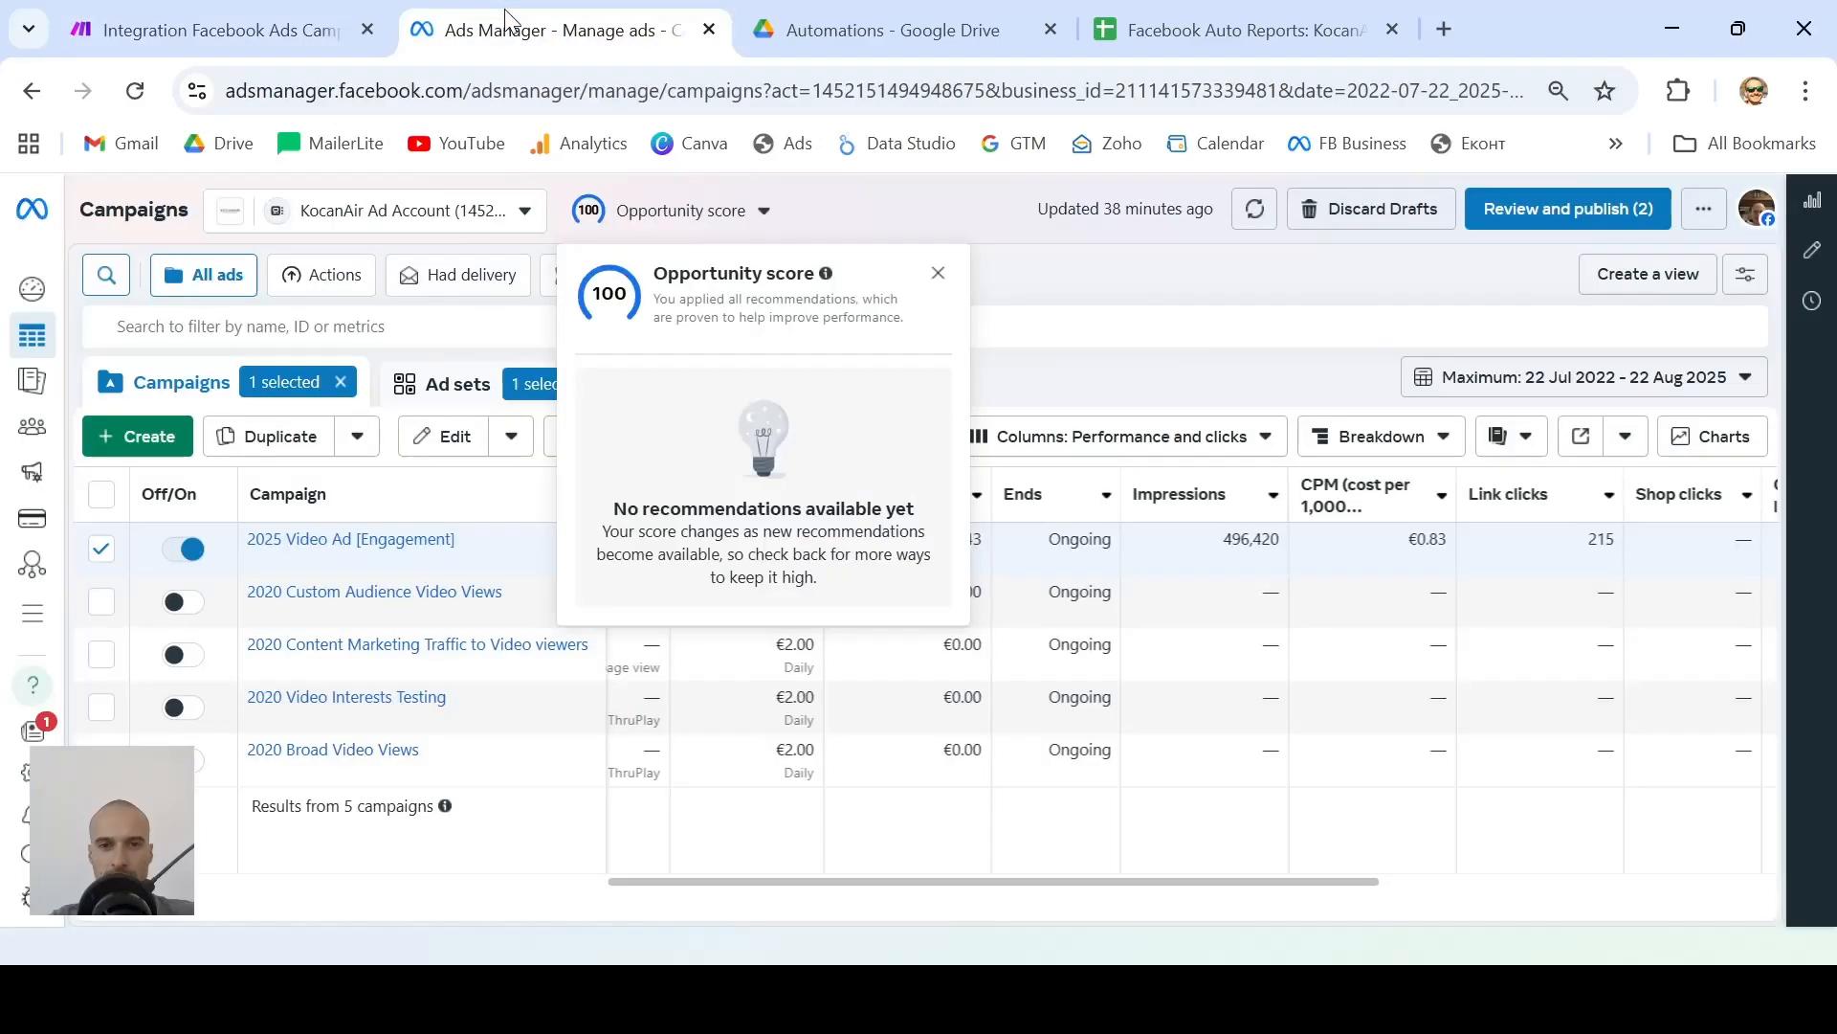
left_click(937, 274)
scroll(1053, 570, "left", 10)
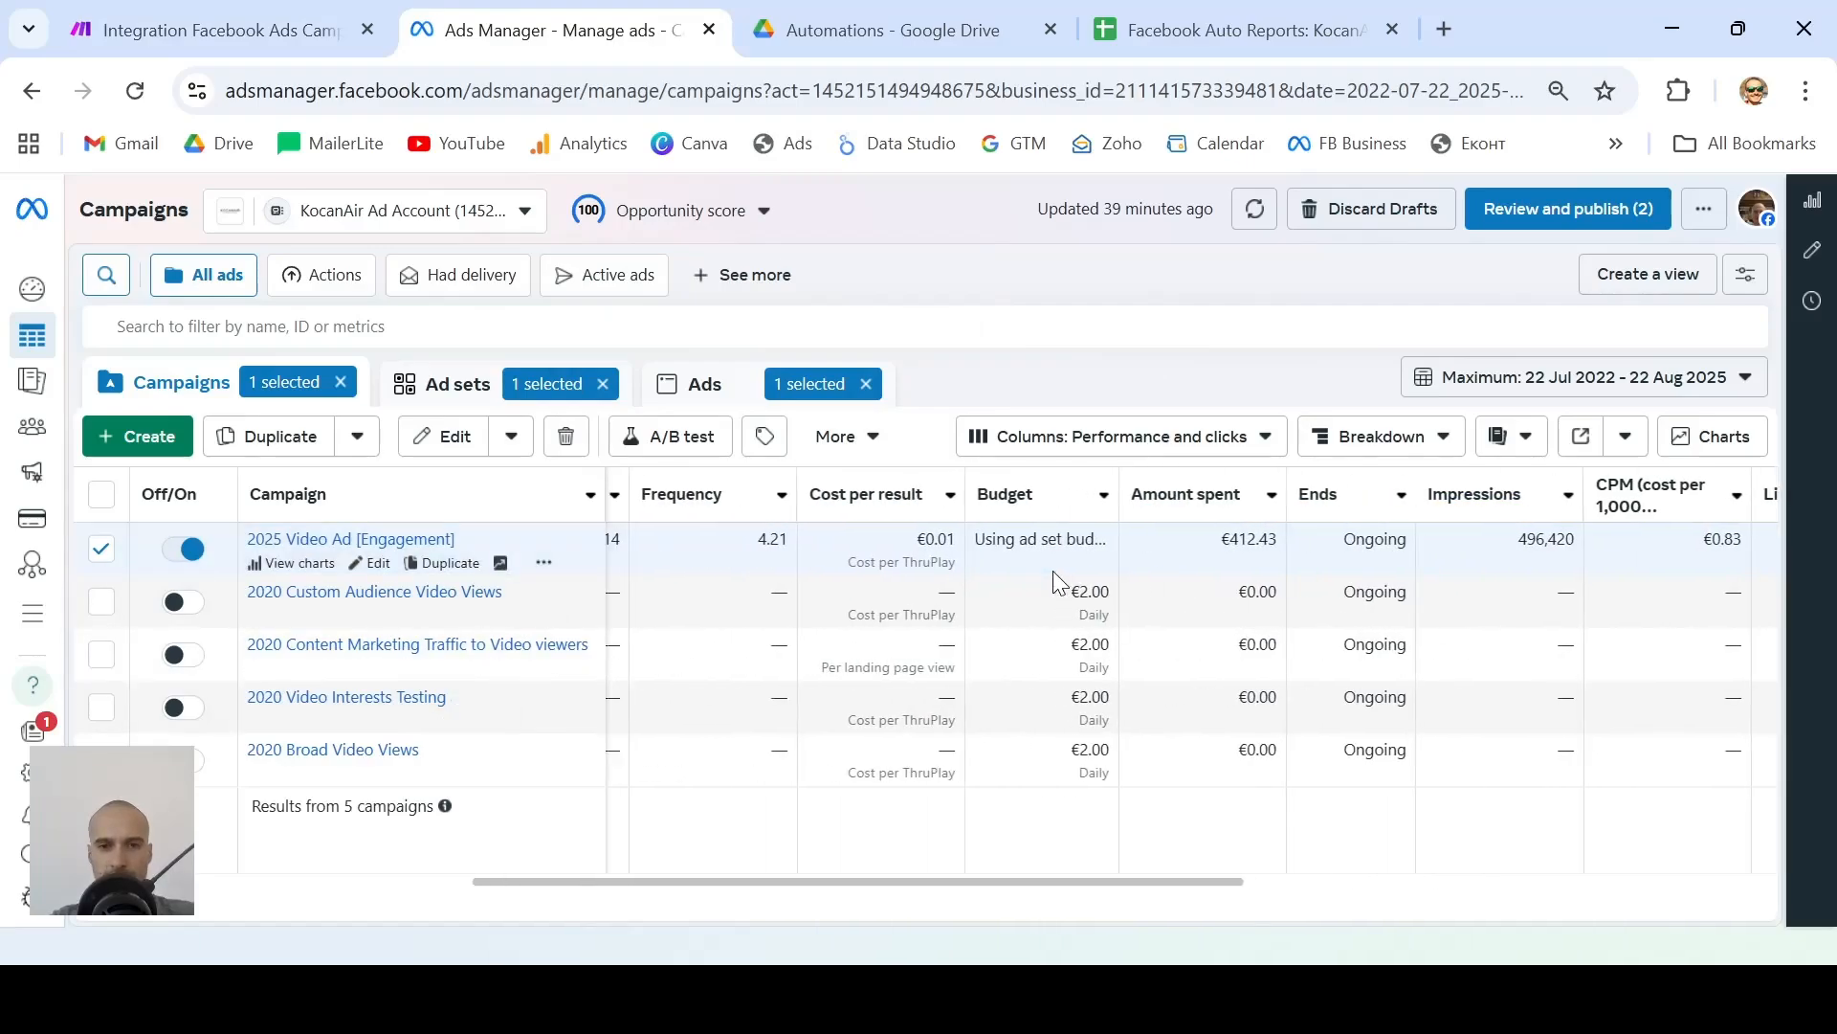
scroll(1053, 572, "left", 3)
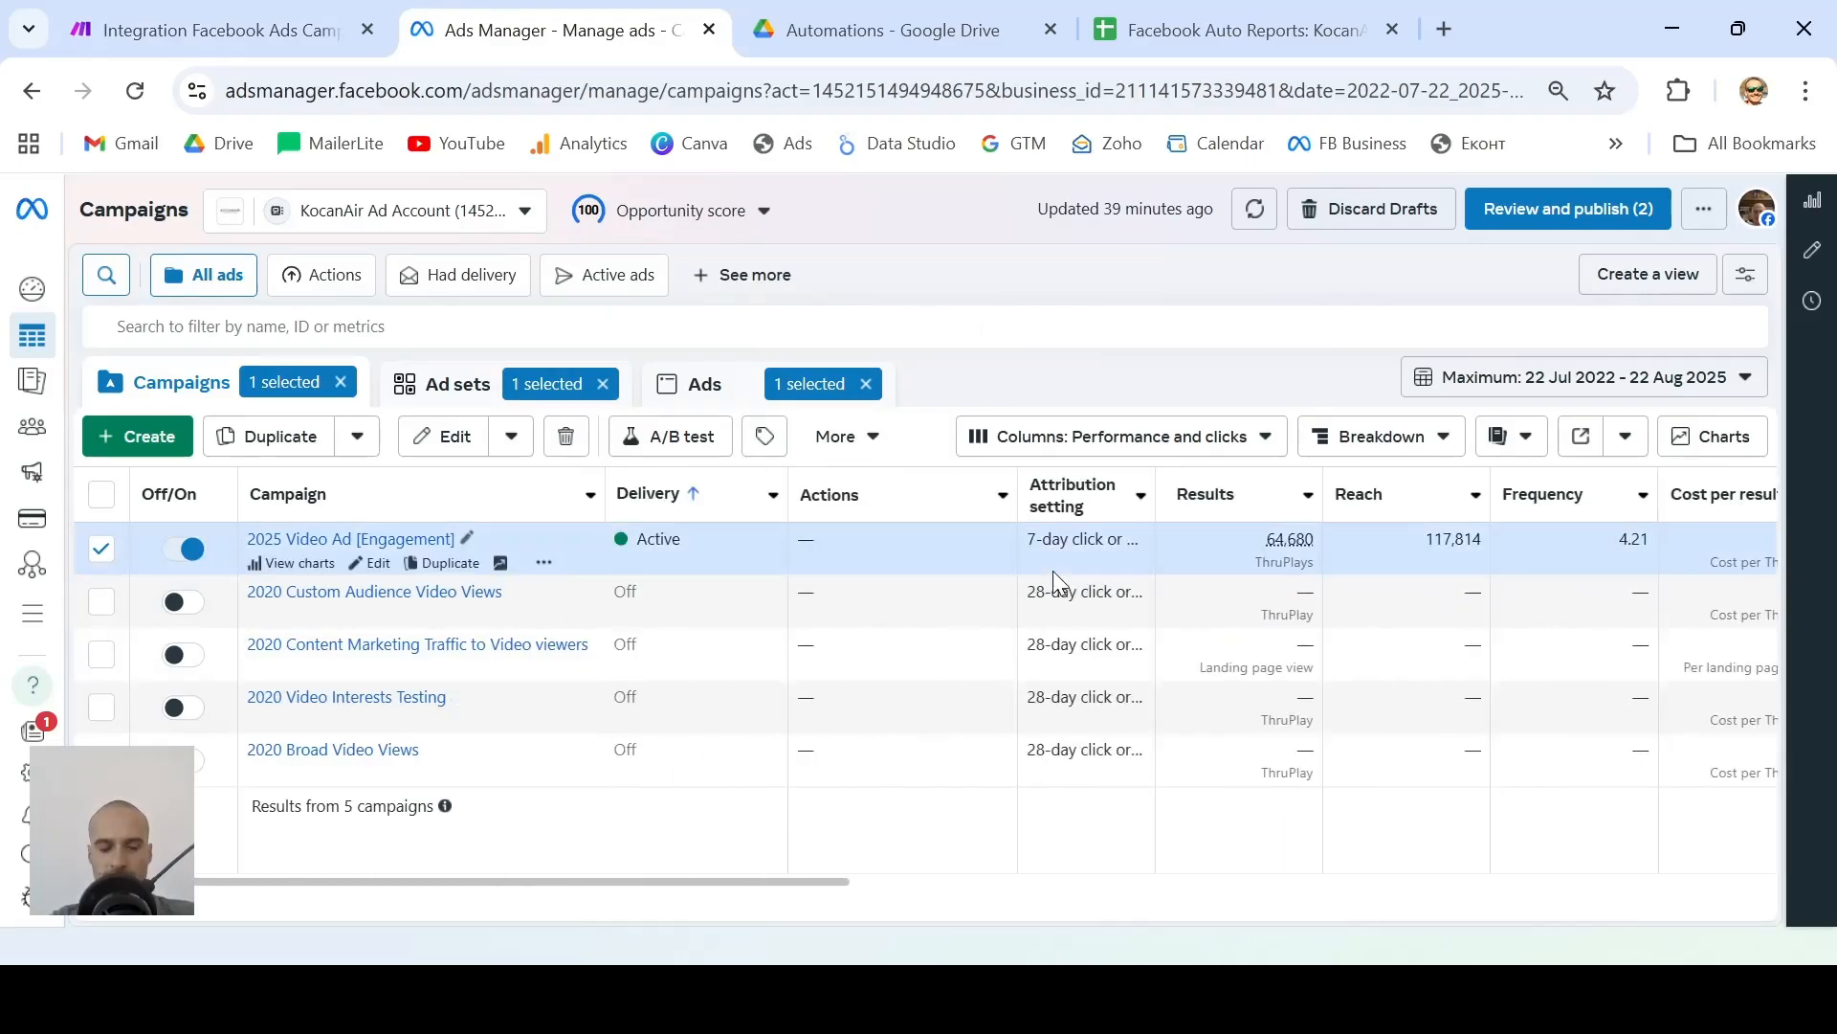
scroll(1054, 572, "right", 7)
scroll(1053, 570, "right", 15)
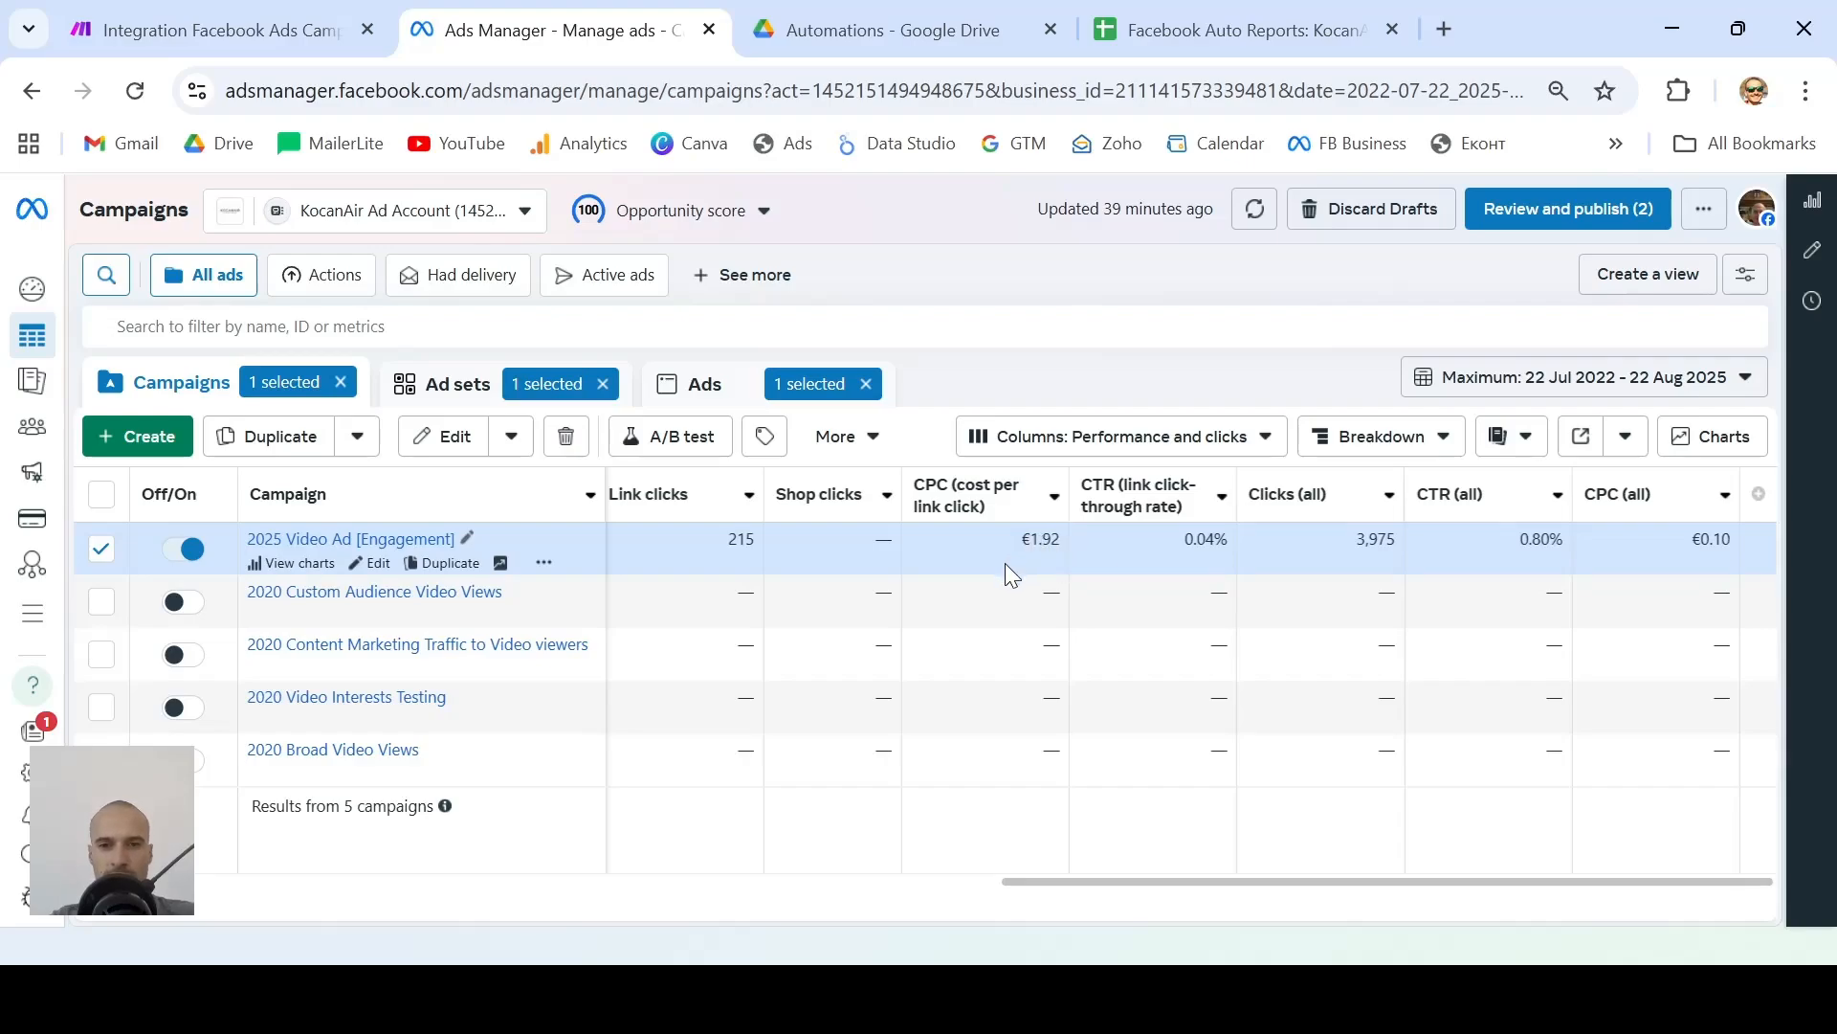
left_click(118, 34)
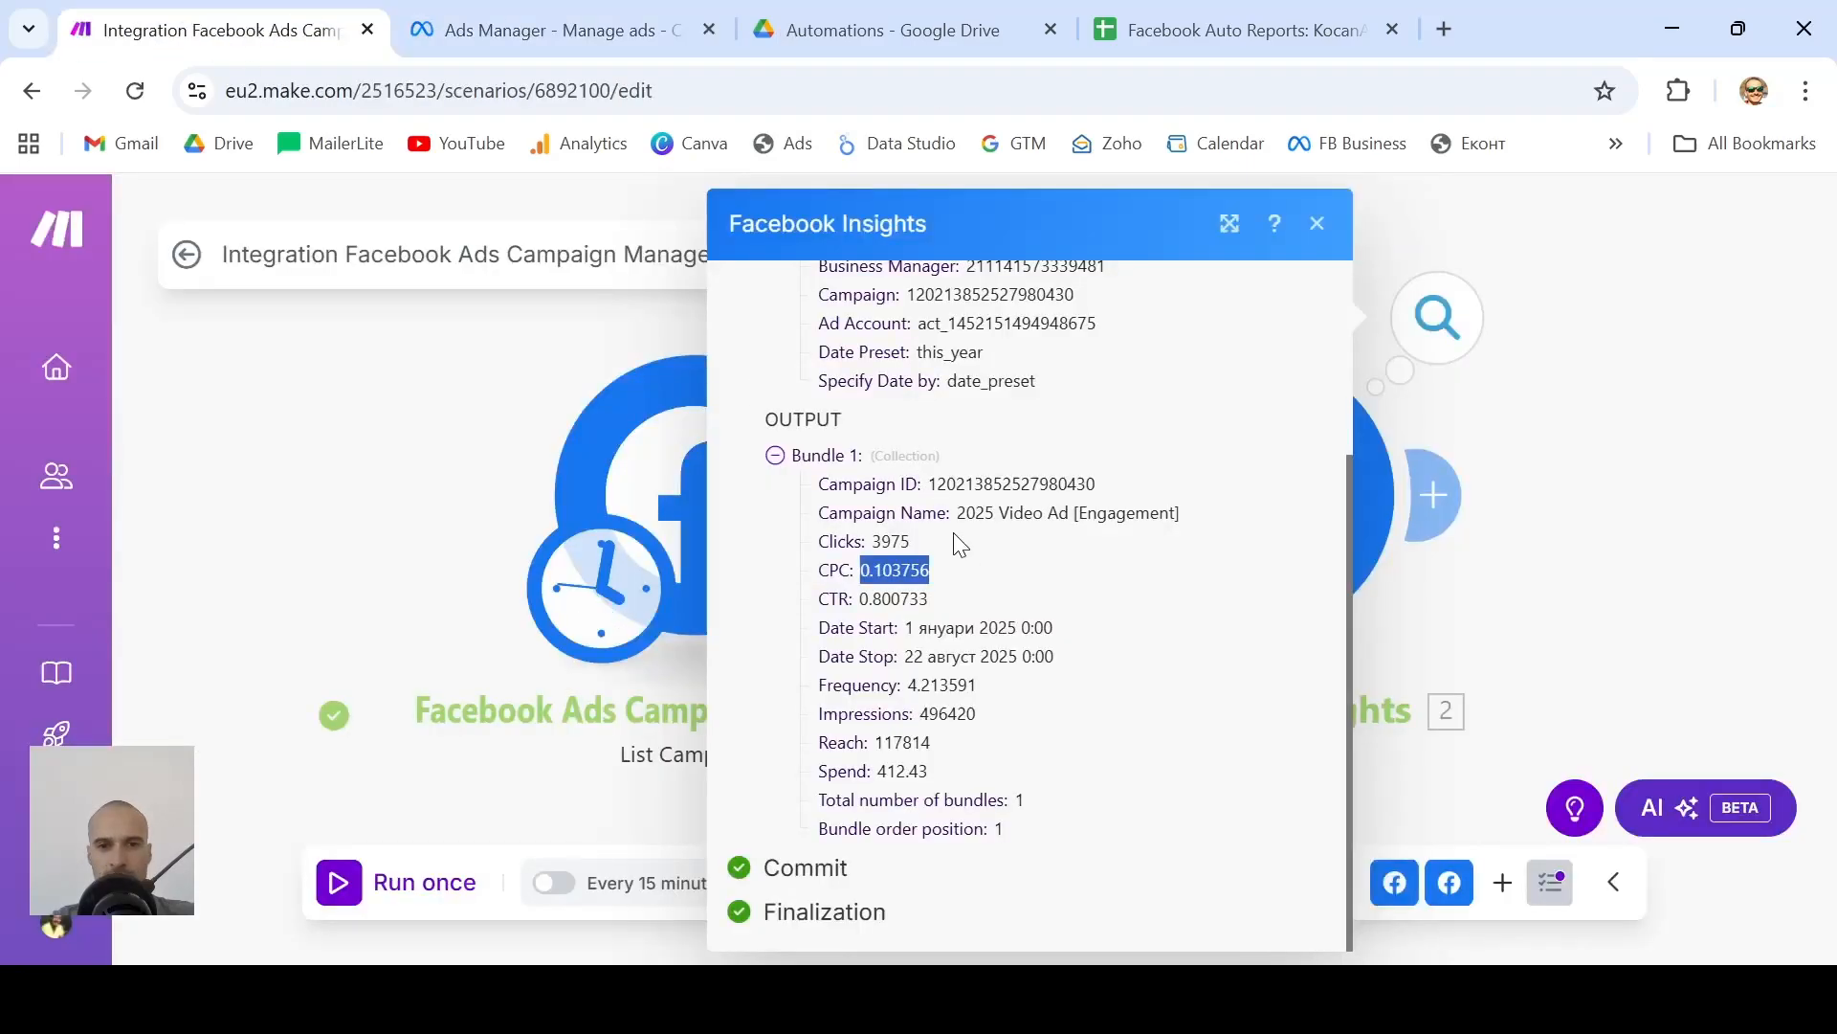
left_click(1026, 600)
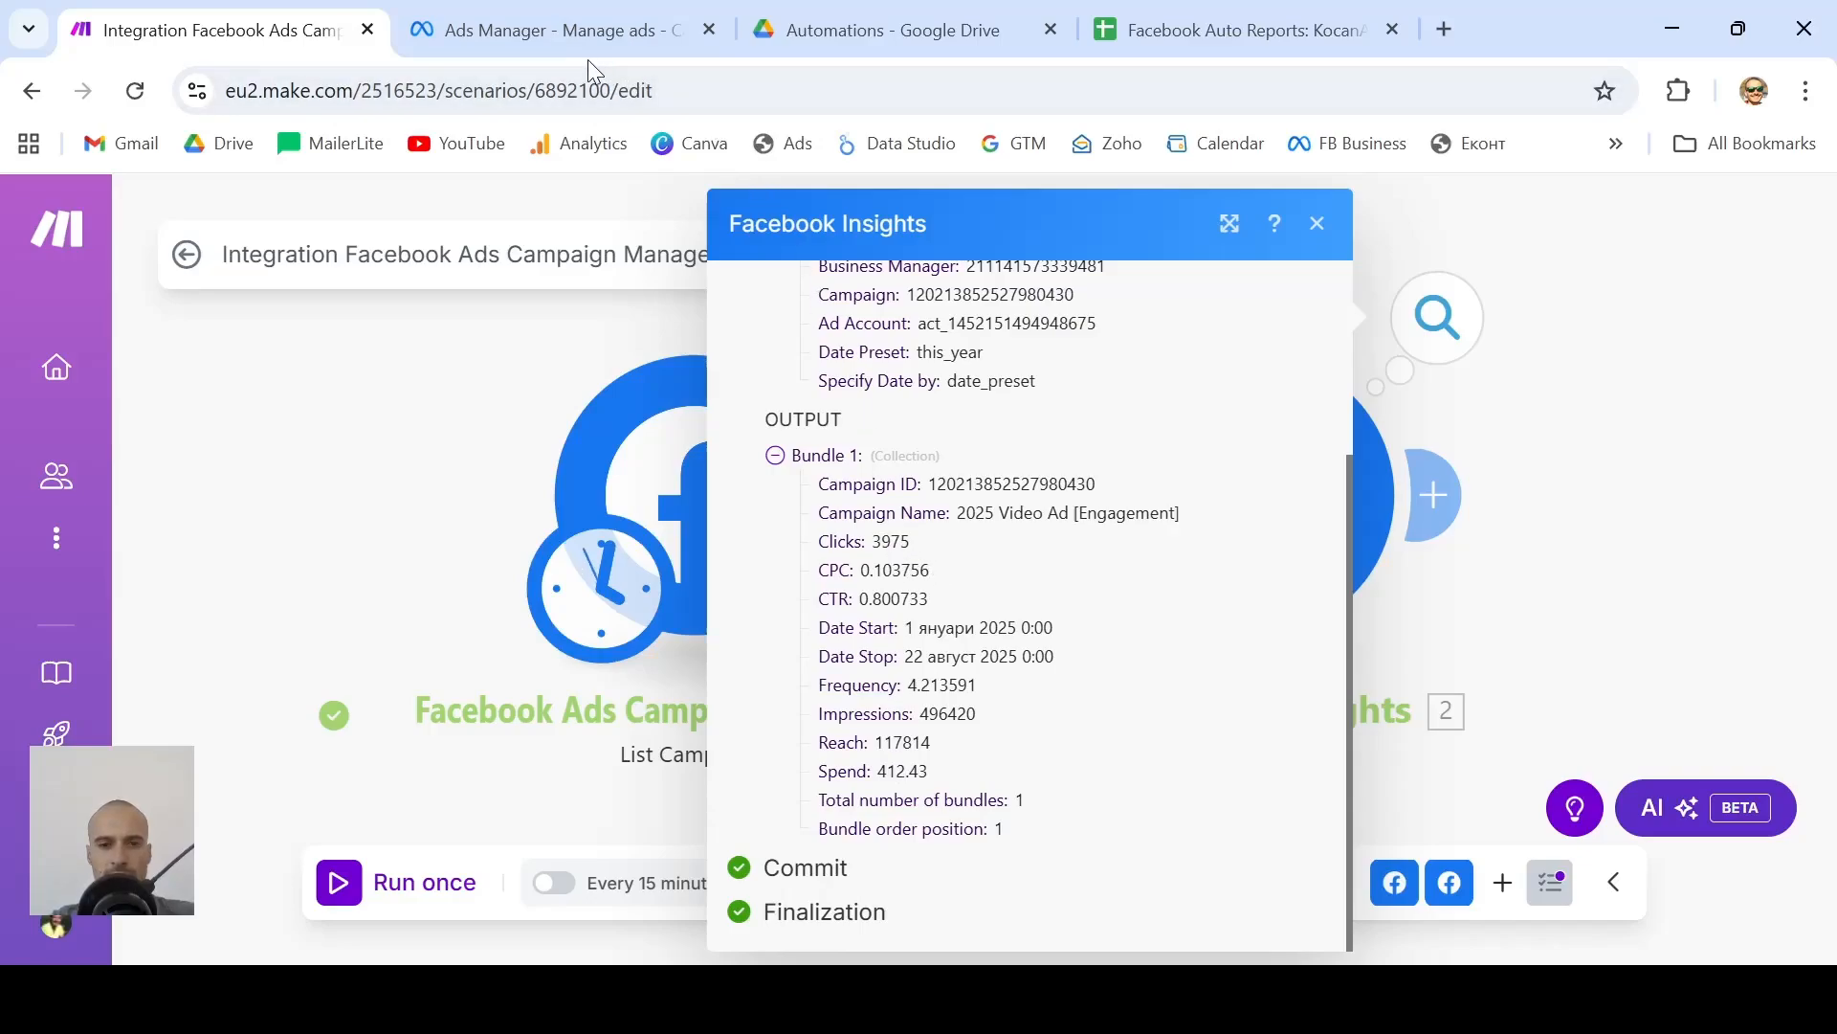
left_click(537, 31)
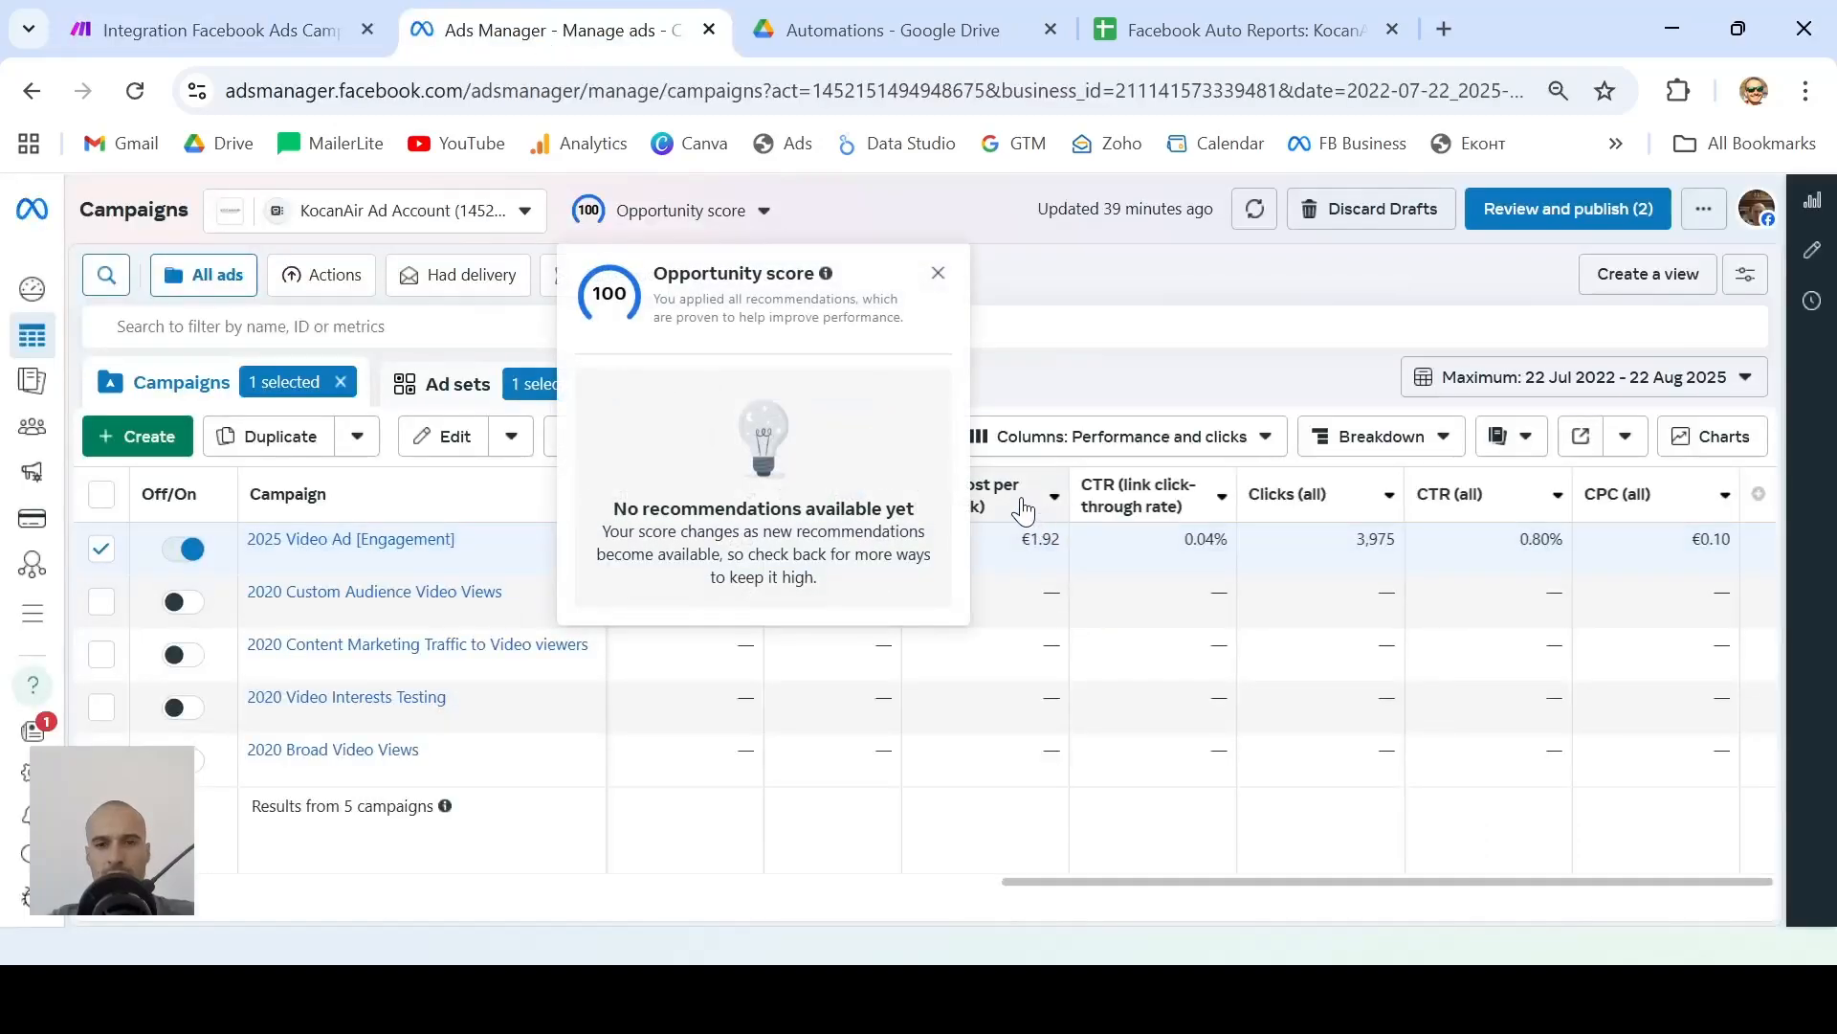
Examine the cost per link click, overall clicks, CTR and CPC columns for the 2025 Video Ad [Engagement] campaign
left_click(1053, 496)
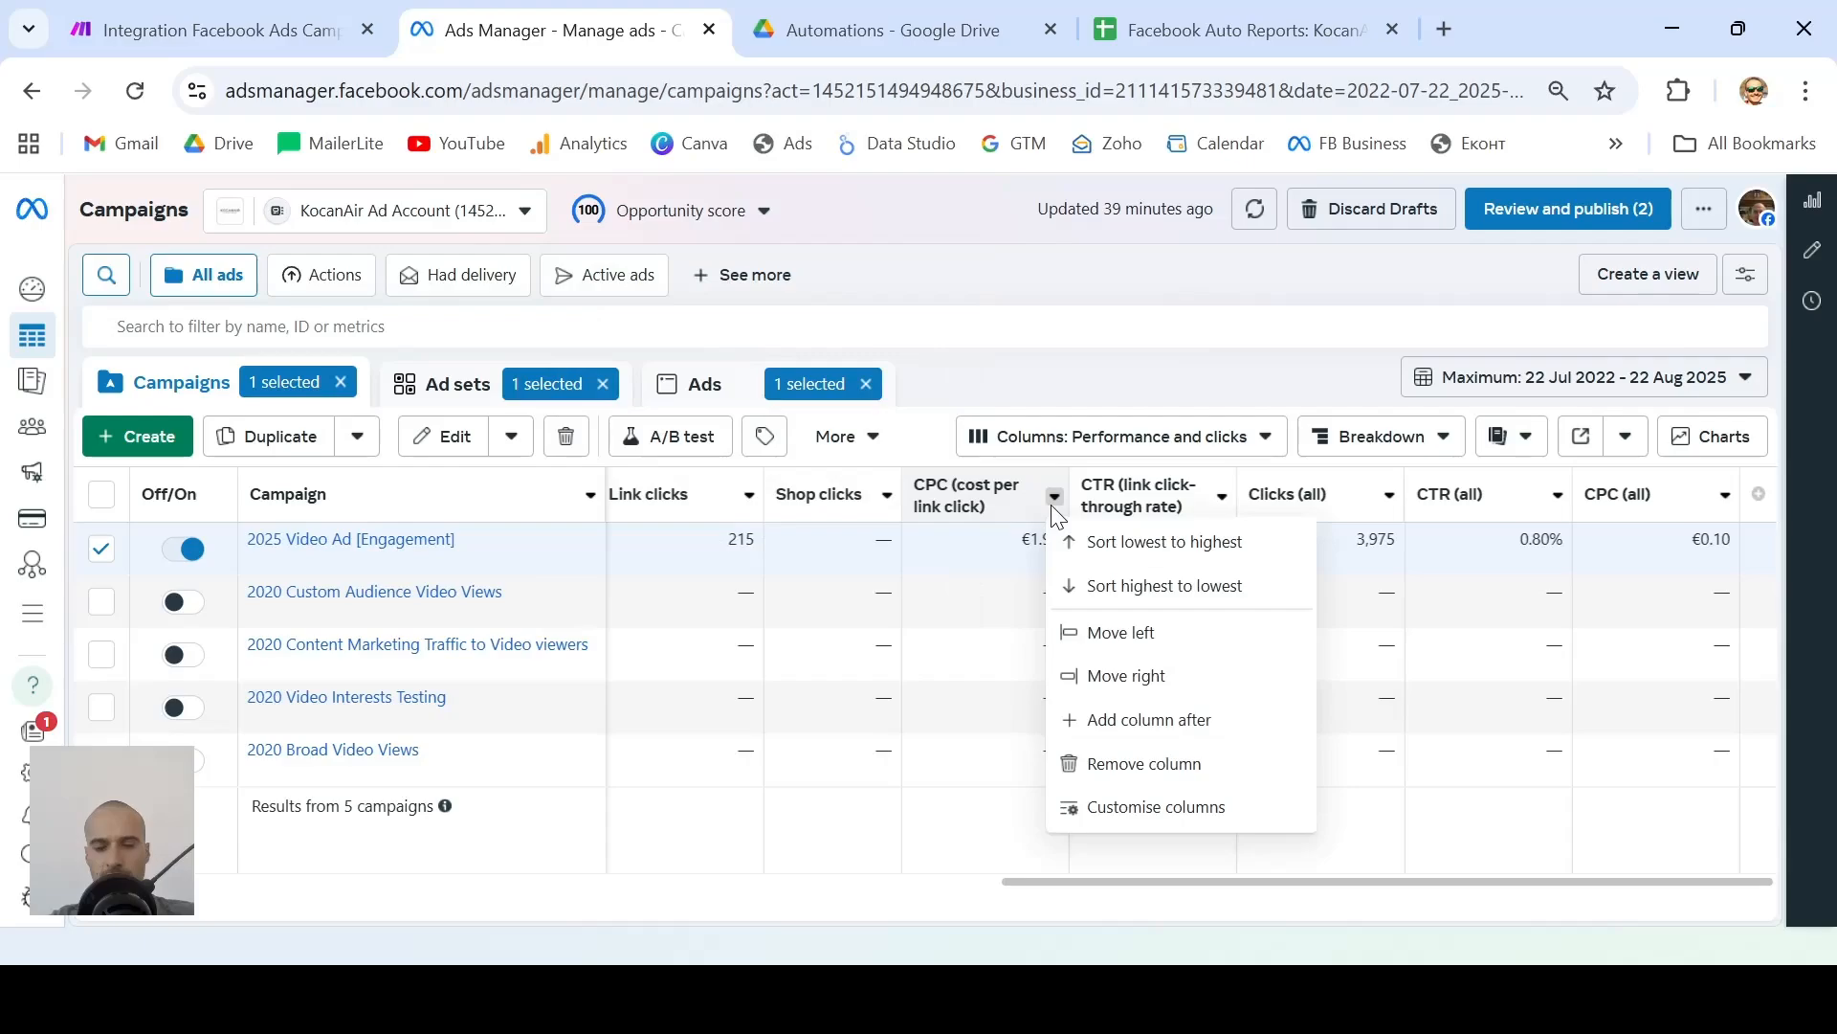
left_click(1142, 386)
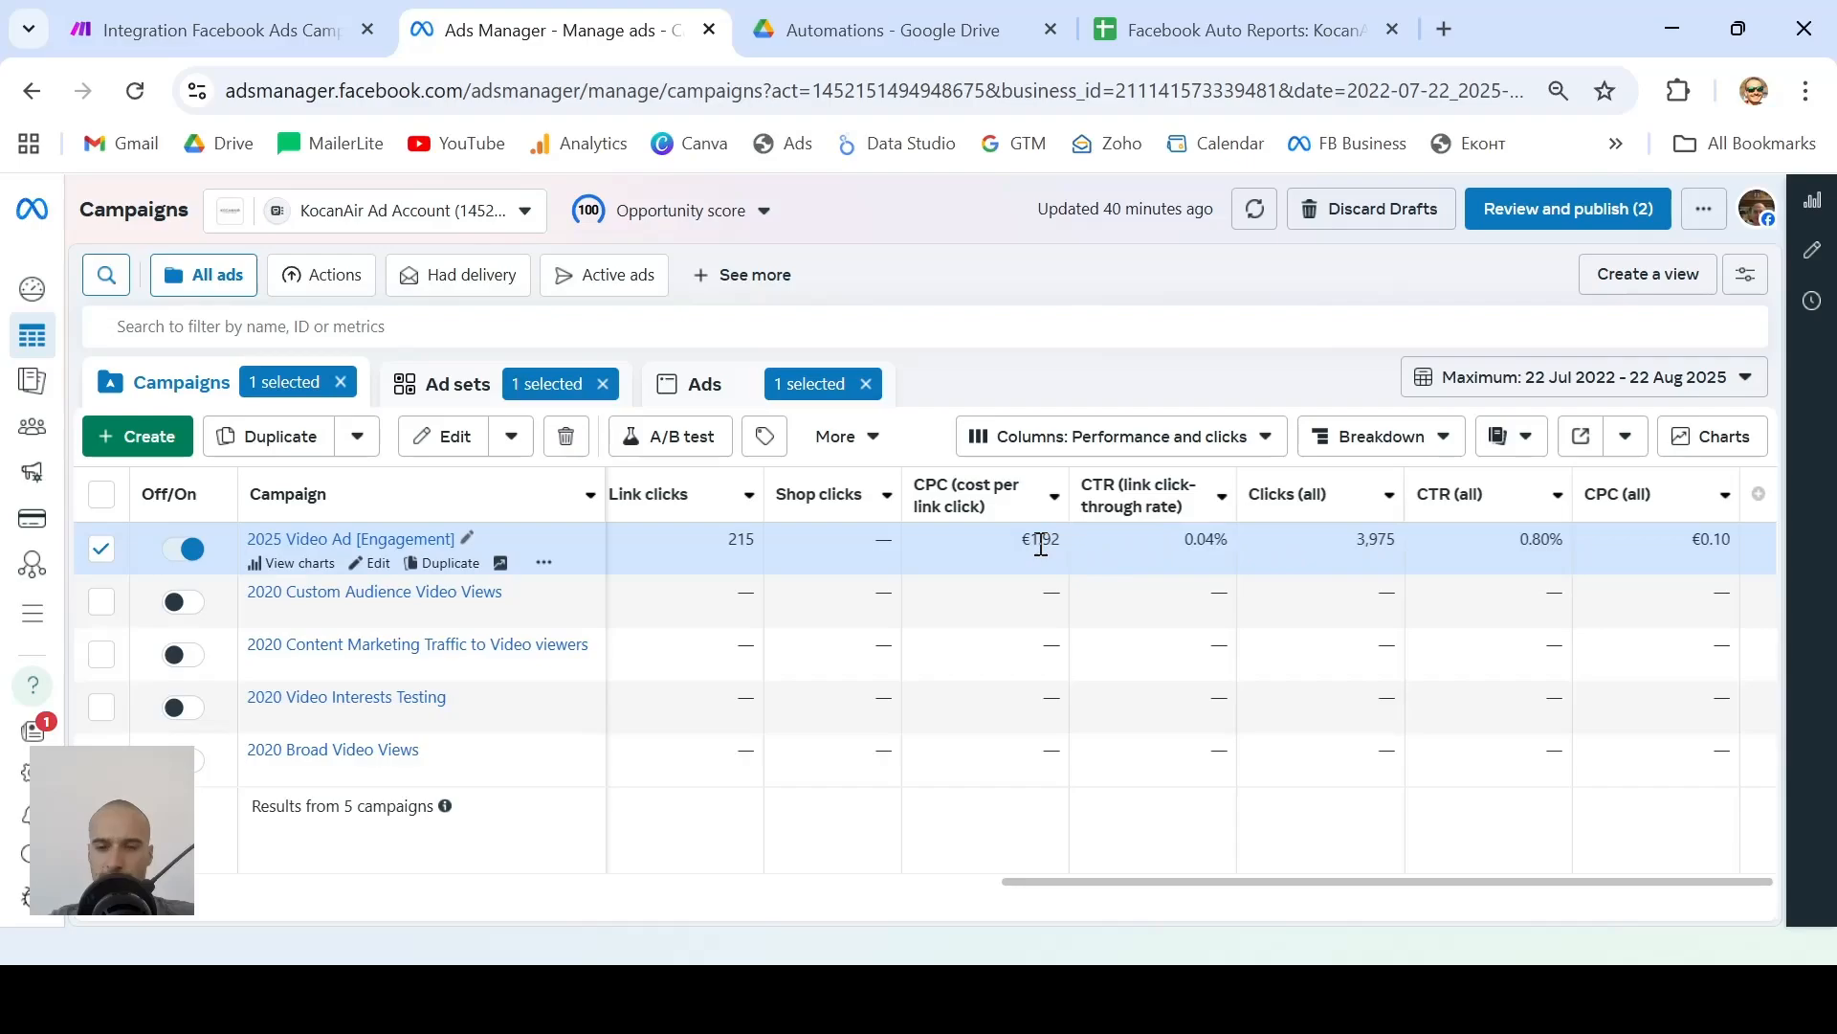
scroll(1042, 542, "left", 3)
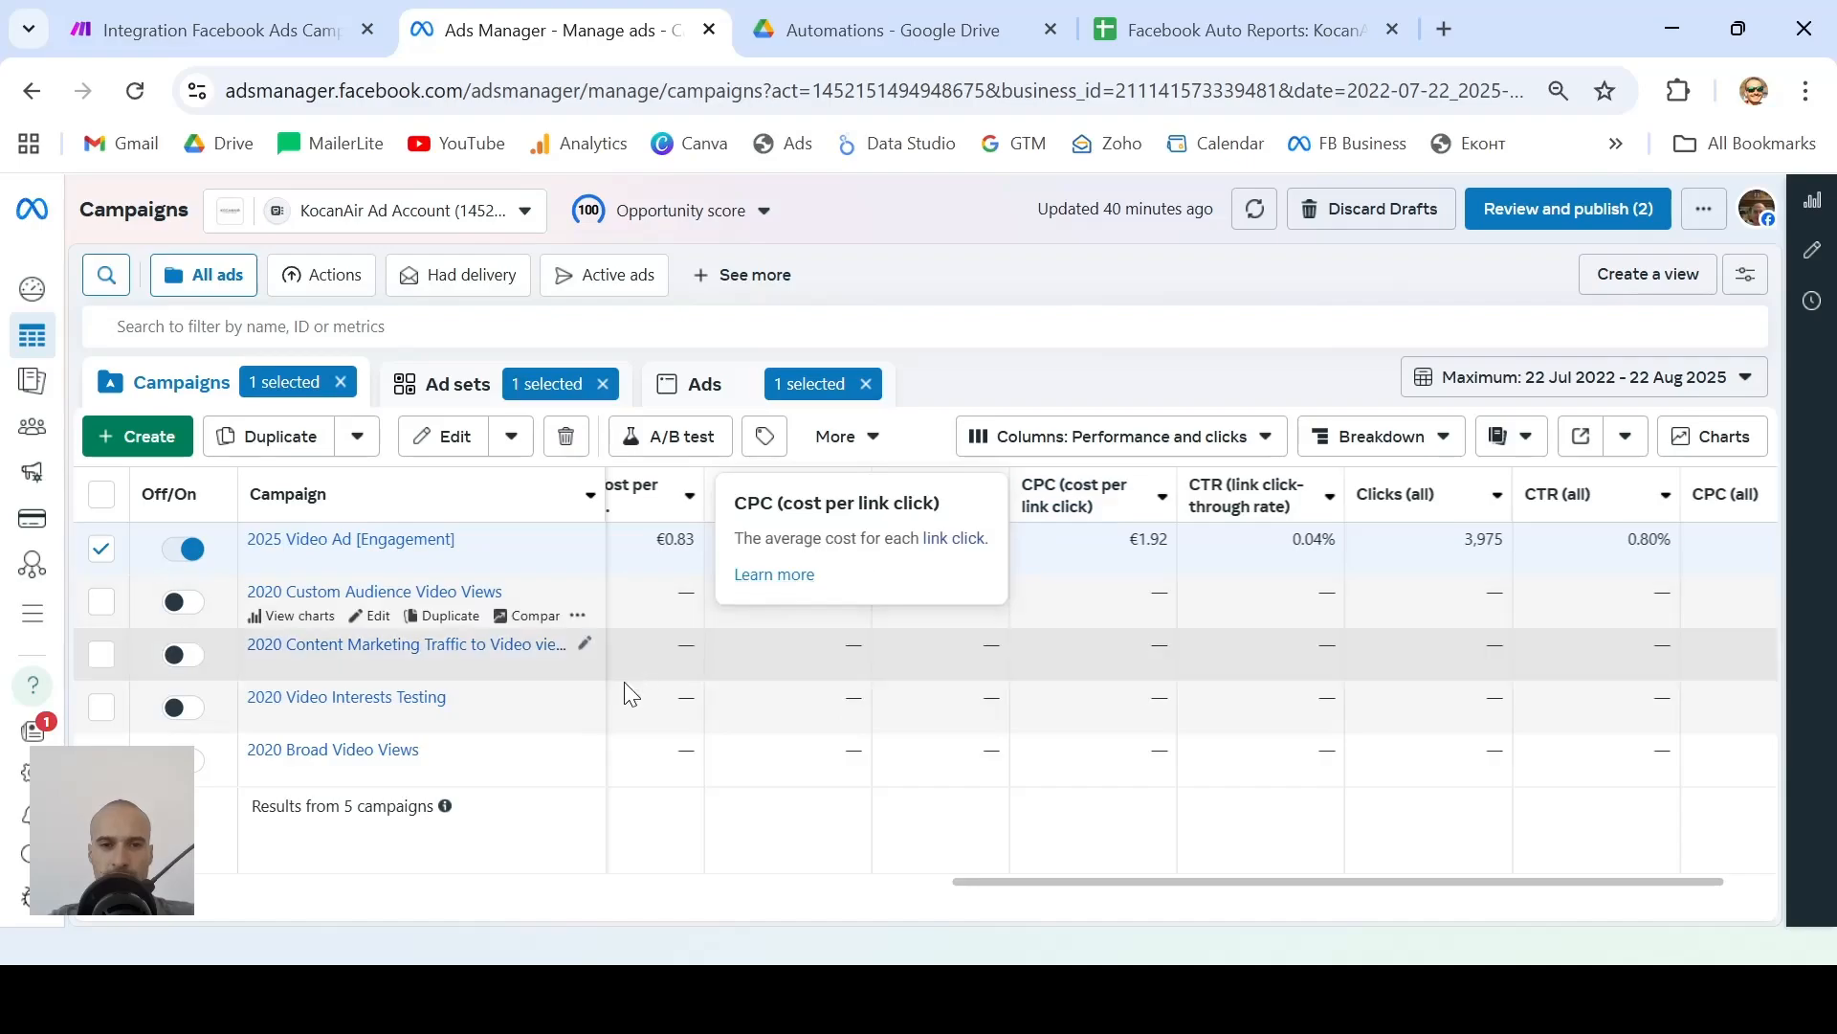
scroll(1502, 551, "right", 2)
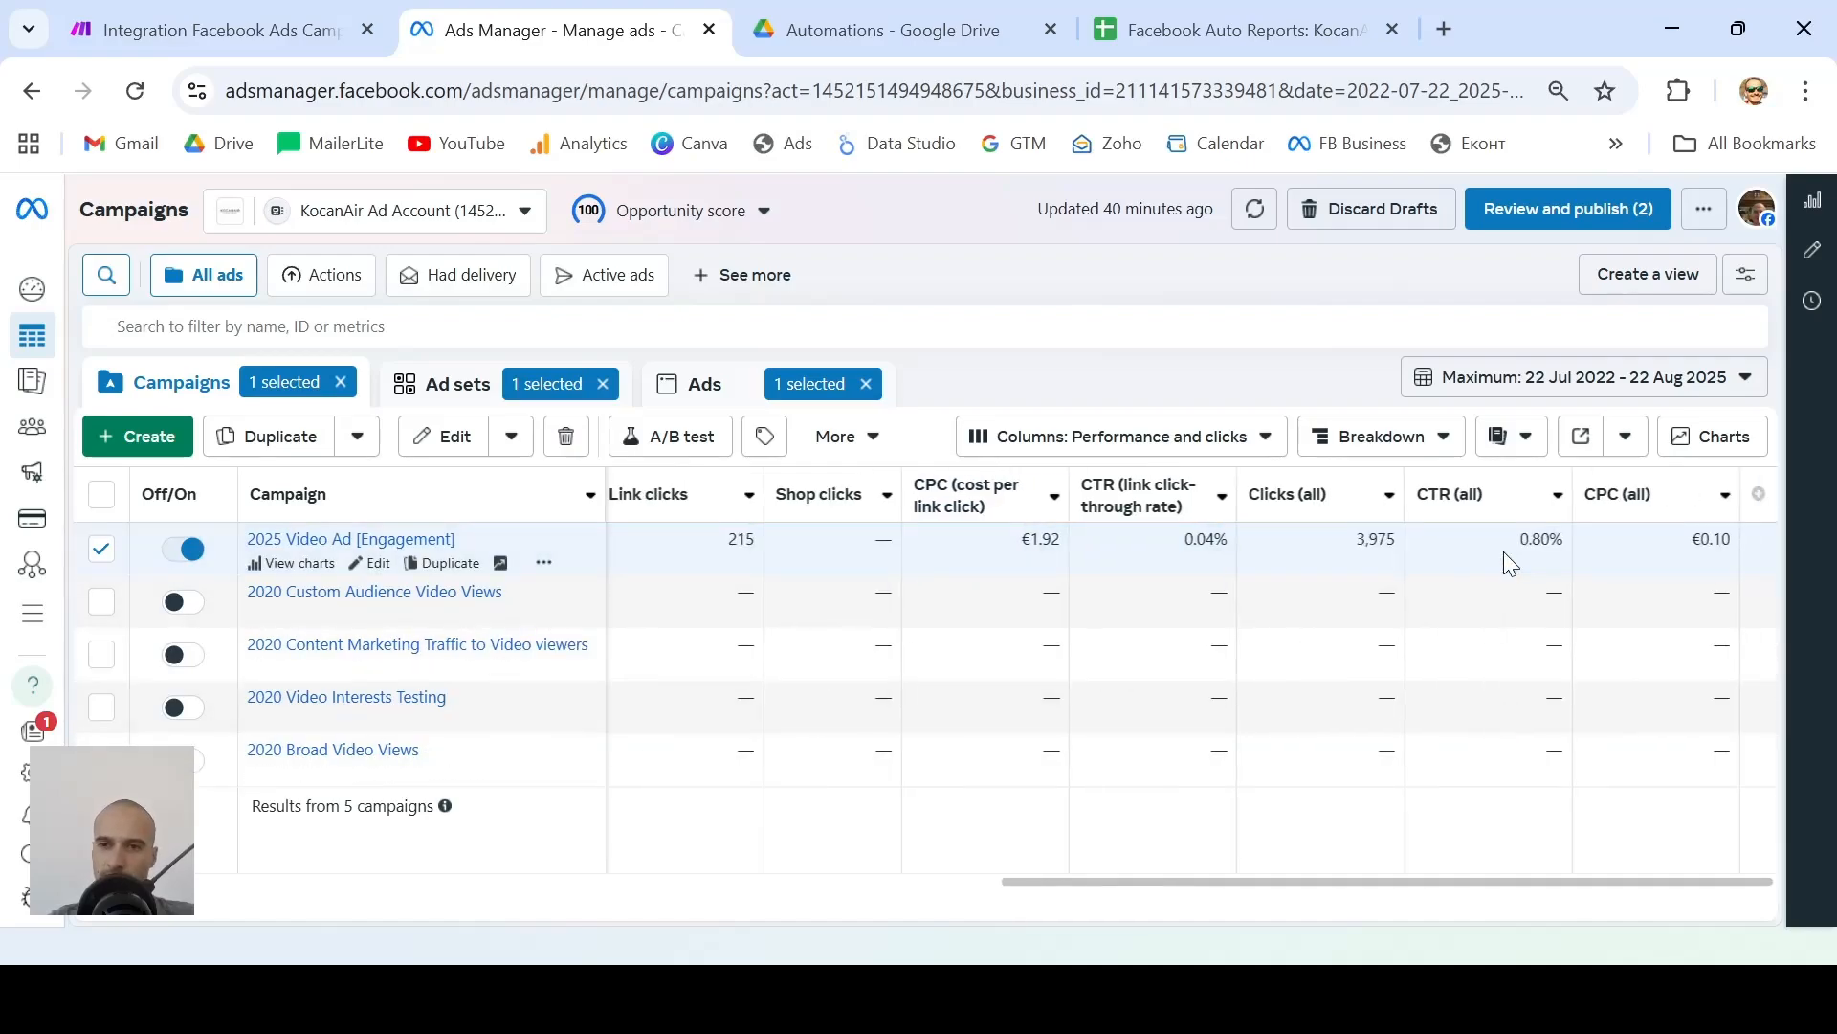
Switch to the Make scenario, close the Facebook Insights output and add a Google Sheets Add a Row module after Facebook Insights
left_click(229, 29)
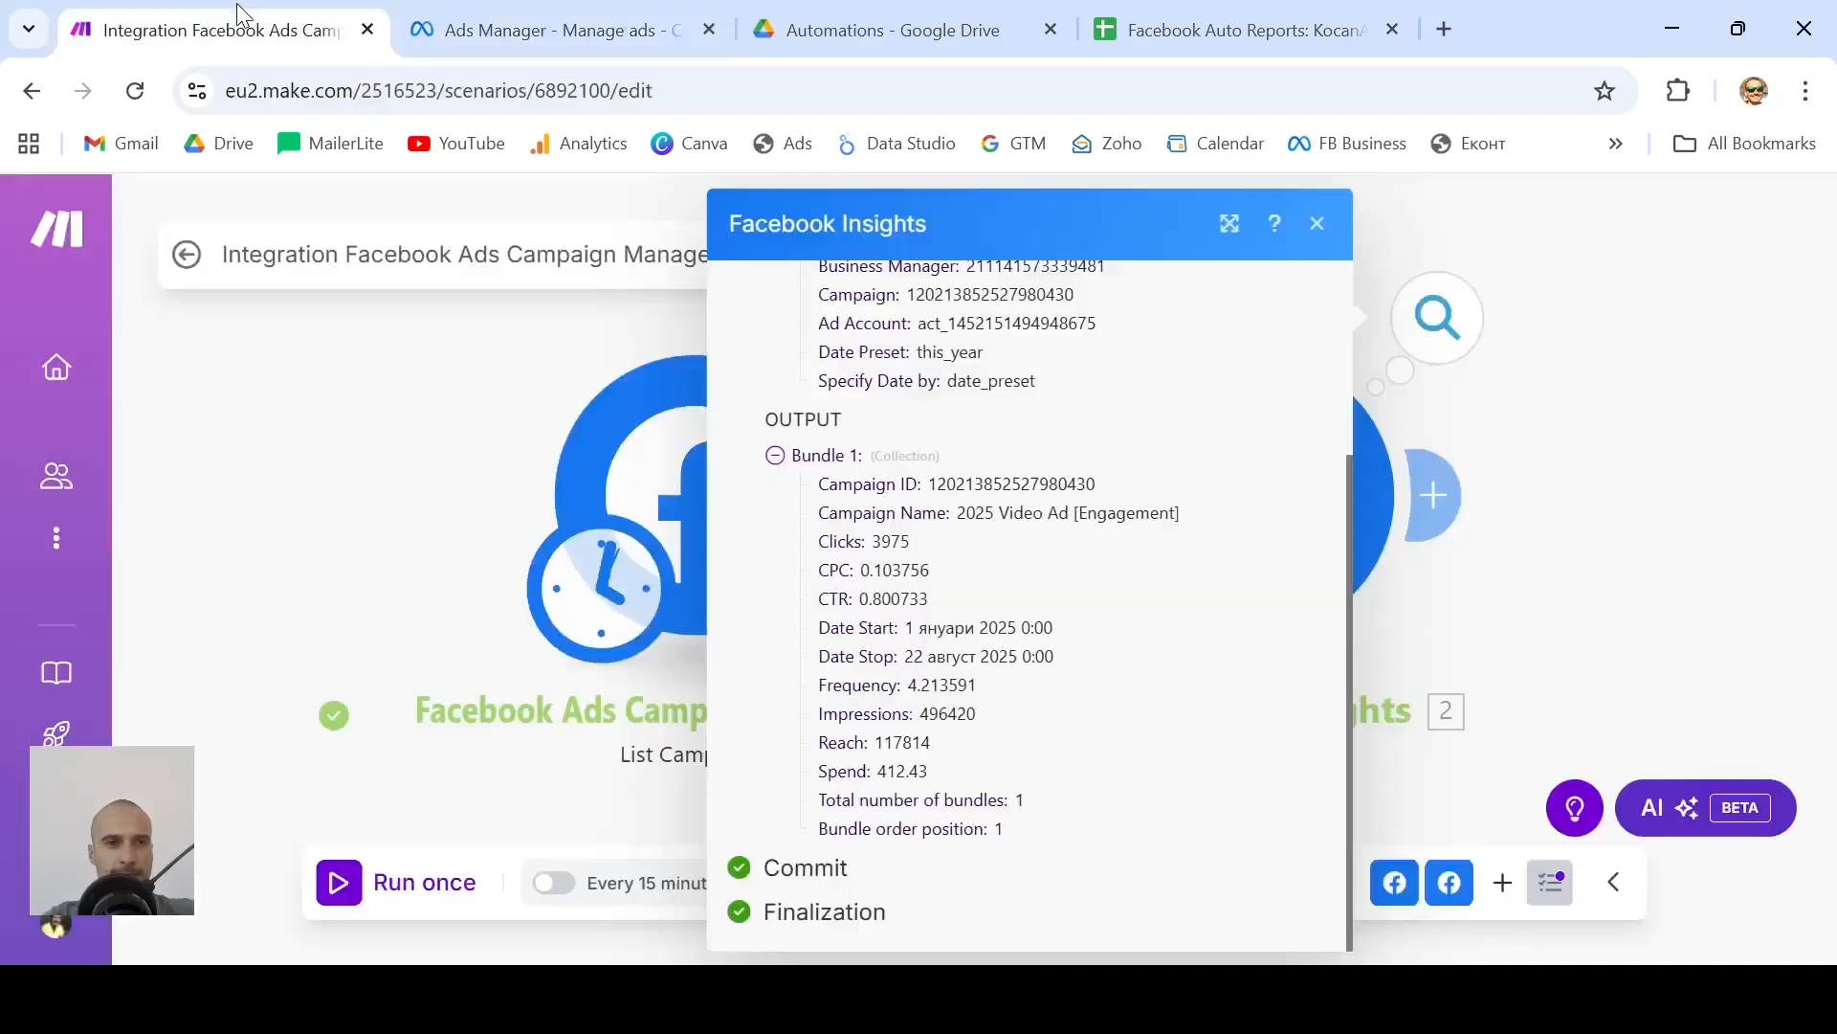
left_click(1315, 228)
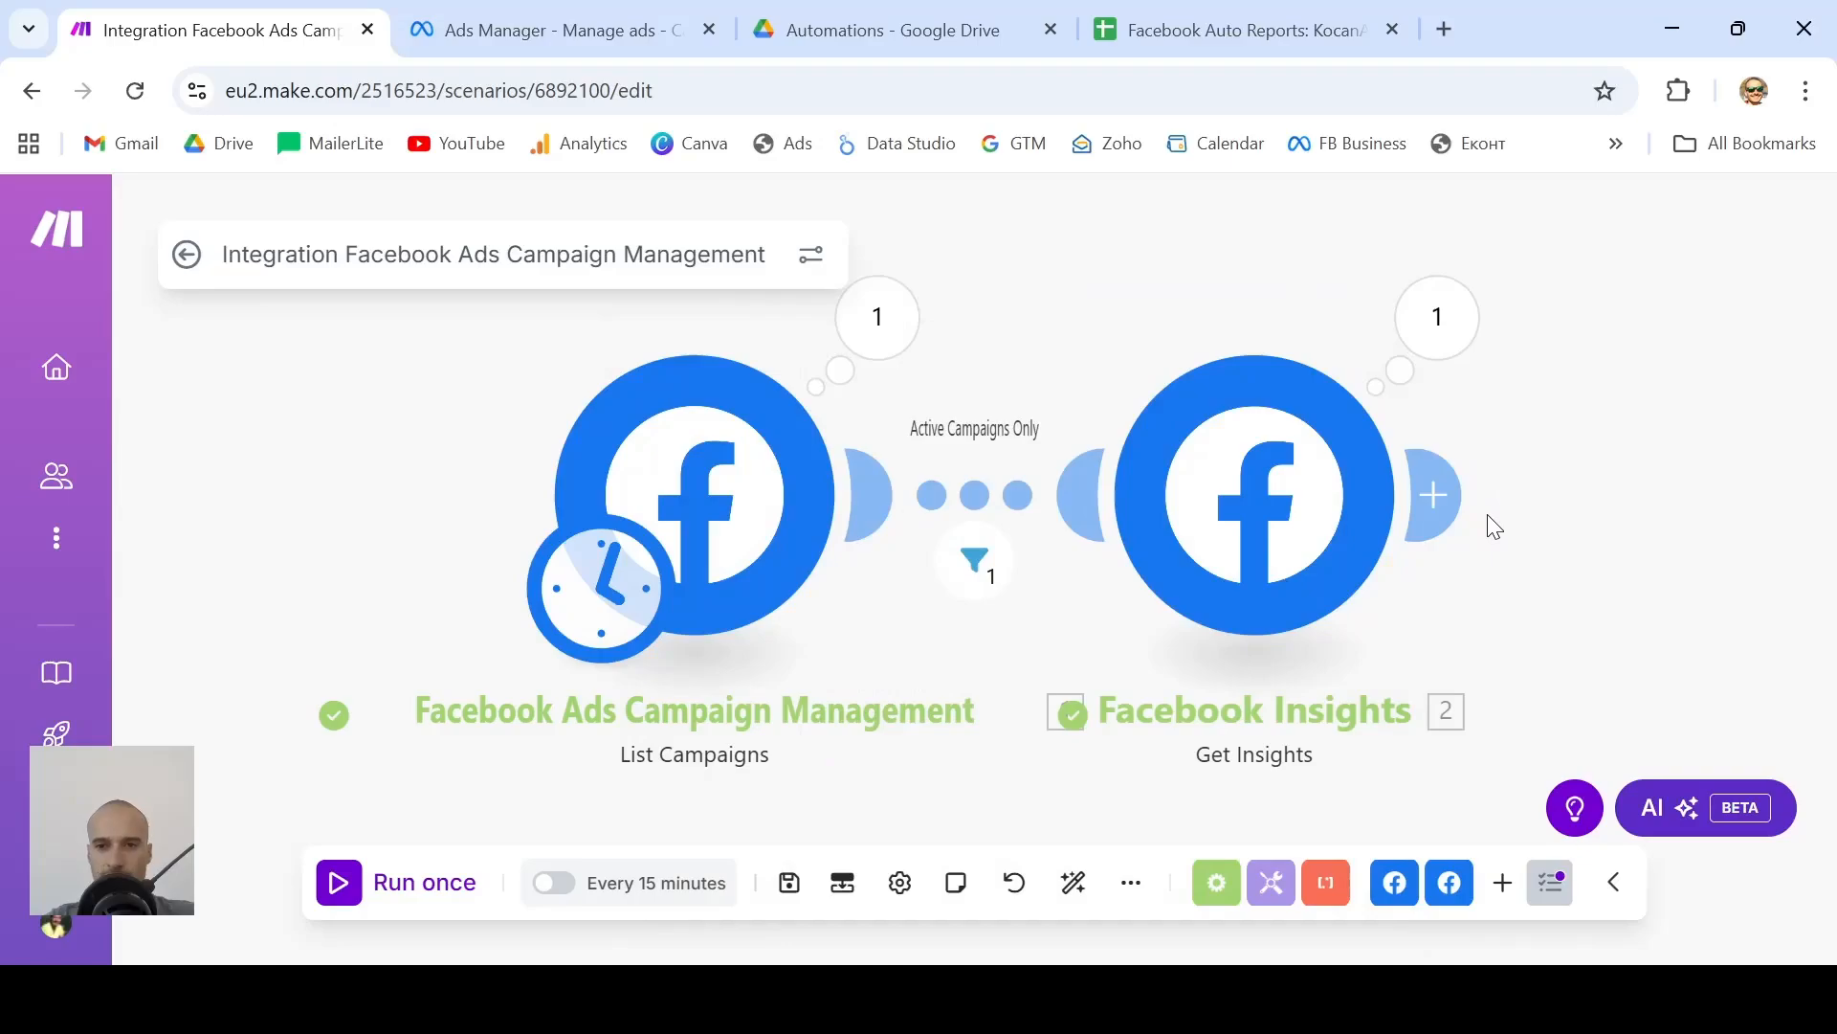
left_click(1438, 495)
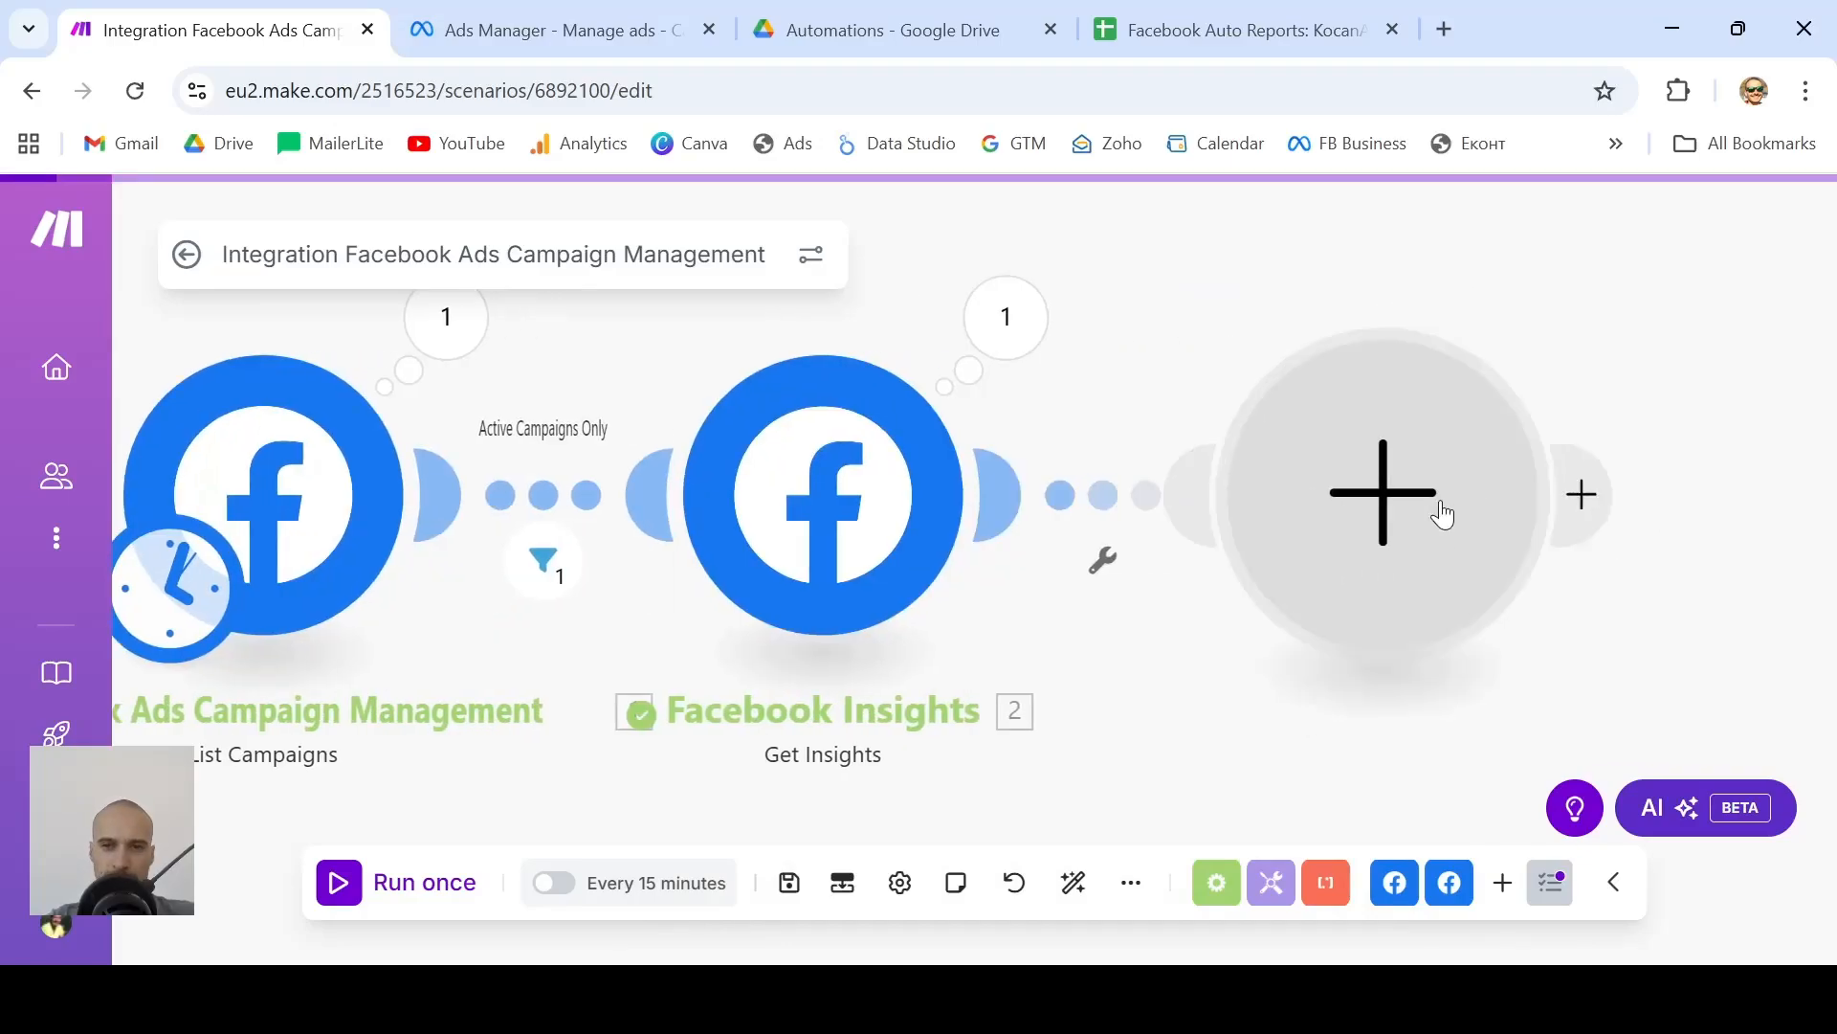
left_click(641, 597)
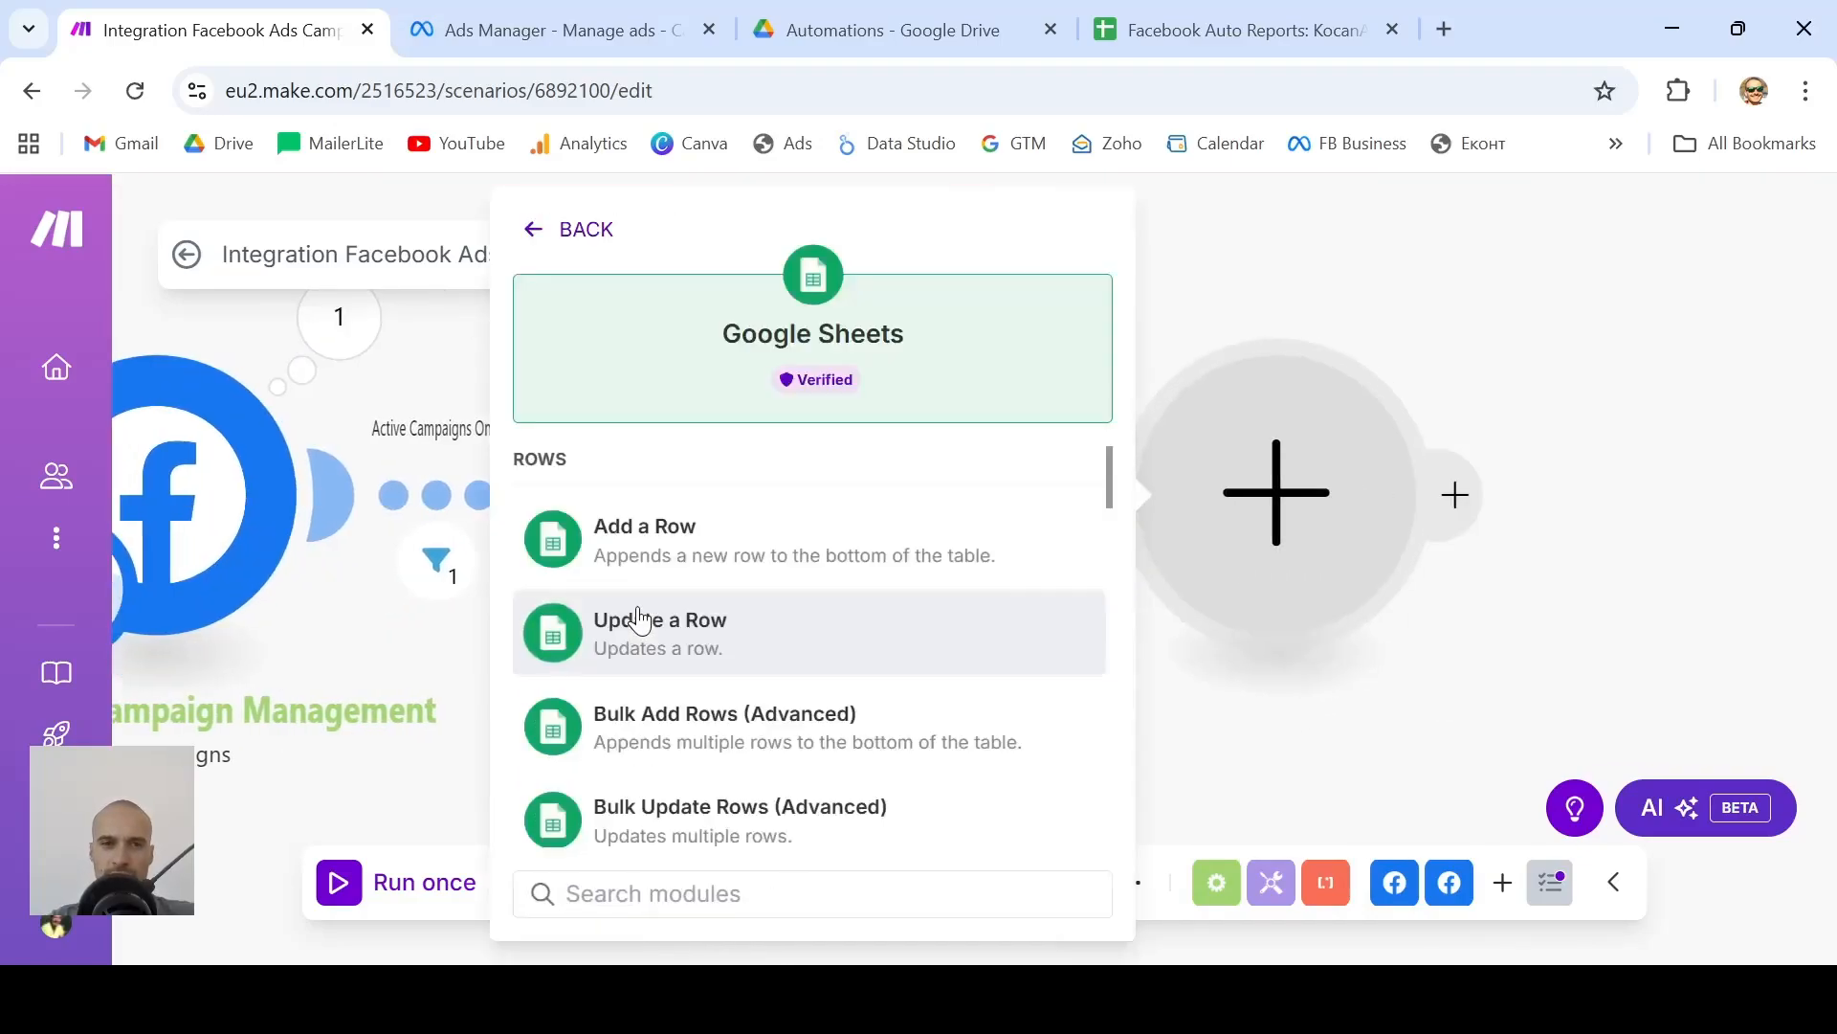
key("Escape")
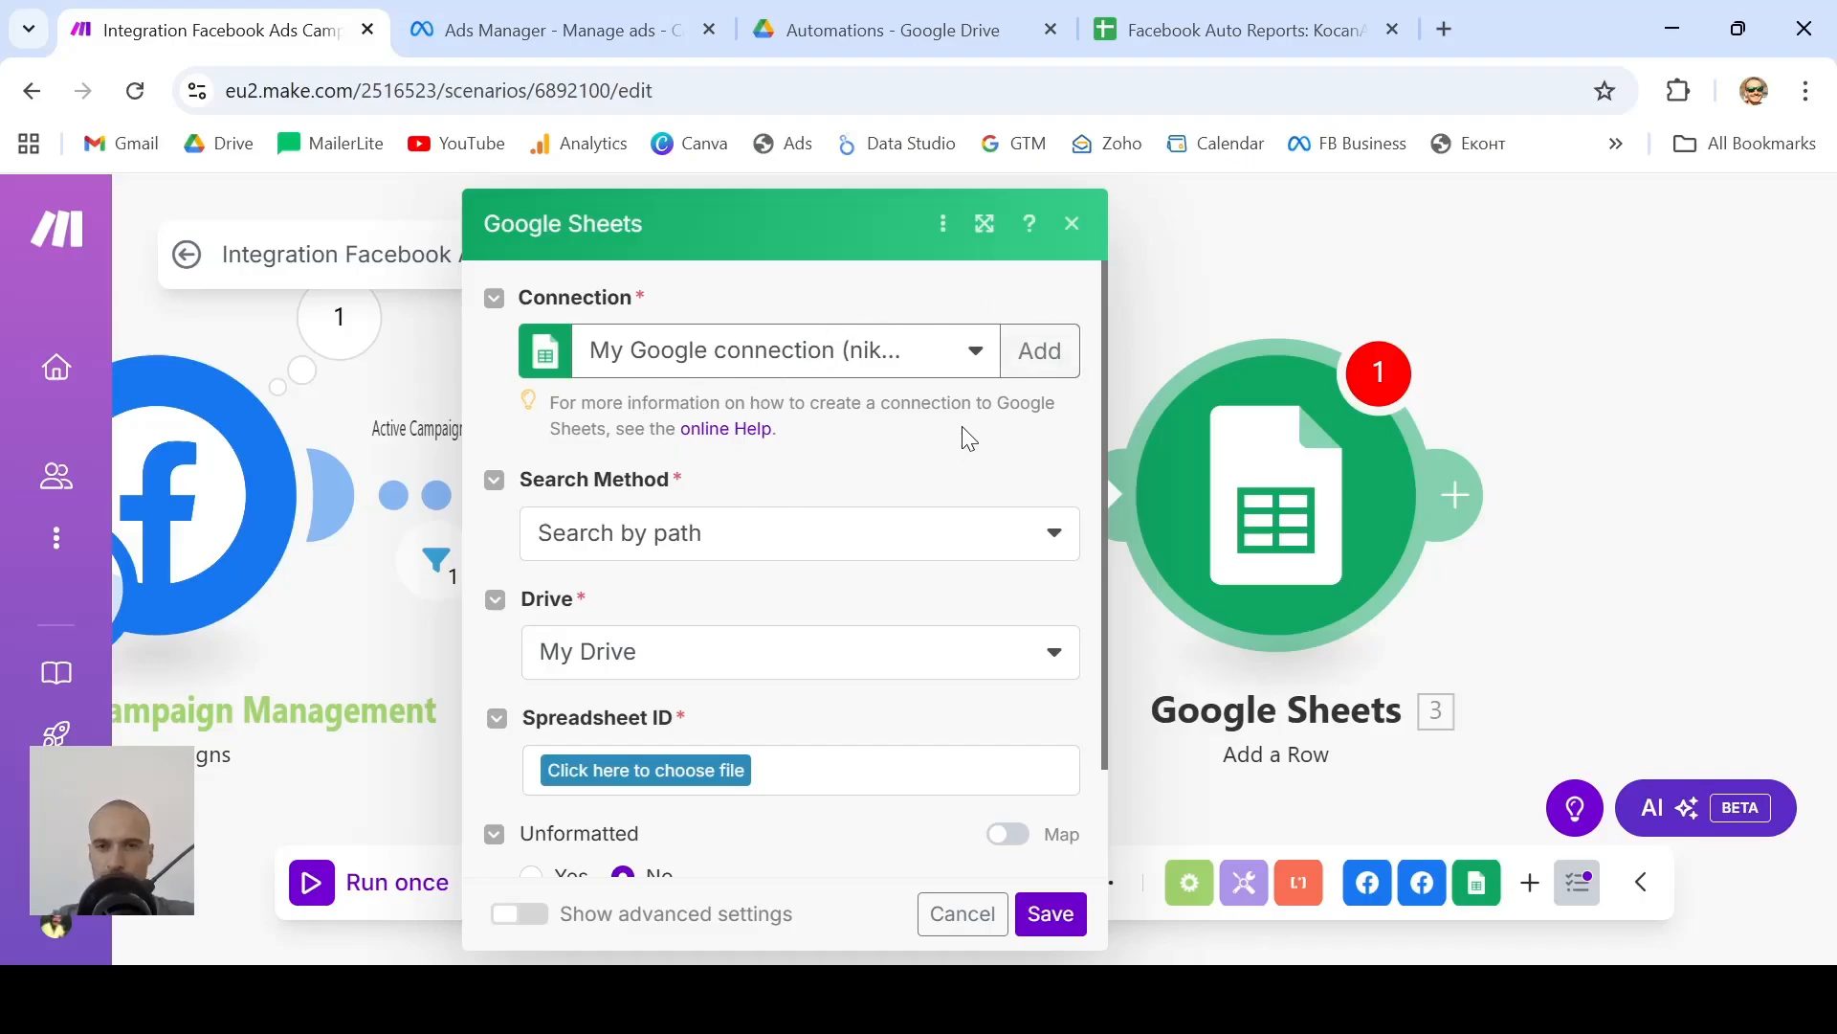
Set the Google Sheets module's Search Method to Enter manually and open its Spreadsheet ID for entry
scroll(962, 427, "down", 1)
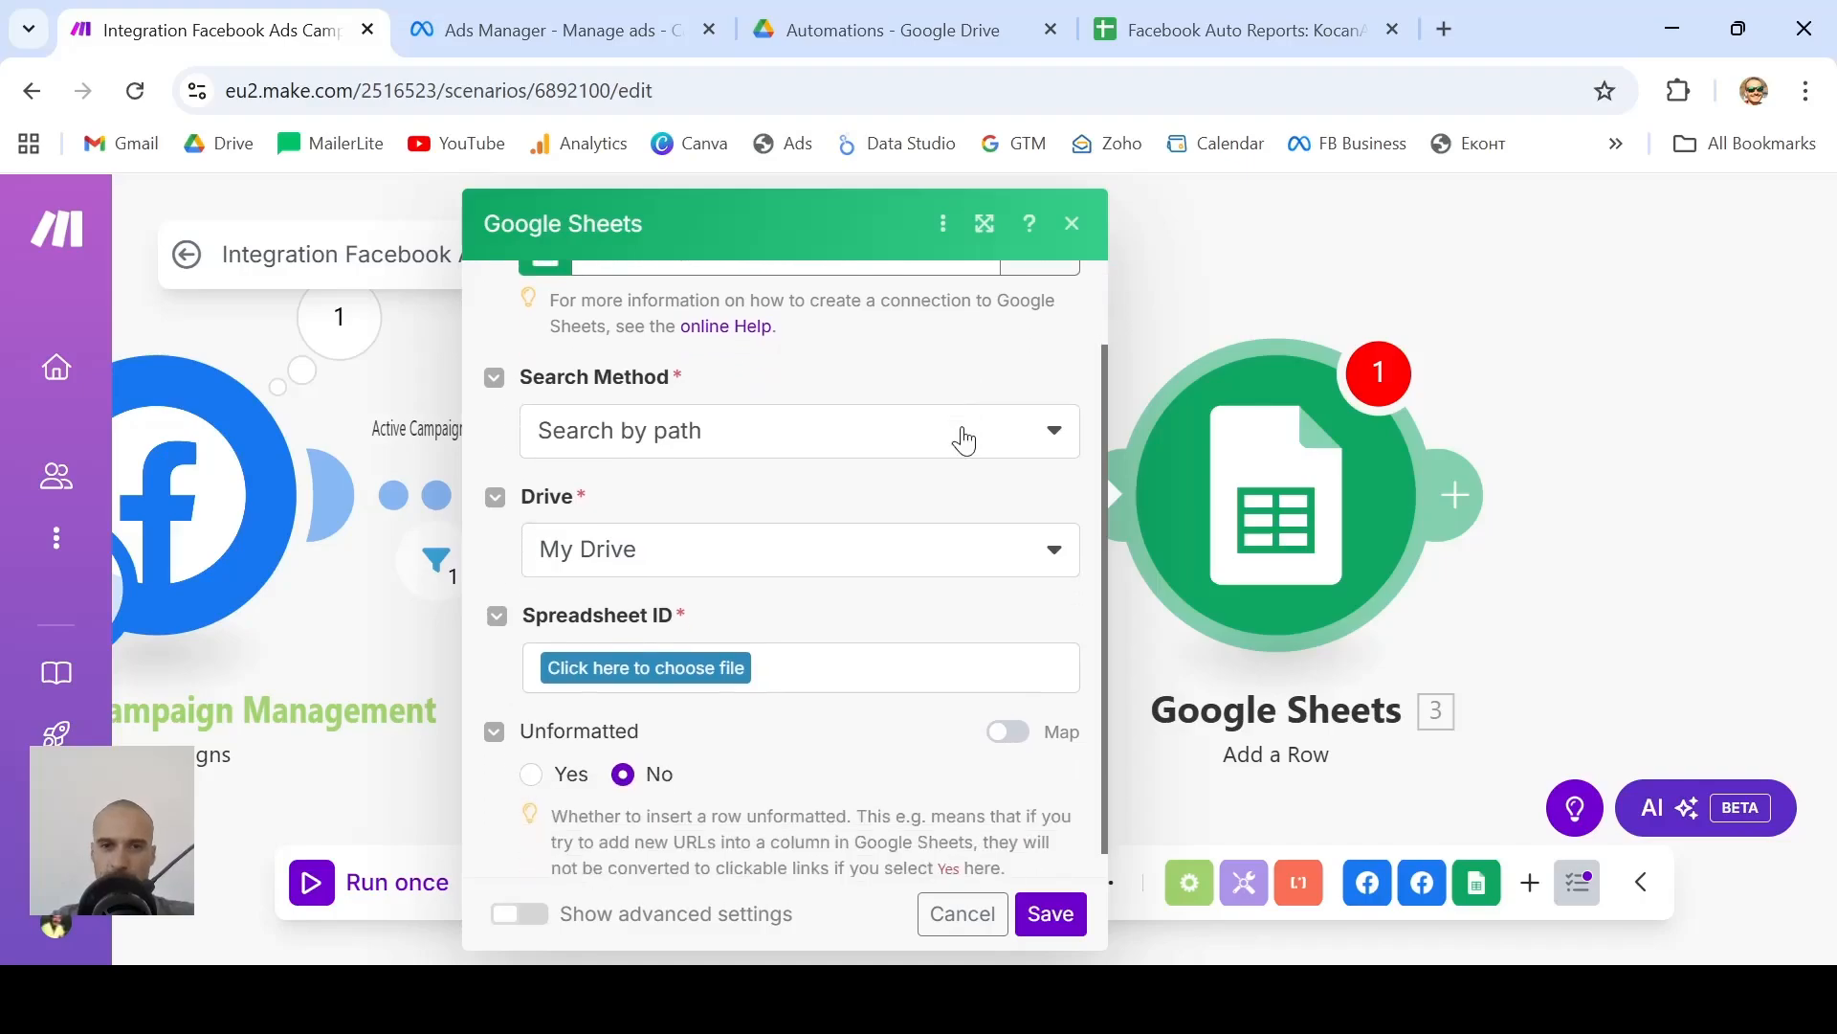
scroll(962, 434, "up", 1)
scroll(962, 434, "down", 1)
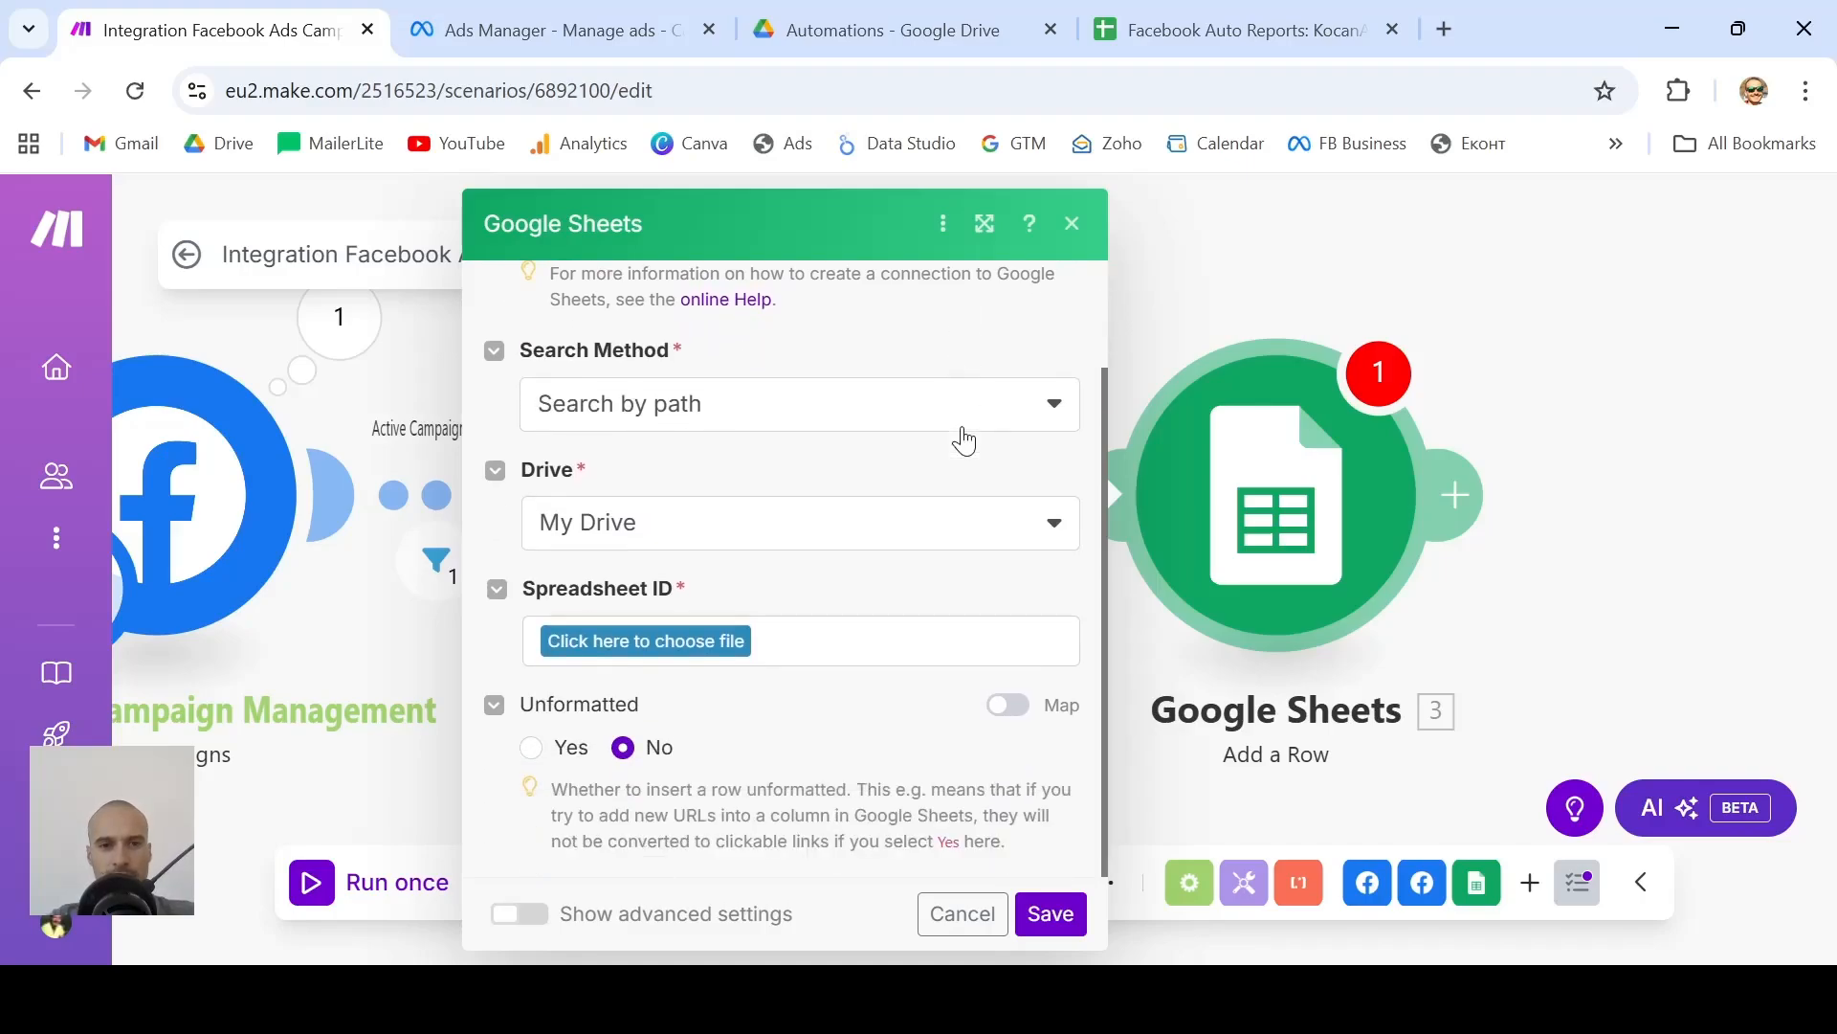
left_click(790, 404)
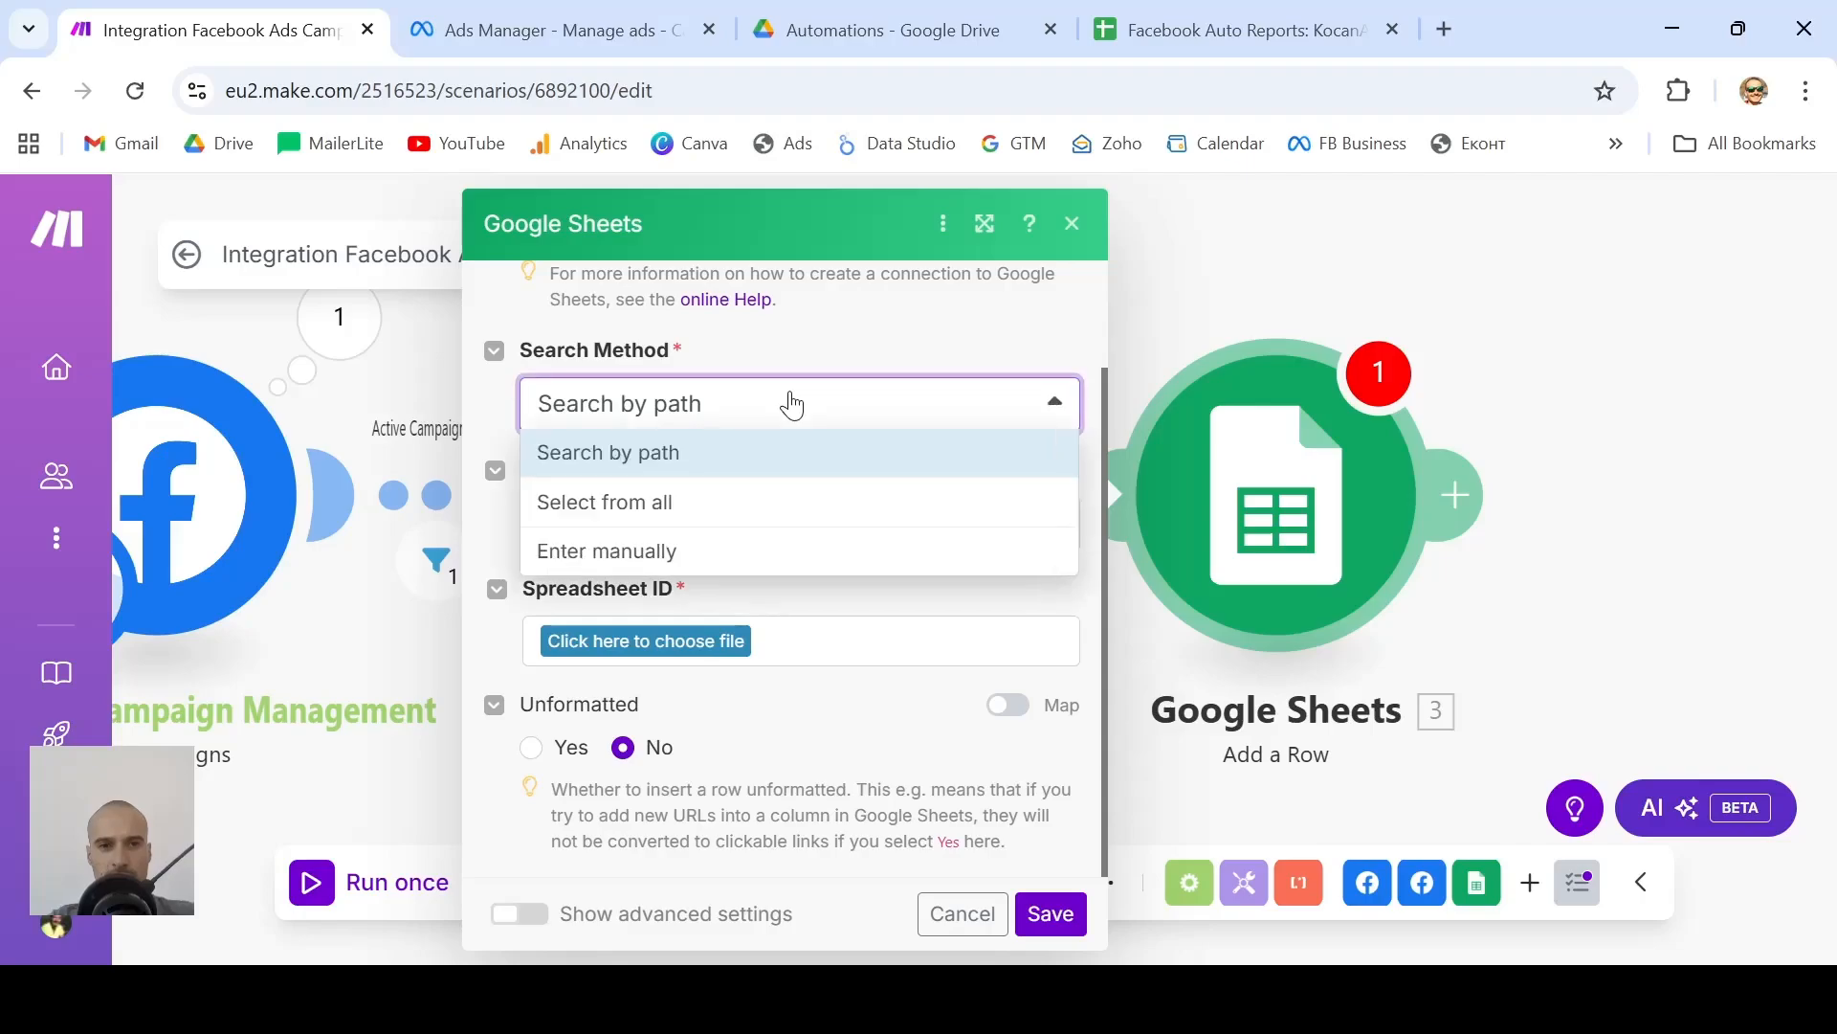
left_click(704, 548)
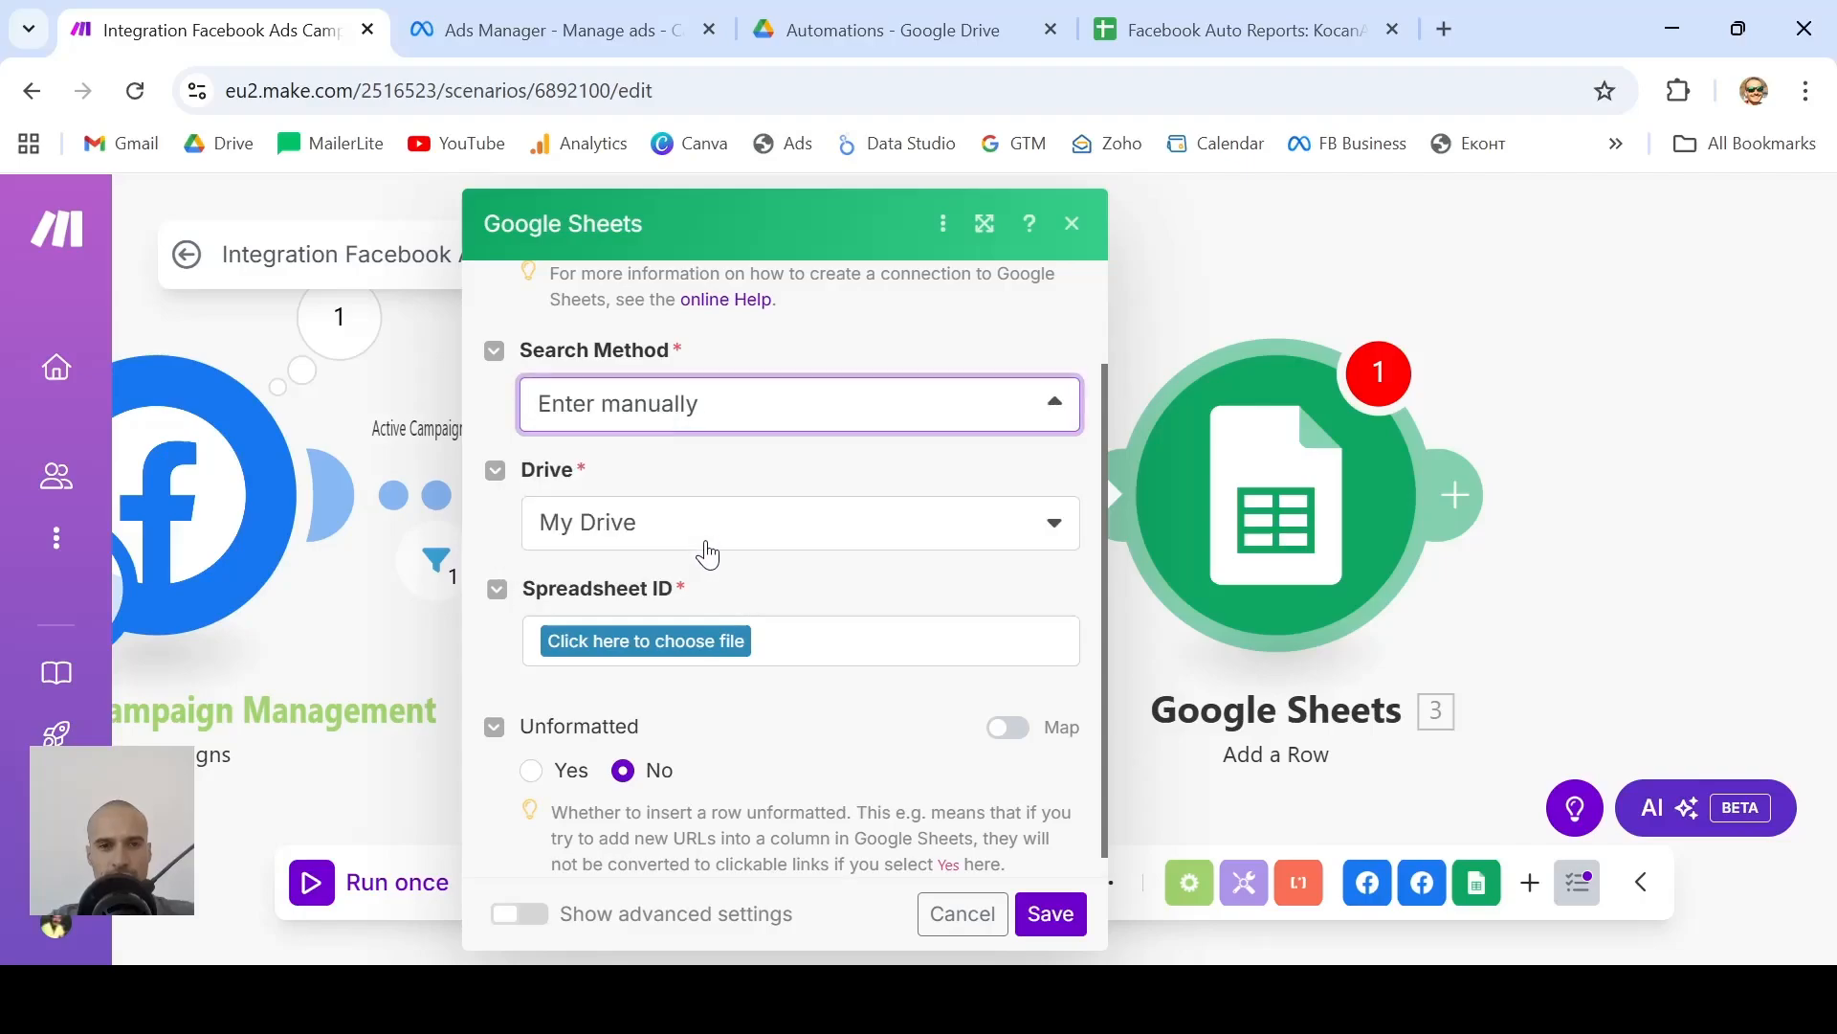
left_click(663, 648)
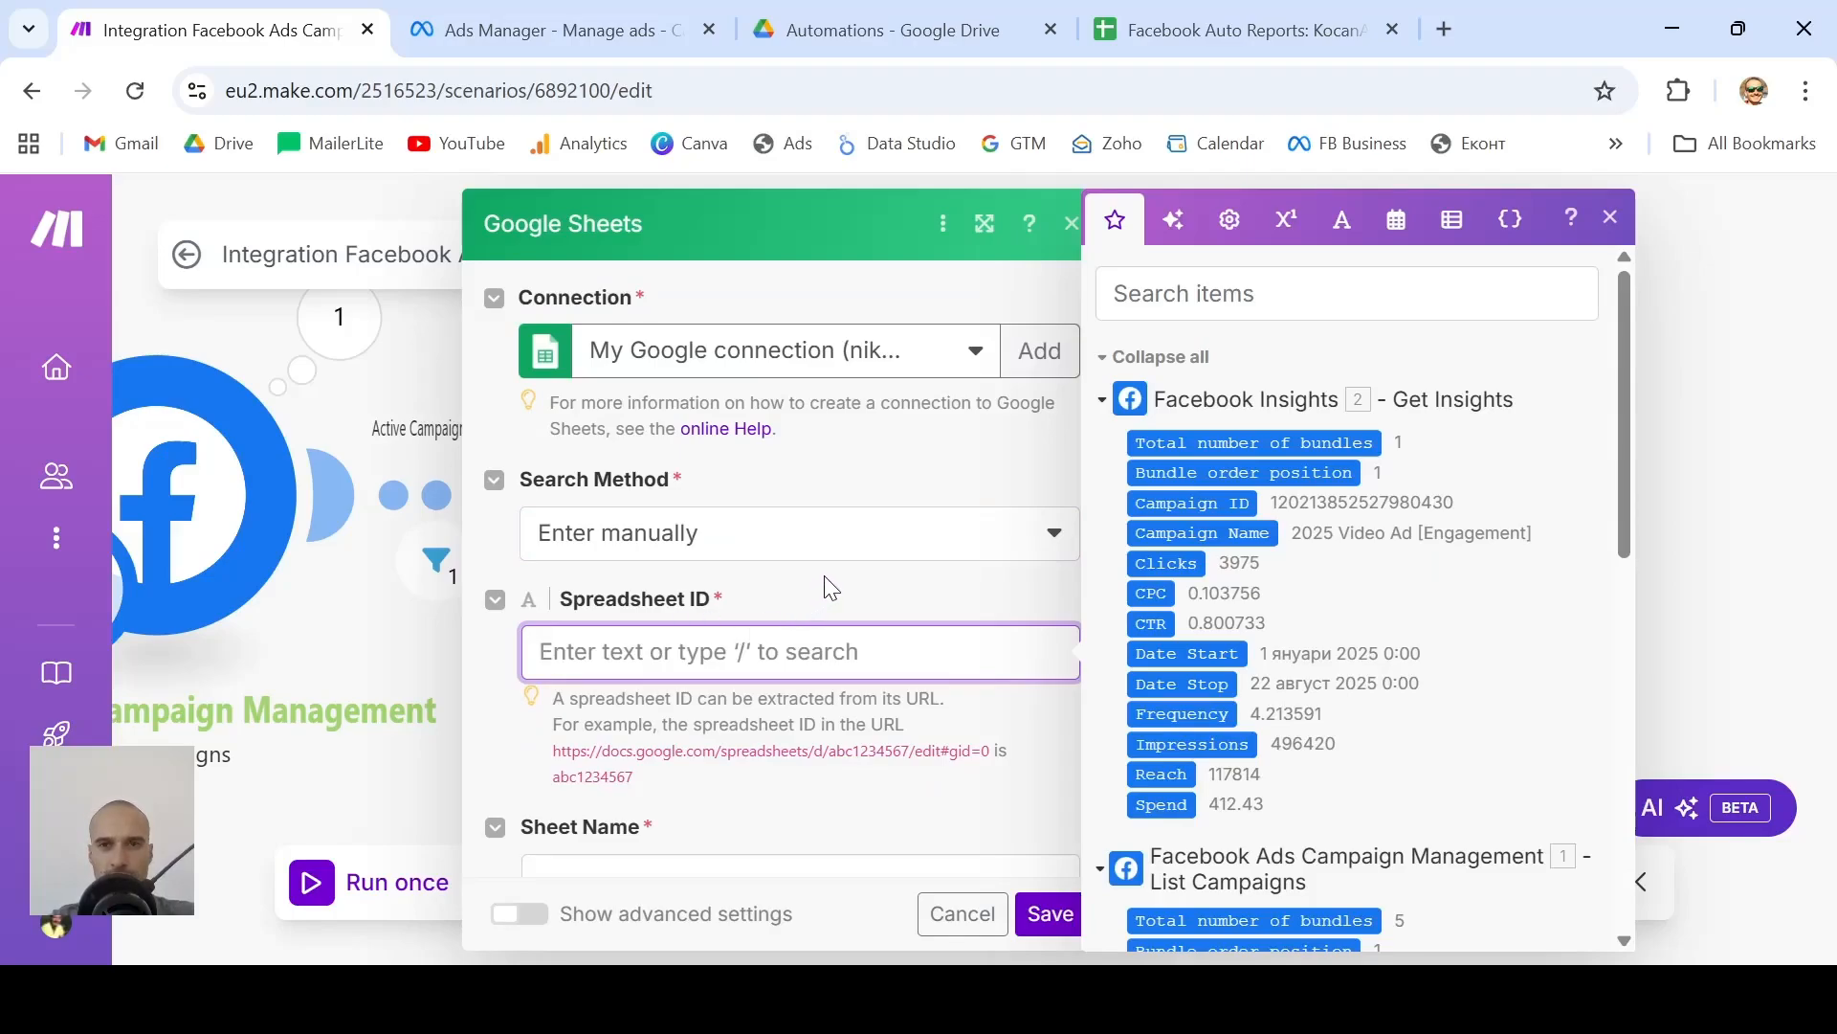
Copy the spreadsheet ID from the URL of the Facebook Auto Reports: KocanAir sheet and paste it as the module's Spreadsheet ID
left_click(1189, 27)
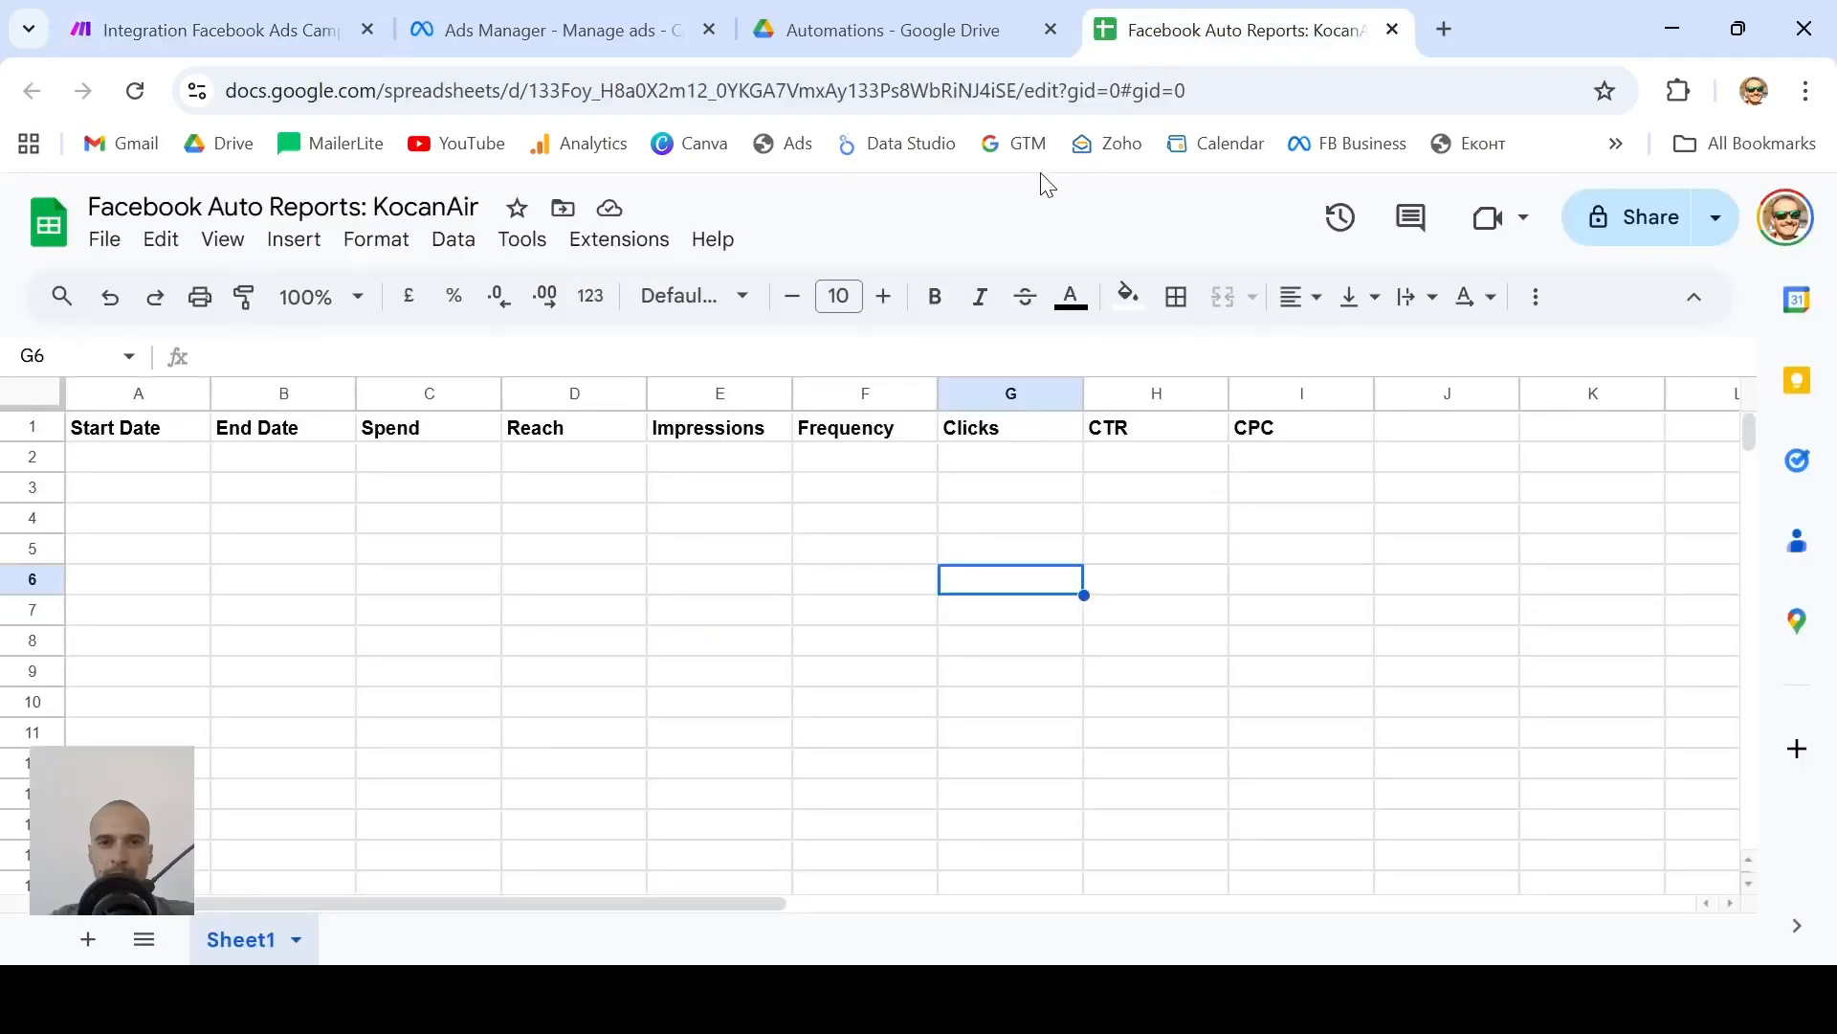
left_click_drag(533, 96, 1019, 81)
key("ctrl+c")
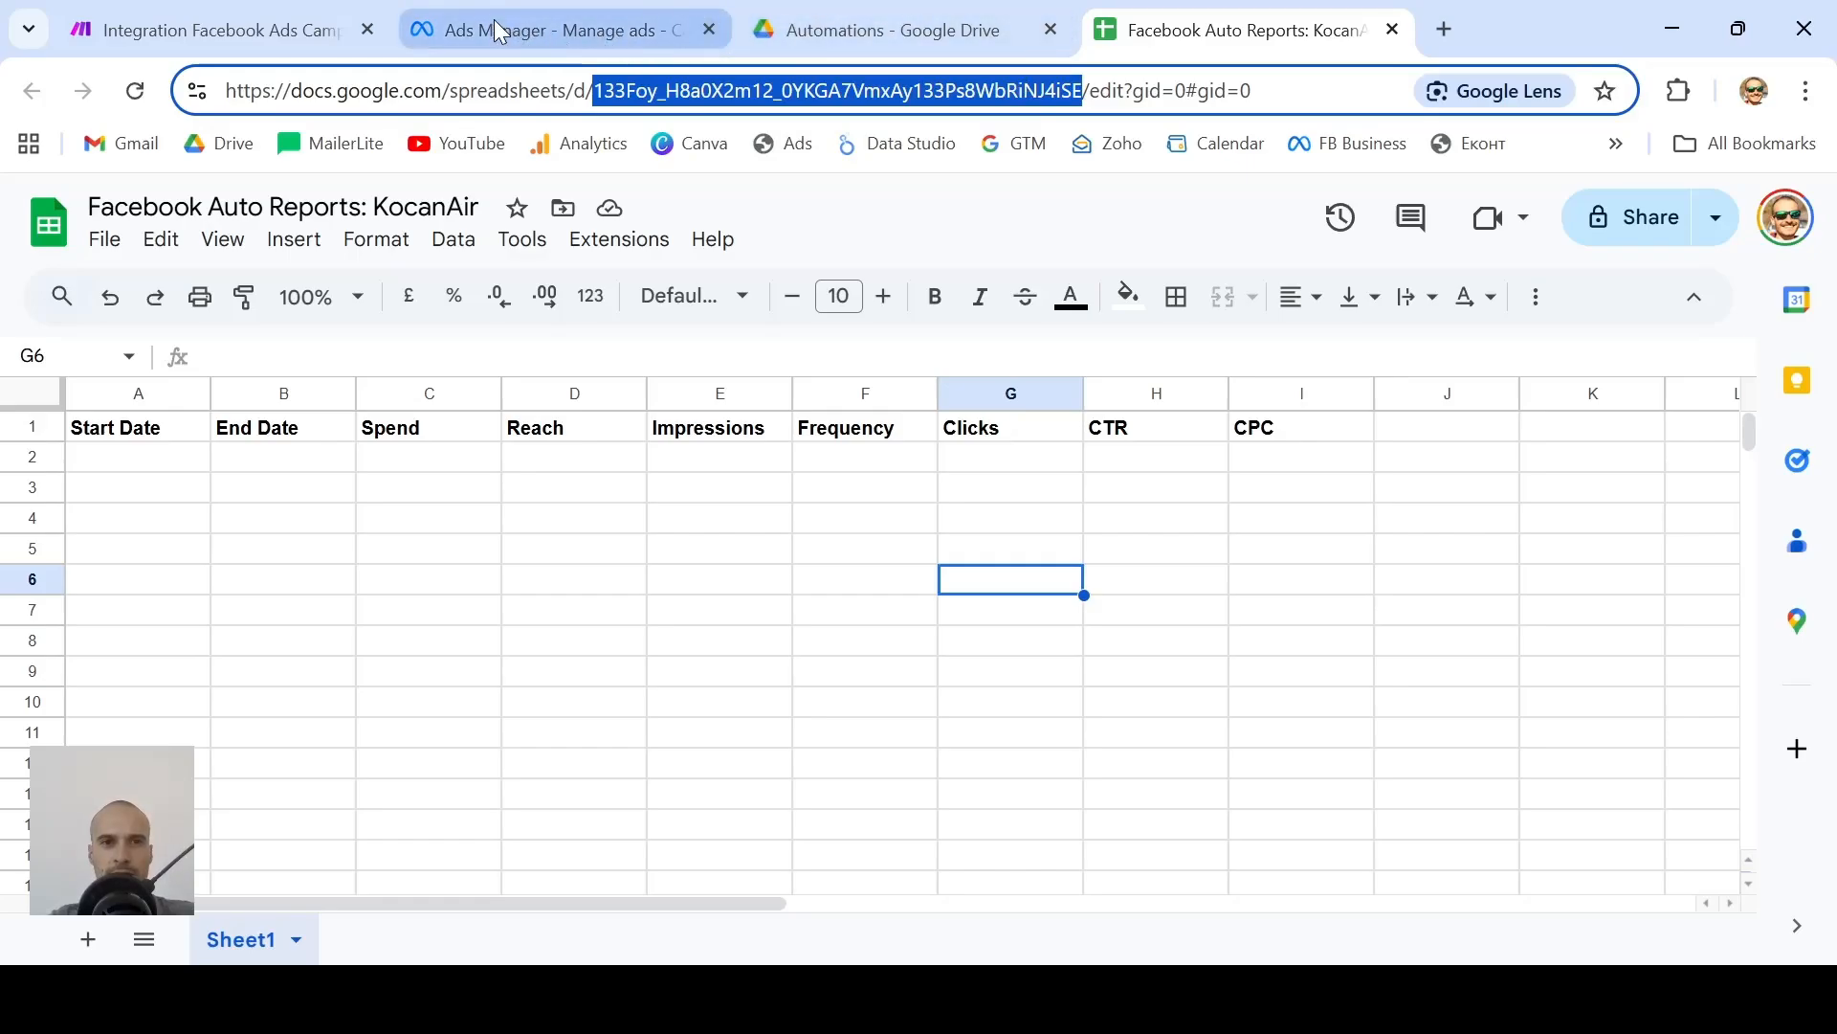
left_click(205, 30)
key("ctrl+v")
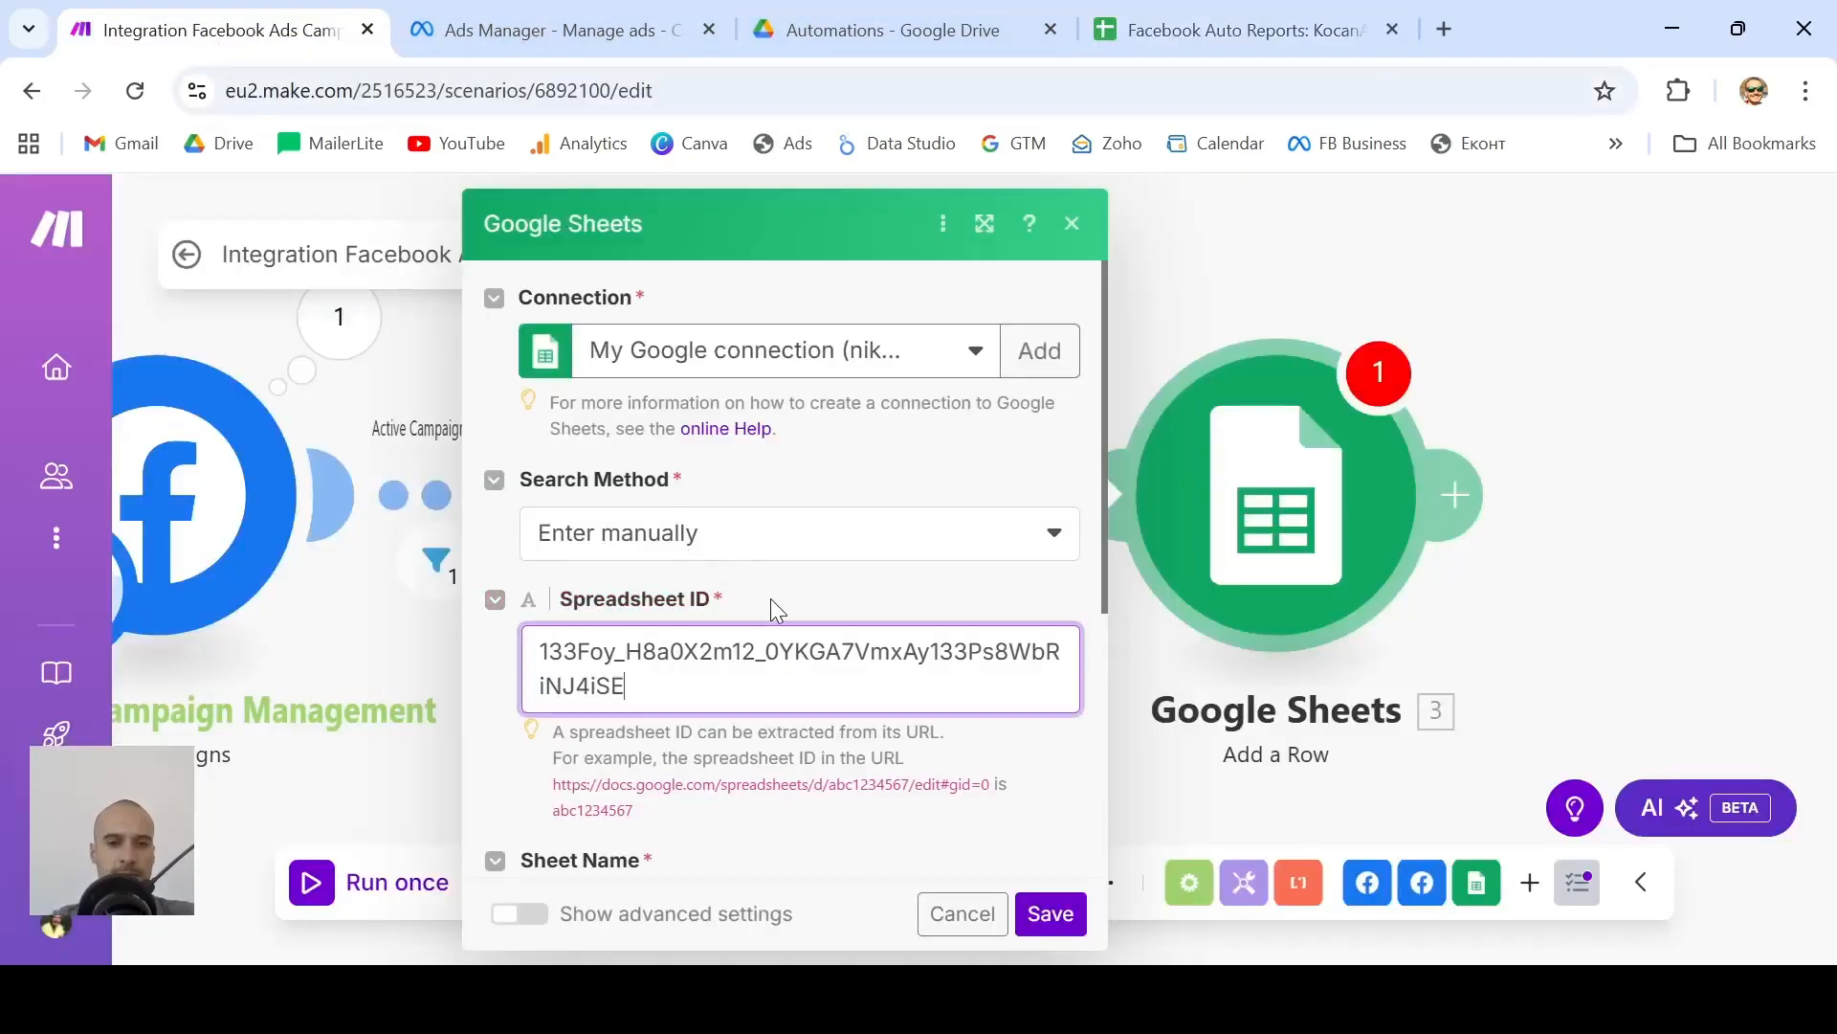
Review the module's Spreadsheet ID, Sheet Name and Column range settings required for manual entry
left_click(1059, 776)
scroll(1066, 777, "down", 2)
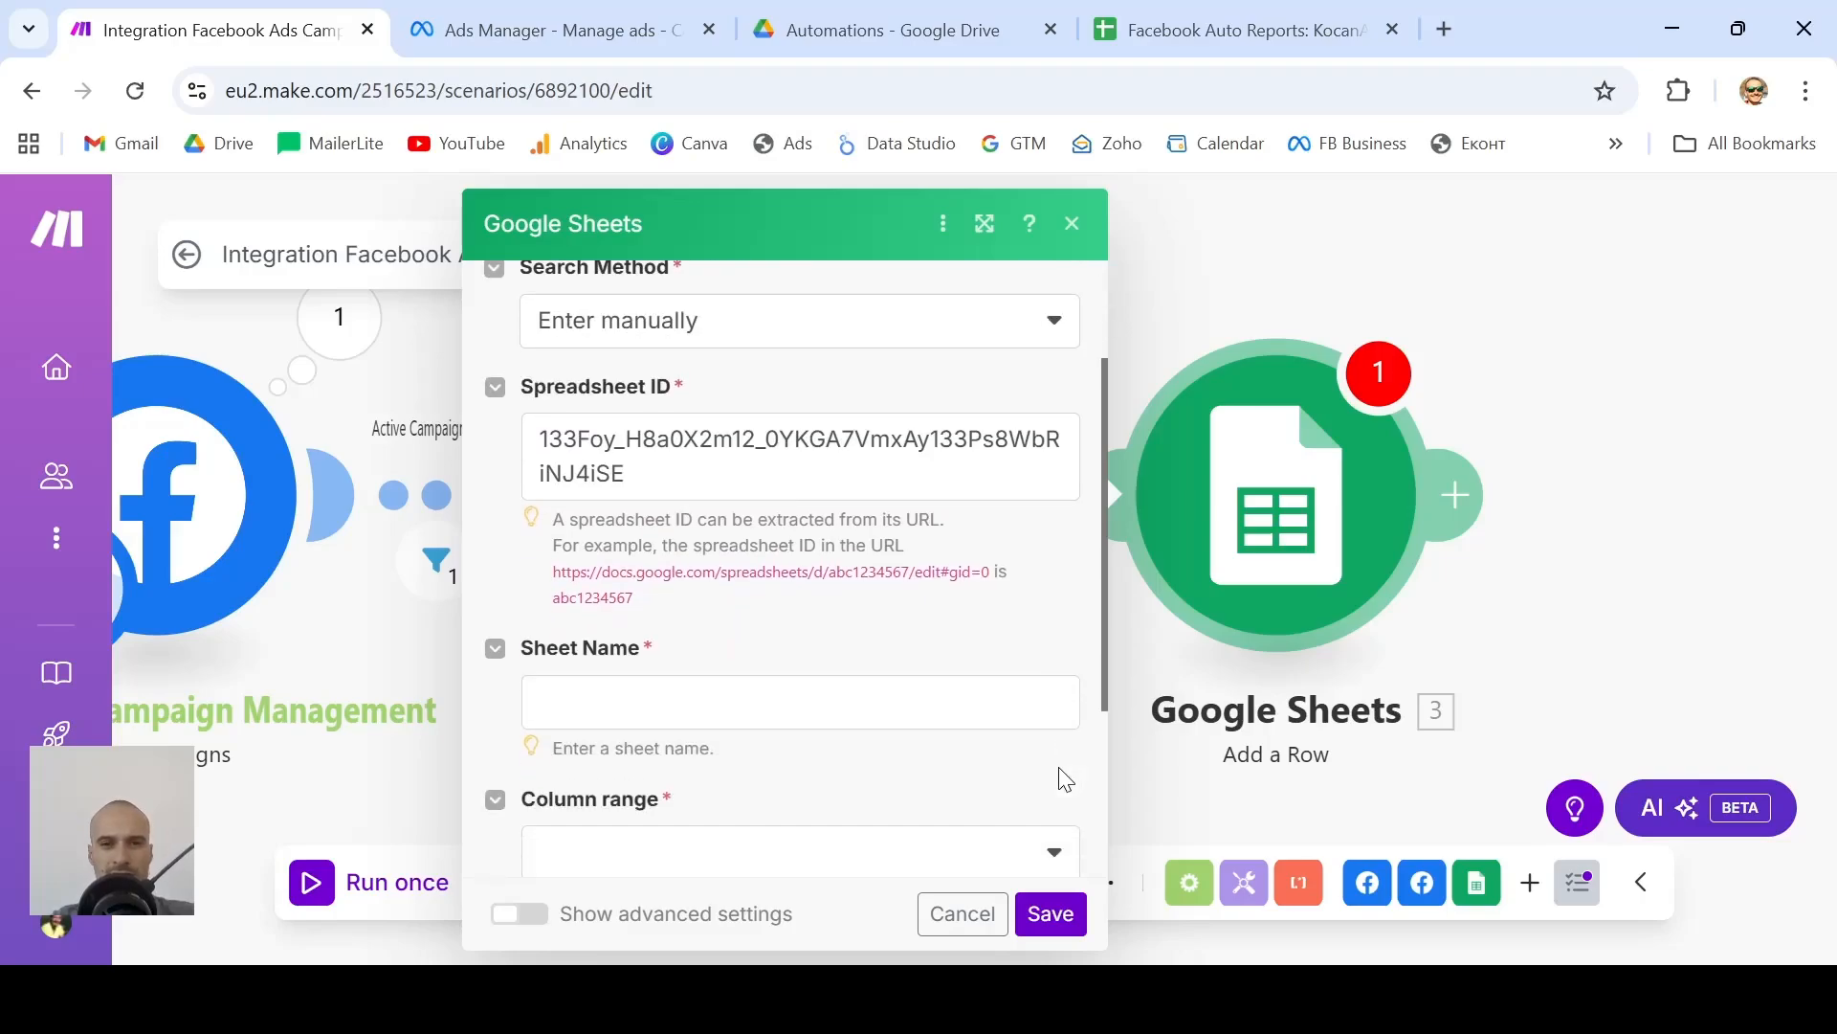
scroll(1061, 778, "down", 3)
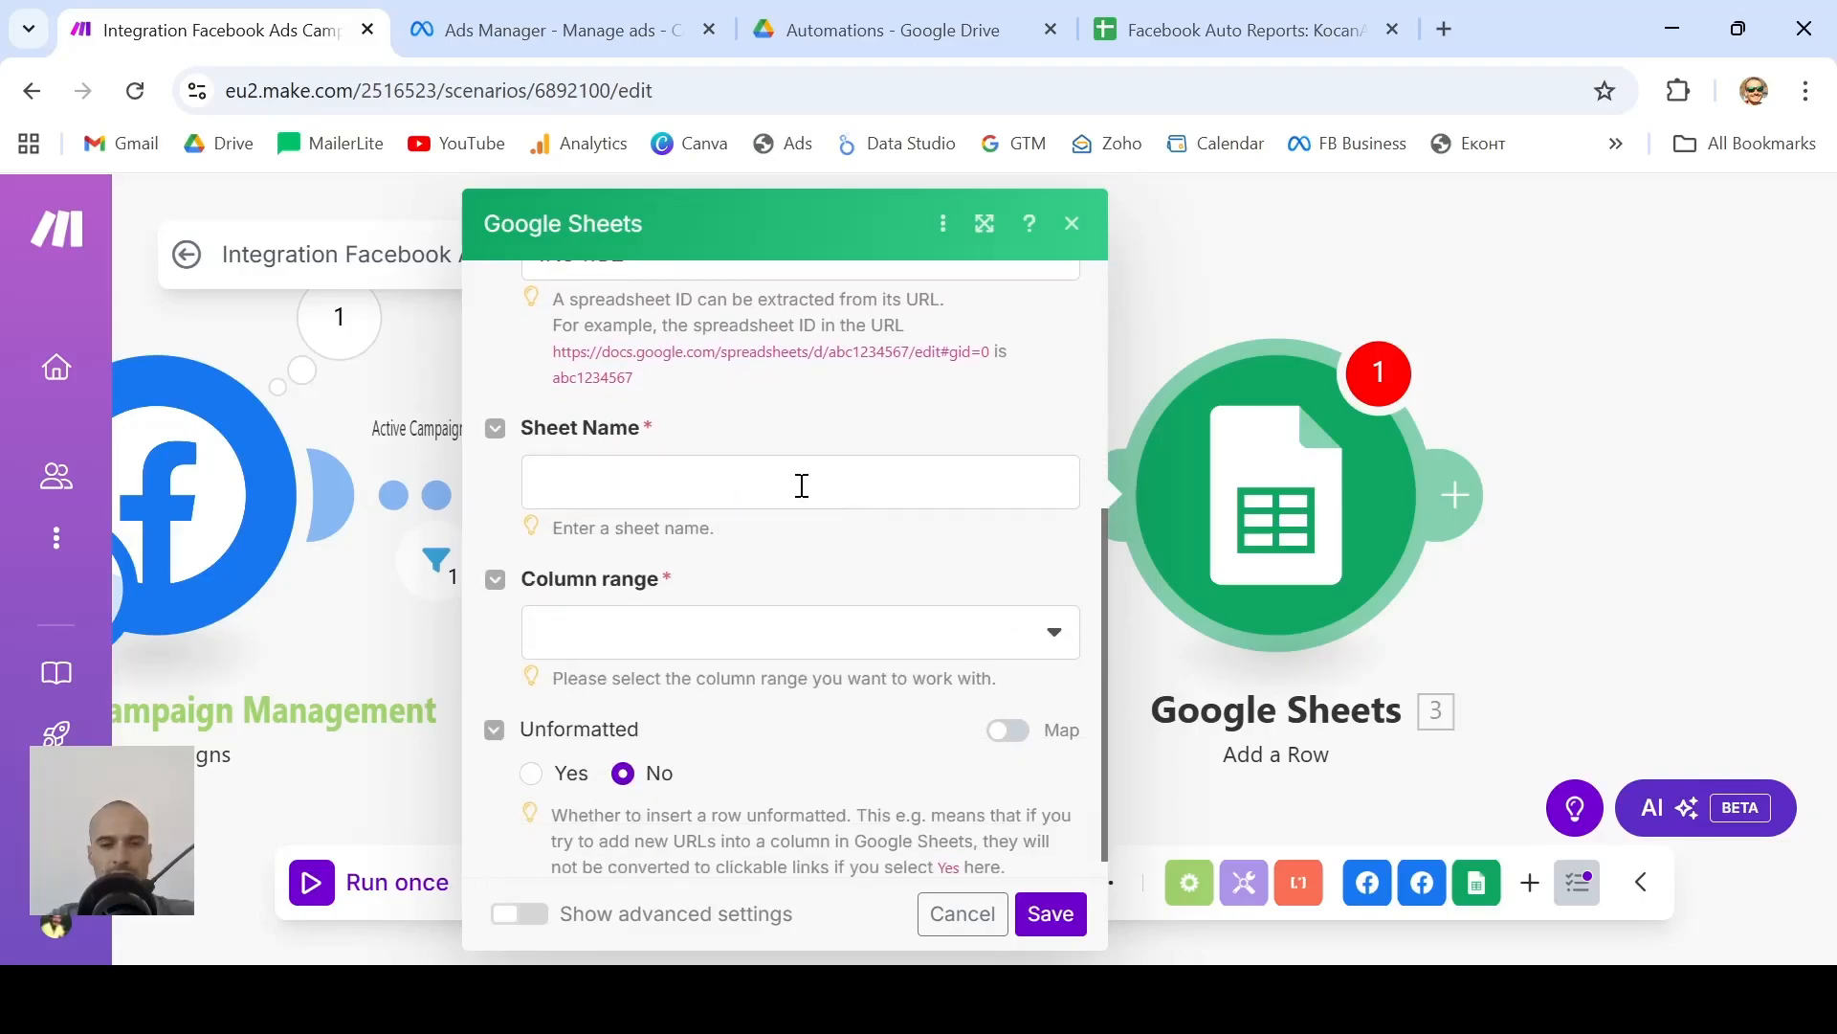
left_click(802, 486)
left_click(915, 398)
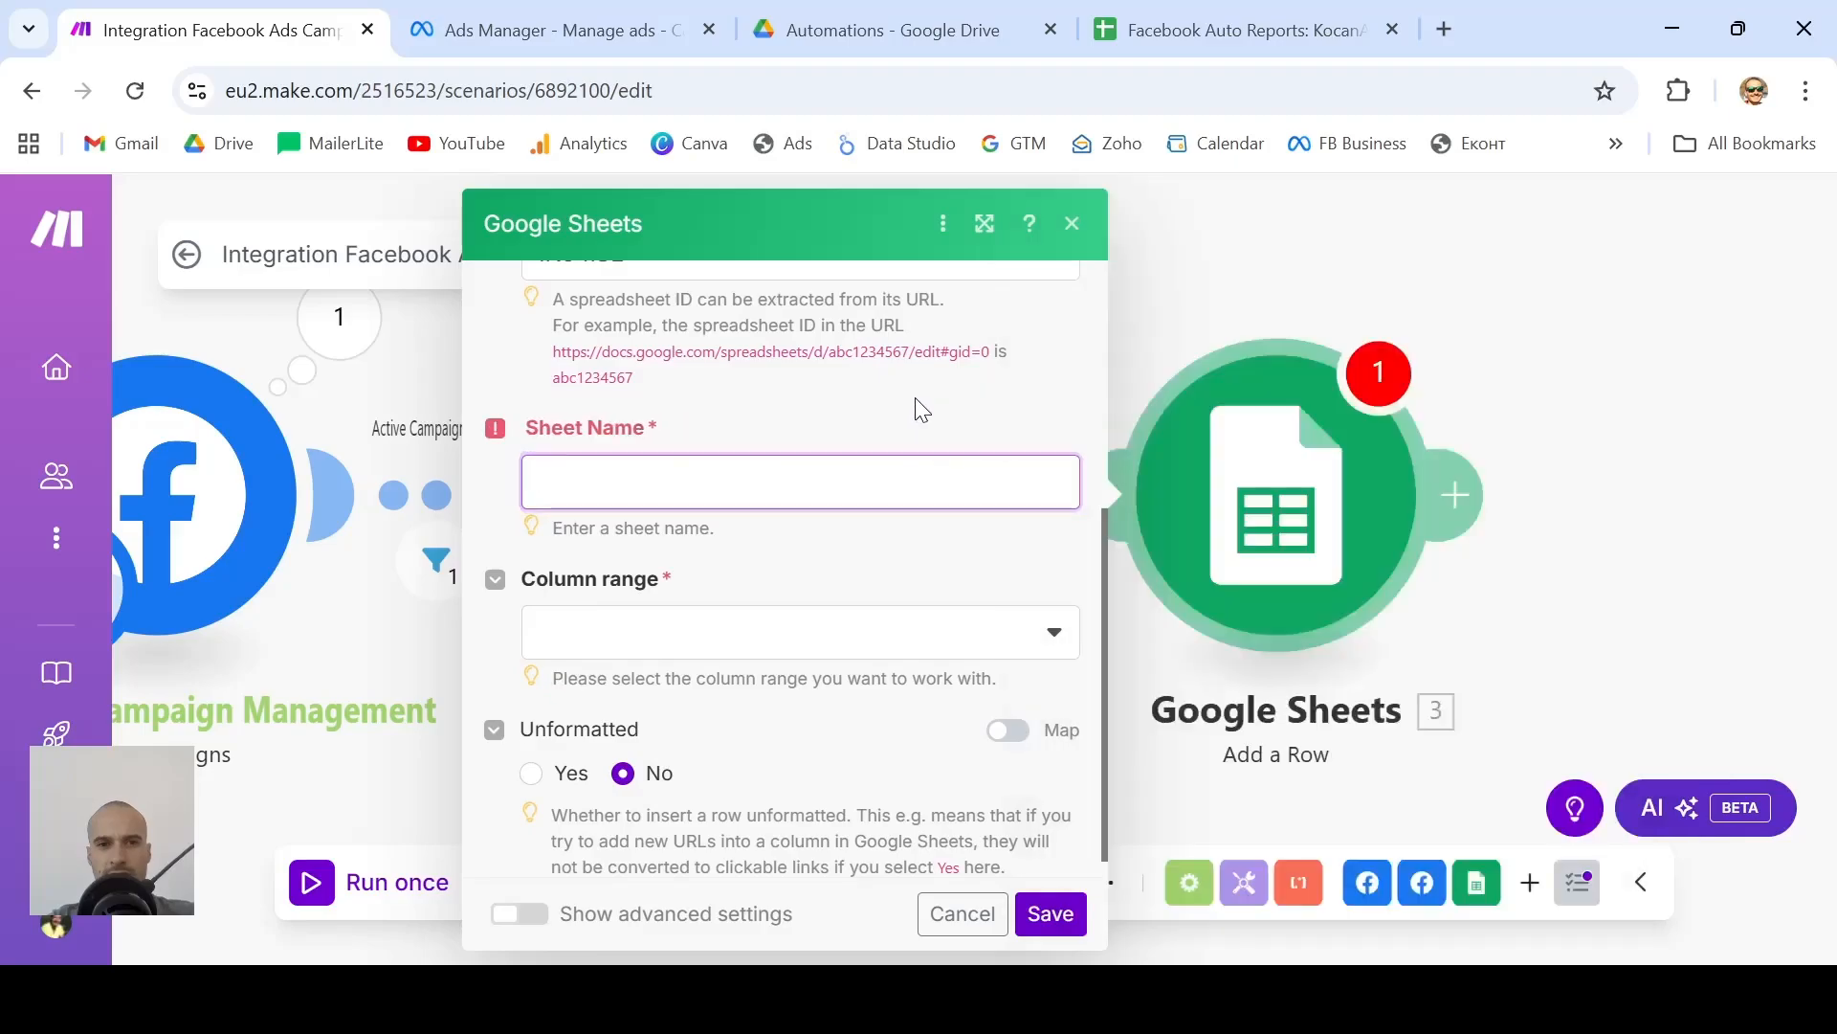
scroll(915, 398, "up", 3)
left_click(825, 550)
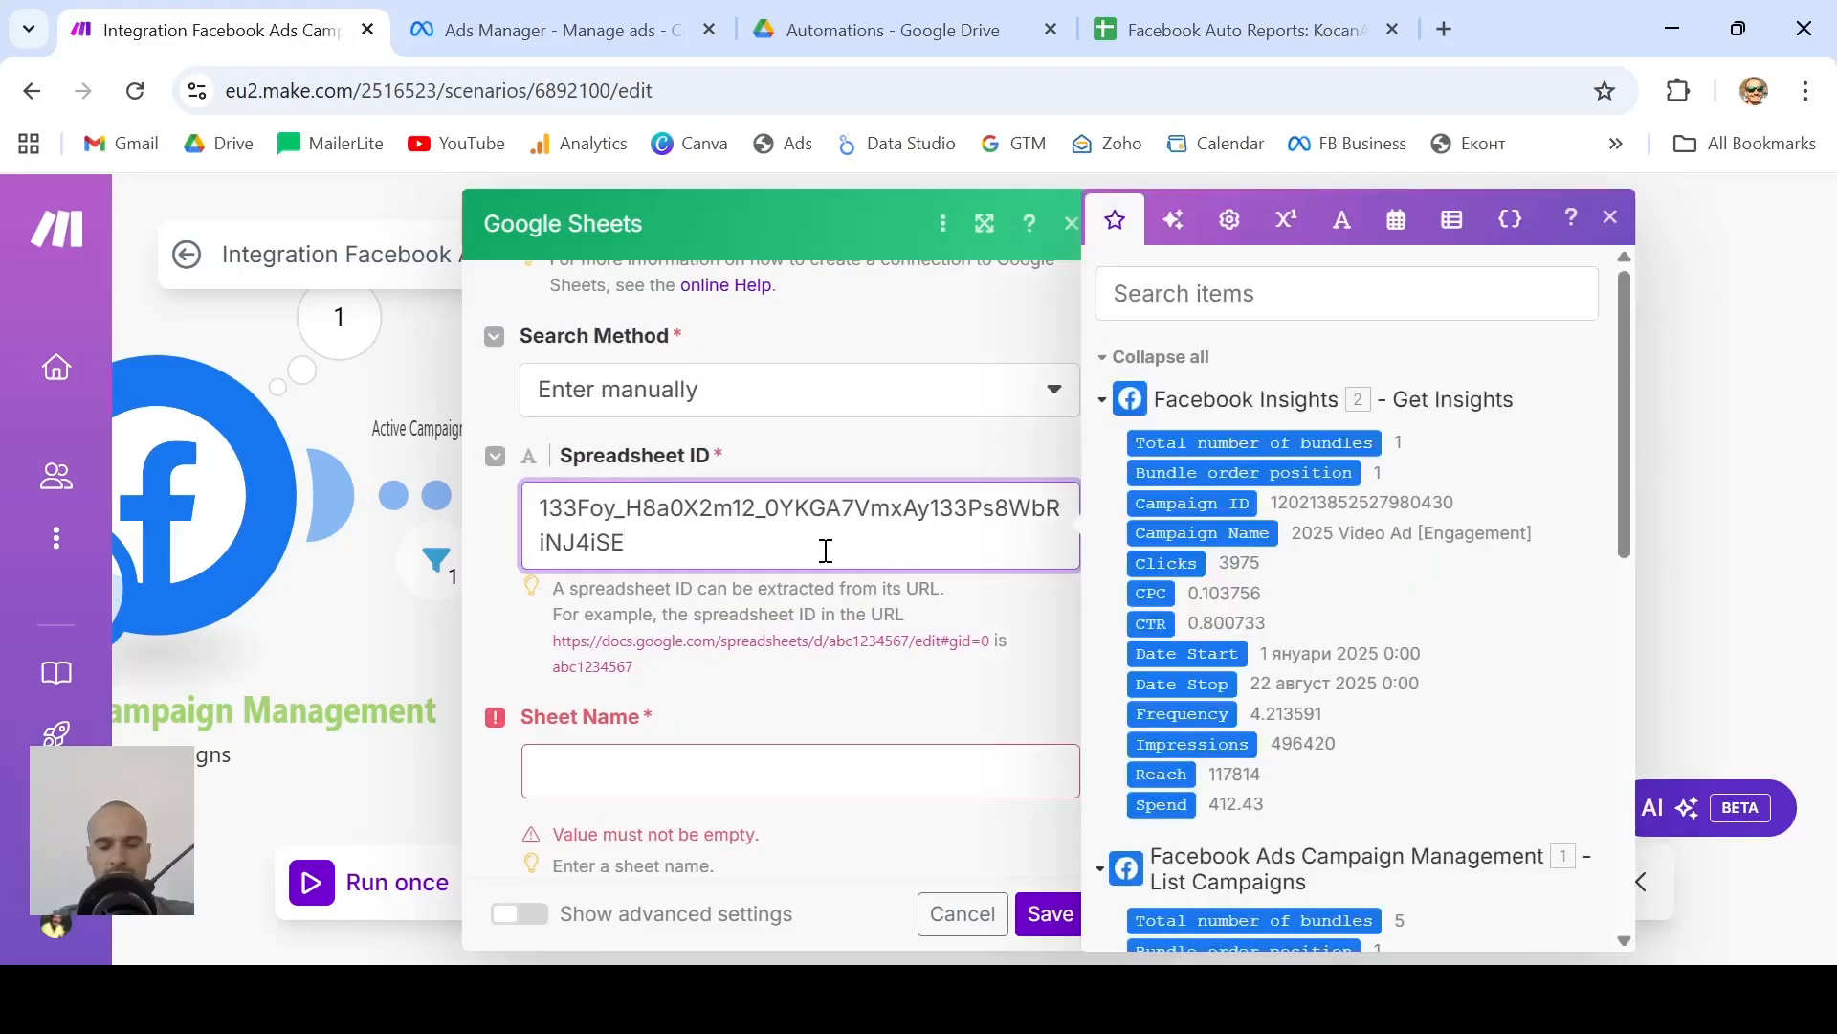
scroll(823, 547, "up", 2)
scroll(828, 555, "down", 4)
scroll(829, 562, "down", 2)
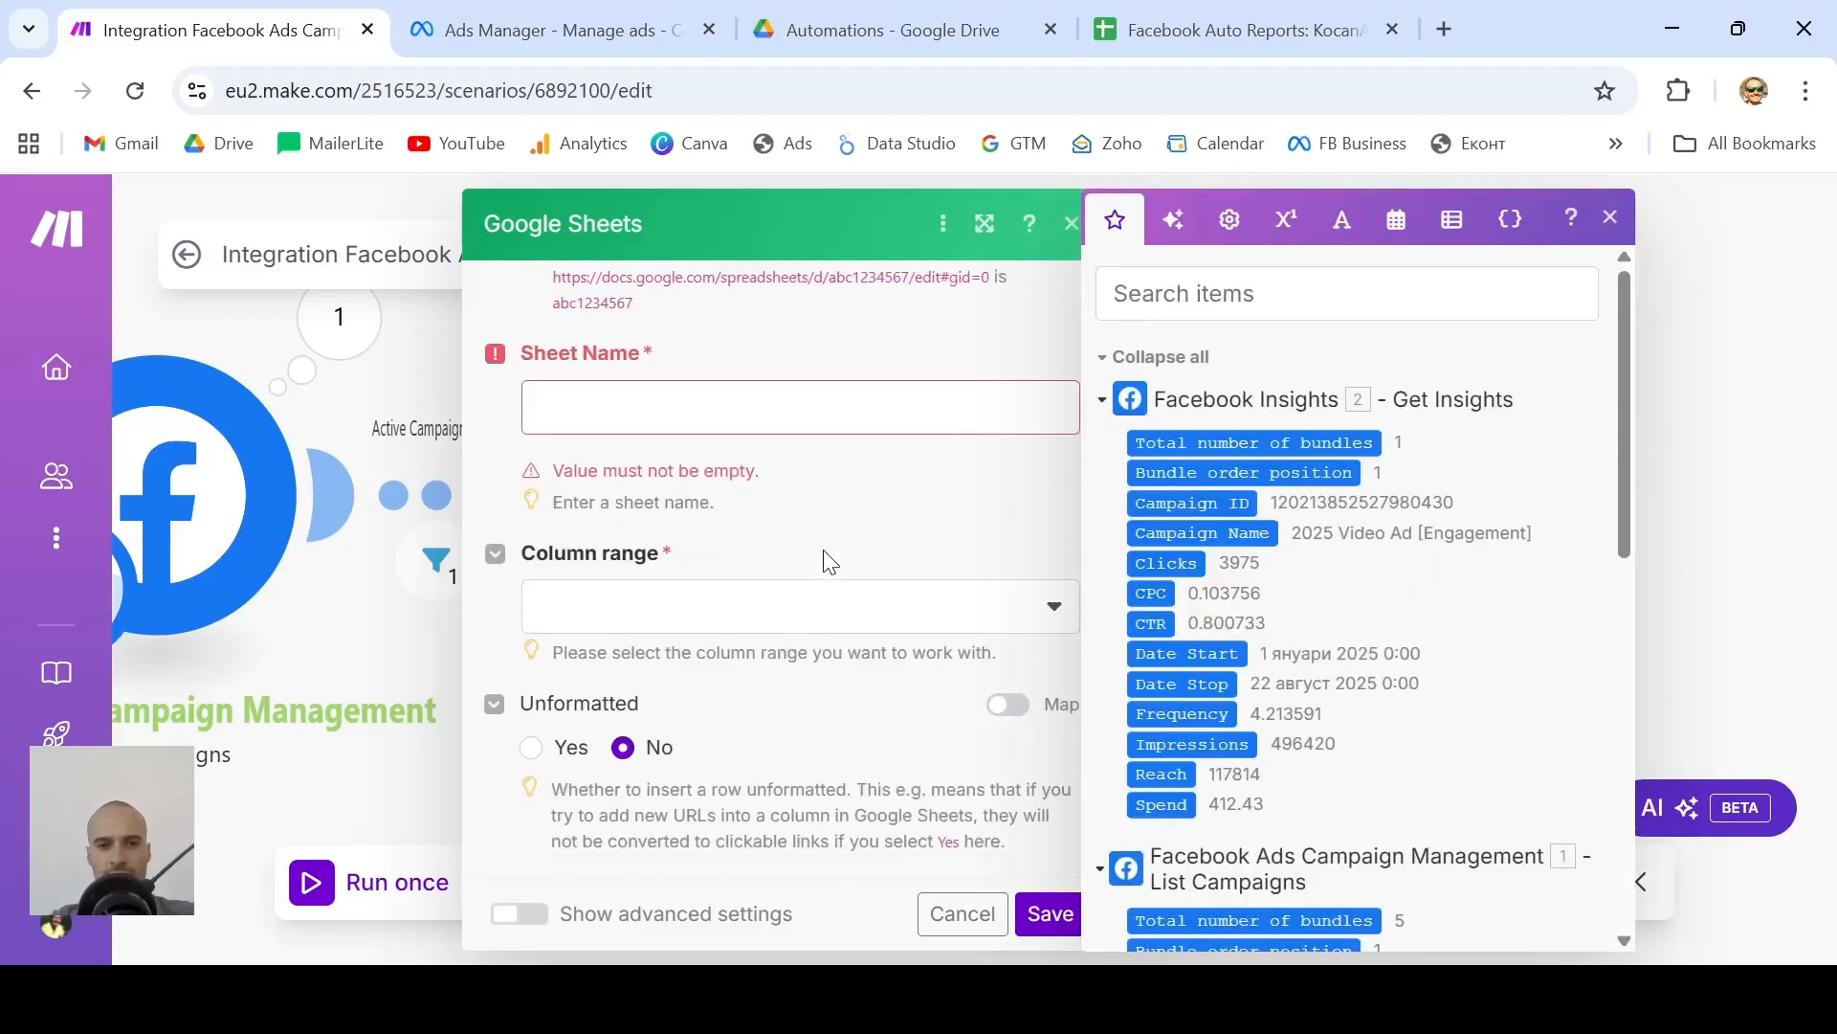
left_click(933, 458)
scroll(940, 488, "up", 4)
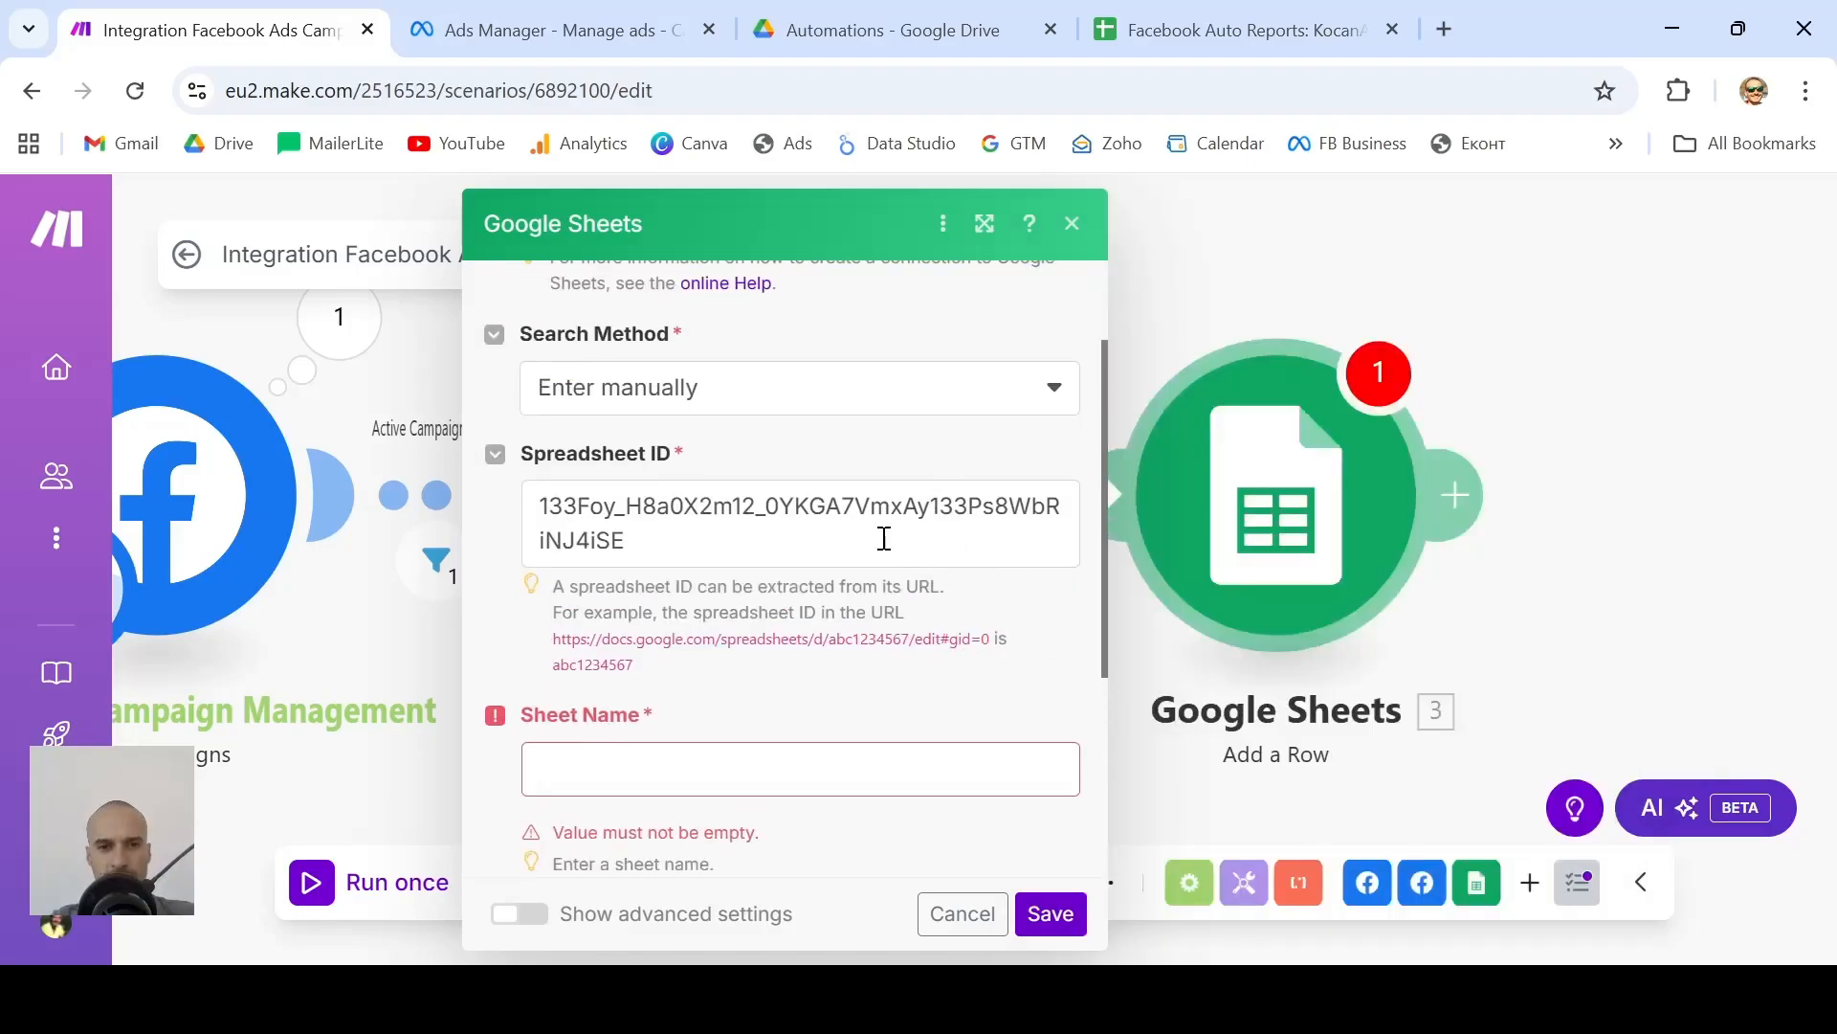
left_click(727, 525)
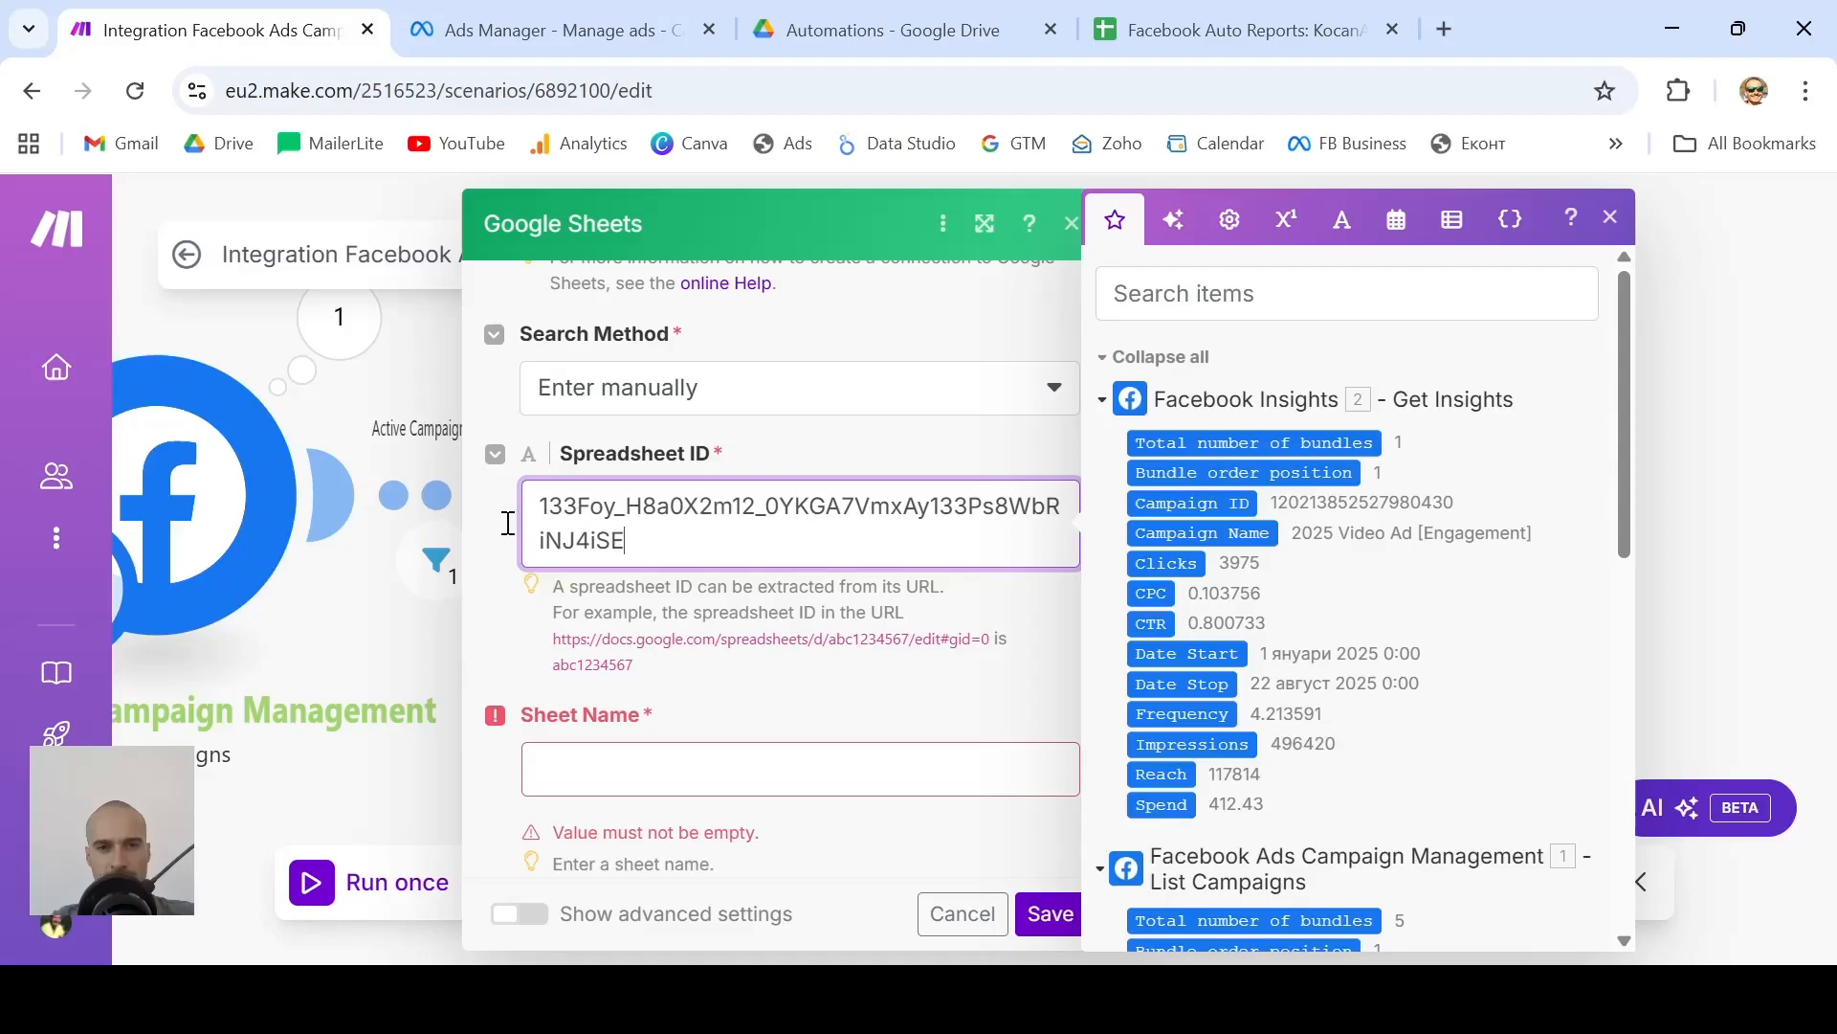
scroll(668, 532, "up", 2)
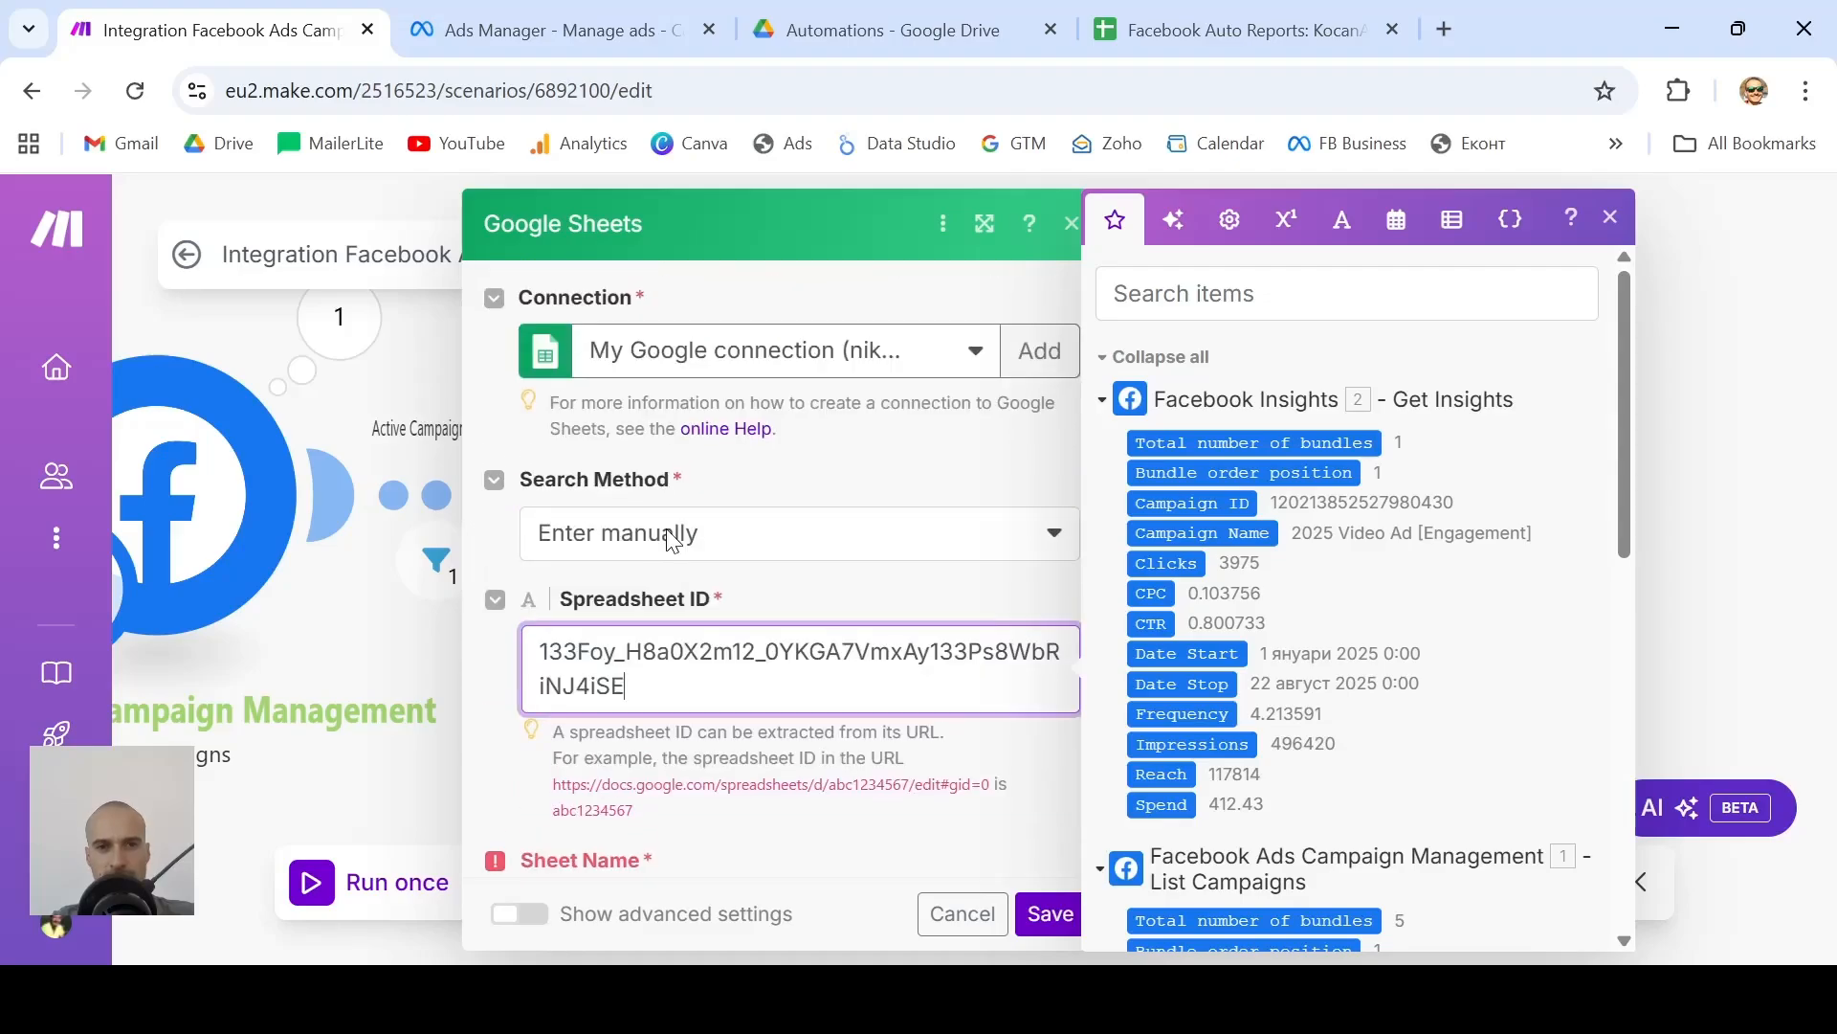
Set the Search Method to Search by path and open the file list for the Spreadsheet ID
left_click(849, 540)
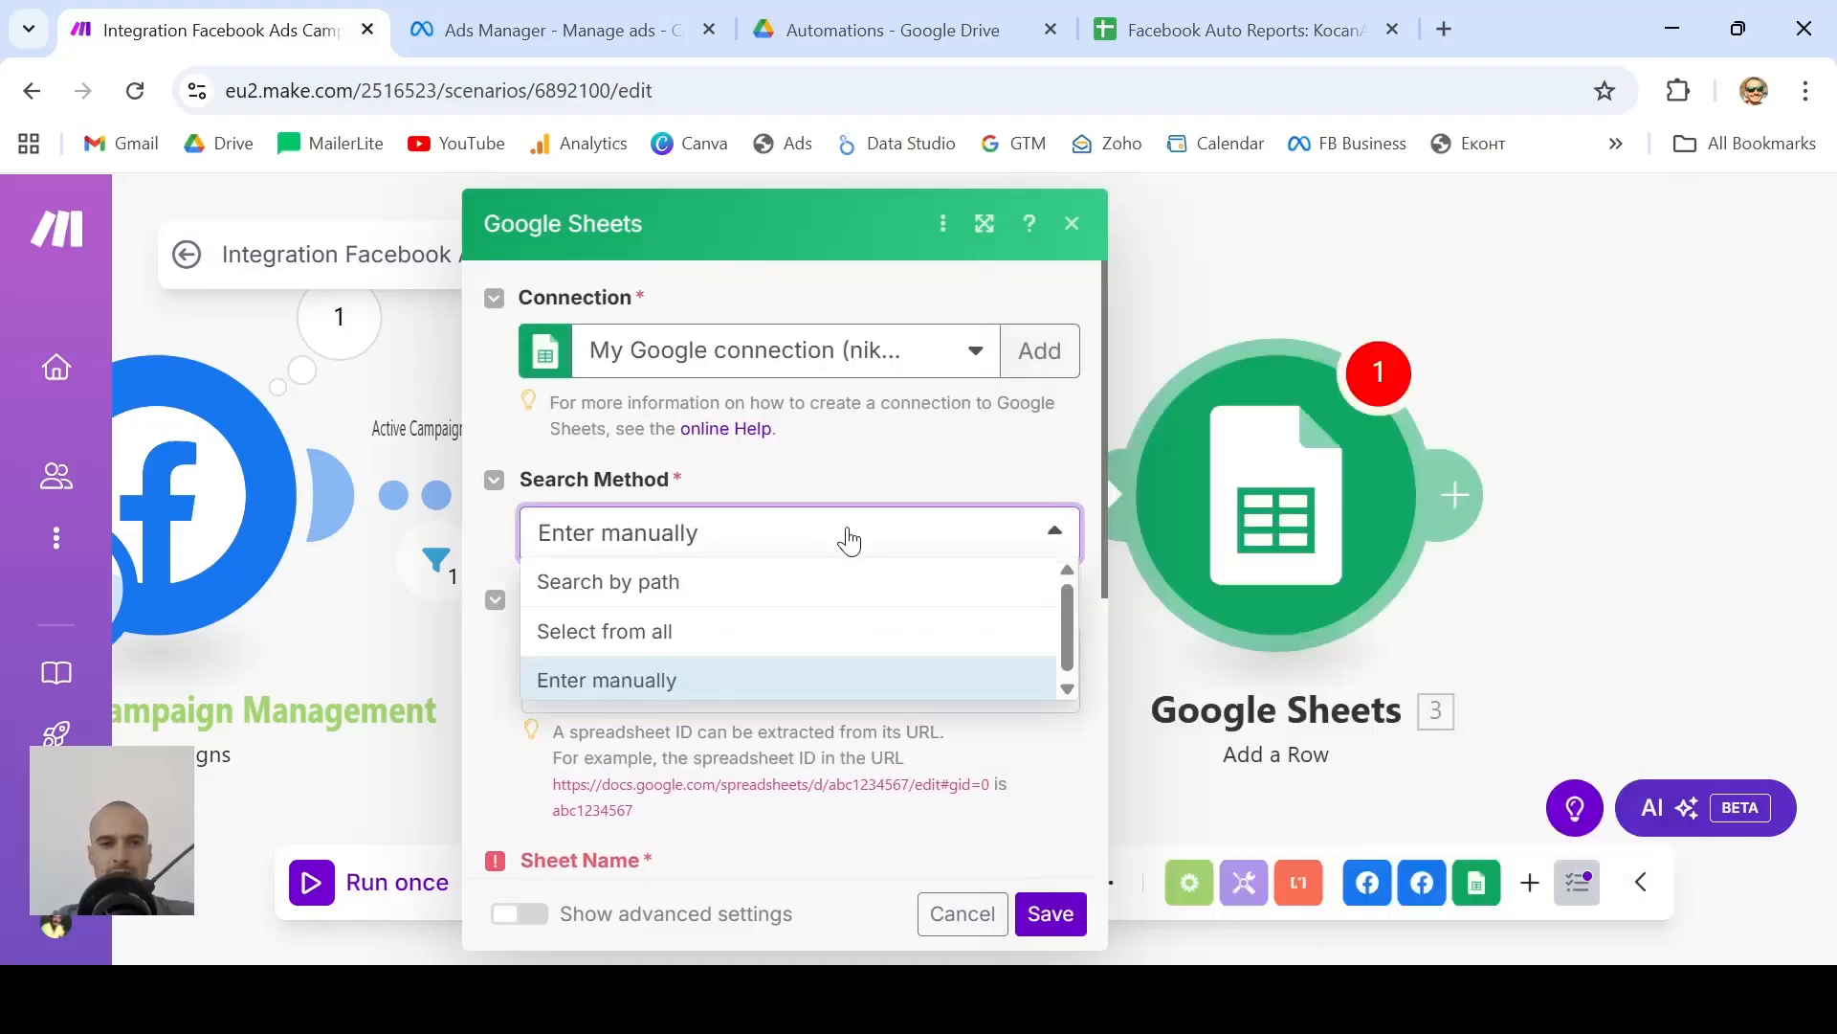
left_click(693, 588)
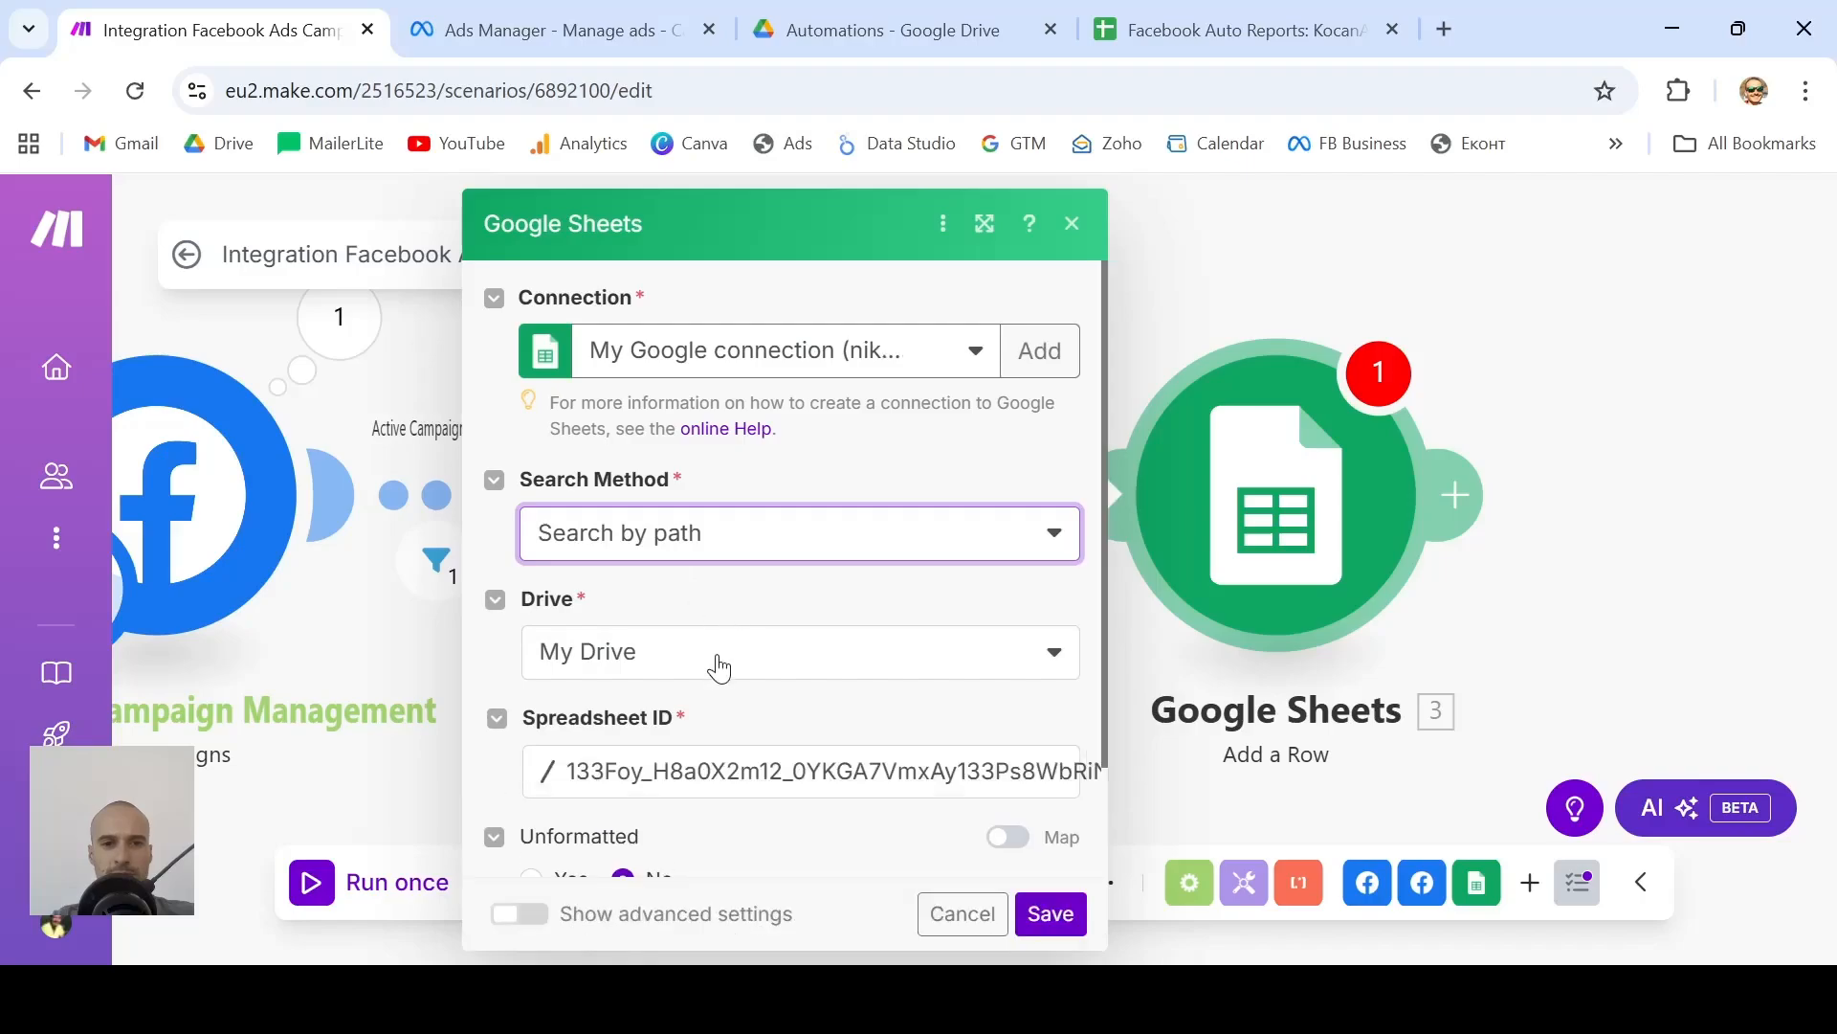
left_click(677, 794)
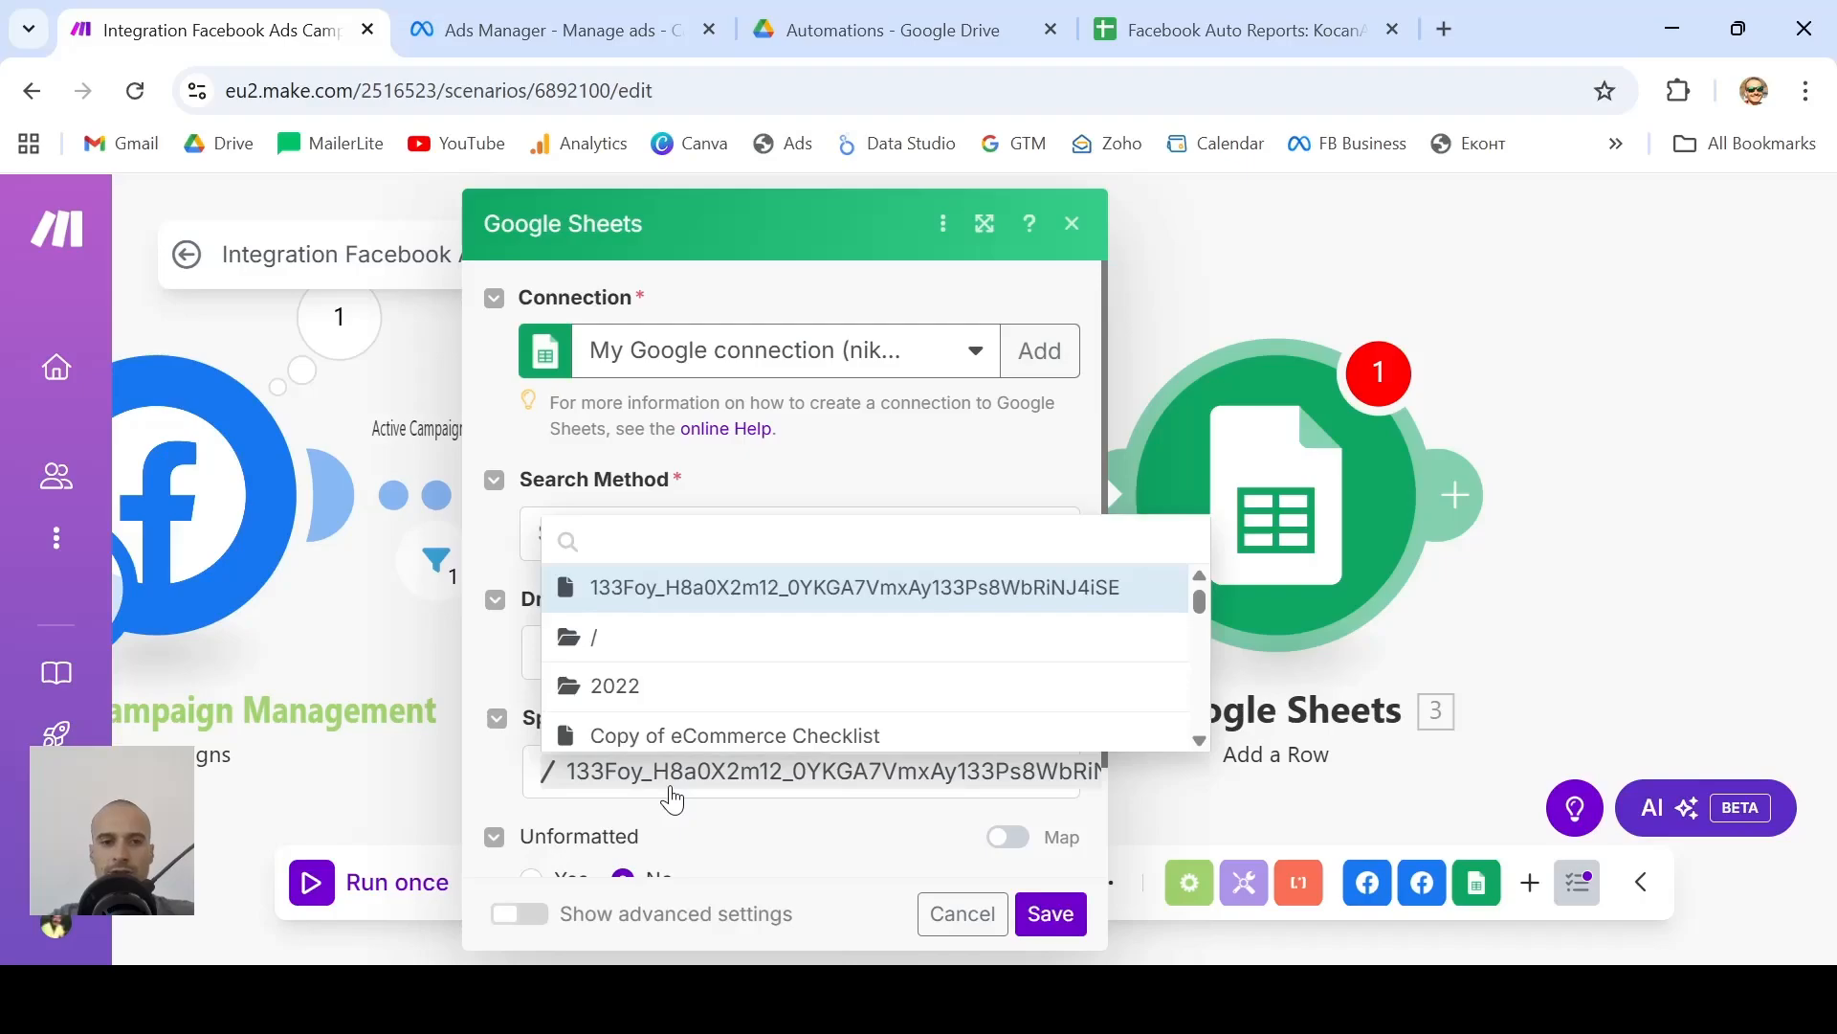
Search the My Drive file list for "facebook" and clear the search text
left_click(682, 539)
type("a")
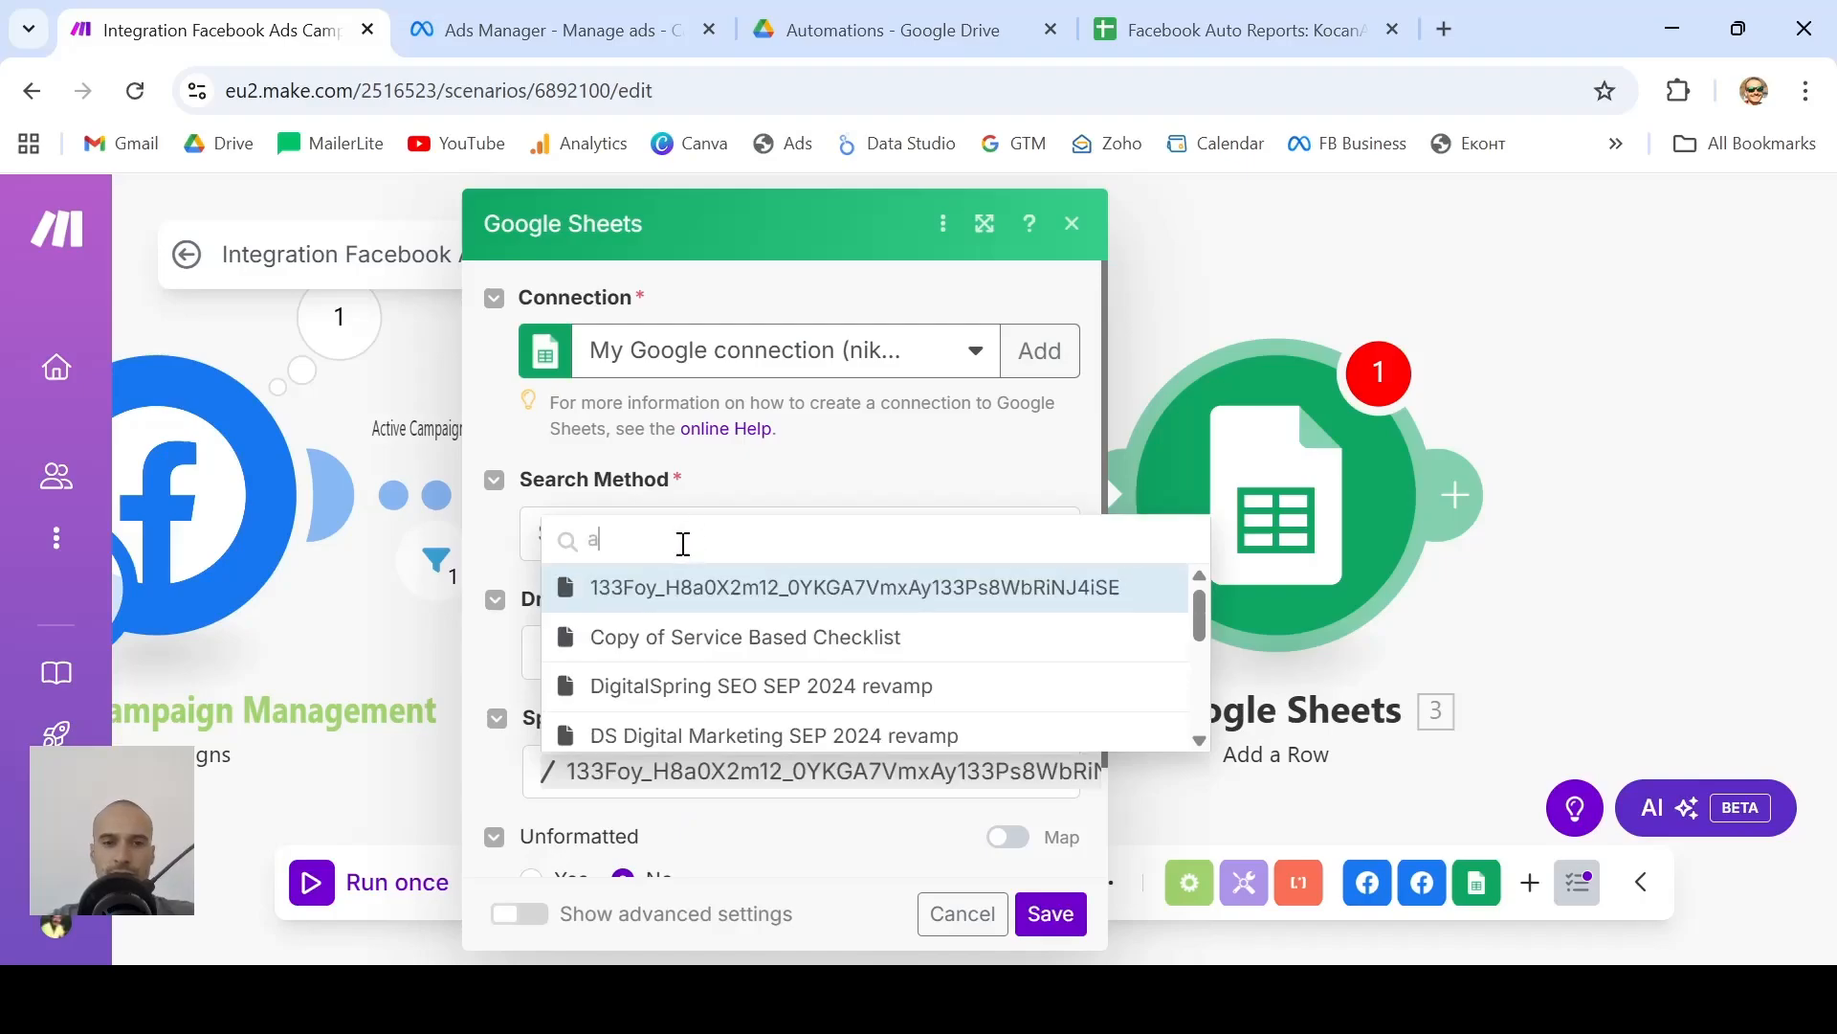
key("BackSpace")
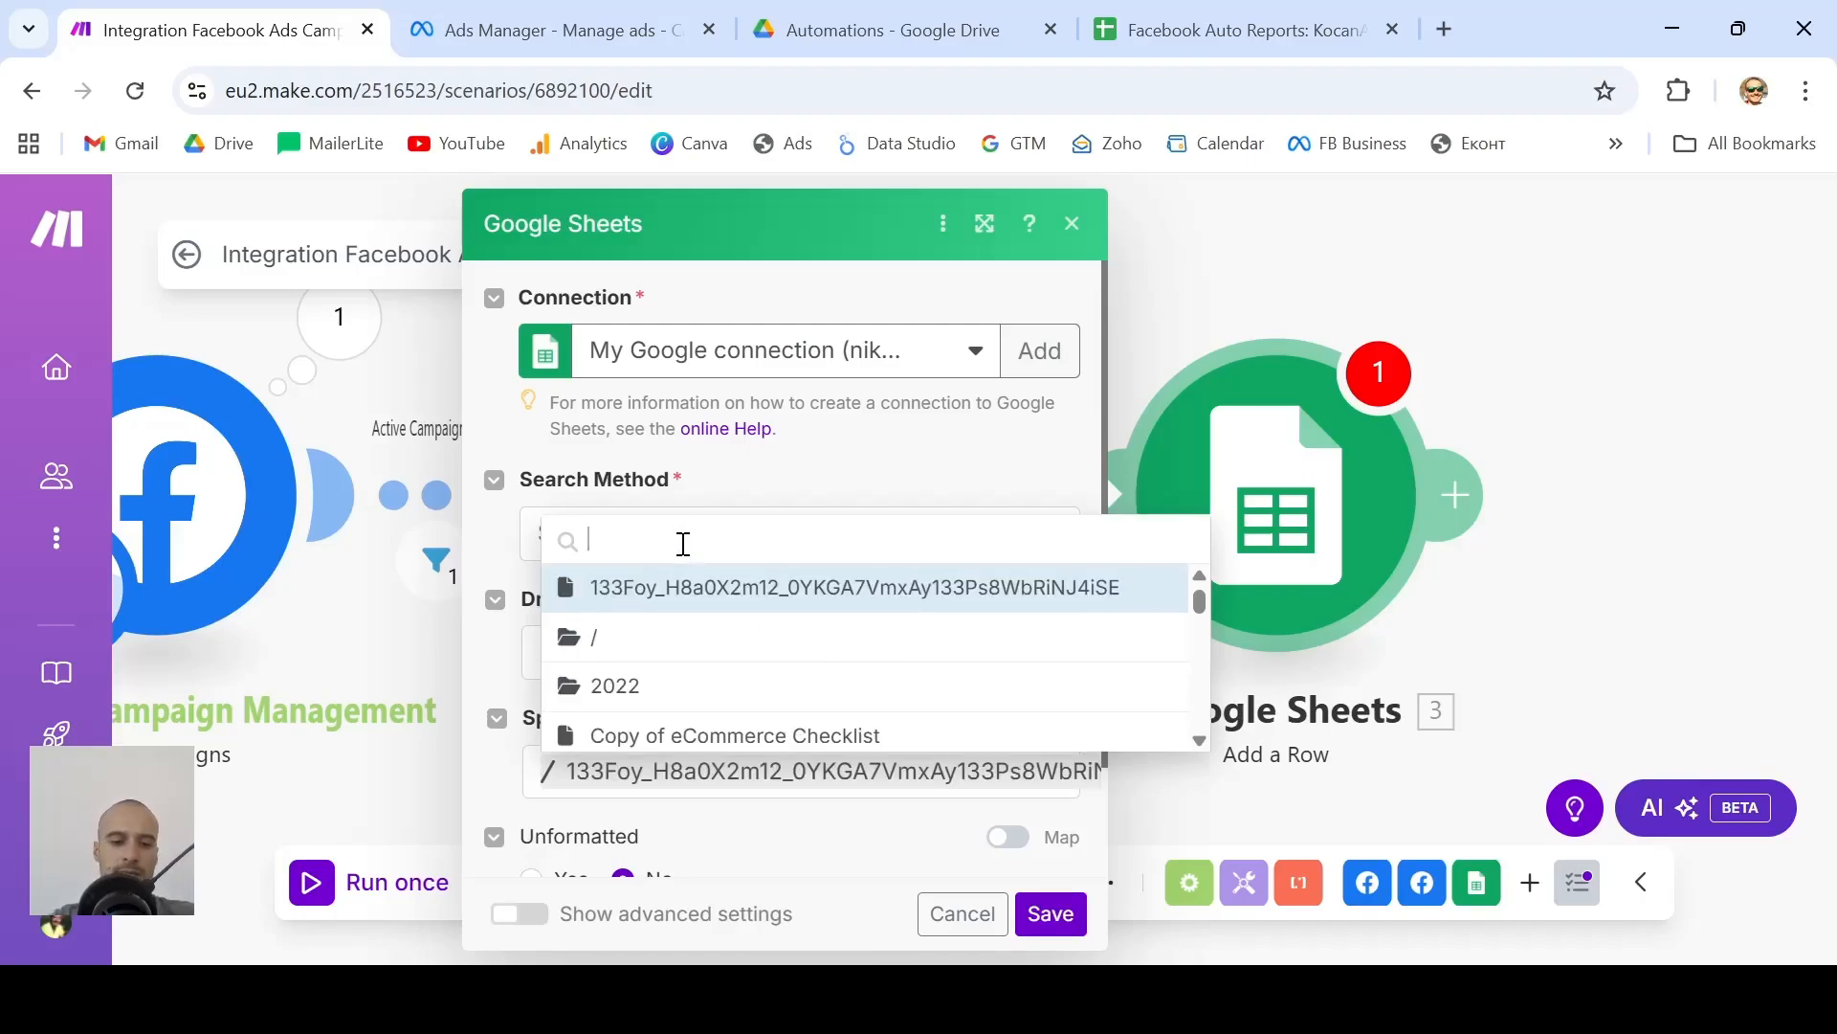
type("facebook")
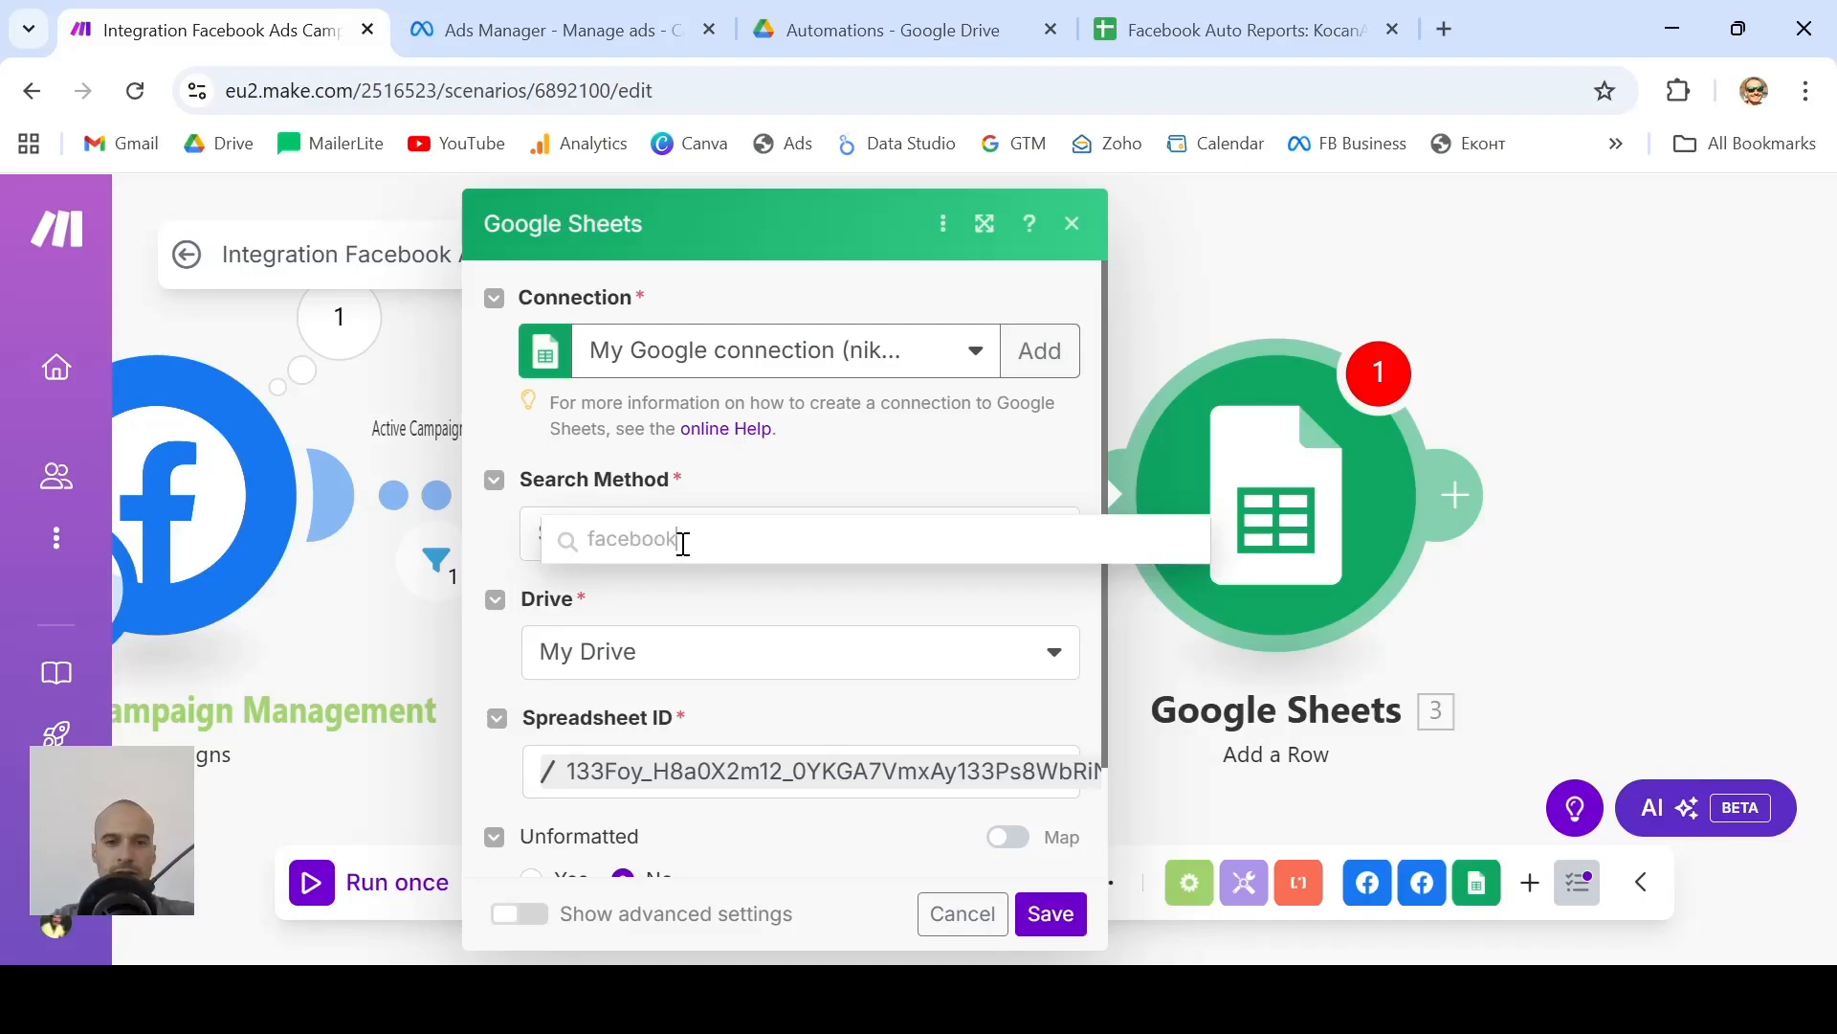
key("BackSpace")
key("BackSpace")
key("BackSpace")
key("BackSpace")
key("BackSpace")
key("BackSpace")
key("BackSpace")
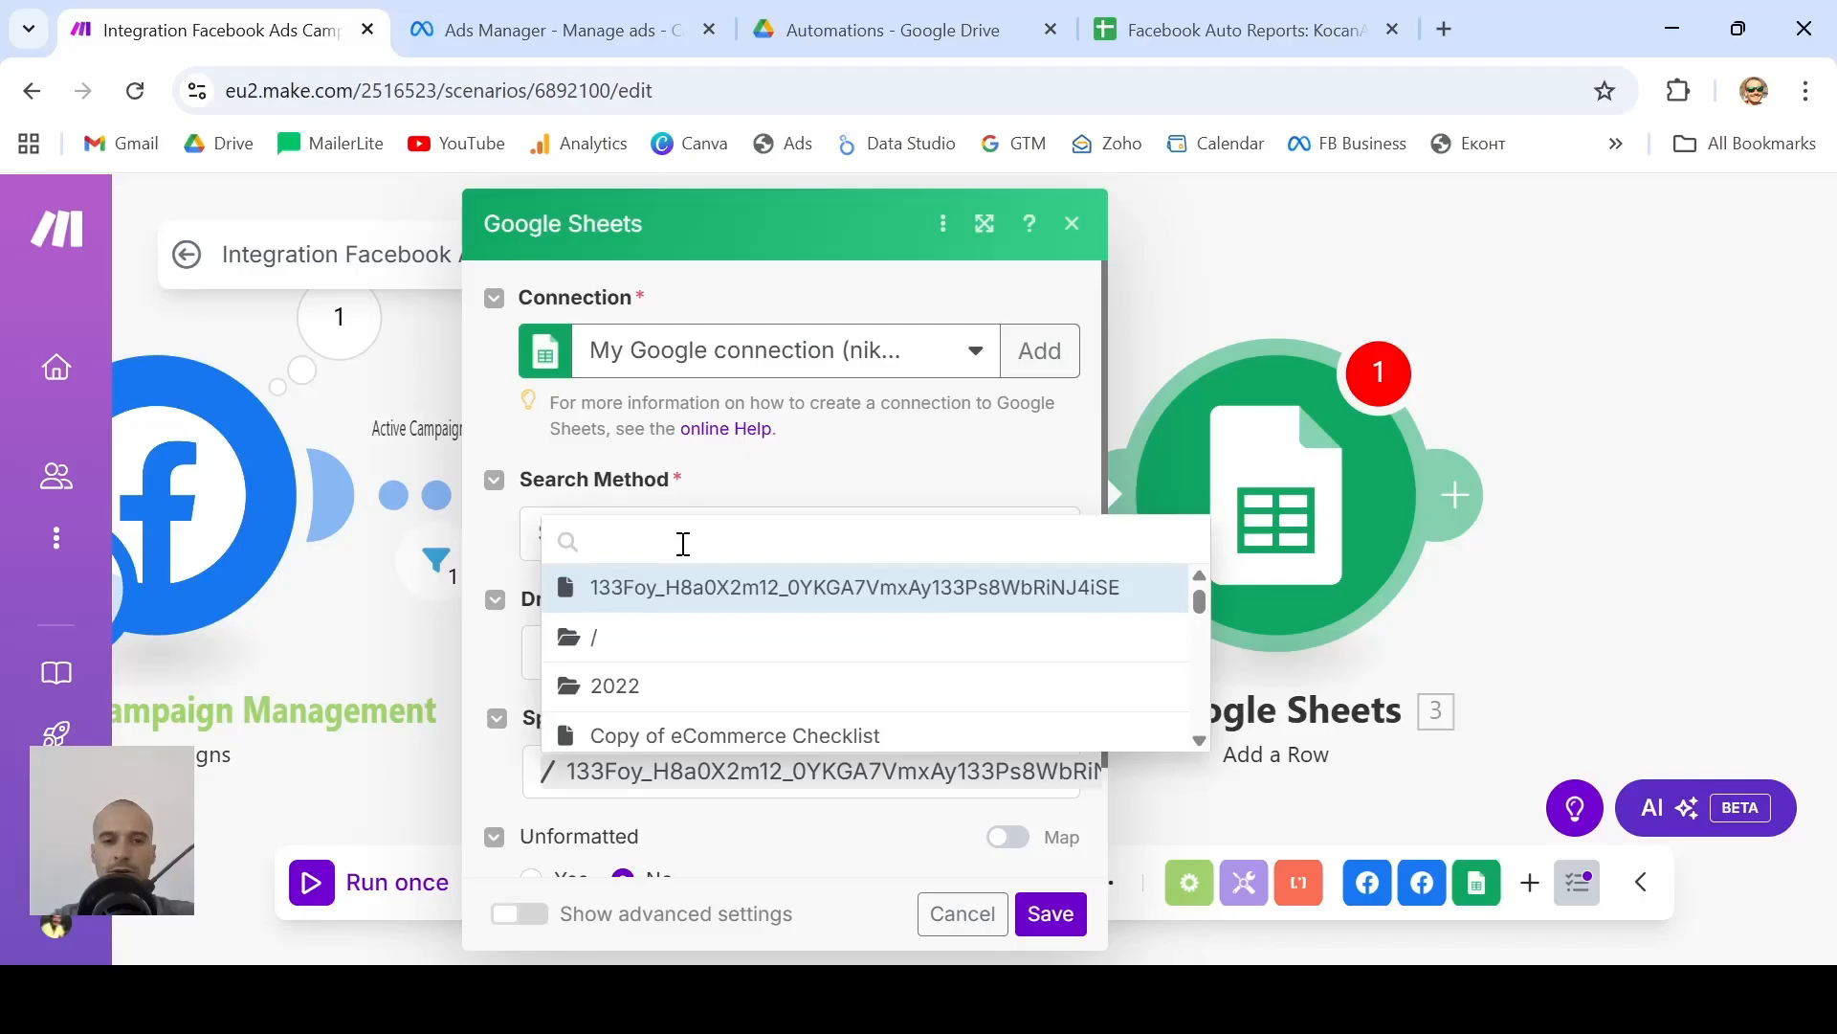
Set the Spreadsheet ID path to Work / Automations / Facebook Auto Reports: KocanAir
type("work")
left_click(611, 586)
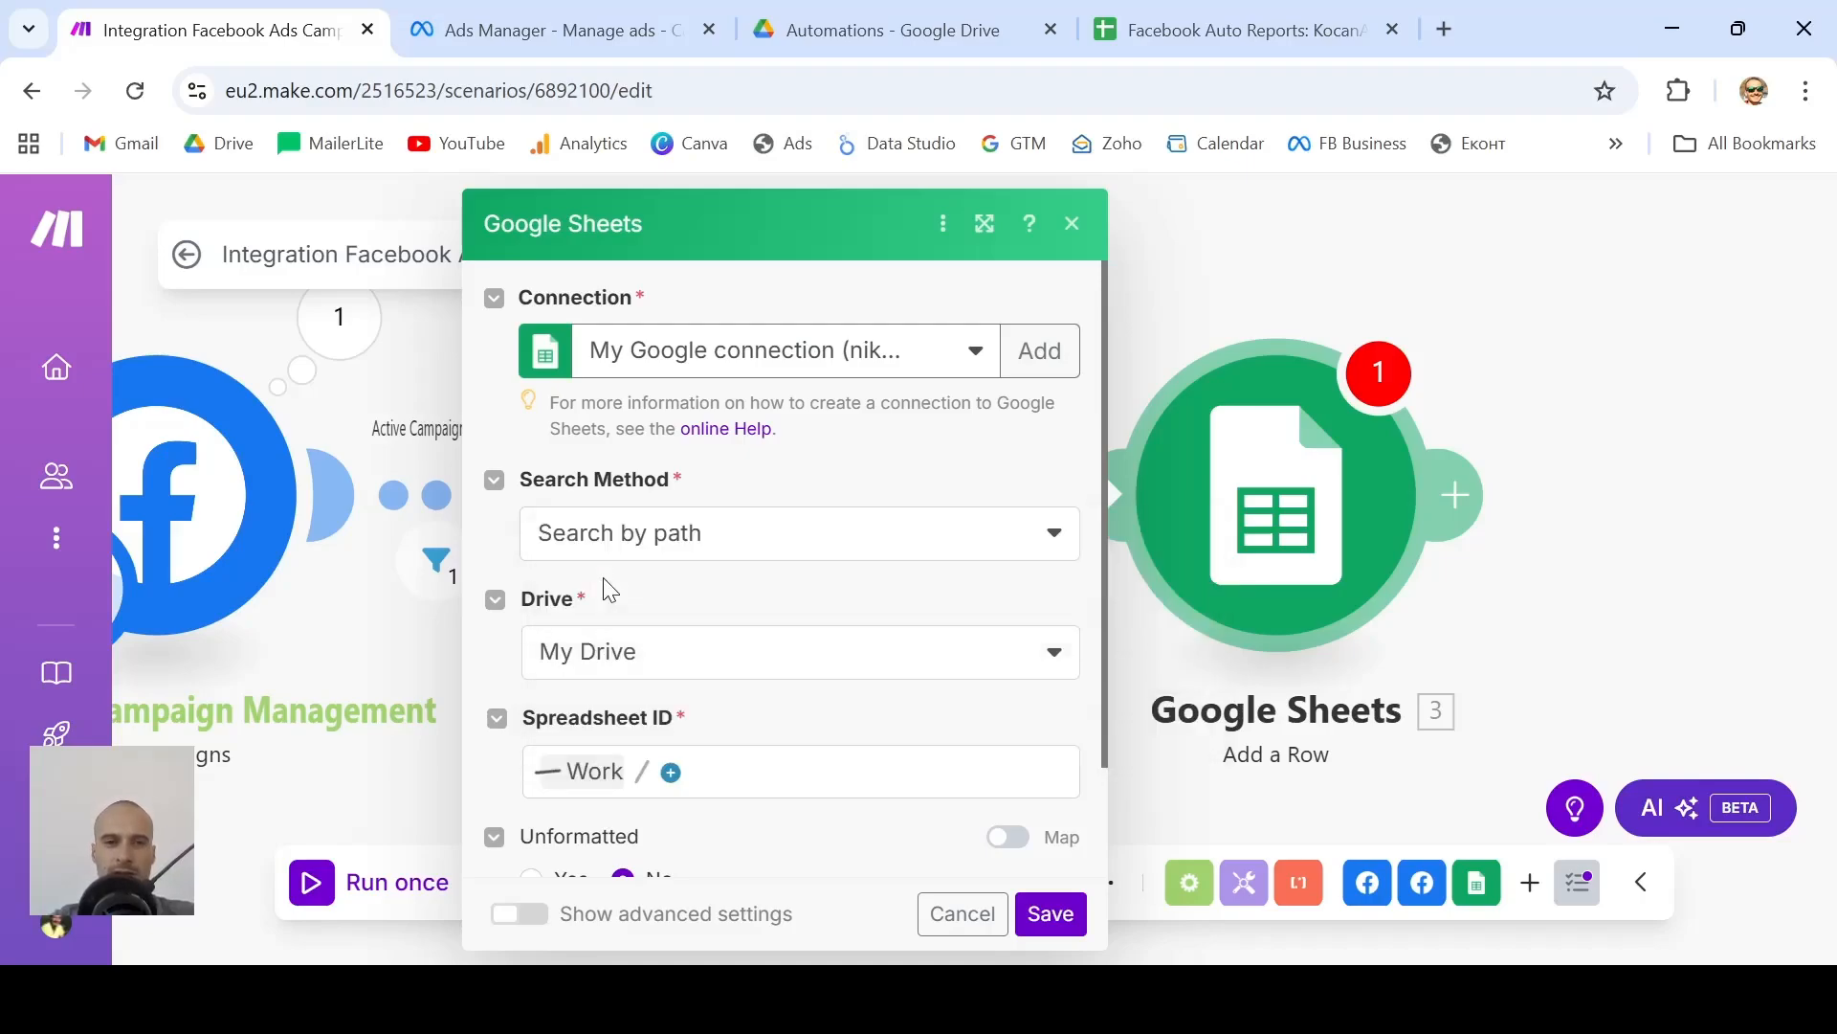
scroll(744, 679, "down", 3)
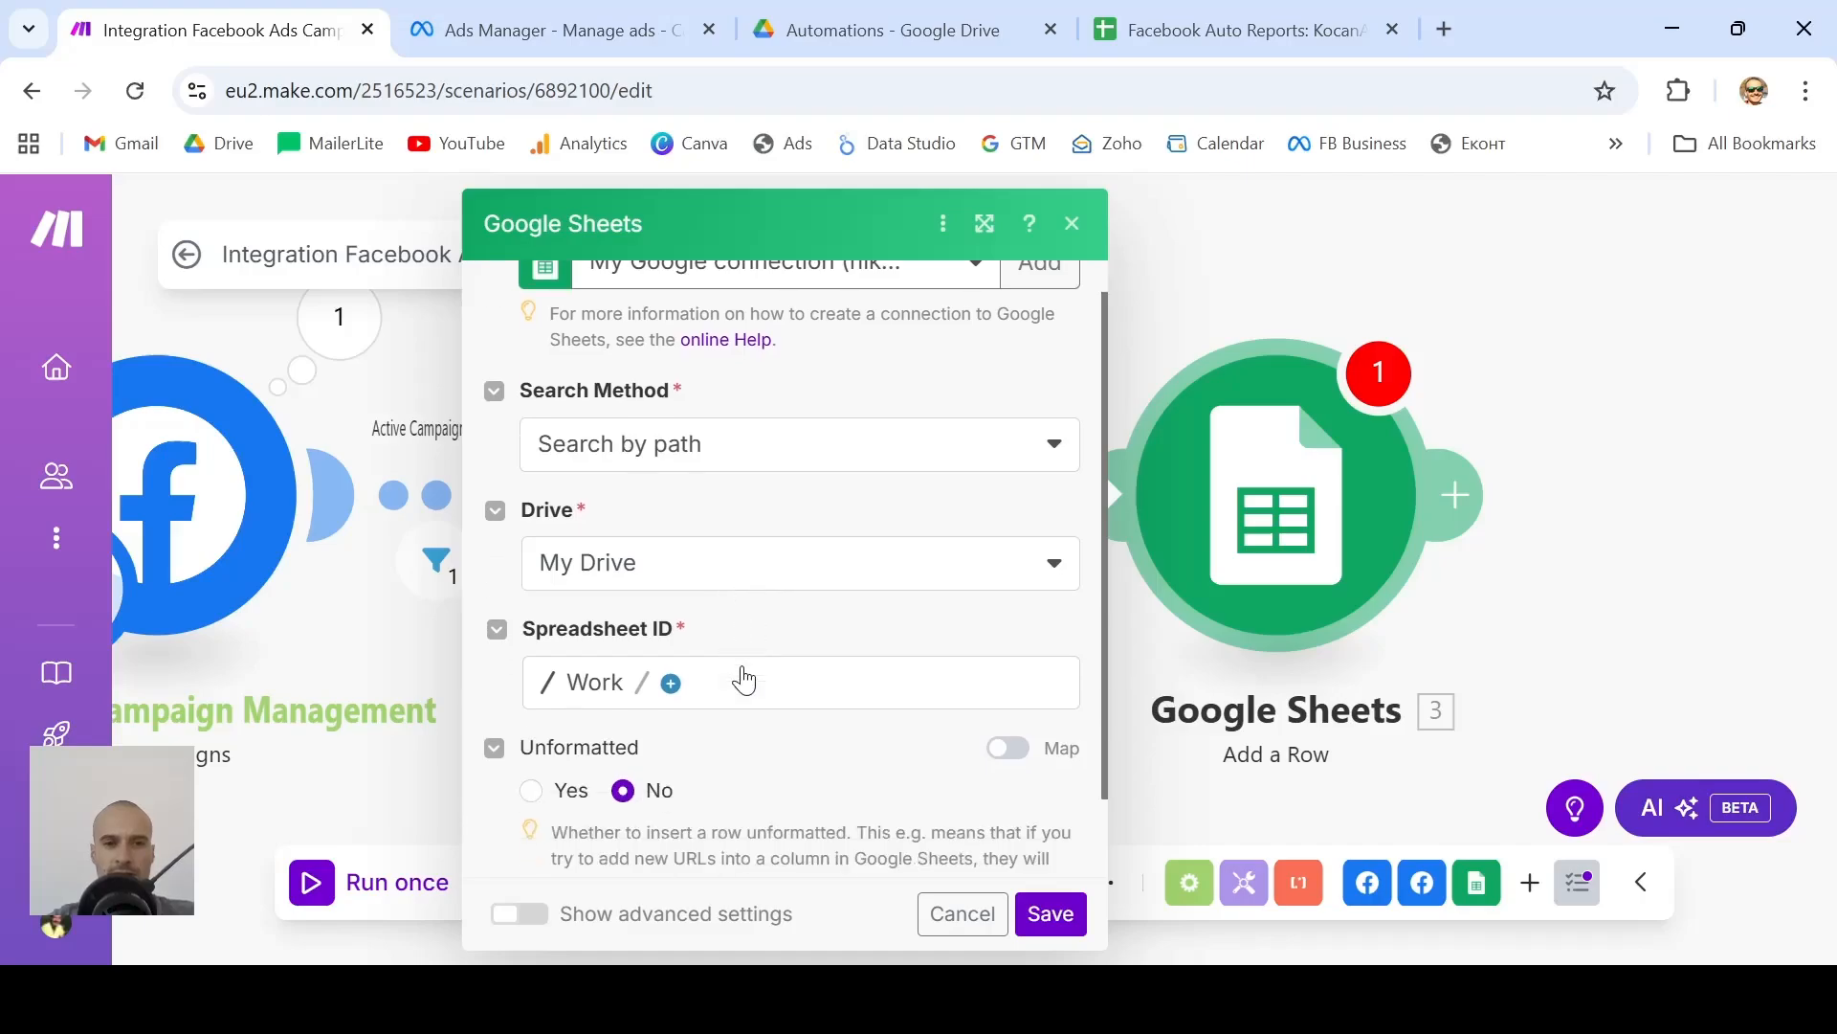
left_click(675, 639)
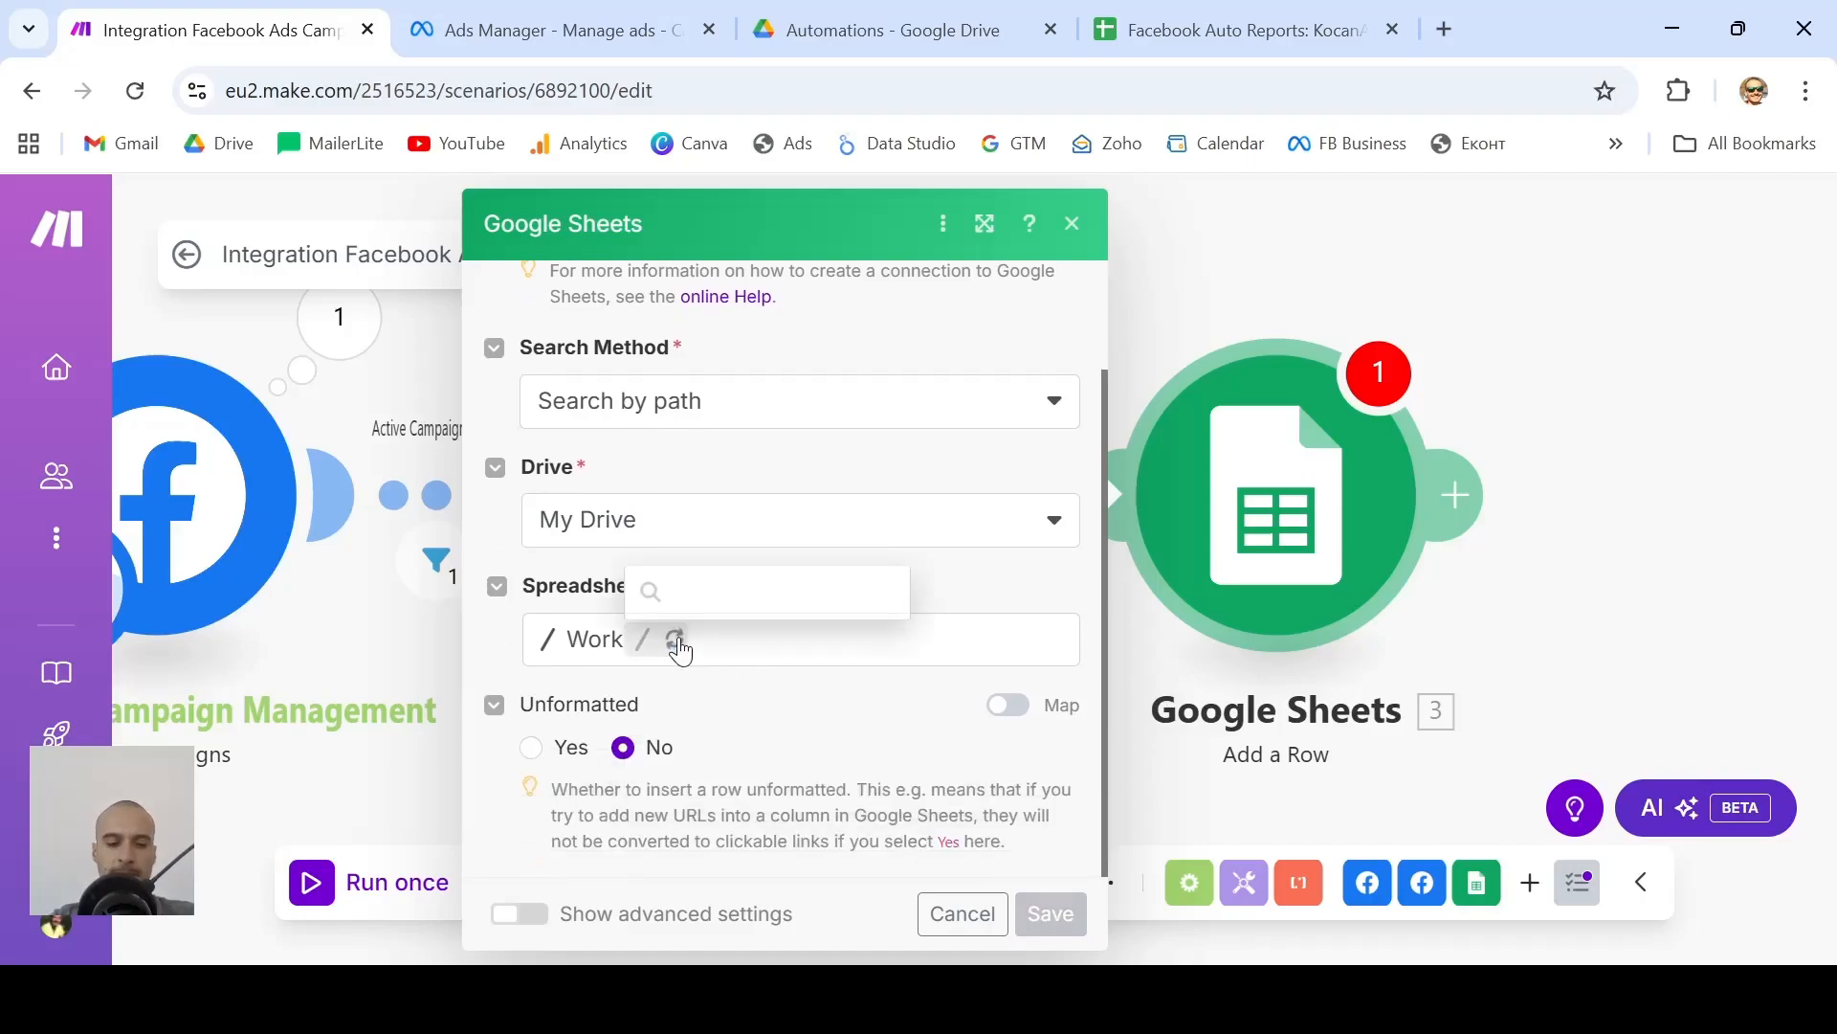
type("aut")
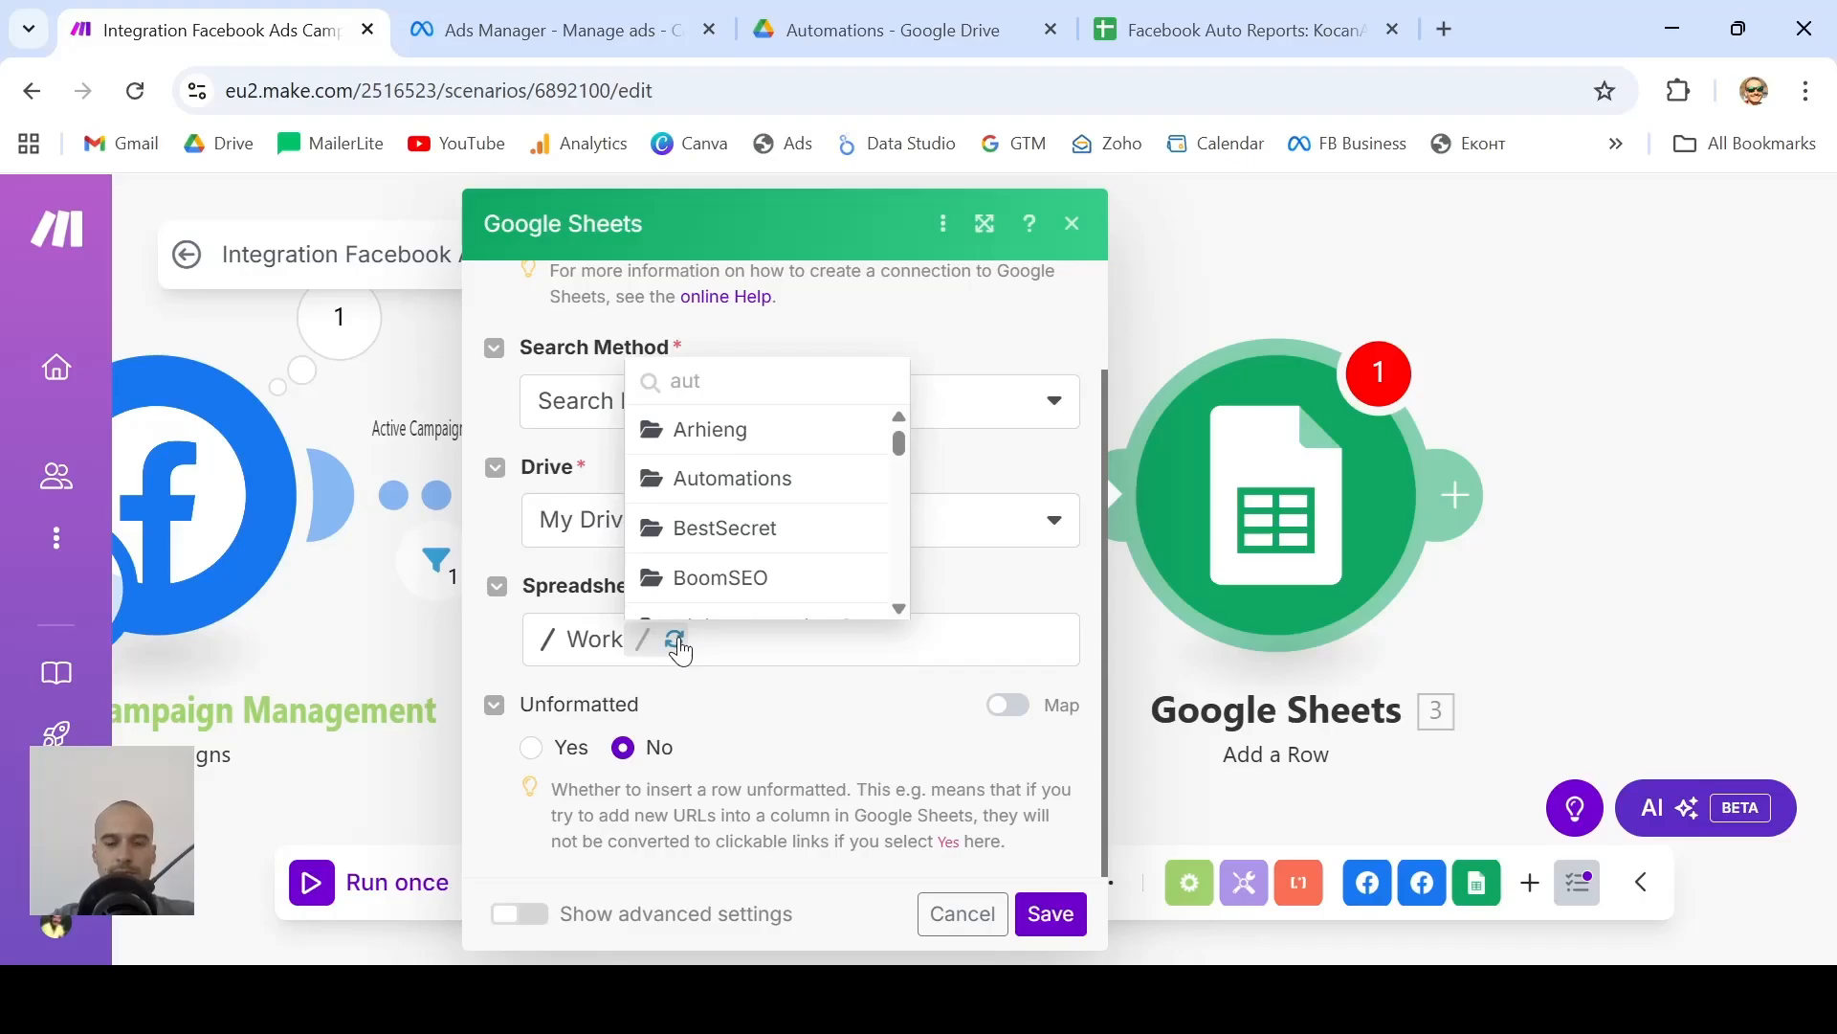
left_click(735, 479)
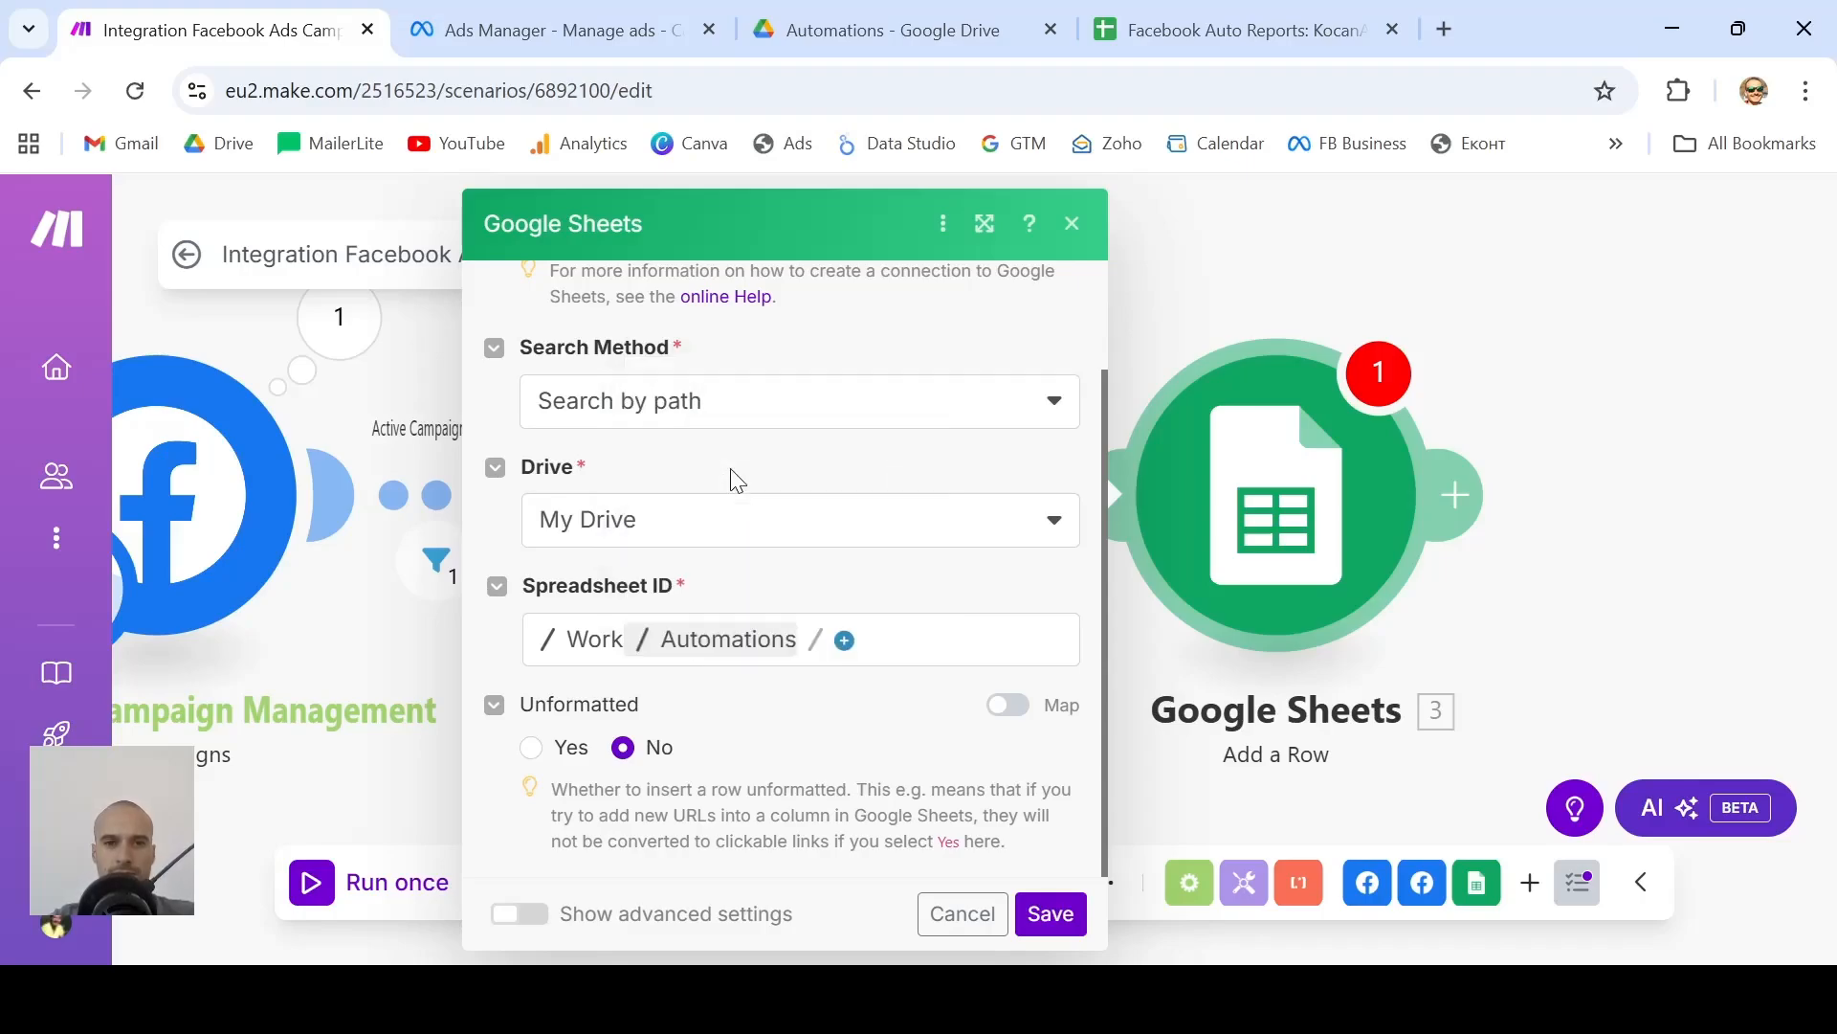
left_click(844, 642)
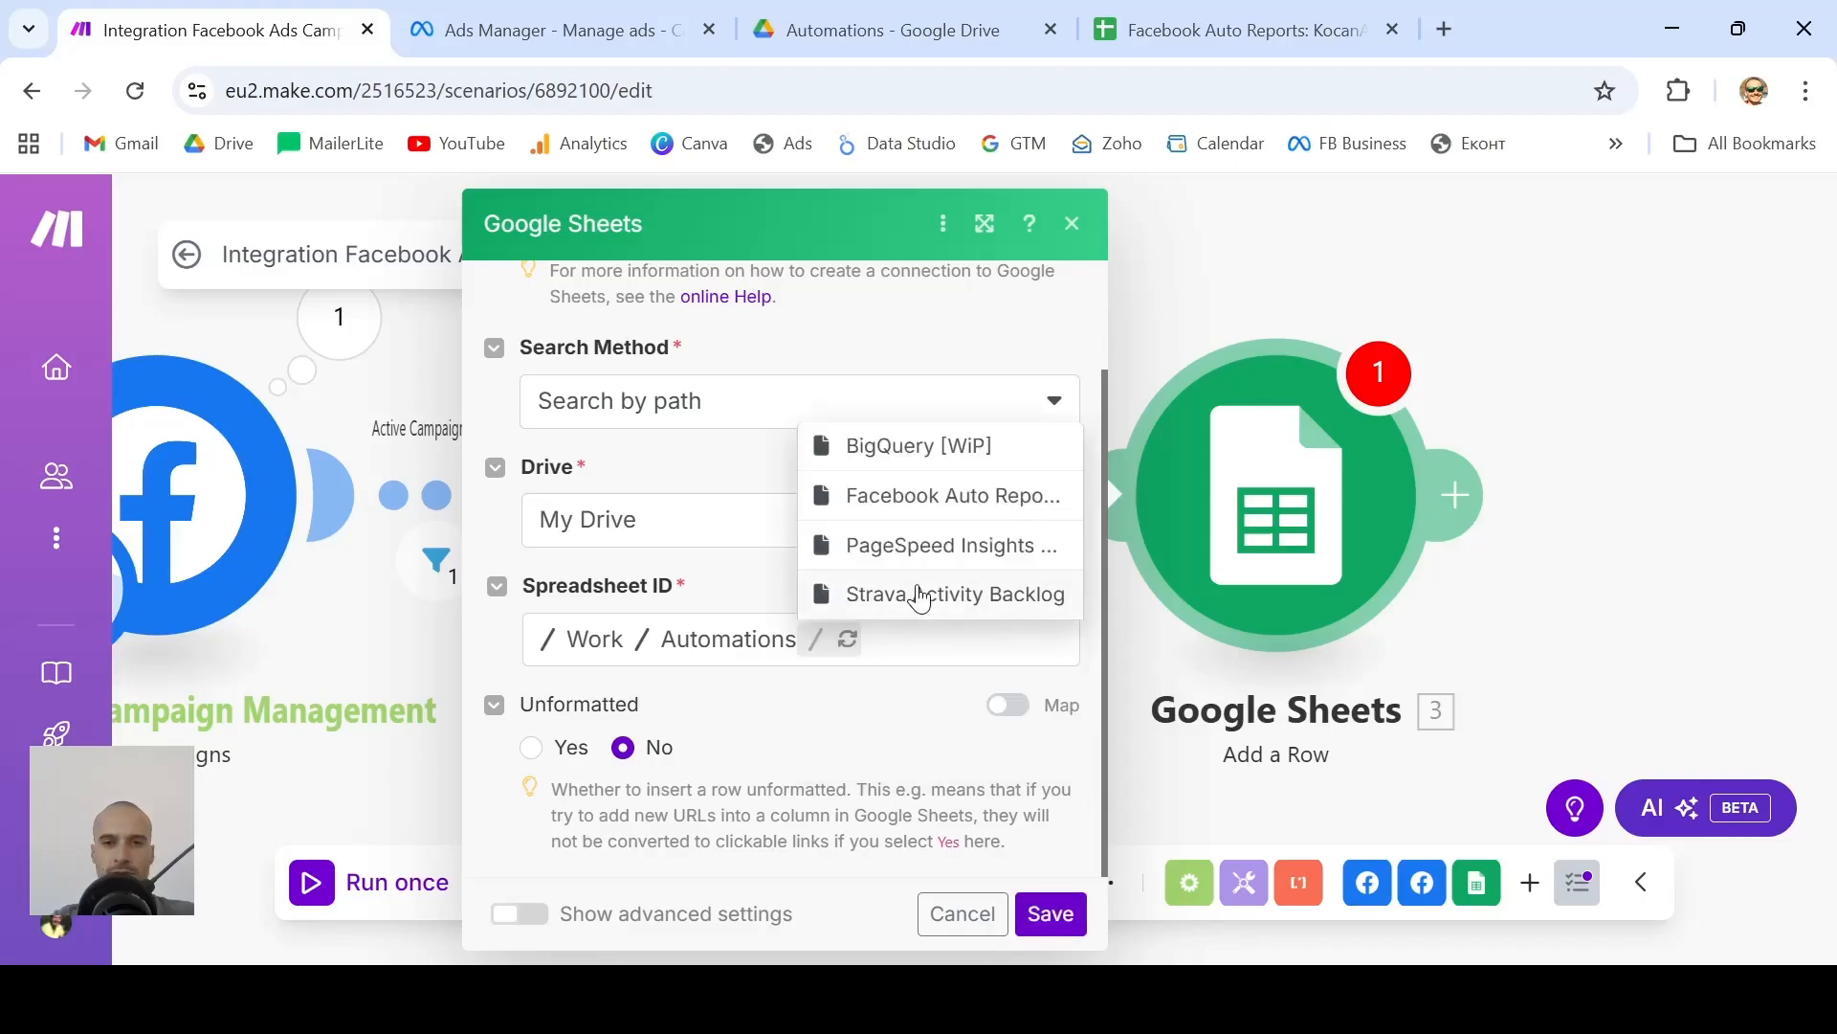
left_click(946, 498)
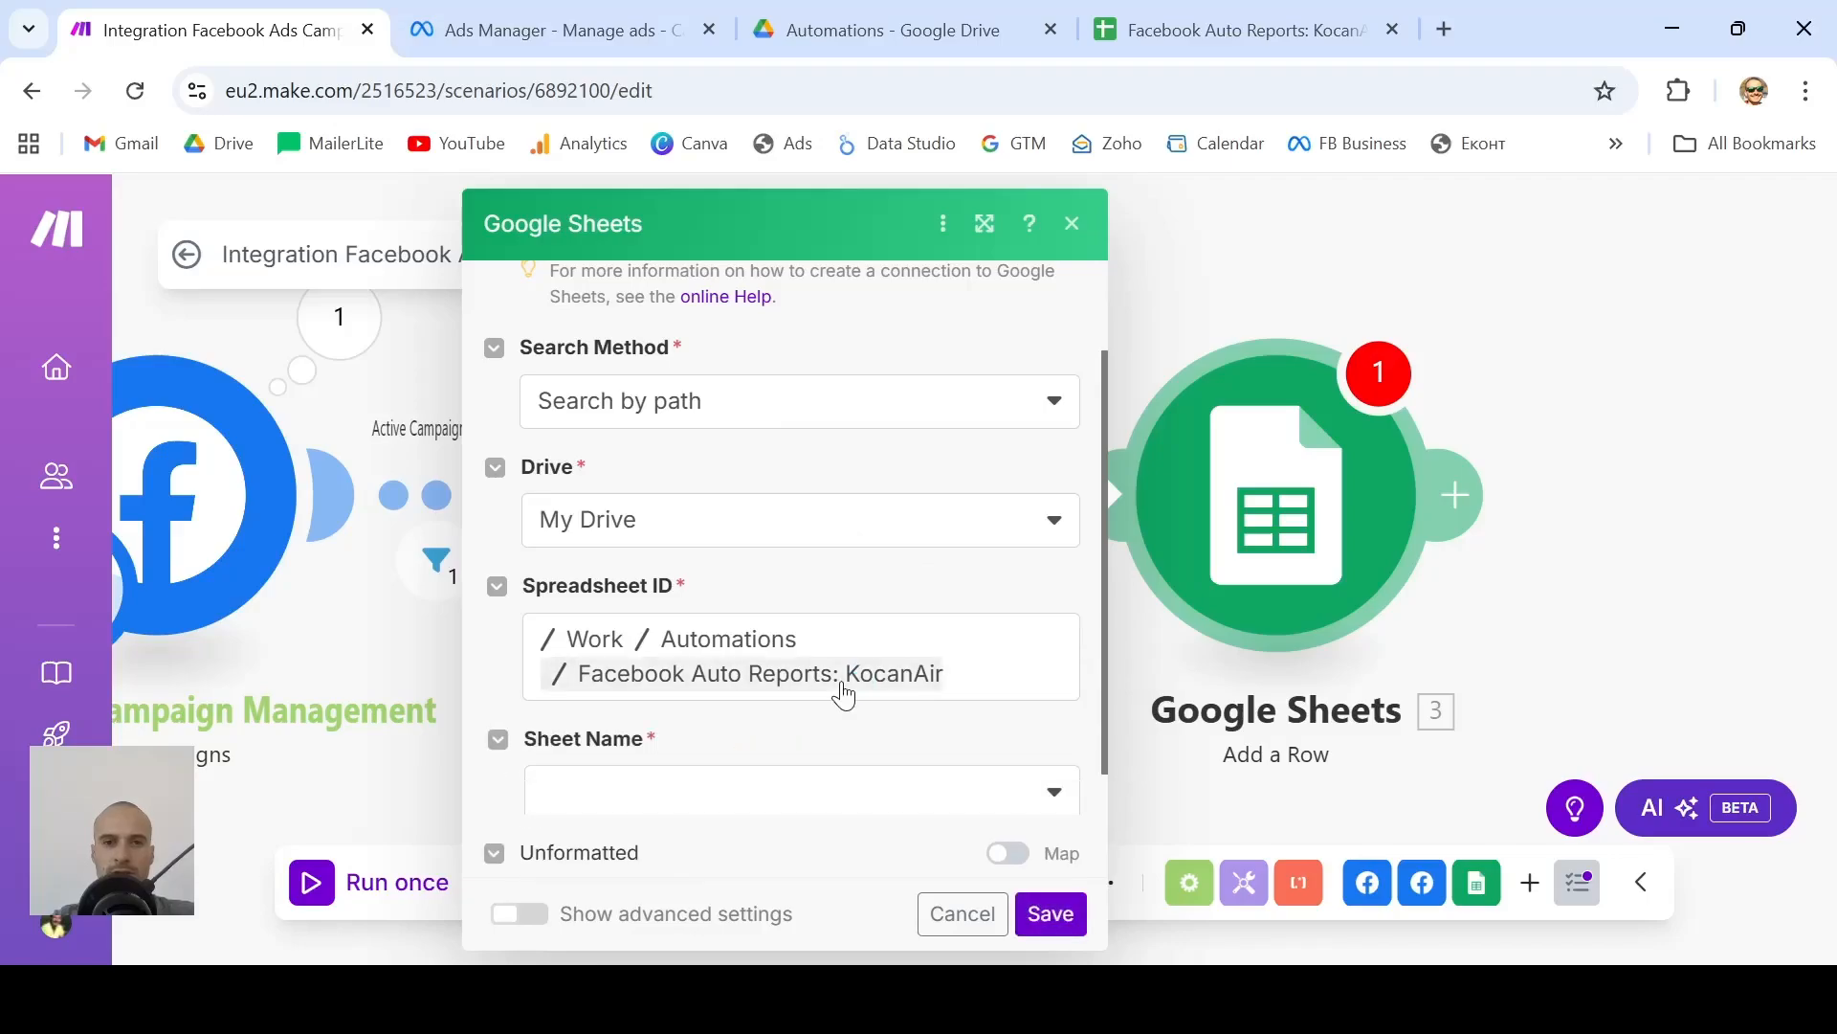
Choose Sheet1 as the Sheet Name for the Add a Row module
scroll(847, 684, "down", 2)
left_click(903, 665)
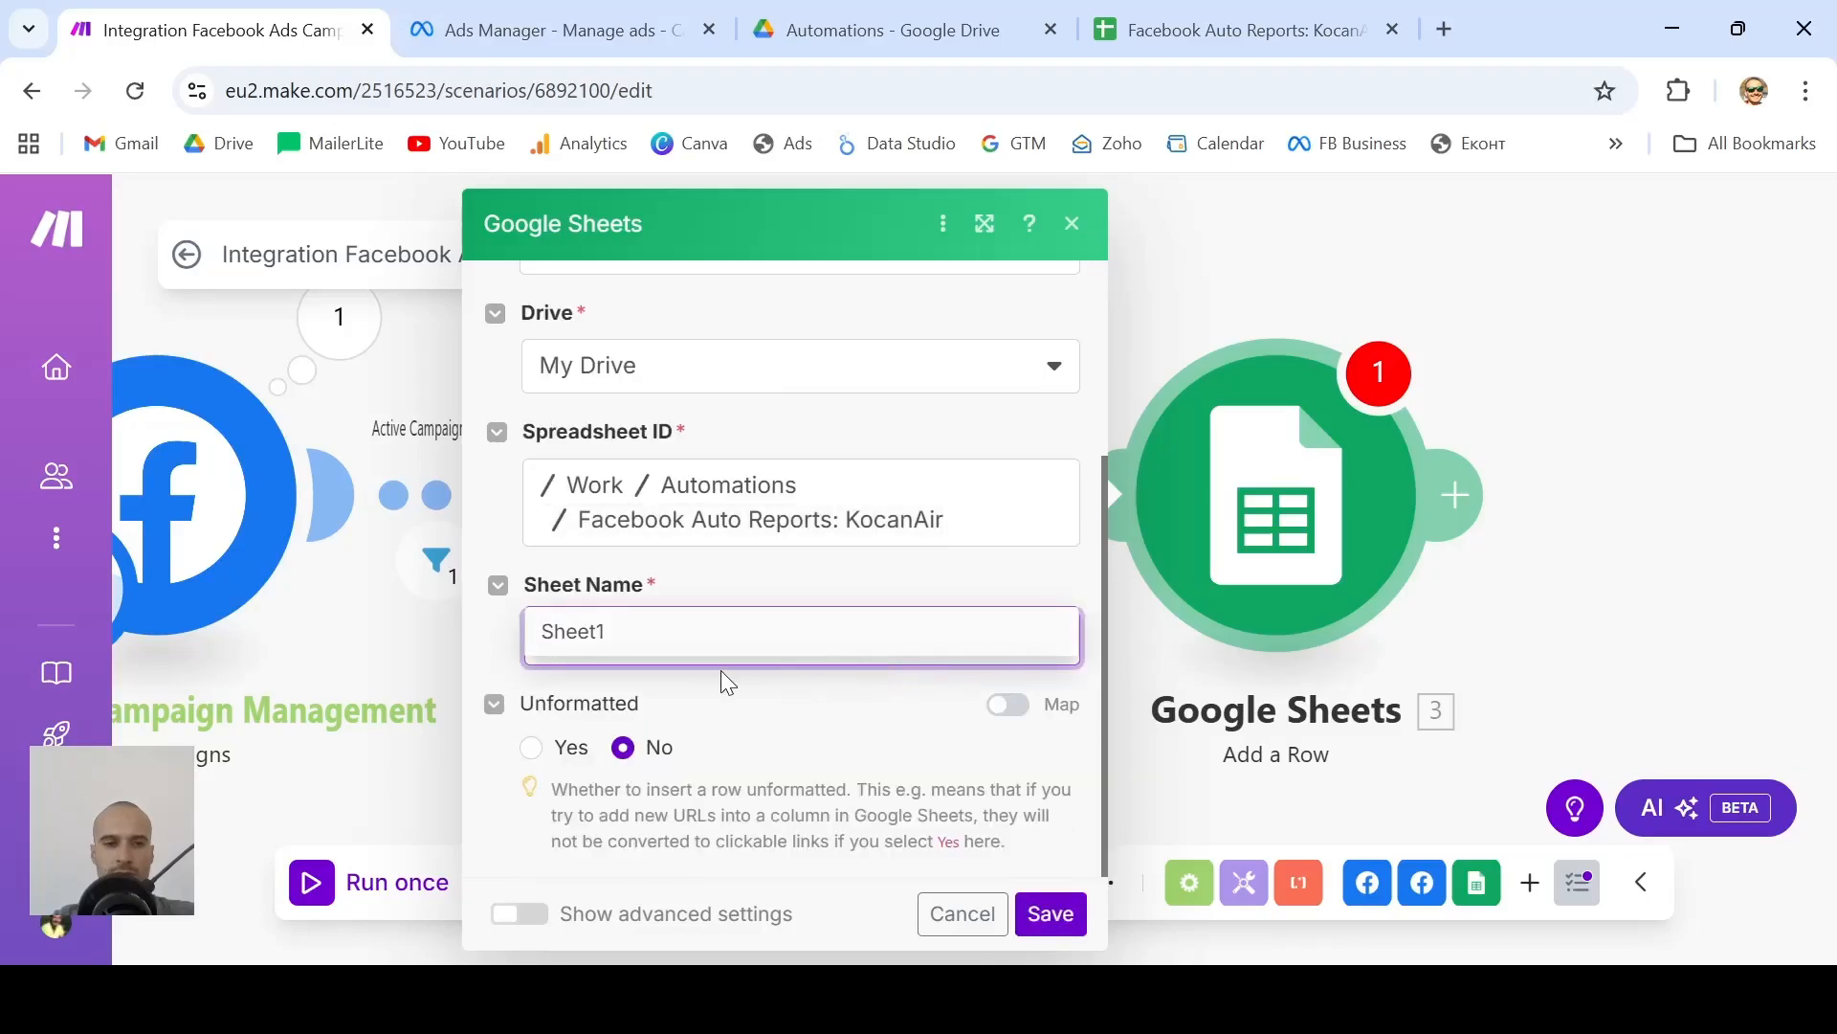
left_click(619, 638)
scroll(983, 683, "down", 1)
scroll(984, 683, "down", 1)
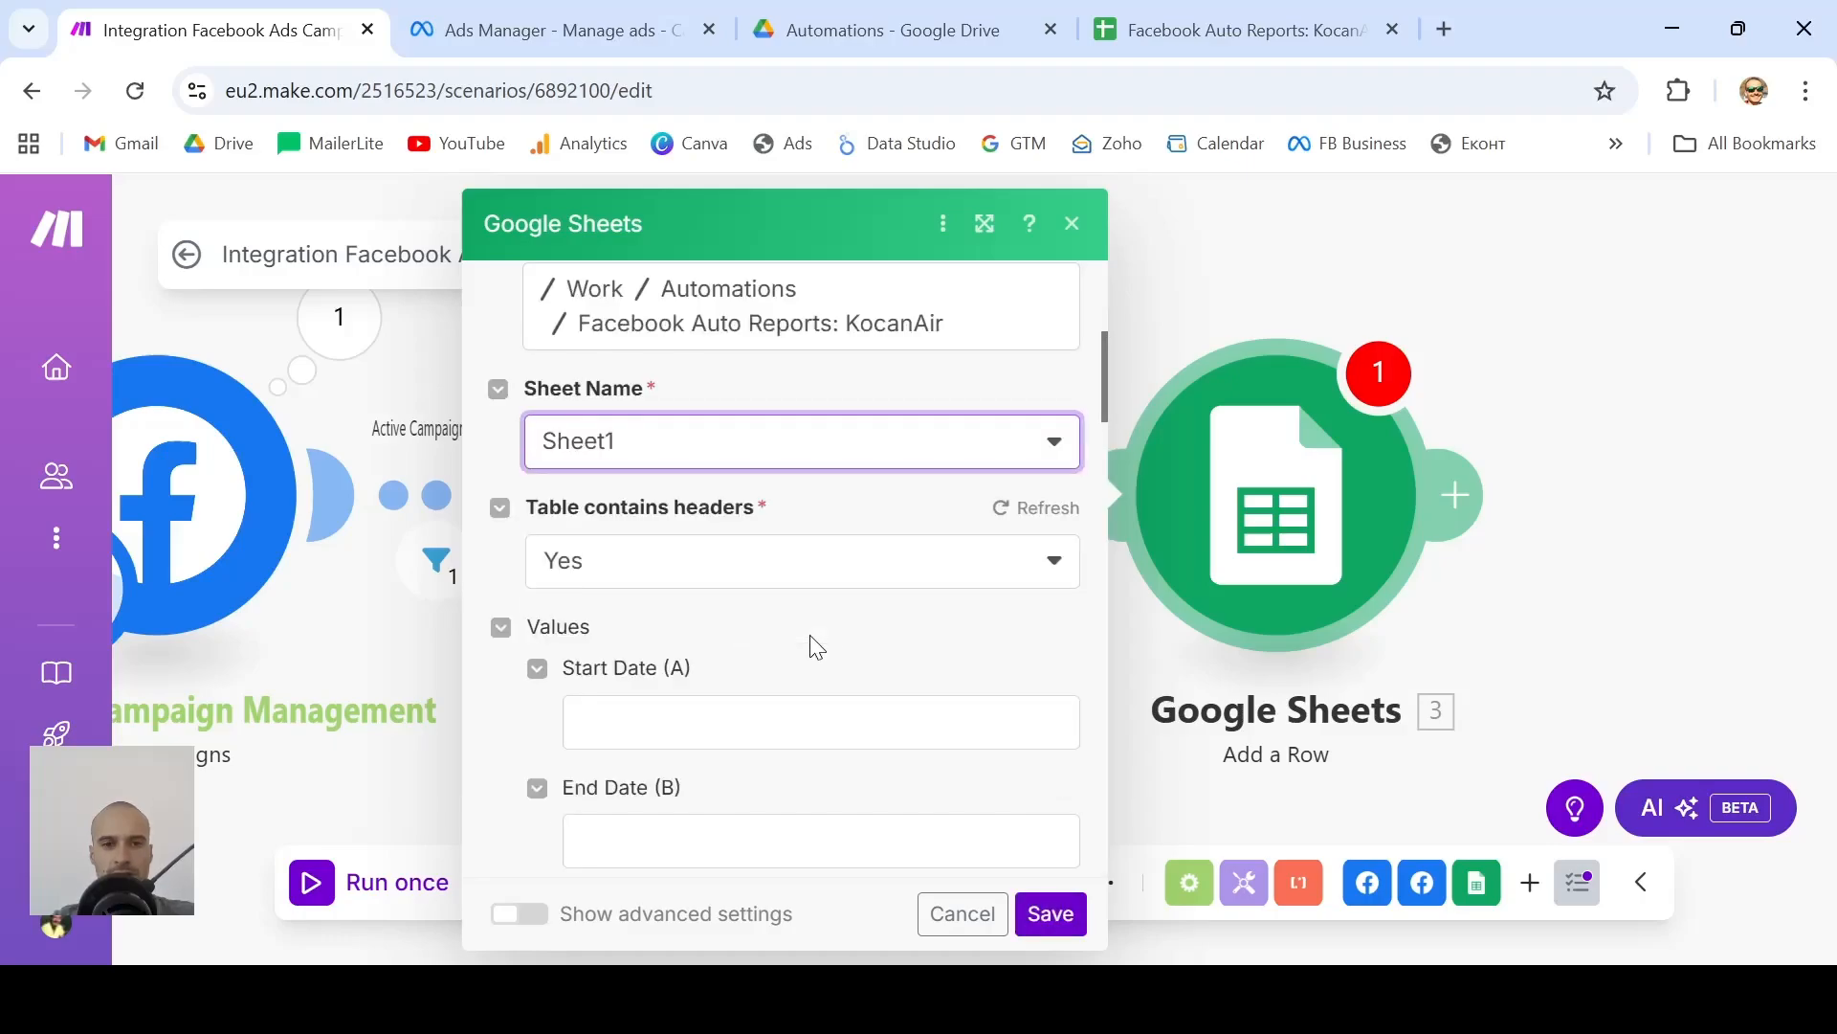
Map the Start Date (A) column to the Facebook Insights Date Start value and End Date (B) to Date Stop
scroll(816, 648, "down", 3)
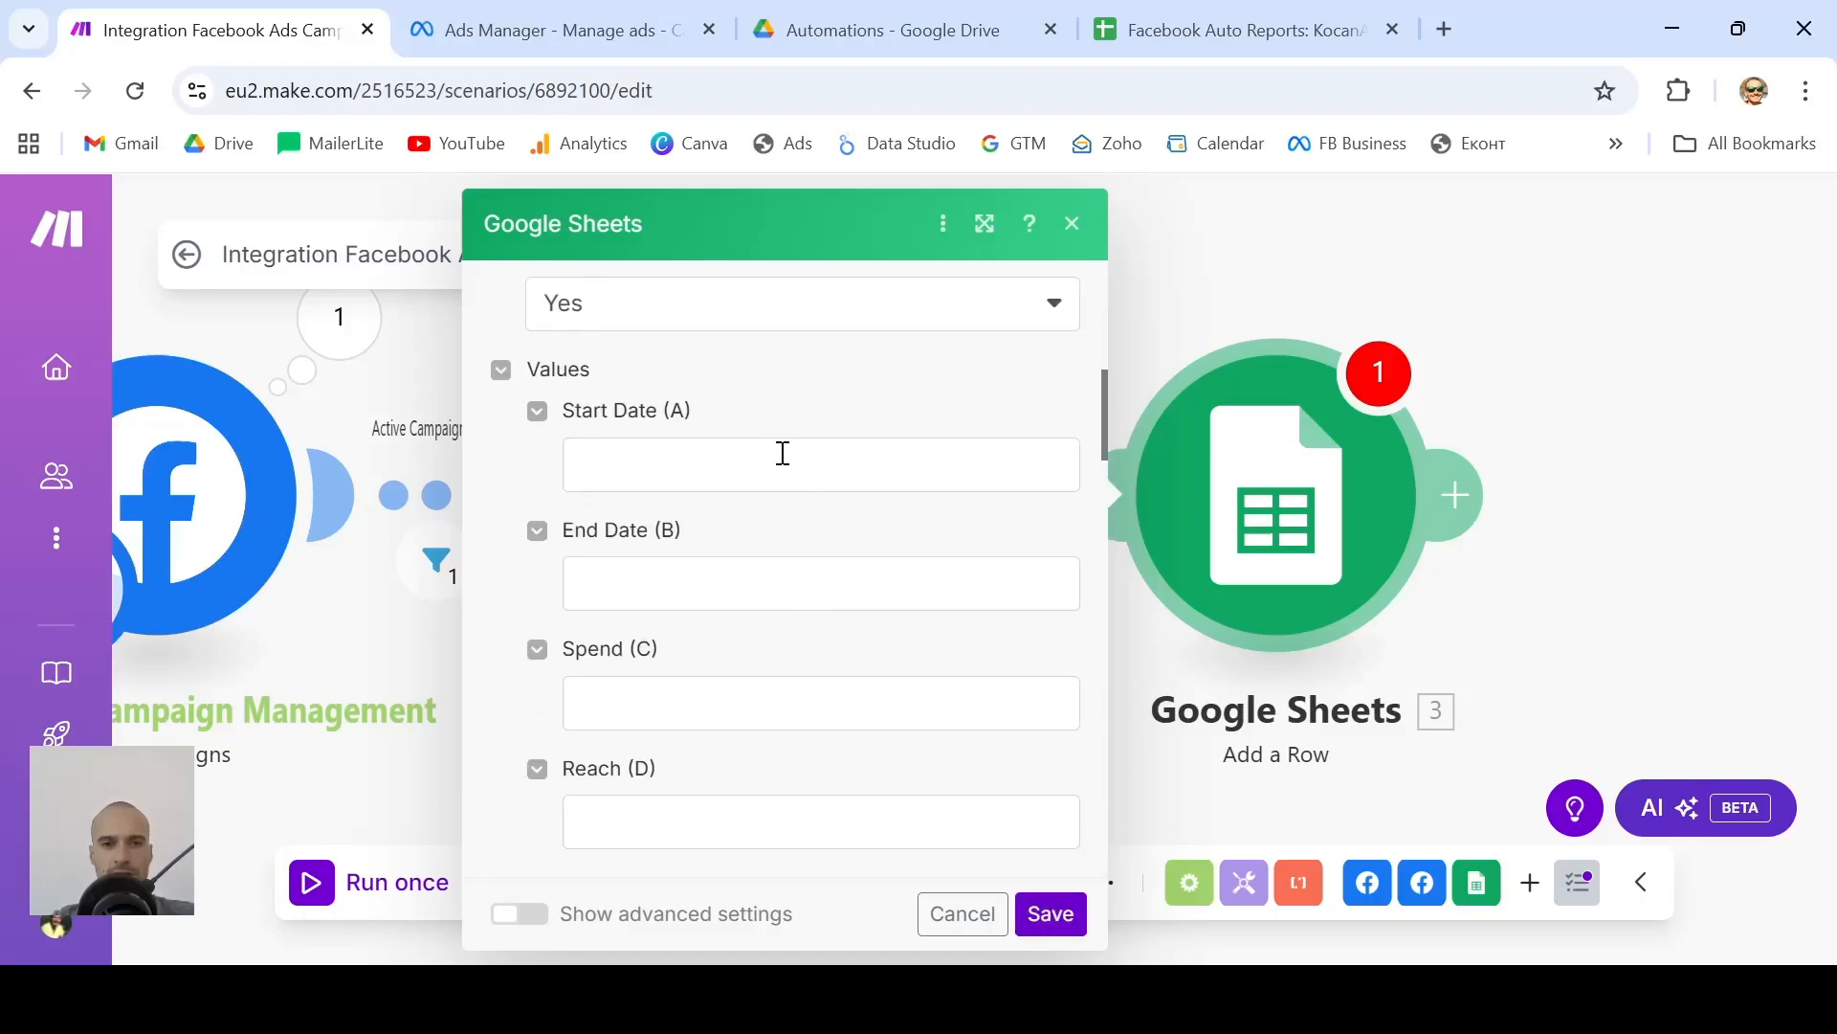
scroll(746, 448, "down", 1)
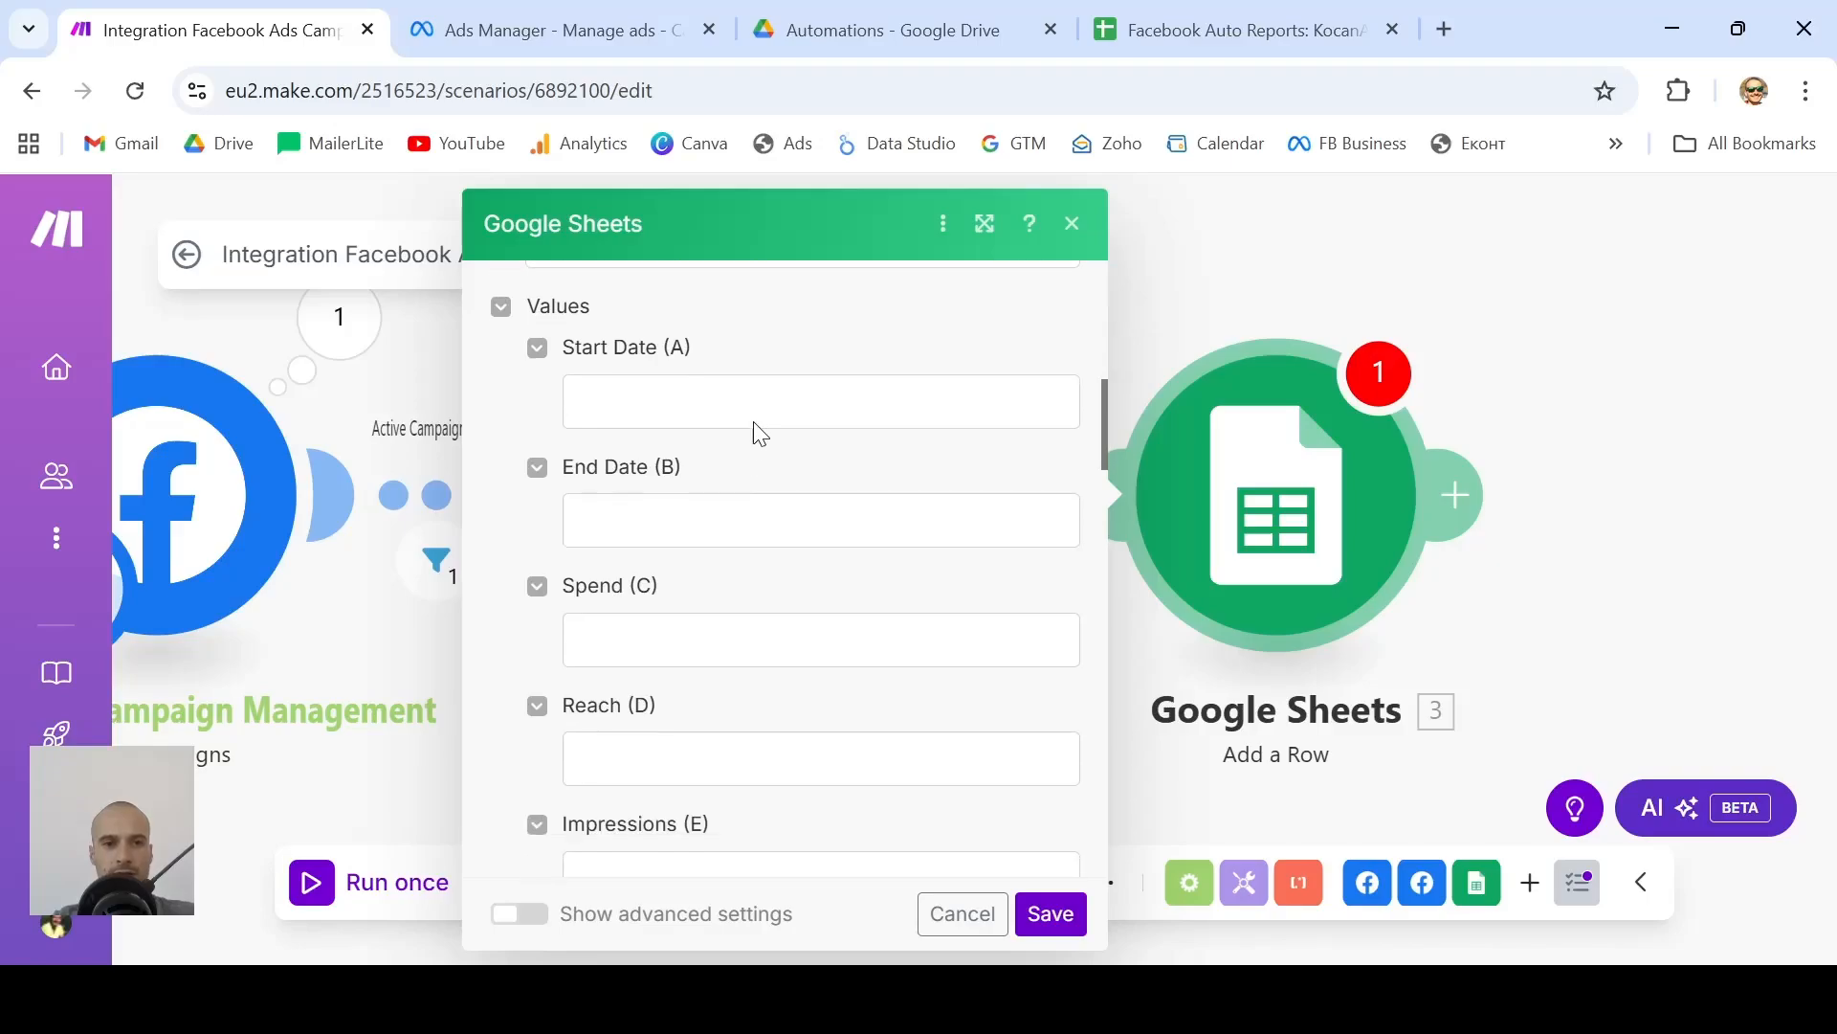
left_click(789, 392)
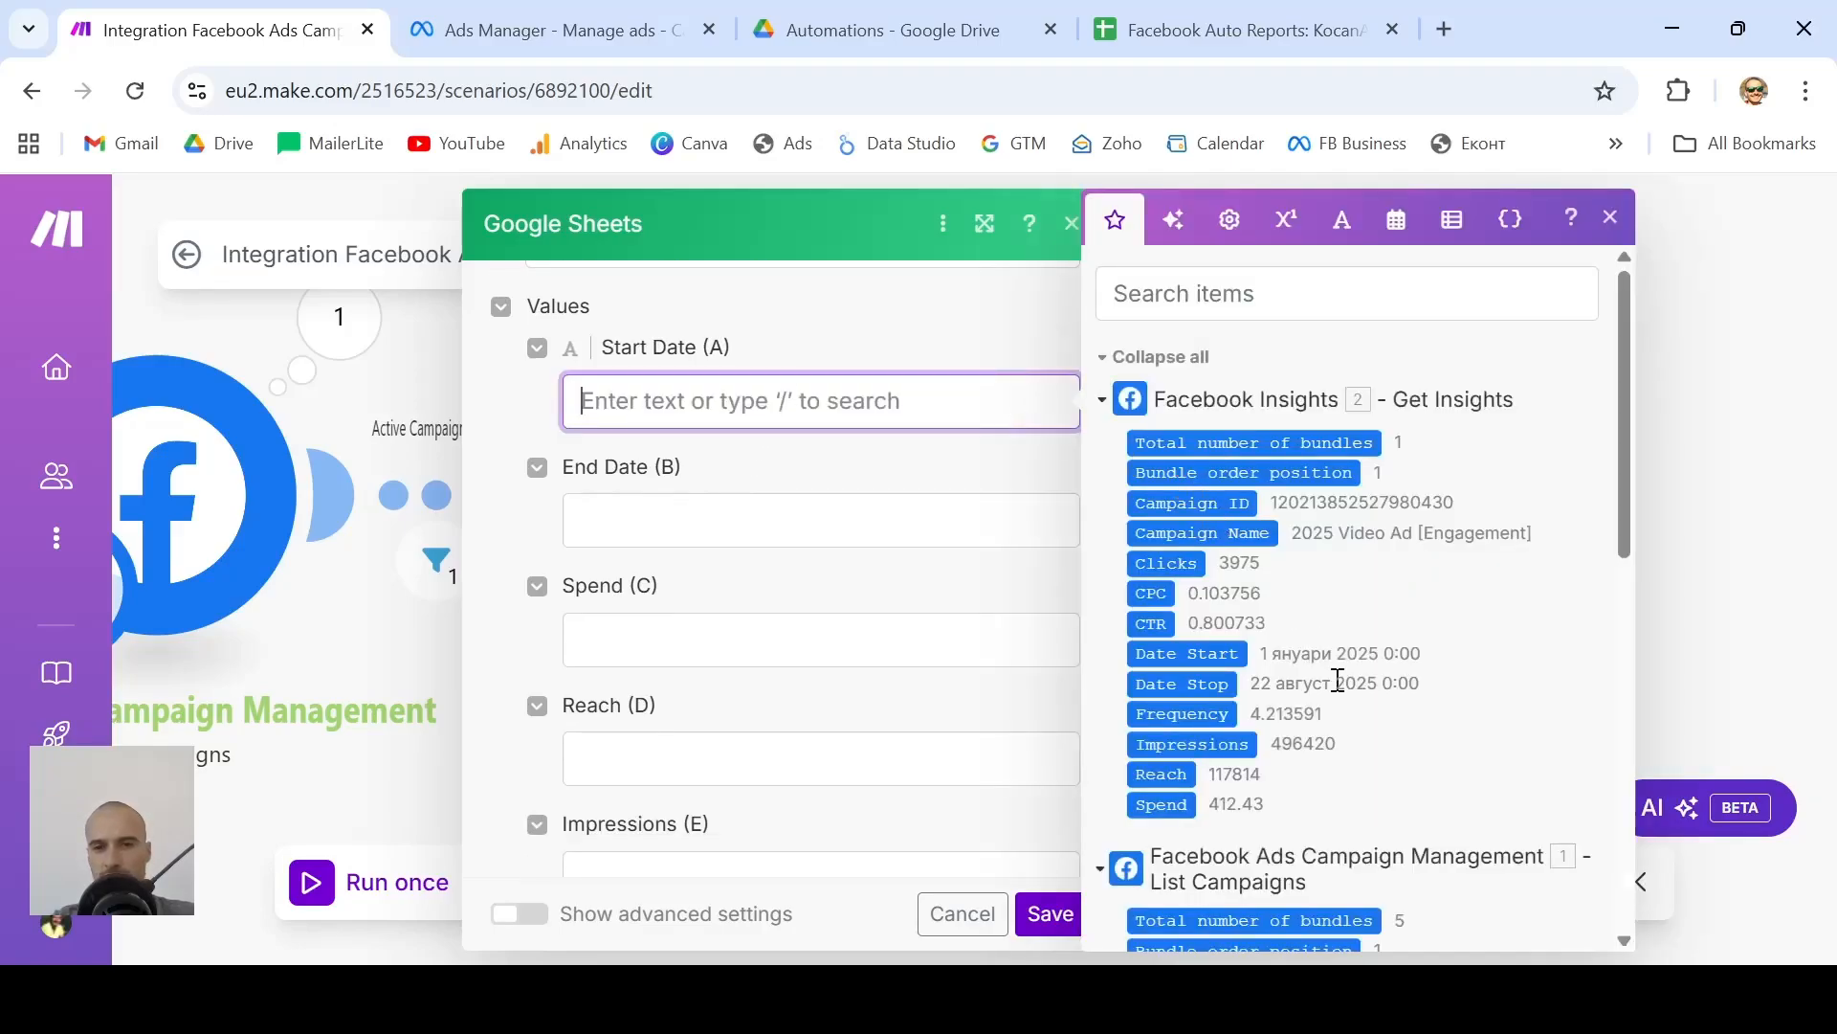
scroll(1338, 680, "down", 1)
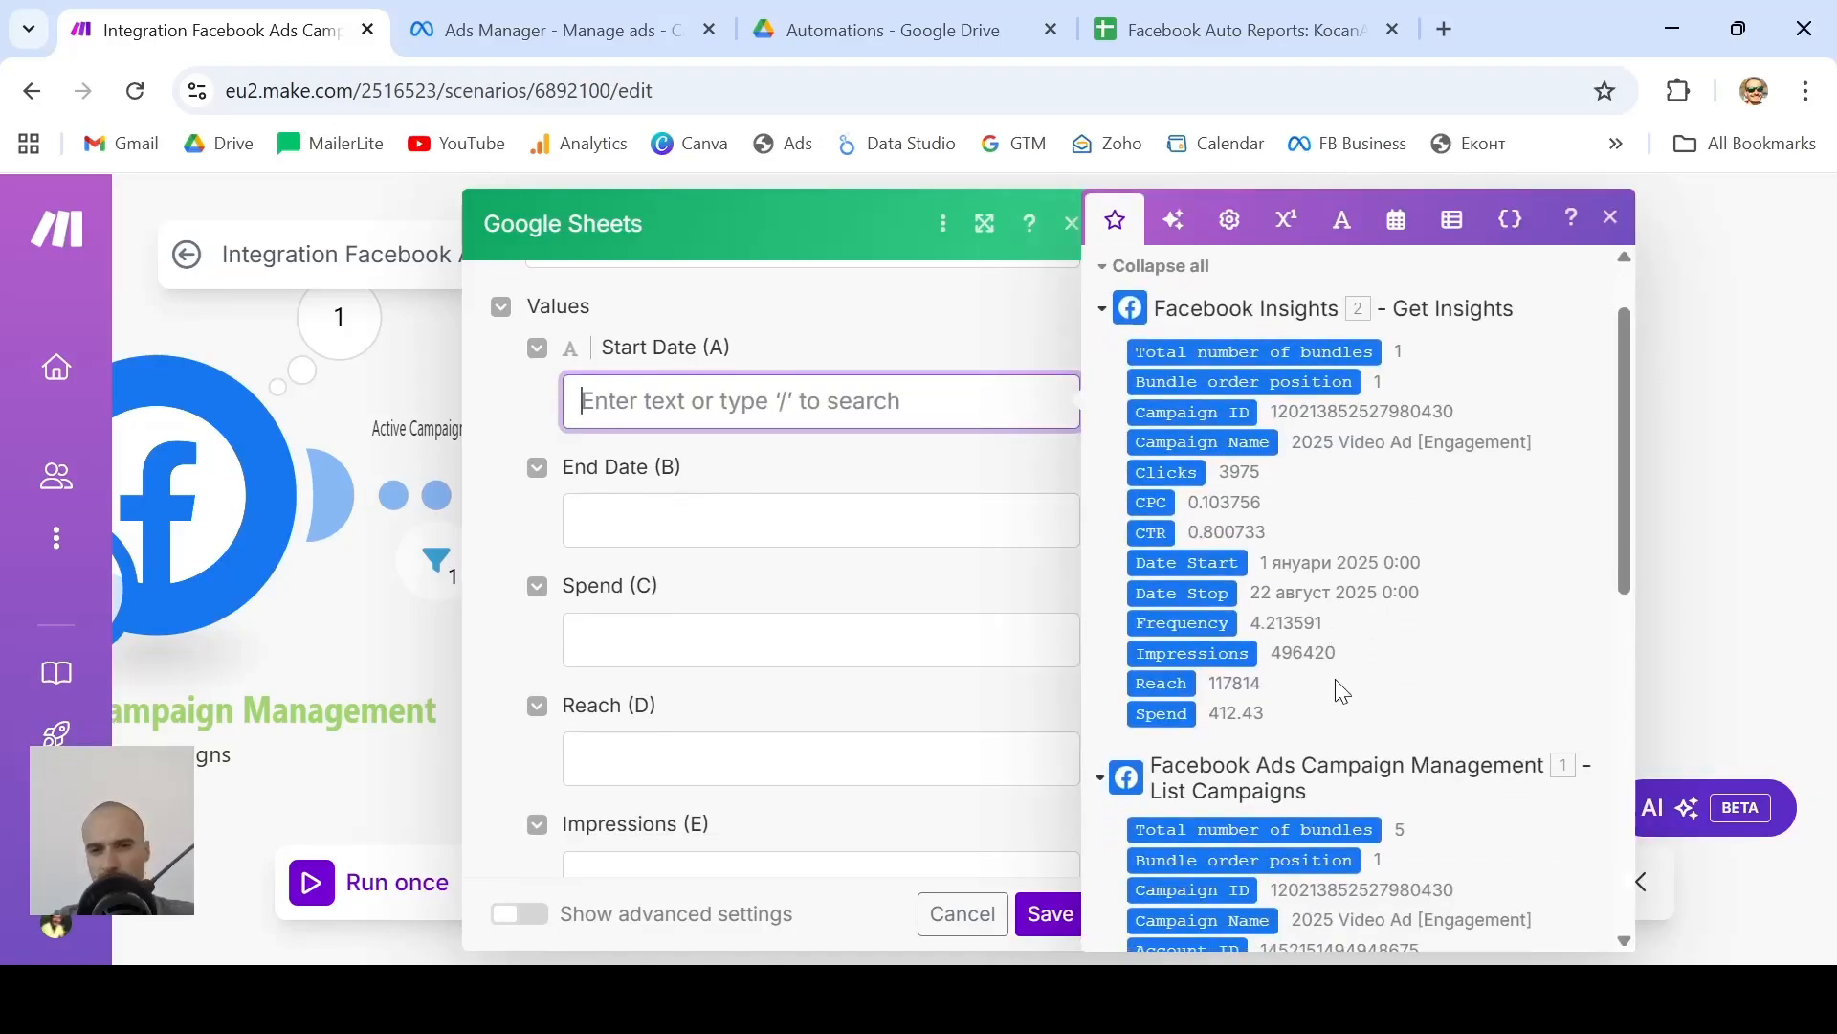
left_click(1199, 563)
left_click(759, 517)
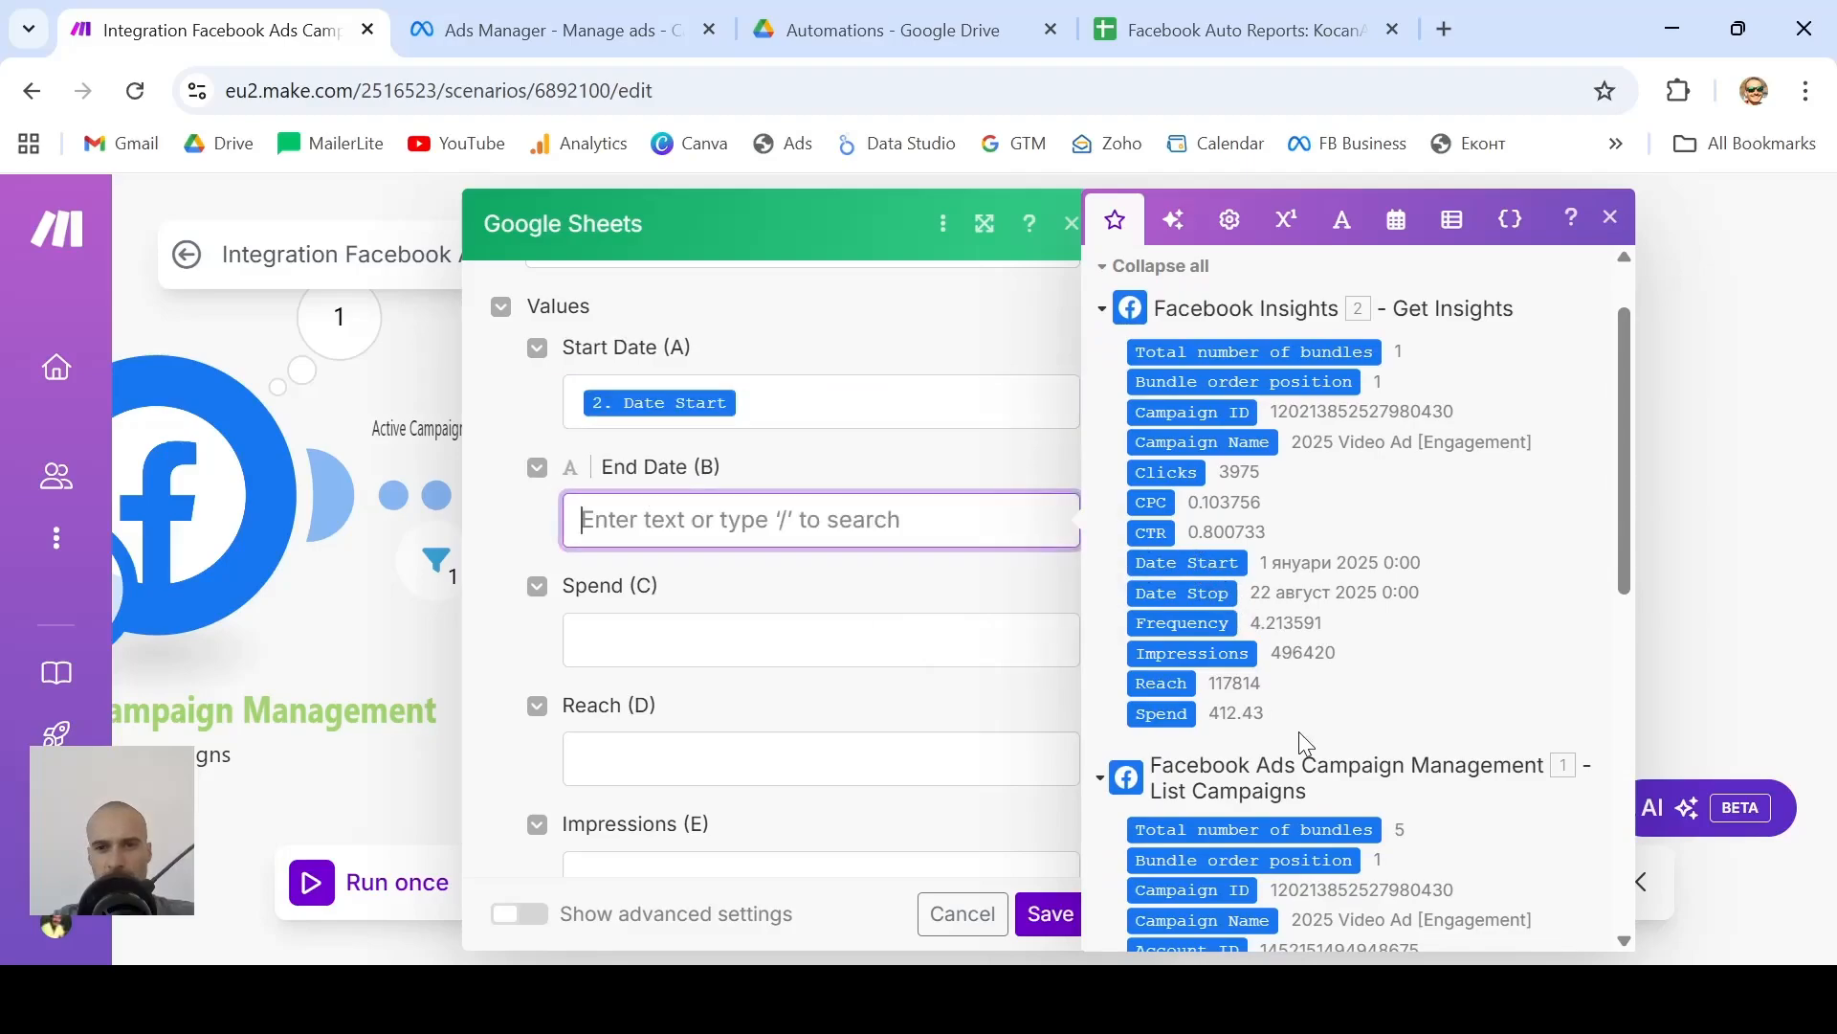
left_click(1206, 593)
Map the Spend (C) and Reach (D) columns to the Spend and Reach values from Facebook Insights
left_click(779, 641)
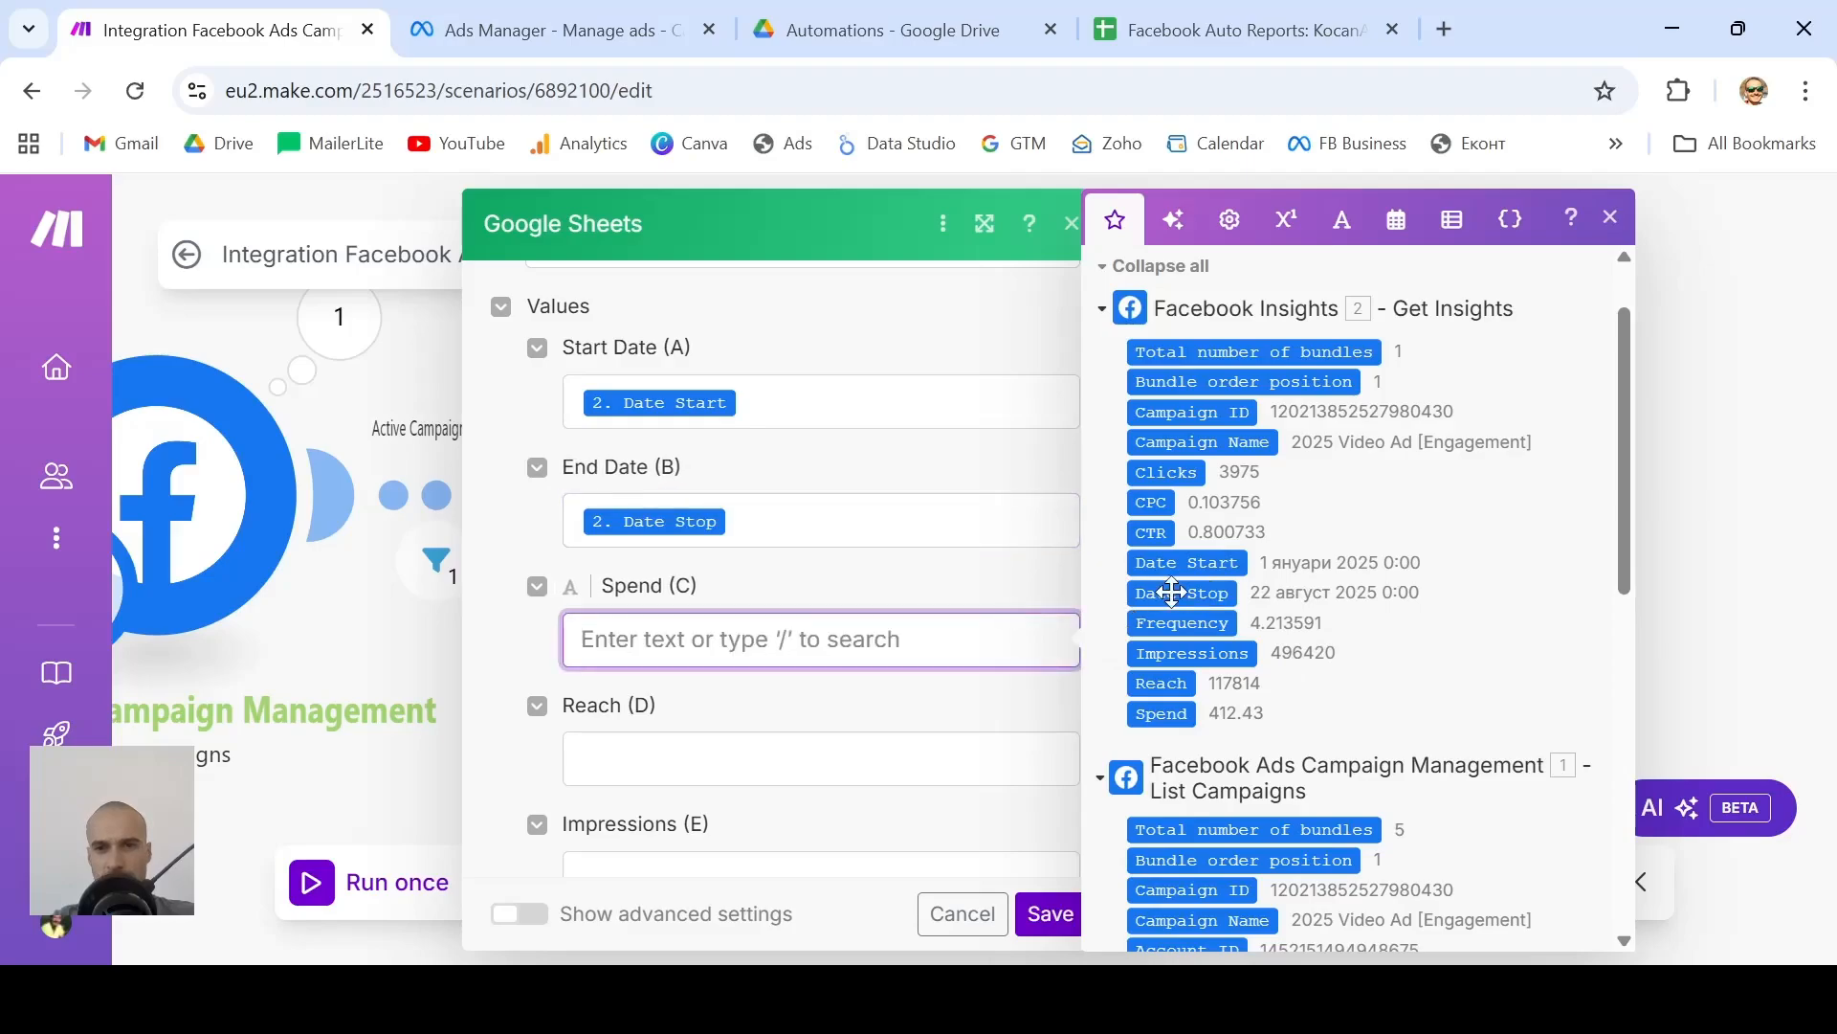
left_click(1161, 713)
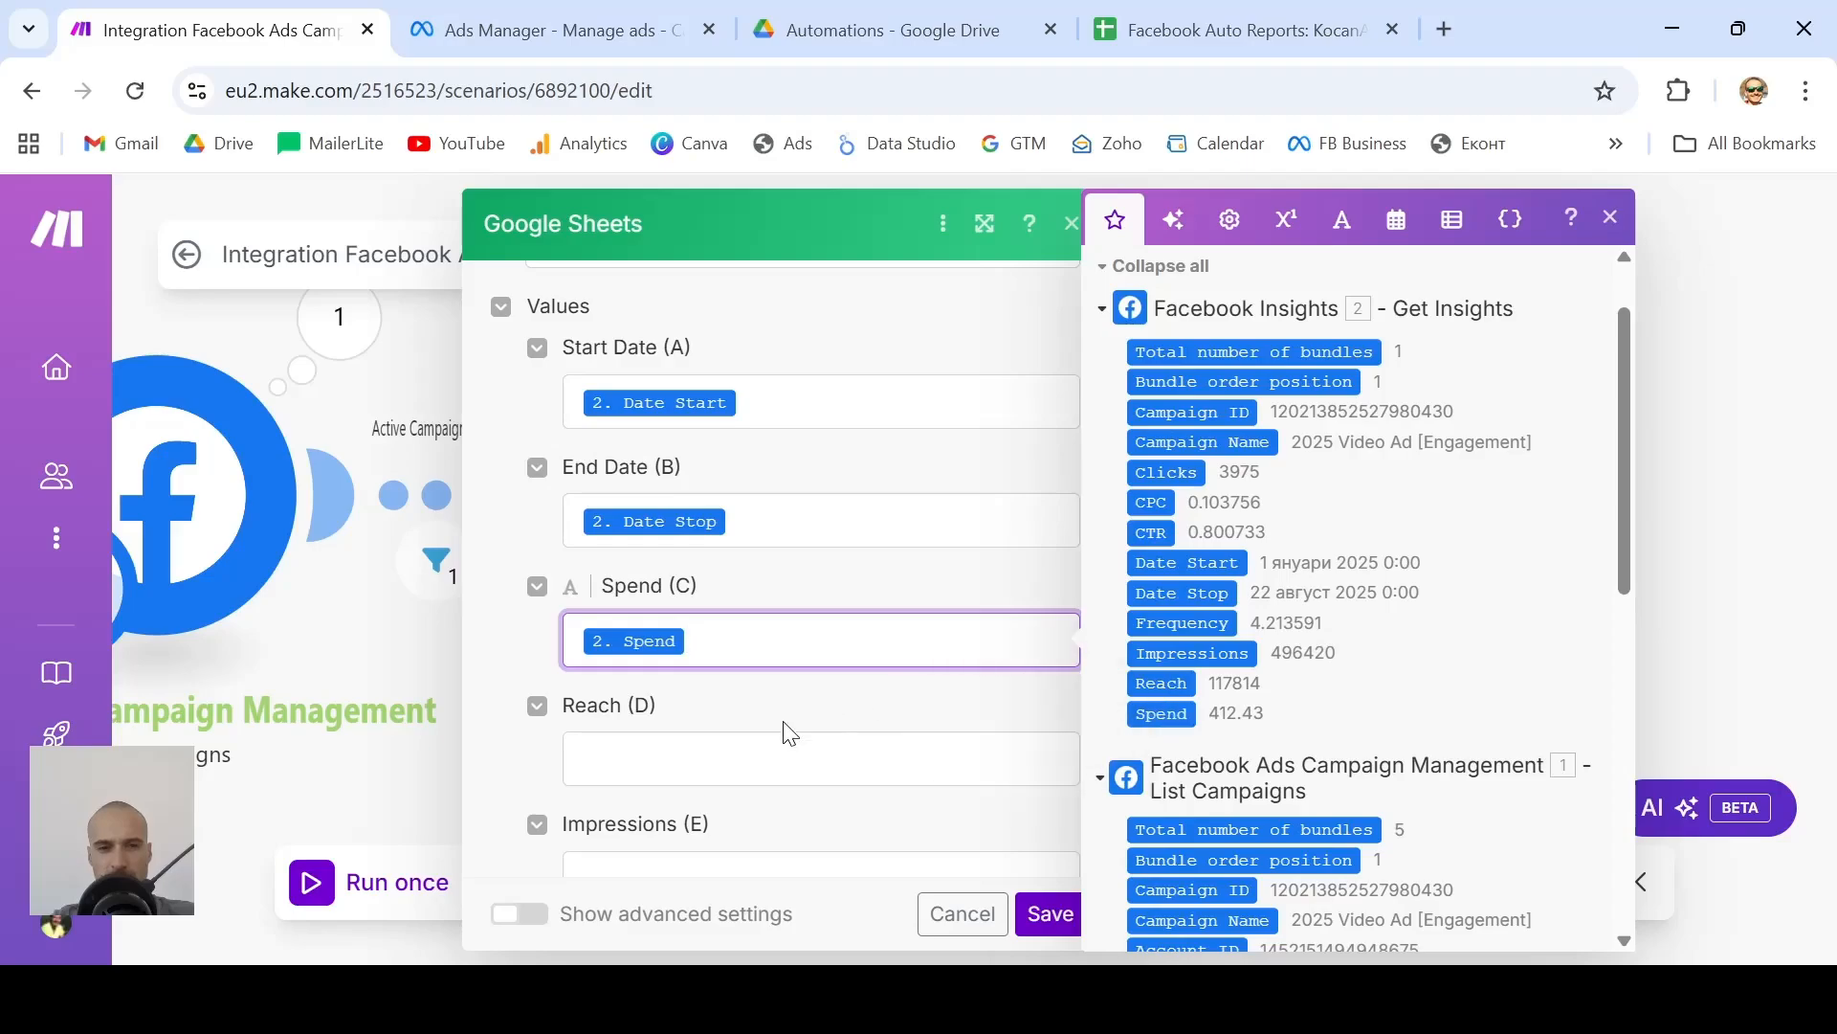
left_click(764, 756)
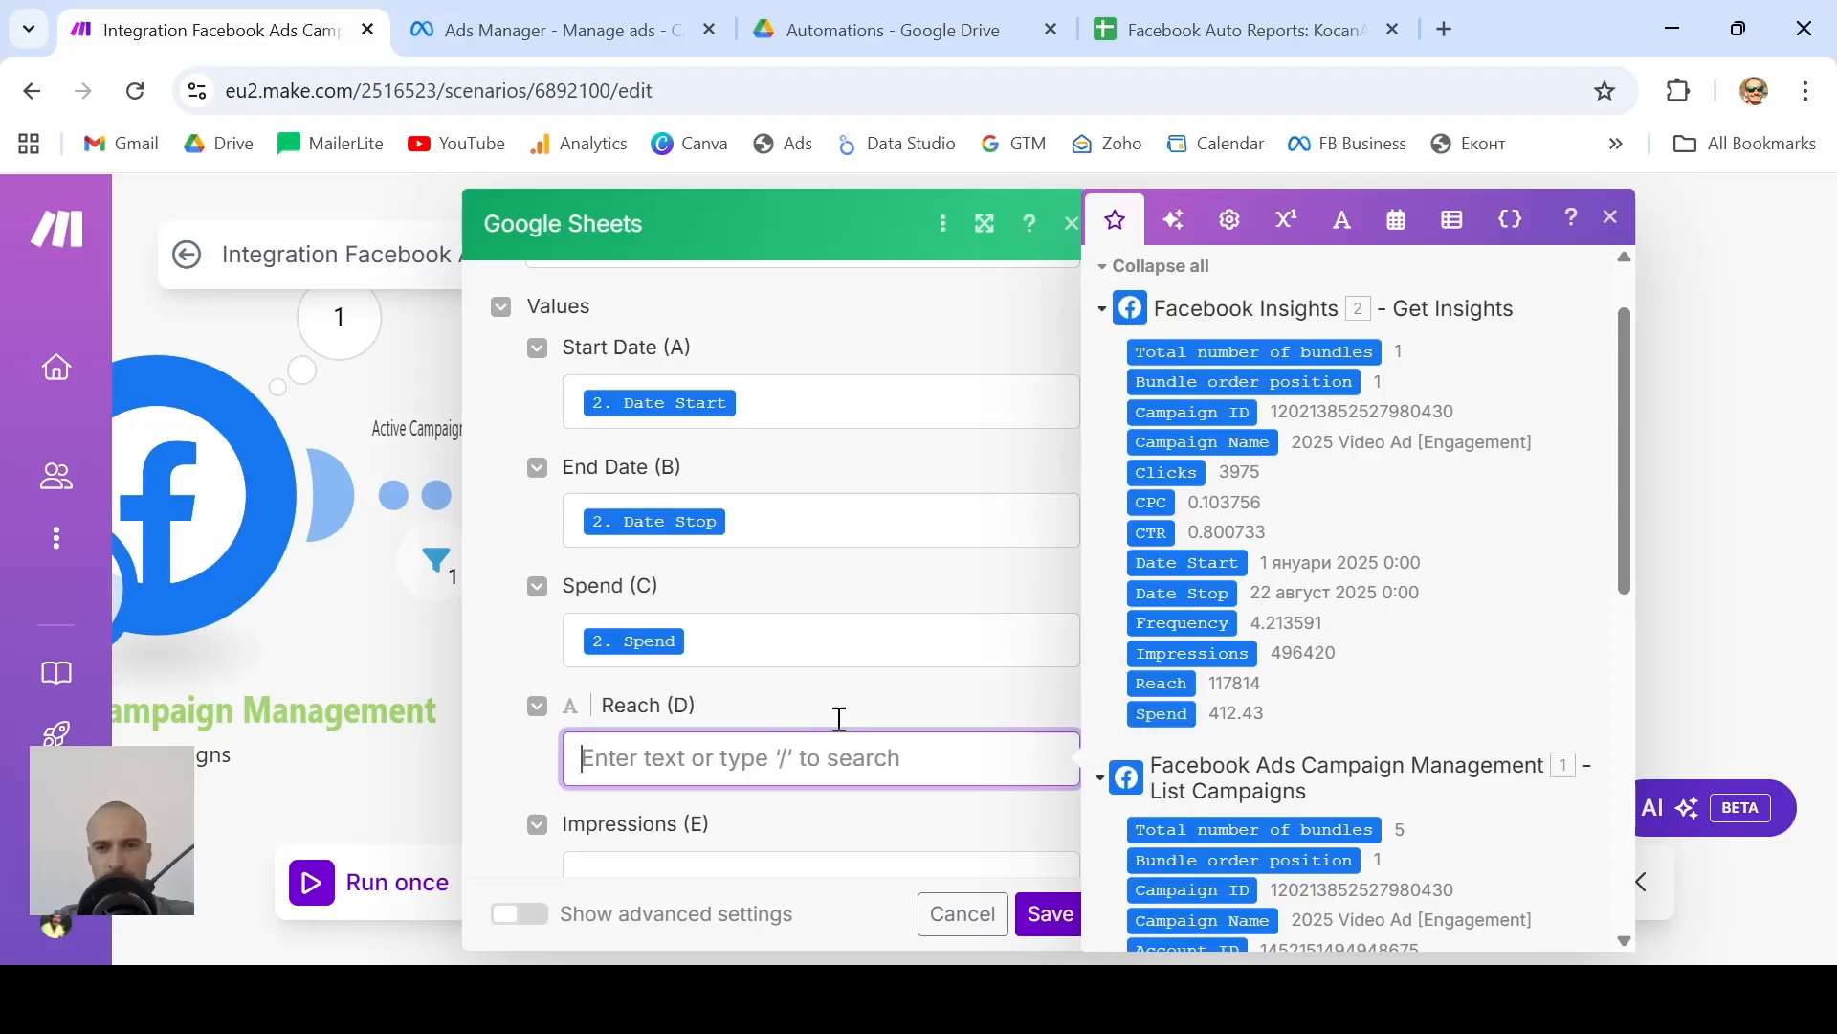
left_click(1170, 682)
Map the Impressions (E) and Frequency (F) columns to the Impressions and Frequency values from Facebook Insights
scroll(790, 675, "down", 3)
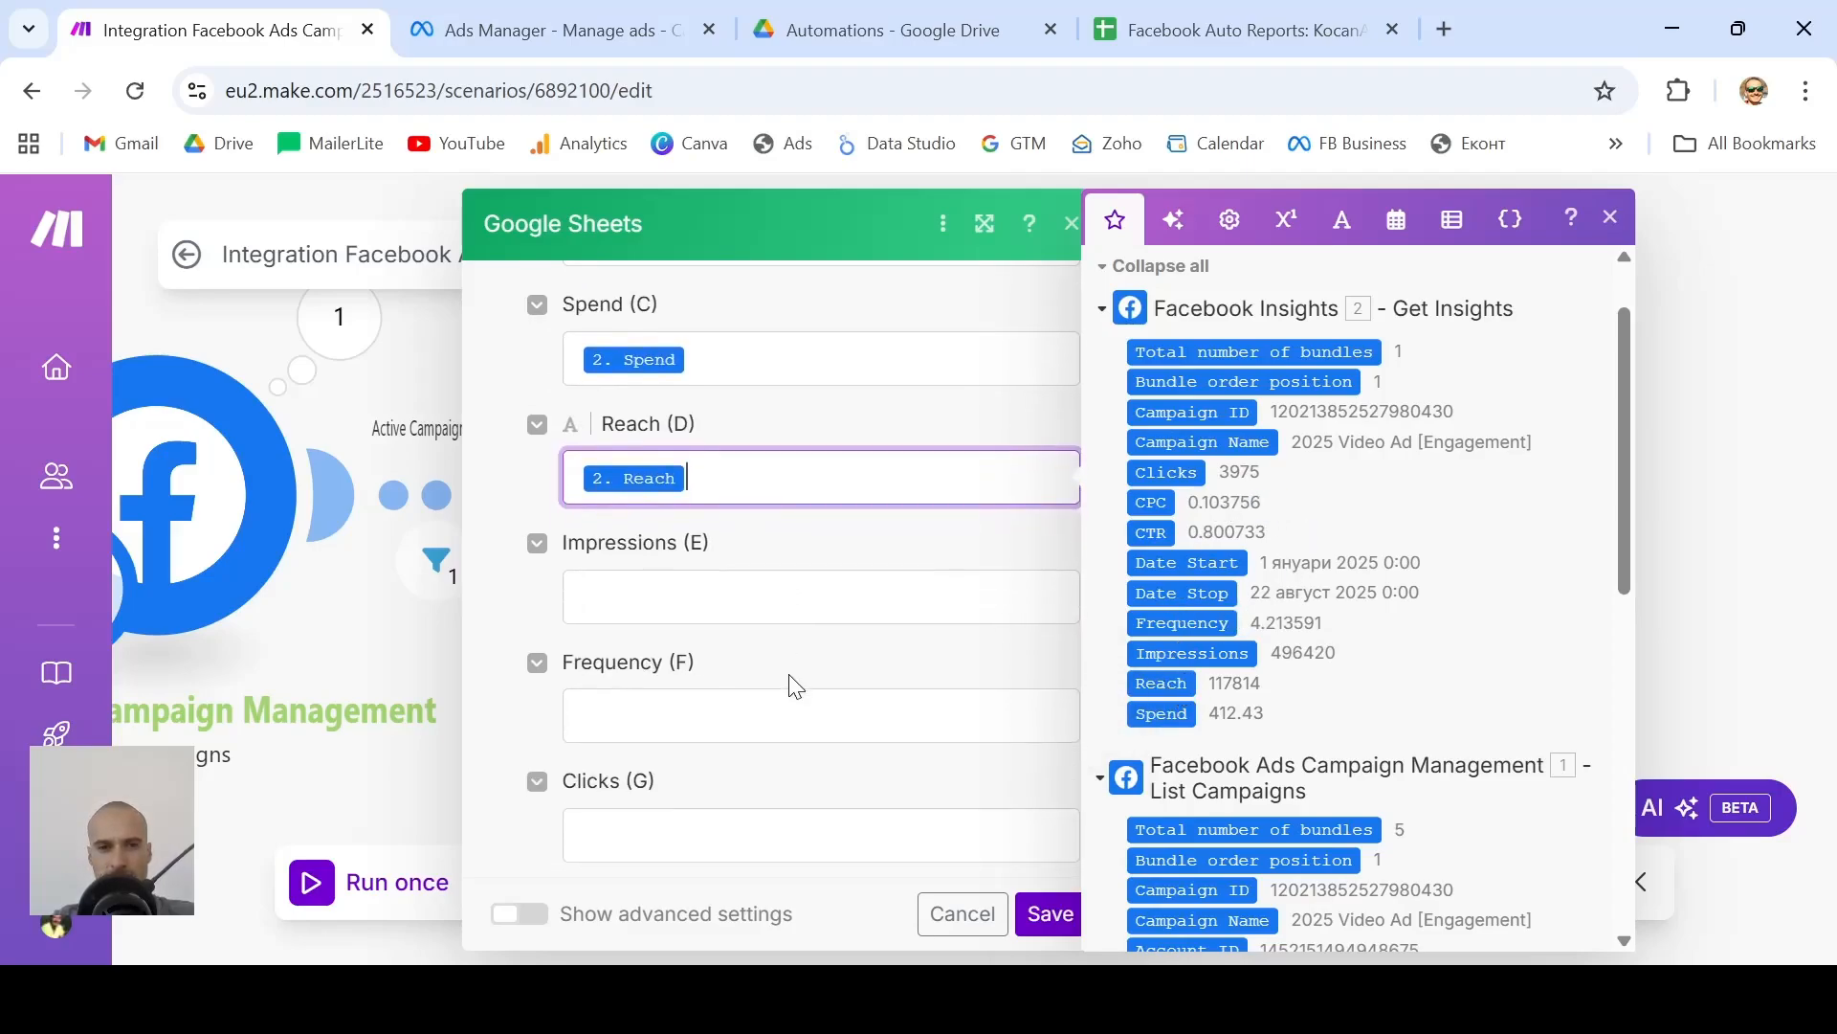
left_click(877, 582)
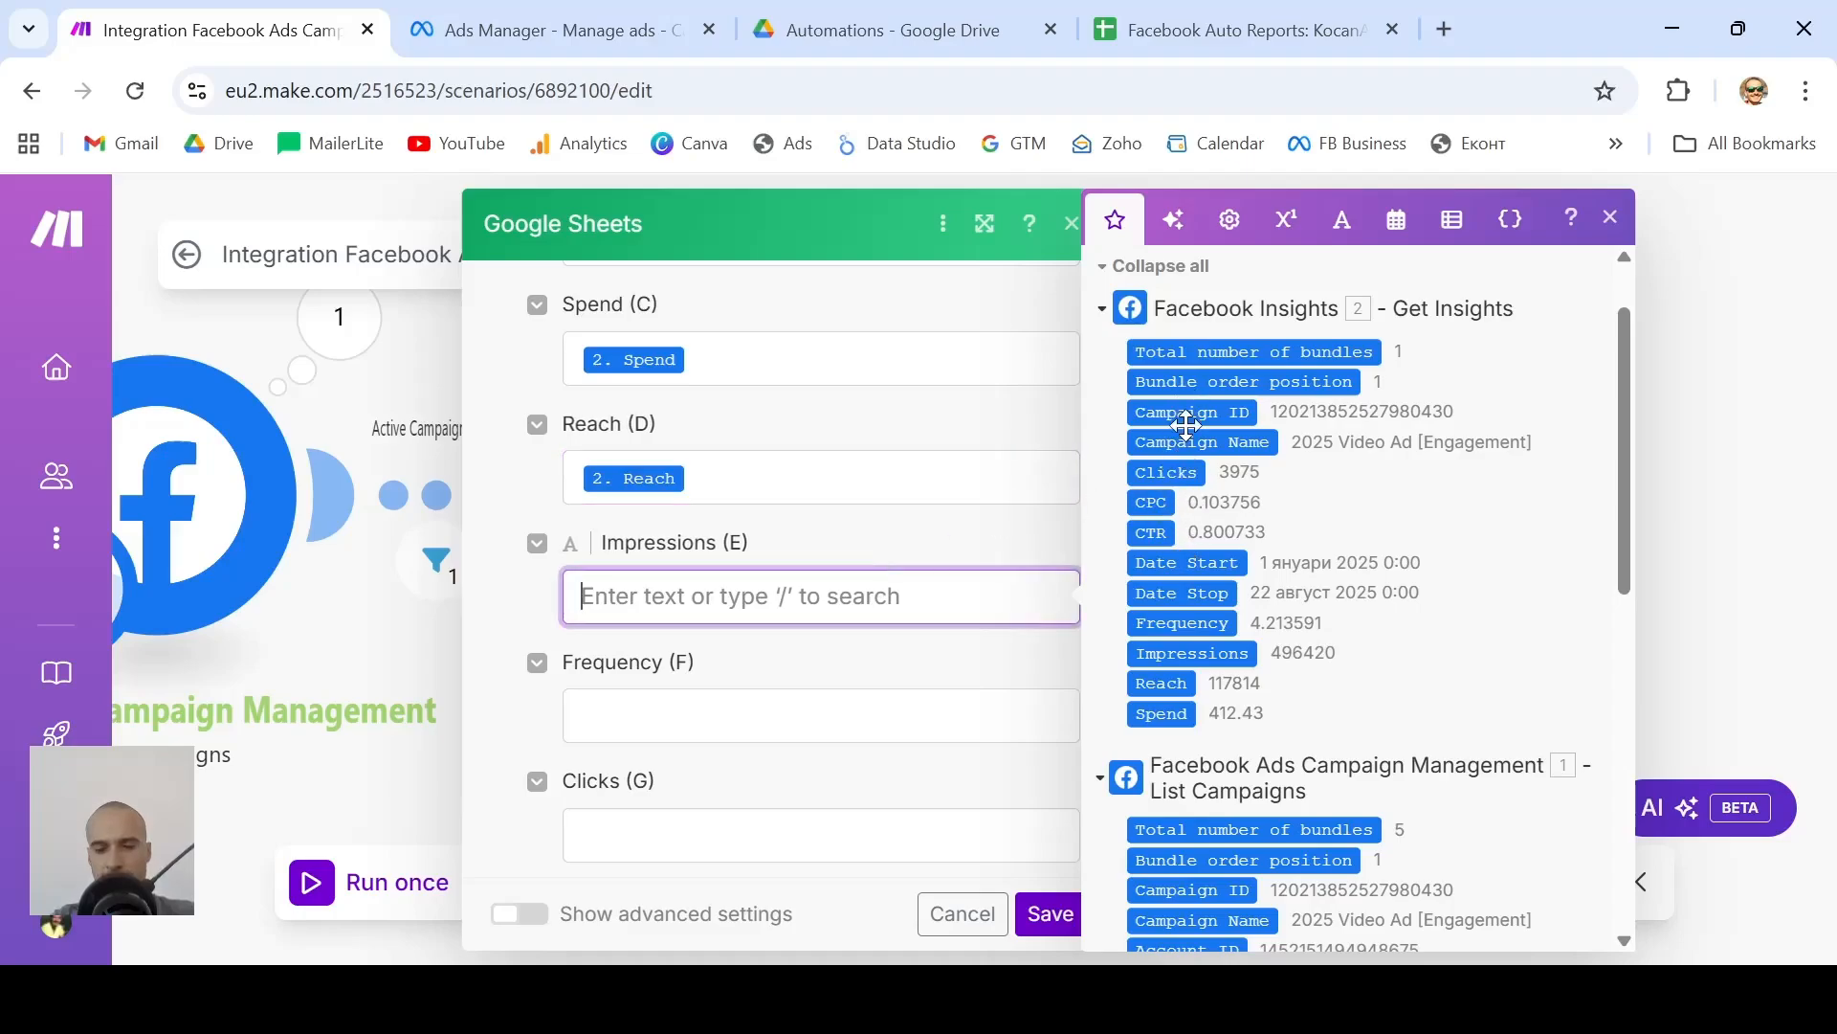
left_click(1167, 653)
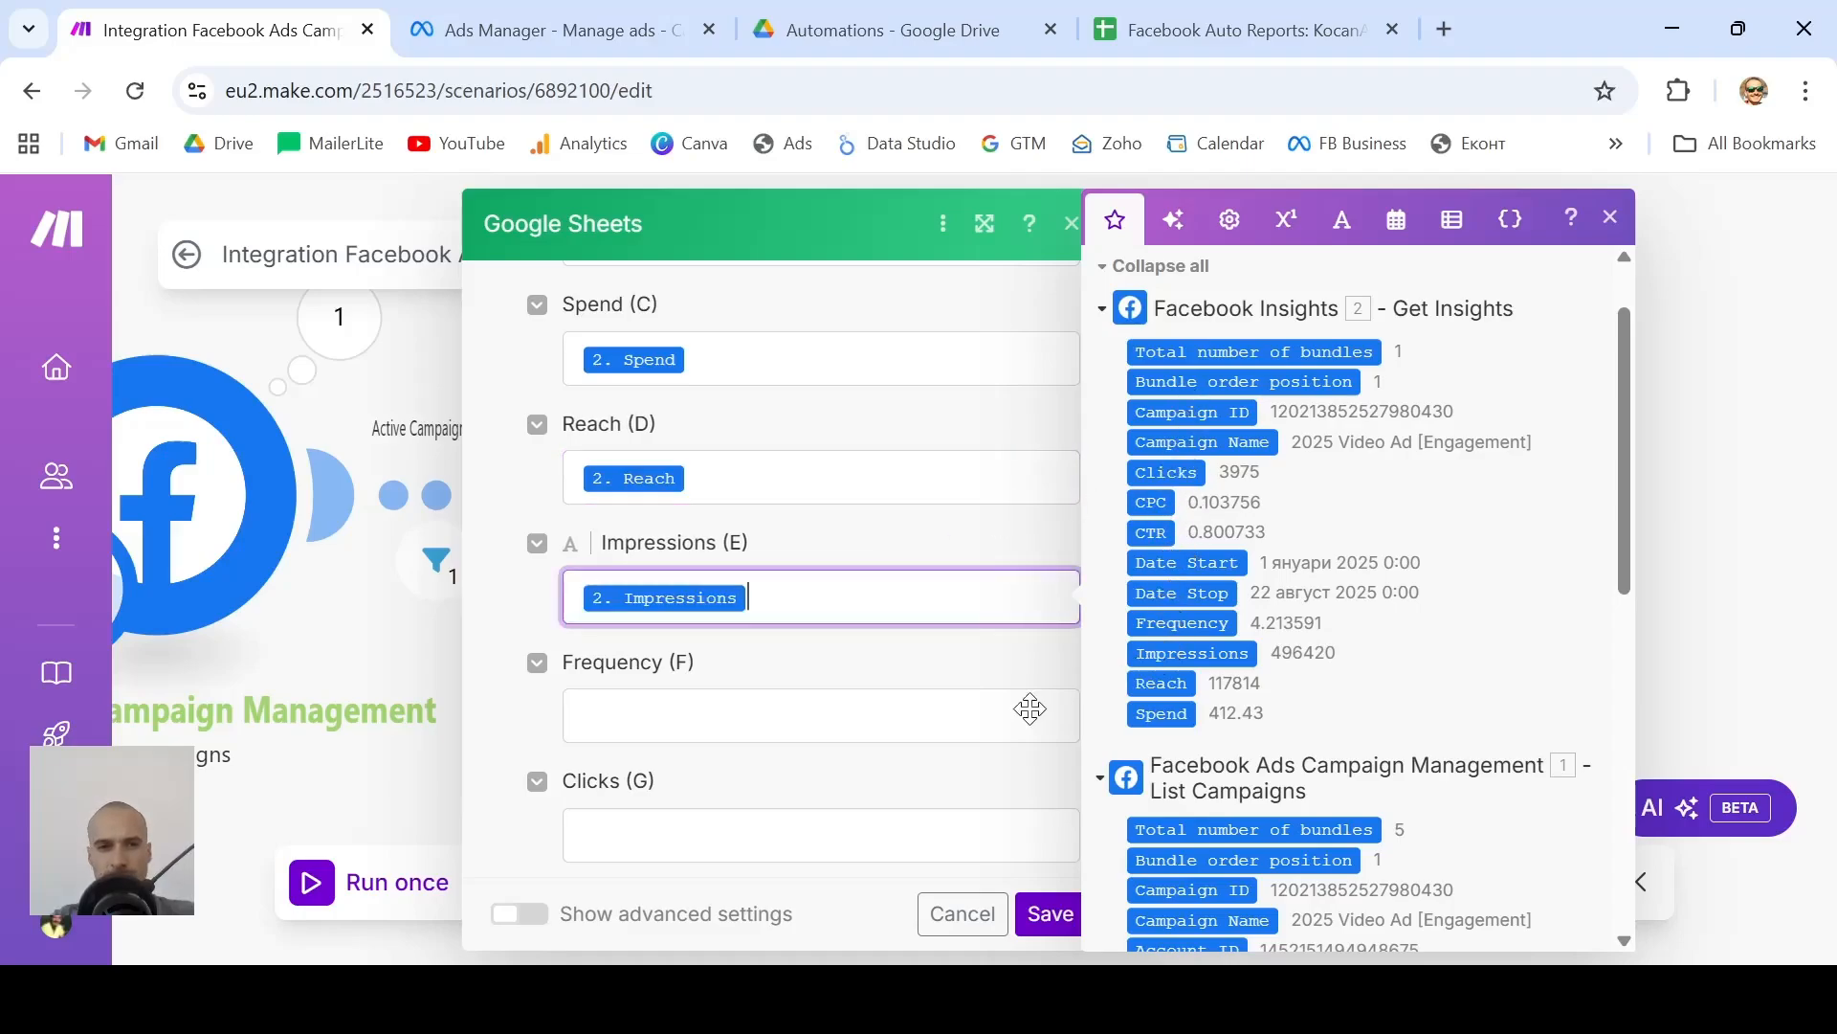
left_click(780, 732)
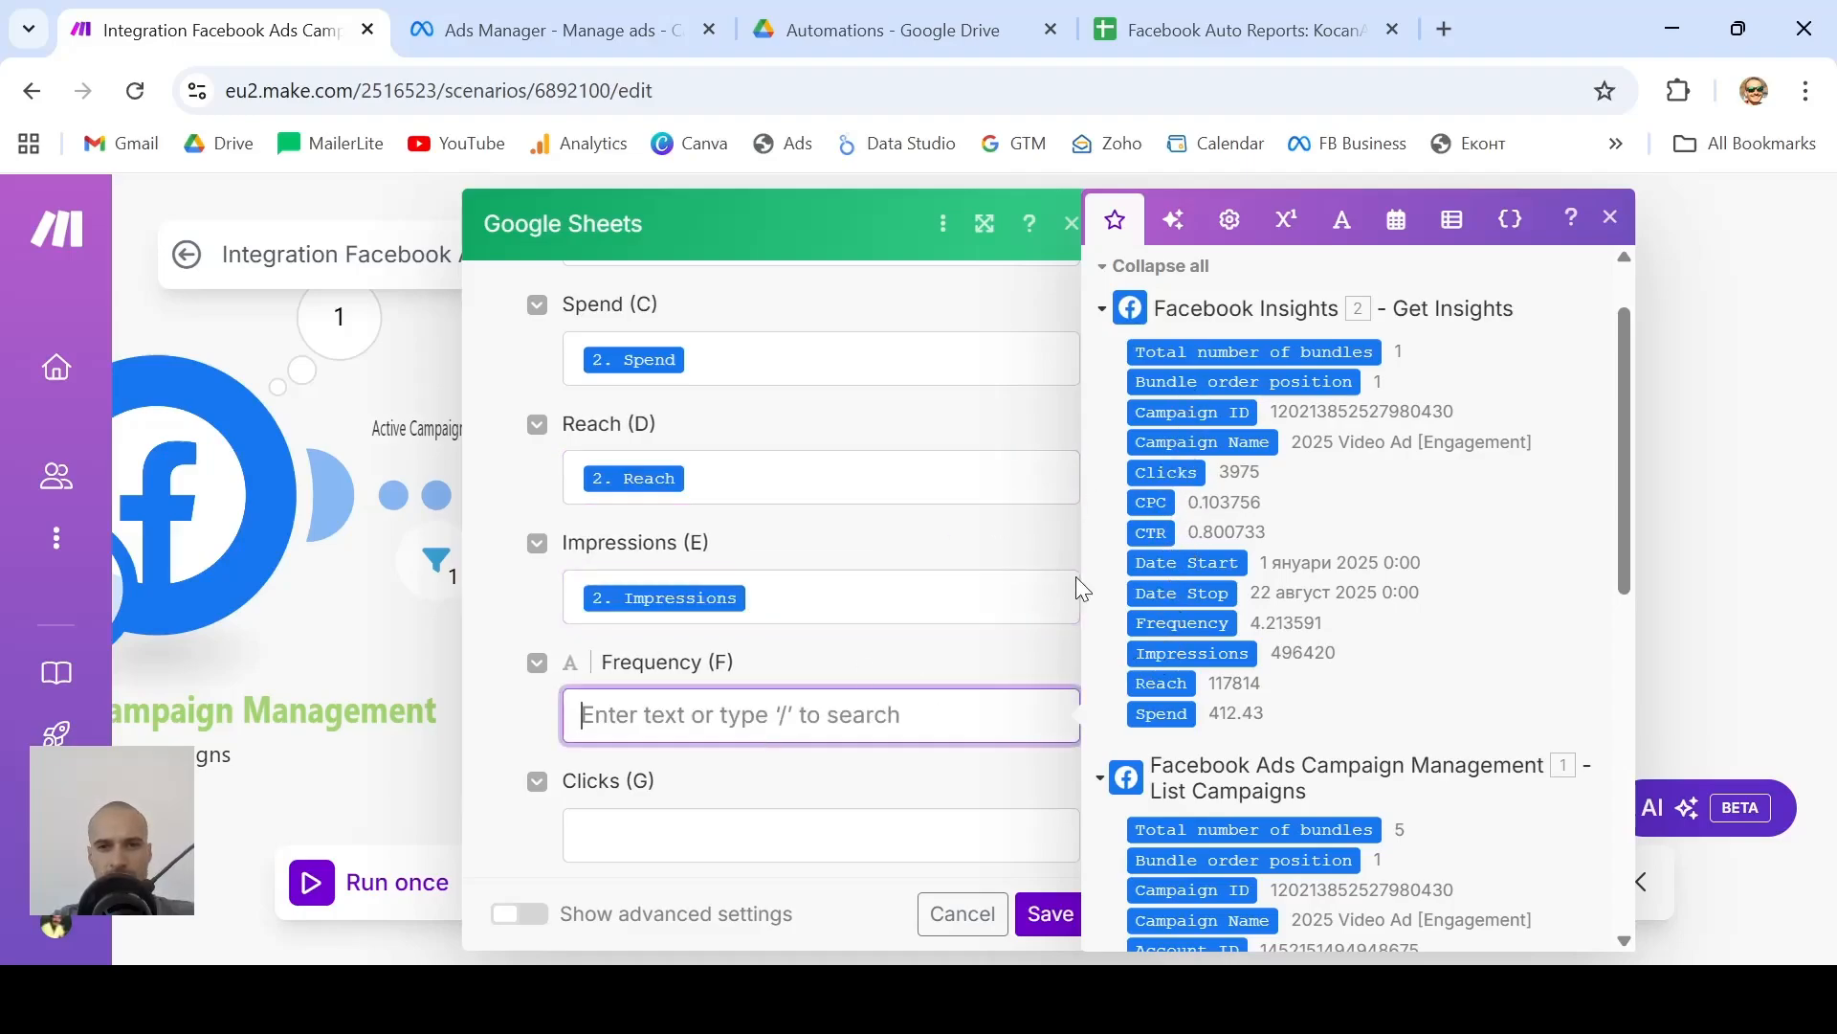
left_click(1178, 622)
Map the Clicks (G), CTR (H) and CPC (I) columns to the matching Facebook Insights values
scroll(825, 673, "down", 3)
left_click(860, 533)
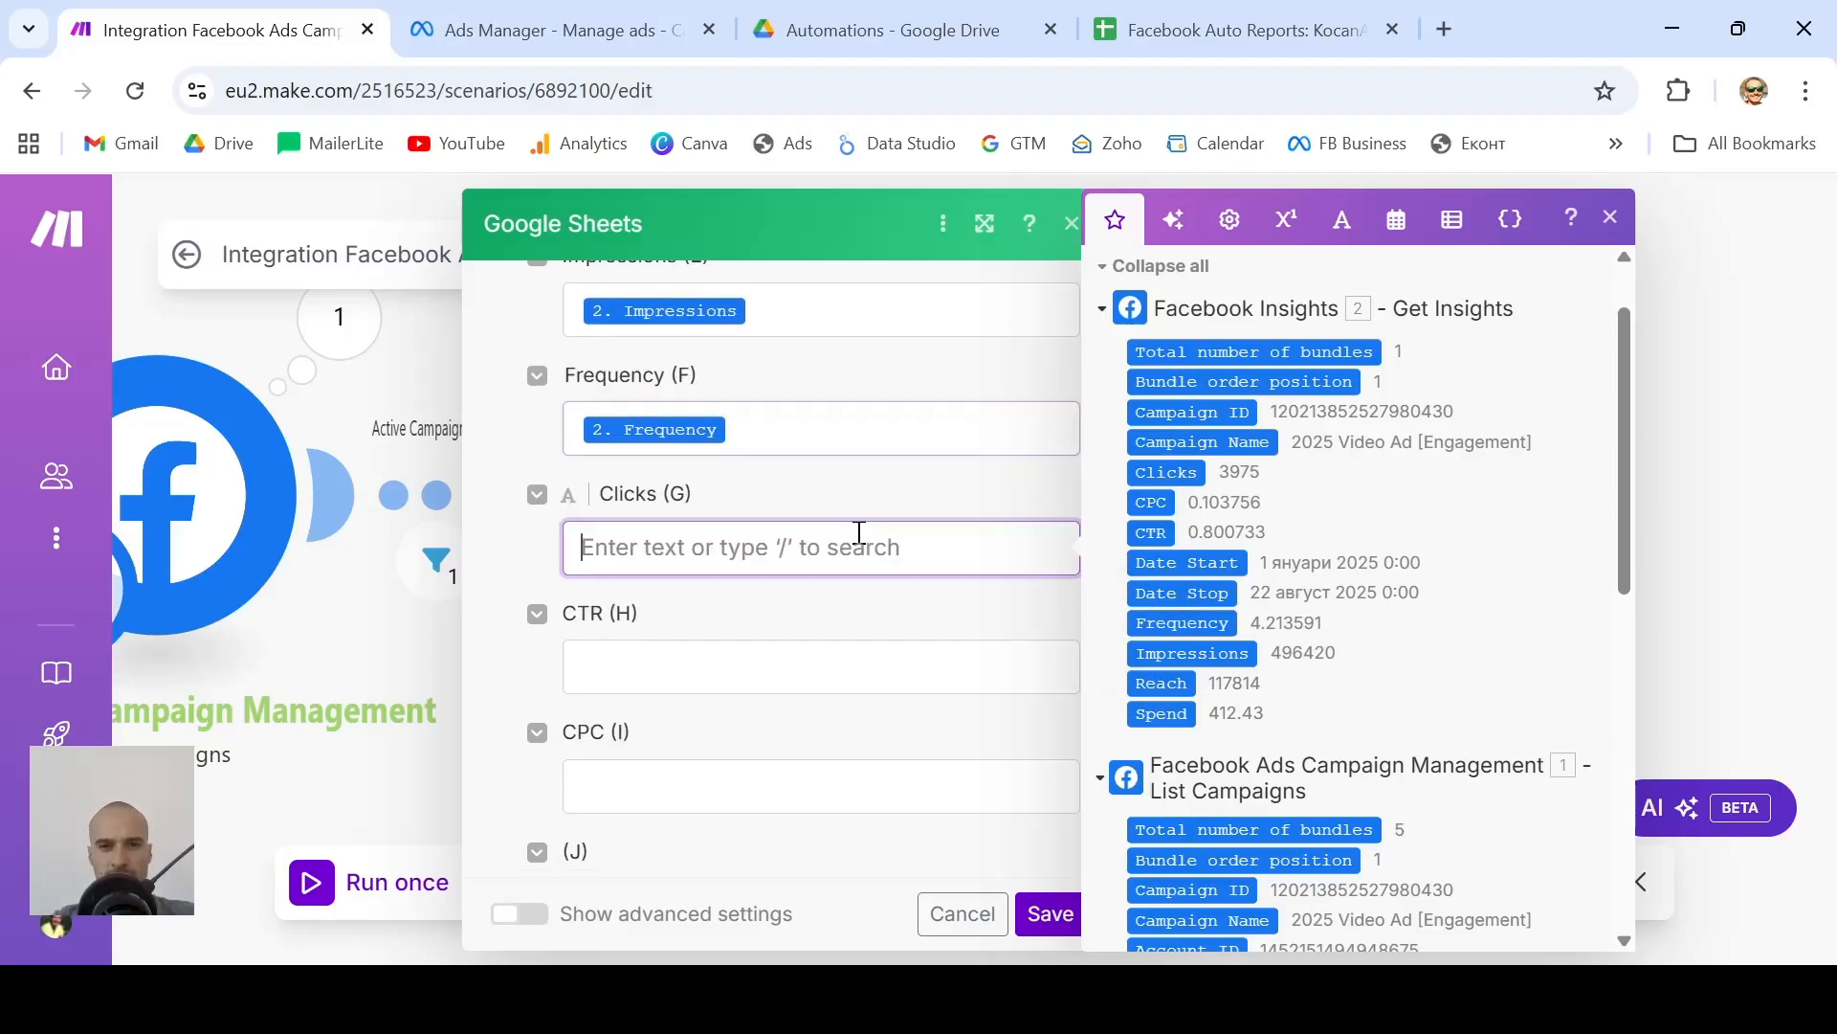
left_click(1161, 472)
left_click(735, 662)
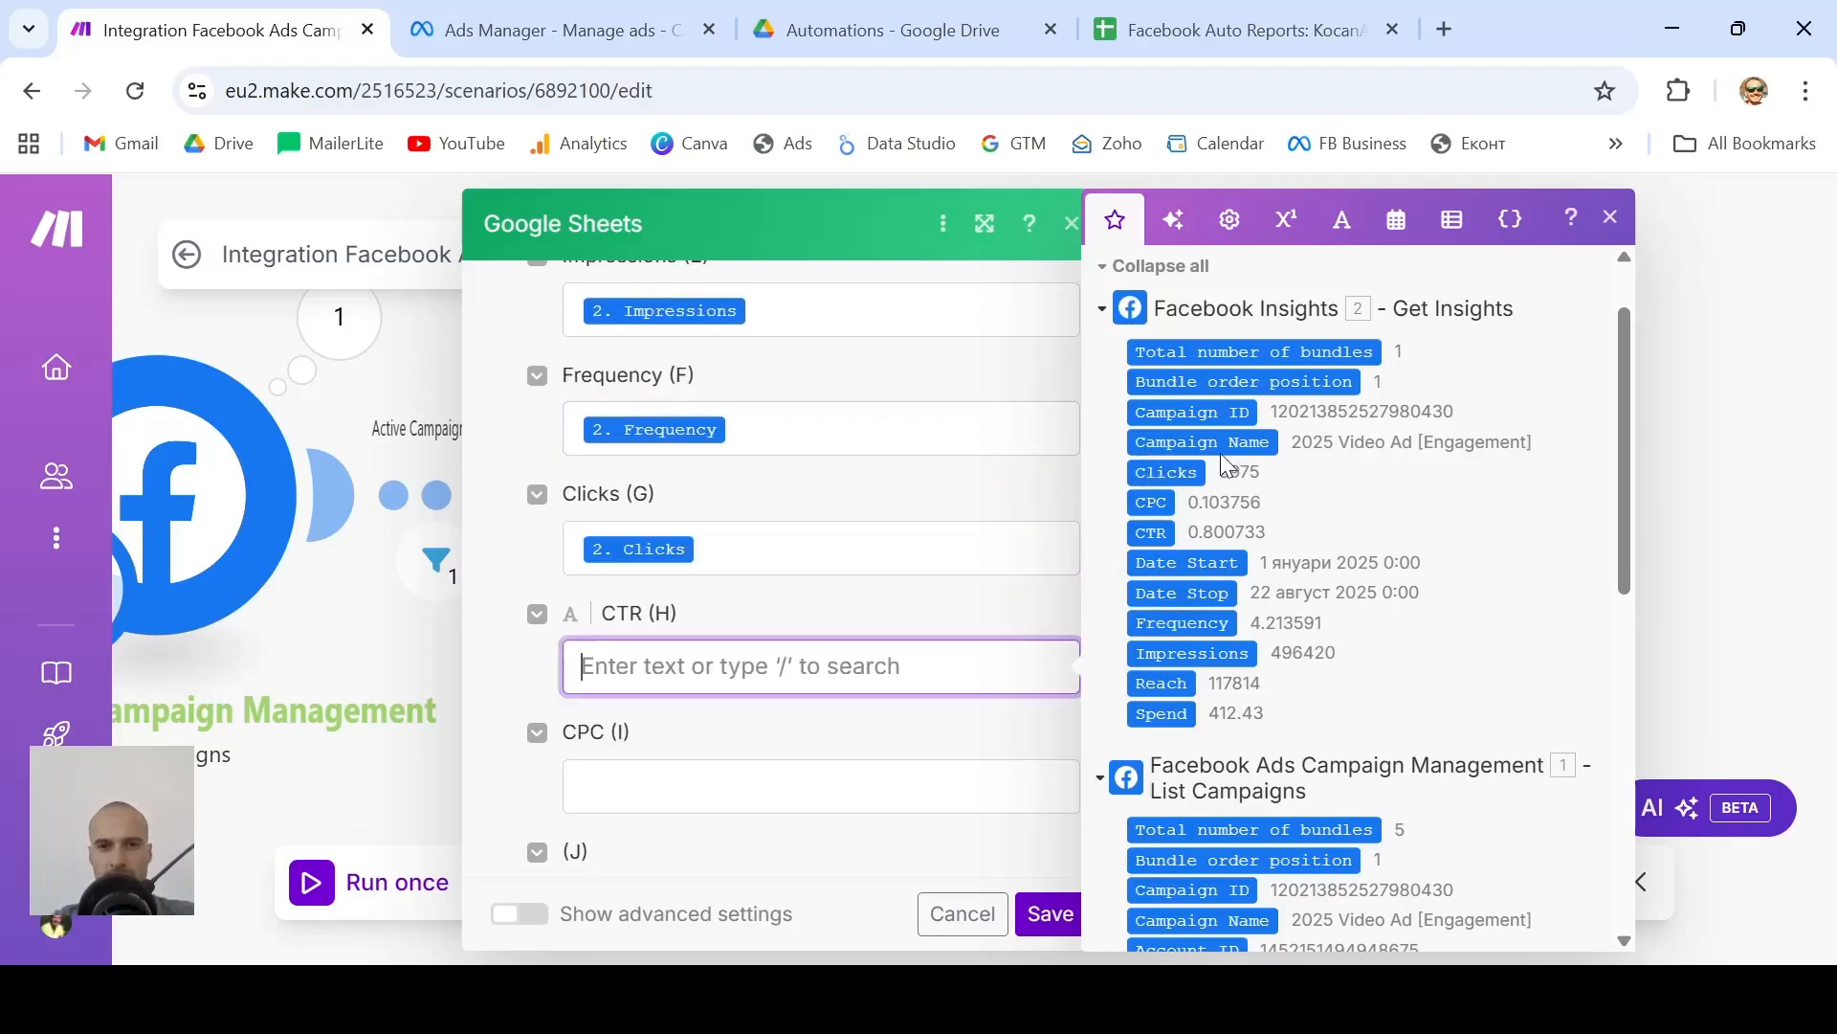
left_click(1151, 532)
scroll(796, 763, "down", 1)
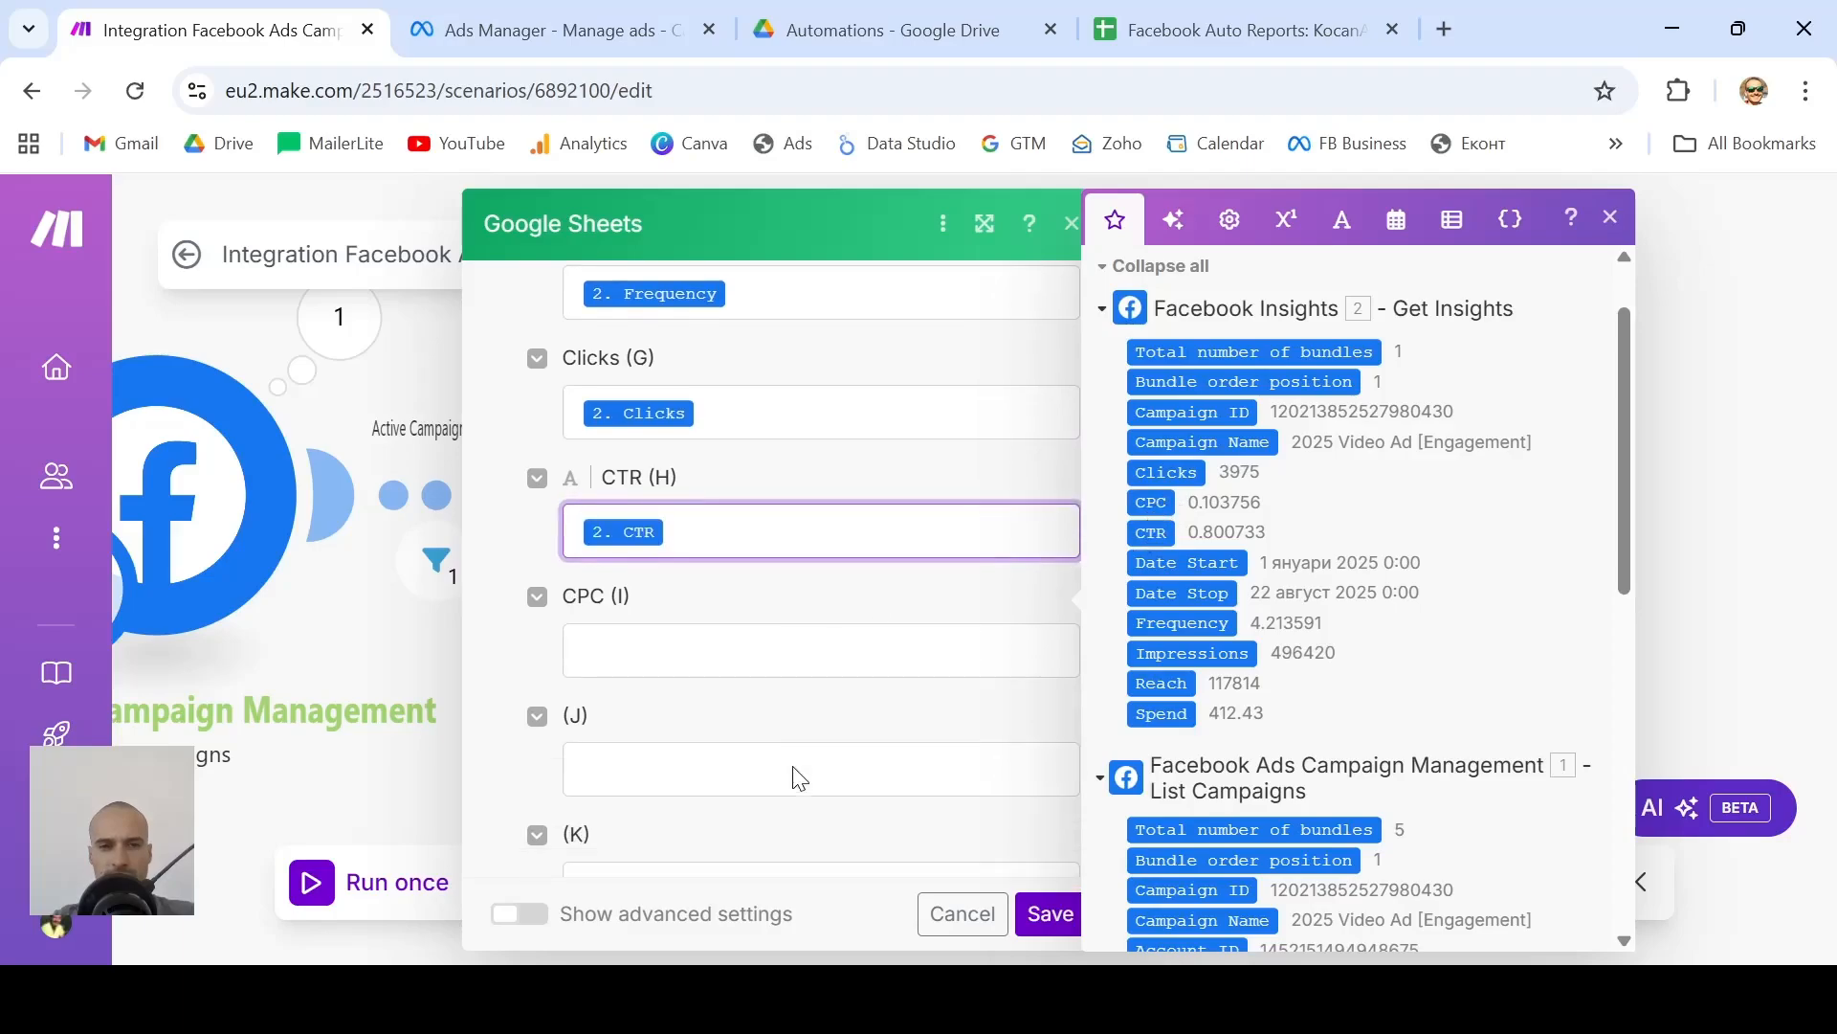
scroll(800, 778, "down", 1)
left_click(805, 546)
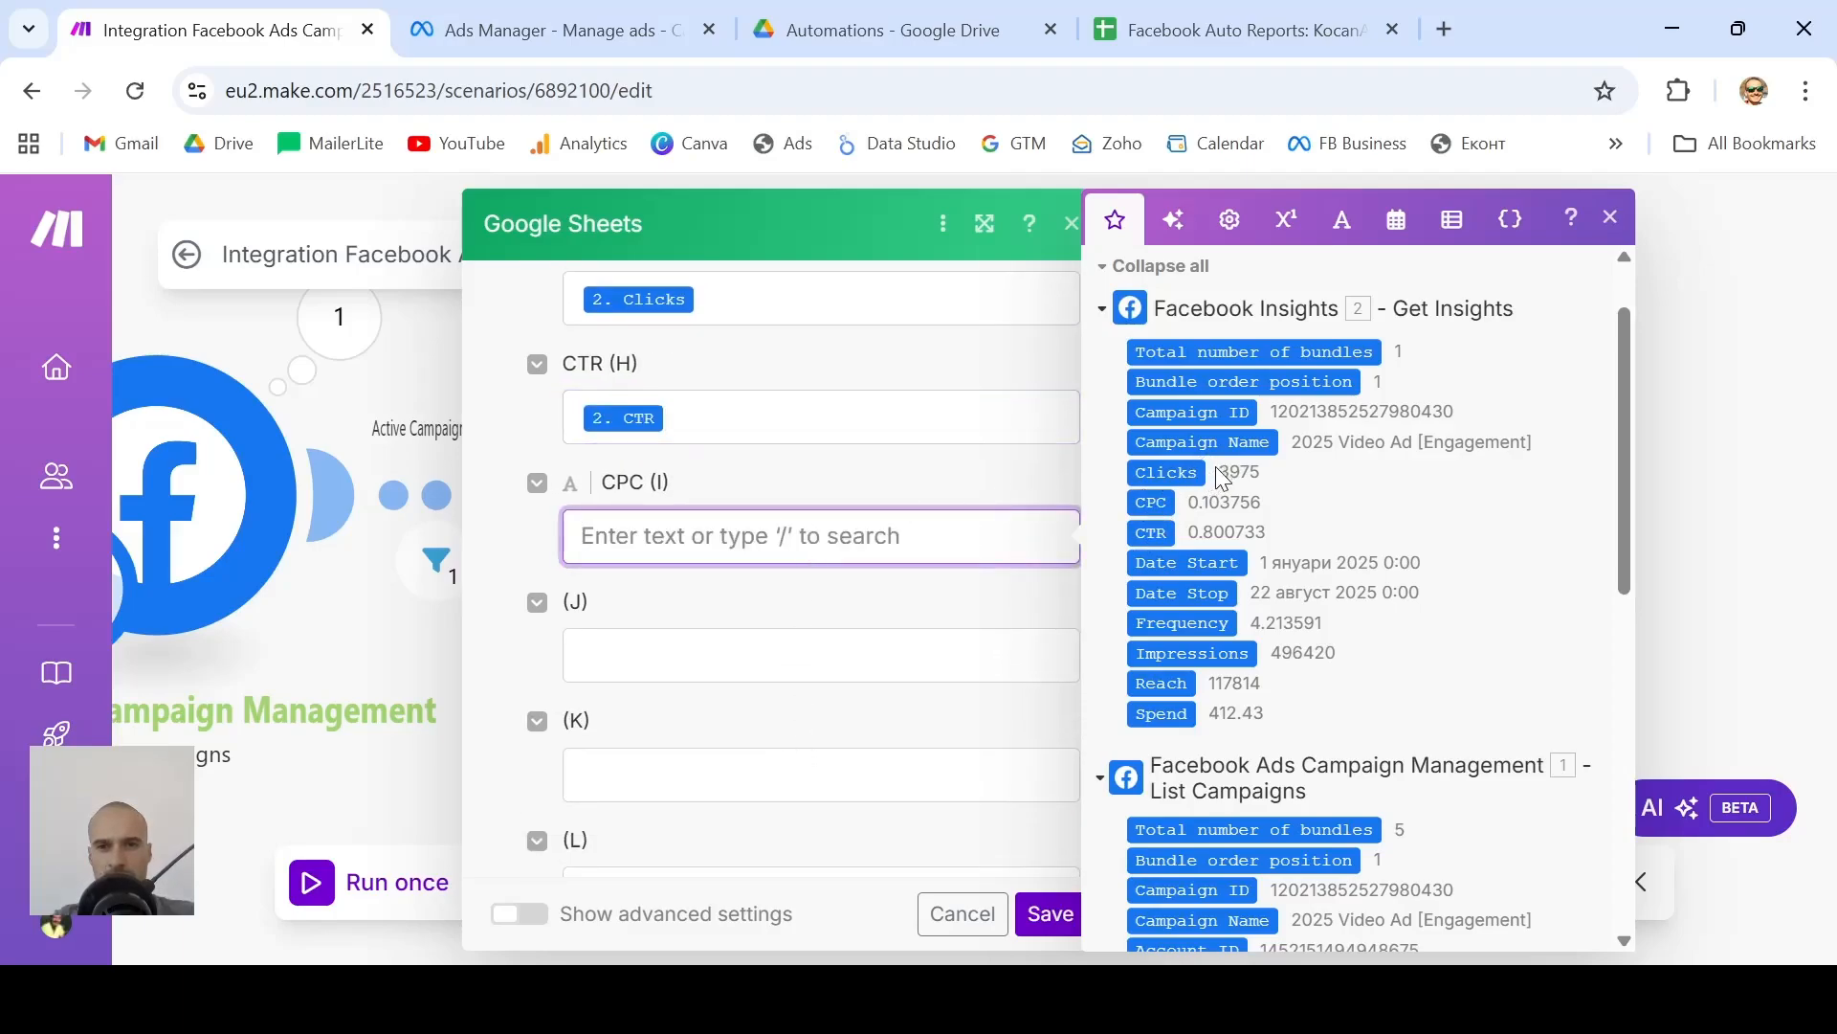
left_click(1152, 502)
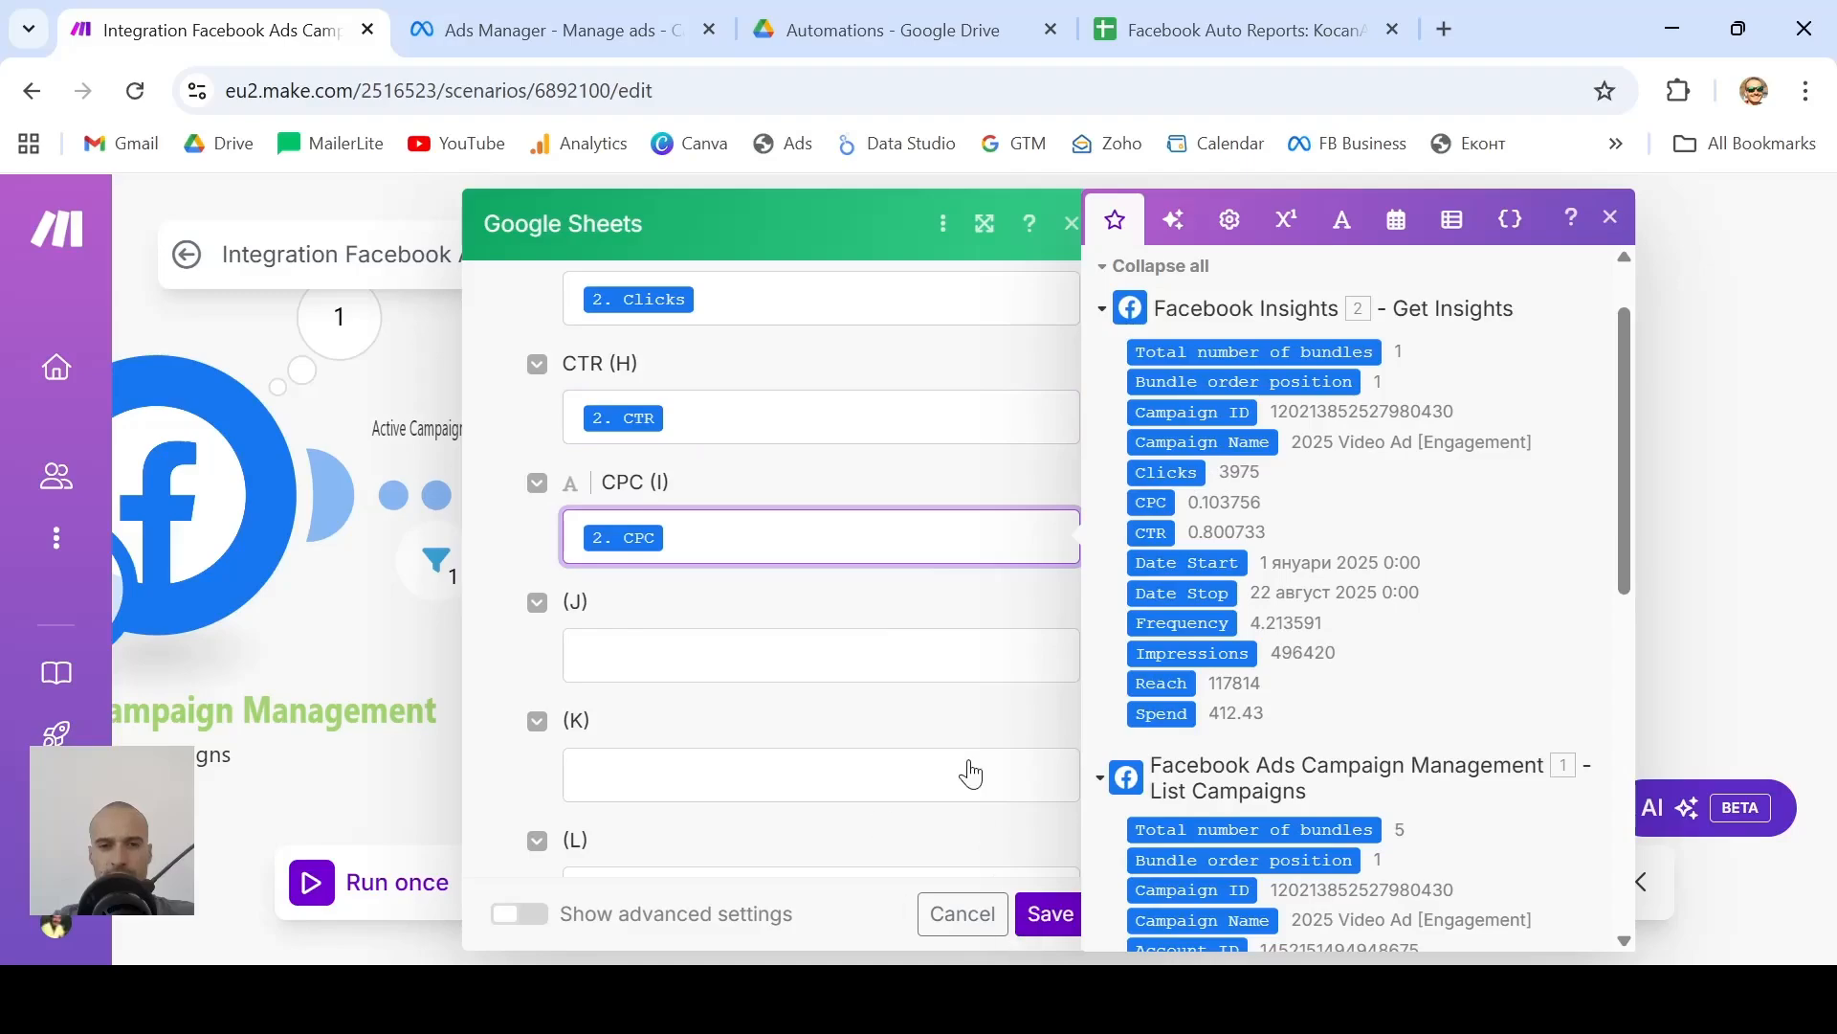
Set Unformatted to Yes and save the Google Sheets module settings
scroll(928, 658, "down", 12)
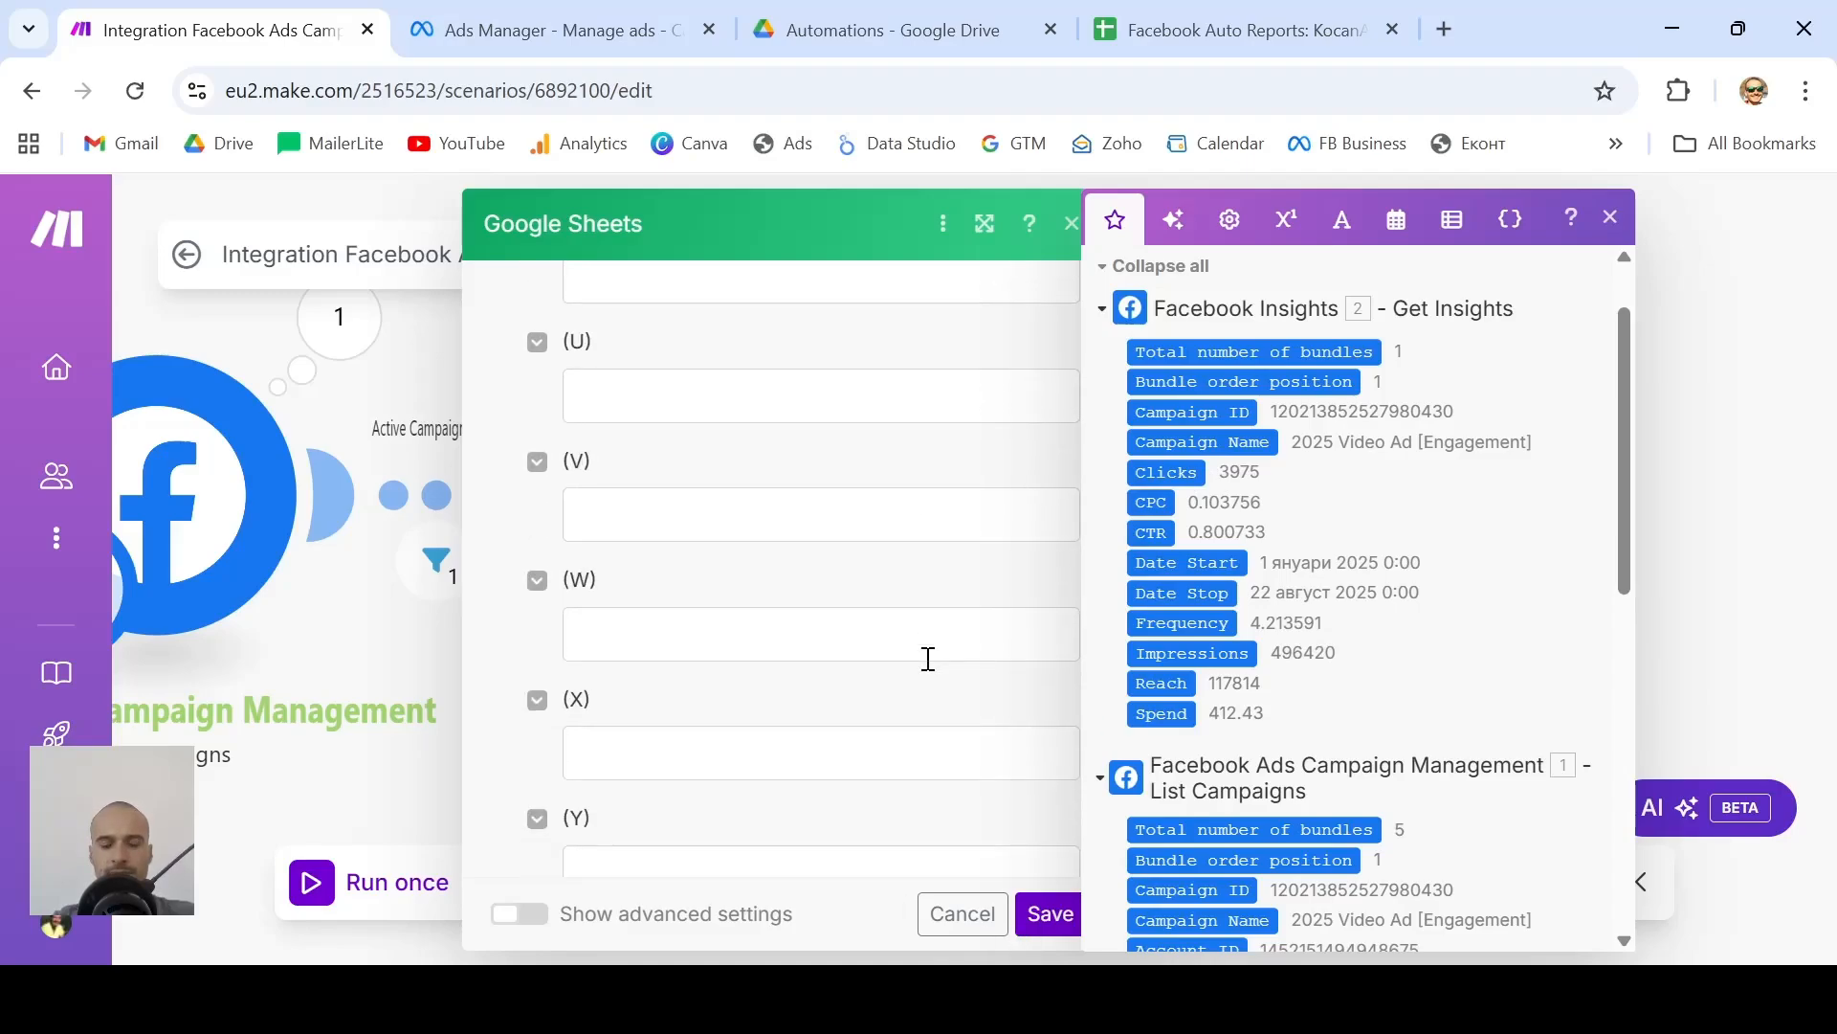
scroll(929, 658, "down", 3)
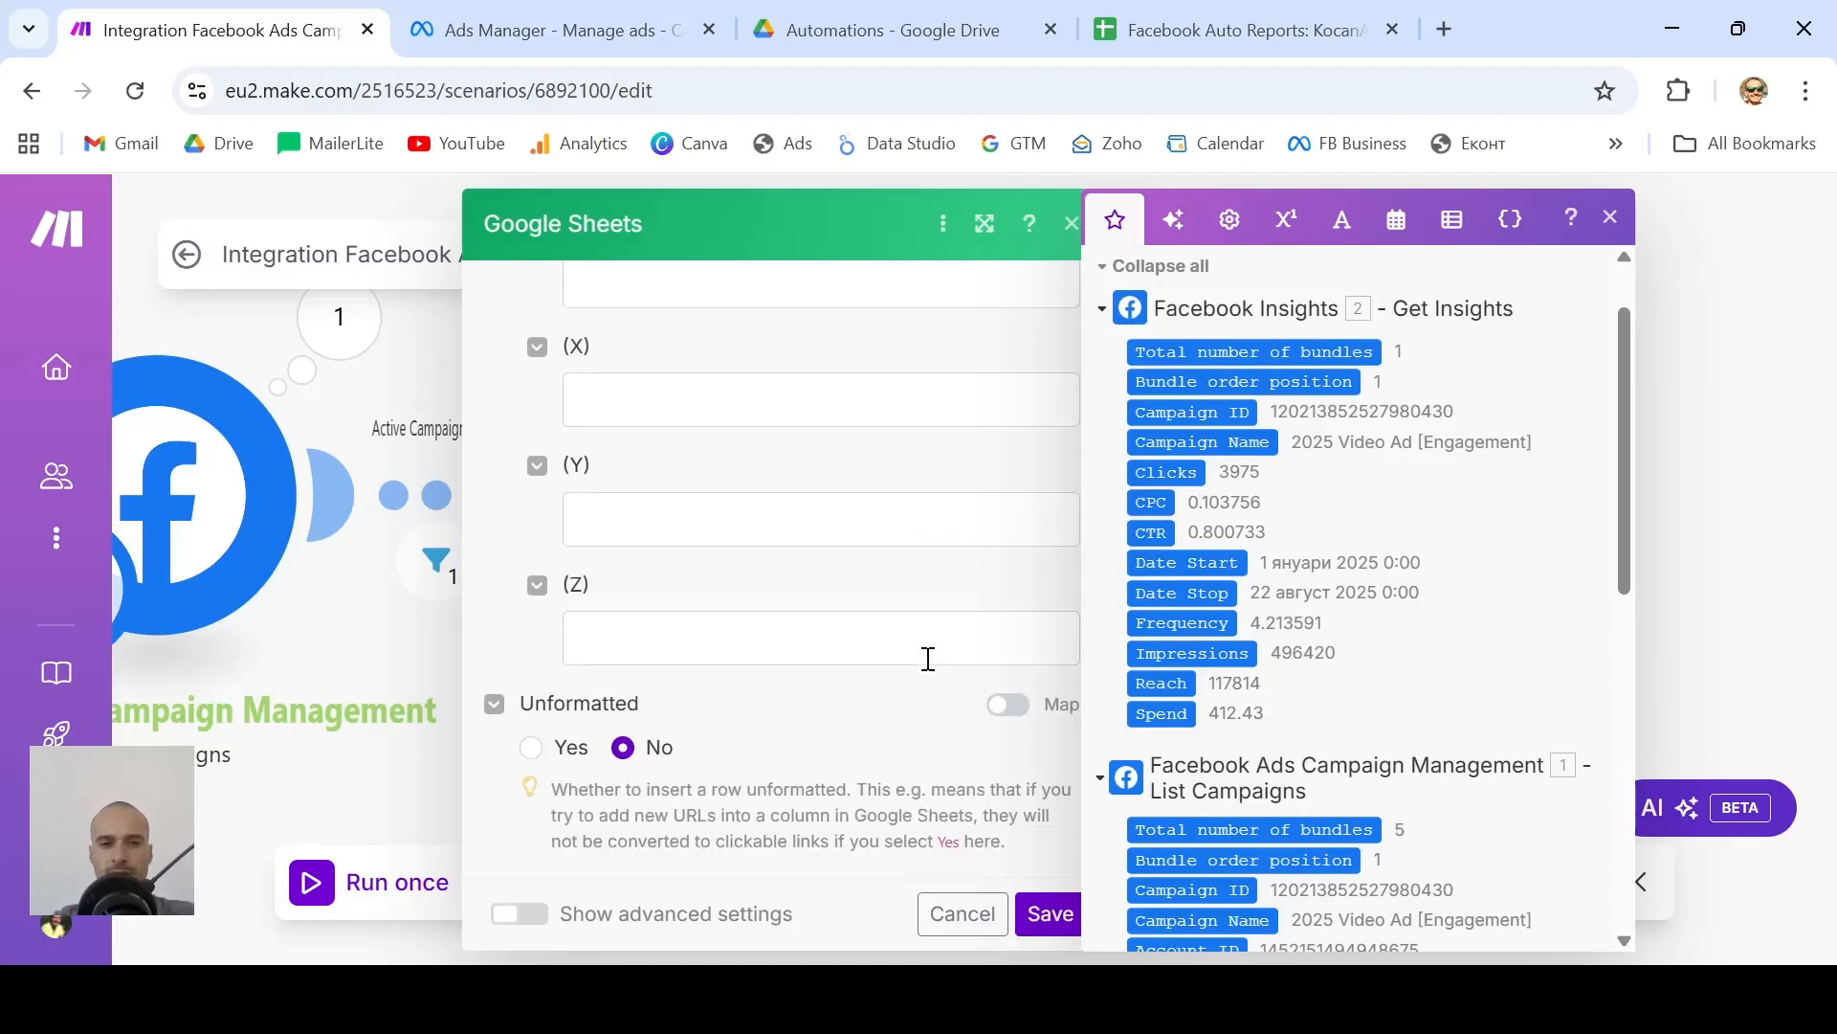
left_click(531, 747)
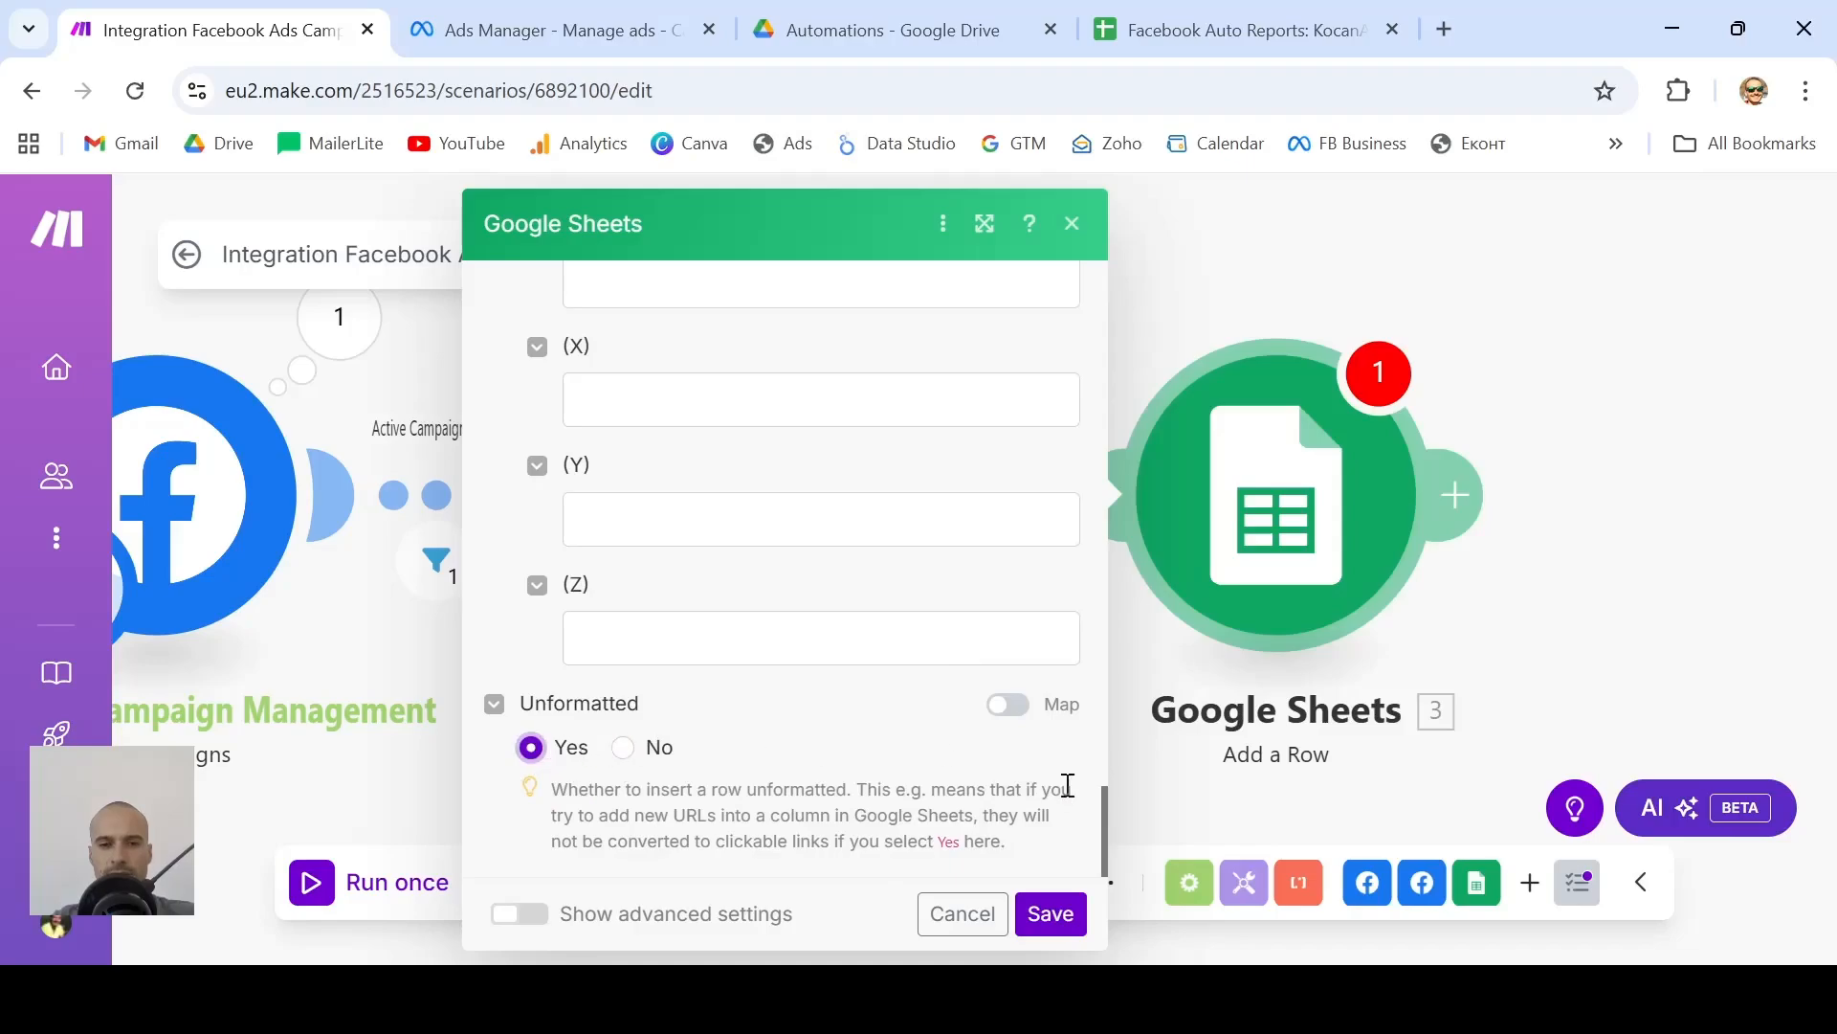
left_click(1058, 917)
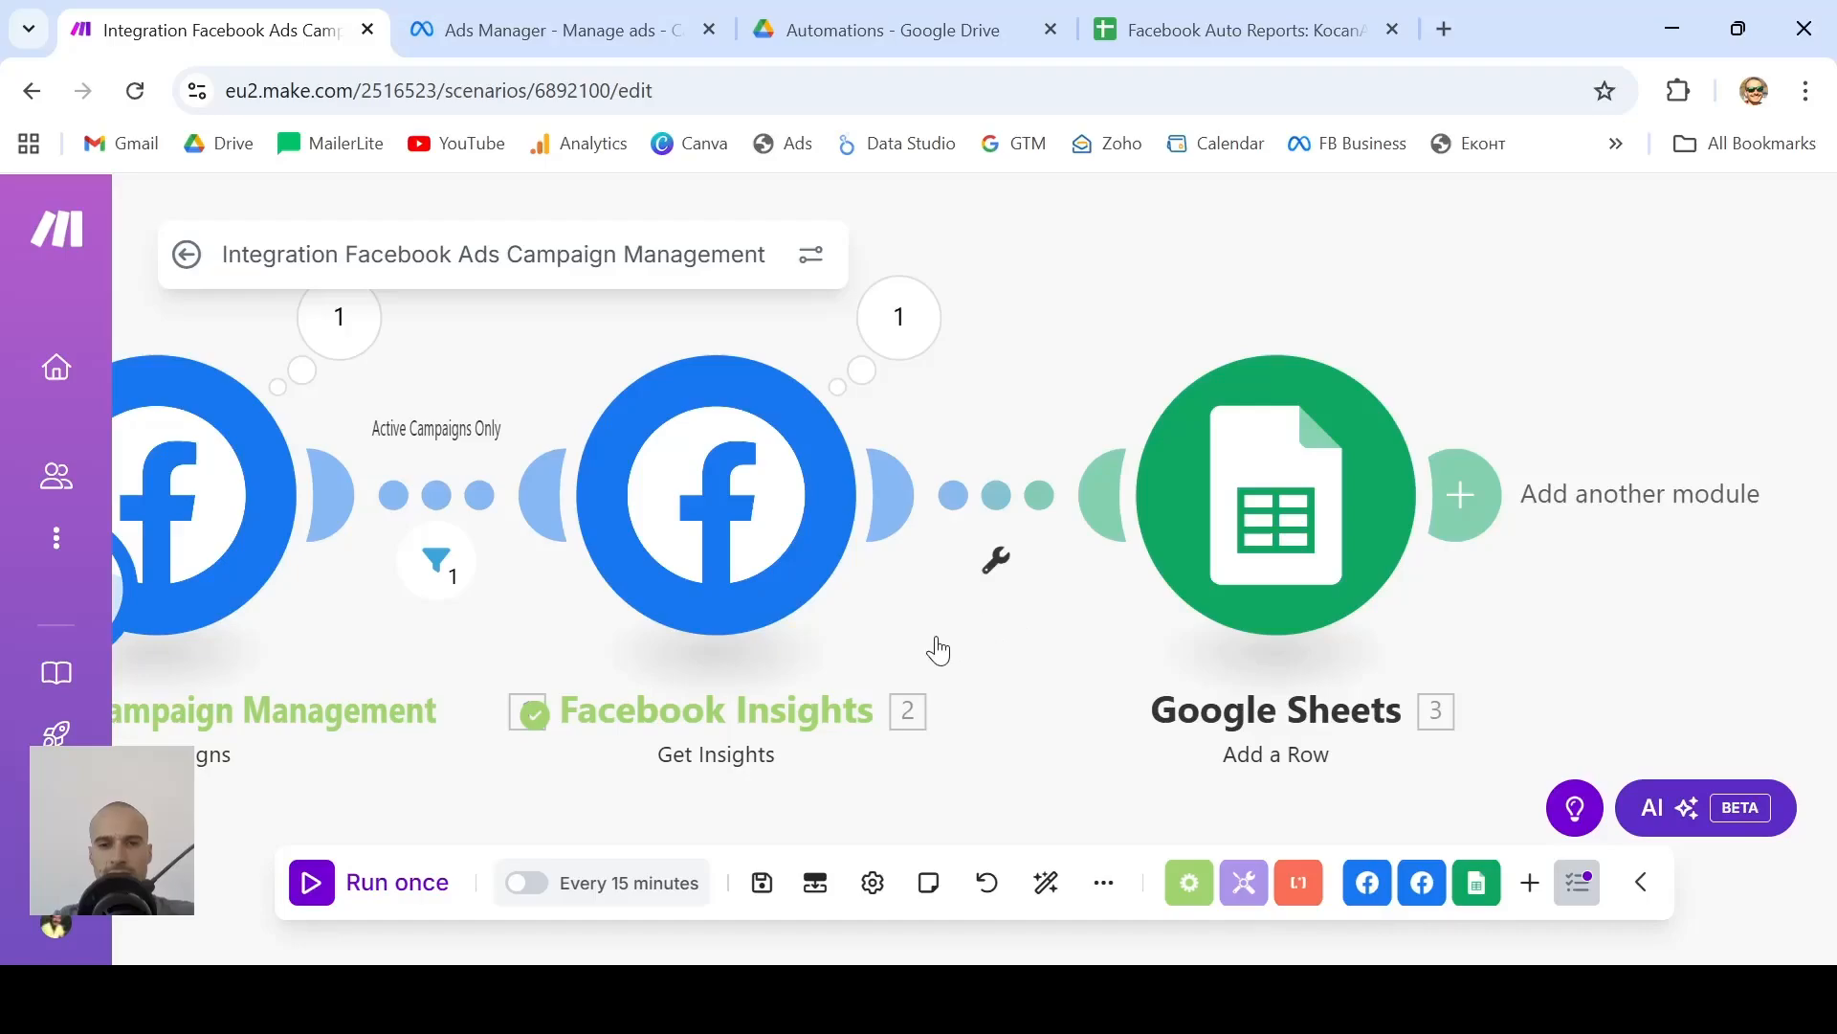
Run the complete scenario once to send the campaign insights to the sheet
scroll(863, 686, "down", 7)
scroll(864, 685, "up", 6)
scroll(863, 685, "down", 2)
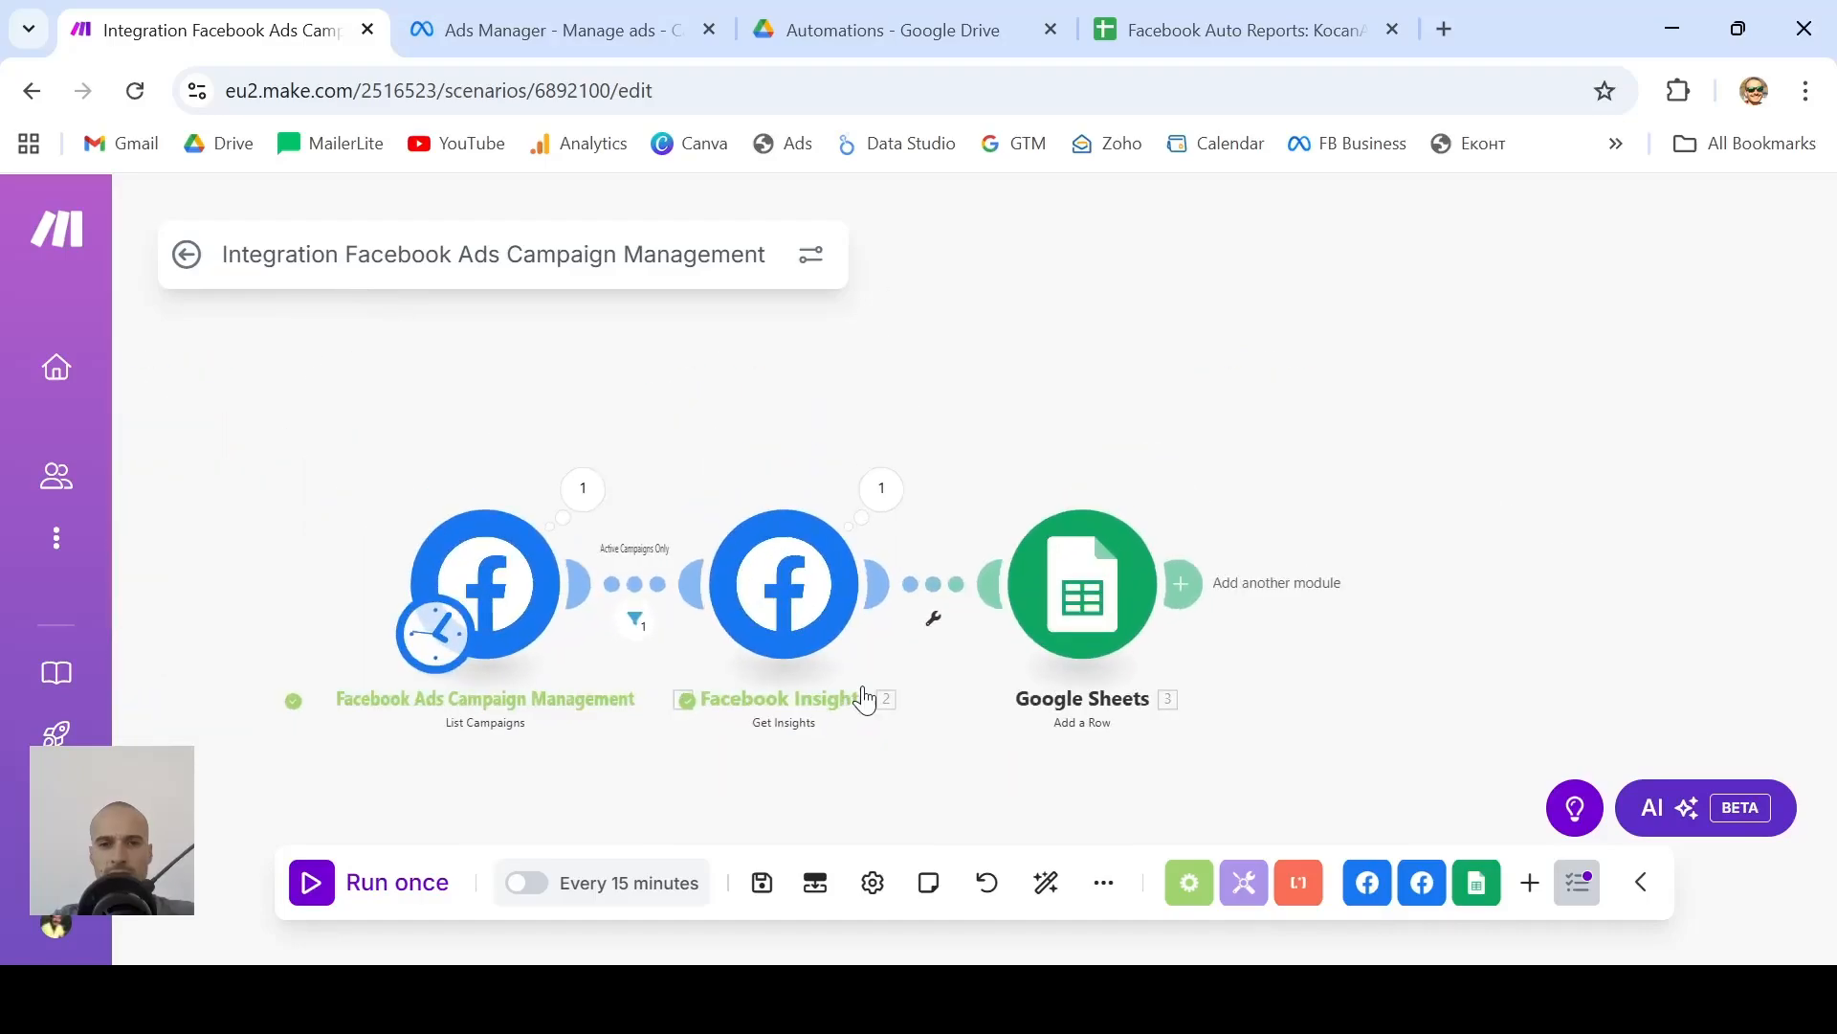
left_click(326, 878)
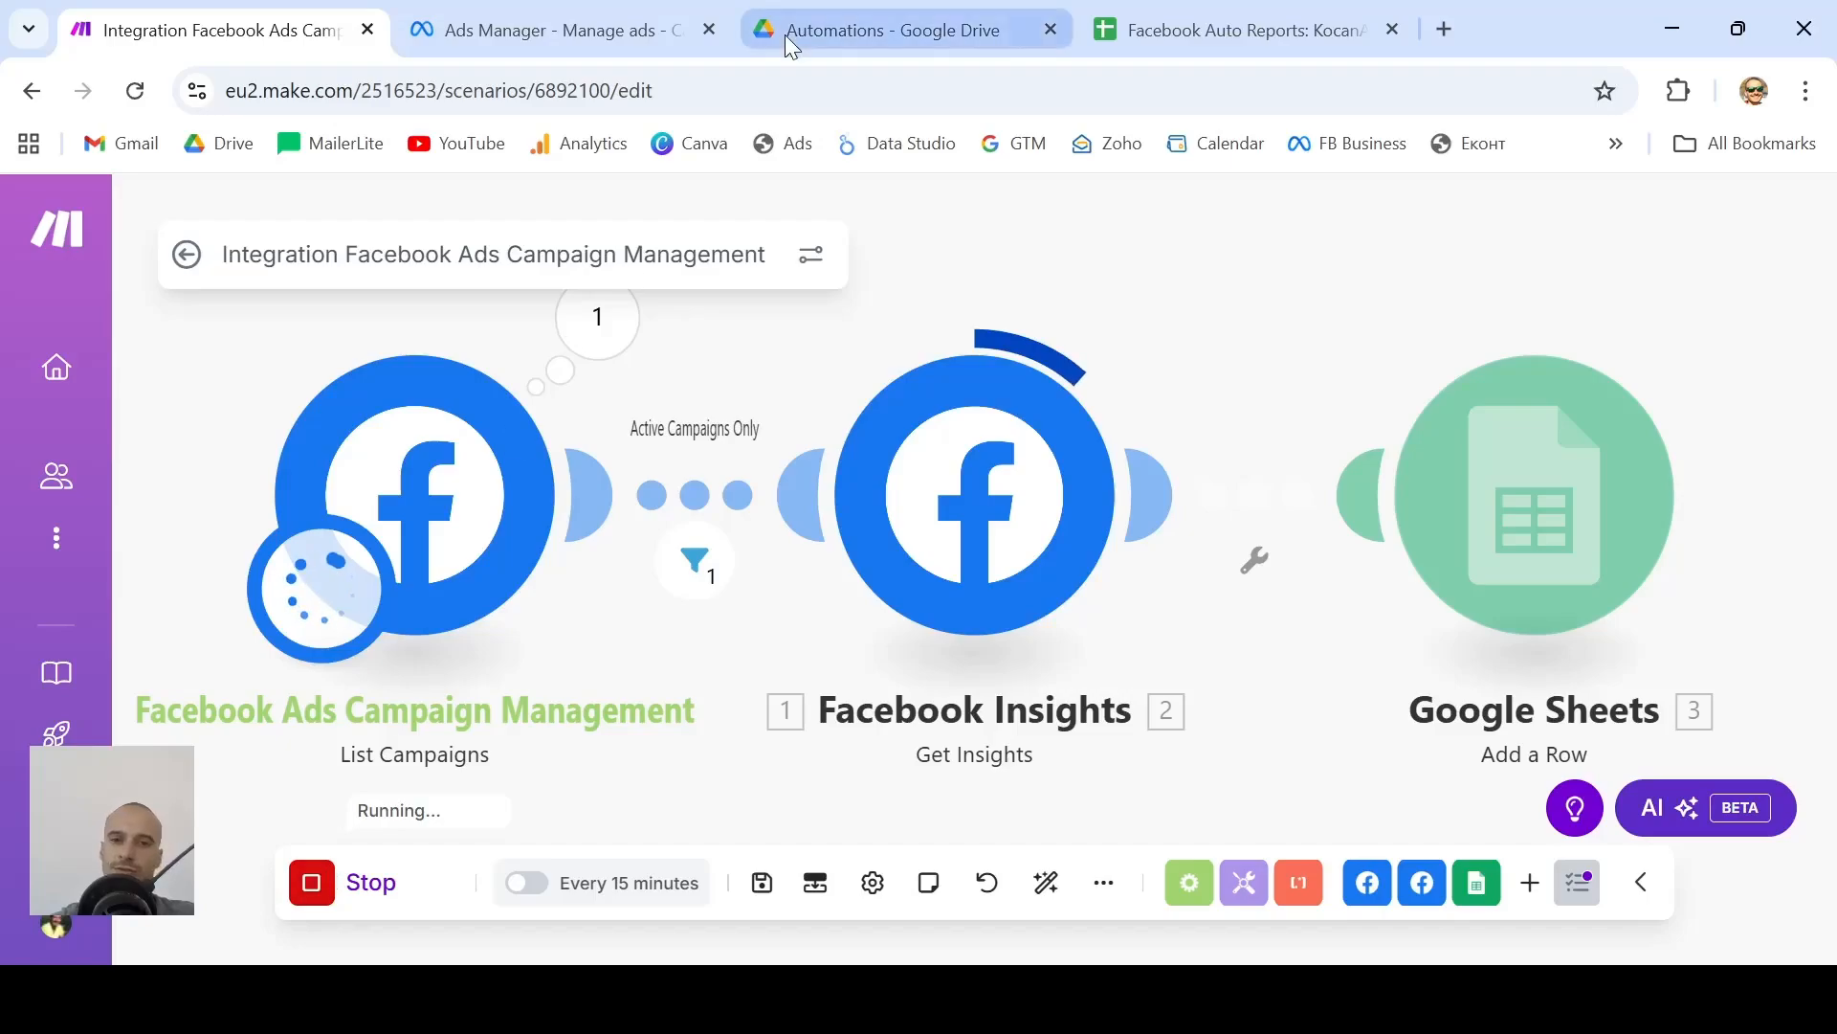
Switch to the Facebook Auto Reports: KocanAir sheet and inspect the added row, including its Start Date in A2
left_click(1158, 29)
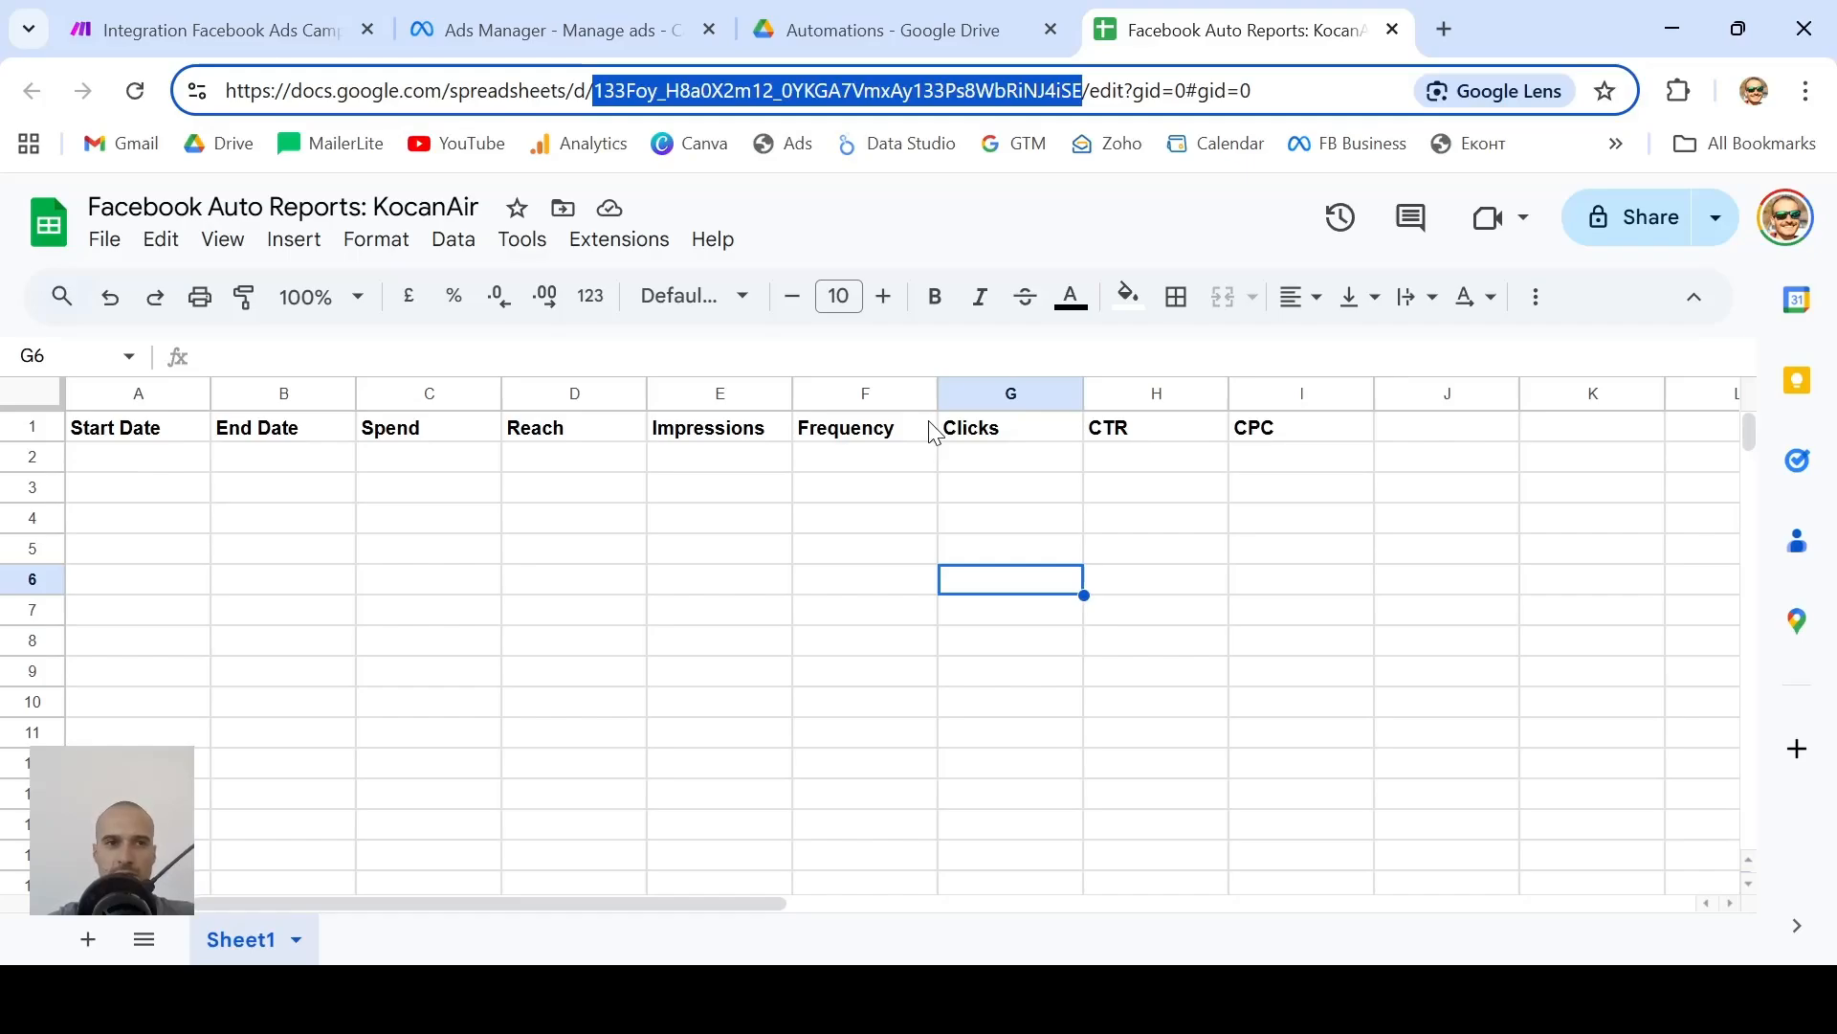
left_click(1220, 497)
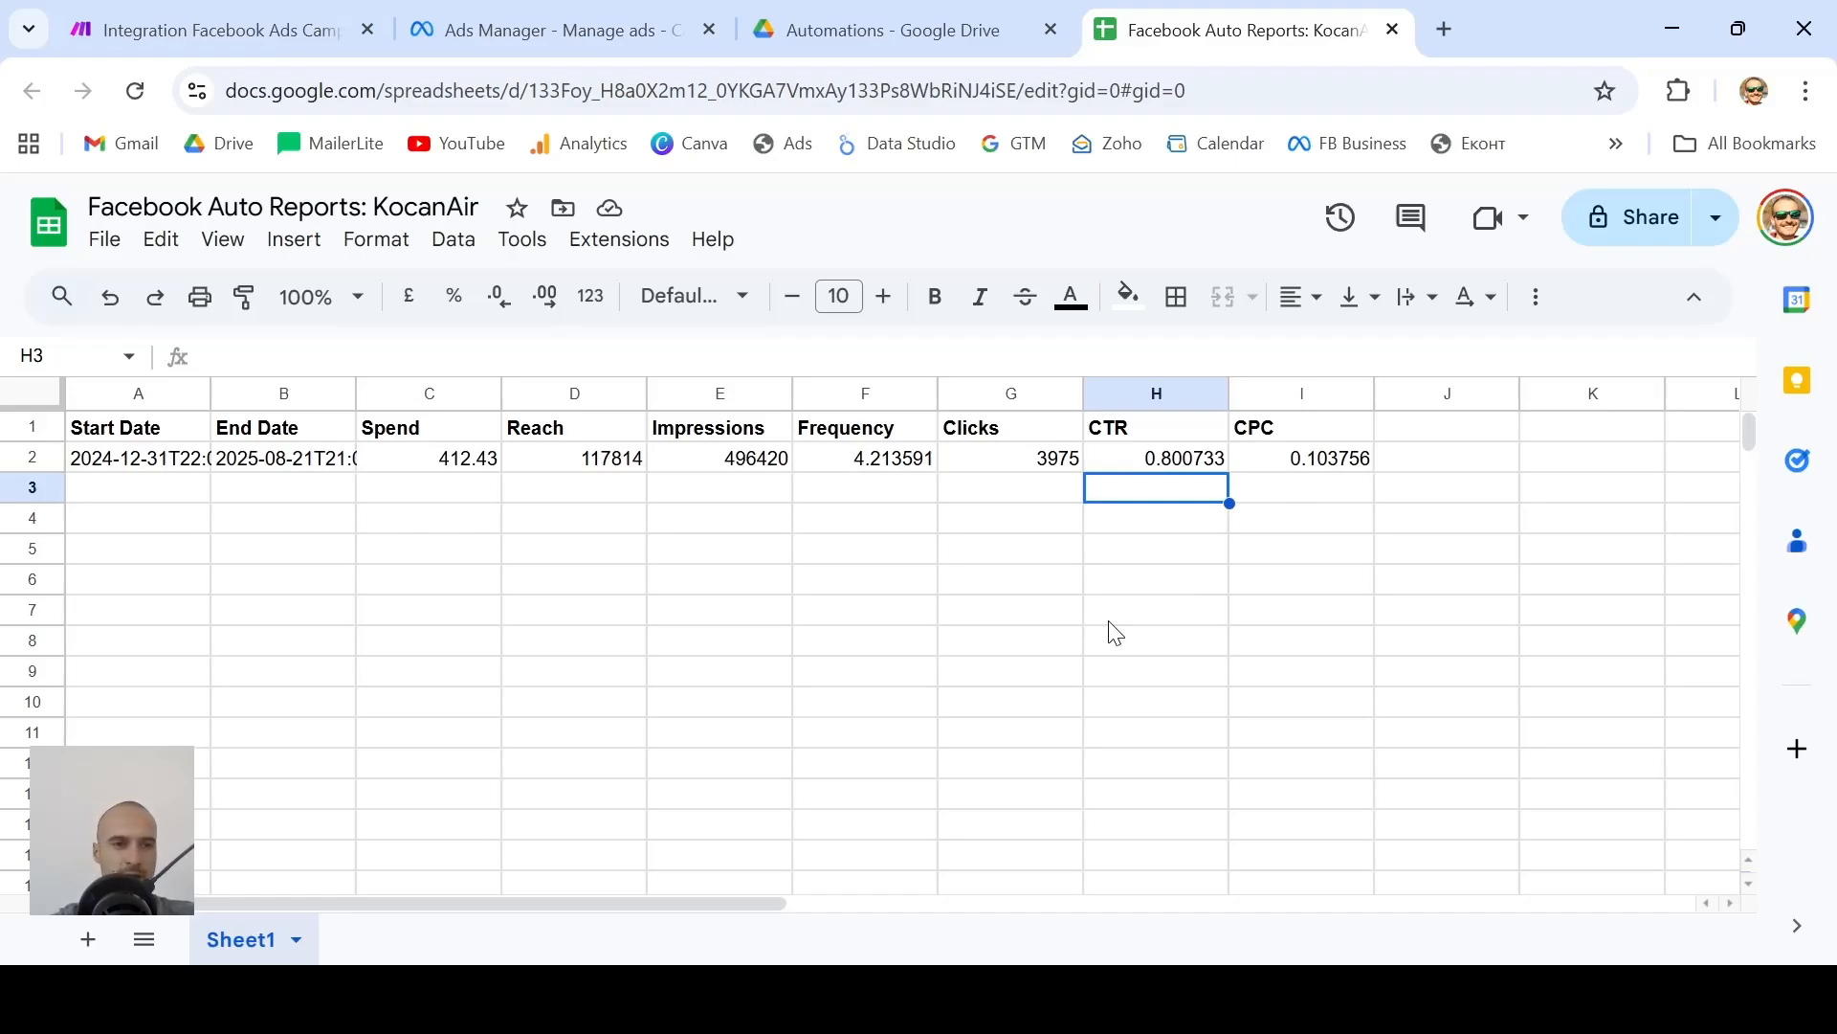
left_click(112, 467)
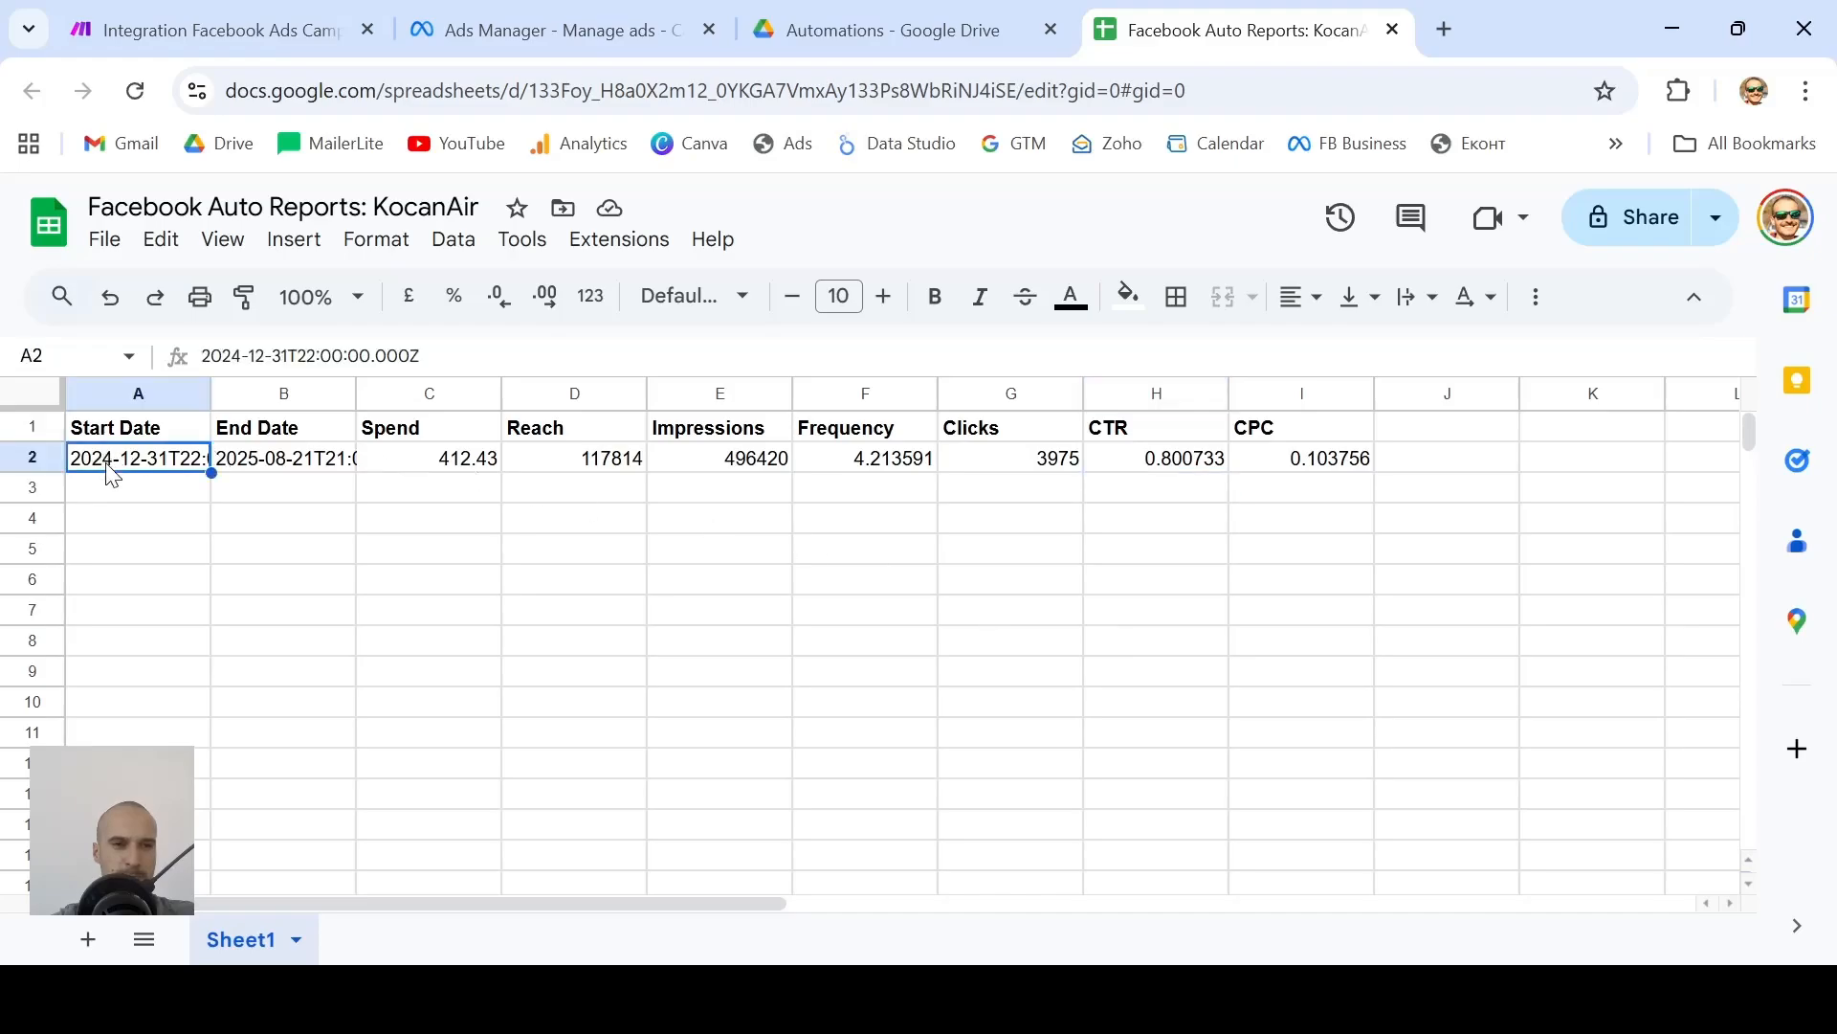
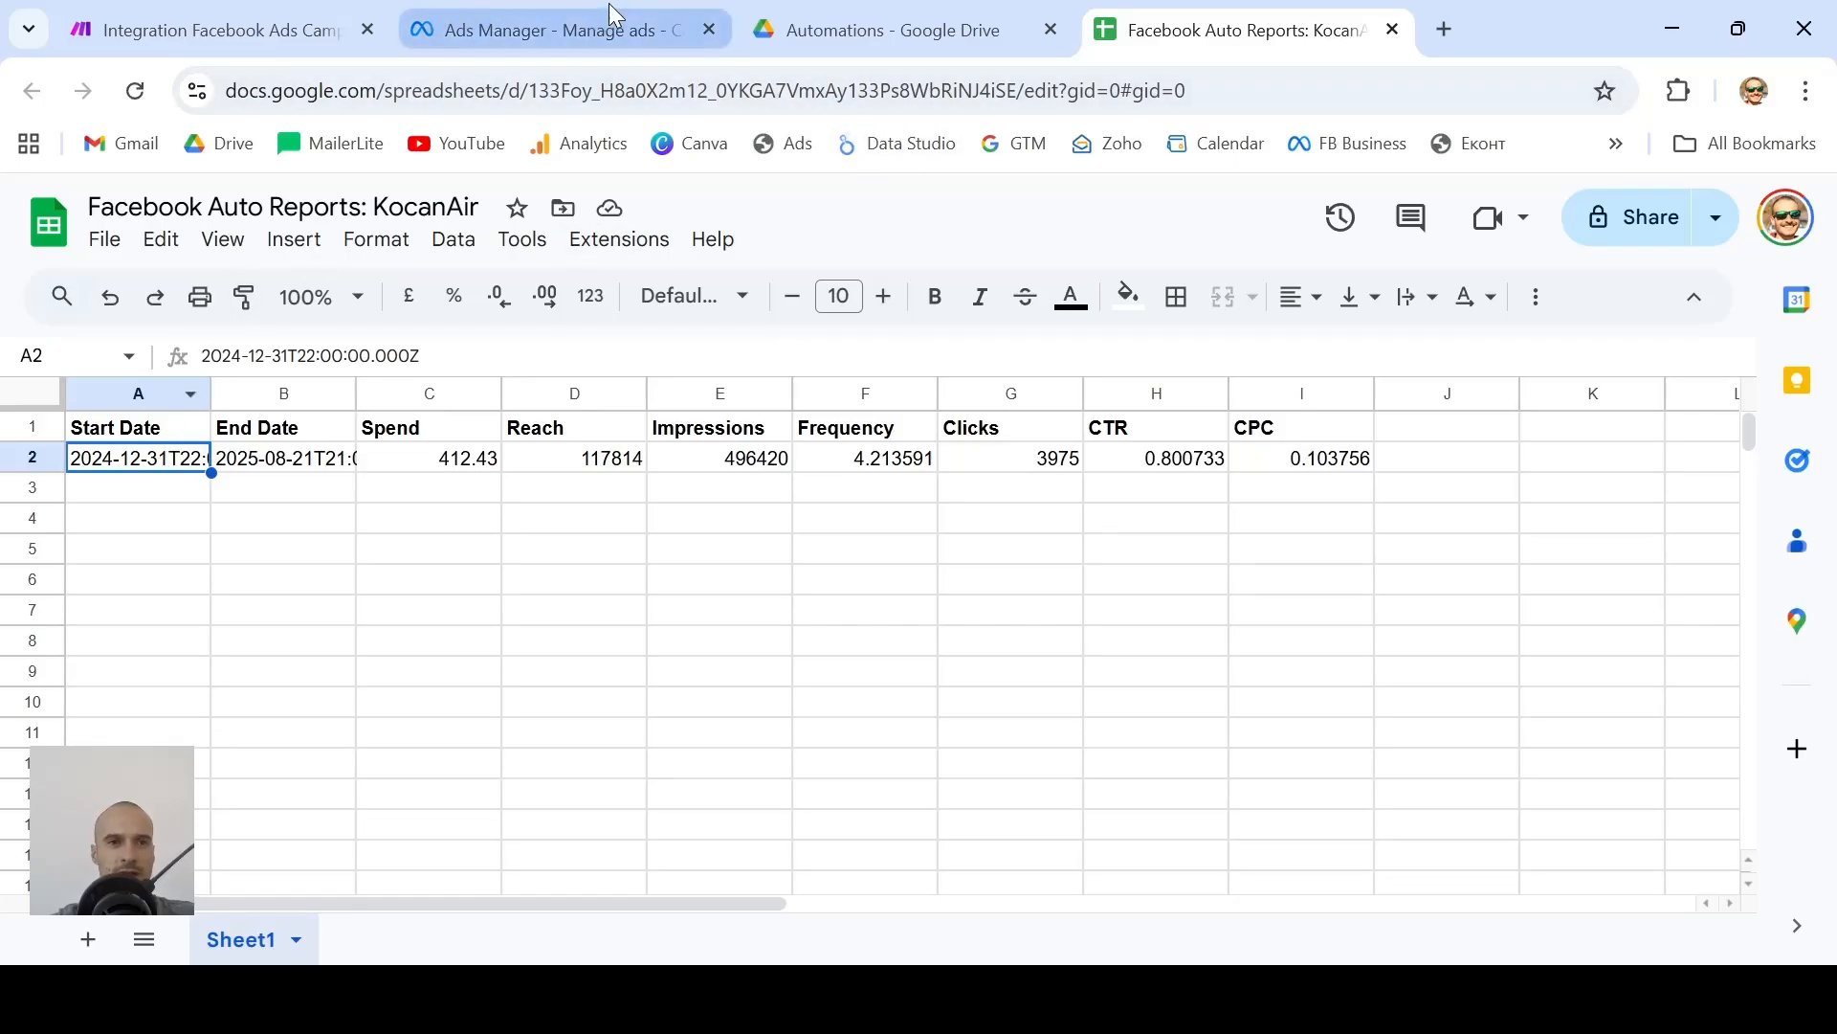
Switch back to the Make scenario and open the Google Sheets module's column value mappings
left_click(205, 30)
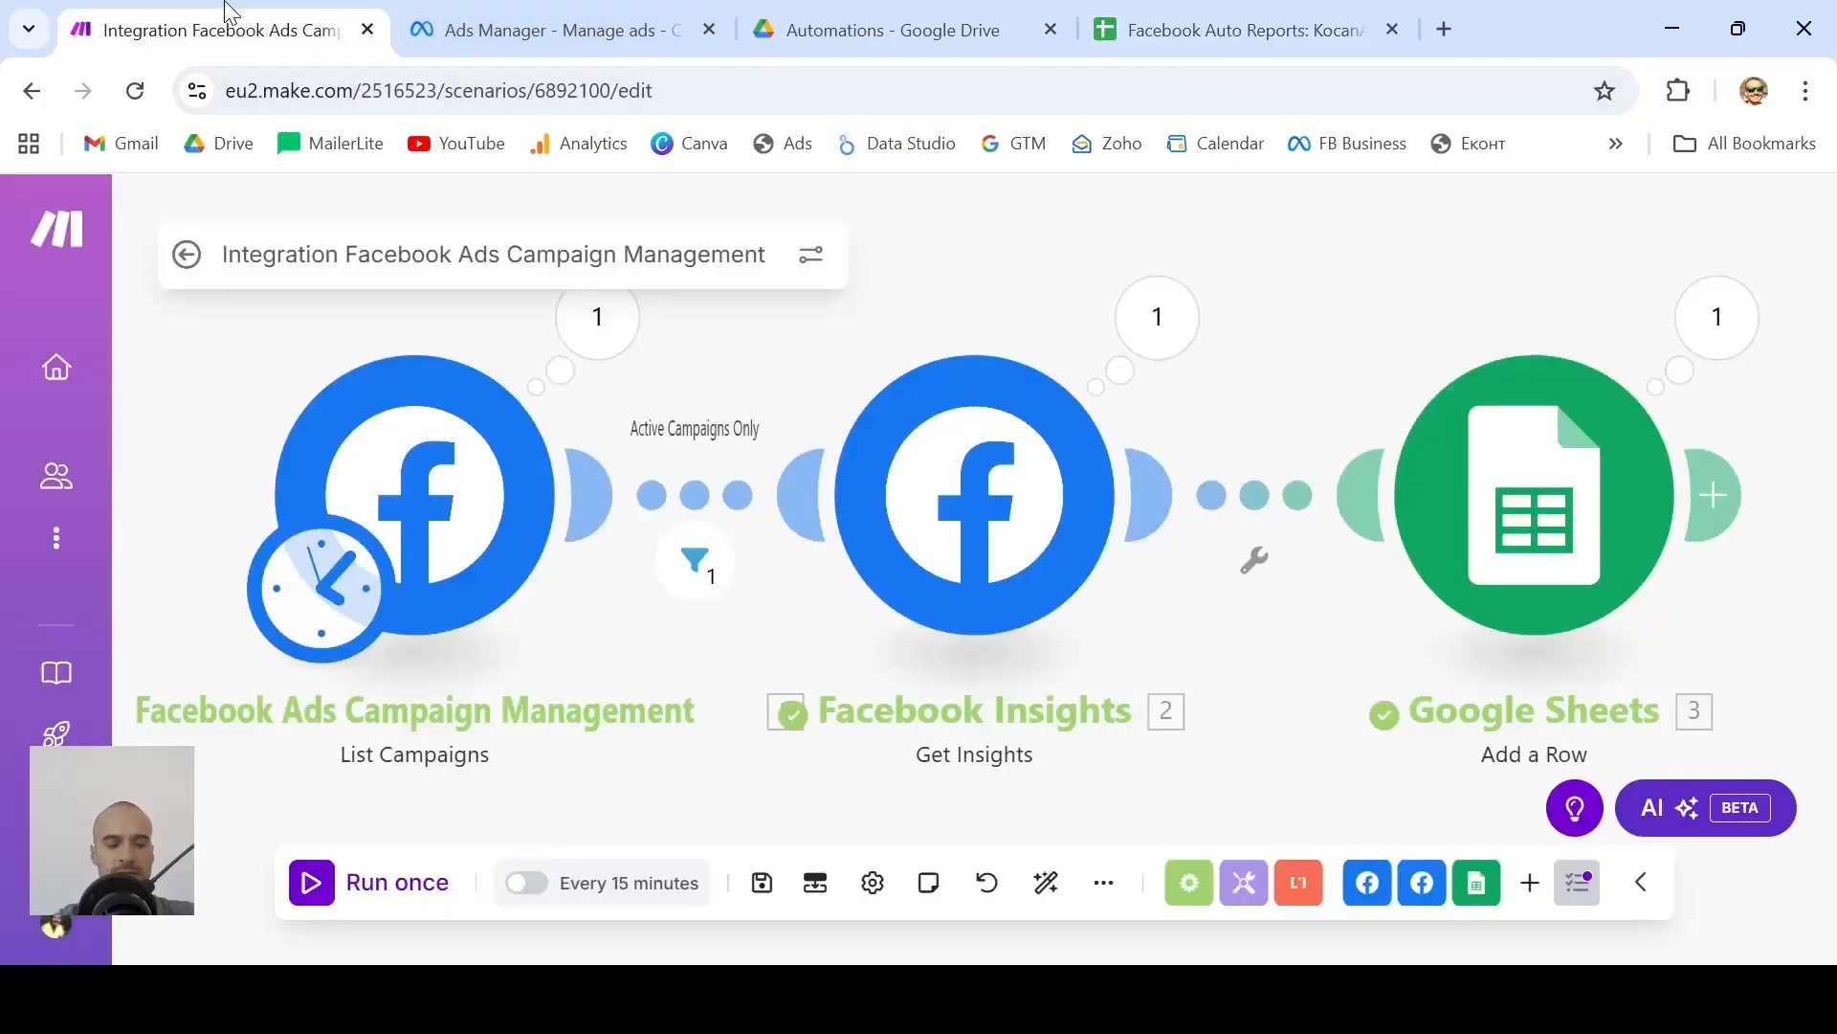
left_click(1627, 508)
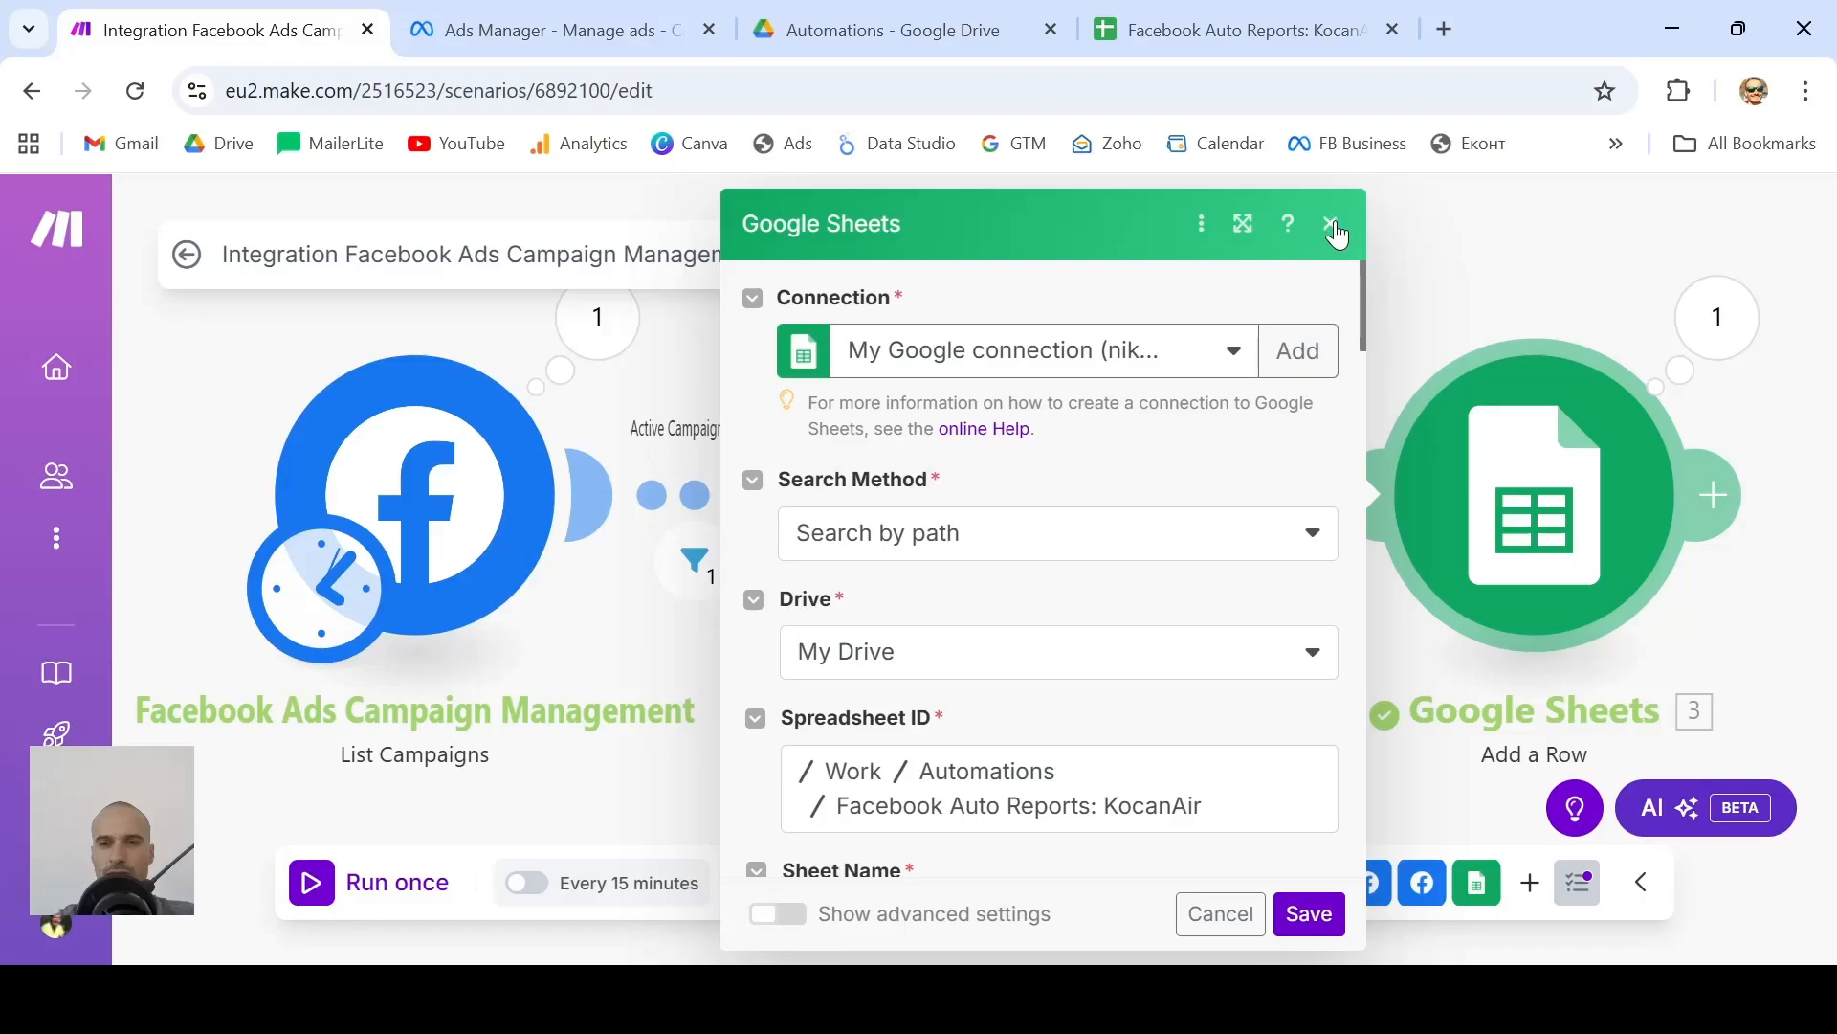
scroll(1123, 622, "down", 6)
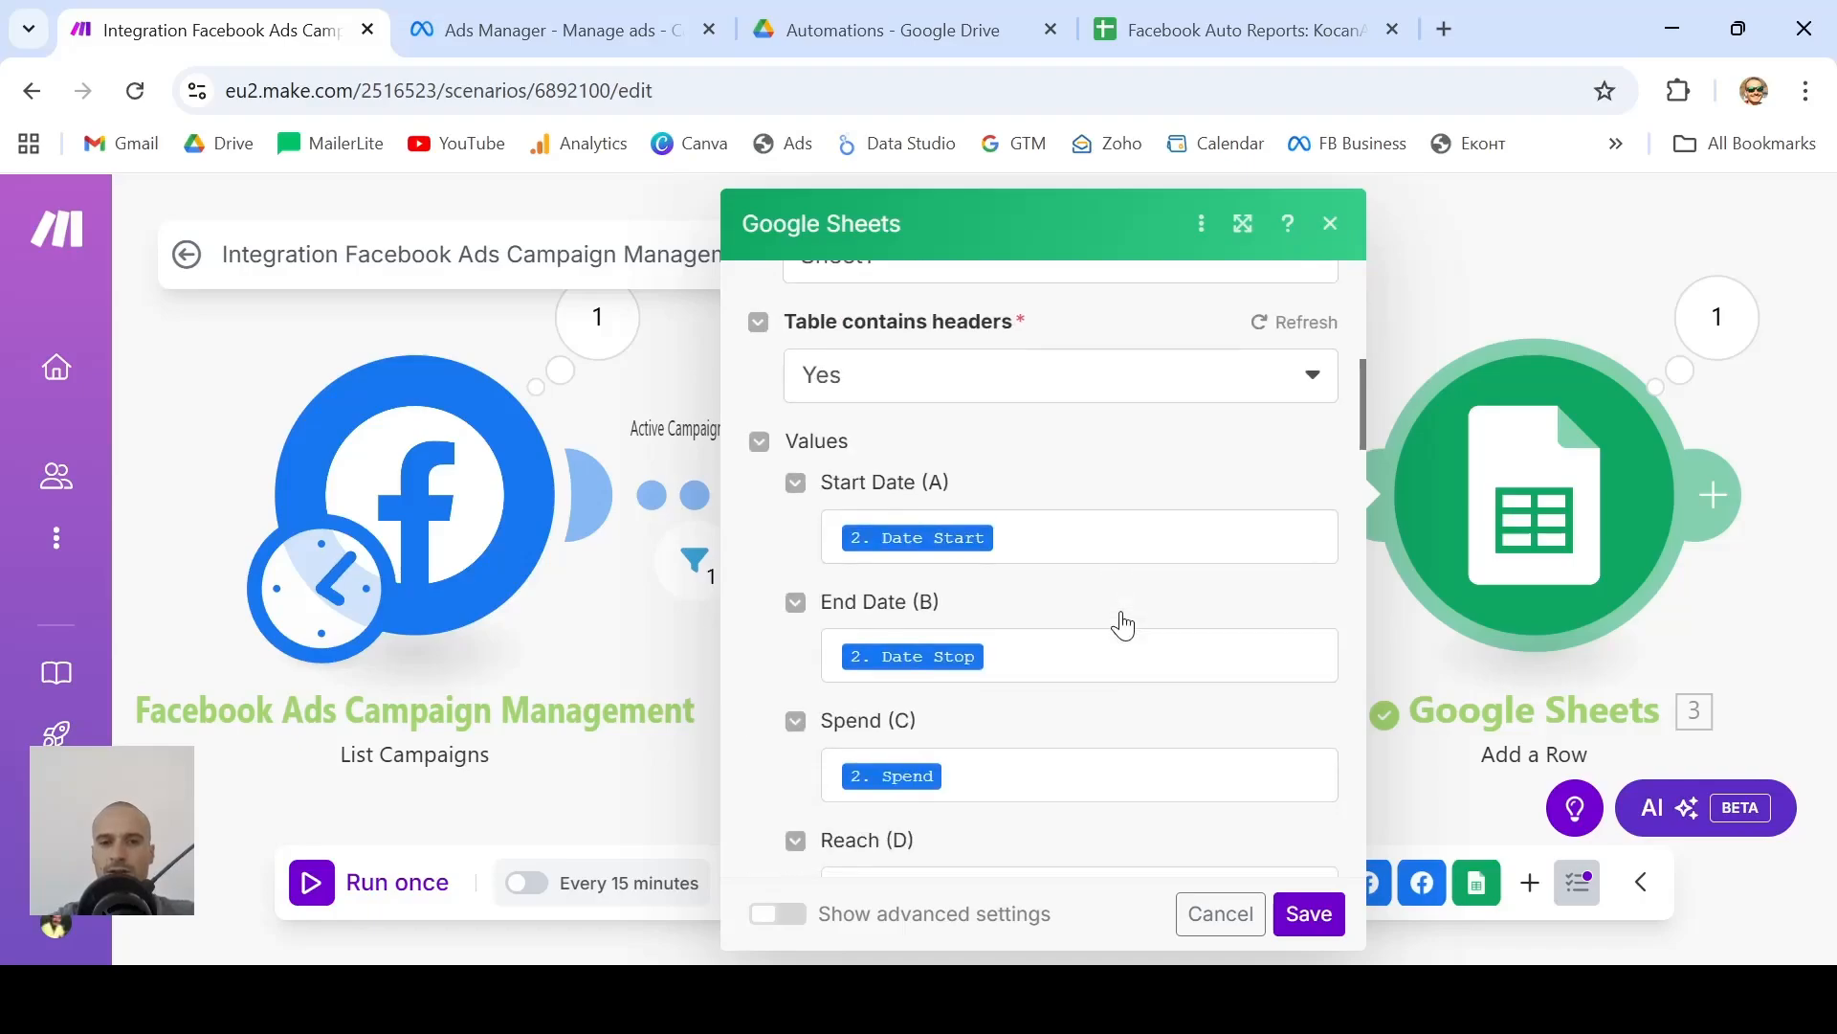
Wrap the Date Start value mapped to Start Date (A) in a formatDate function as its date argument
left_click(835, 534)
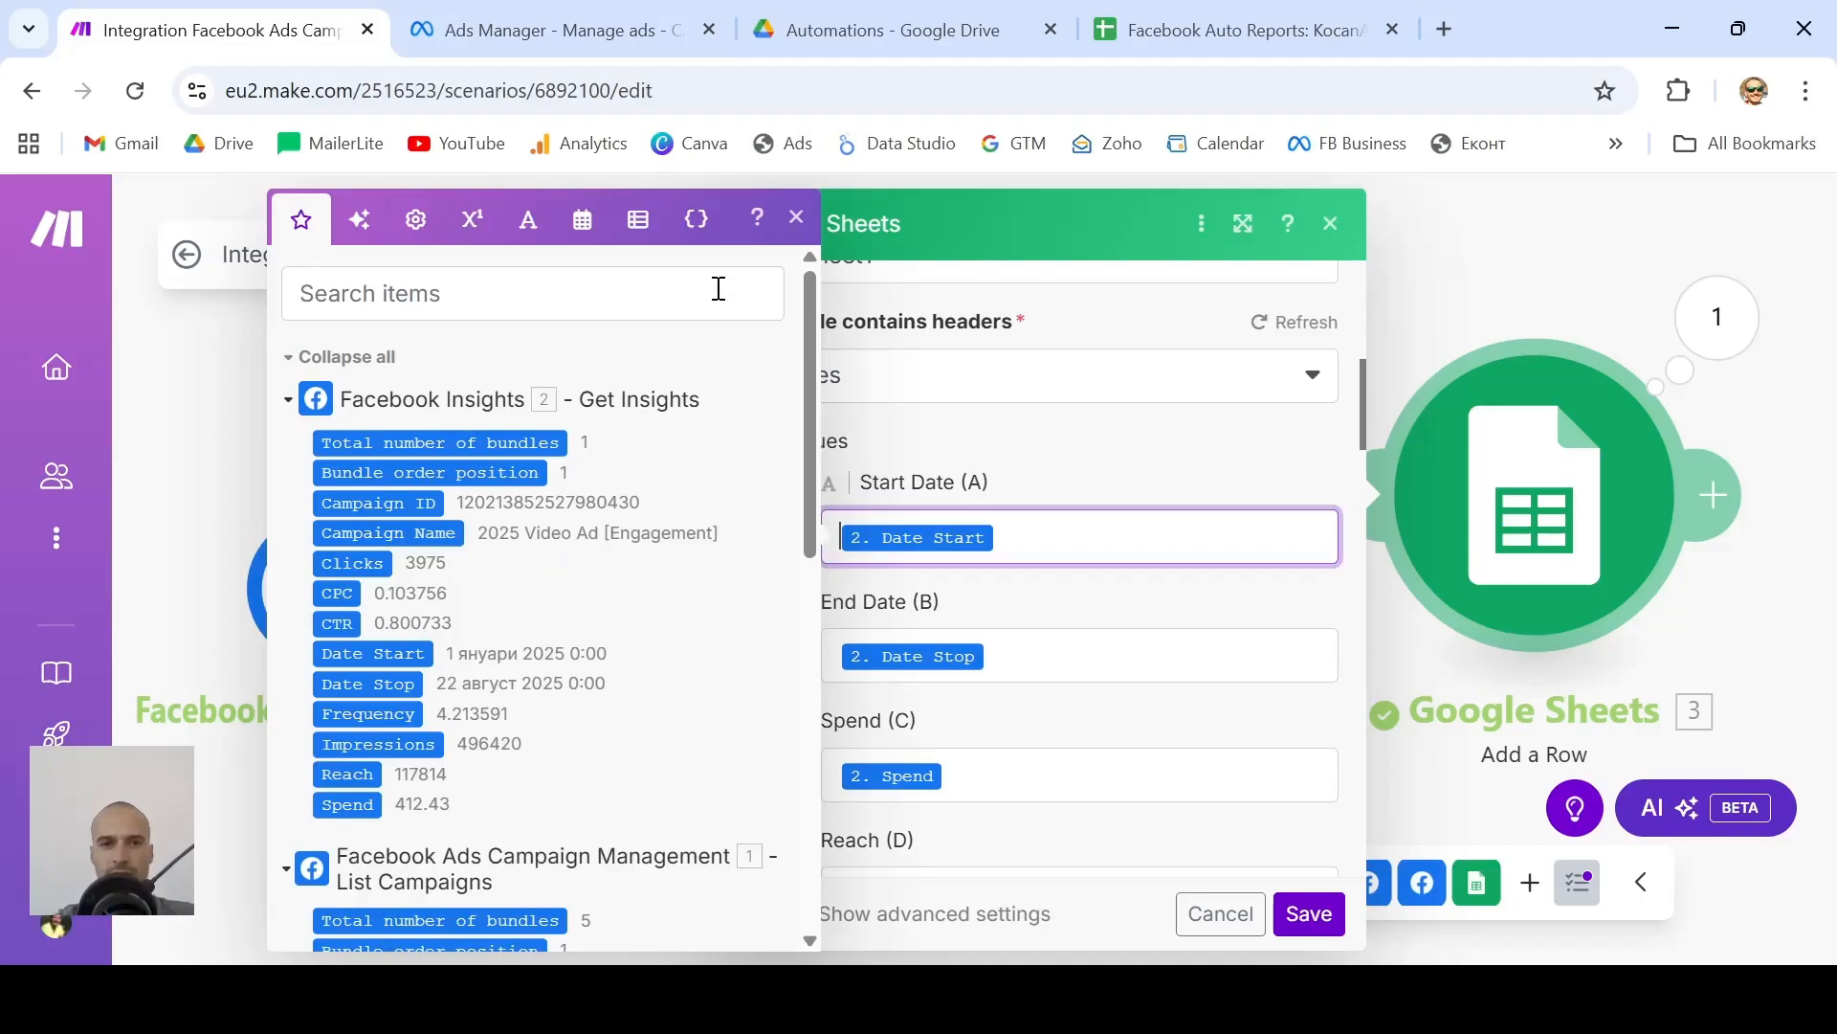
left_click(638, 225)
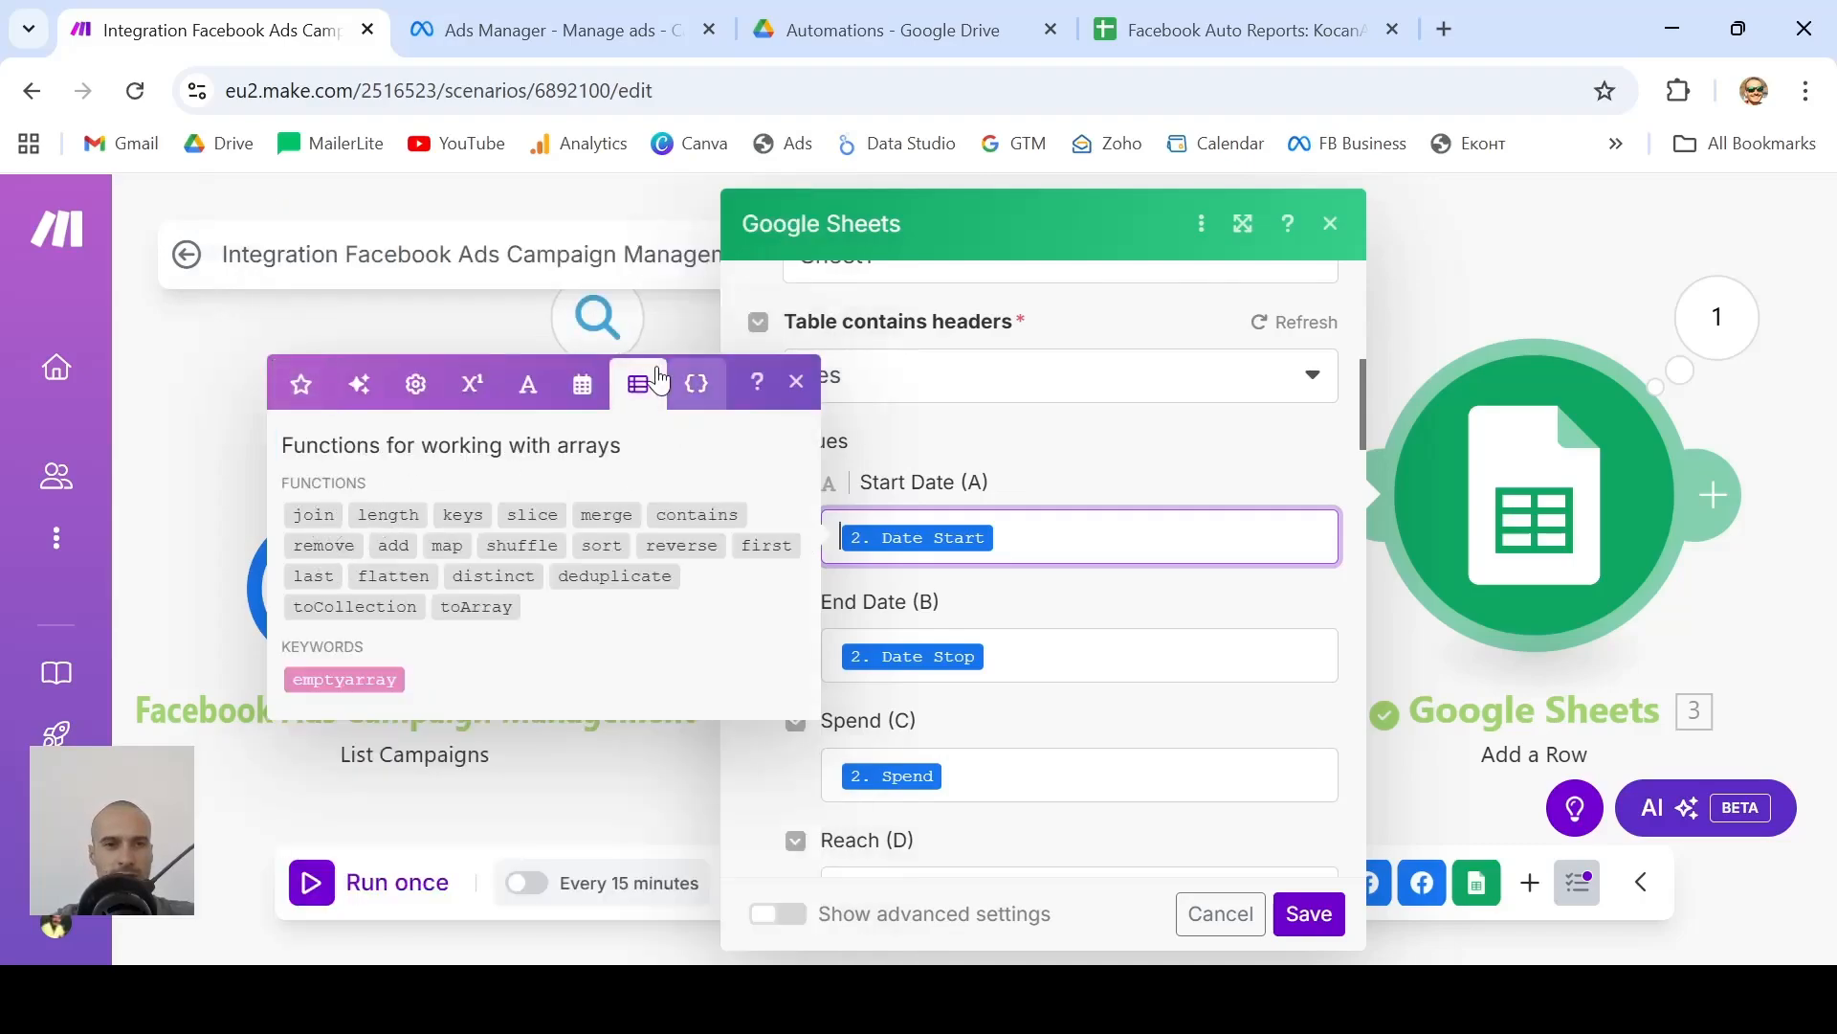
left_click(586, 386)
scroll(395, 881, "down", 1)
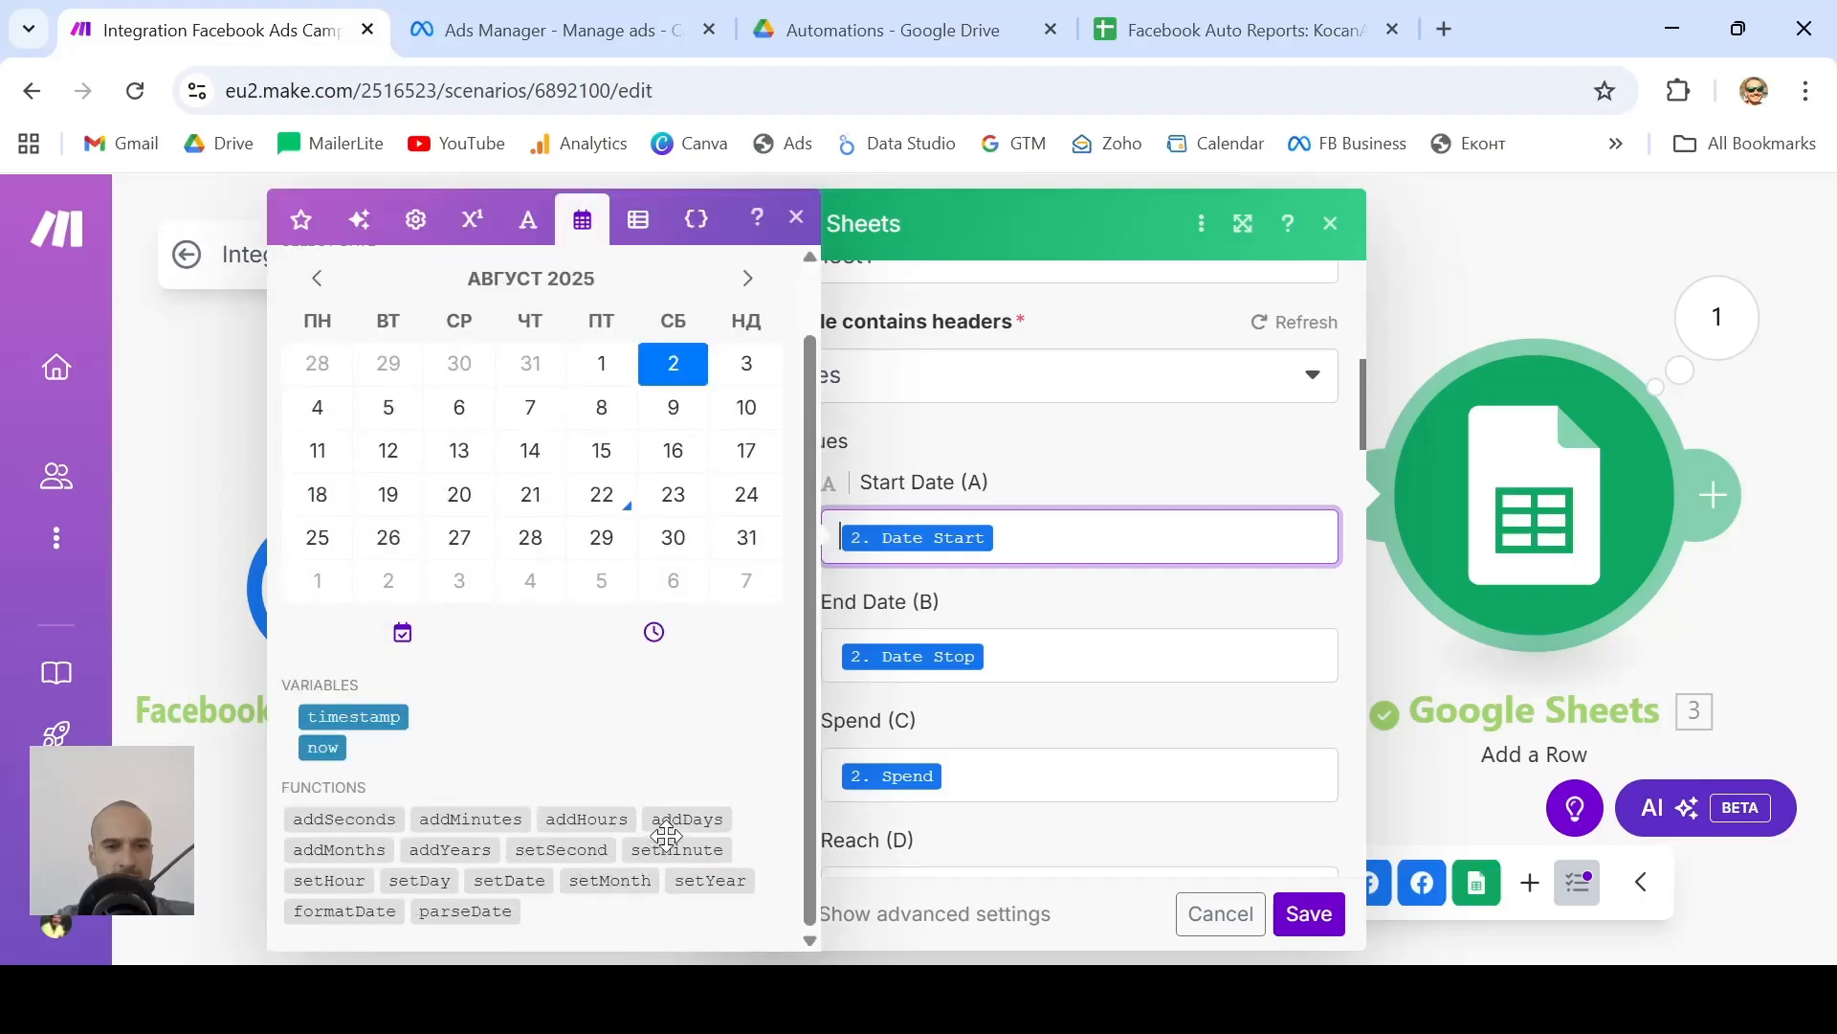
left_click(344, 910)
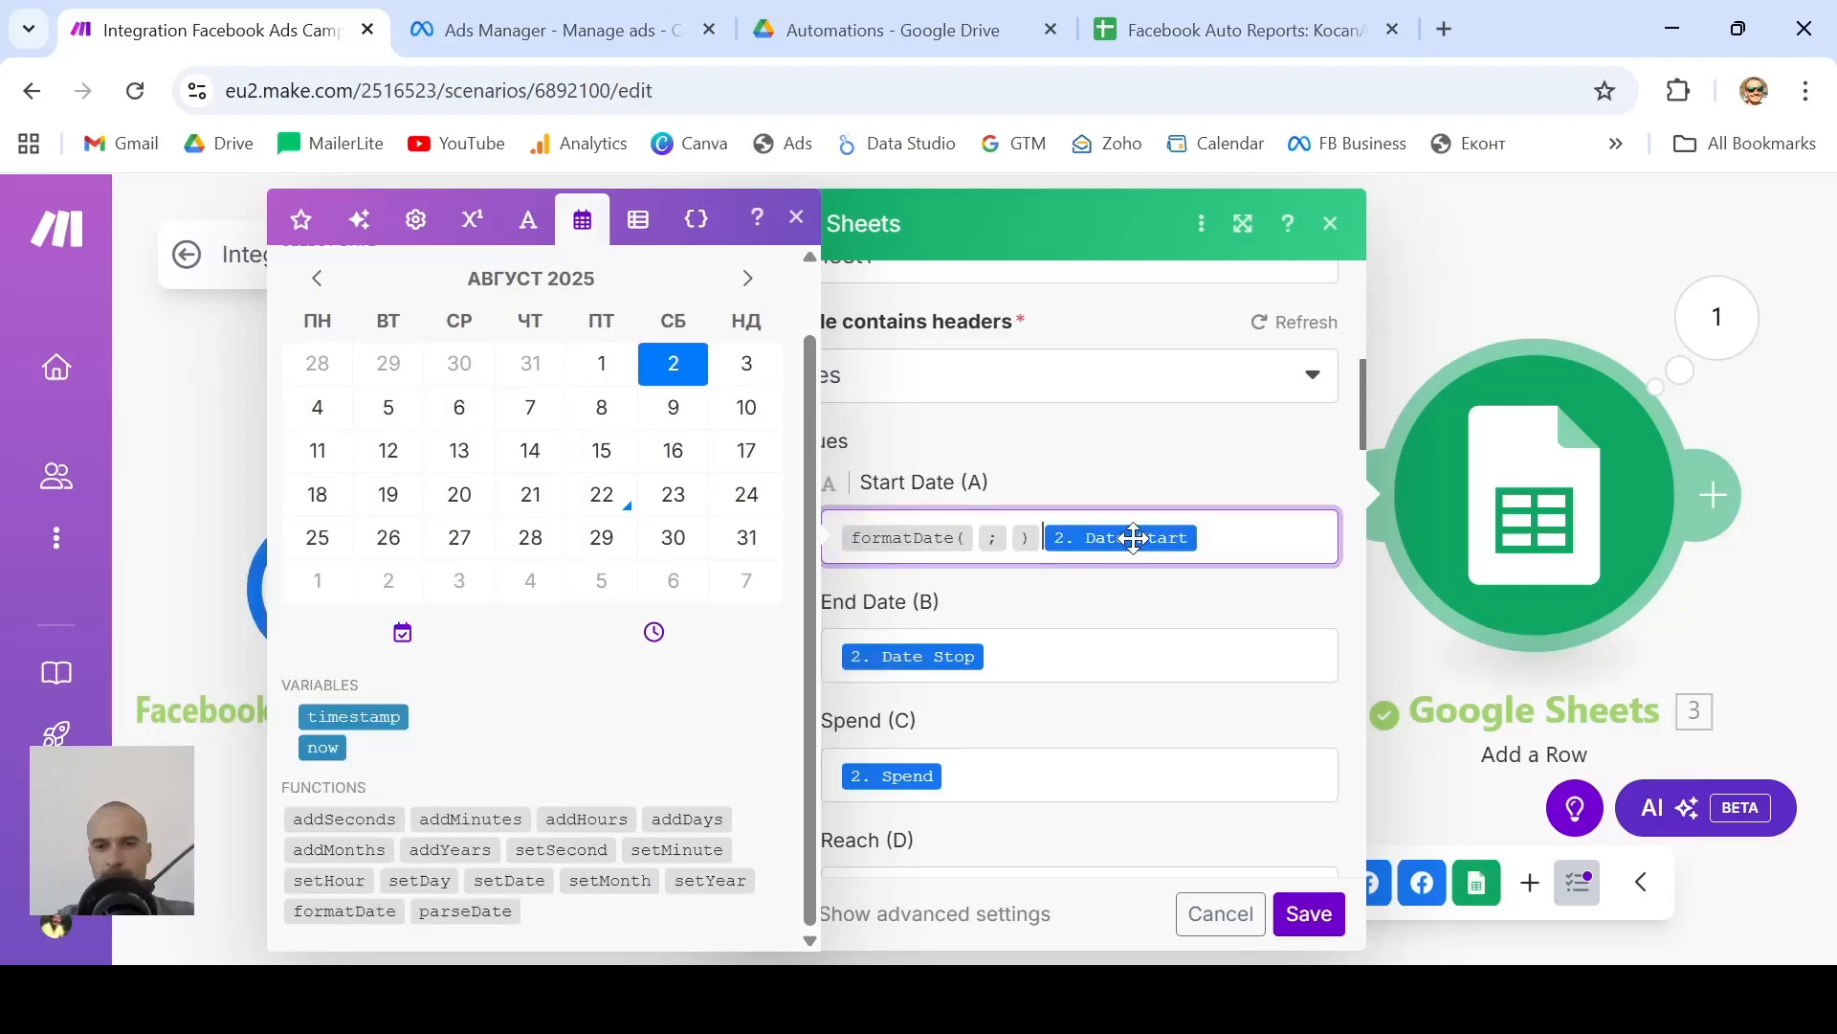
left_click_drag(1107, 537, 978, 560)
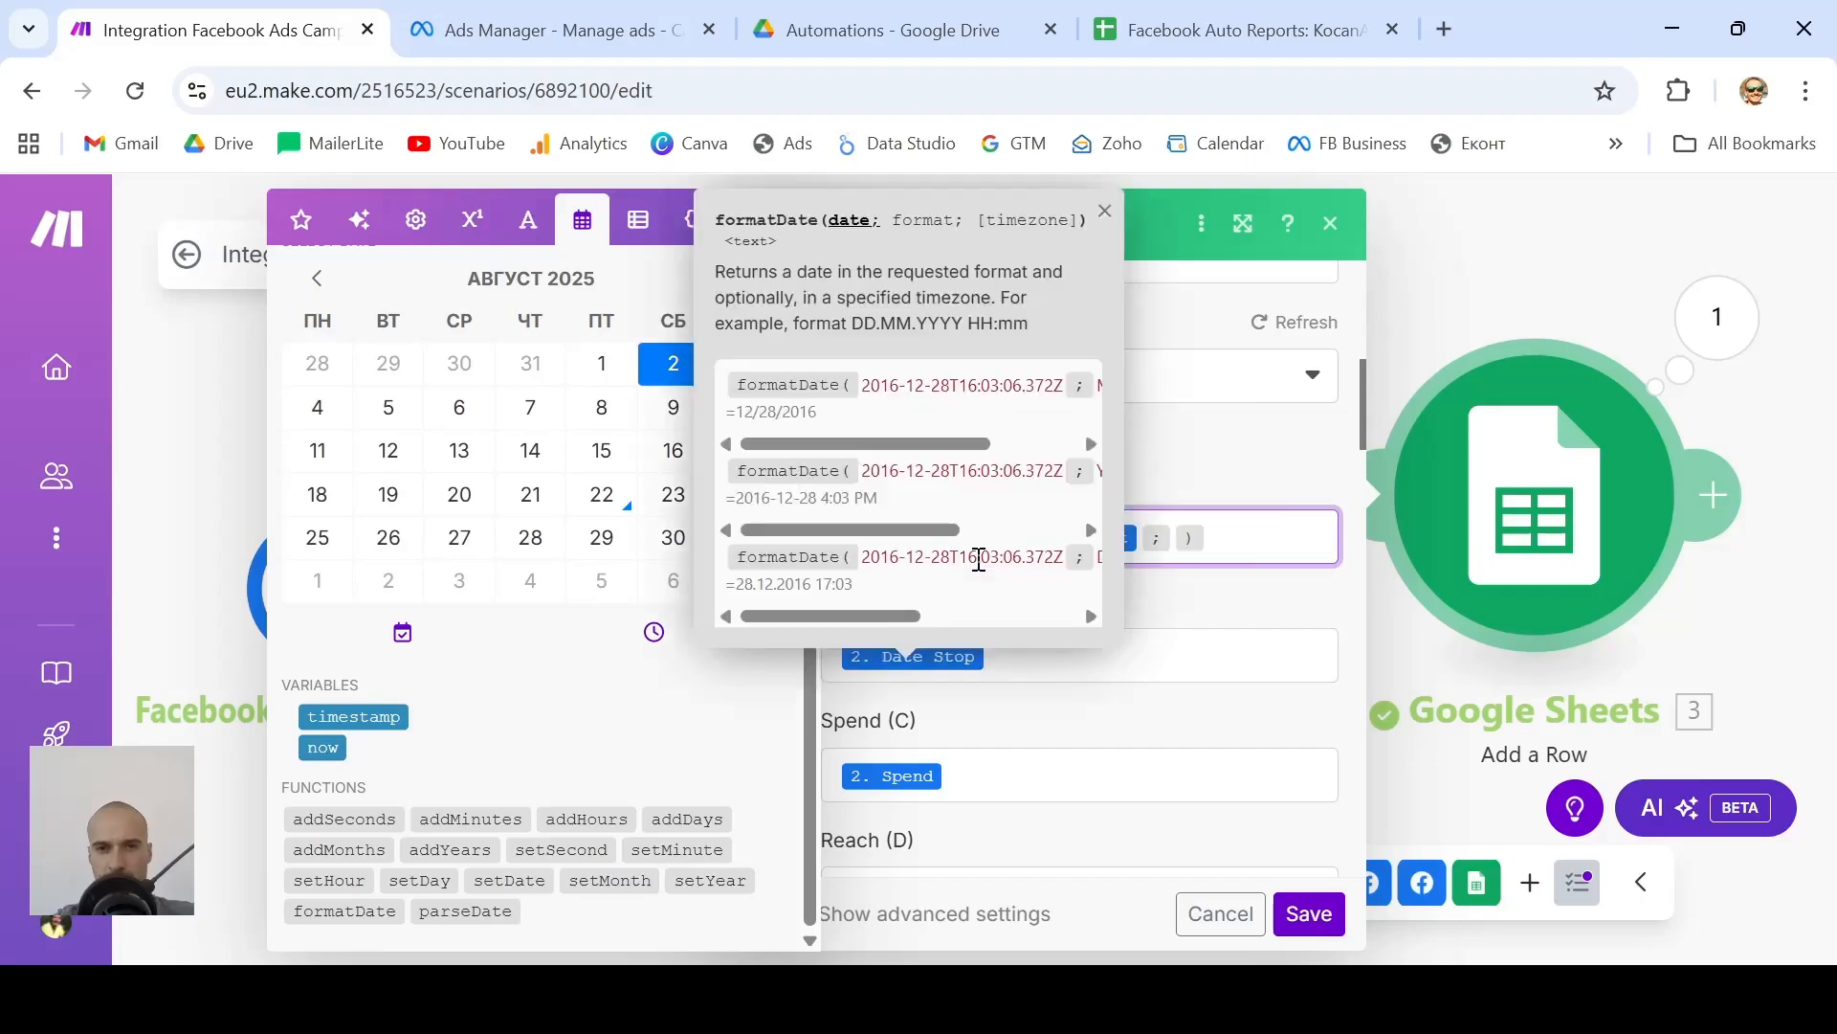
left_click(1106, 213)
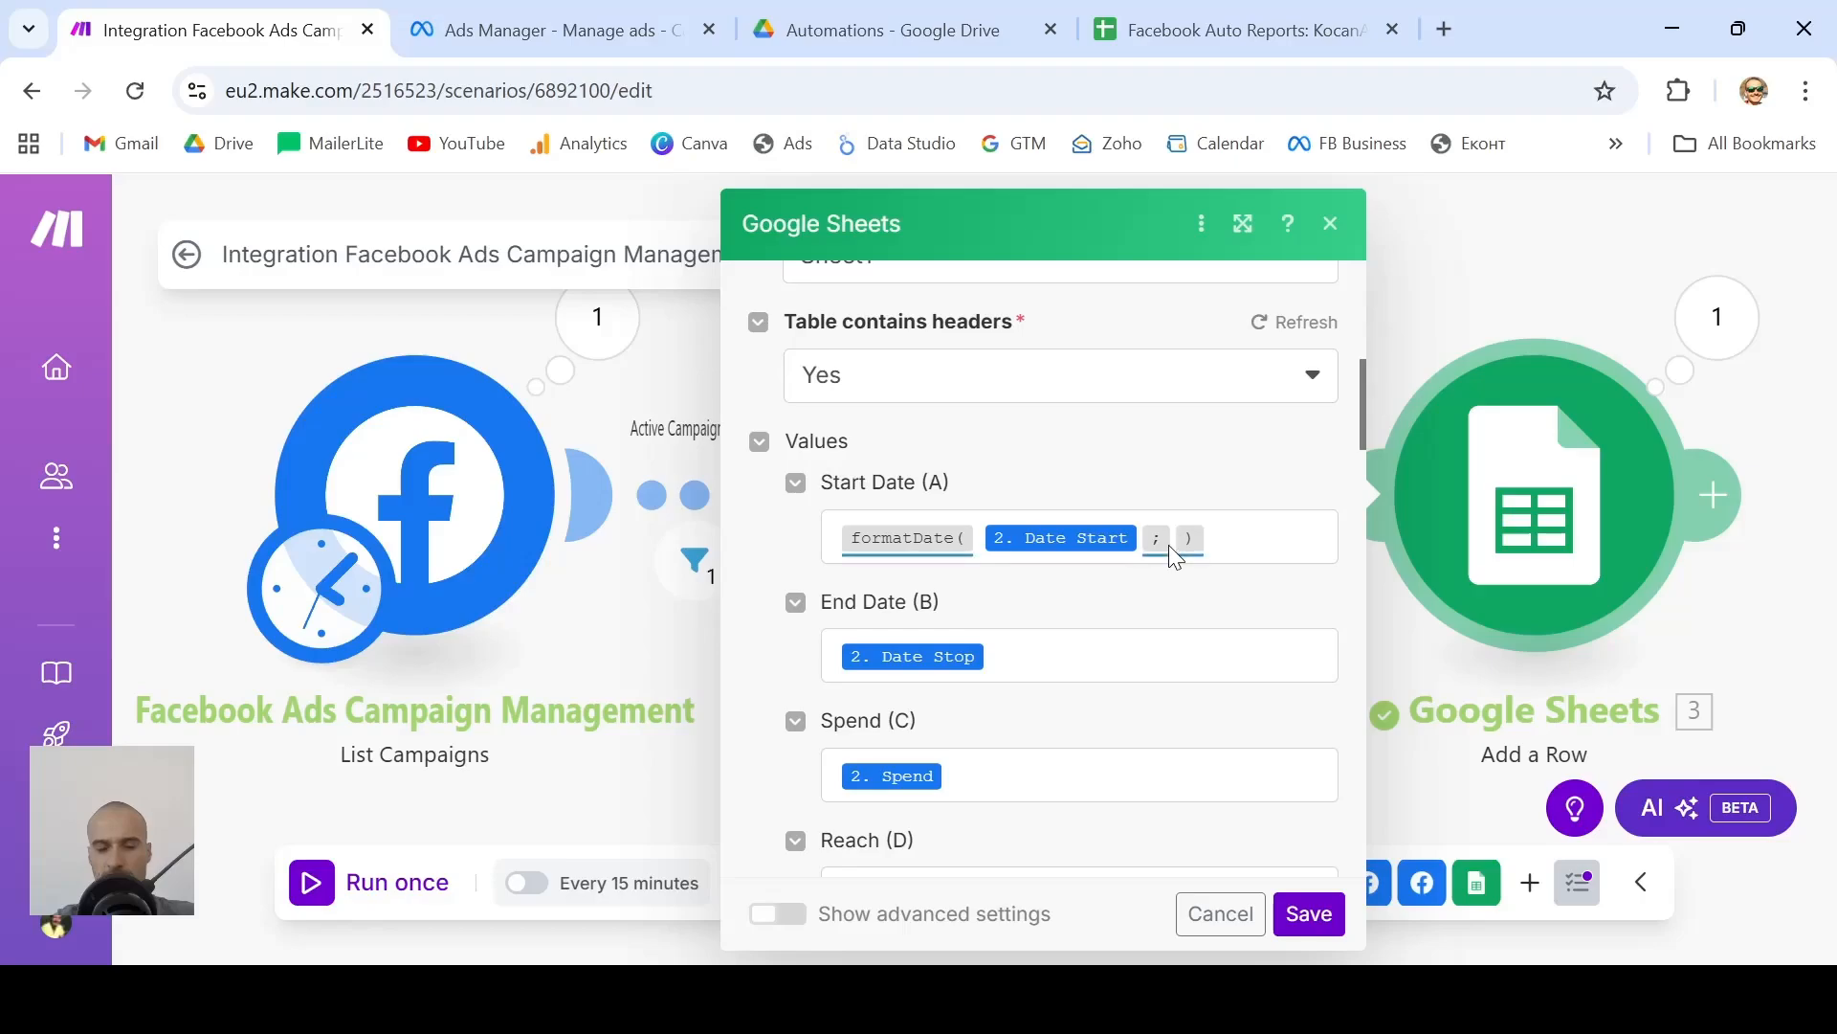
Examine the formatDate help examples to see how date format patterns are written
left_click(900, 539)
scroll(975, 421, "right", 2)
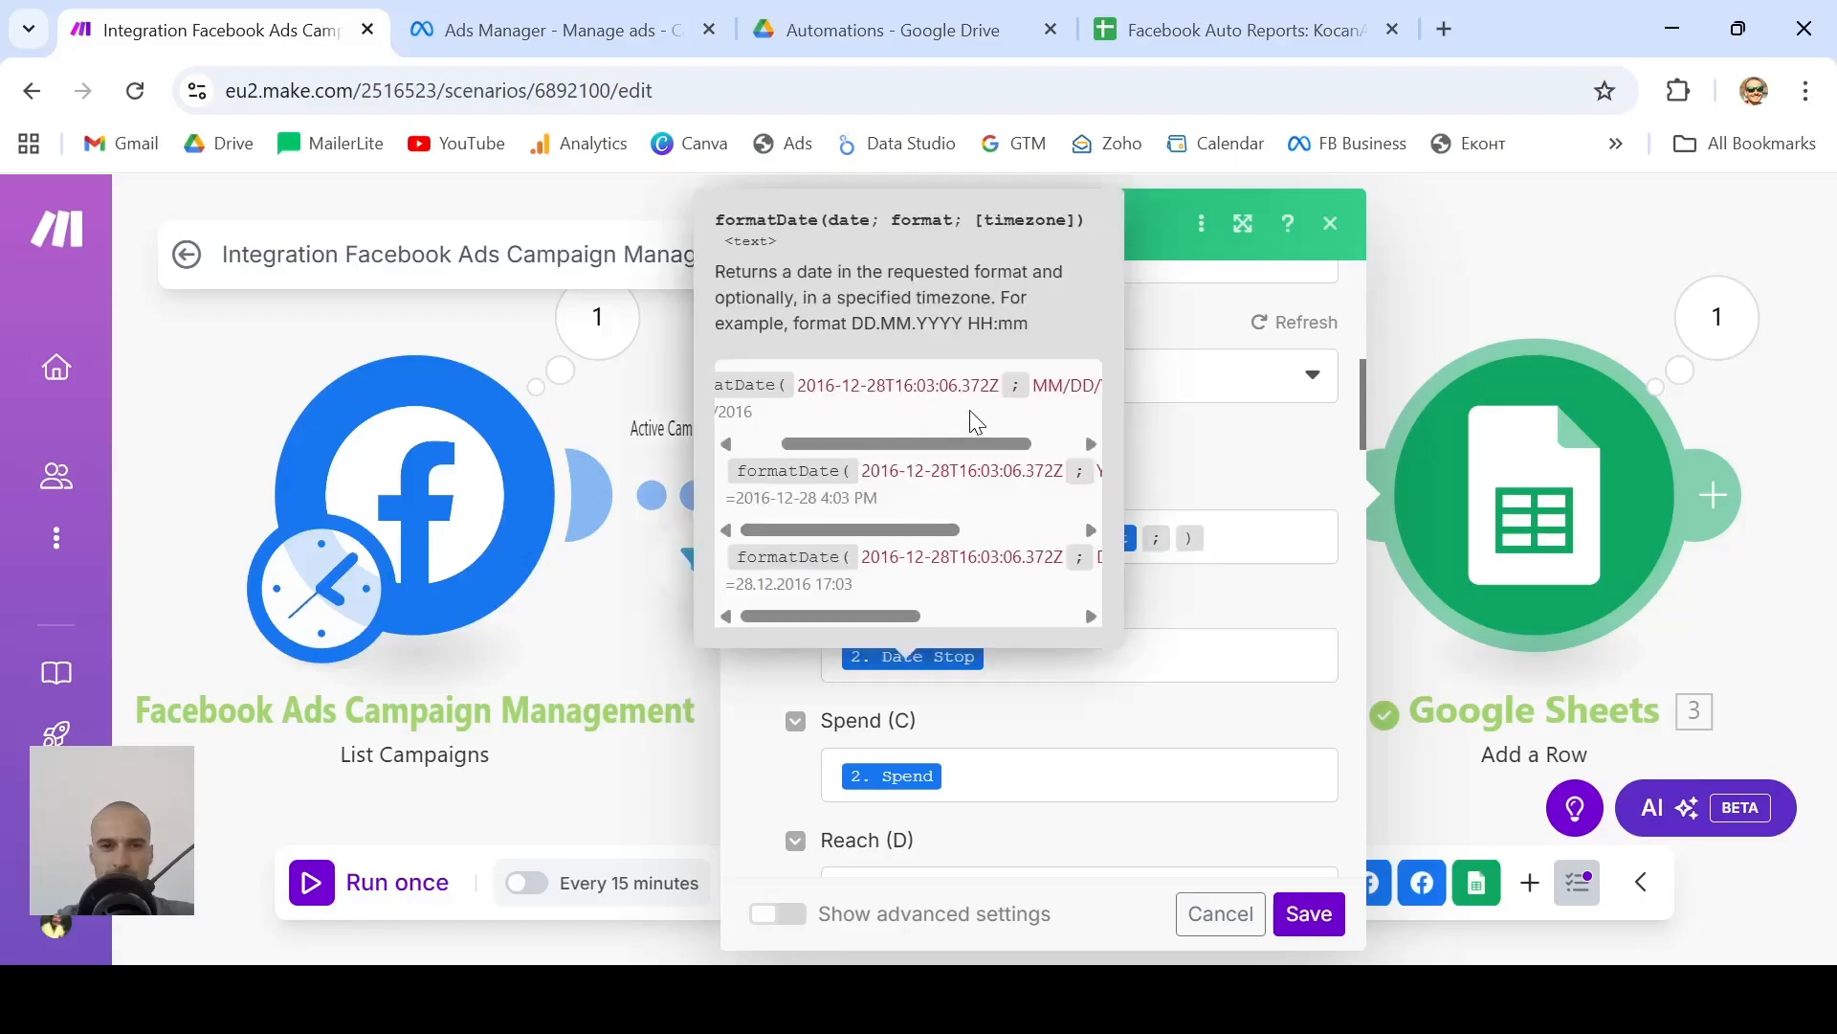
scroll(974, 421, "right", 3)
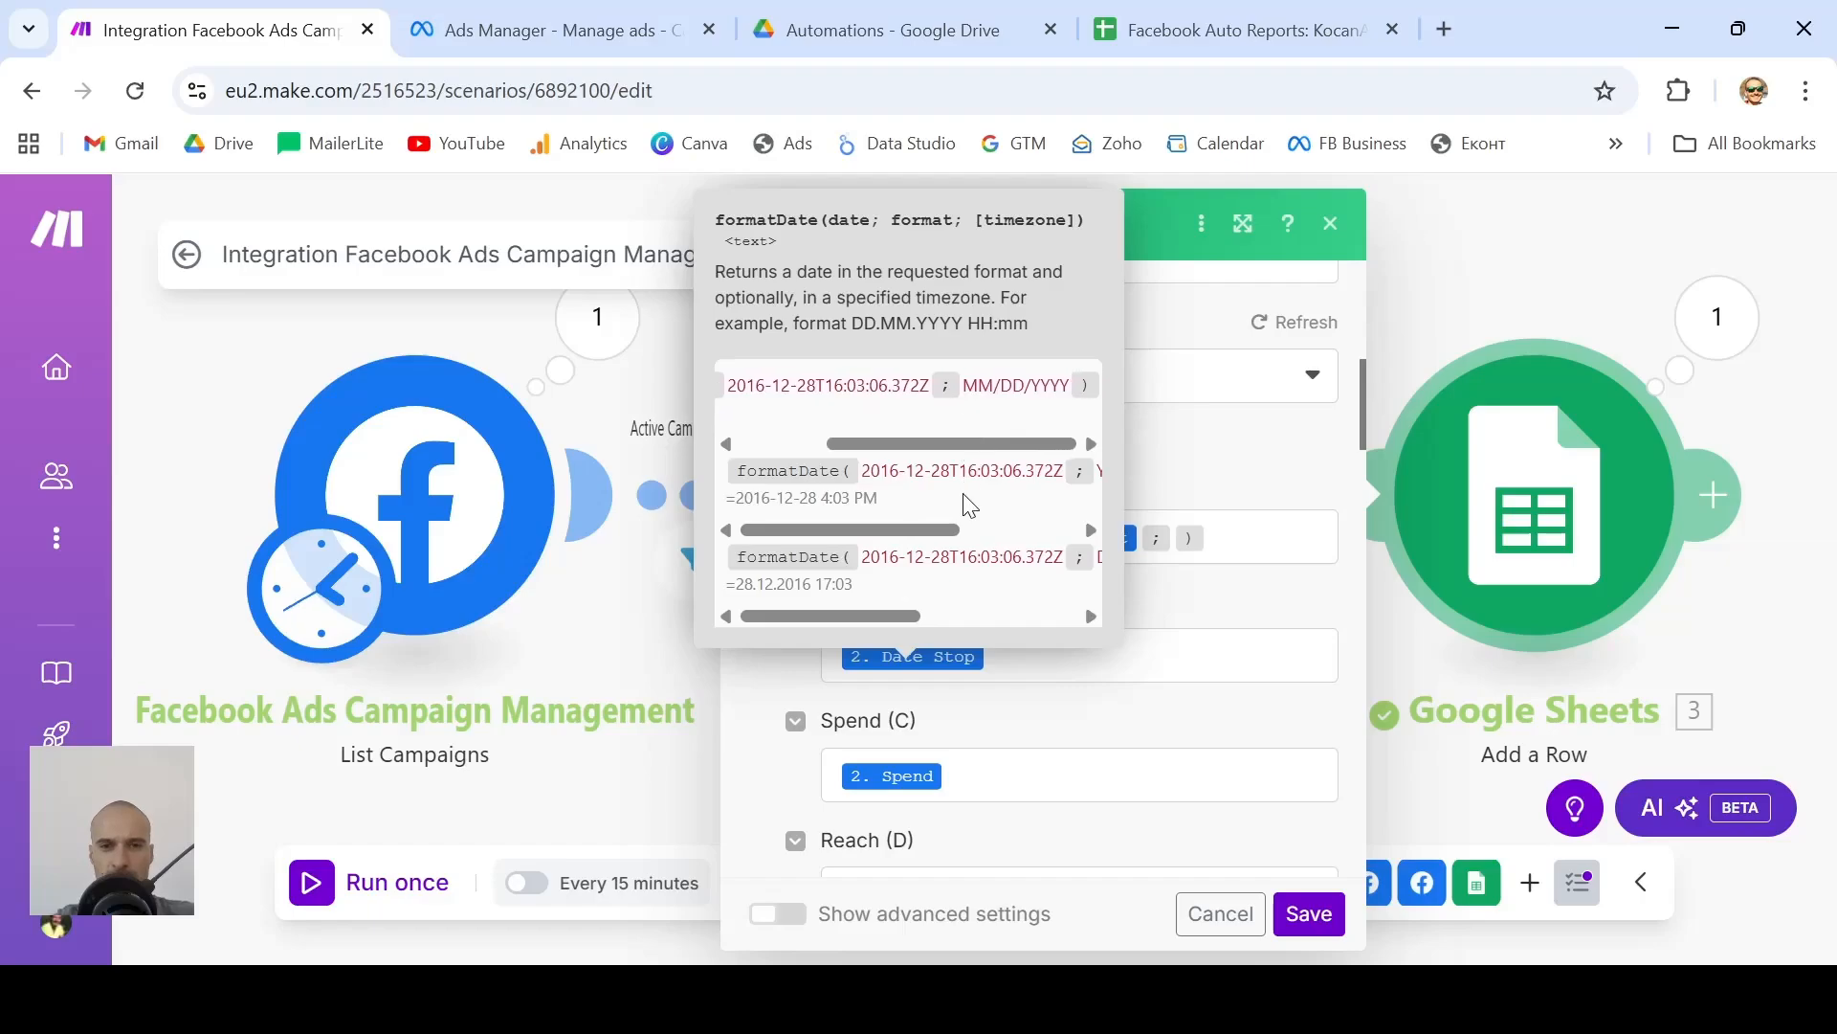
scroll(967, 507, "right", 3)
scroll(967, 505, "right", 1)
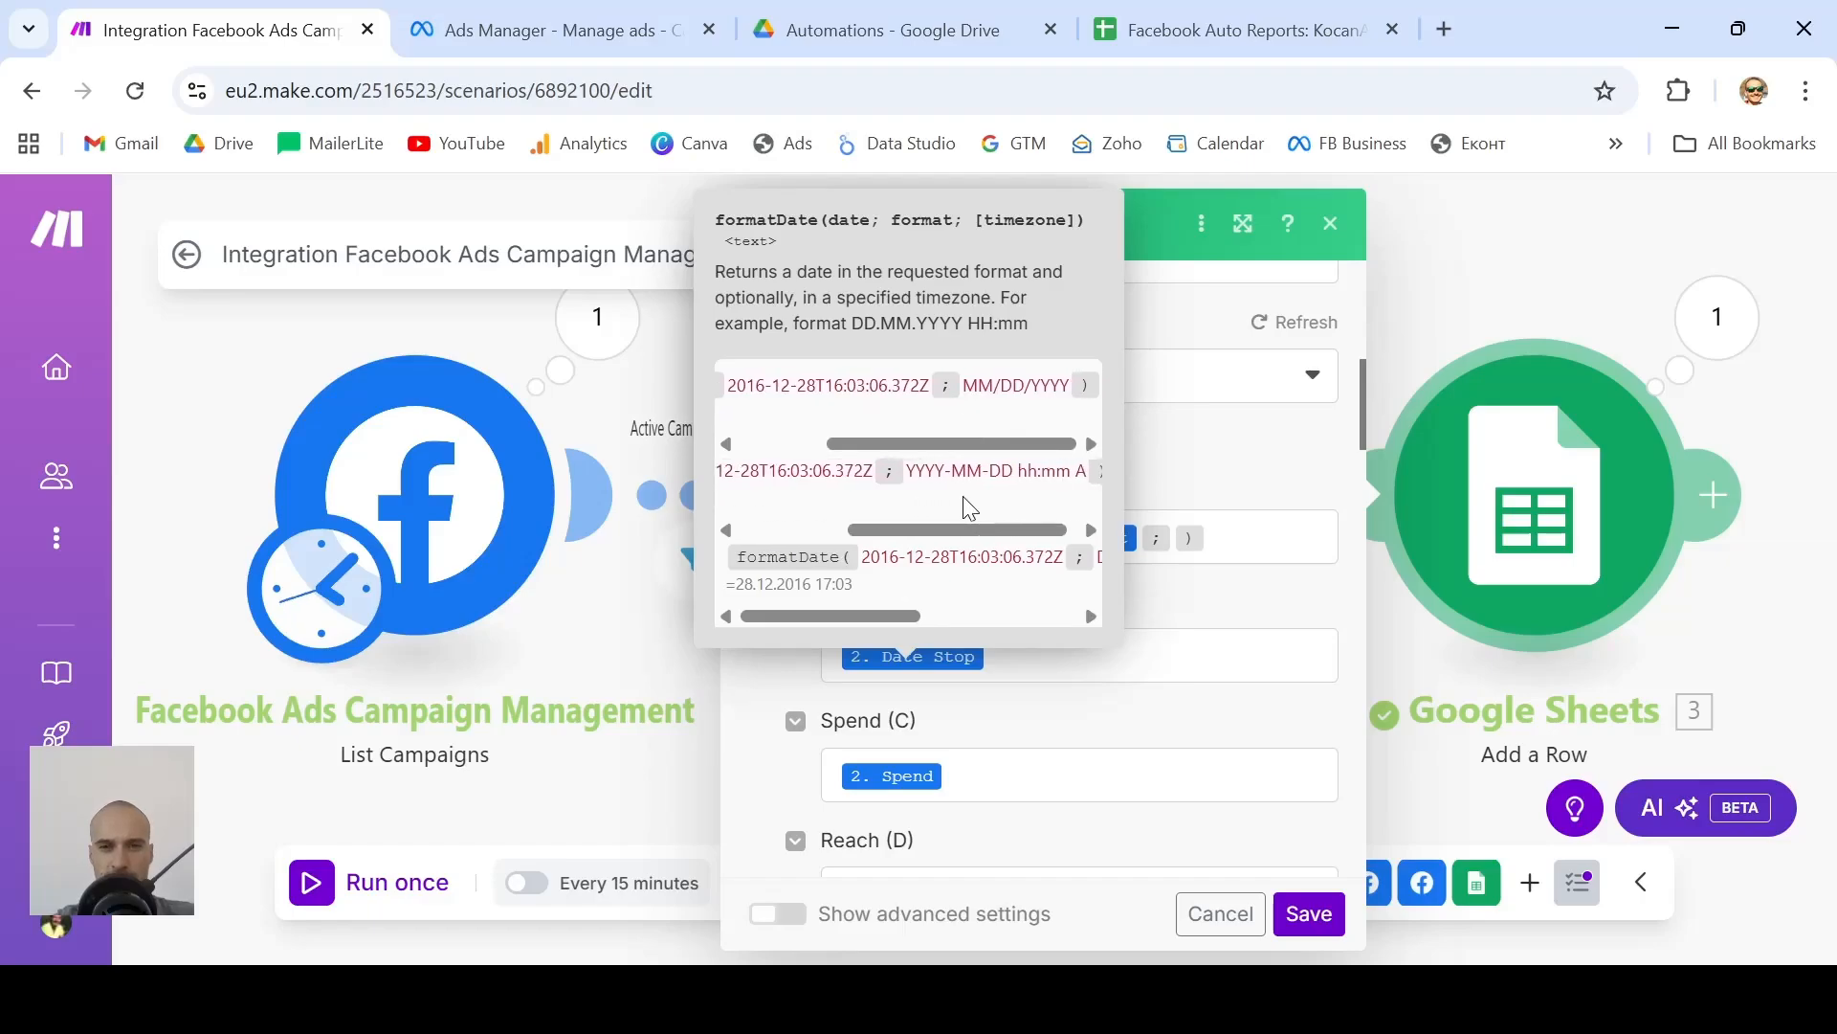
scroll(983, 586, "right", 3)
scroll(984, 586, "right", 1)
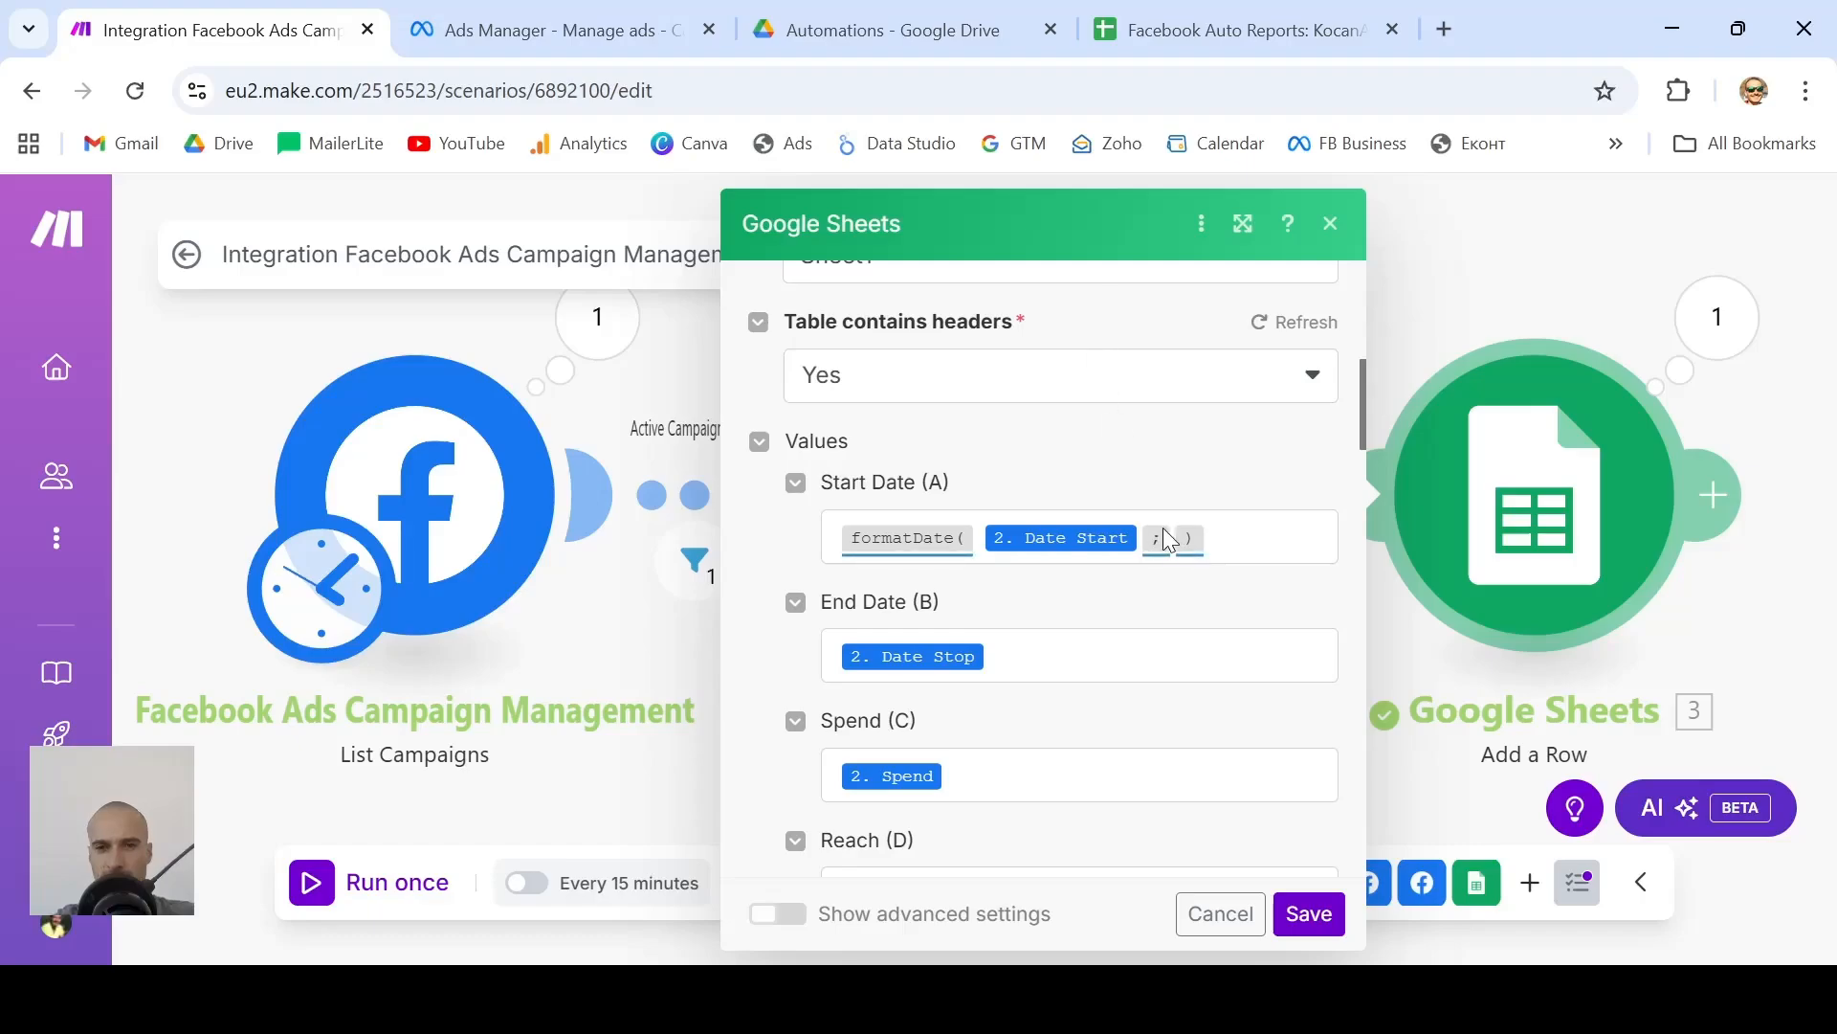
Set the formatDate format for Start Date (A) to DD-MM-YYYY
left_click(1175, 536)
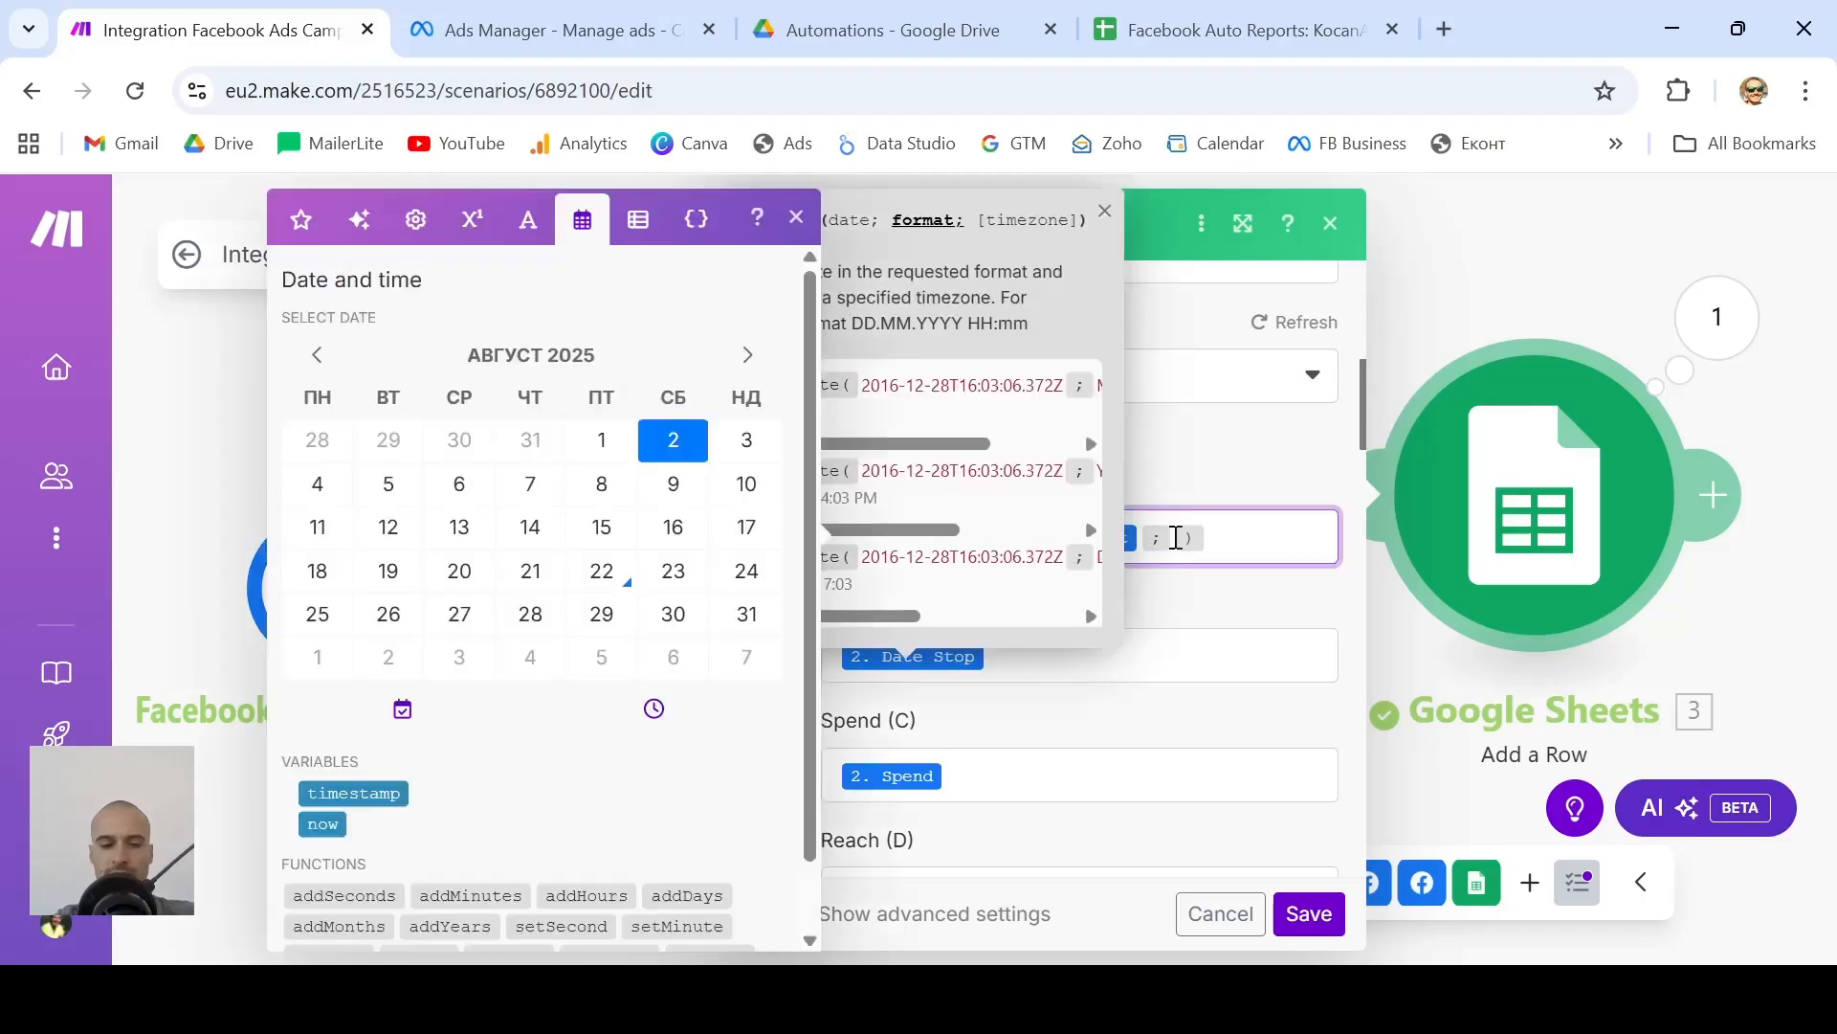
type("DD")
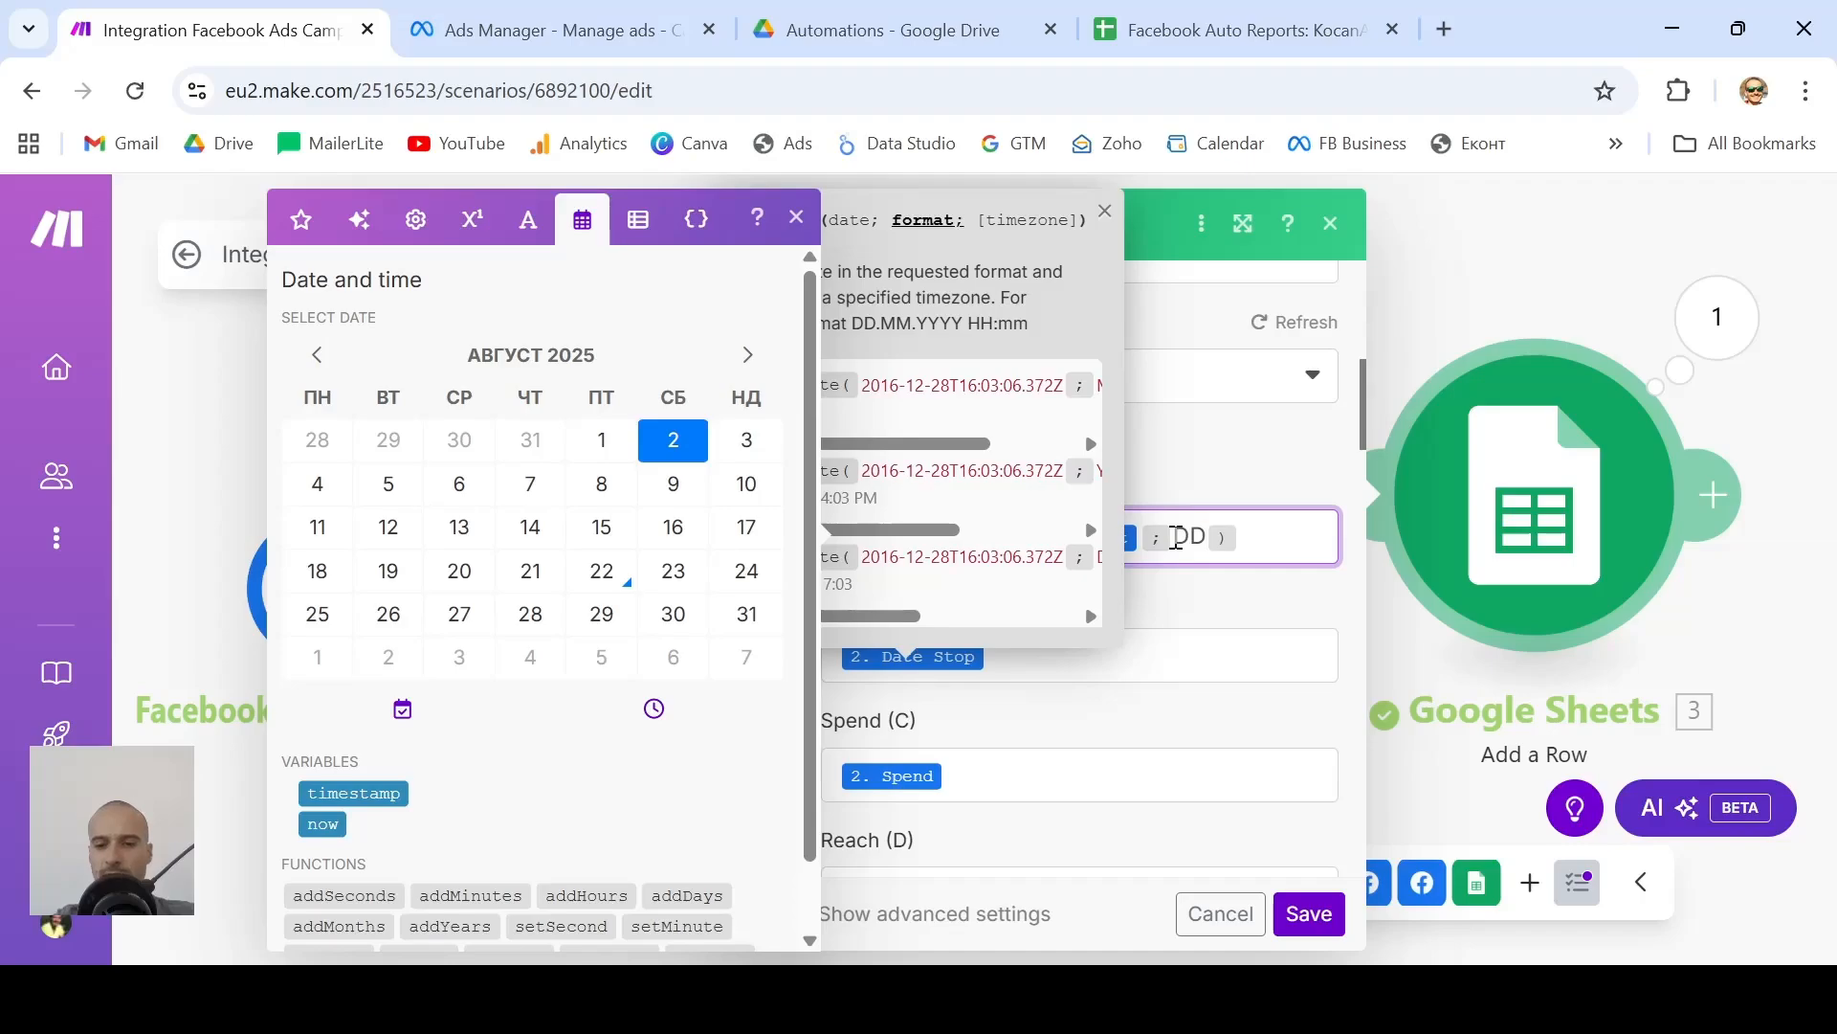
type("-MM")
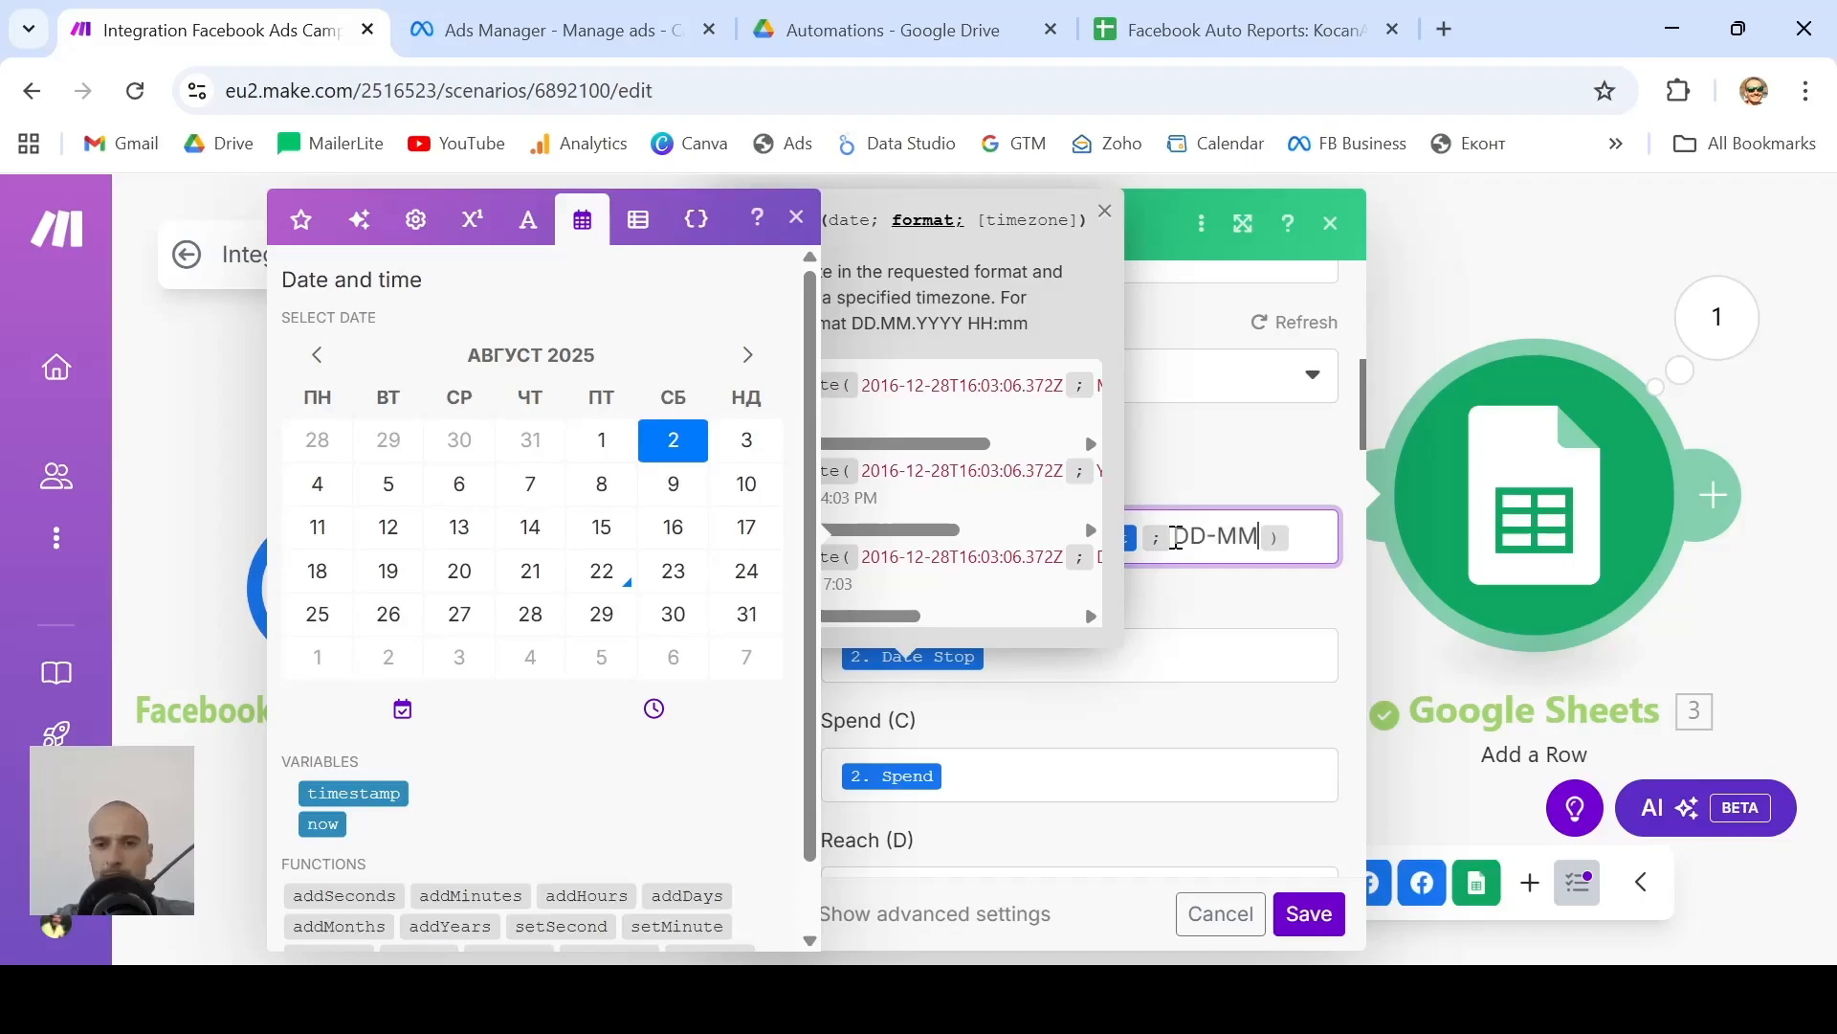
type("-YY")
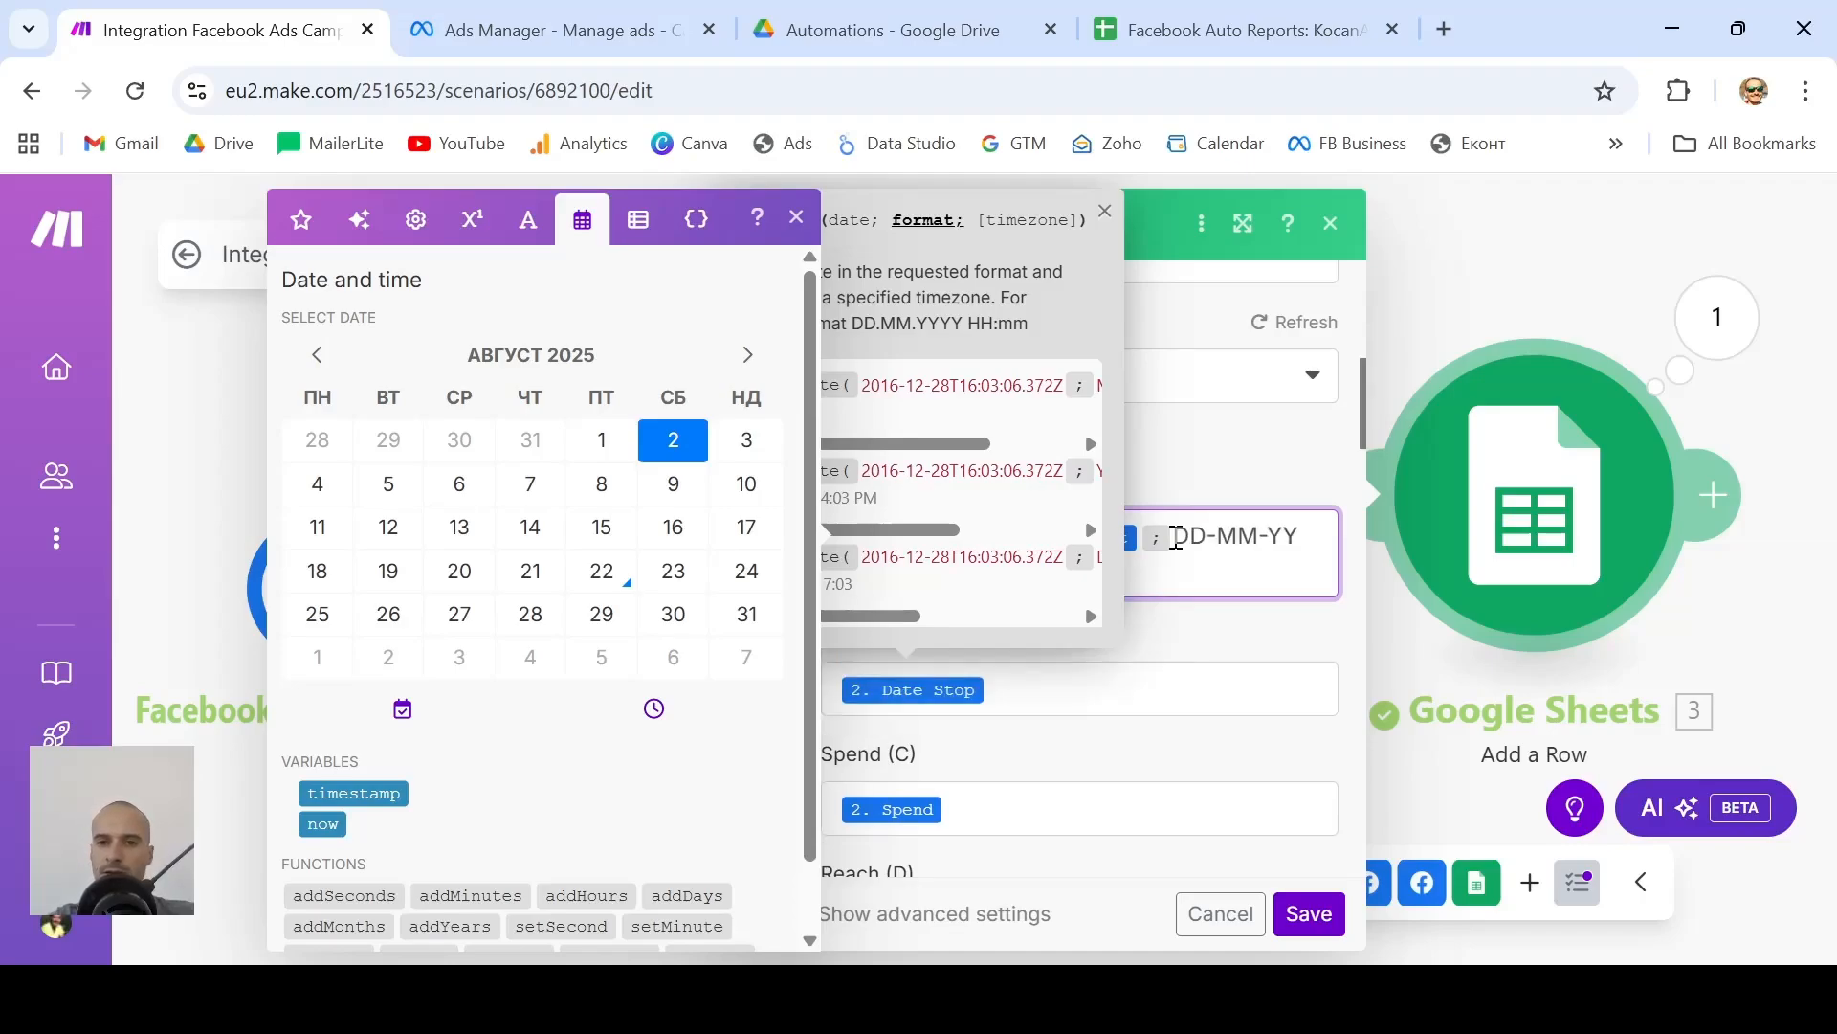
key("BackSpace")
key("BackSpace")
key("BackSpace")
type("YYYY")
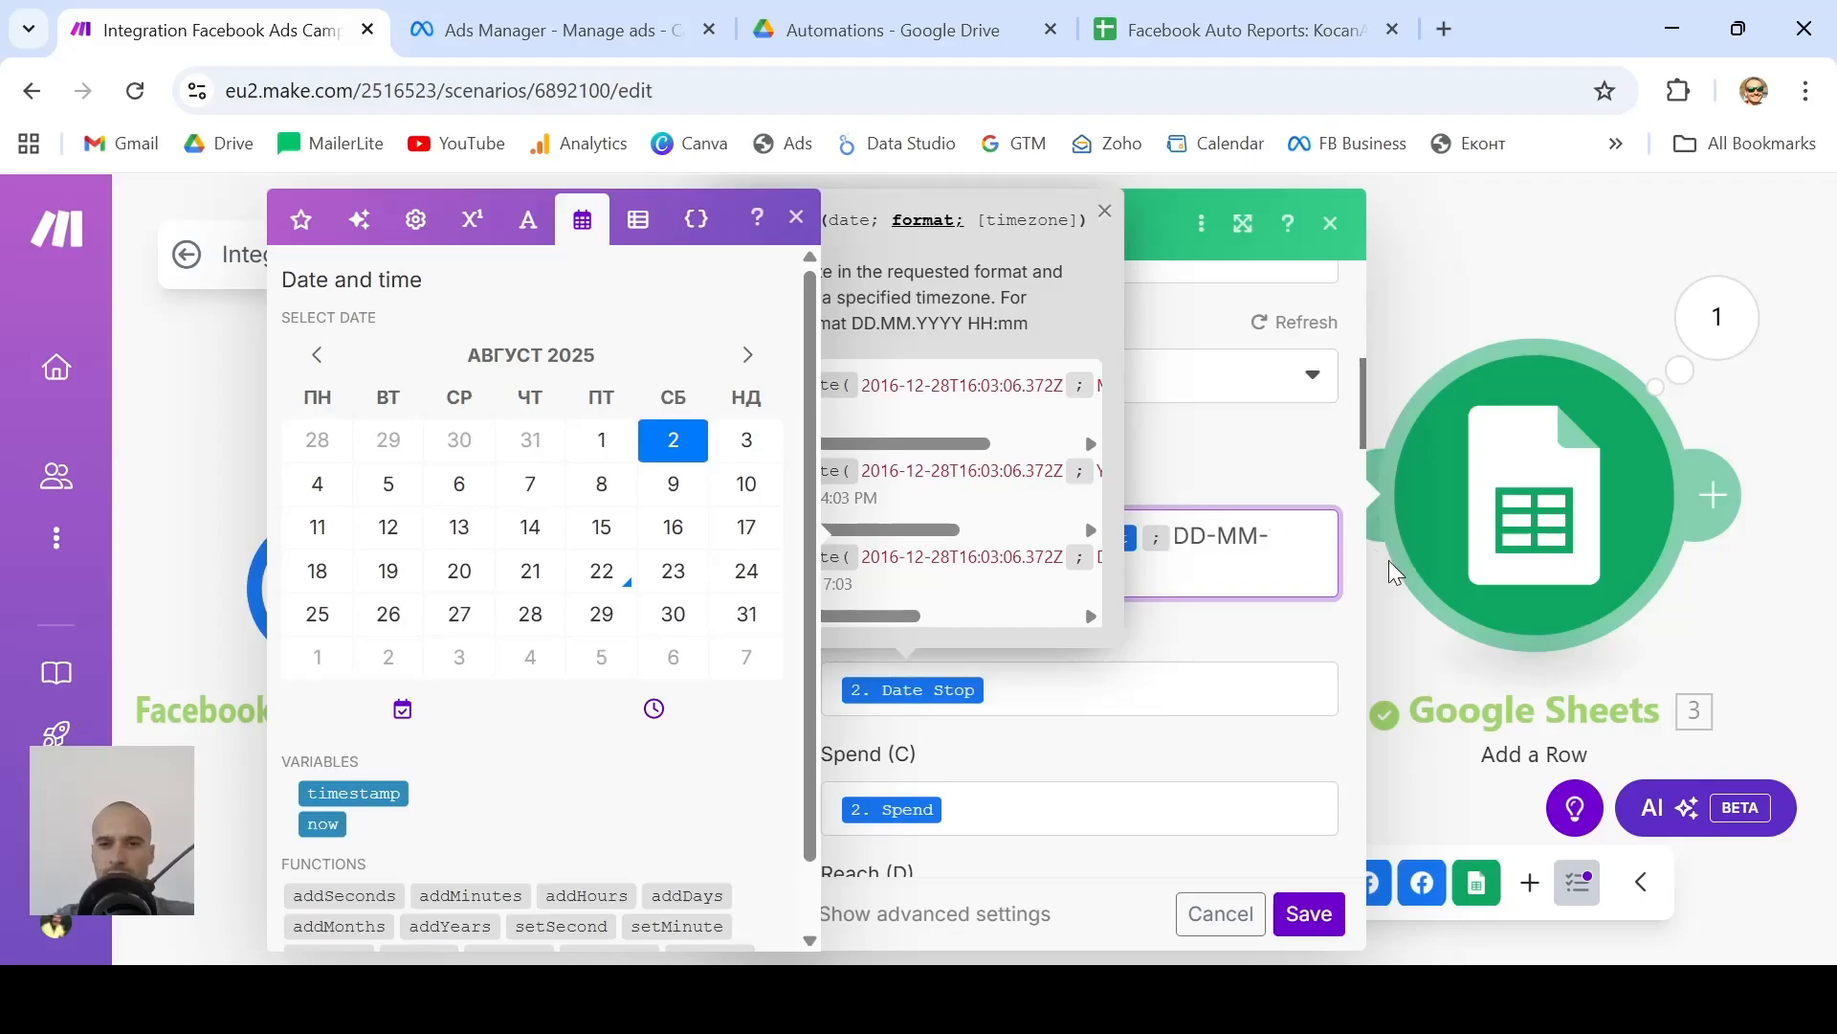
left_click(1181, 617)
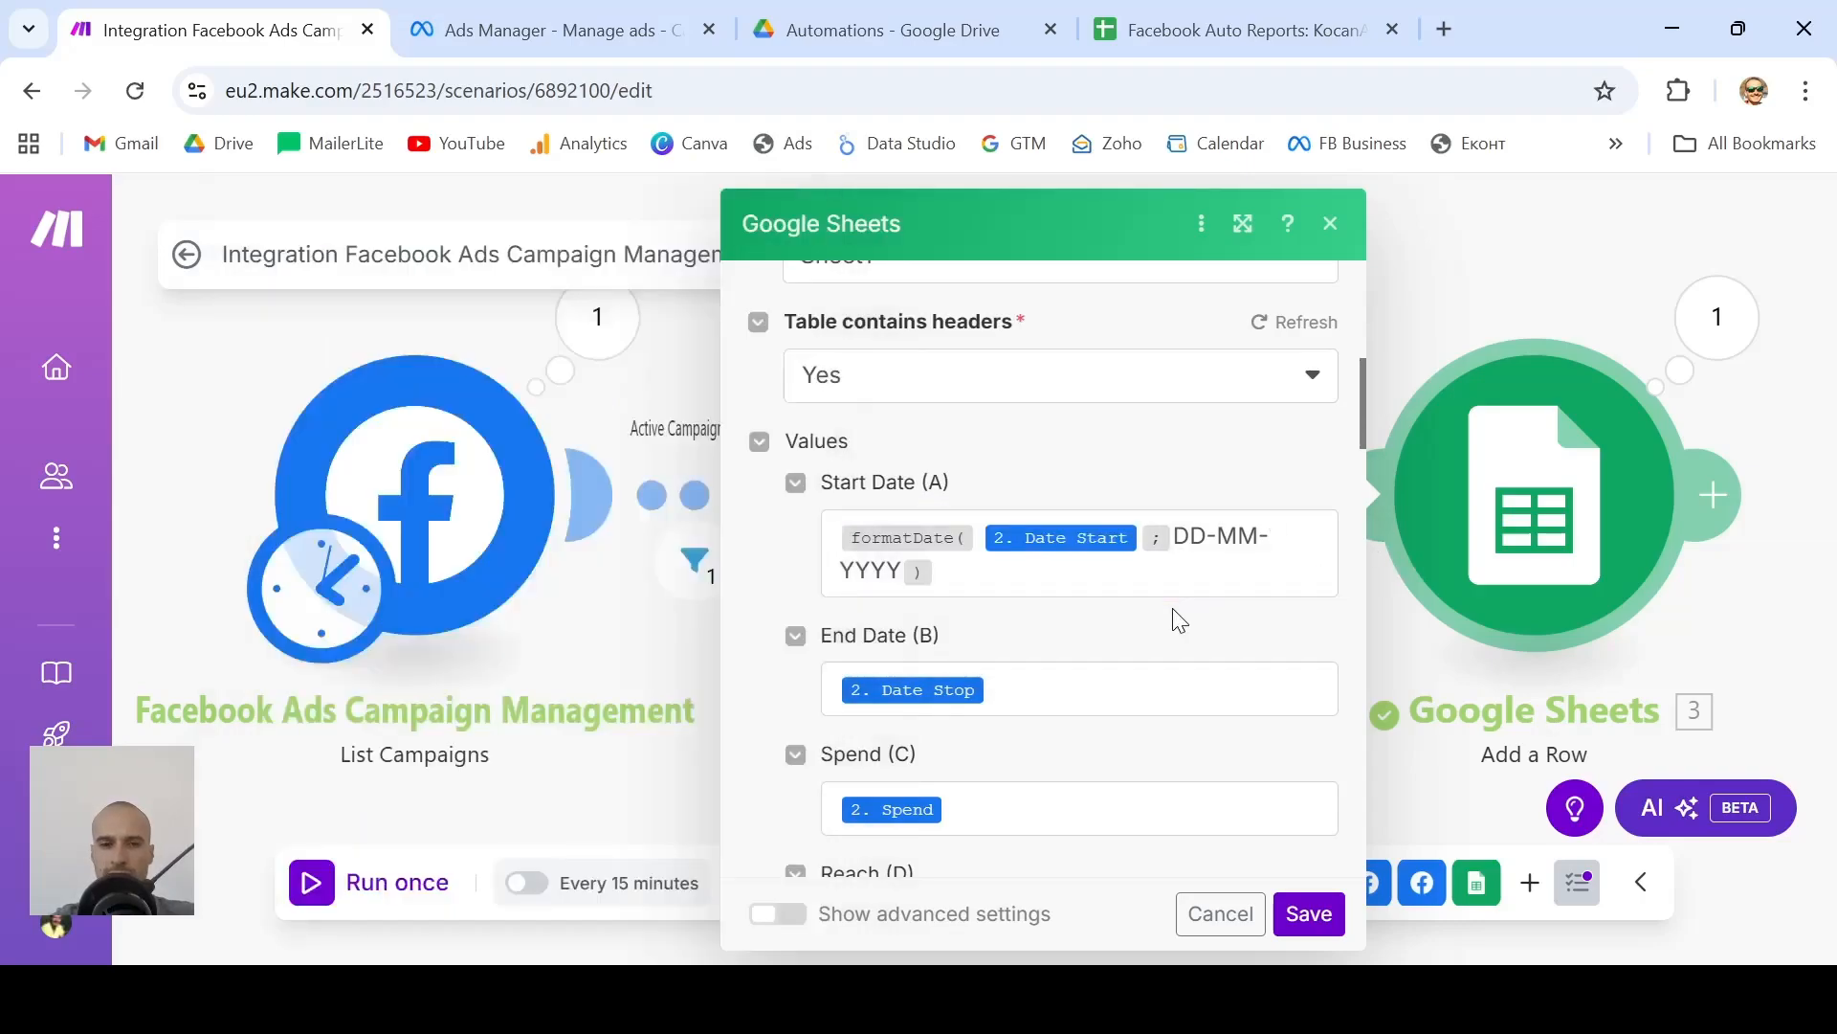
Wrap the Date Stop value mapped to End Date (B) in a formatDate function as its date argument
scroll(1173, 613, "down", 1)
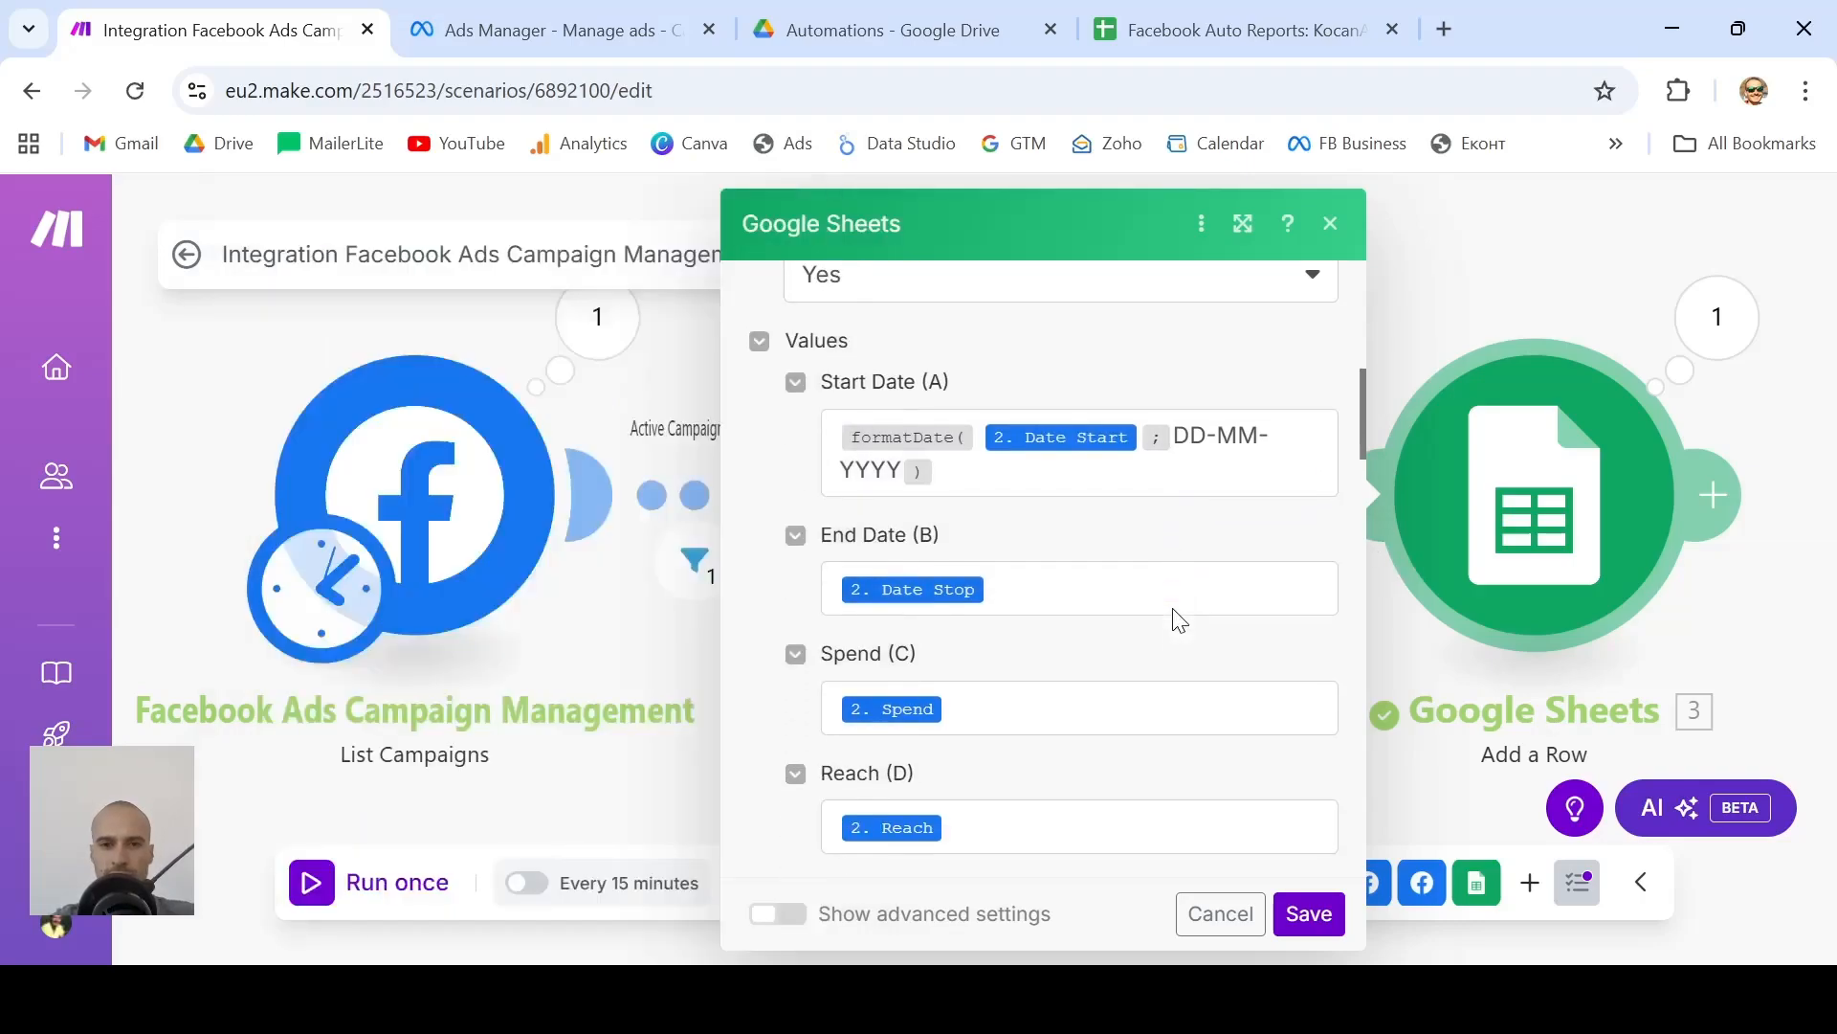
left_click(835, 581)
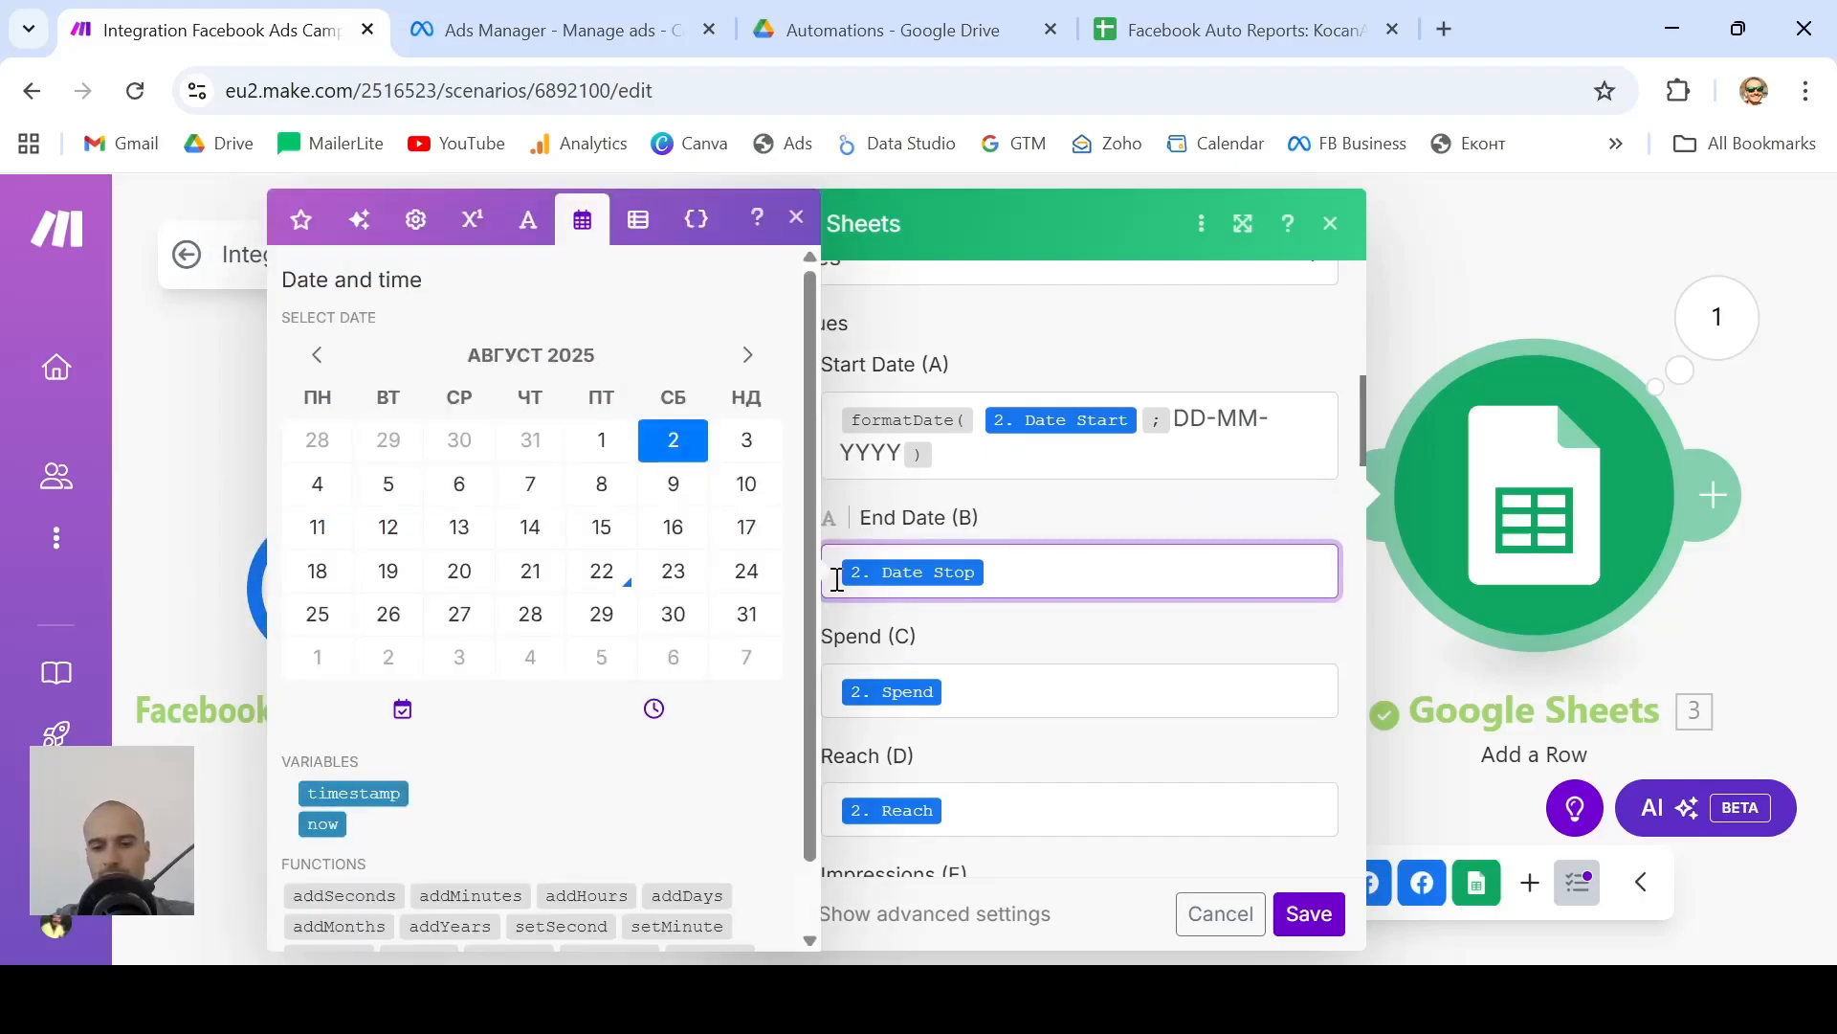
type("/ ")
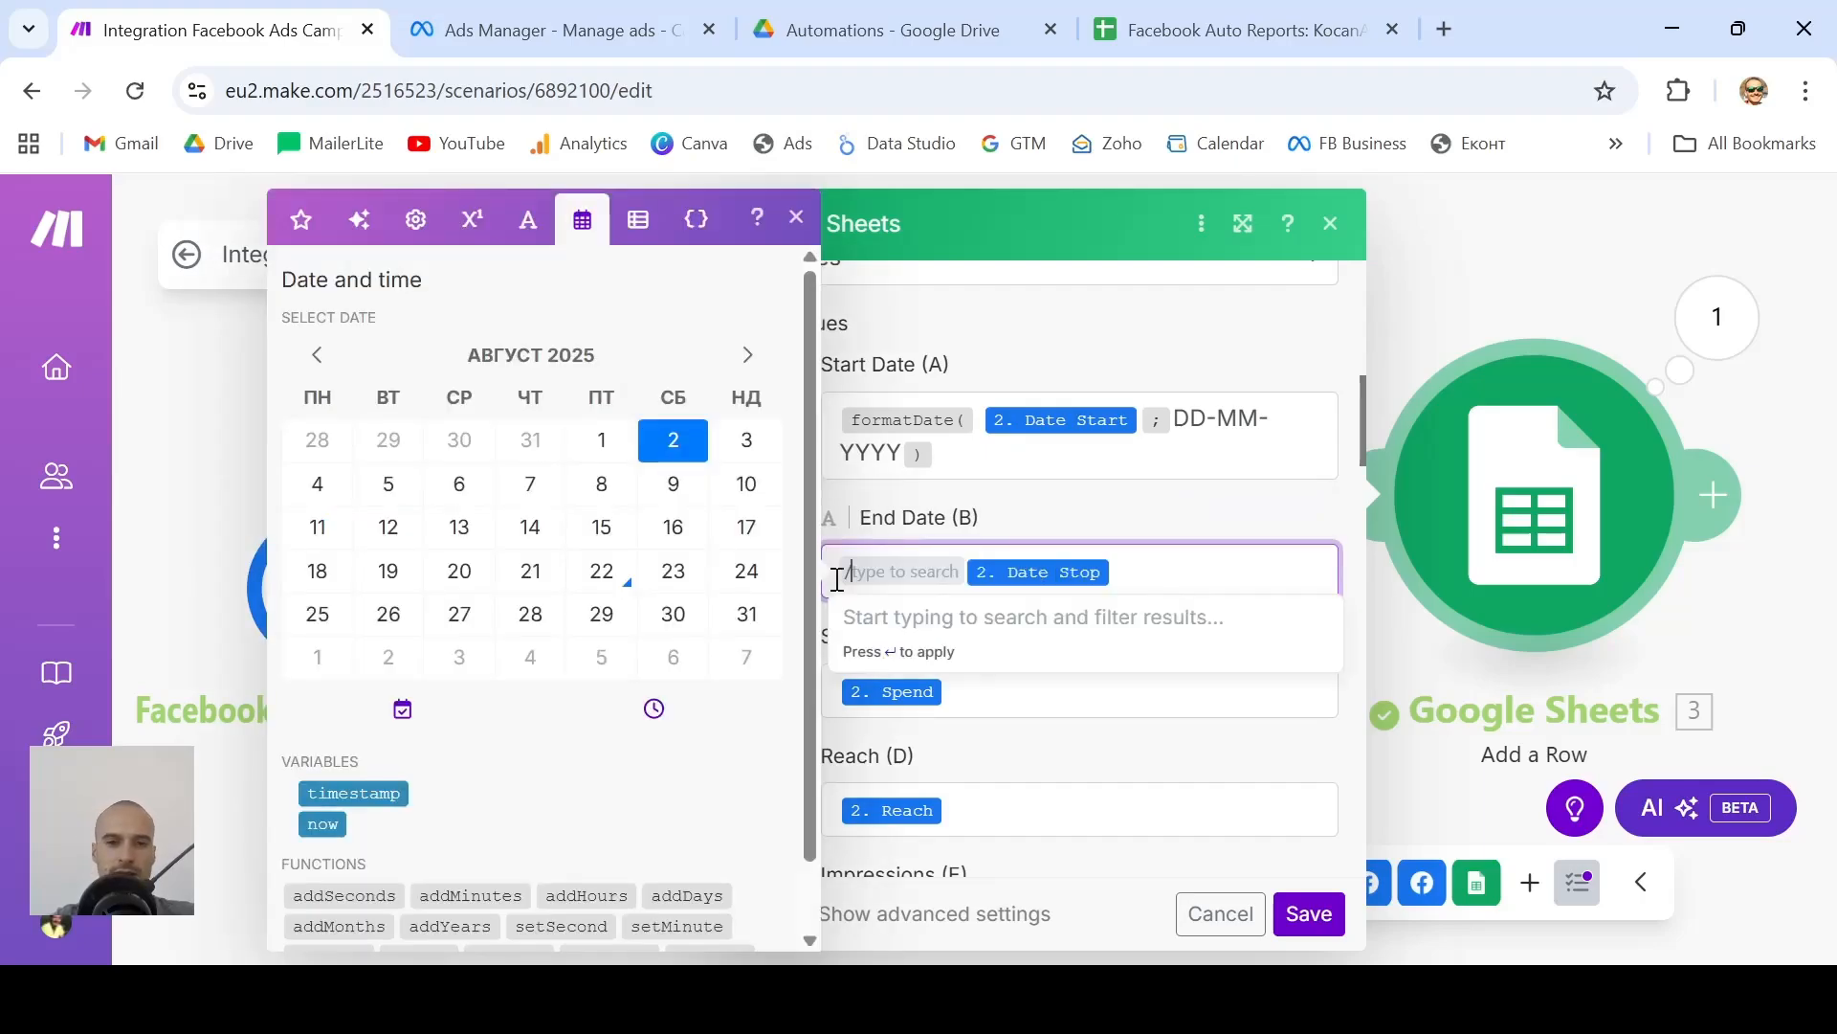
type("forma")
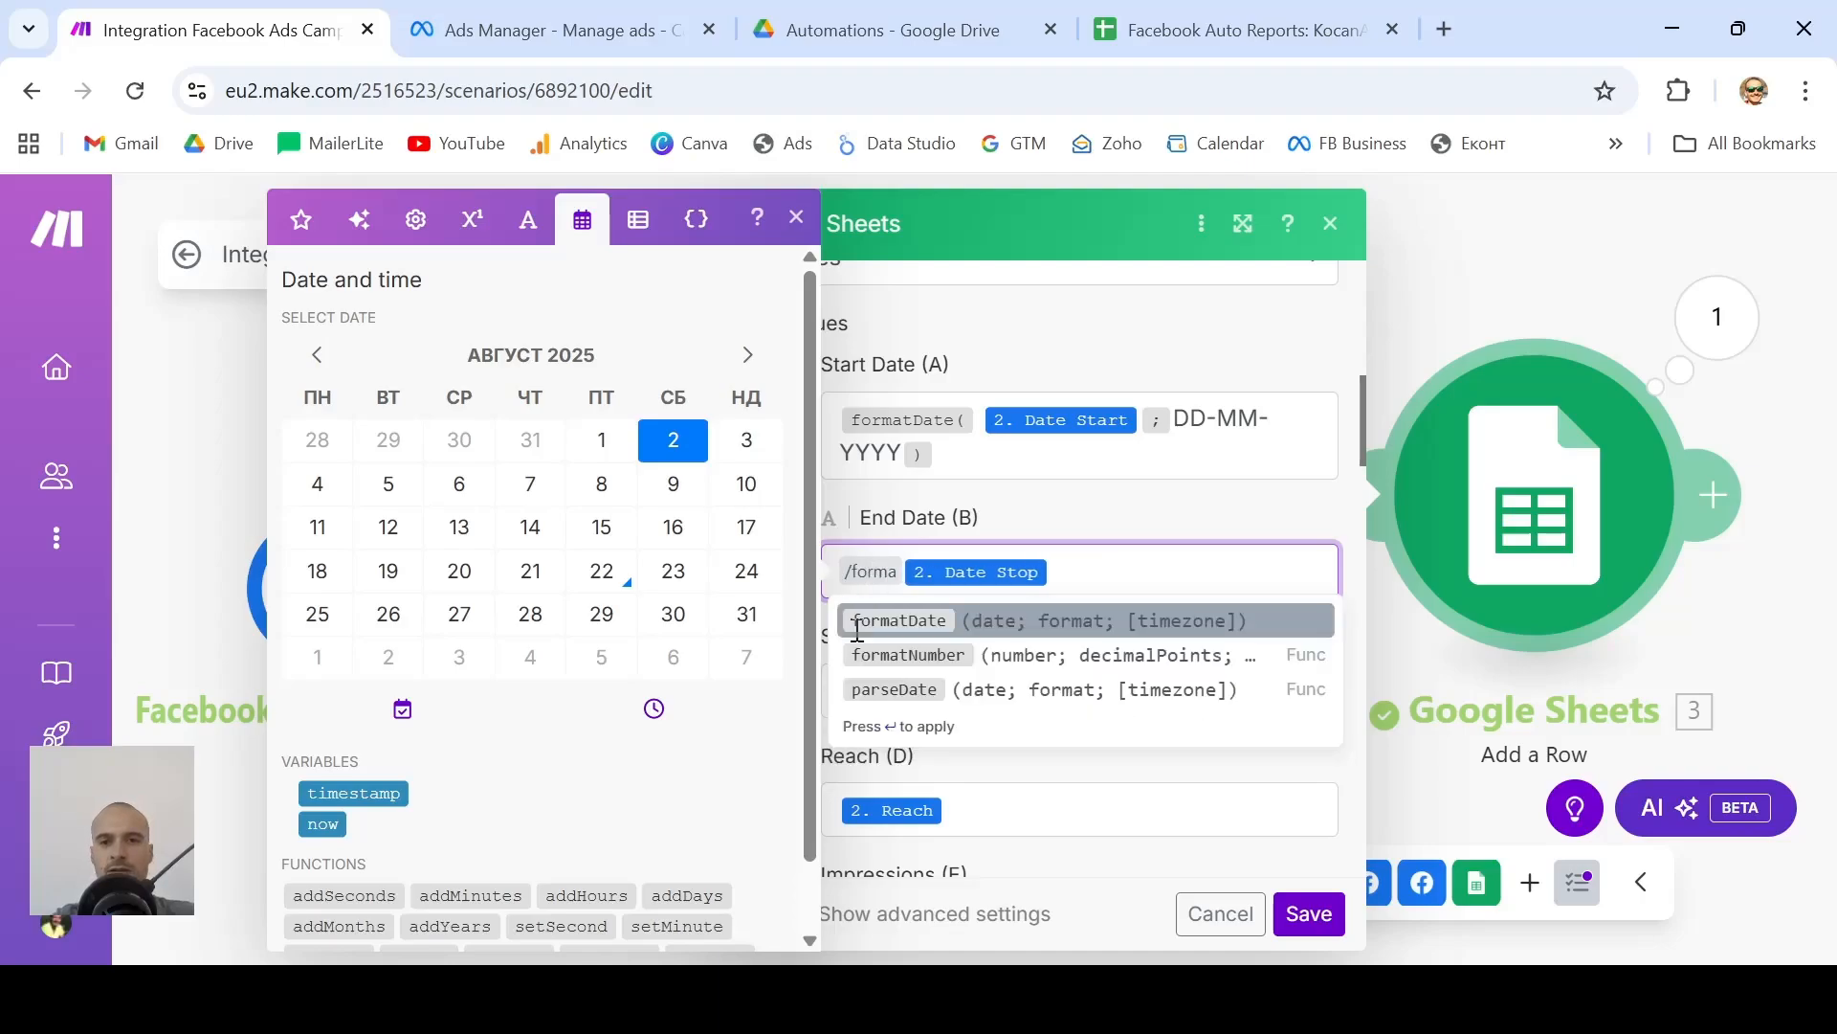
left_click(949, 622)
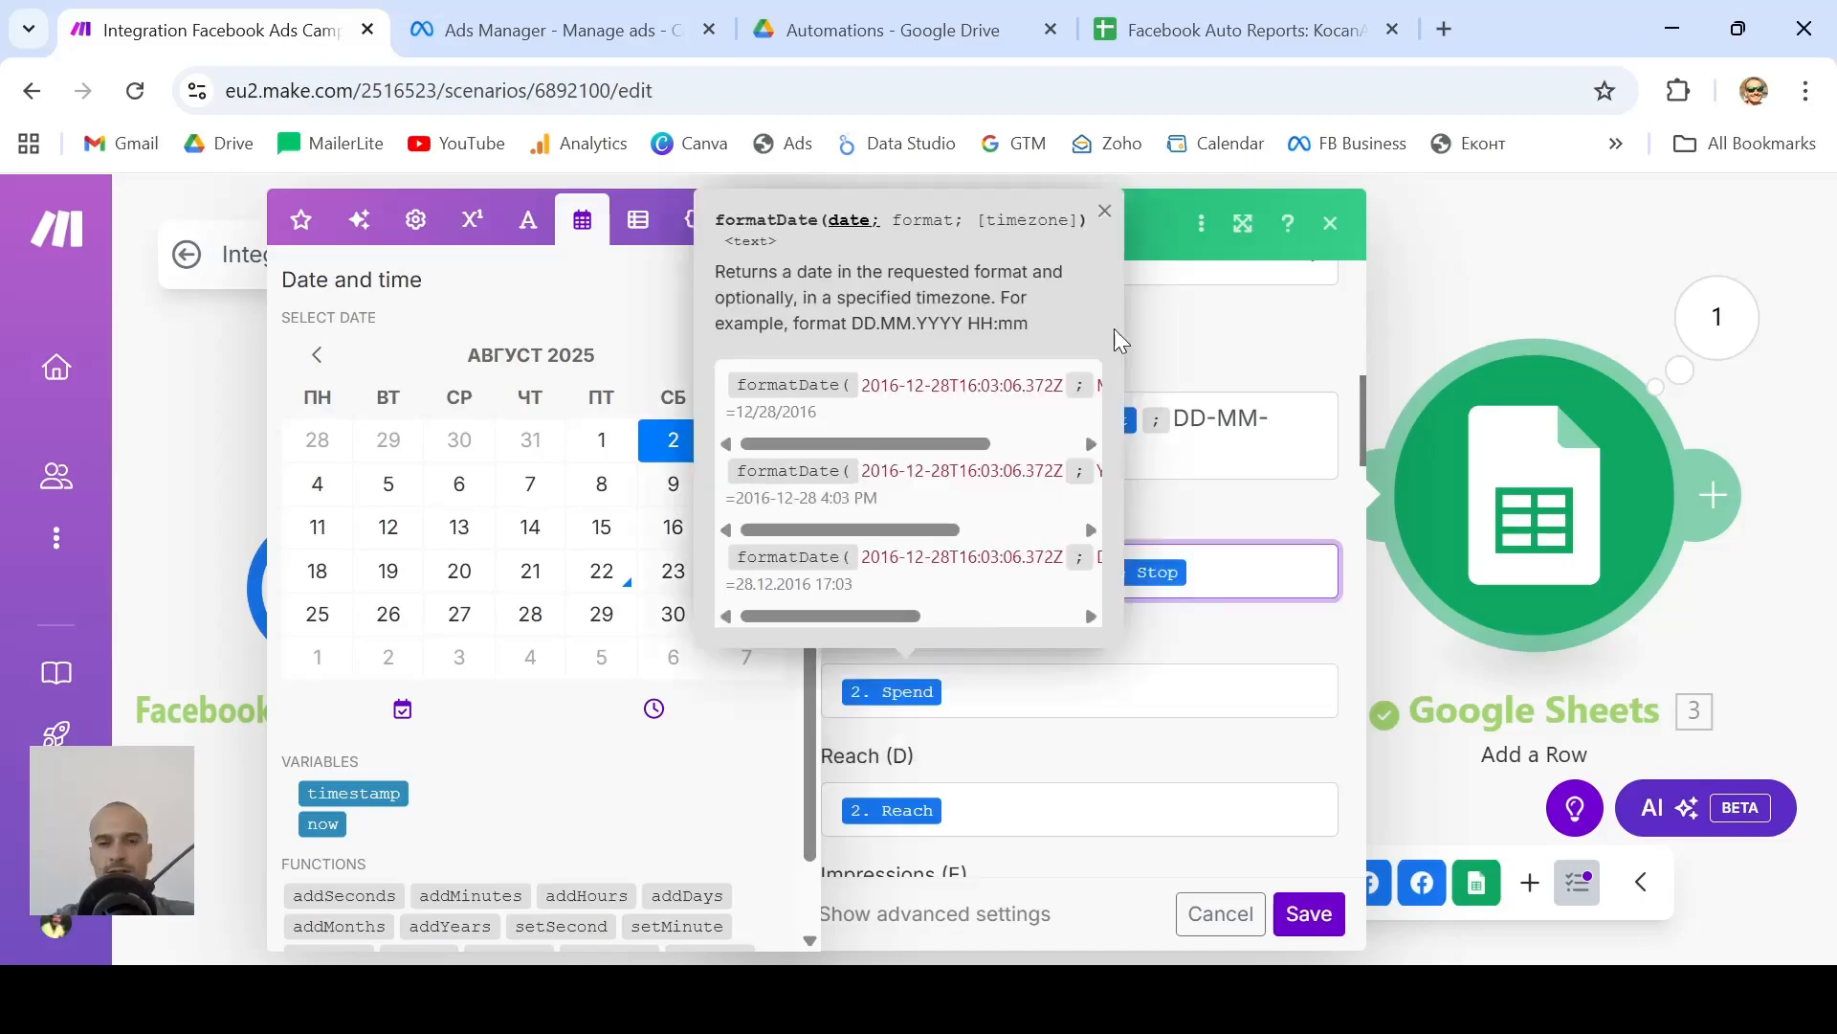
left_click(1106, 212)
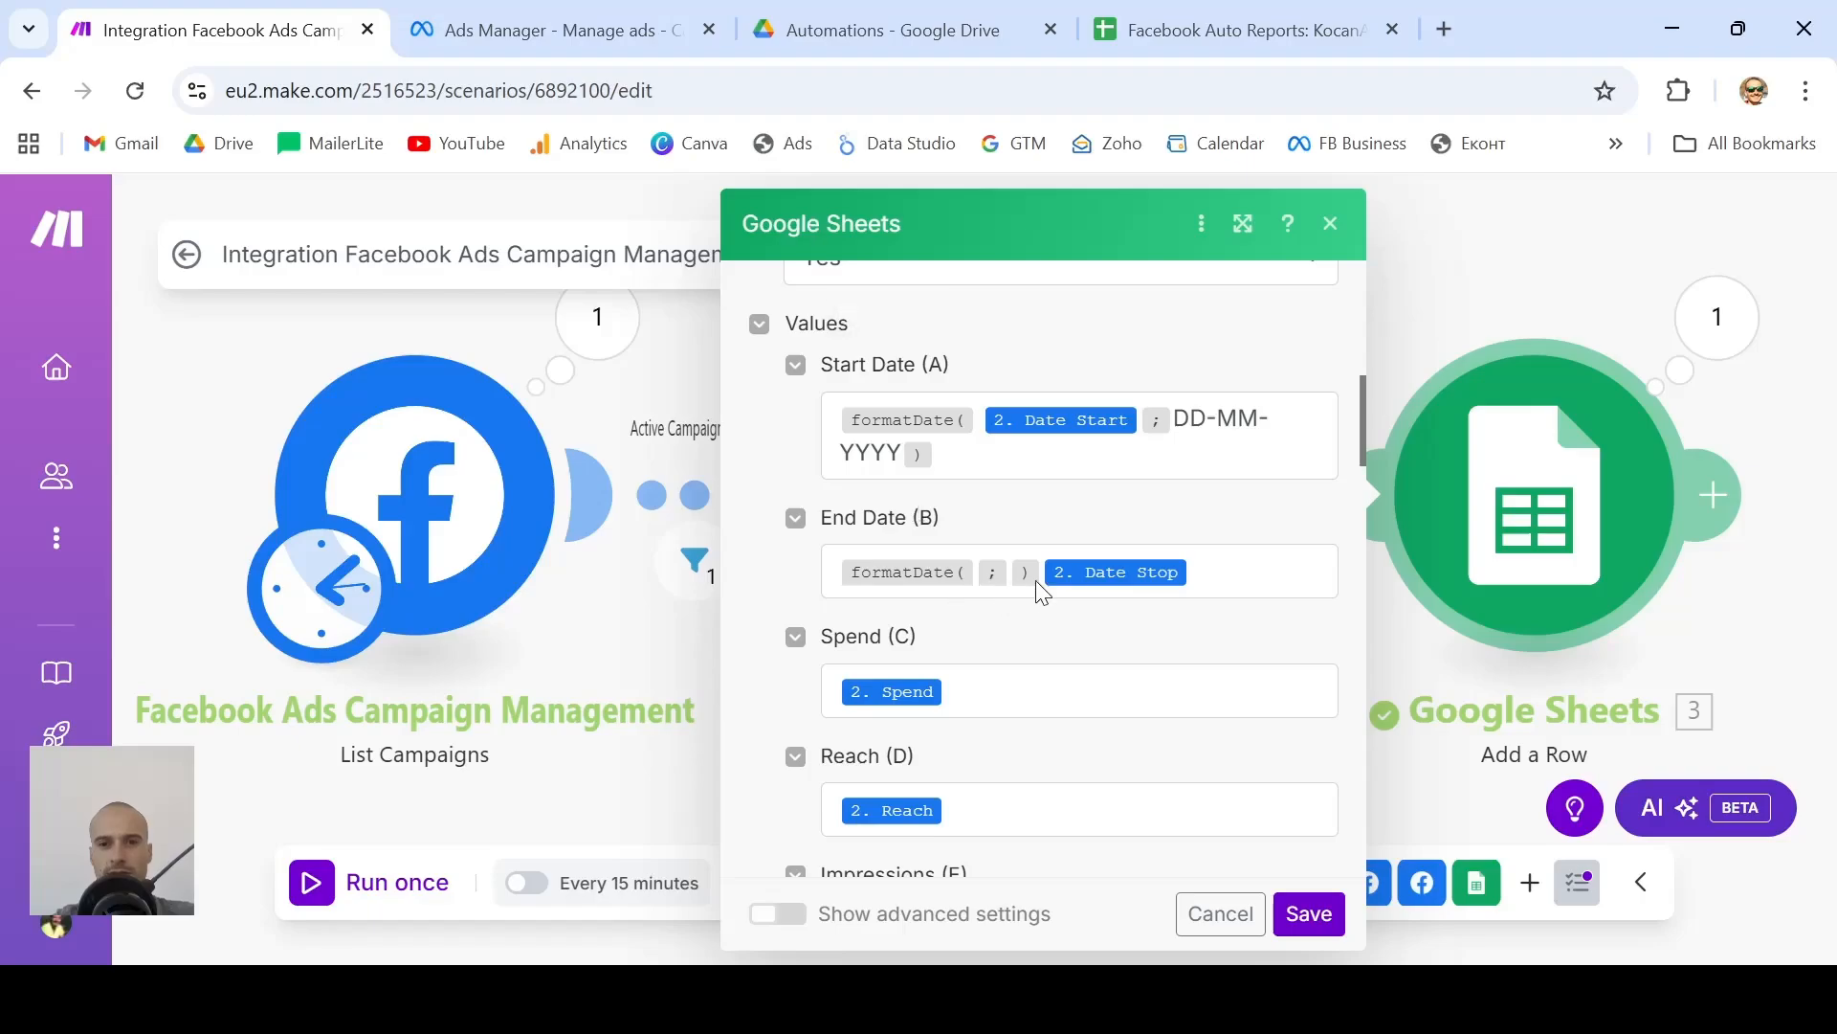
left_click_drag(1128, 572, 985, 579)
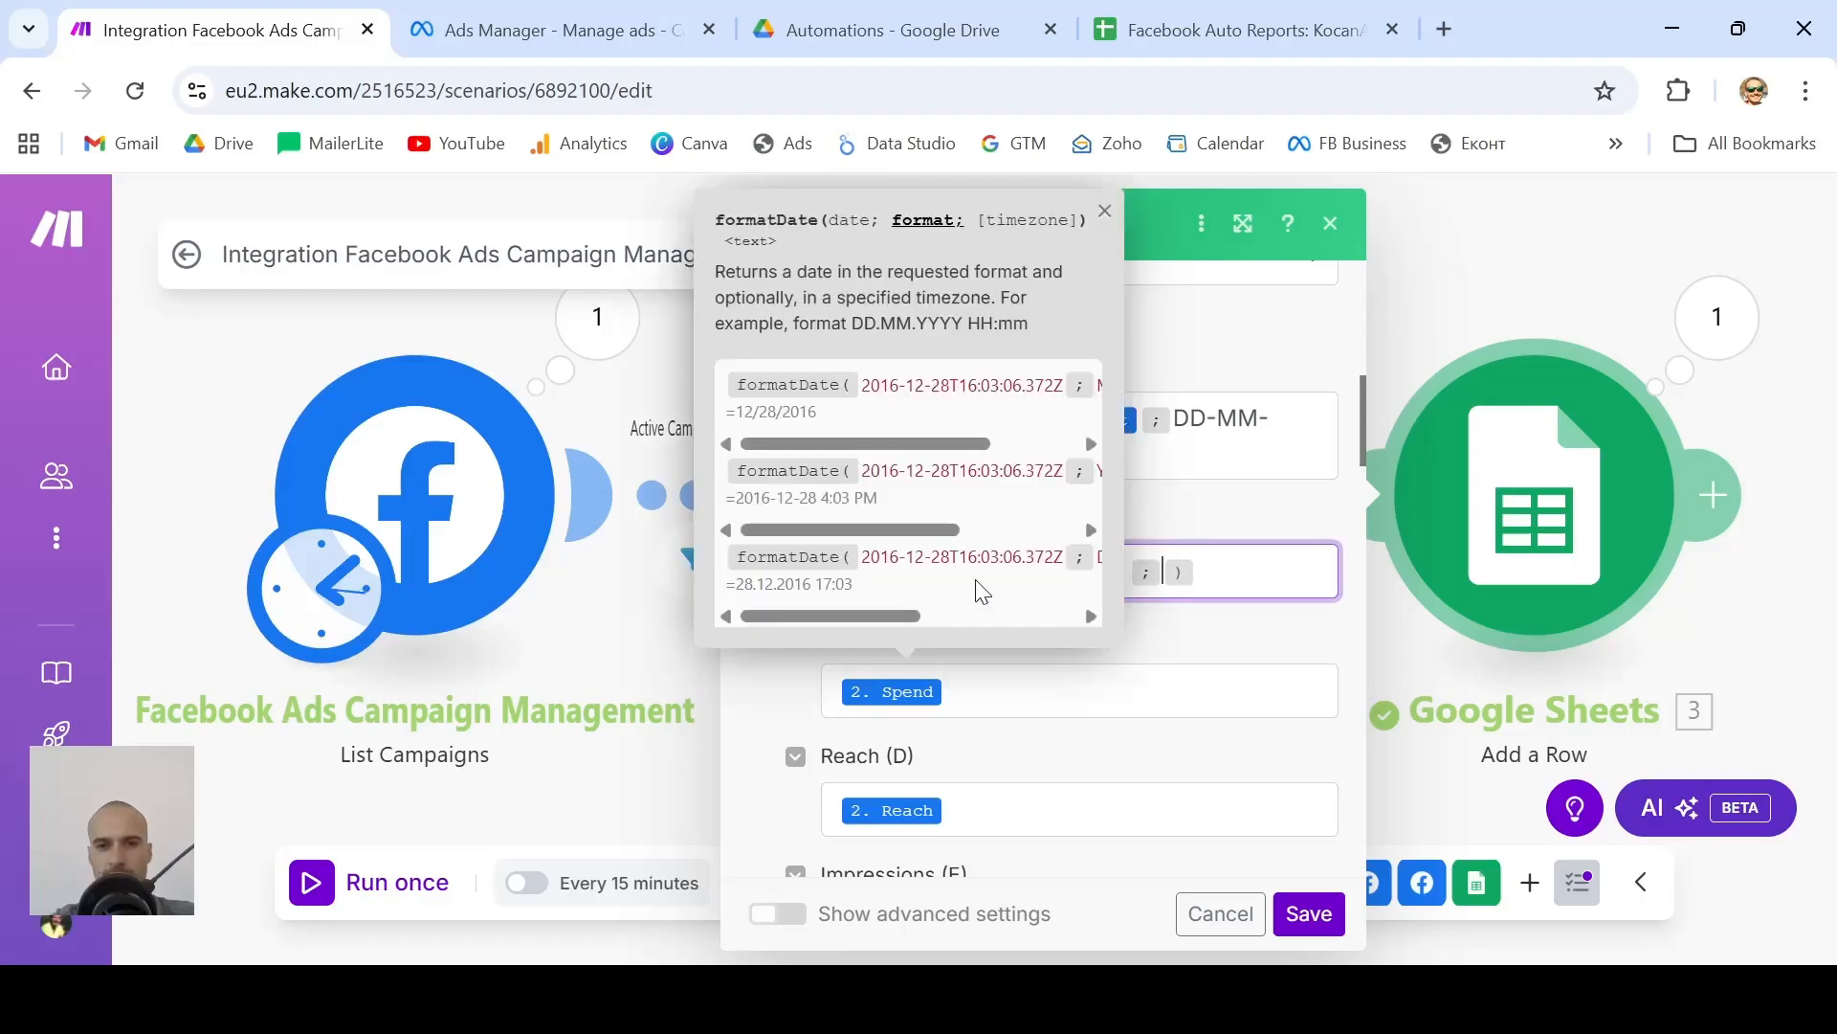
Set the formatDate format for End Date (B) to DD-MM-YYYY
left_click(1263, 564)
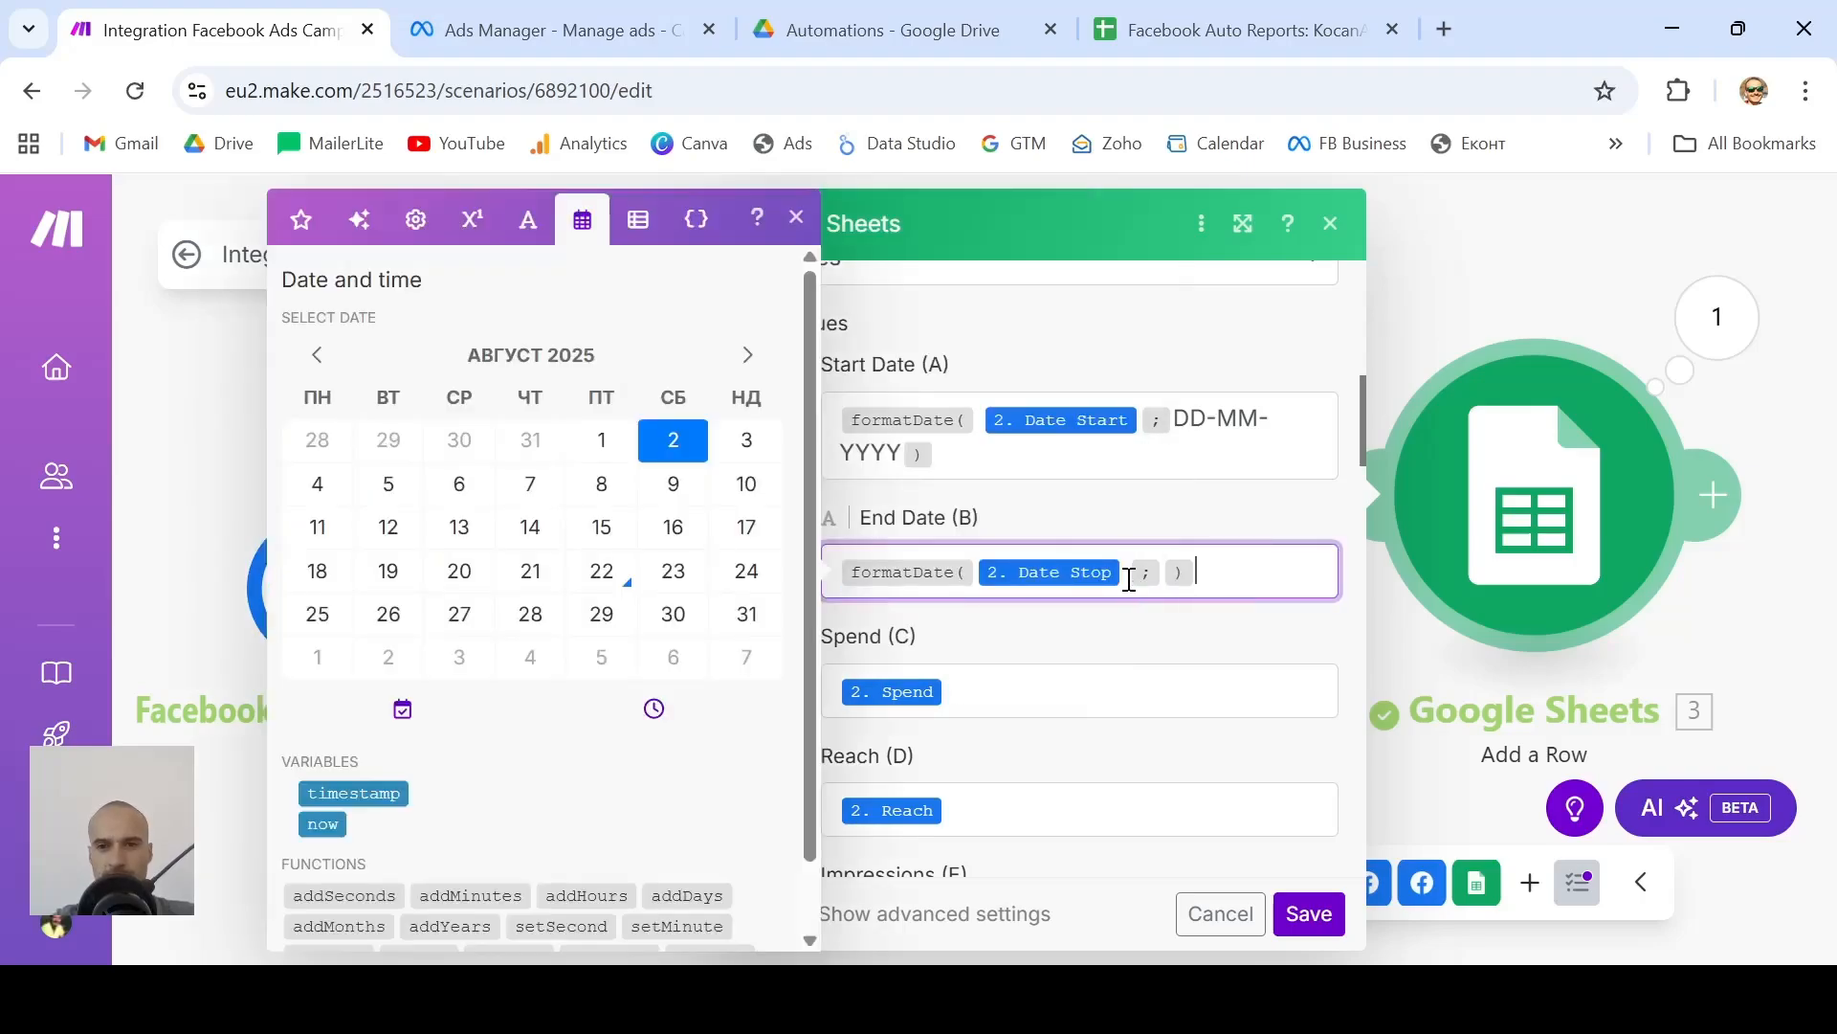
left_click(1130, 581)
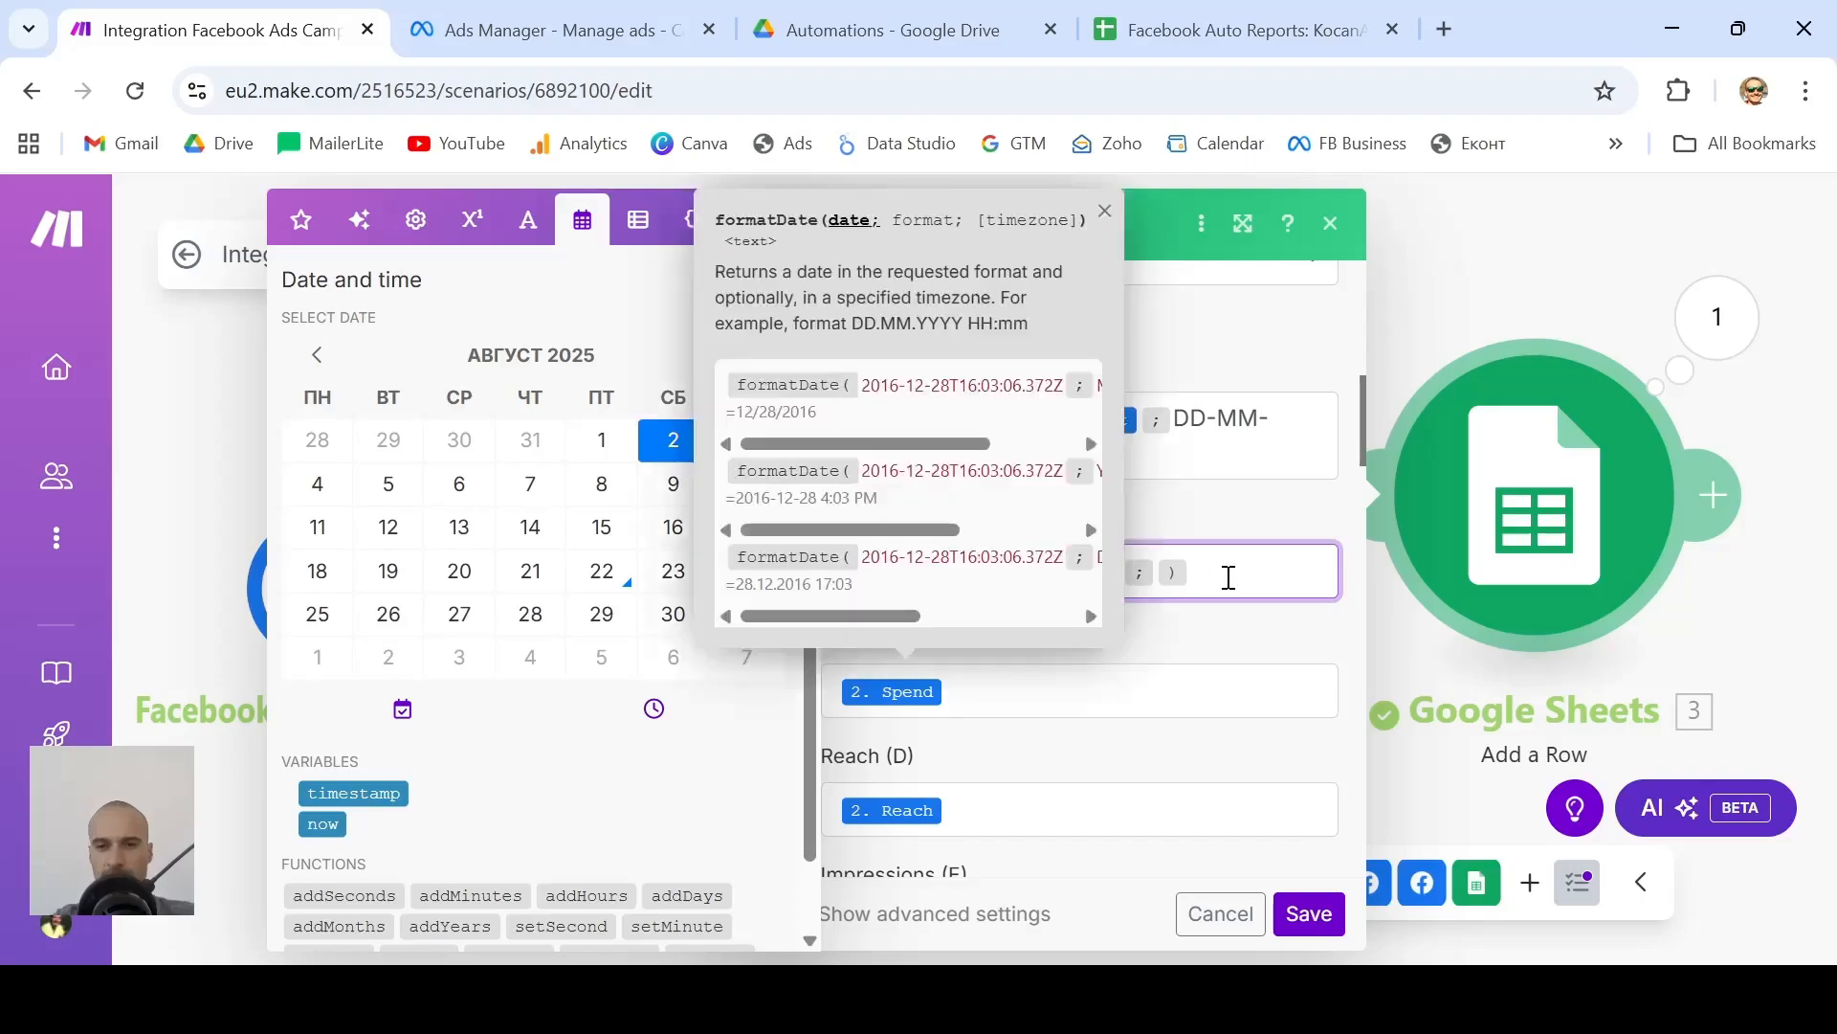
left_click(1229, 577)
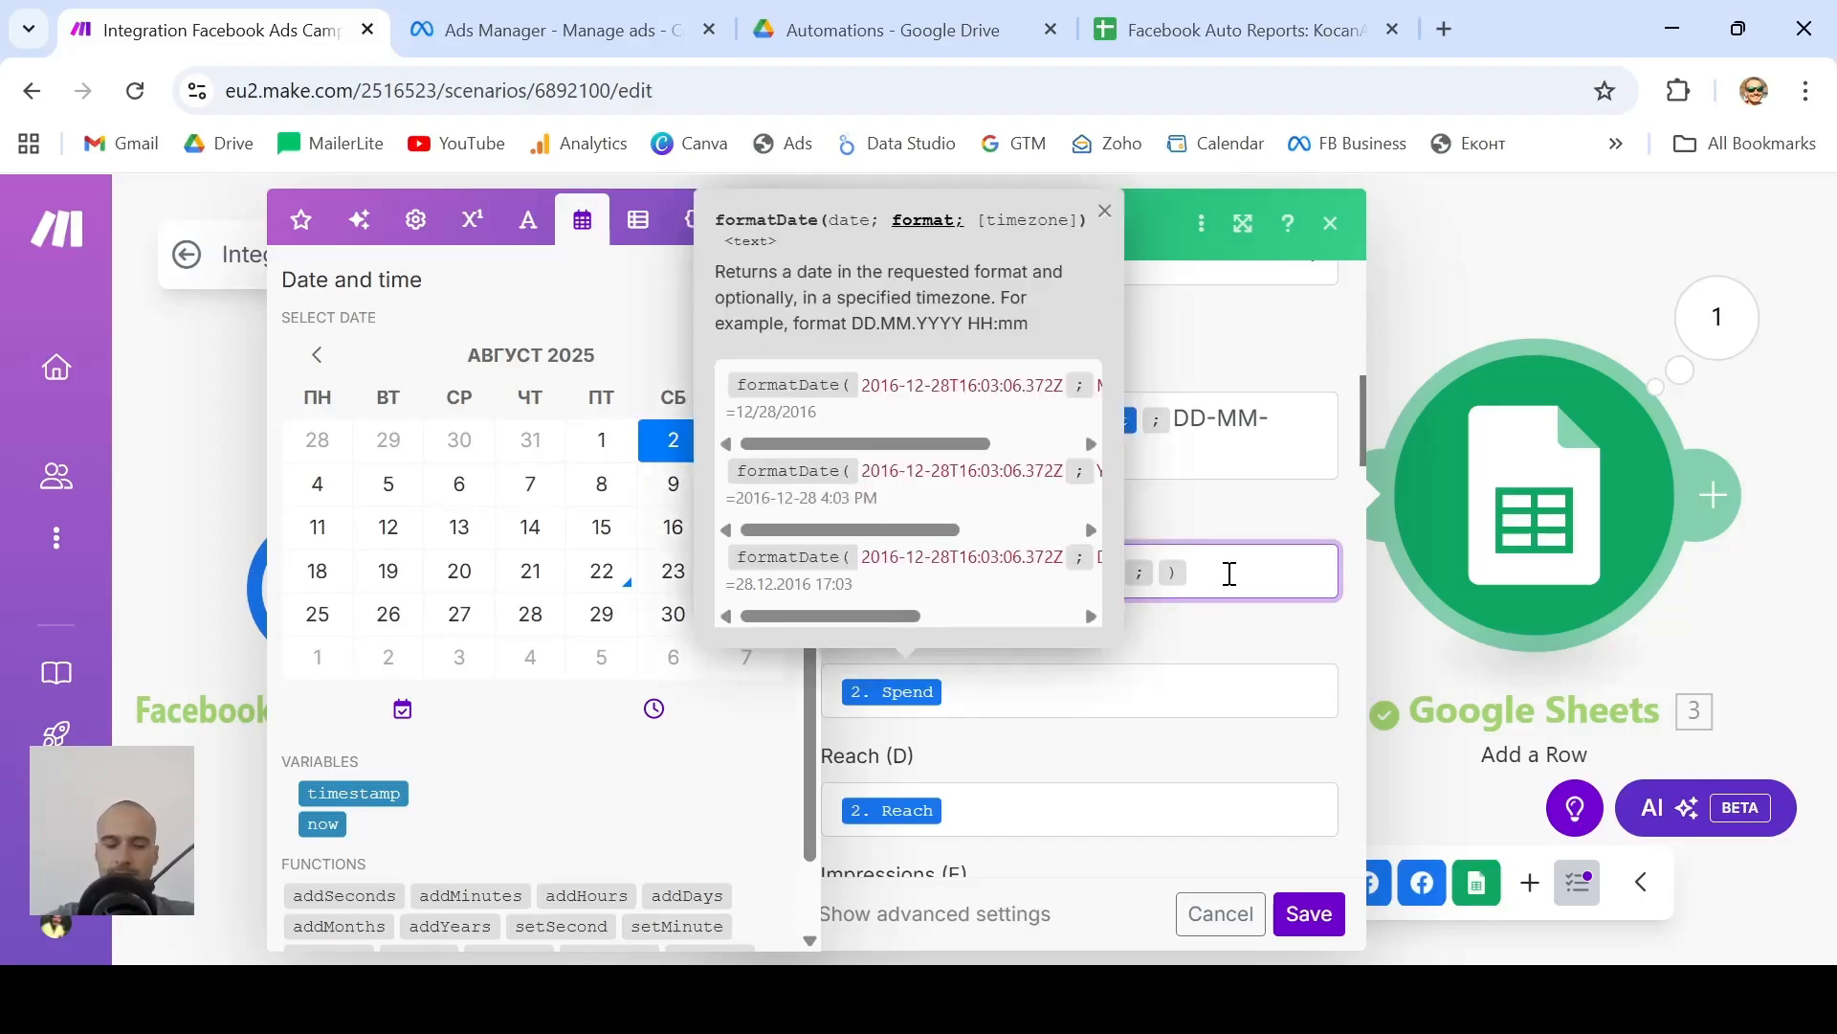
type("DD- ")
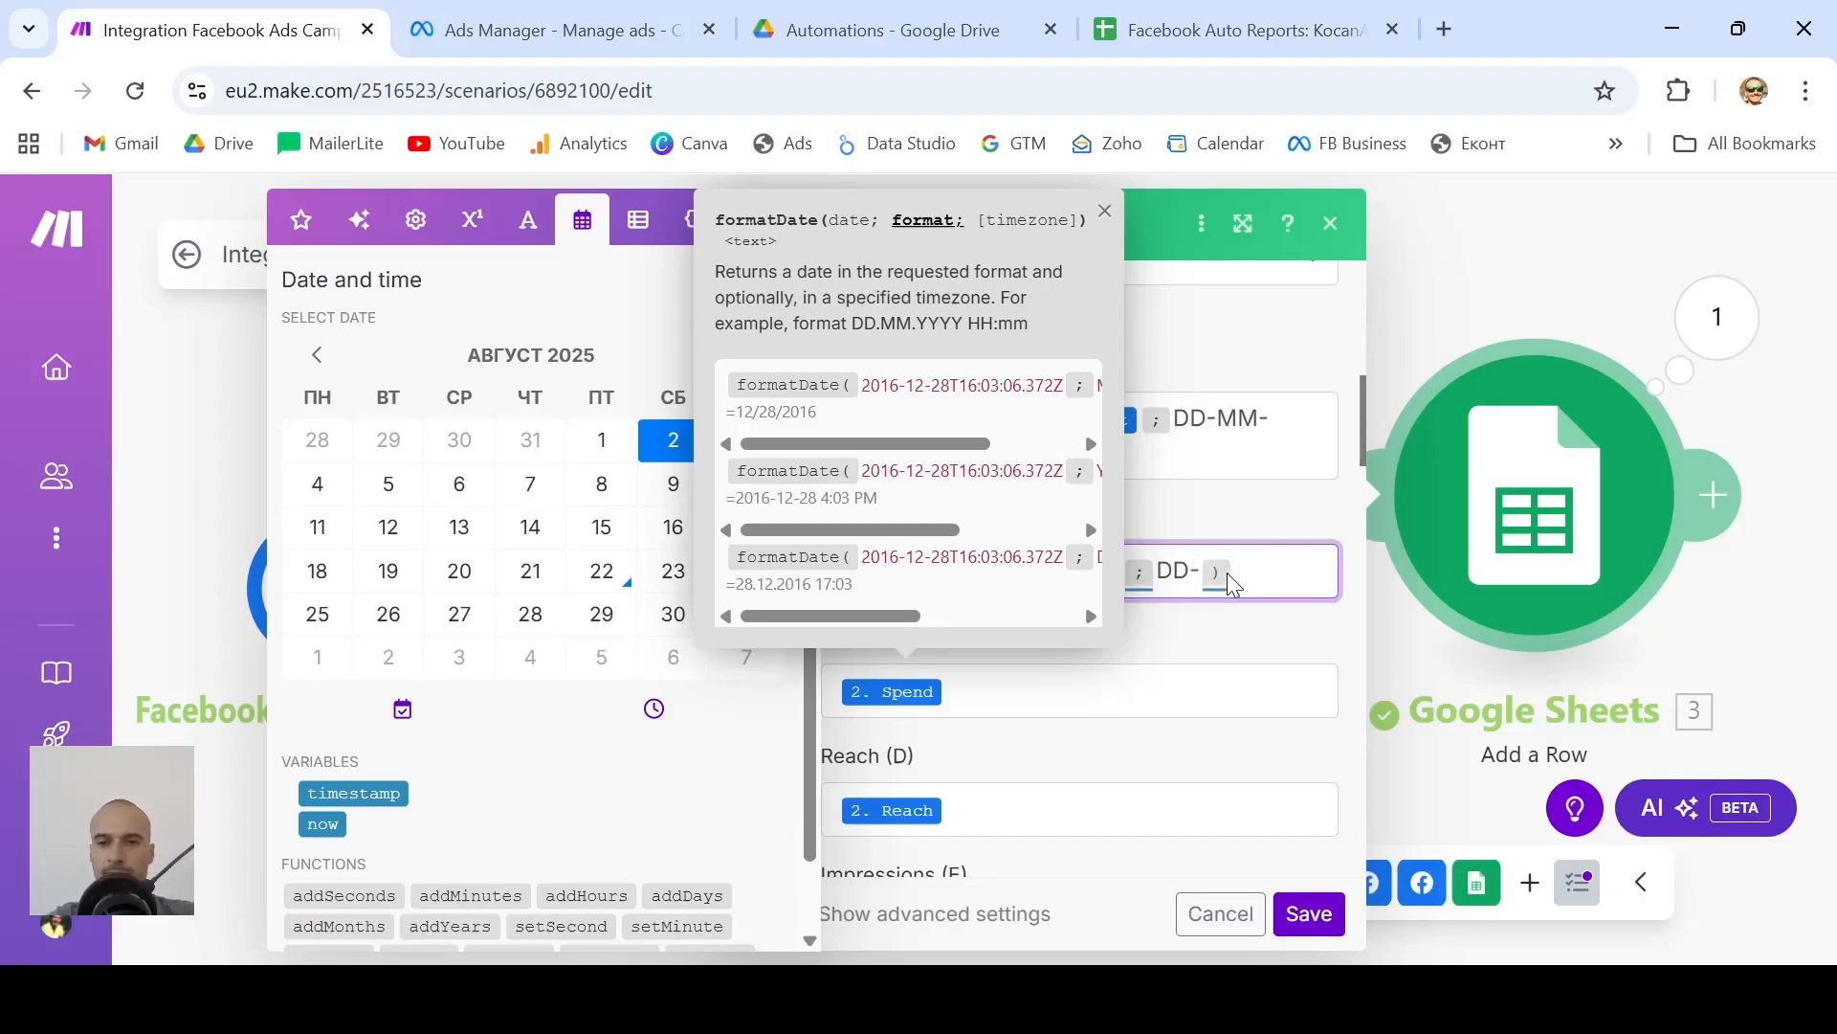
type("MM")
type("-YYY")
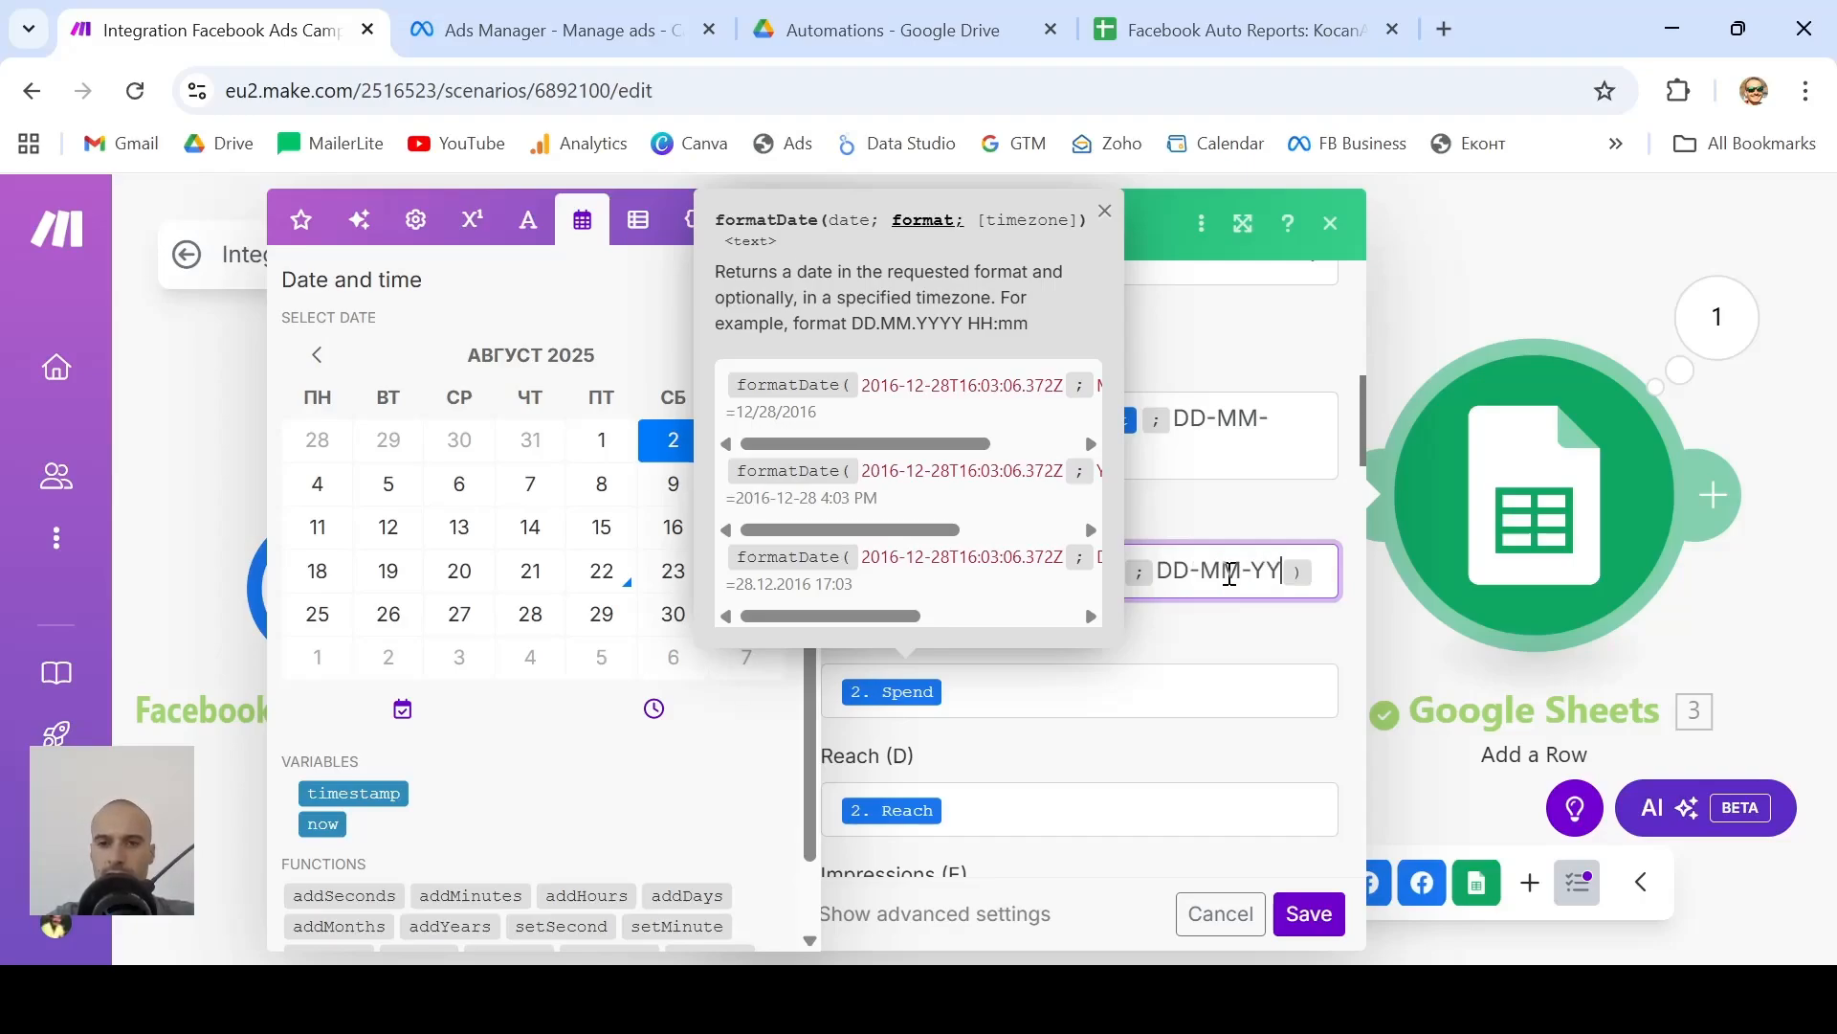
left_click(1239, 677)
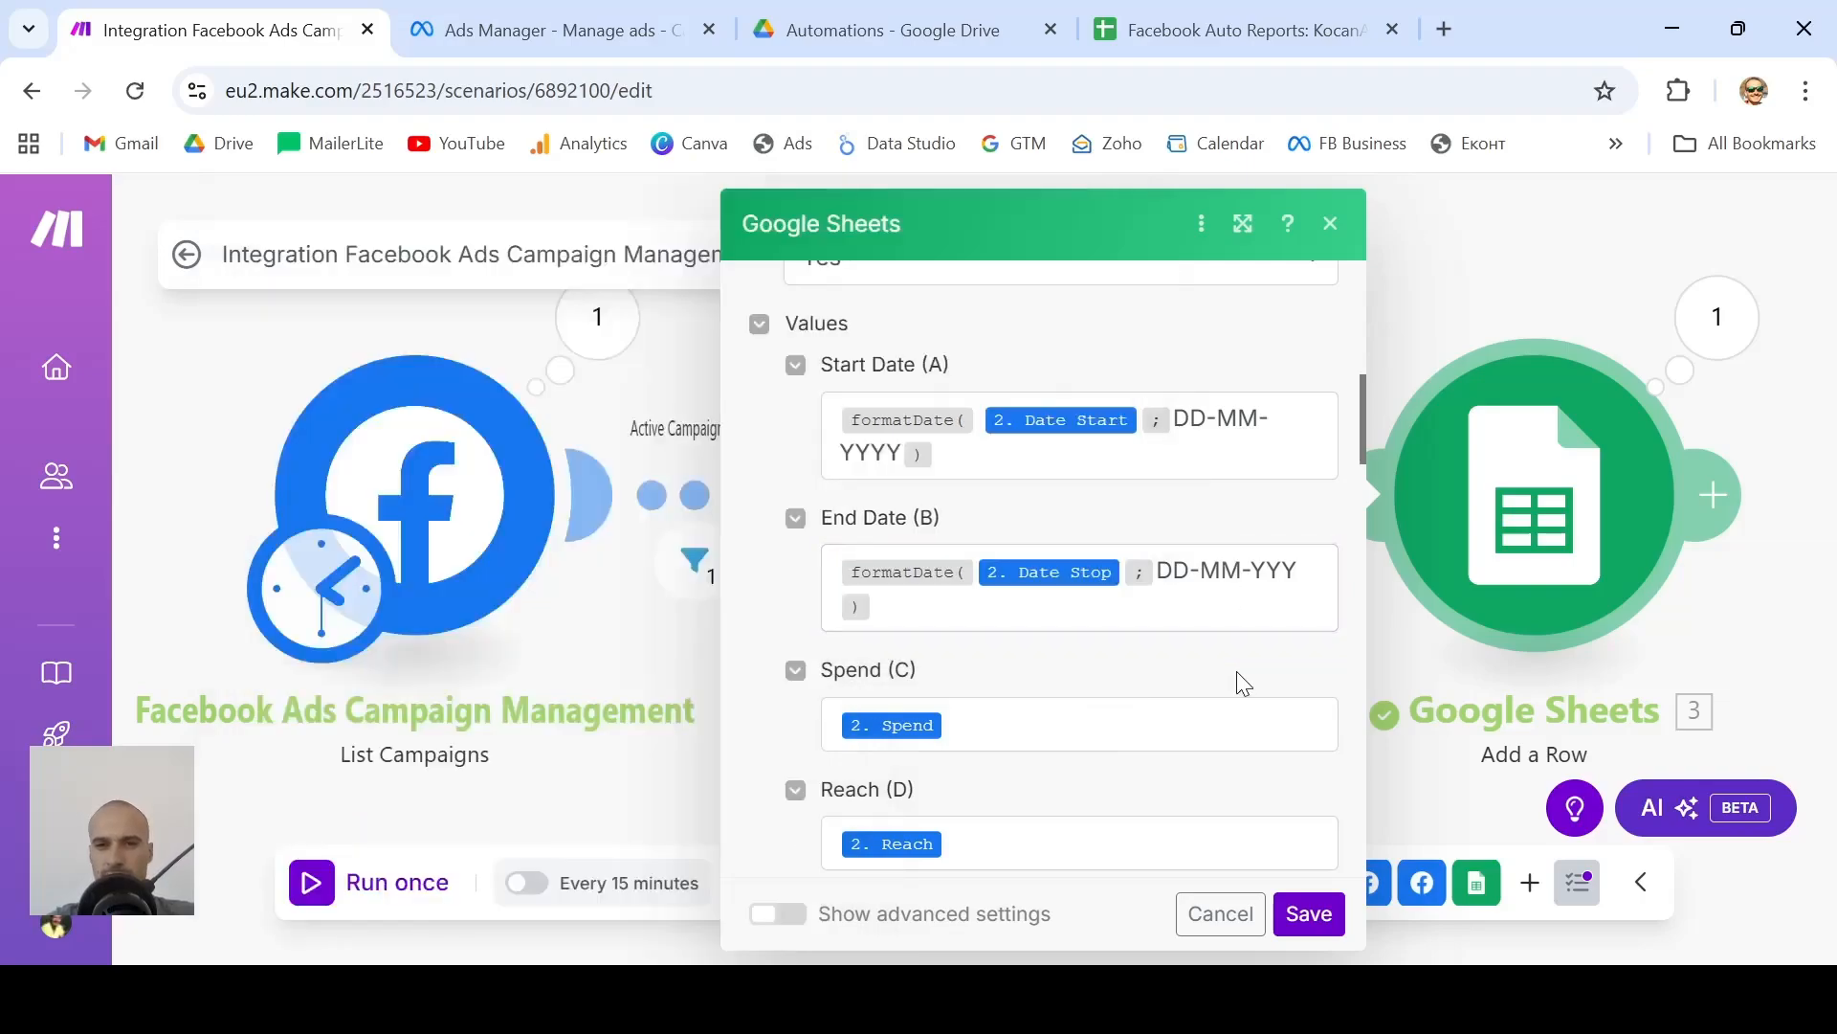
left_click(1330, 566)
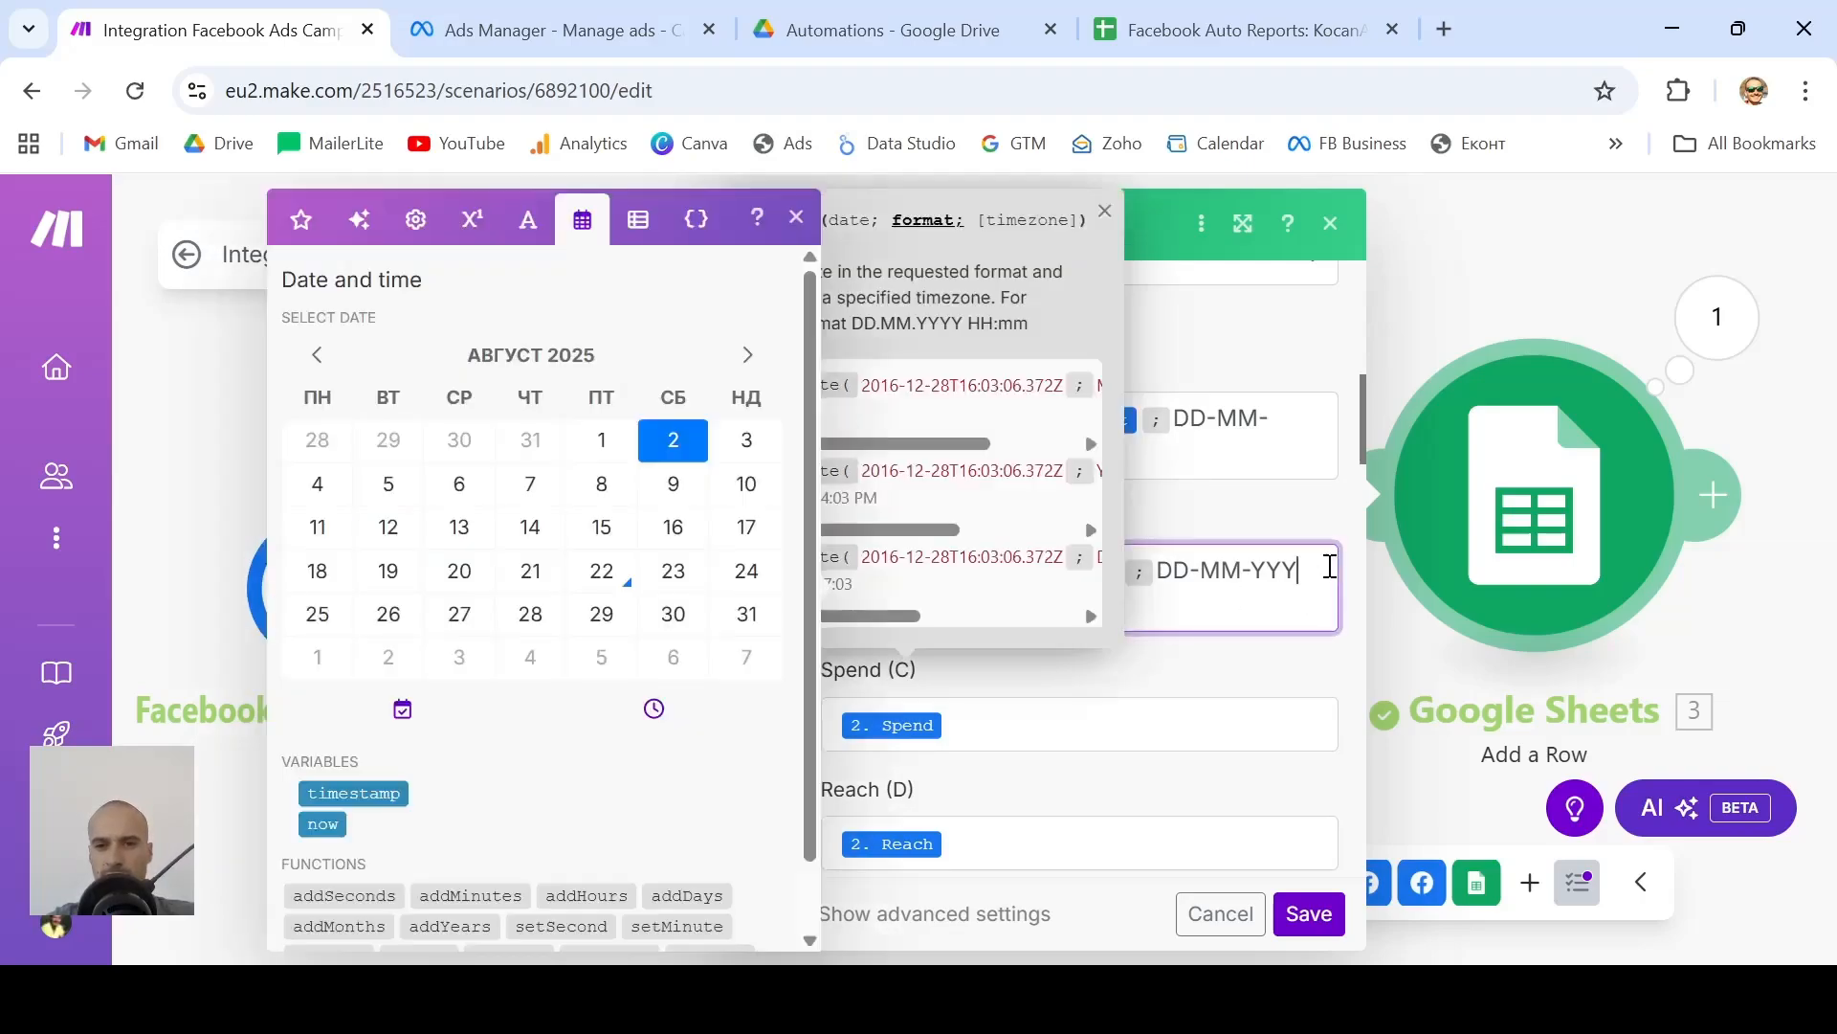
type("Y")
left_click(1144, 674)
scroll(1144, 674, "down", 3)
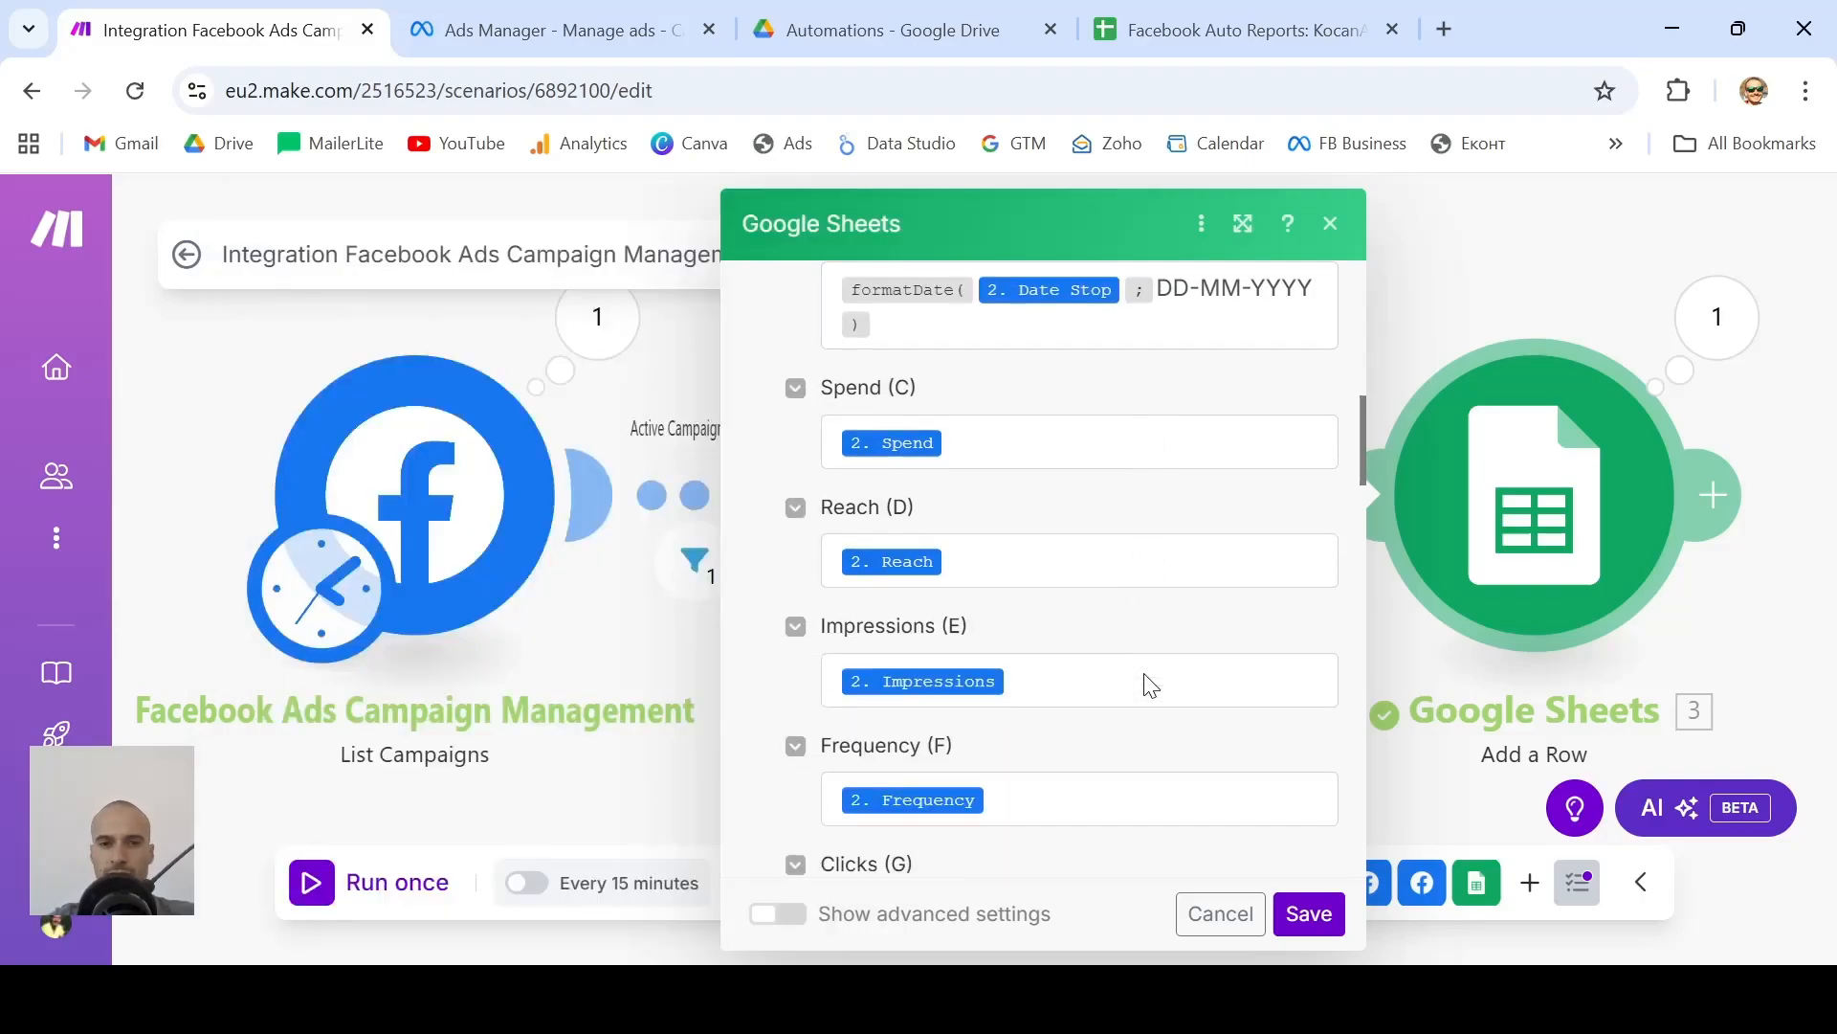
Insert a formatNumber function in front of the Frequency value mapped to Frequency (F)
scroll(1146, 674, "down", 2)
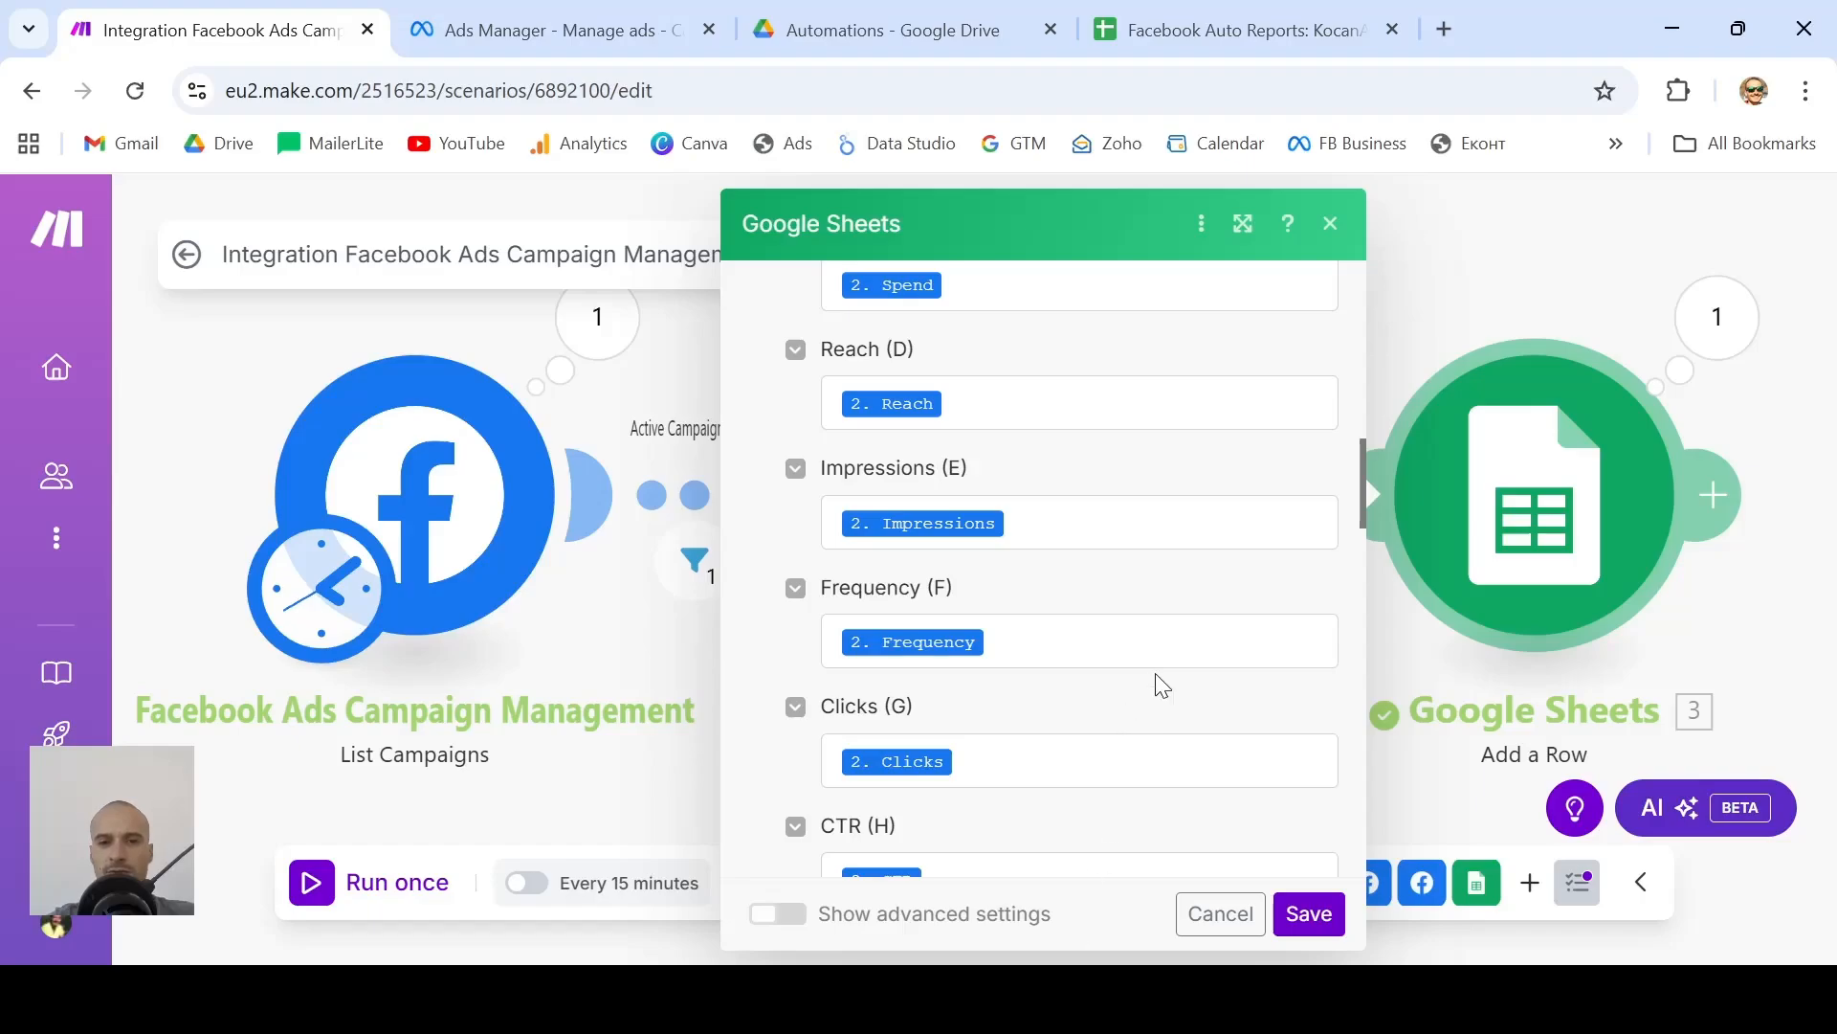
left_click(1232, 34)
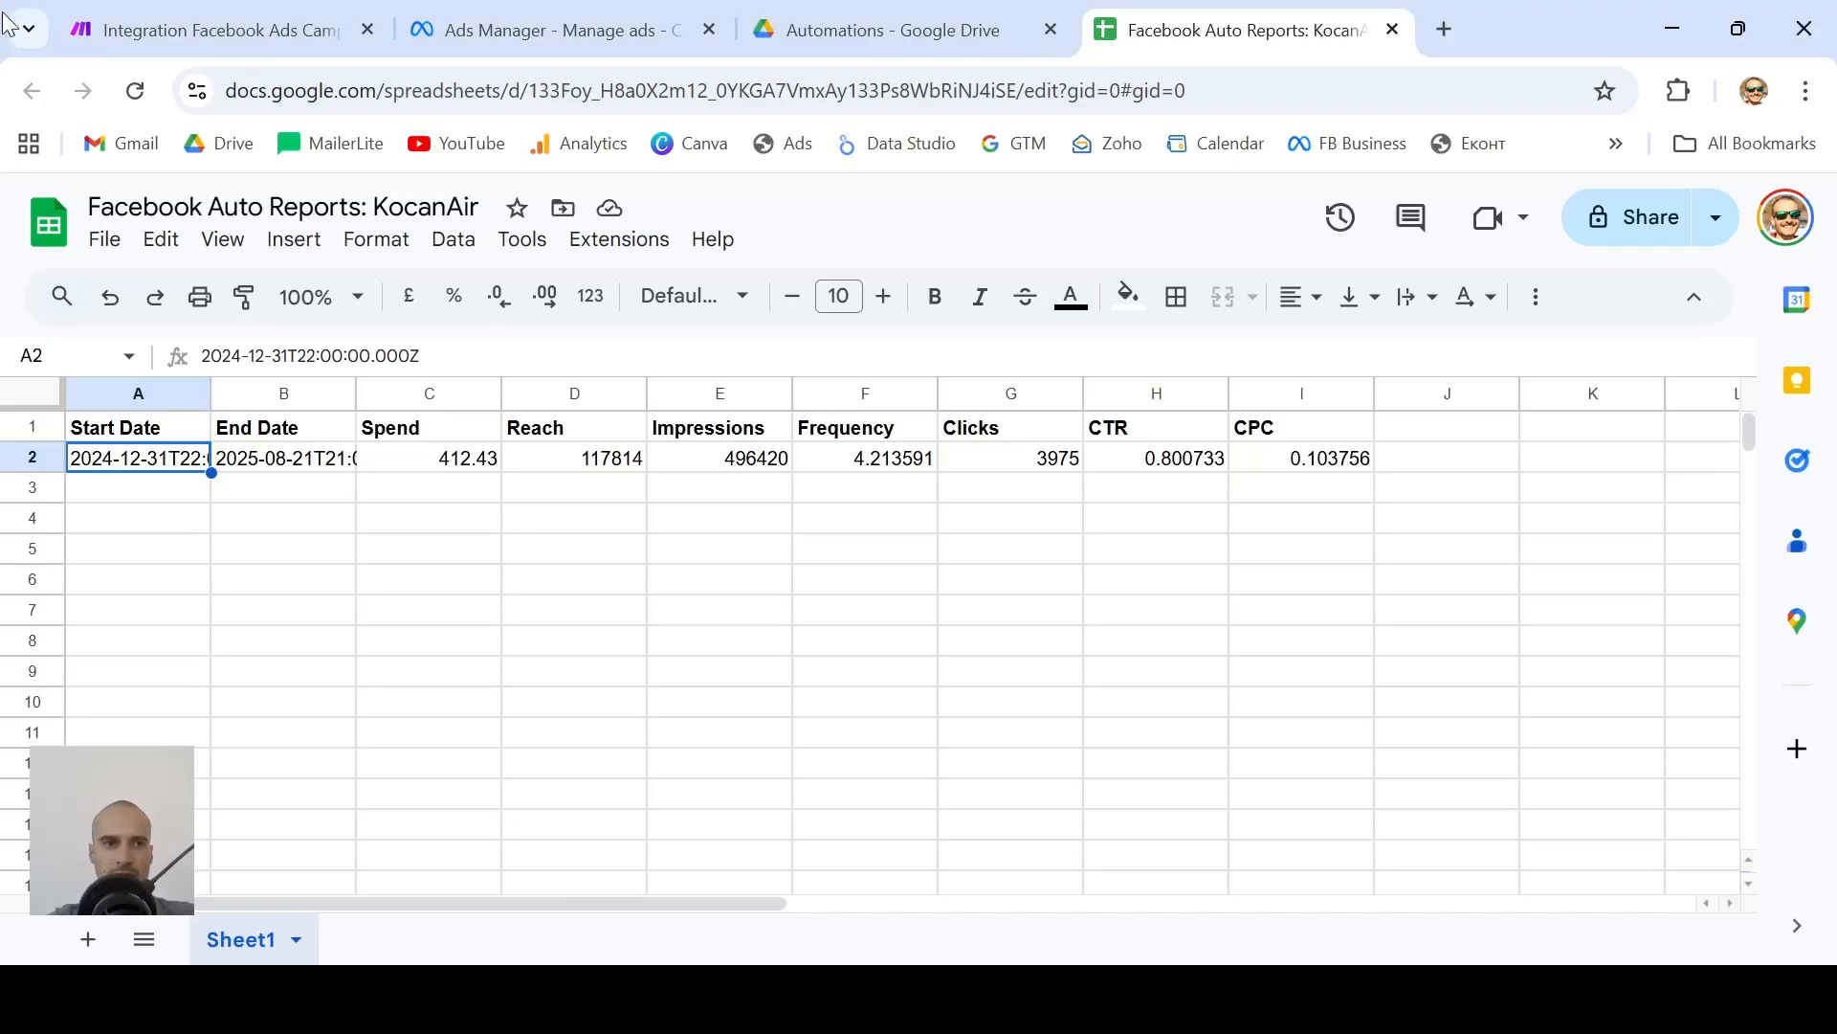
left_click(211, 30)
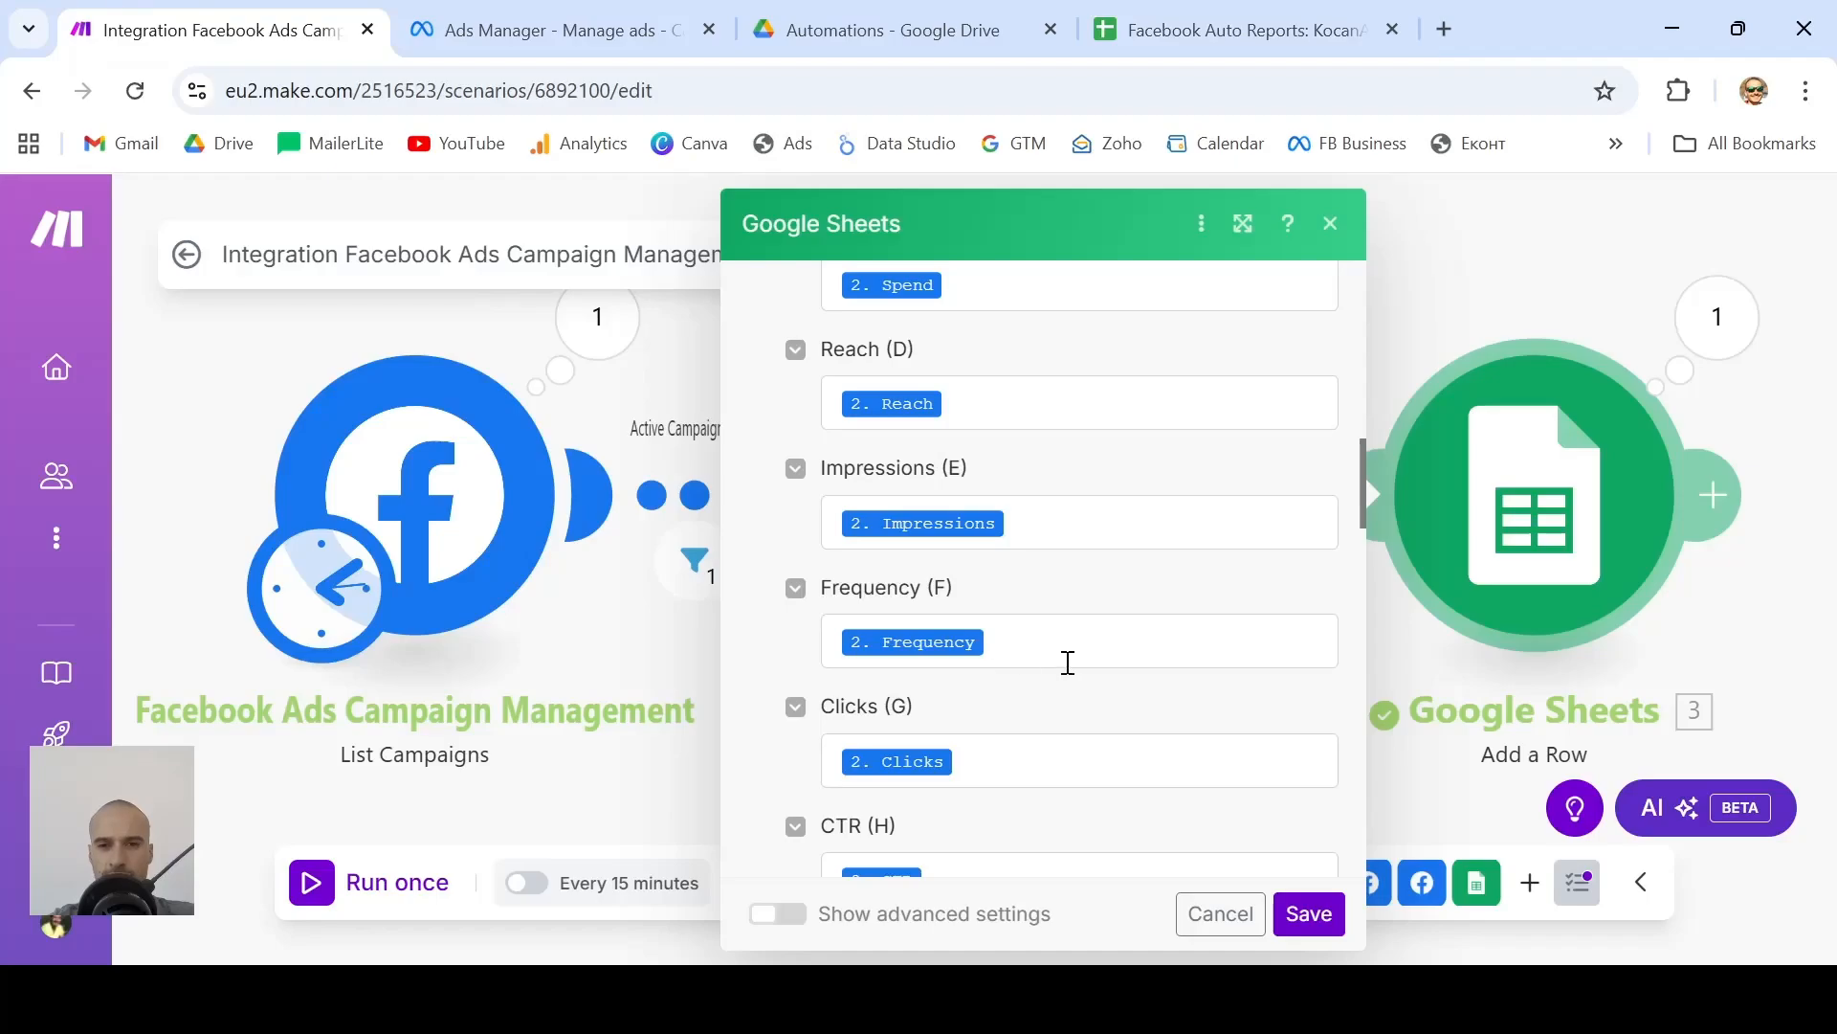
scroll(1068, 662, "down", 1)
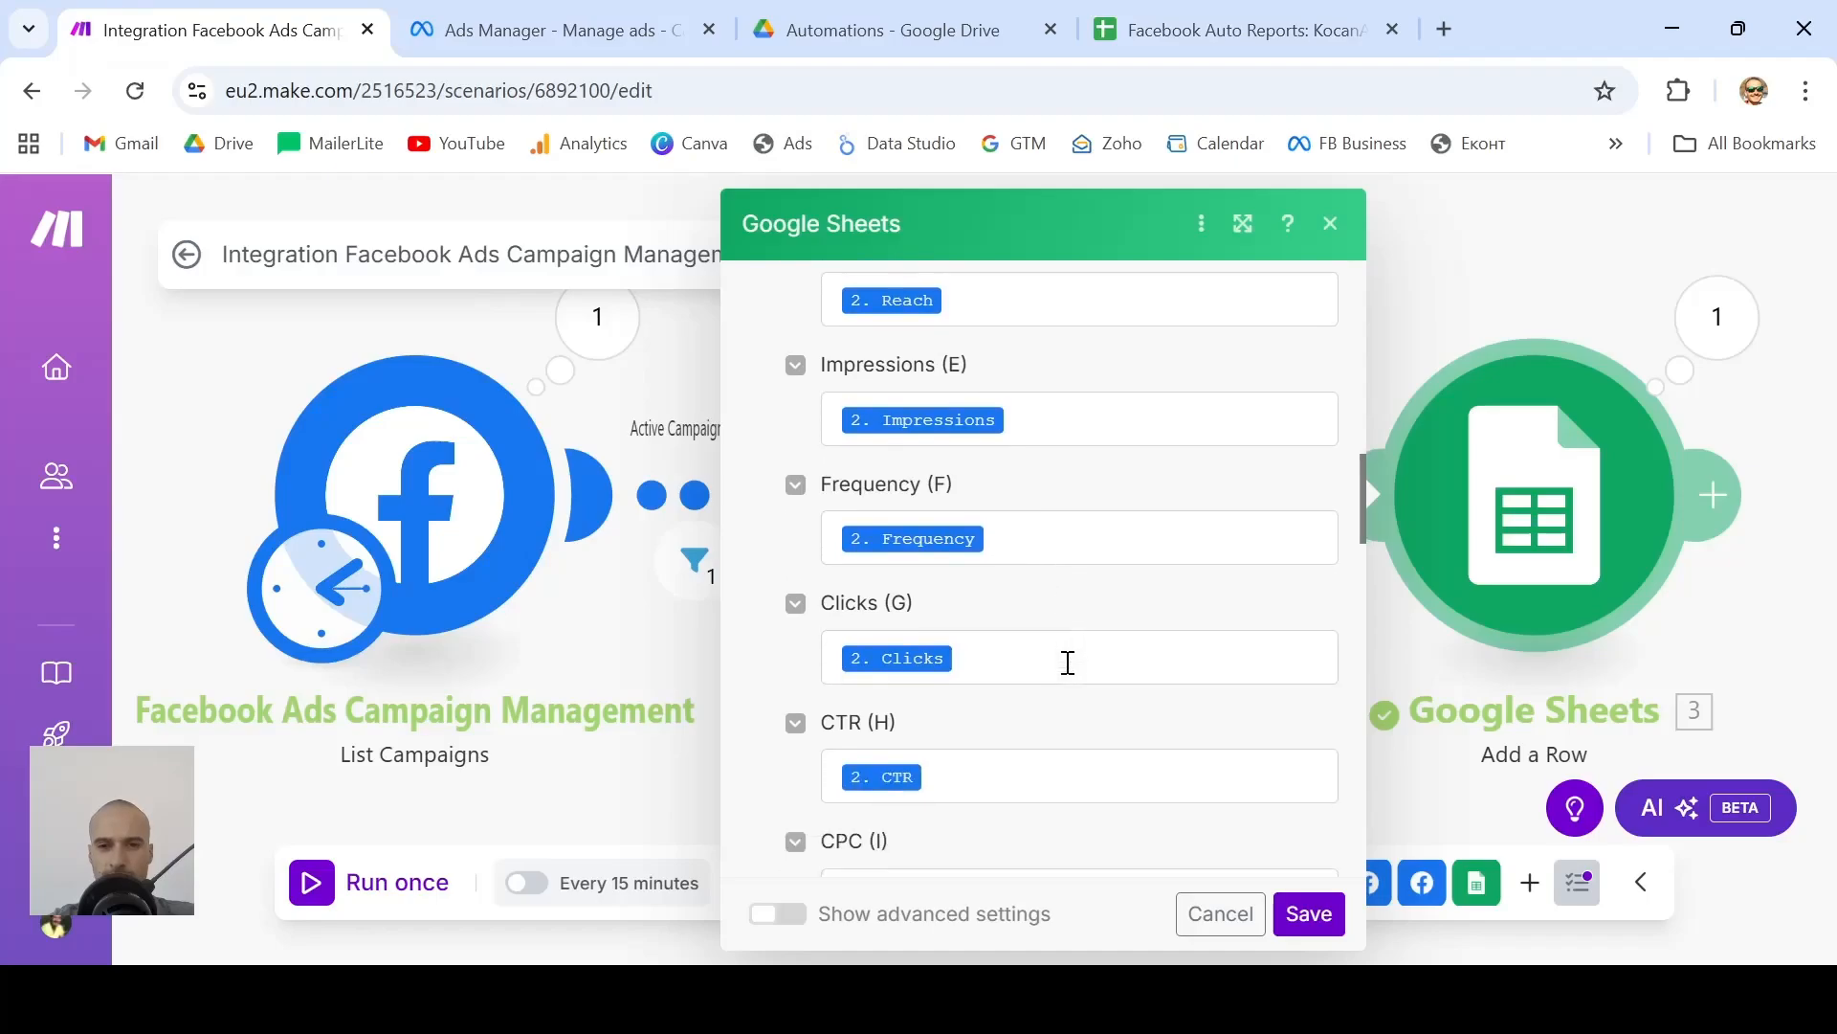
left_click(837, 542)
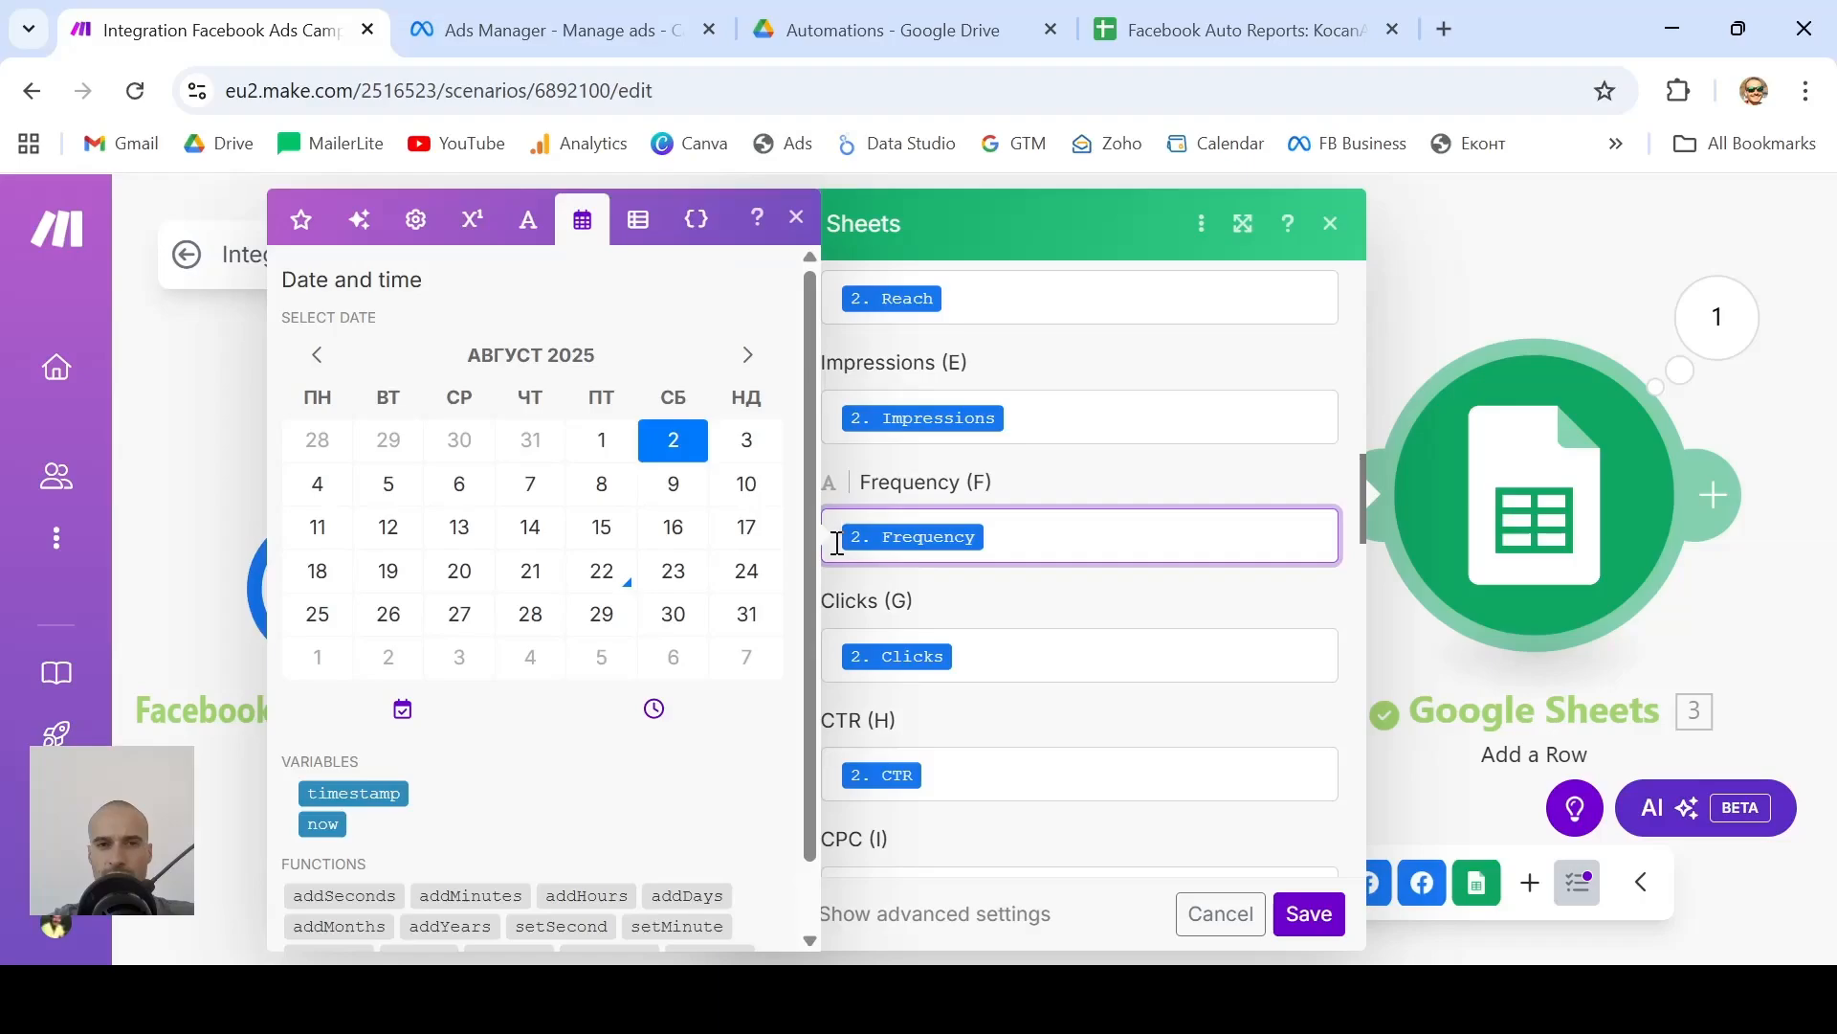
type("/fir")
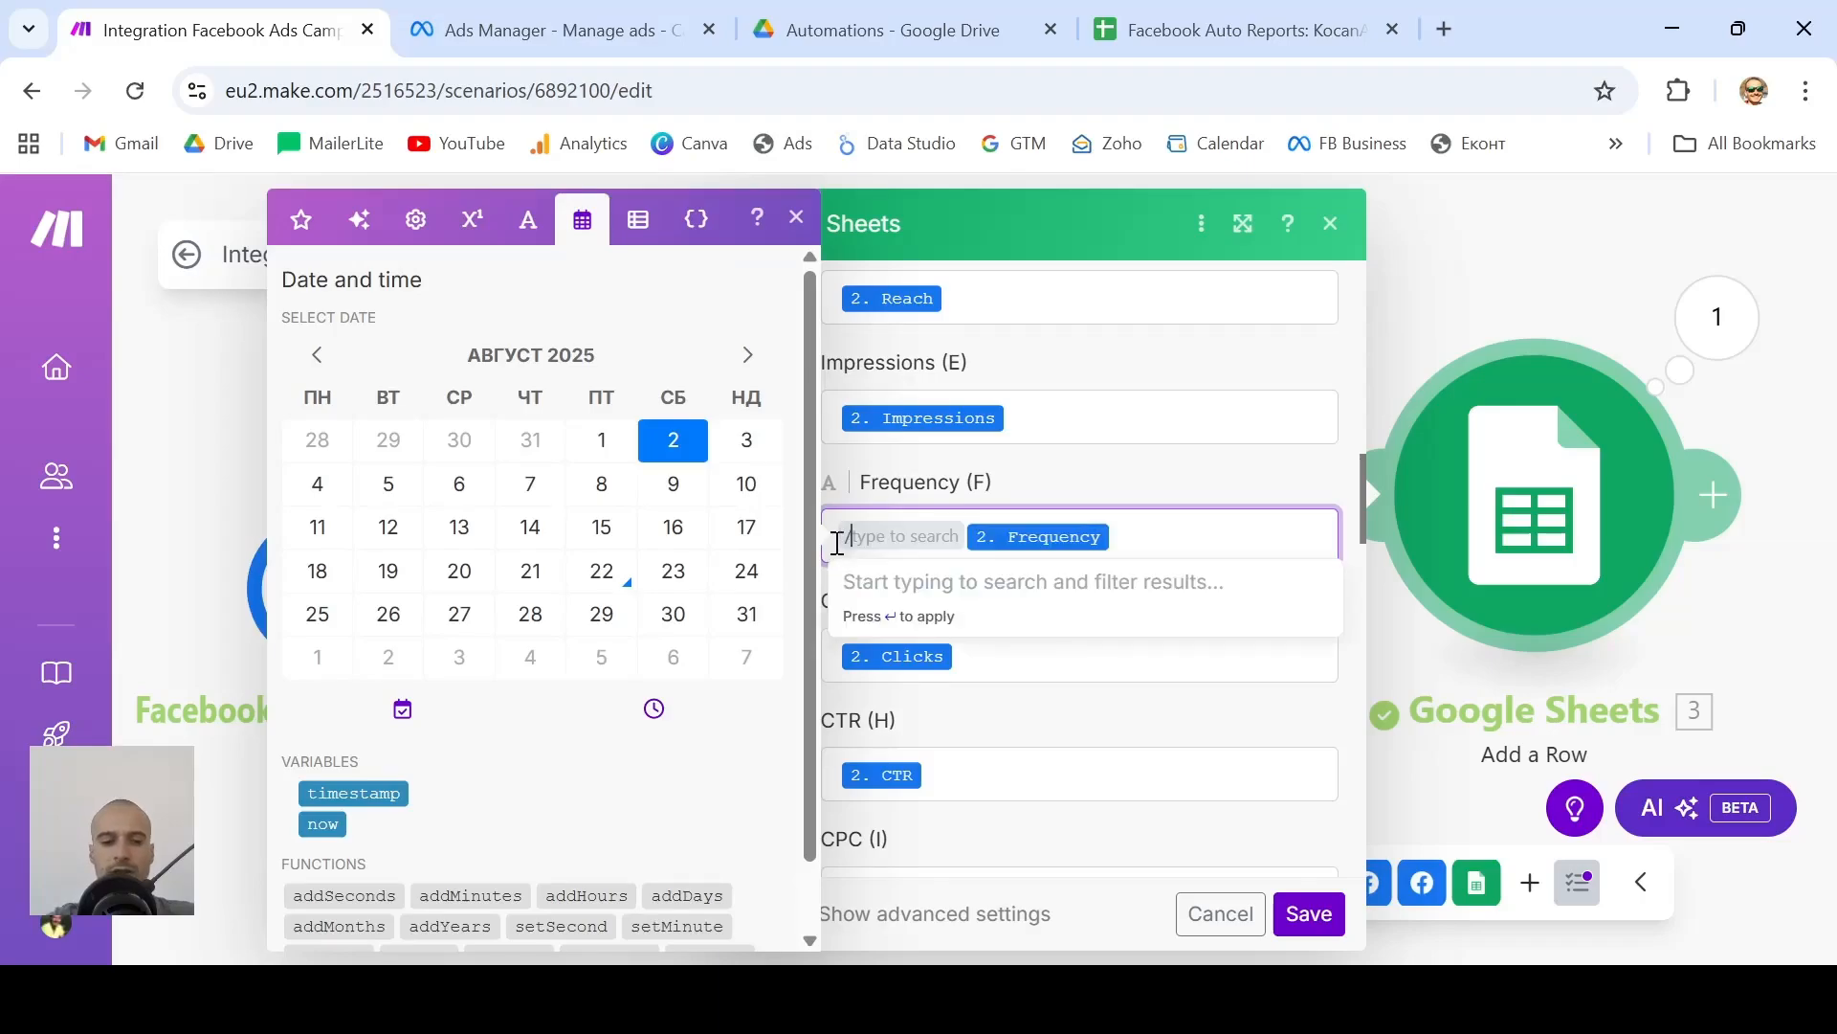
key("BackSpace")
key("BackSpace")
key("BackSpace")
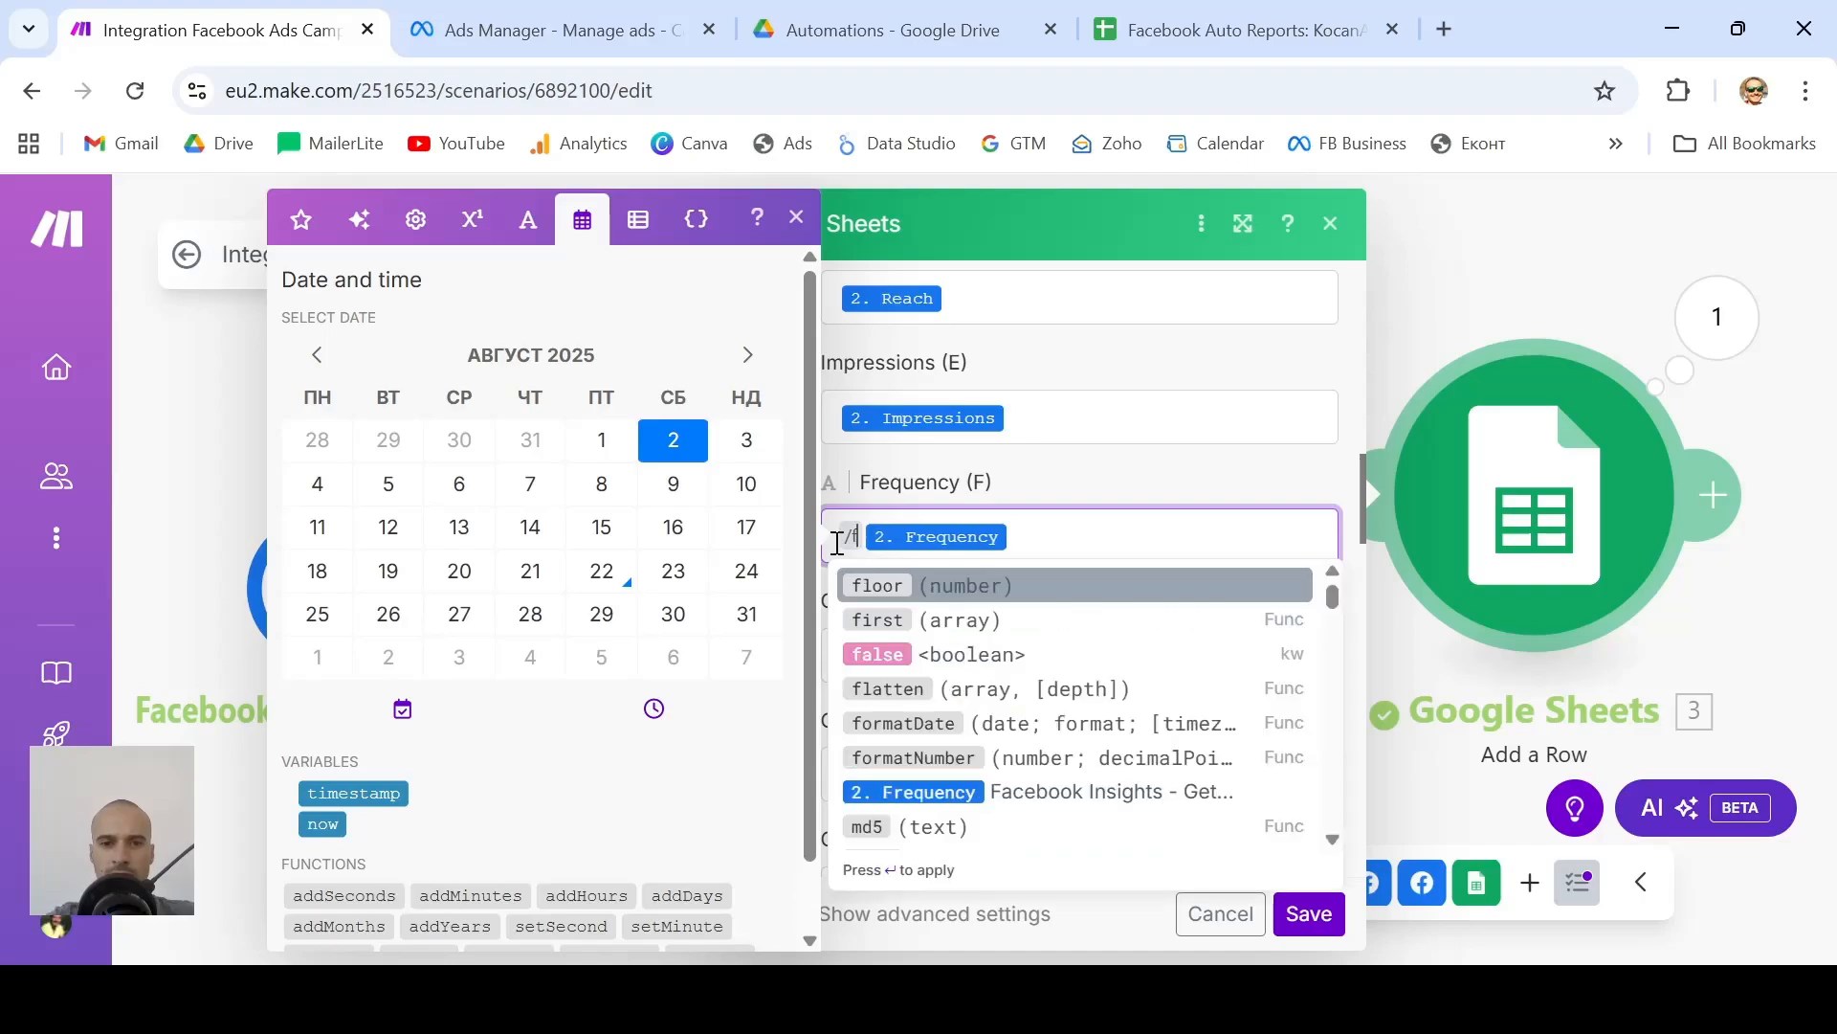
type("fo")
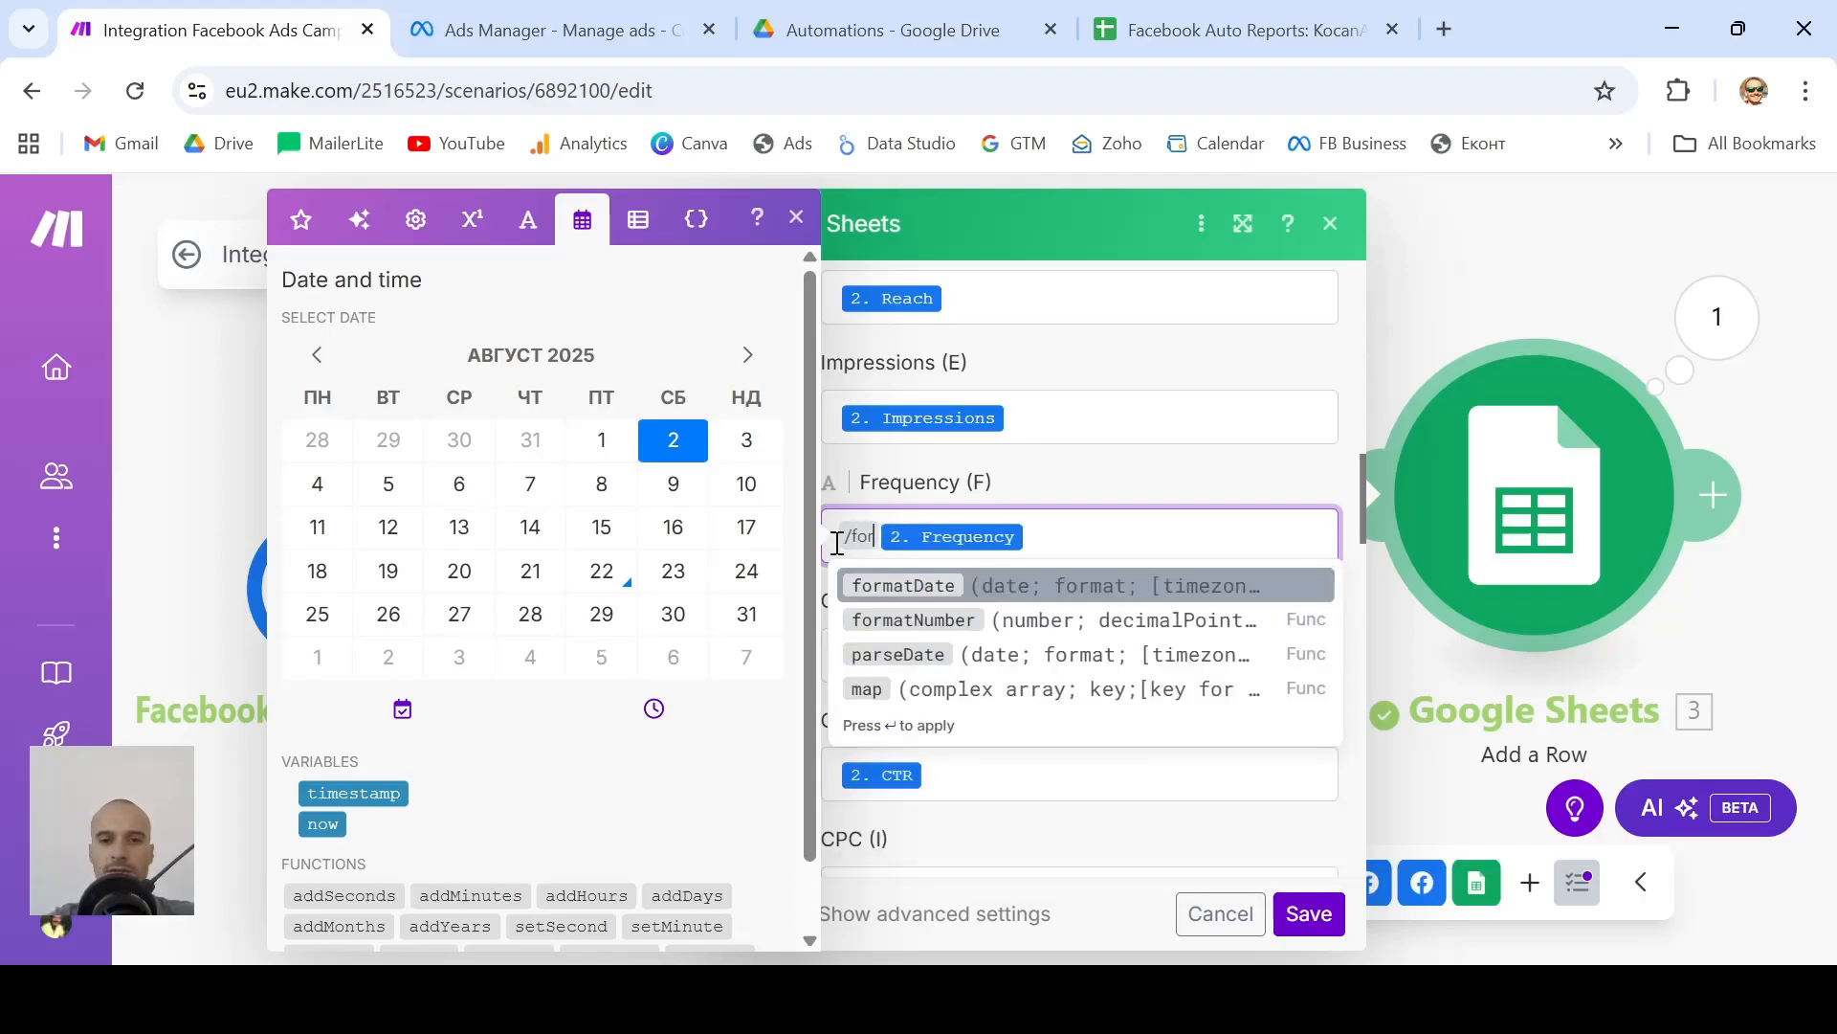
type("r")
left_click(954, 620)
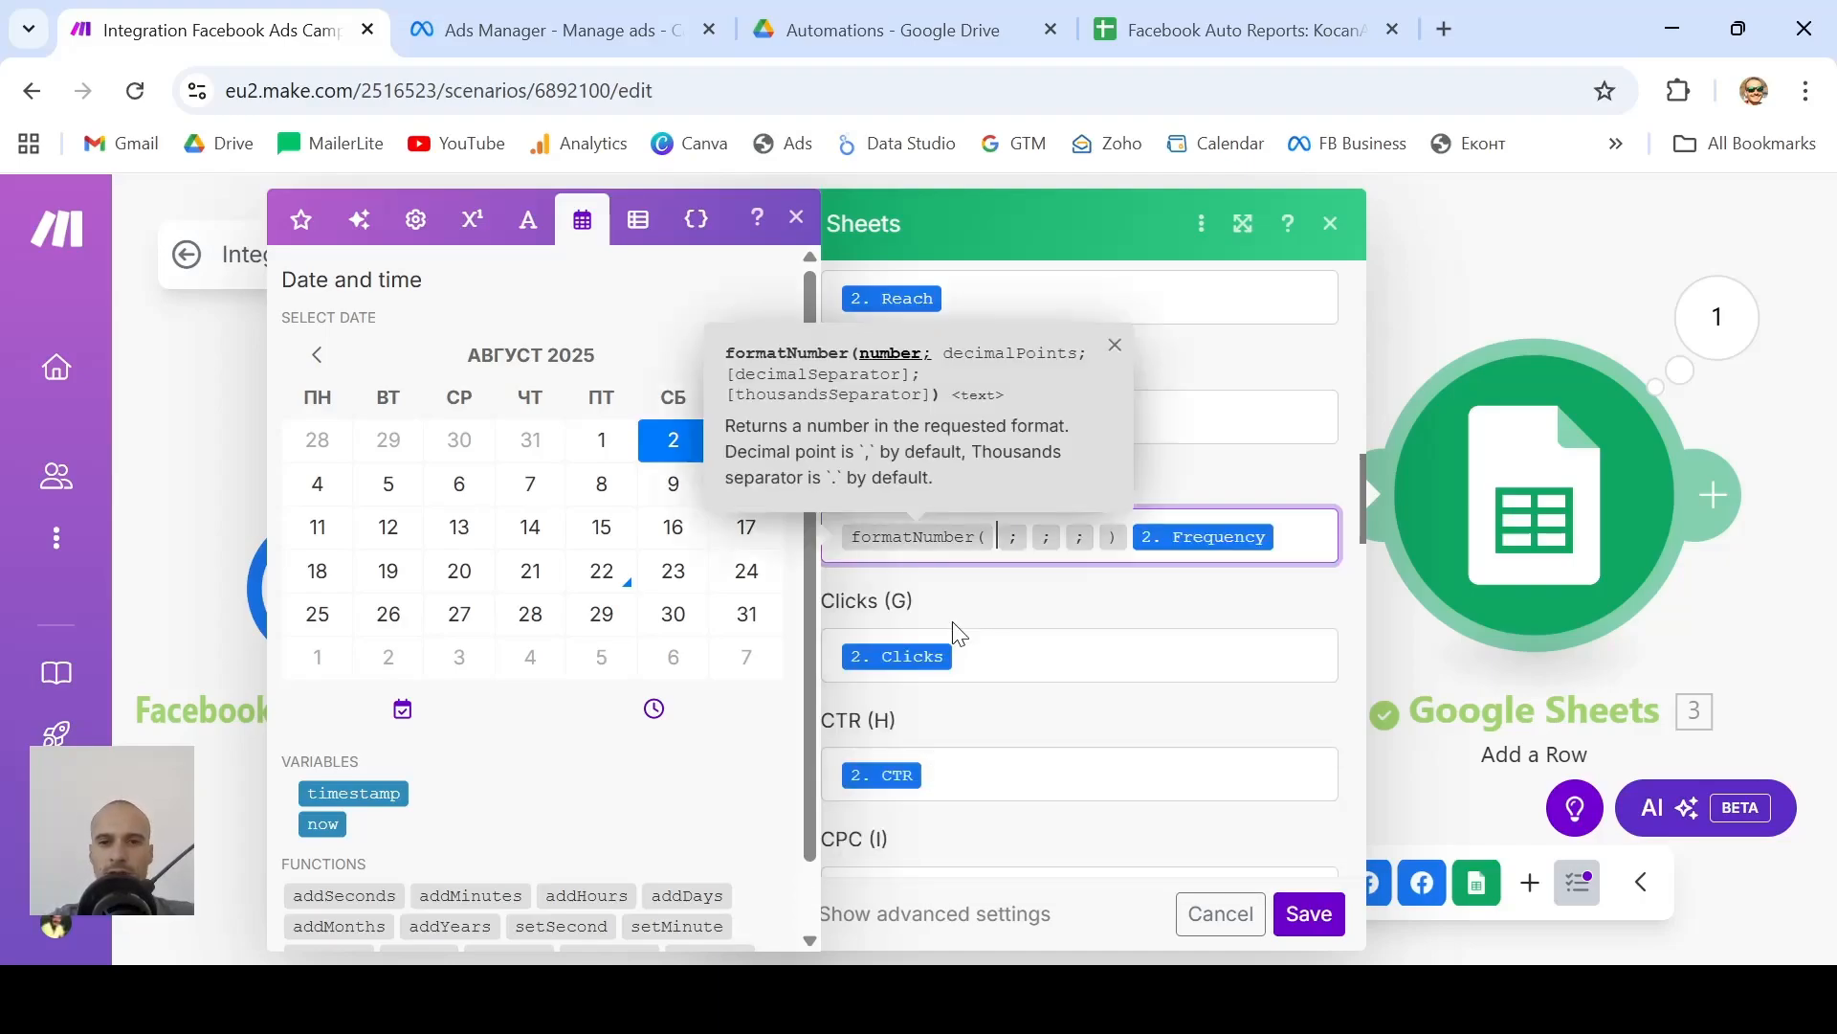
Move the mapped Frequency value into the formatNumber function as its number argument
left_click_drag(1197, 536, 1002, 553)
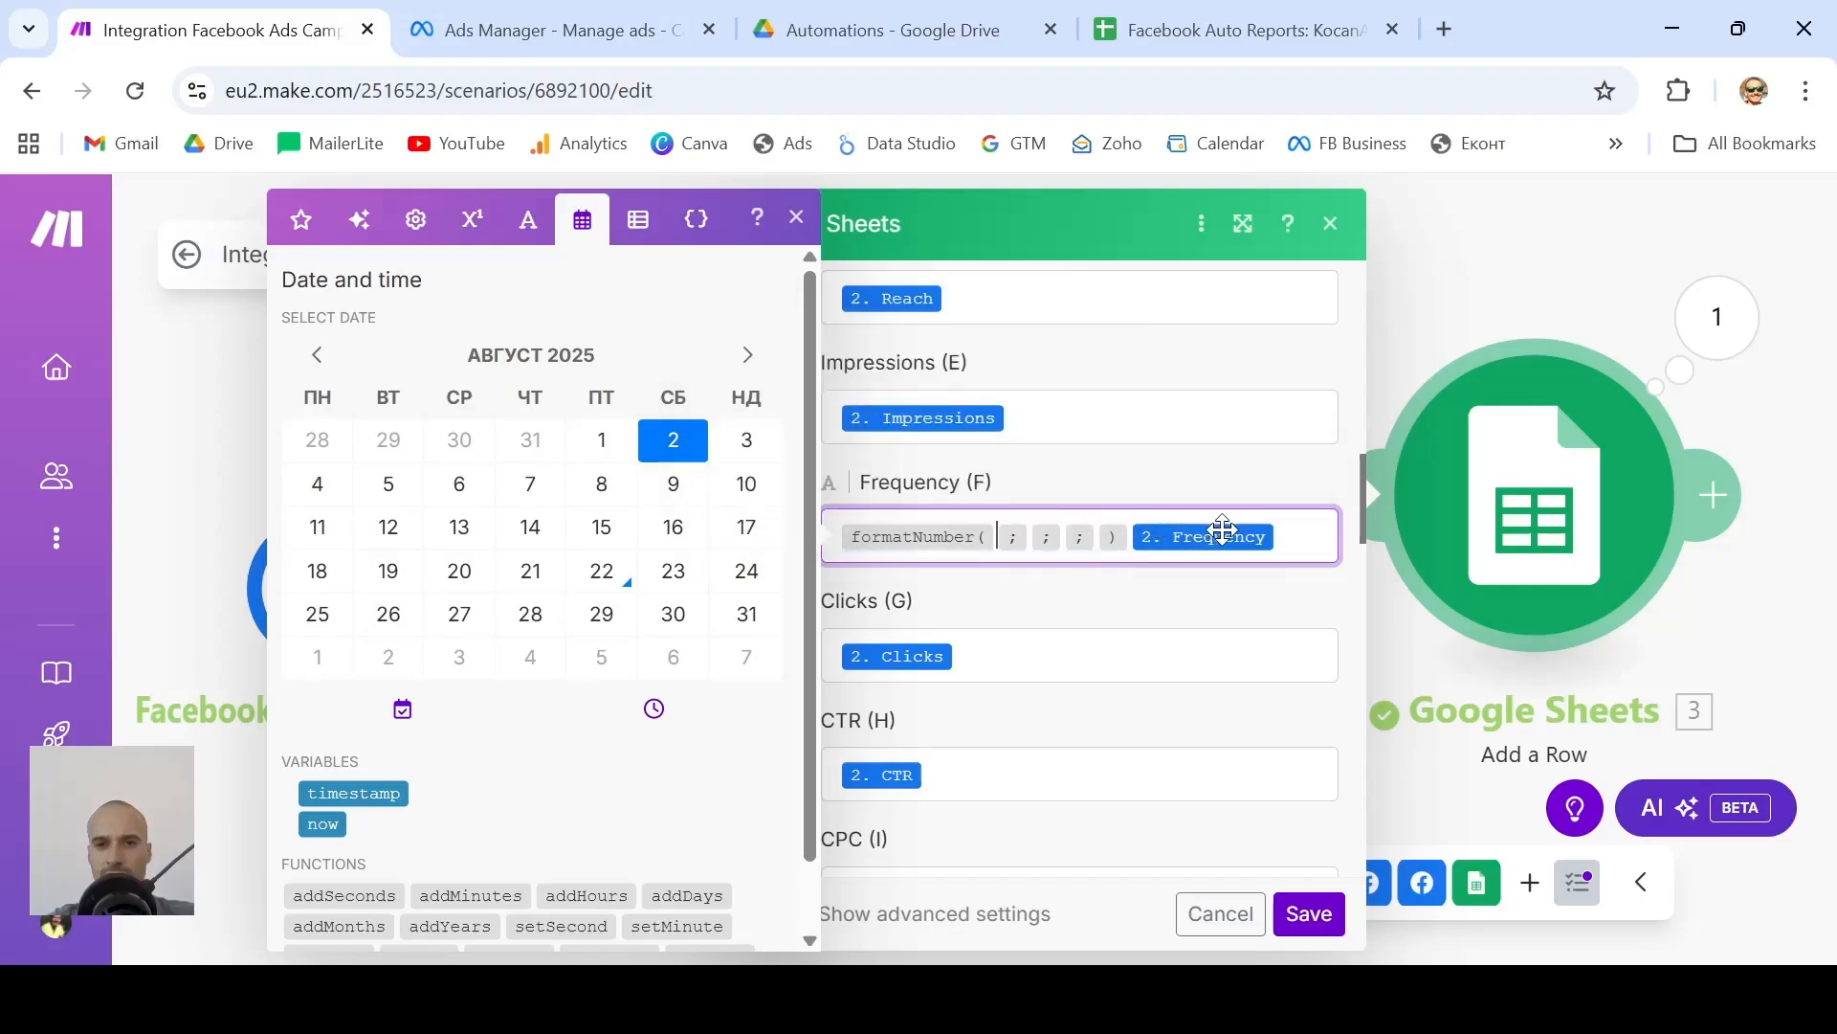
left_click_drag(1213, 536, 985, 550)
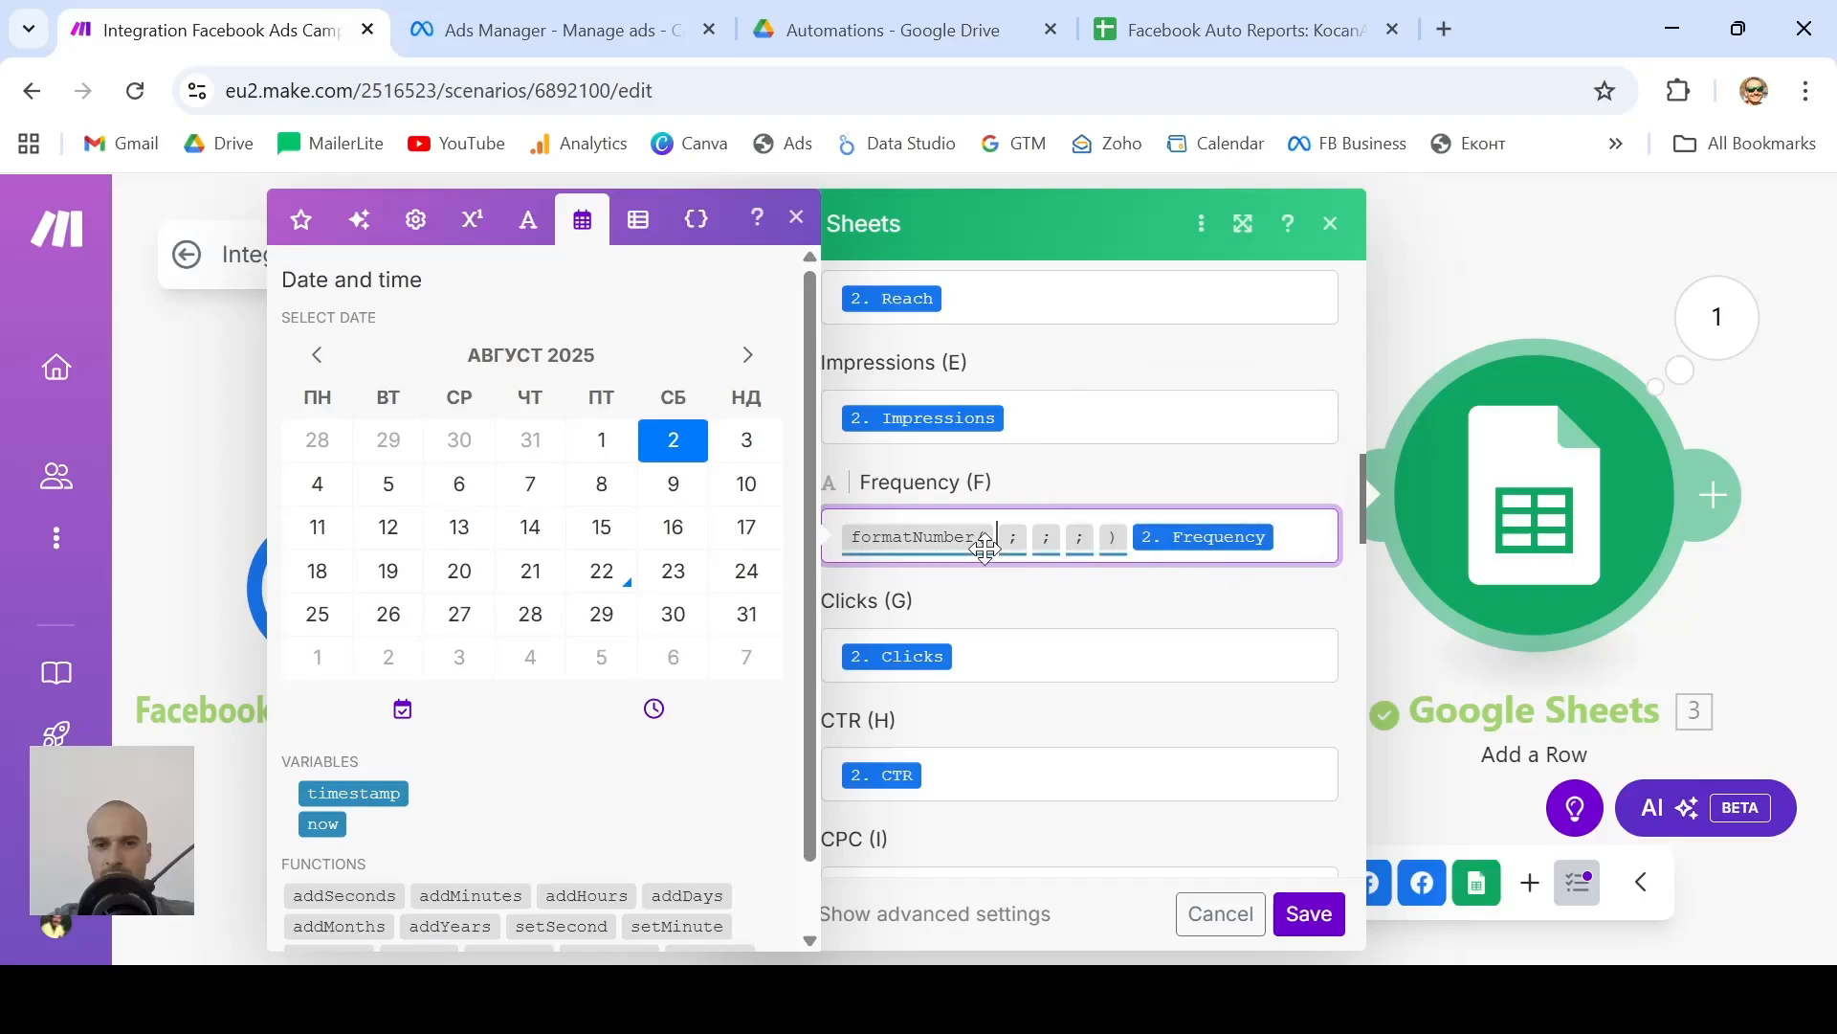
left_click_drag(1210, 533, 993, 545)
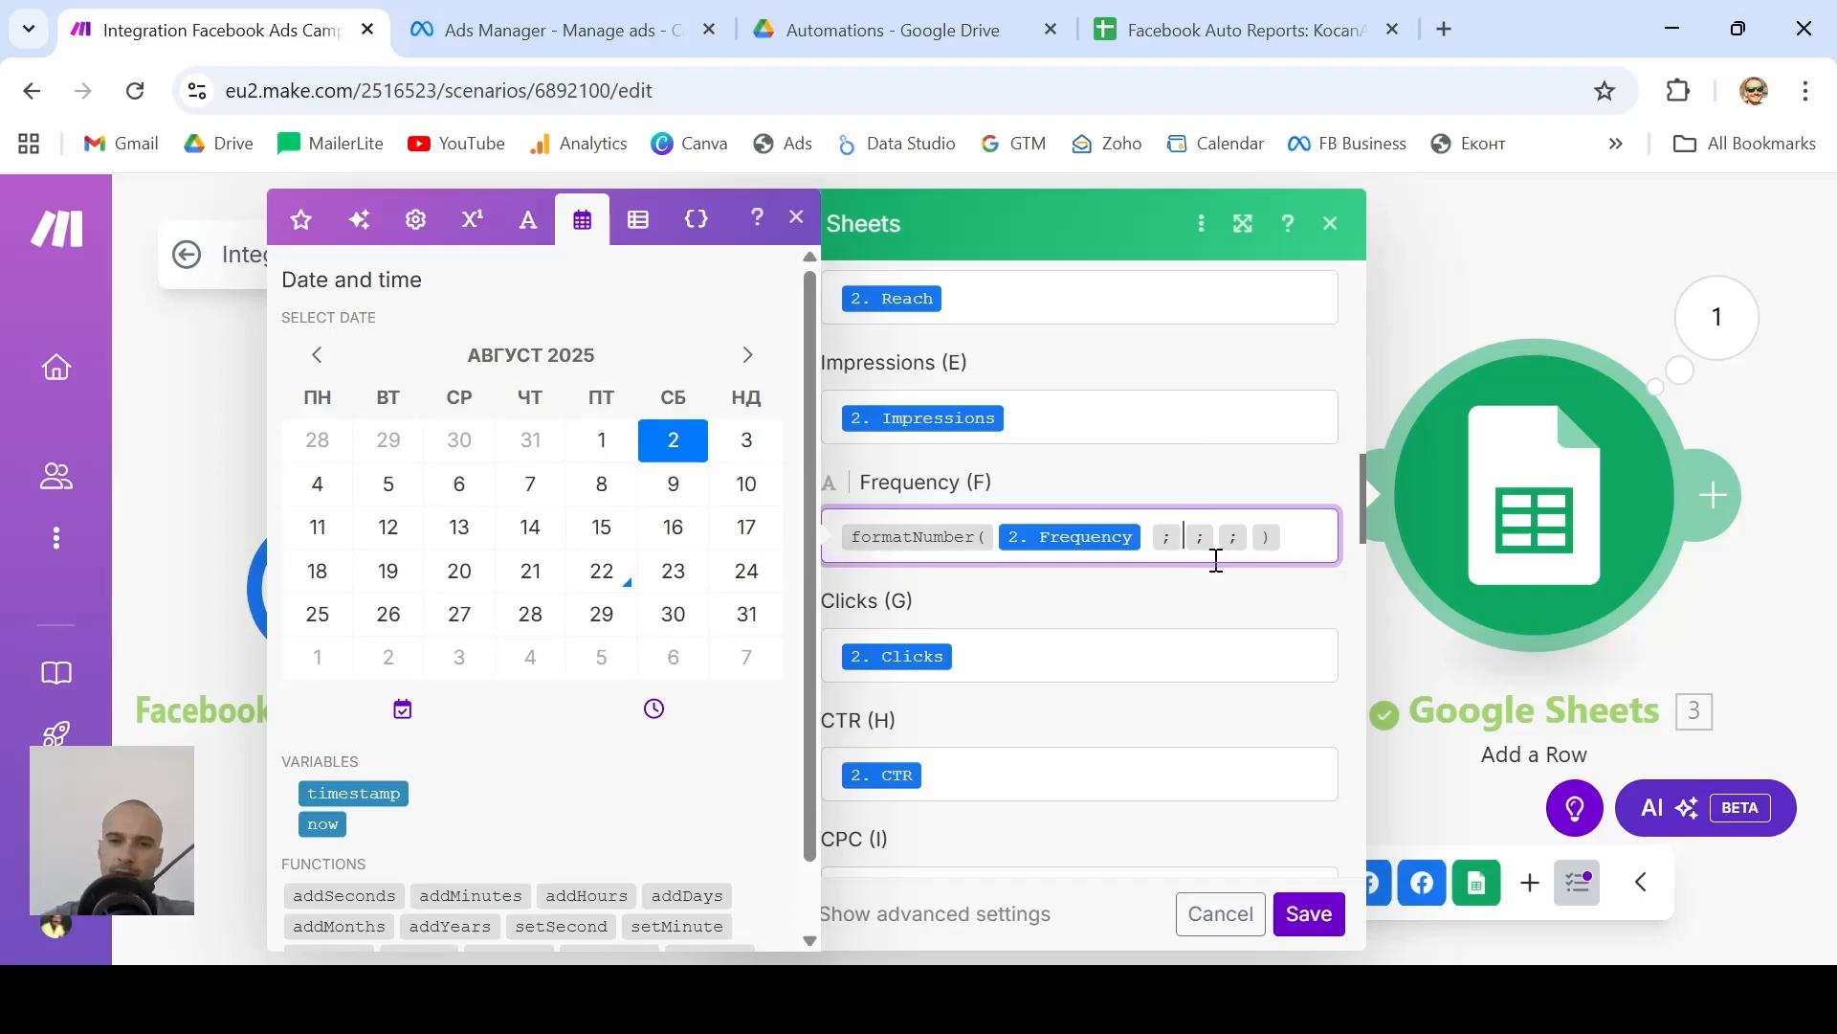
Set the Frequency (F) formatNumber to 2 decimal points, decimal separator "." and an empty pair of quotes ("") as thousands separator
key("BackSpace")
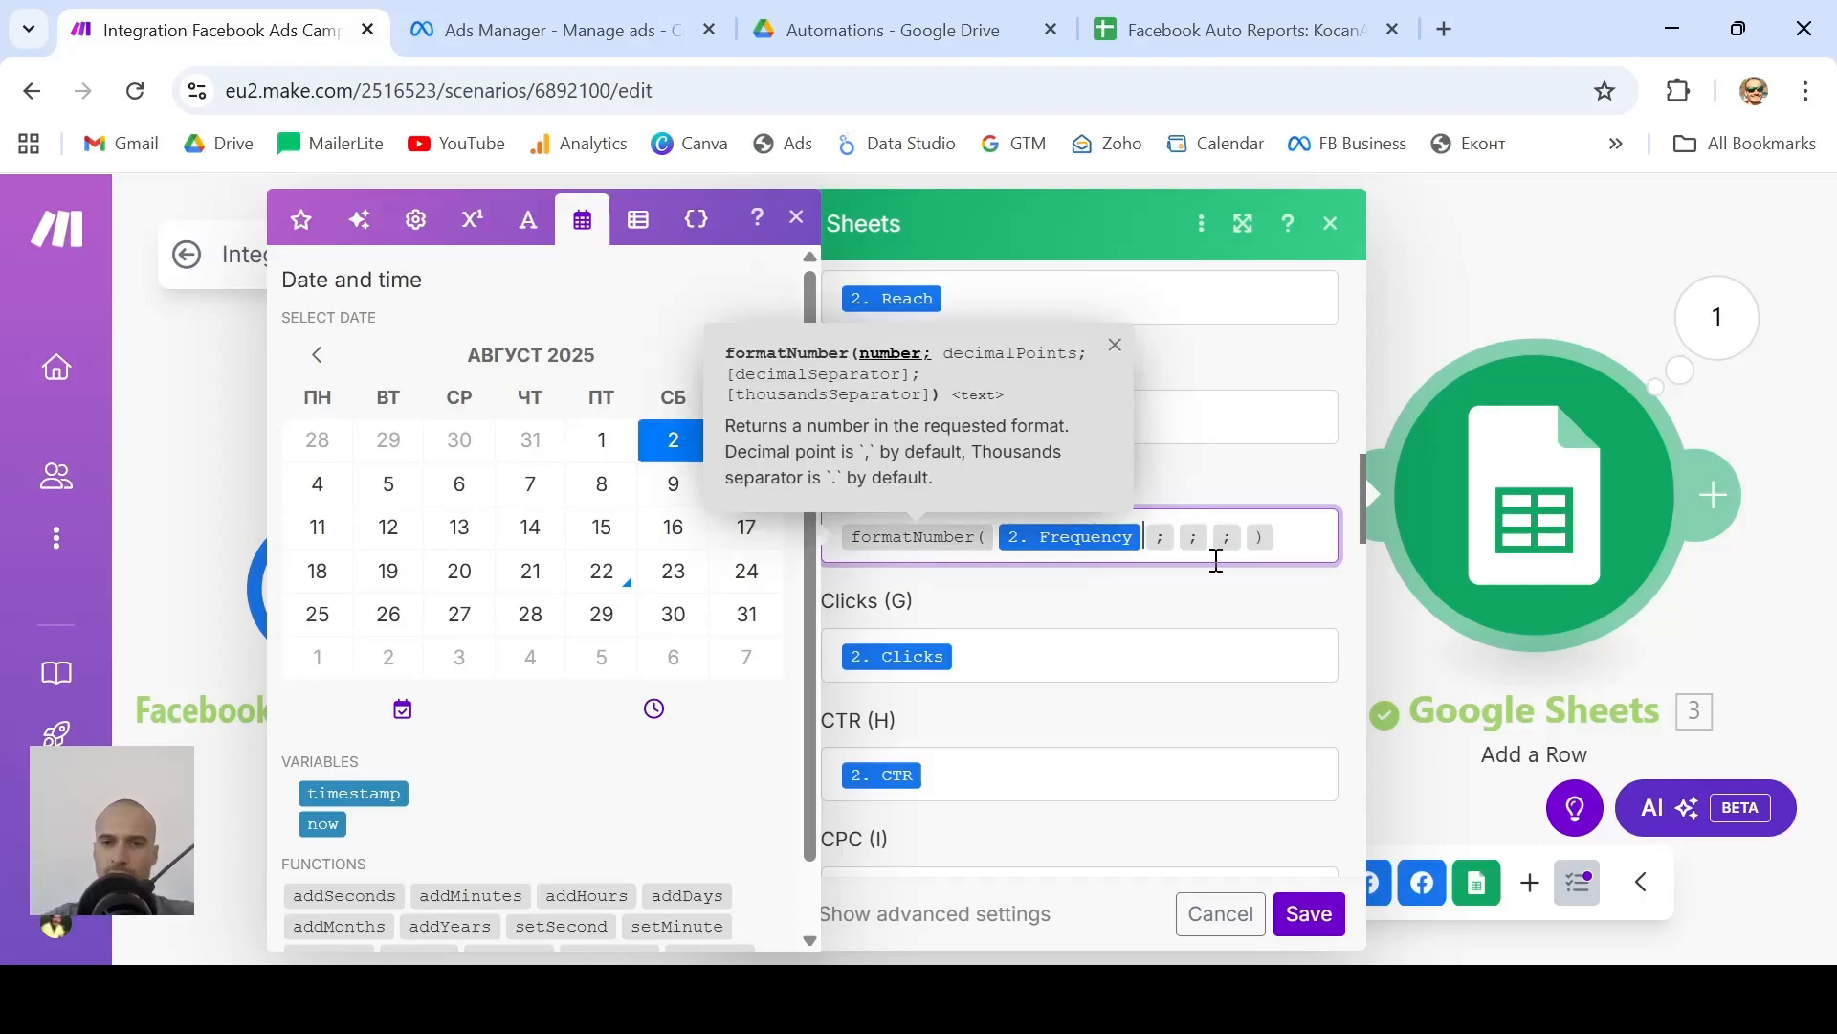
key("Right")
type("2")
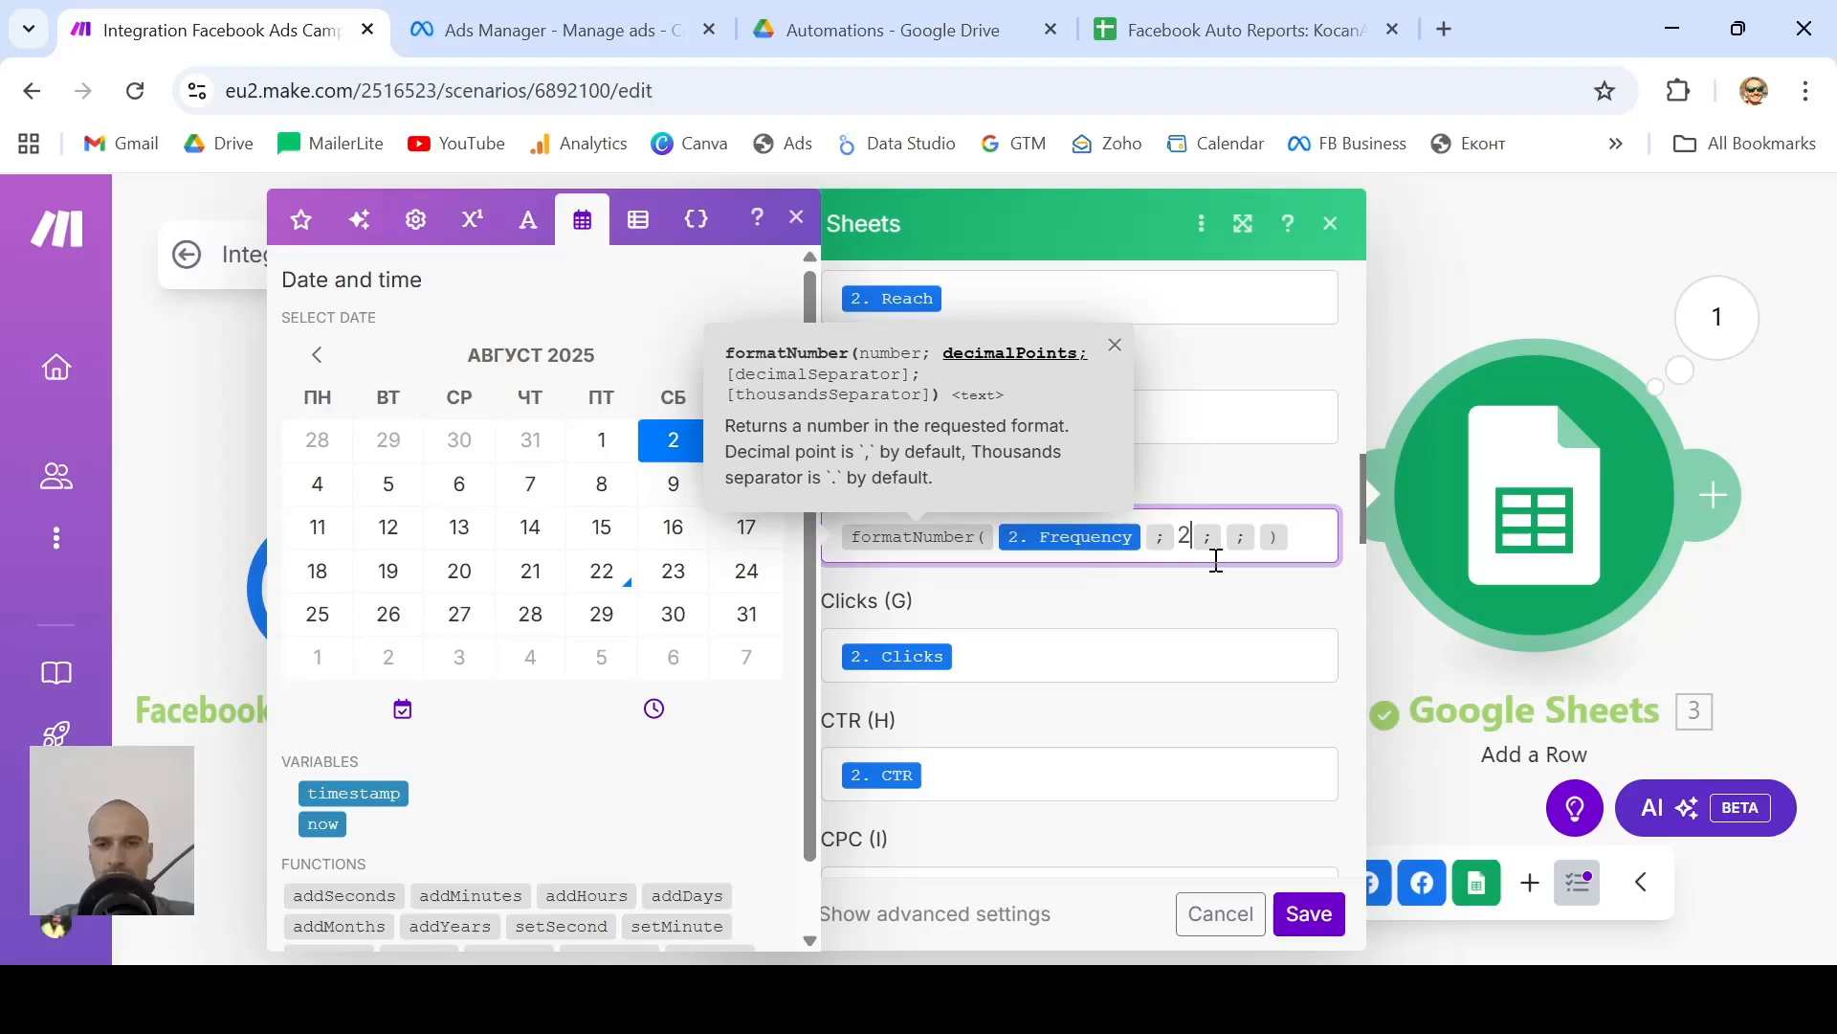
key("Right")
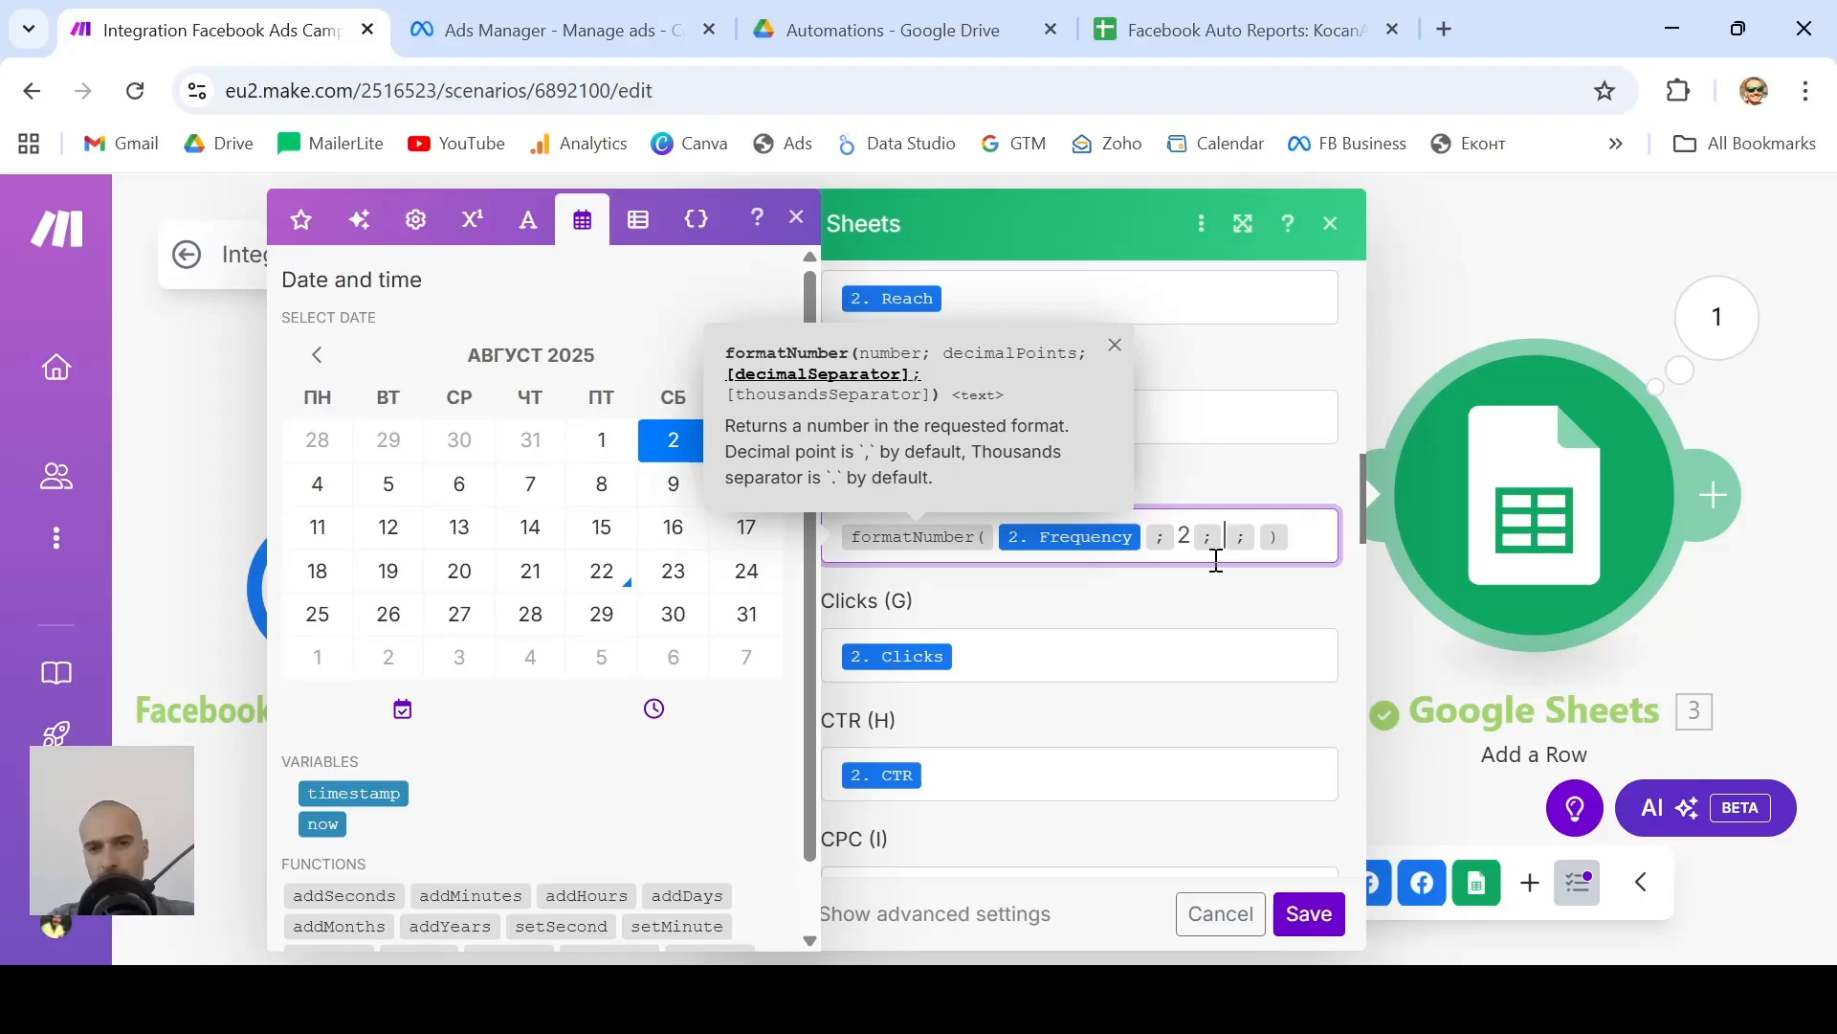
type(".")
key("Right")
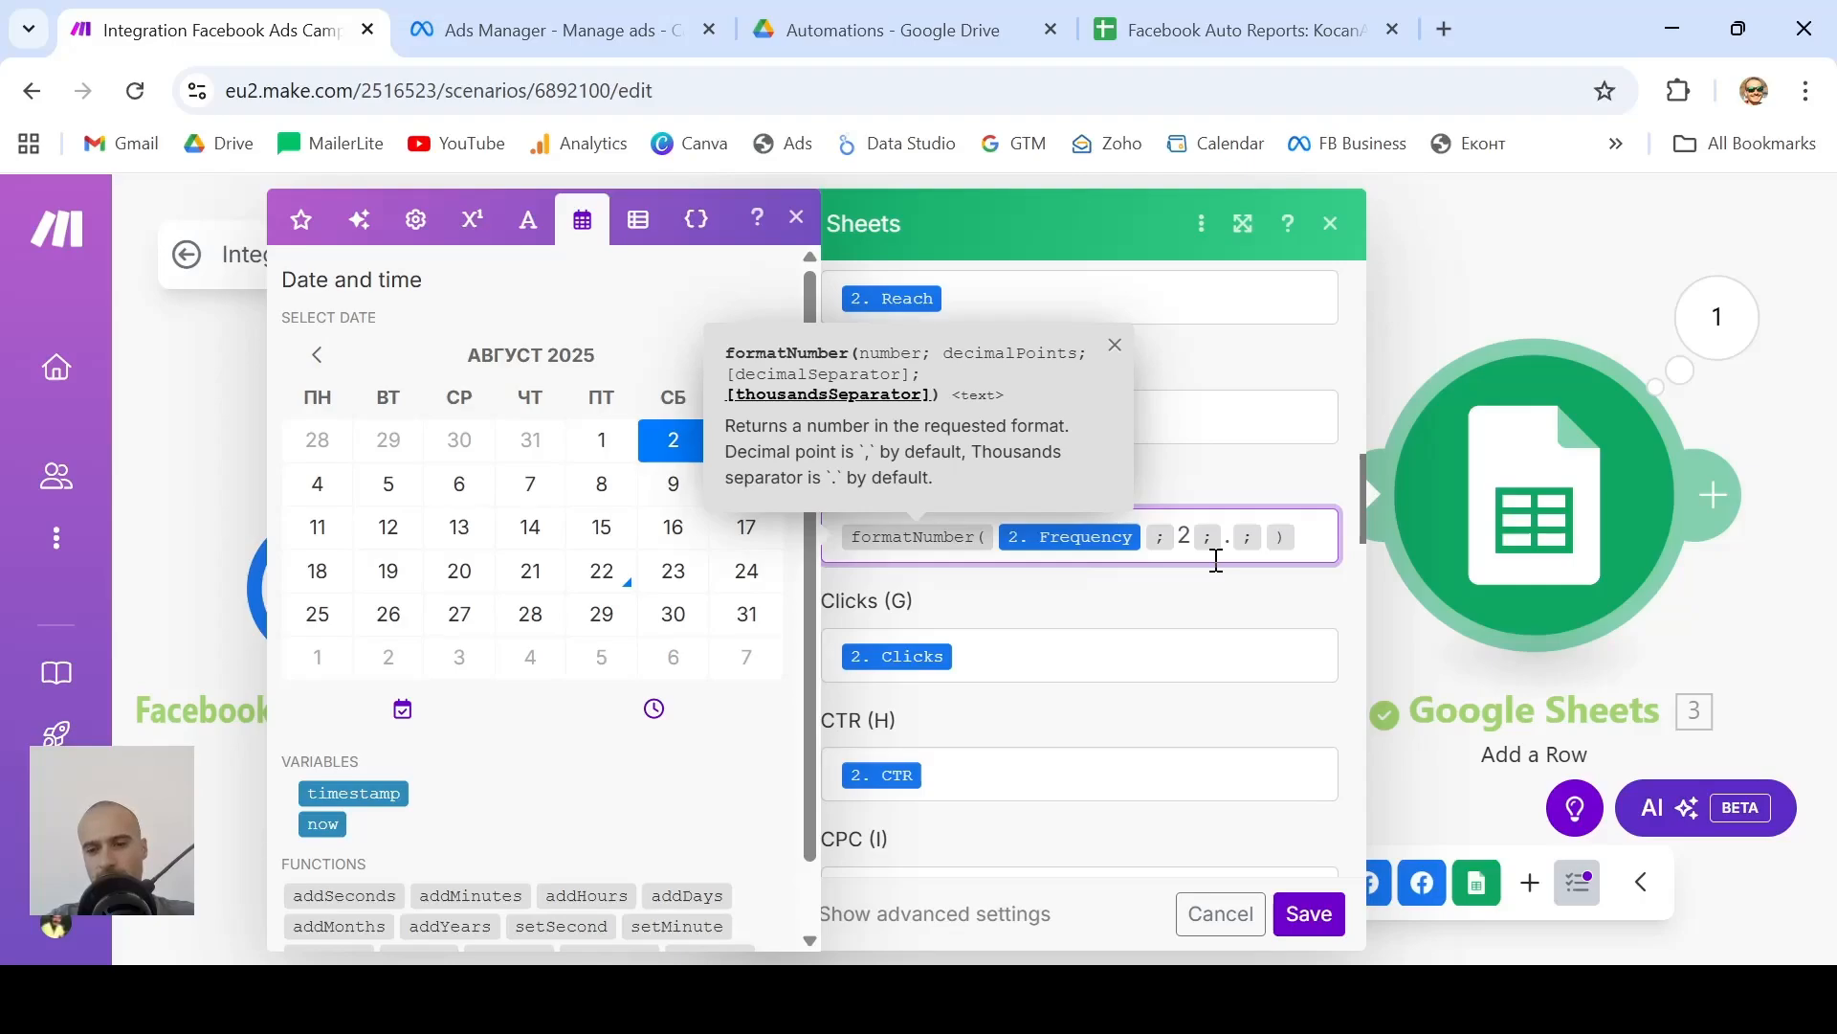
type("\"\"")
left_click(1064, 601)
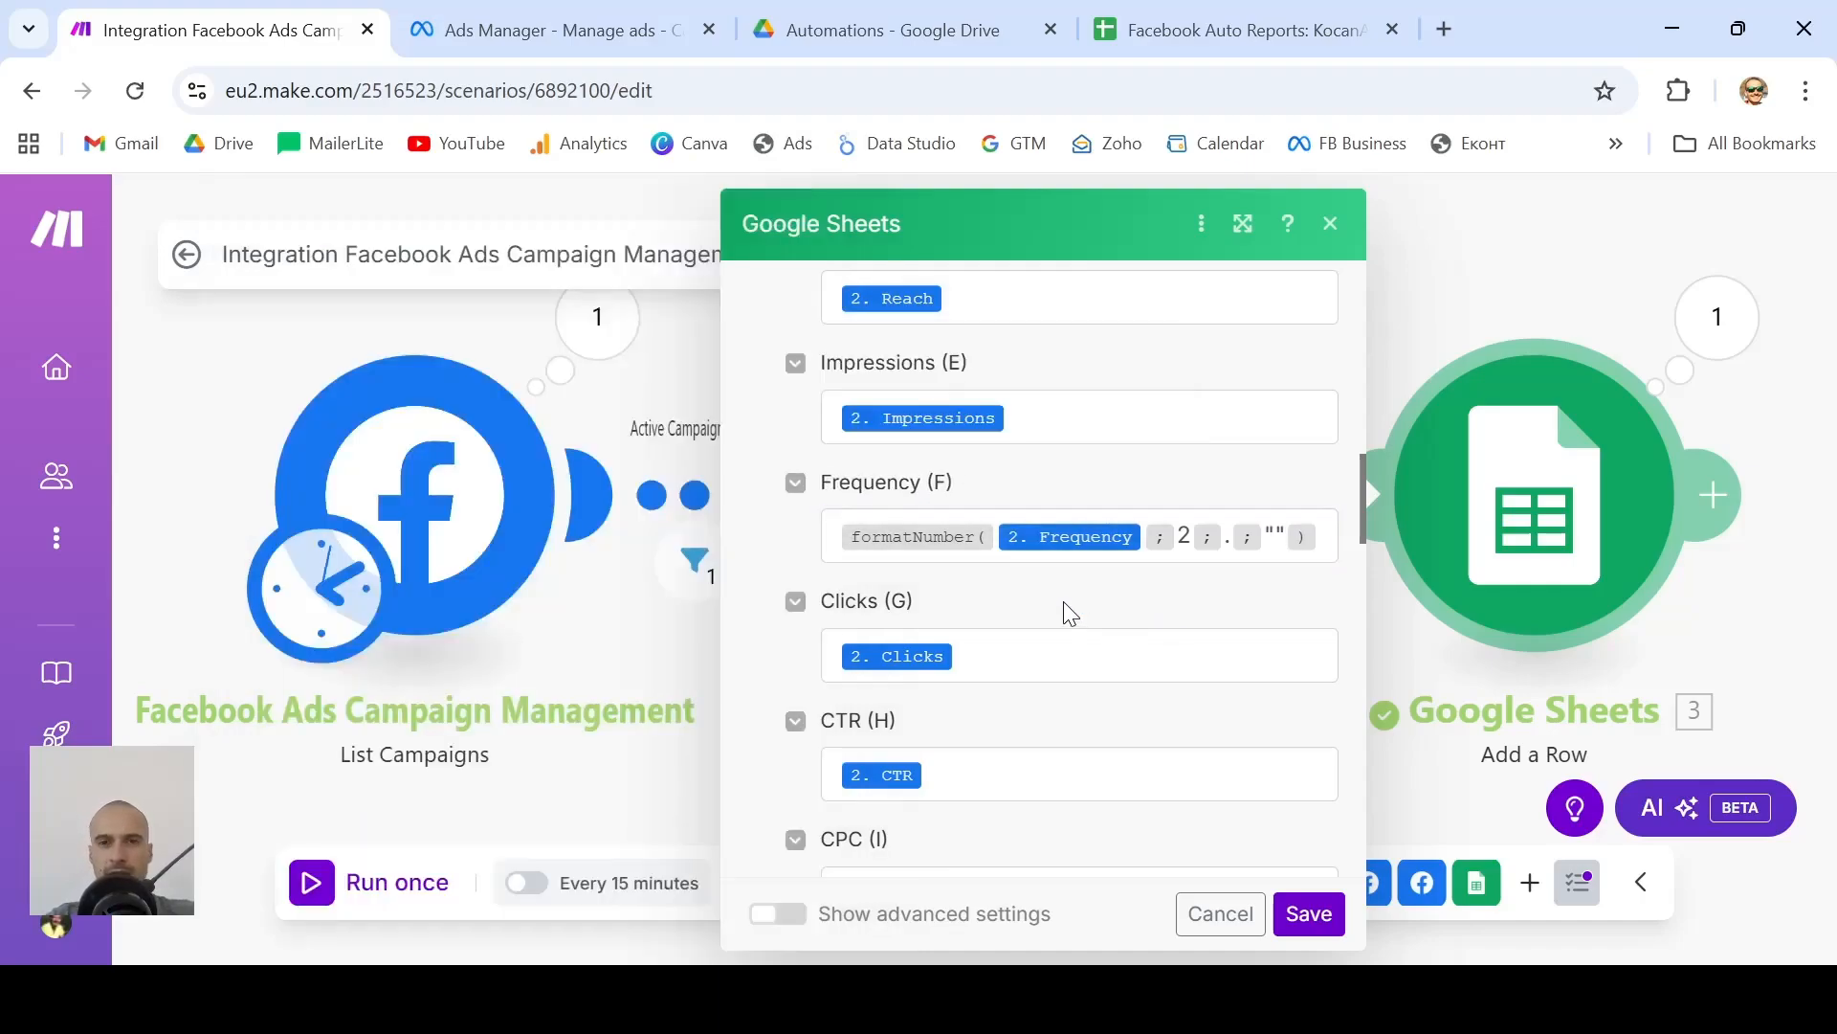
Wrap the CTR value mapped to CTR (H) in a formatNumber function as its number argument
left_click(1280, 14)
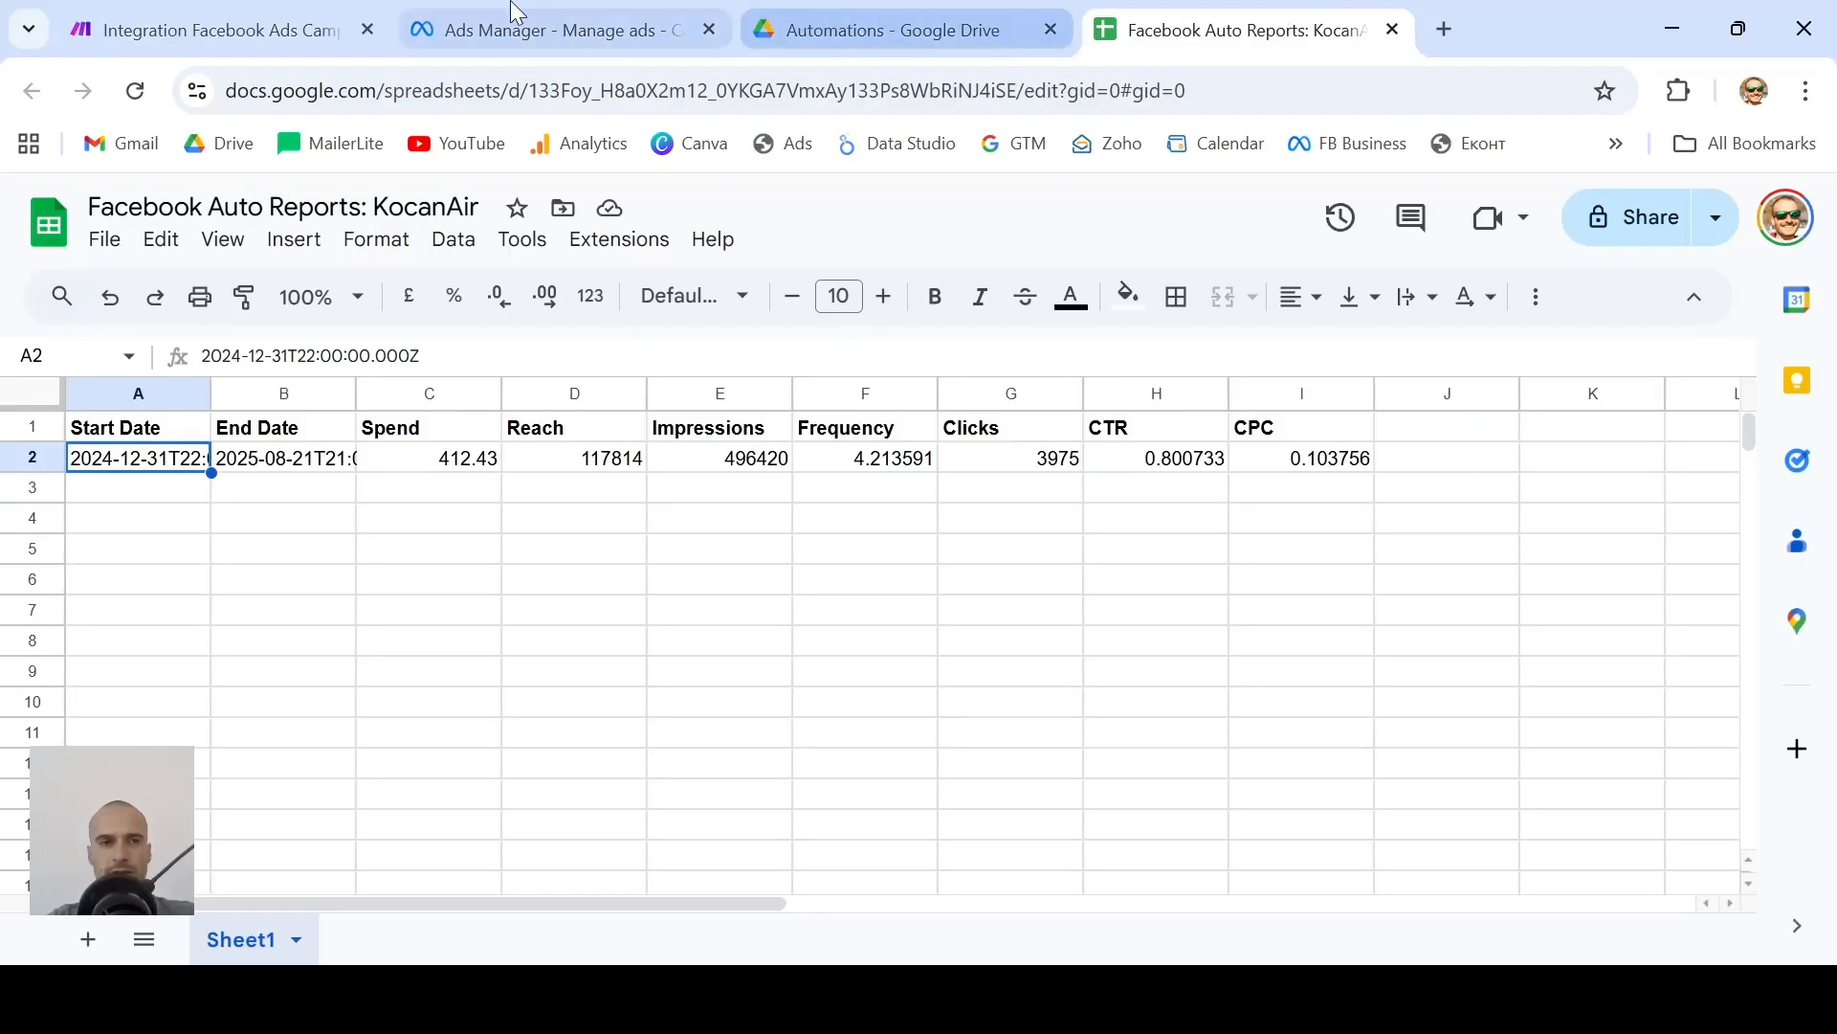
left_click(237, 17)
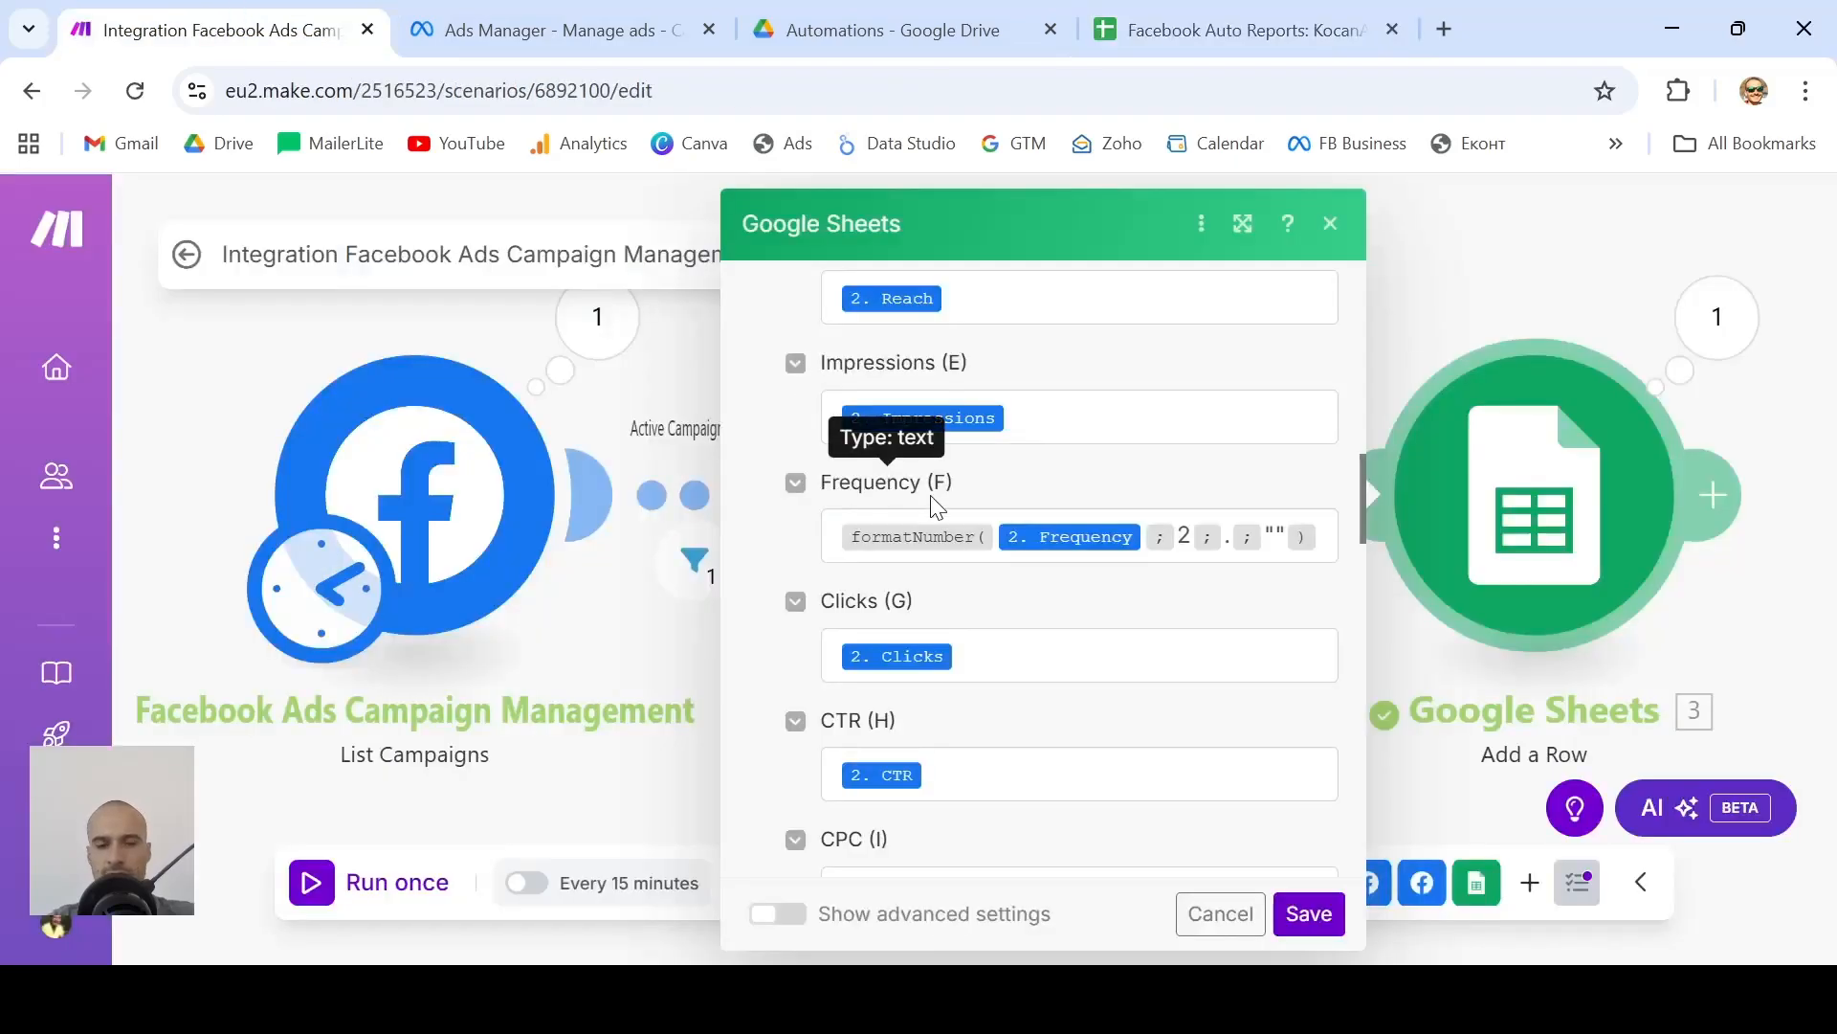
scroll(1145, 633, "down", 2)
scroll(1141, 623, "down", 1)
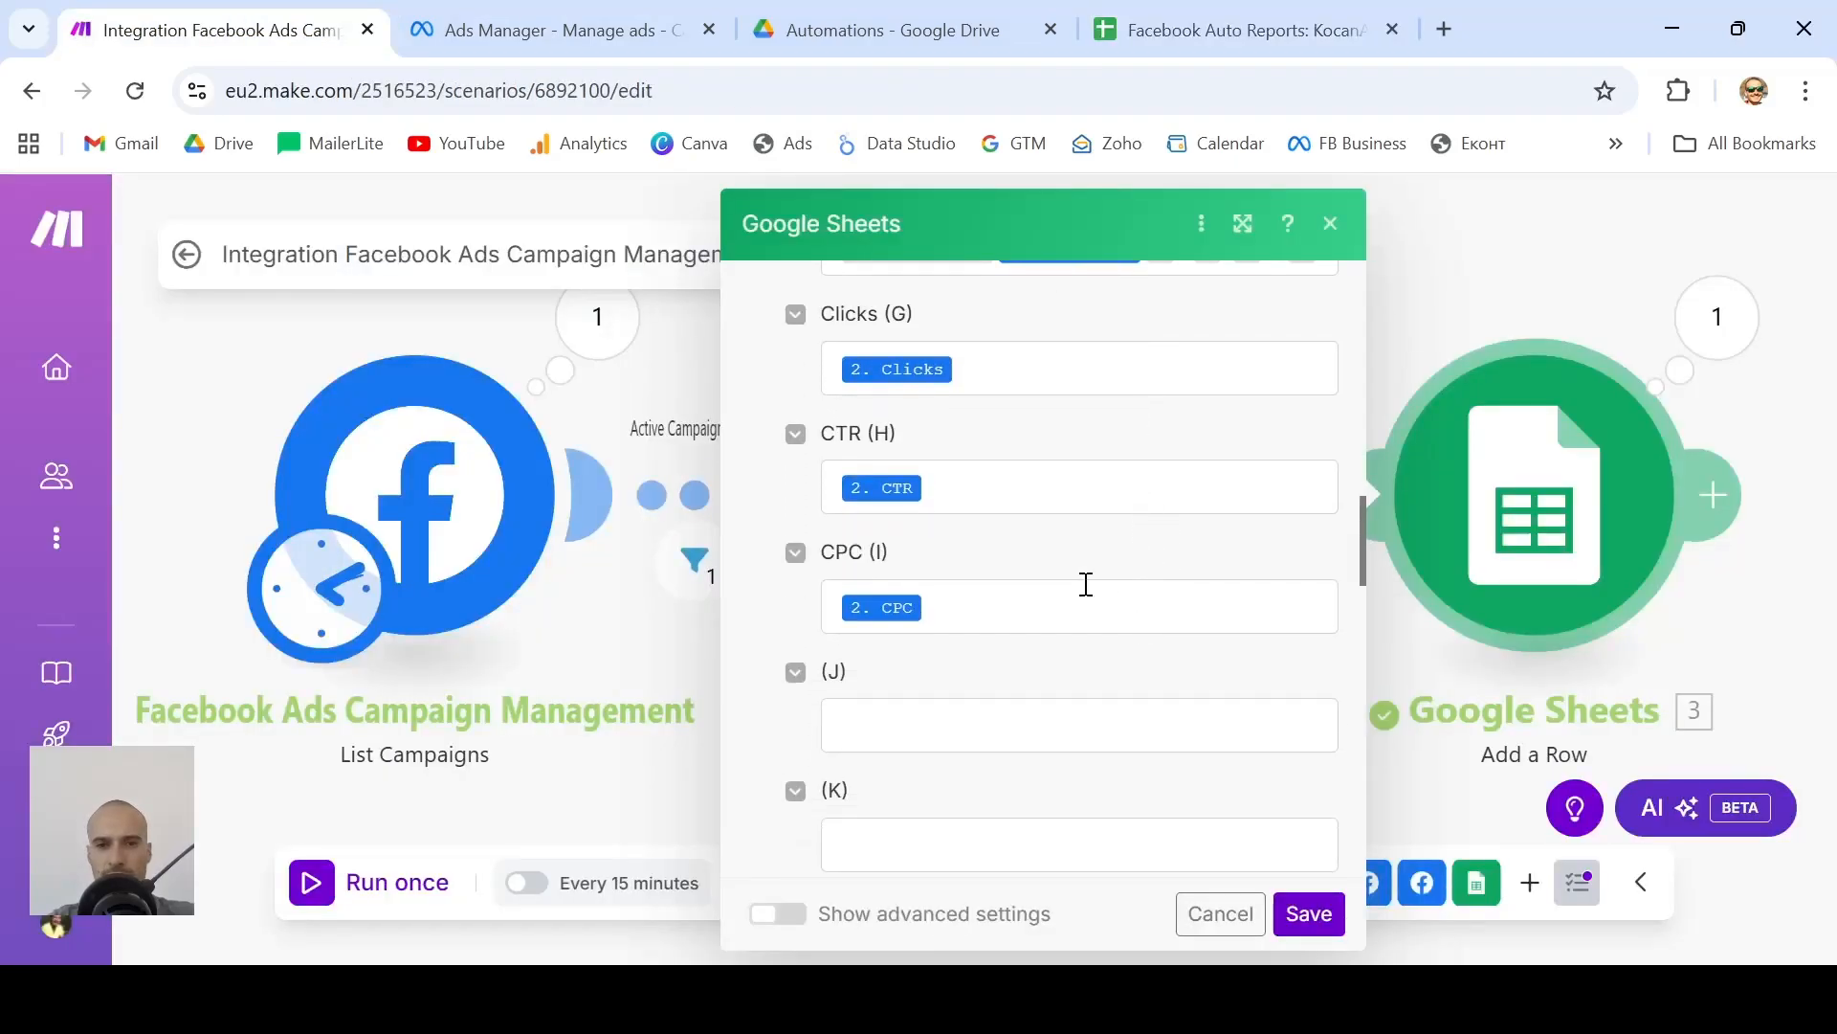
left_click(835, 489)
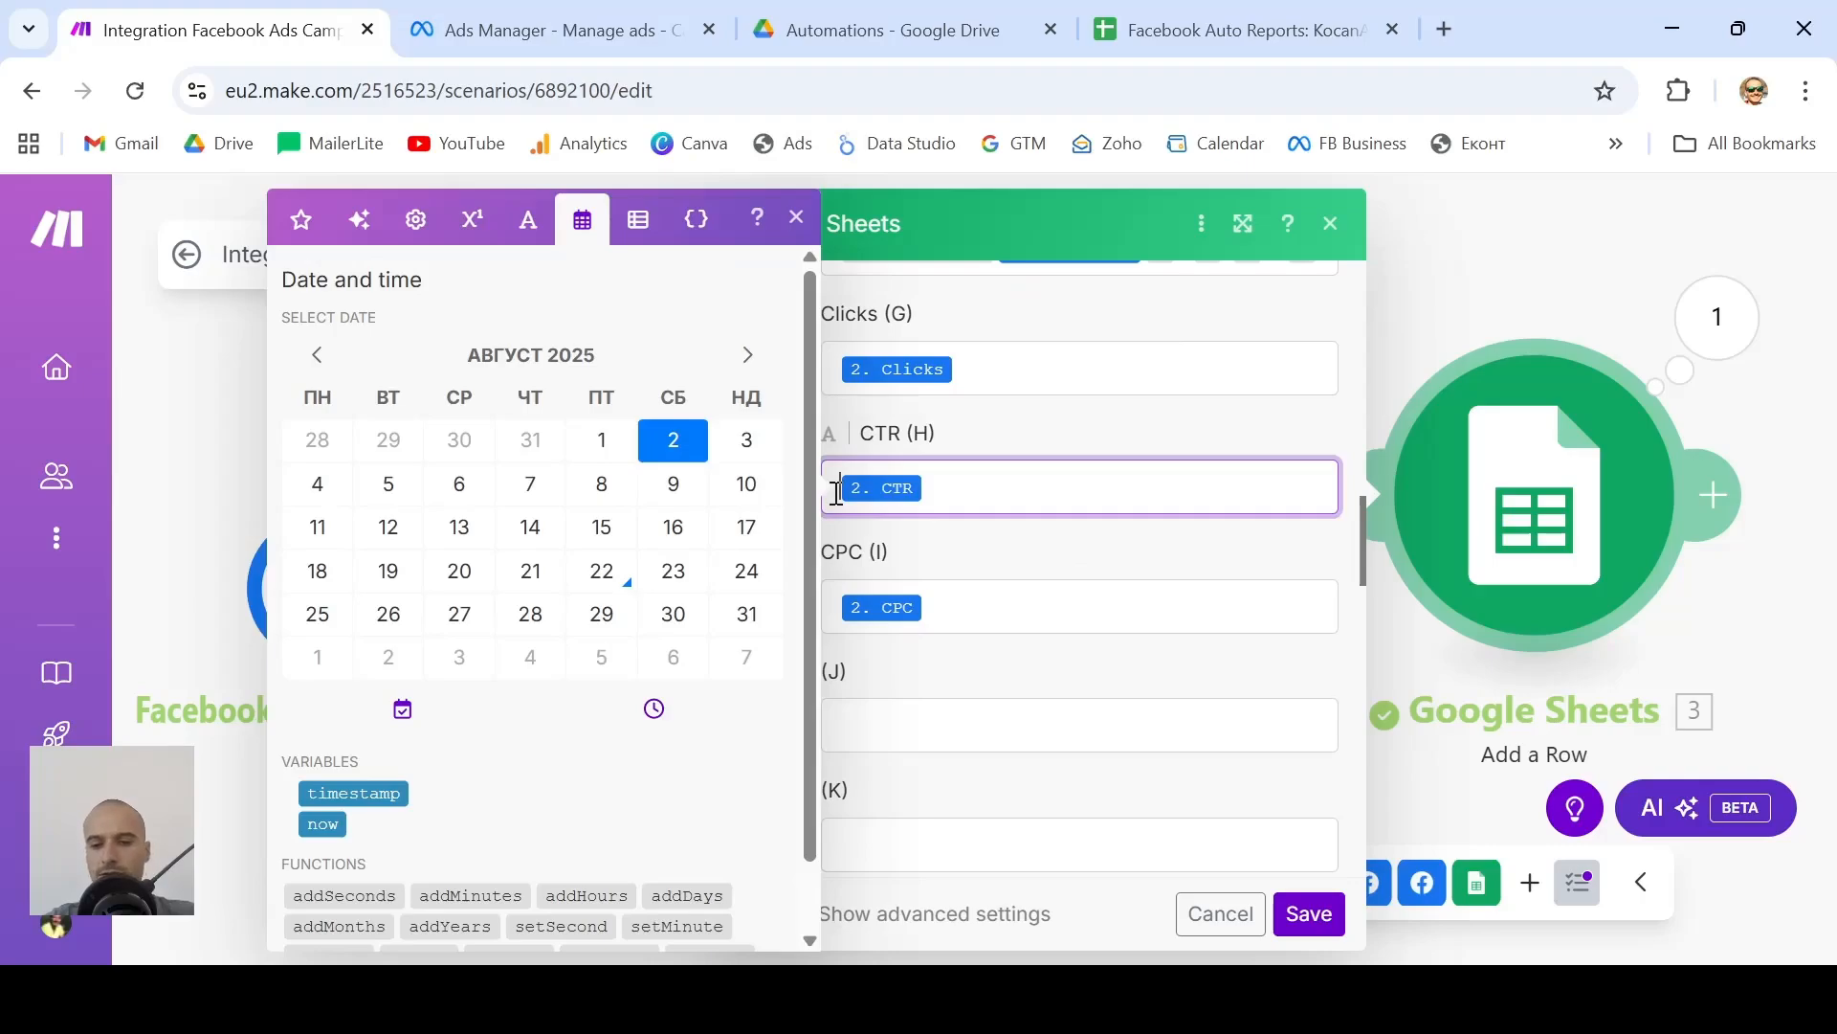
type("/form")
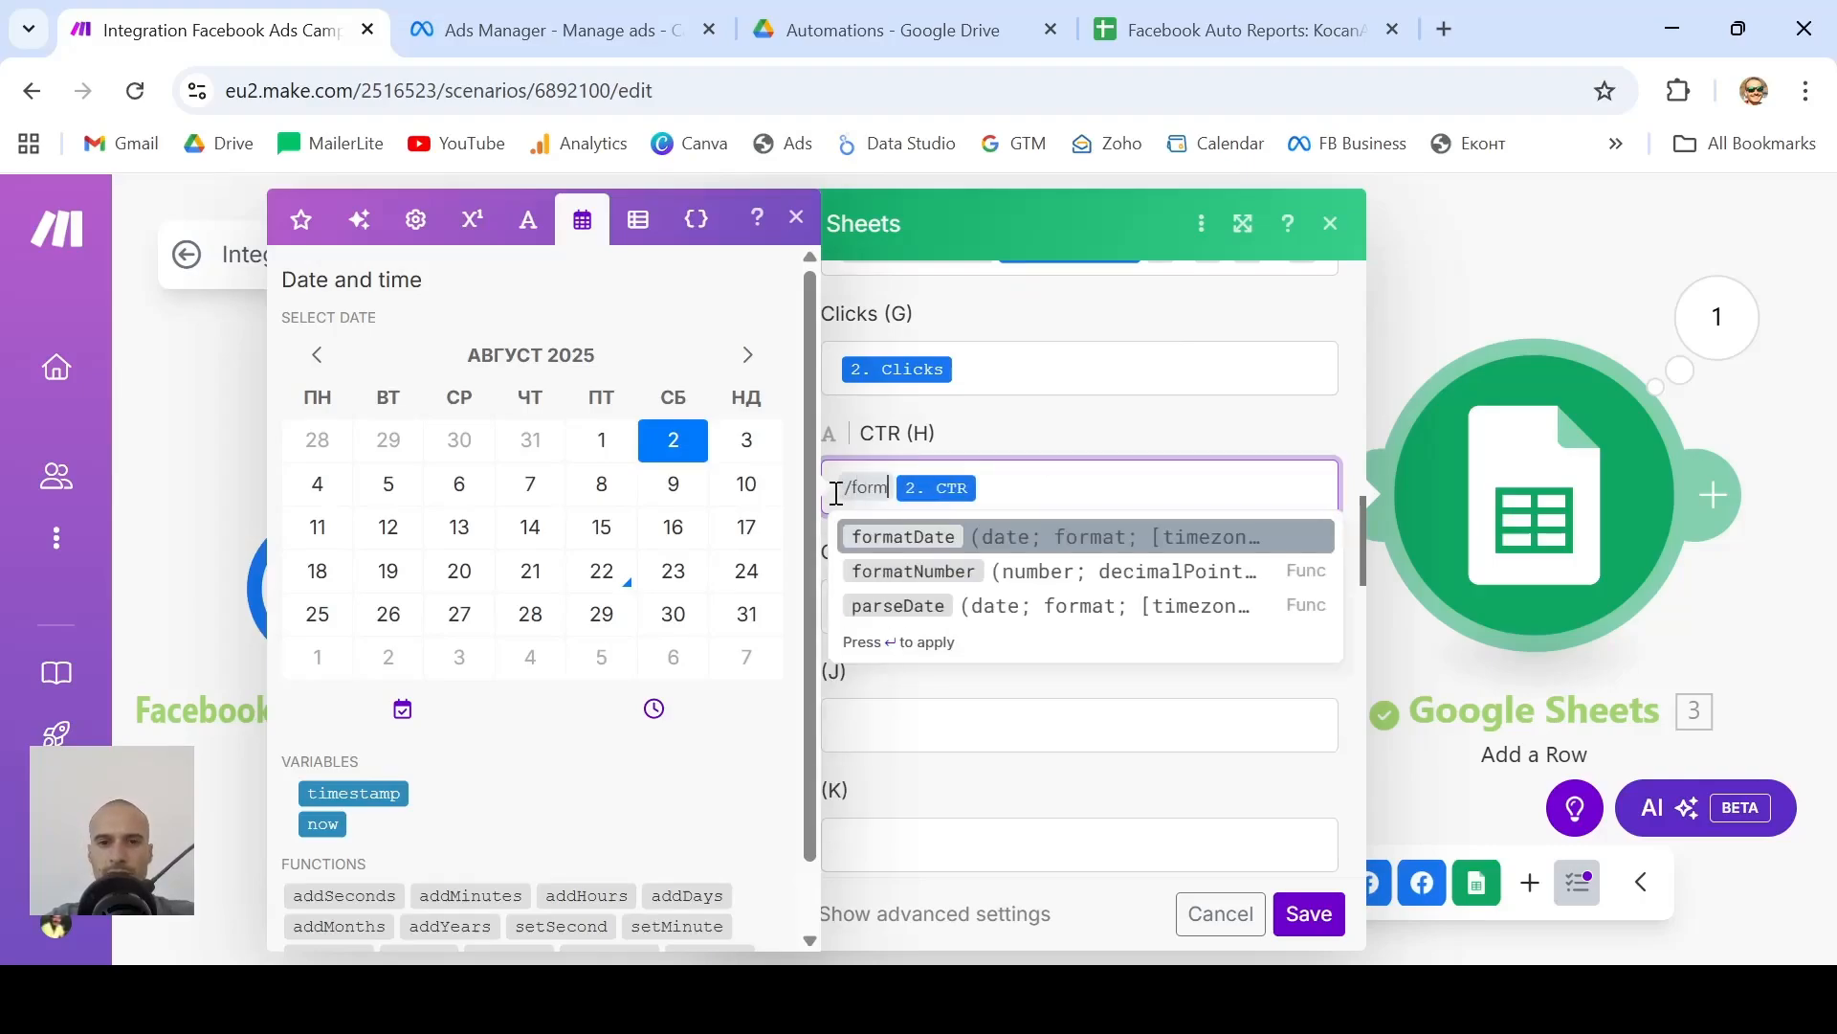
key("Down")
key("Return")
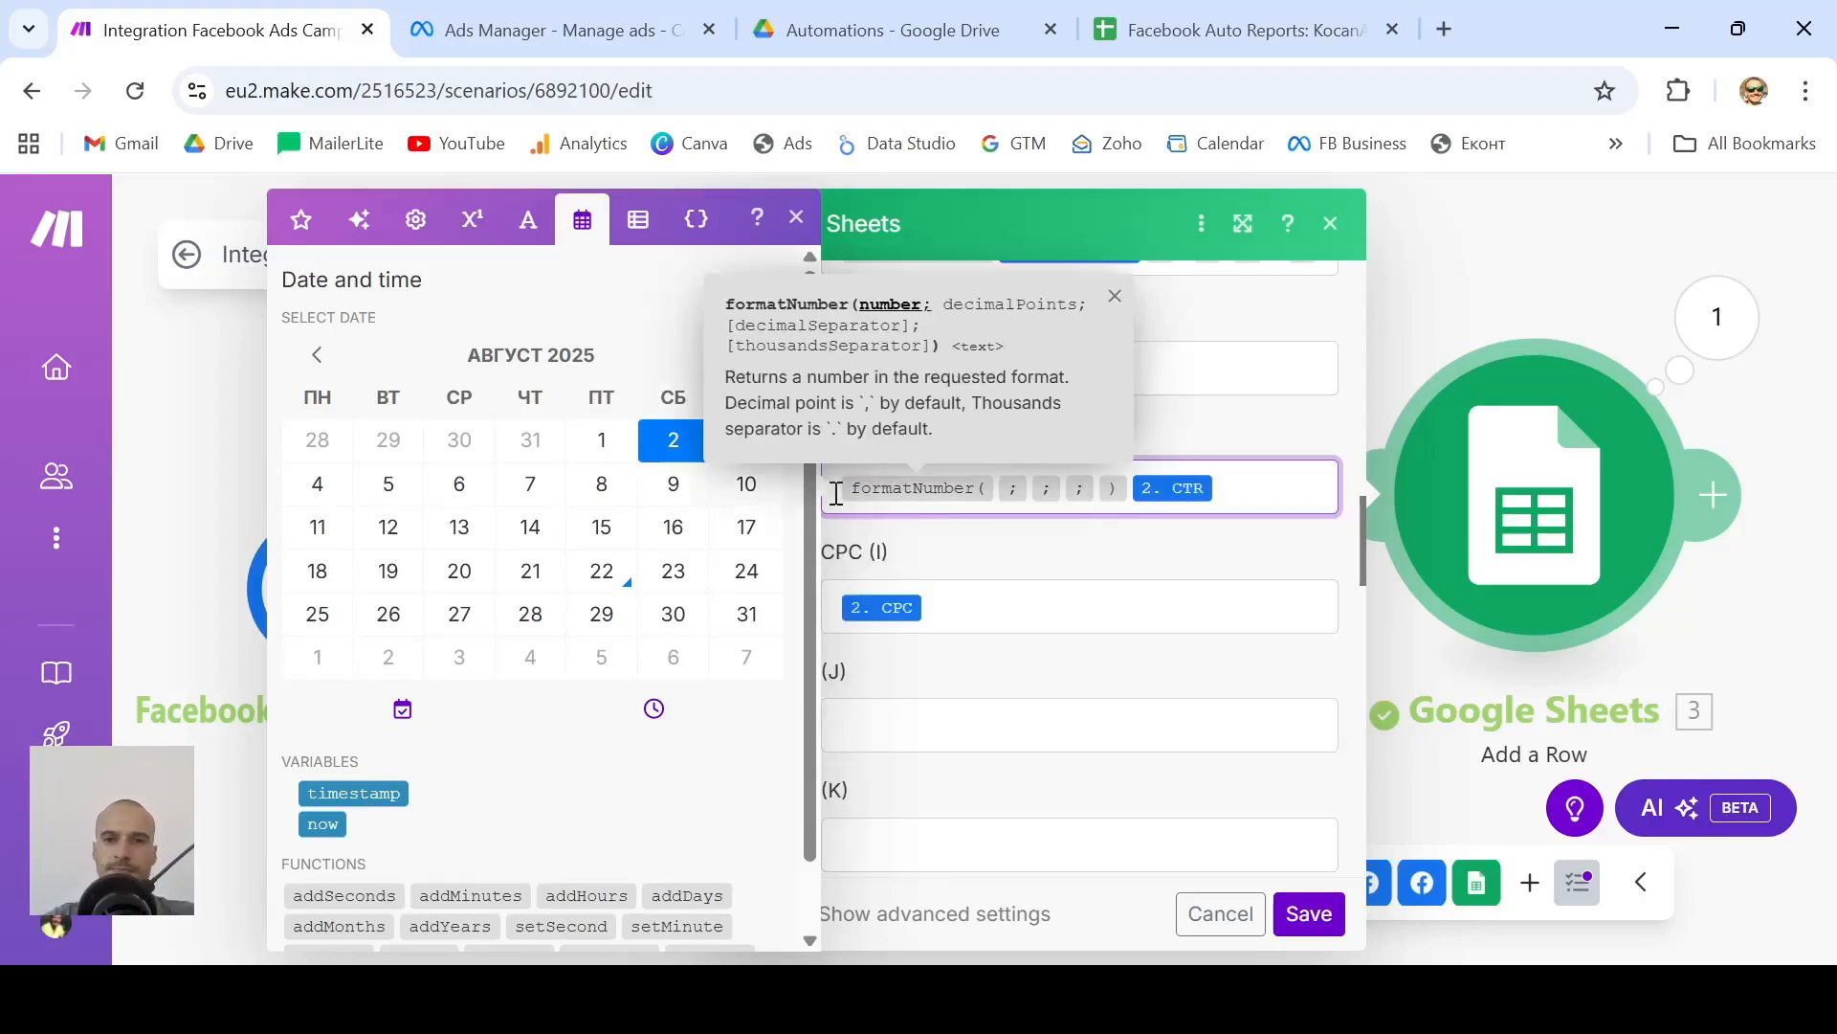
left_click_drag(1184, 490, 992, 494)
left_click_drag(1187, 494, 995, 501)
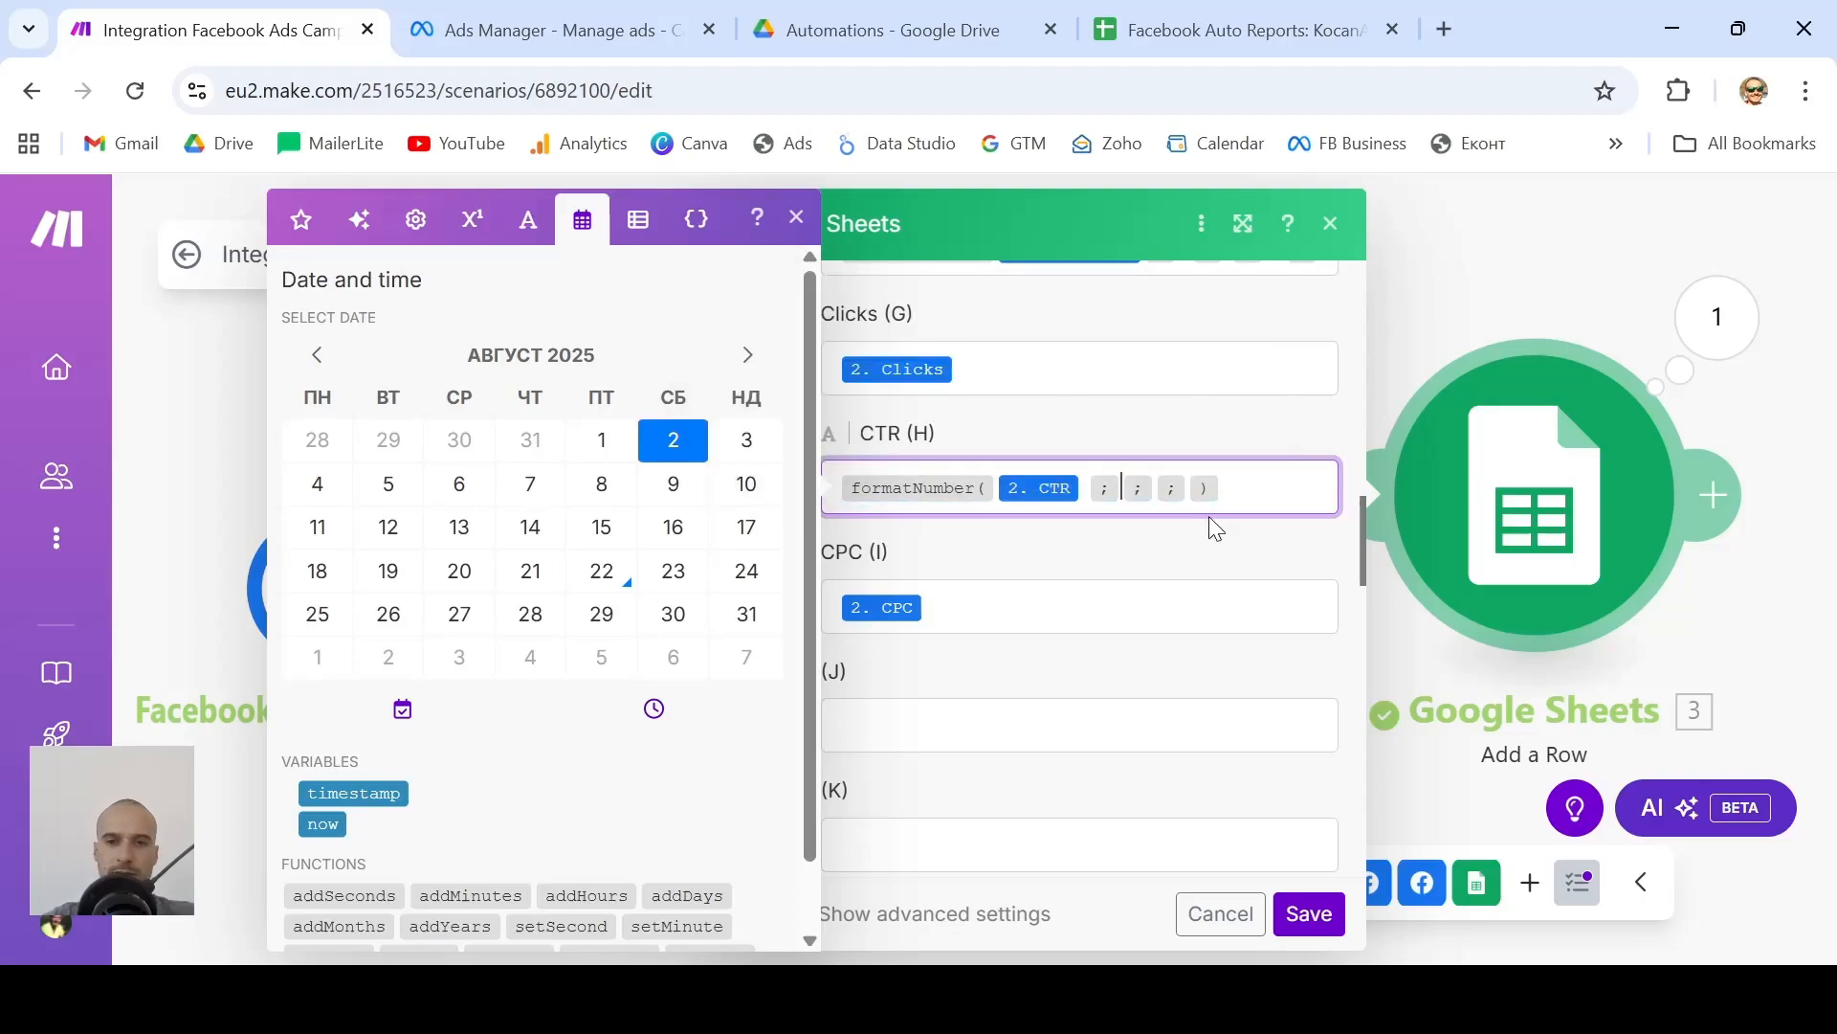
Set the CTR (H) formatNumber to 2 decimal points, decimal separator "." and an empty pair of quotes ("") as thousands separator
type("2")
key("Right")
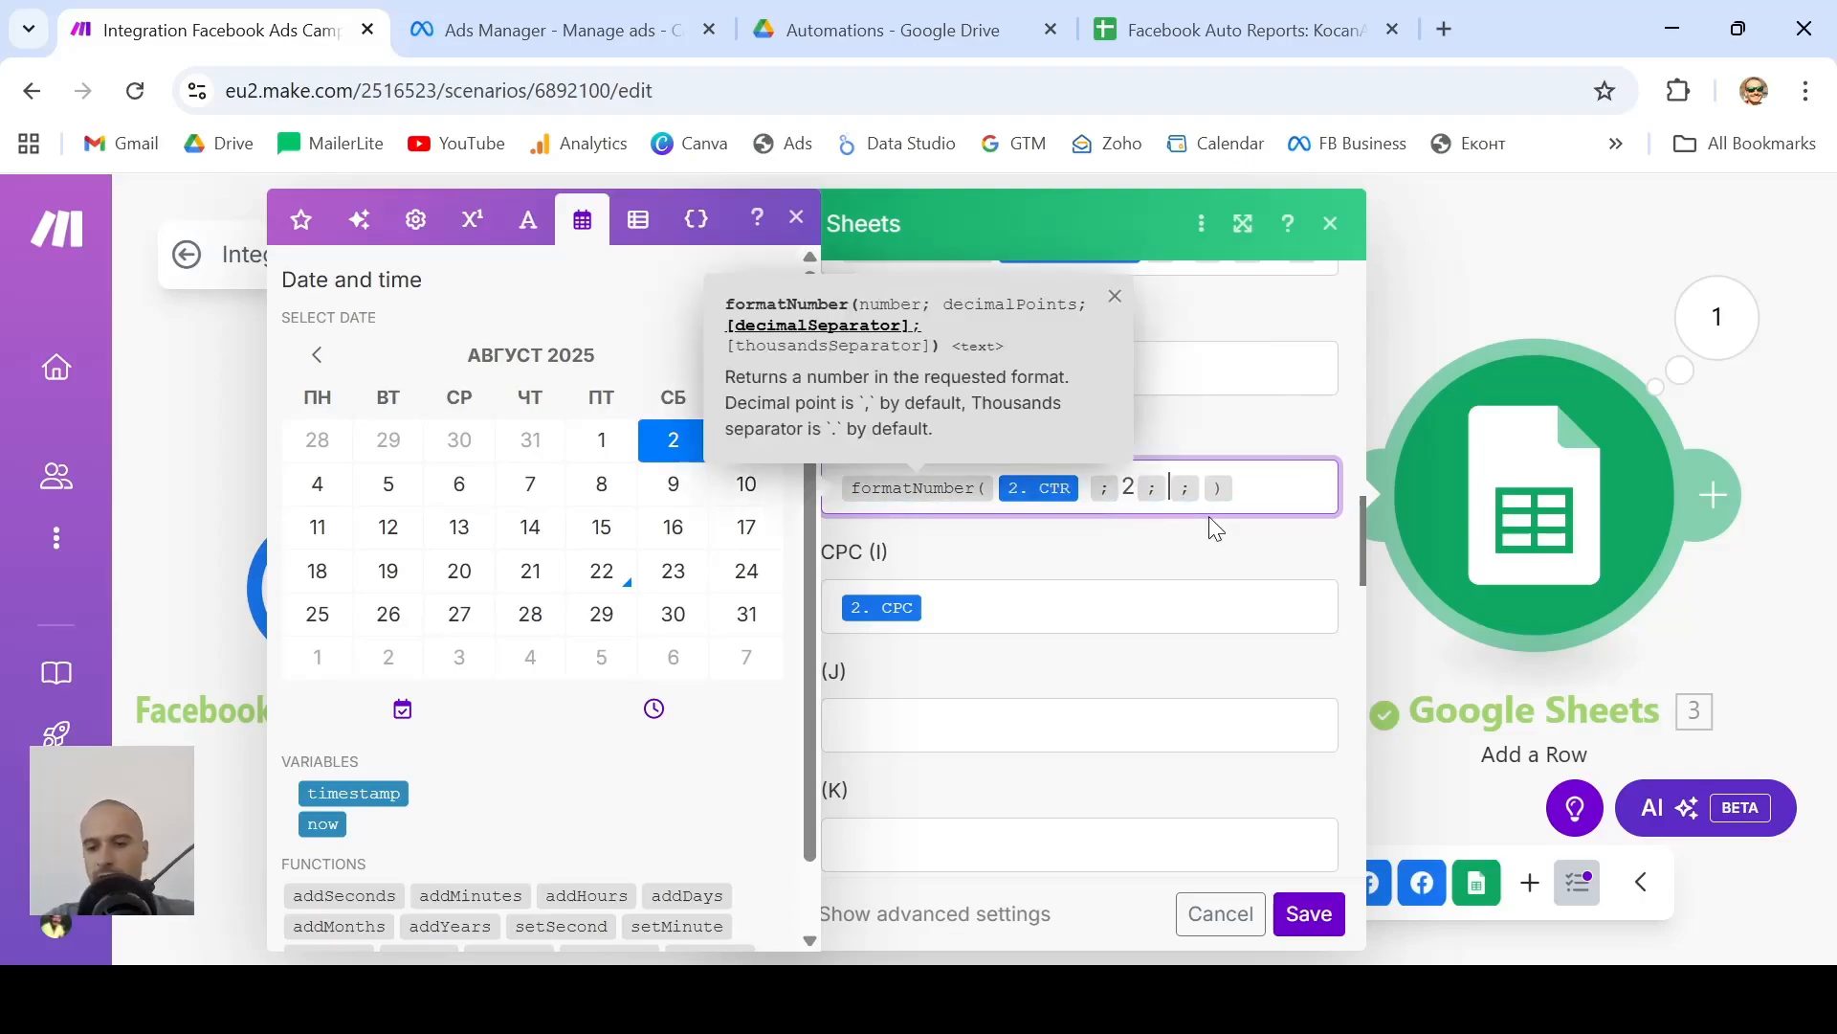
type(".")
key("Right")
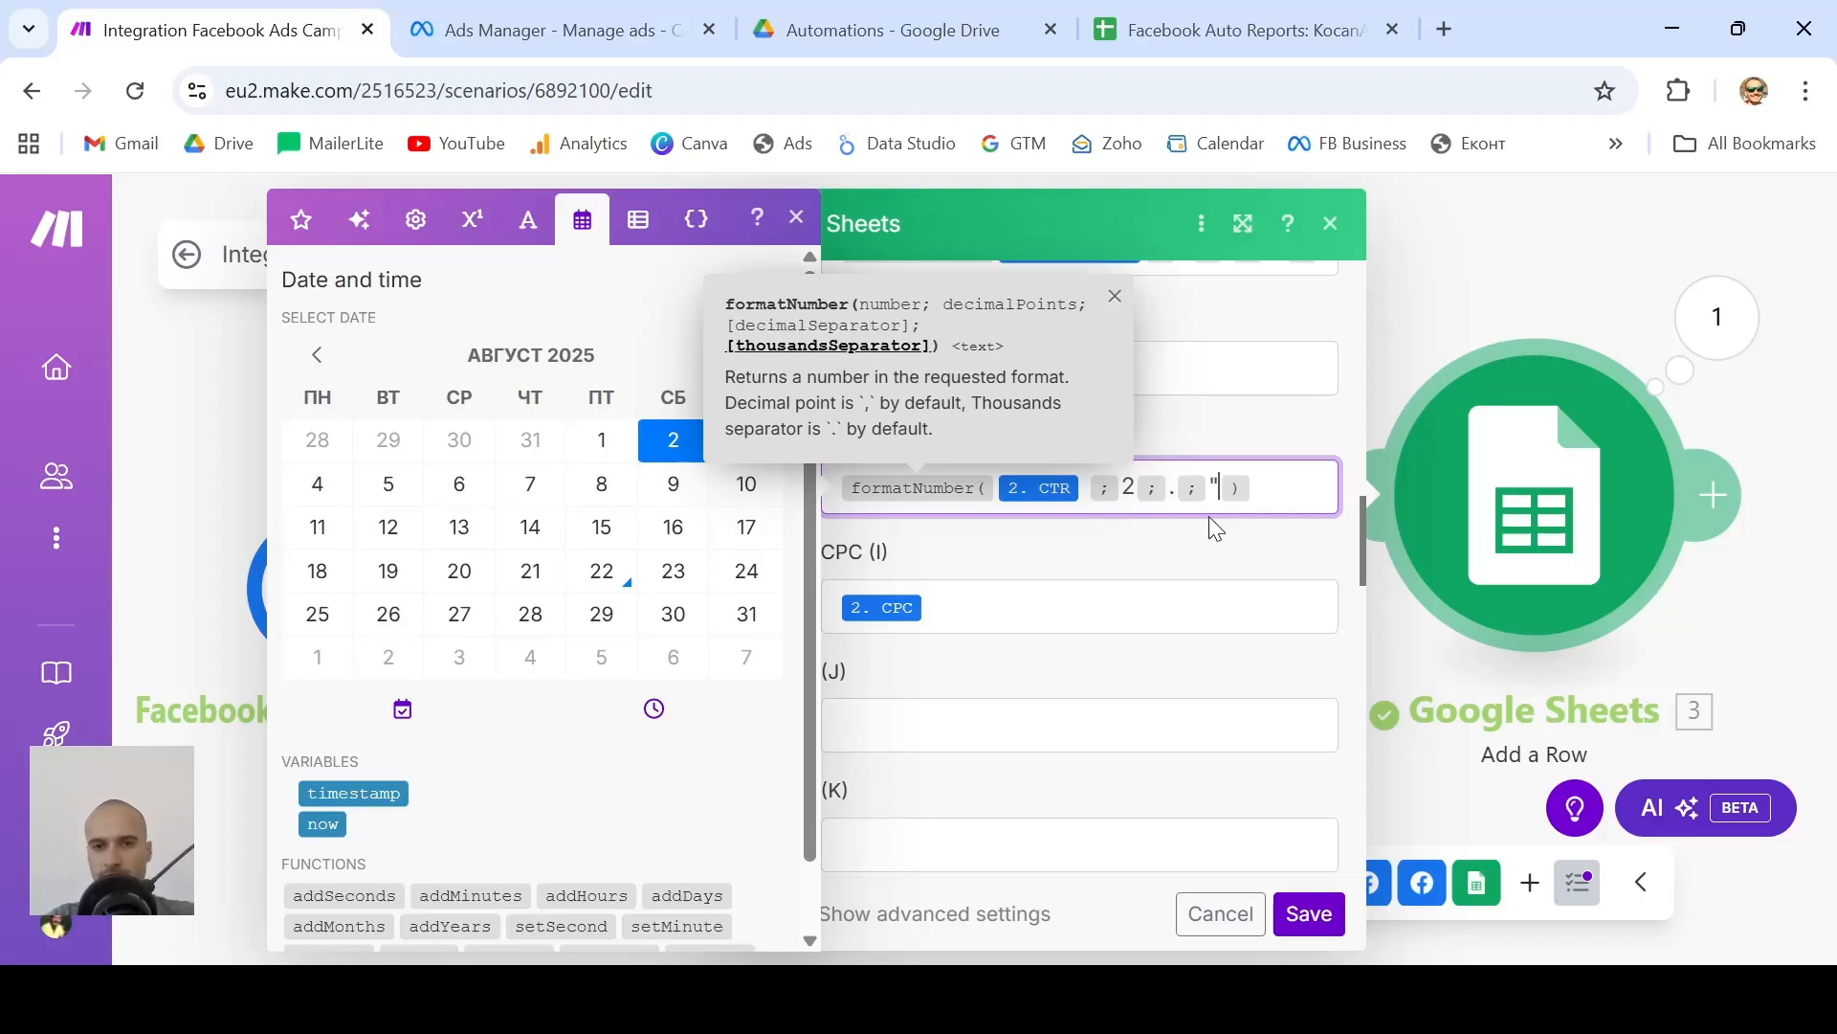
left_click(1148, 530)
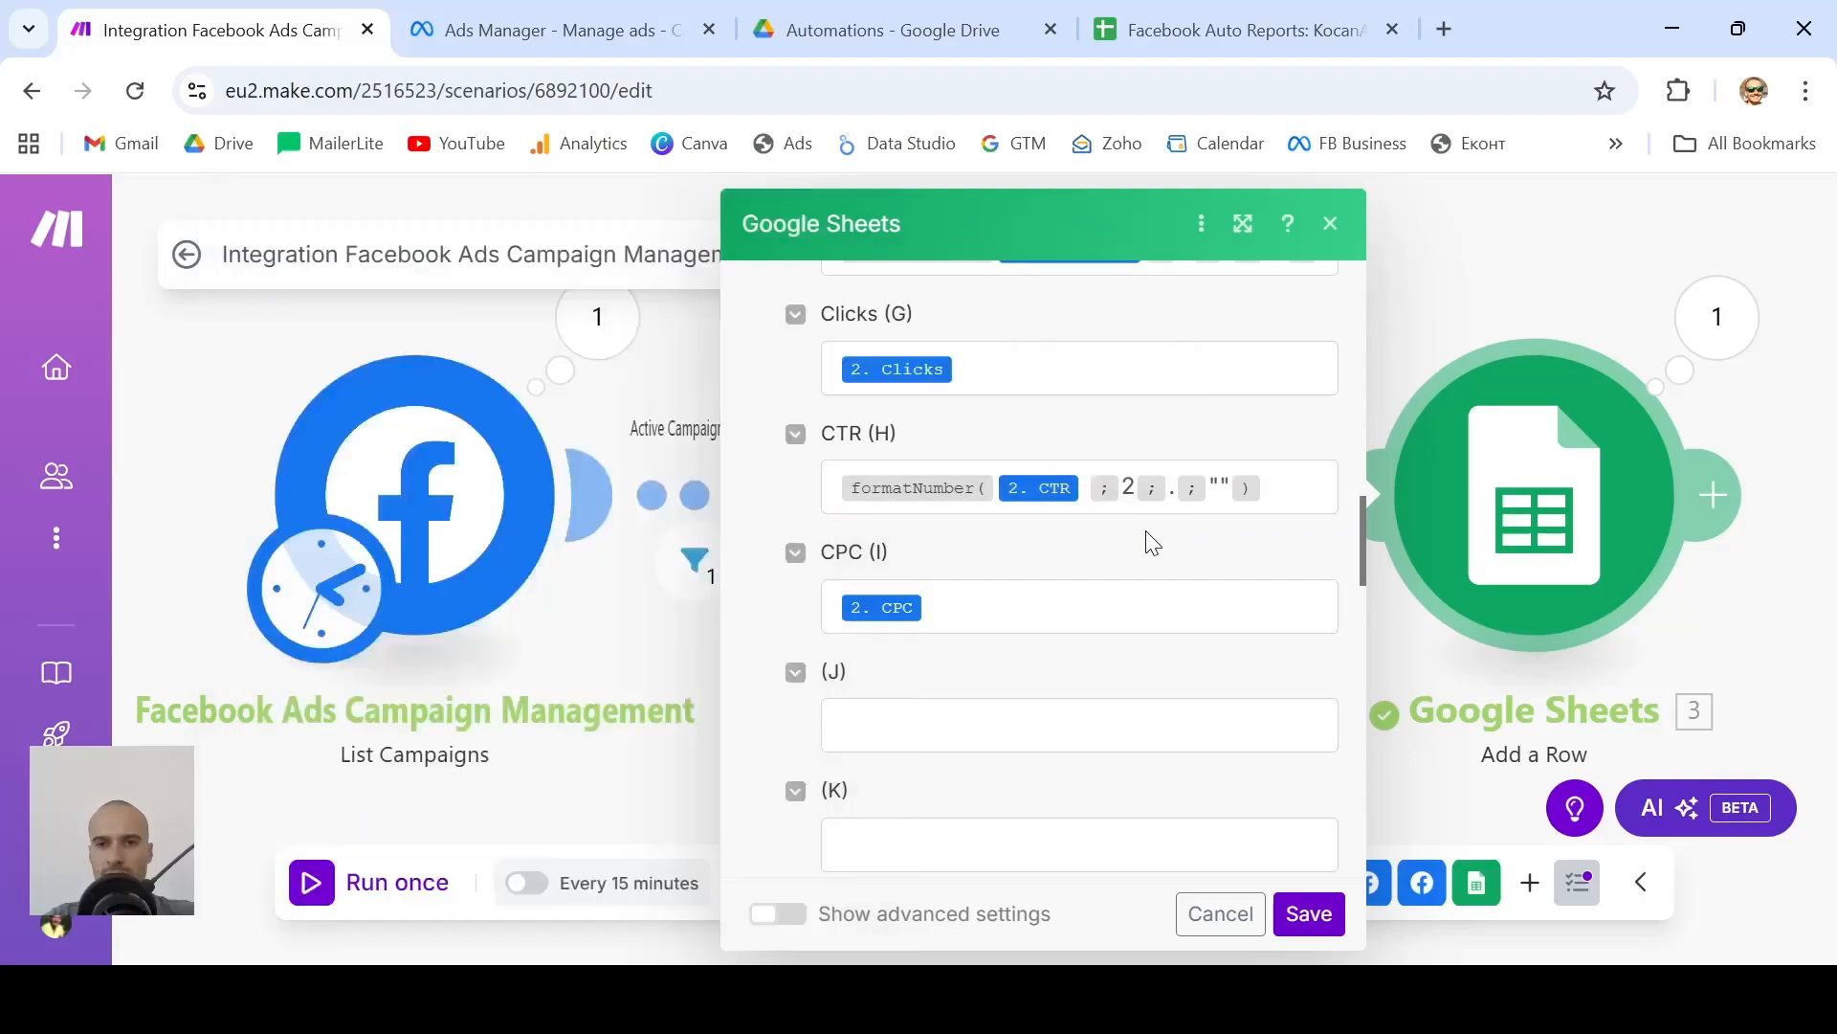
Wrap the CPC value mapped to CPC (I) in a formatNumber function as its number argument
scroll(956, 599, "down", 1)
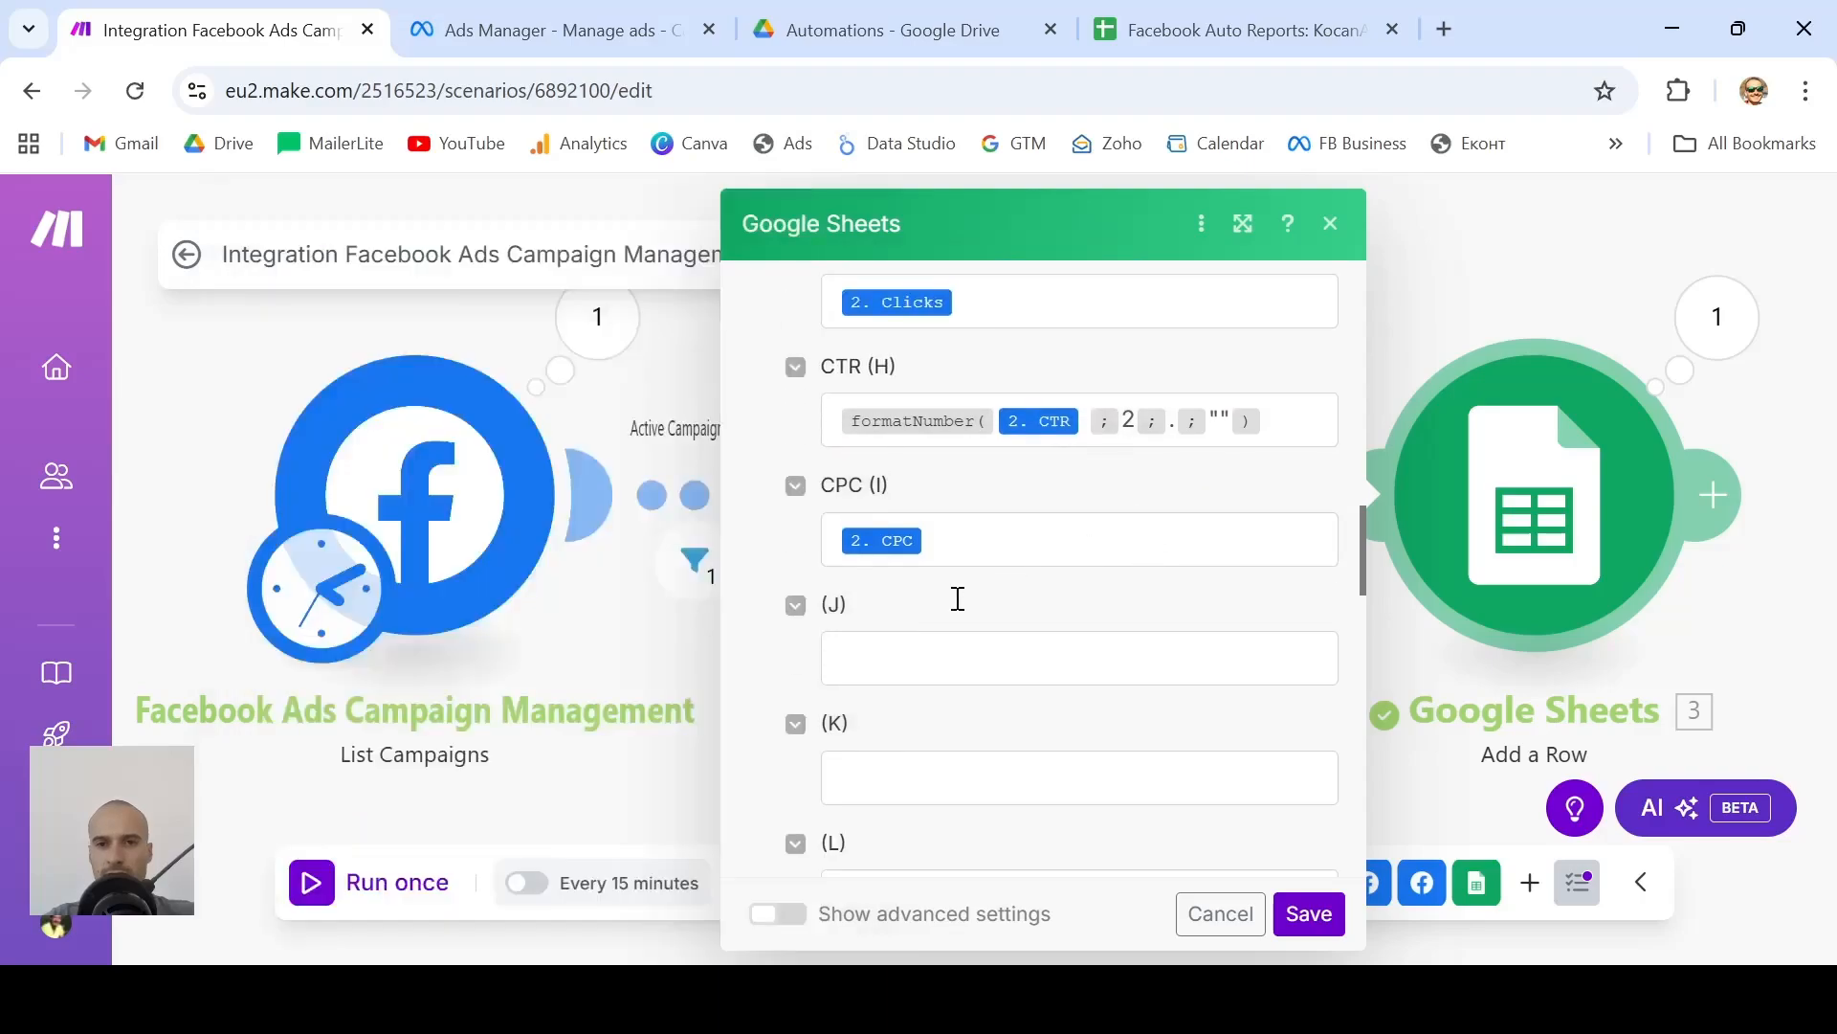
left_click(836, 543)
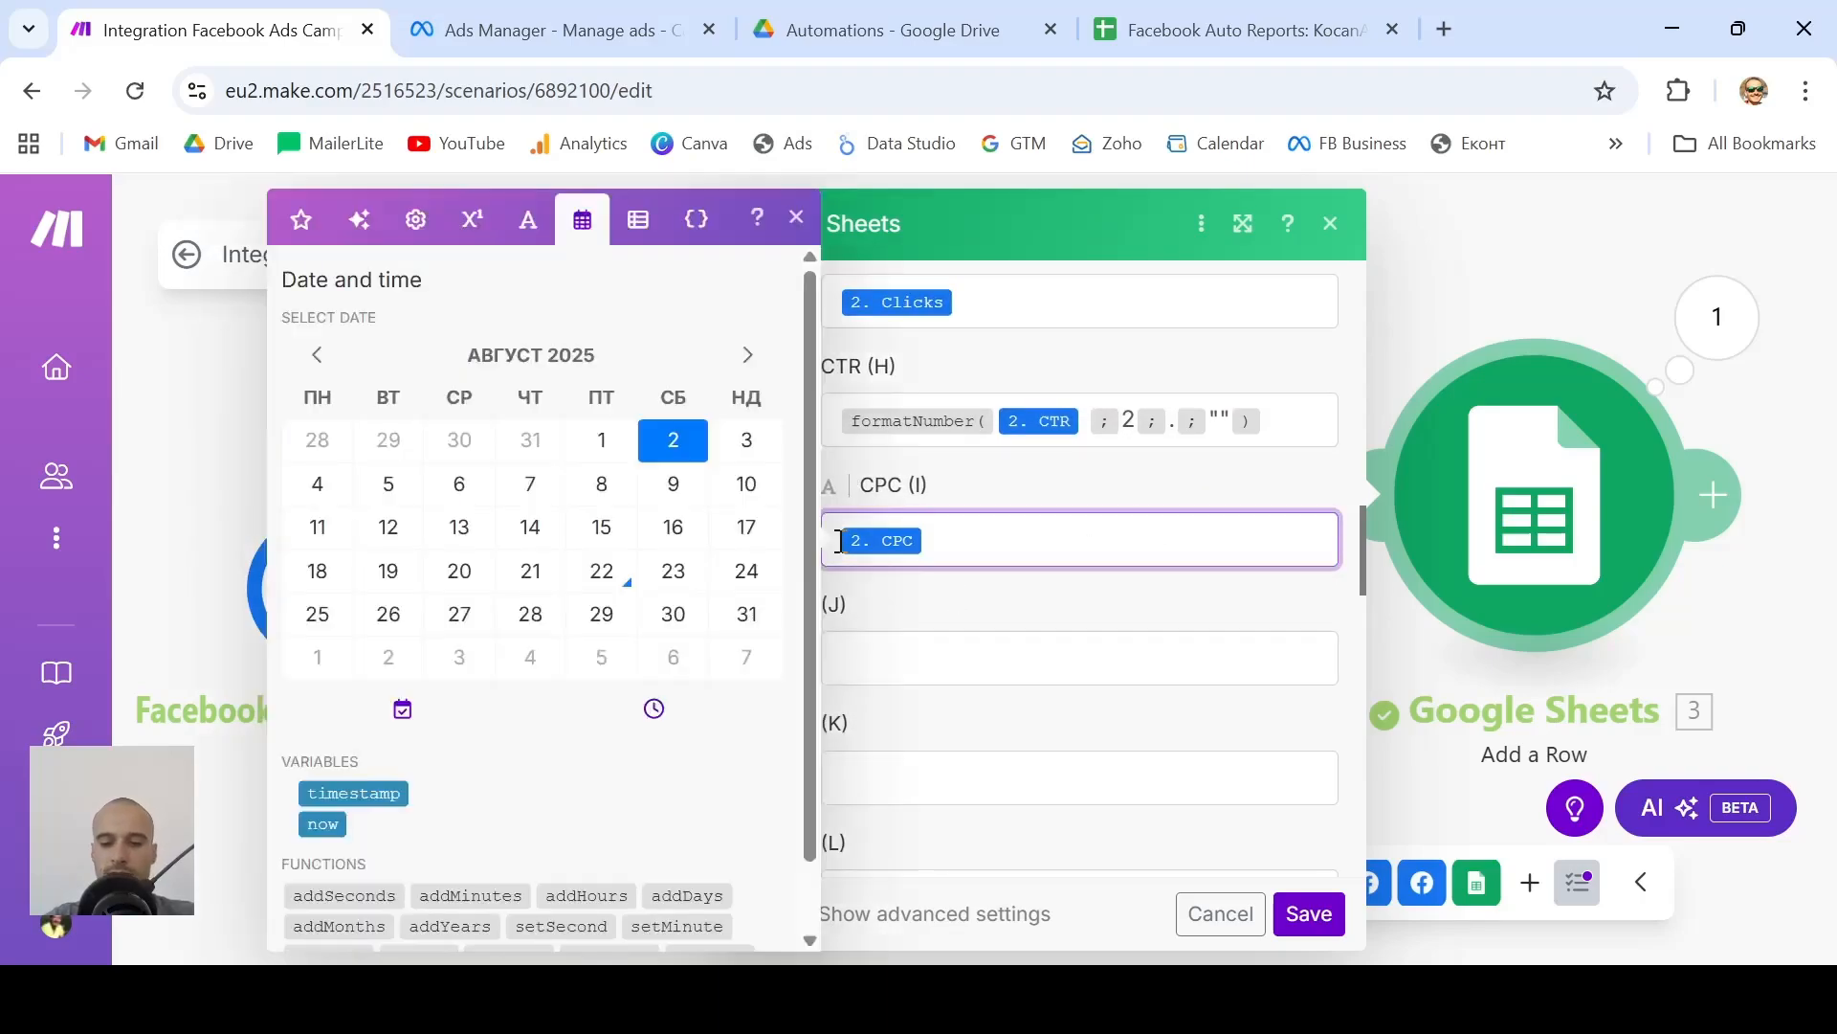
type("/forma")
key("Down")
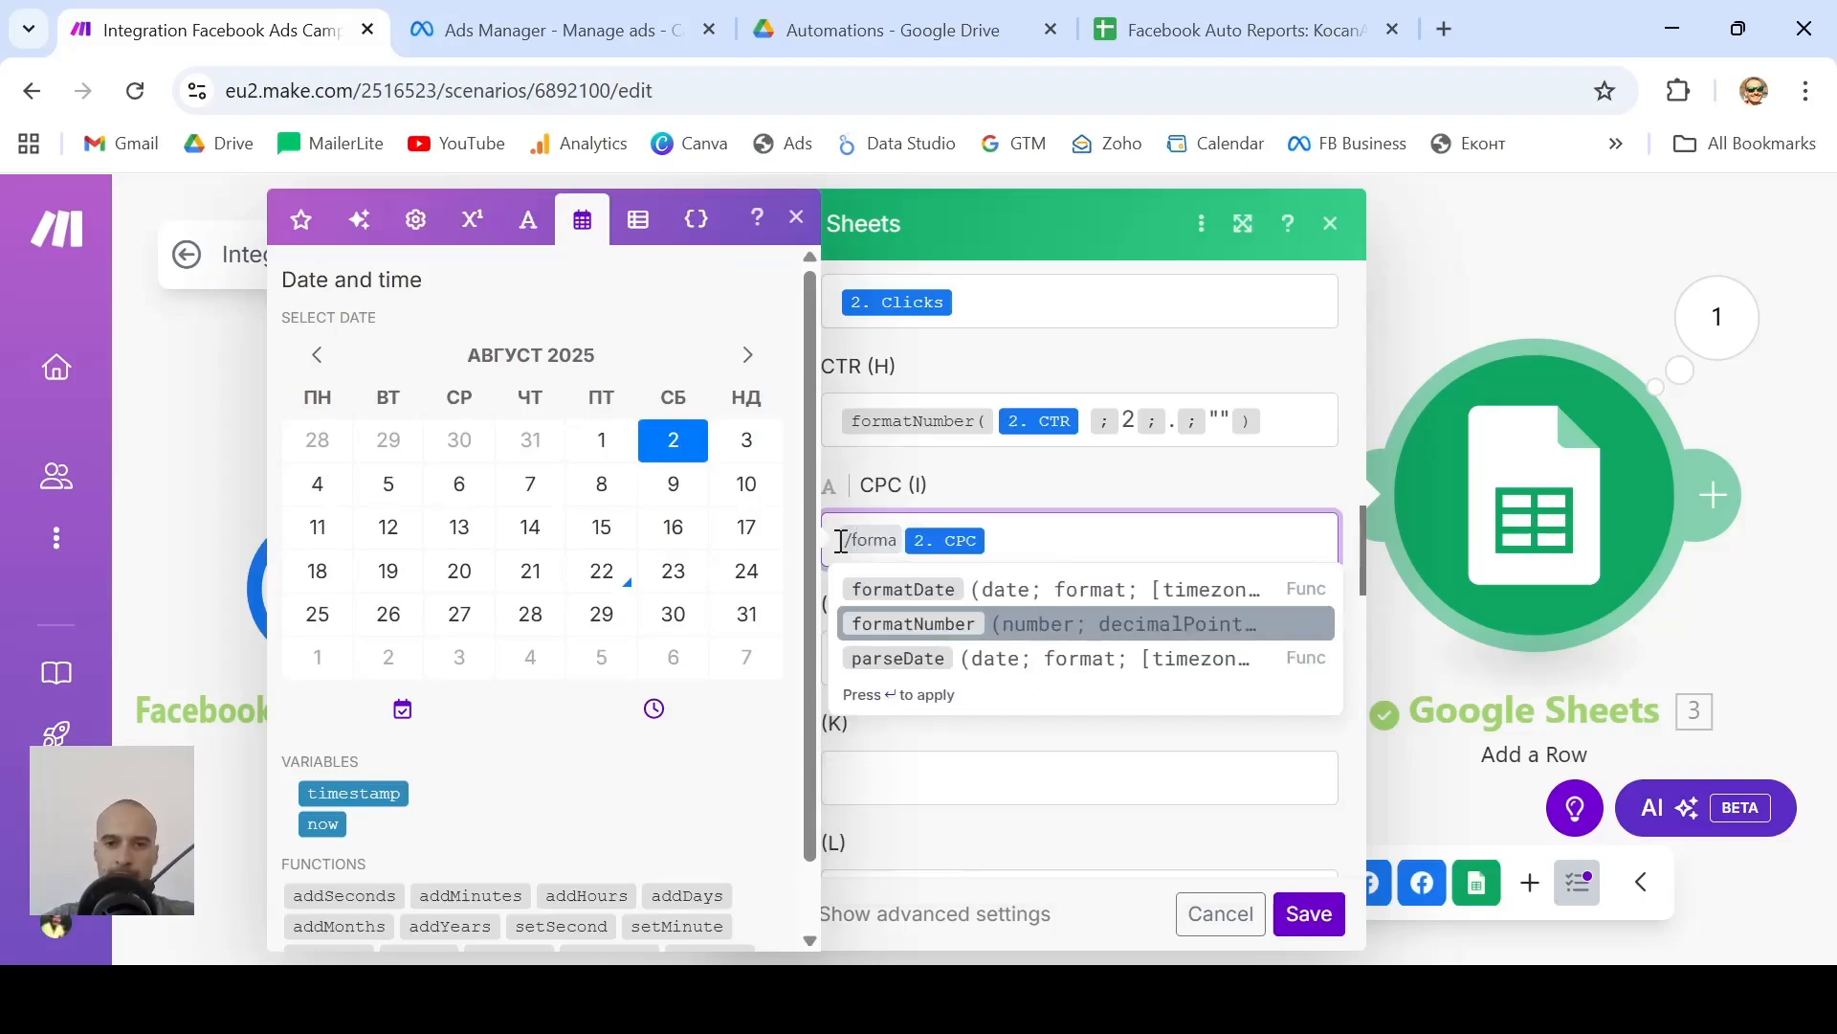
key("Return")
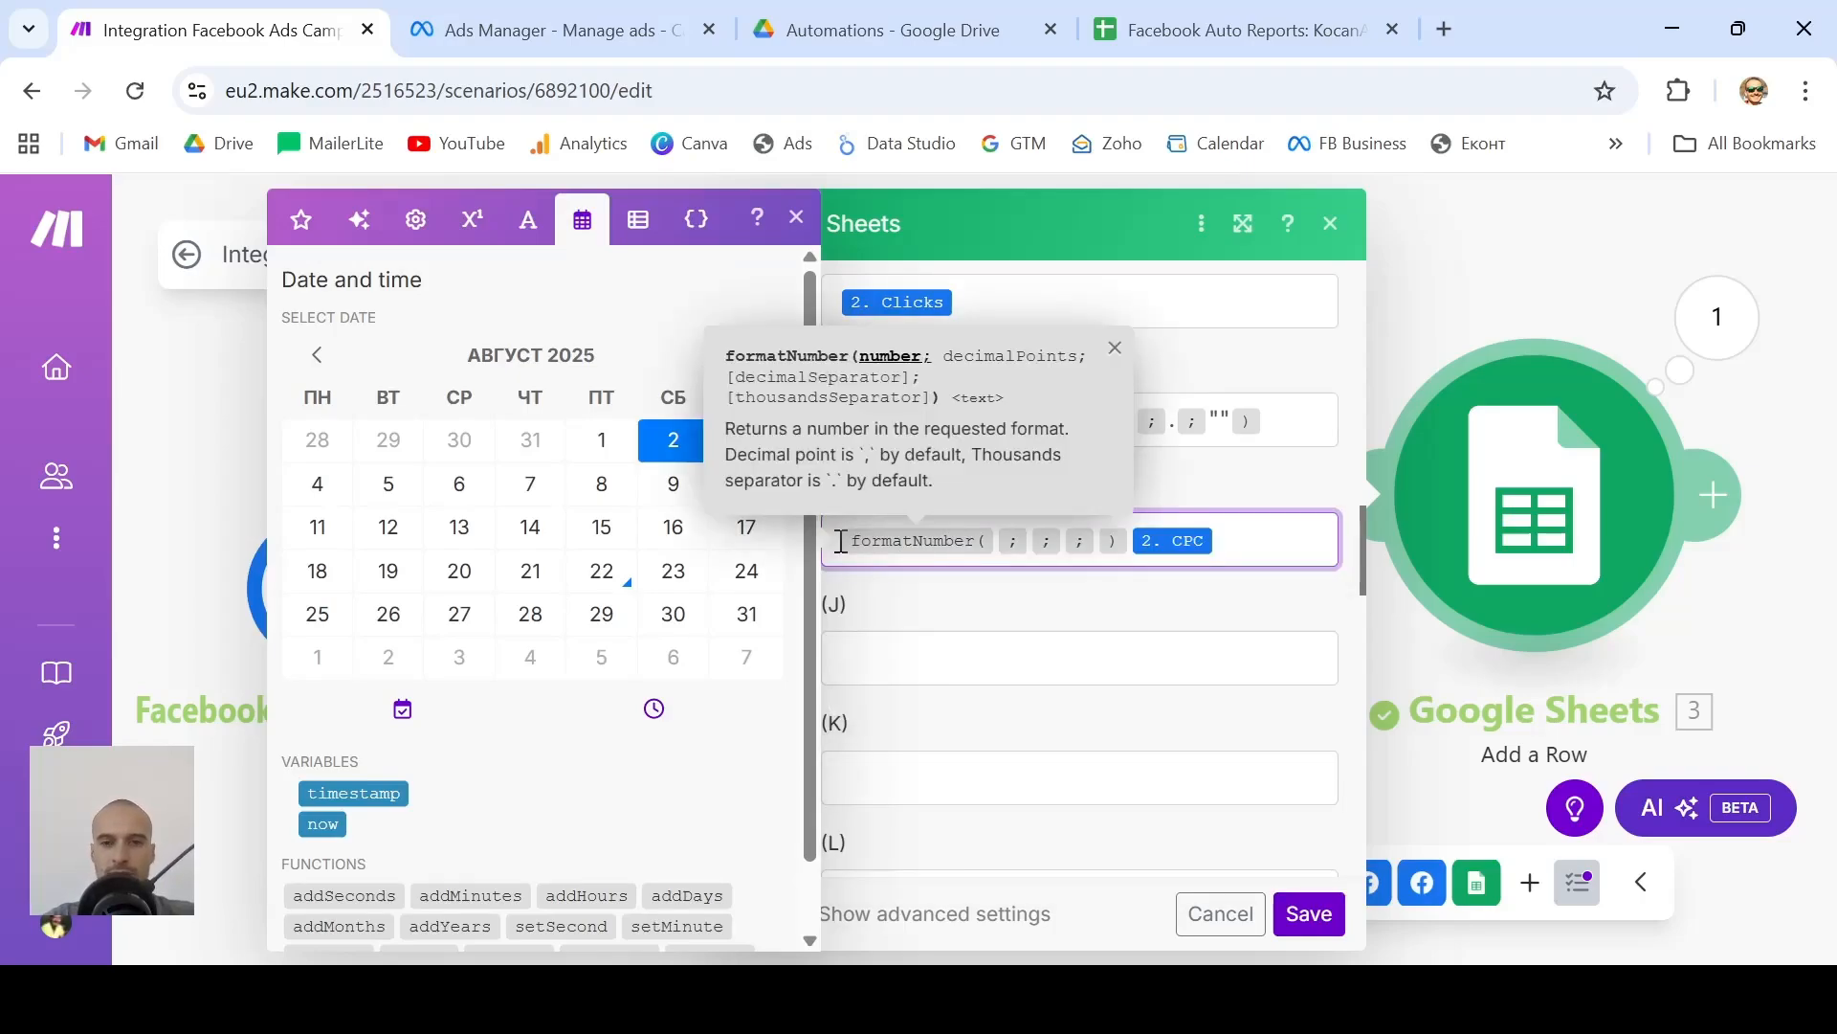
left_click_drag(1185, 541, 997, 557)
Set the CPC (I) formatNumber to 2 decimal points, decimal separator "." and an empty pair of quotes ("") as thousands separator
left_click(1106, 554)
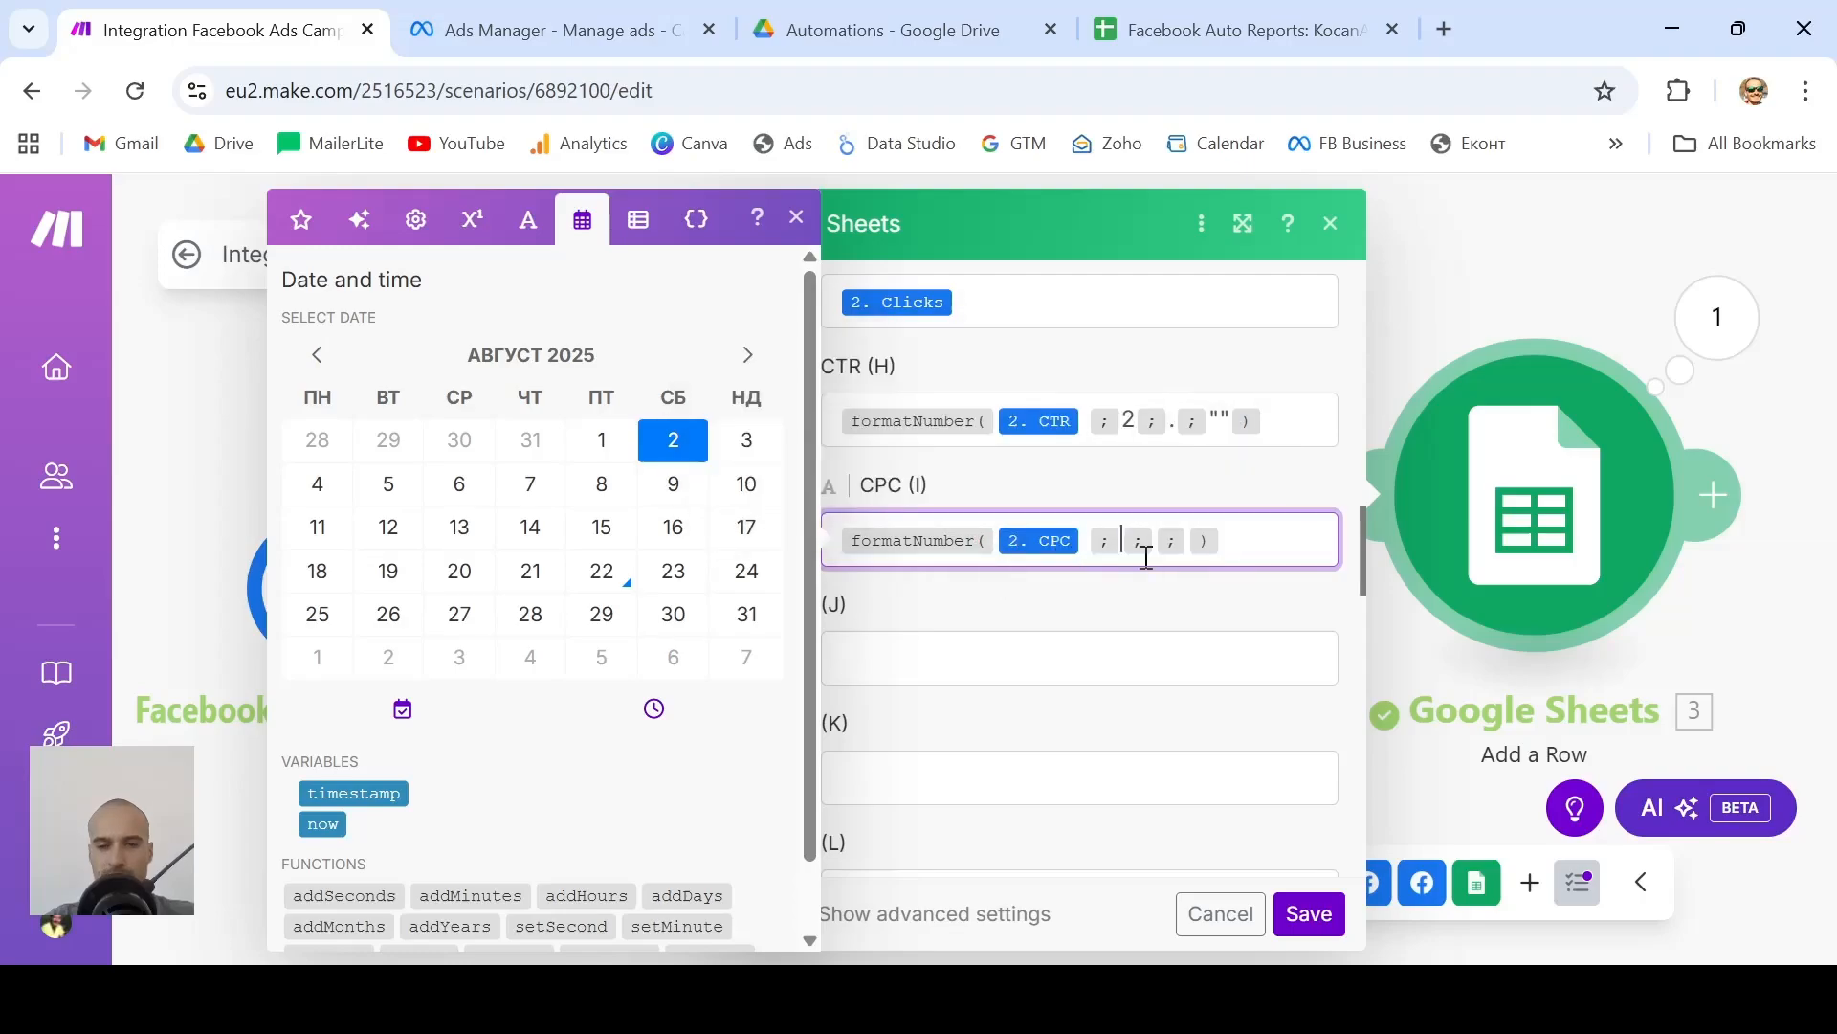
type("2")
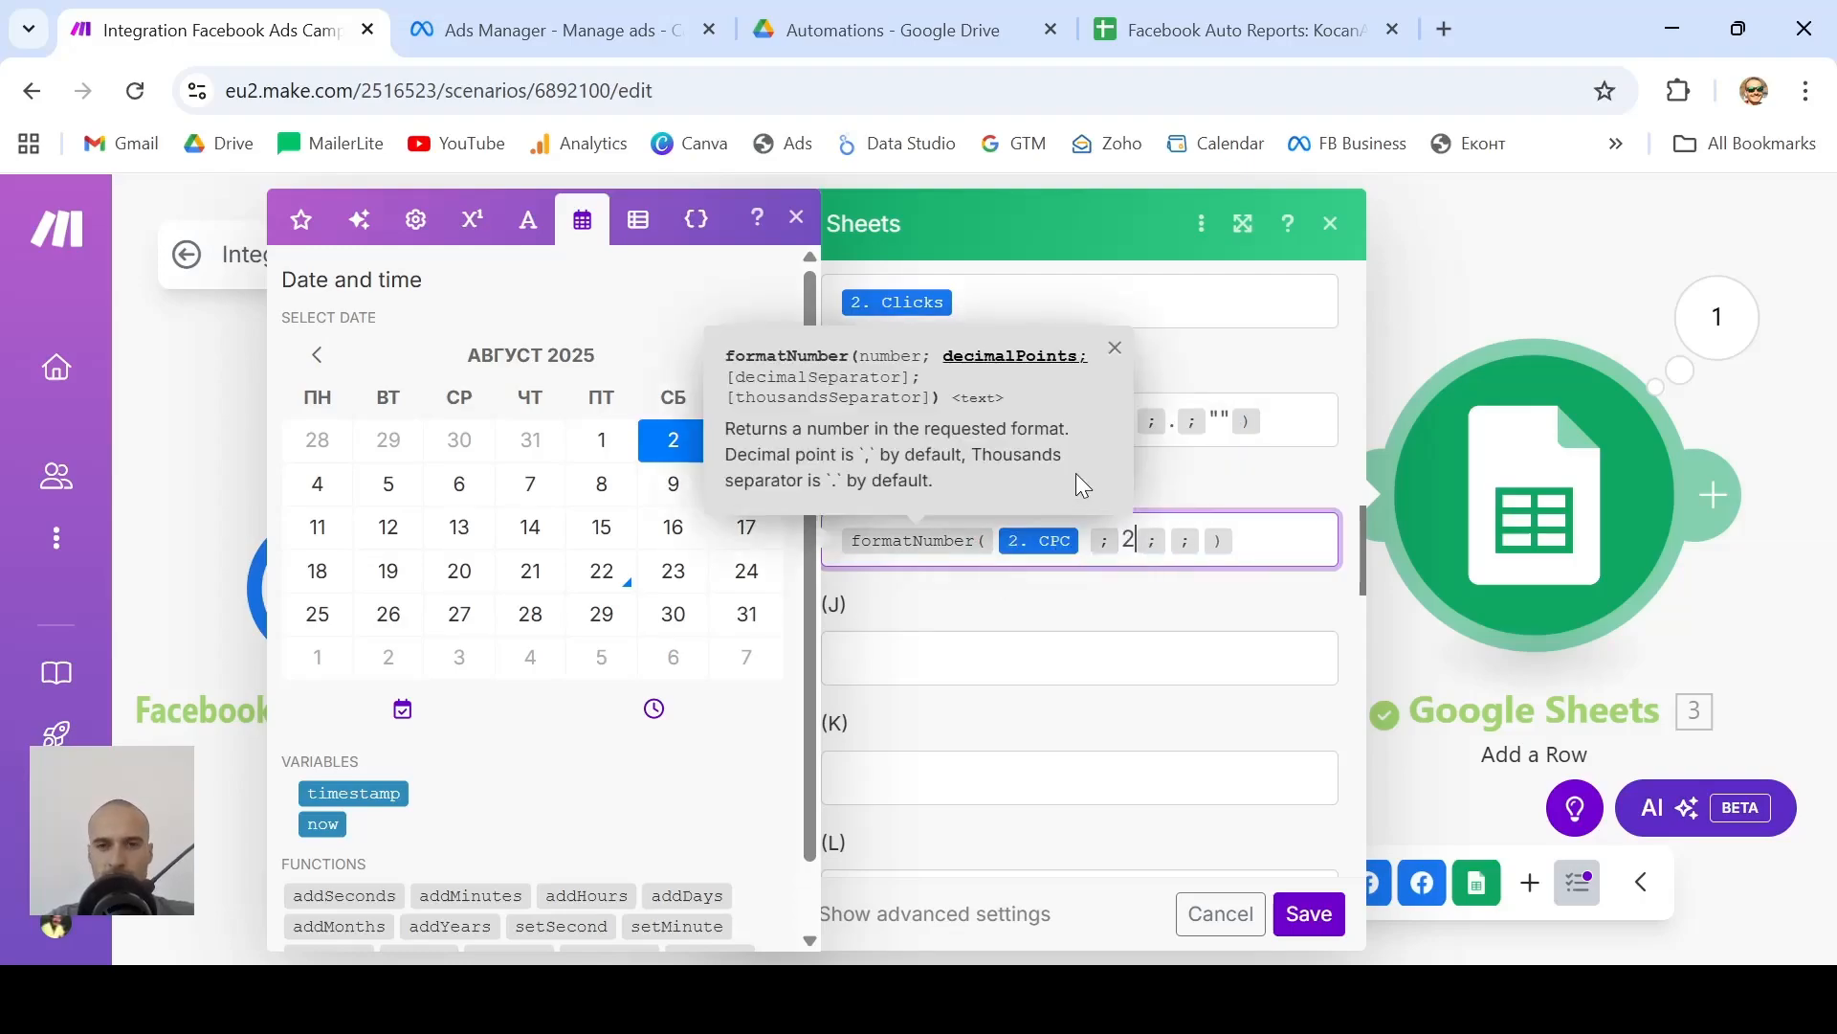
left_click(1172, 550)
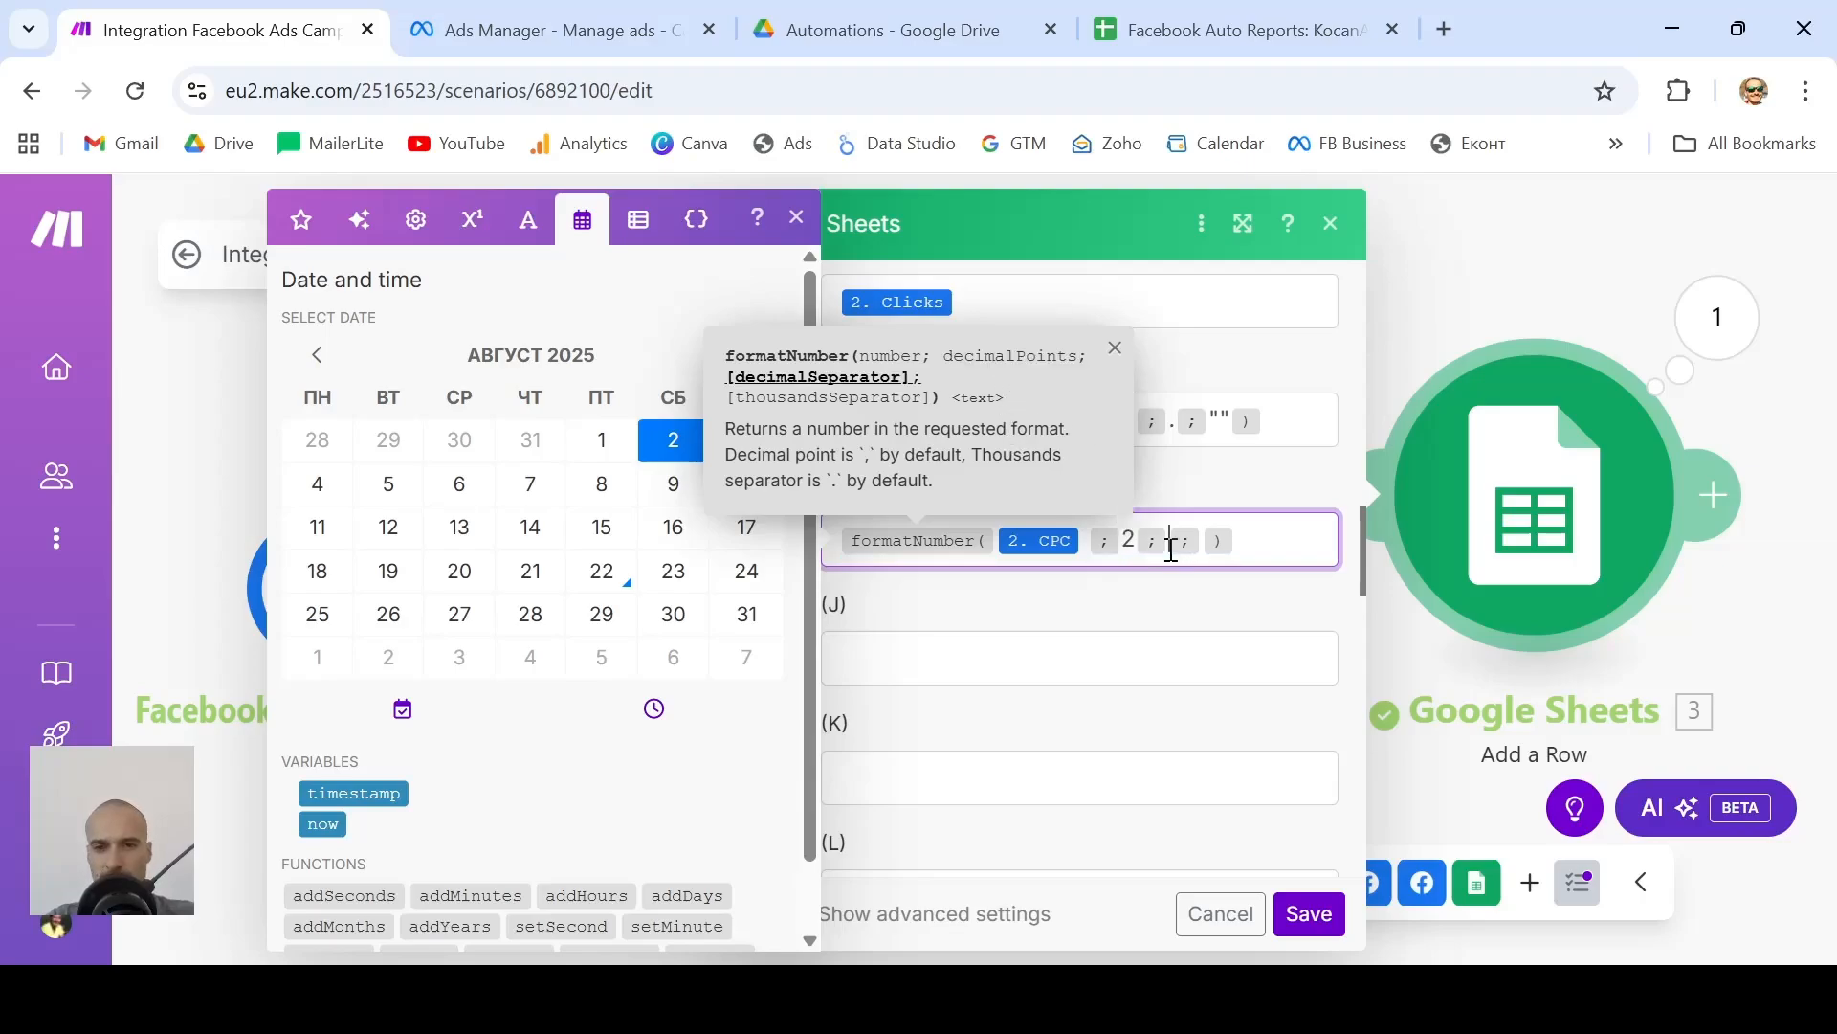
type(".")
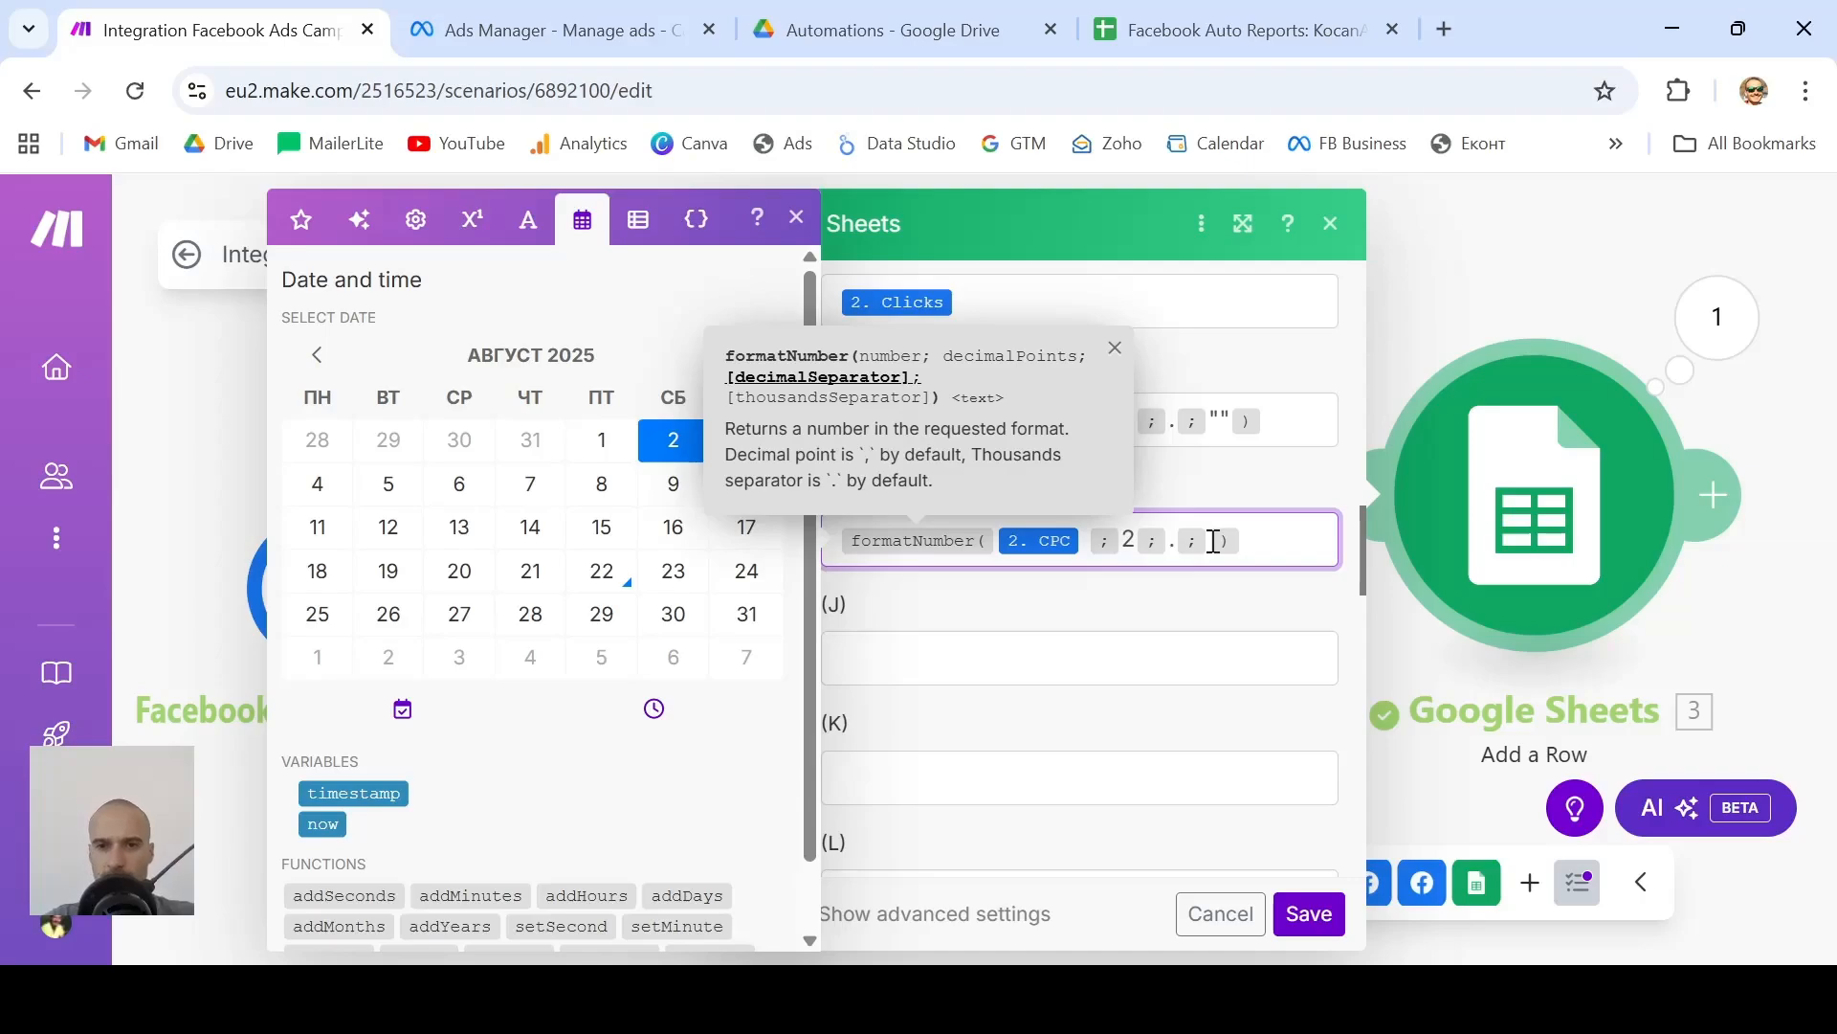
left_click(1213, 540)
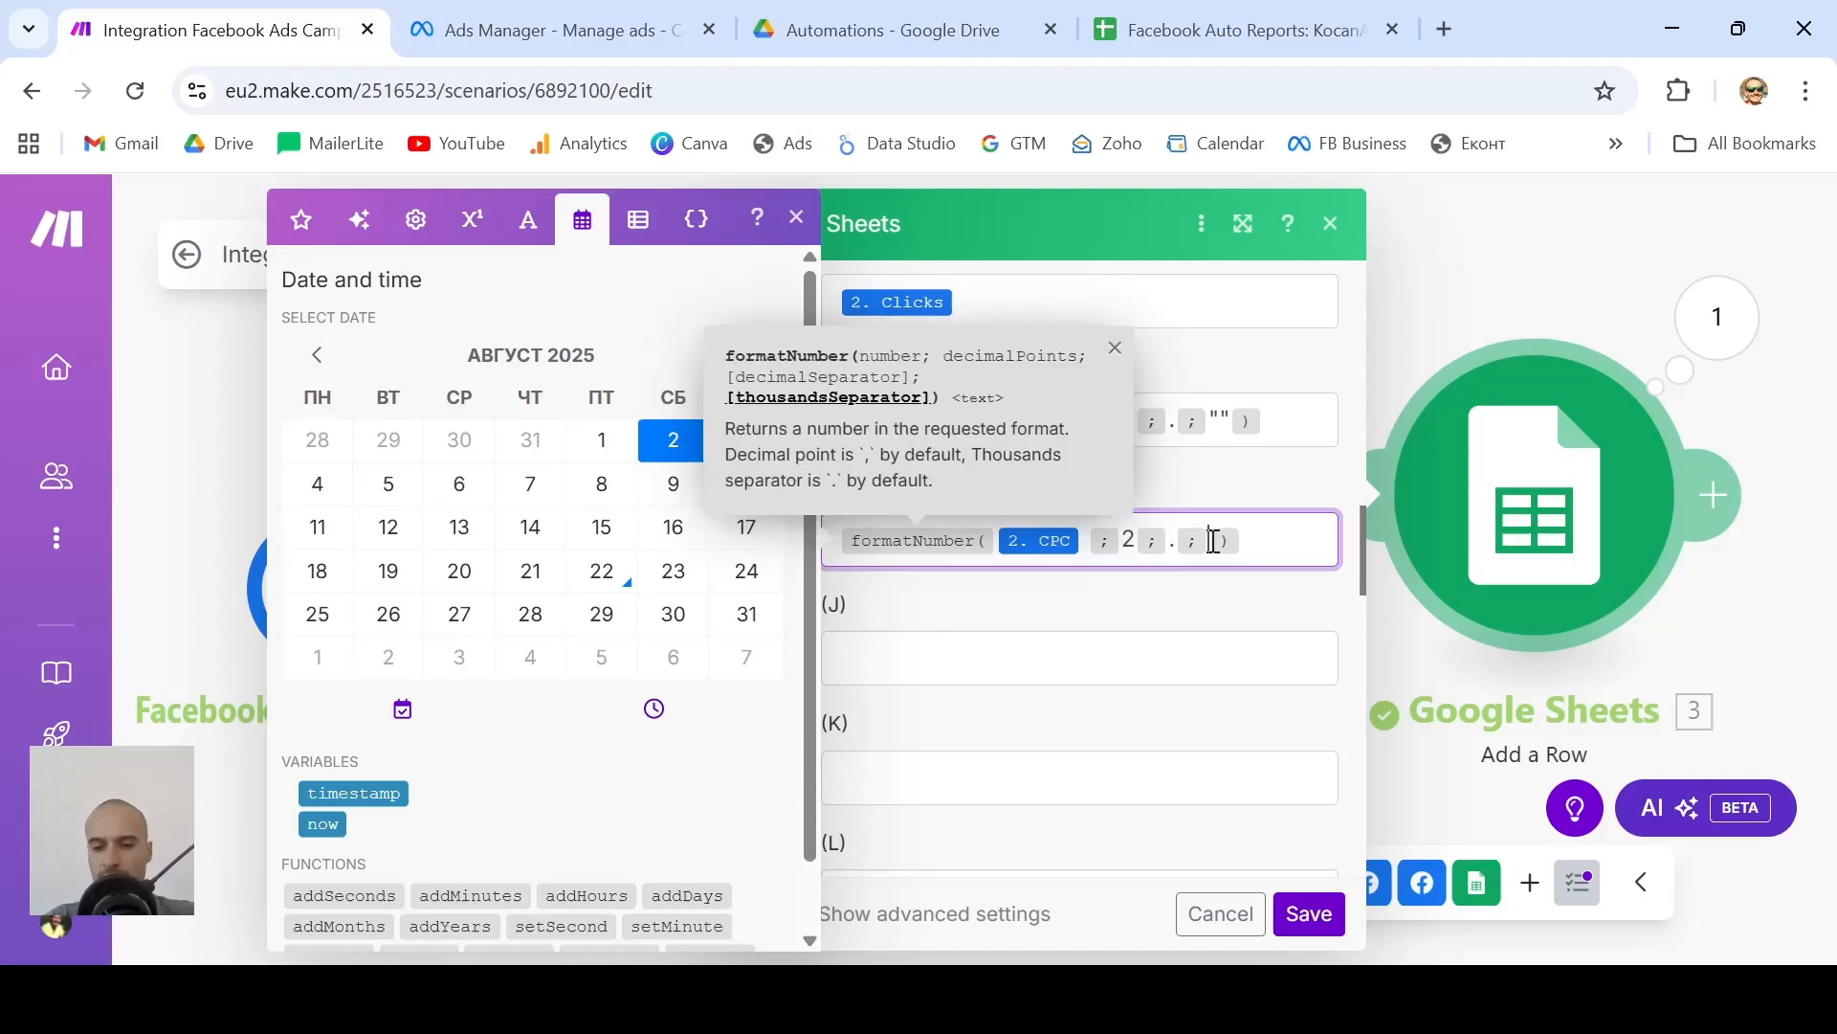
type("\"\"")
left_click(1274, 603)
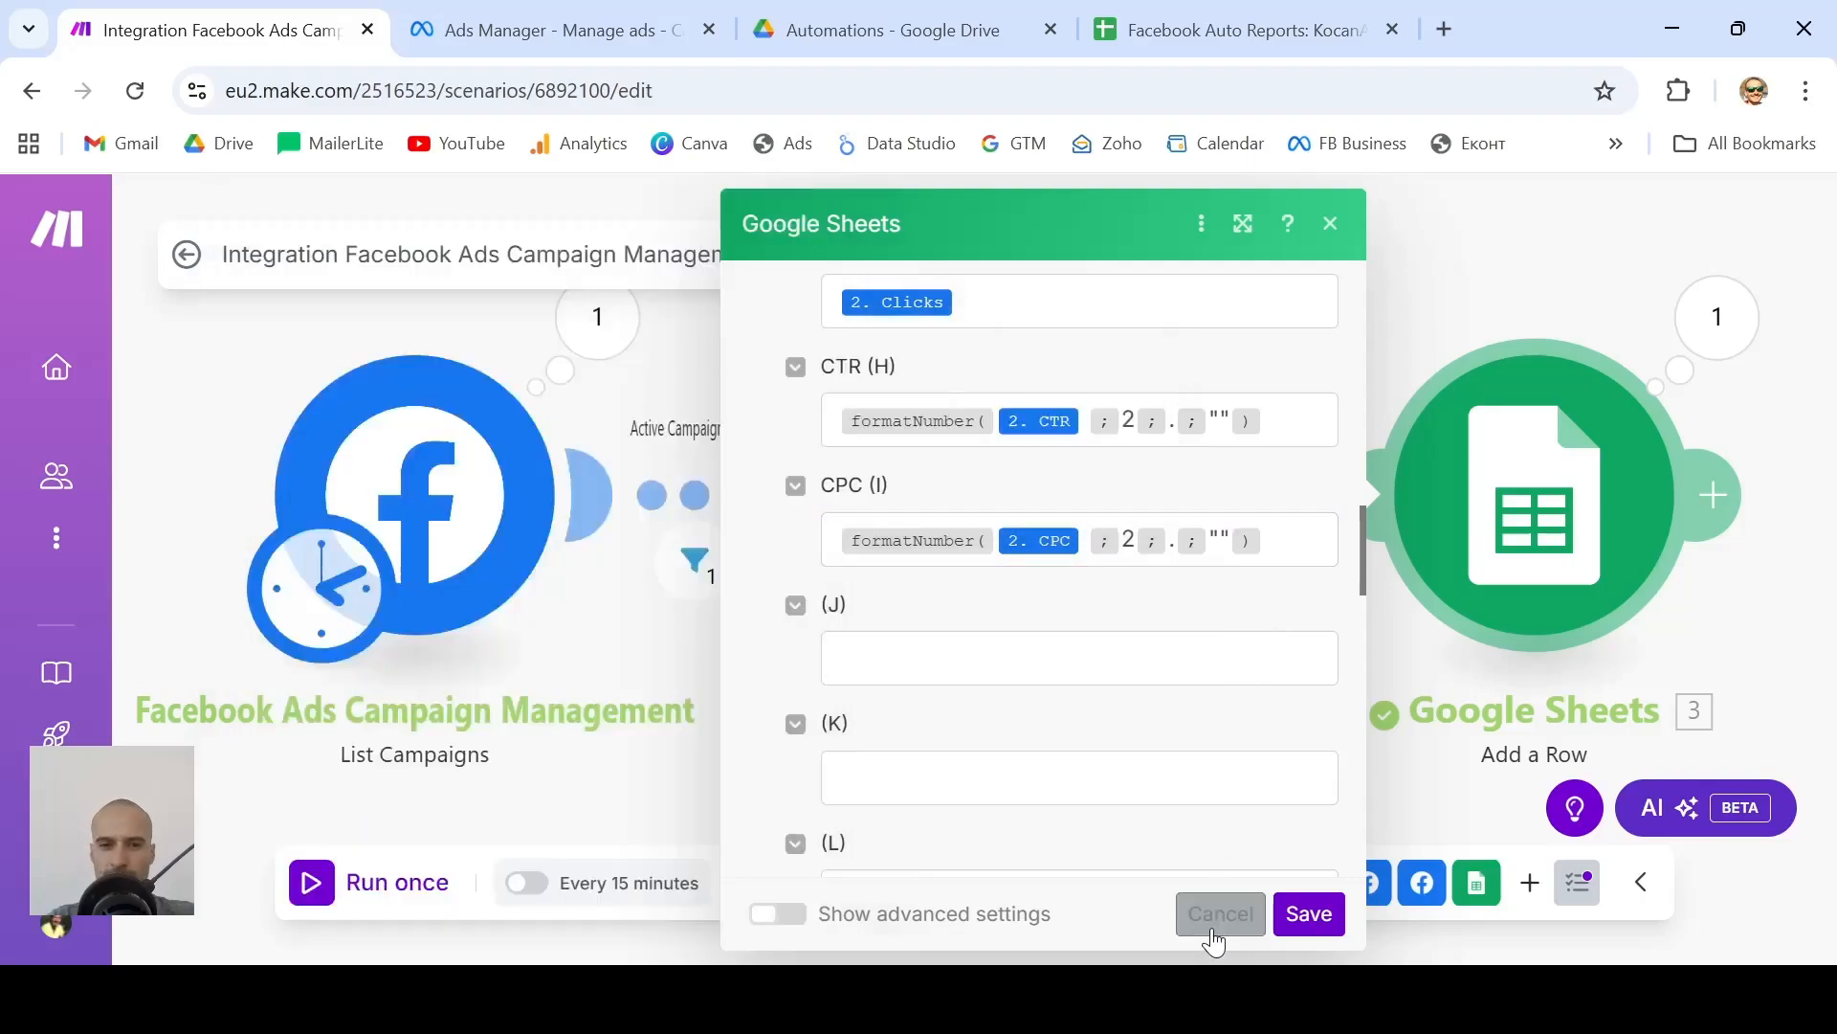
Save the Google Sheets module settings and the scenario, and run the scenario once
left_click(1309, 917)
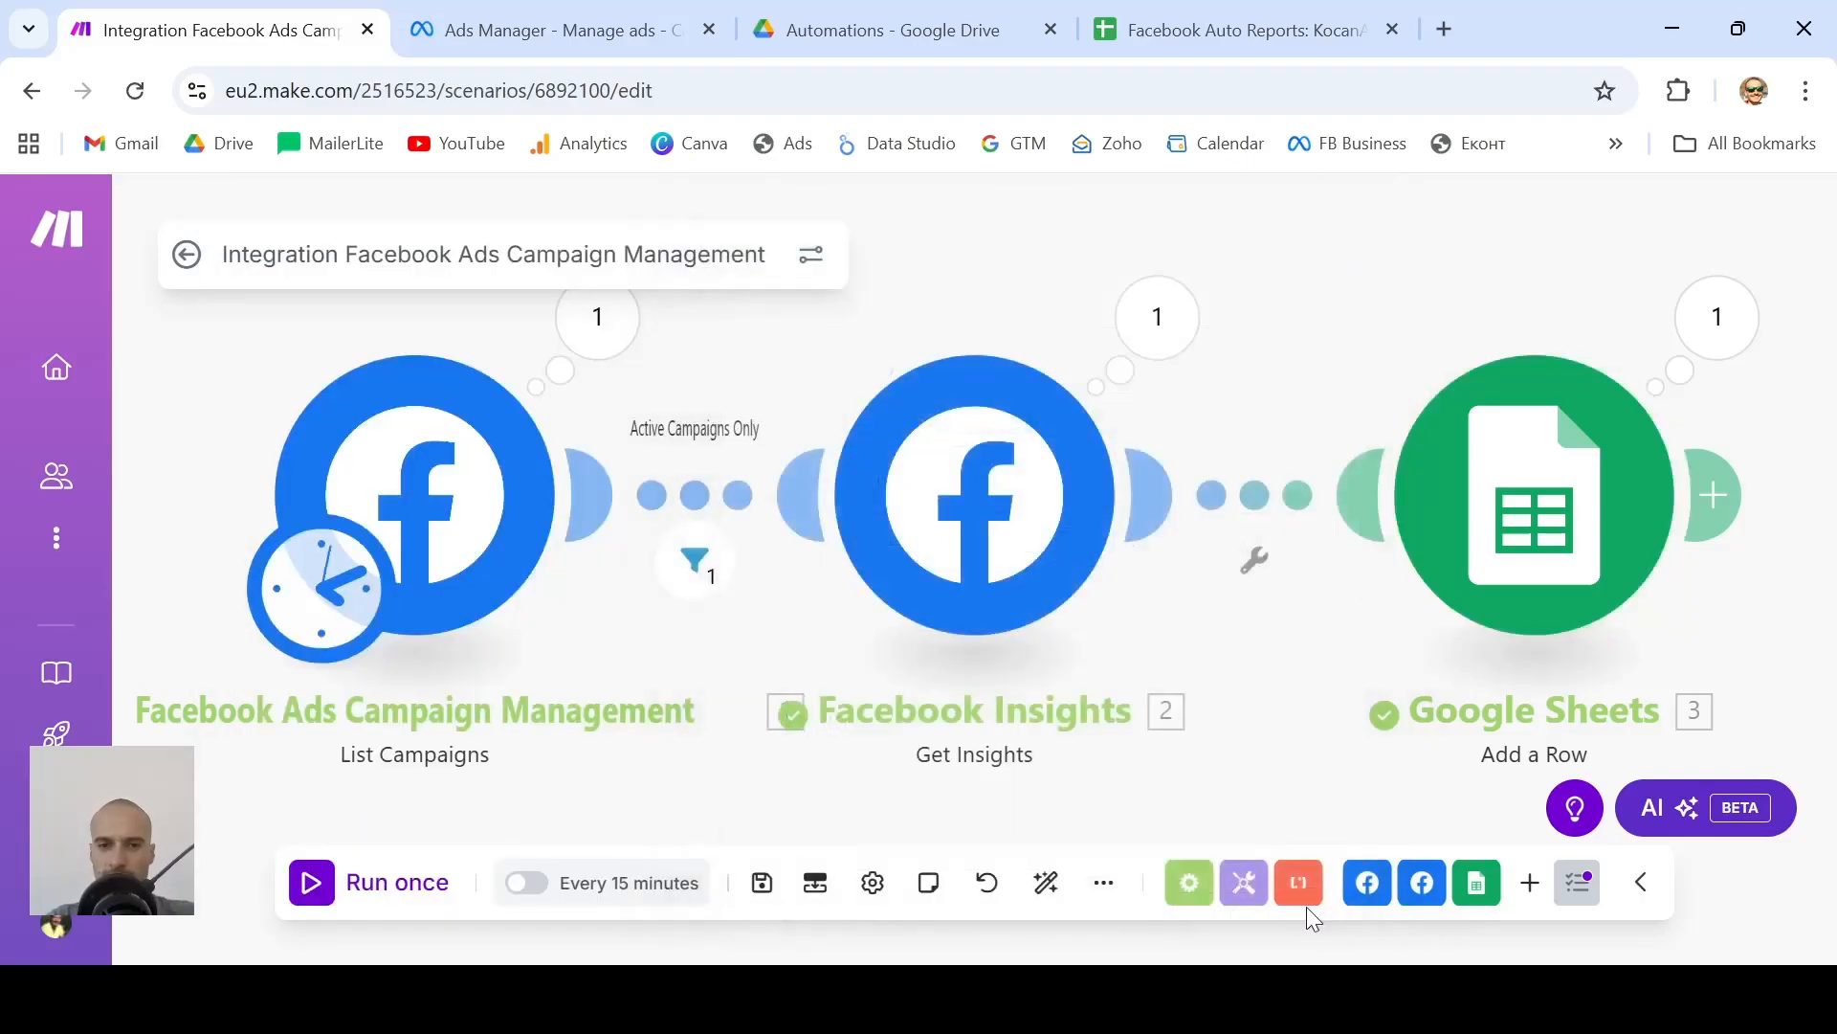
left_click(763, 884)
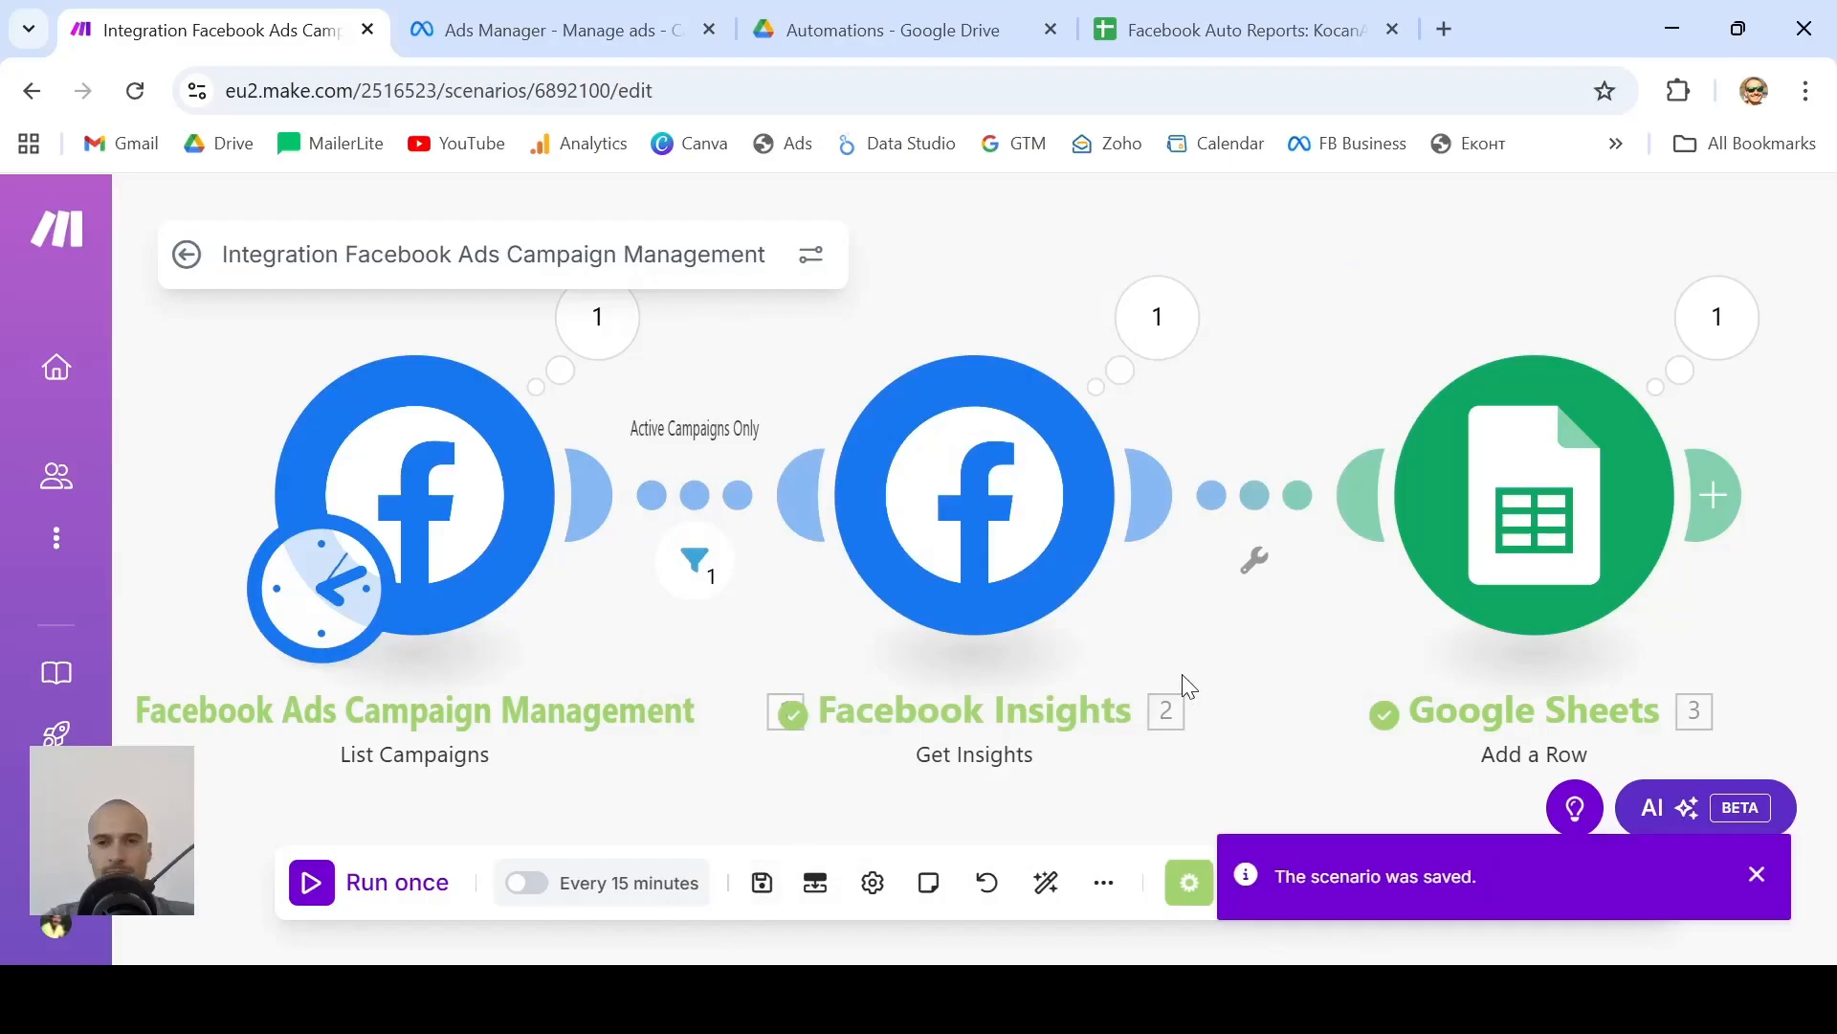
left_click(1152, 24)
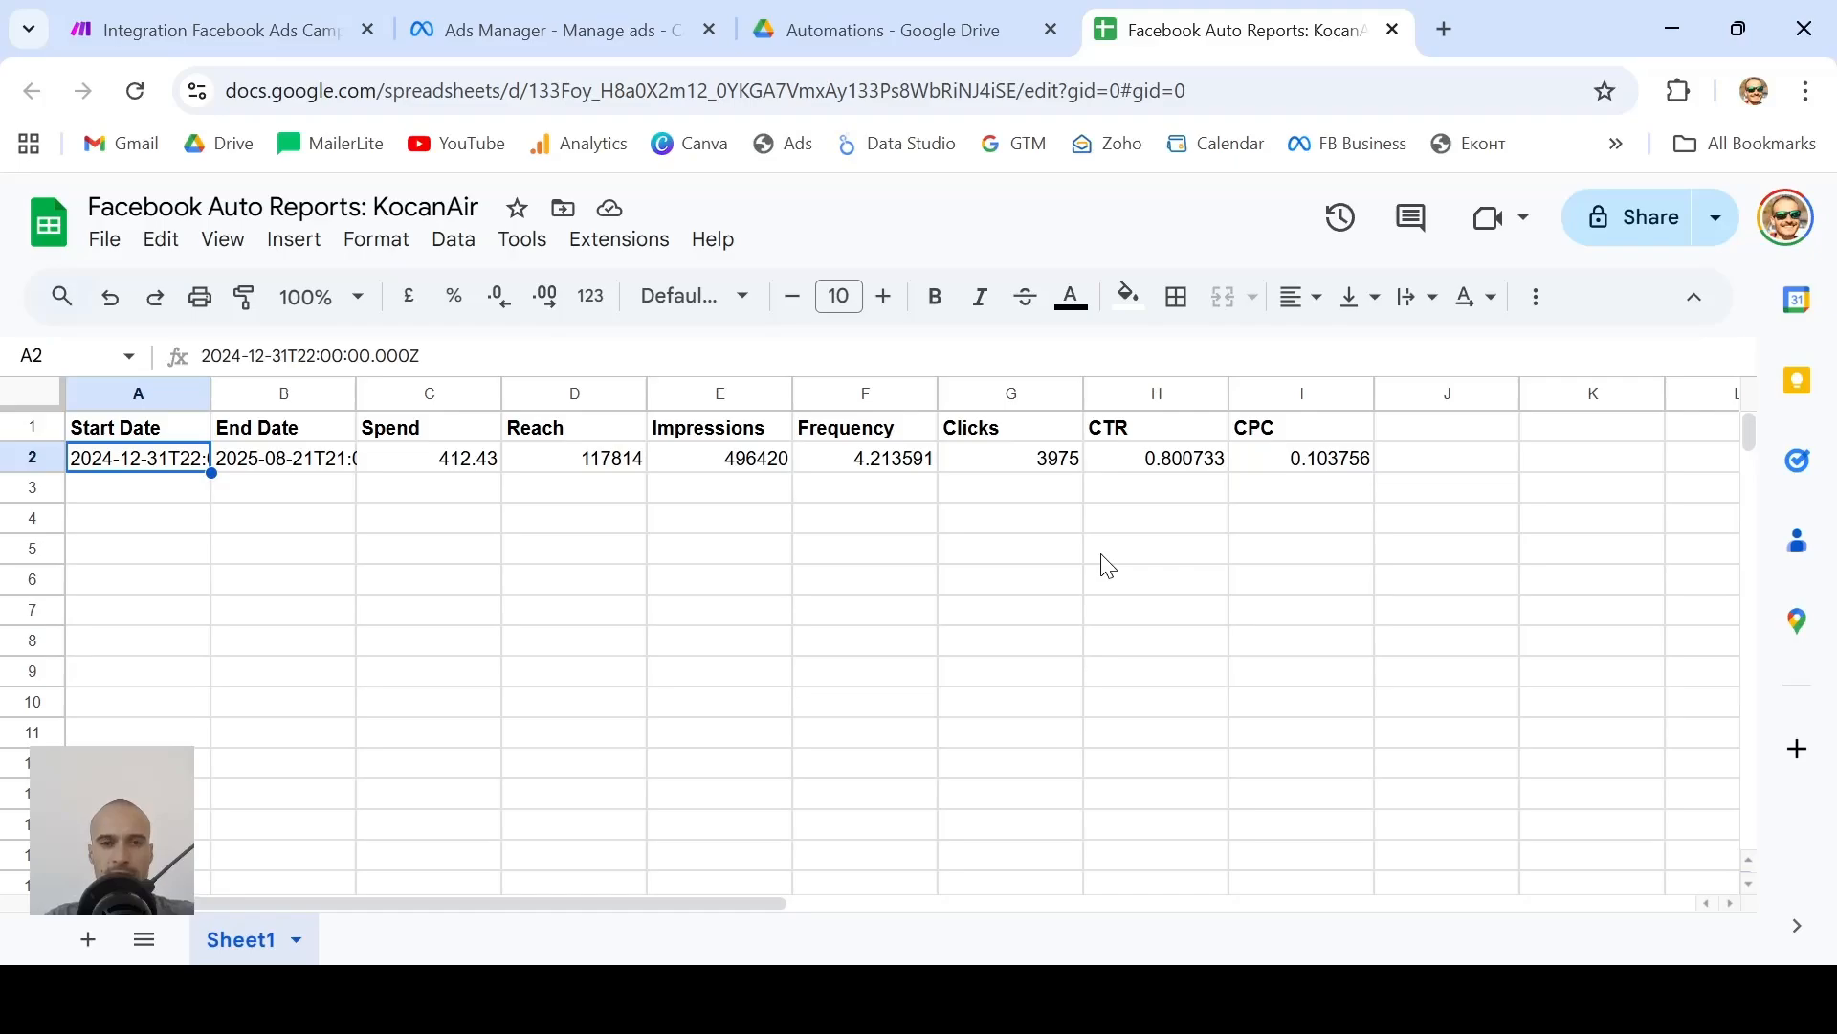
left_click(188, 35)
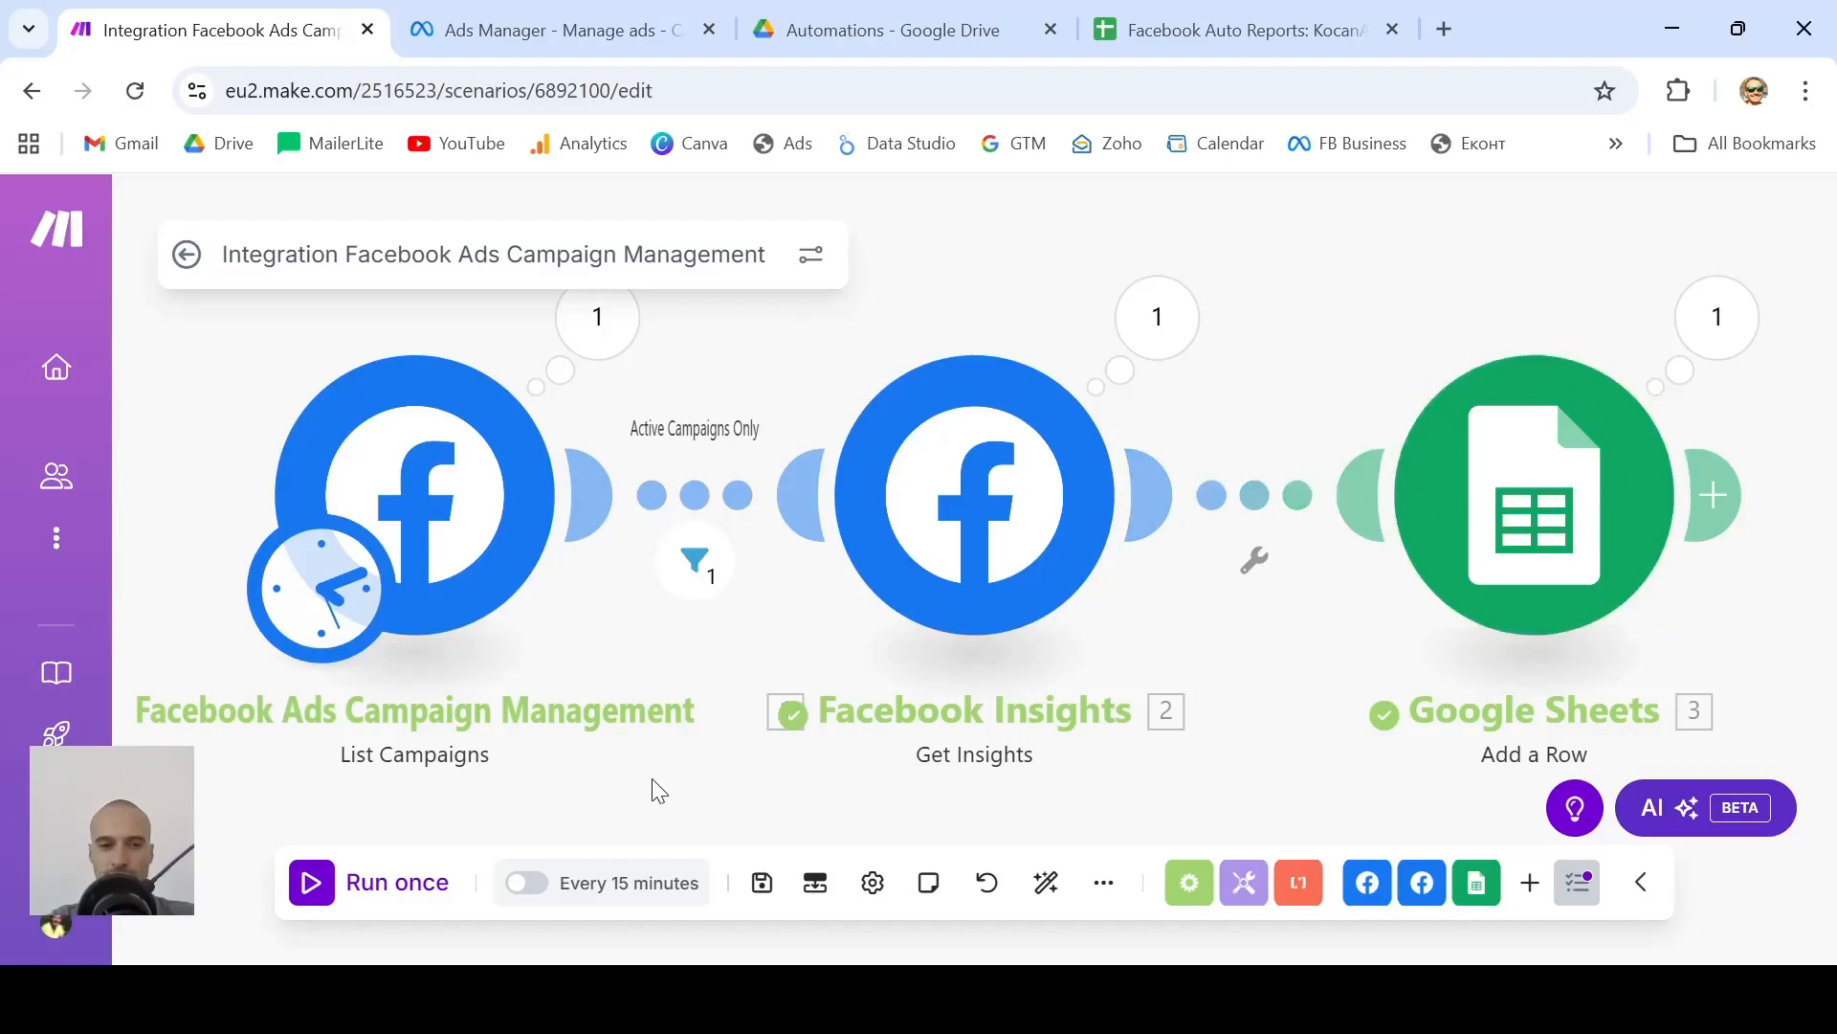
left_click(319, 892)
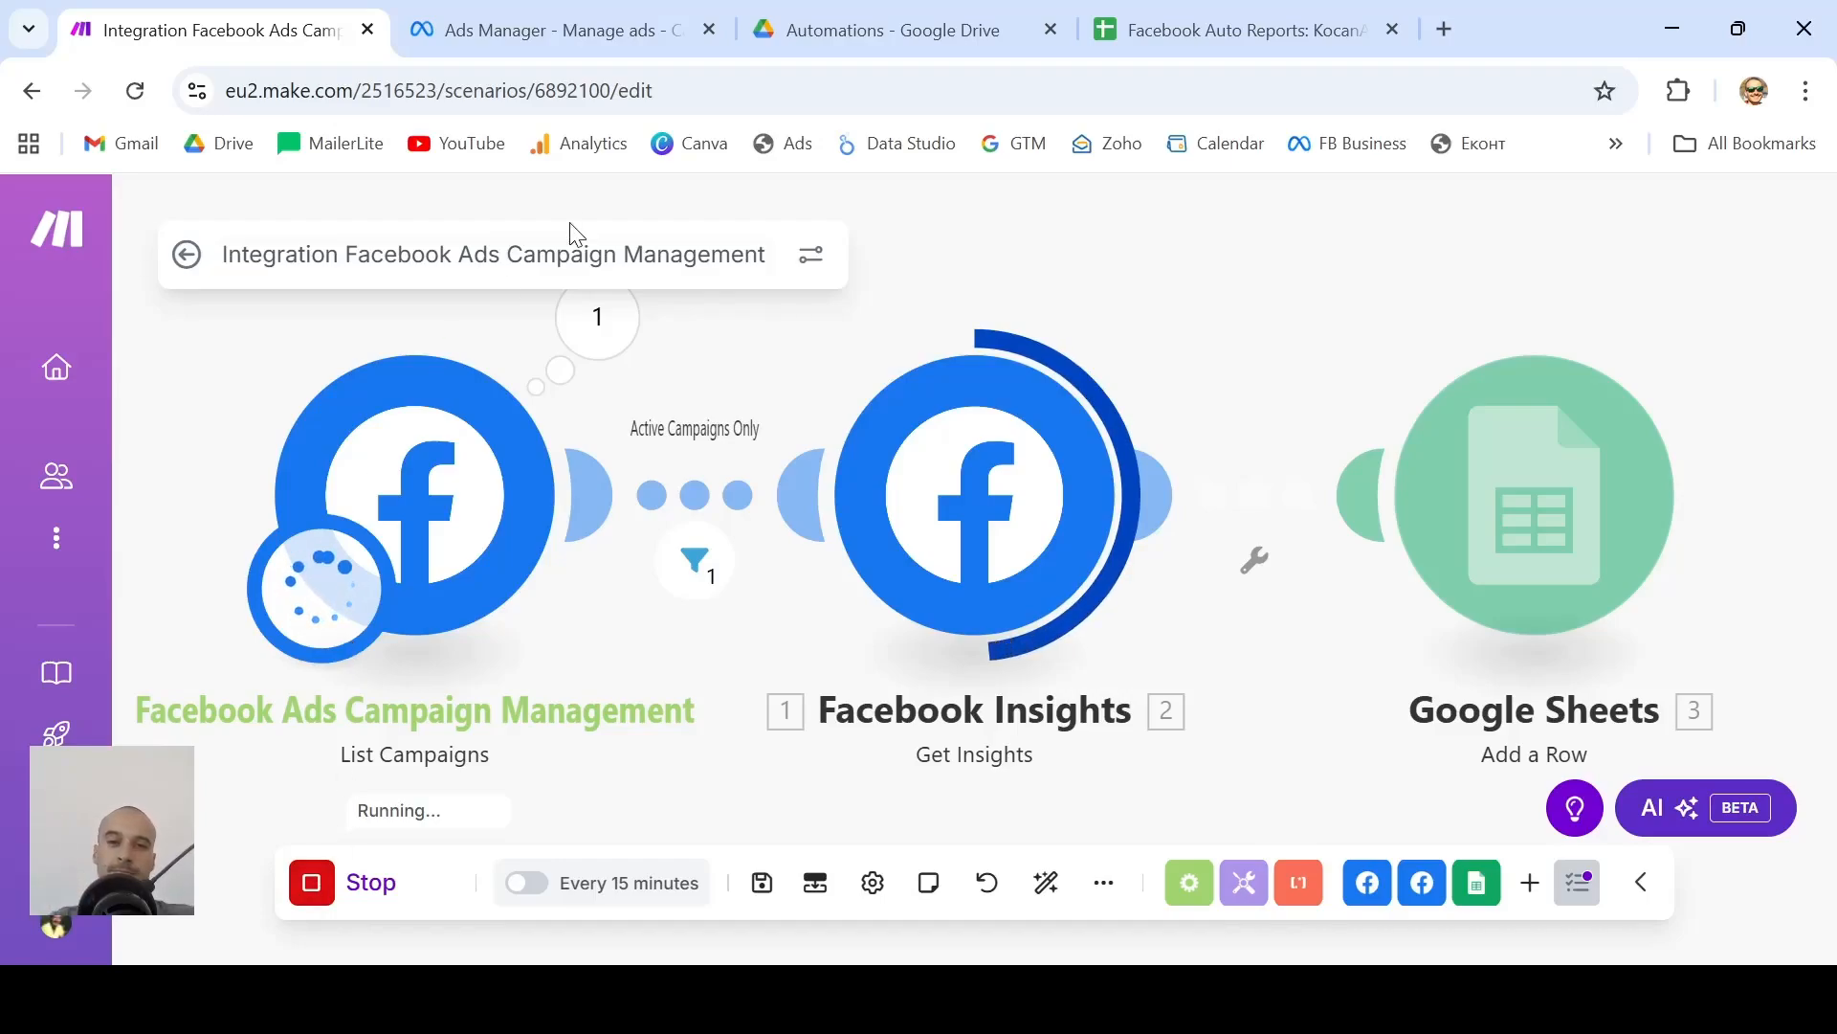
Switch to the KocanAir Google Sheet and inspect the Start Date and End Date cells in row 3
left_click(1220, 9)
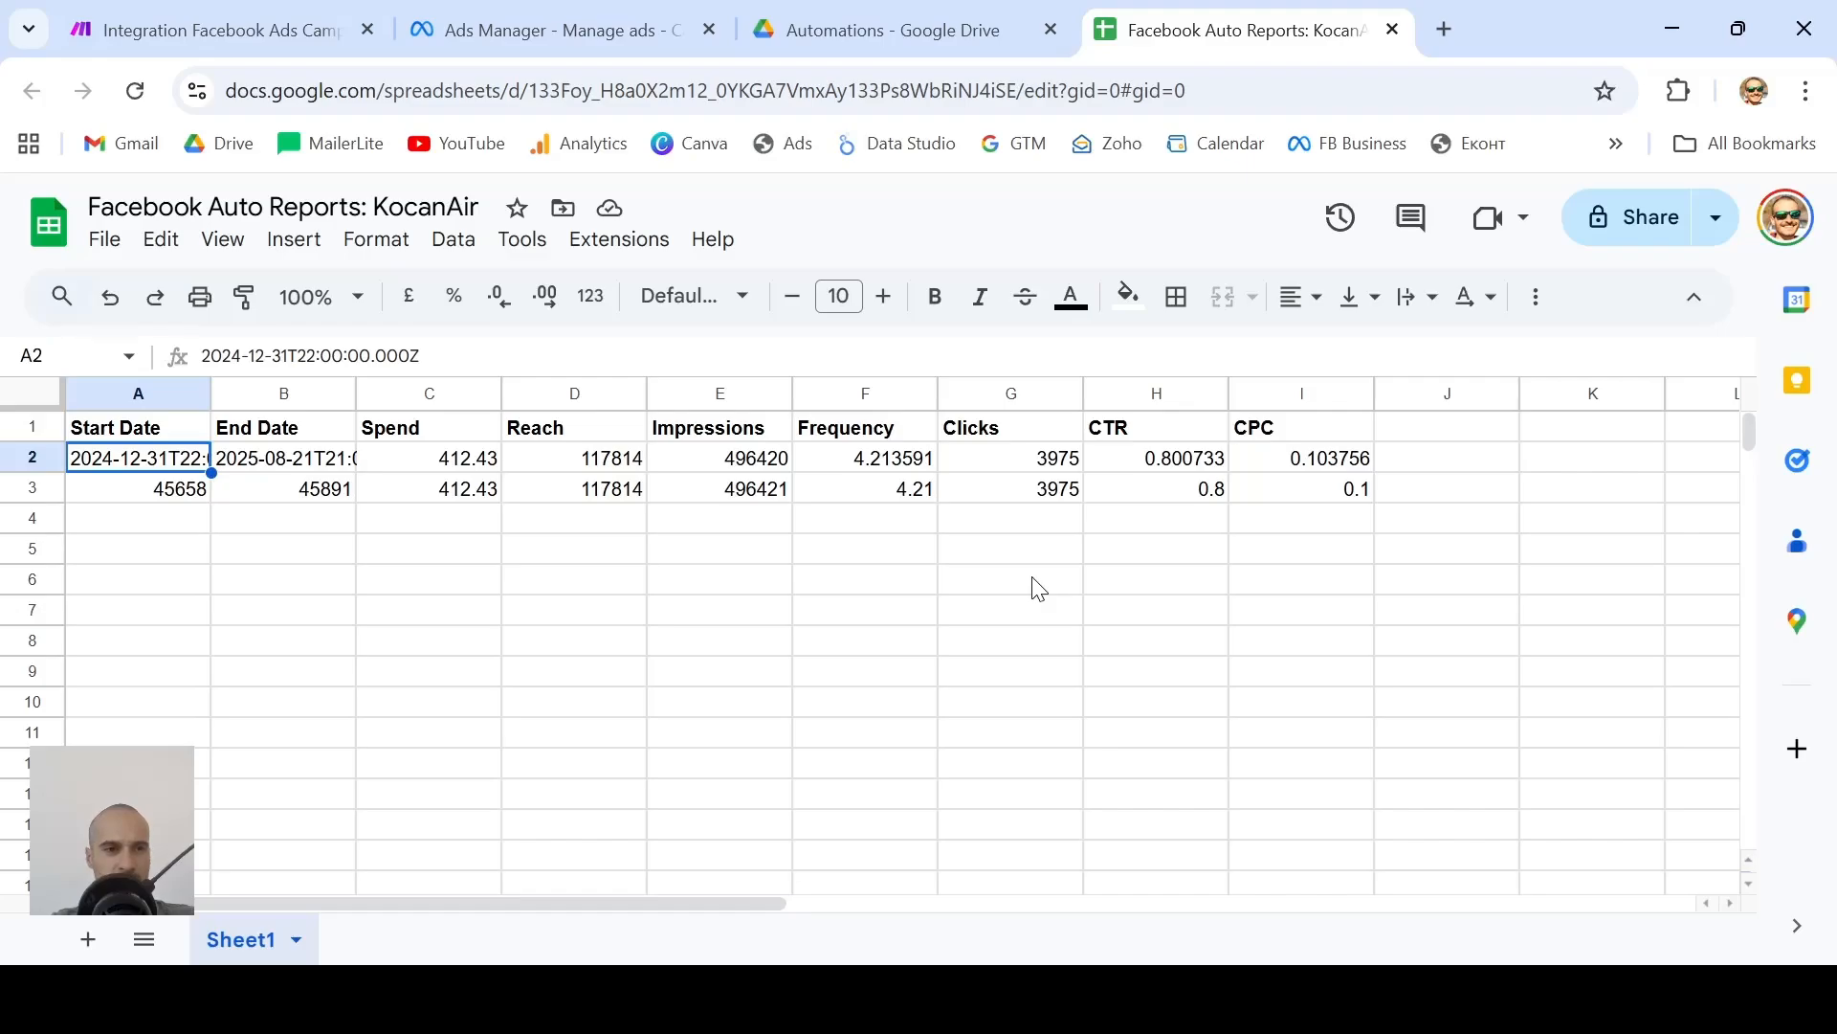
left_click(190, 499)
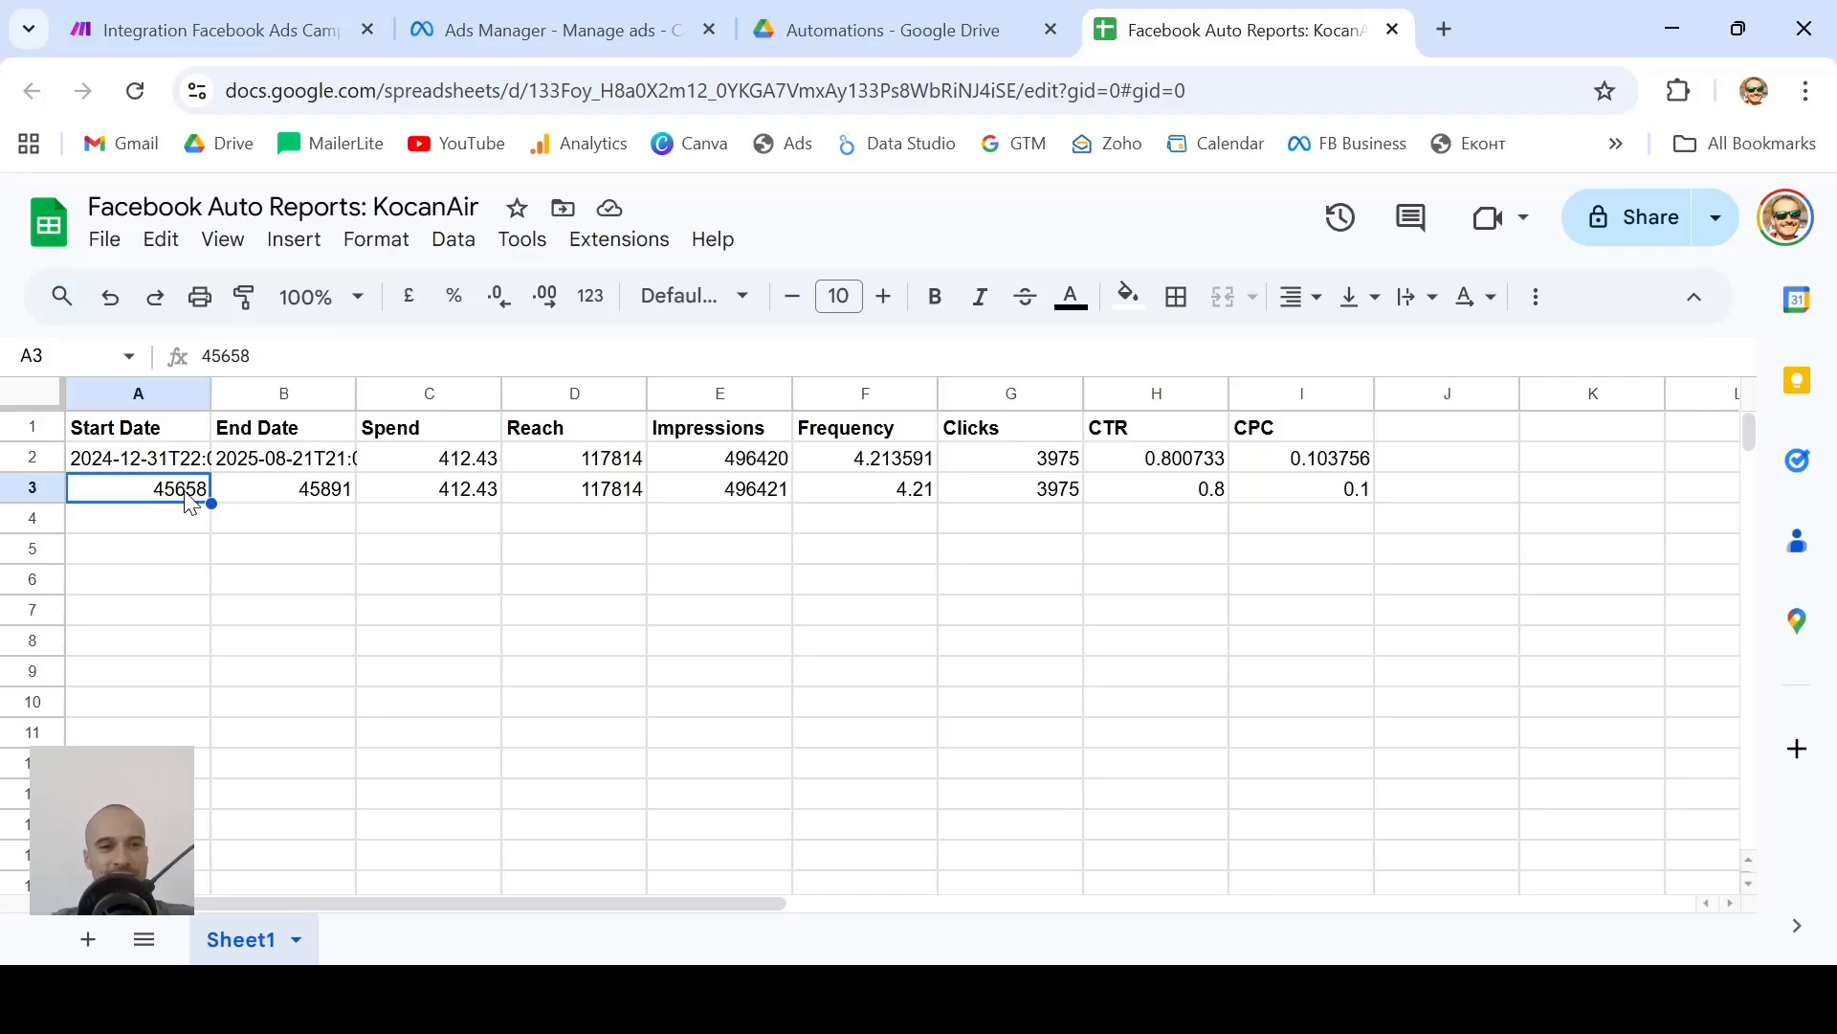
left_click(283, 499)
Back in Make, prefix the Start Date (A) and End Date (B) formatDate formulas with an apostrophe (') and save the Google Sheets module
left_click(215, 24)
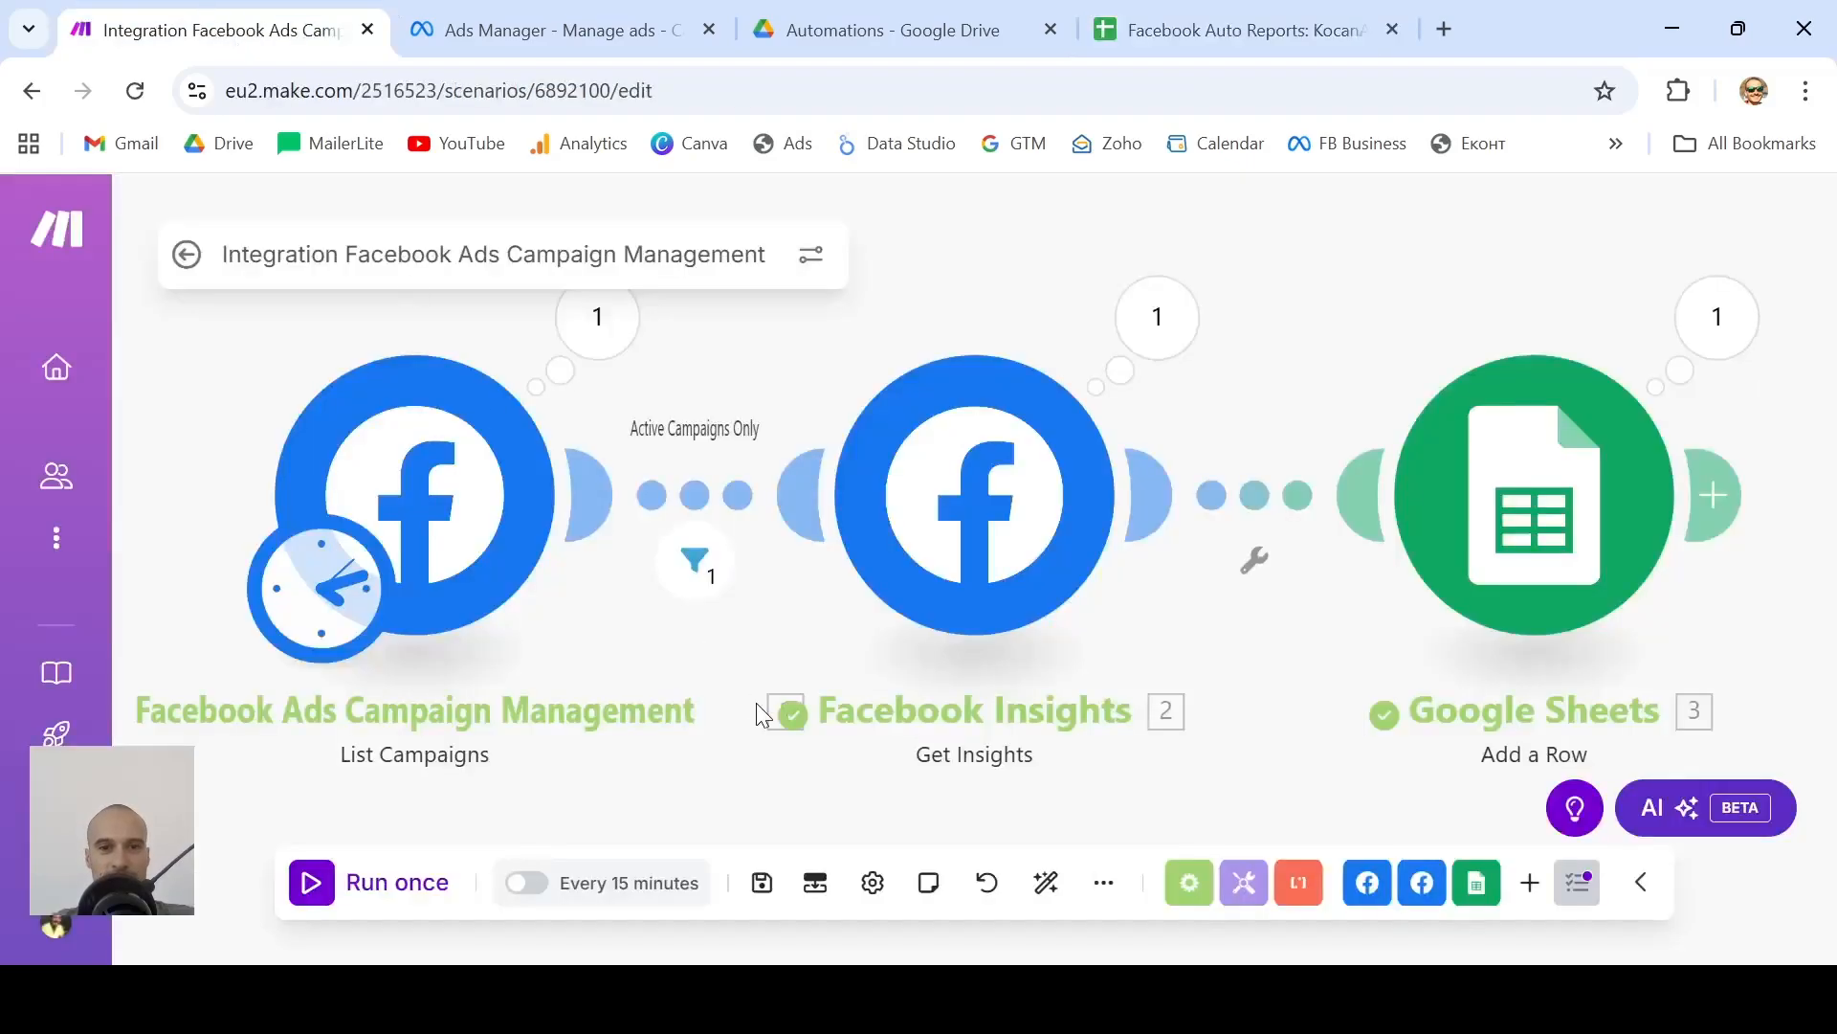
left_click(1591, 546)
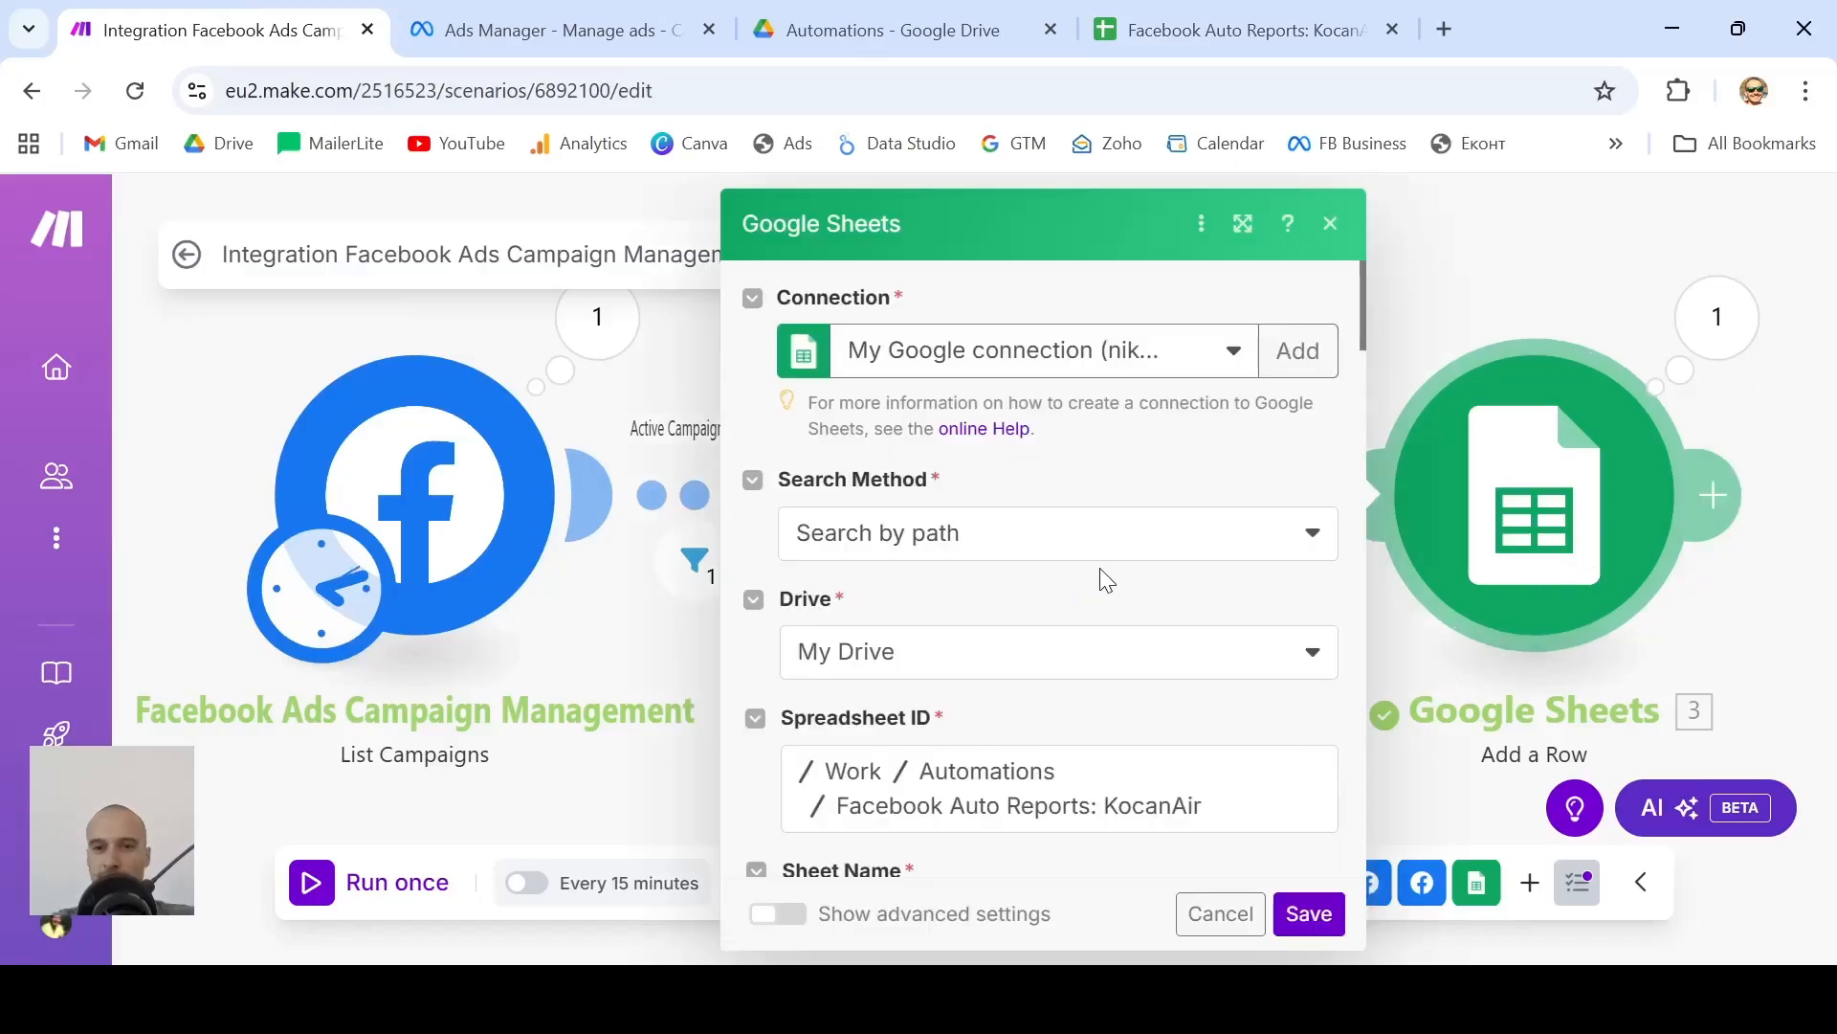
scroll(1036, 577, "down", 7)
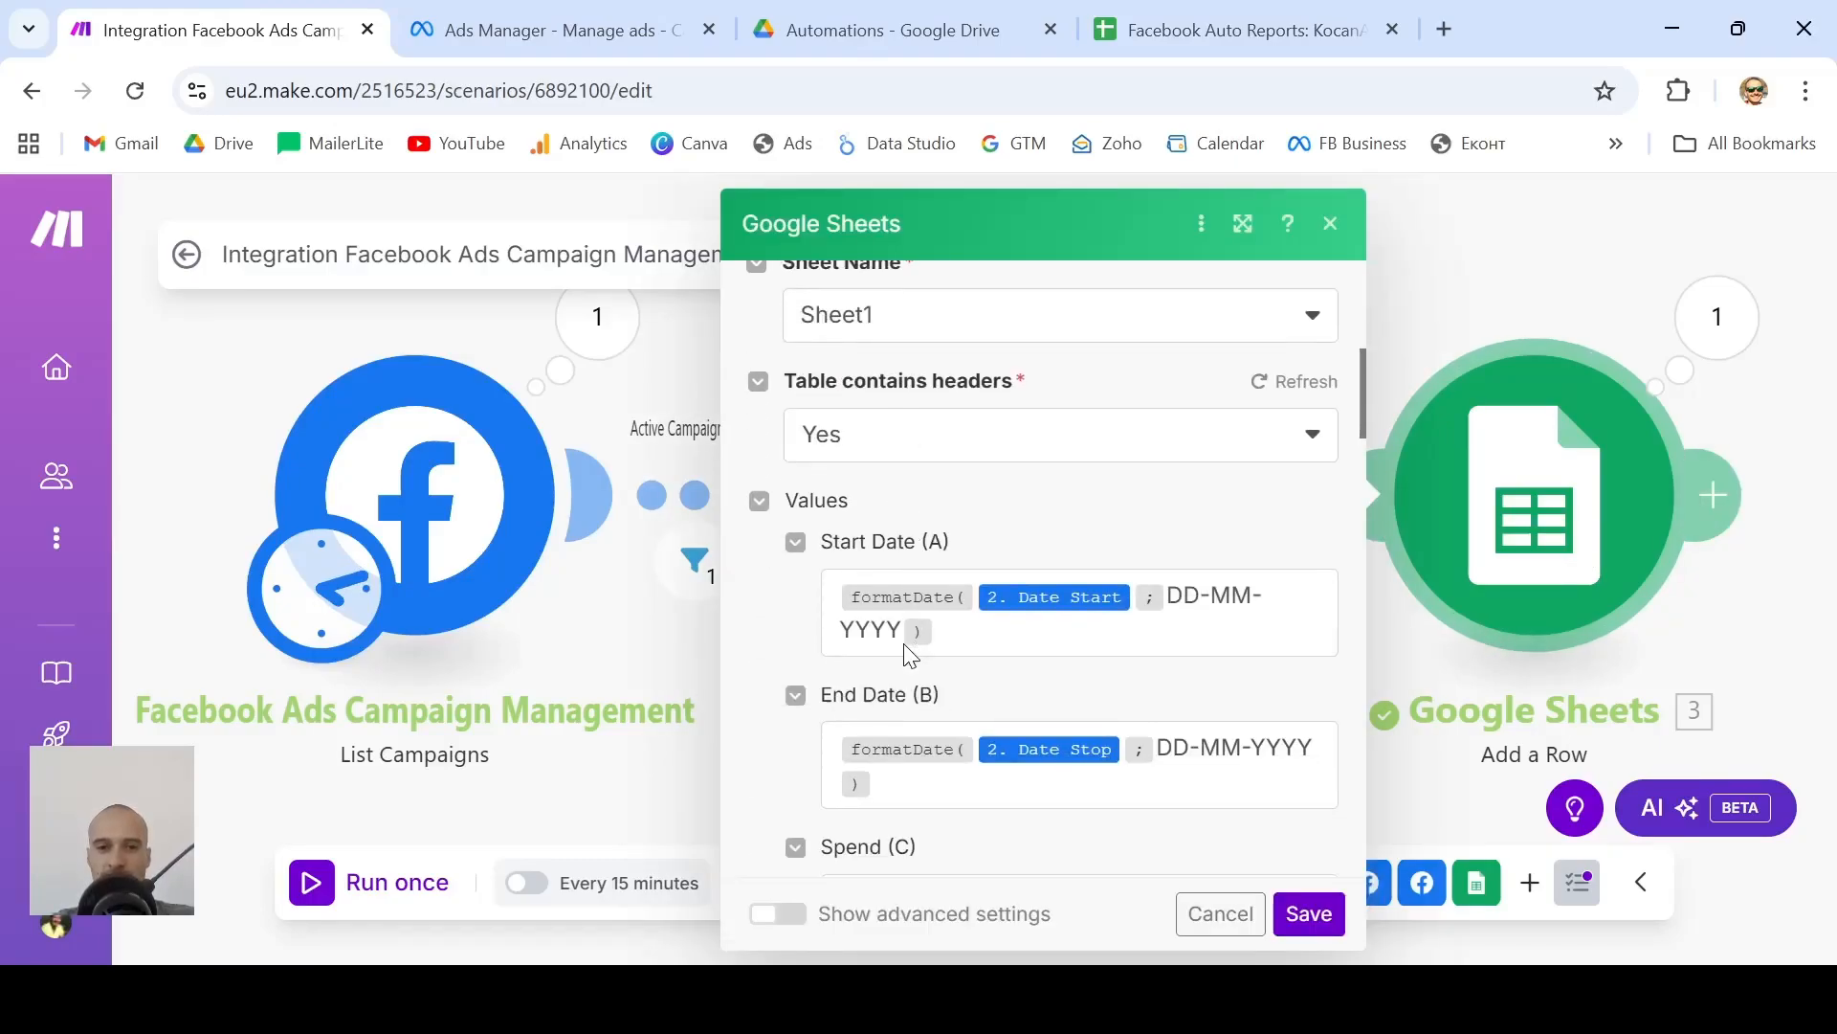
left_click(838, 594)
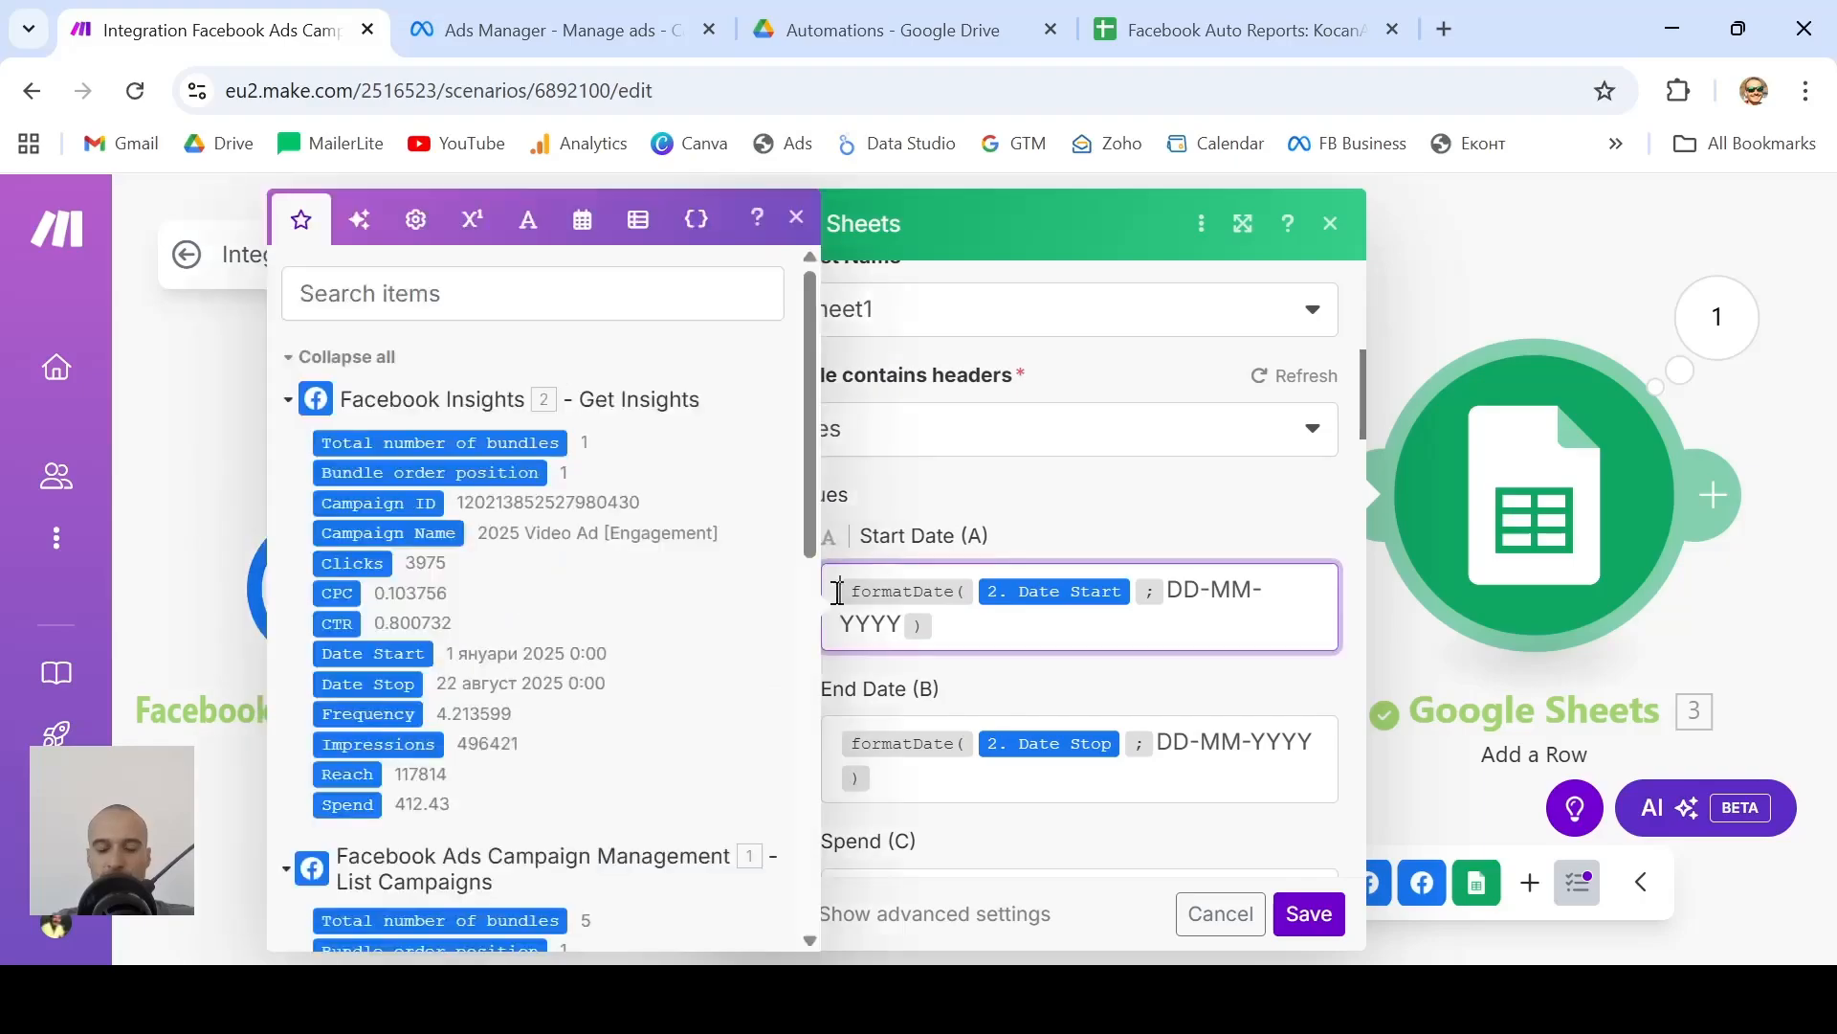
type("'")
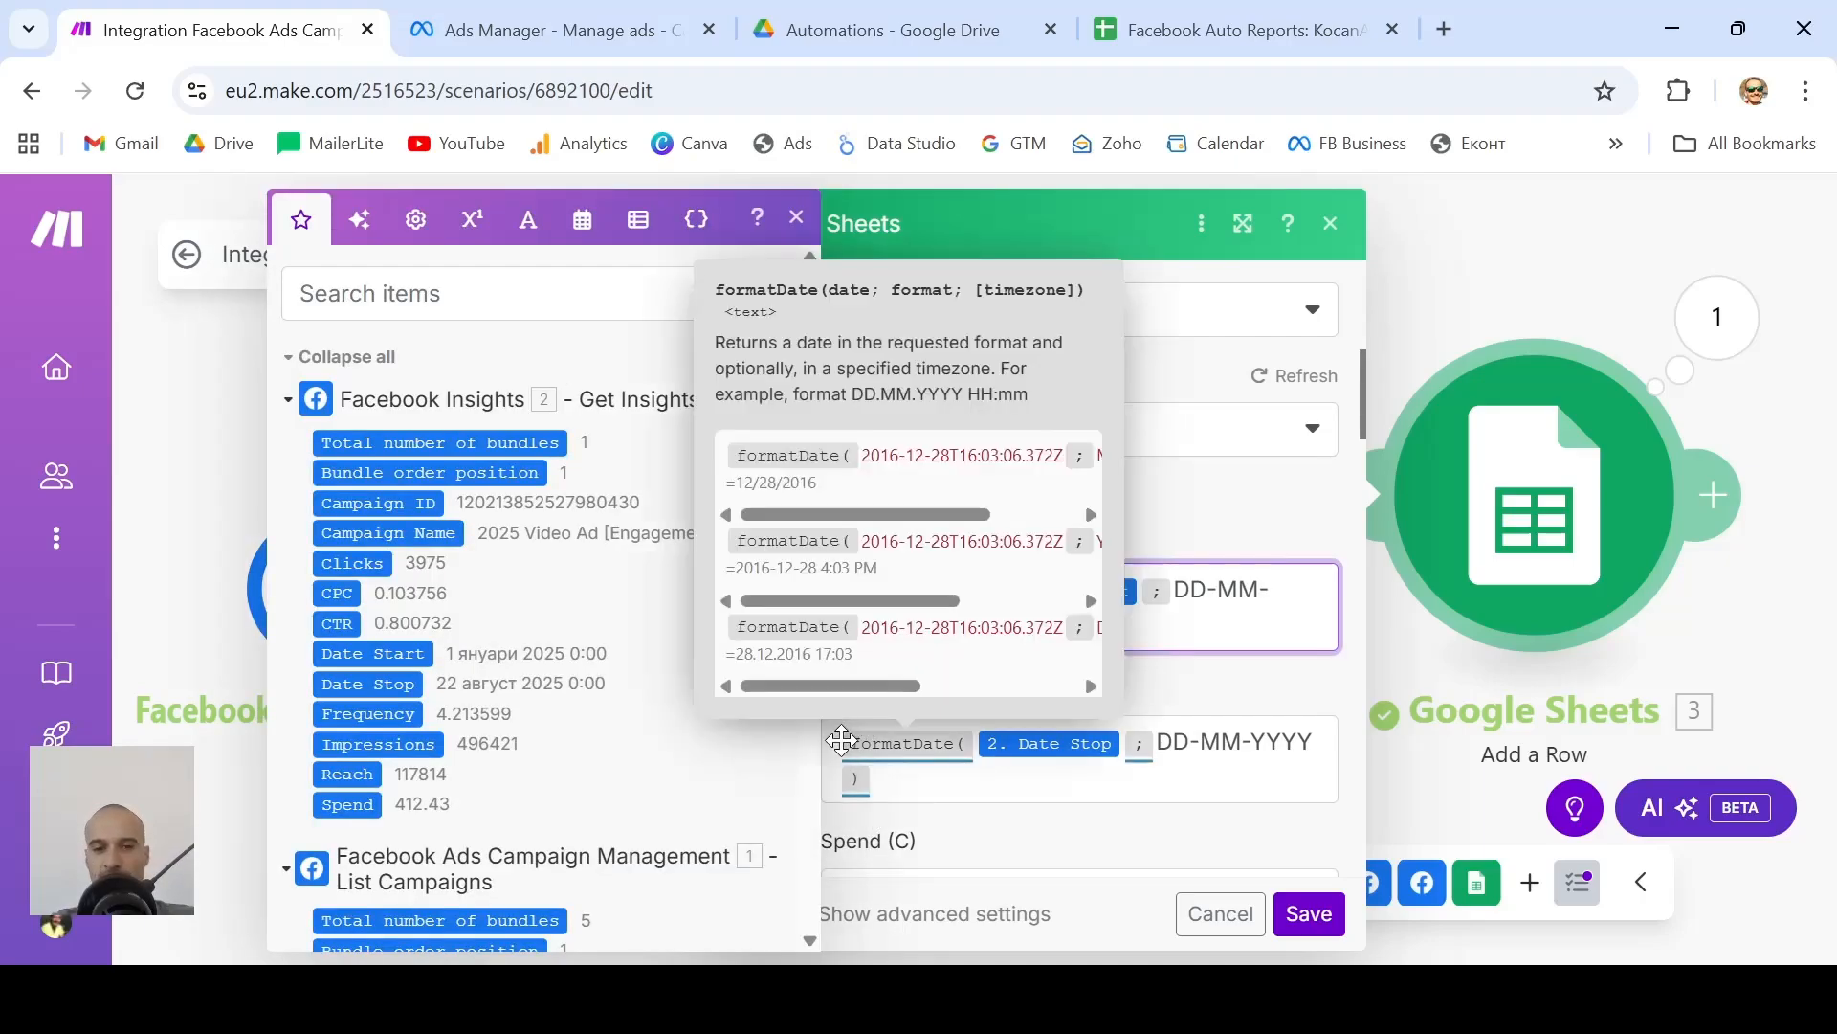
left_click(841, 745)
type("'")
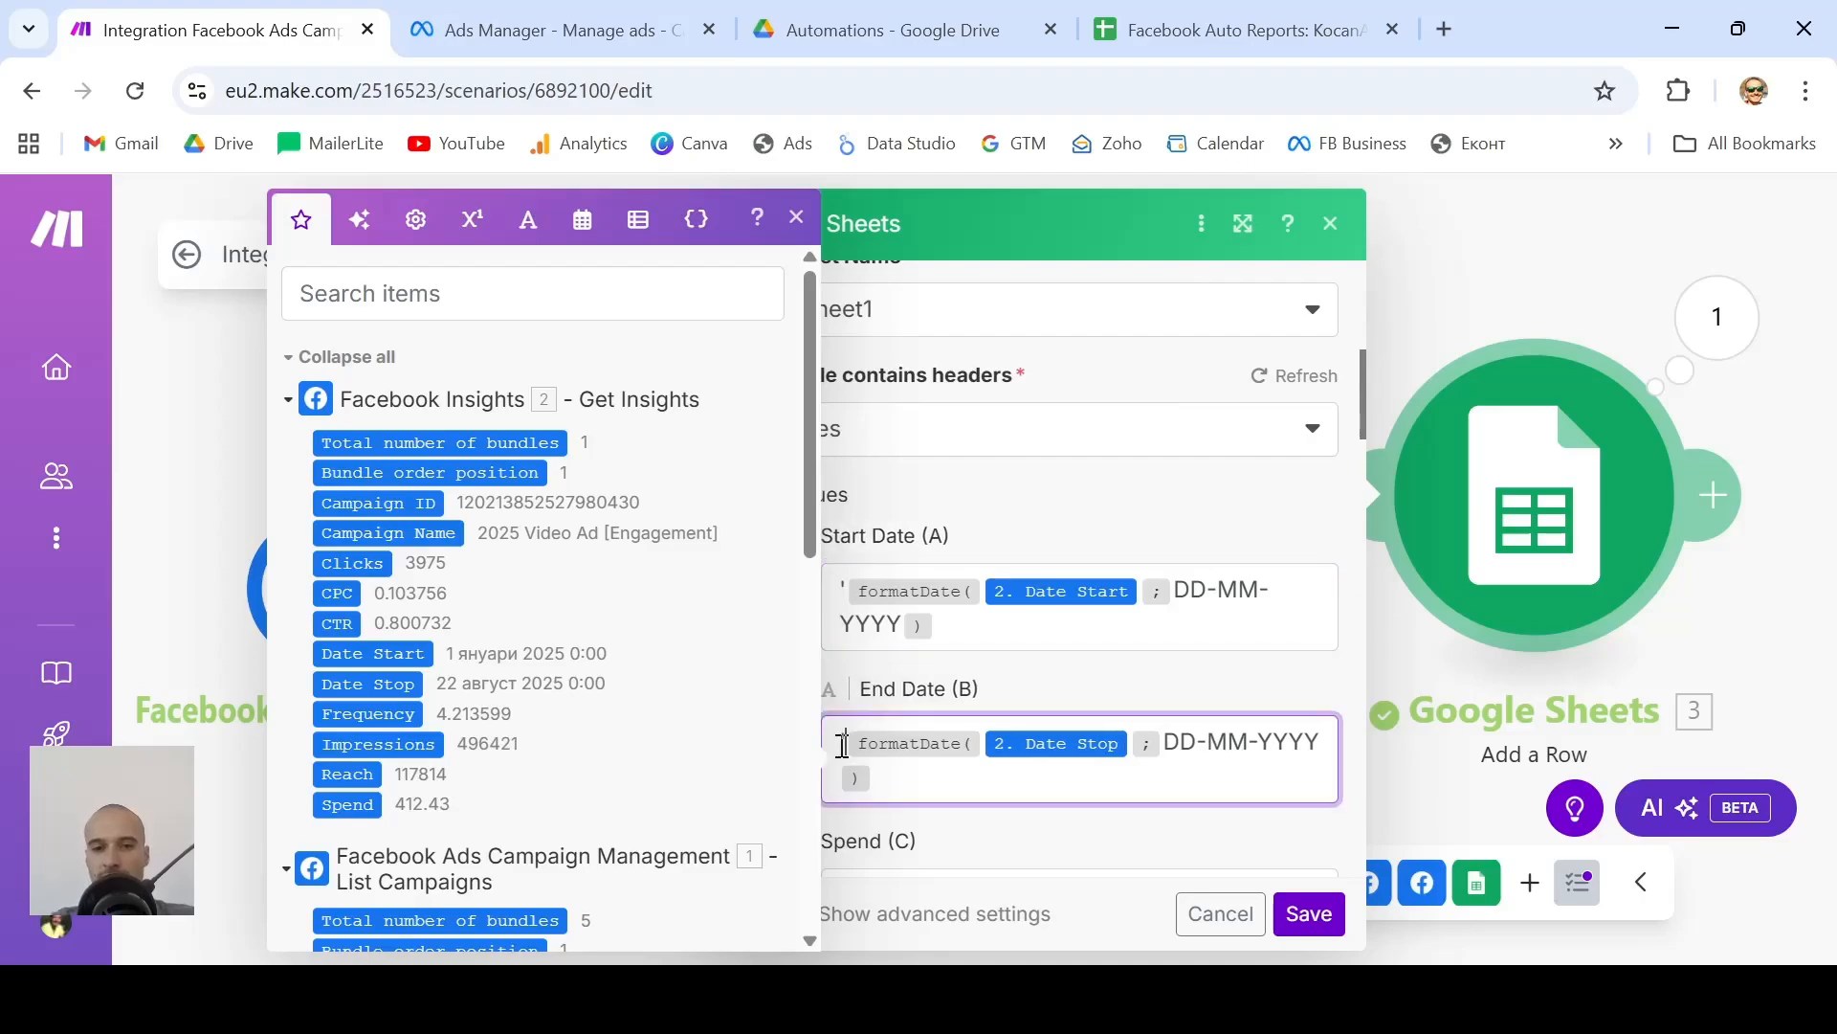
left_click(1313, 915)
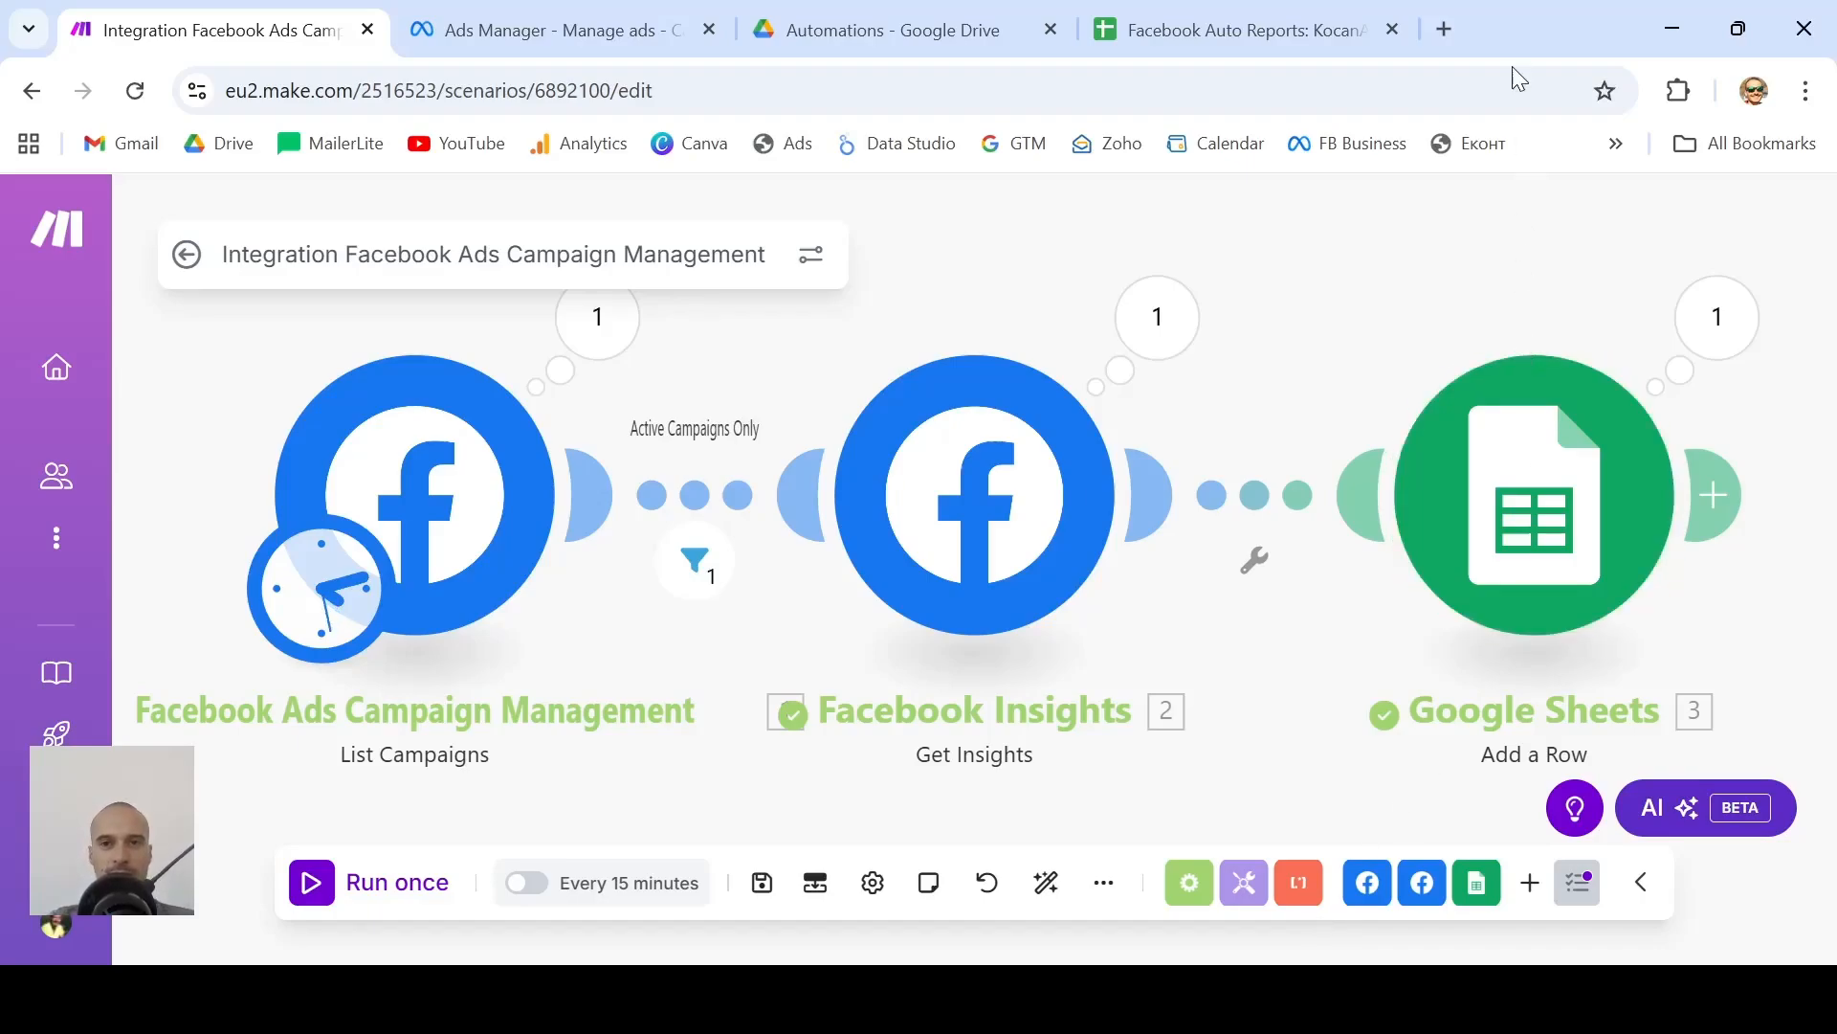
Wrap the Reach value mapped to Reach (D) in a formatNumber function as its number argument
left_click(1186, 14)
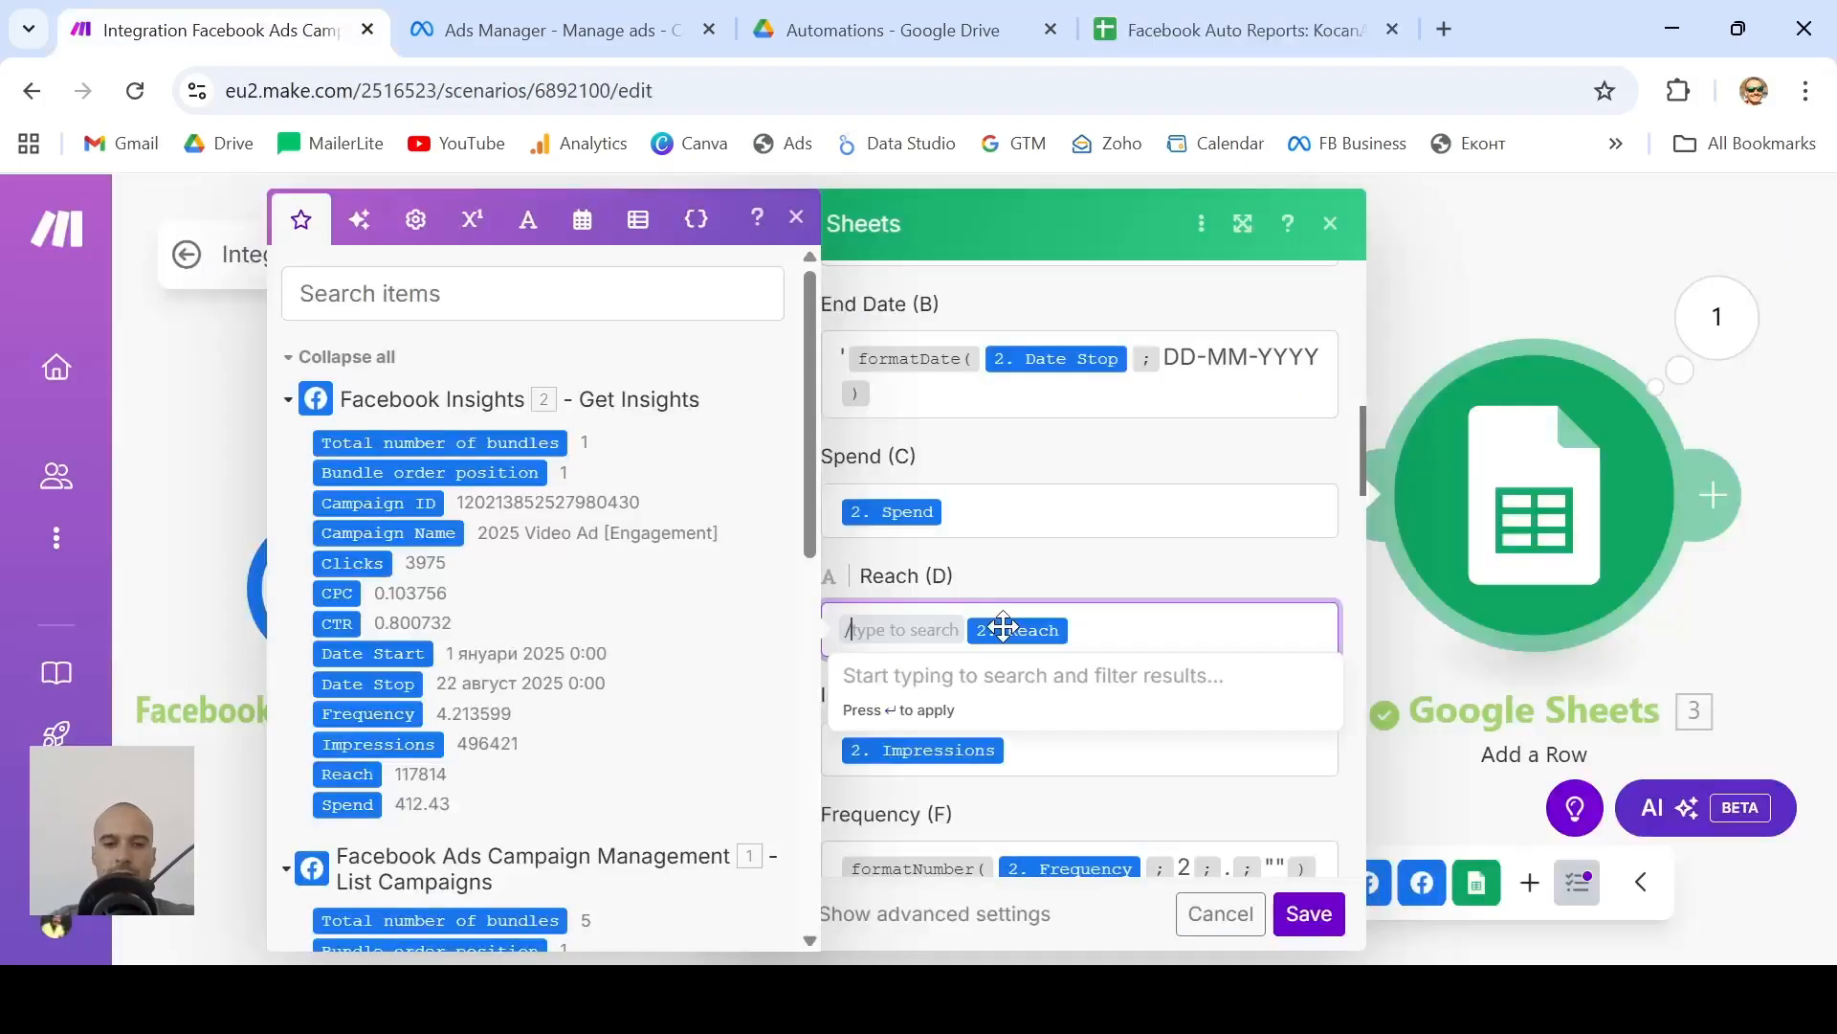
type("forma")
key("Down")
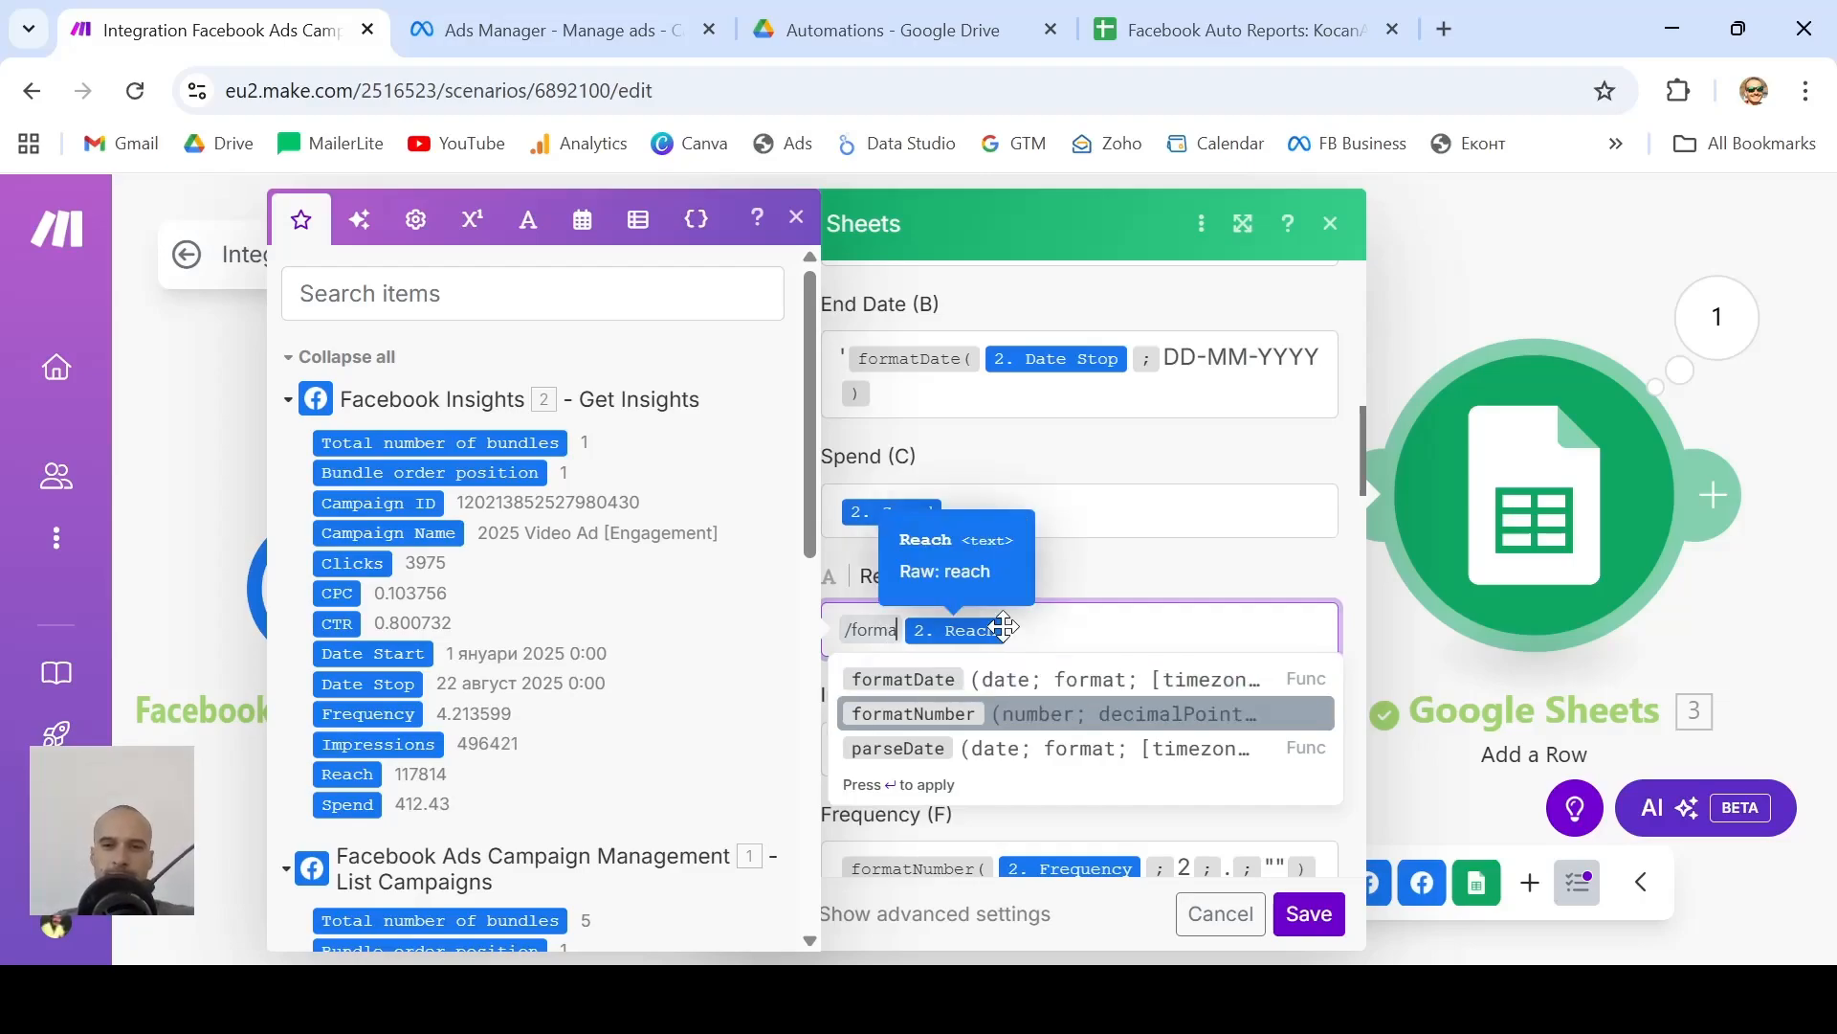
key("Return")
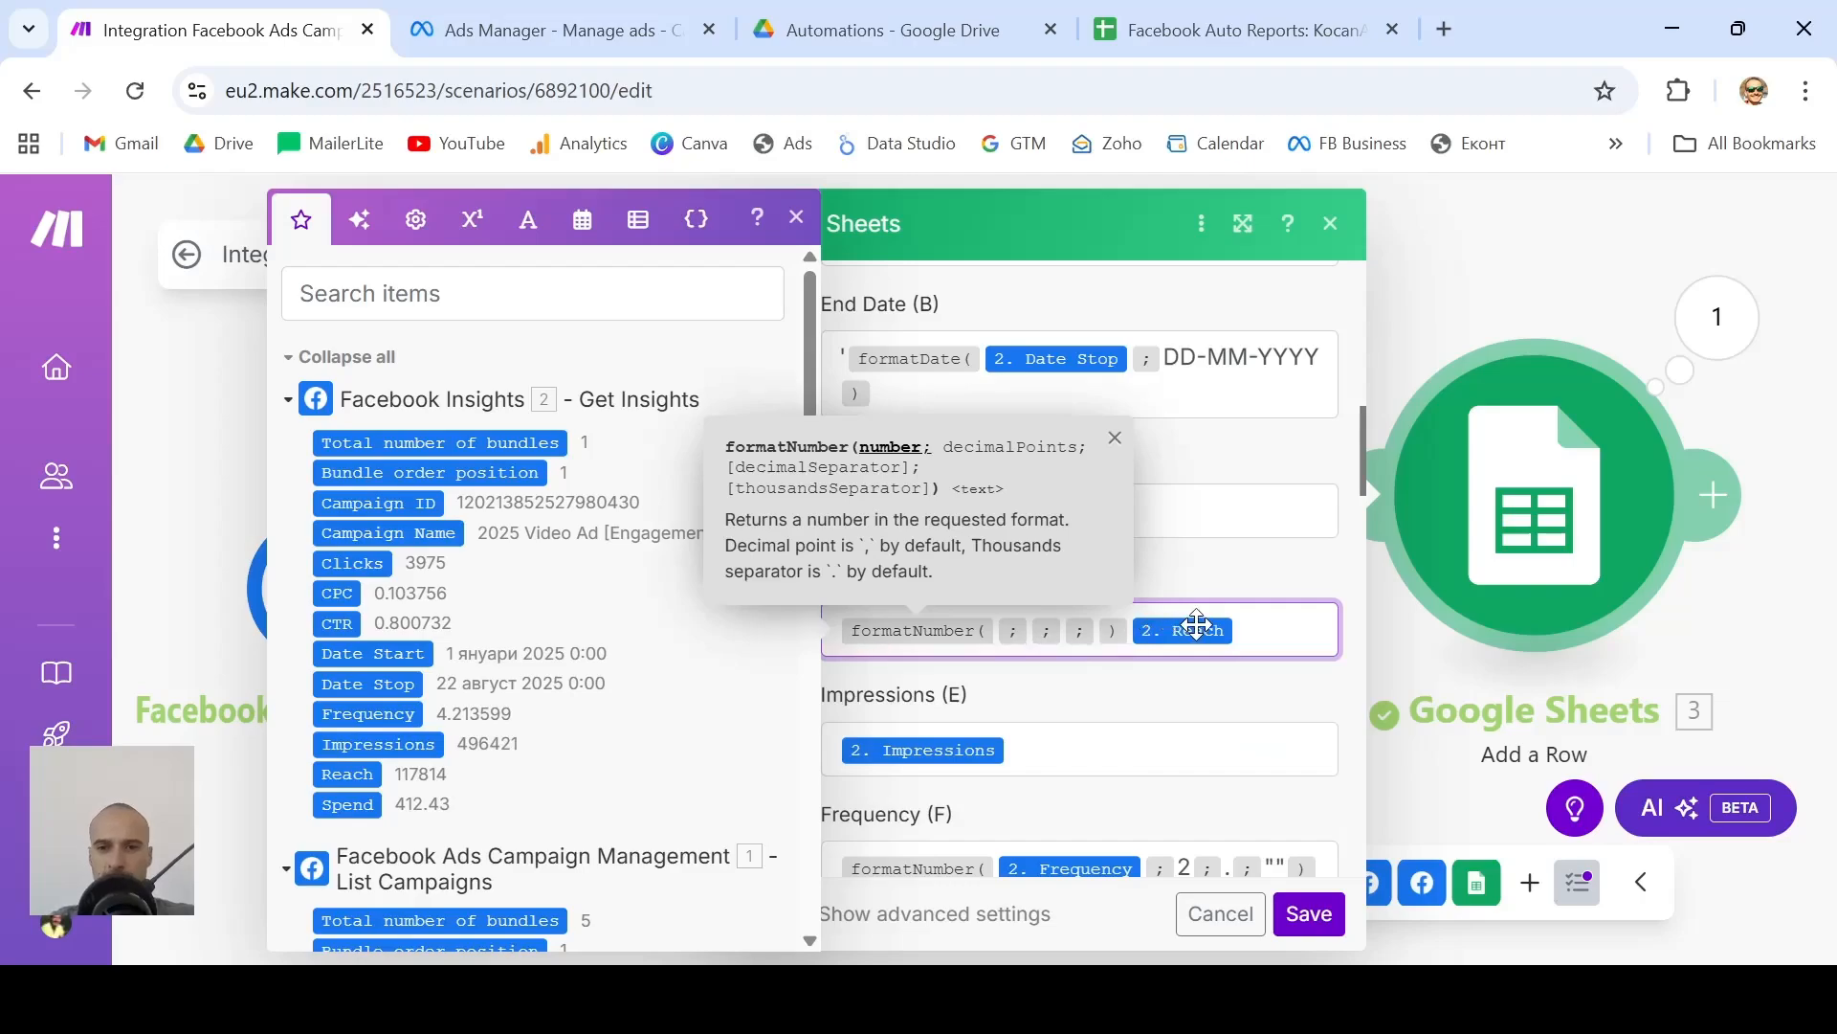
left_click_drag(1191, 630, 997, 636)
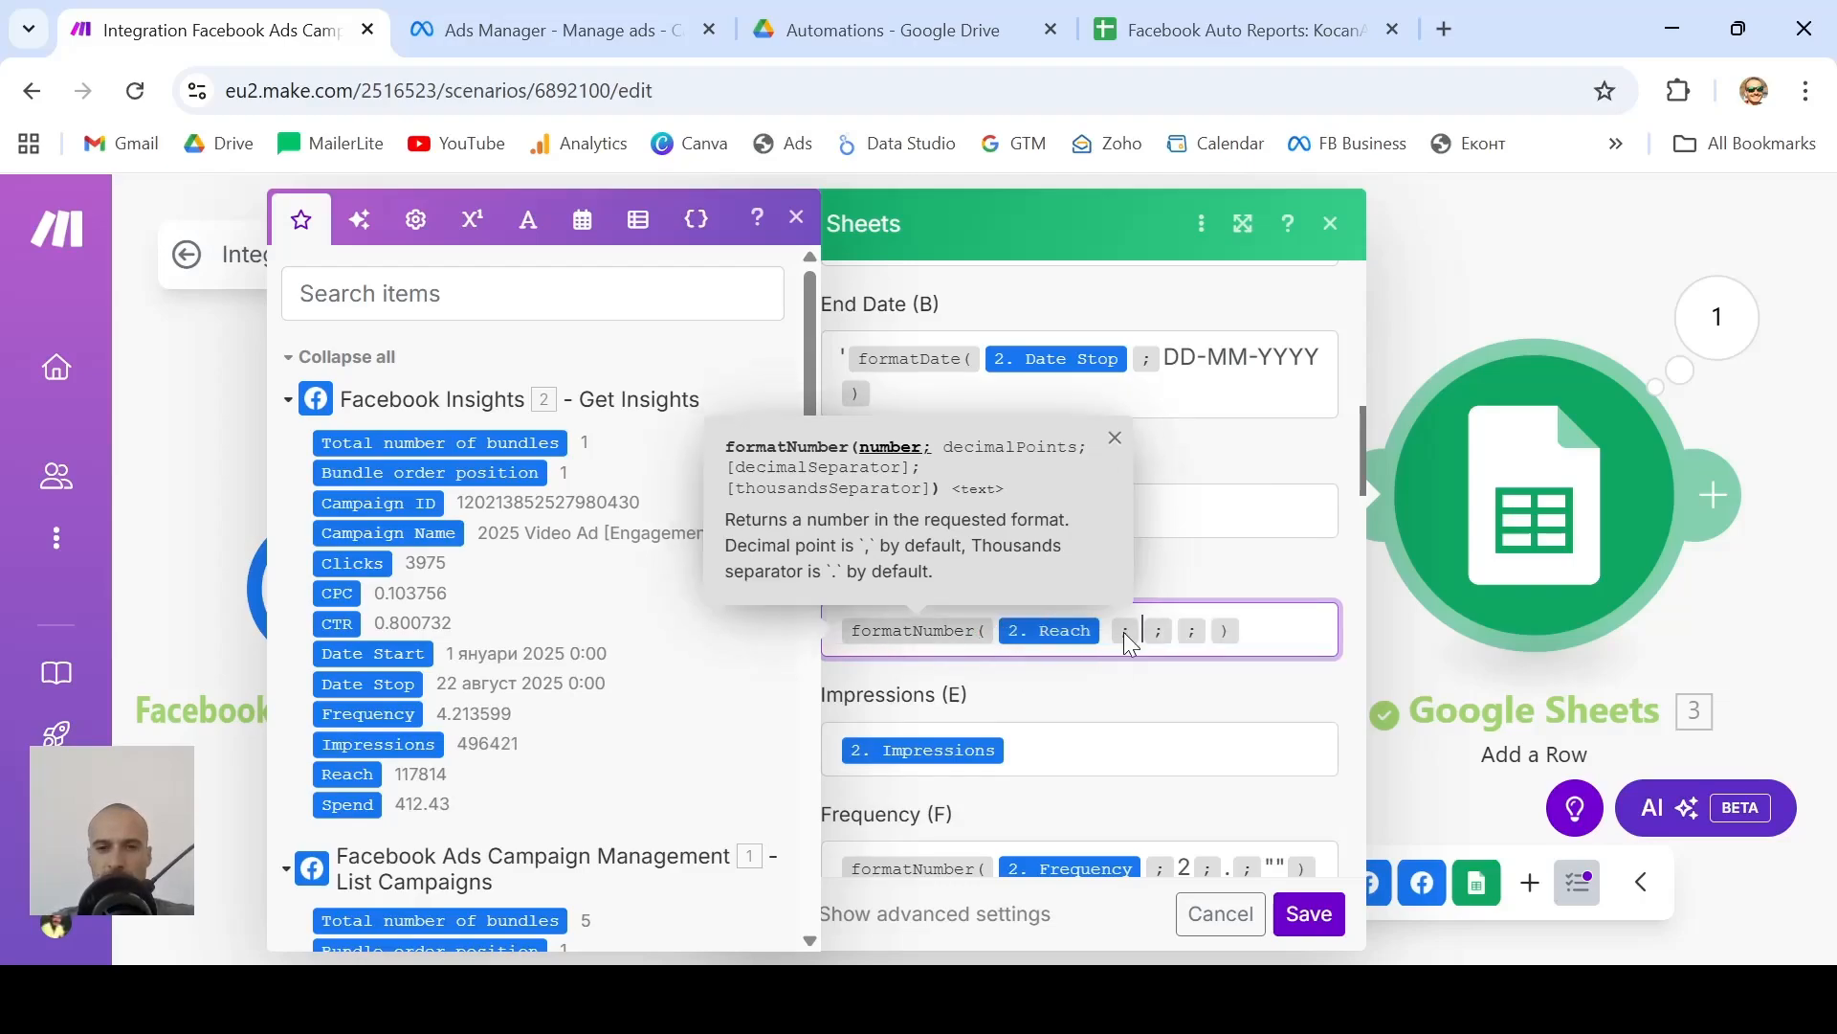
Set the Reach (D) formatNumber to 0 decimal points, an empty pair of quotes ("") as decimal separator and the space keyword as thousands separator
type("0")
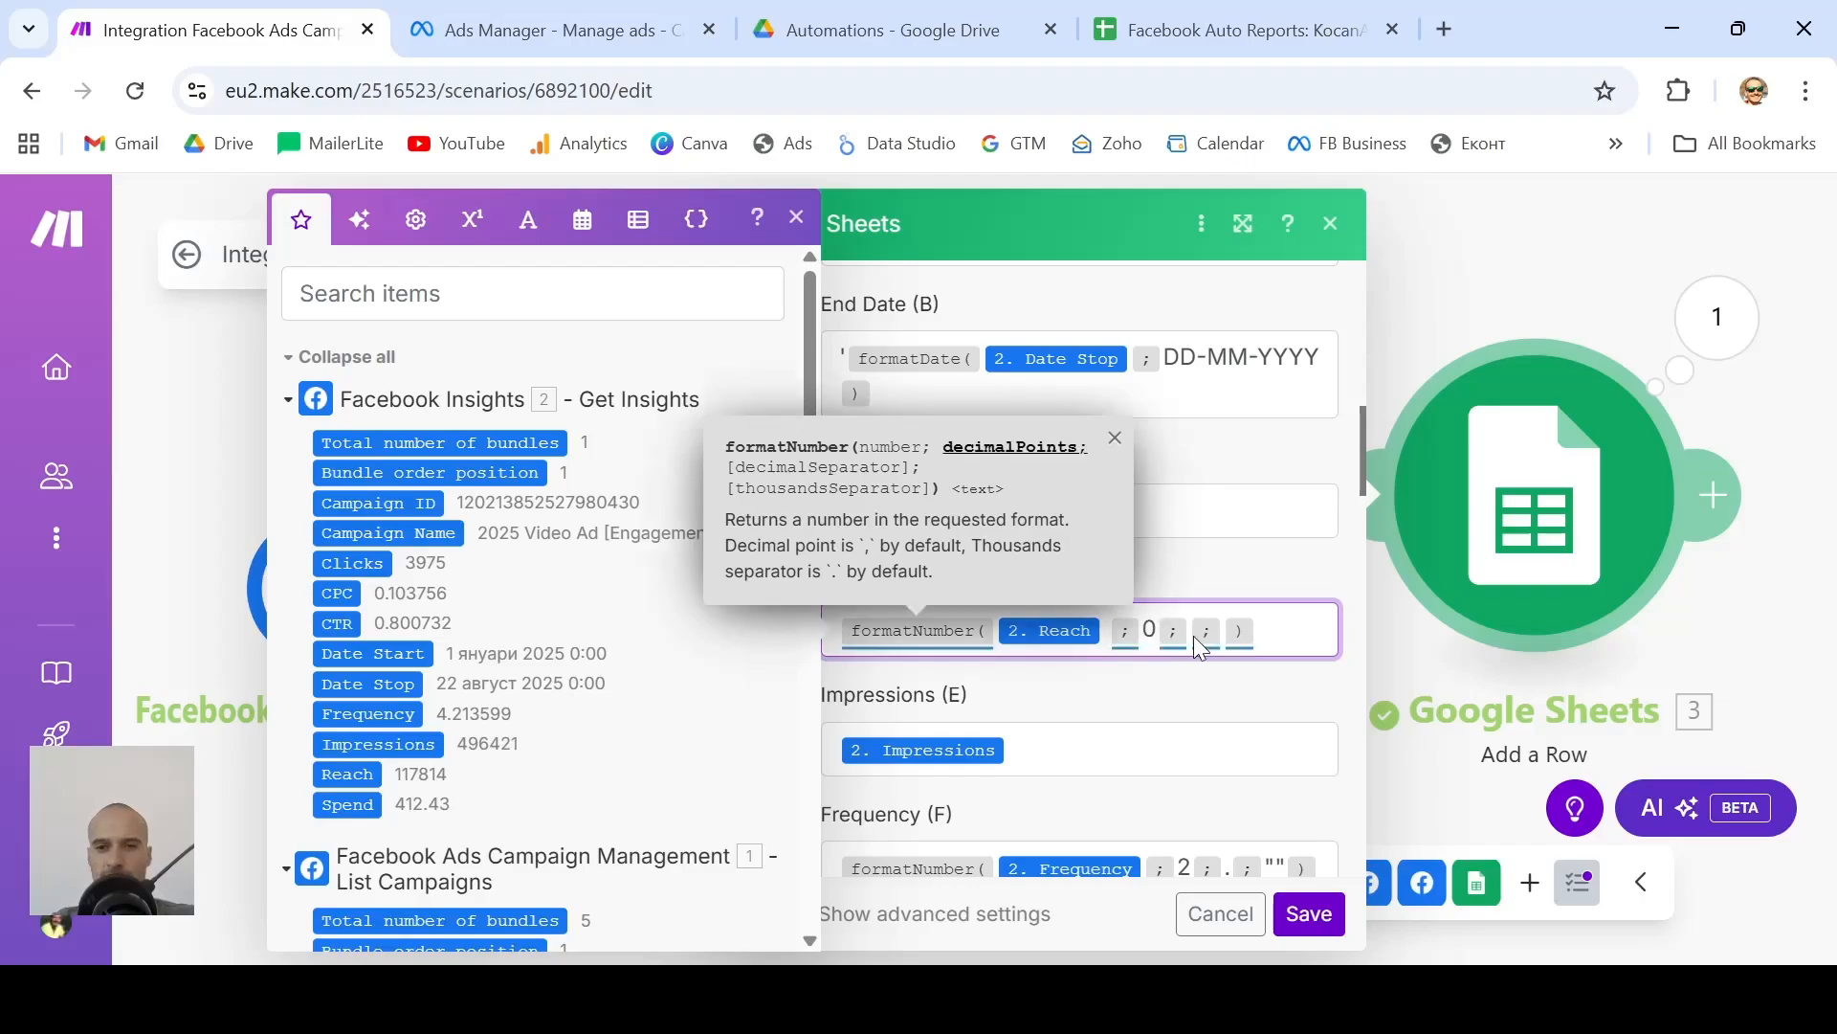
left_click(1190, 647)
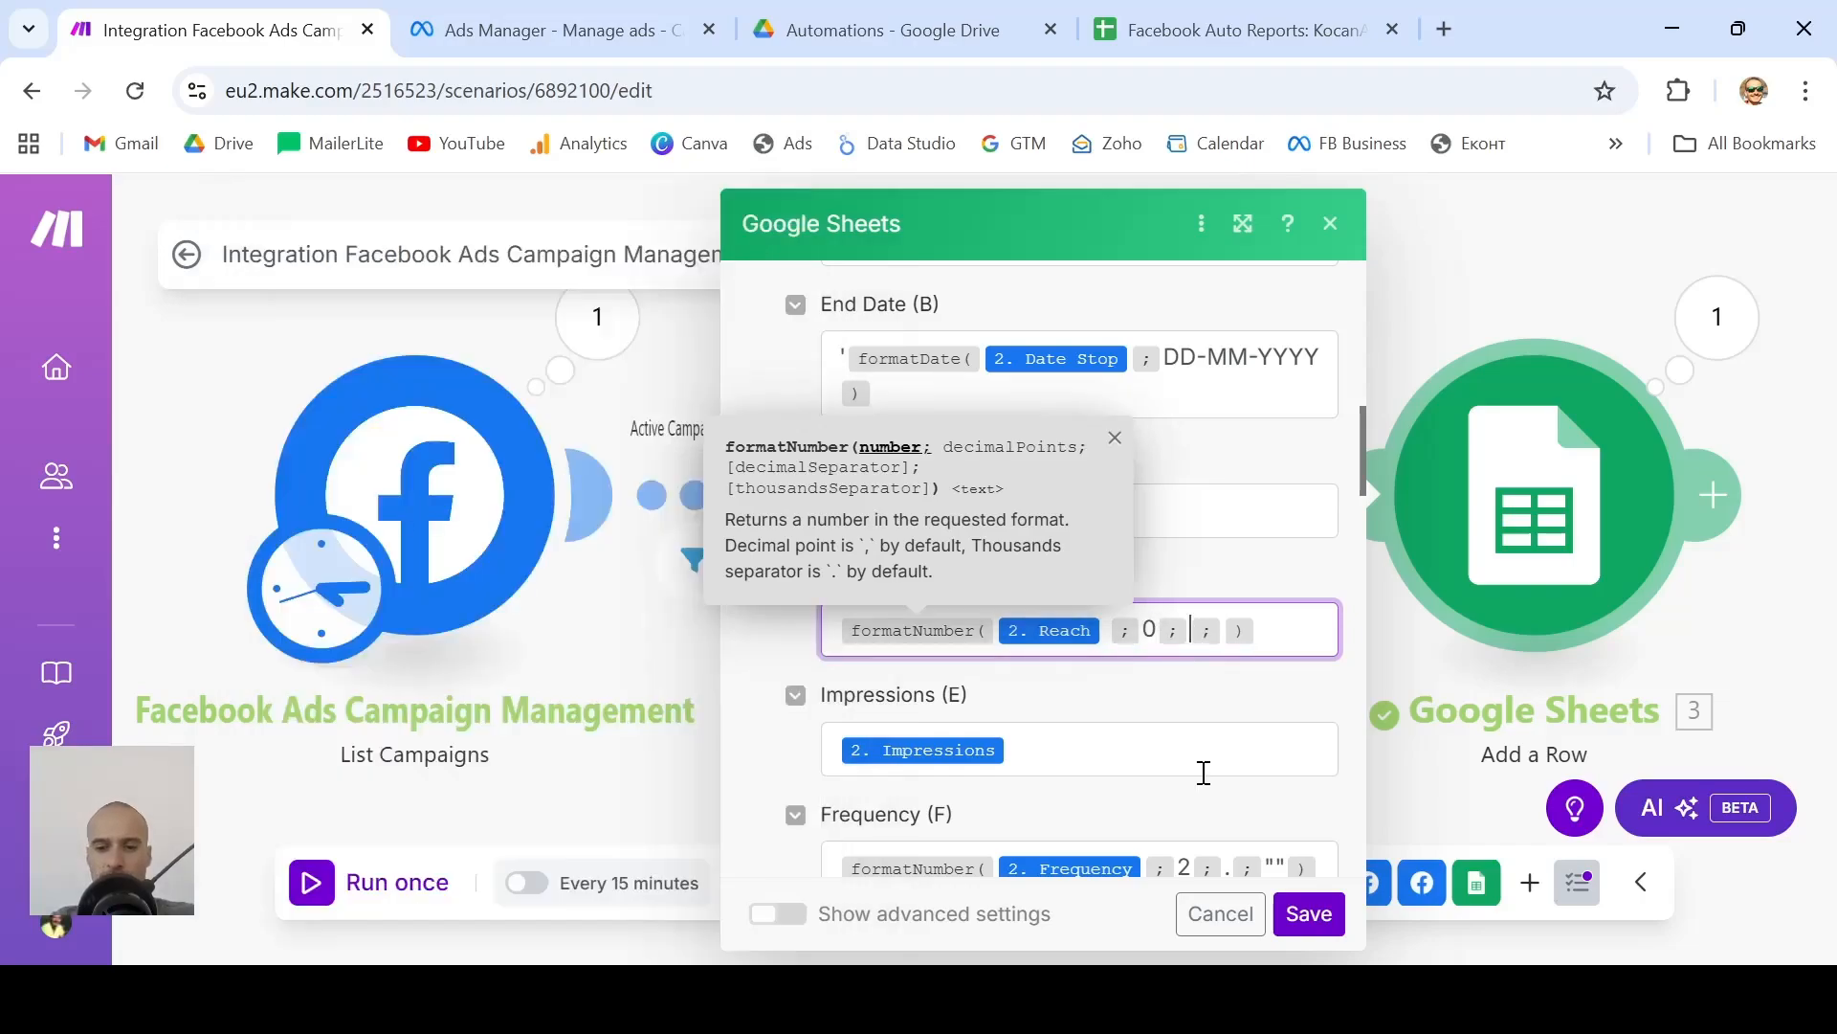
type("\"\"")
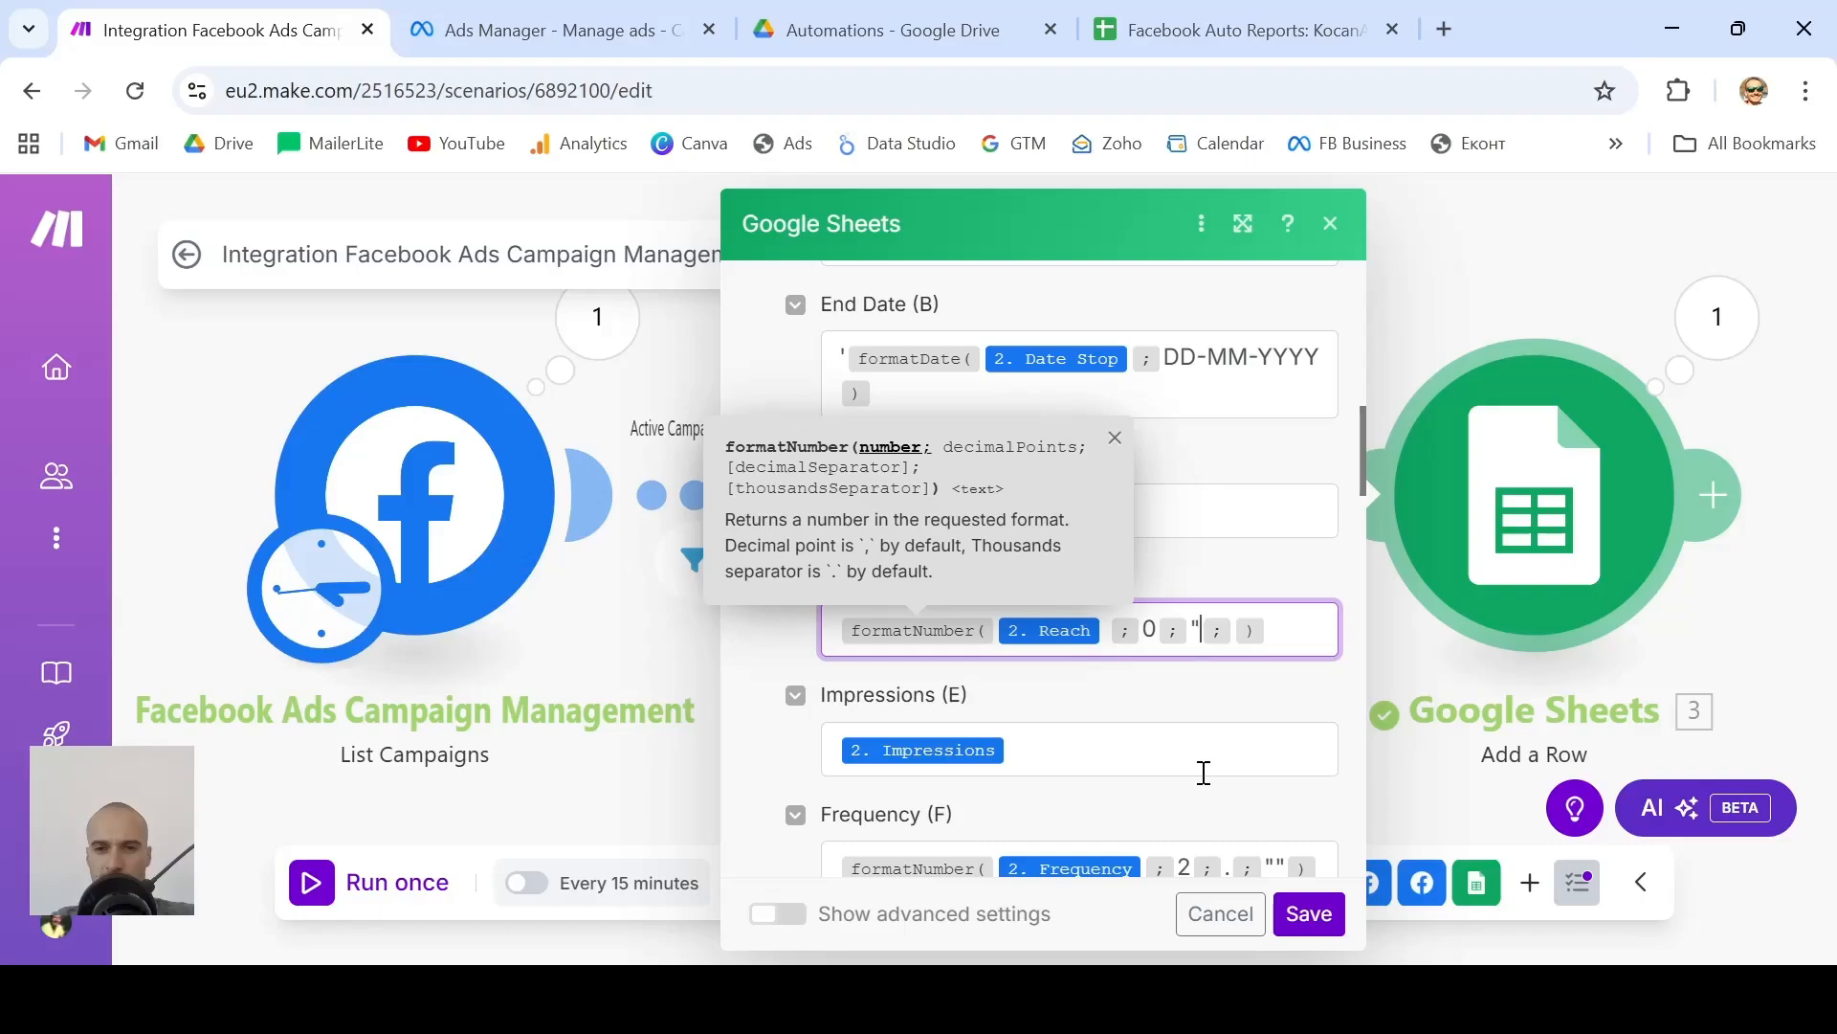
key("Right")
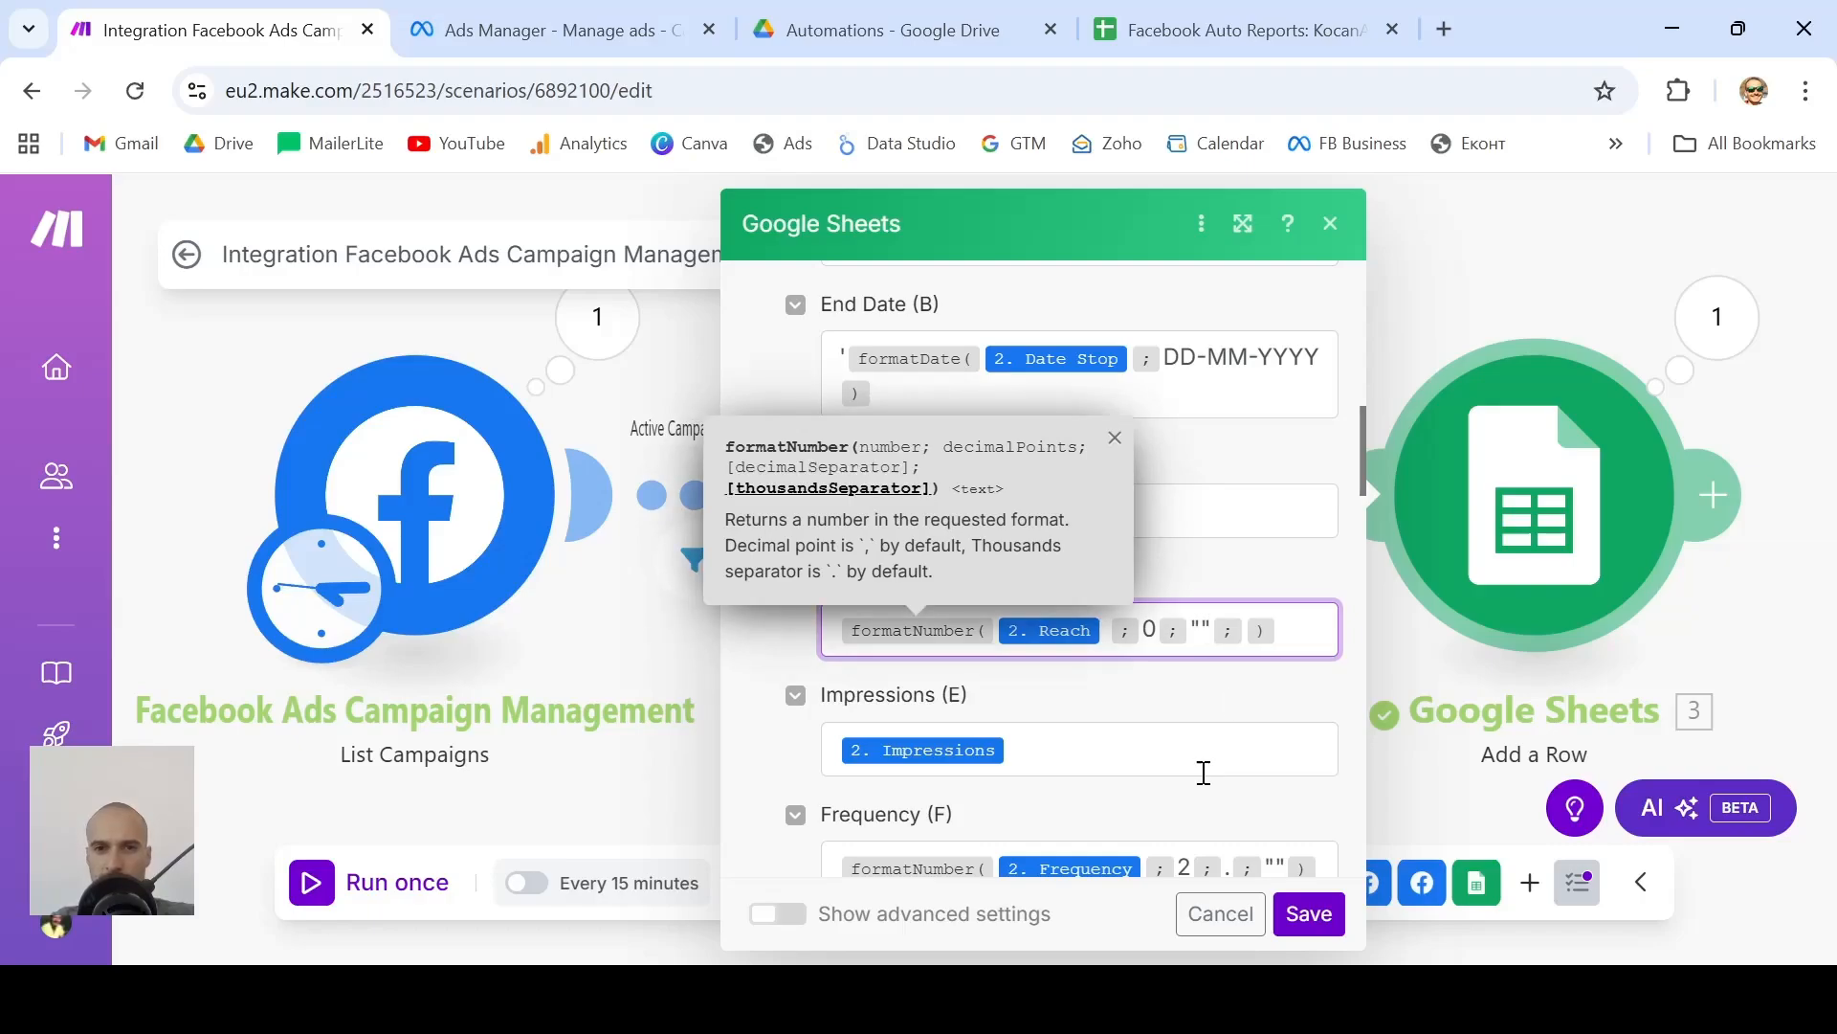
left_click(1244, 629)
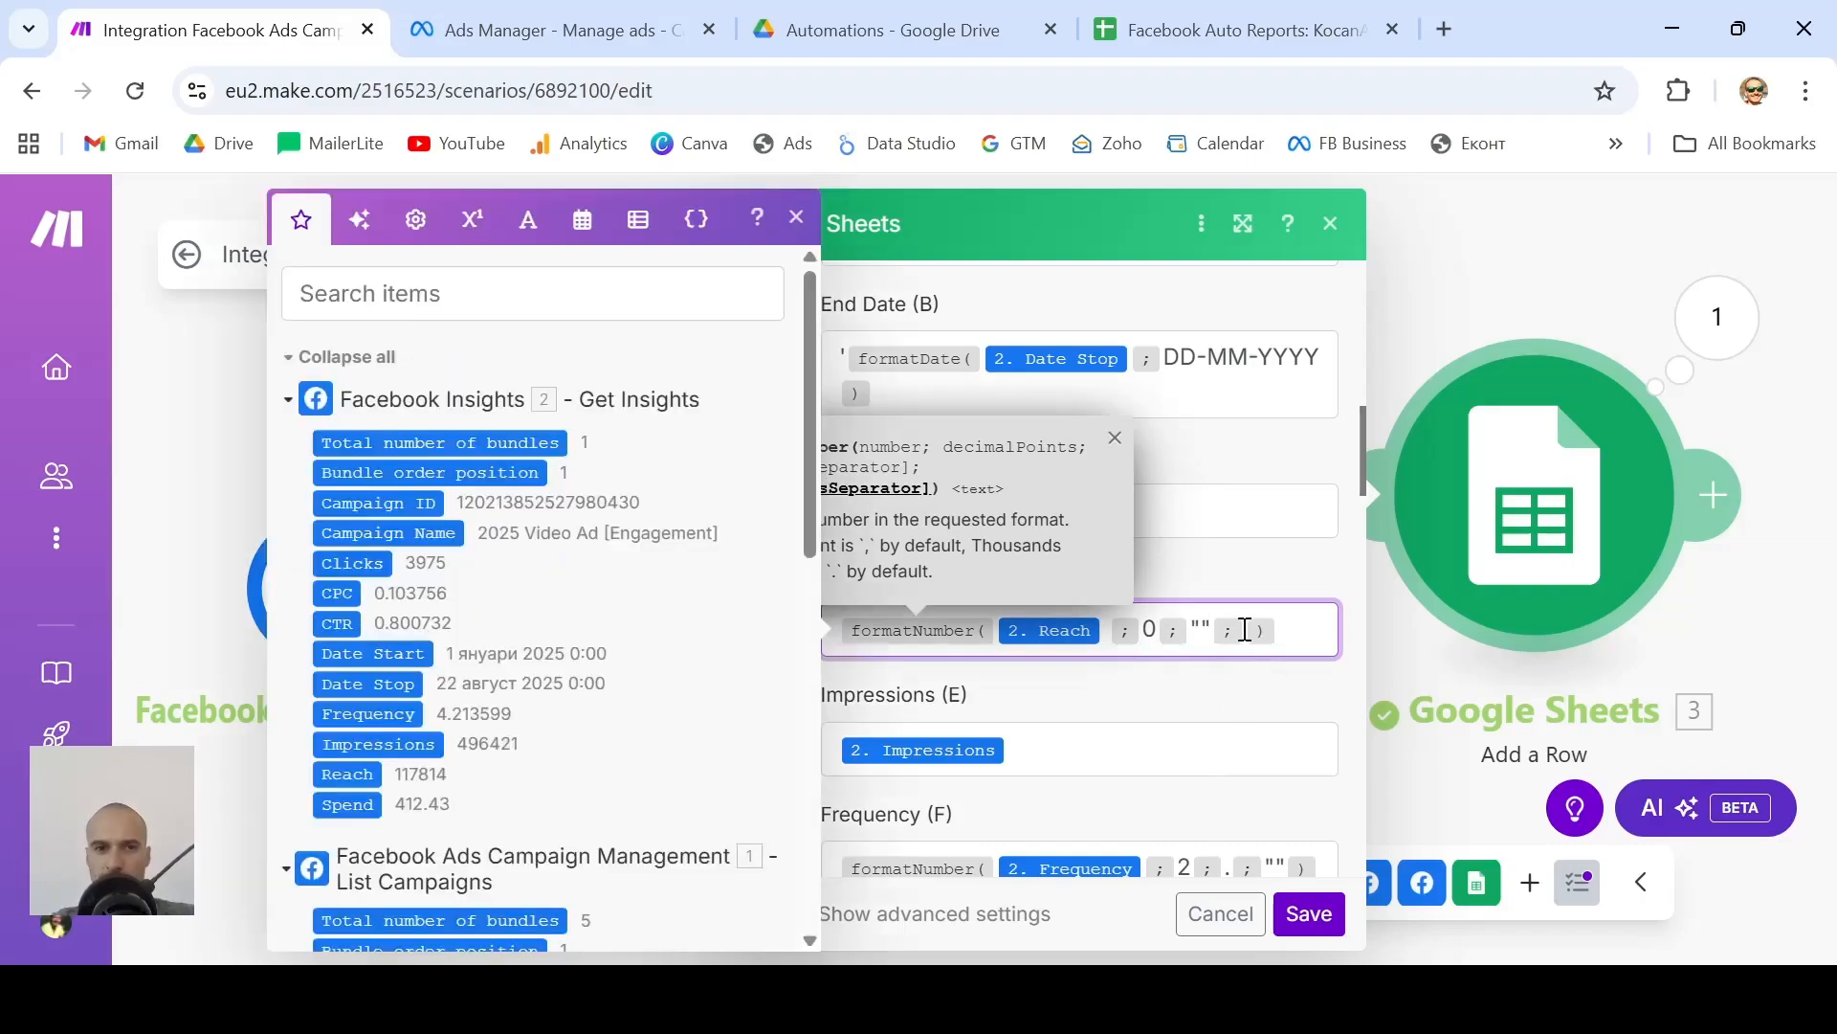
left_click(489, 293)
type("space")
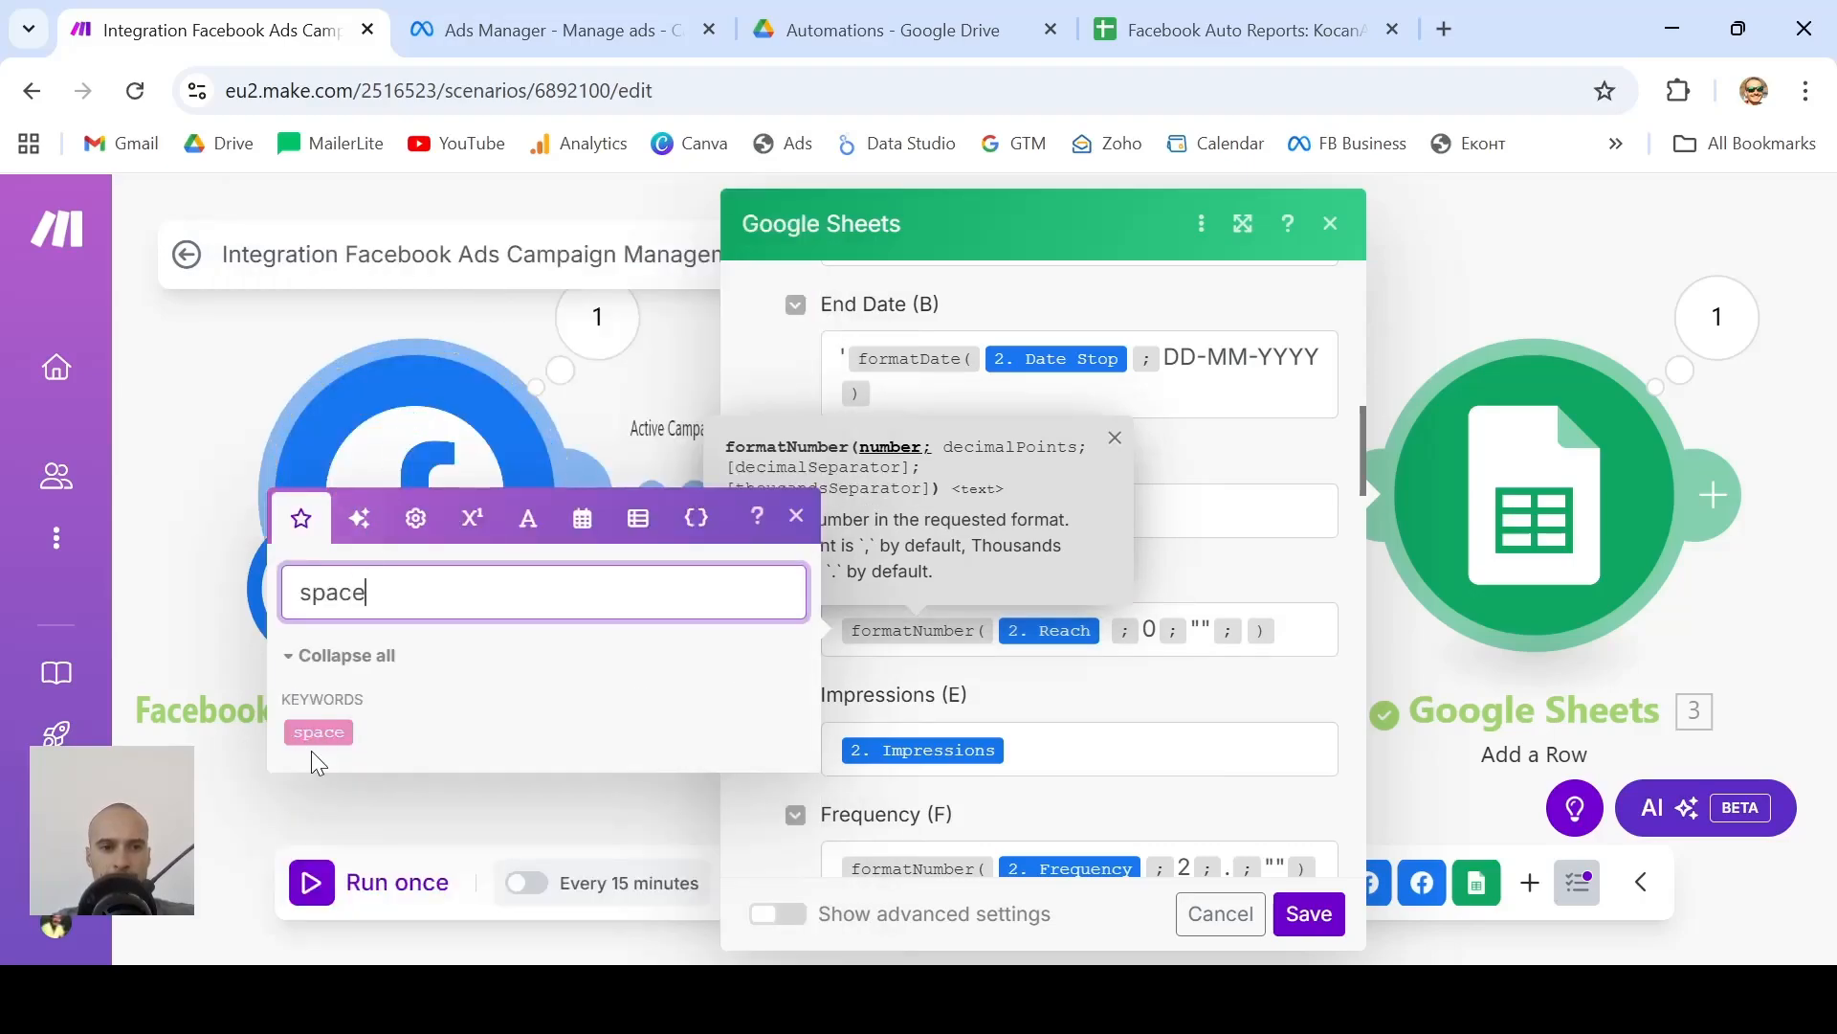
left_click_drag(316, 739, 1243, 636)
left_click(1127, 713)
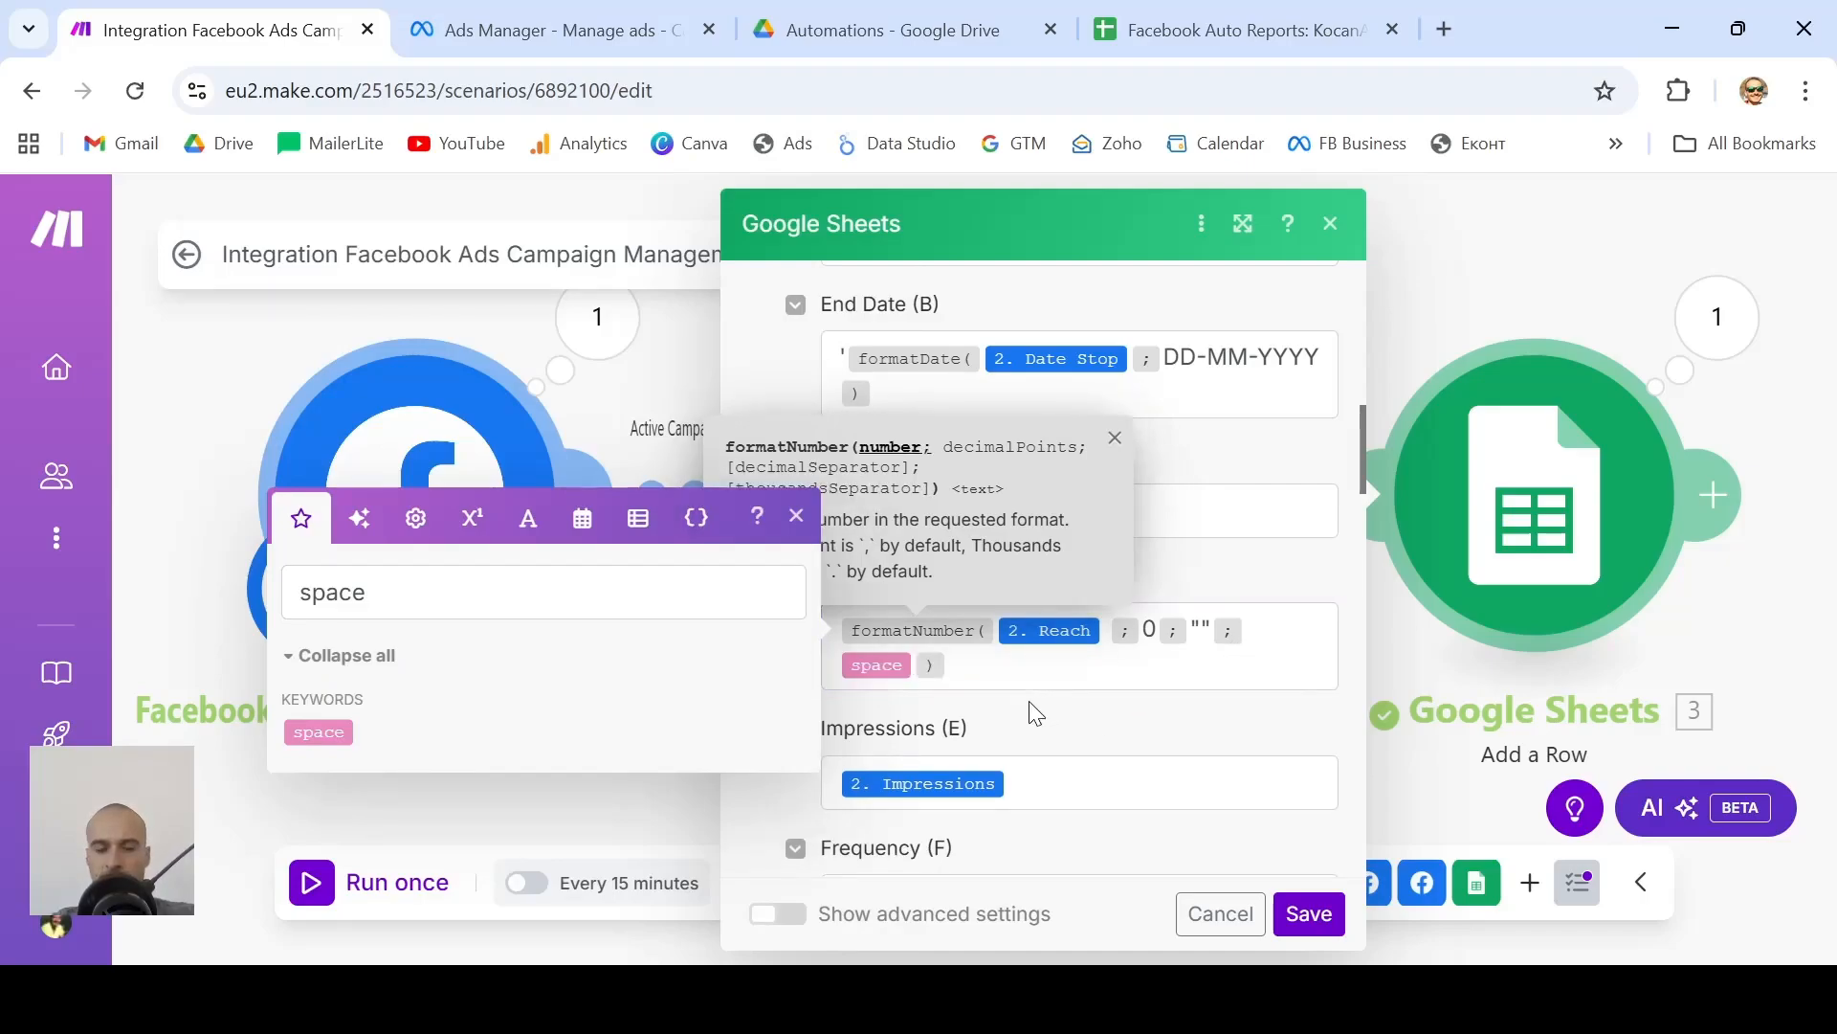
Wrap the Impressions value mapped to Impressions (E) in a formatNumber function as its number argument
left_click(838, 782)
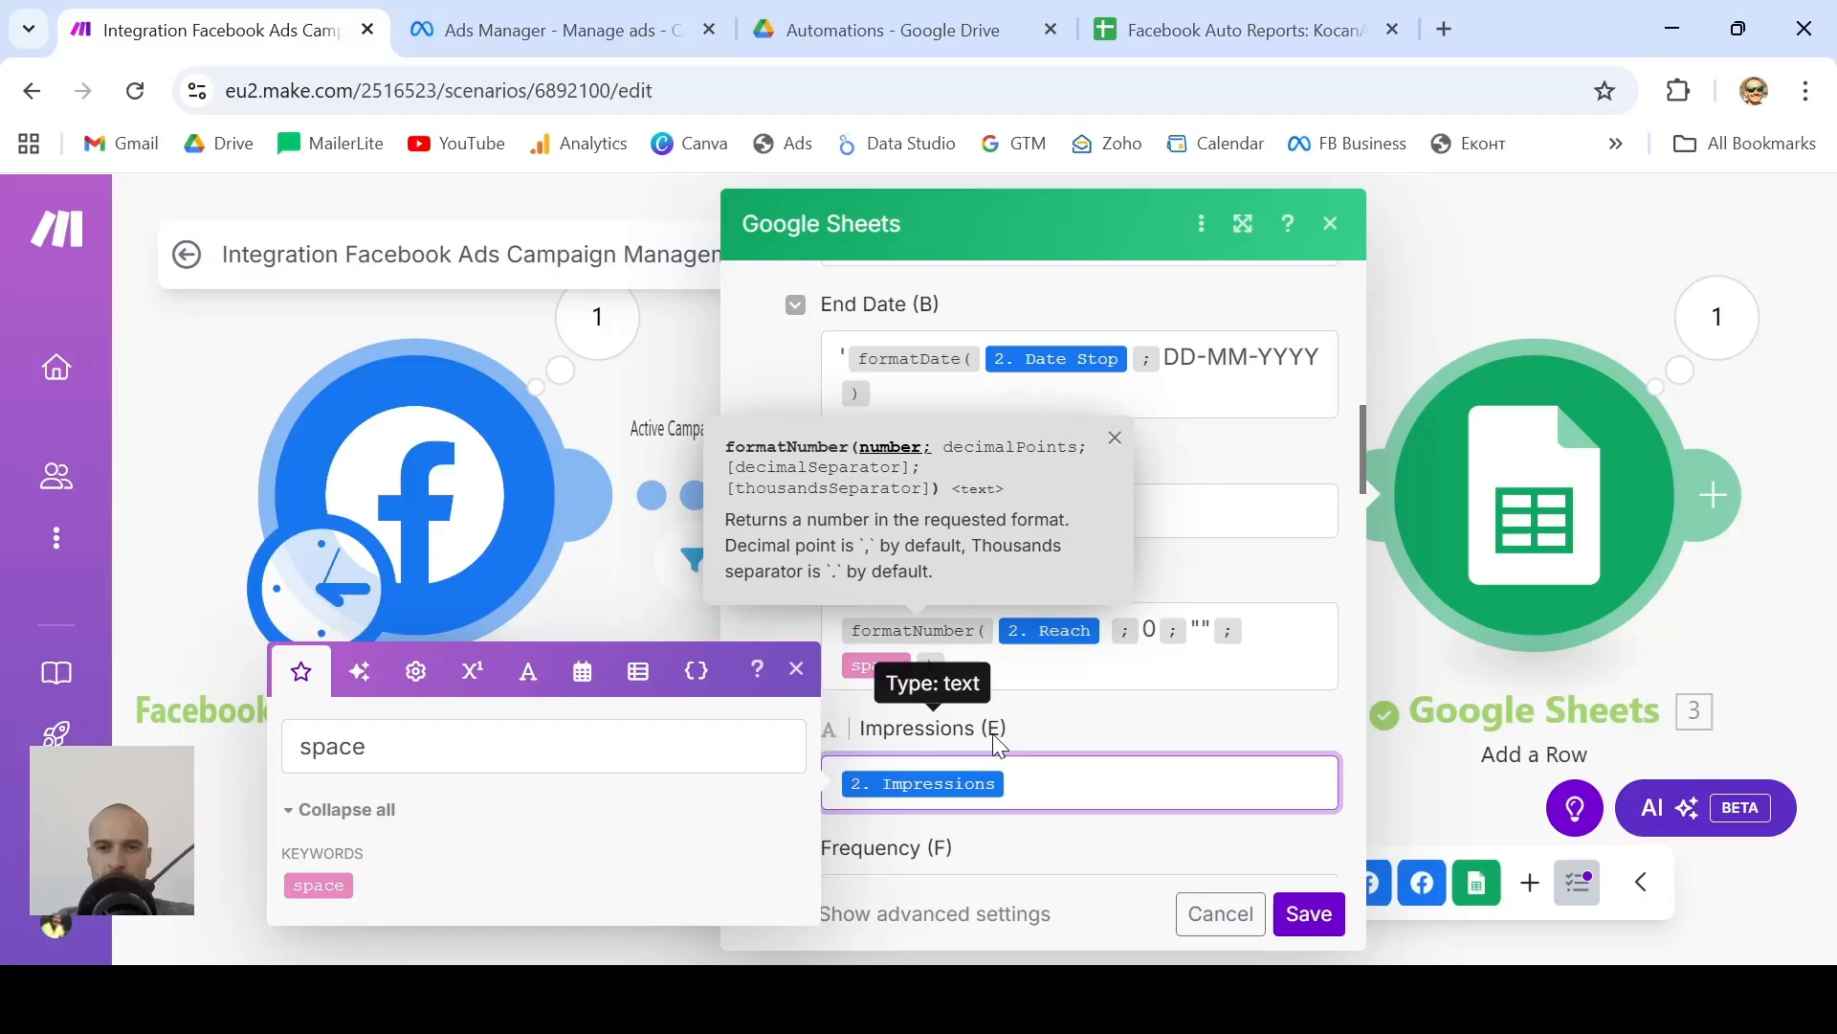
type("/forma")
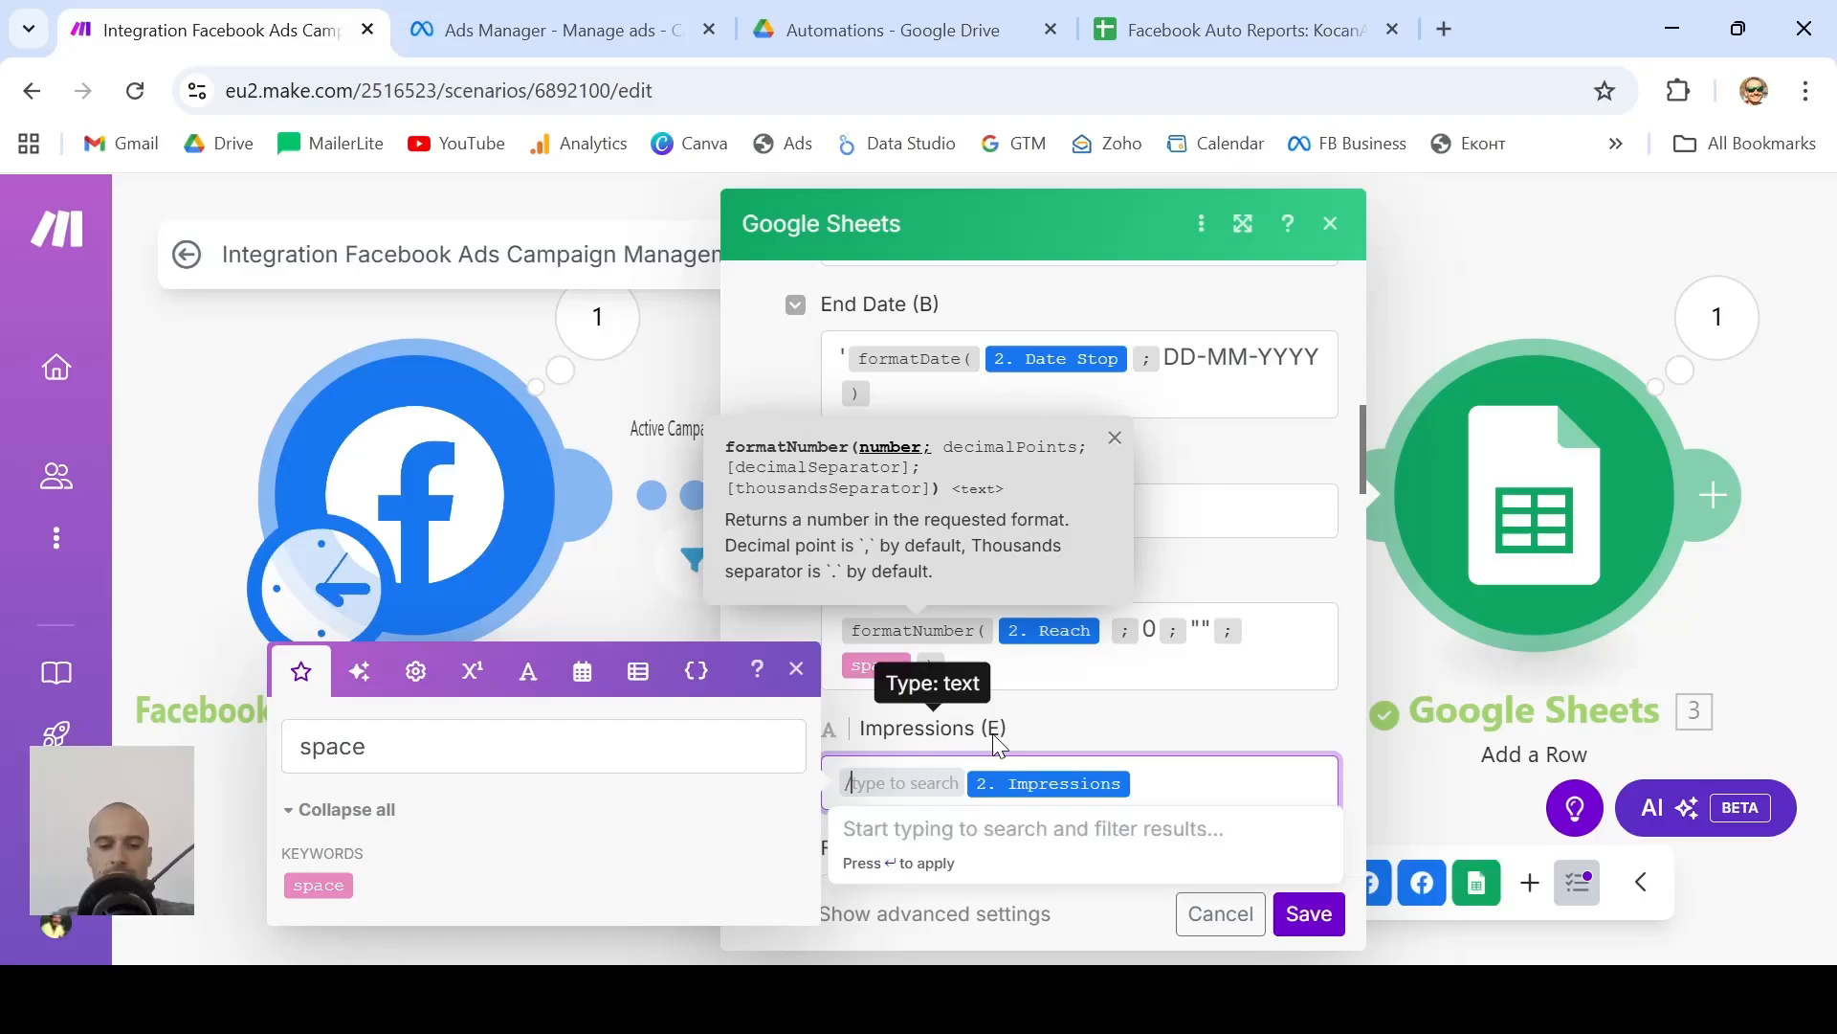
key("Down")
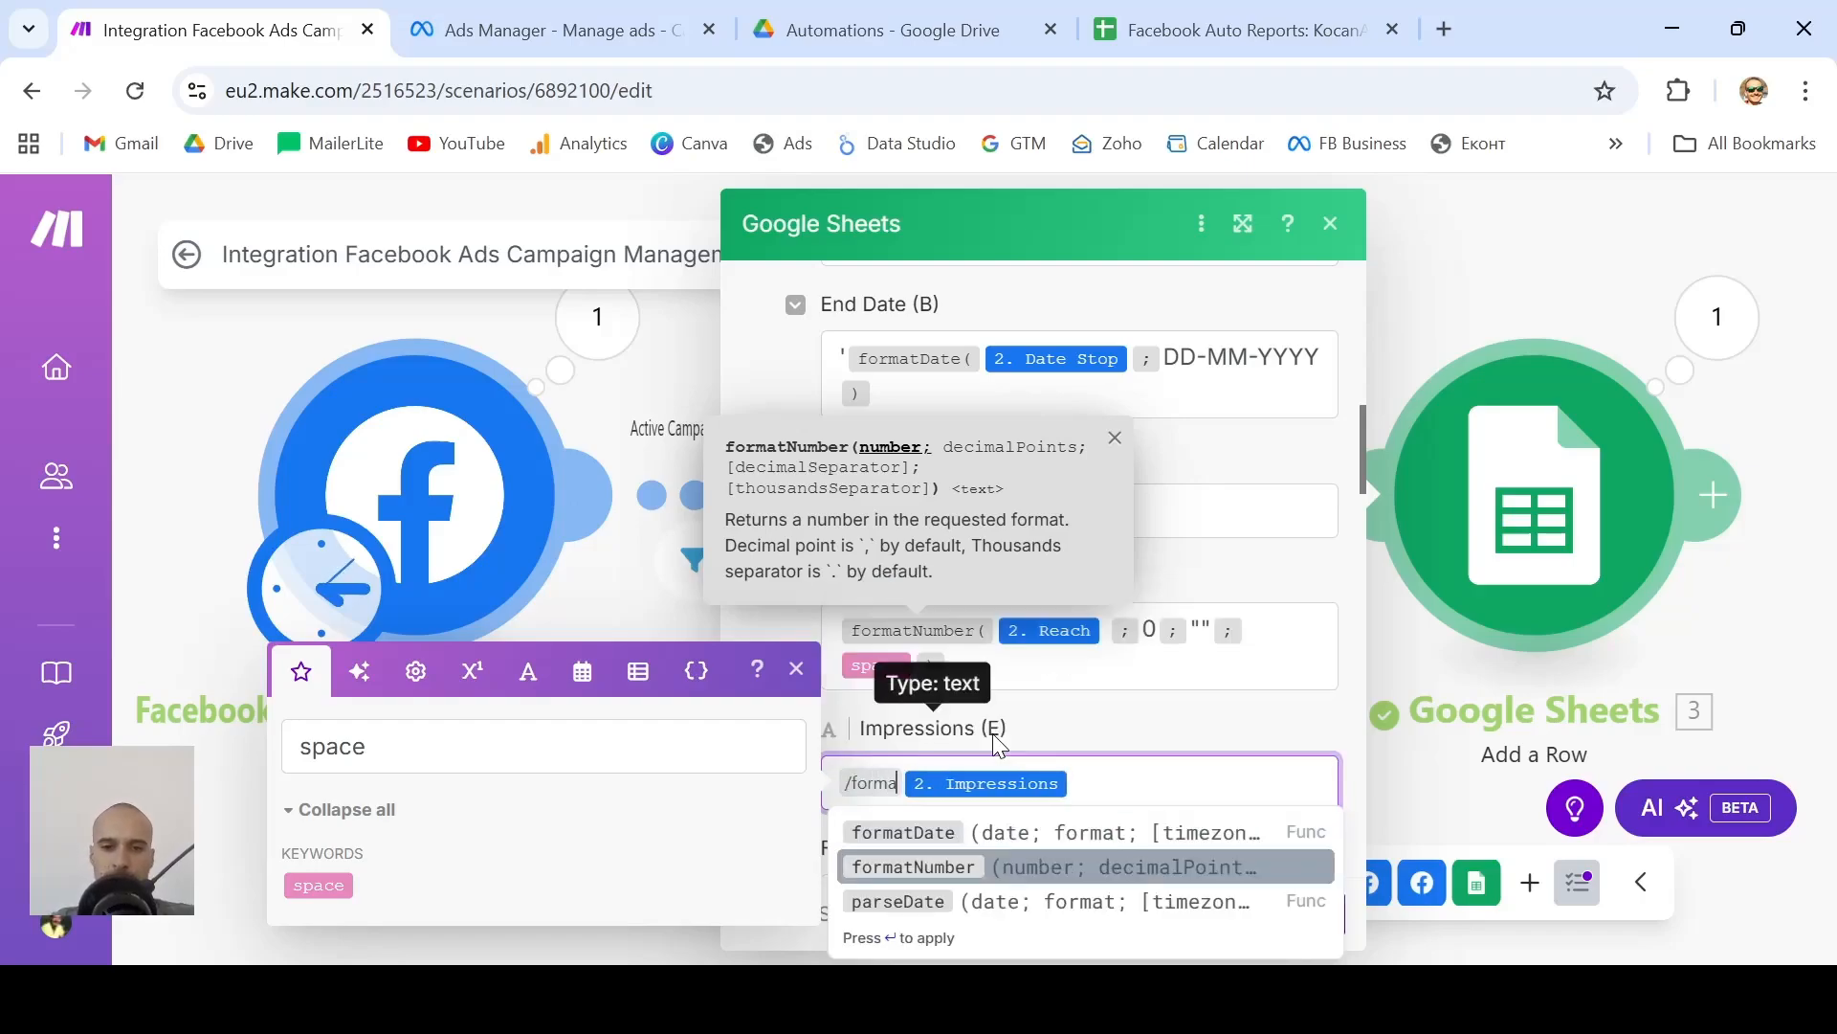
key("Return")
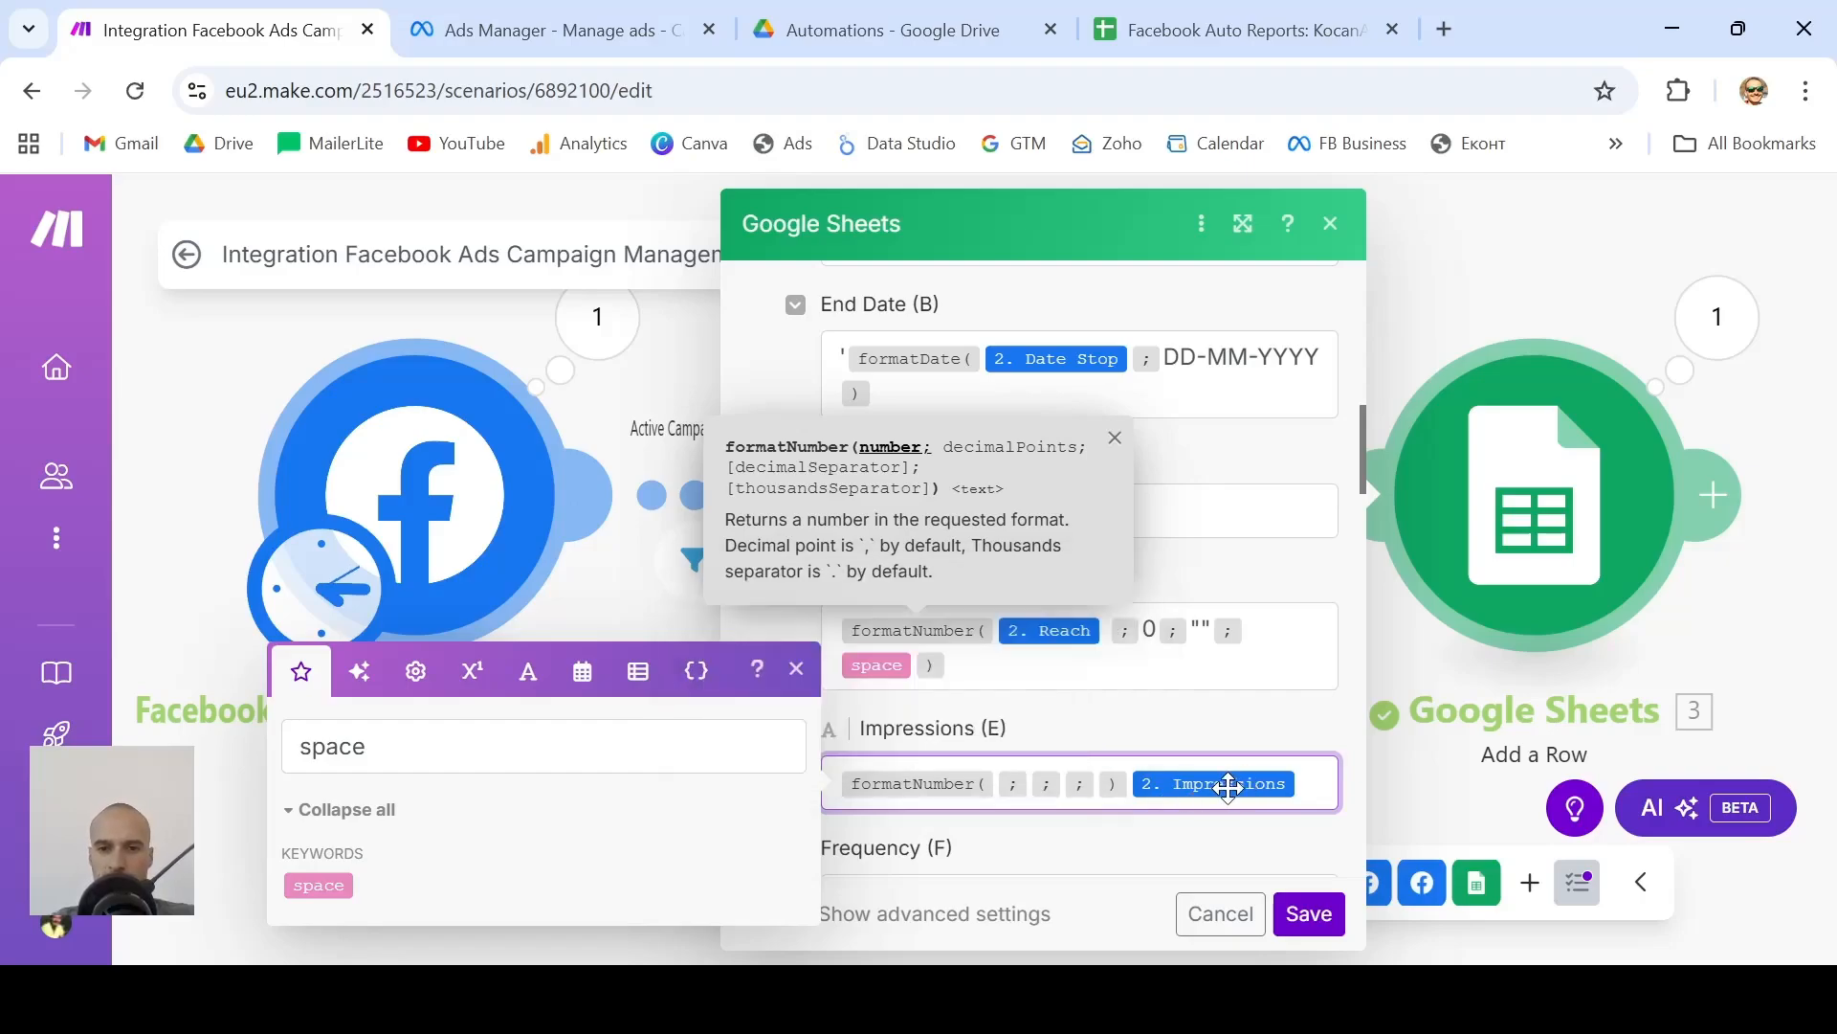
left_click_drag(1224, 785, 1001, 790)
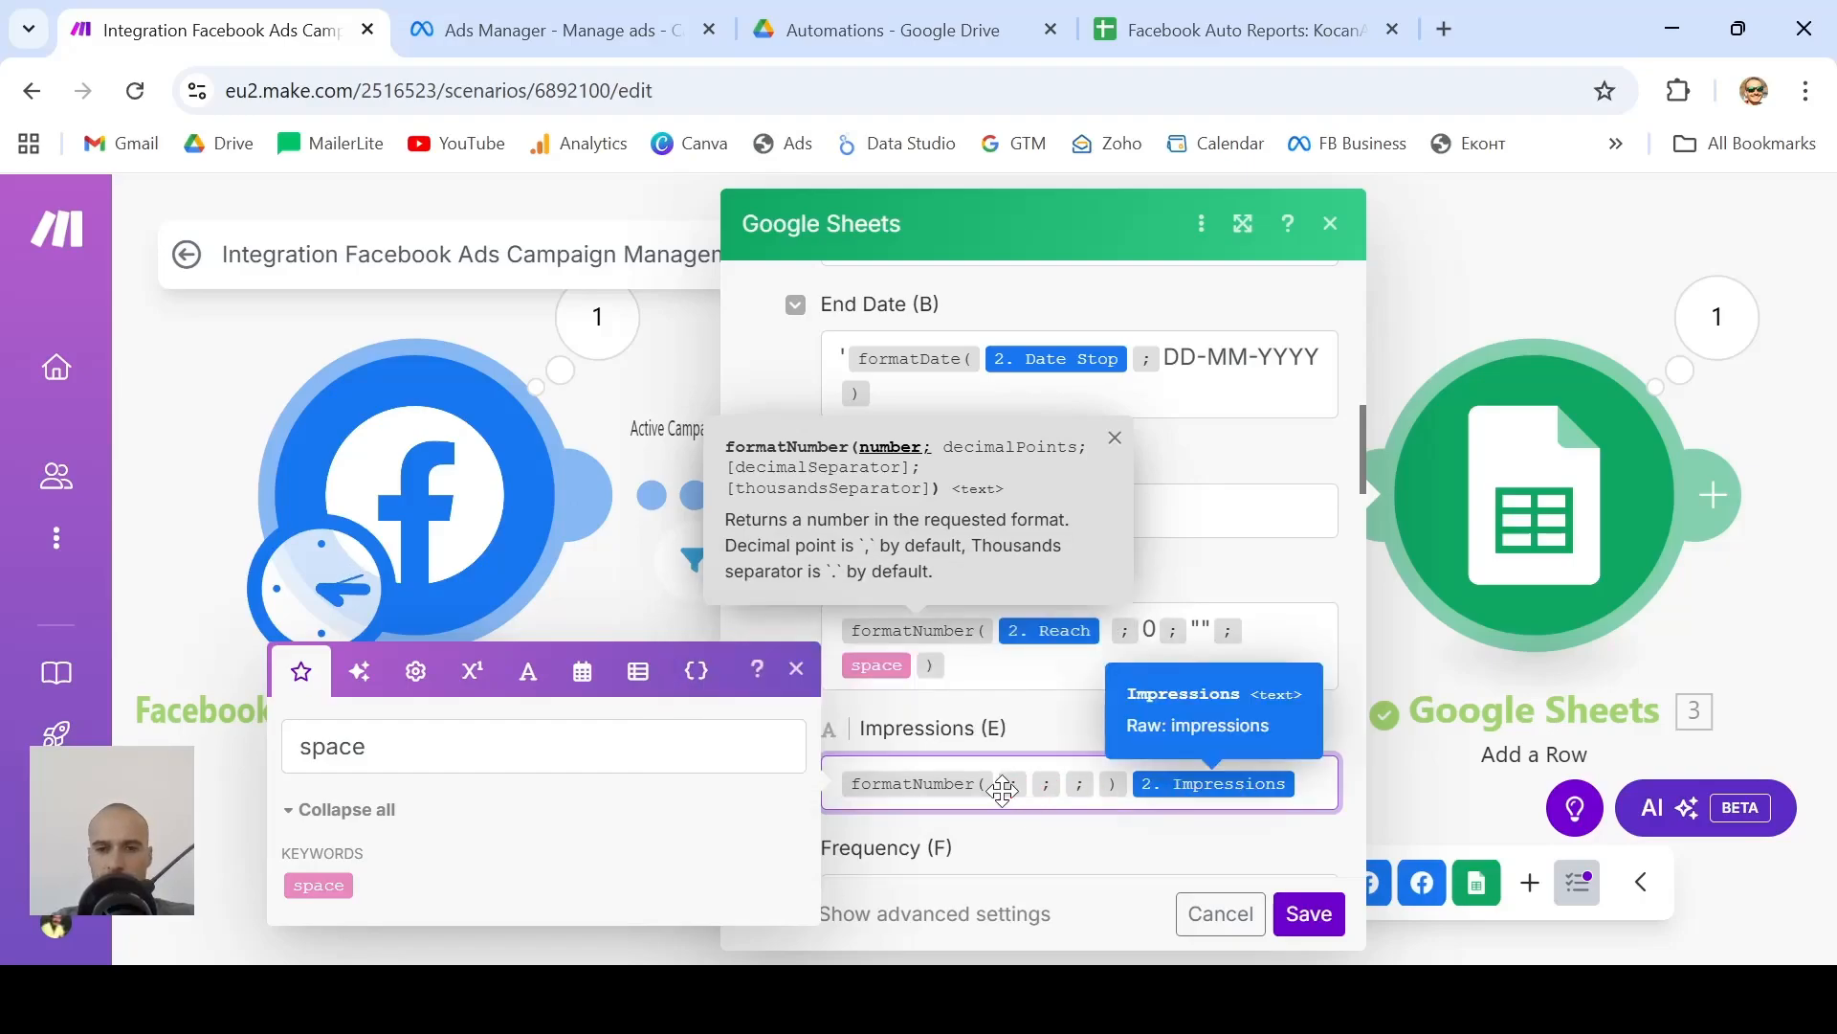
left_click_drag(1186, 789, 999, 784)
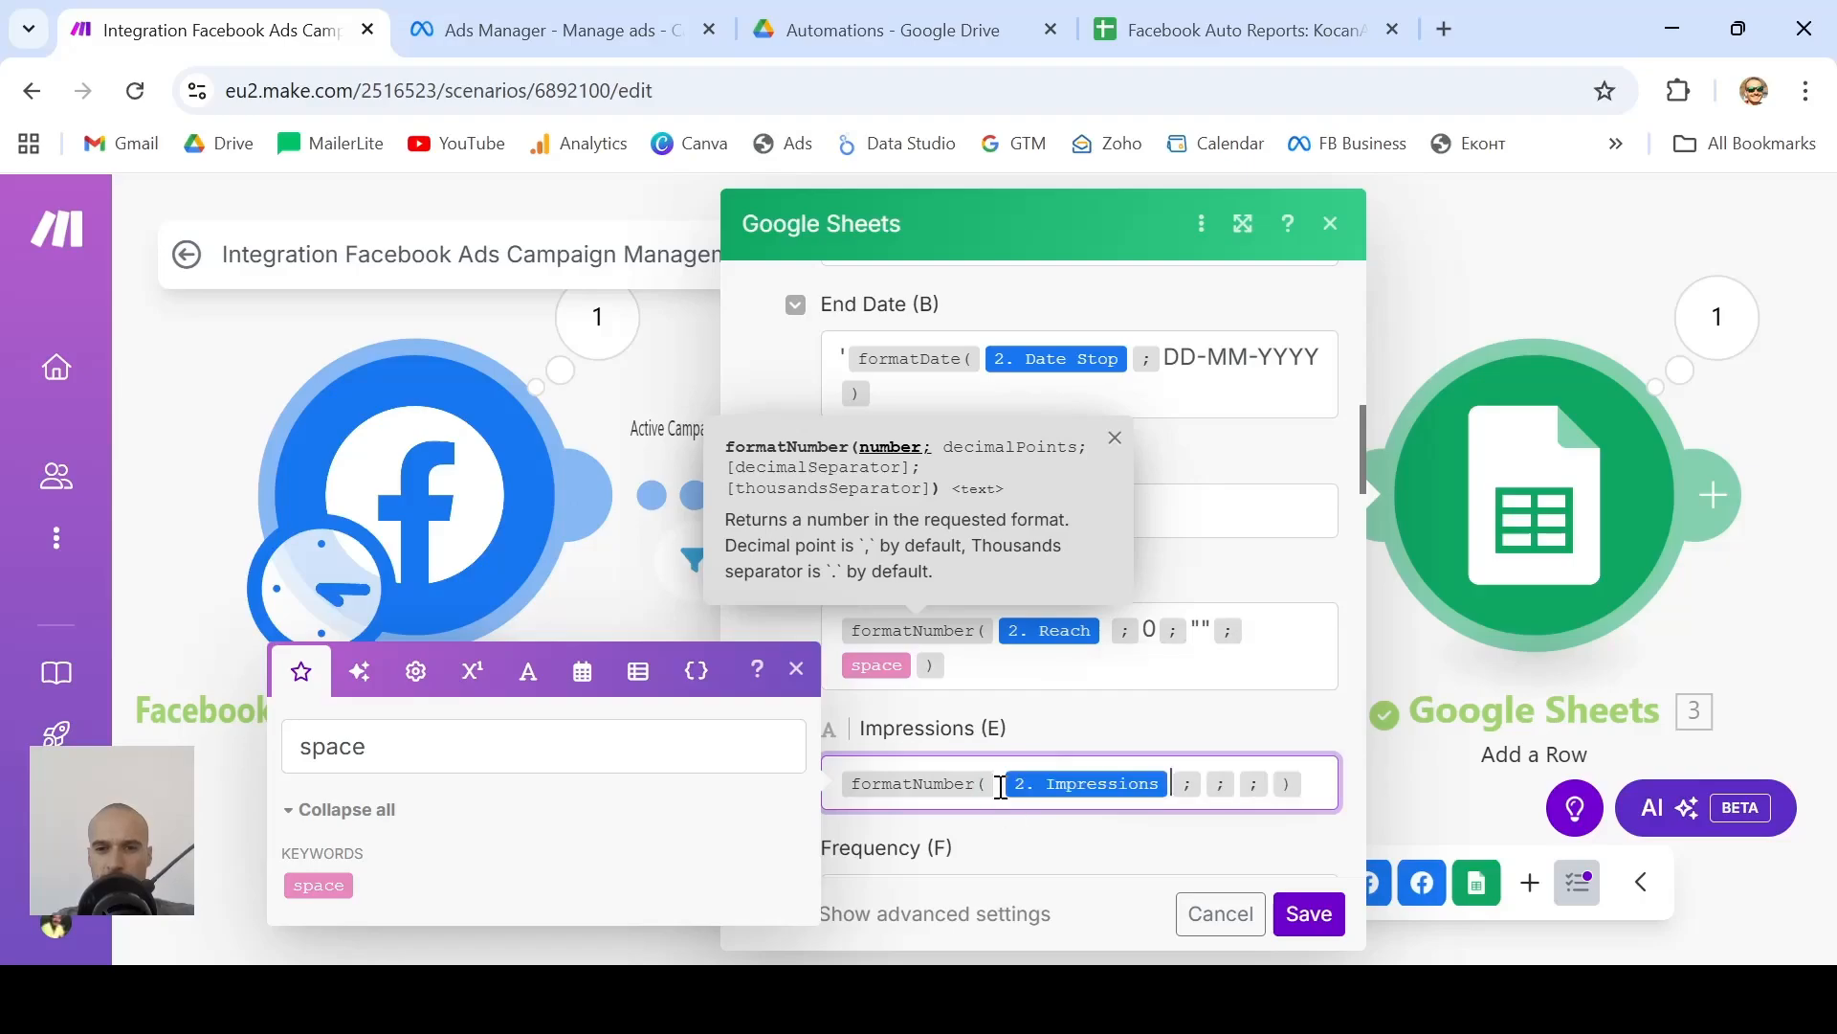
Set the Impressions (E) formatNumber to 0 decimal points, an empty pair of quotes ("") as decimal separator and the space keyword as thousands separator
left_click(1207, 787)
type("-")
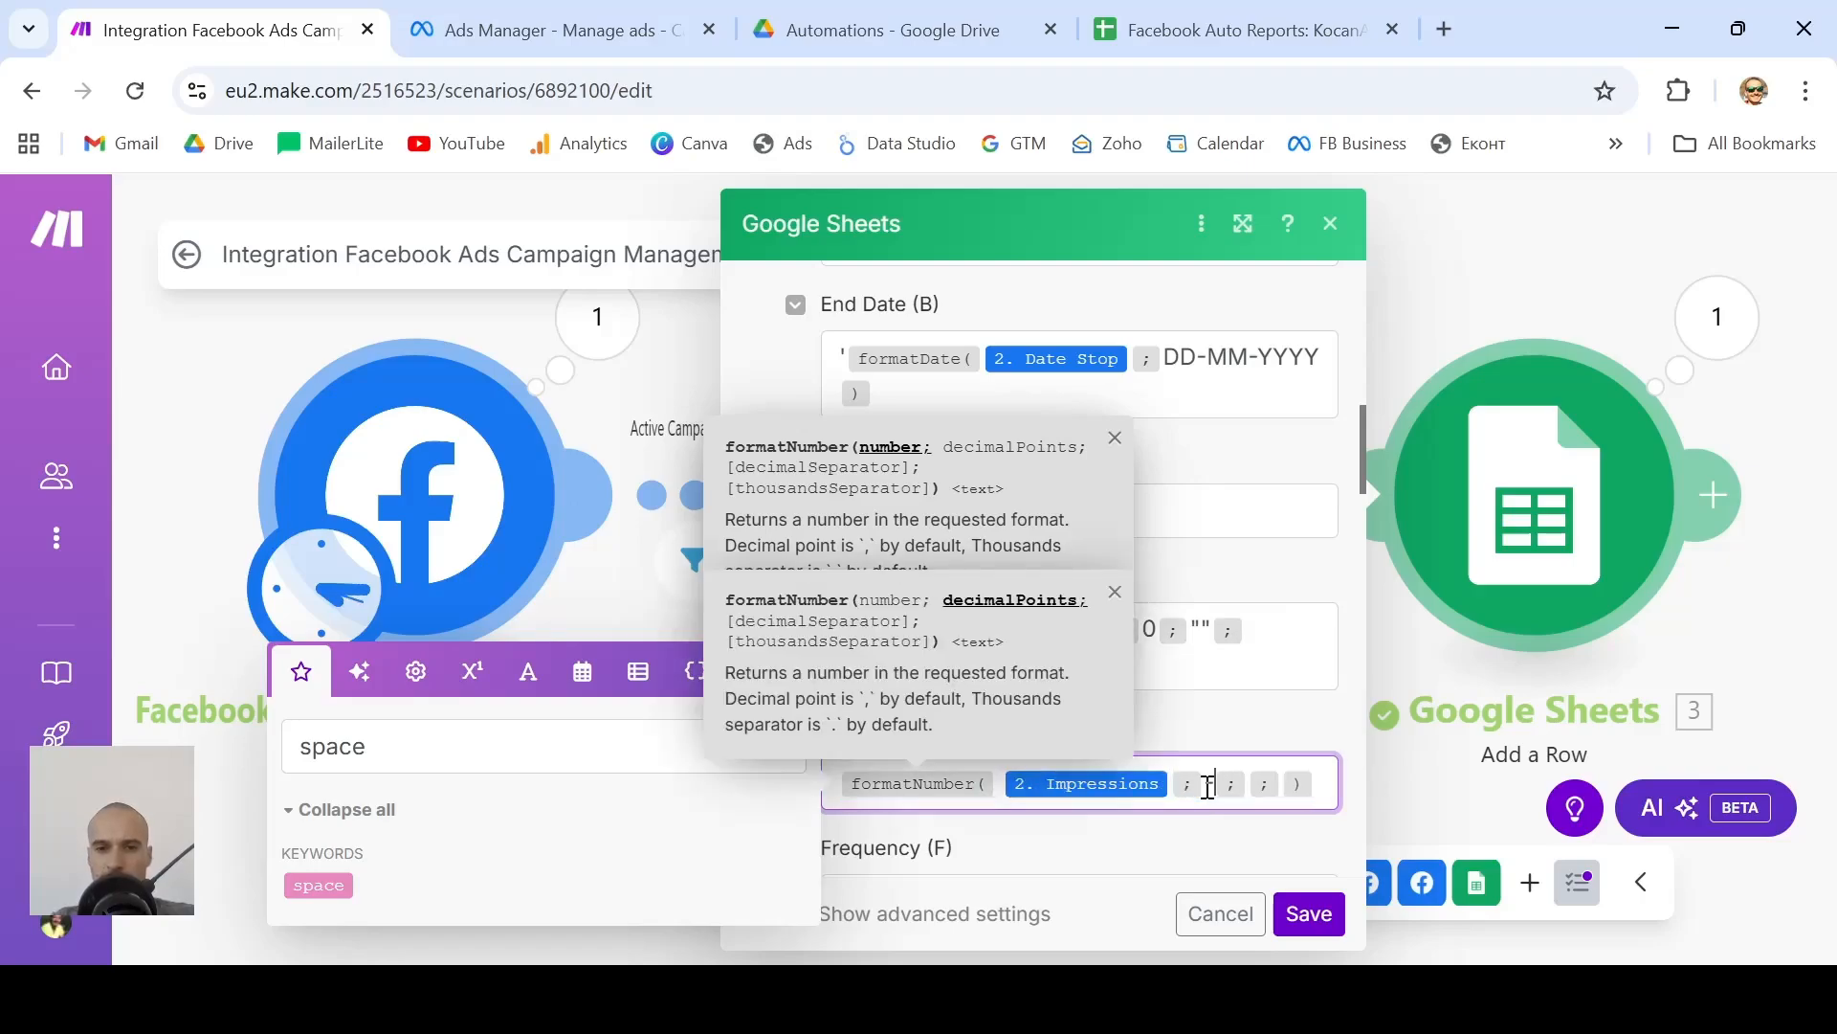
left_click(1002, 785)
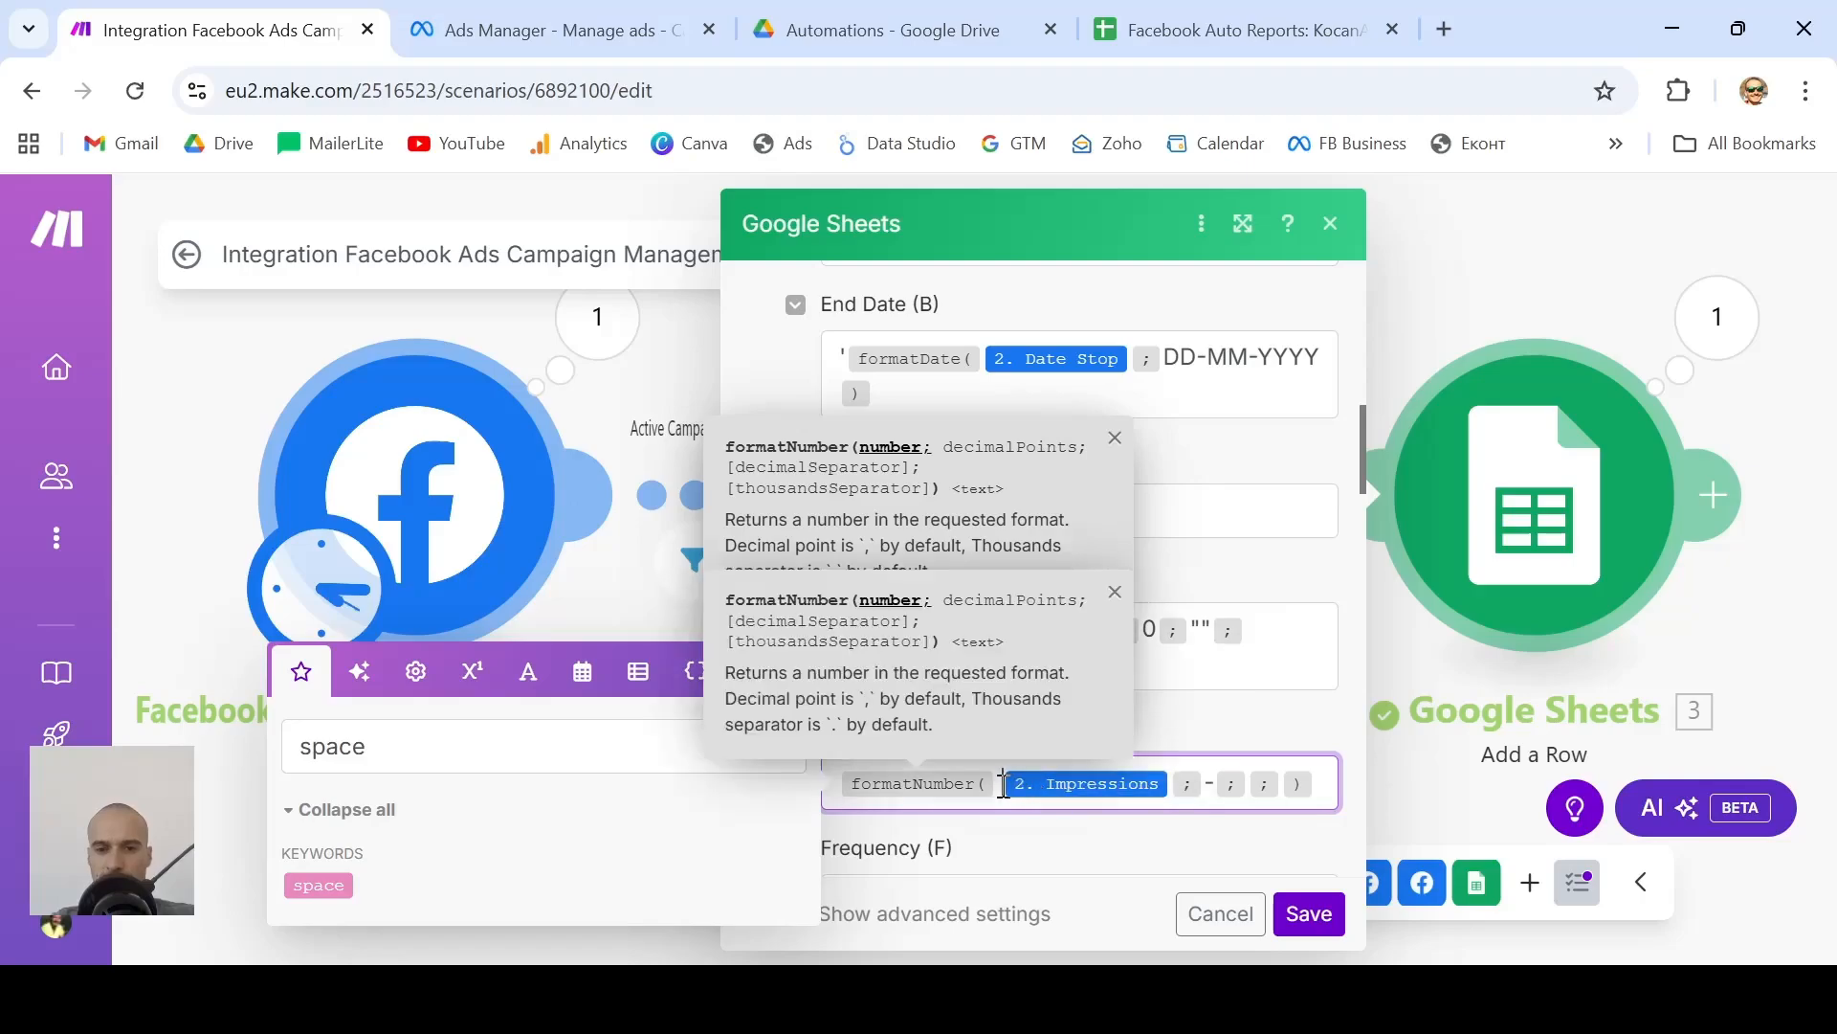
left_click(1204, 783)
type("0")
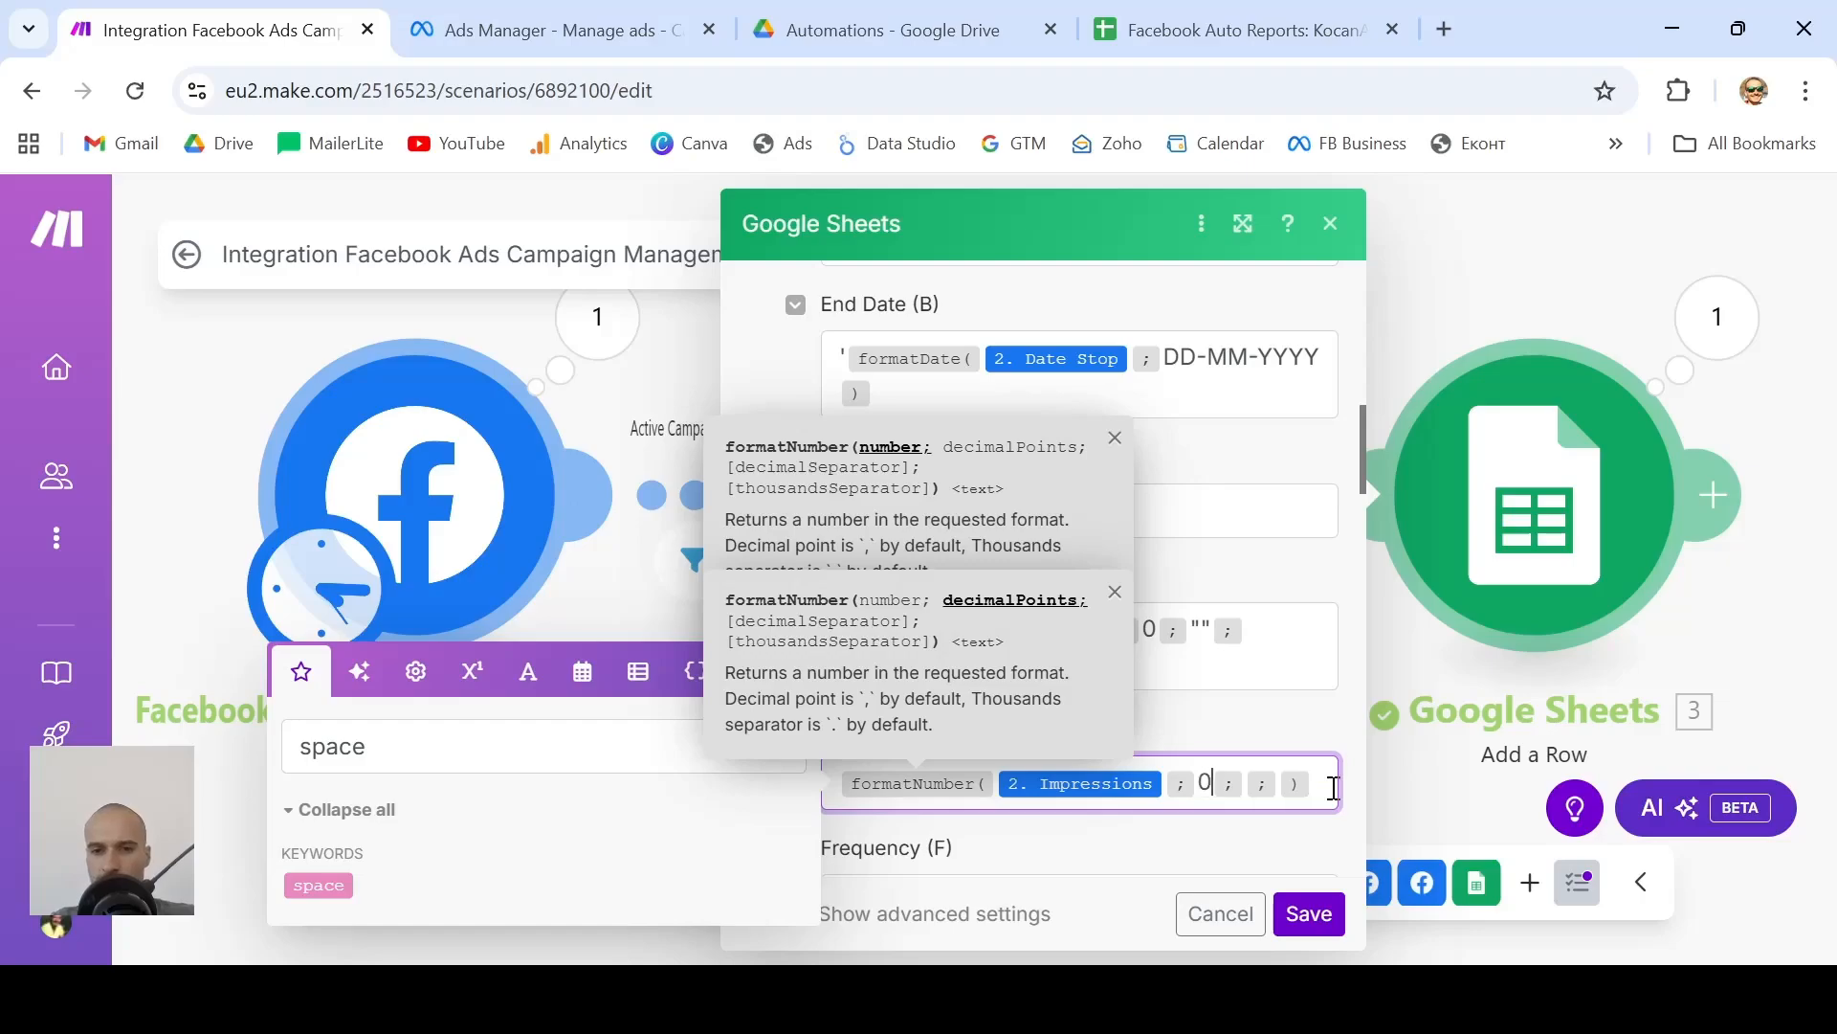
key("Right")
key("Right")
key("Left")
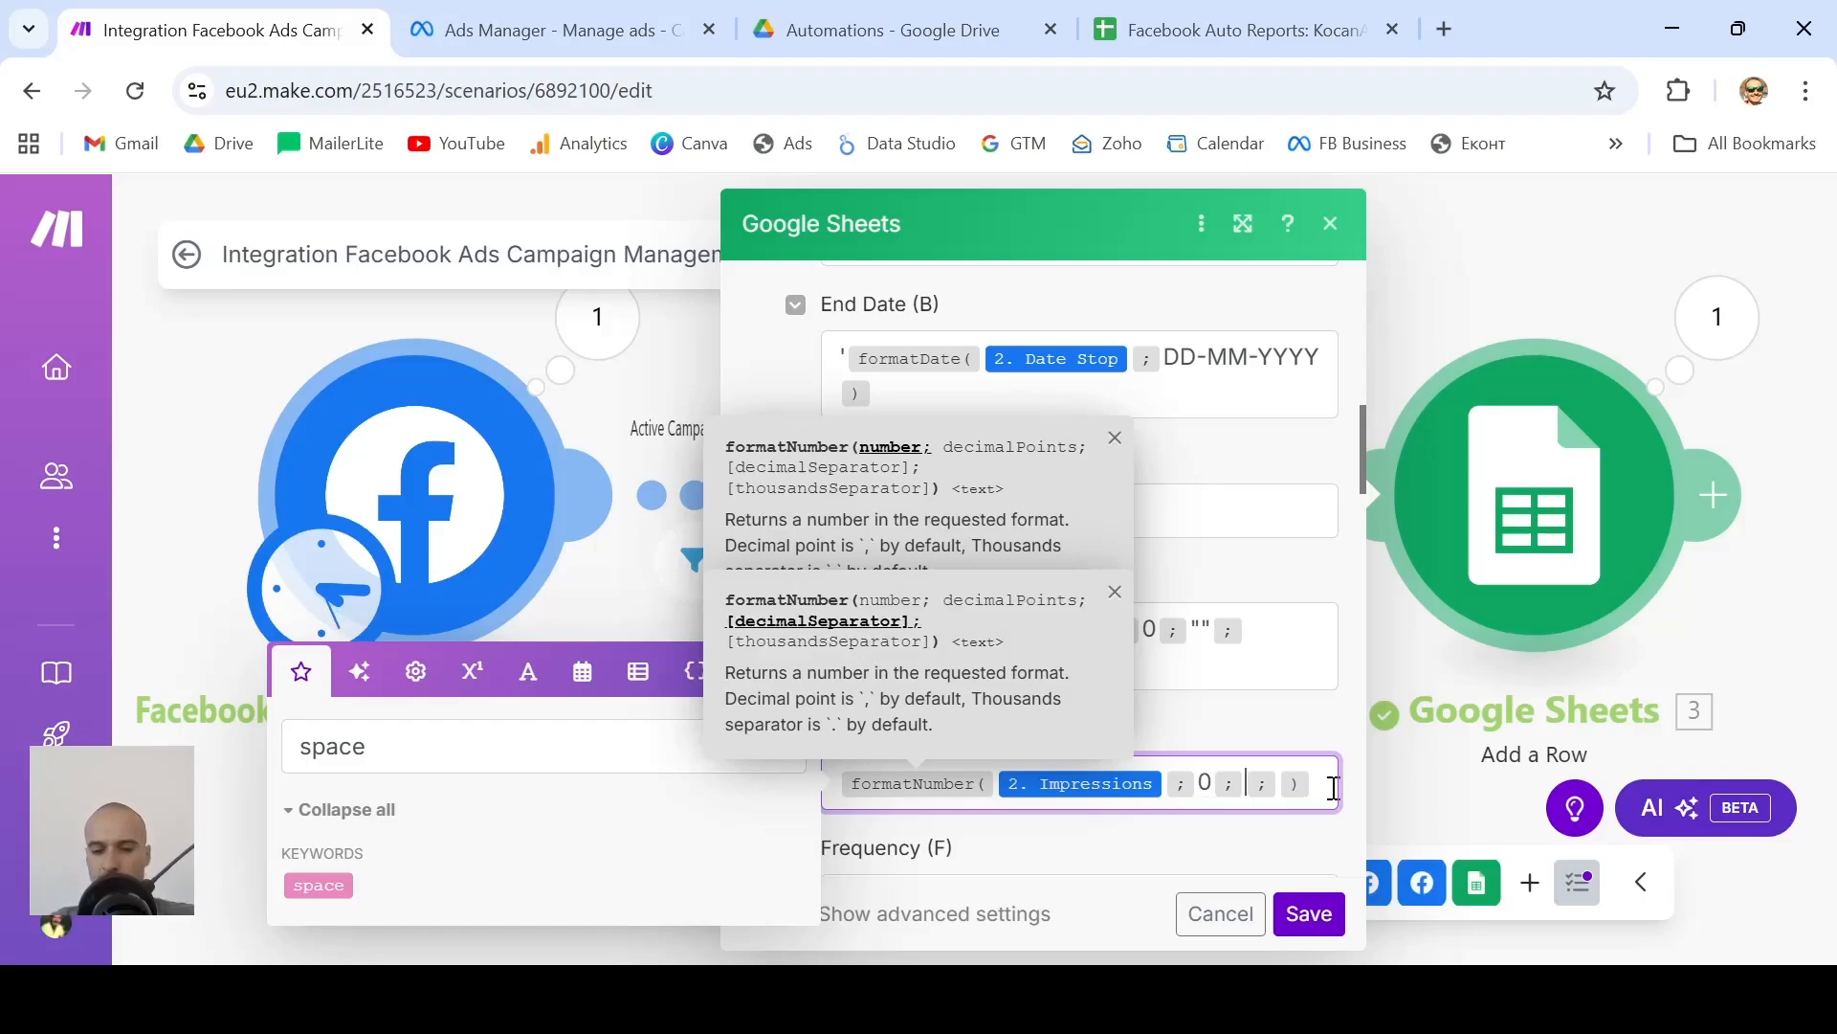
type("\"\"")
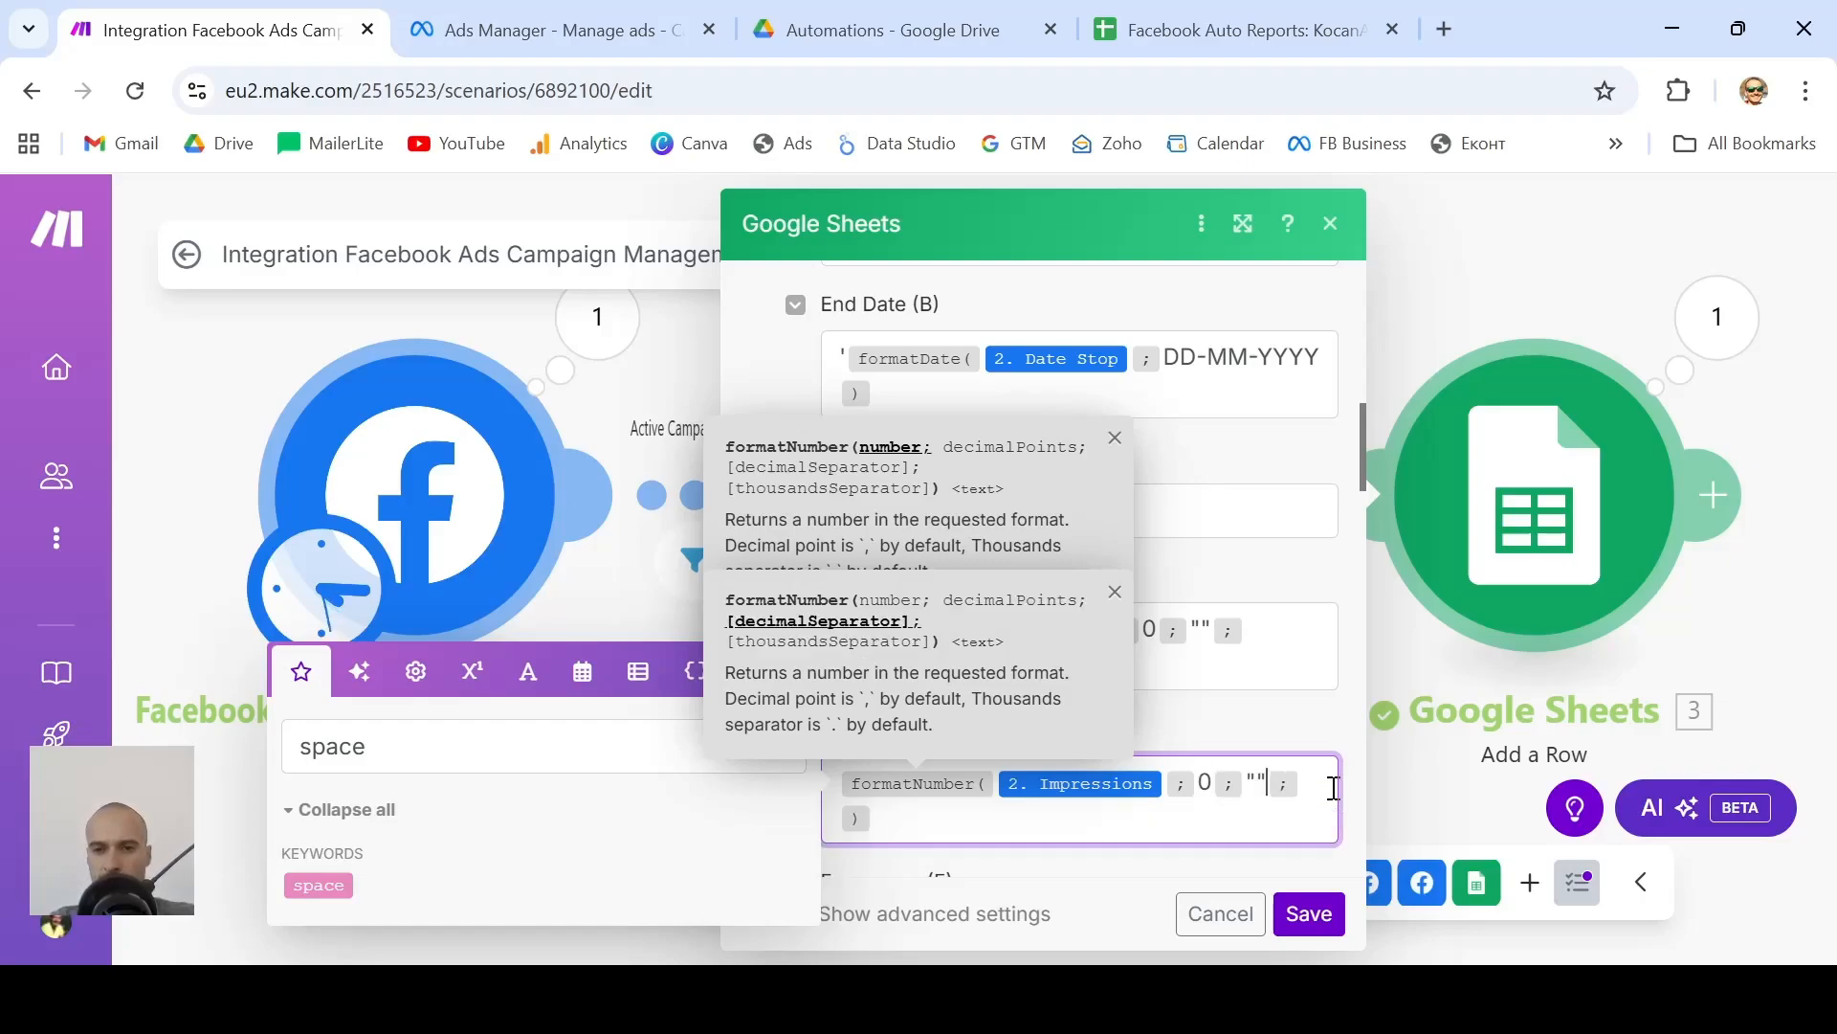
key("Right")
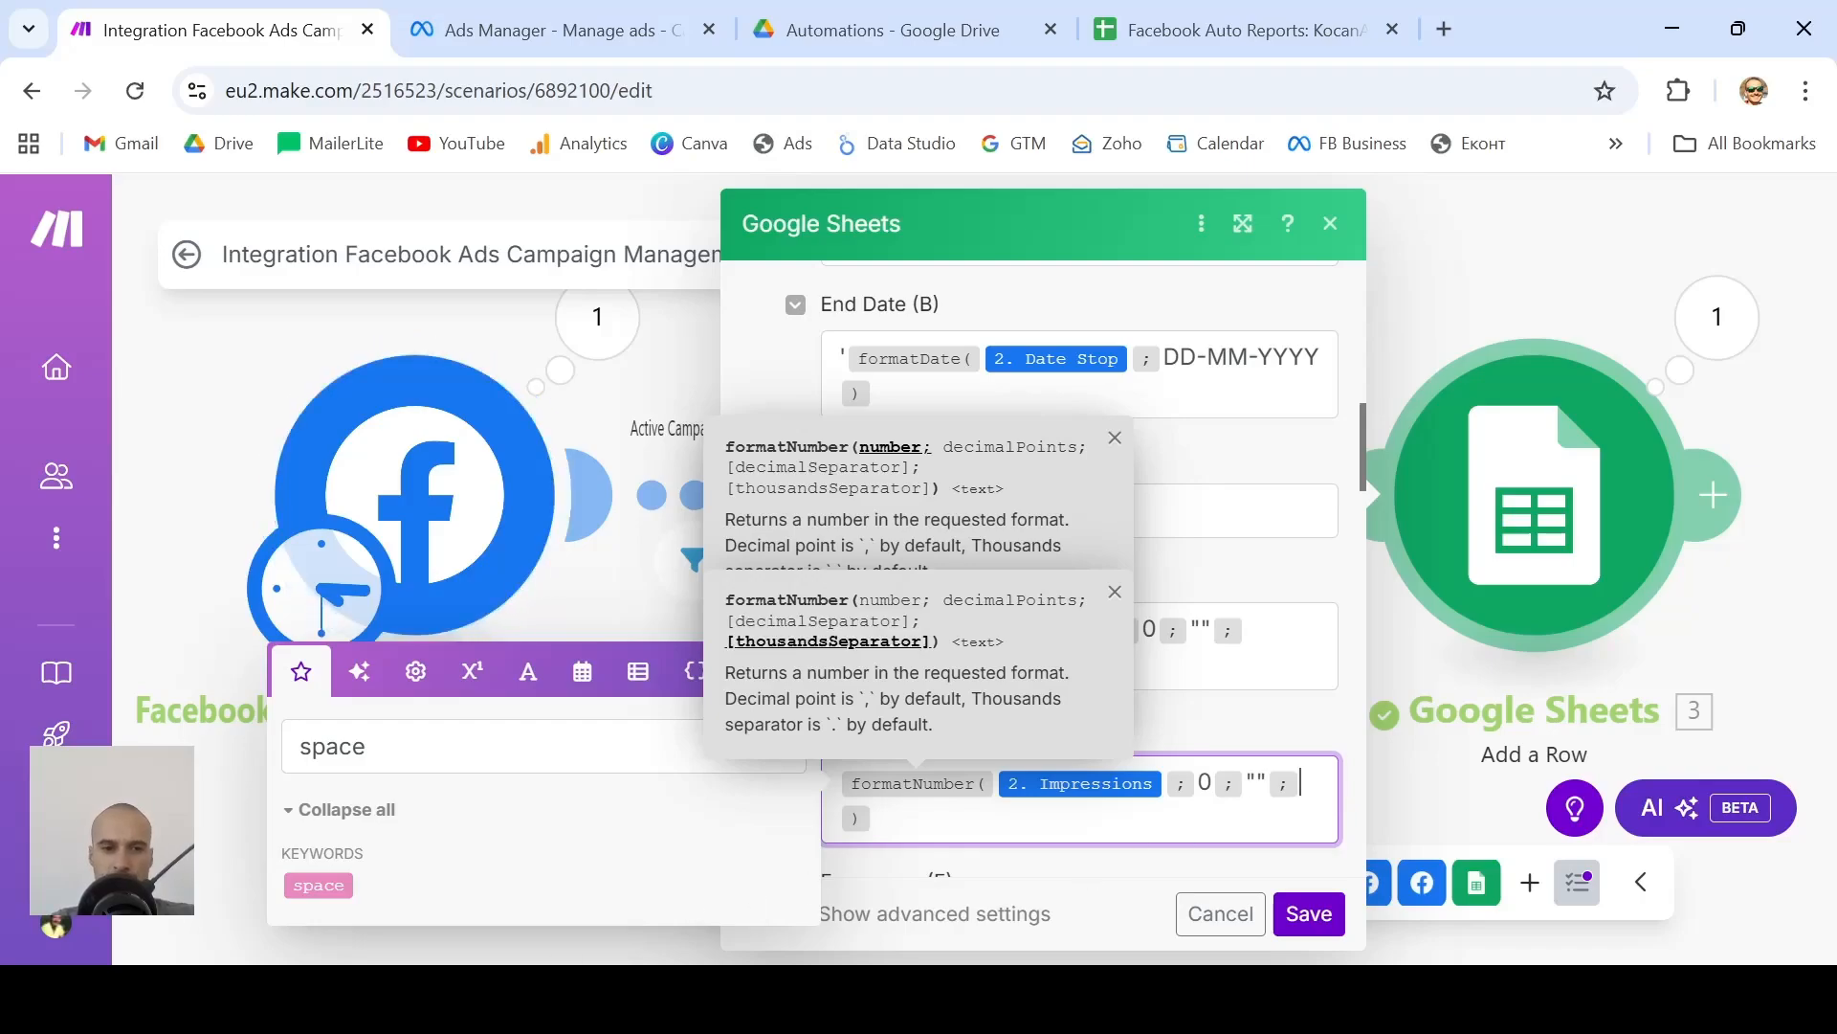
left_click_drag(318, 884, 1306, 783)
Wrap the Clicks value mapped to Clicks (G) in a formatNumber function as its number argument
scroll(1271, 716, "down", 4)
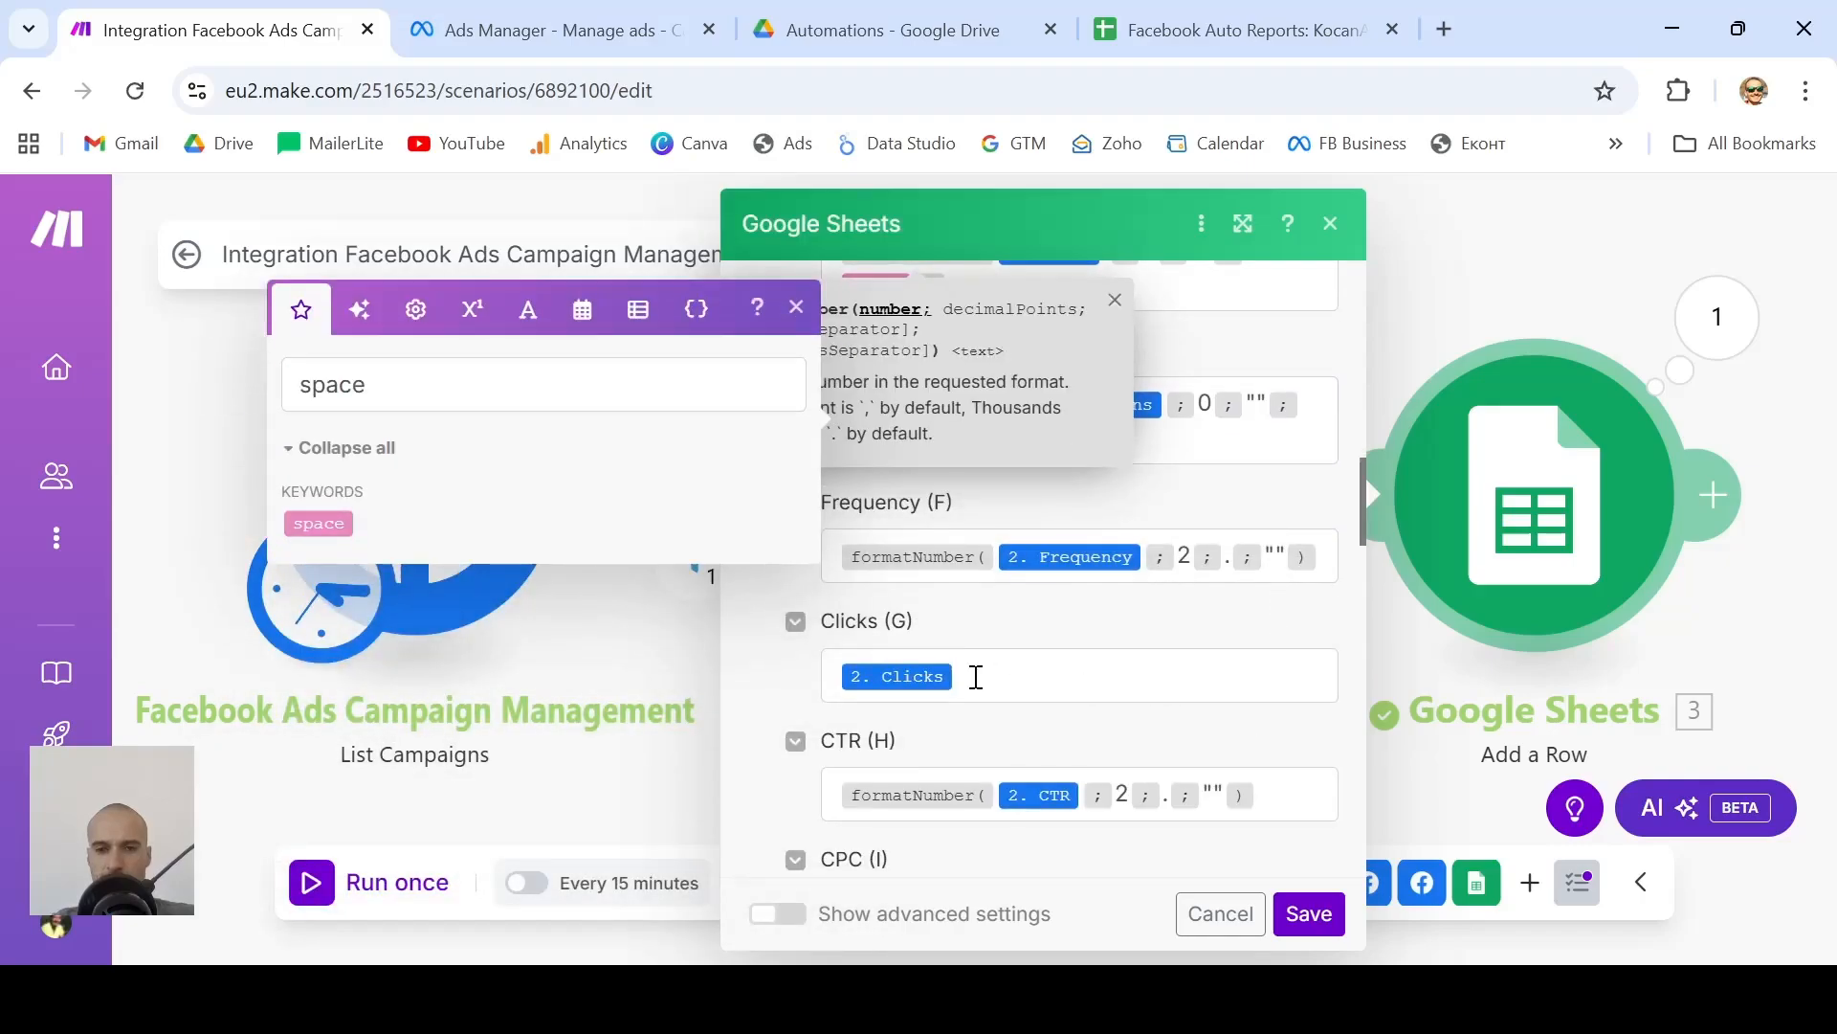
left_click(973, 676)
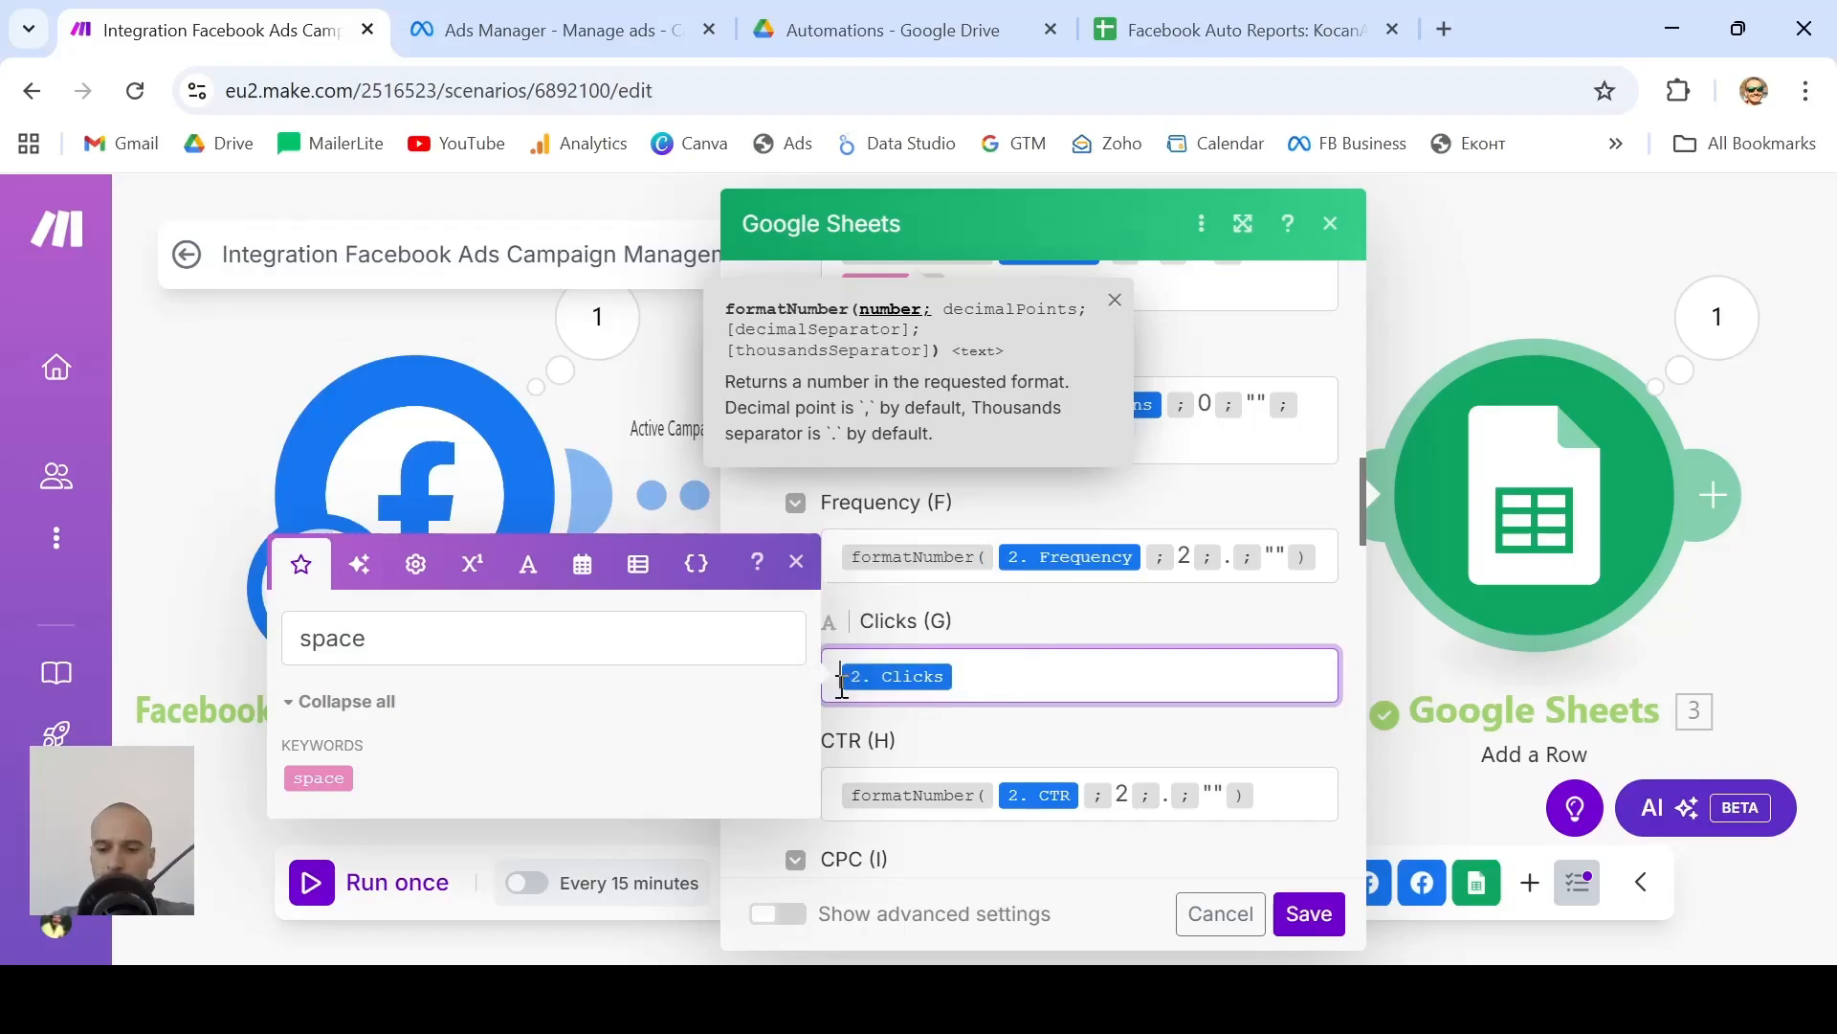
type("/forma")
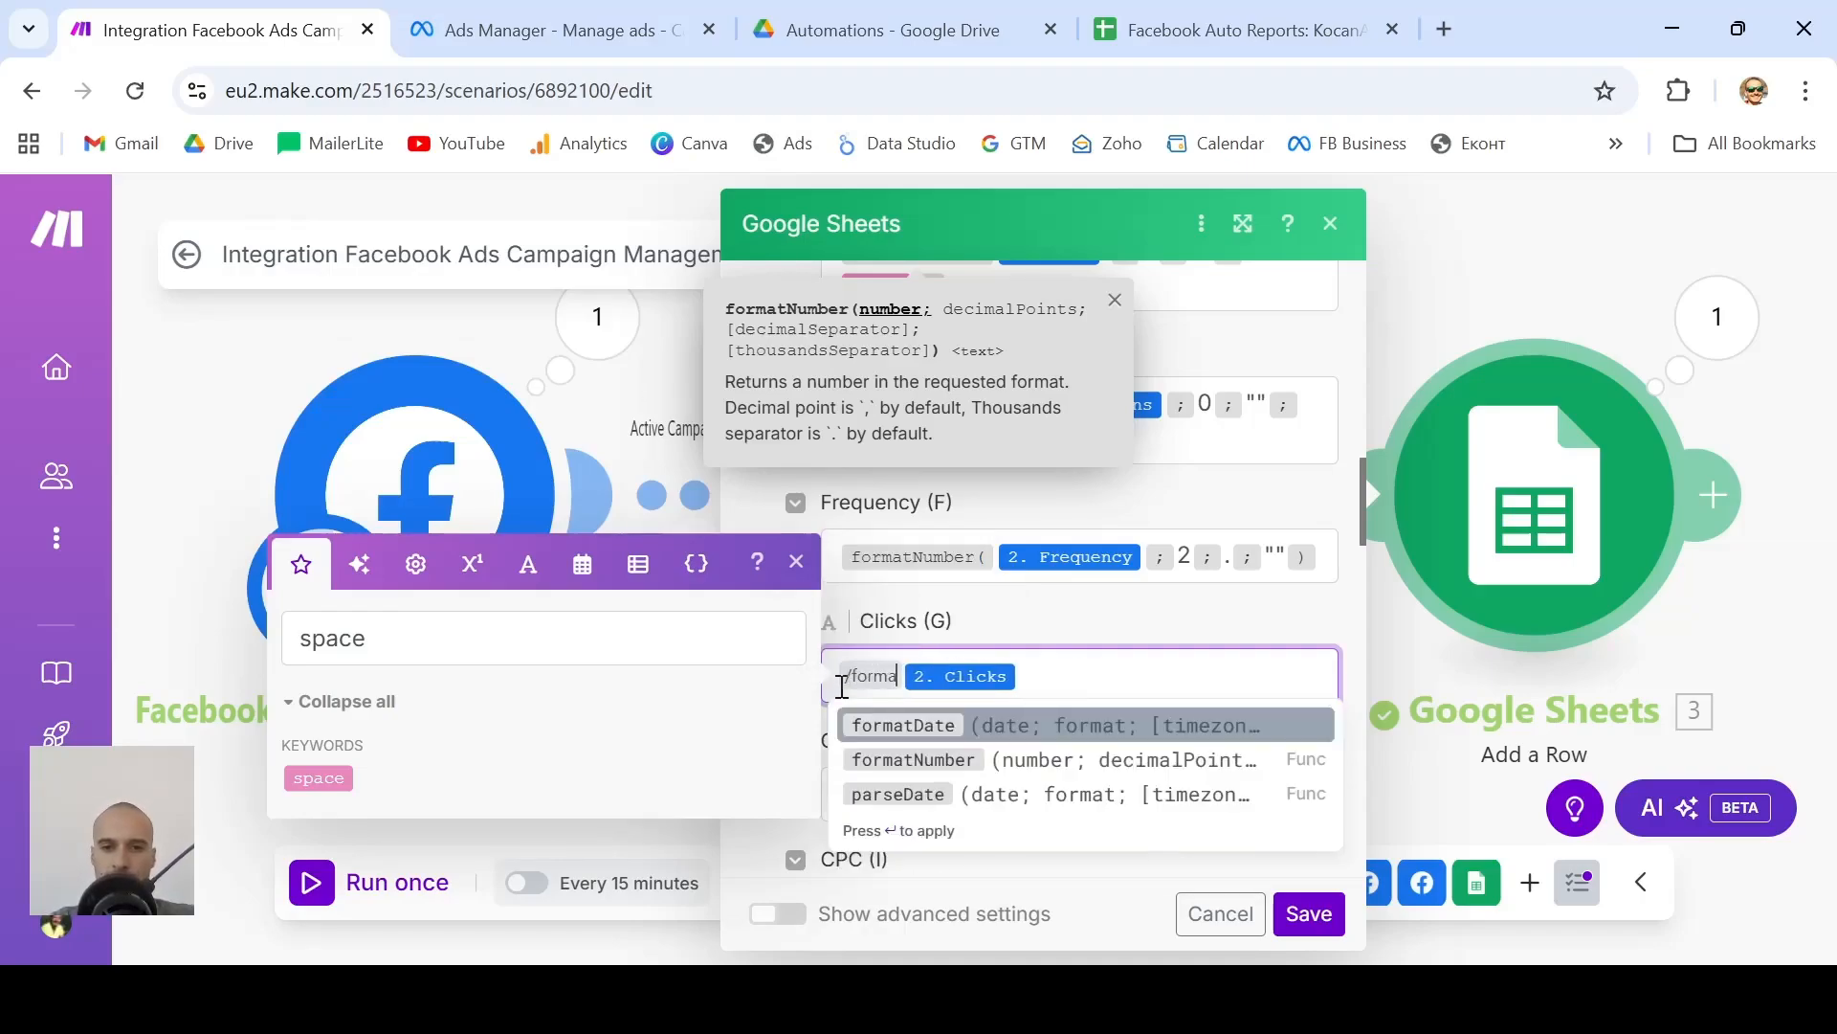
left_click(914, 758)
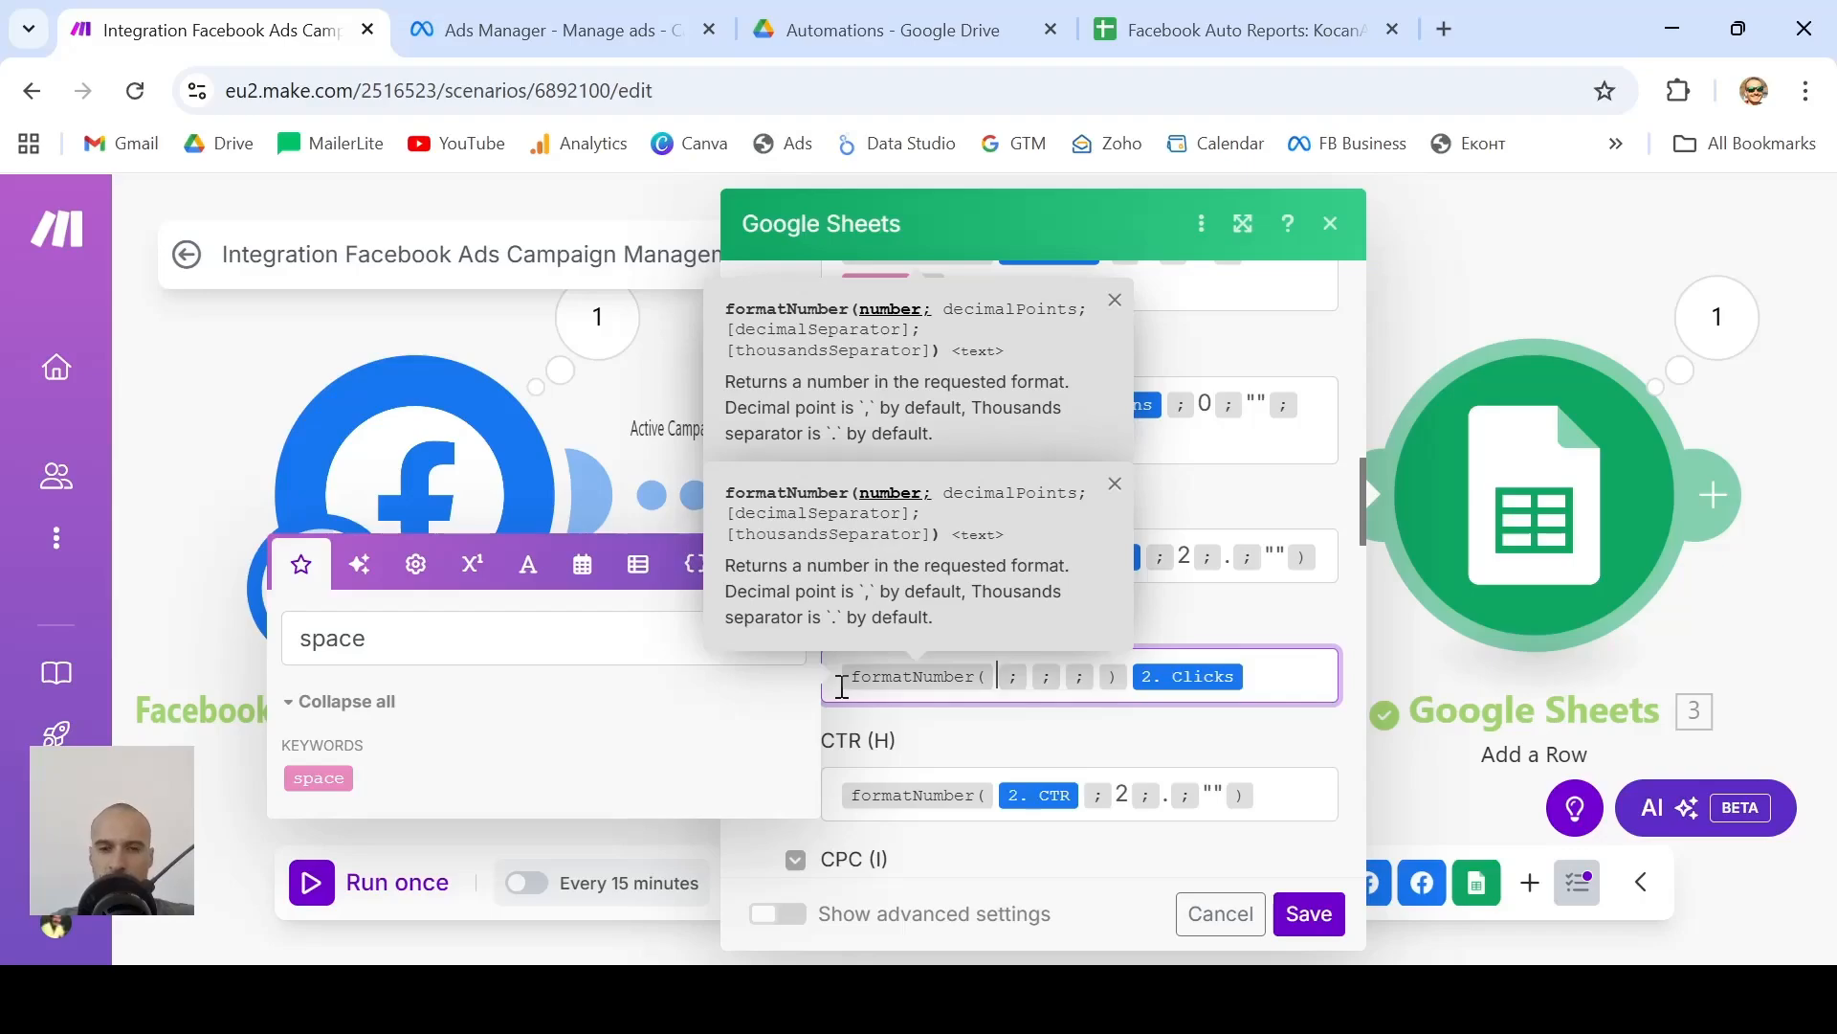
left_click_drag(1222, 675, 1005, 700)
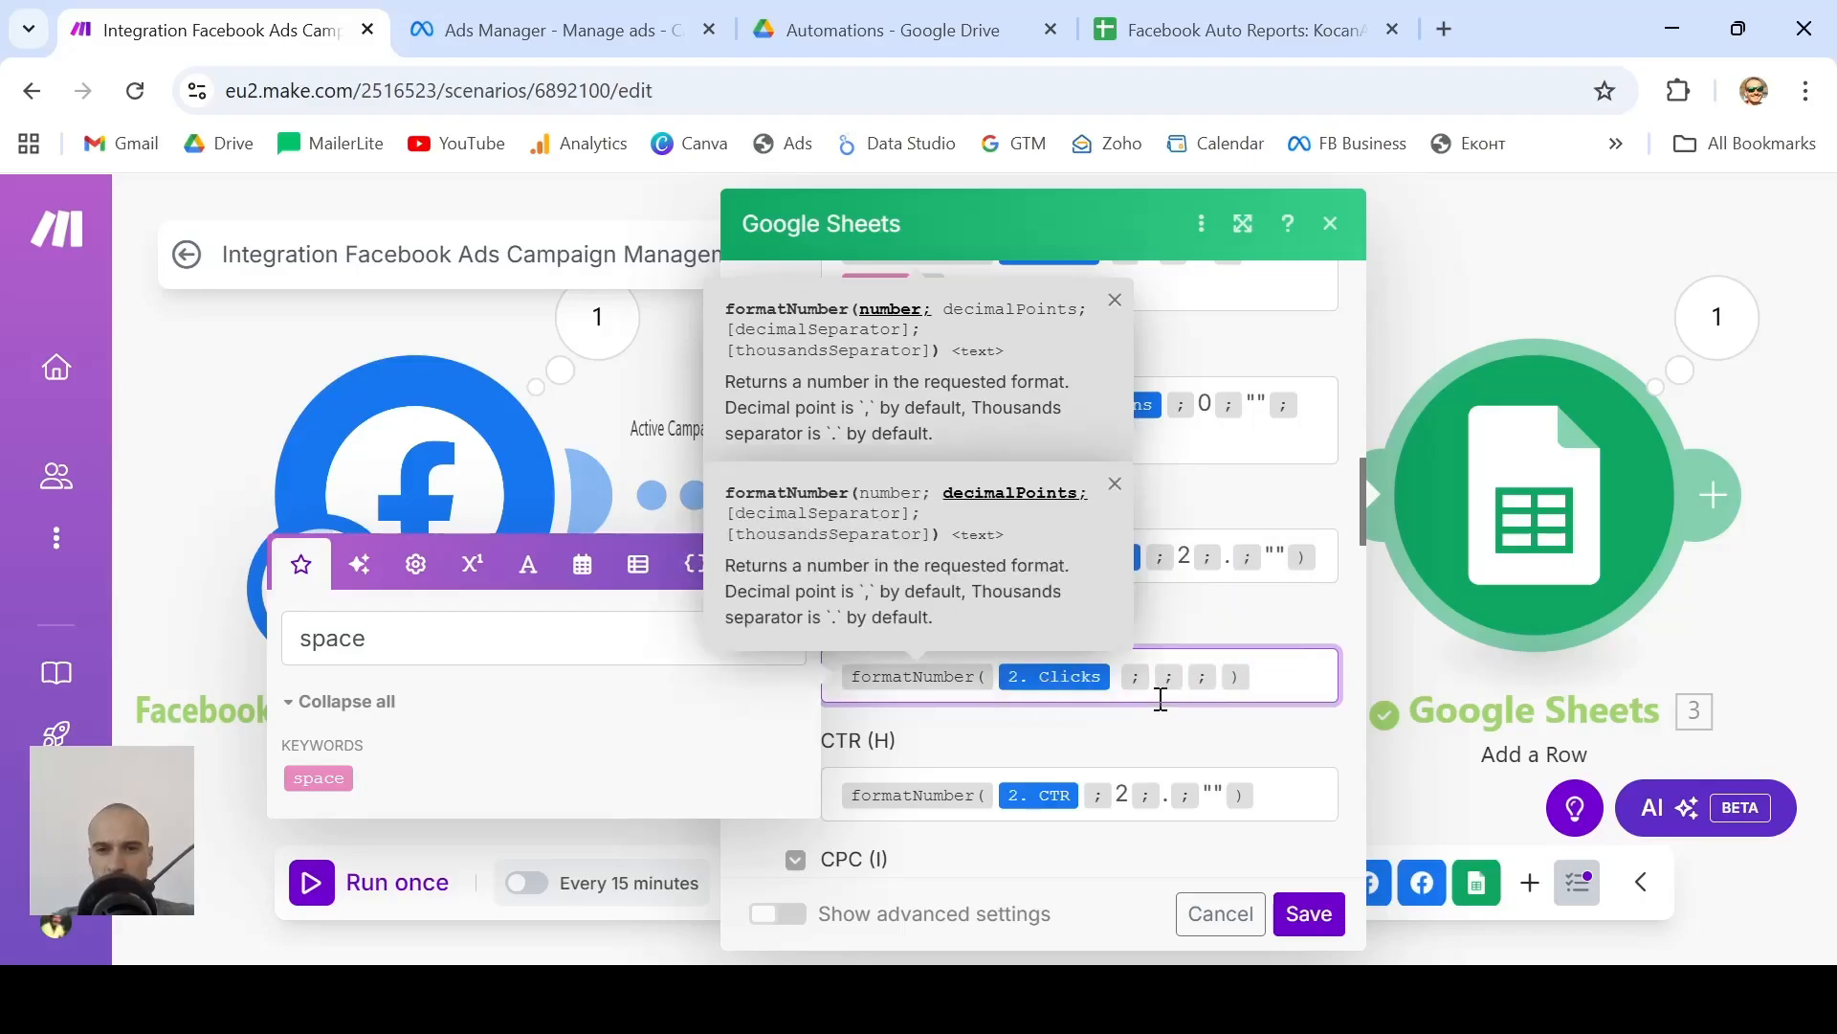
Replace the number argument in Clicks (G) with the Clicks value from Facebook Insights and remove the stray space after it
left_click(1116, 681)
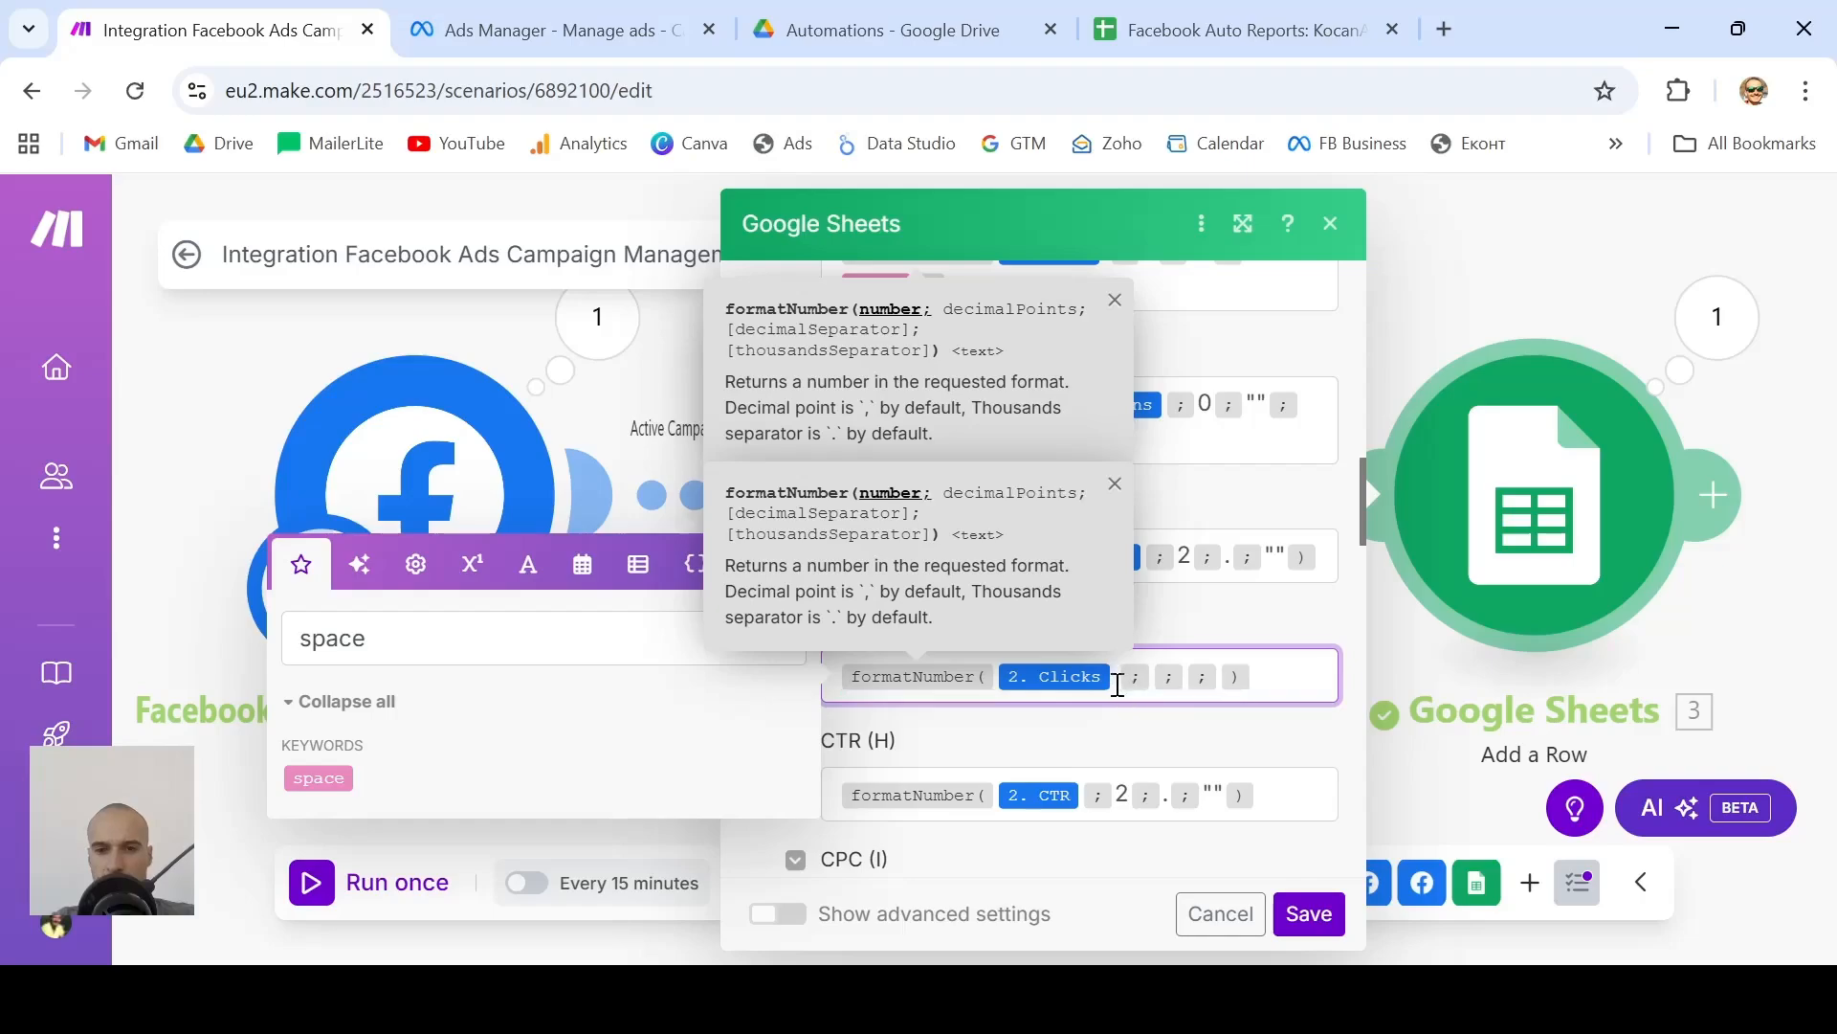
key("BackSpace")
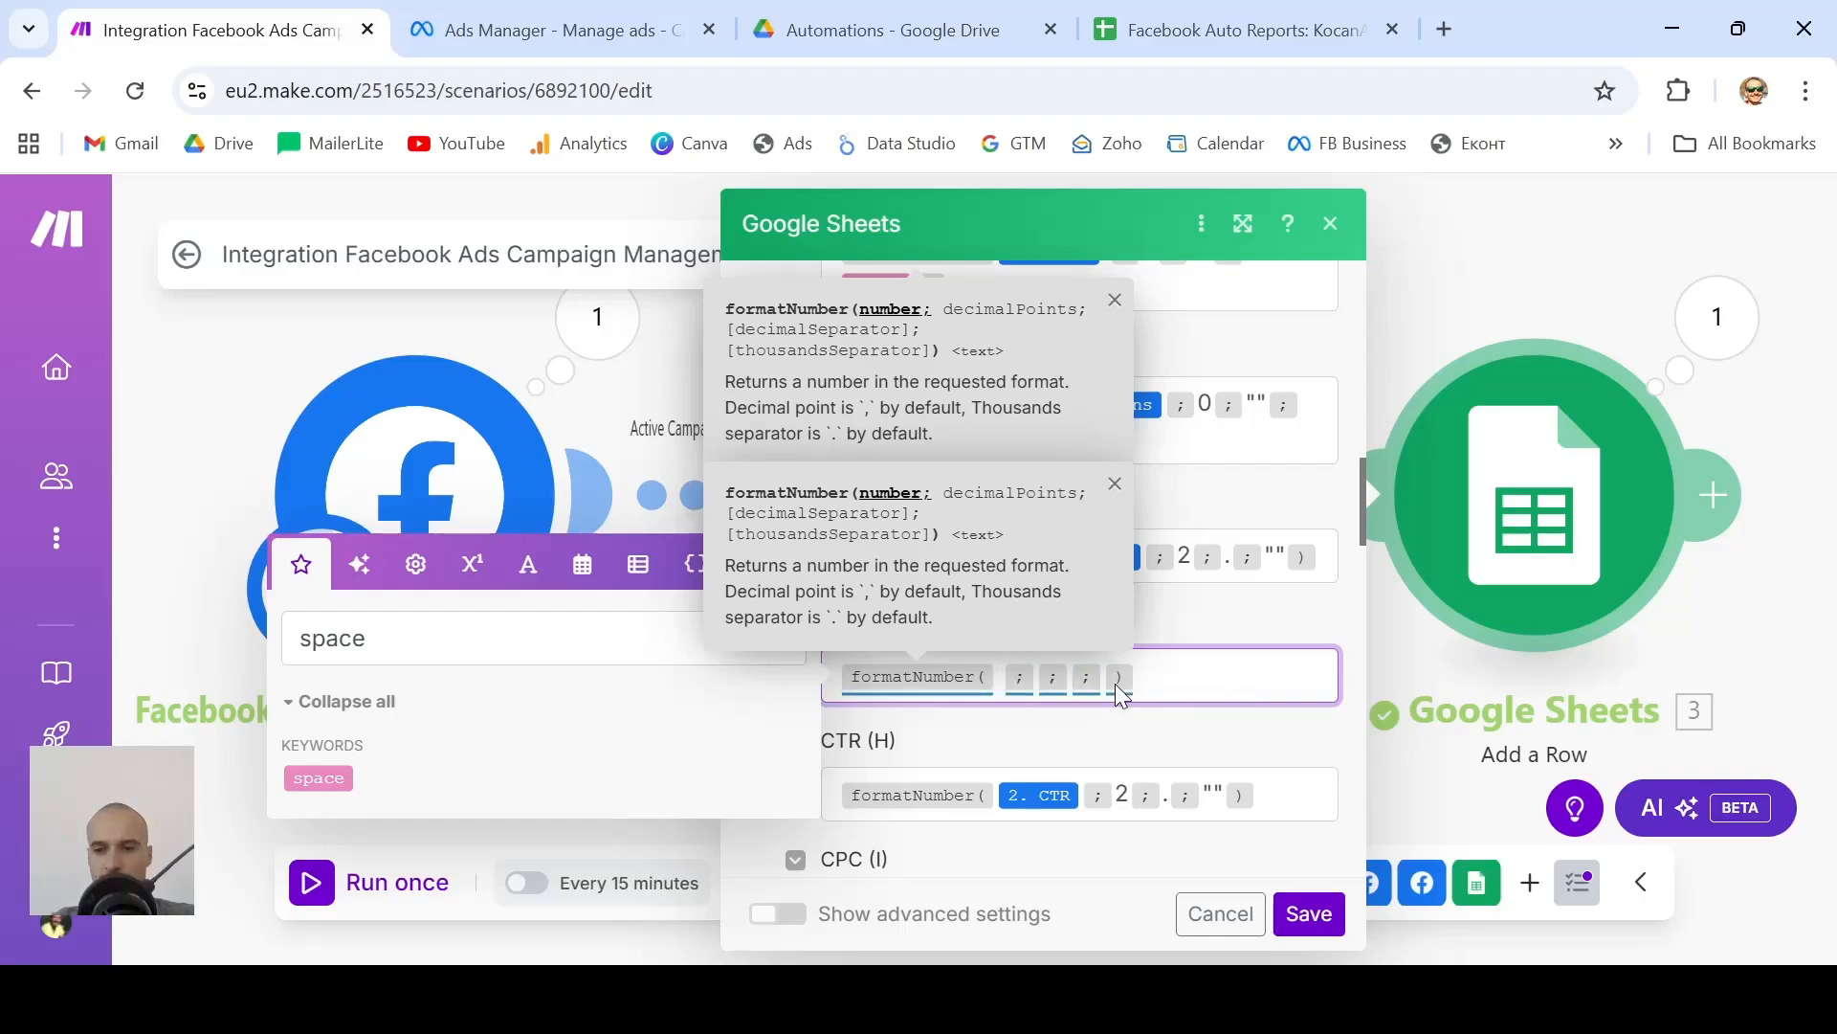
double_click(472, 645)
type("cla")
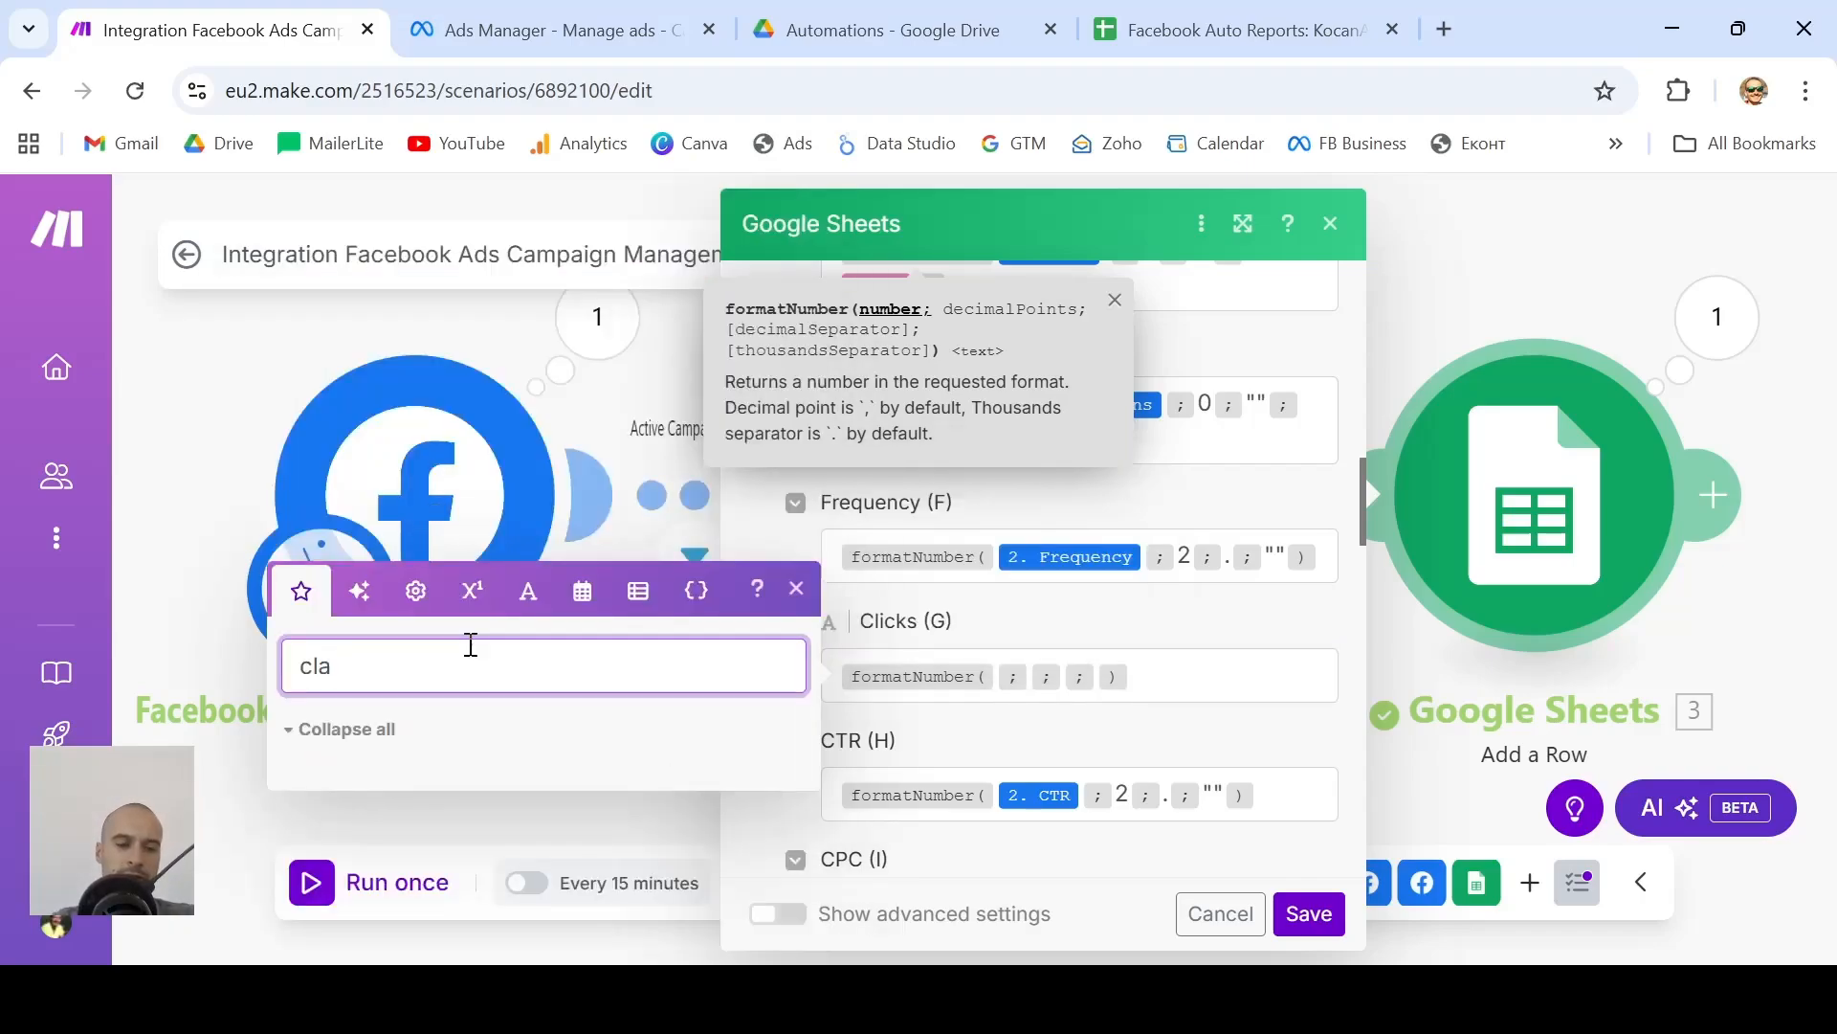
key("BackSpace")
type("ic")
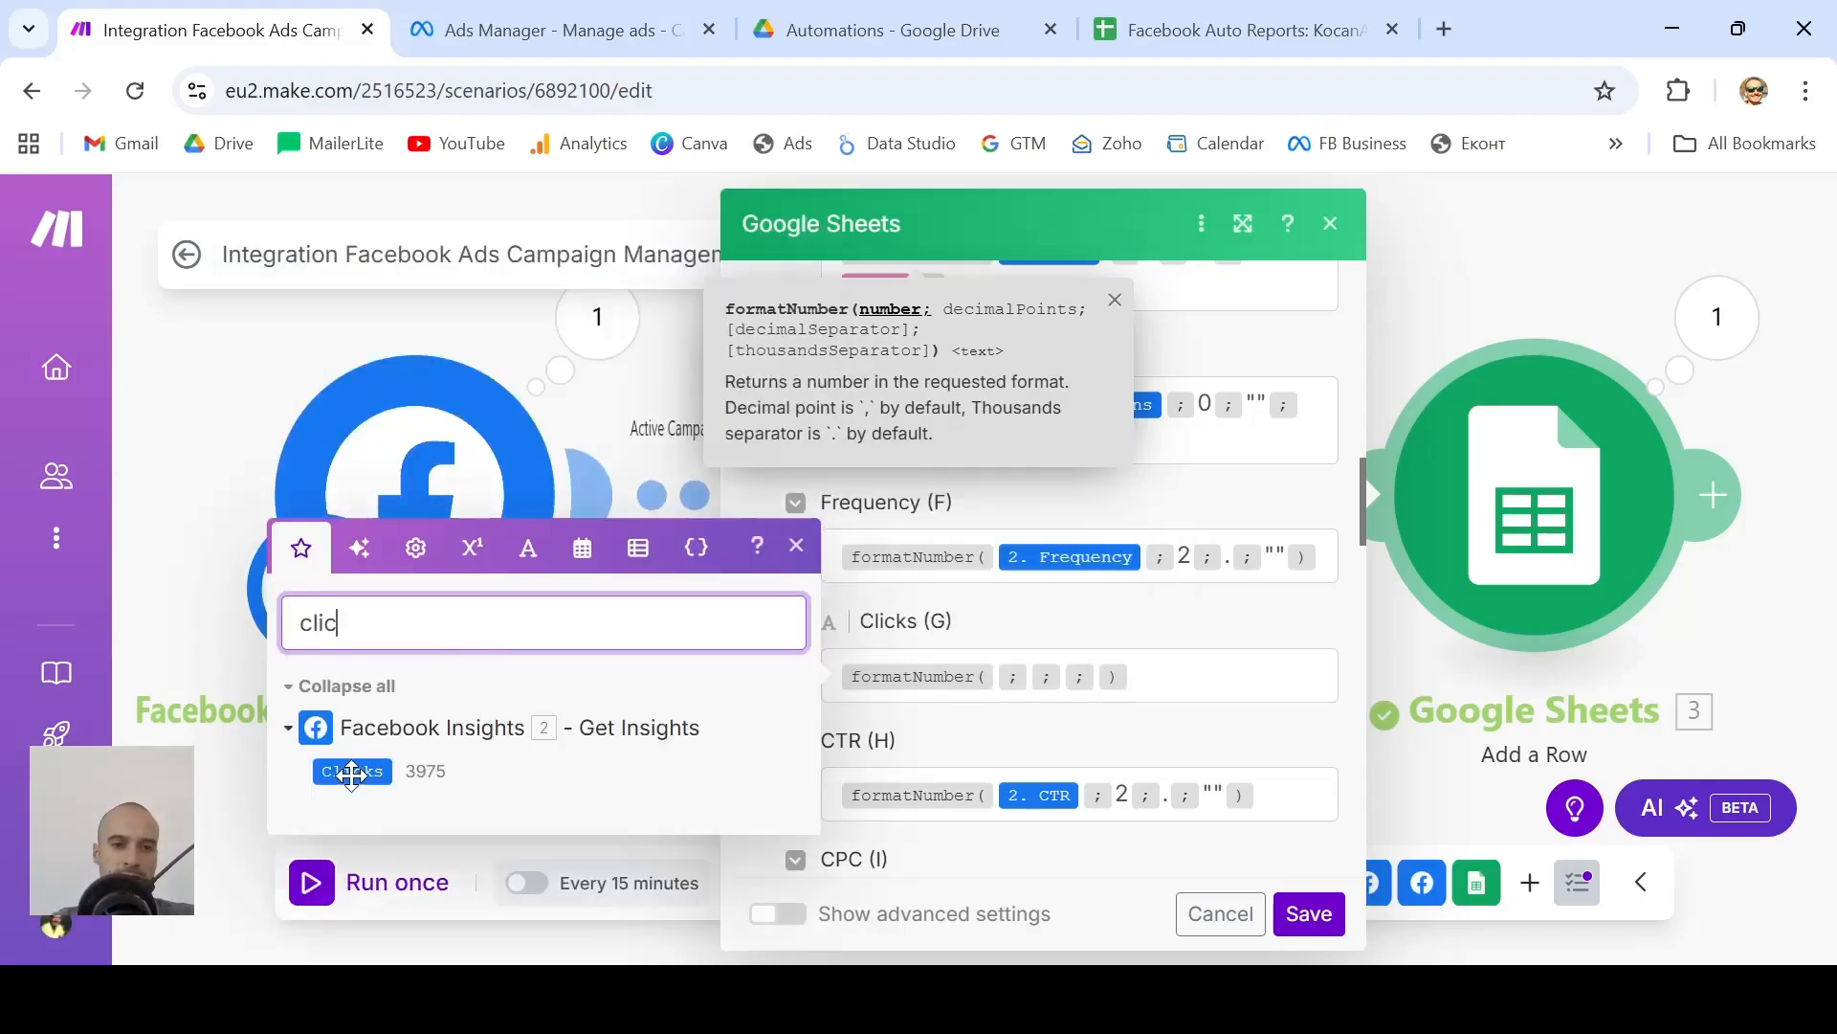
left_click_drag(352, 773, 981, 699)
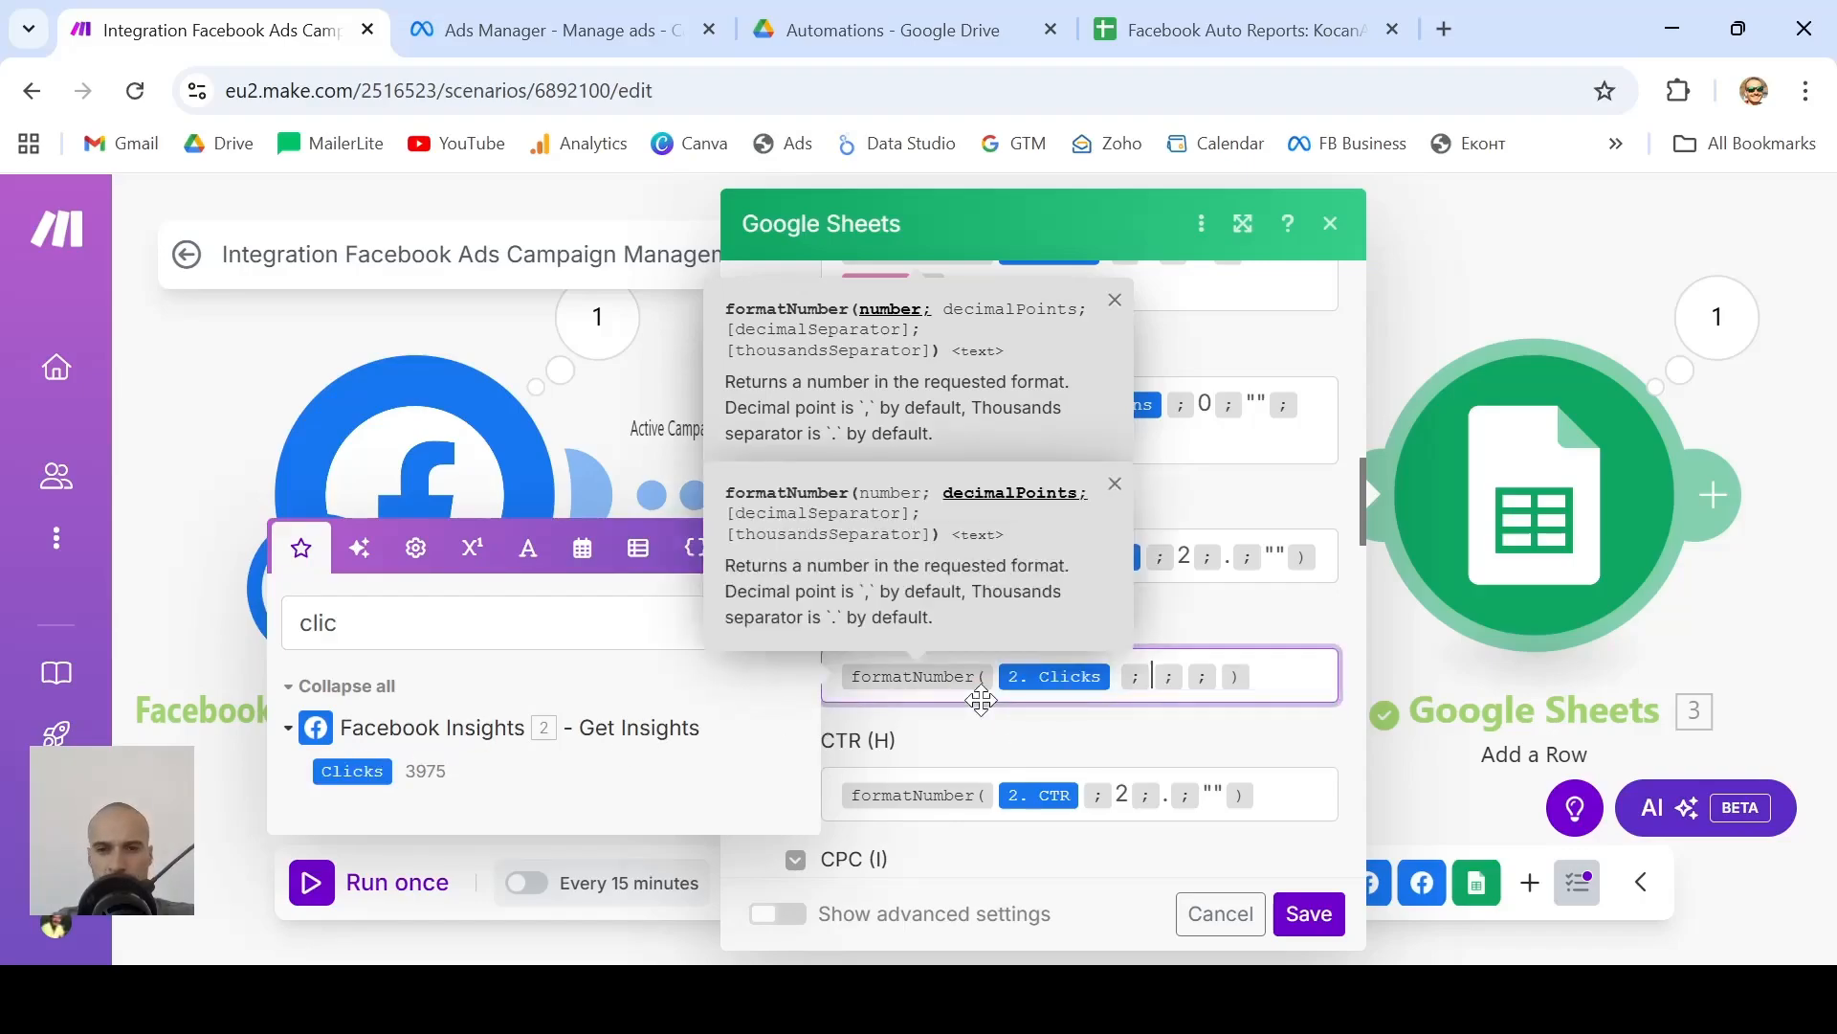
left_click(1128, 678)
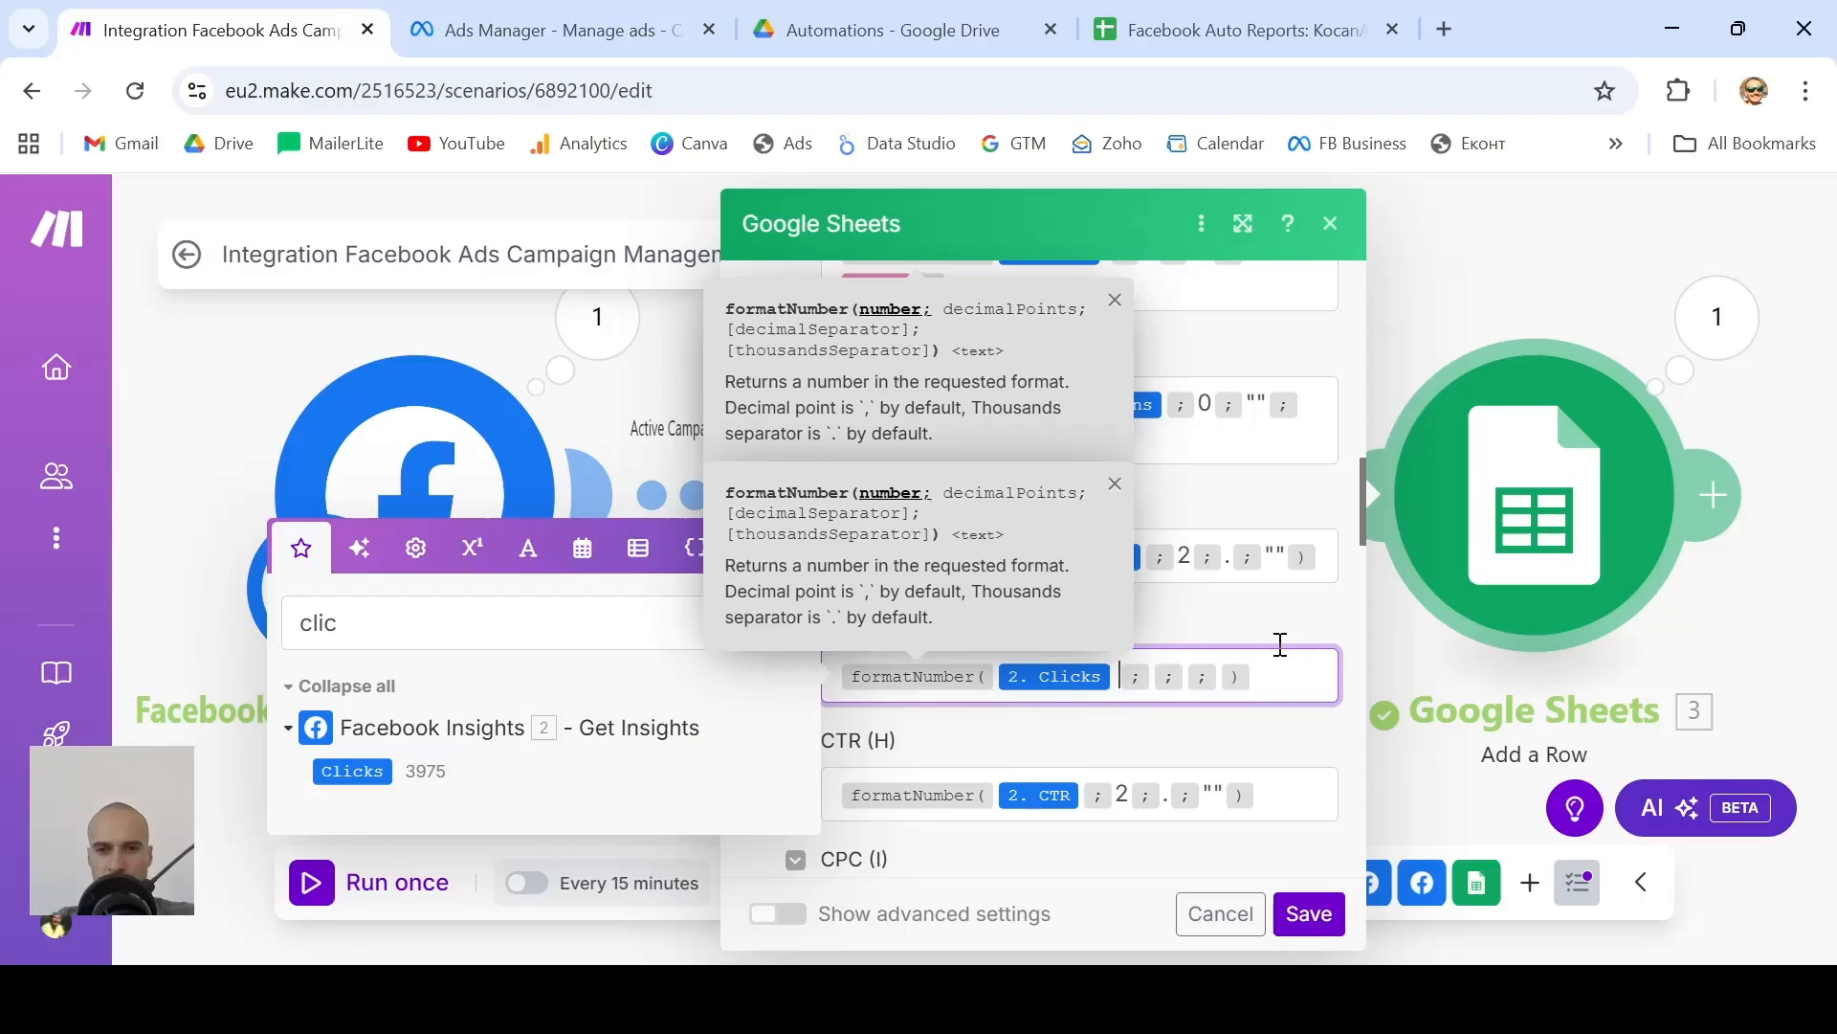
key("BackSpace")
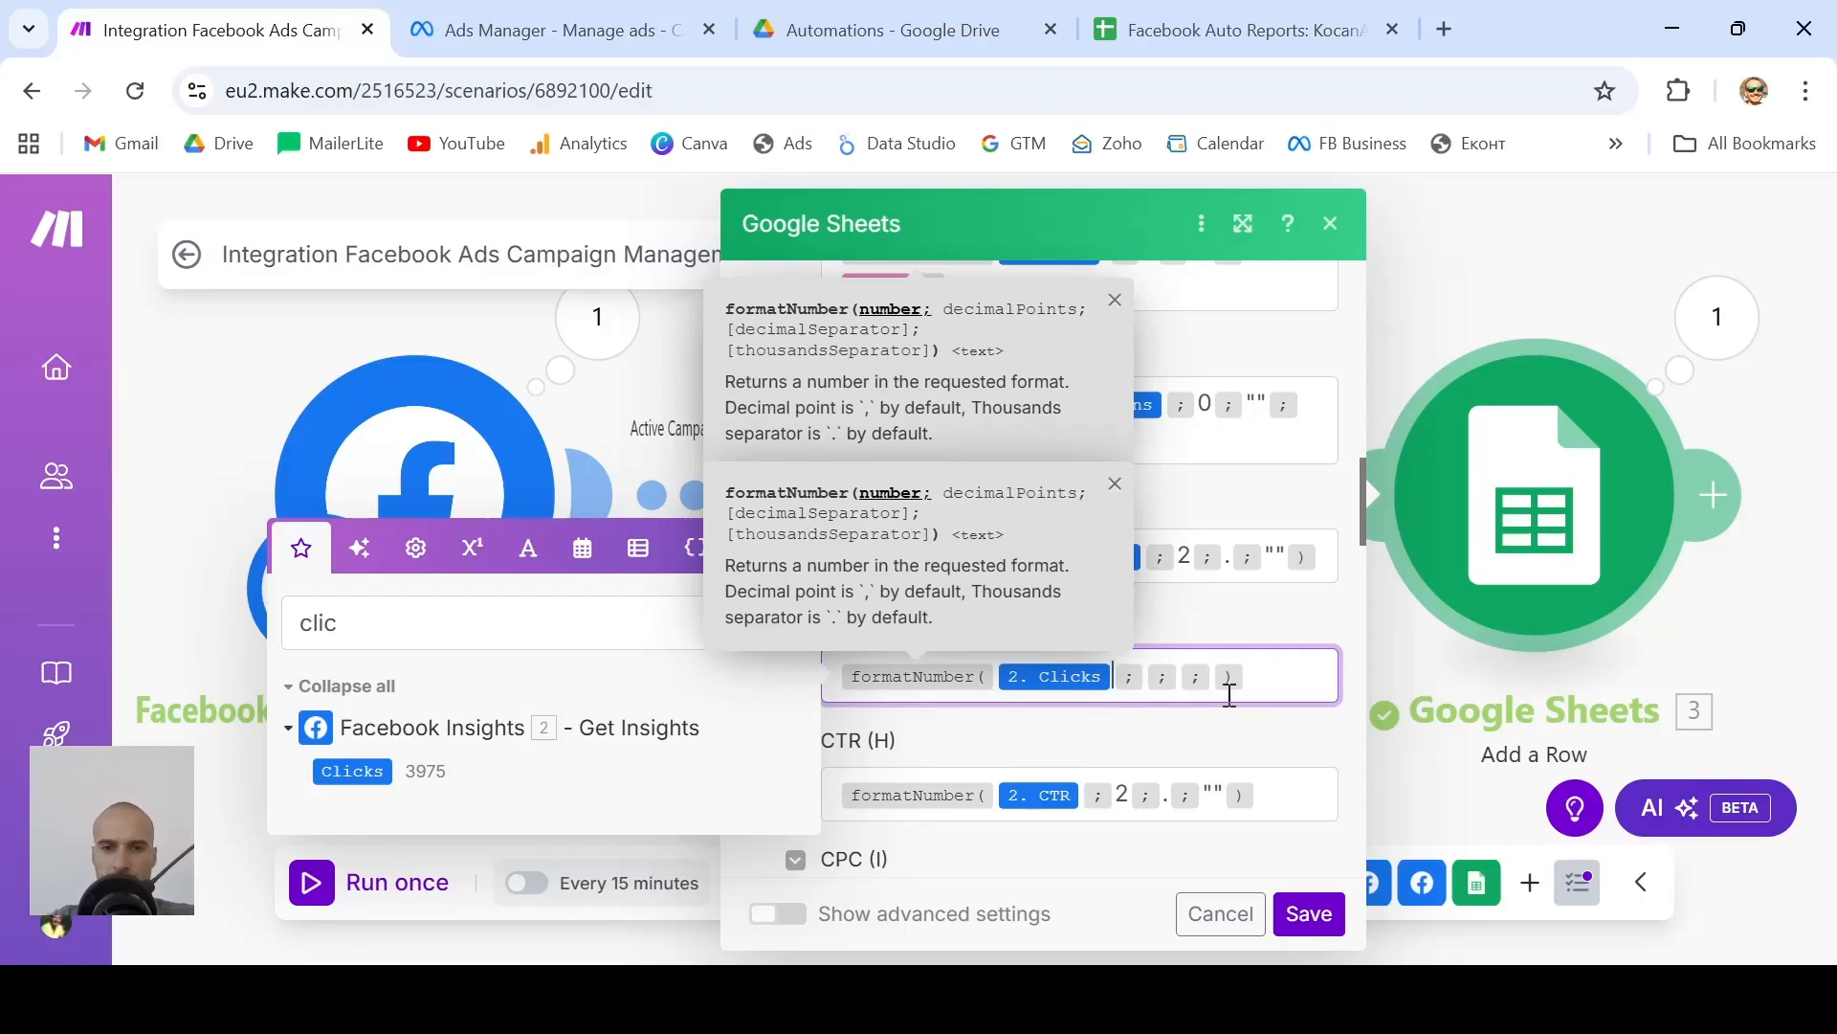
Set the Clicks (G) formatNumber to 0 decimal points, "" as decimal separator and the space keyword as thousands separator, and save the Google Sheets module
key("Right")
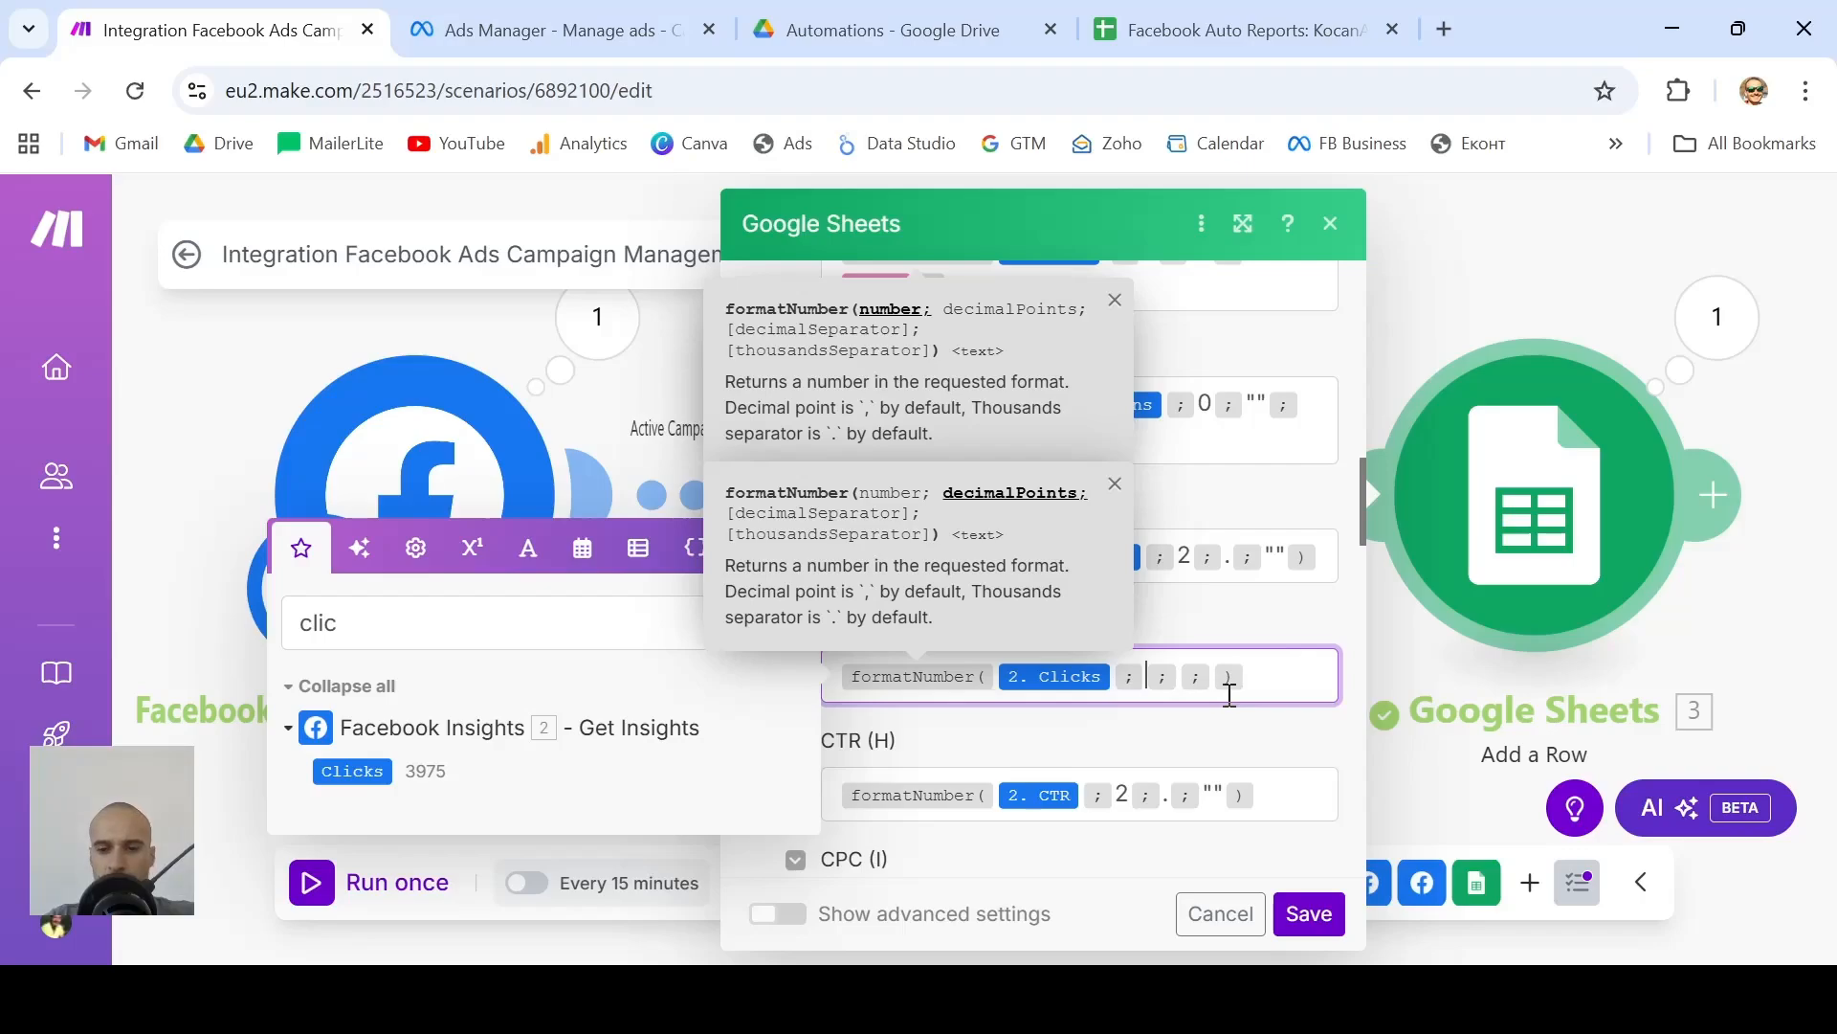
type("0")
key("Right")
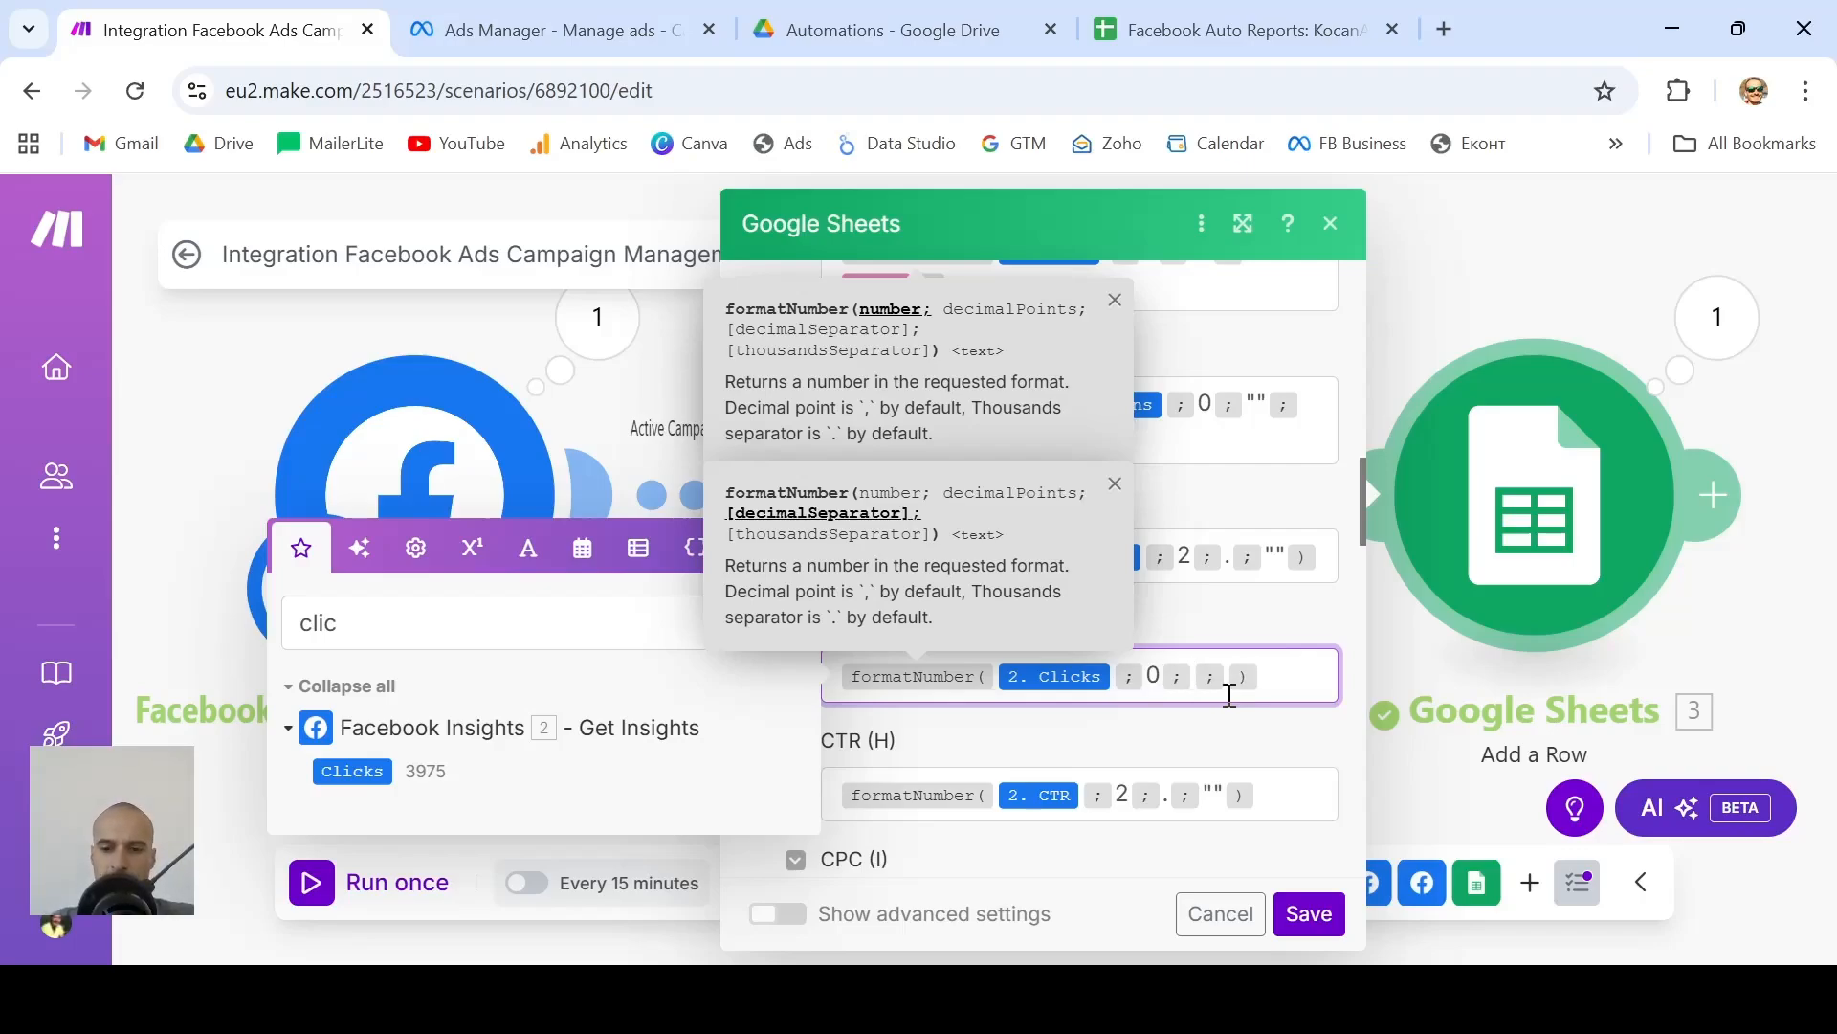
type("\"\"")
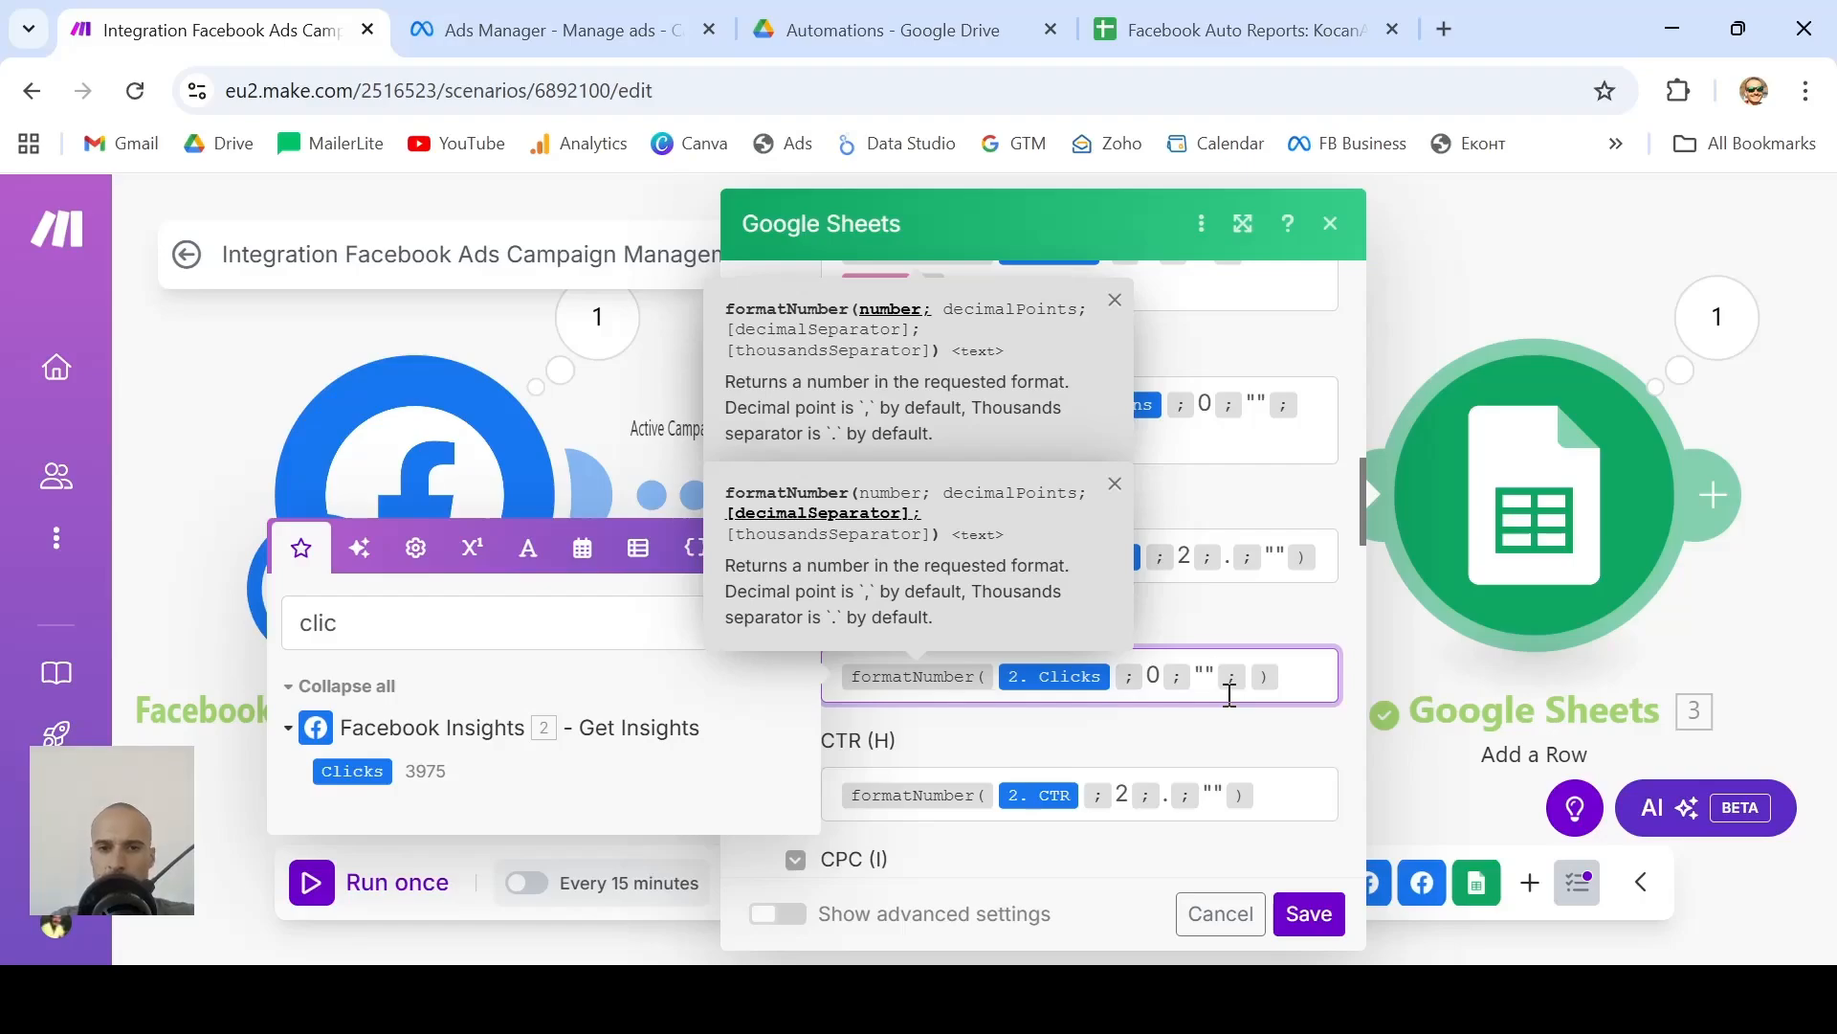
key("Right")
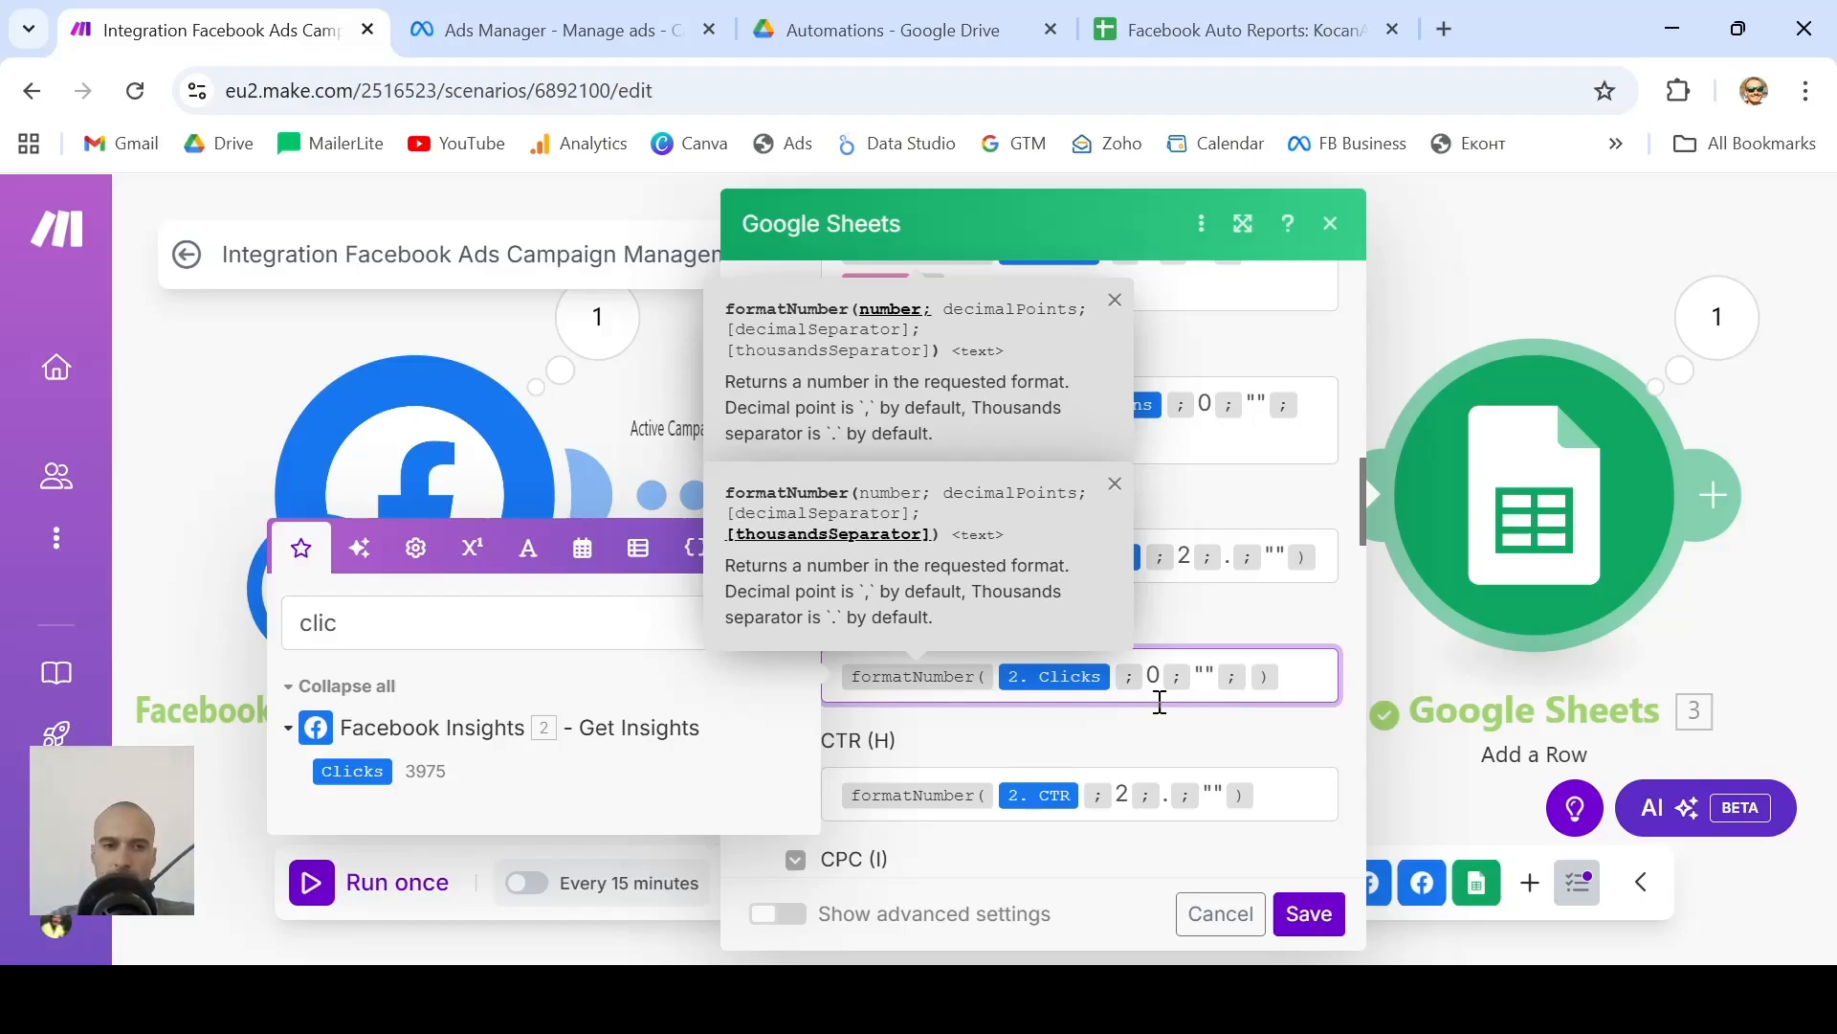
double_click(461, 623)
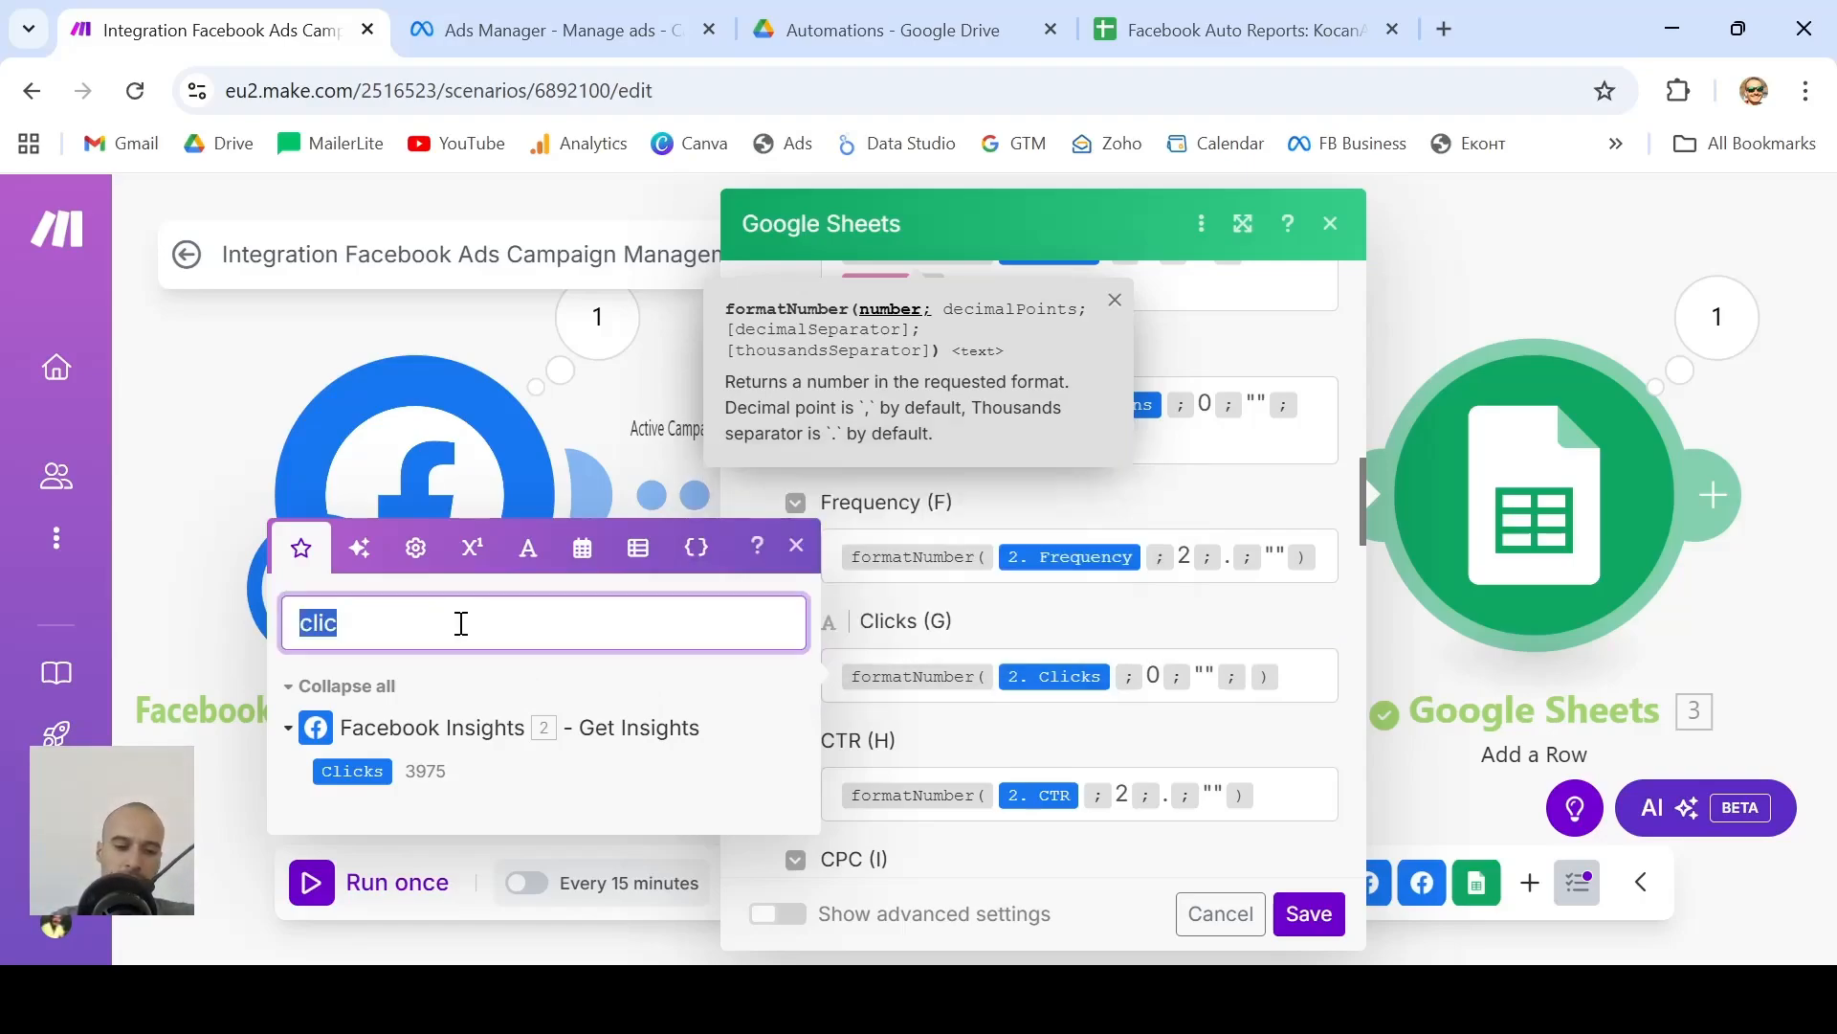
type("space")
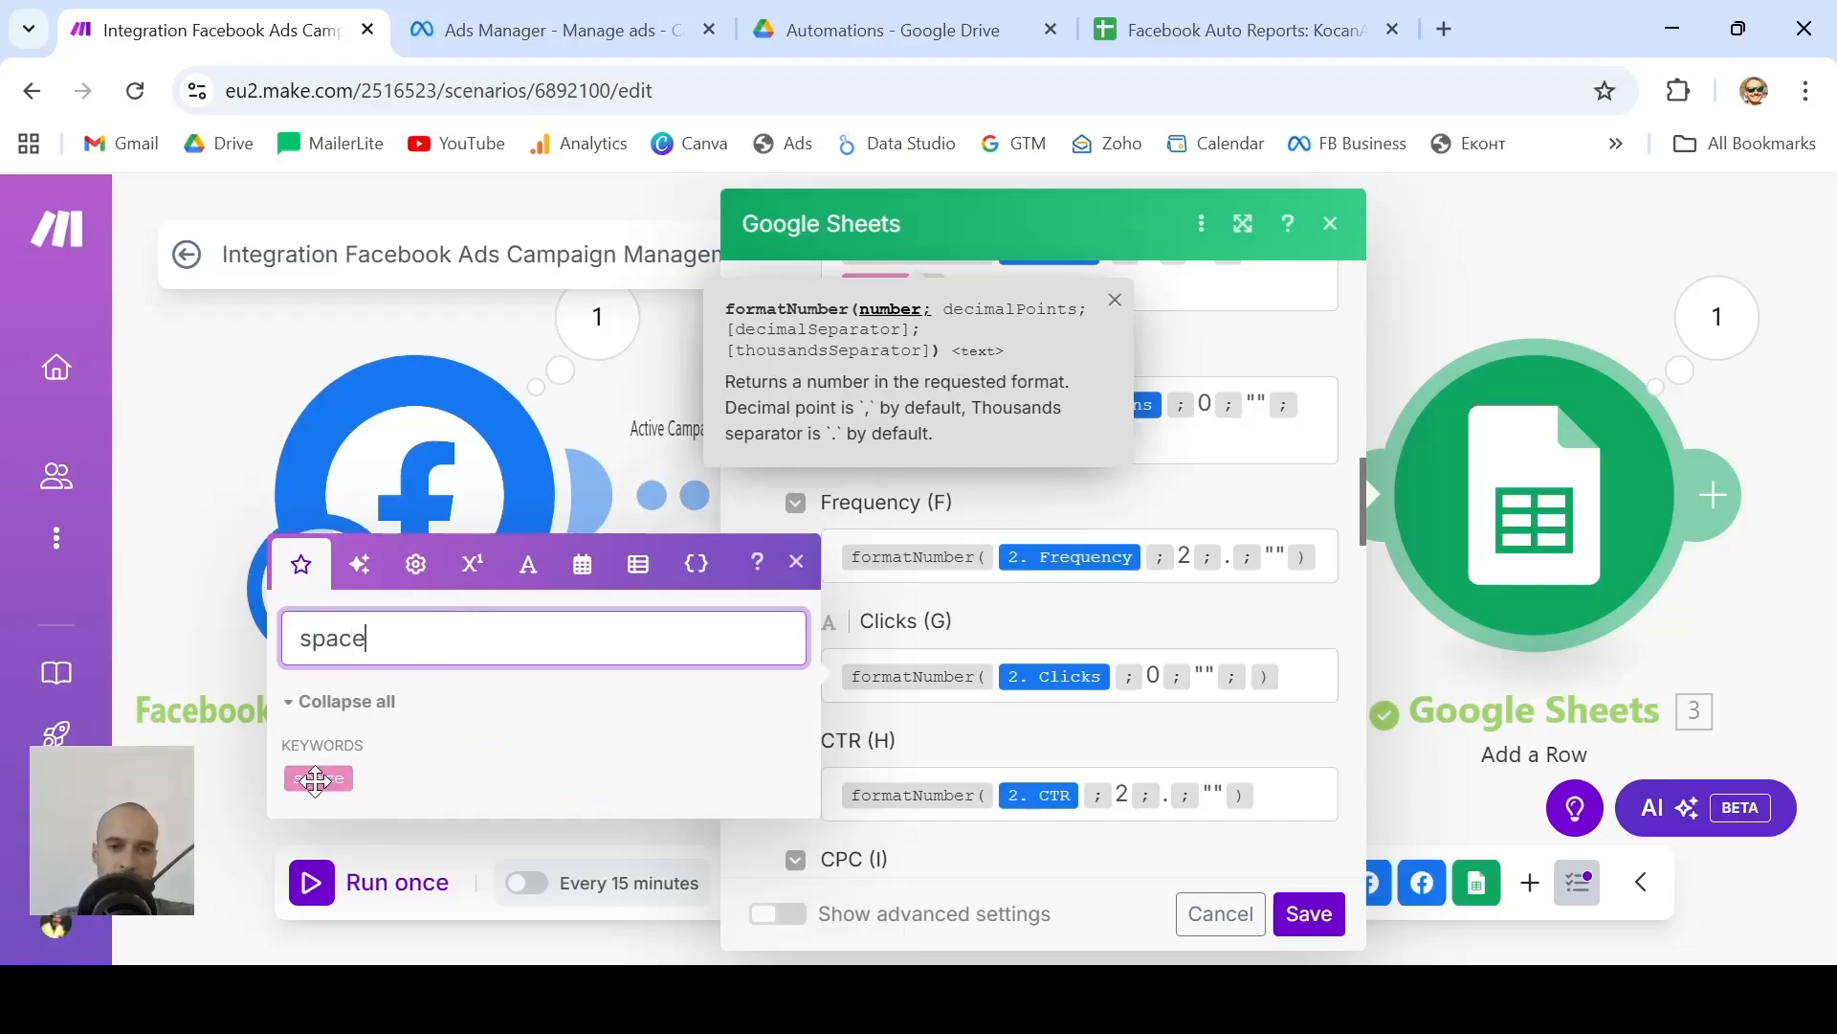
left_click_drag(319, 779, 1251, 680)
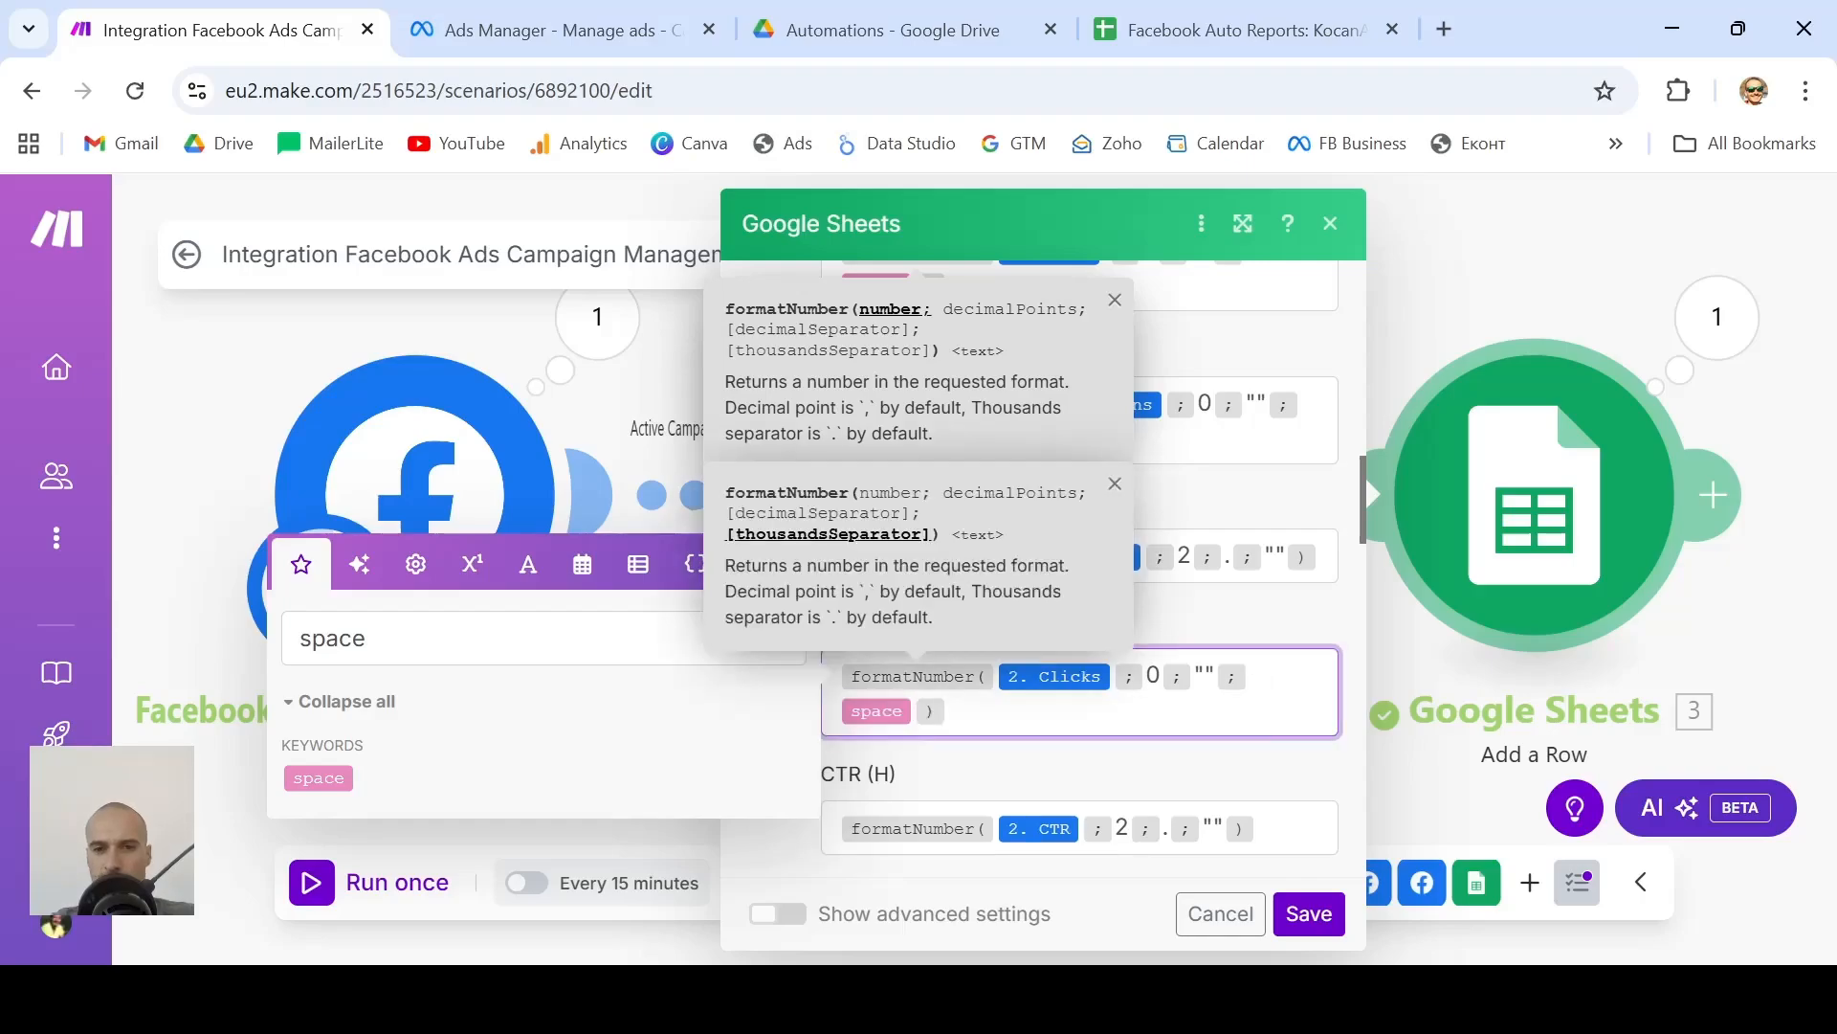
left_click(1307, 915)
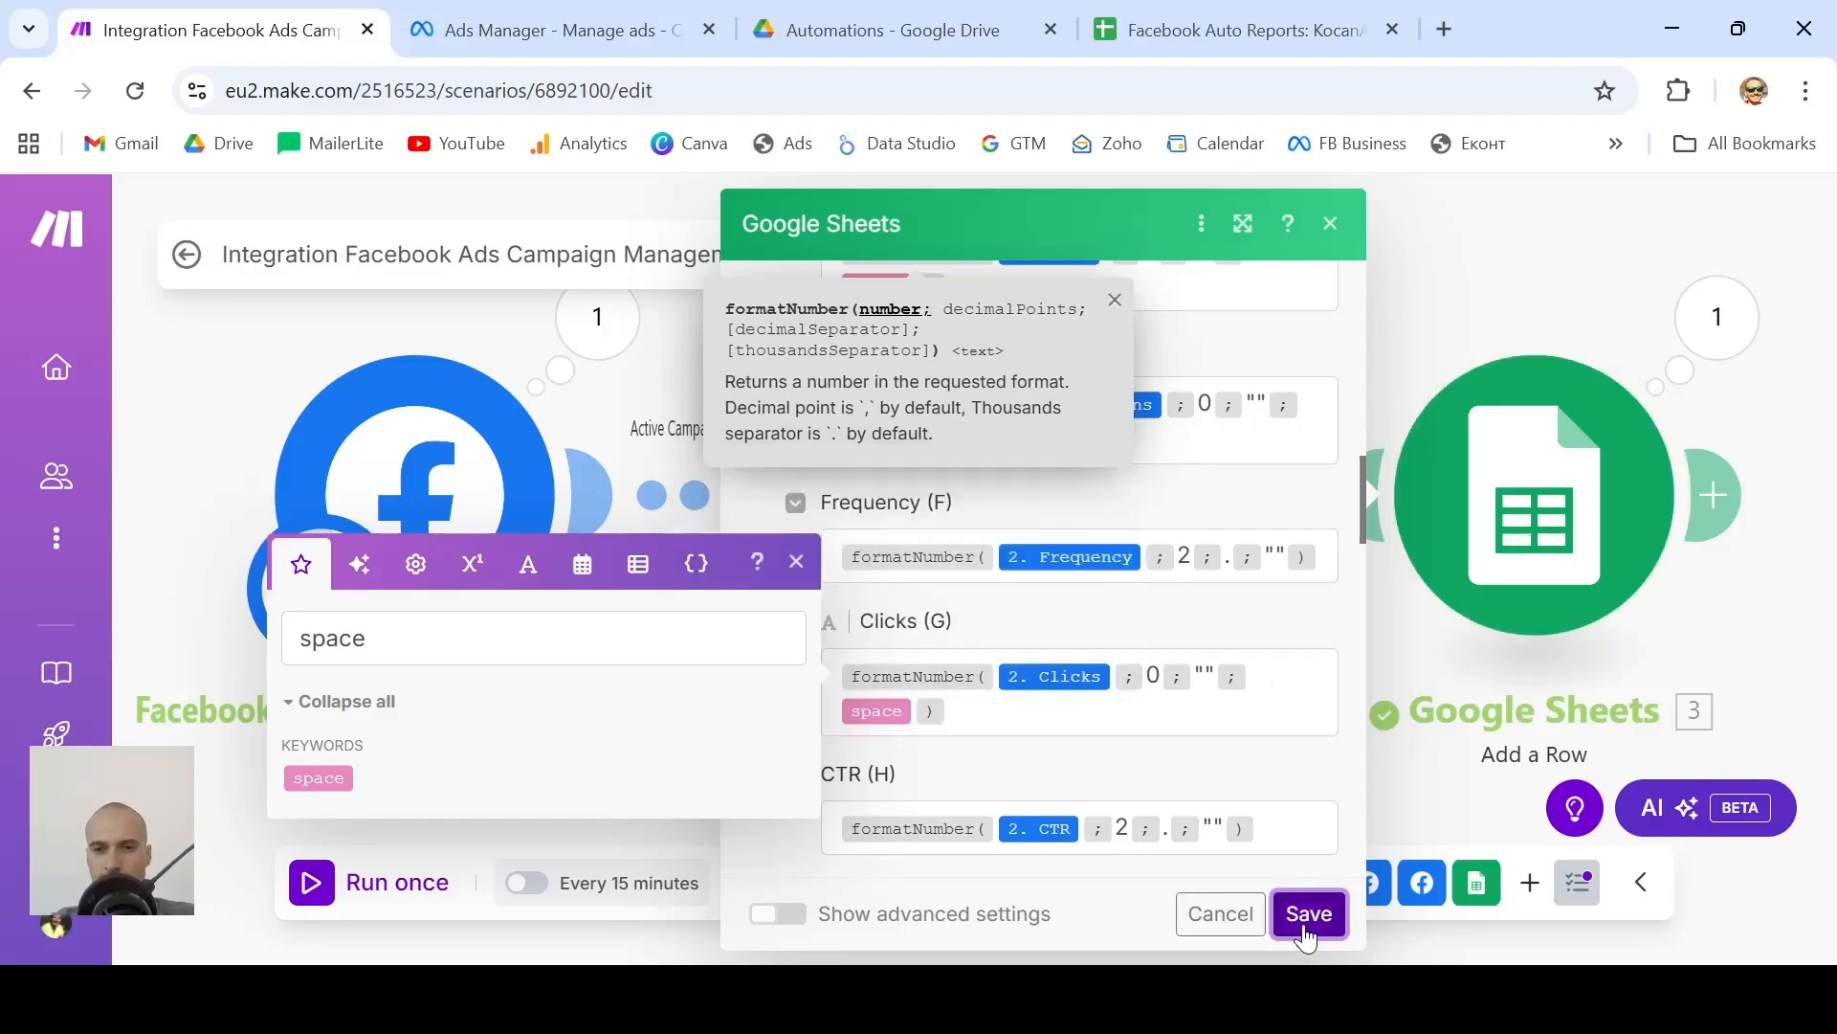
Save the scenario and run it once, checking the output in the KocanAir Google Sheet
left_click(762, 885)
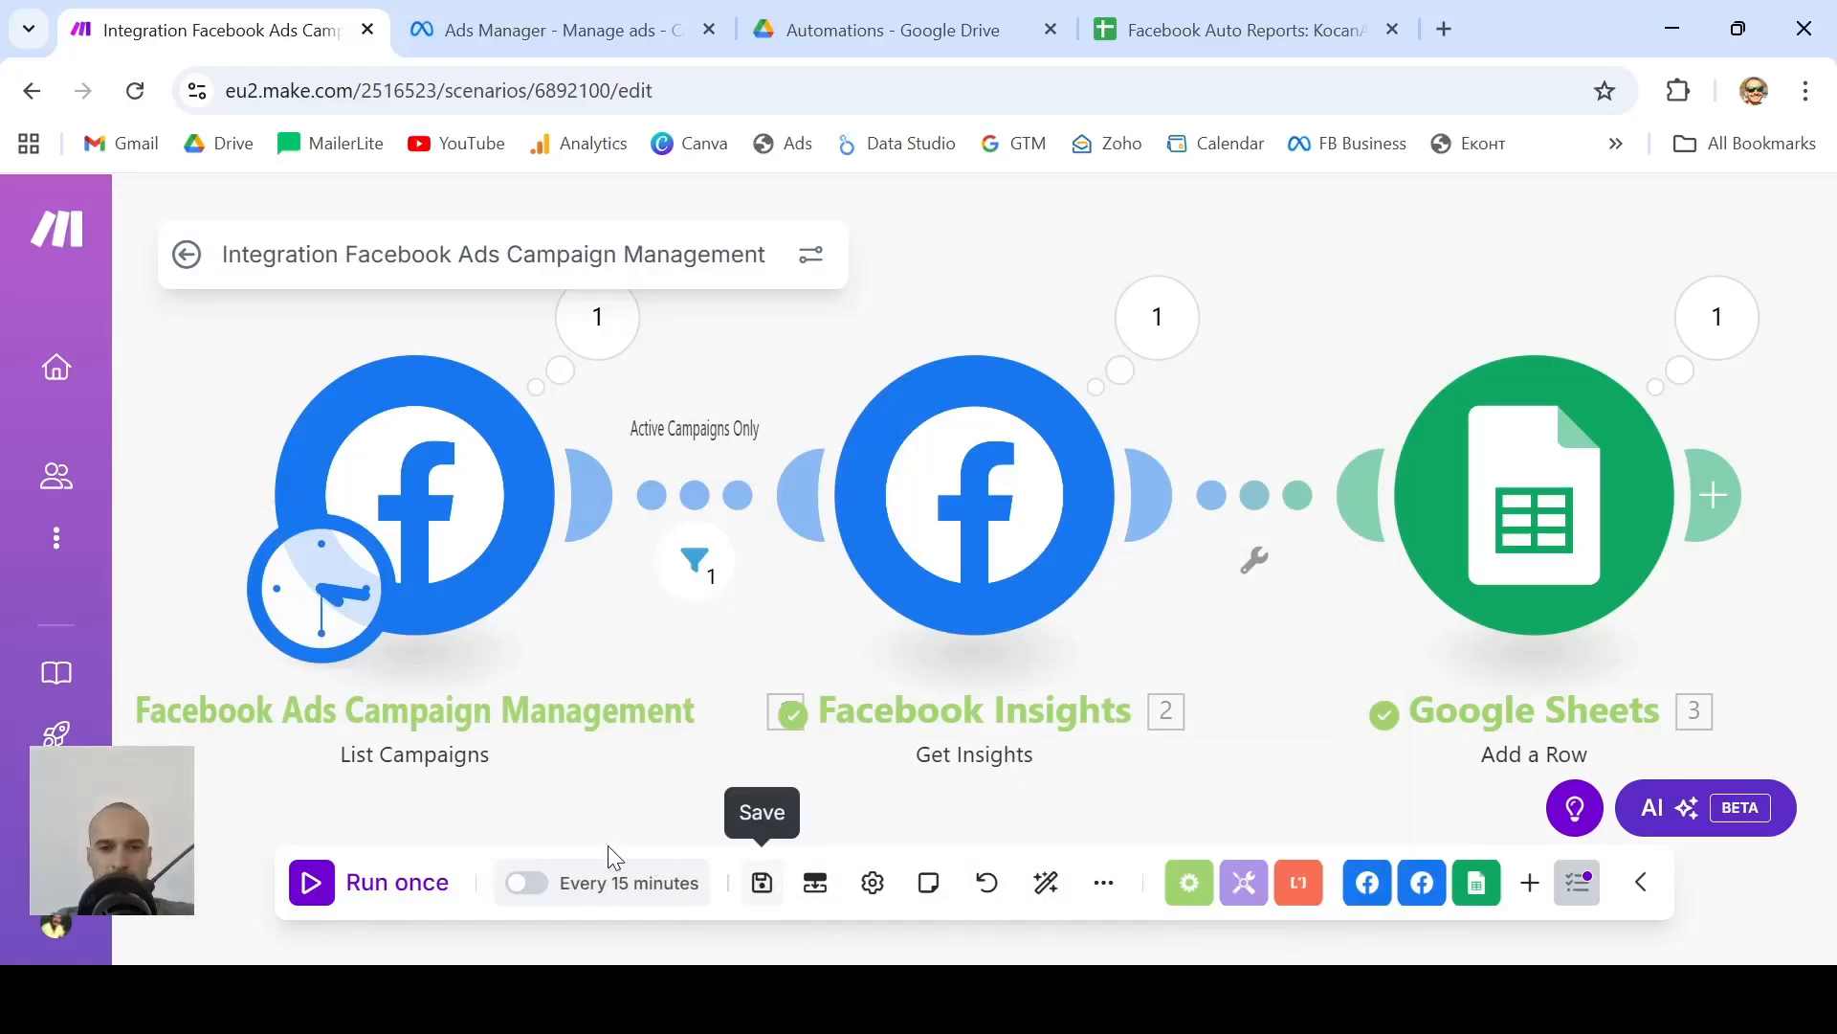
left_click(306, 898)
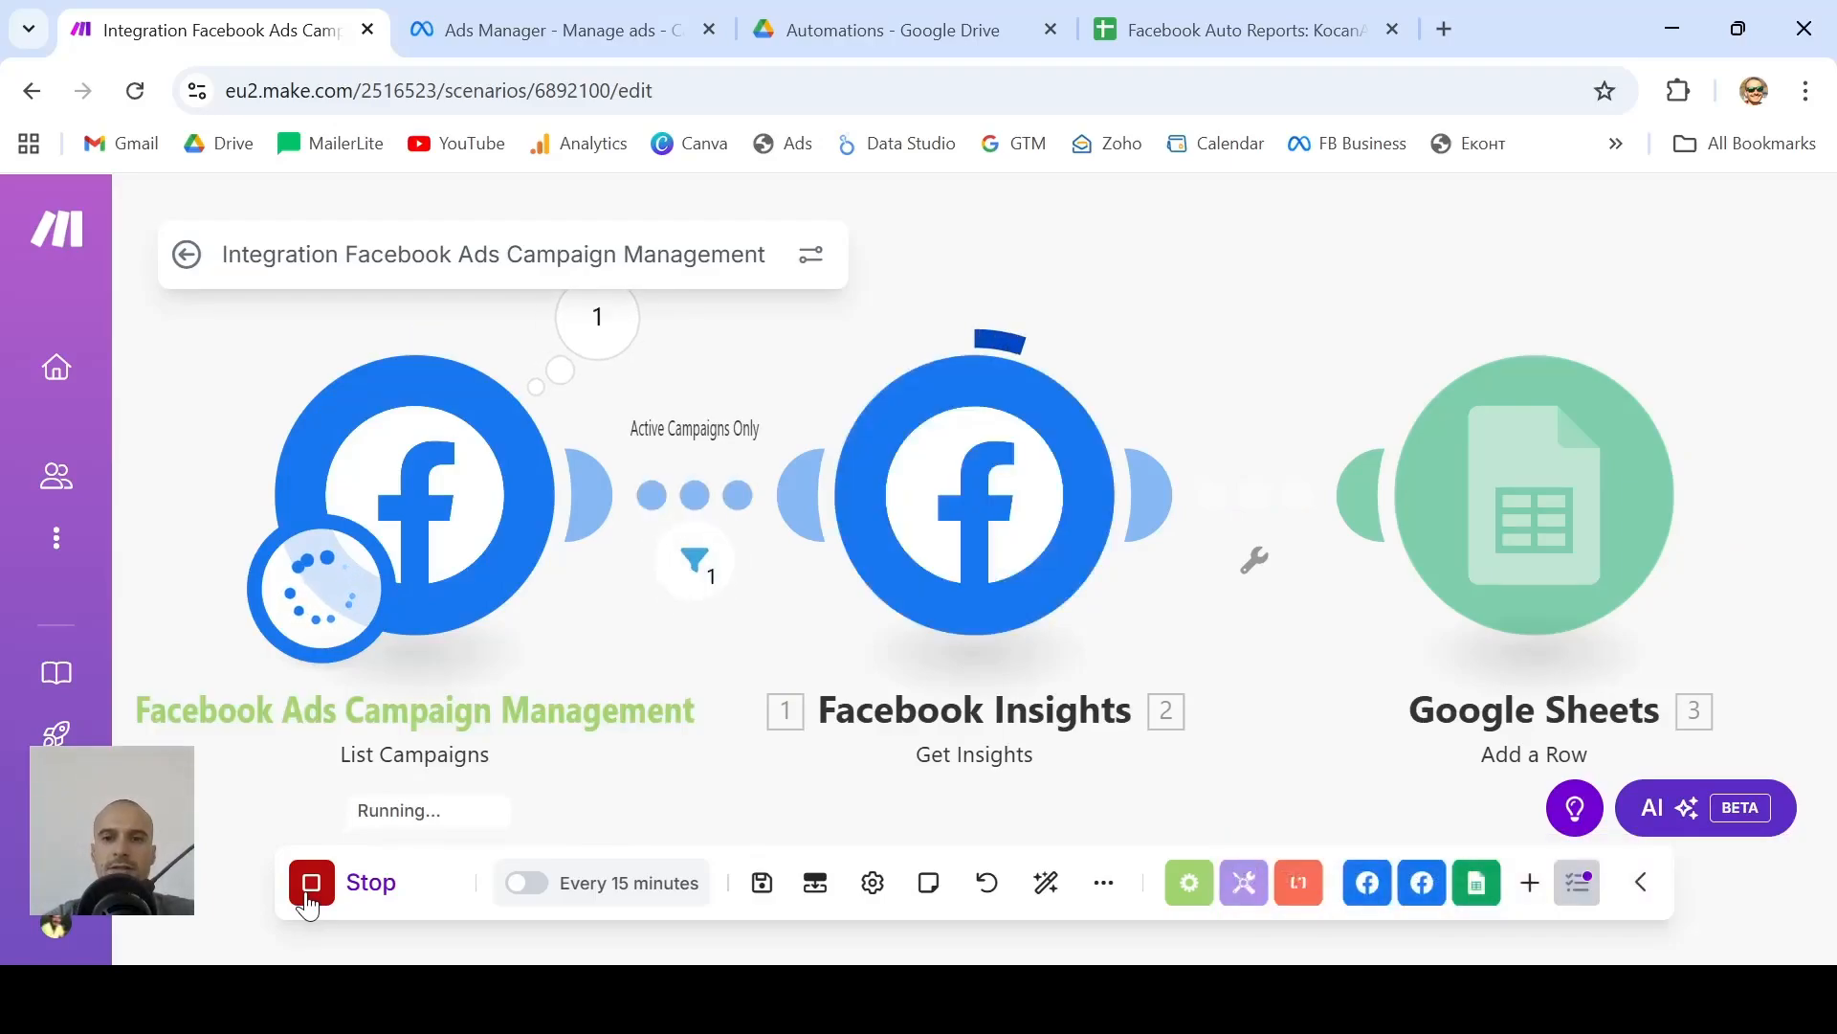
left_click(1183, 14)
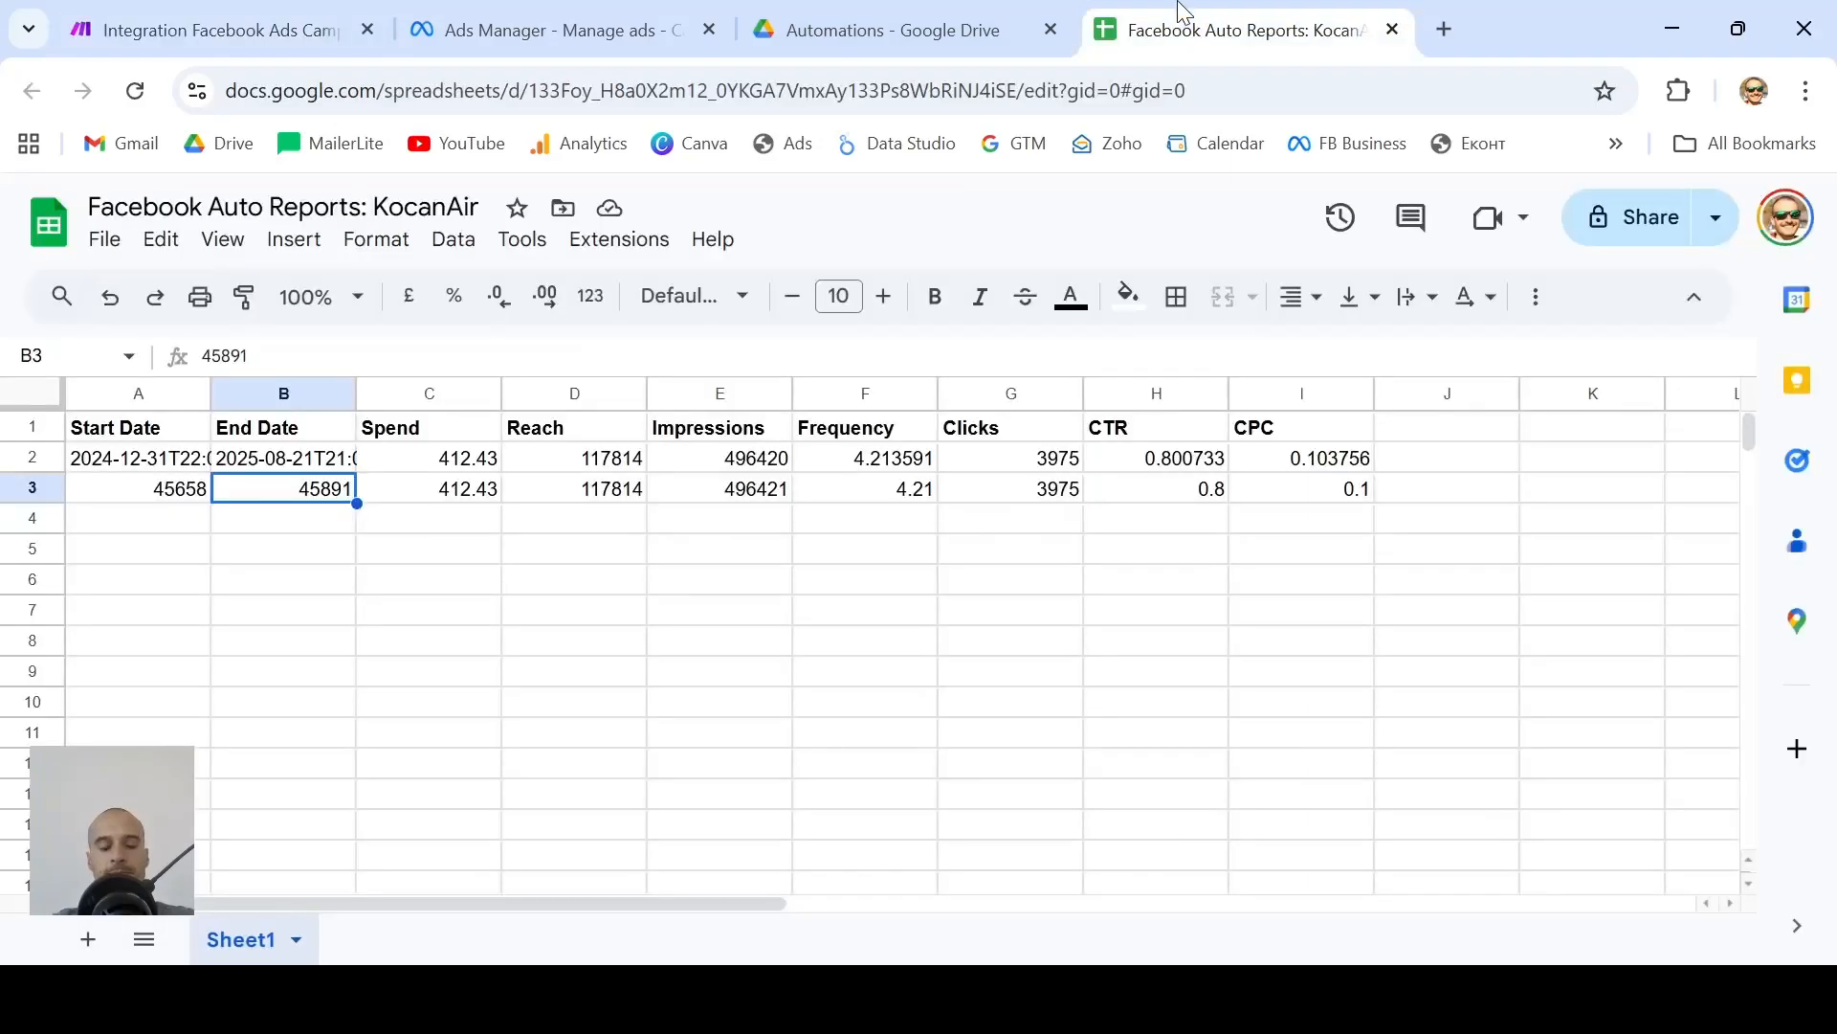
Examine the dates, spend, reach and impressions in row 4 of the sheet, and view the campaign's metrics in Ads Manager
left_click(42, 520)
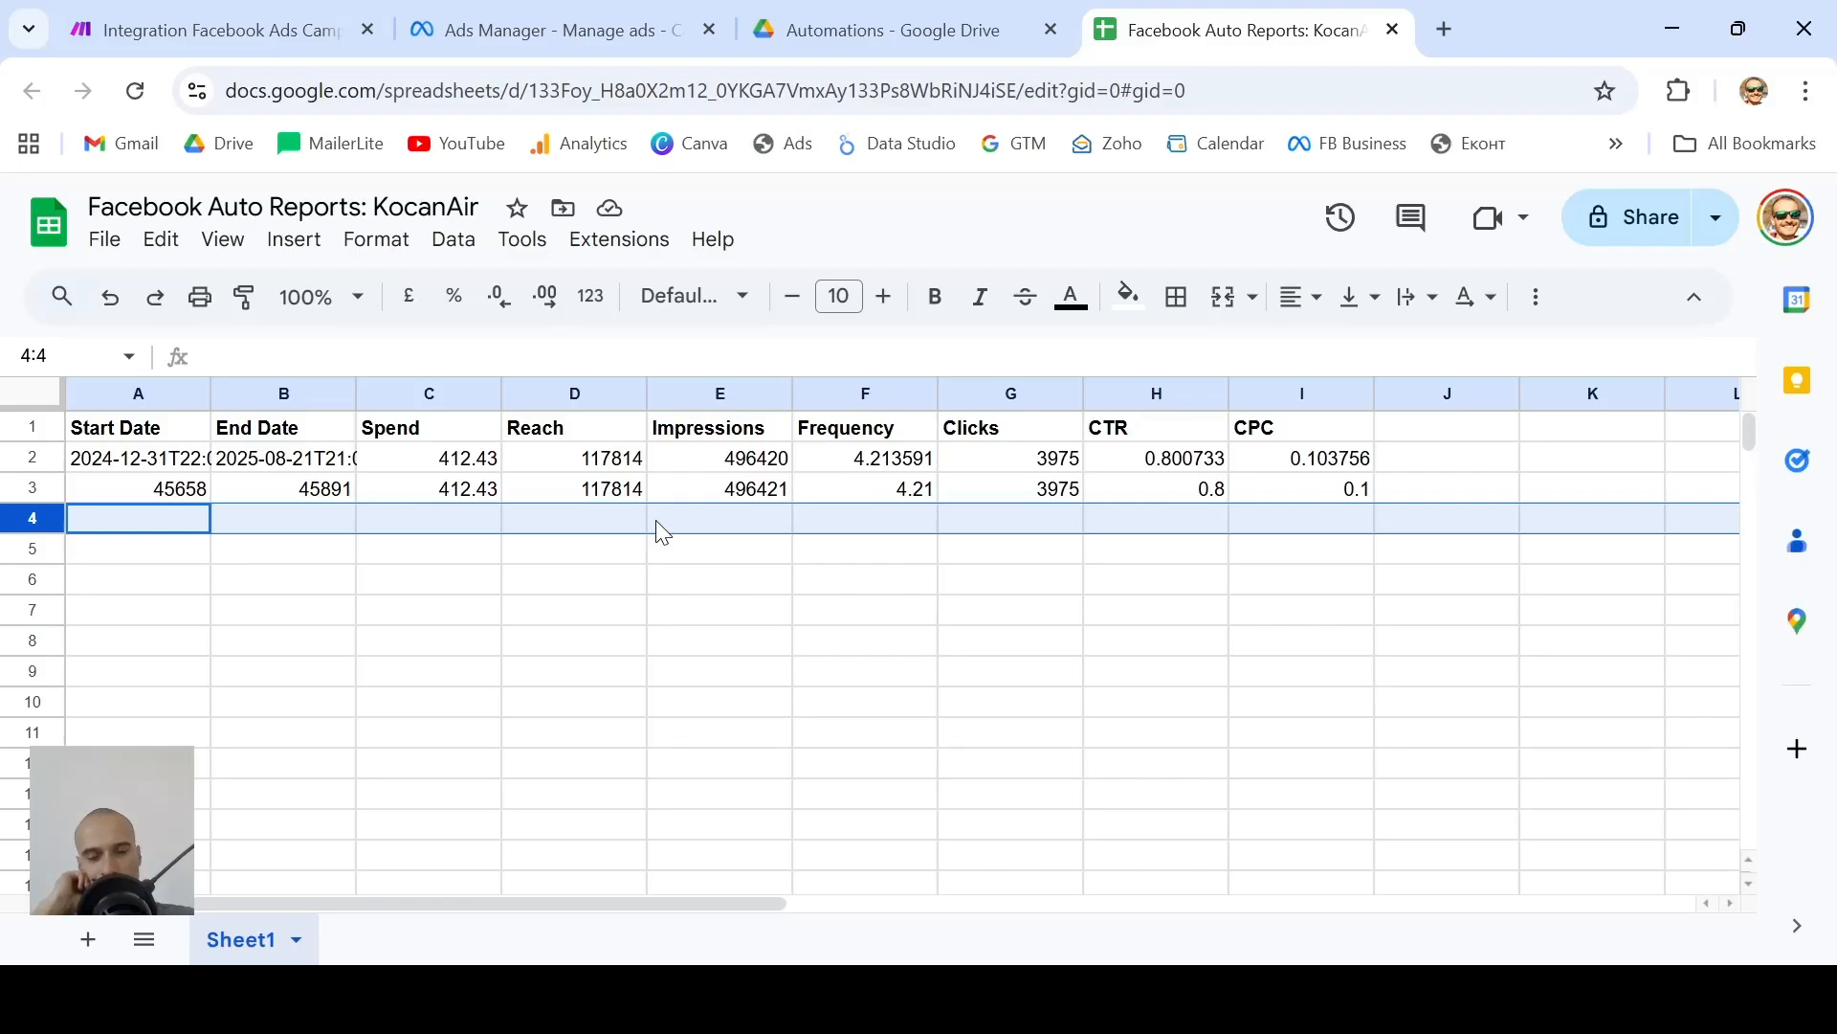
key("ctrl+v")
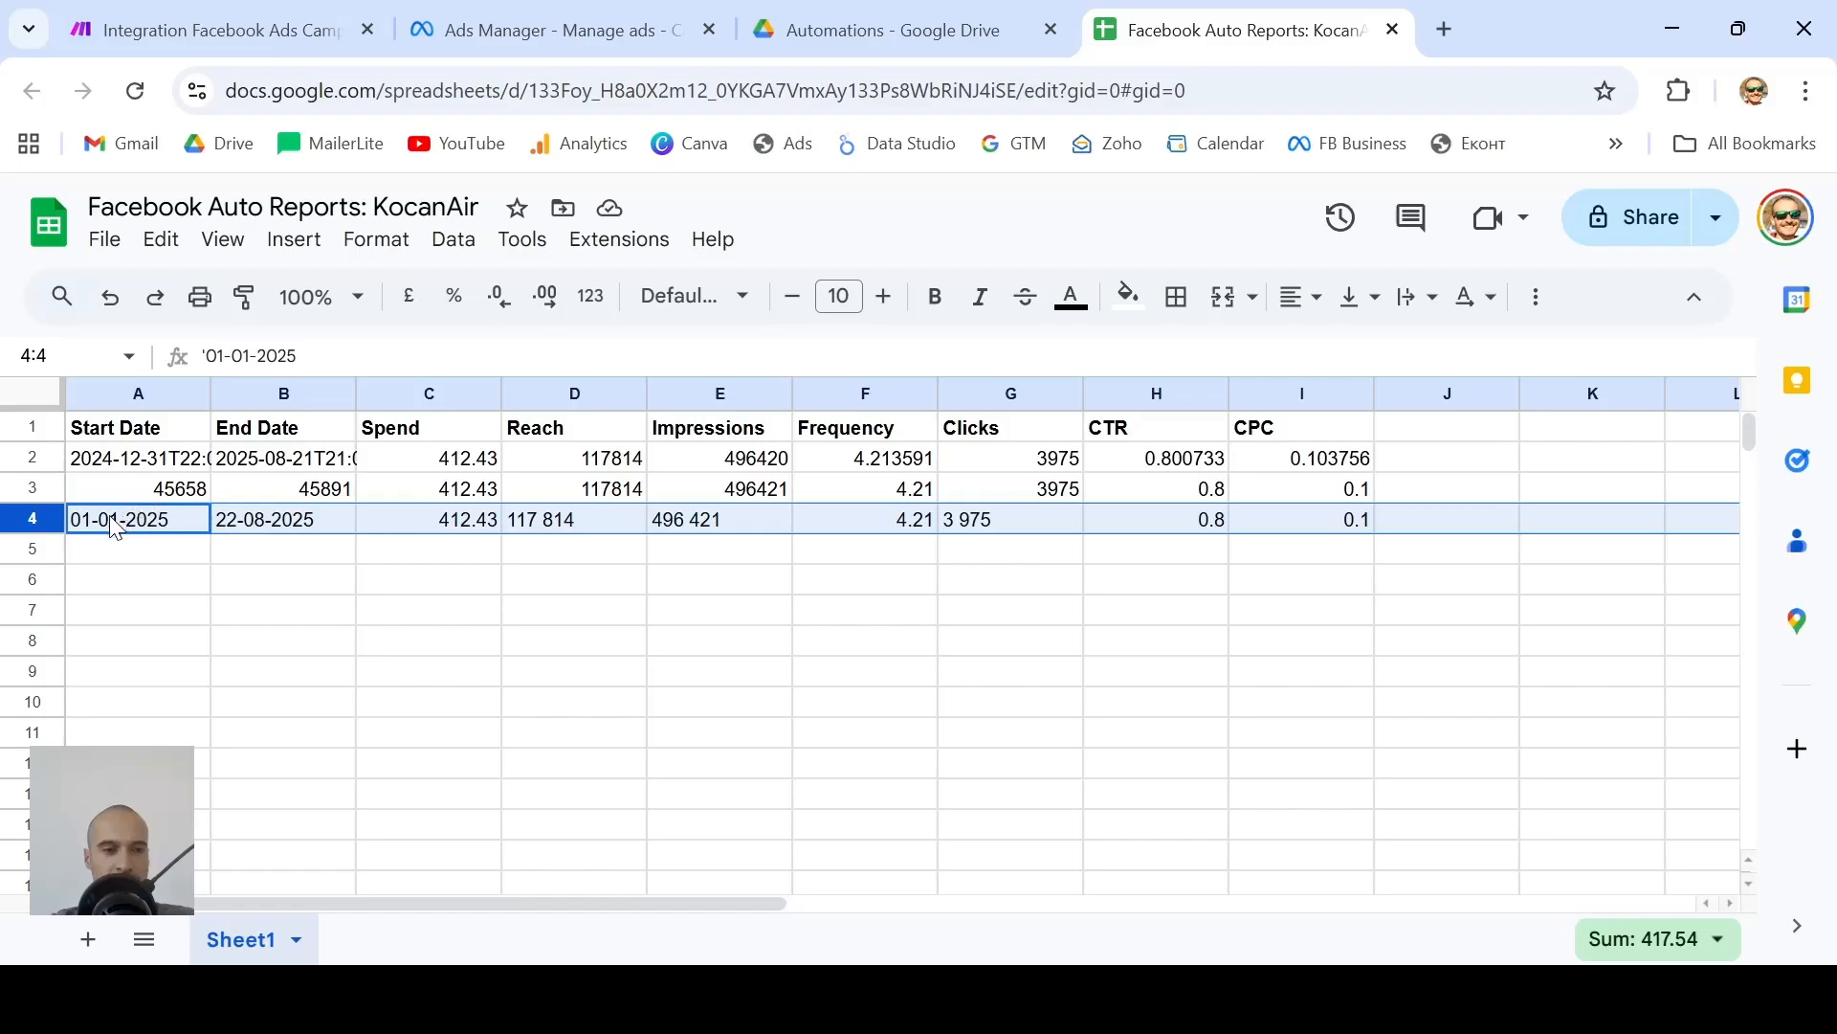
left_click(137, 530)
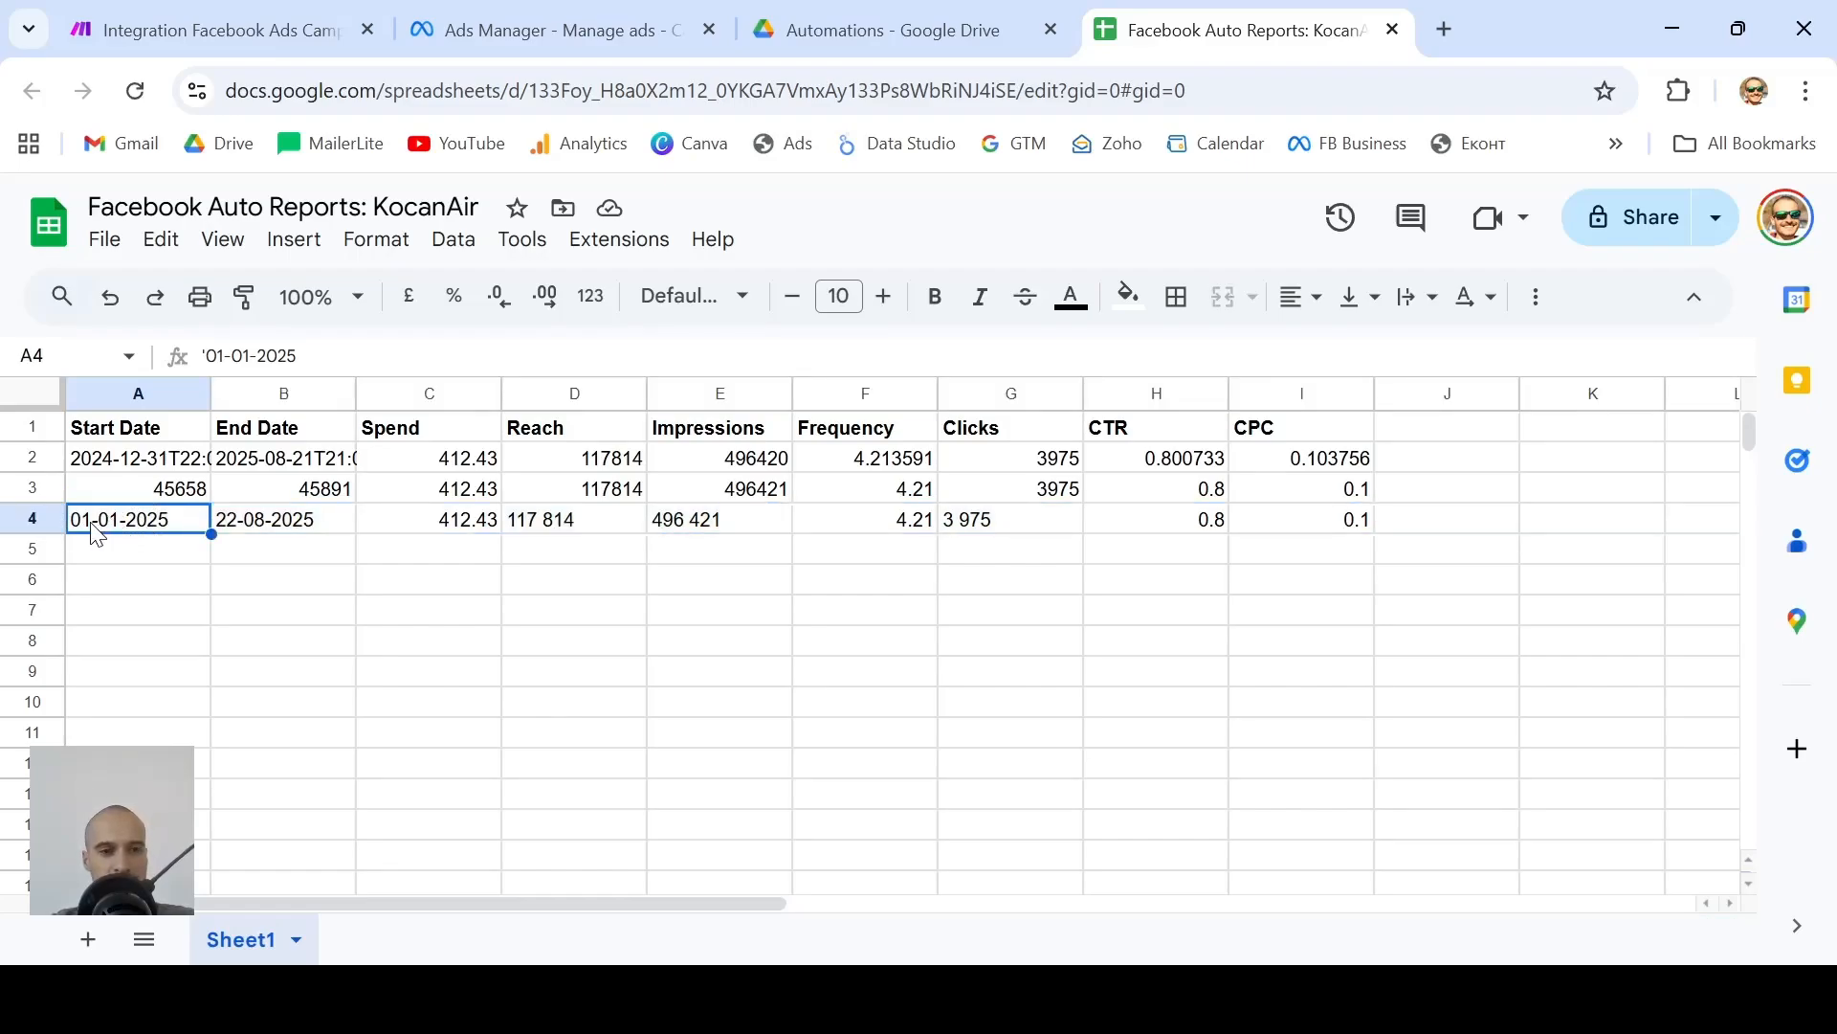
left_click(271, 532)
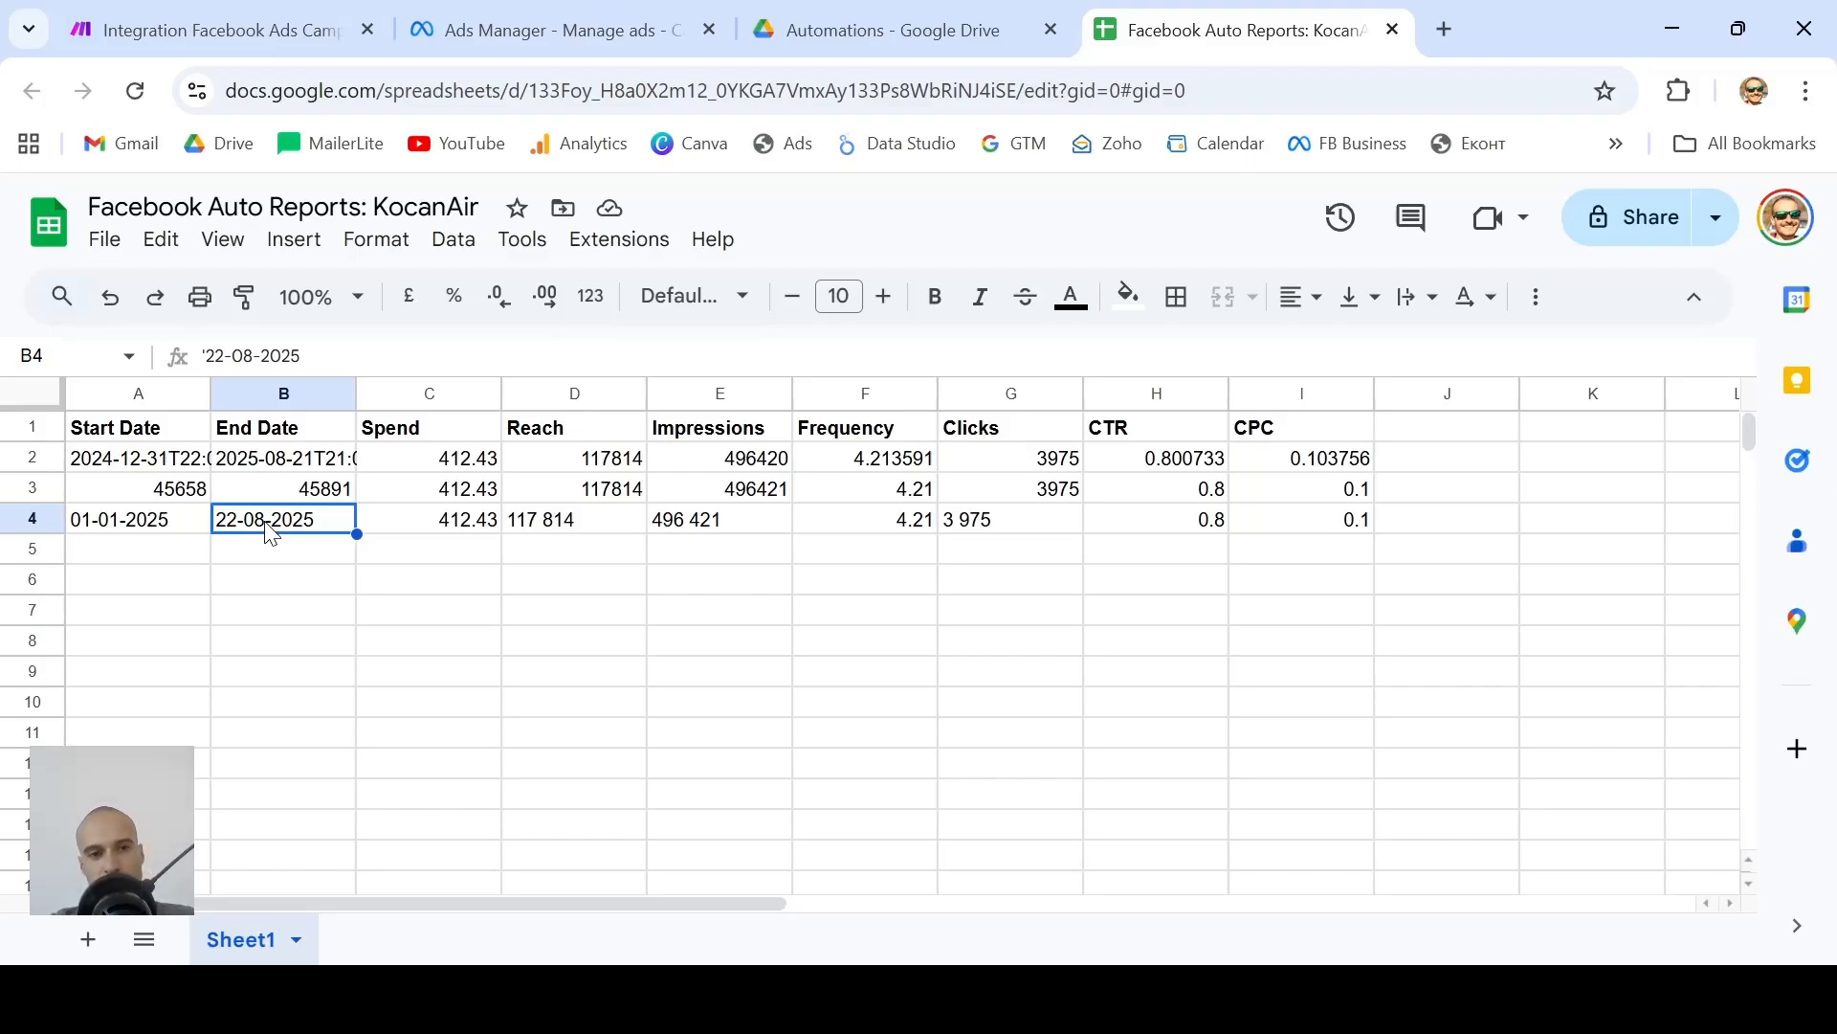
left_click(443, 528)
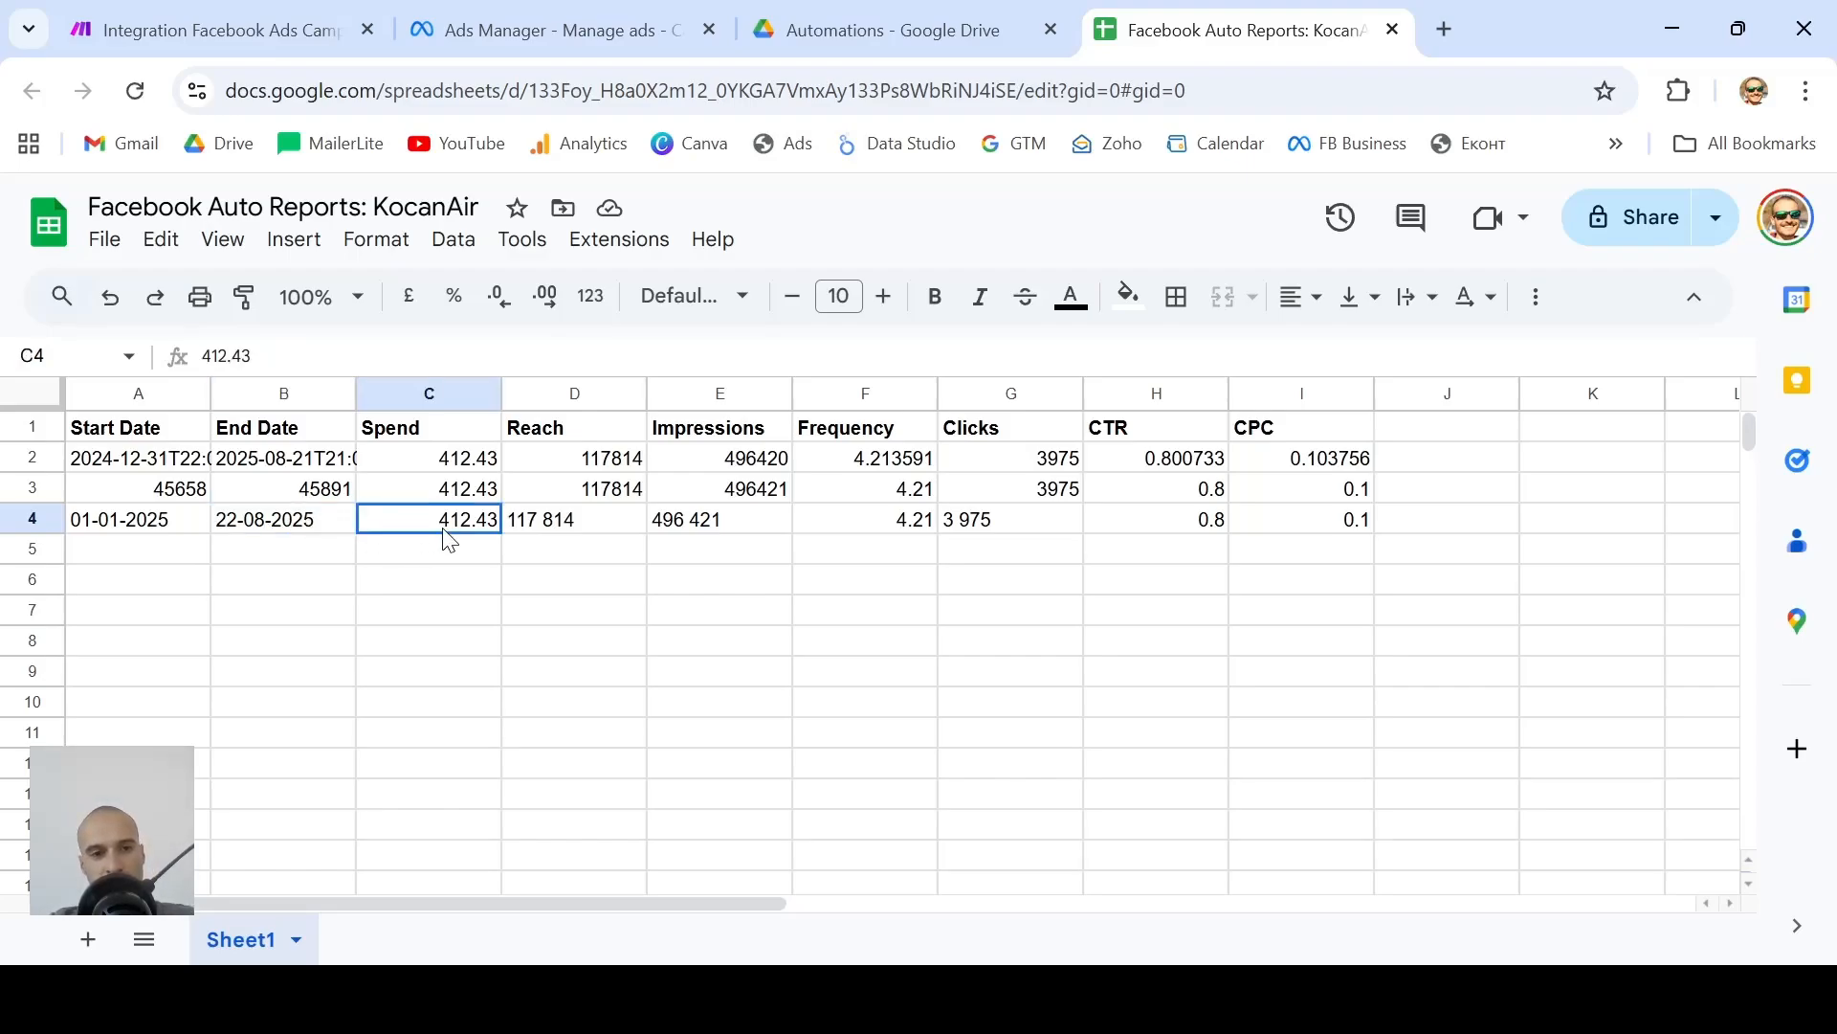
left_click(555, 531)
left_click(706, 531)
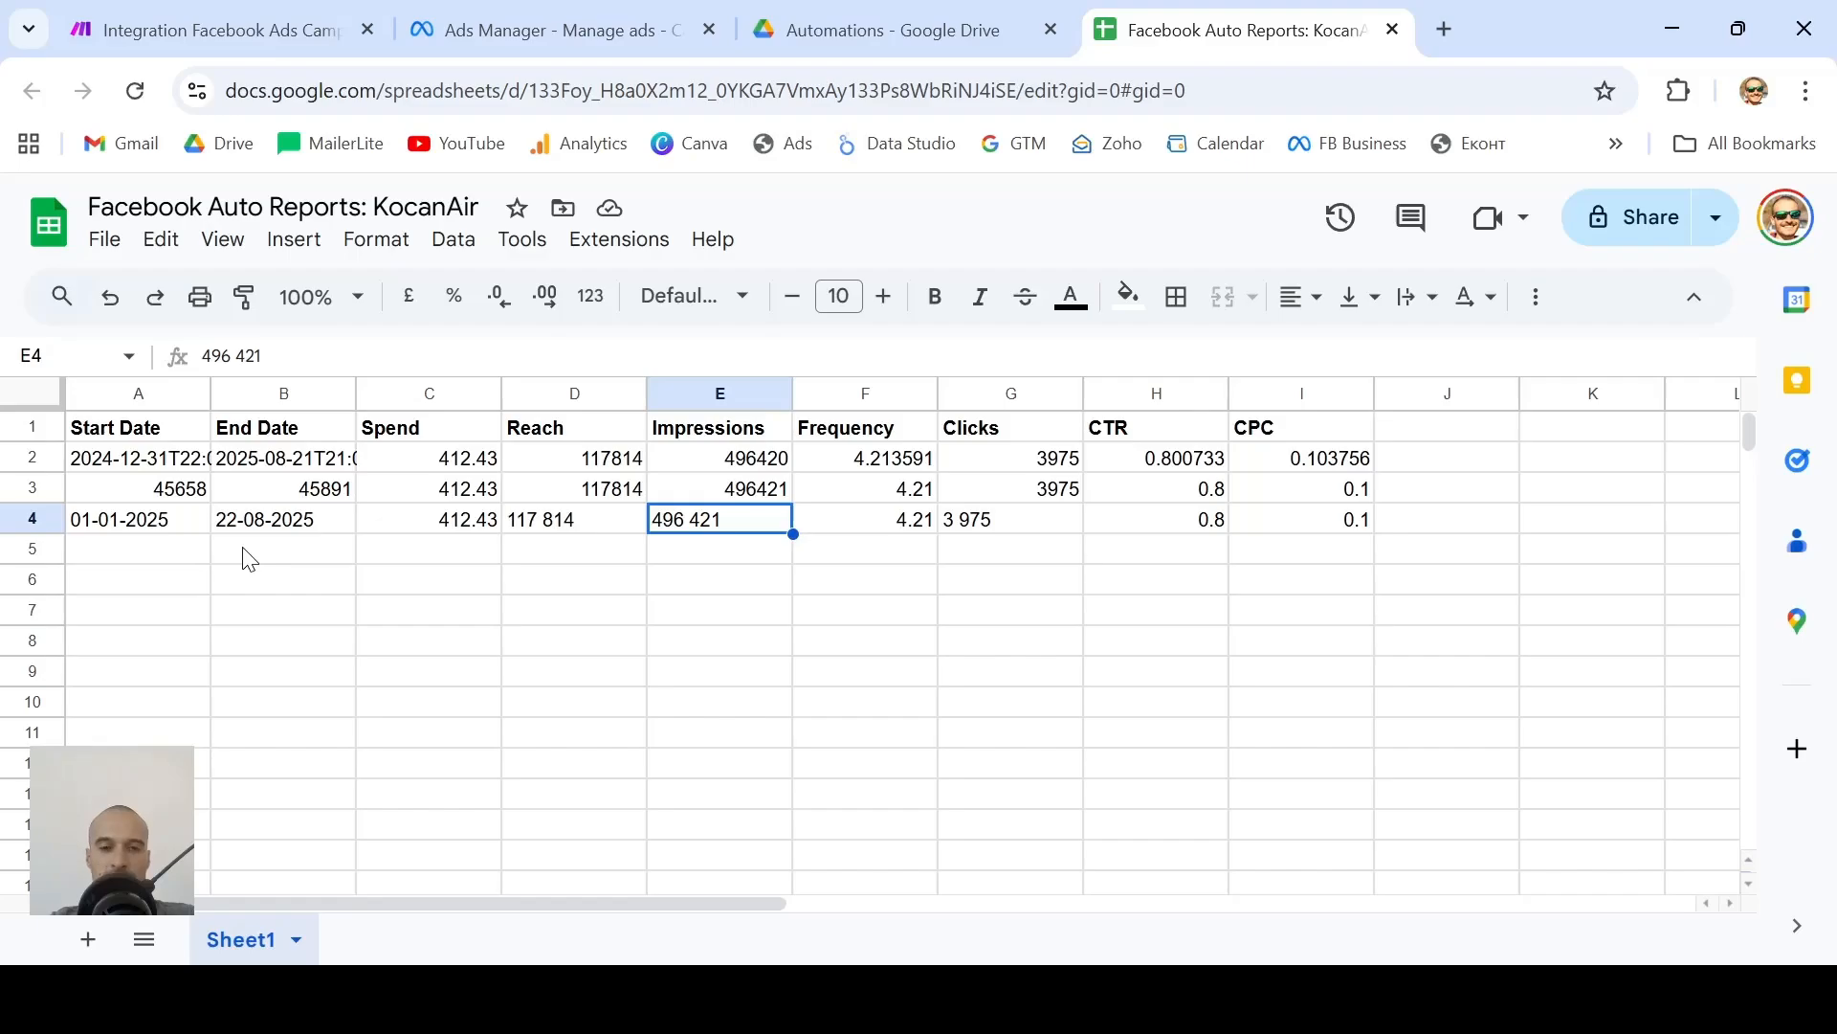
left_click(198, 29)
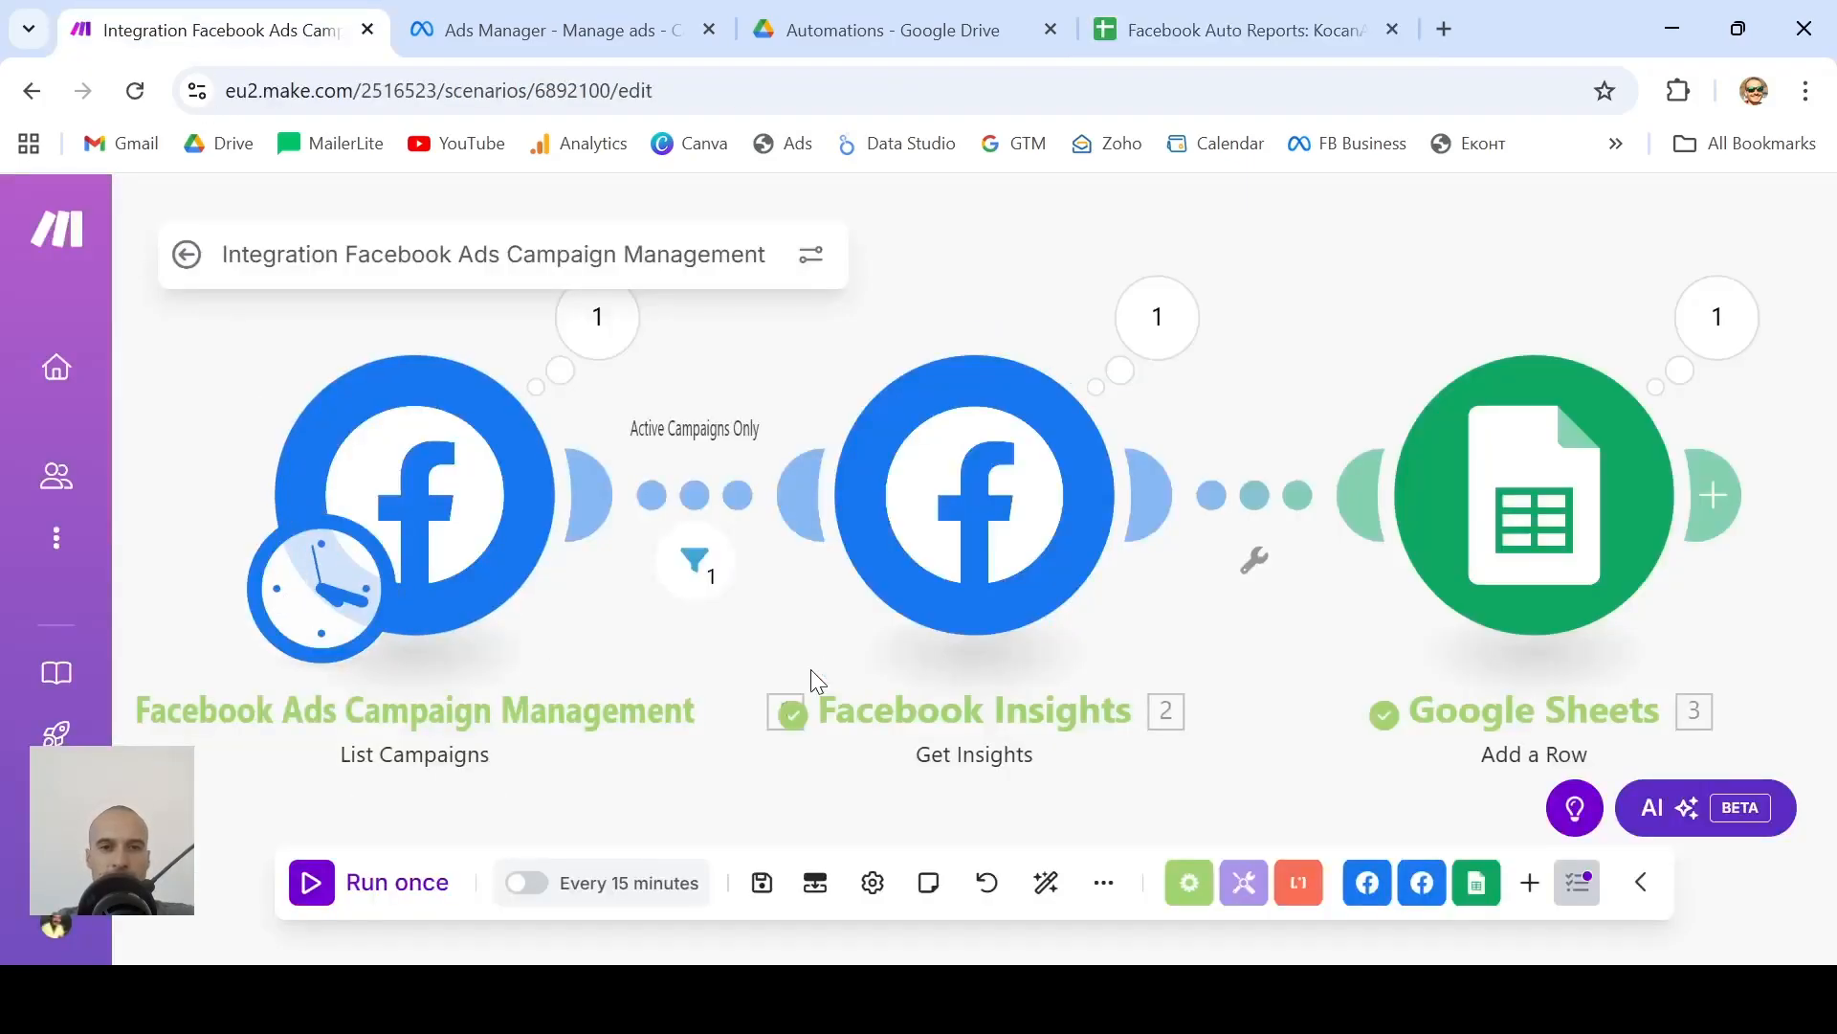
left_click(553, 28)
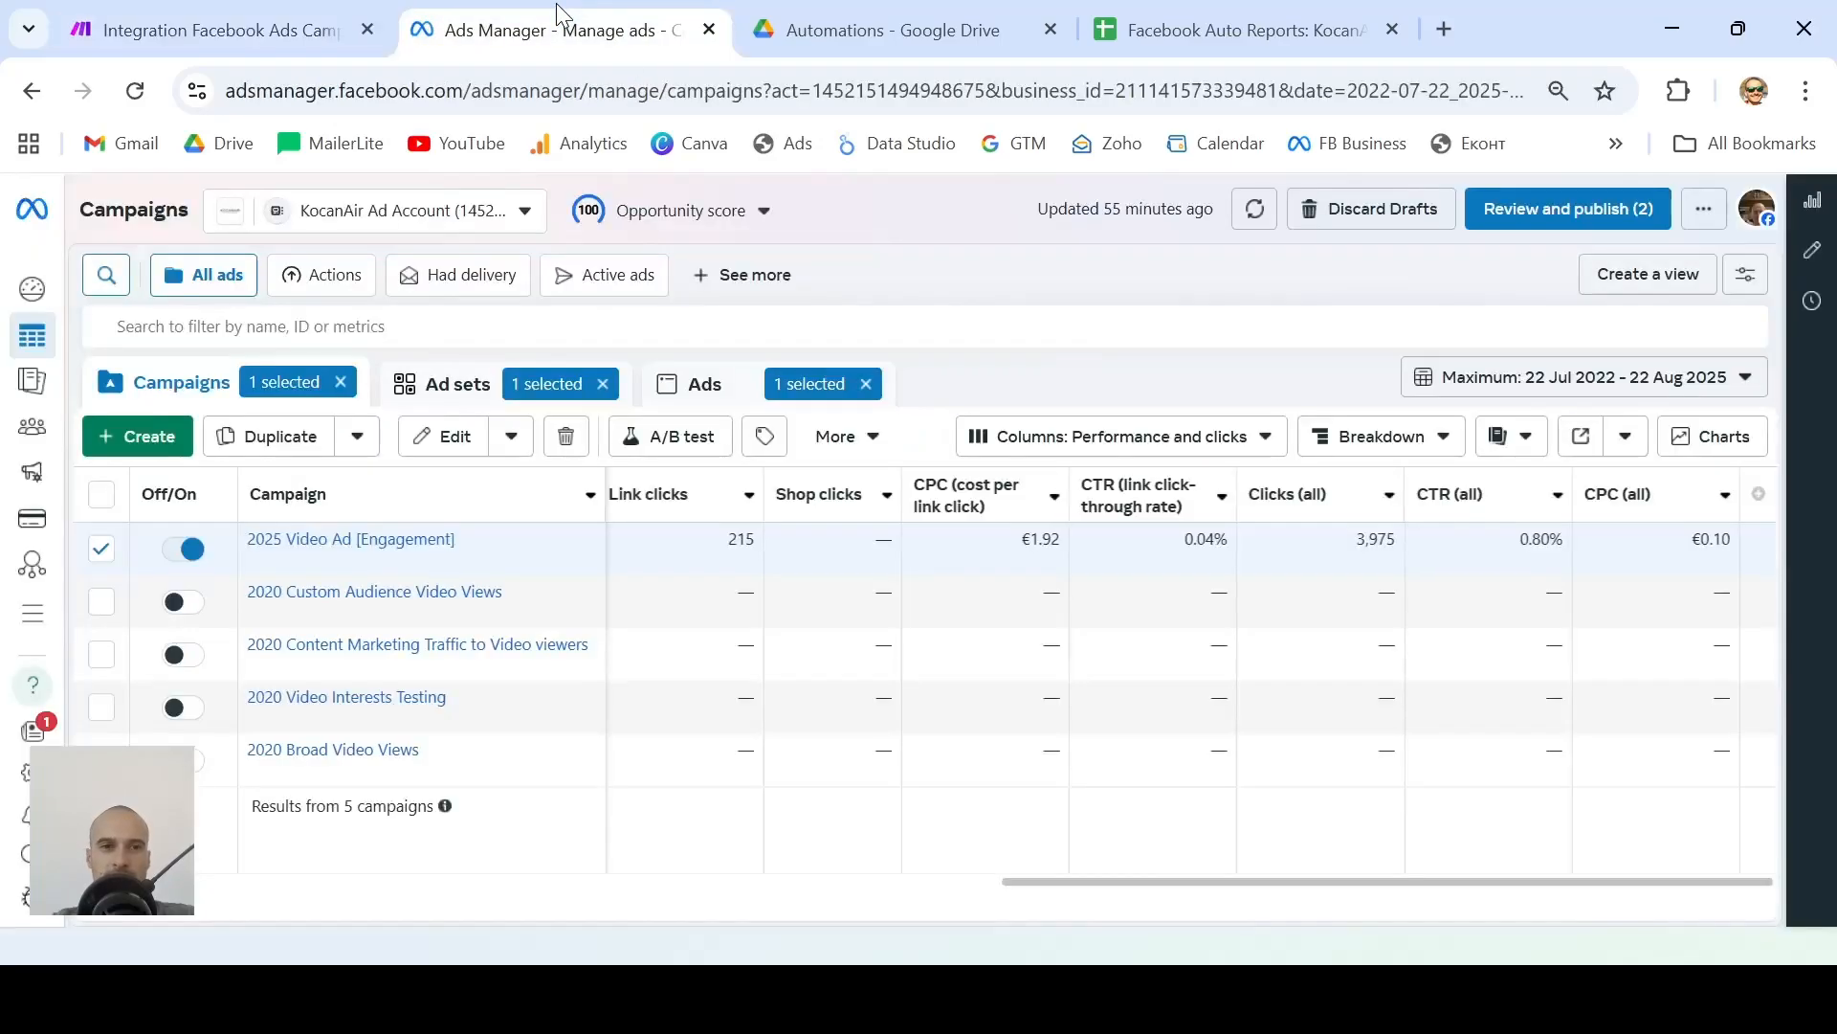
Switch to the Make scenario and schedule it to run on day 1 of the month, without activating it yet
left_click(237, 31)
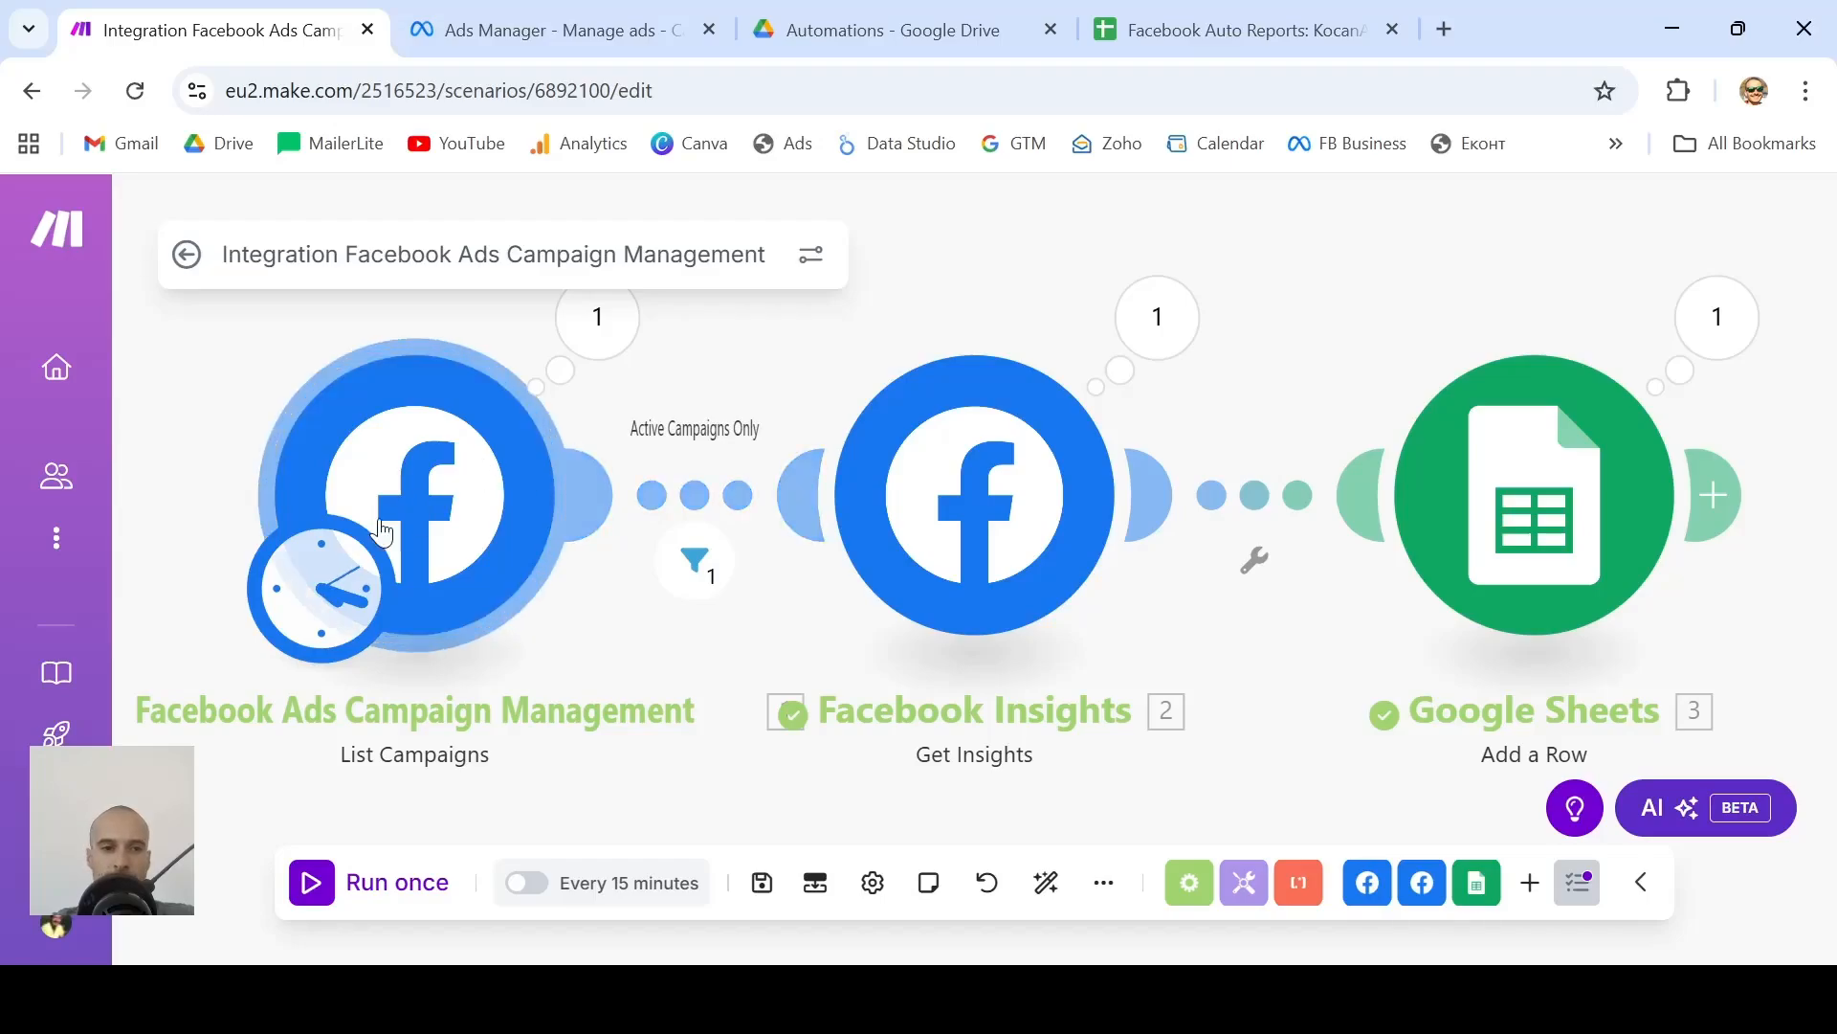
left_click(322, 591)
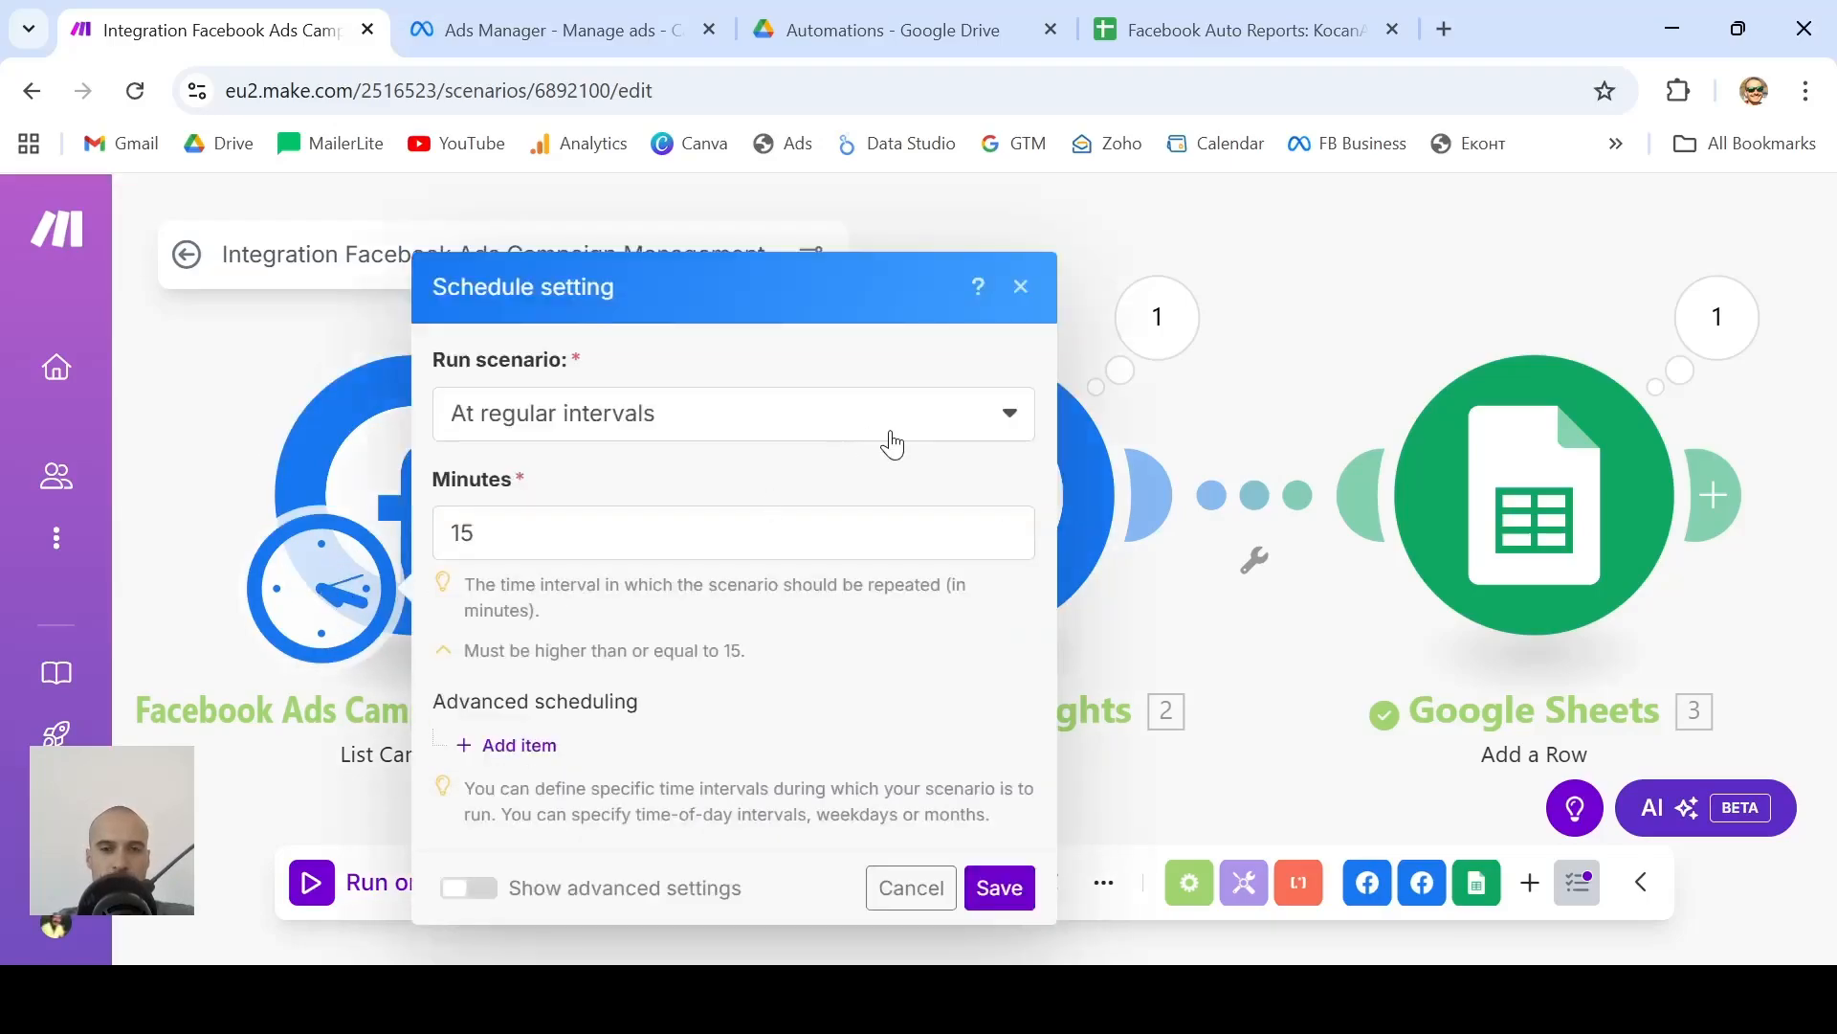
left_click(929, 429)
left_click(654, 622)
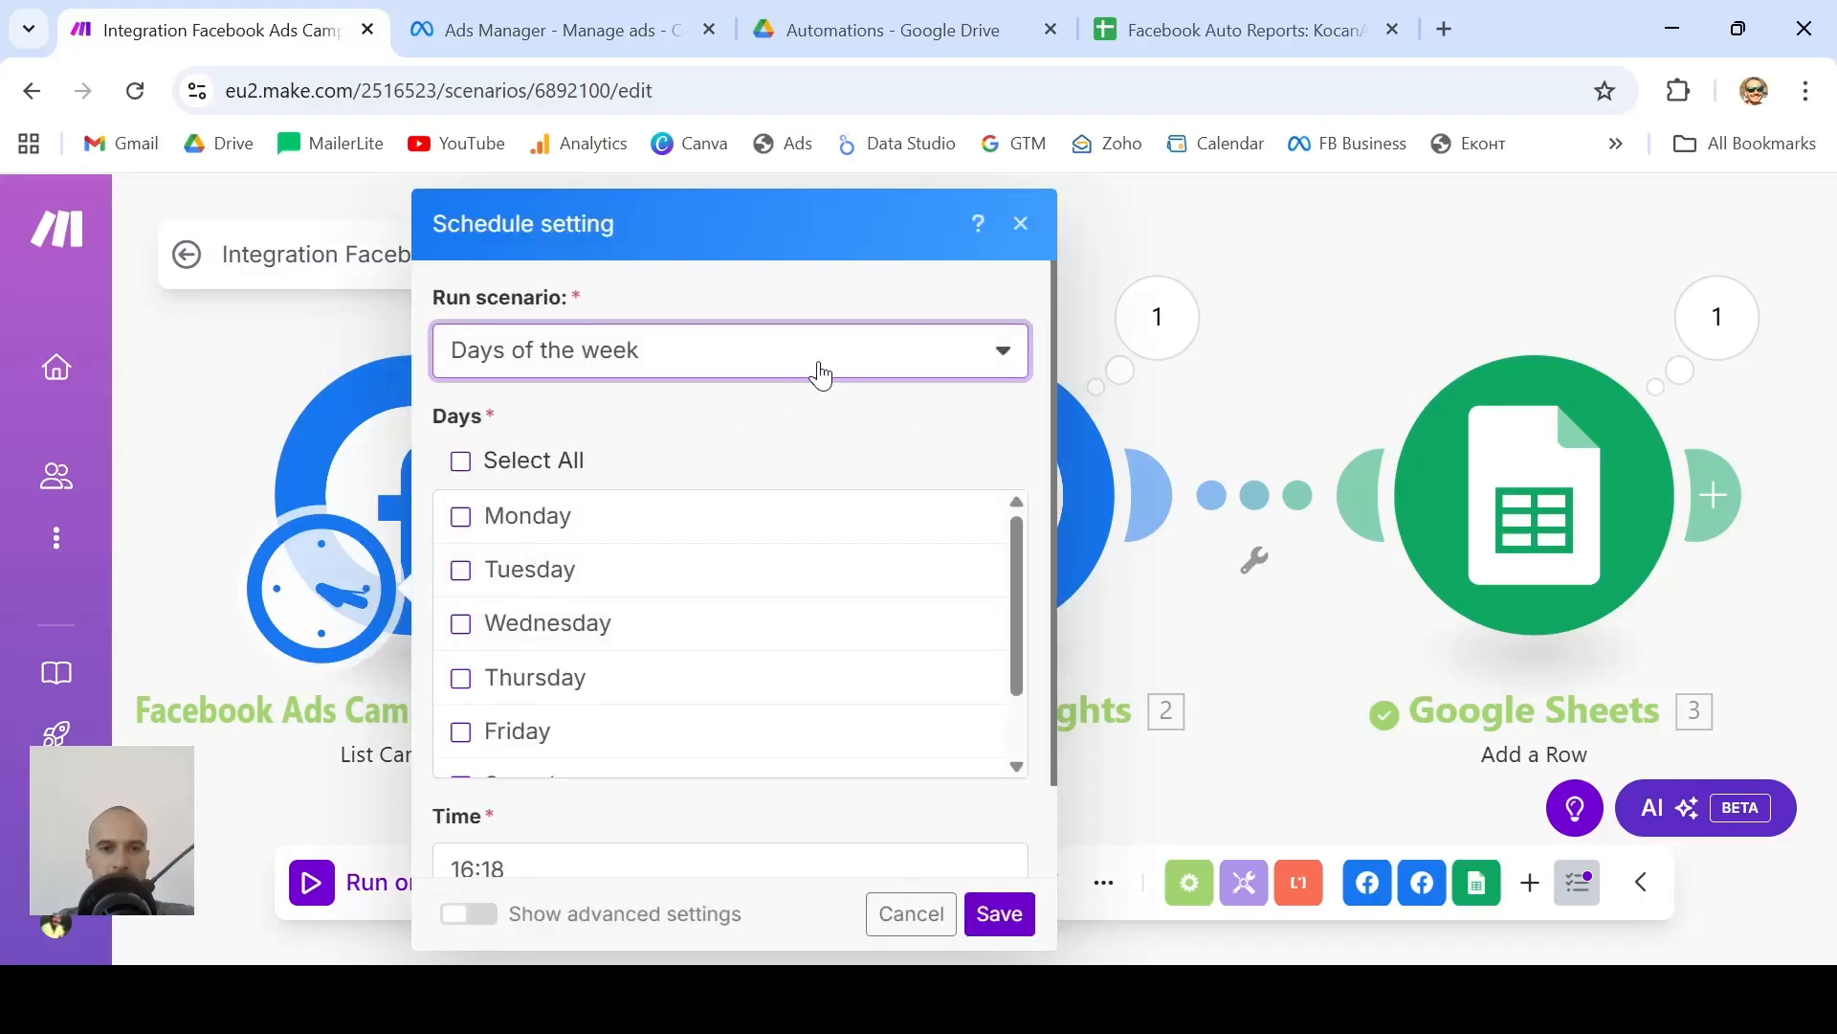
left_click(866, 351)
left_click(561, 601)
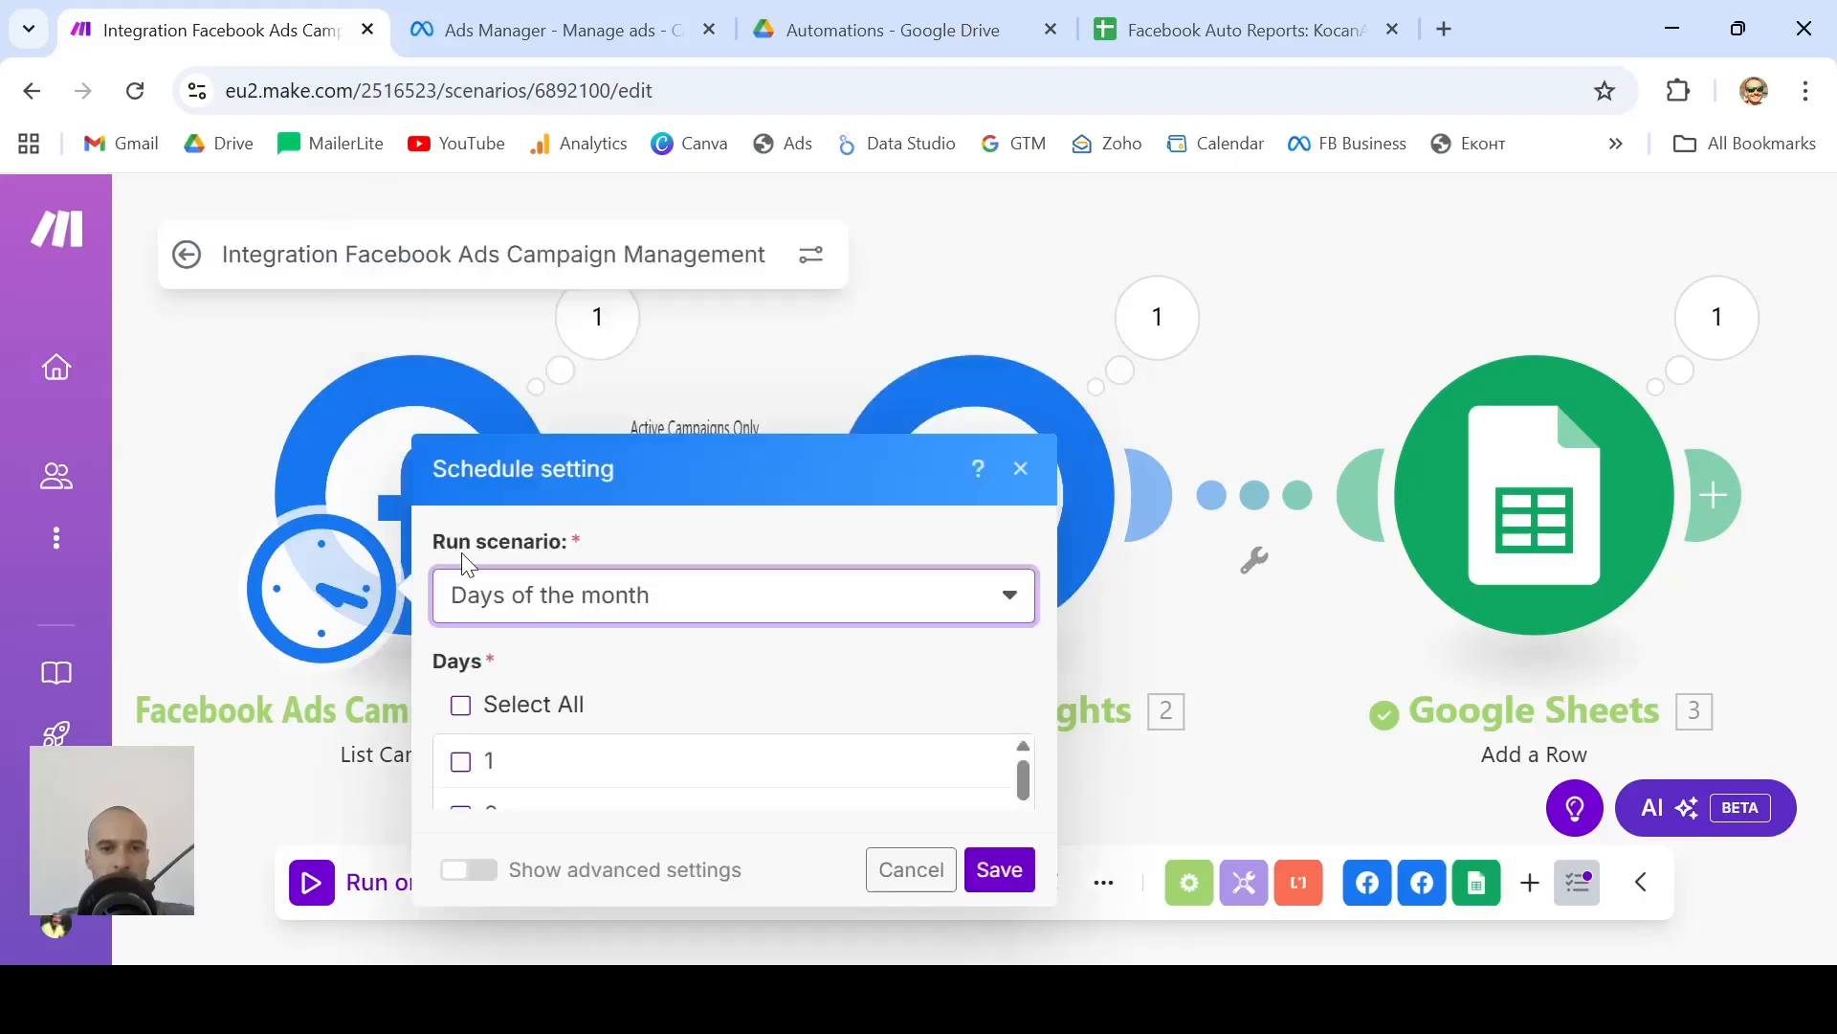
left_click(473, 525)
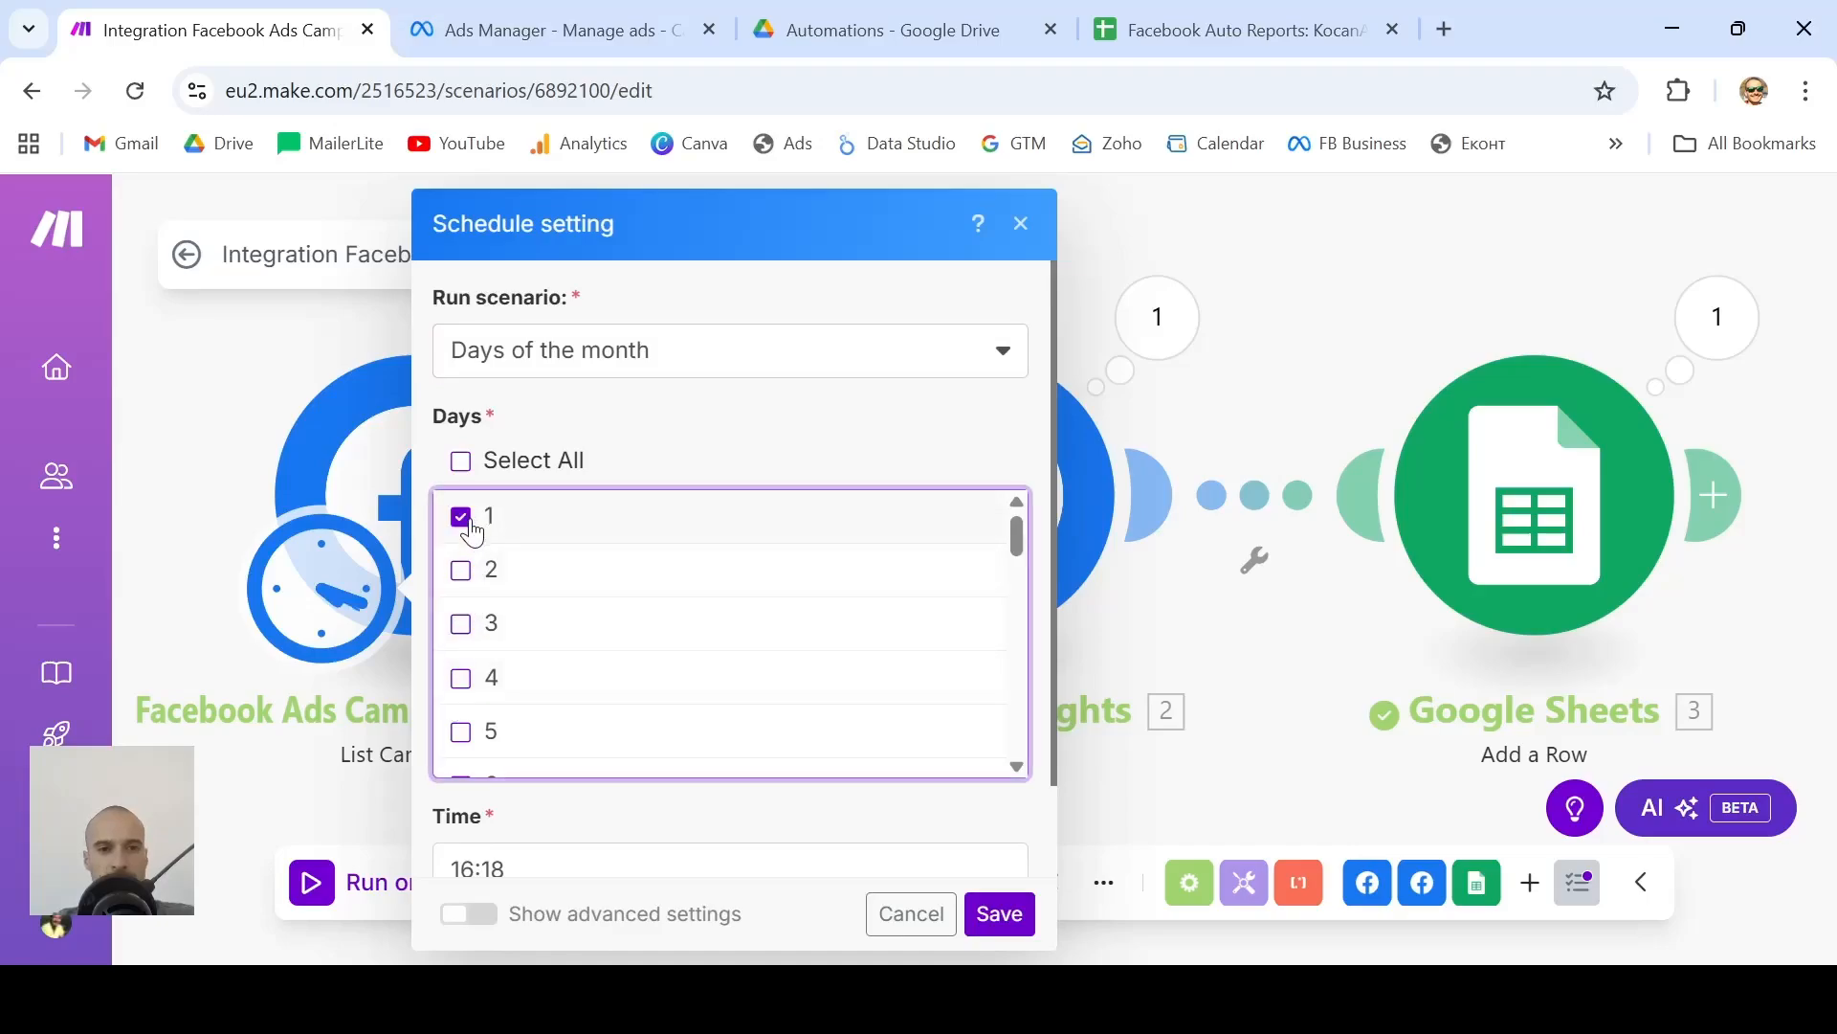
left_click(999, 914)
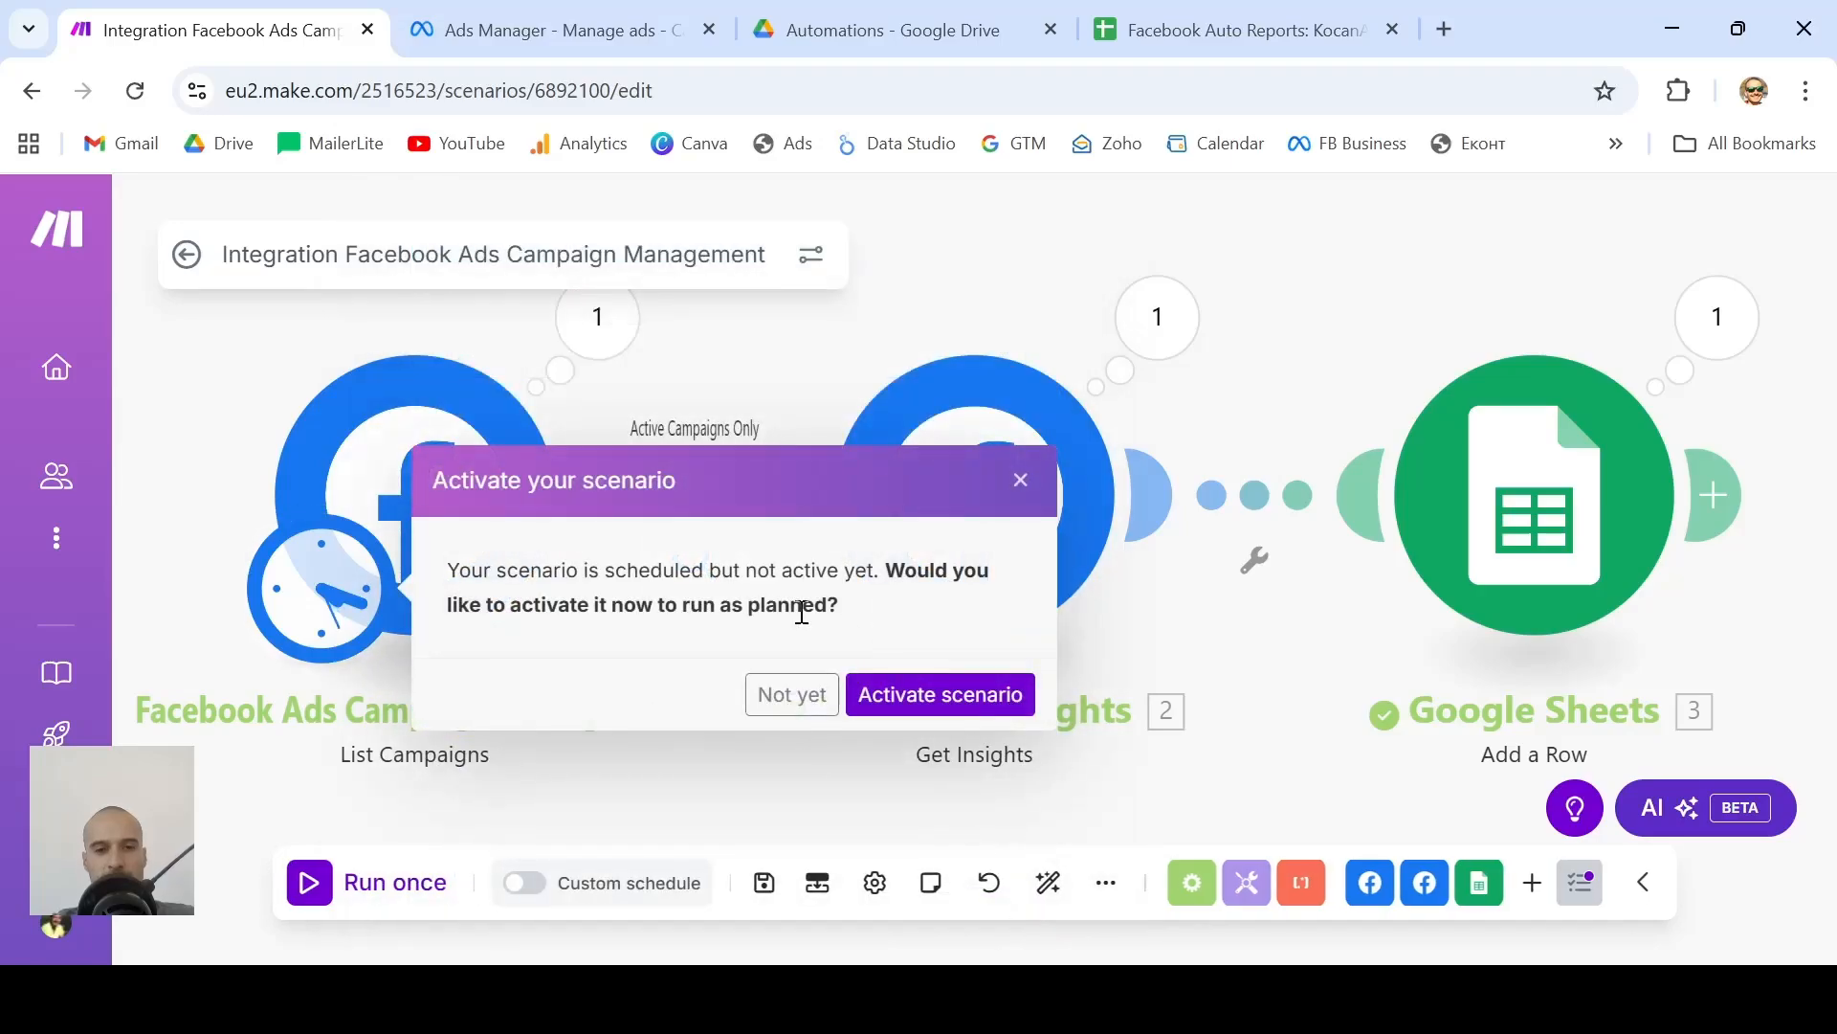
left_click(793, 694)
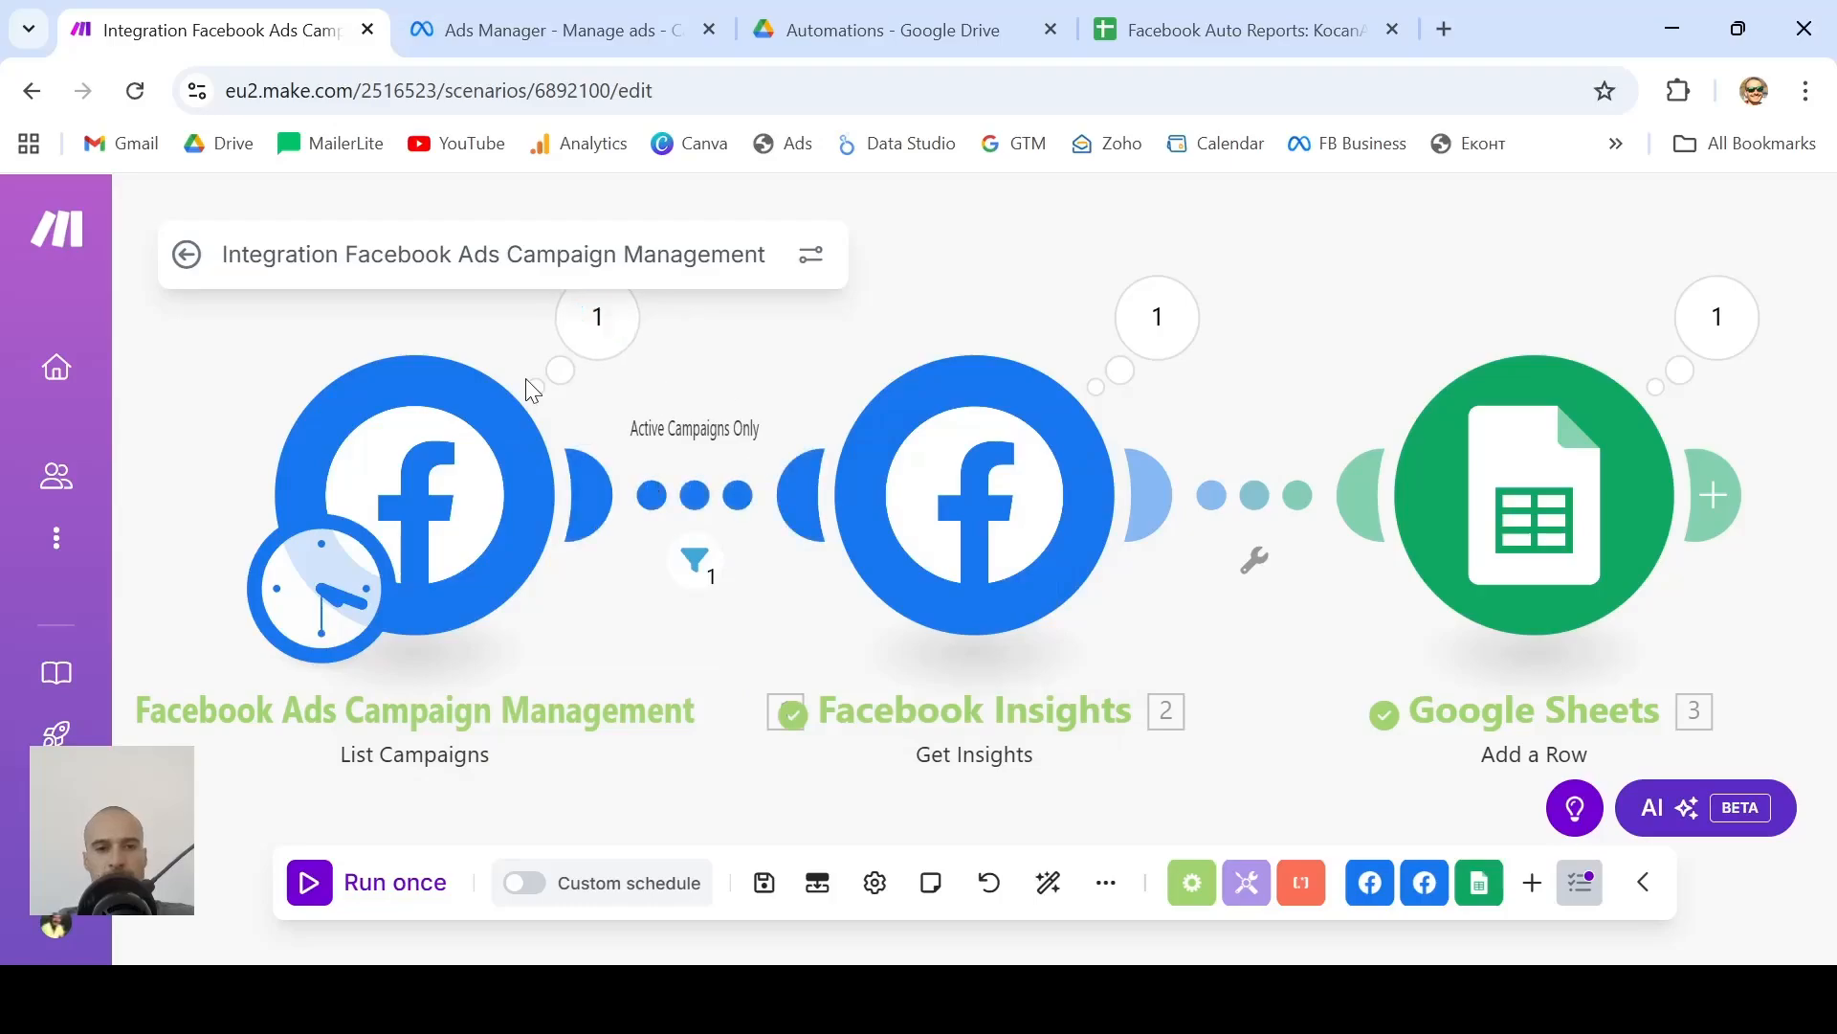
Change the Date Preset in the Facebook Insights module to Last Month
left_click(1020, 534)
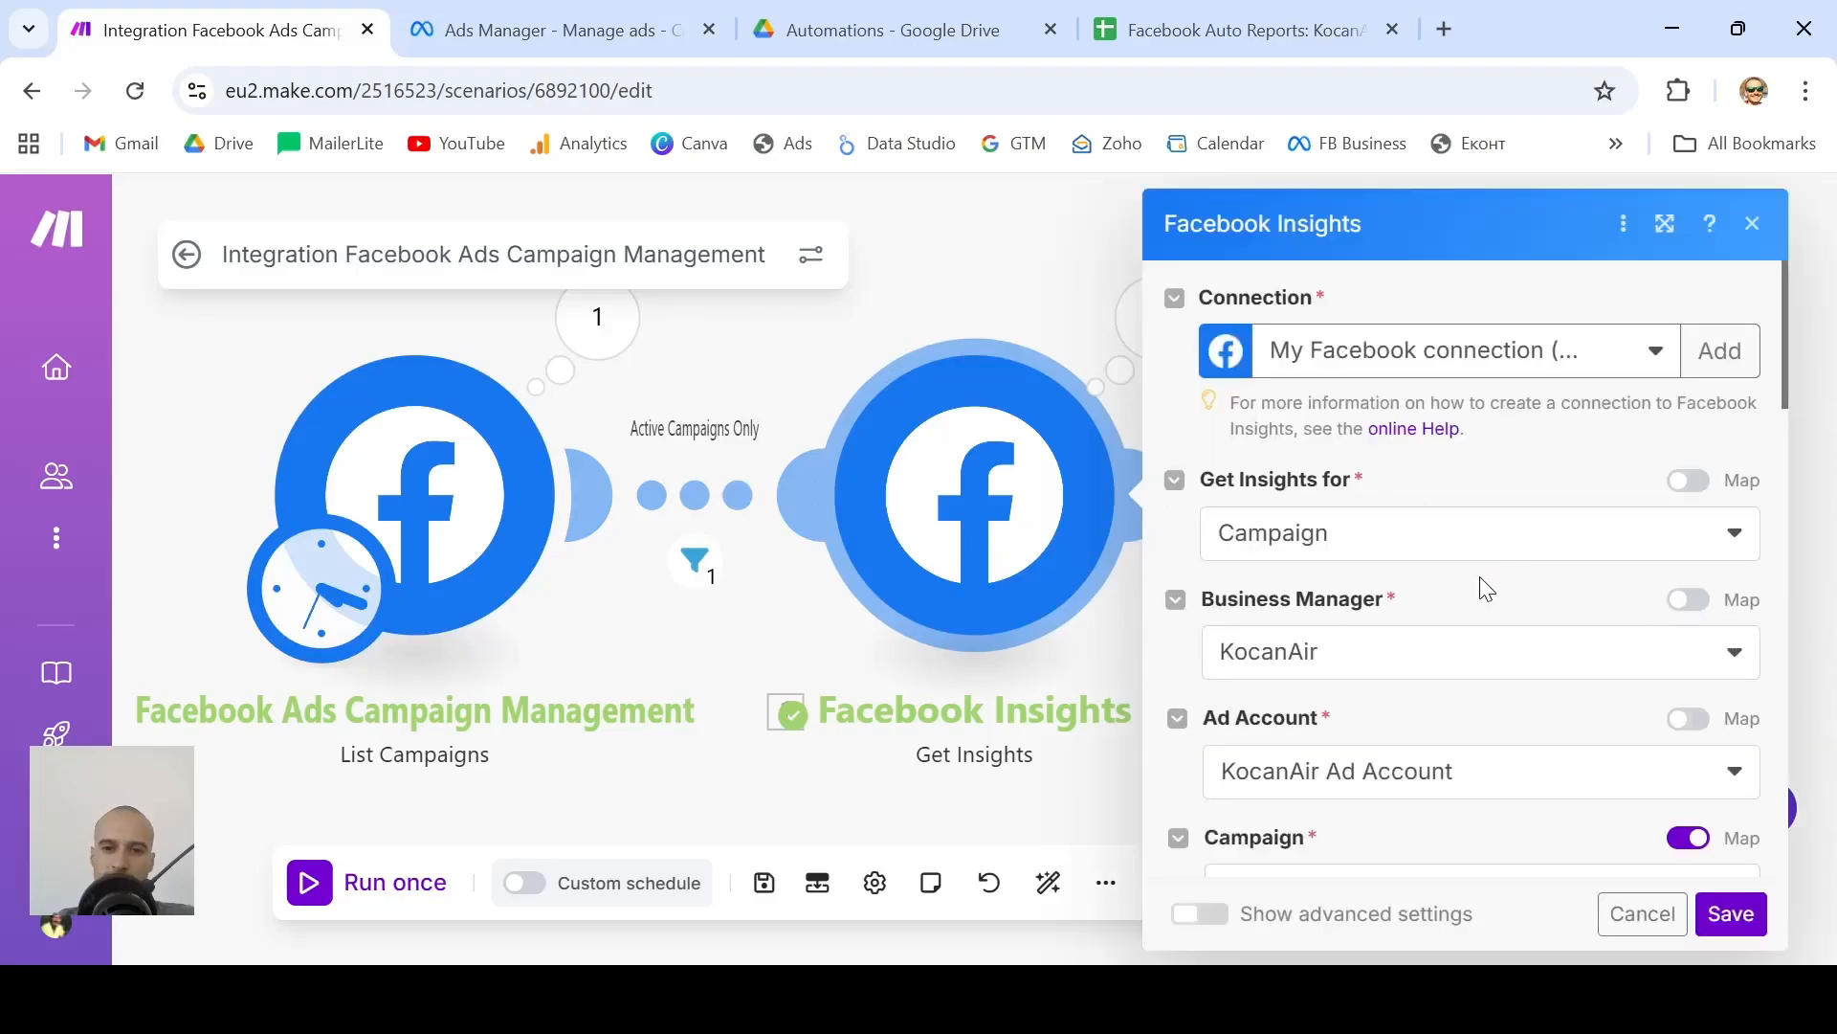
scroll(1421, 657, "down", 1)
scroll(1421, 657, "down", 5)
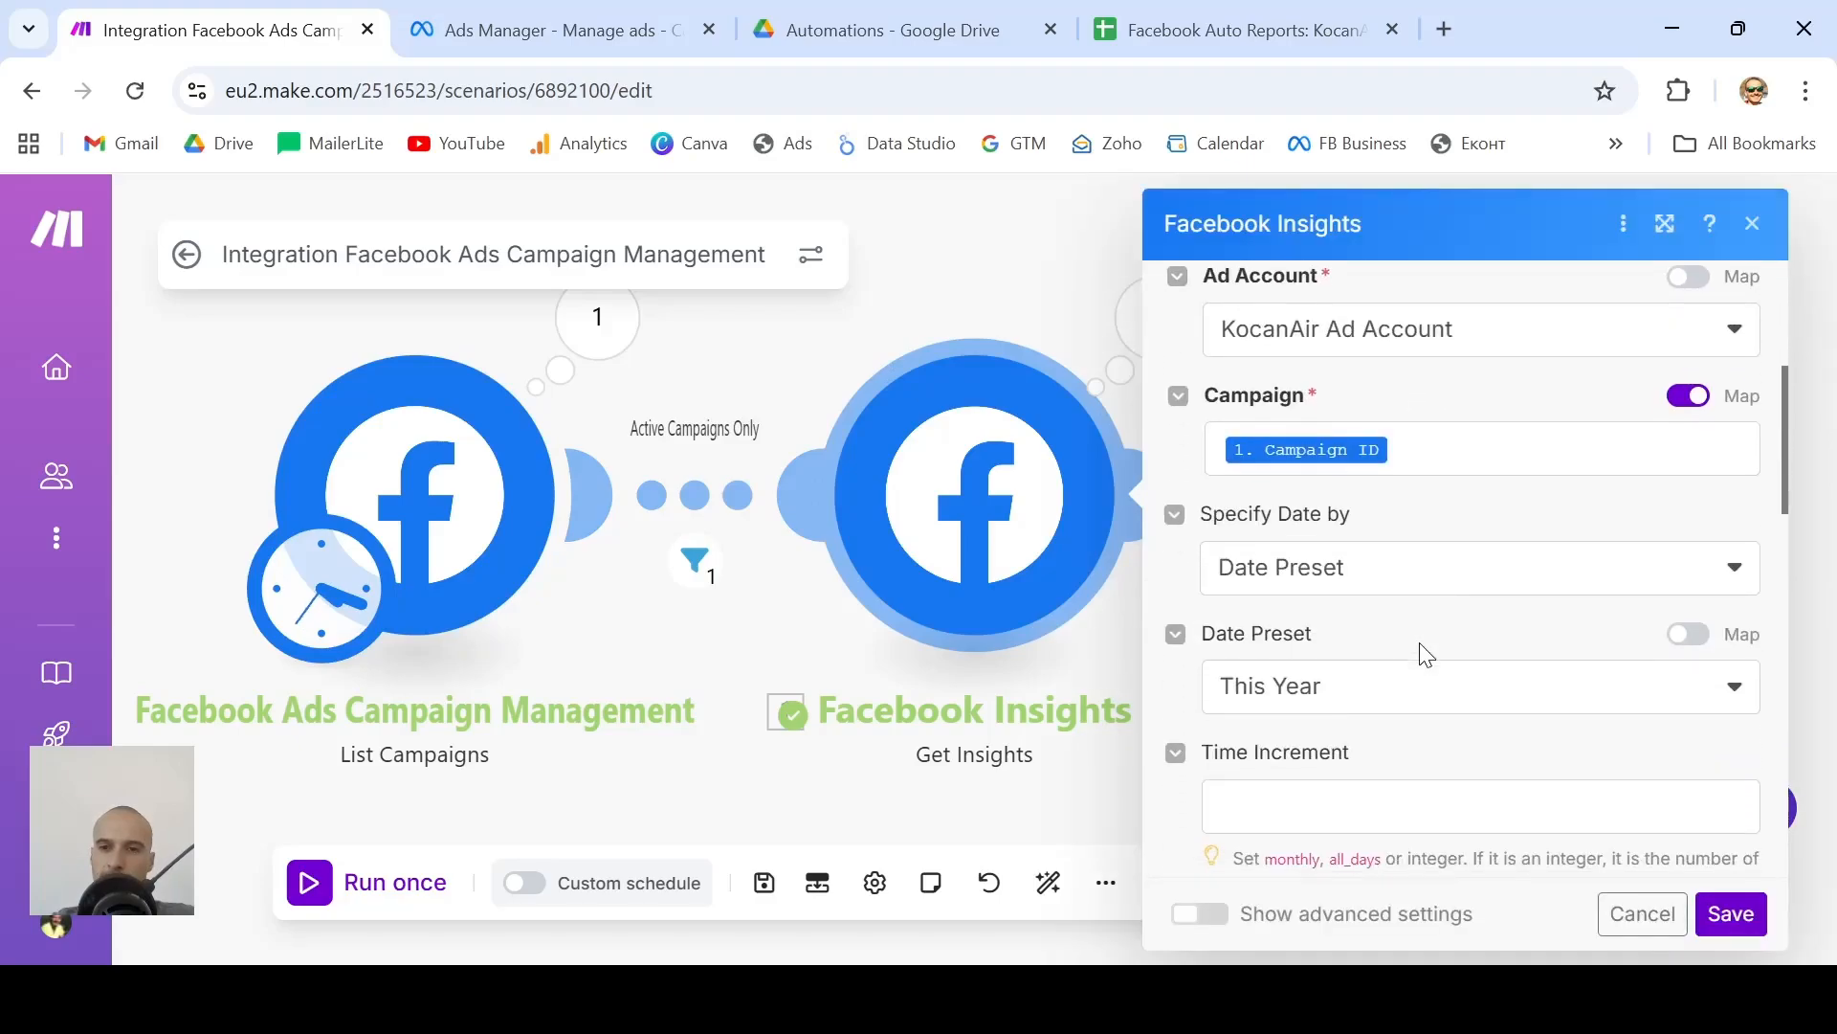
left_click(1545, 630)
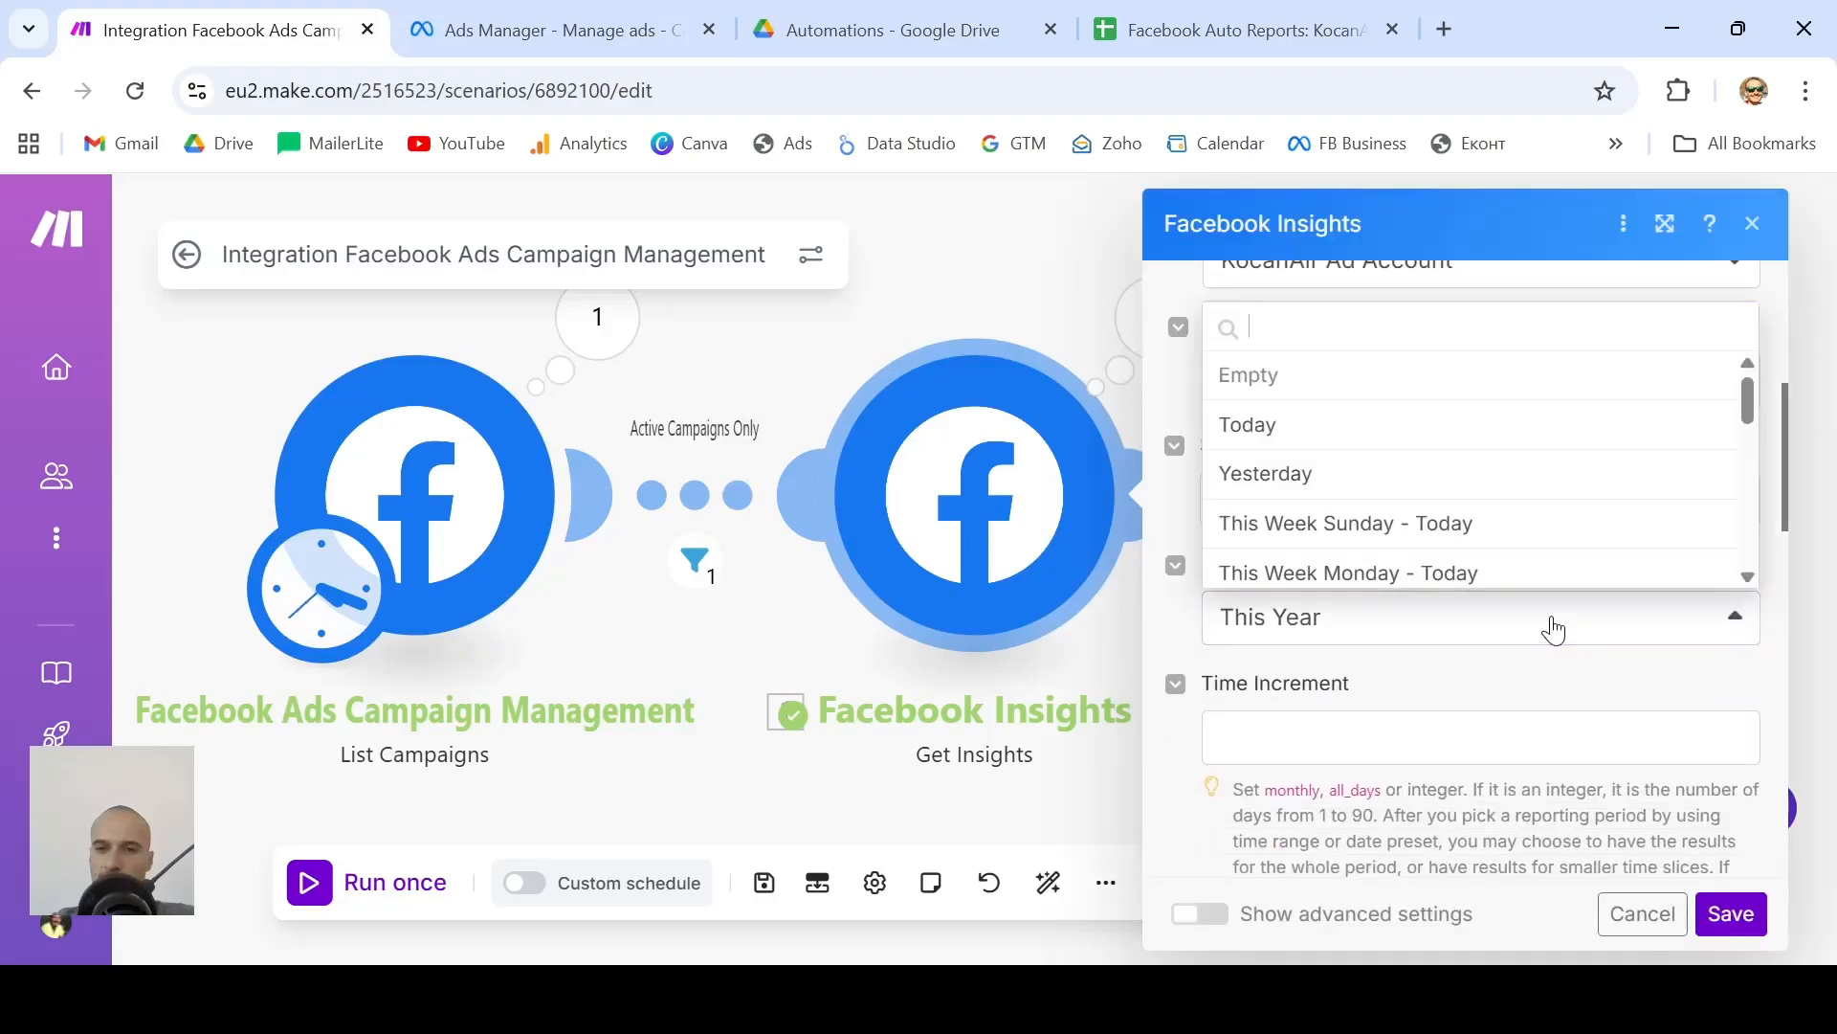
scroll(1560, 514, "down", 3)
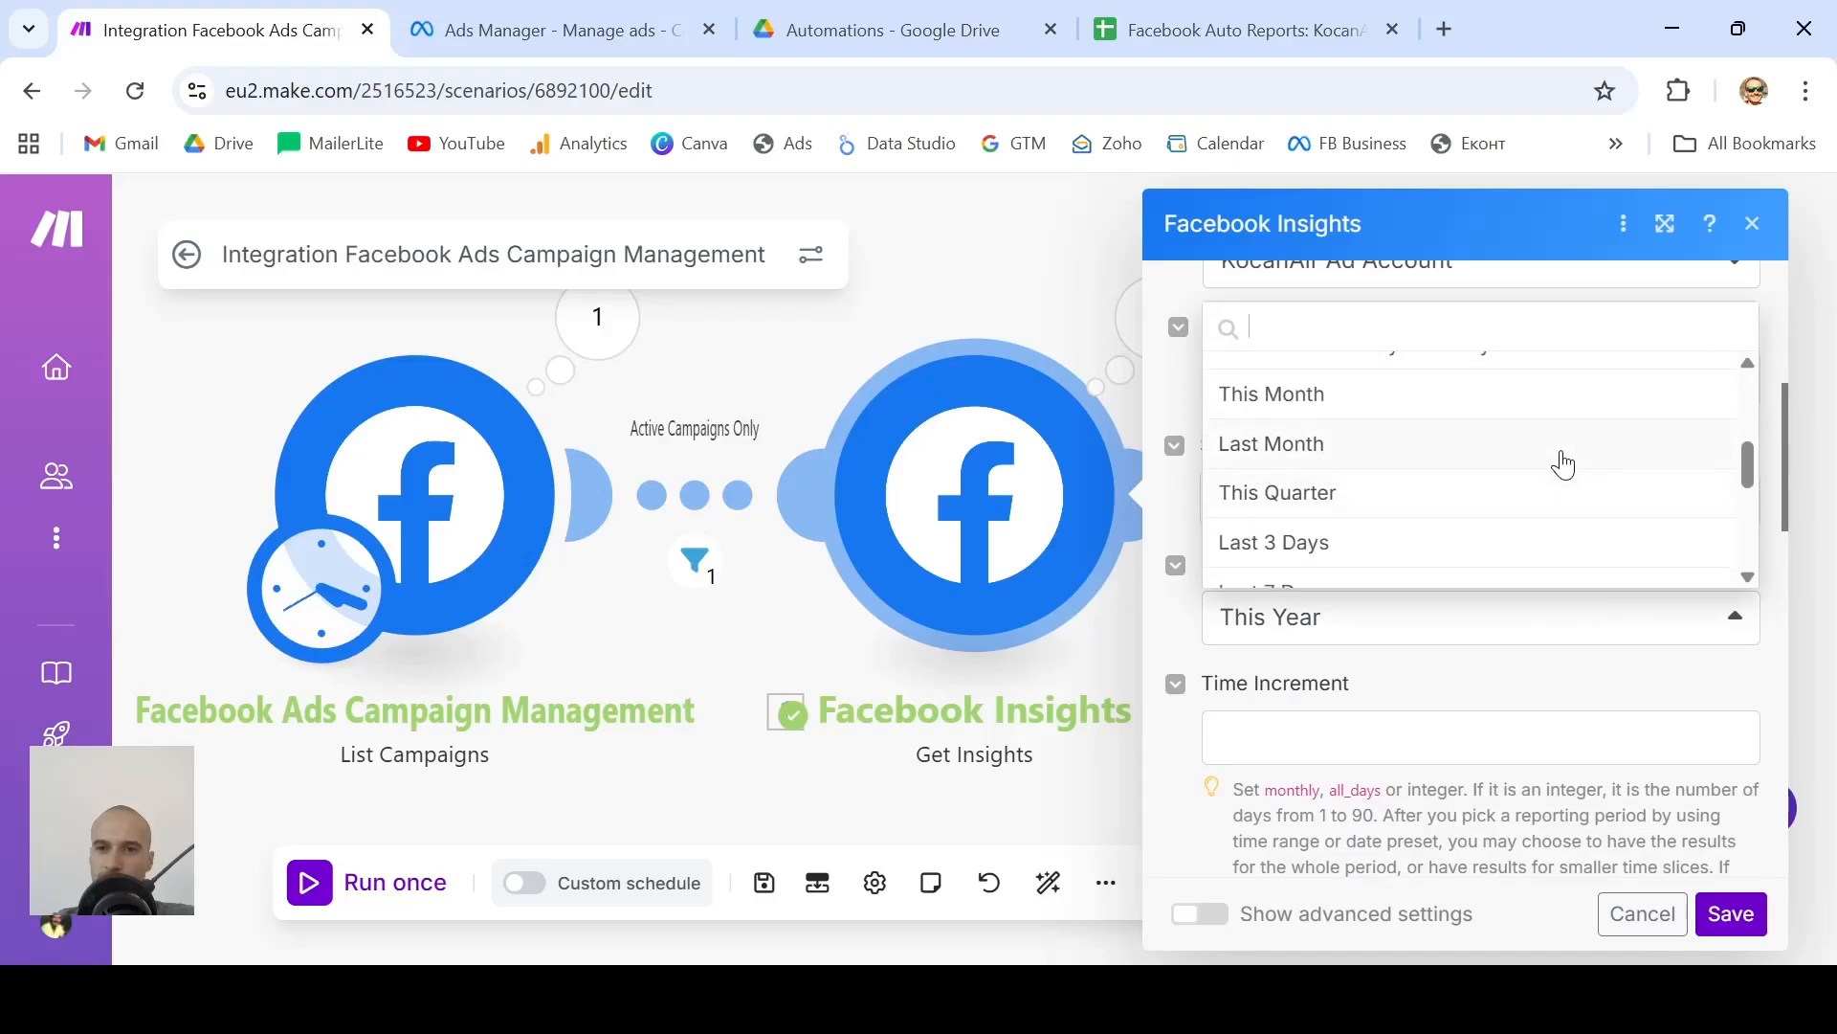
left_click(1565, 463)
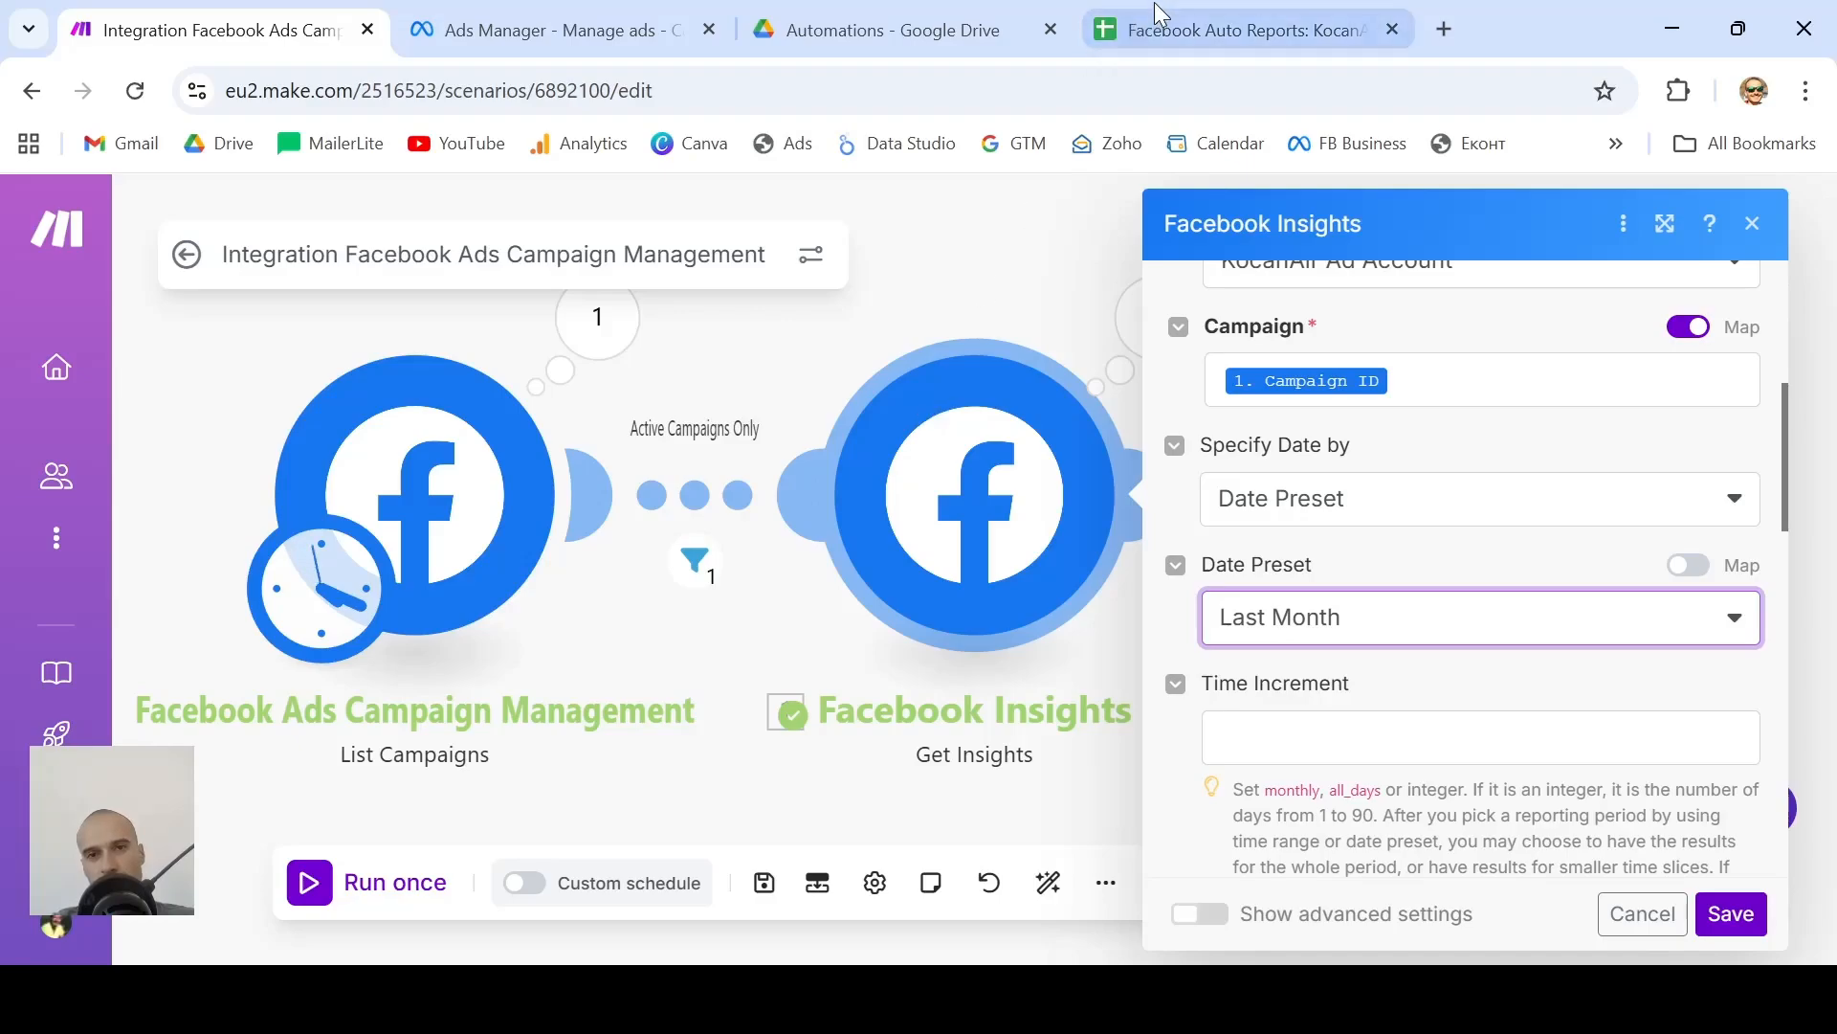
Switch to the KocanAir Google Sheet and review the report row from Start Date to CPC, selecting A4:I4
left_click(1183, 33)
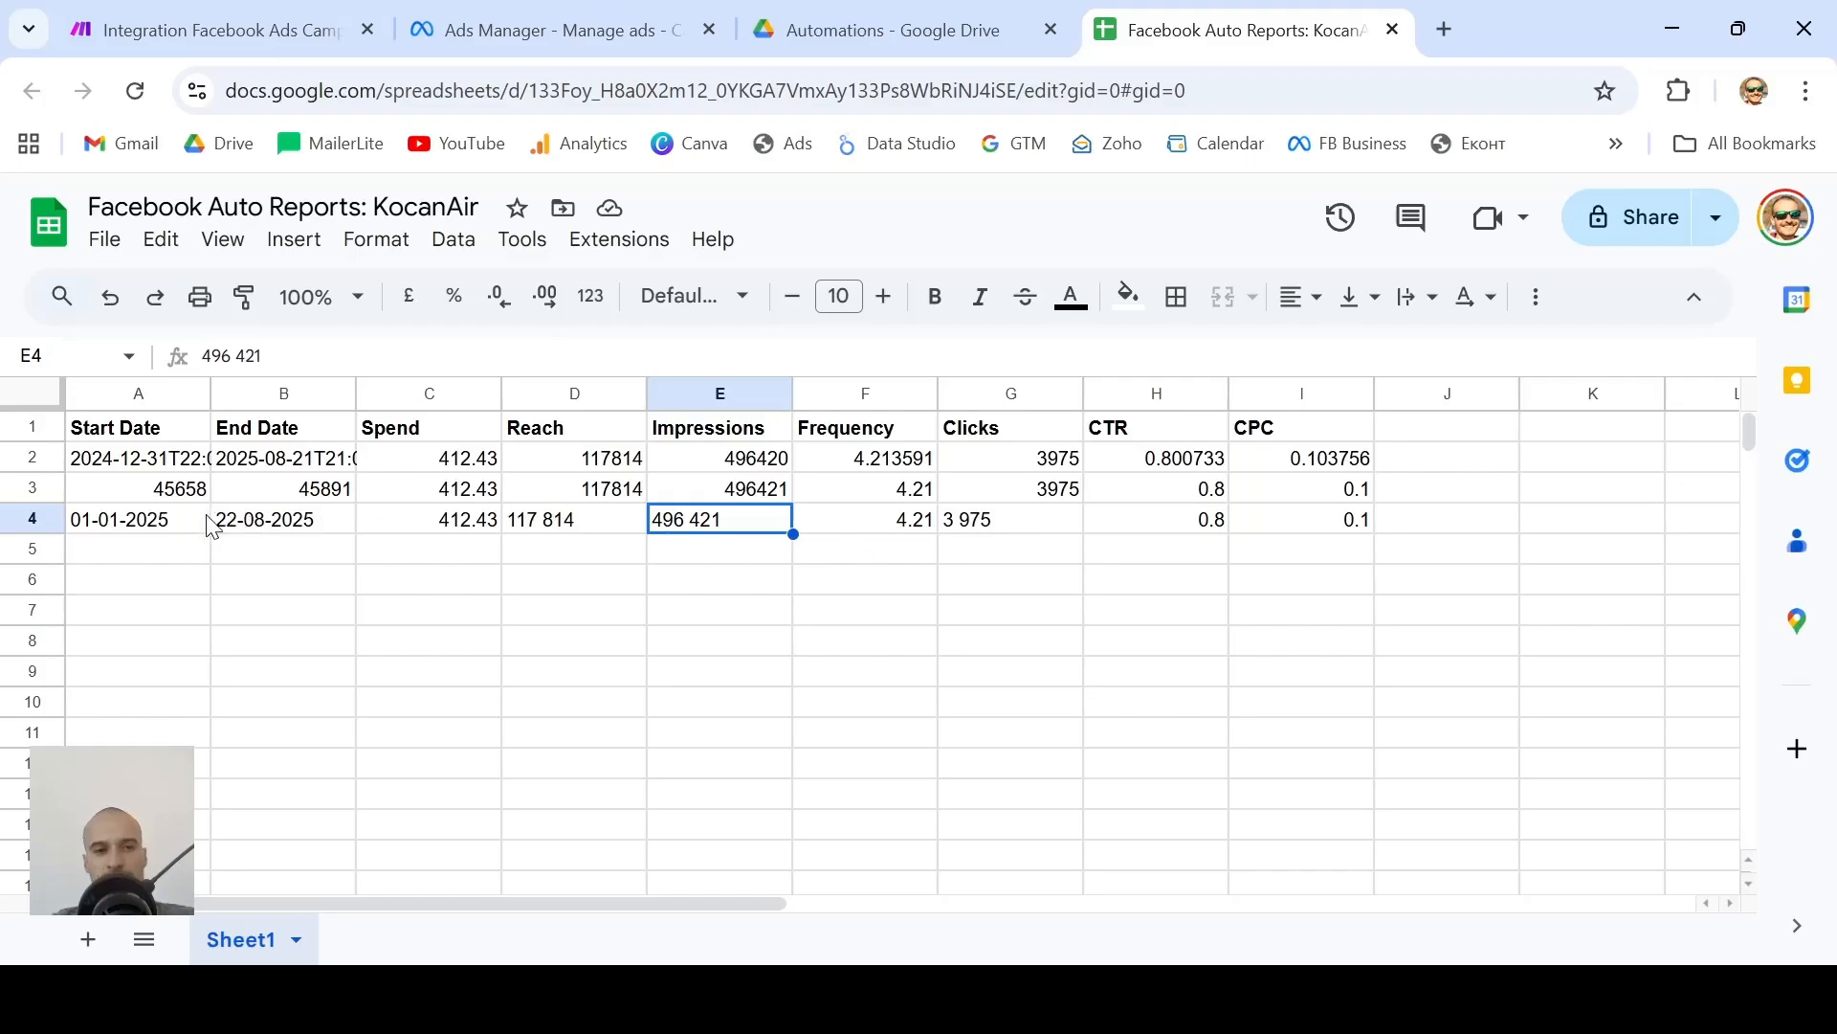
left_click(1269, 527)
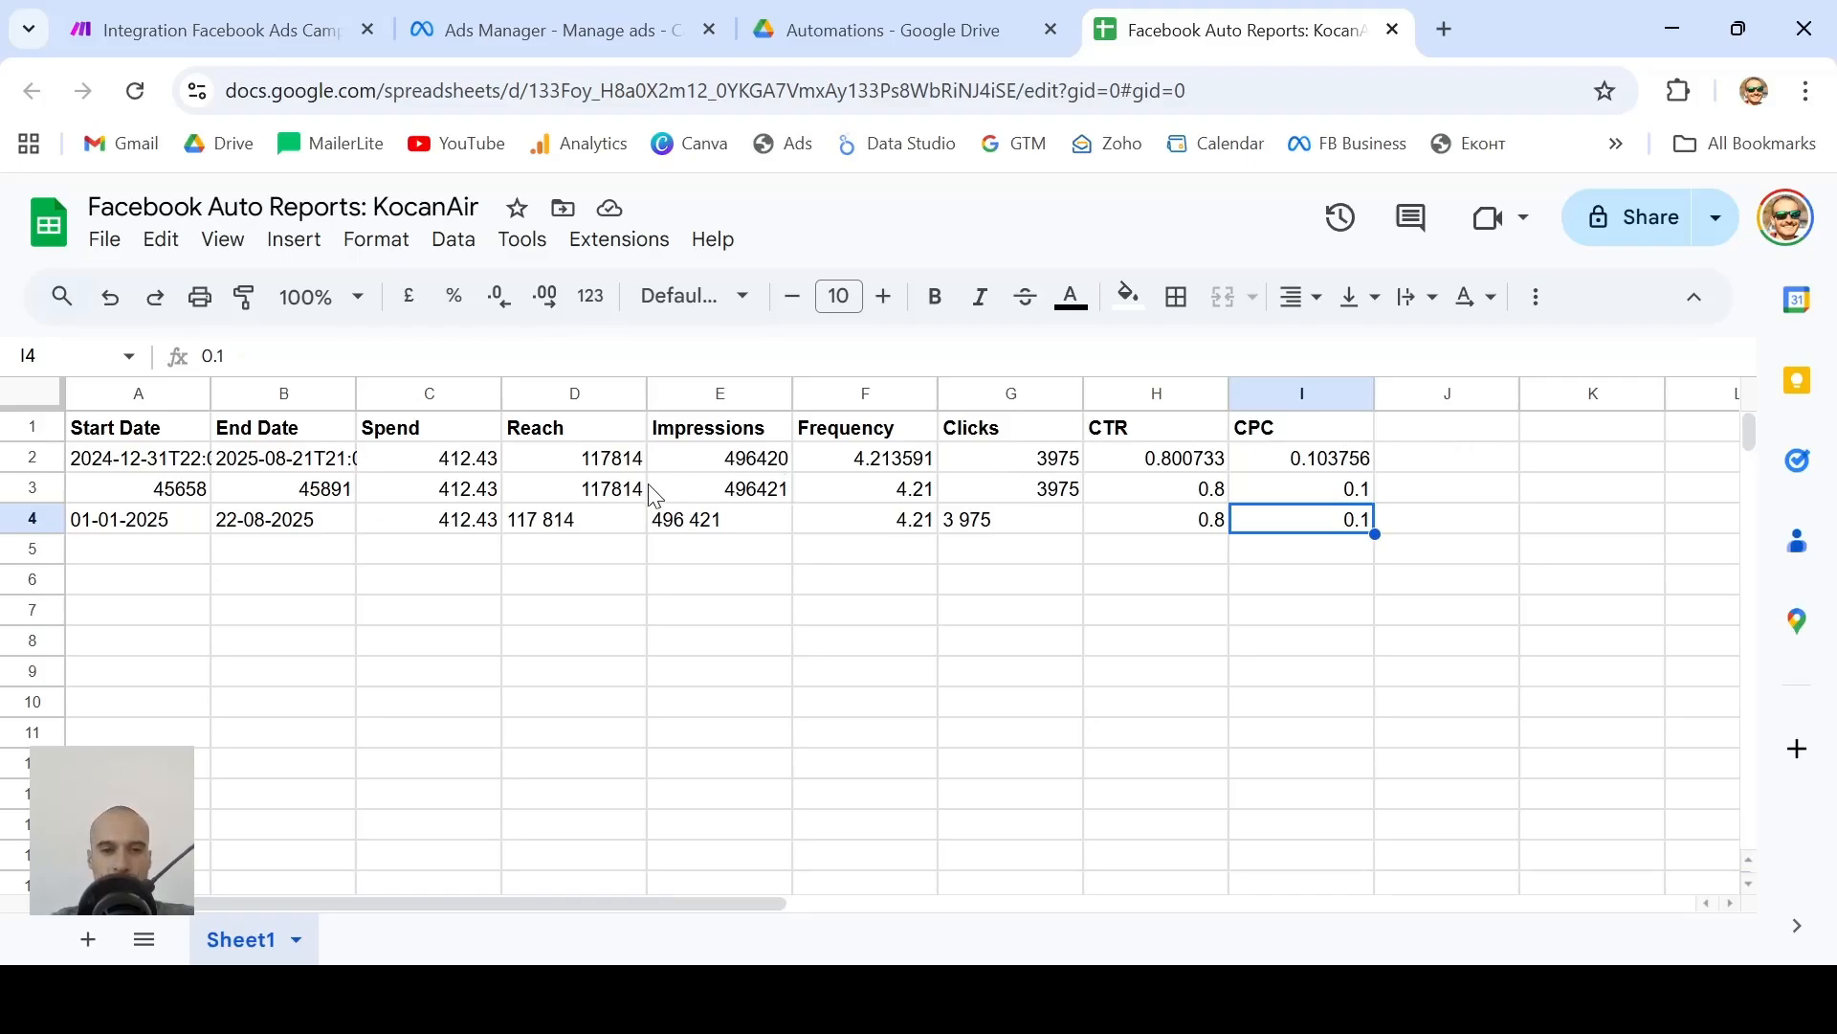
left_click(186, 528)
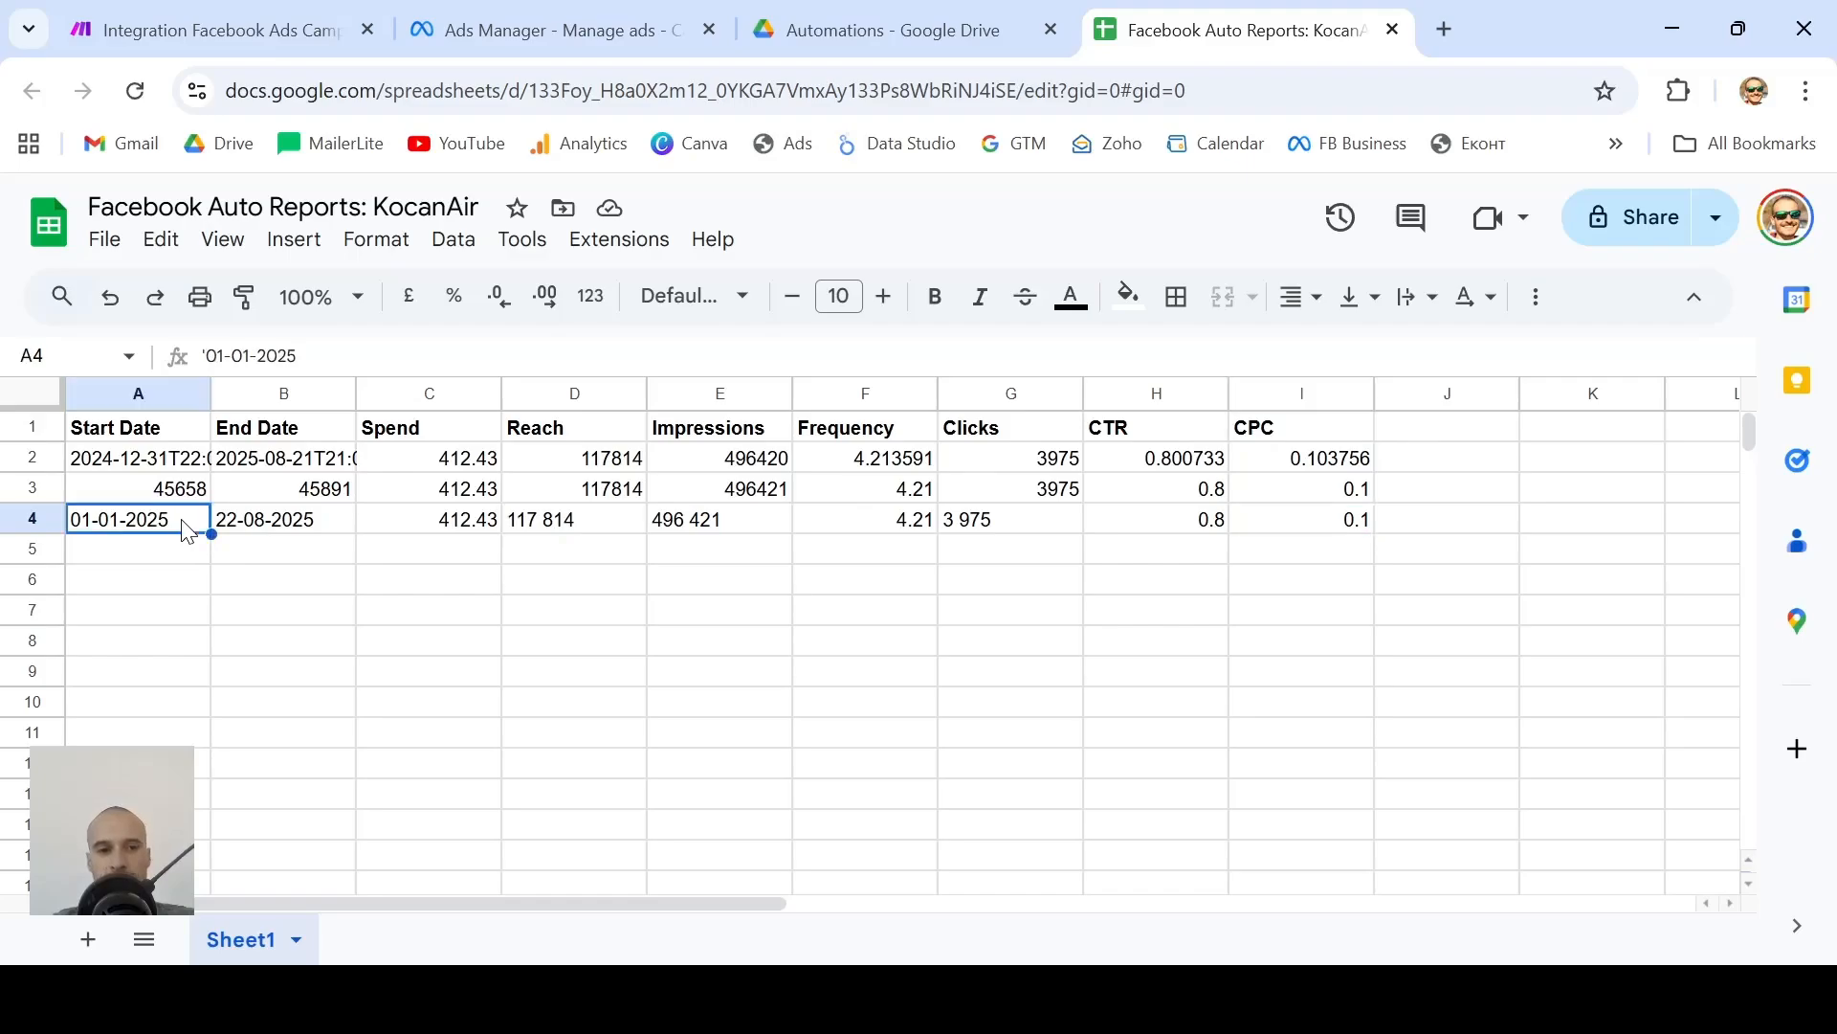
left_click_drag(186, 528, 1359, 527)
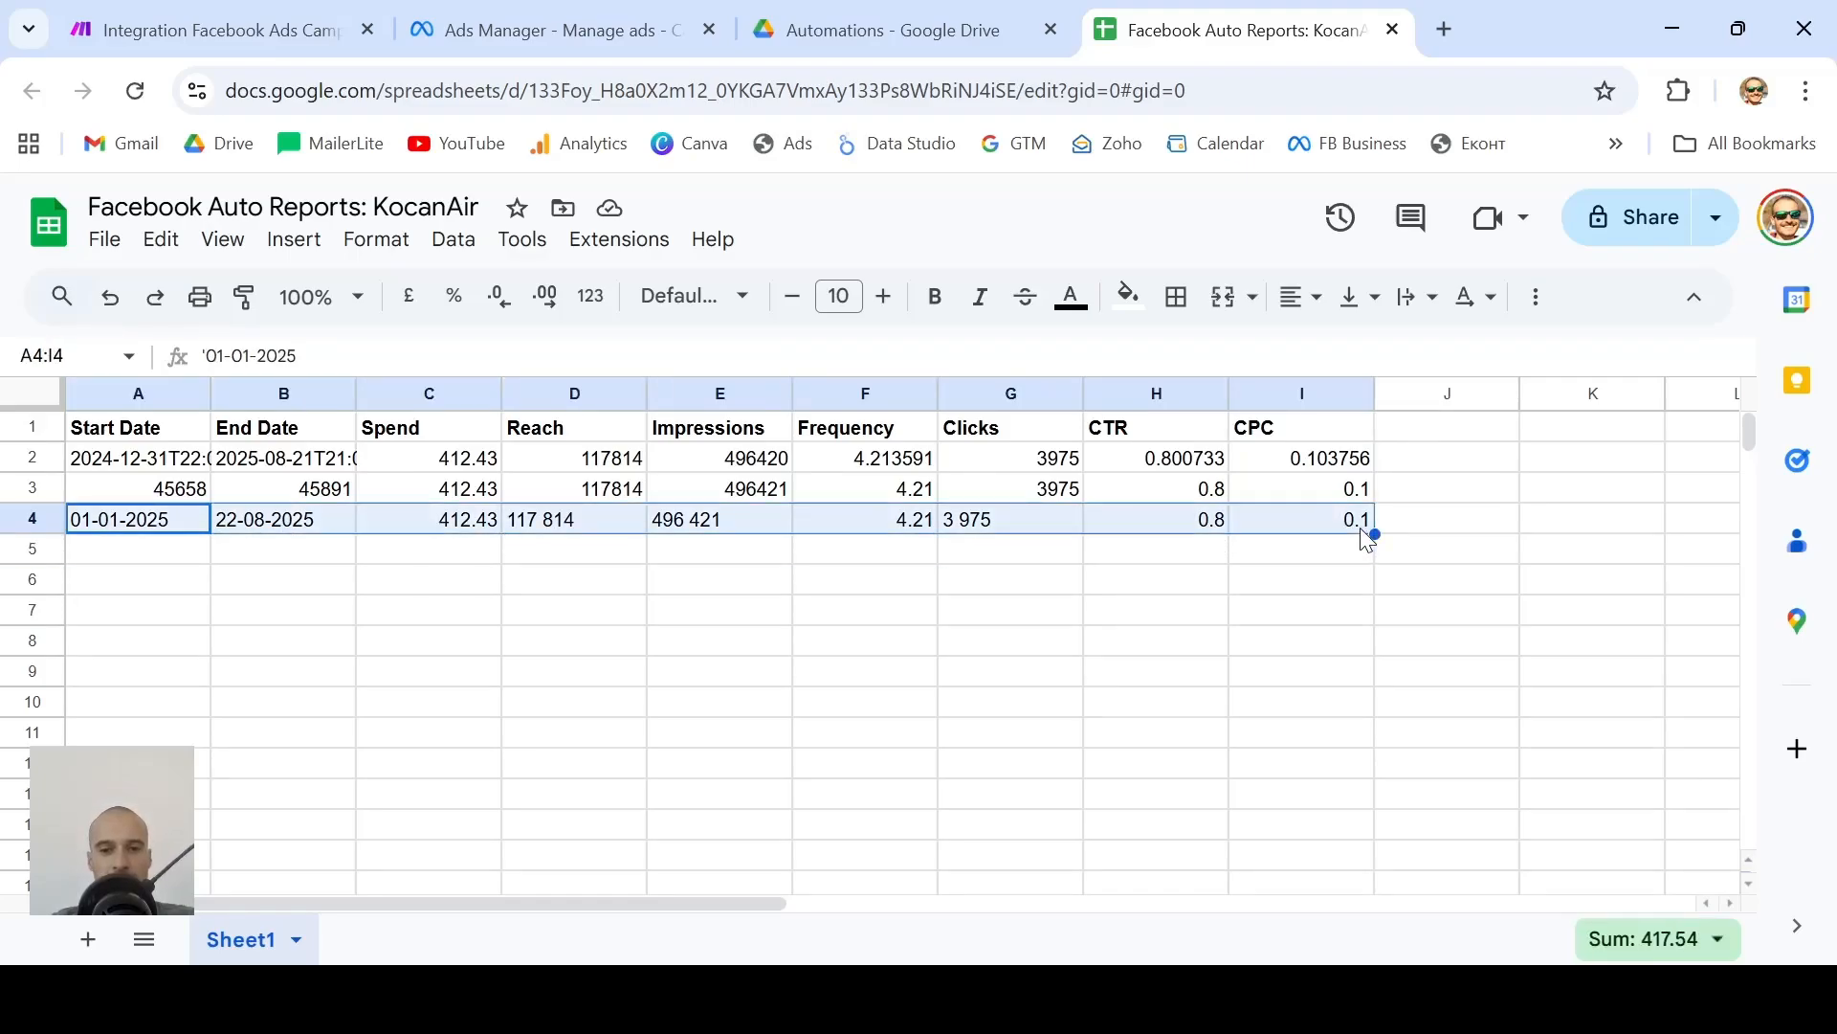